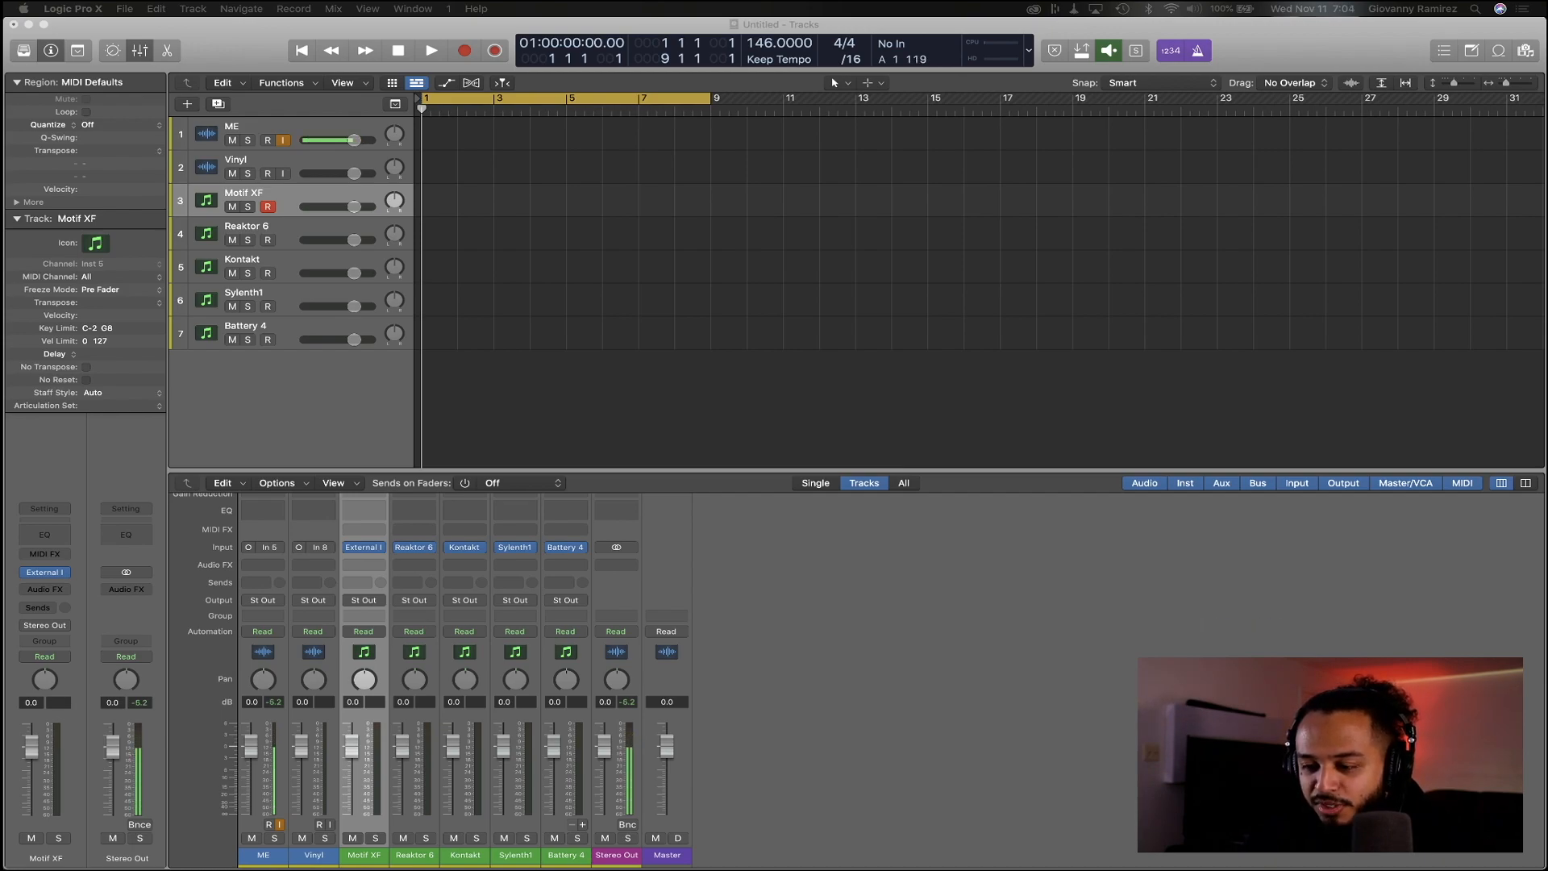
Save the project as "Bucca" in the In Progress folder found under the Unfinished tag
{"action": "left_click", "coordinate": [724, 394]}
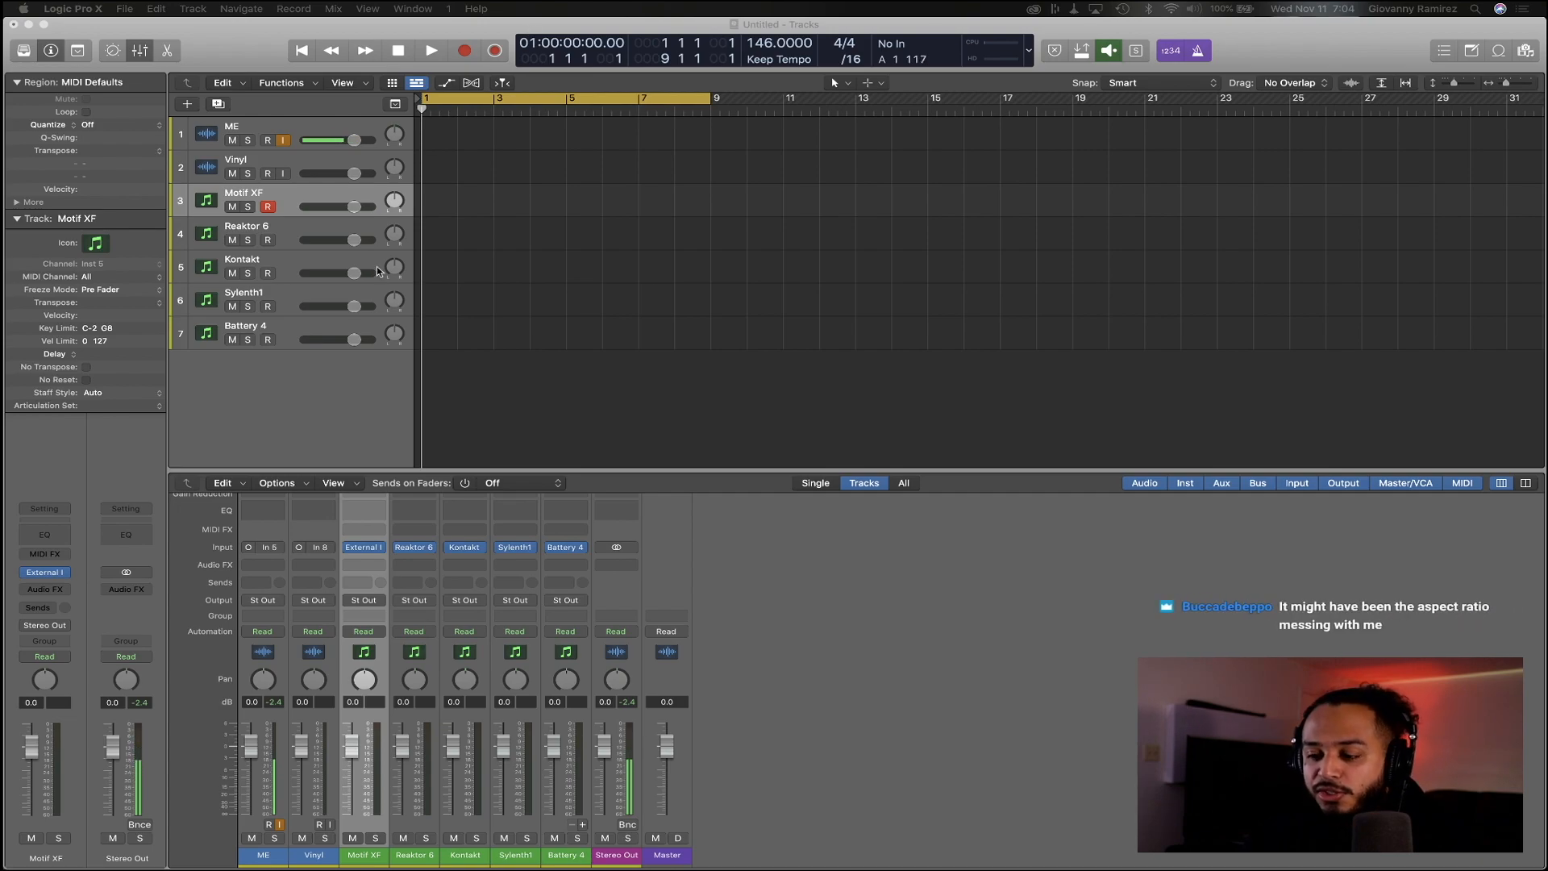
{"action": "left_click", "coordinate": [678, 341]}
{"action": "key", "text": "super+s"}
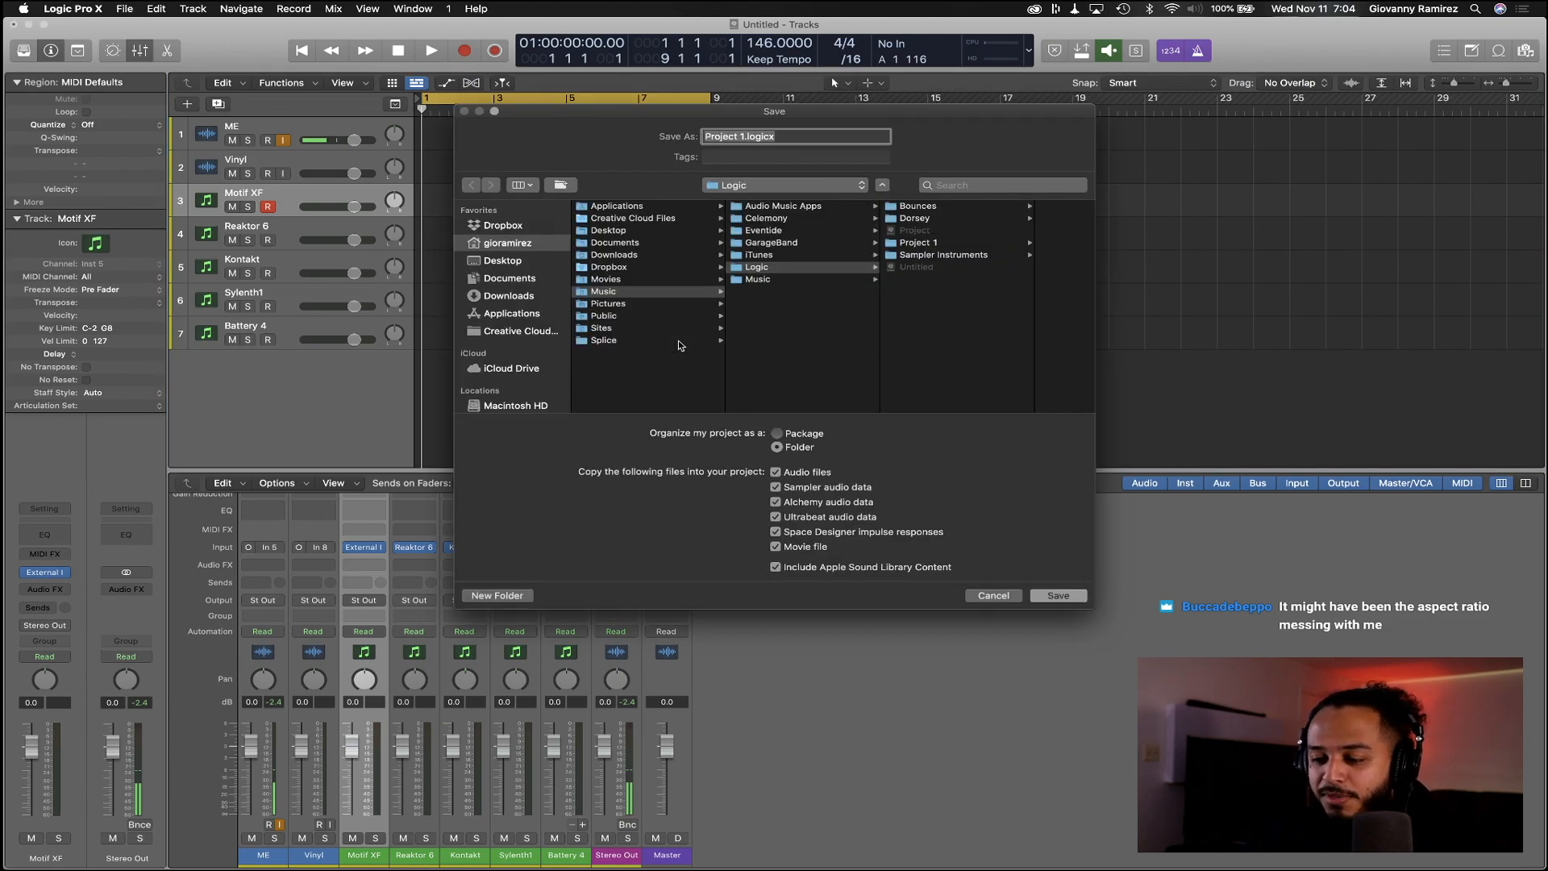
{"action": "type", "text": "Bucca"}
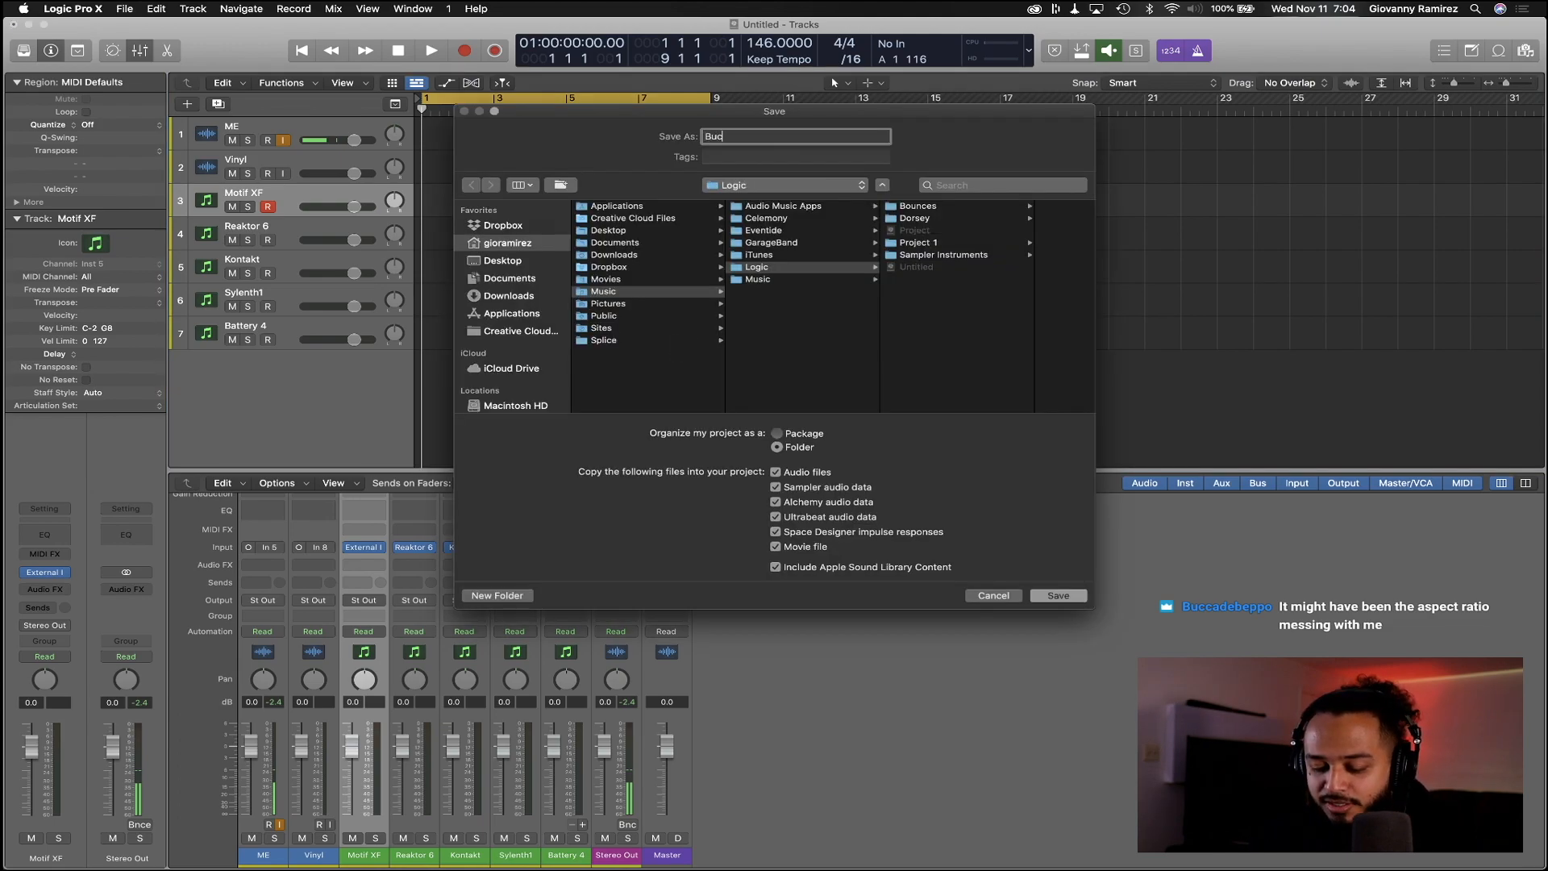
{"action": "scroll", "coordinate": [511, 369], "scroll_direction": "down", "scroll_amount": 3}
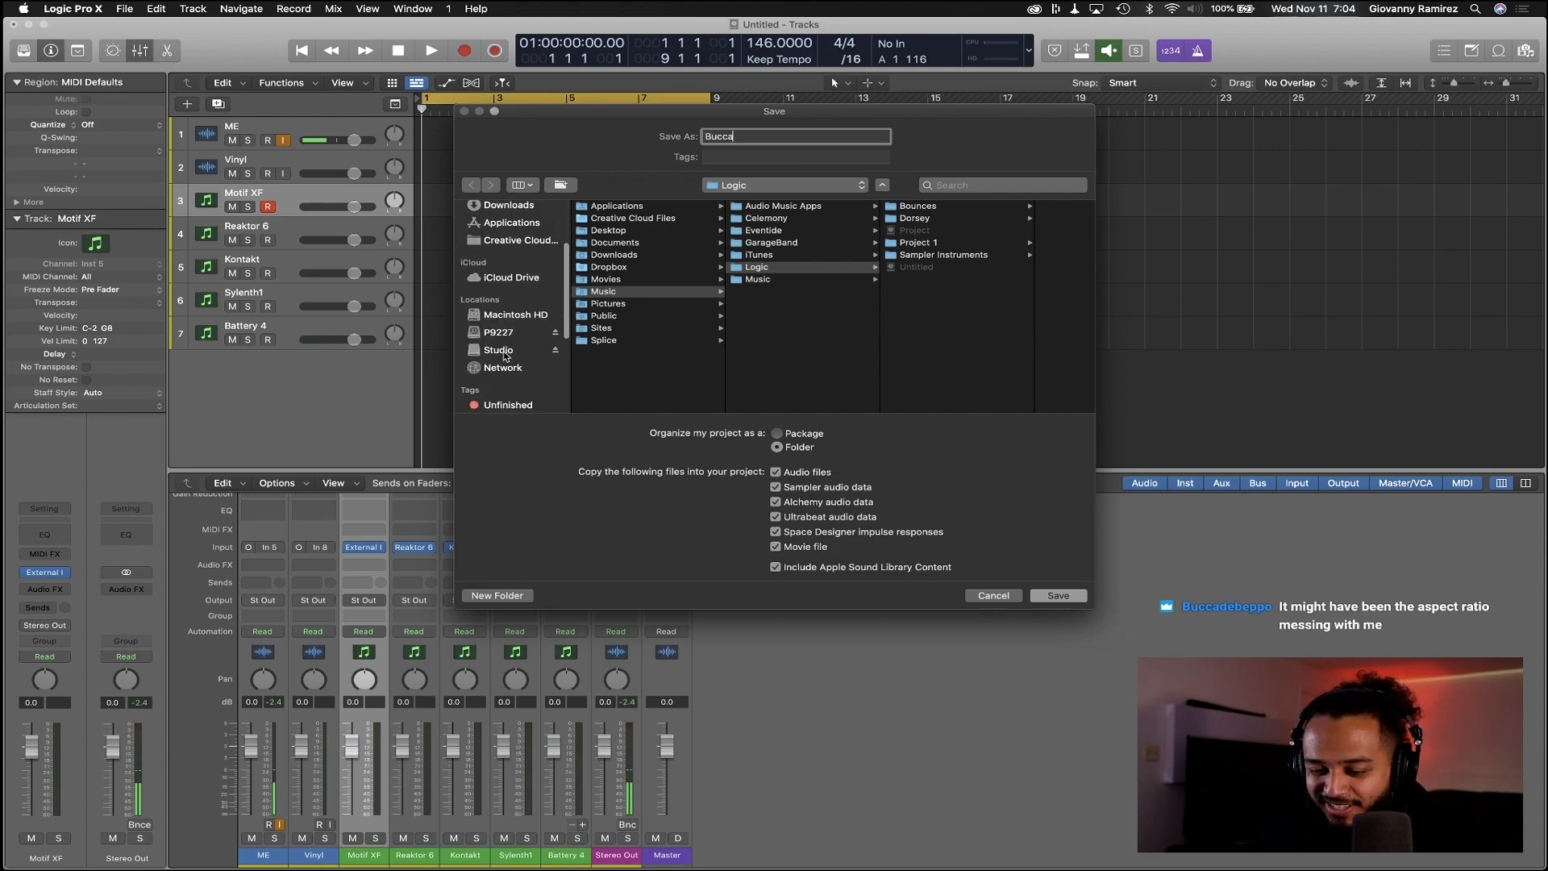
{"action": "scroll", "coordinate": [503, 375], "scroll_direction": "down", "scroll_amount": 2}
{"action": "left_click", "coordinate": [502, 359]}
{"action": "left_click", "coordinate": [637, 207]}
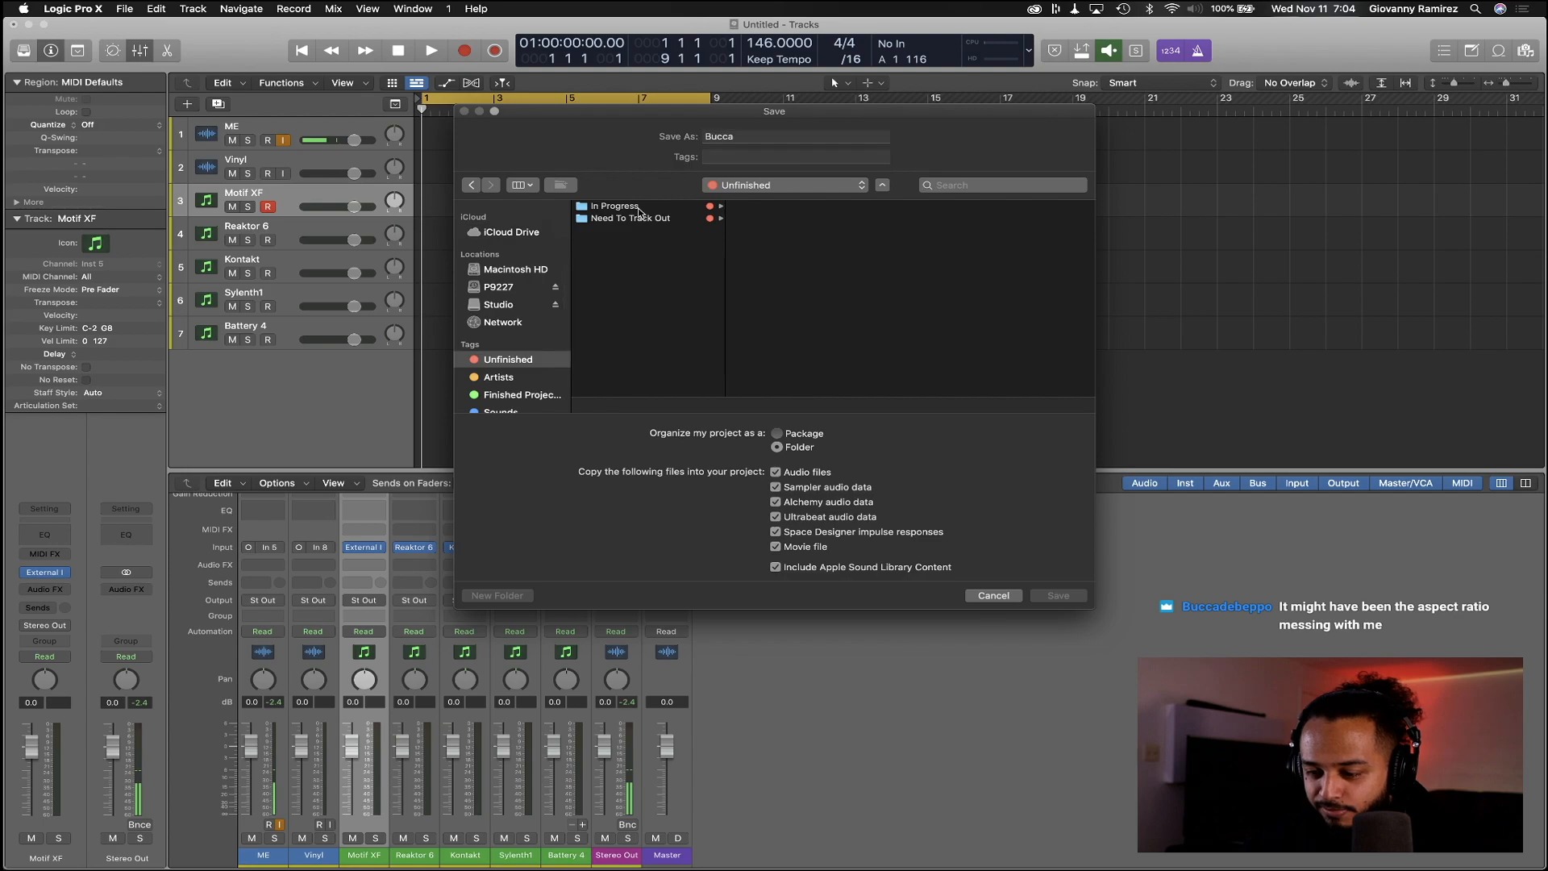
{"action": "left_click", "coordinate": [1065, 597]}
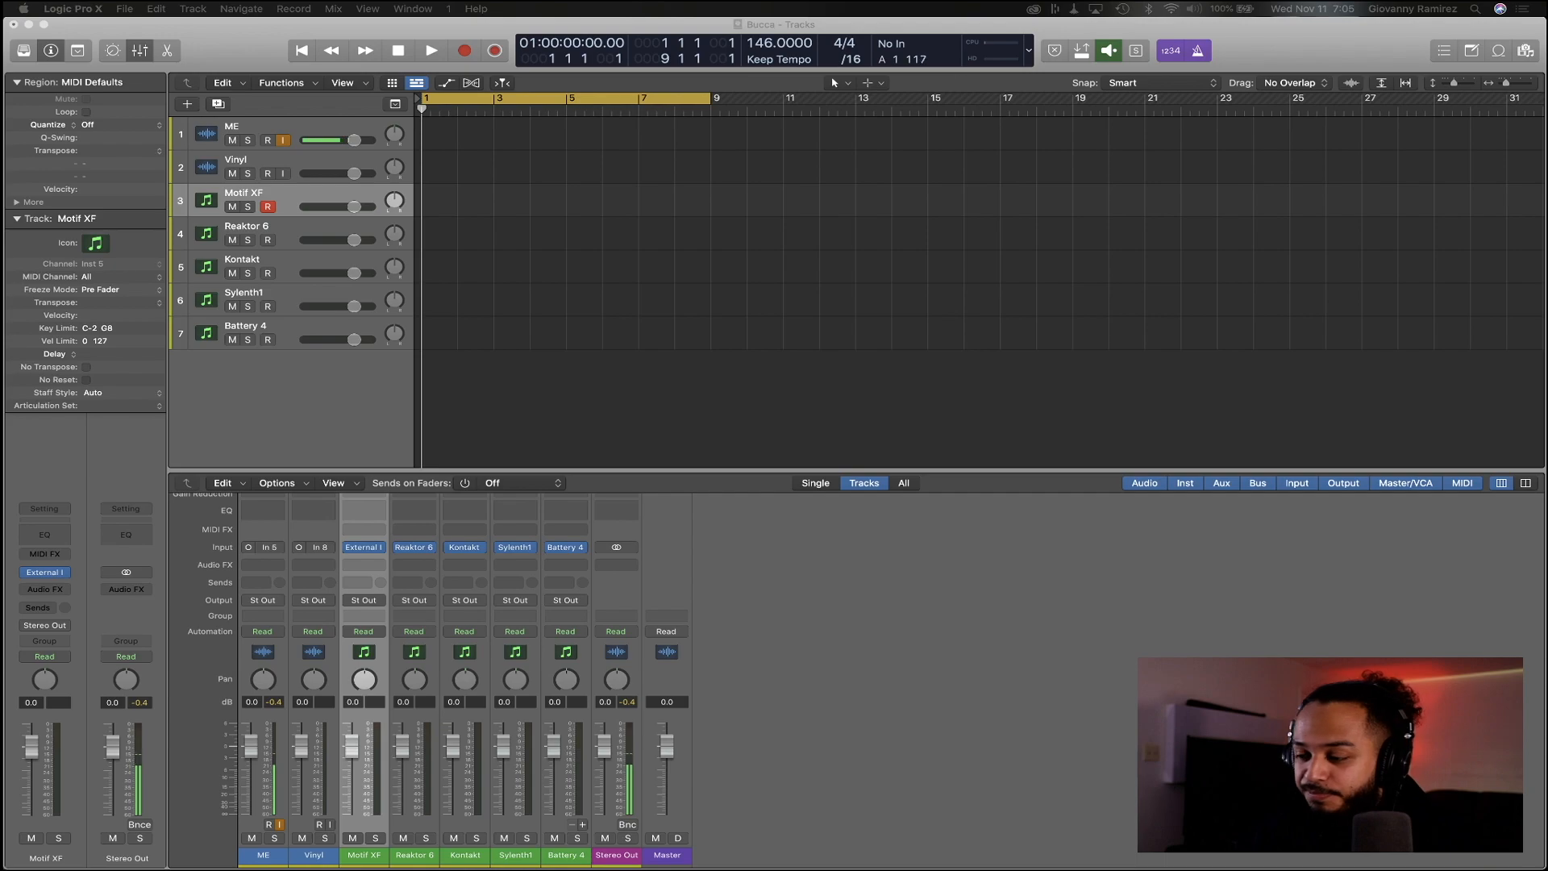
Add ten auxiliary channels for the Battery 4 track's extra outputs, covering output pairs 3-4 through 21-22
{"action": "left_click", "coordinate": [541, 195]}
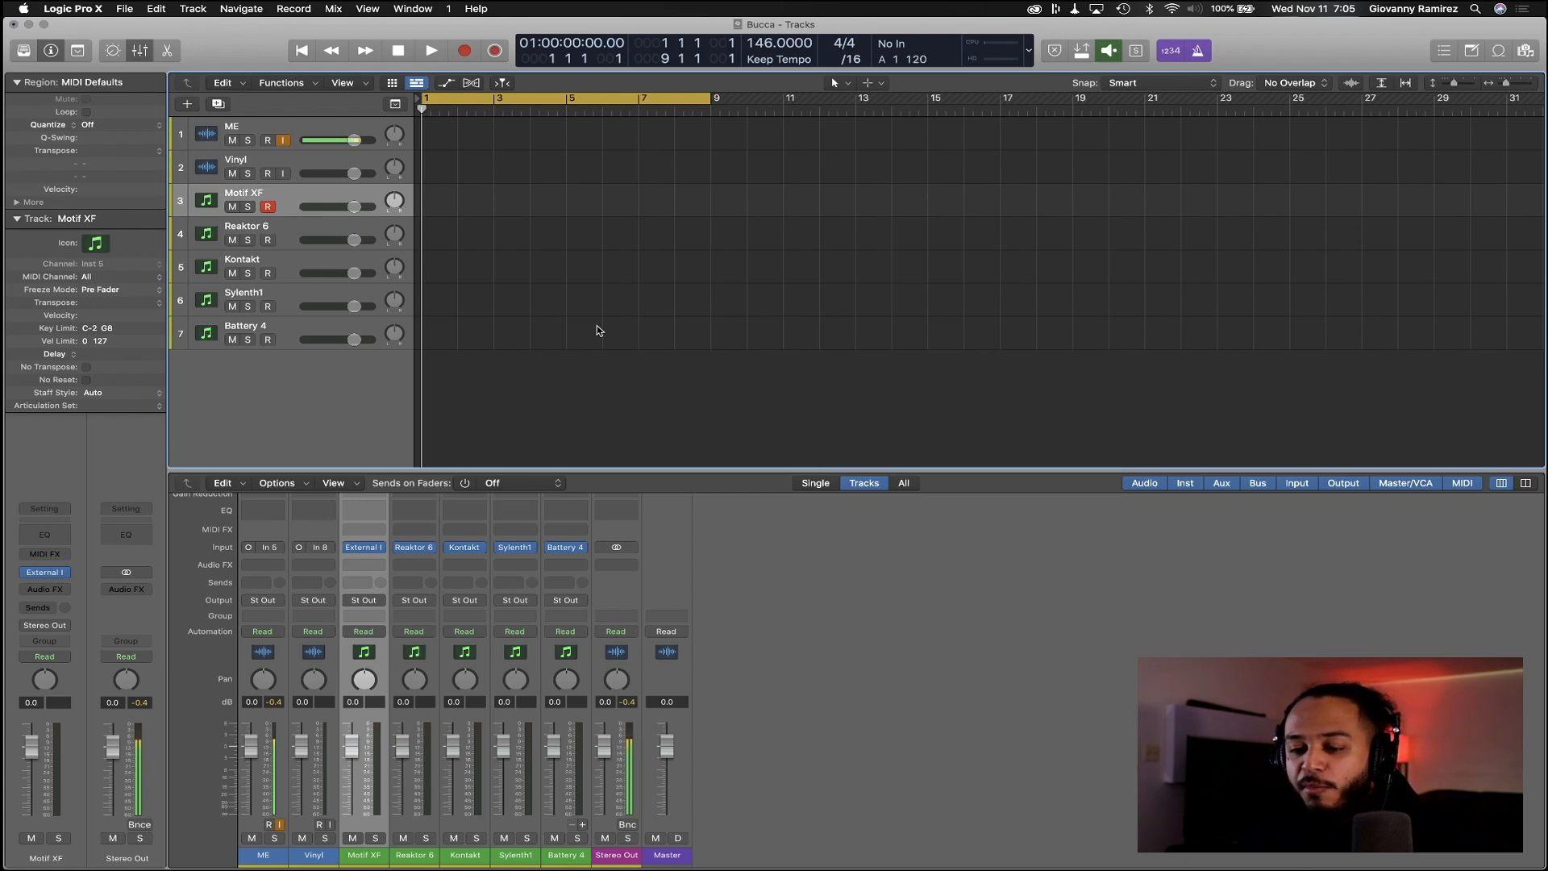
{"action": "left_click", "coordinate": [290, 322]}
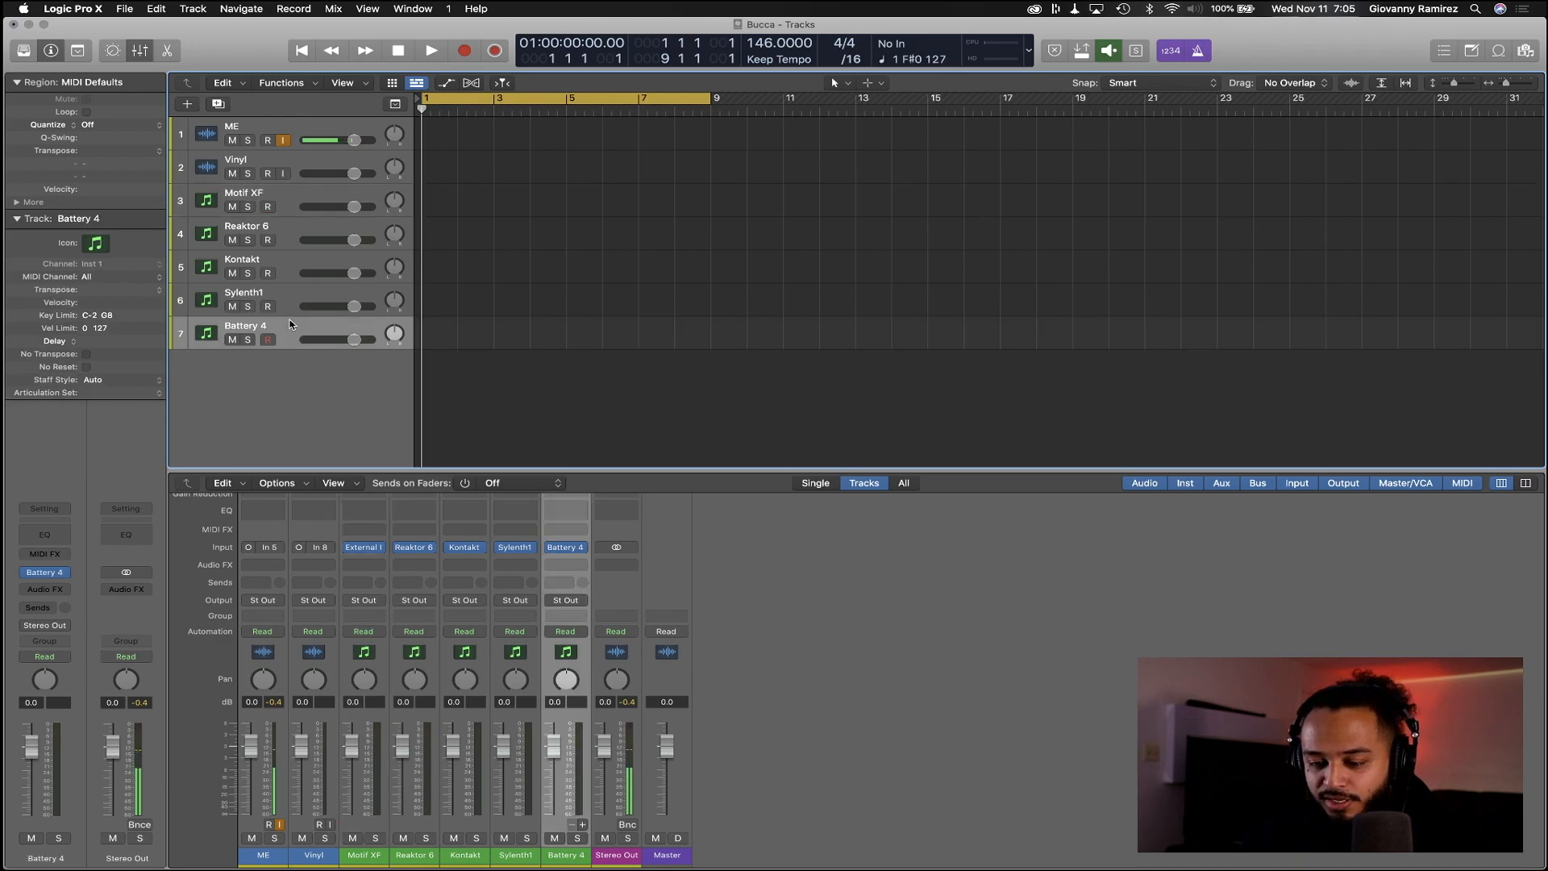
{"action": "left_click", "coordinate": [583, 824]}
{"action": "left_click", "coordinate": [583, 824]}
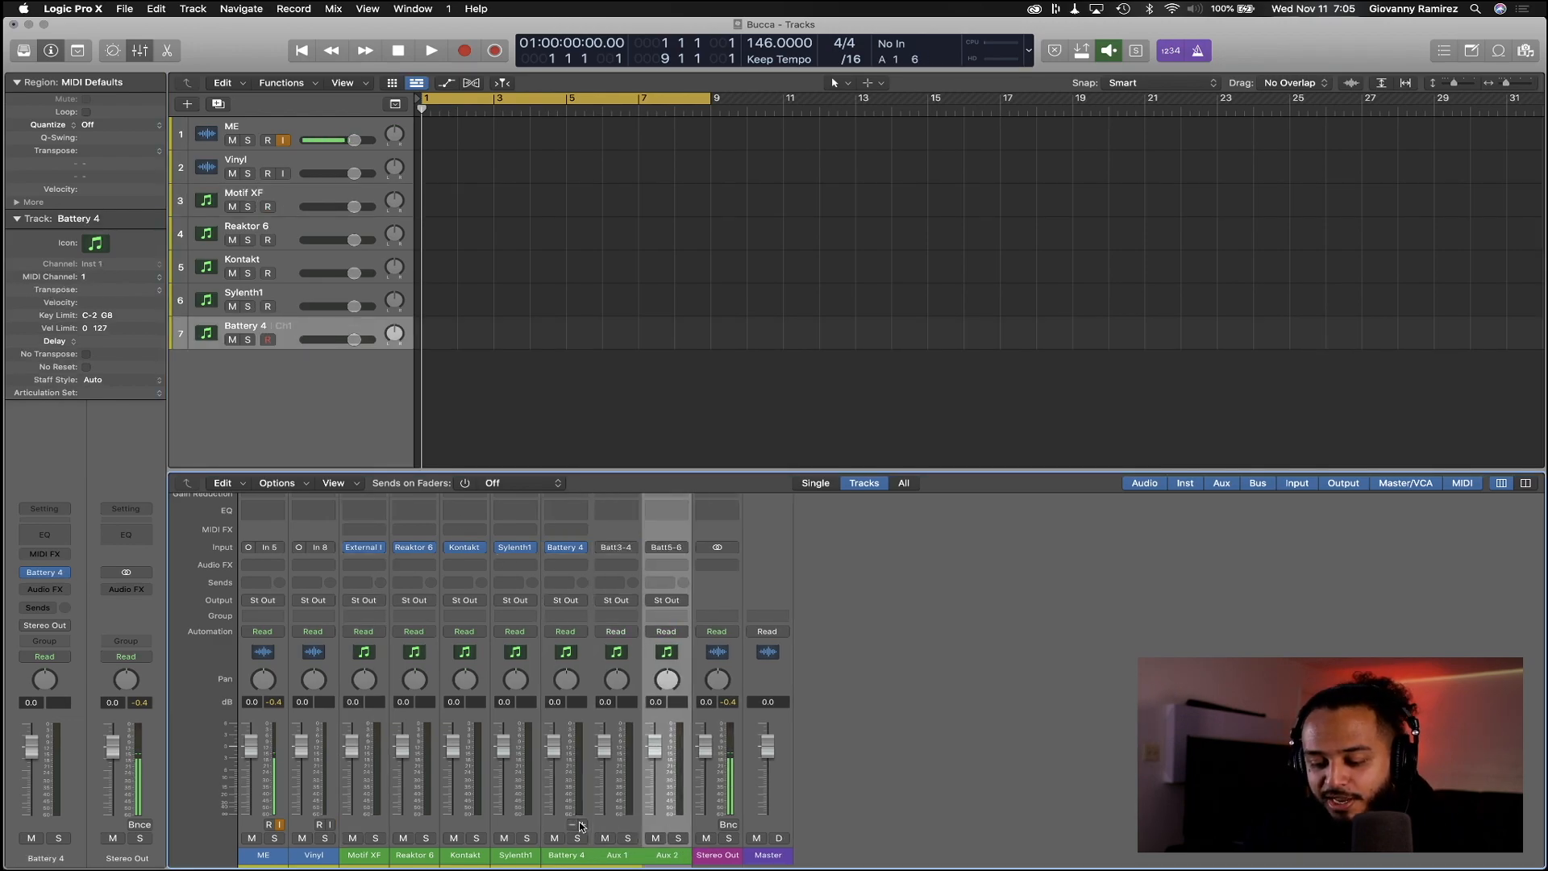
{"action": "left_click", "coordinate": [583, 824]}
{"action": "left_click", "coordinate": [583, 824]}
{"action": "left_click", "coordinate": [582, 824]}
{"action": "left_click", "coordinate": [582, 824]}
{"action": "left_click", "coordinate": [582, 824]}
{"action": "left_click", "coordinate": [583, 824]}
{"action": "left_click", "coordinate": [582, 824]}
{"action": "left_click", "coordinate": [582, 824]}
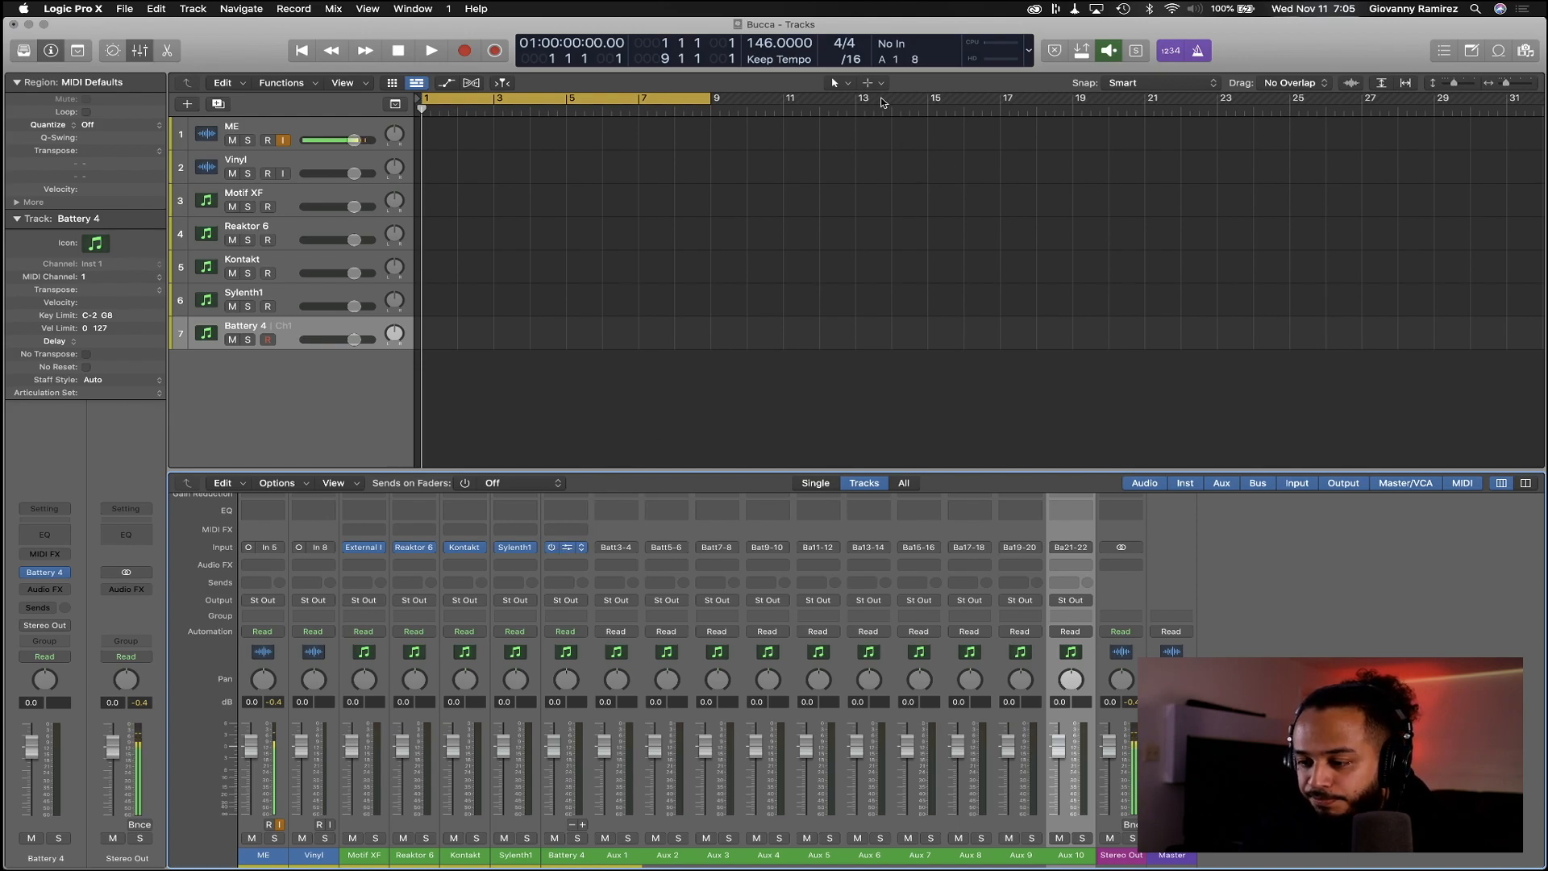
Show the Battery 4 plug-in window clear of the track headers and select cell D1
{"action": "key", "text": "v"}
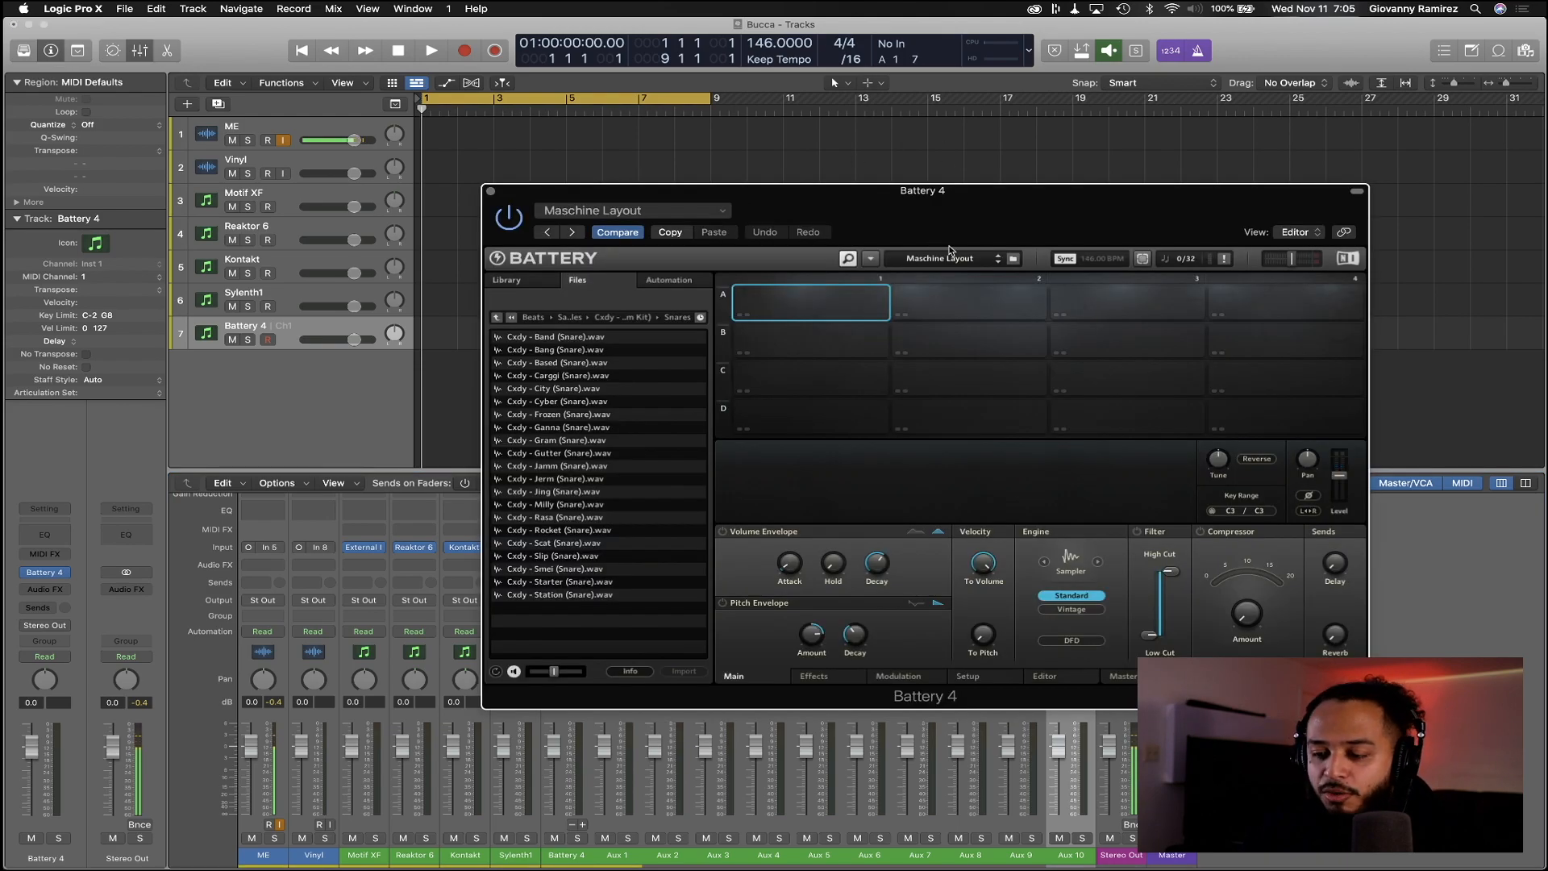
{"action": "left_click_drag", "start_coordinate": [976, 222], "coordinate": [1146, 63]}
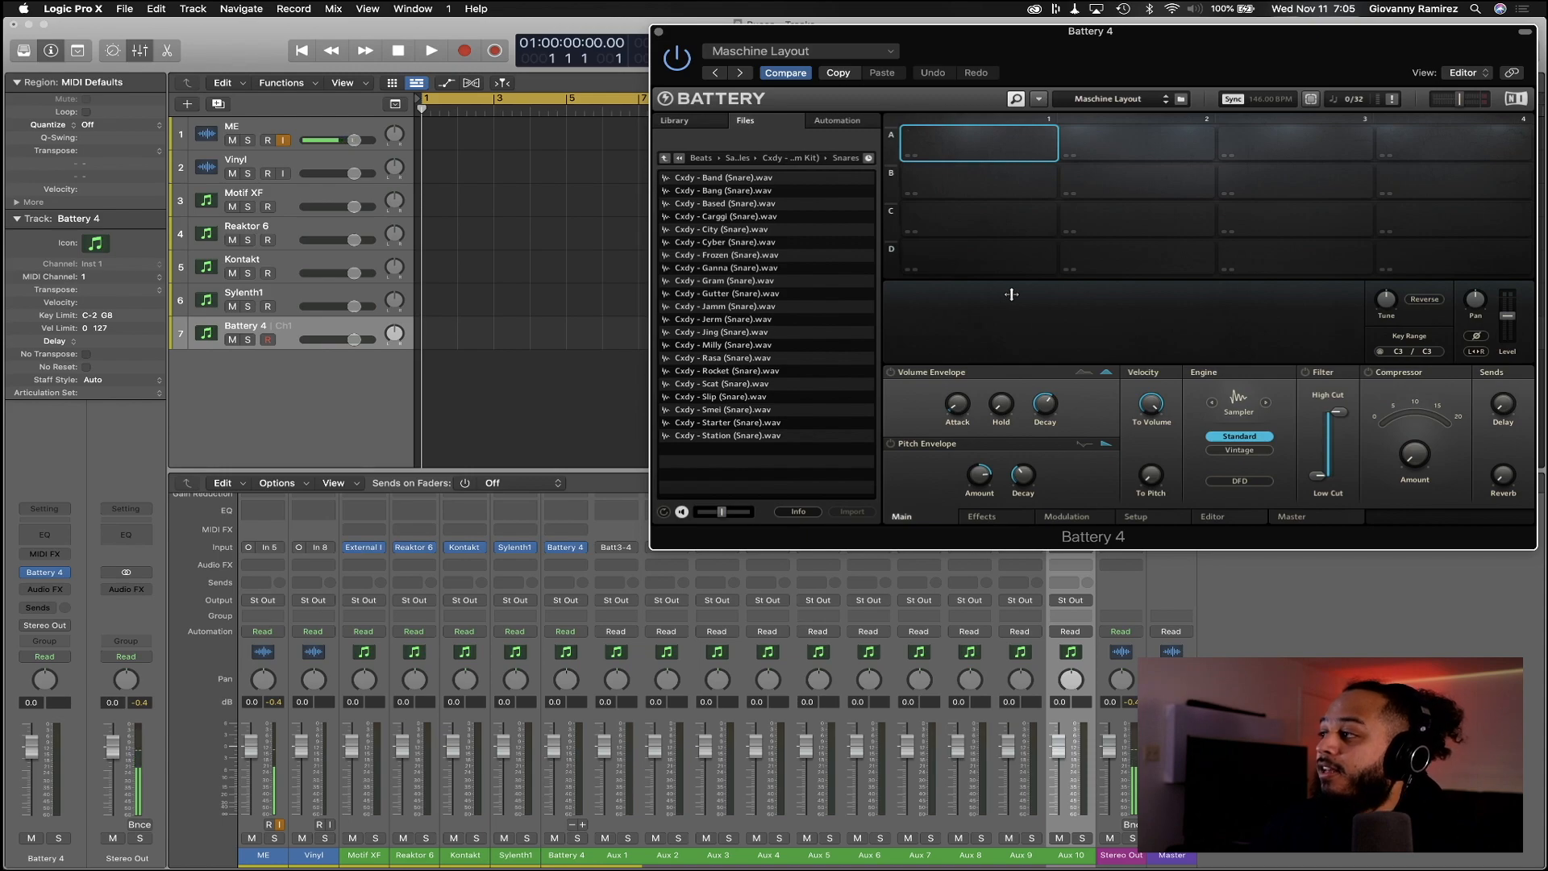
{"action": "left_click", "coordinate": [976, 268]}
Preview the first samples in the Space Cadet kit's Kicks folder, from Hawk to Maiden, and slightly lower Battery's master volume
{"action": "left_click", "coordinate": [665, 159]}
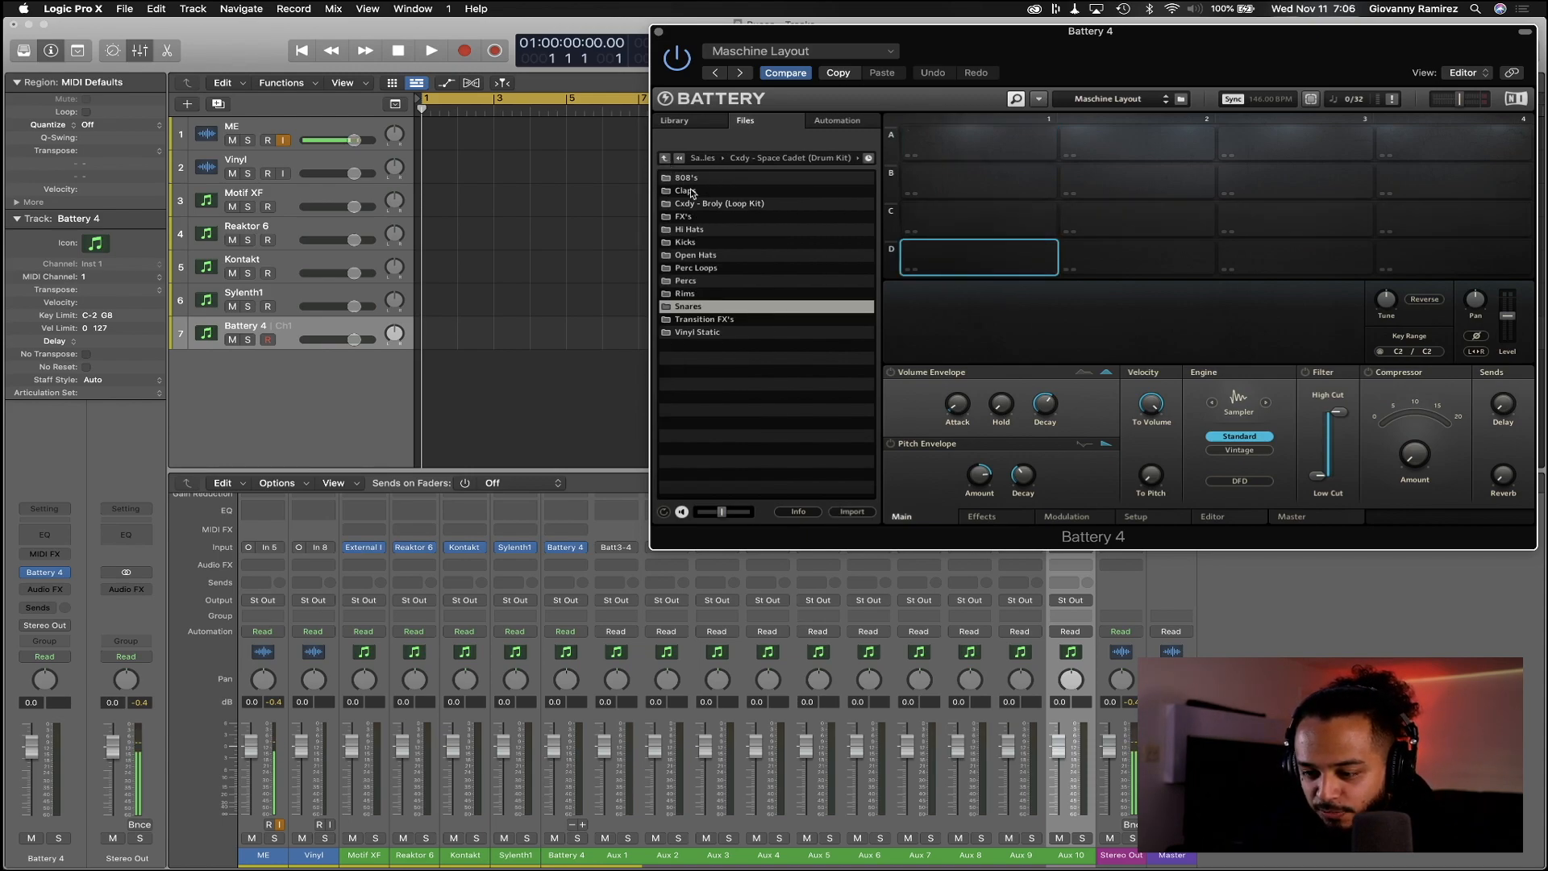
{"action": "double_click", "coordinate": [710, 242]}
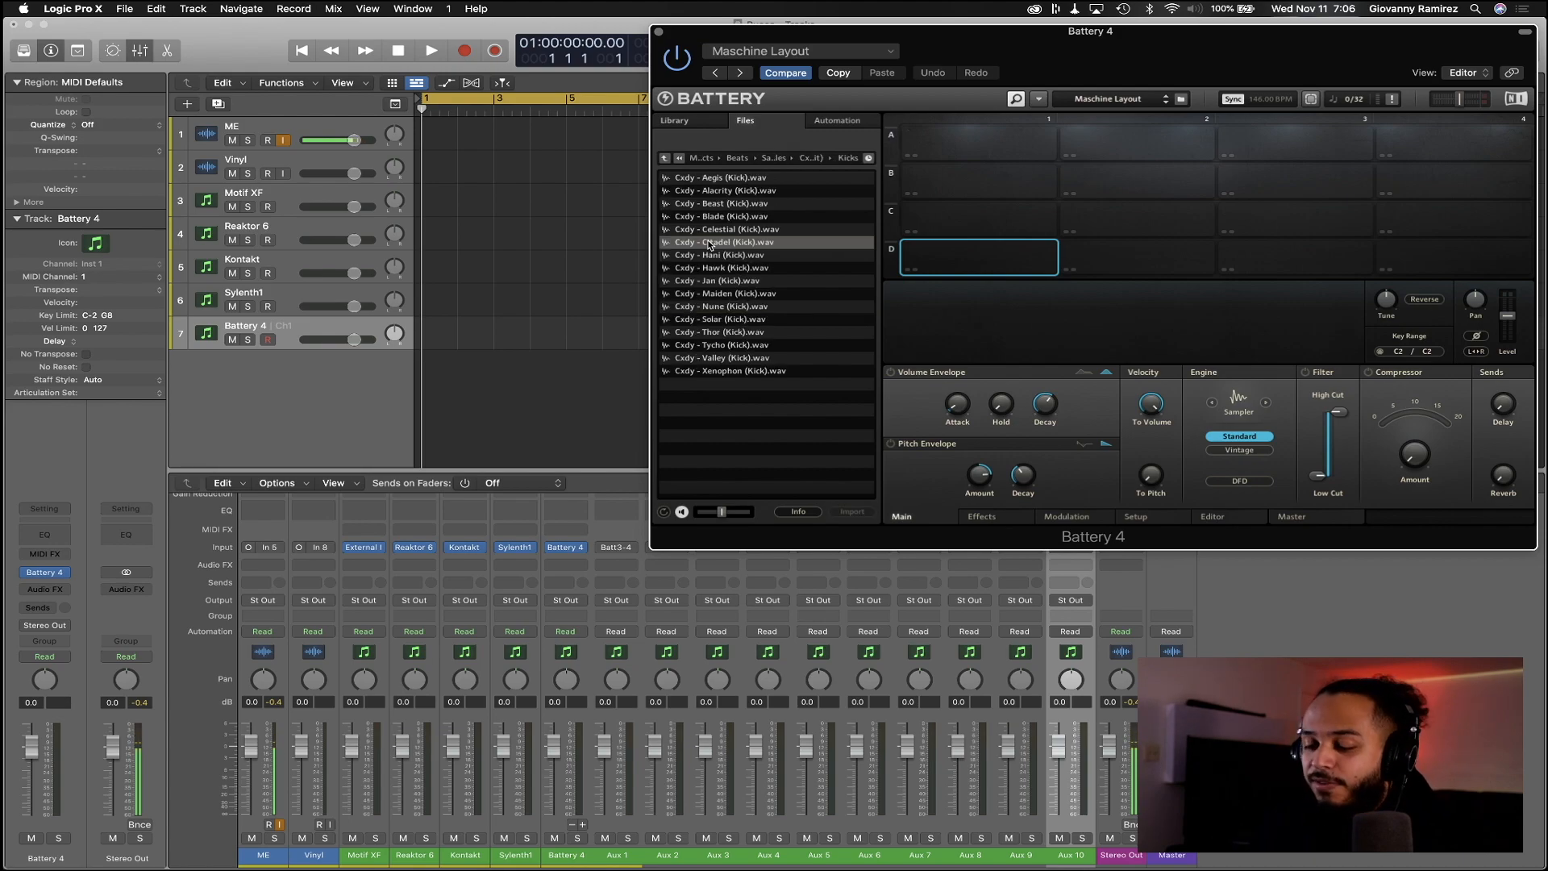
{"action": "left_click", "coordinate": [733, 269]}
{"action": "key", "text": "Down"}
{"action": "key", "text": "Down"}
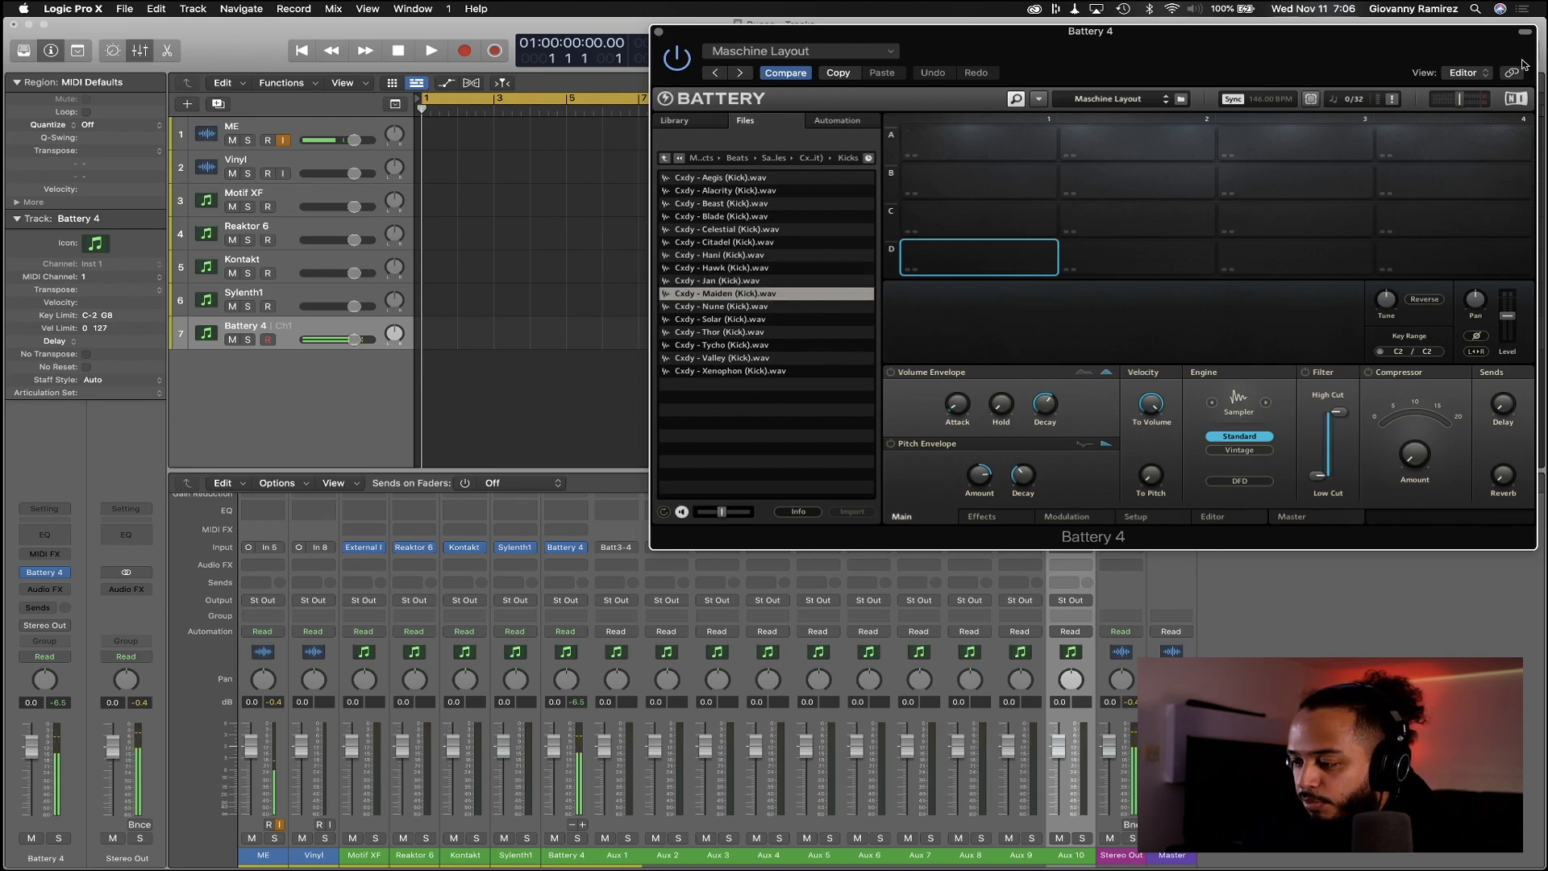
{"action": "left_click_drag", "start_coordinate": [1460, 99], "coordinate": [1455, 99]}
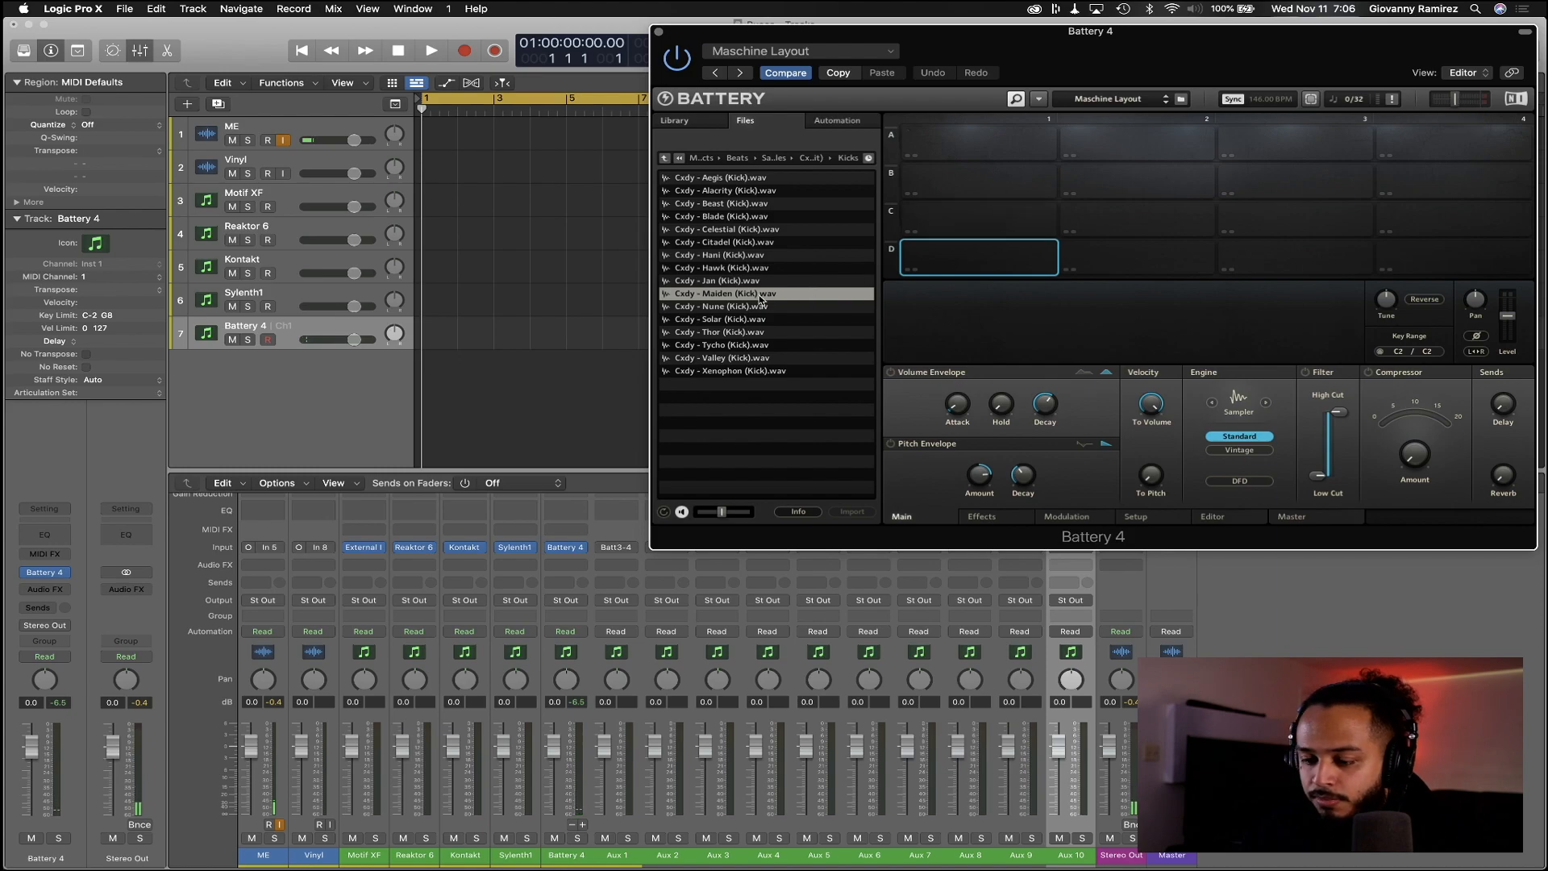
Audition the kick samples between Jan and Xenophon and load Cxdy - Maiden (Kick) into cell D1
{"action": "left_click", "coordinate": [739, 283]}
{"action": "left_click", "coordinate": [741, 294]}
{"action": "left_click", "coordinate": [741, 307]}
{"action": "left_click", "coordinate": [739, 319]}
{"action": "left_click", "coordinate": [737, 332]}
{"action": "left_click", "coordinate": [737, 346]}
{"action": "left_click", "coordinate": [739, 358]}
{"action": "left_click", "coordinate": [743, 369]}
{"action": "key", "text": "Up"}
{"action": "key", "text": "Up"}
{"action": "key", "text": "Up"}
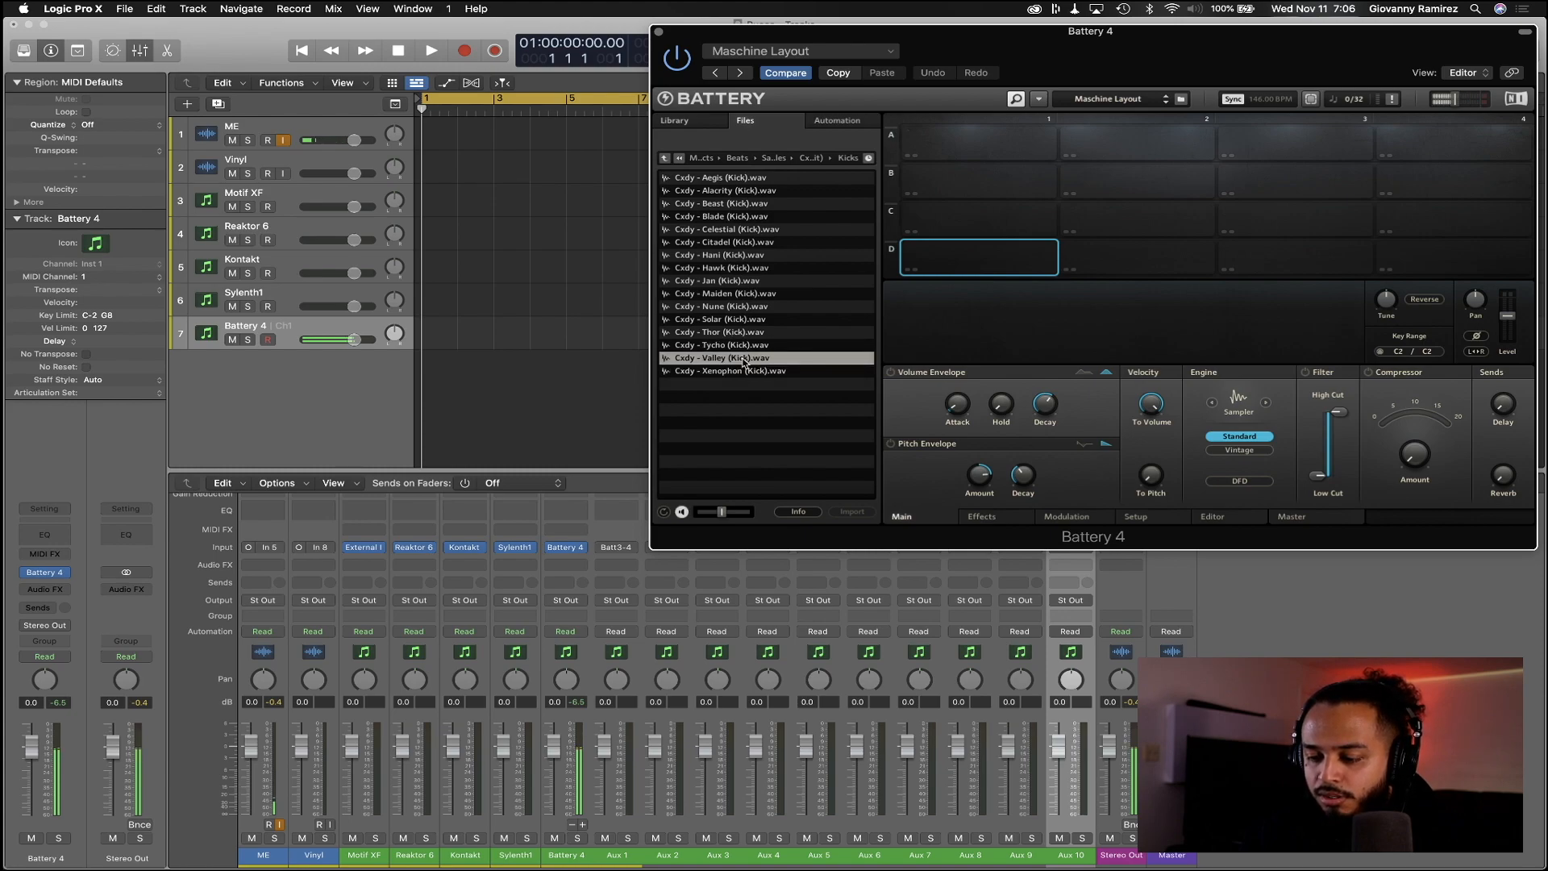
{"action": "key", "text": "Up"}
{"action": "key", "text": "Up"}
{"action": "key", "text": "Up"}
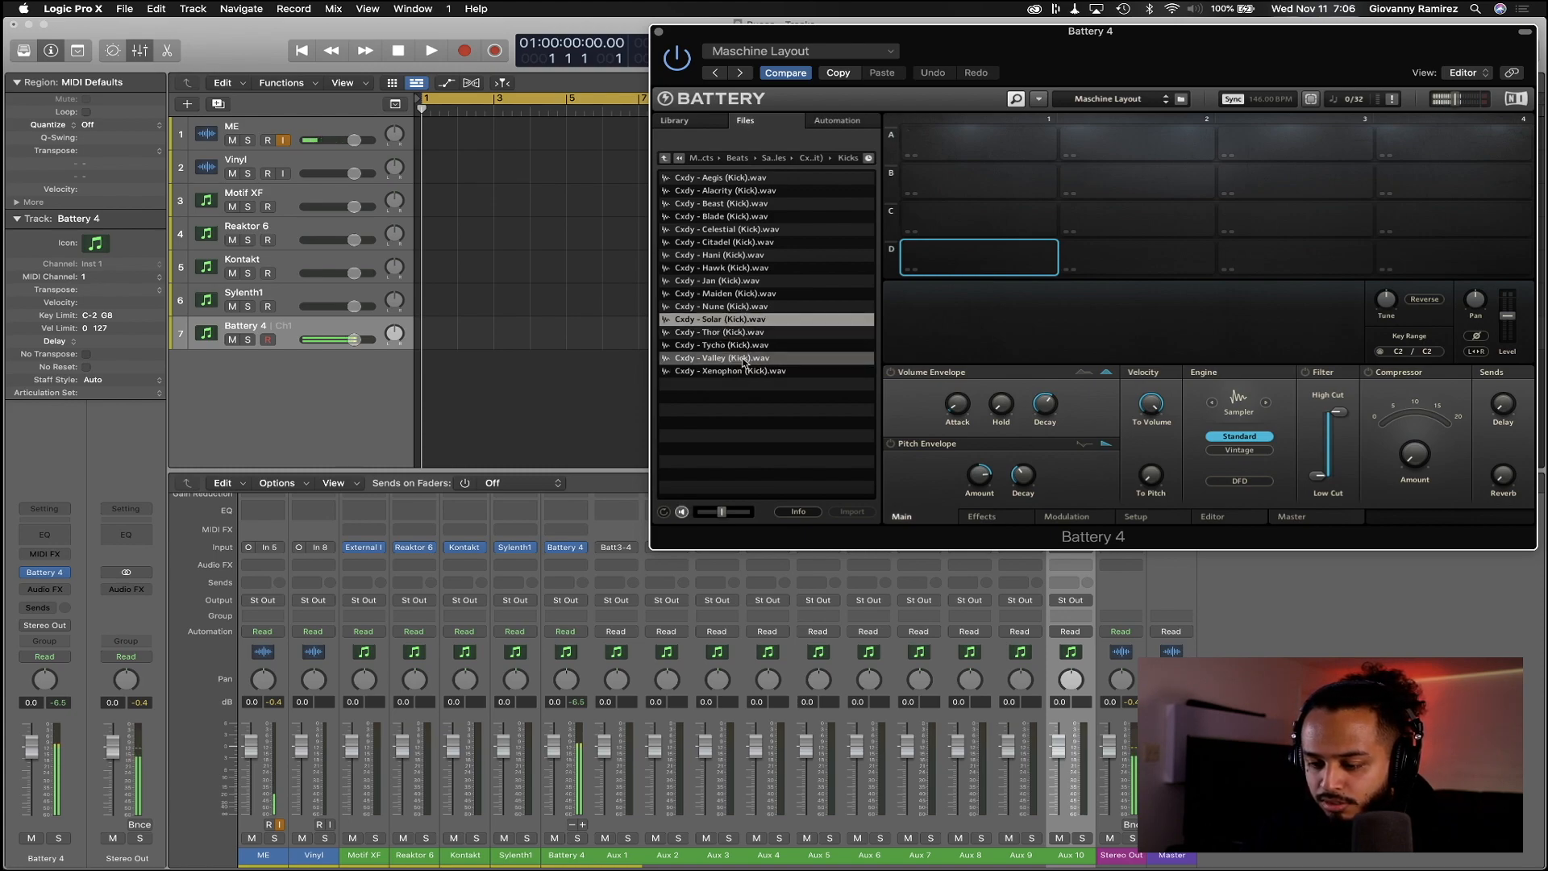
{"action": "key", "text": "Up"}
{"action": "key", "text": "Down"}
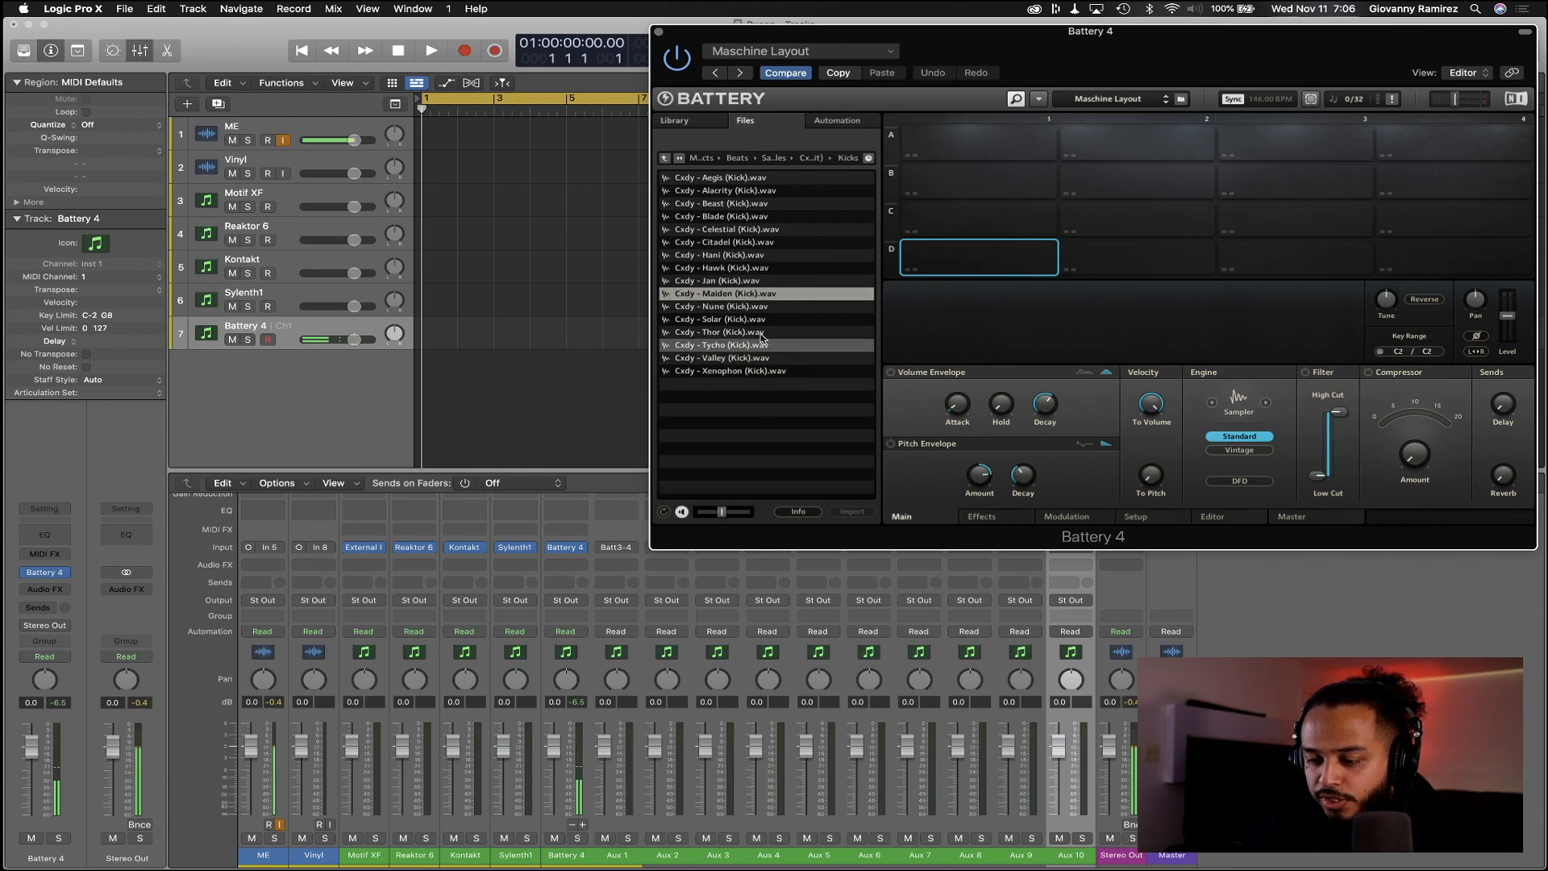
{"action": "double_click", "coordinate": [737, 295]}
Select cell D2, open the drum kit's Claps folder and audition the clap samples from Aldrin to Glenn
{"action": "left_click", "coordinate": [1163, 252]}
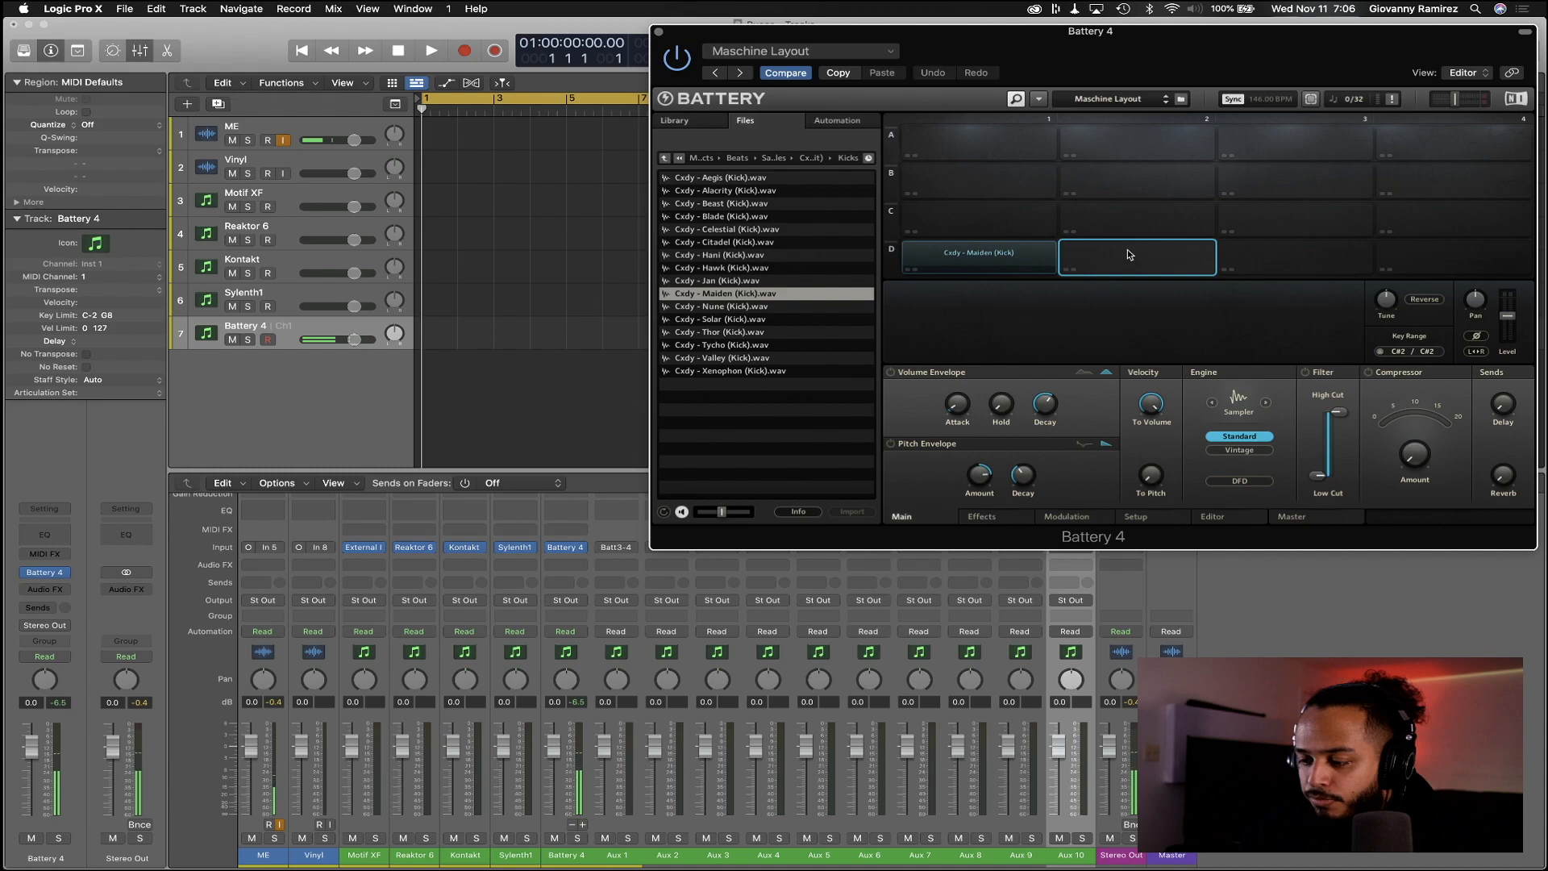
{"action": "left_click", "coordinate": [666, 159]}
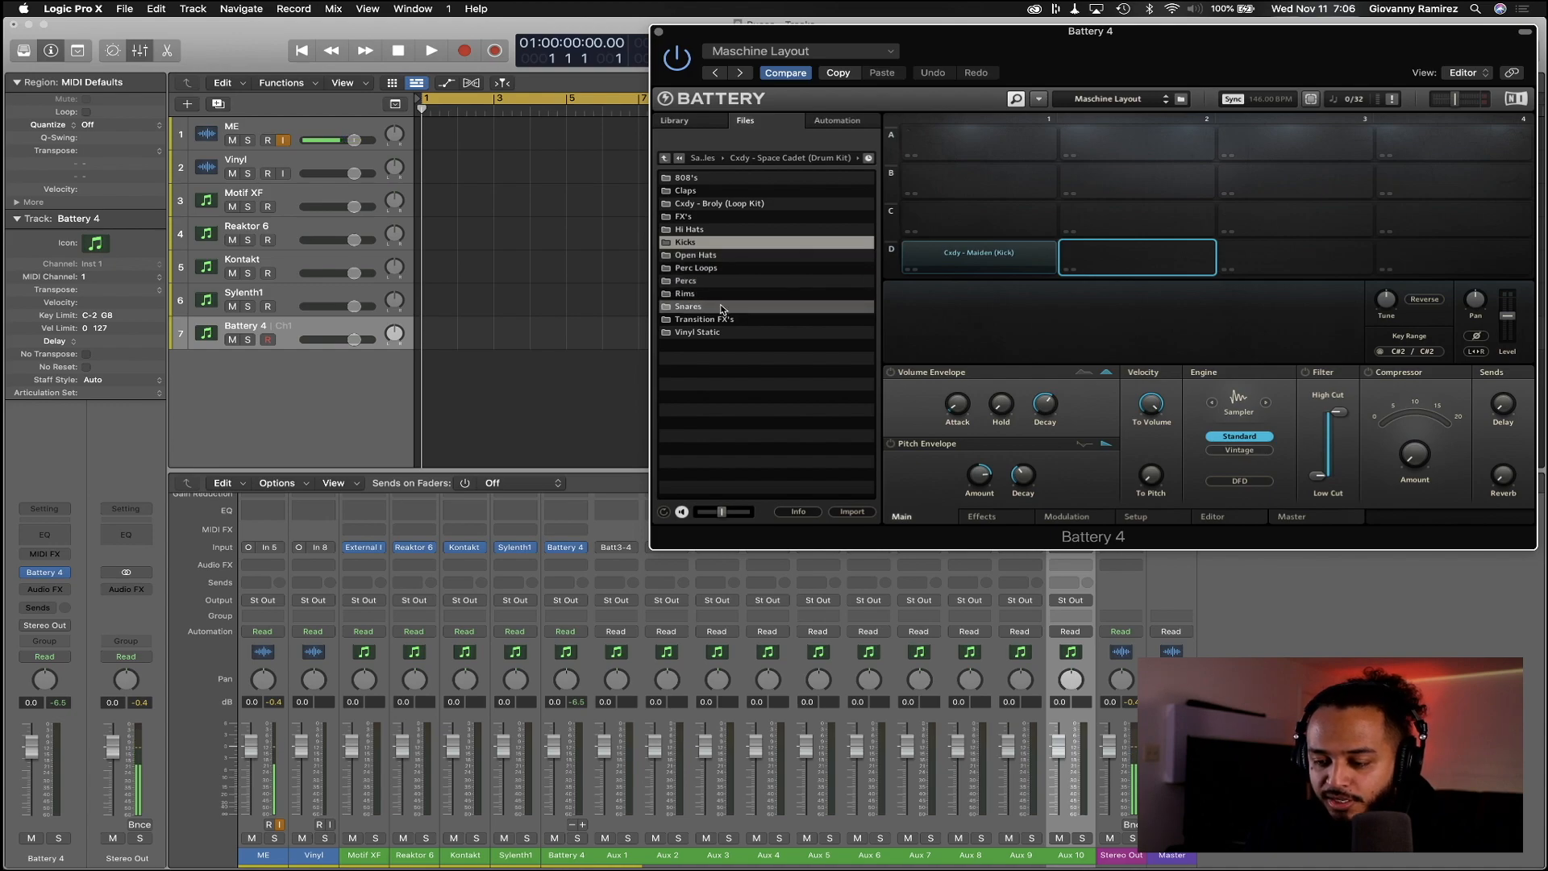
{"action": "double_click", "coordinate": [692, 194]}
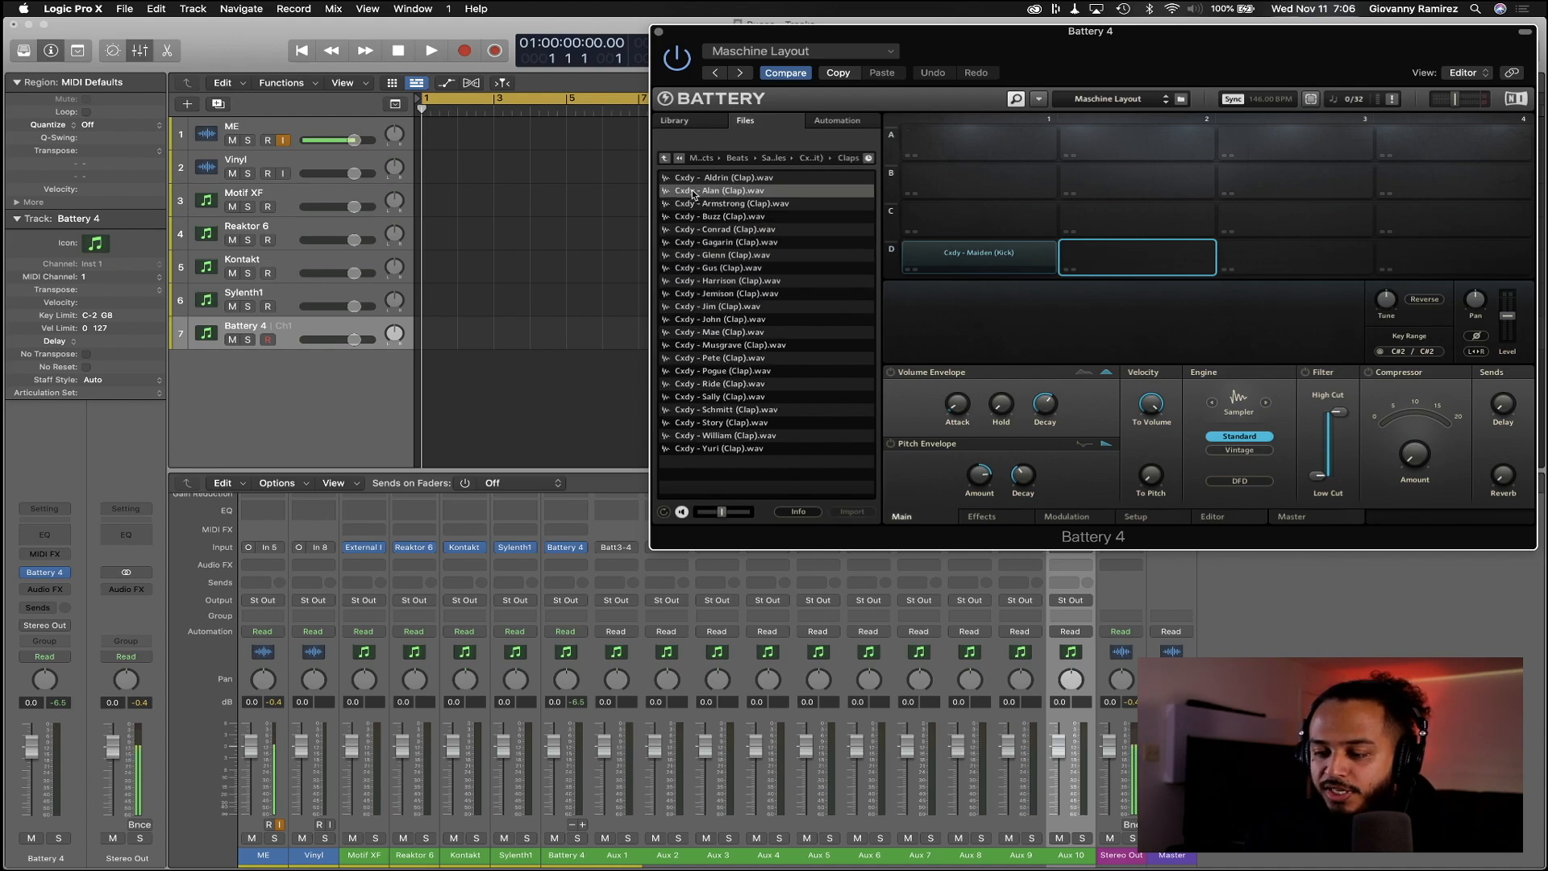
{"action": "key", "text": "Down"}
{"action": "key", "text": "Down"}
{"action": "key", "text": "Down"}
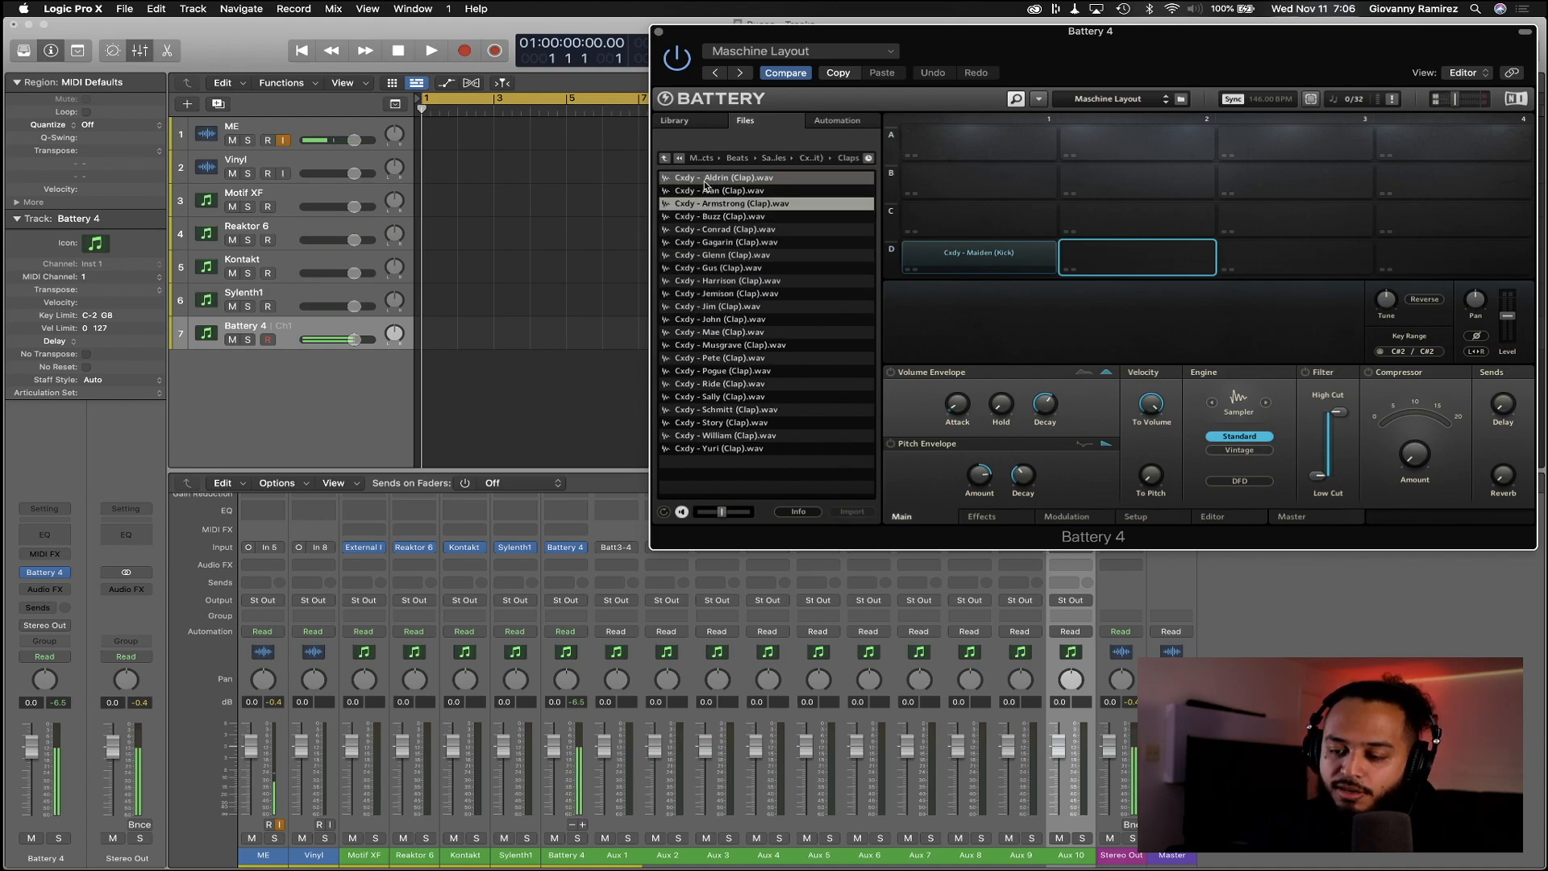
{"action": "key", "text": "Down"}
{"action": "key", "text": "Down"}
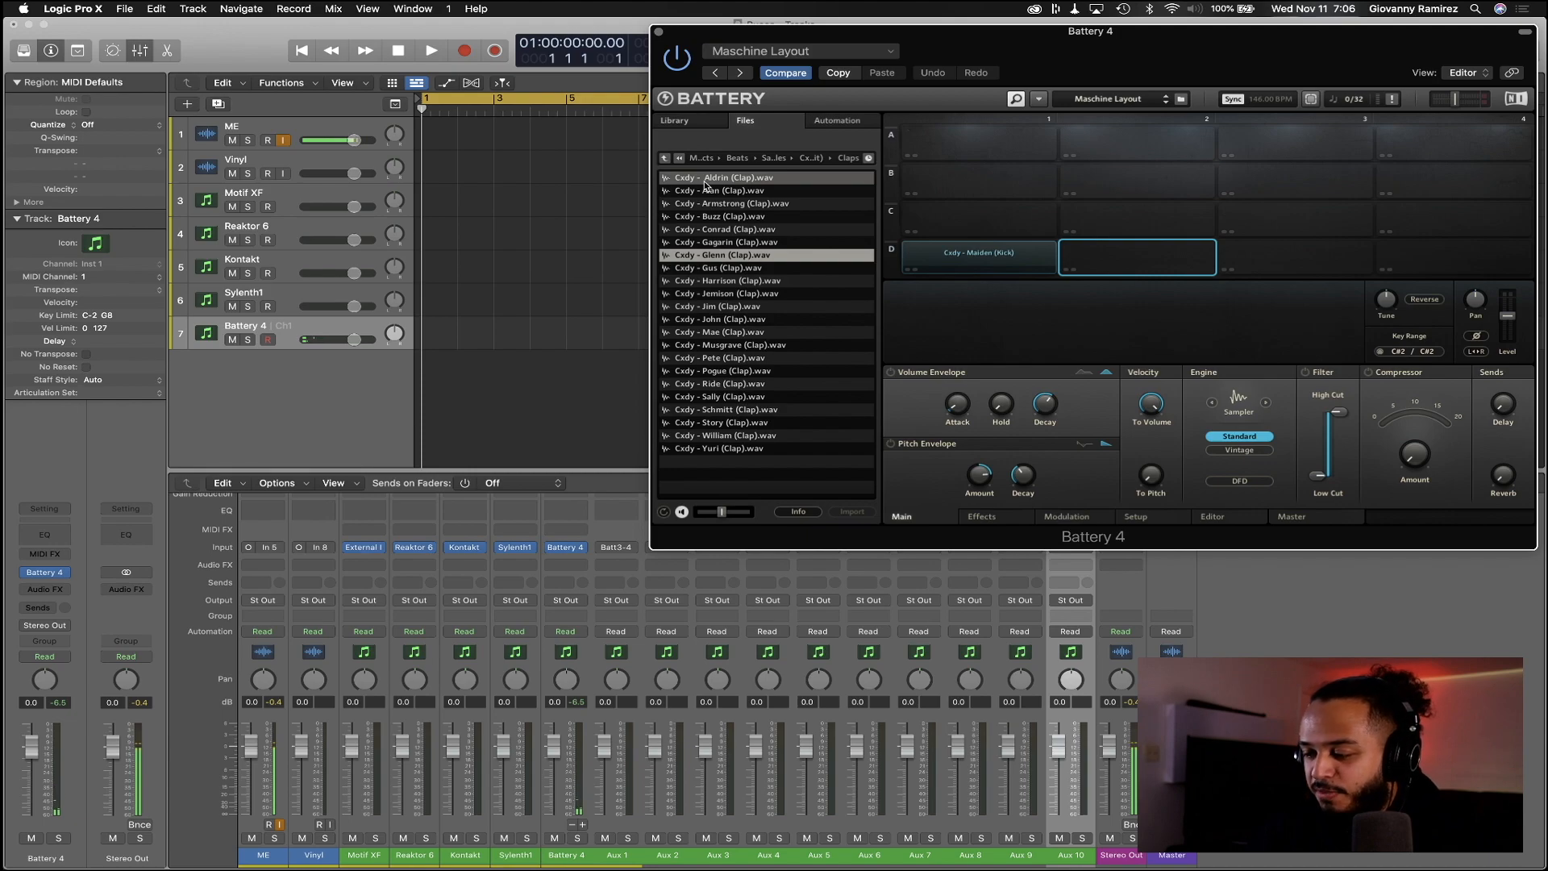
Compare the Aldrin and Alan claps again and audition the claps that follow them, including Armstrong, Buzz and Gagarin
{"action": "left_click", "coordinate": [718, 191]}
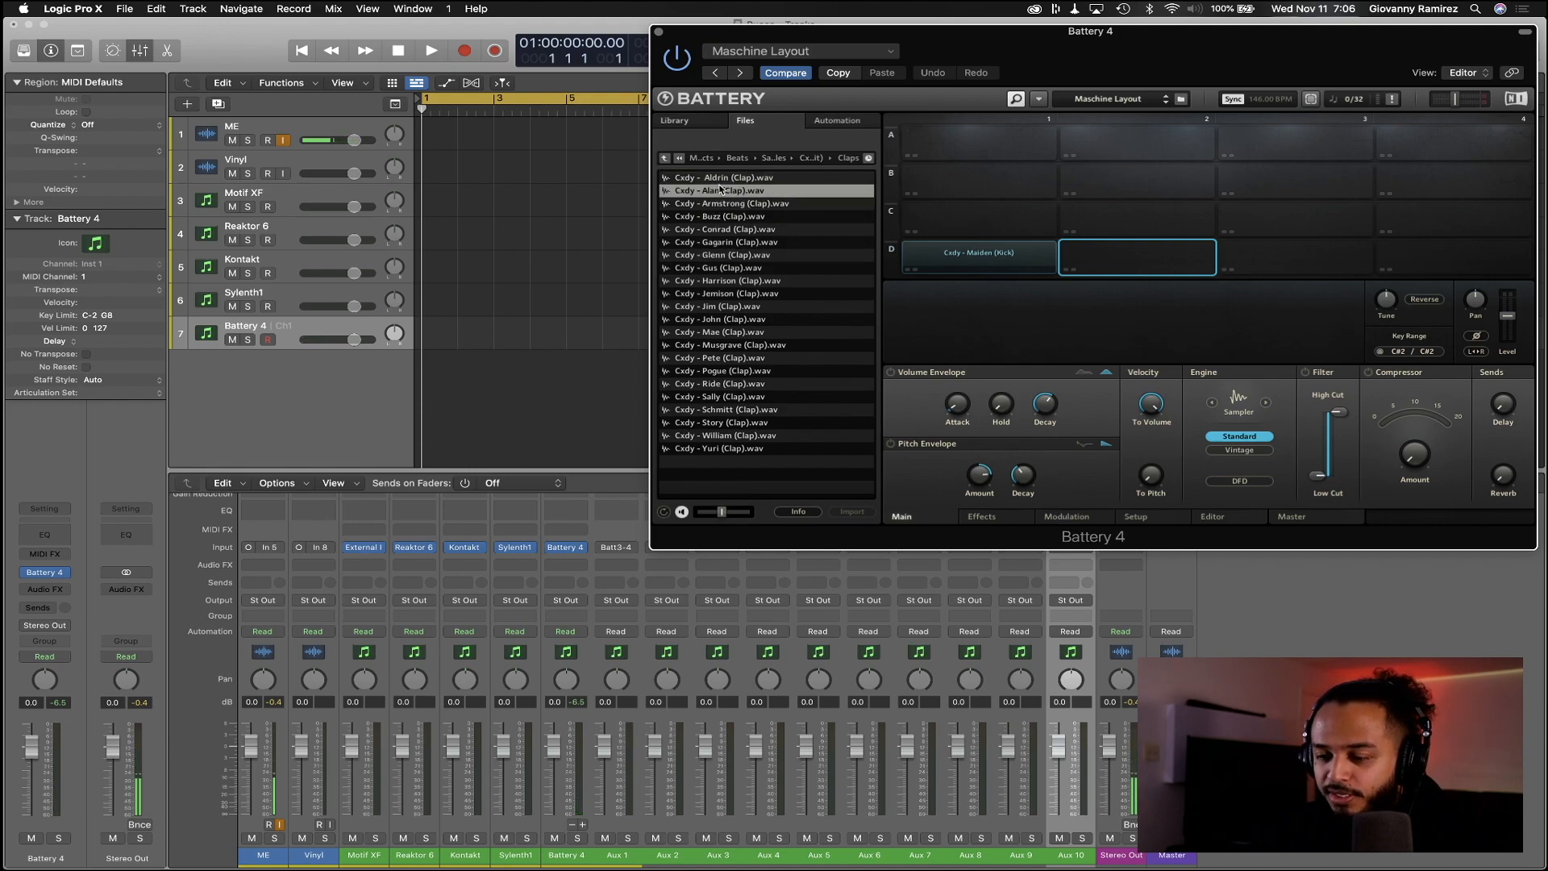
{"action": "left_click", "coordinate": [730, 179]}
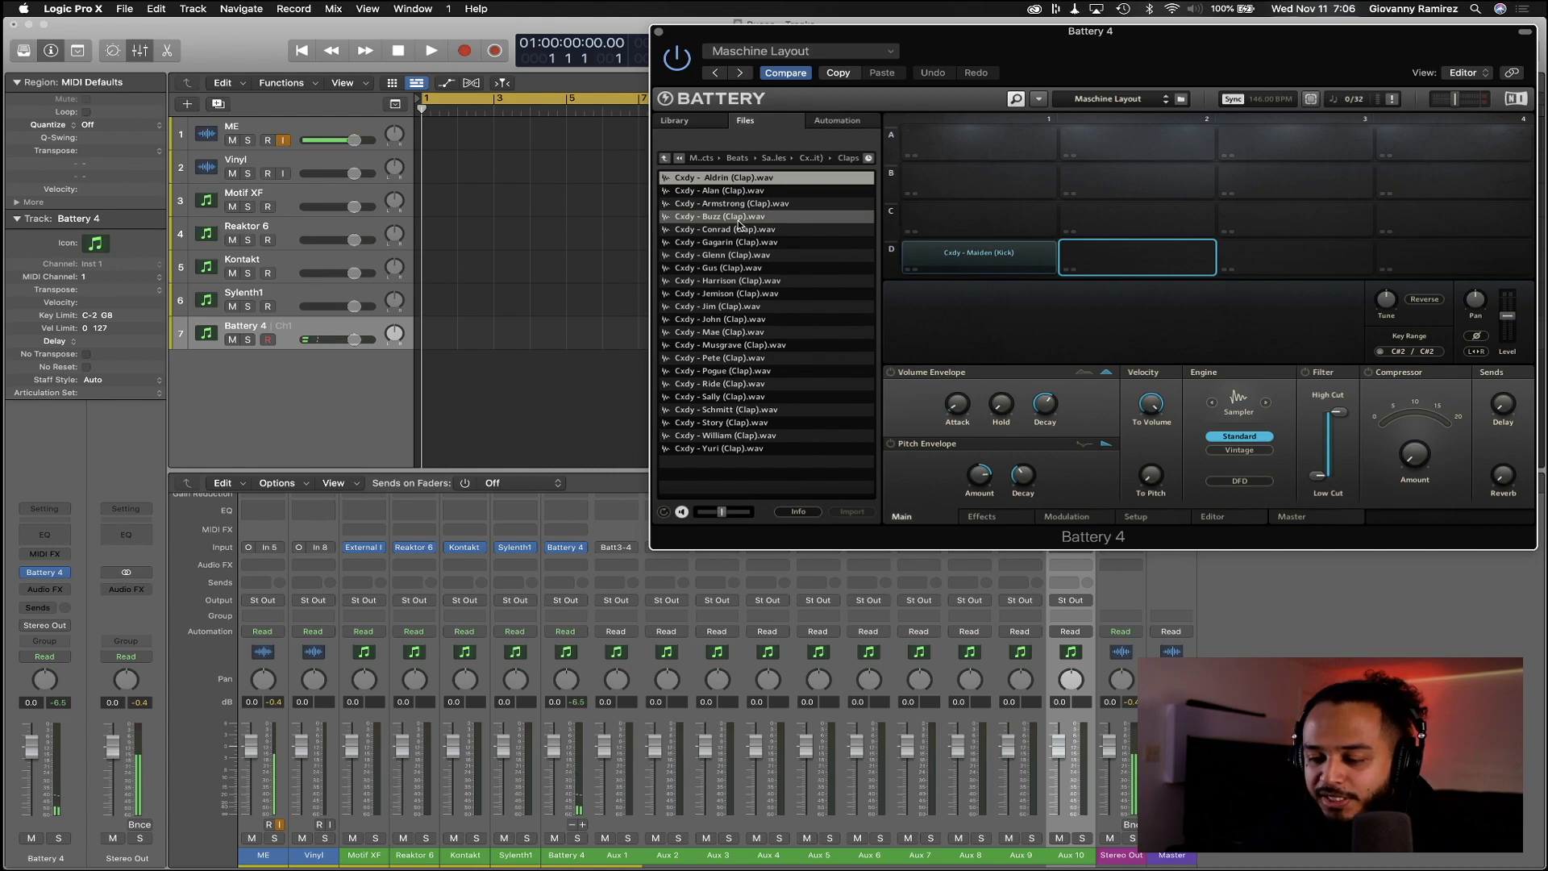
{"action": "left_click", "coordinate": [741, 191]}
{"action": "left_click", "coordinate": [723, 179]}
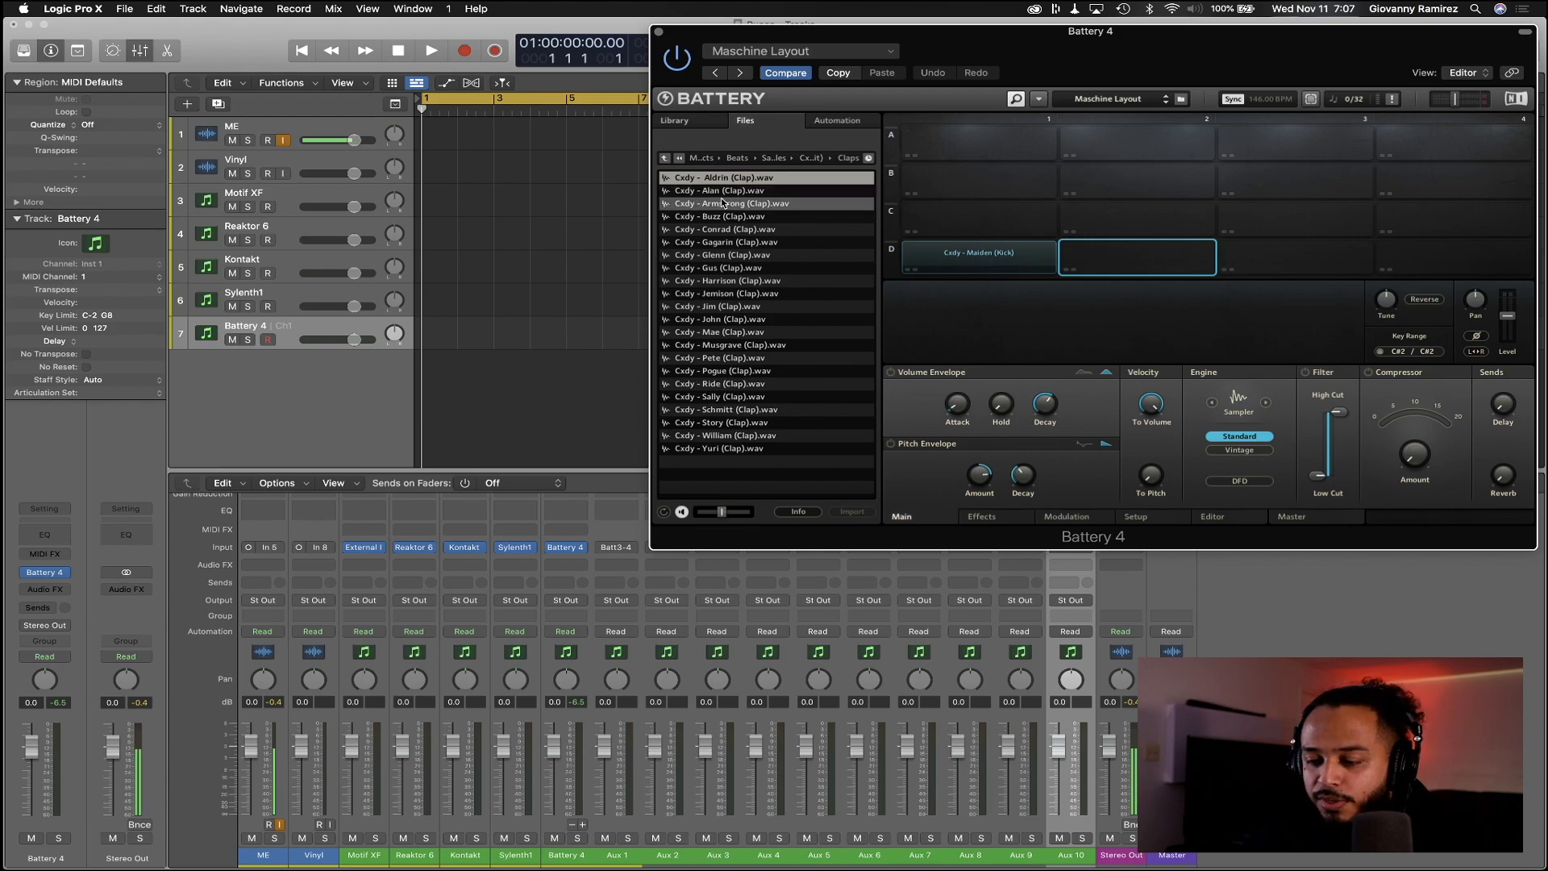
{"action": "left_click", "coordinate": [724, 203]}
{"action": "left_click", "coordinate": [724, 218]}
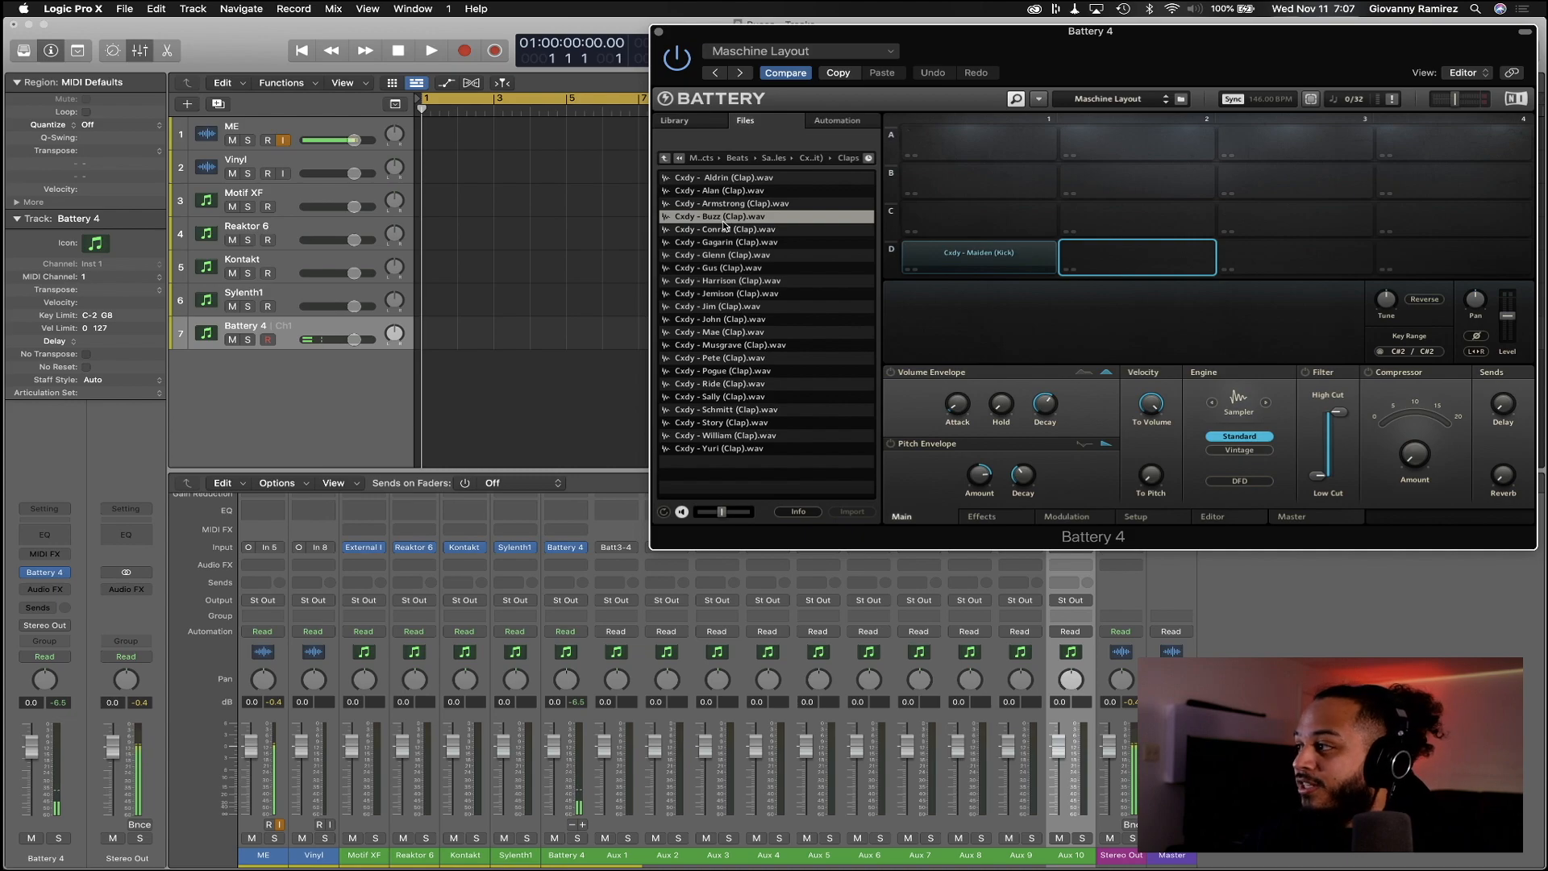
{"action": "key", "text": "Down"}
{"action": "key", "text": "Down"}
{"action": "key", "text": "Down"}
{"action": "key", "text": "Down"}
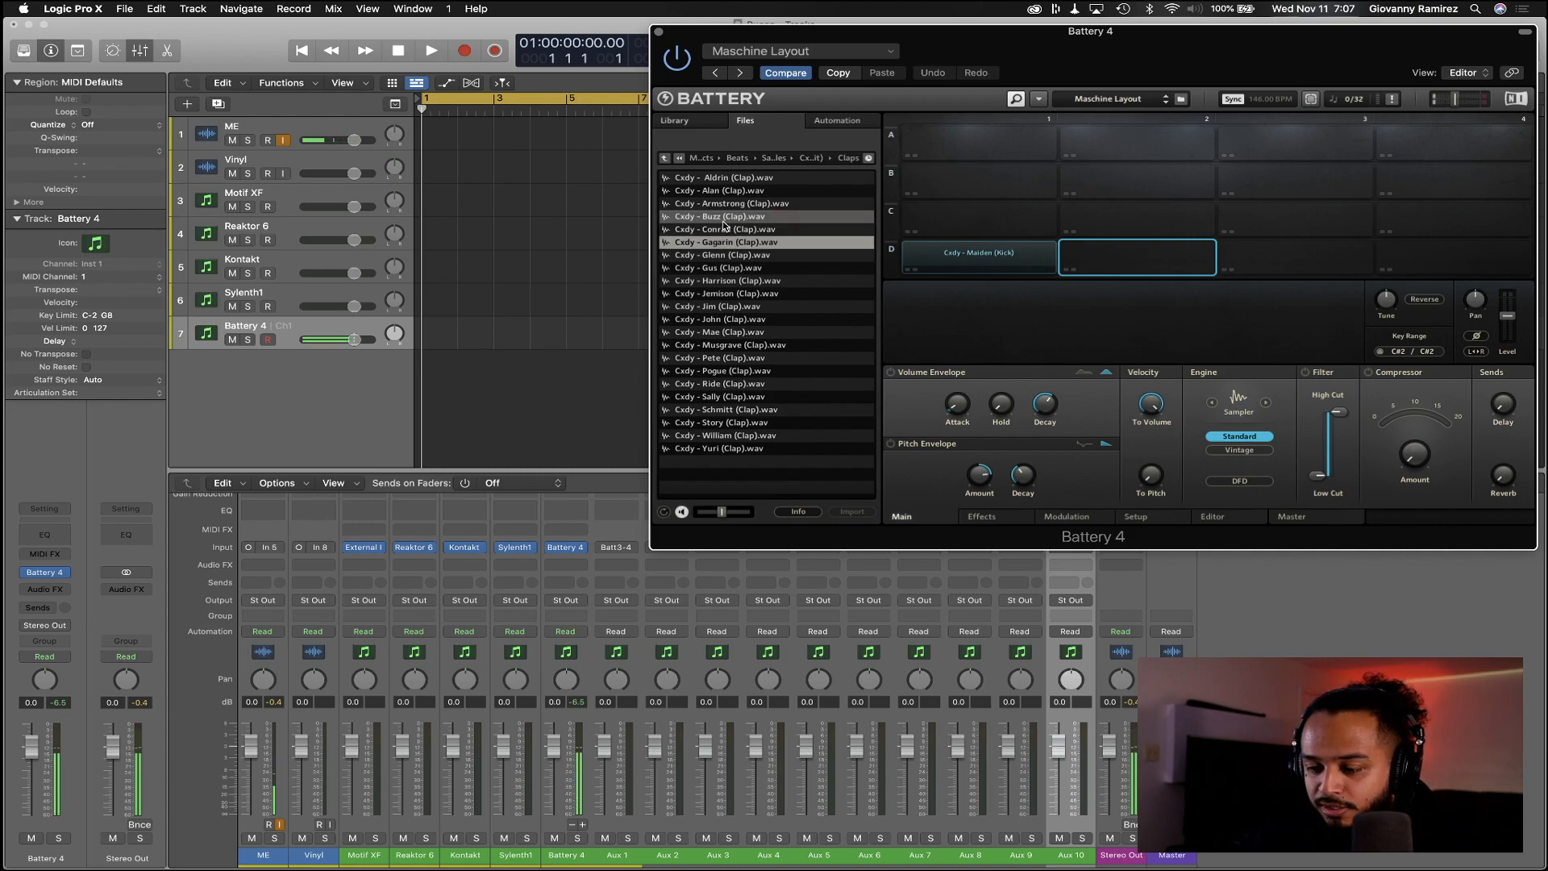
Preview the Harrison, Jemison and Jim claps and load Cxdy - Jim (Clap) into cell D2
{"action": "left_click", "coordinate": [1032, 273]}
{"action": "left_click", "coordinate": [1136, 262]}
{"action": "left_click", "coordinate": [724, 284]}
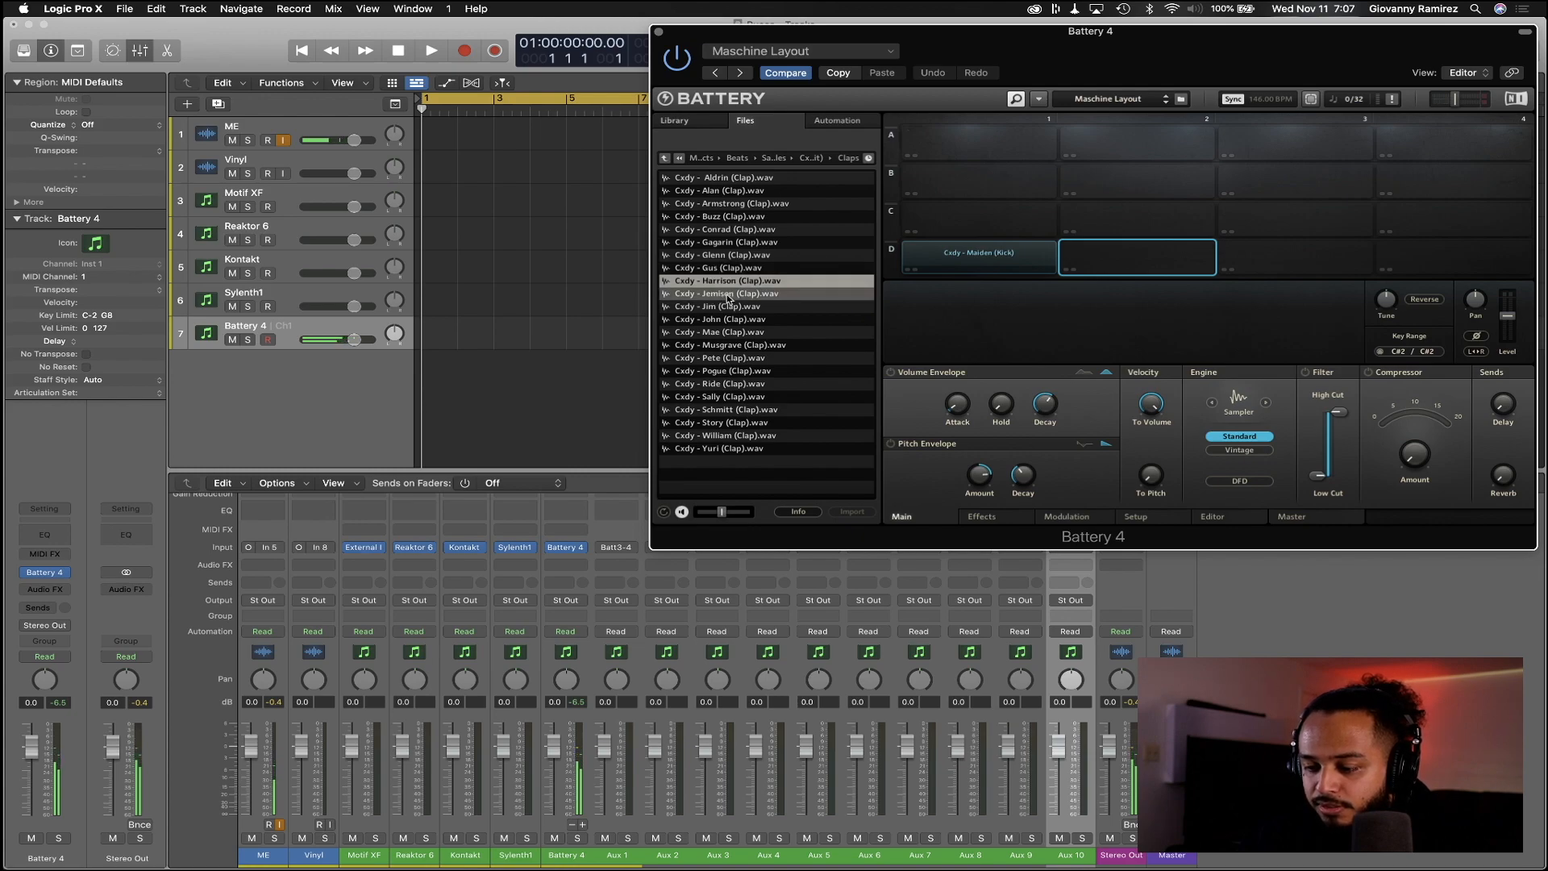
{"action": "left_click", "coordinate": [730, 295]}
{"action": "left_click", "coordinate": [734, 308]}
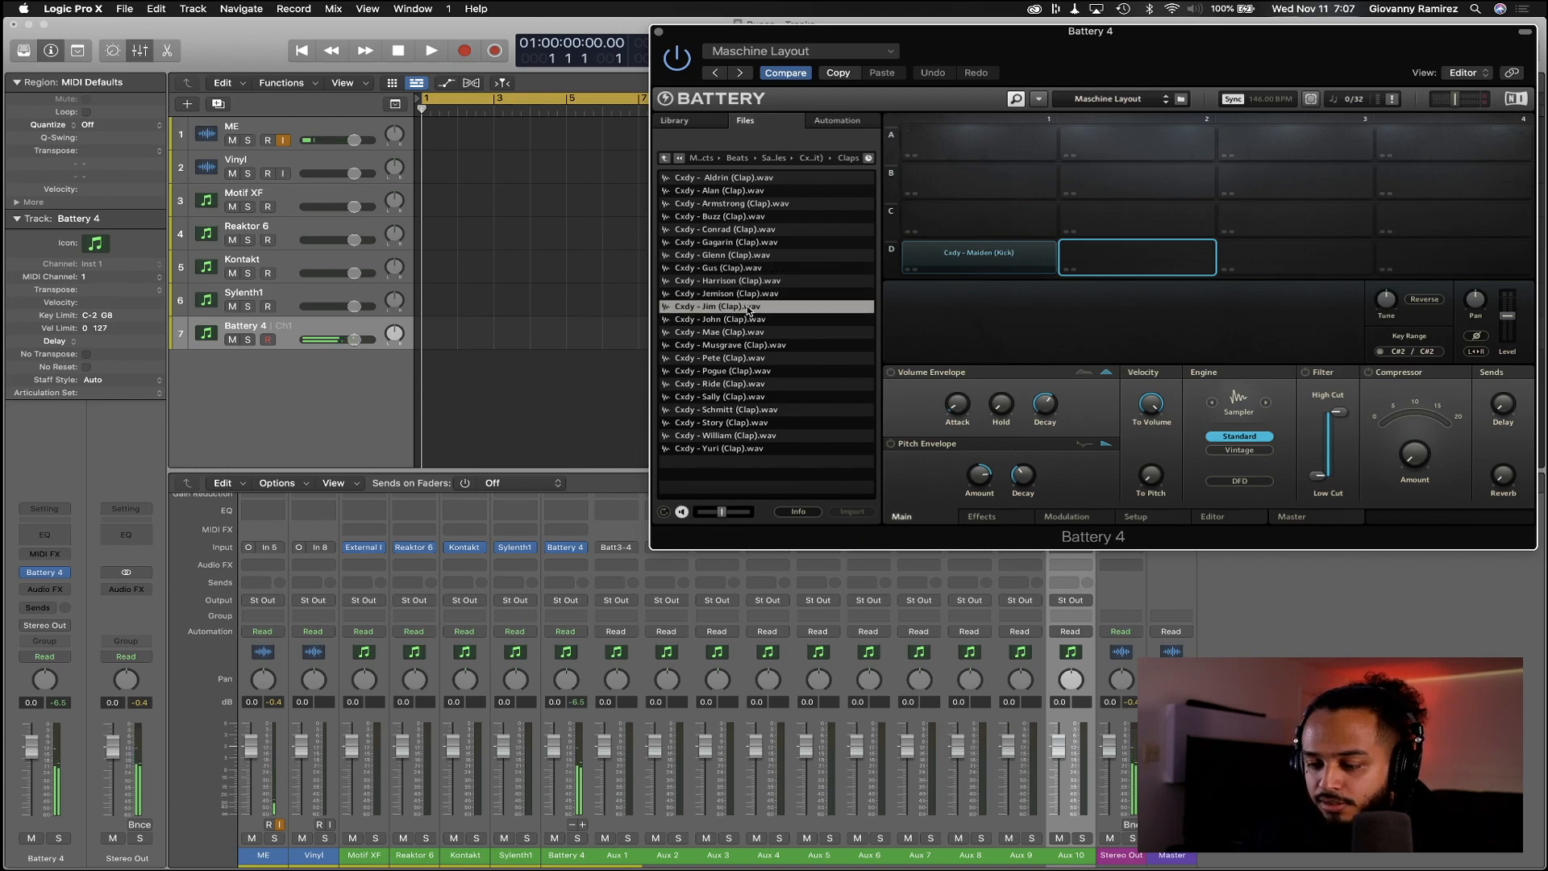
{"action": "double_click", "coordinate": [749, 308]}
Select cell D3, open the drum kit's Hi Hats folder and preview the Constellation hi-hat
{"action": "key", "text": "Right"}
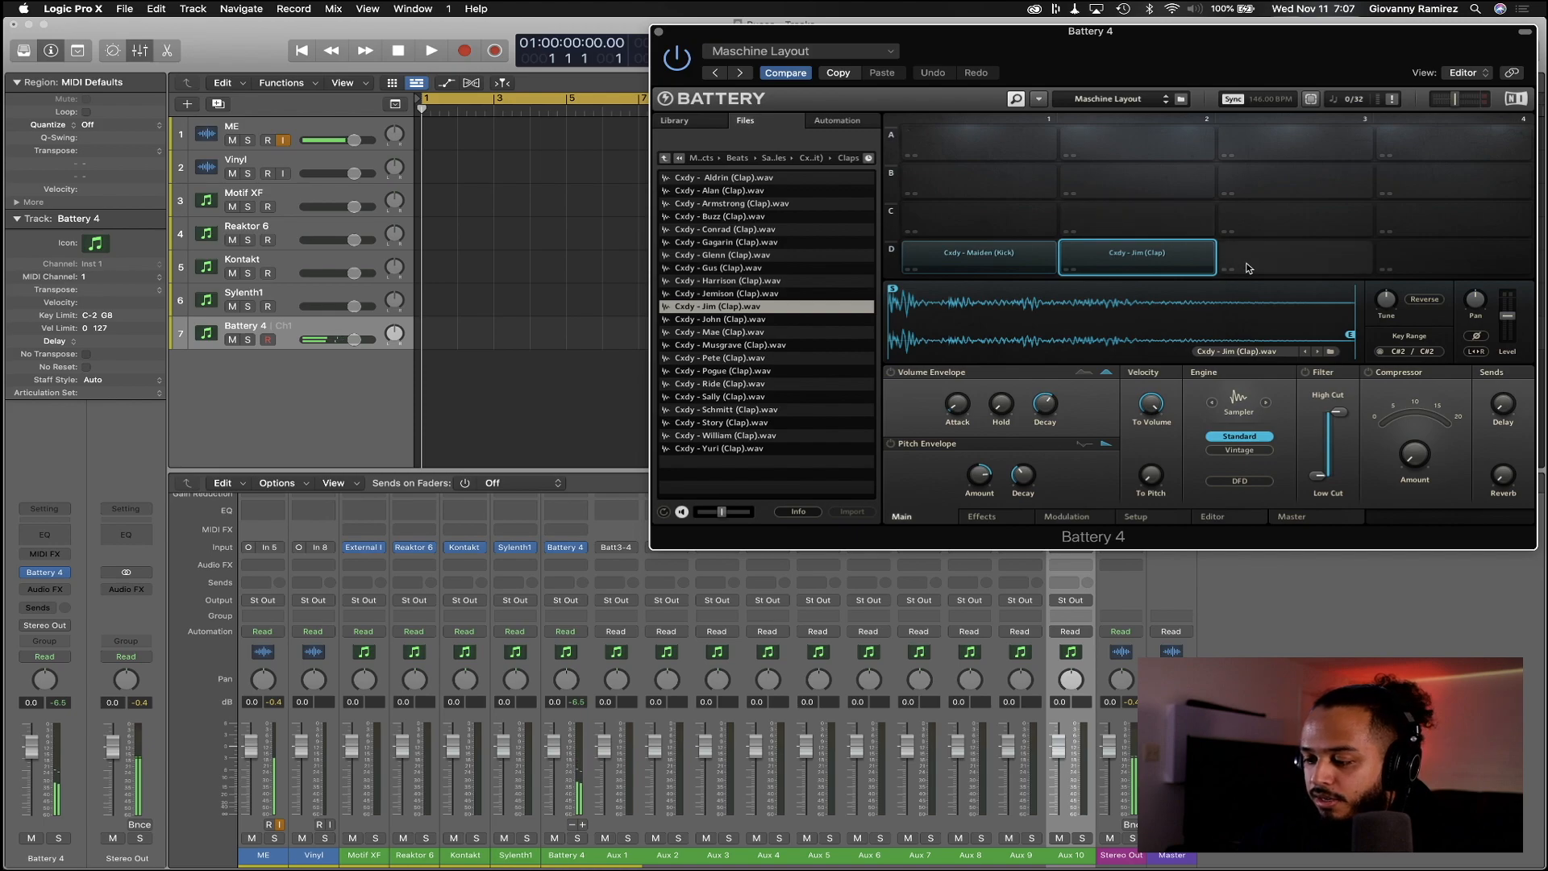
{"action": "left_click", "coordinate": [679, 159]}
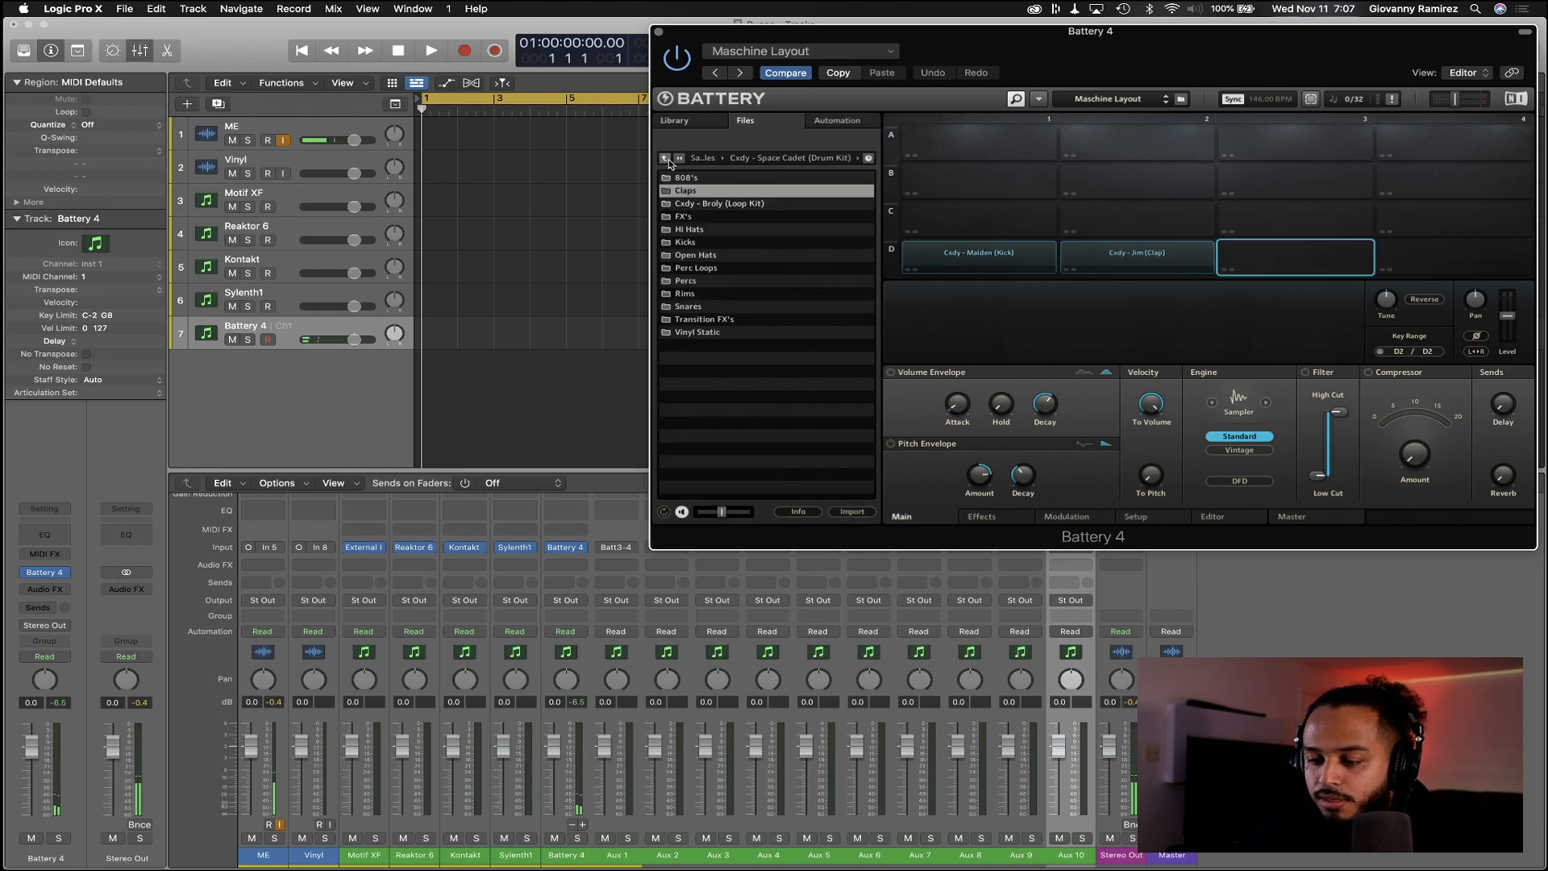
{"action": "double_click", "coordinate": [726, 231]}
{"action": "left_click", "coordinate": [729, 244]}
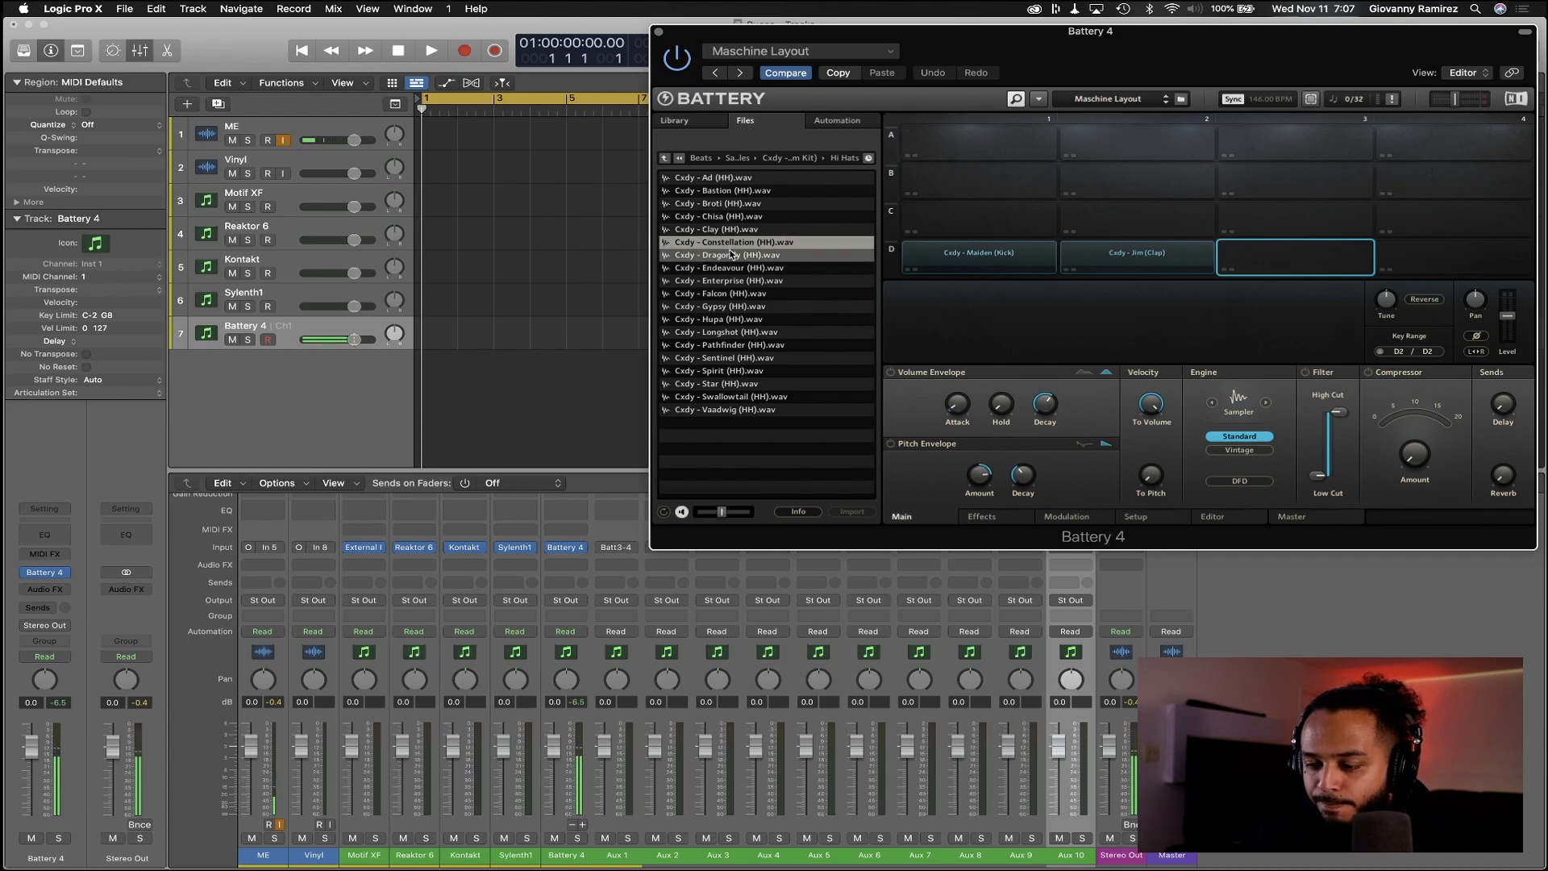
Preview the Dragonfly, Endeavour and Enterprise hi-hats, load Cxdy - Enterprise (HH) into cell D3 and close the sampler window
{"action": "left_click", "coordinate": [734, 256]}
{"action": "left_click", "coordinate": [749, 268]}
{"action": "left_click", "coordinate": [749, 281]}
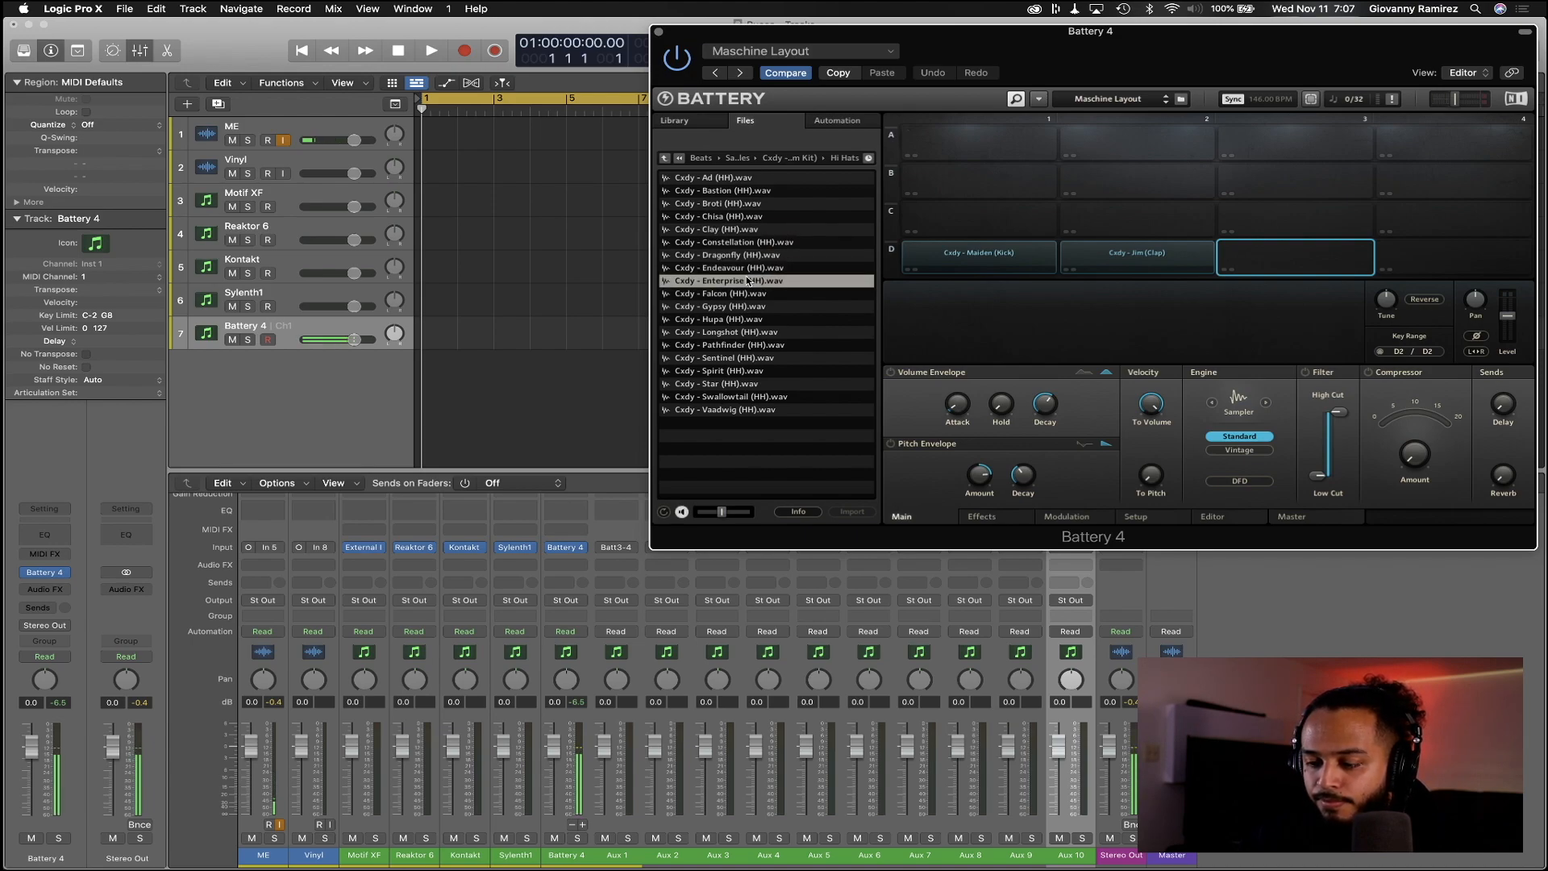
{"action": "double_click", "coordinate": [750, 283]}
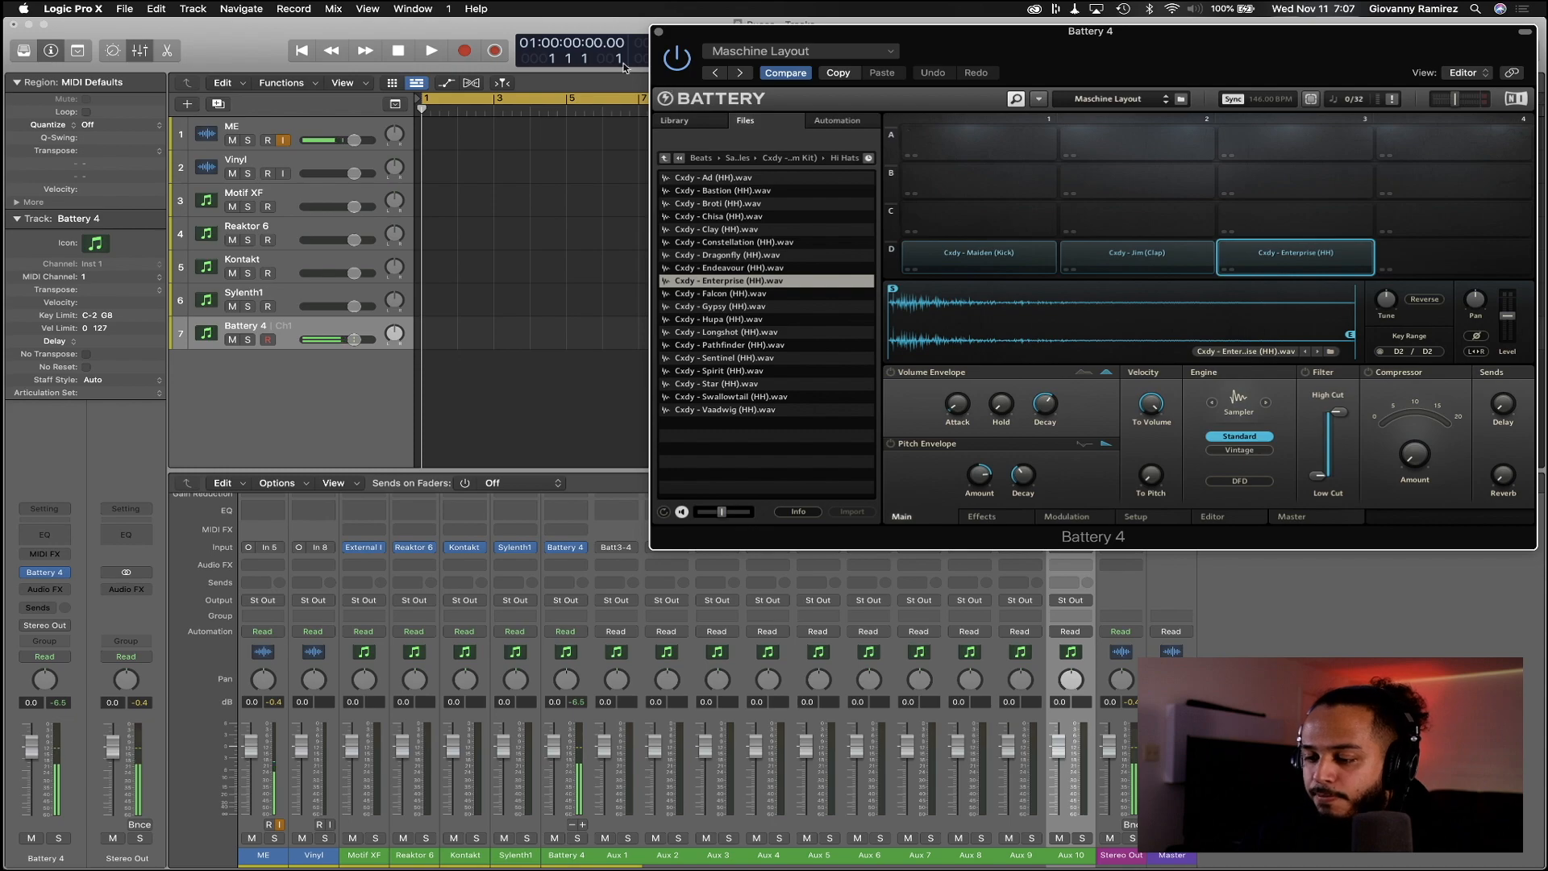
{"action": "left_click", "coordinate": [659, 33]}
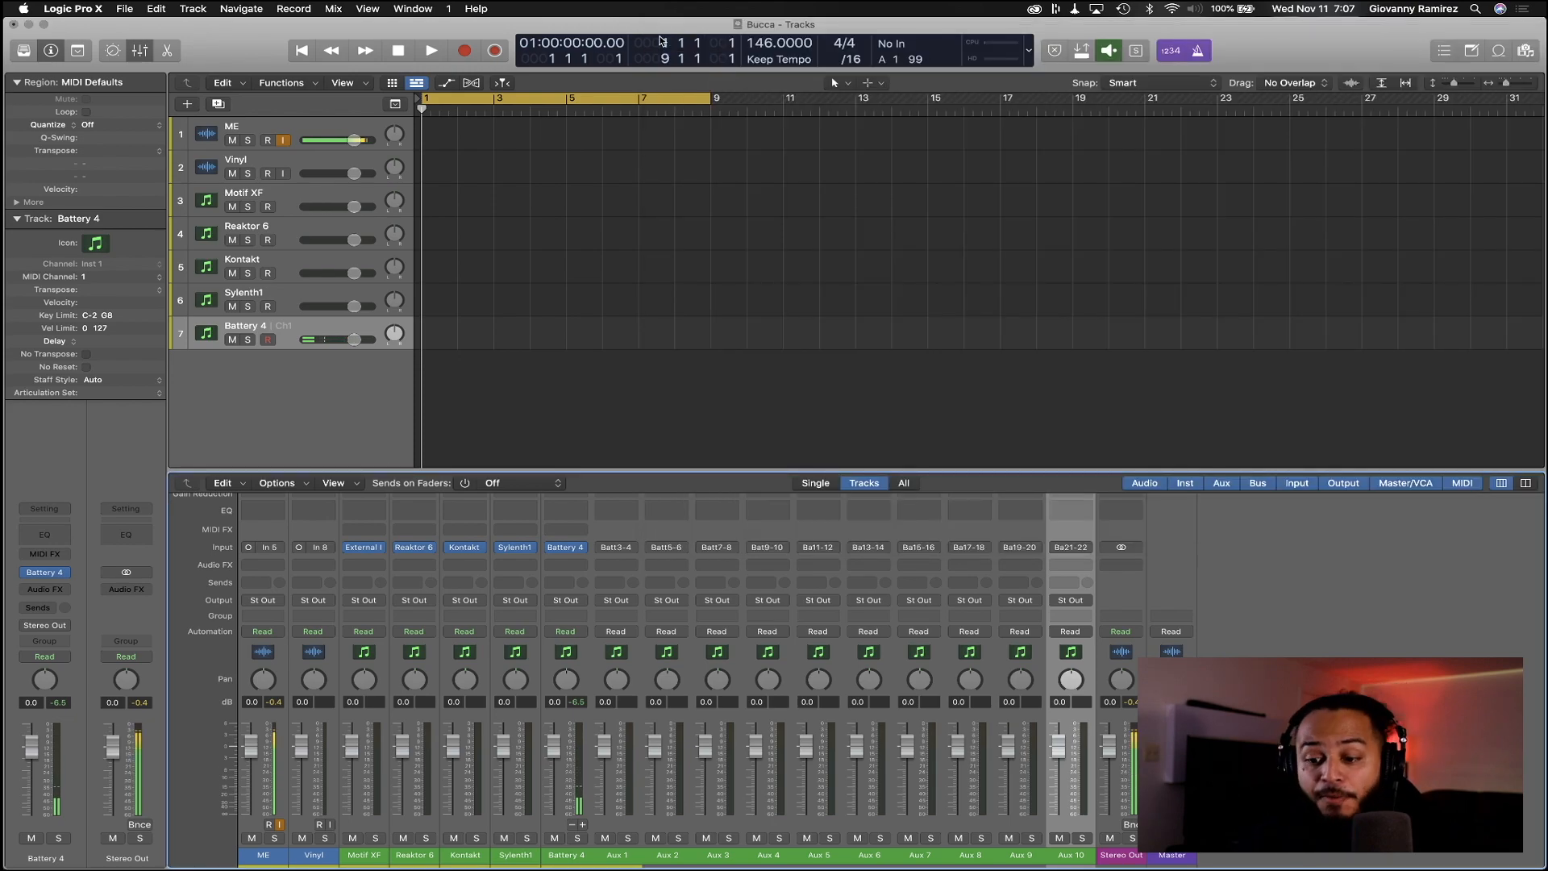
Create an eight-bar MIDI region from bar 1 on the Battery 4 track and open it in an enlarged Piano Roll
{"action": "scroll", "coordinate": [442, 339], "scroll_direction": "up", "scroll_amount": 5}
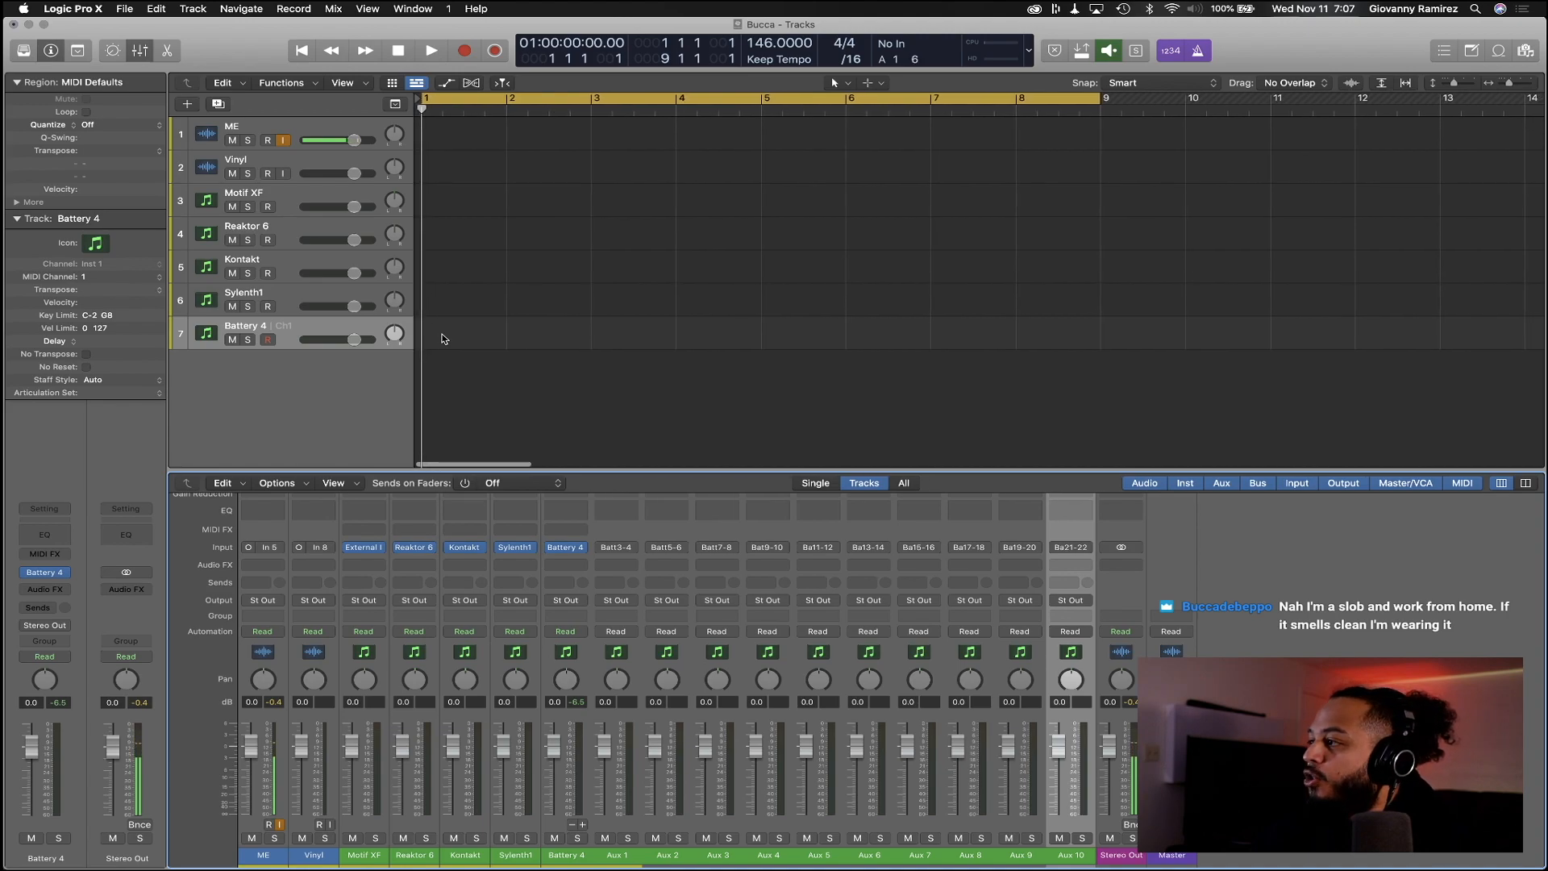
{"action": "right_click", "coordinate": [442, 338]}
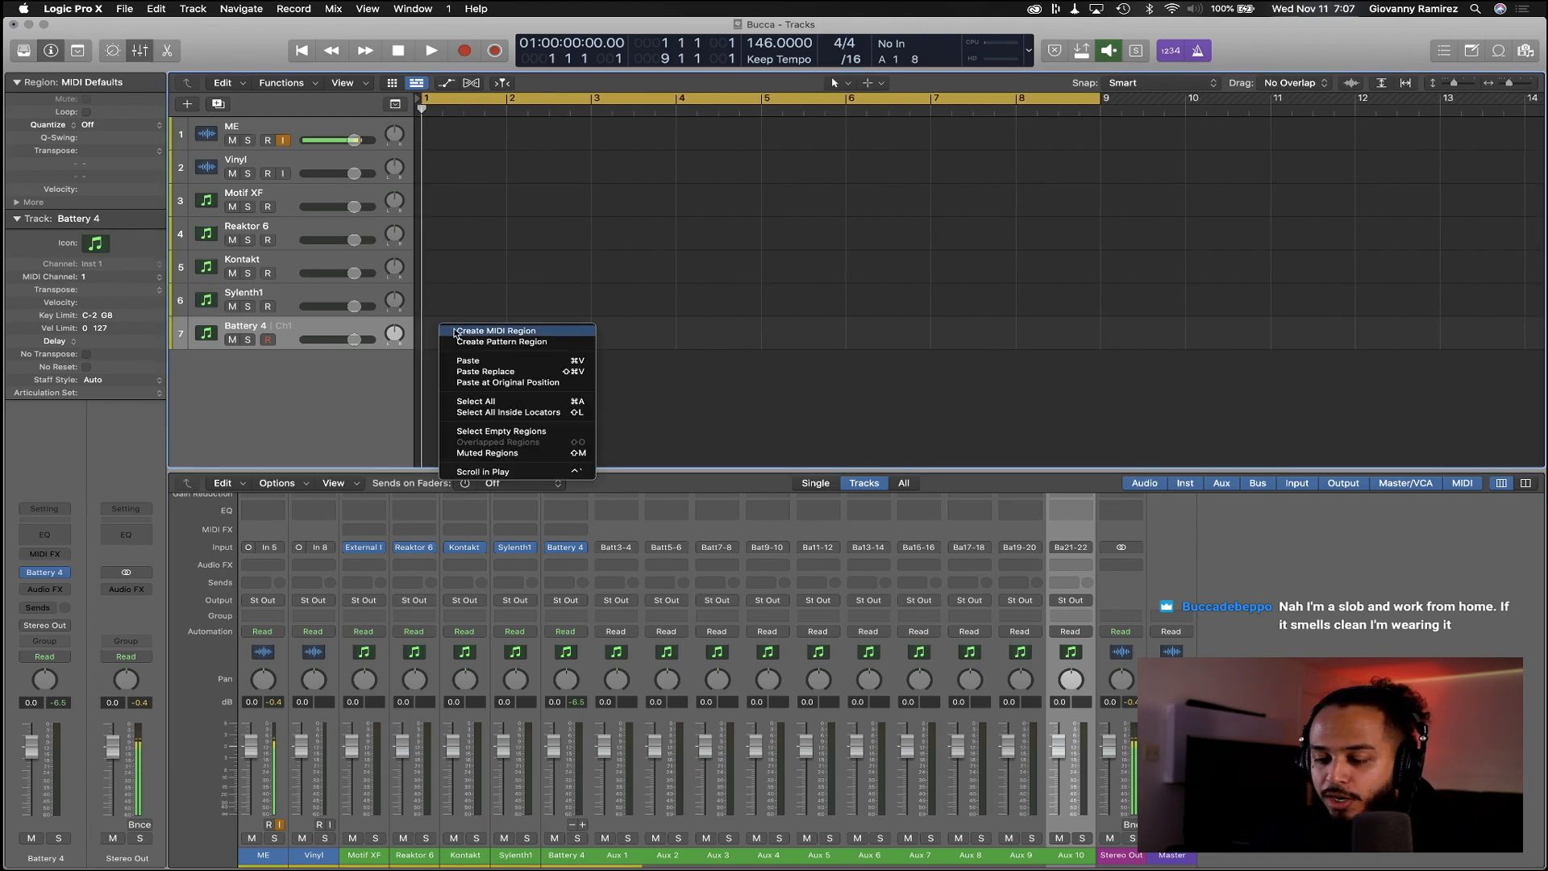
{"action": "left_click", "coordinate": [458, 334]}
{"action": "left_click_drag", "start_coordinate": [503, 338], "coordinate": [1099, 320]}
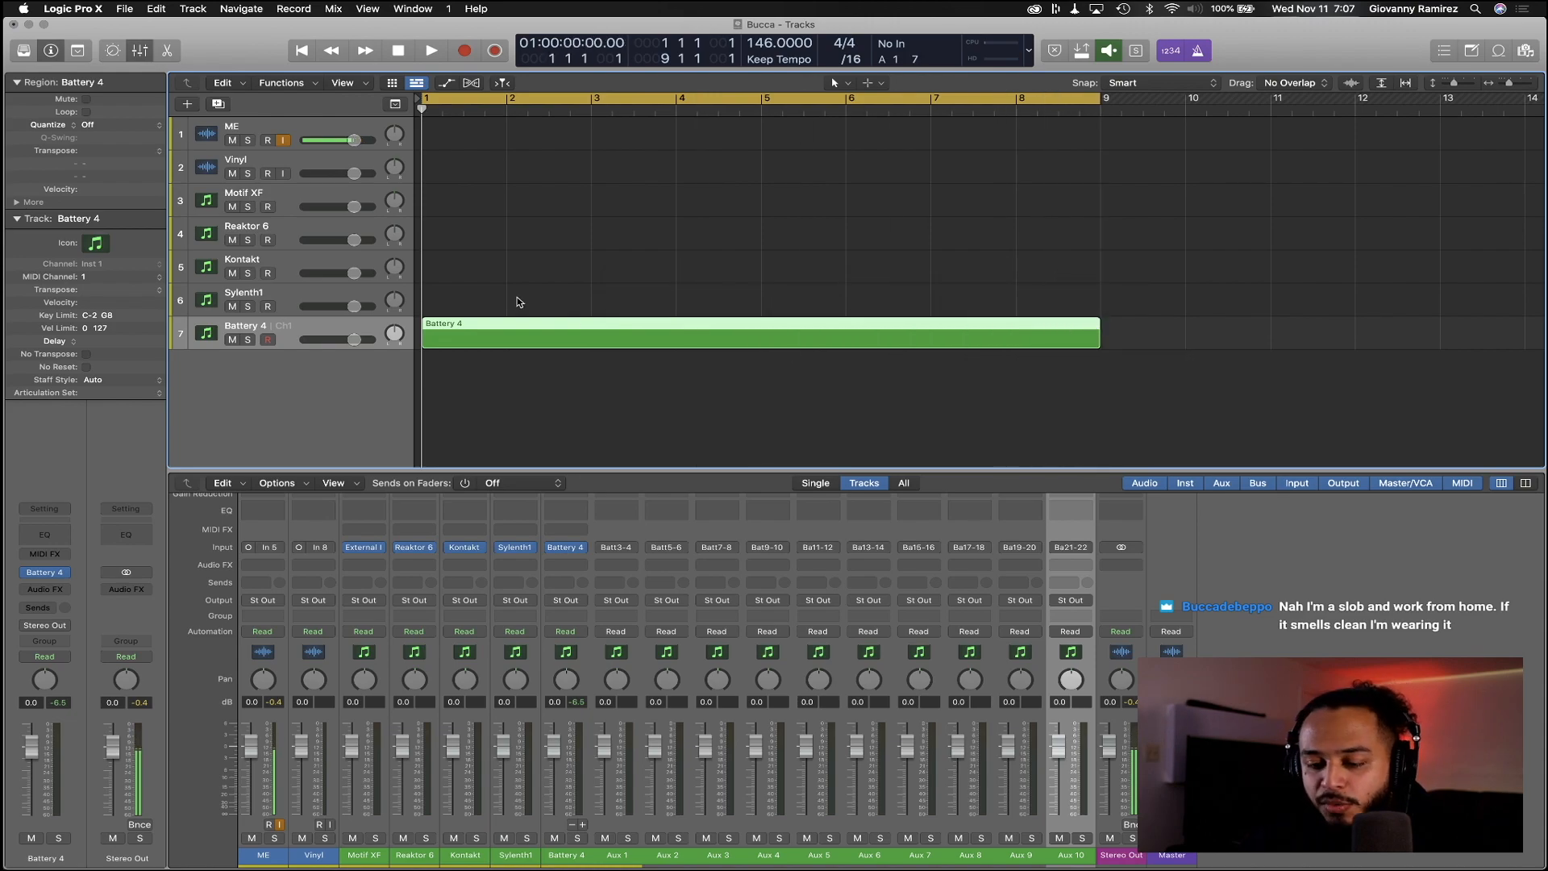
{"action": "double_click", "coordinate": [544, 327]}
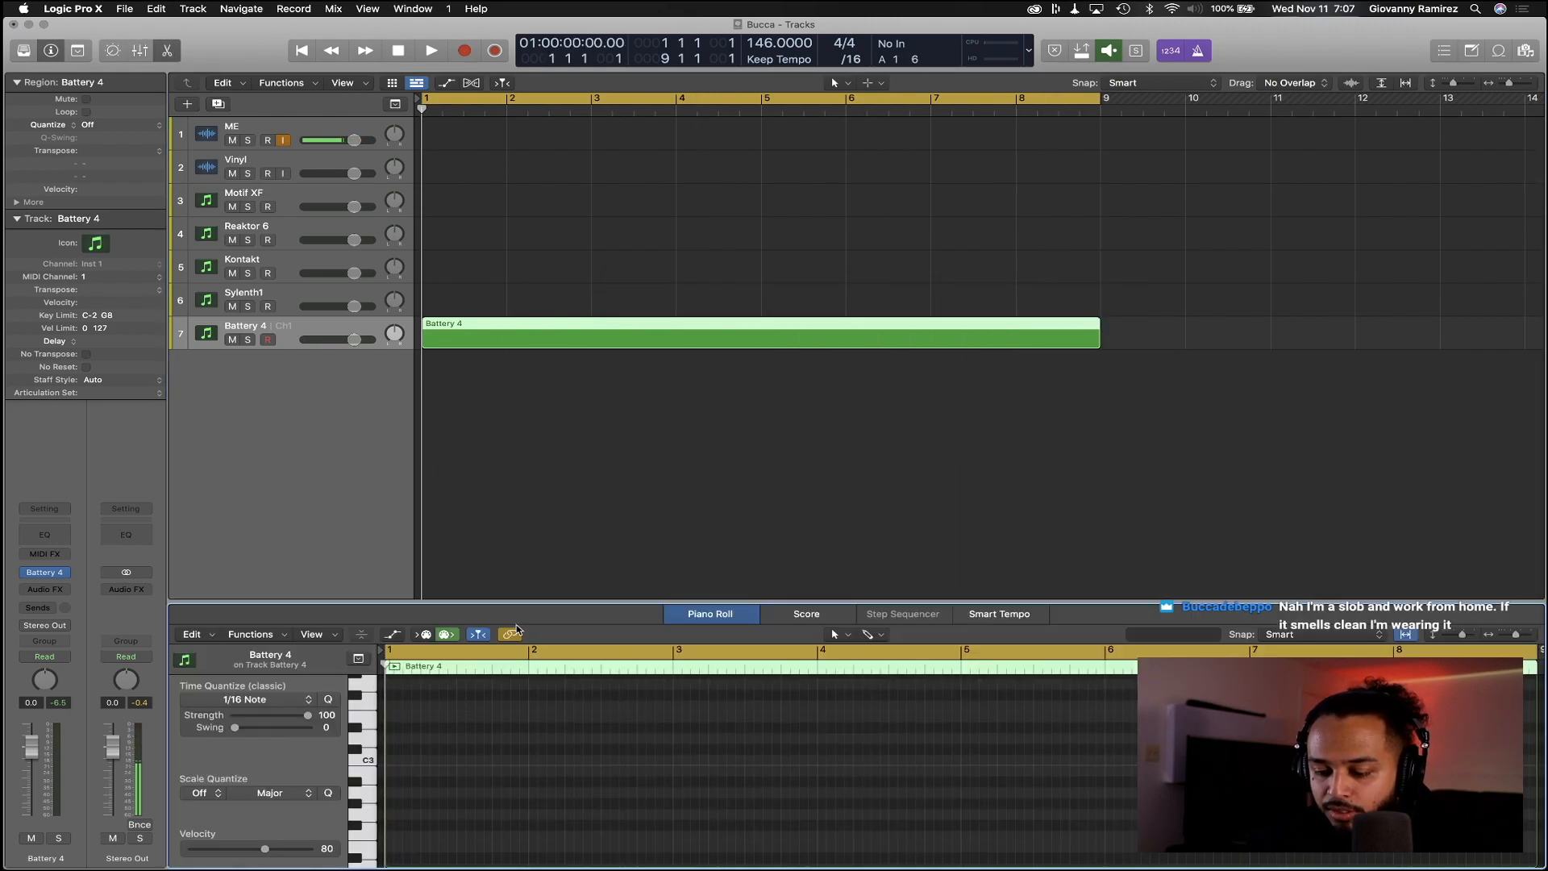
{"action": "left_click_drag", "start_coordinate": [520, 602], "coordinate": [520, 384]}
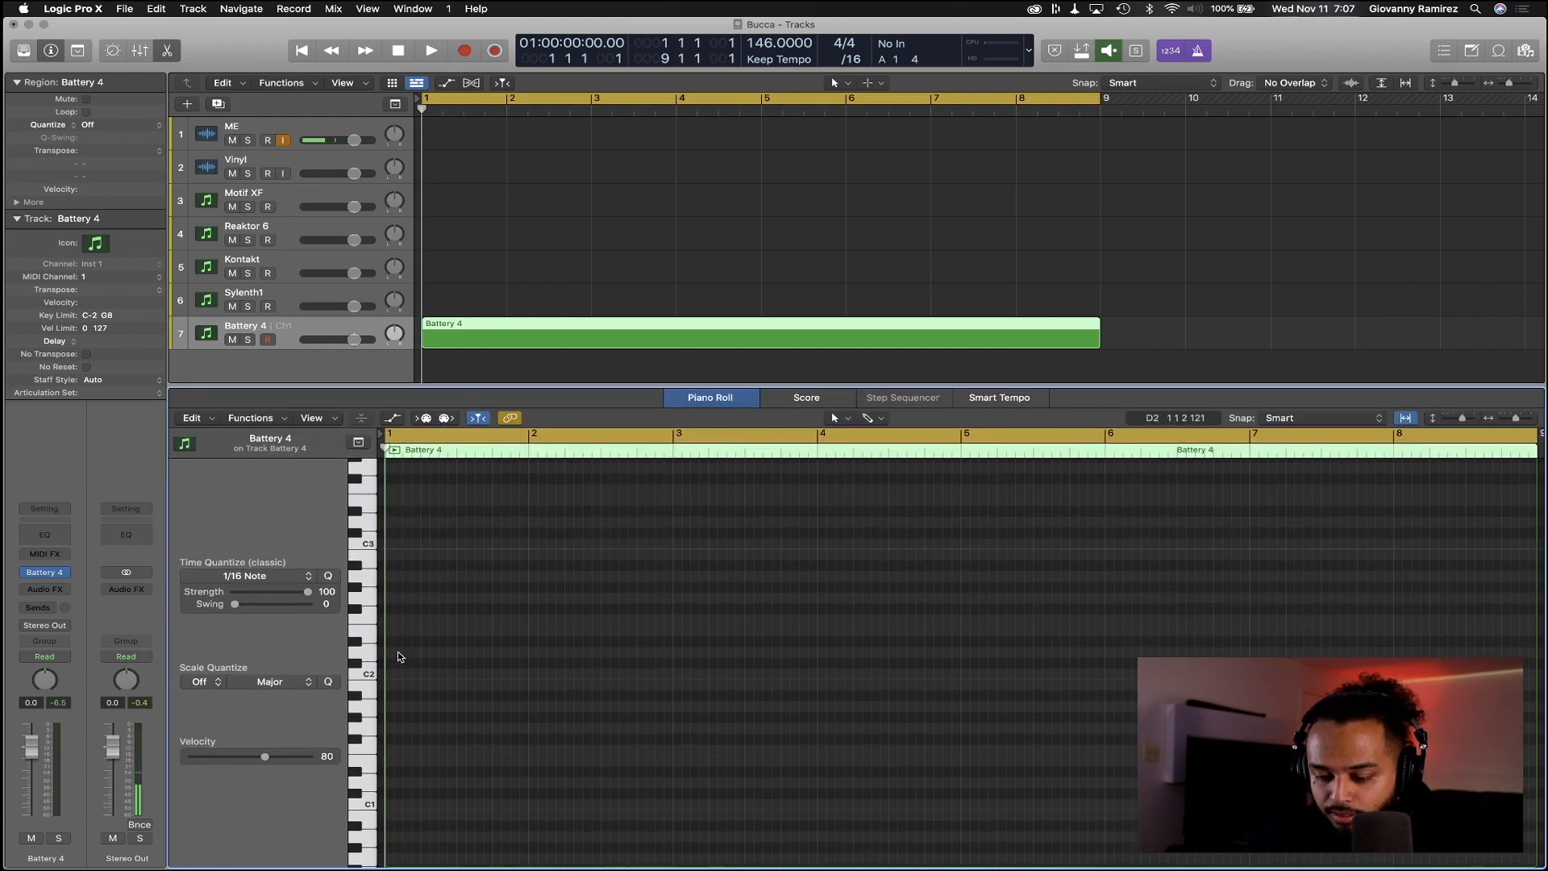
Add a D2 hi-hat note at the start of bar 1 with velocity 127 and a second one an eighth note after it
{"action": "key", "text": "z"}
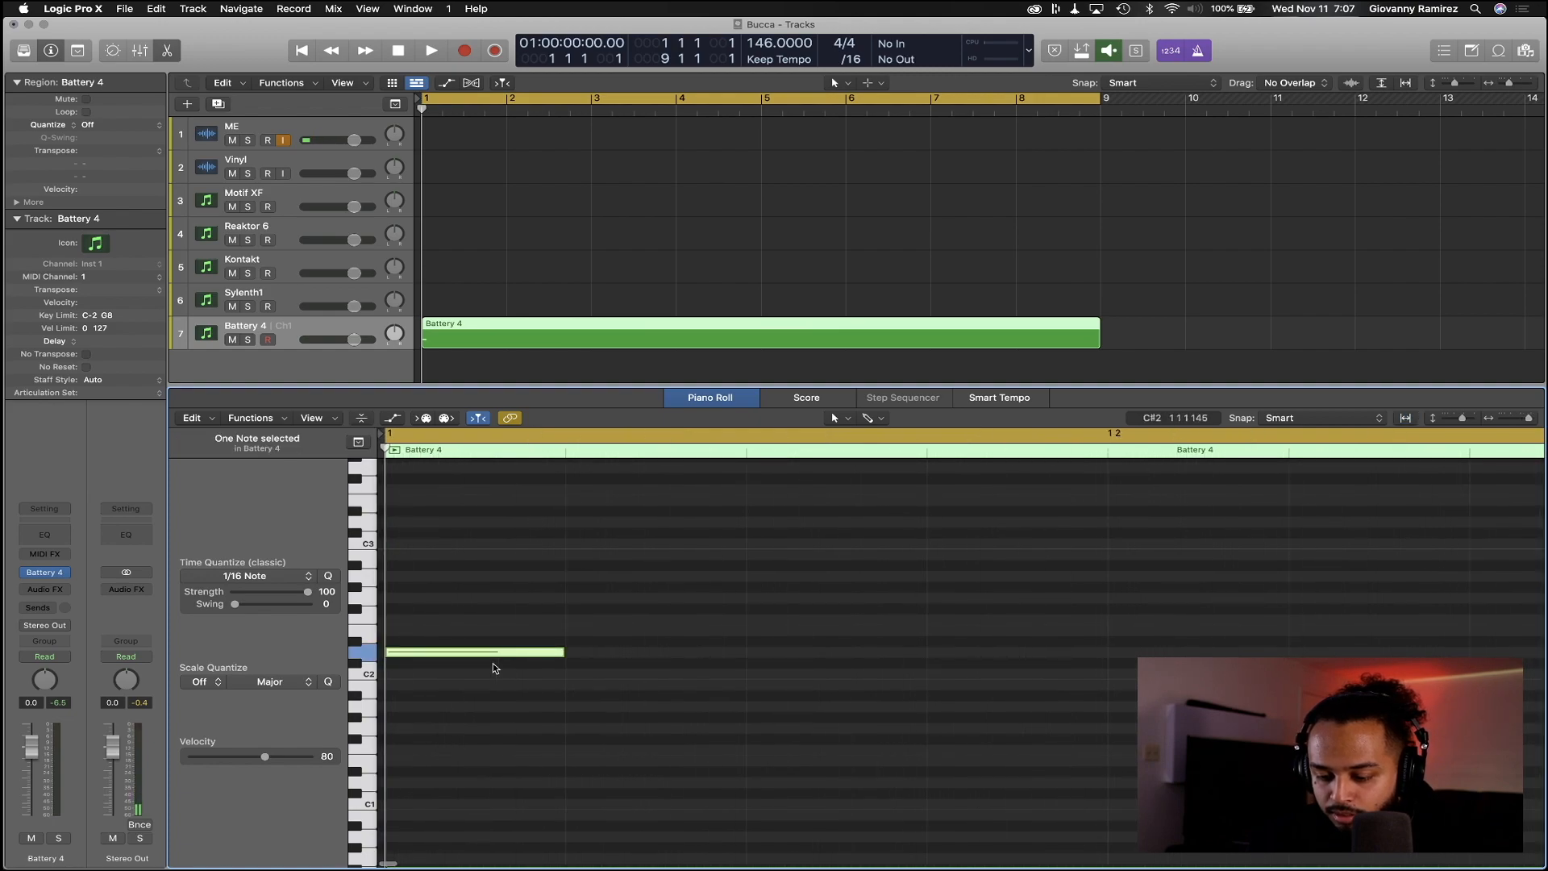
{"action": "left_click_drag", "start_coordinate": [270, 758], "coordinate": [315, 773]}
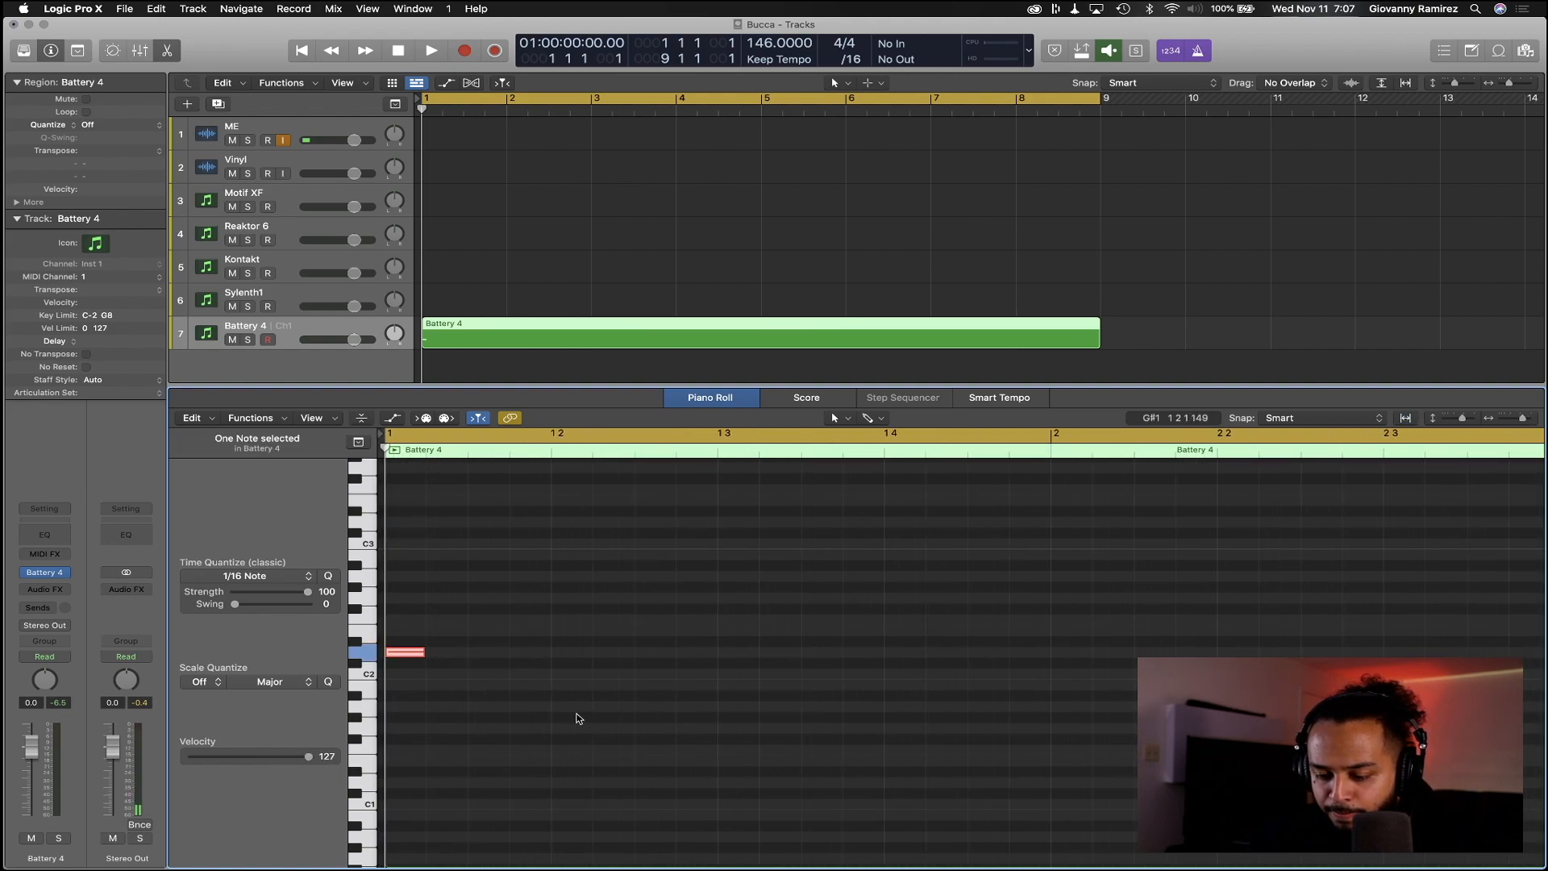
{"action": "left_click", "coordinate": [442, 660], "text": "super"}
{"action": "key", "text": "space"}
{"action": "key", "text": "space"}
{"action": "left_click_drag", "start_coordinate": [443, 660], "coordinate": [497, 661]}
{"action": "key", "text": "z"}
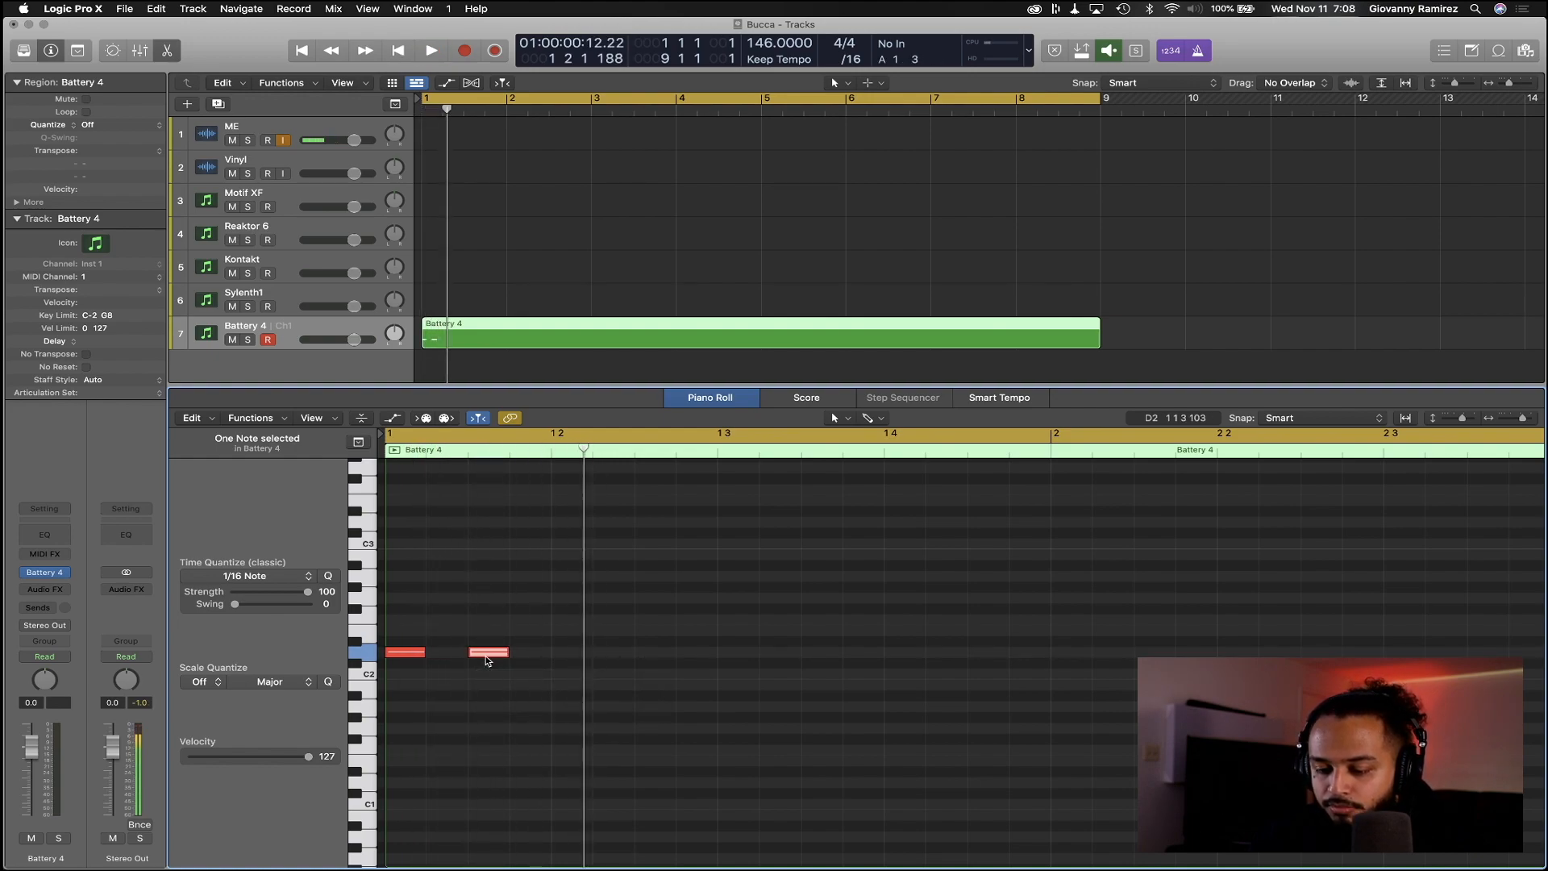
Fill the rest of bar 1 with D2 hi-hat notes at eighth-note intervals, checking them in playback
{"action": "key", "text": "super+Right"}
{"action": "left_click", "coordinate": [482, 652], "text": "super"}
{"action": "left_click", "coordinate": [525, 652], "text": "super"}
{"action": "left_click", "coordinate": [568, 652], "text": "super"}
{"action": "key", "text": "space"}
{"action": "left_click", "coordinate": [611, 652], "text": "super"}
{"action": "left_click", "coordinate": [654, 652], "text": "super"}
{"action": "left_click", "coordinate": [694, 652], "text": "super"}
{"action": "key", "text": "space"}
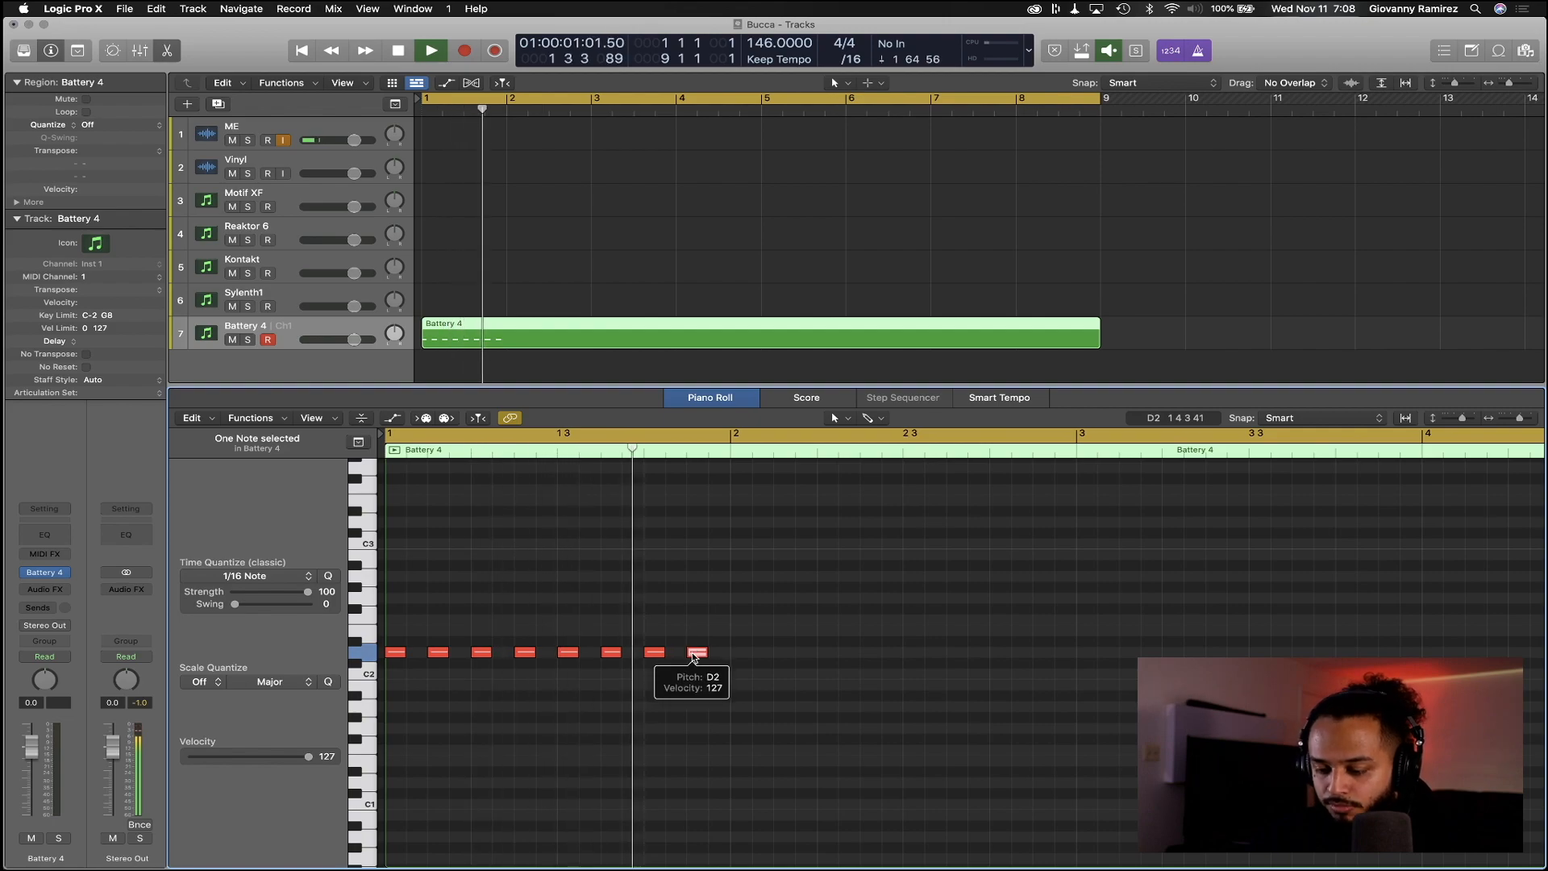
{"action": "key", "text": "space"}
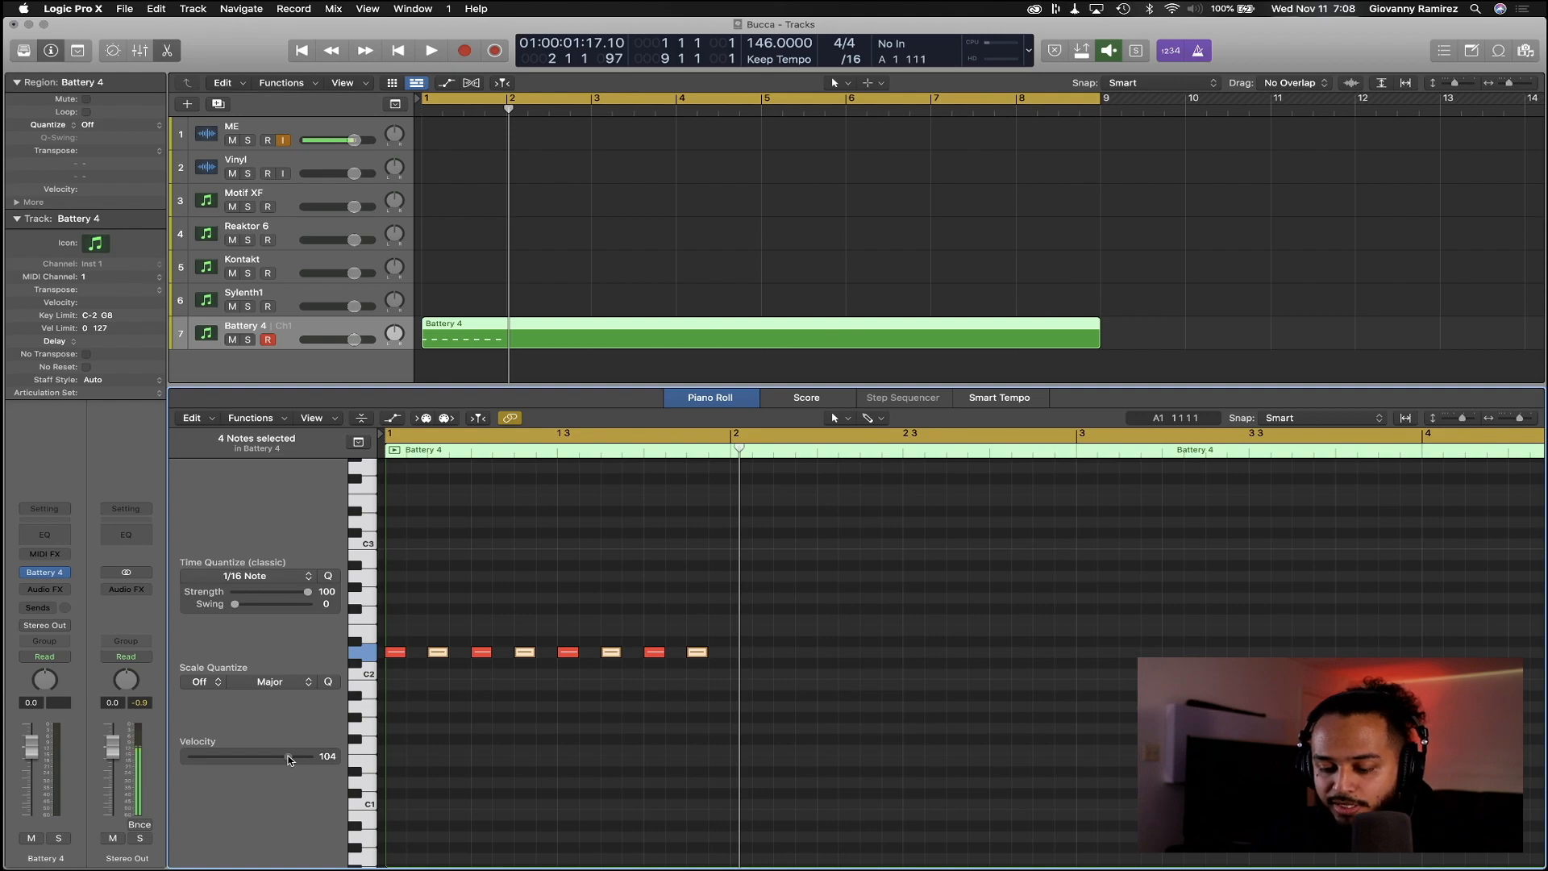
Apply the Humanize MIDI transform to all the hi-hat notes in bar 1
{"action": "left_click", "coordinate": [622, 710]}
{"action": "left_click_drag", "start_coordinate": [819, 688], "coordinate": [377, 603]}
{"action": "left_click", "coordinate": [273, 421]}
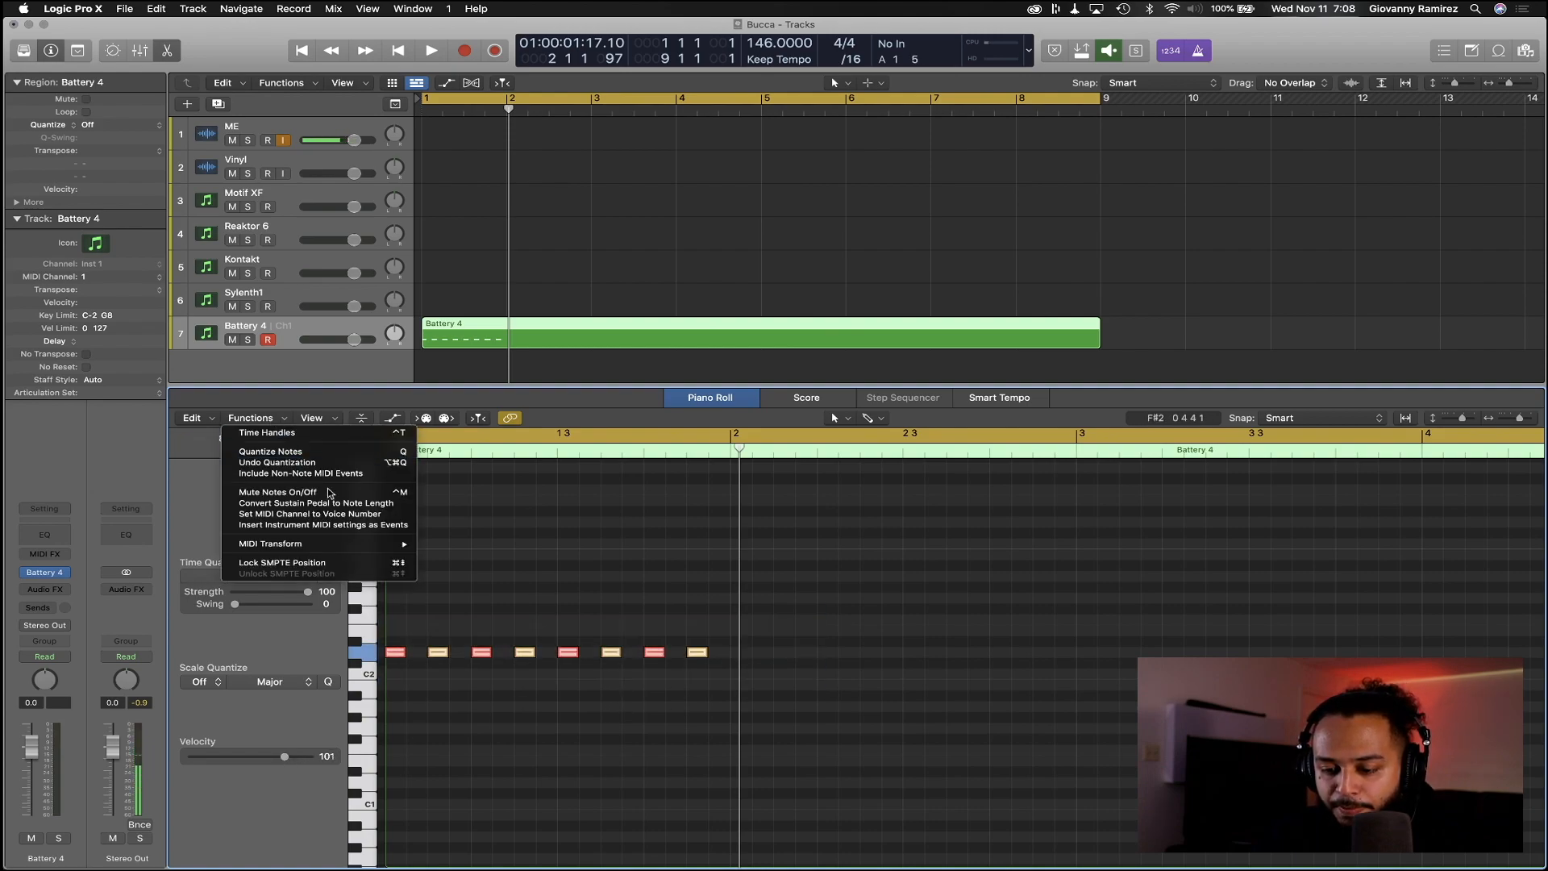
{"action": "mouse_move", "coordinate": [399, 546]}
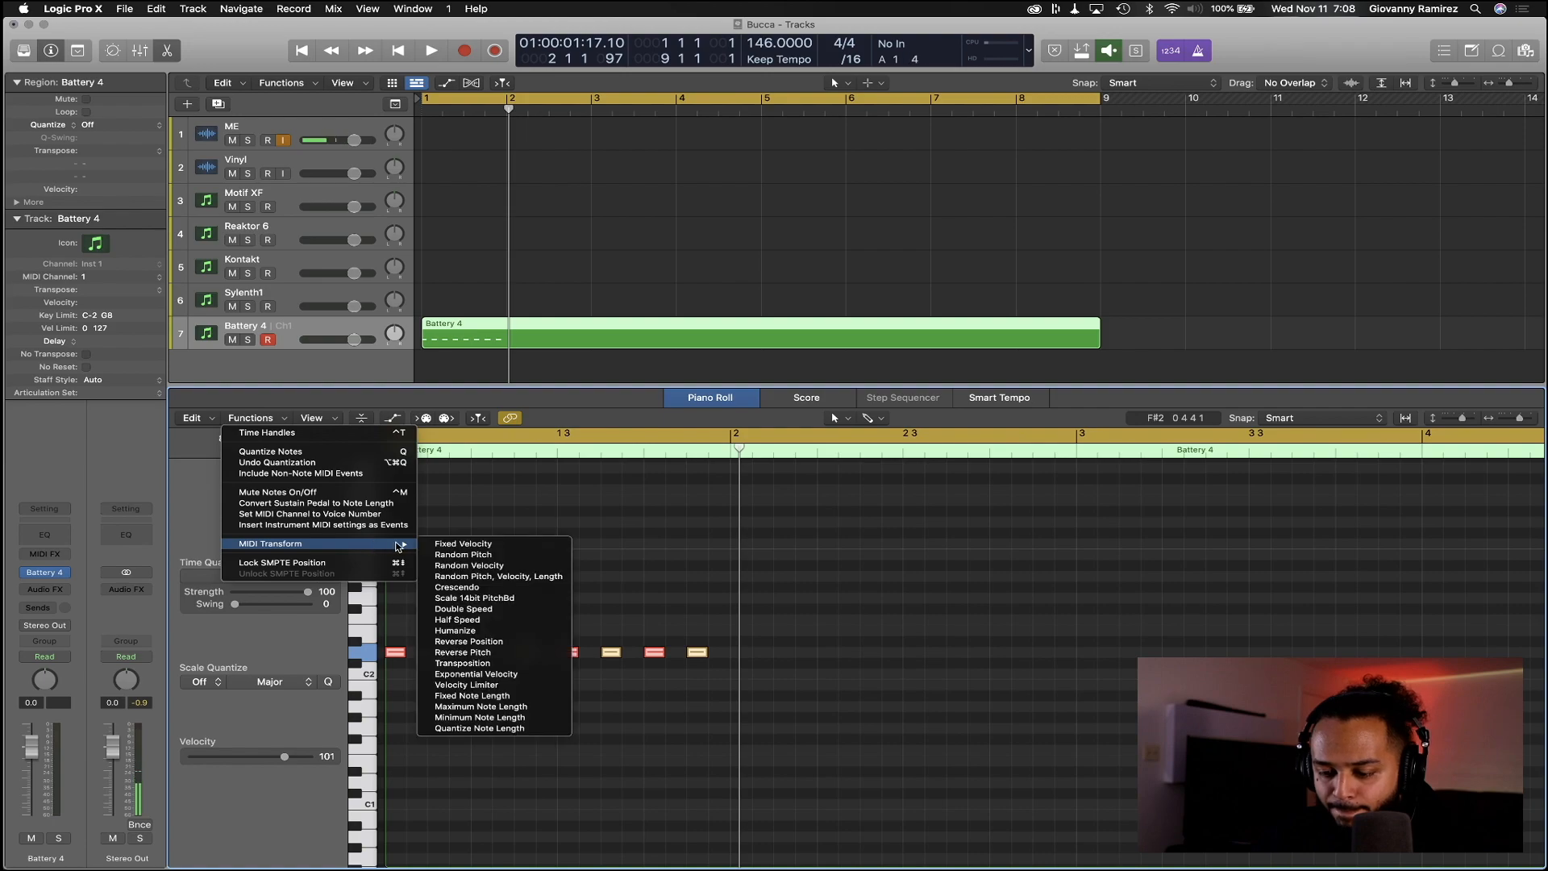
{"action": "left_click", "coordinate": [484, 630]}
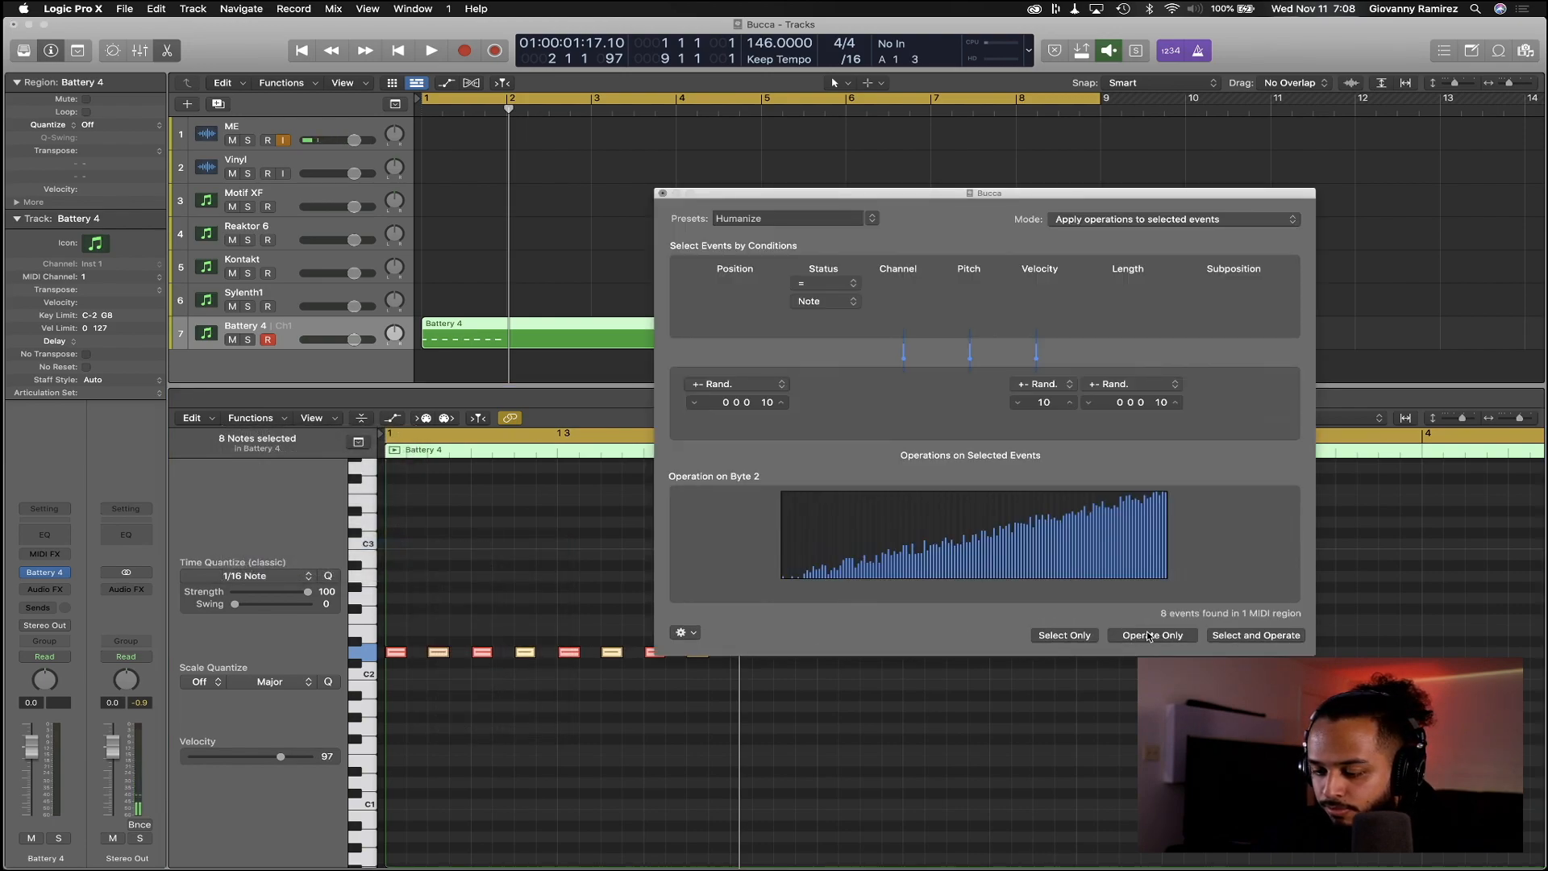
{"action": "left_click", "coordinate": [662, 195]}
{"action": "left_click", "coordinate": [419, 642]}
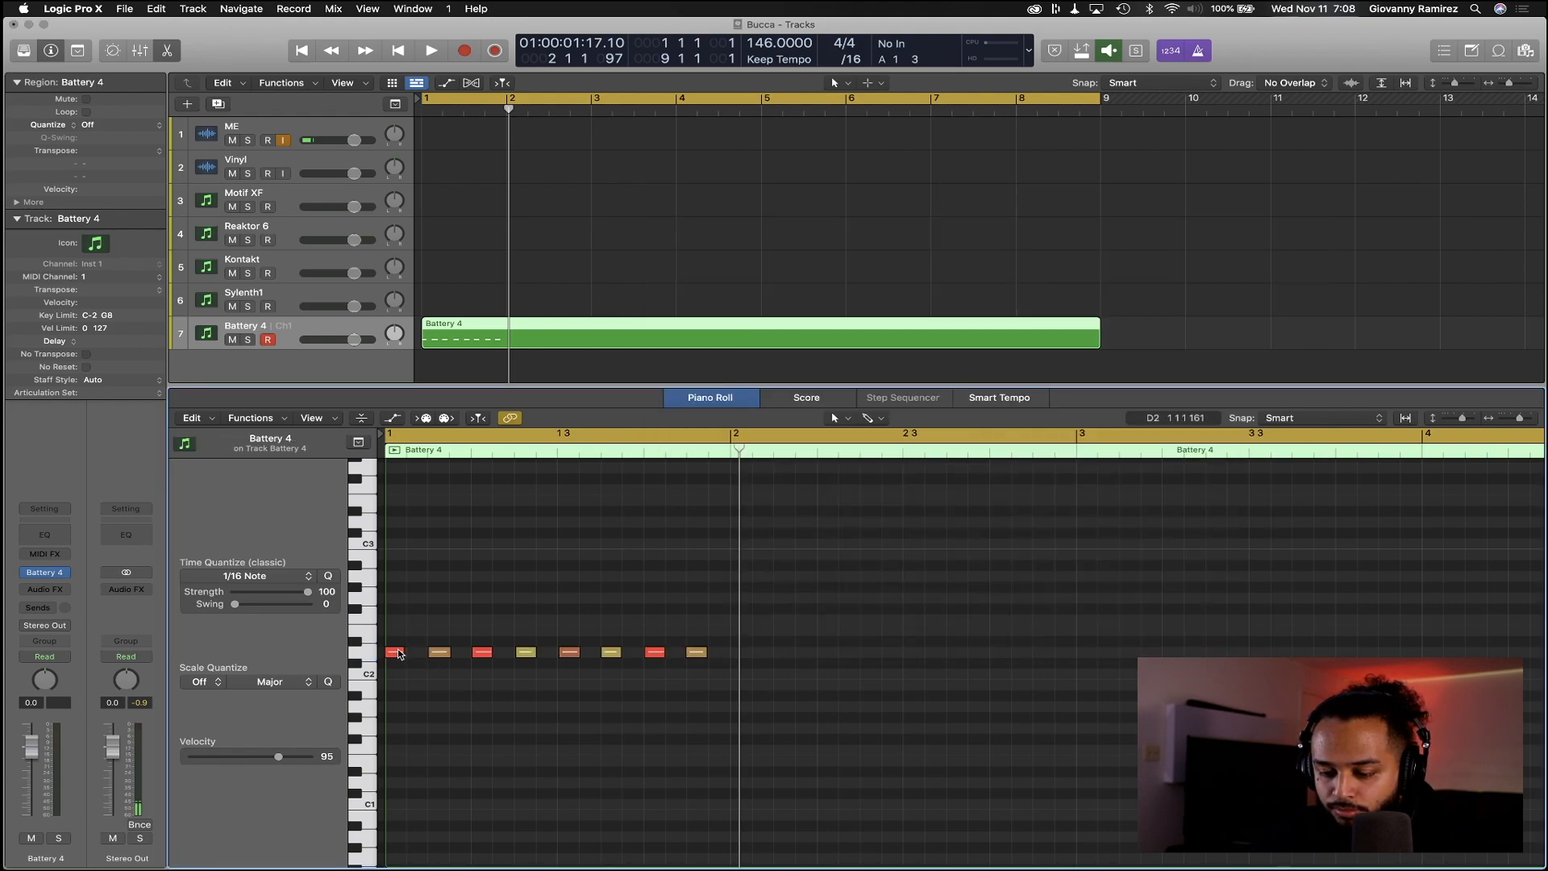
Copy the humanized hi-hat notes of bar 1 into bar 2 and play the pattern
{"action": "left_click", "coordinate": [395, 652]}
{"action": "left_click_drag", "start_coordinate": [822, 701], "coordinate": [394, 619]}
{"action": "key", "text": "super+c"}
{"action": "key", "text": "super+v"}
{"action": "key", "text": "space"}
{"action": "key", "text": "super+Left"}
{"action": "key", "text": "super+Left"}
{"action": "key", "text": "super+Left"}
{"action": "key", "text": "super+Left"}
{"action": "key", "text": "super+Left"}
{"action": "key", "text": "super+Right"}
{"action": "key", "text": "super+Right"}
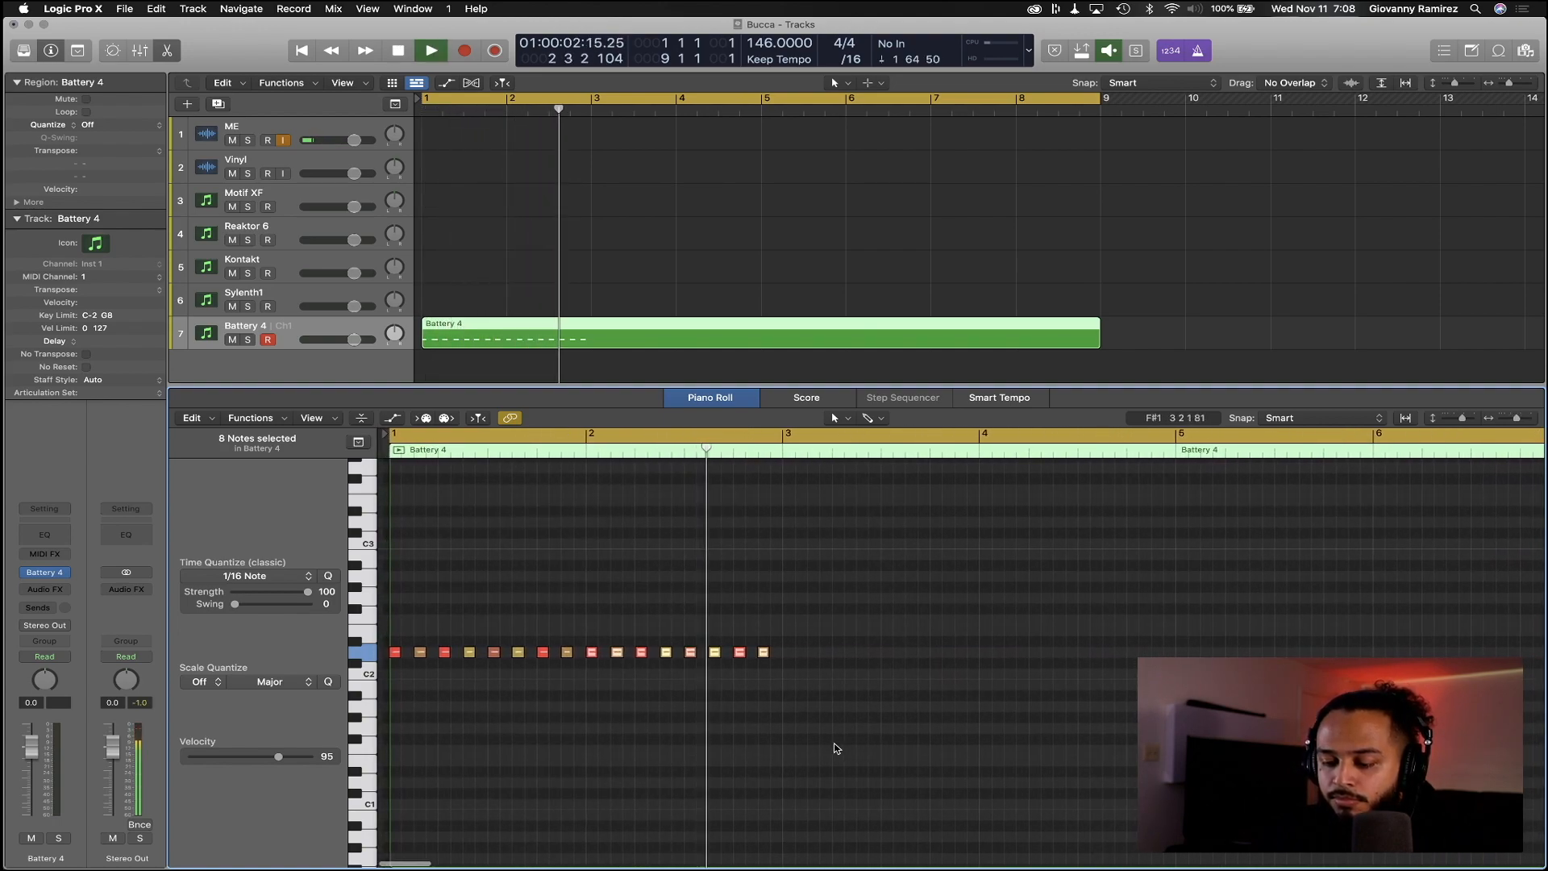
Copy the two-bar hi-hat pattern into bars 3 and 4
{"action": "key", "text": "space"}
{"action": "left_click_drag", "start_coordinate": [912, 716], "coordinate": [368, 633]}
{"action": "key", "text": "super+c"}
{"action": "key", "text": "super+v"}
{"action": "key", "text": "space"}
Copy the four-bar hi-hat pattern into bars 5 to 8 and play the full region
{"action": "left_click", "coordinate": [626, 577]}
{"action": "key", "text": "super+a"}
{"action": "key", "text": "super+c"}
{"action": "key", "text": "super+v"}
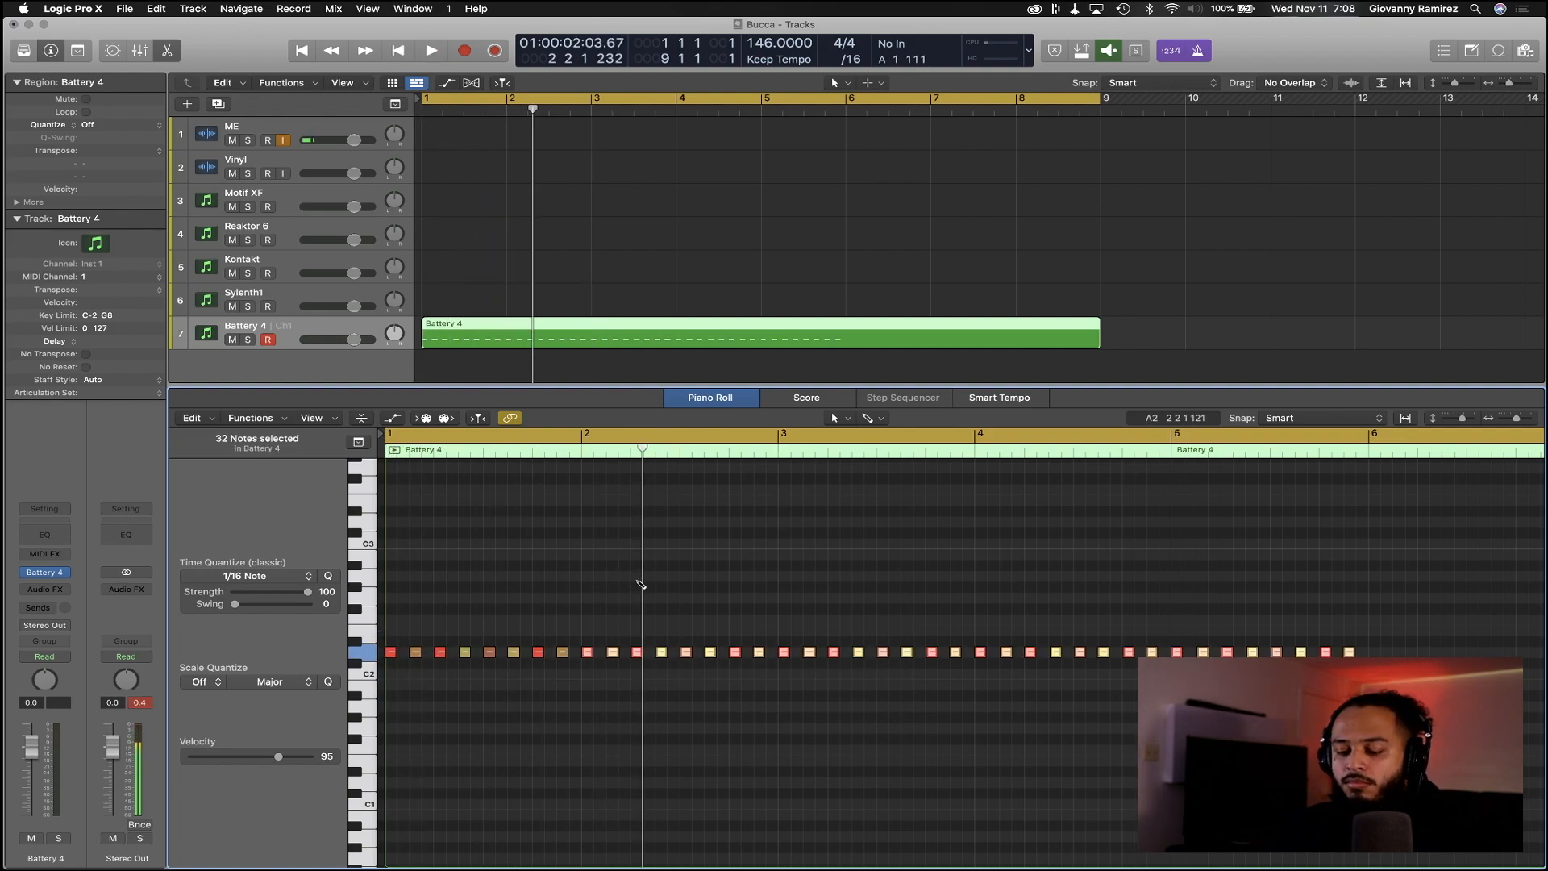
{"action": "key", "text": "super+z"}
{"action": "key", "text": "super+v"}
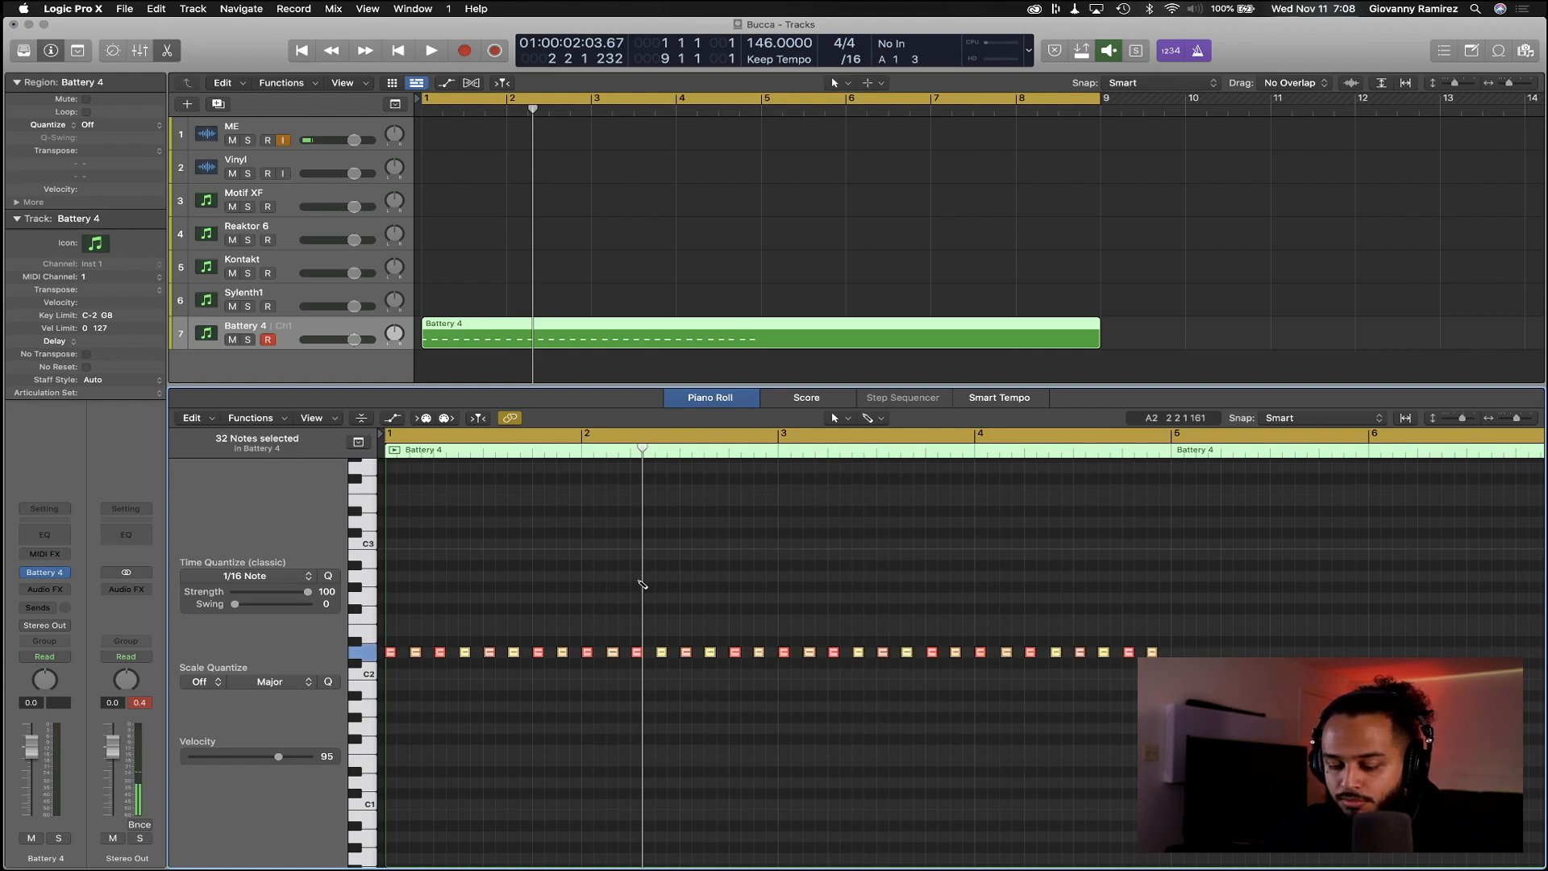
{"action": "key", "text": "space"}
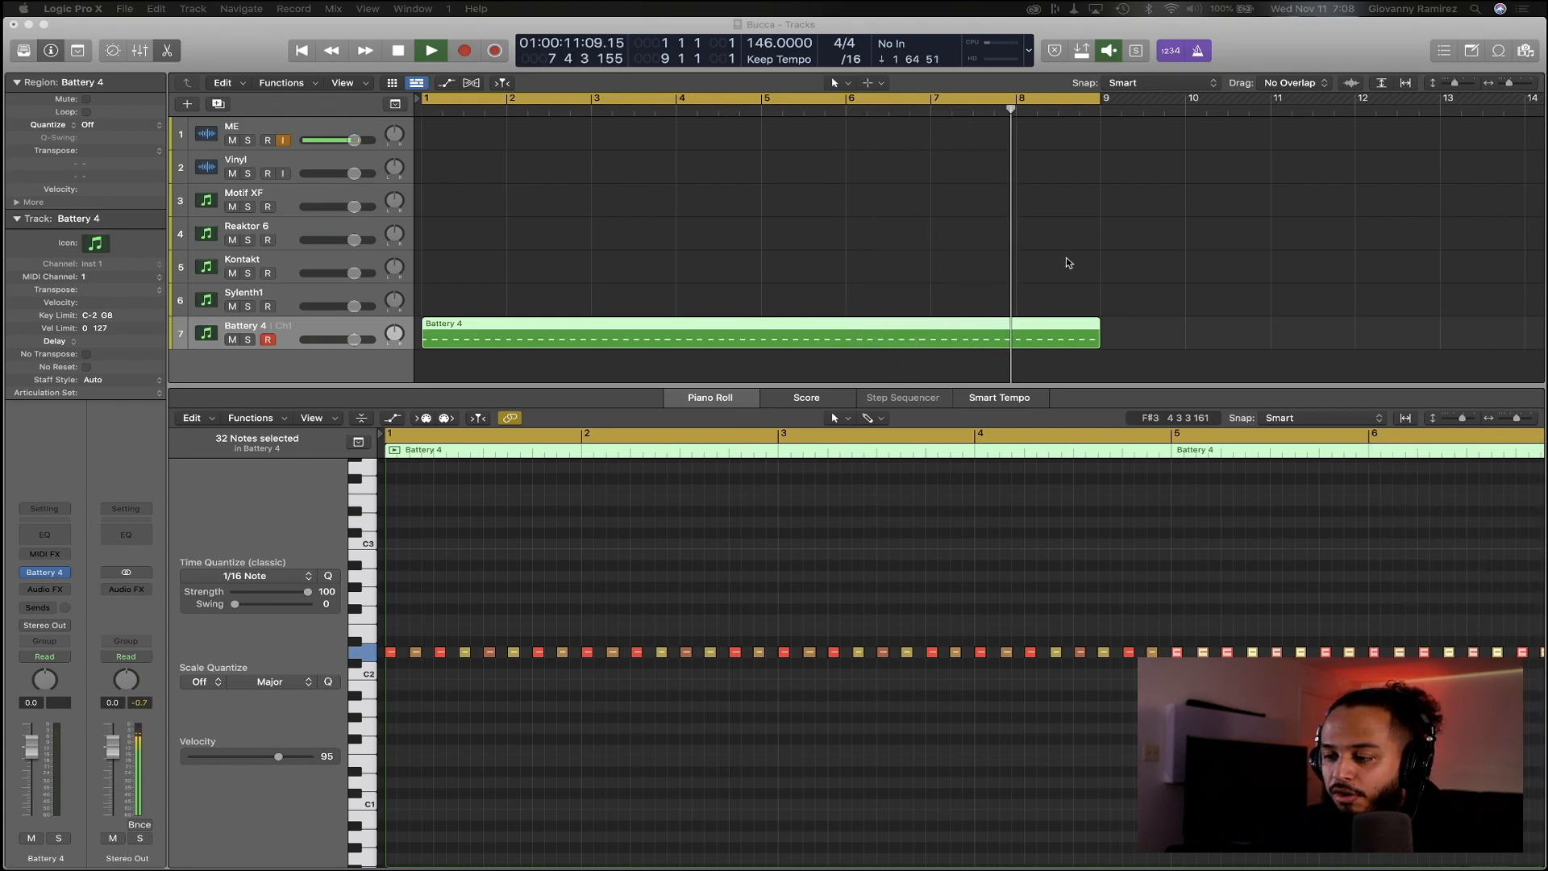
Turn off the metronome click and stop playback
{"action": "left_click", "coordinate": [1199, 55]}
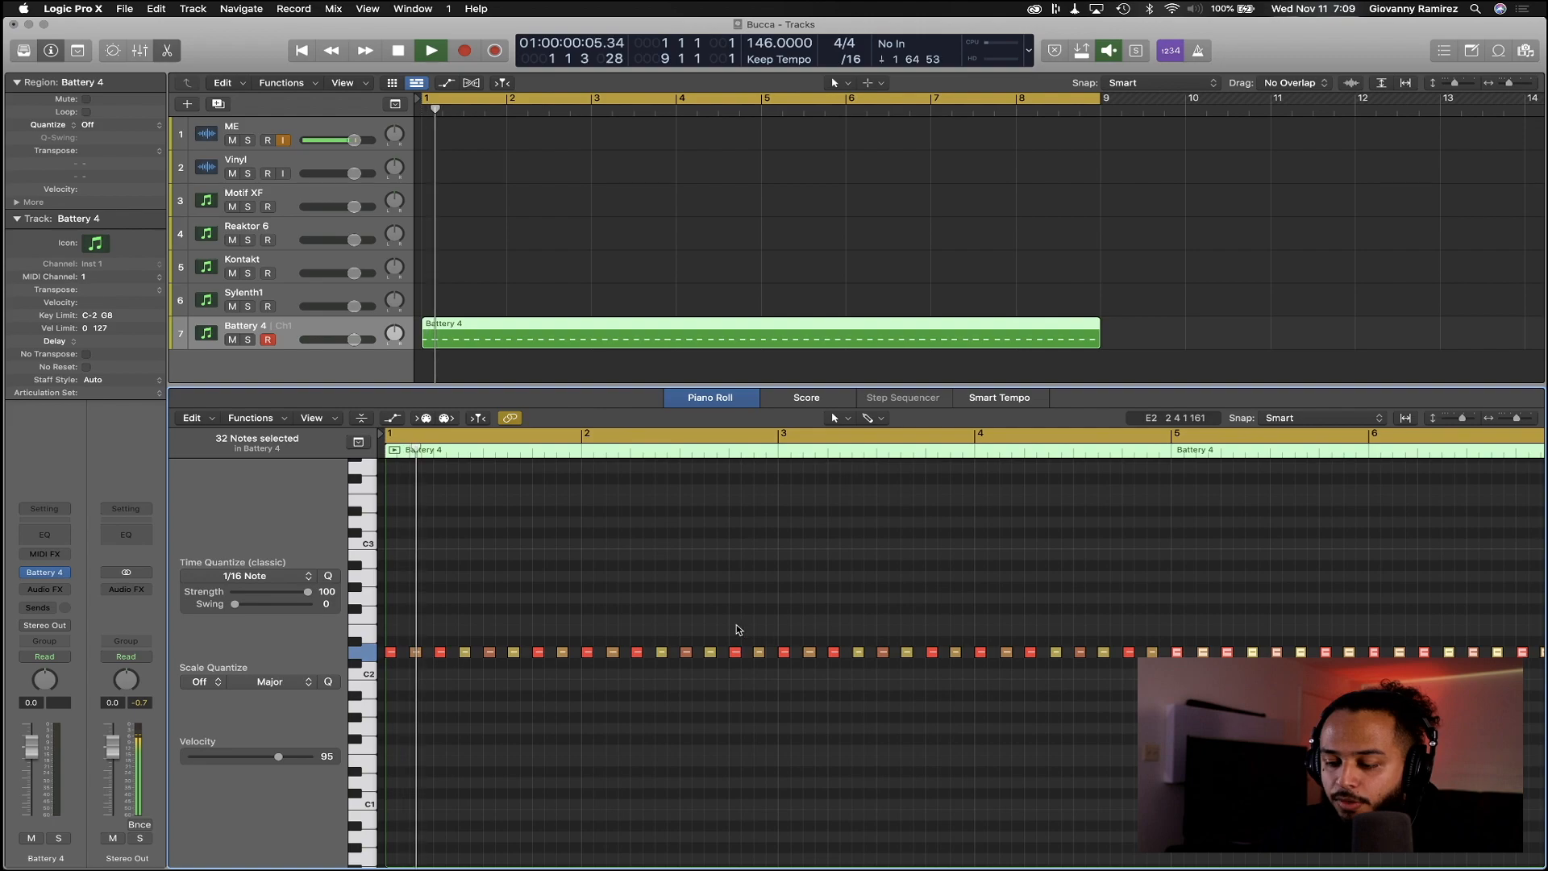
{"action": "scroll", "coordinate": [734, 629], "scroll_direction": "down", "scroll_amount": 3}
{"action": "key", "text": "space"}
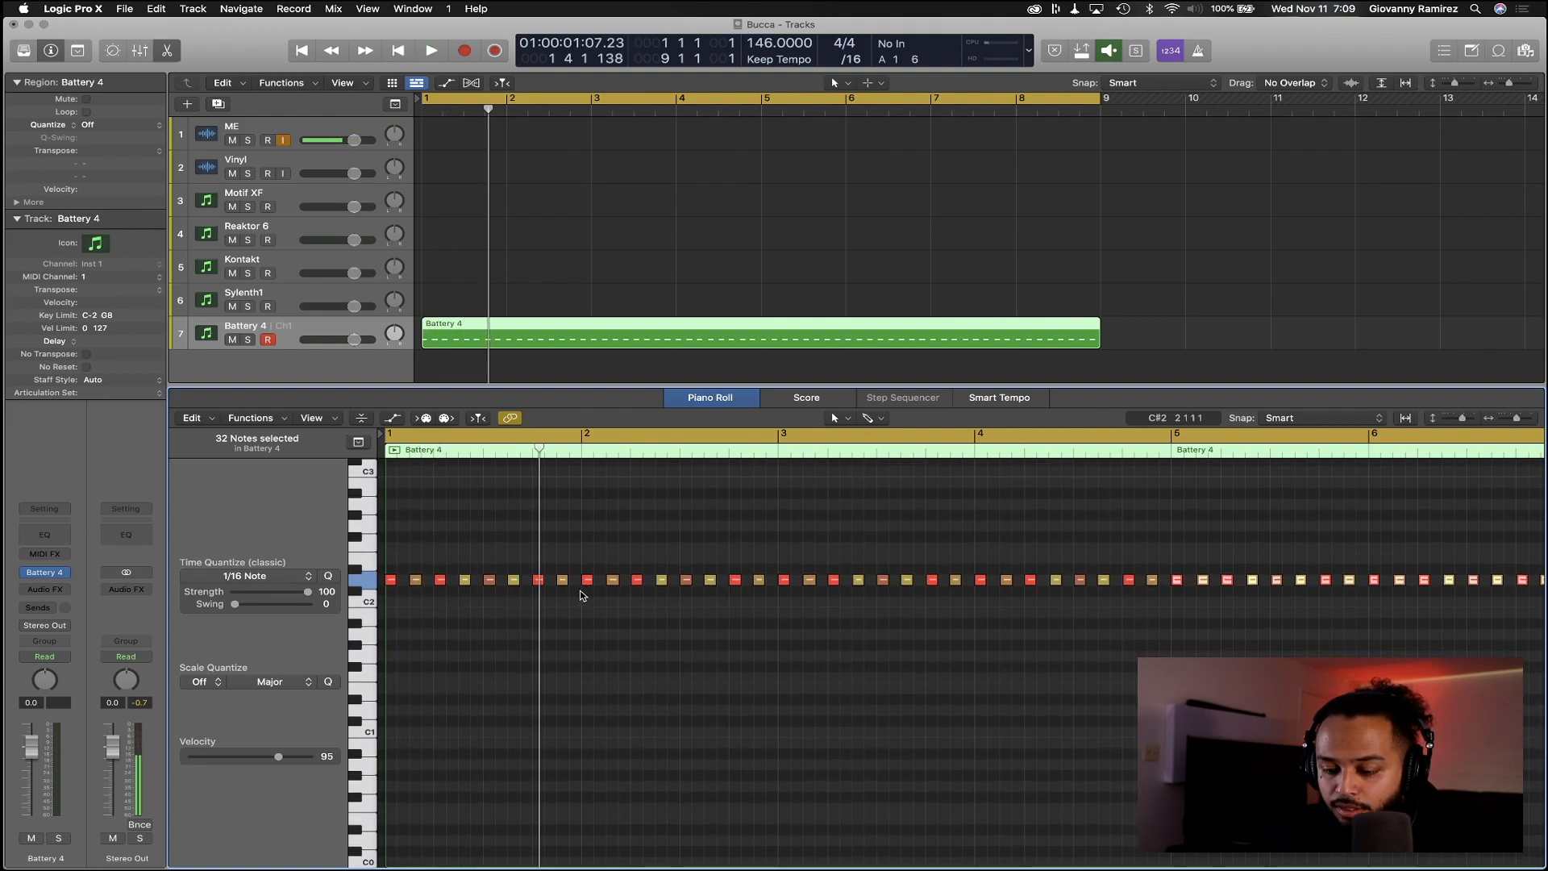
Place a C#2 clap note with velocity 127 on beat 3 of bar 1 and play it back
{"action": "key", "text": "super+Right"}
{"action": "key", "text": "super+Right"}
{"action": "scroll", "coordinate": [489, 595], "scroll_direction": "left", "scroll_amount": 5}
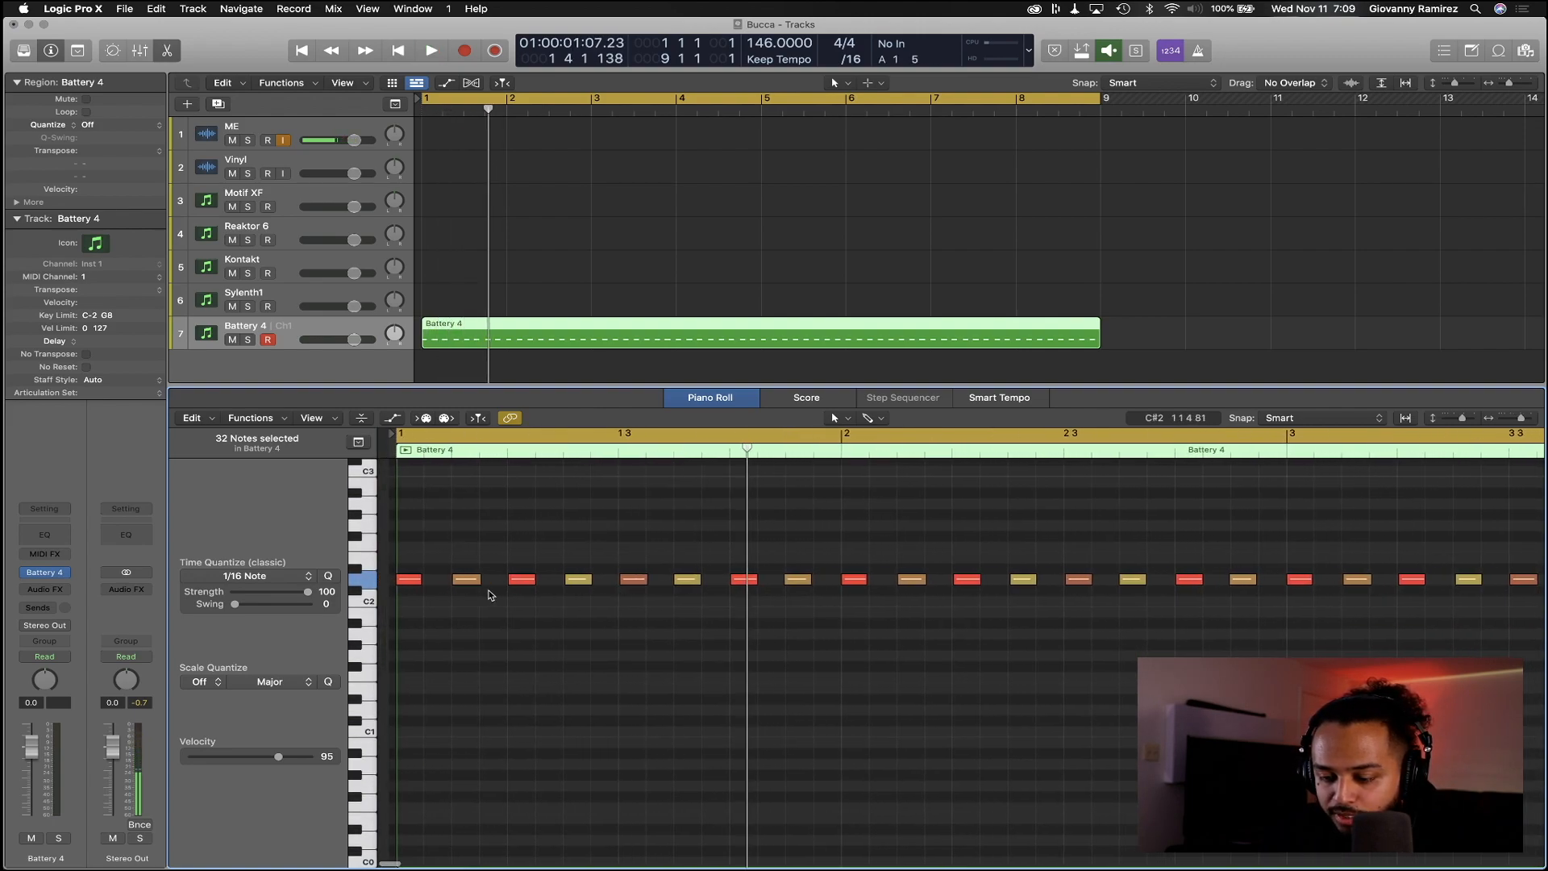
{"action": "key", "text": "space"}
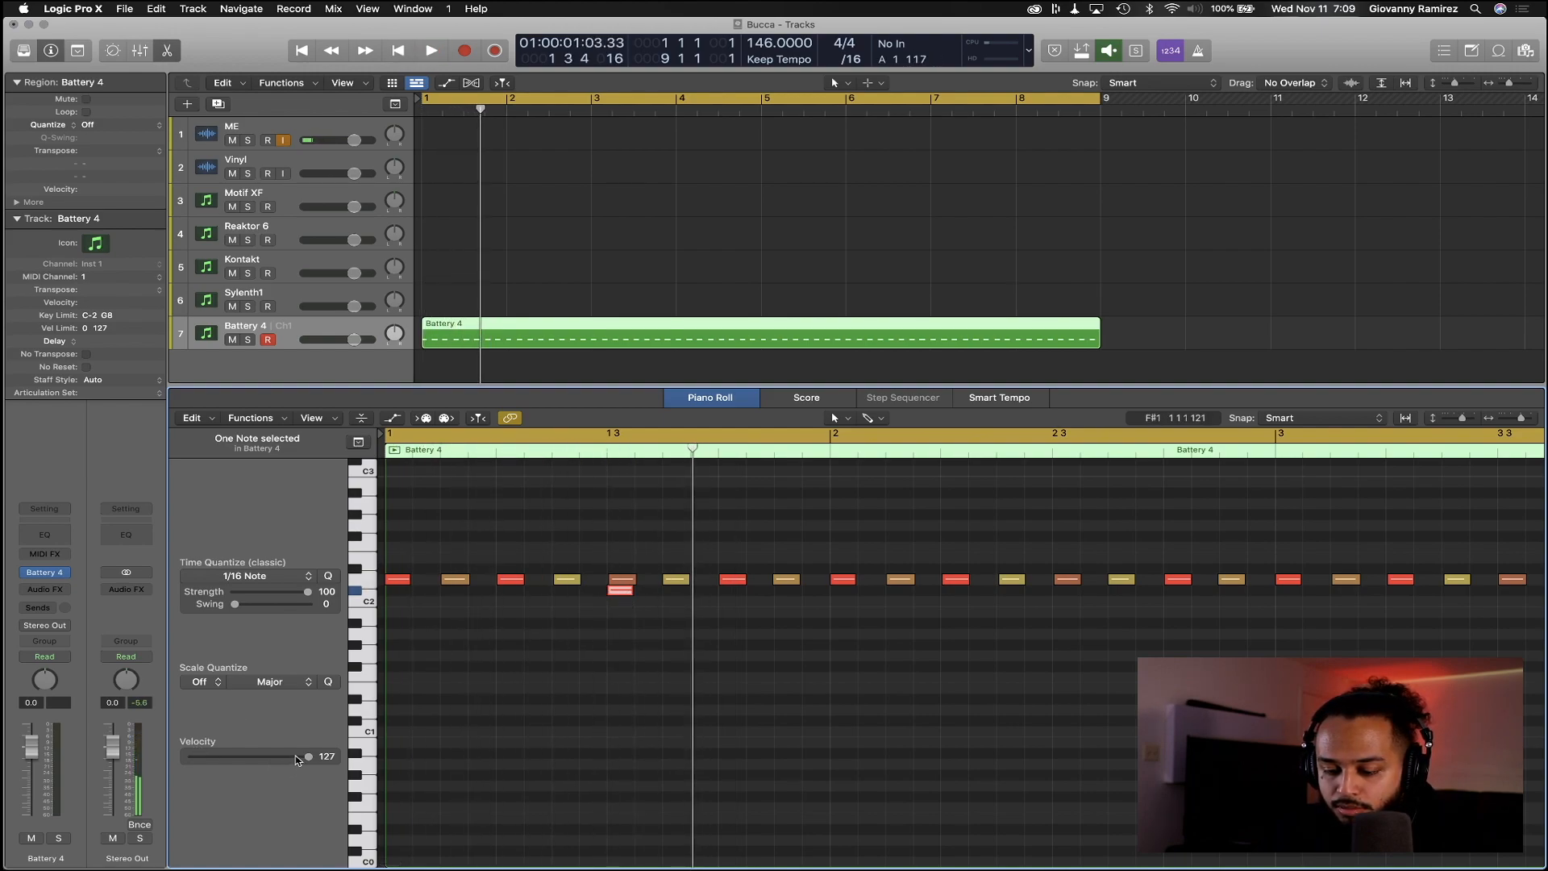
{"action": "key", "text": "space"}
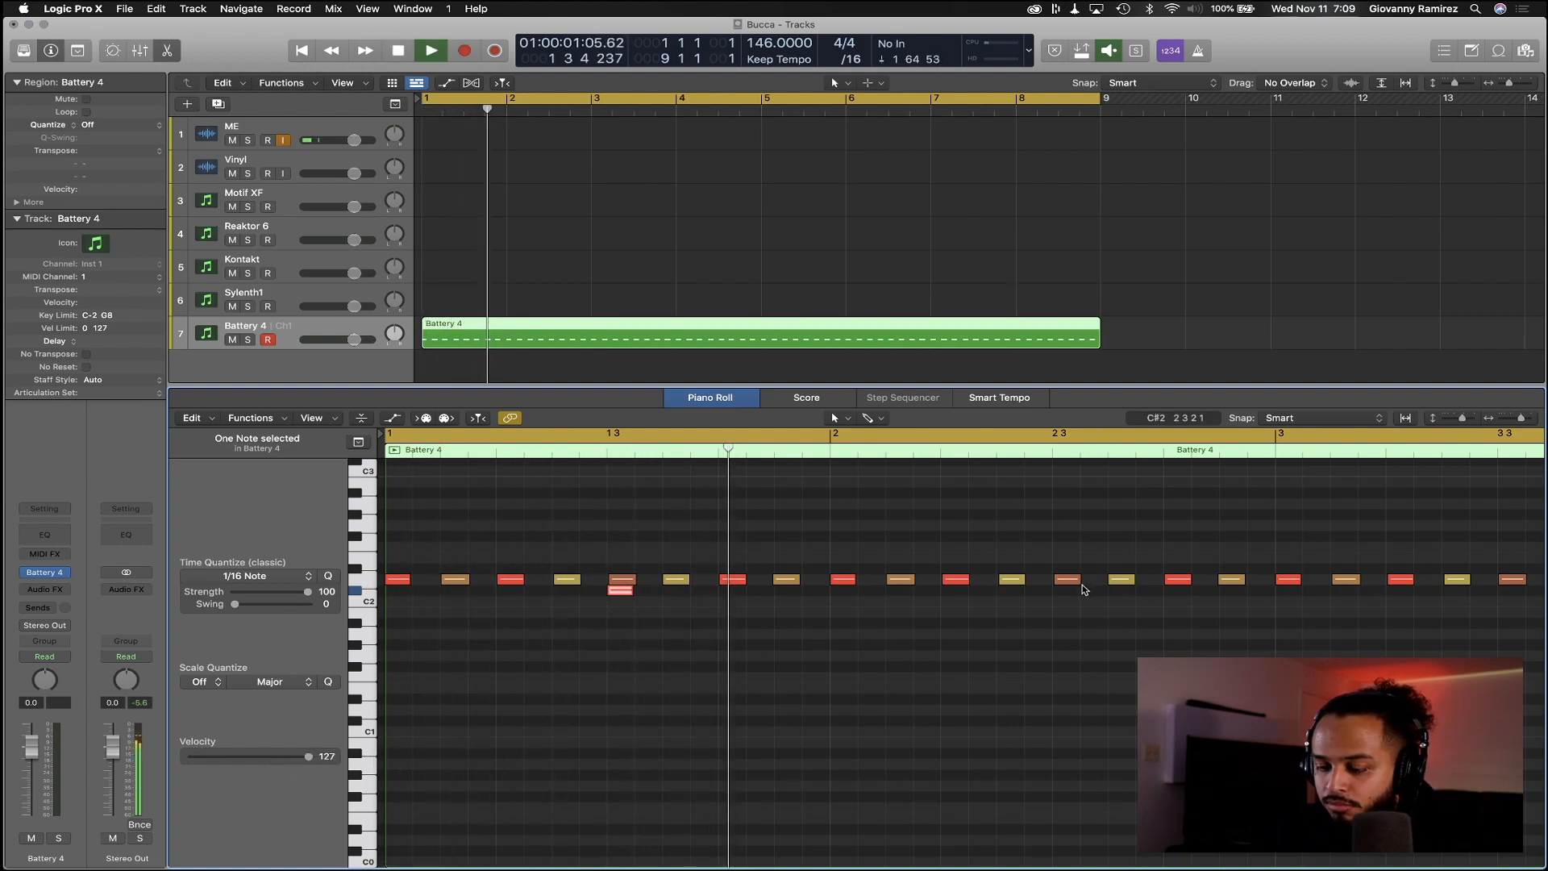
Add C#2 clap notes on beat 3 of bars 2, 3 and 4
{"action": "left_click", "coordinate": [1063, 591]}
{"action": "key", "text": "space"}
{"action": "key", "text": "space"}
{"action": "key", "text": "super+Left"}
{"action": "left_click", "coordinate": [914, 591]}
{"action": "left_click", "coordinate": [1126, 591]}
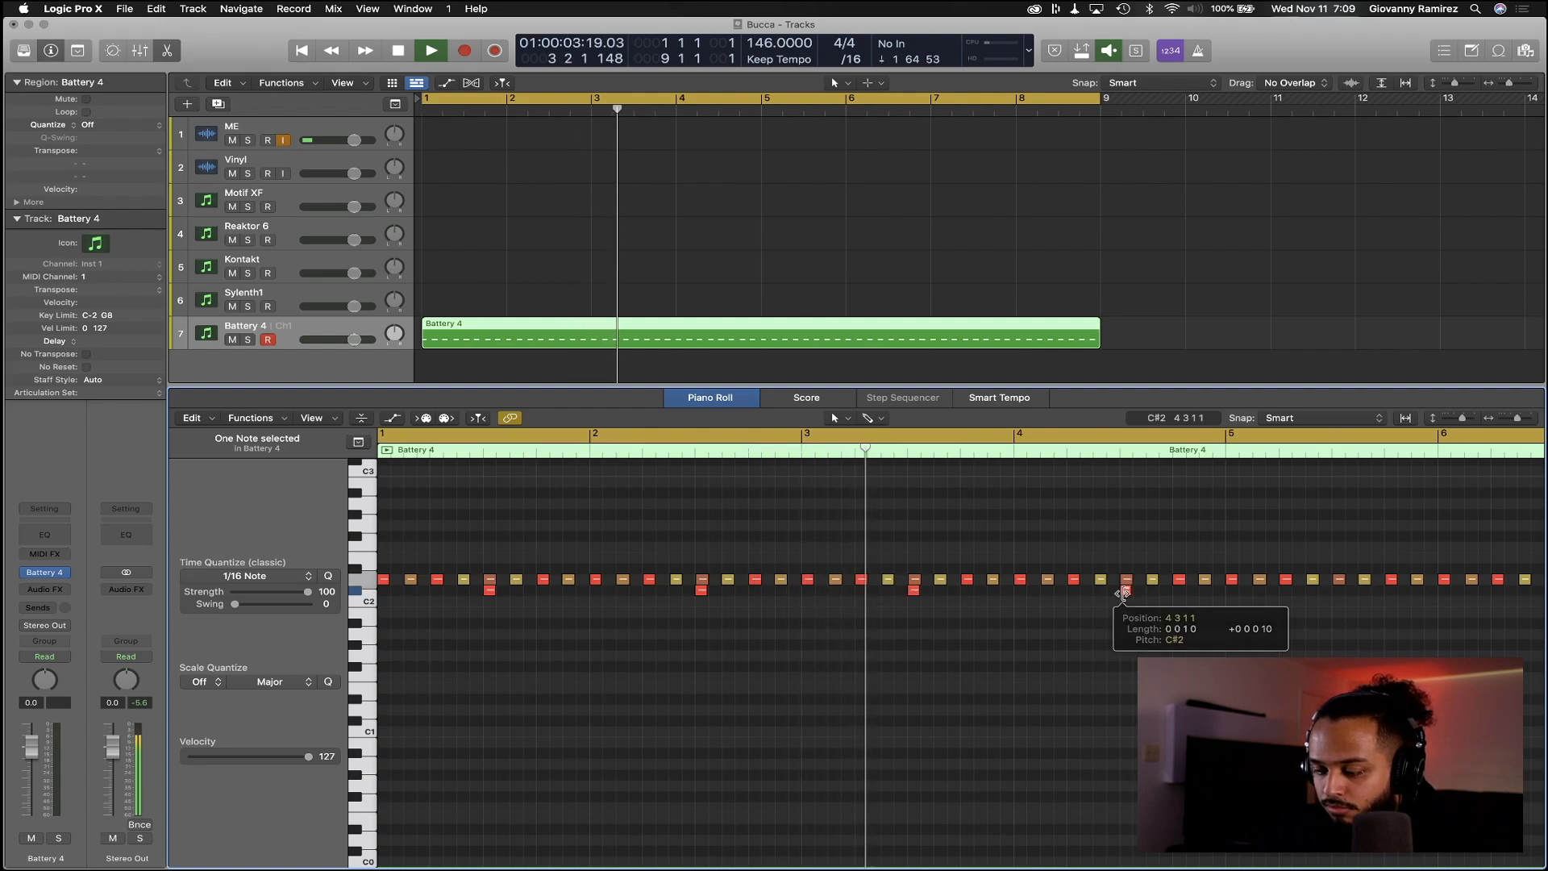
Select the four clap notes and repeat them across bars 5 to 8
{"action": "left_click_drag", "start_coordinate": [1193, 641], "coordinate": [476, 594]}
{"action": "key", "text": "super+r"}
{"action": "key", "text": "Return"}
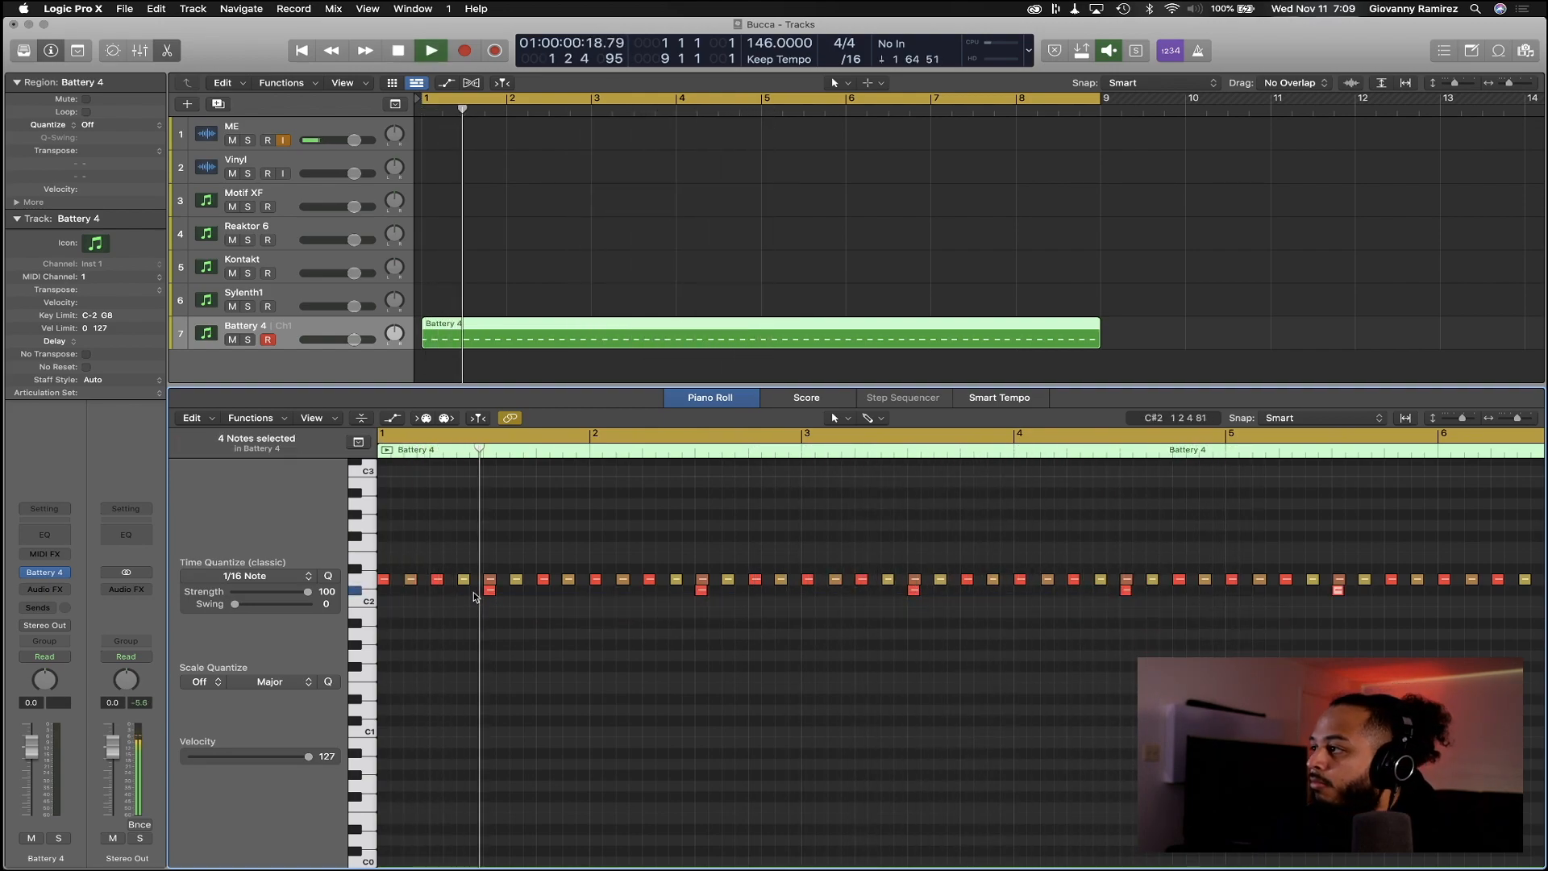
Show the mixer and lower the Aux 2 channel's volume to -2.0 dB
{"action": "key", "text": "x"}
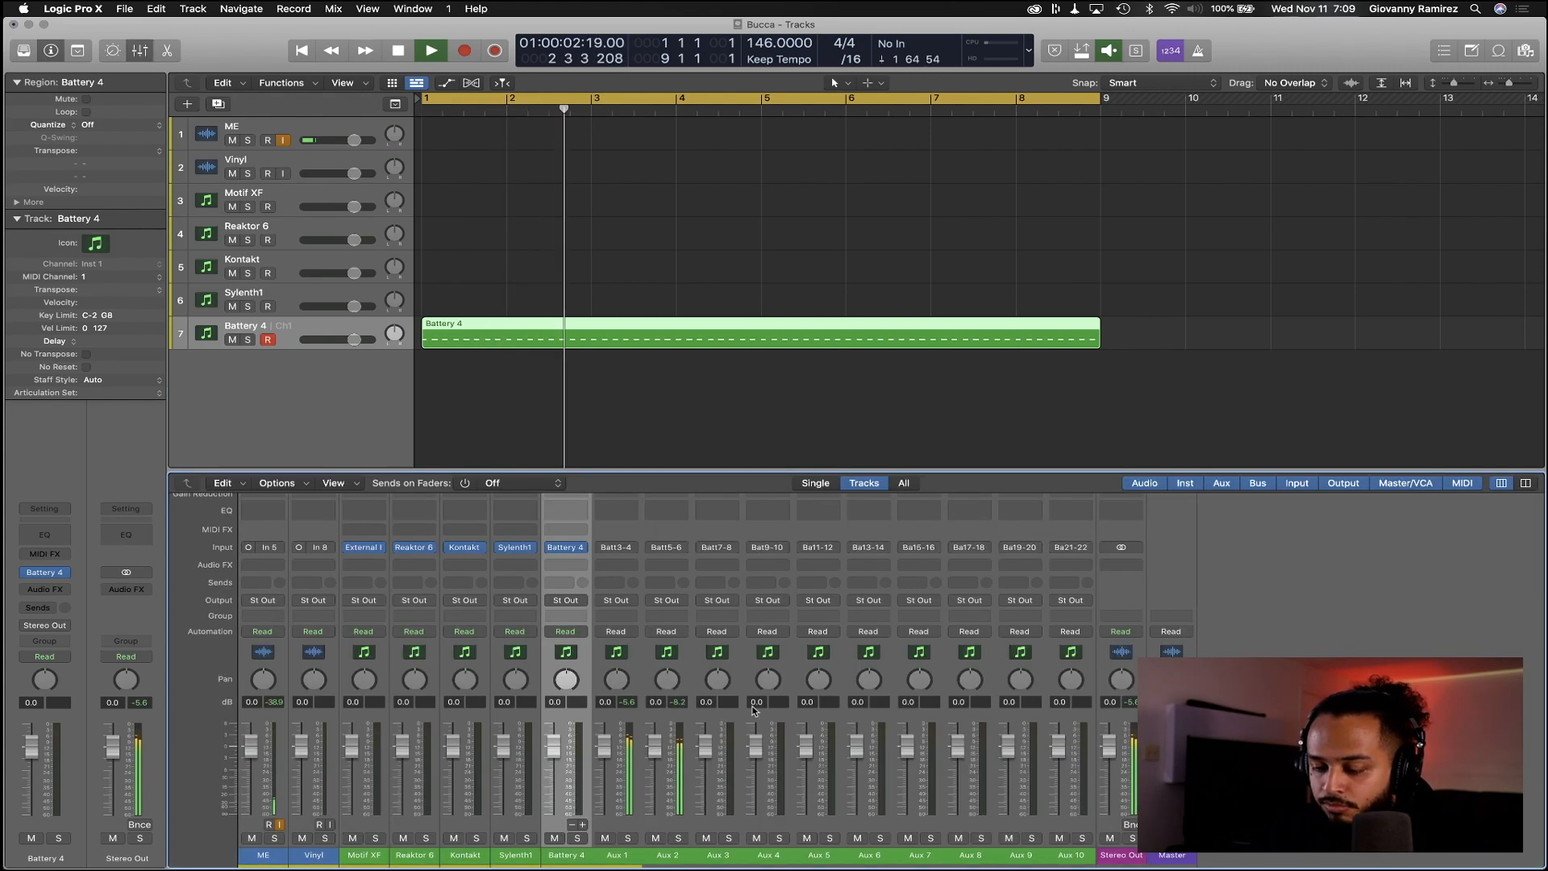
{"action": "left_click_drag", "start_coordinate": [655, 743], "coordinate": [657, 769]}
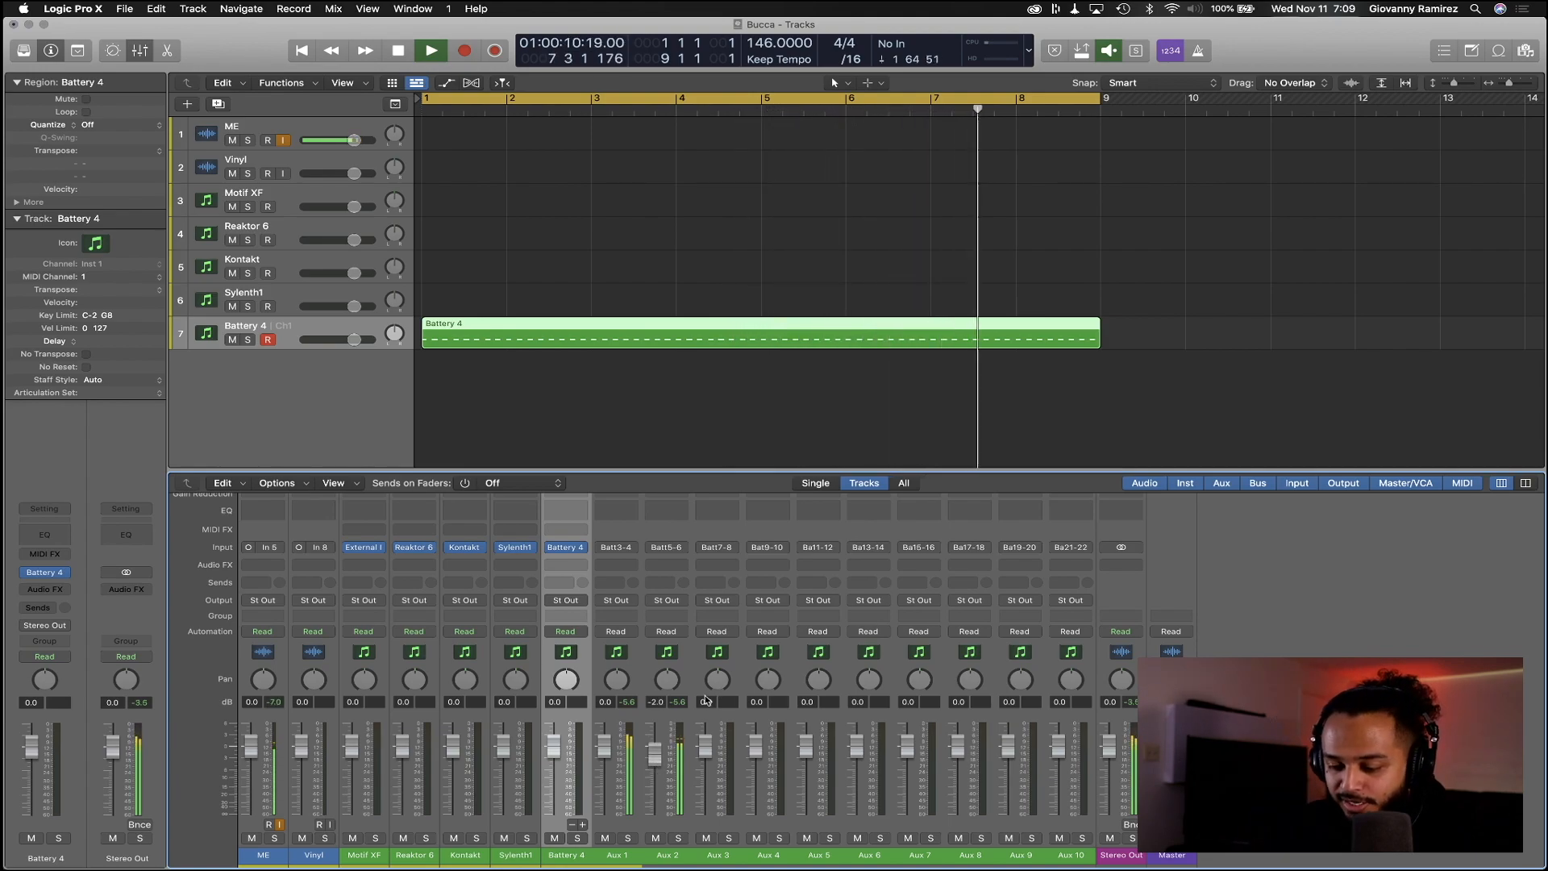
Open the Battery 4 instrument and show the Cxdy - Jim (Clap) cell in its sample editor with playback stopped
{"action": "left_click", "coordinate": [568, 548]}
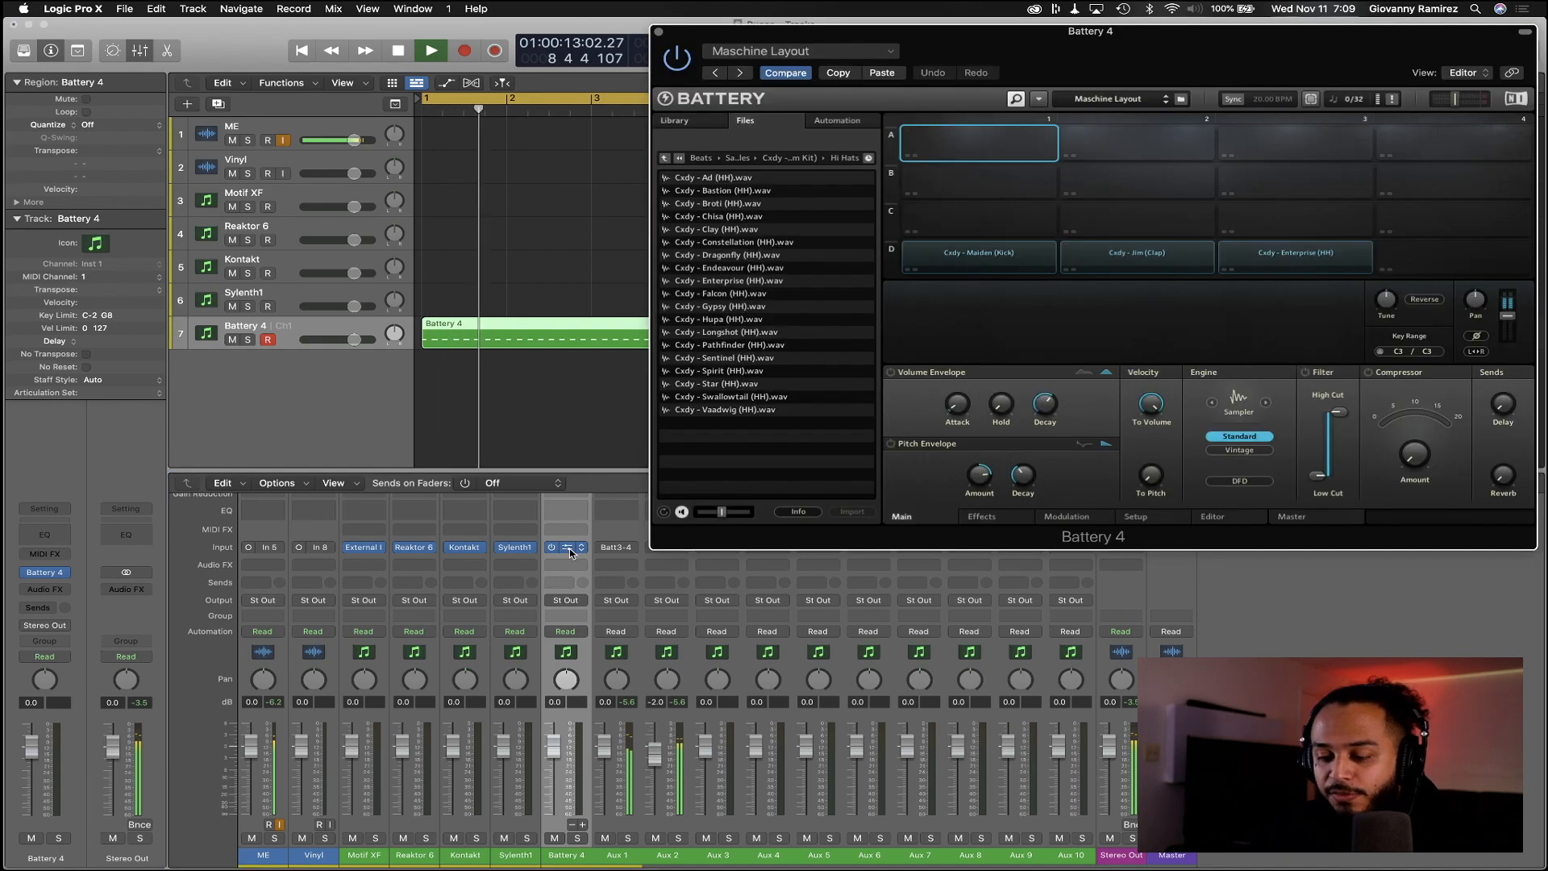
{"action": "left_click", "coordinate": [1139, 265]}
{"action": "key", "text": "space"}
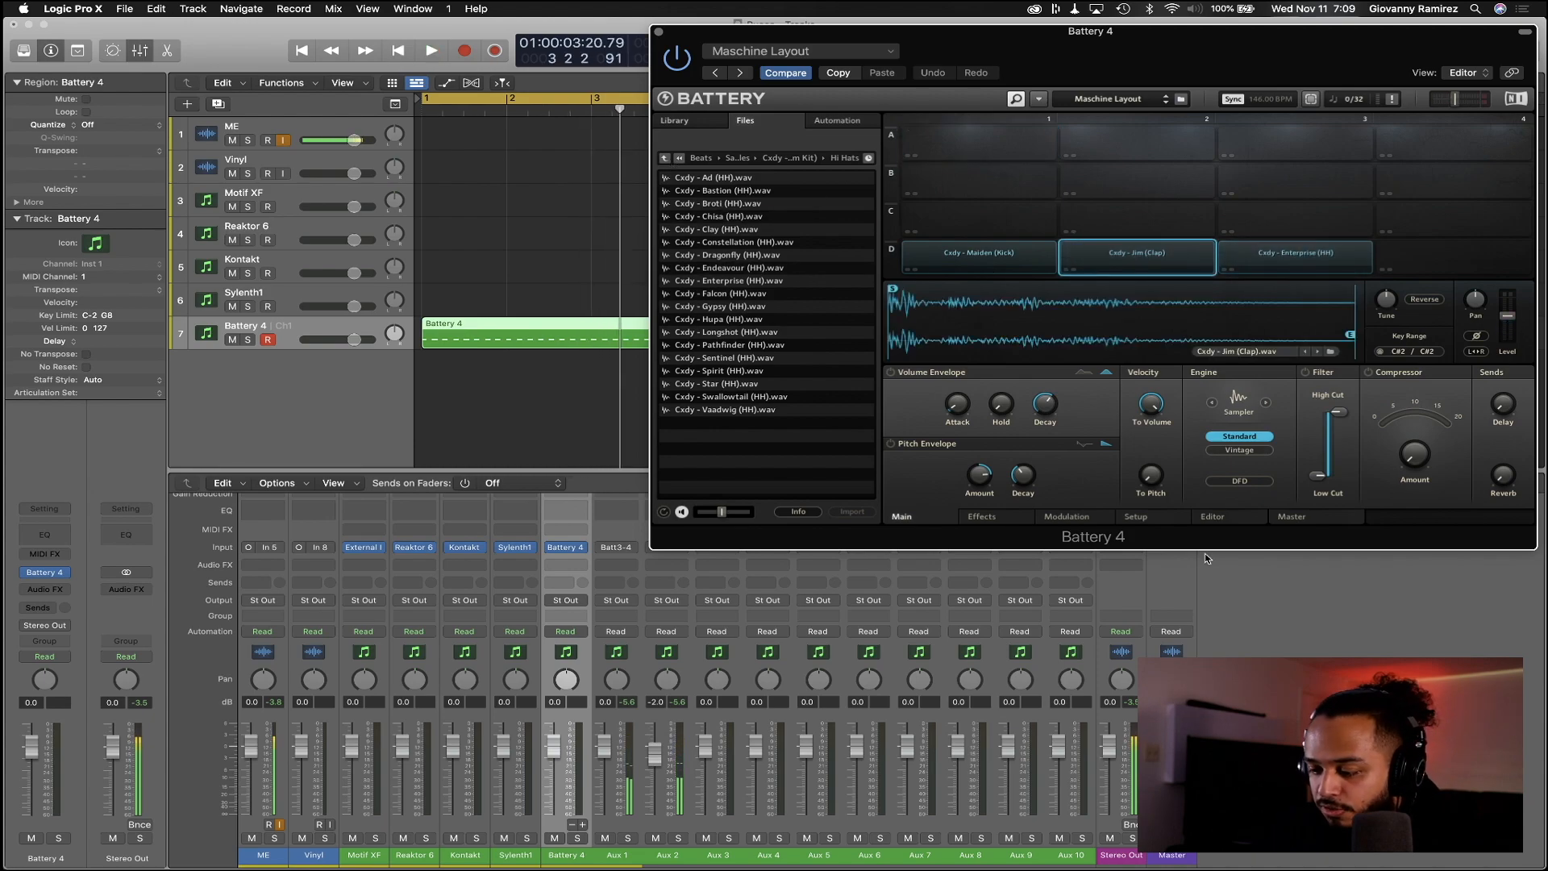
{"action": "left_click", "coordinate": [1212, 523]}
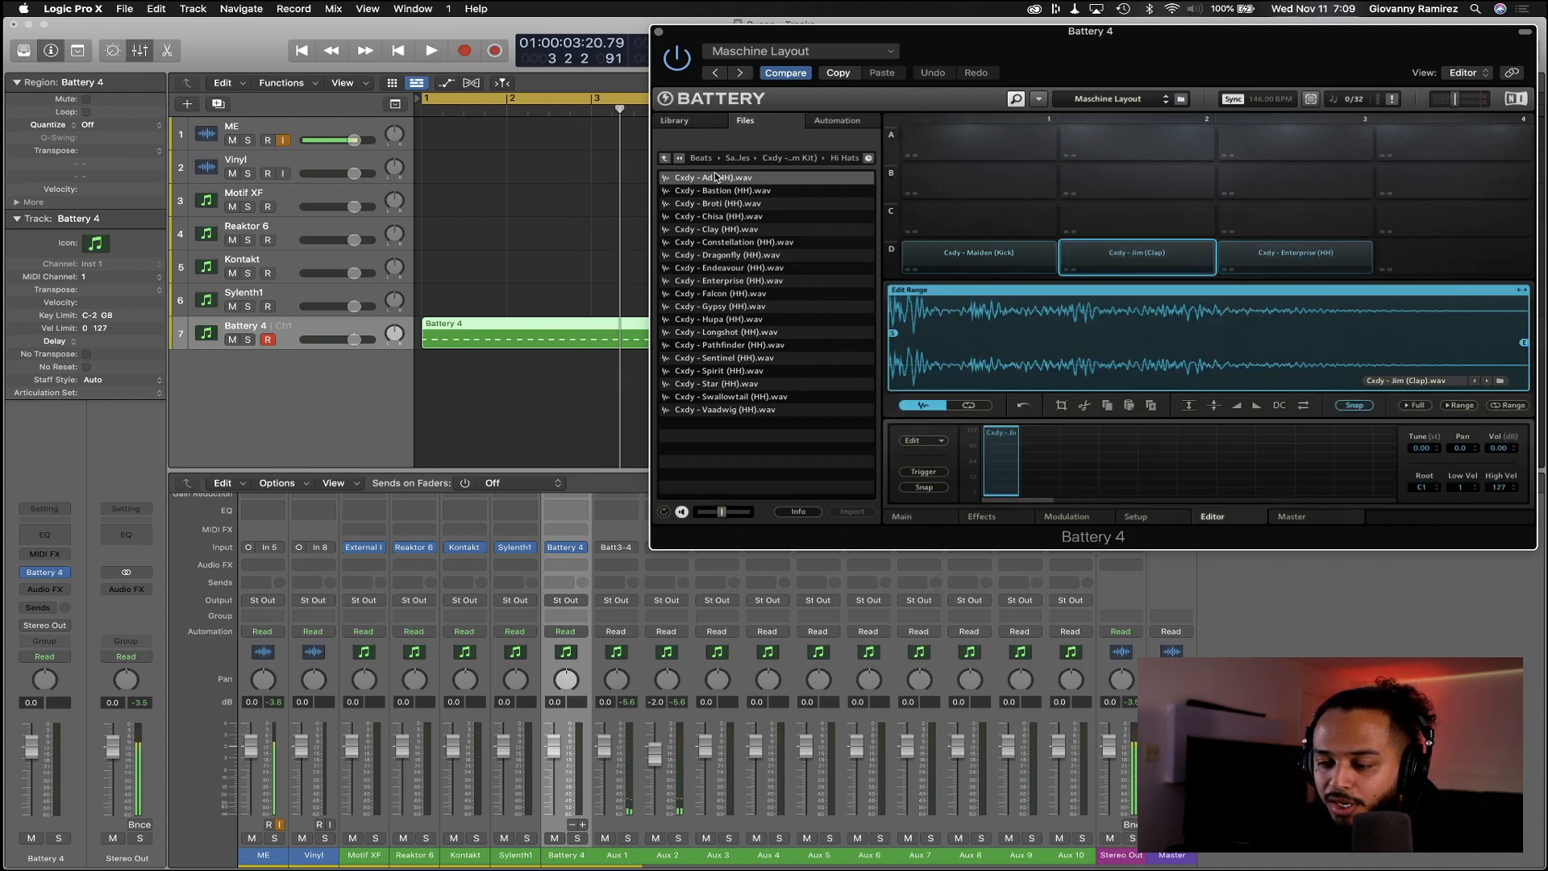
Browse to the drum kit's Claps folder, audition samples and add Cxdy - Alan (Clap).wav as a second layer beside the Jim clap
{"action": "left_click", "coordinate": [663, 159]}
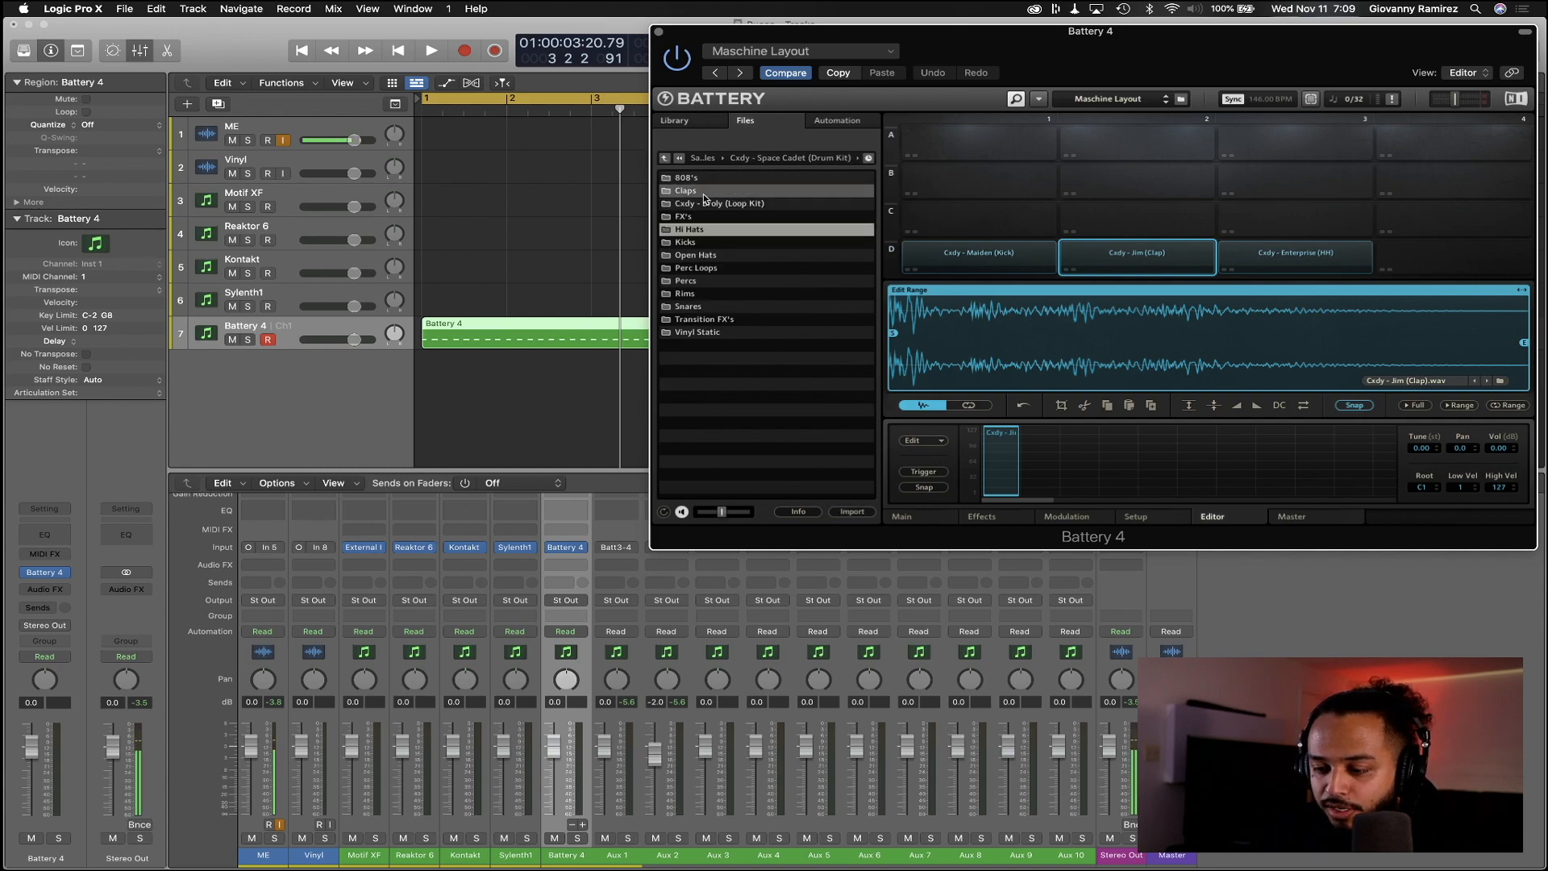
{"action": "double_click", "coordinate": [701, 191]}
{"action": "left_click", "coordinate": [731, 195]}
{"action": "left_click", "coordinate": [754, 179]}
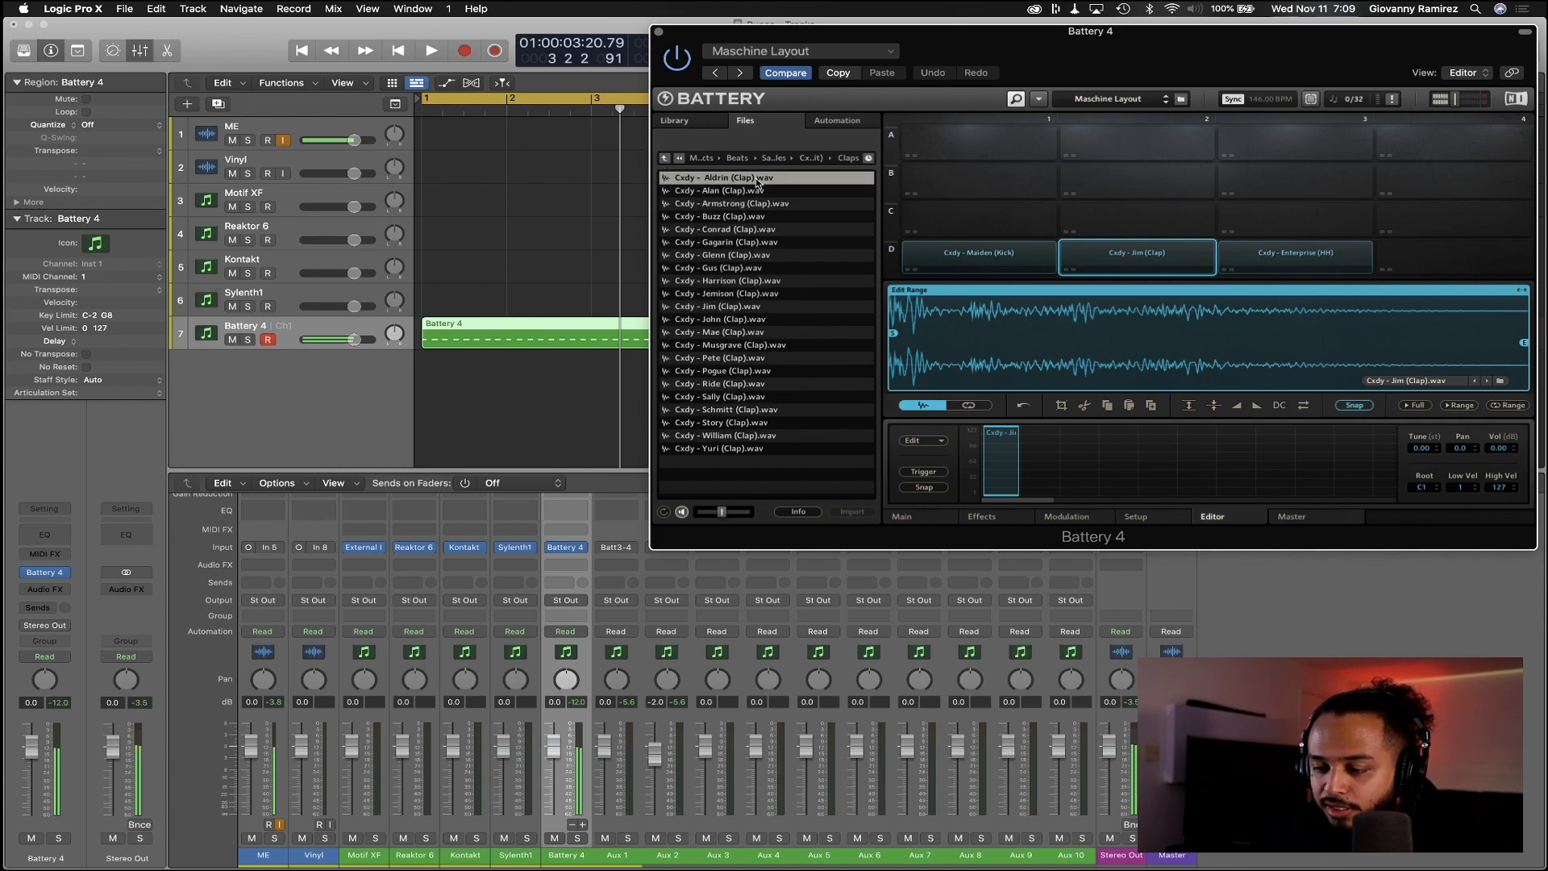
{"action": "left_click", "coordinate": [753, 190]}
{"action": "left_click_drag", "start_coordinate": [723, 194], "coordinate": [1040, 463]}
Lower the Aux 2 channel's volume to -2.9 dB during playback and close the Battery 4 window
{"action": "key", "text": "space"}
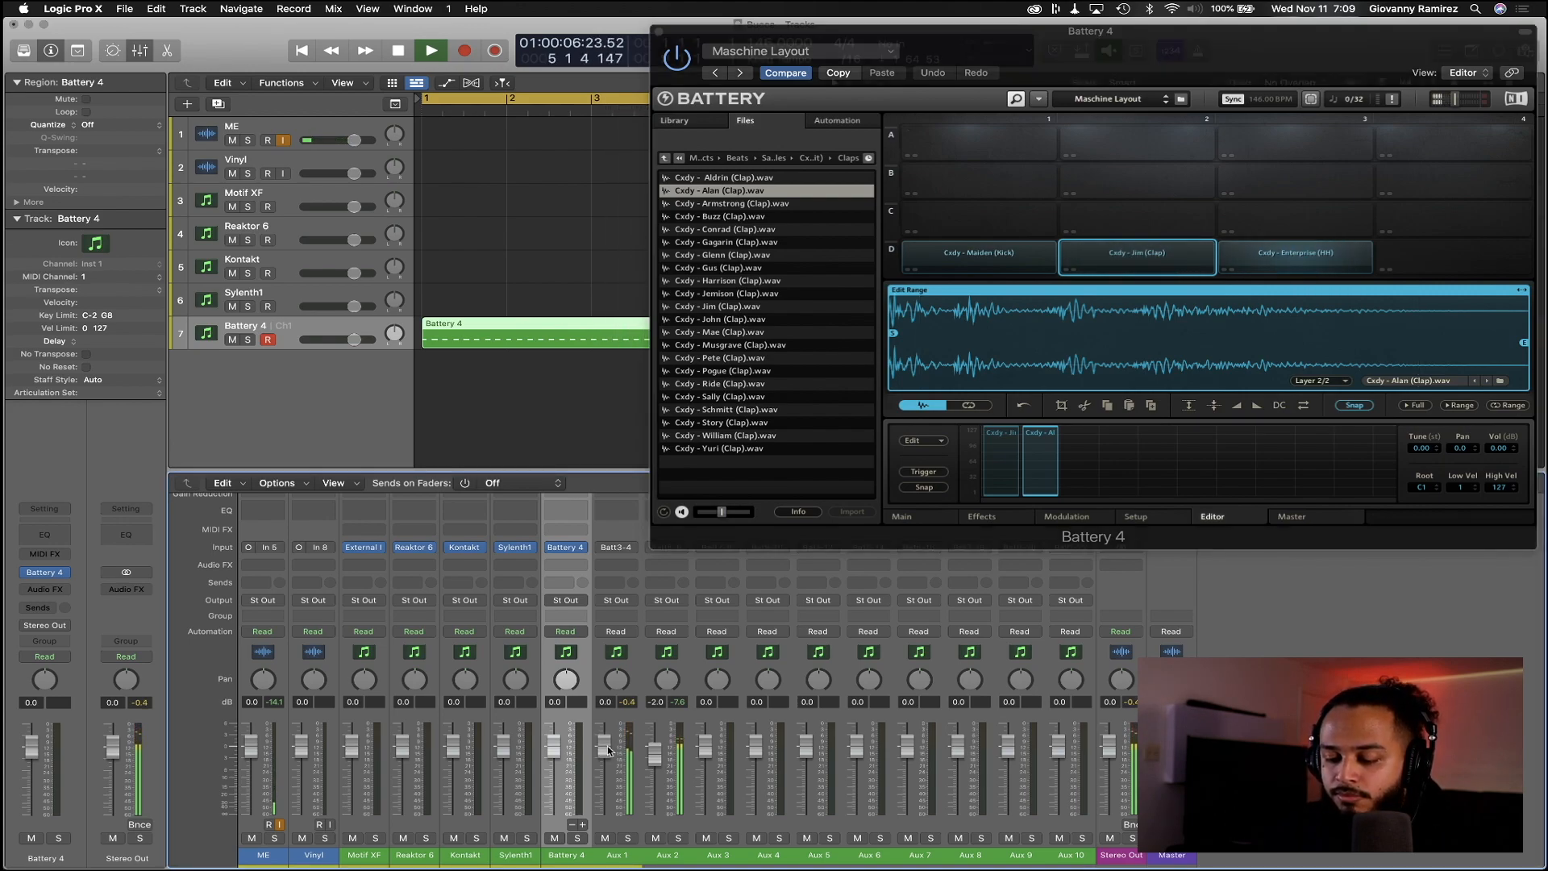
{"action": "left_click_drag", "start_coordinate": [659, 755], "coordinate": [659, 760]}
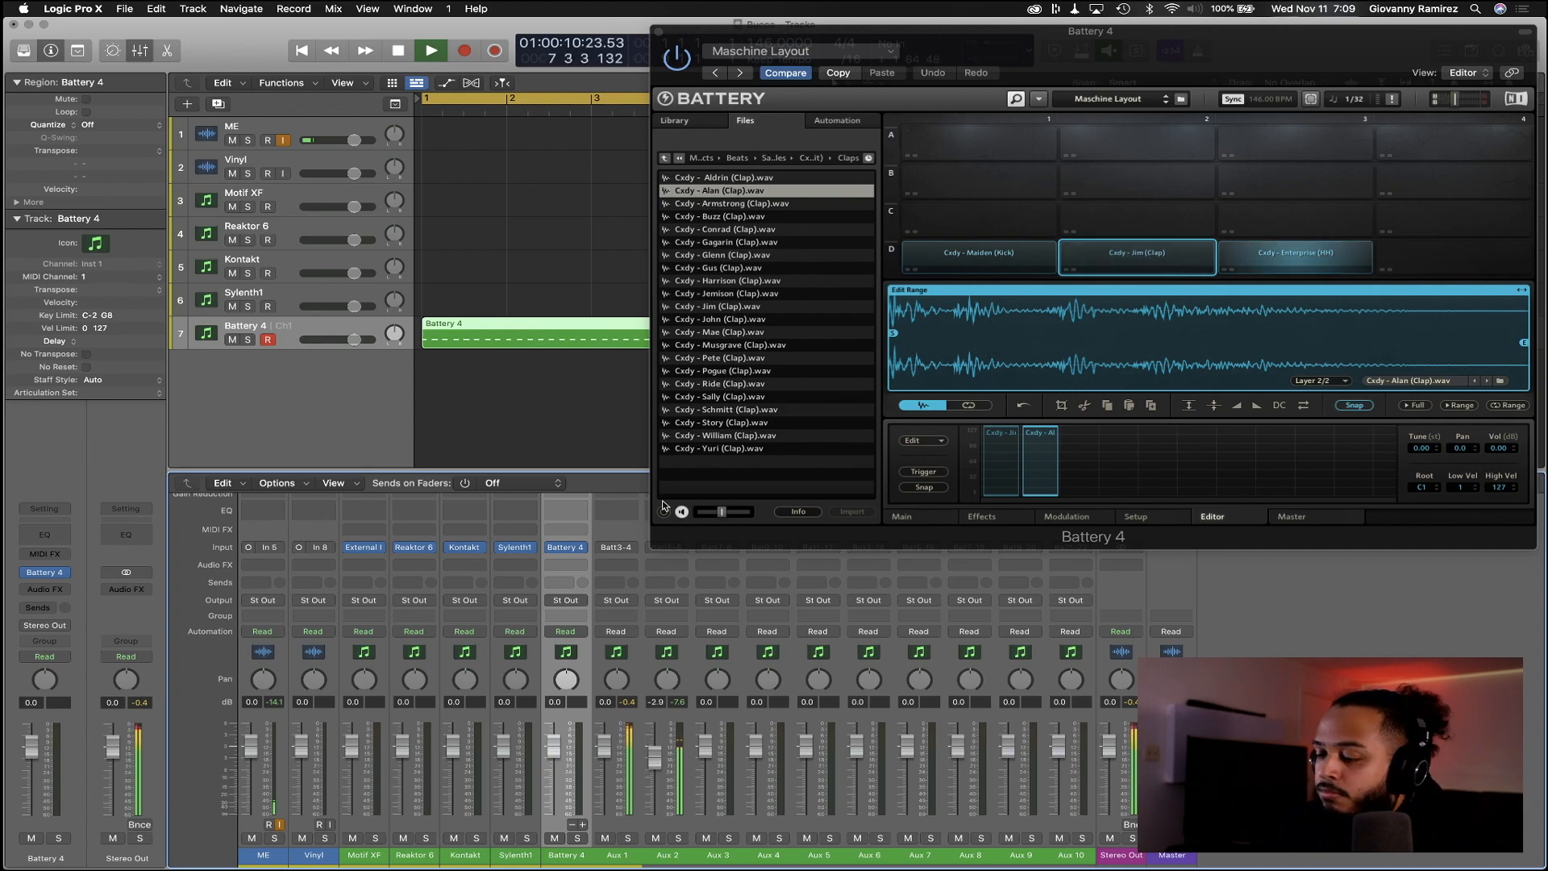
{"action": "left_click", "coordinate": [659, 31]}
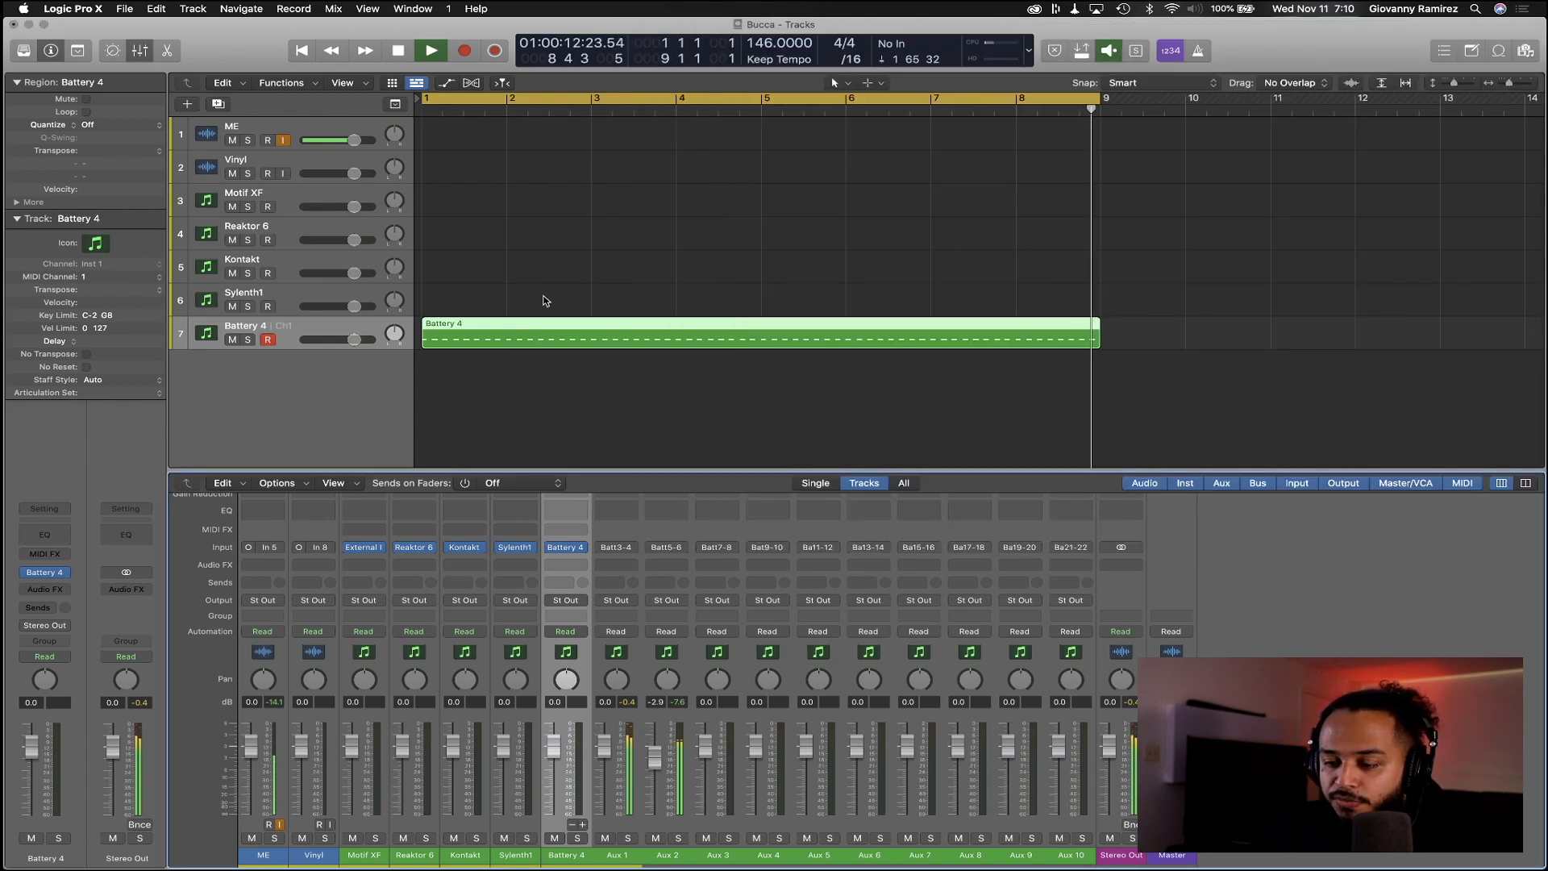
Open the Battery 4 region for note editing and place C2 kick notes with velocity 127 on beats 1 and 4 of bar 1
{"action": "double_click", "coordinate": [504, 343]}
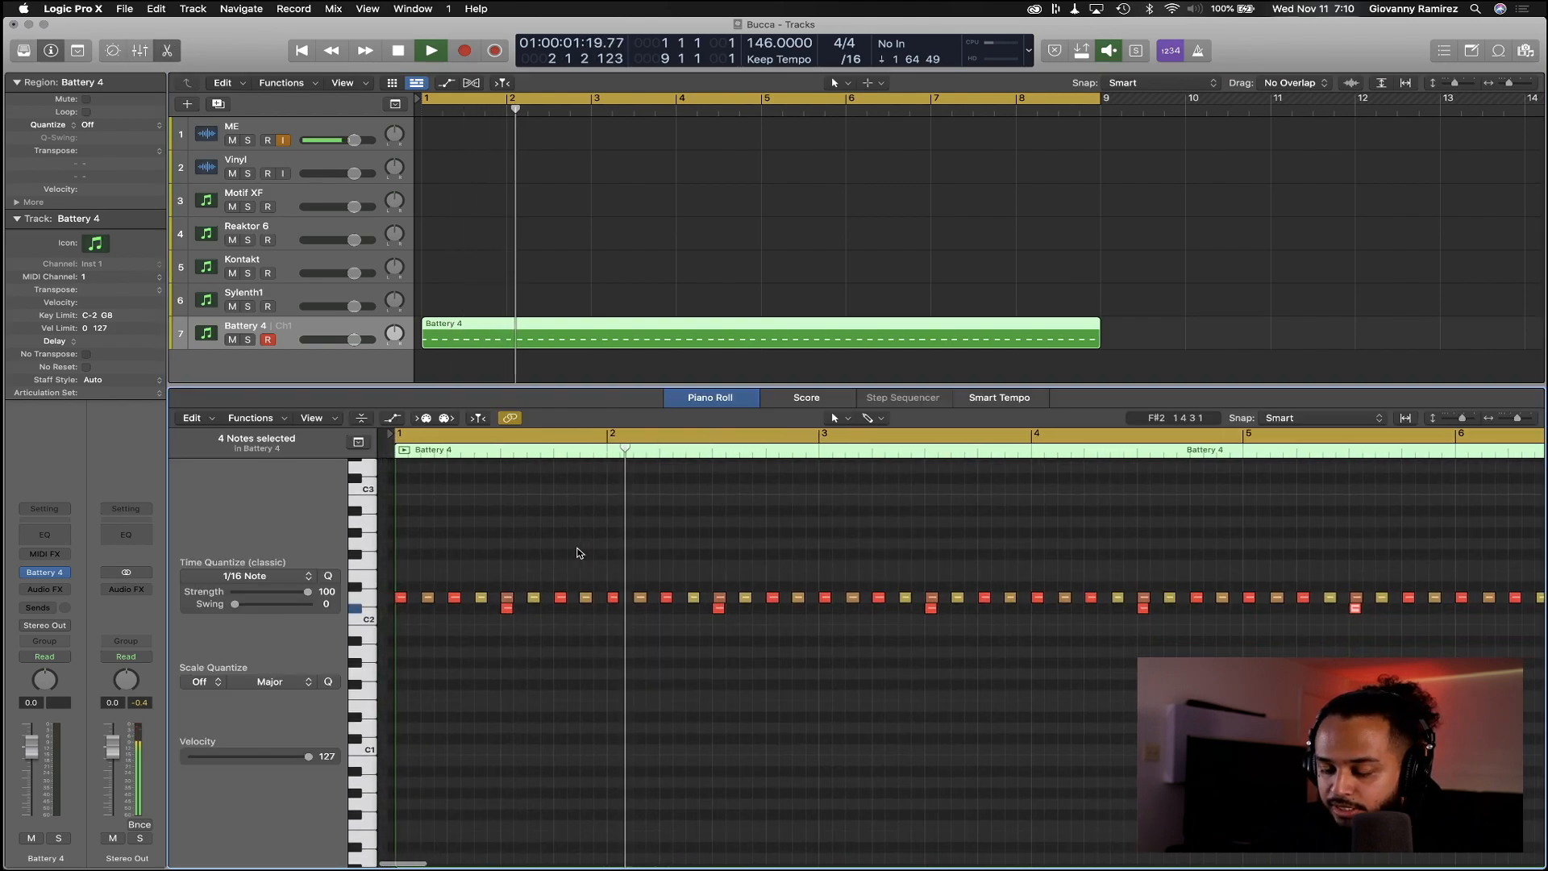
{"action": "key", "text": "space"}
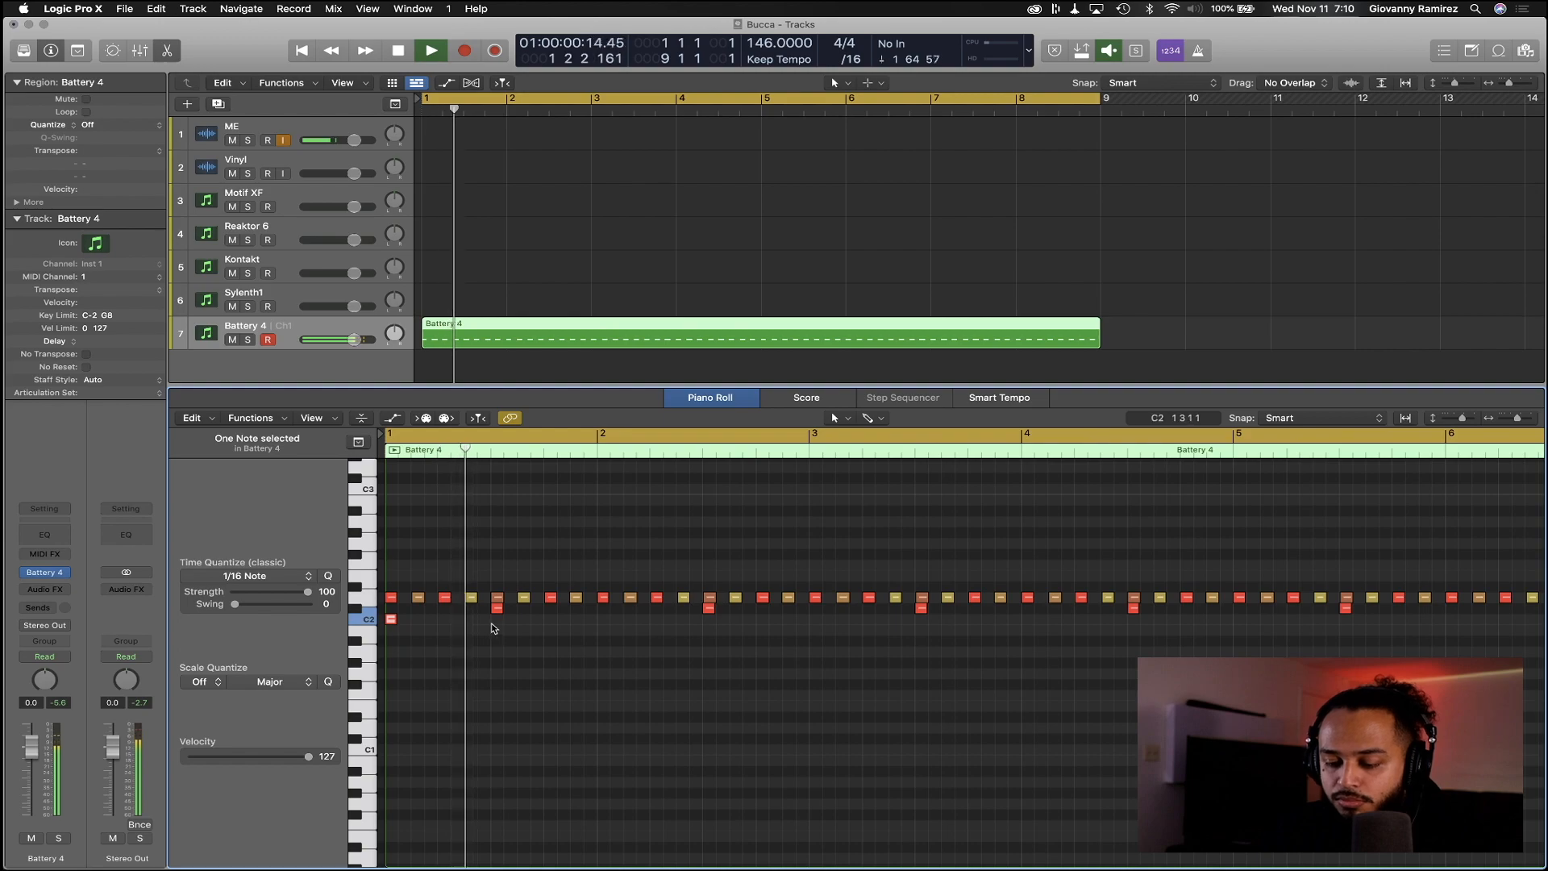
{"action": "key", "text": "space"}
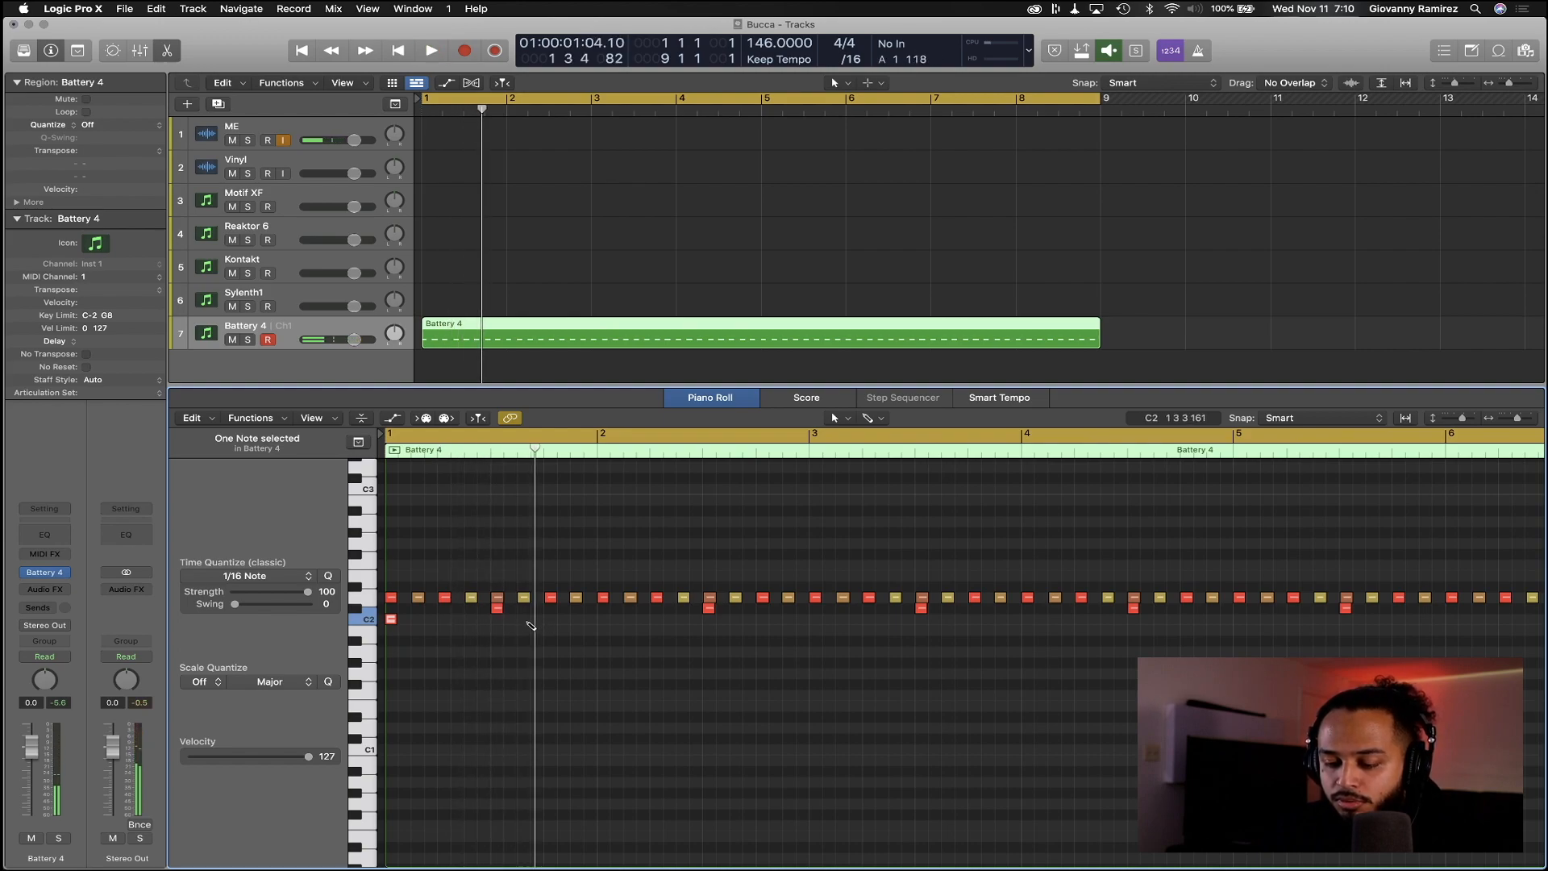
{"action": "key", "text": "space"}
{"action": "key", "text": "space"}
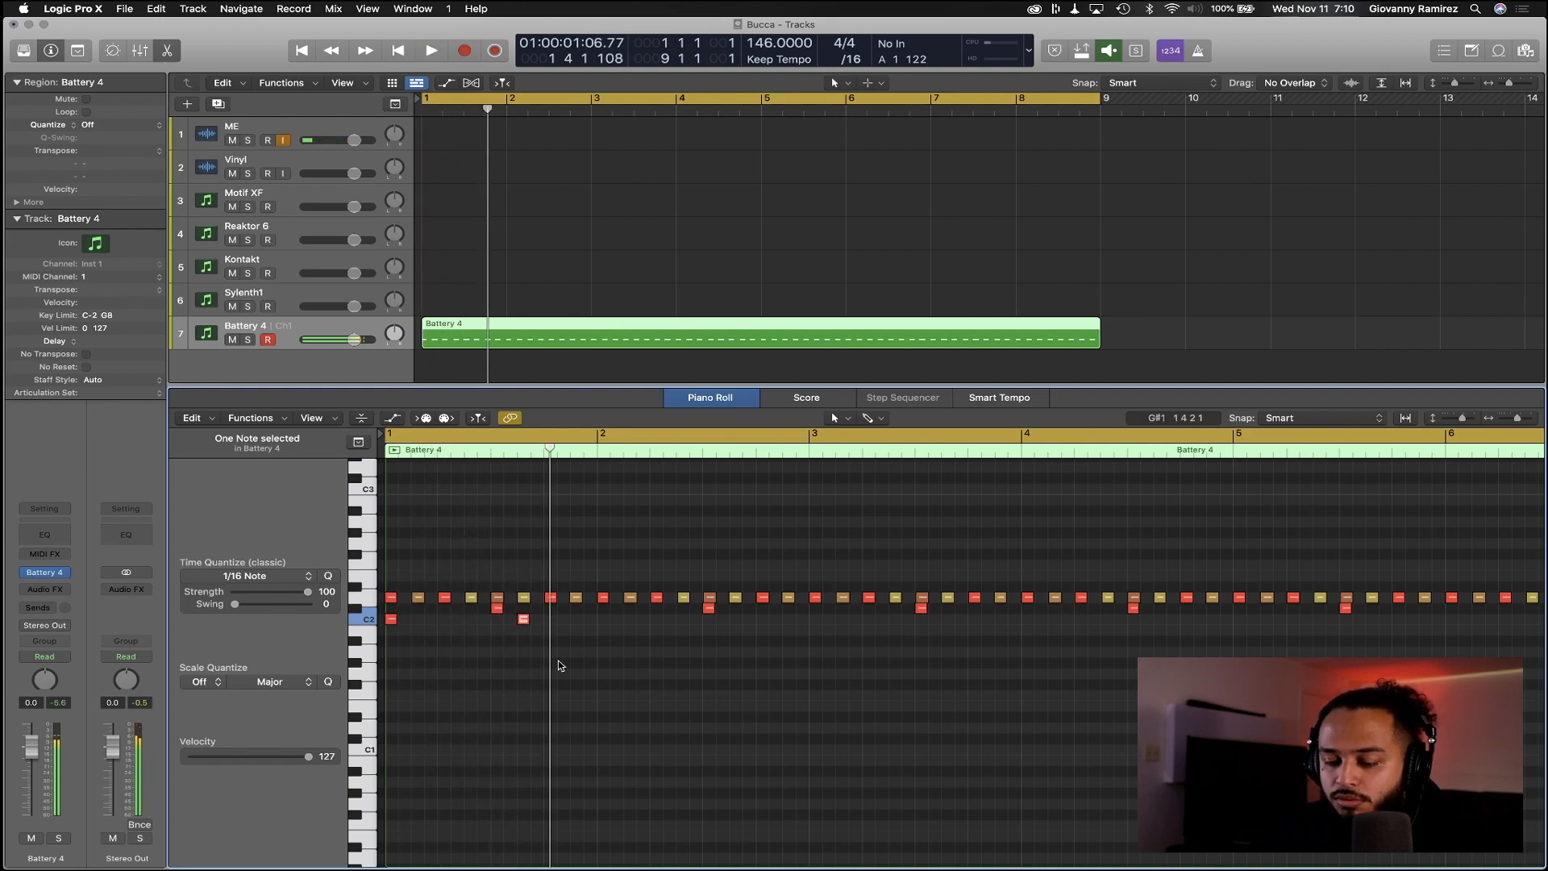
{"action": "left_click_drag", "start_coordinate": [525, 625], "coordinate": [553, 626]}
{"action": "key", "text": "space"}
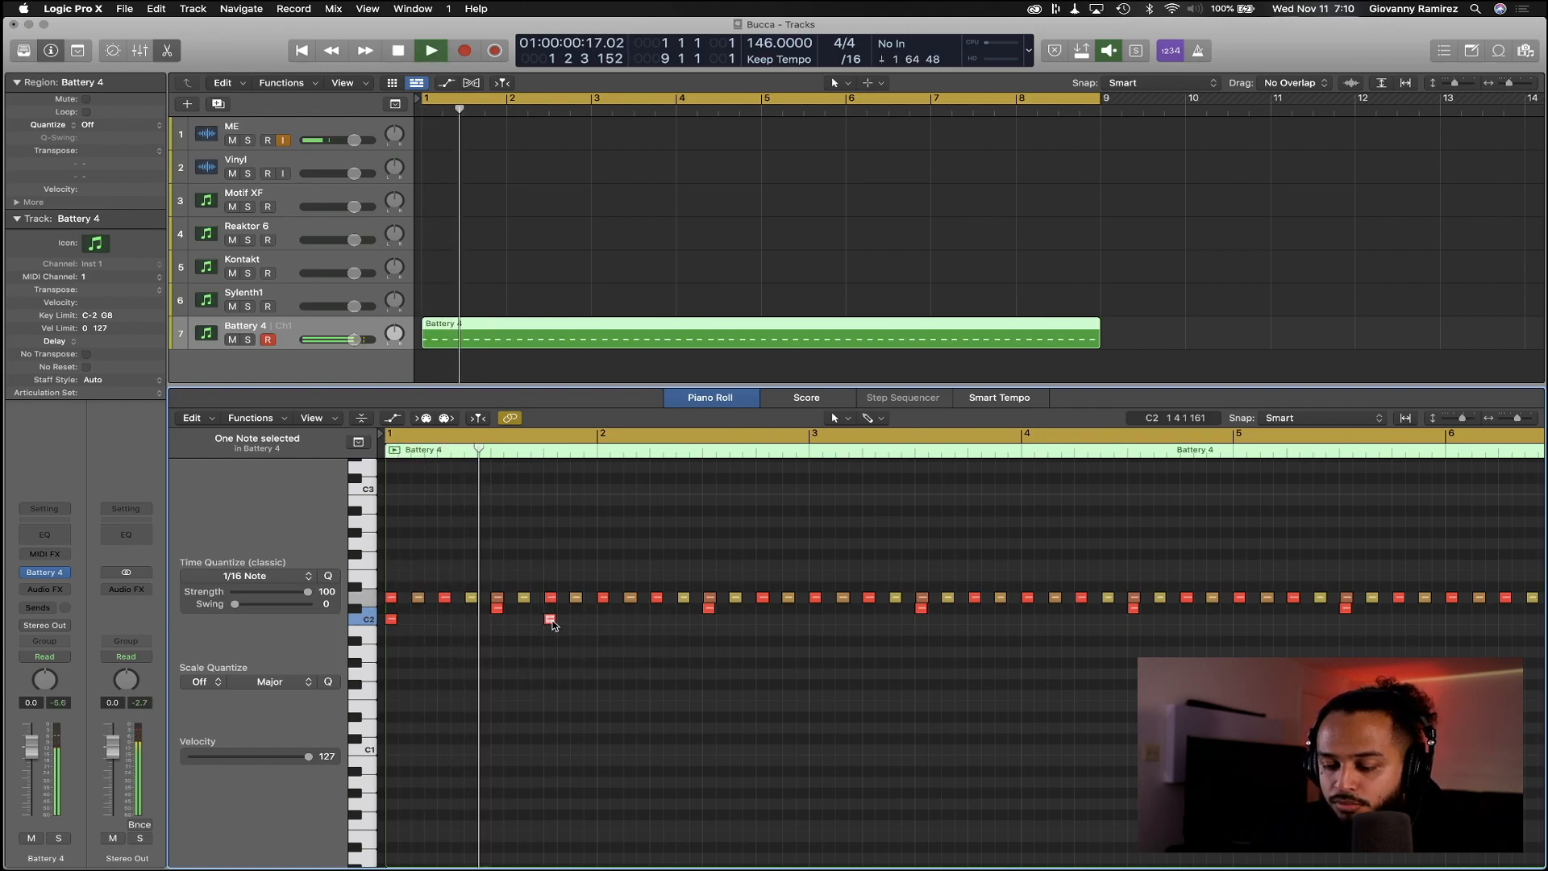
{"action": "key", "text": "space"}
Add C2 kick notes halfway through beats 3 and 4 of bar 2 and on beats 1 and 4 of bar 3
{"action": "left_click", "coordinate": [734, 621], "text": "super"}
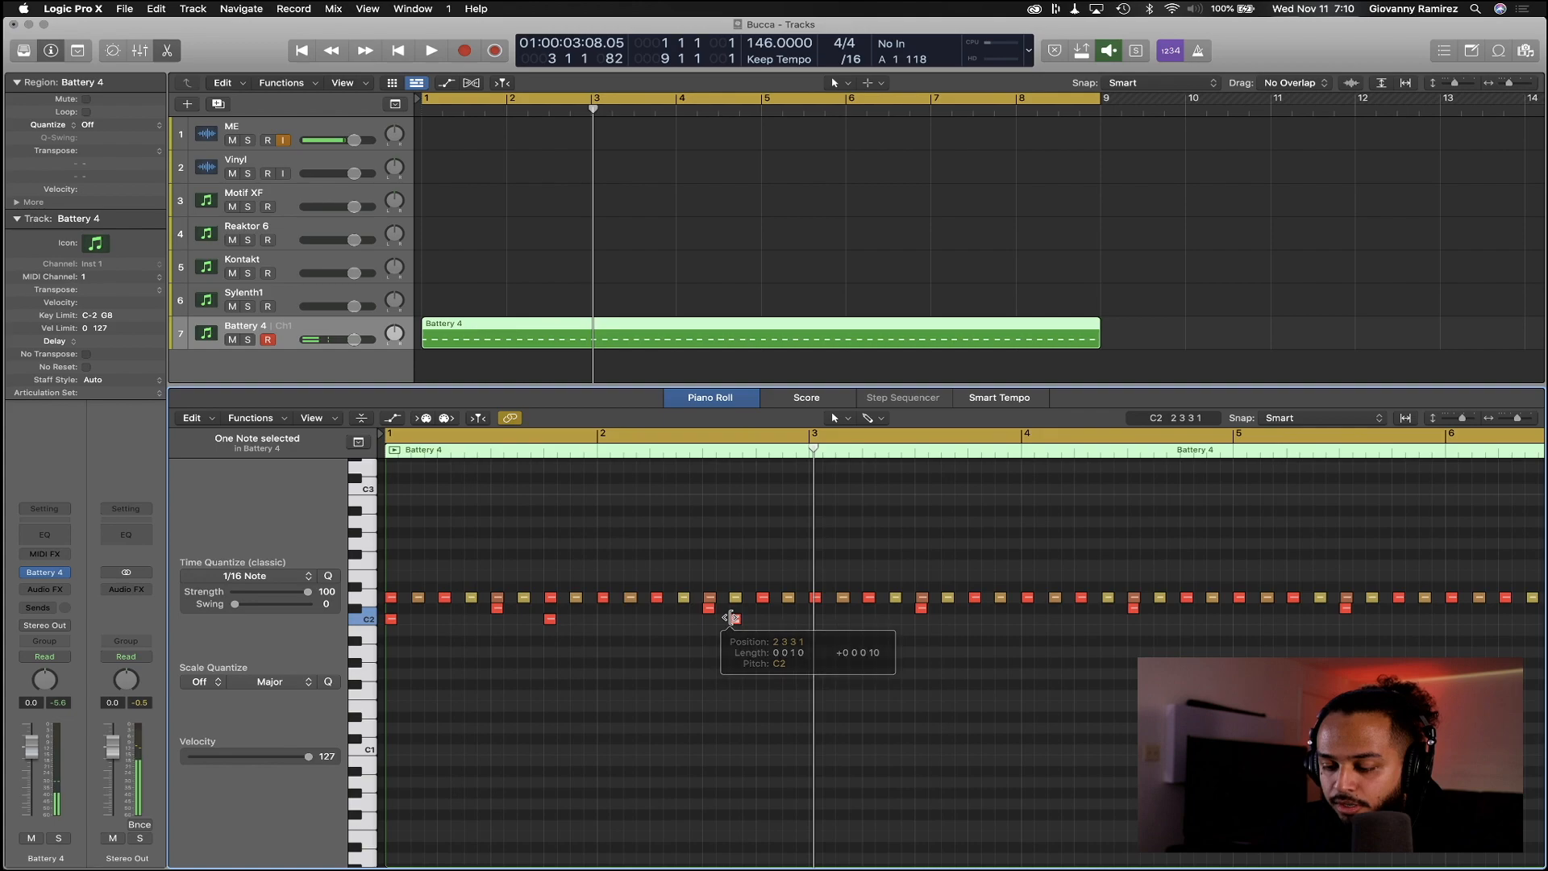
{"action": "key", "text": "space"}
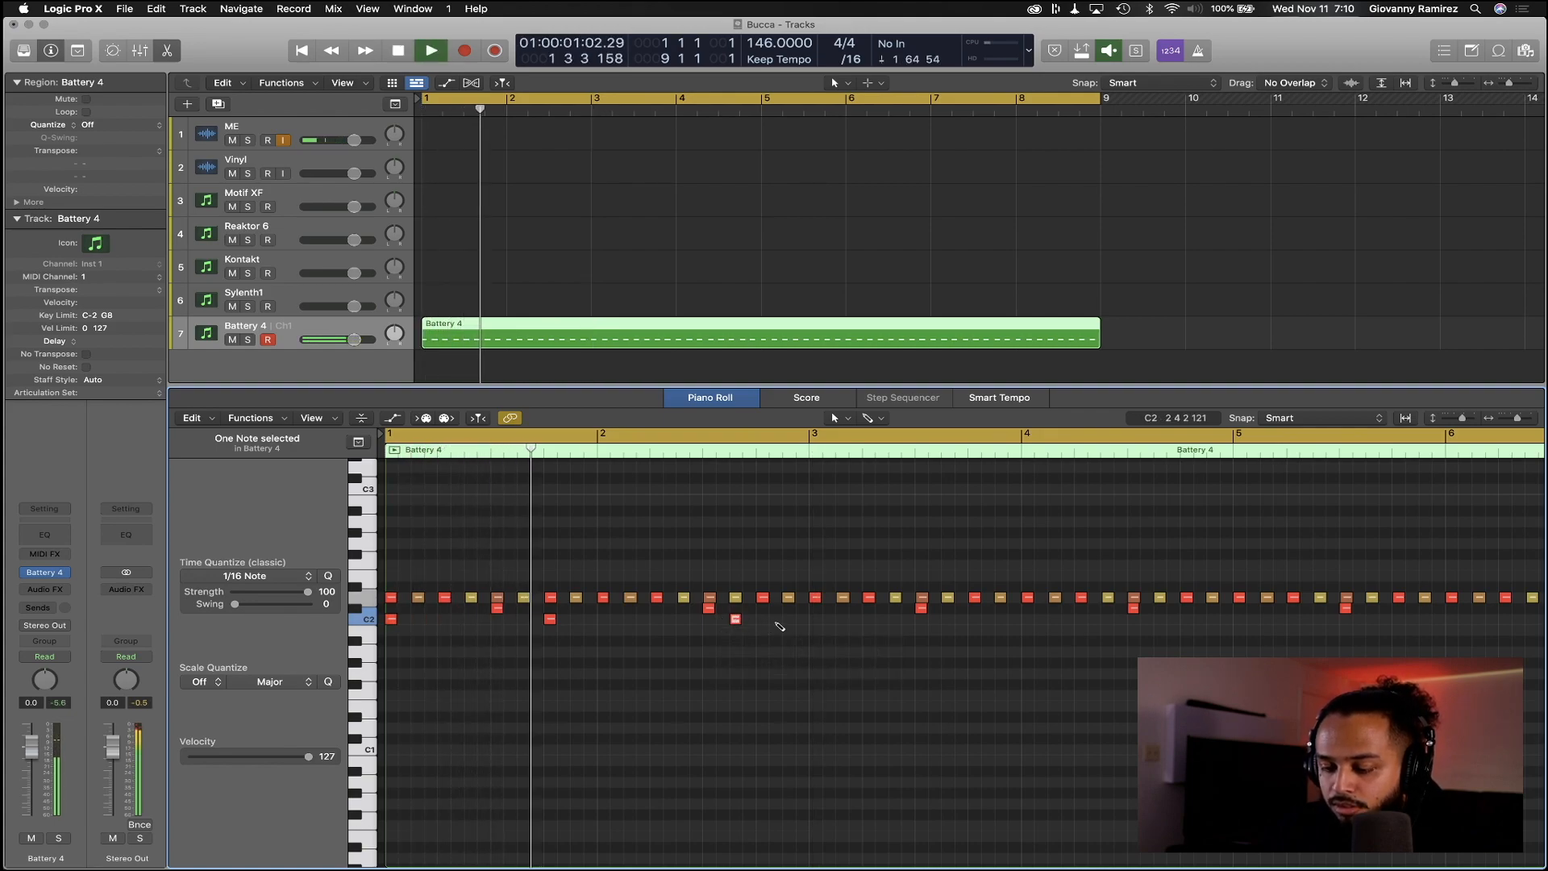
{"action": "left_click", "coordinate": [789, 620], "text": "super"}
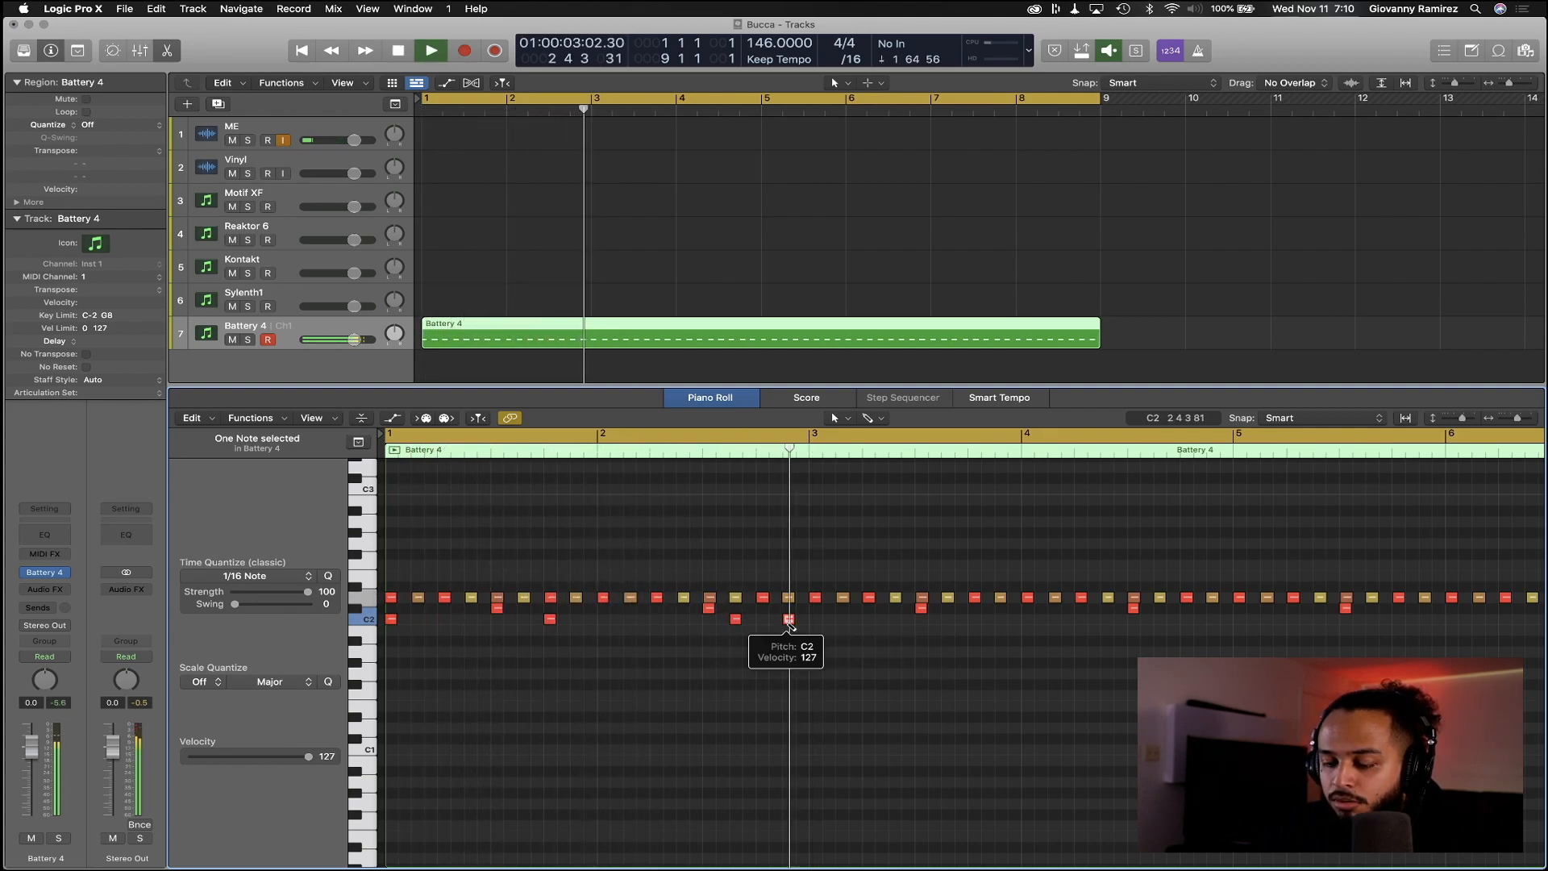
{"action": "key", "text": "space"}
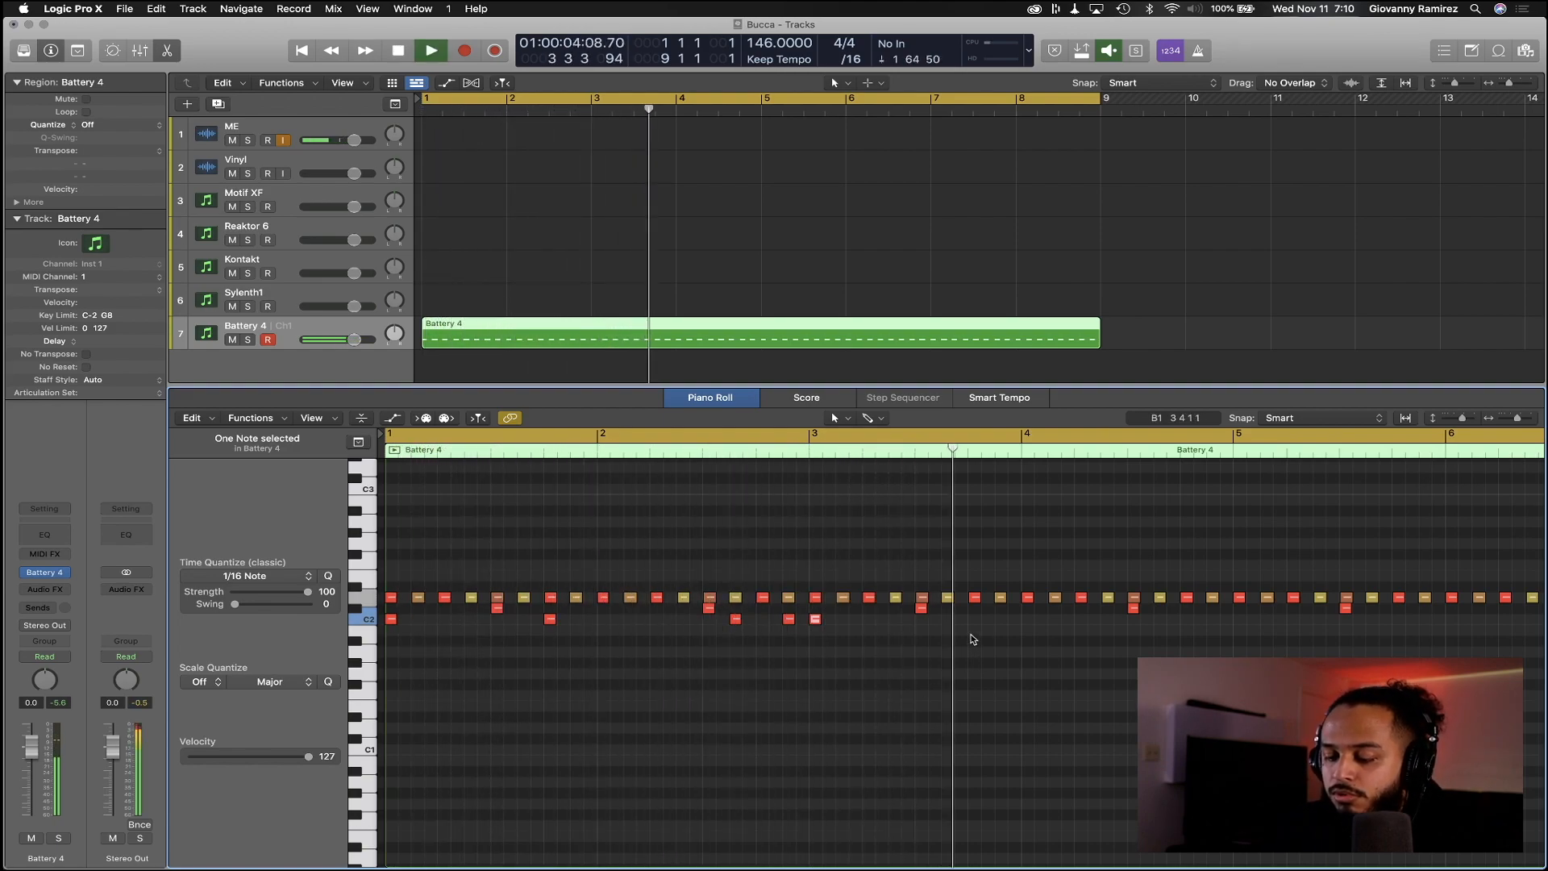
{"action": "left_click", "coordinate": [975, 620], "text": "super"}
{"action": "key", "text": "Return"}
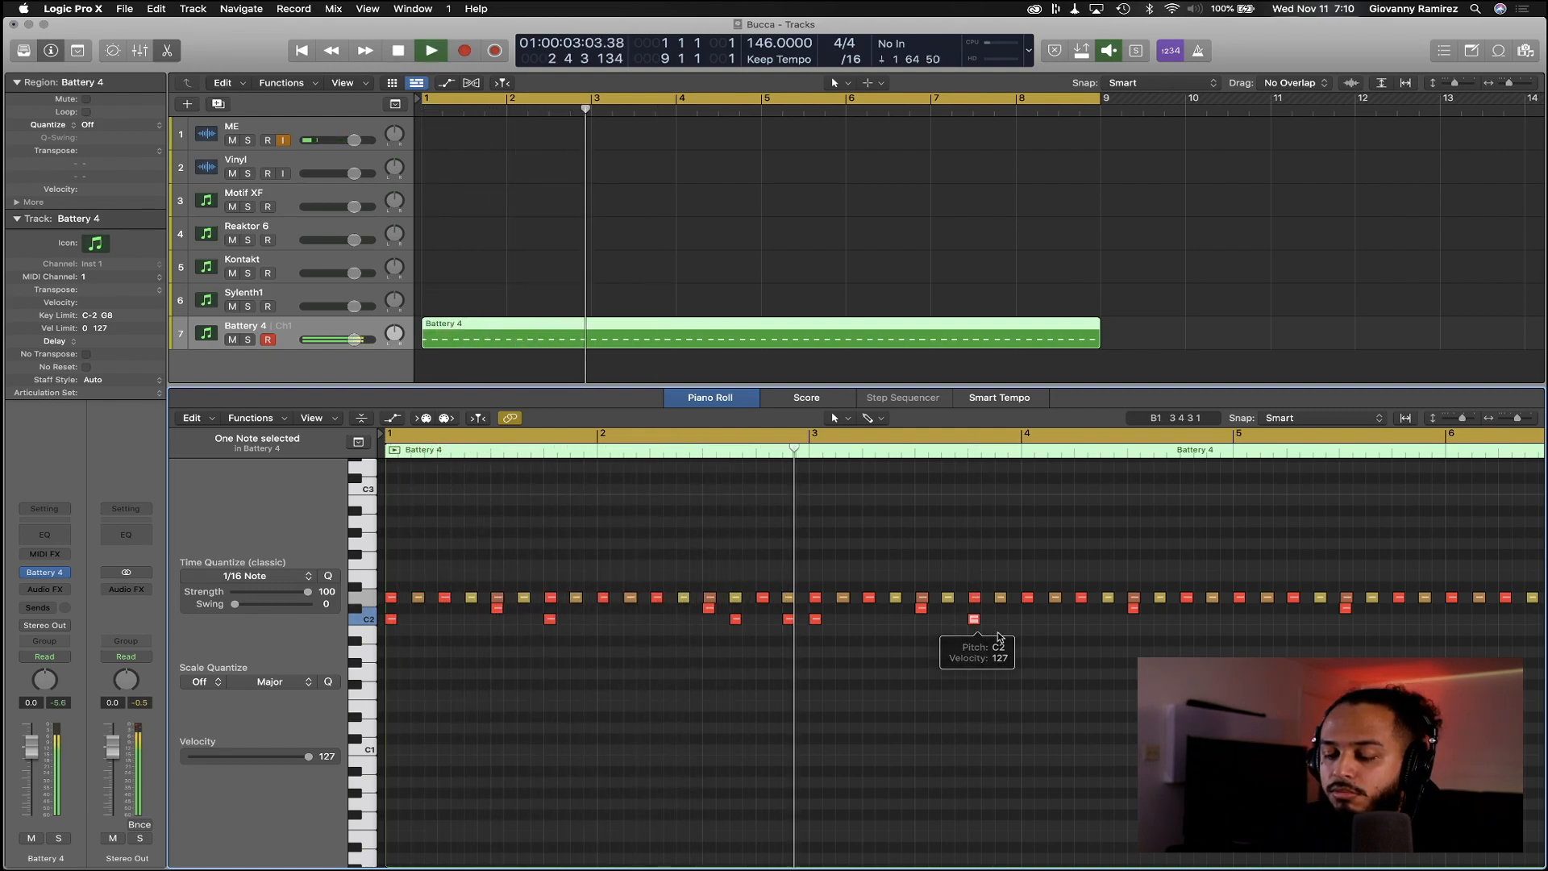
Add C2 kick notes halfway through beat 1 and on beat 2 of bar 4, and play the pattern from the start
{"action": "scroll", "coordinate": [992, 635], "scroll_direction": "right", "scroll_amount": 2}
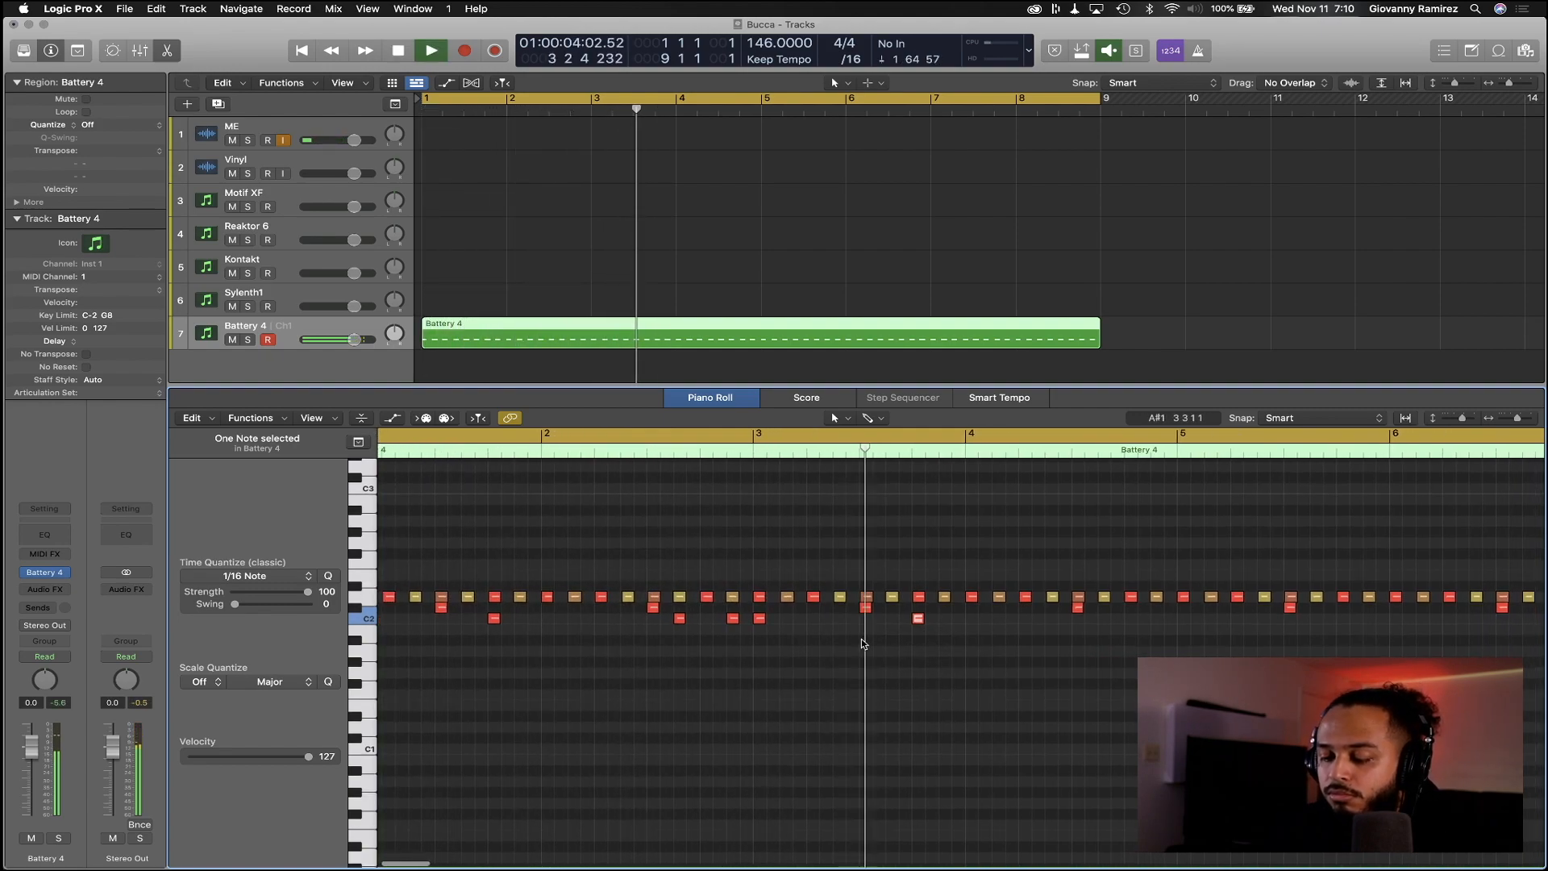
{"action": "left_click", "coordinate": [998, 618], "text": "super"}
{"action": "left_click", "coordinate": [1025, 619], "text": "super"}
{"action": "key", "text": "Return"}
{"action": "key", "text": "space"}
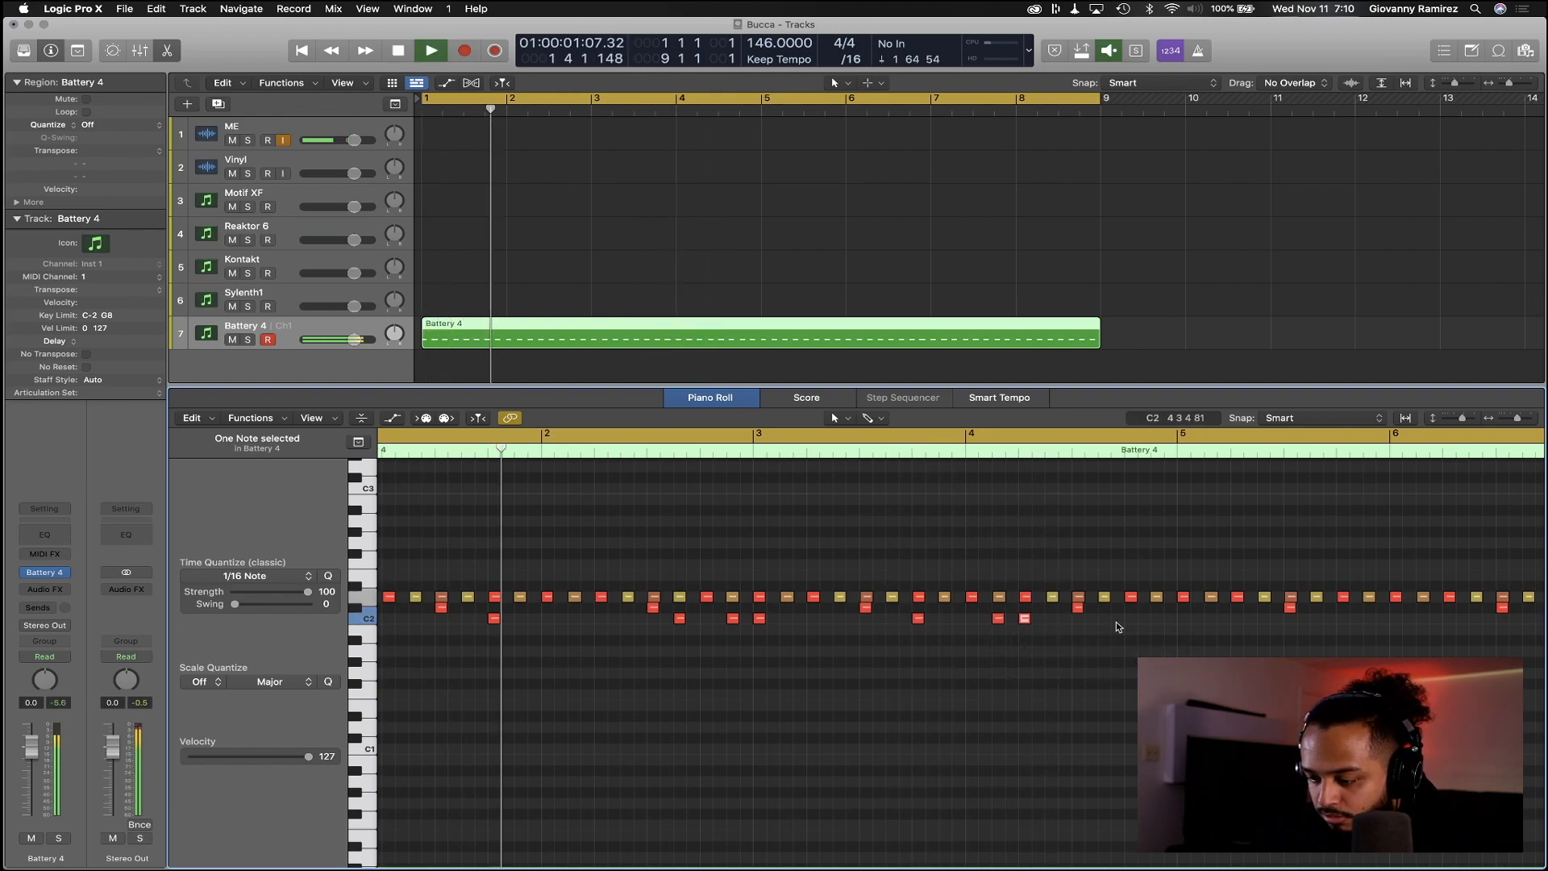
Select the eight C2 kick notes in bars 1 to 4, repeat them across bars 5 to 8 and play the result
{"action": "scroll", "coordinate": [1182, 663], "scroll_direction": "left", "scroll_amount": 2}
{"action": "scroll", "coordinate": [1186, 662], "scroll_direction": "left", "scroll_amount": 1}
{"action": "scroll", "coordinate": [1188, 661], "scroll_direction": "right", "scroll_amount": 1}
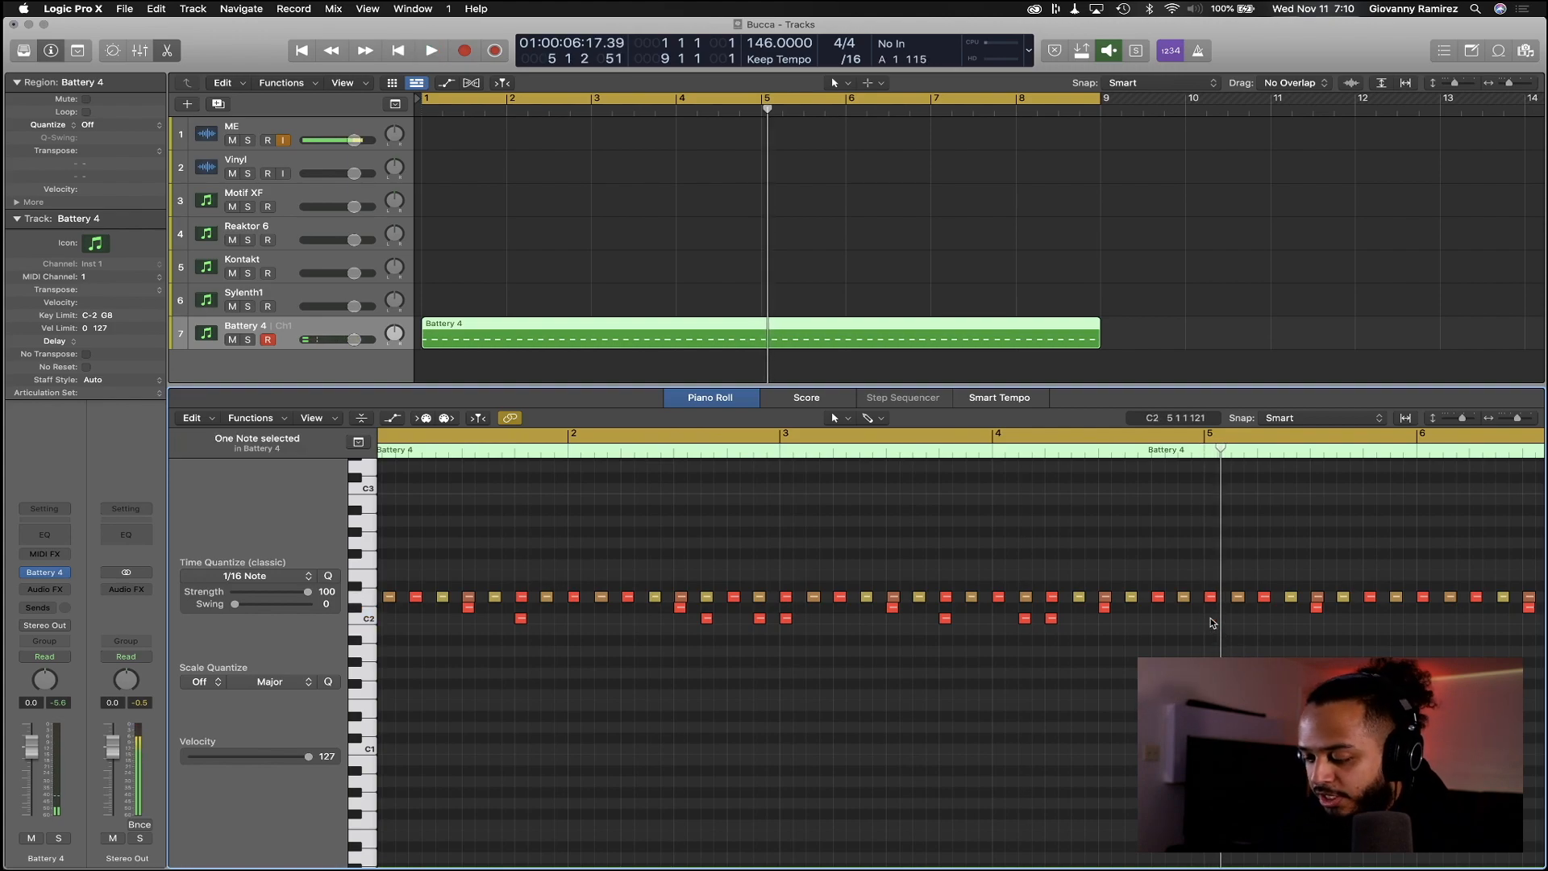
{"action": "scroll", "coordinate": [1213, 625], "scroll_direction": "left", "scroll_amount": 10}
{"action": "scroll", "coordinate": [1213, 625], "scroll_direction": "right", "scroll_amount": 6}
{"action": "scroll", "coordinate": [833, 711], "scroll_direction": "left", "scroll_amount": 5}
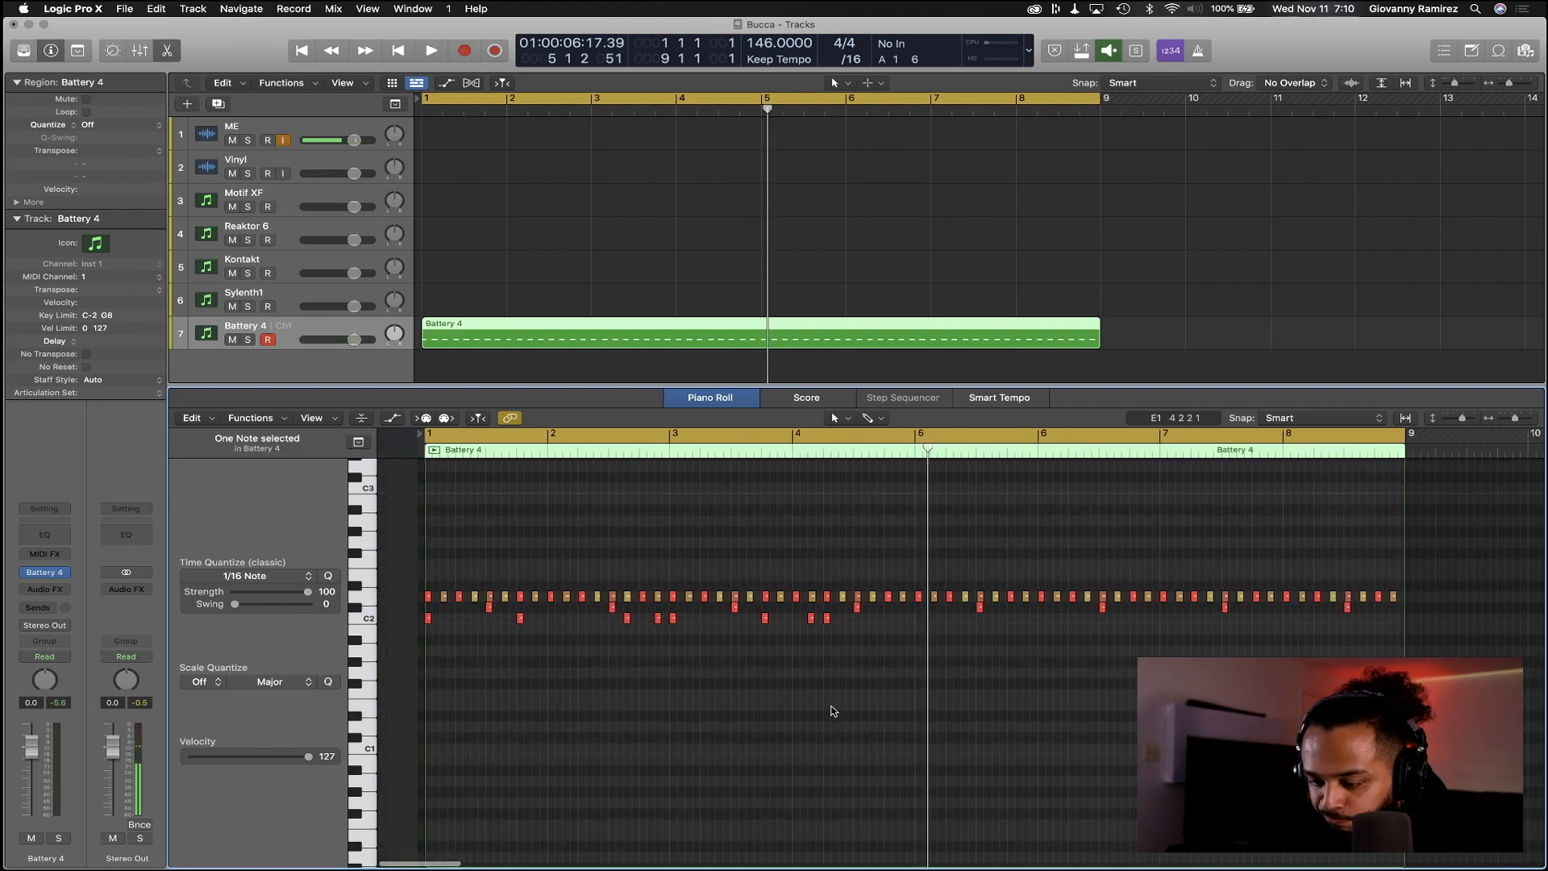
{"action": "left_click_drag", "start_coordinate": [836, 660], "coordinate": [386, 619]}
{"action": "key", "text": "Return"}
{"action": "key", "text": "space"}
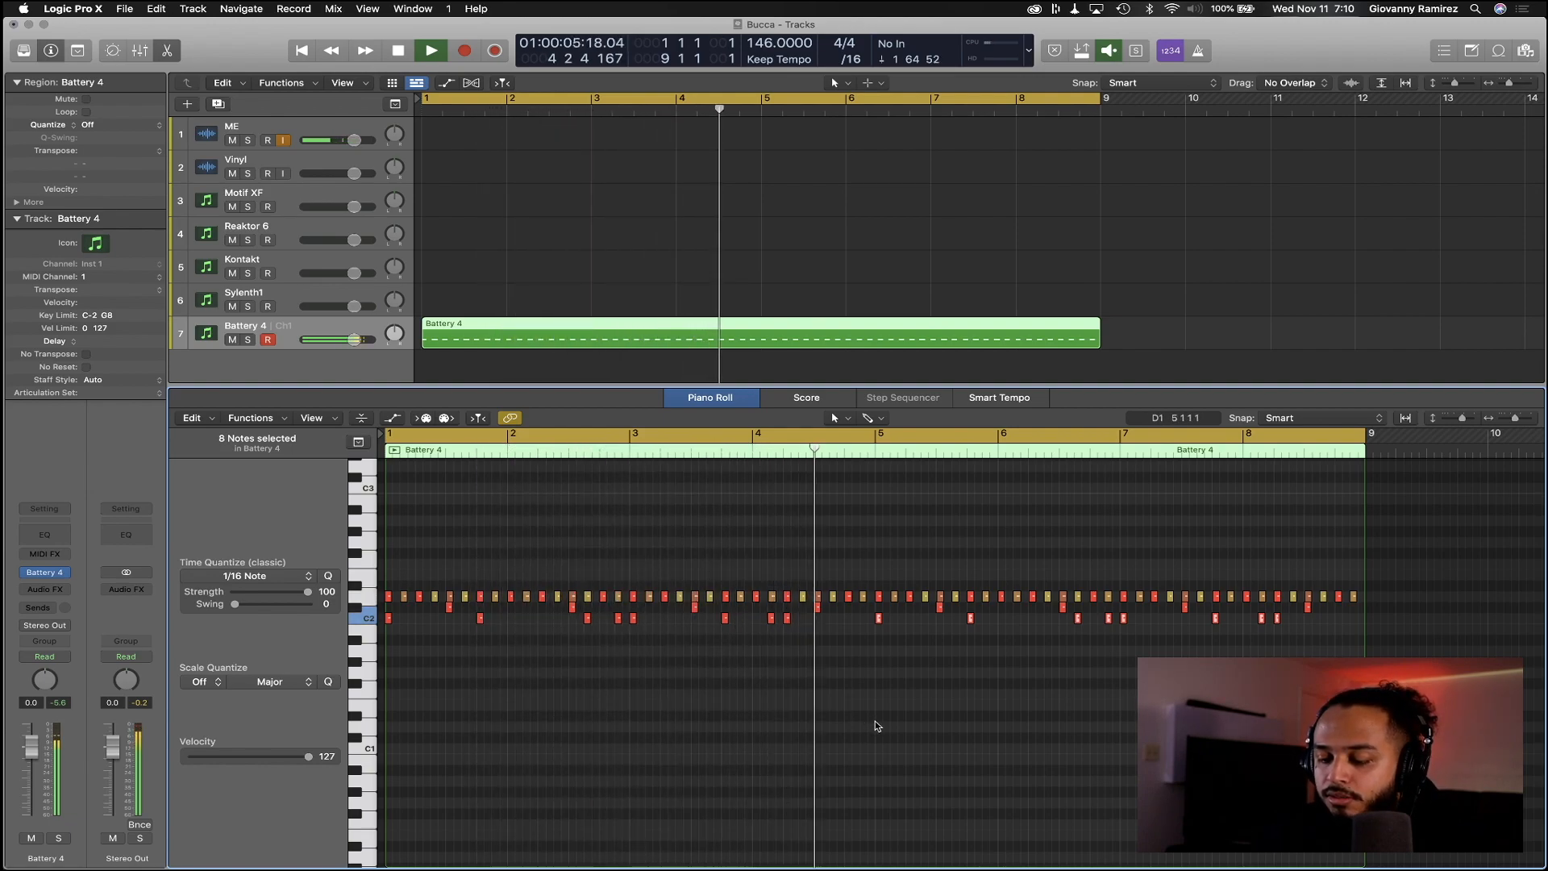
Deselect the copied kicks, stop playback and add an extra C2 kick note halfway through beat 3 of bar 7
{"action": "left_click", "coordinate": [935, 648]}
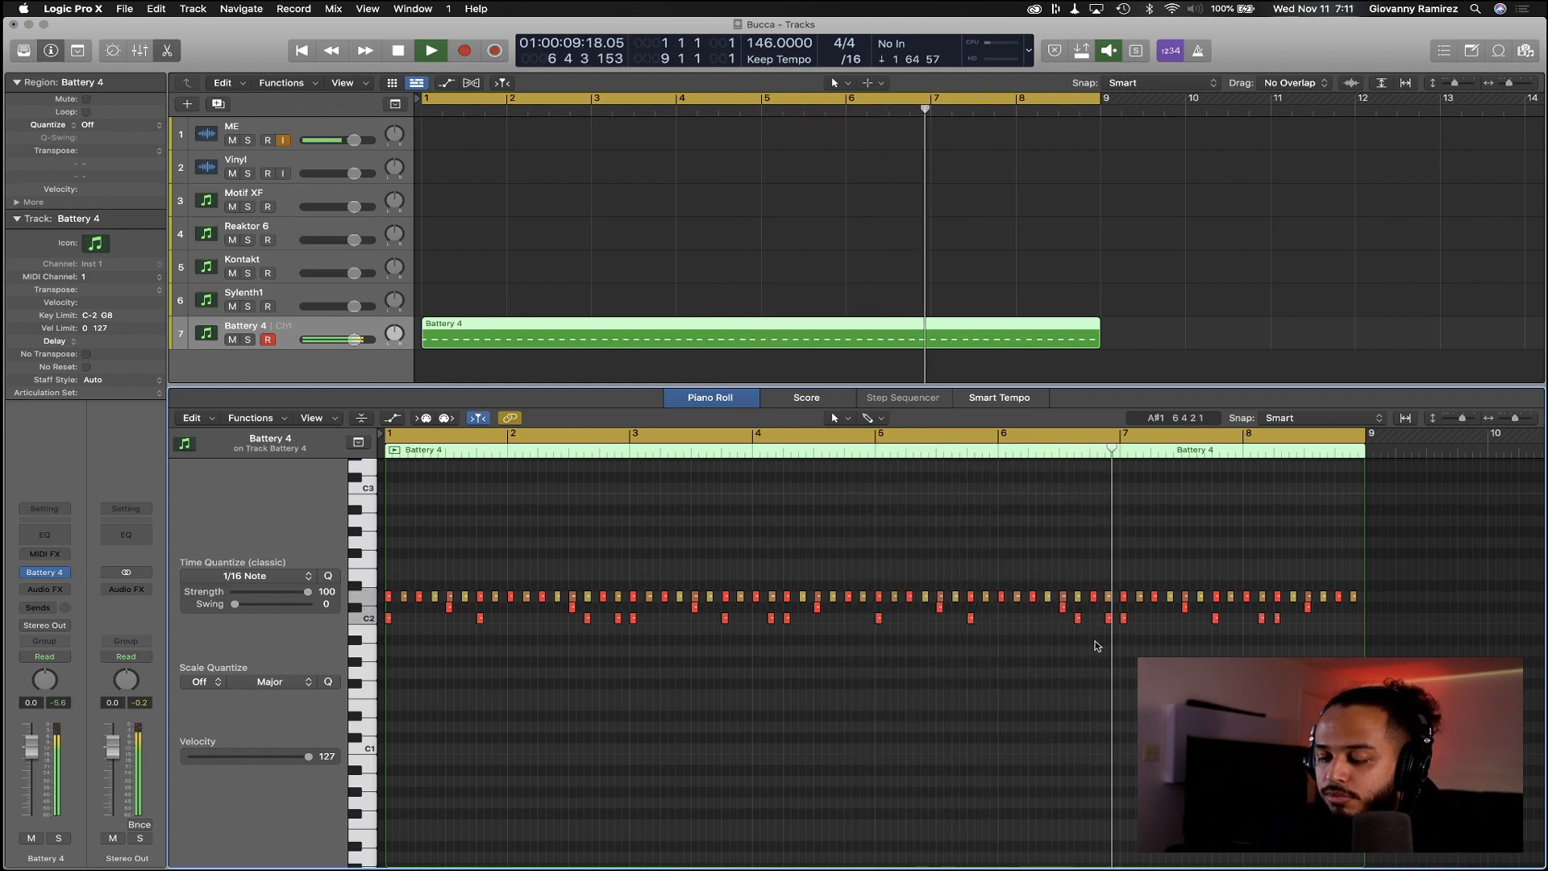
{"action": "key", "text": "space"}
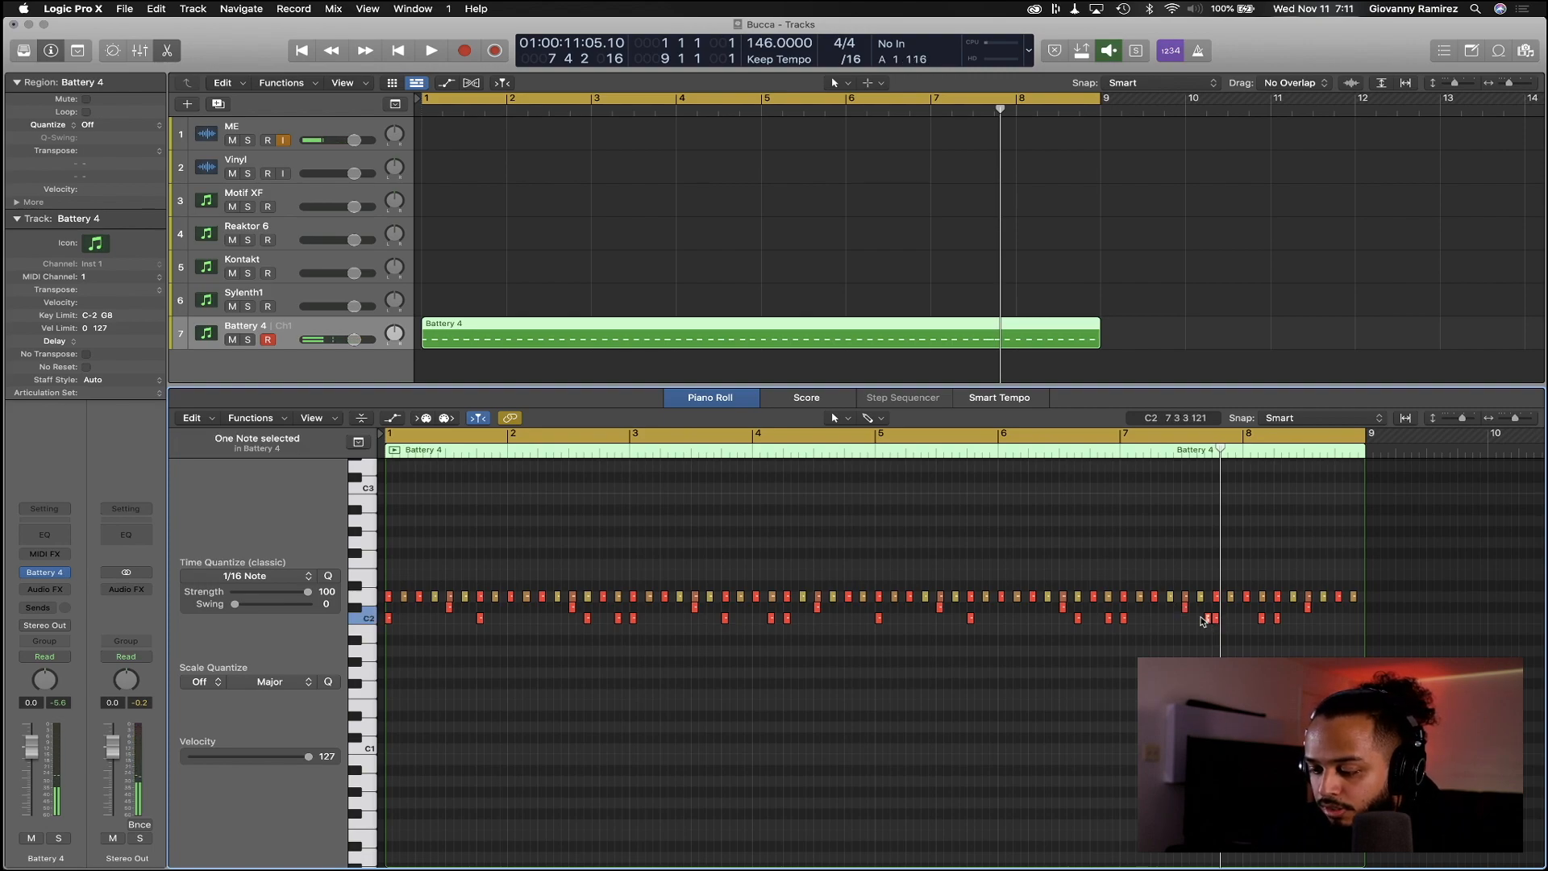
{"action": "scroll", "coordinate": [1201, 619], "scroll_direction": "up", "scroll_amount": 6}
{"action": "left_click_drag", "start_coordinate": [1096, 619], "coordinate": [1030, 619]}
{"action": "scroll", "coordinate": [933, 677], "scroll_direction": "down", "scroll_amount": 6}
{"action": "scroll", "coordinate": [933, 678], "scroll_direction": "down", "scroll_amount": 3}
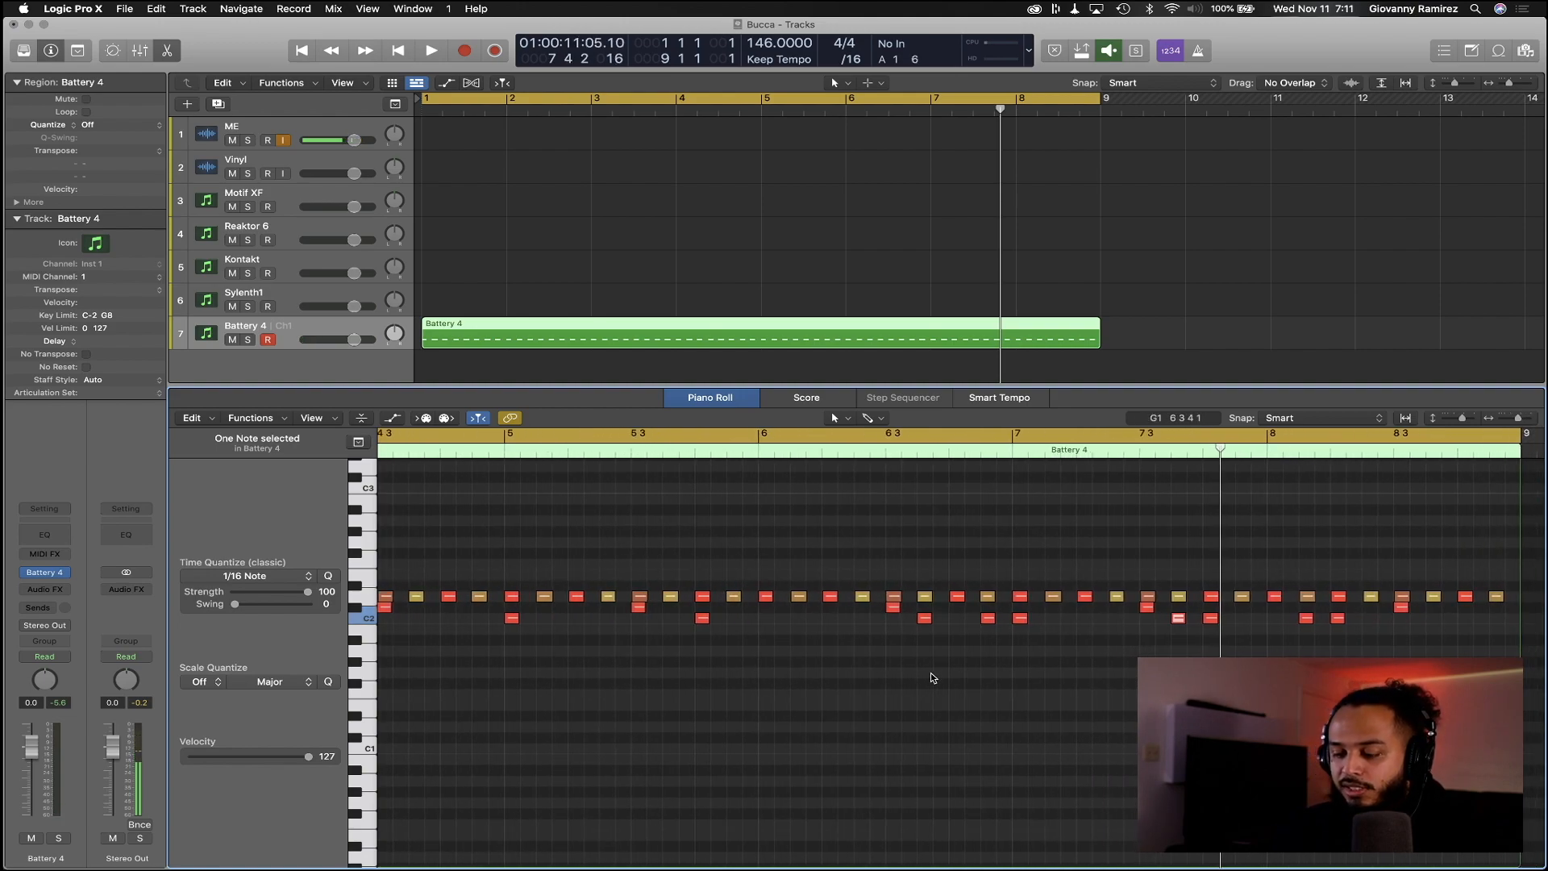
Play the full eight-bar drum pattern from the start and review the hi-hat, clap and kick notes across all bars
{"action": "key", "text": "Return"}
{"action": "key", "text": "space"}
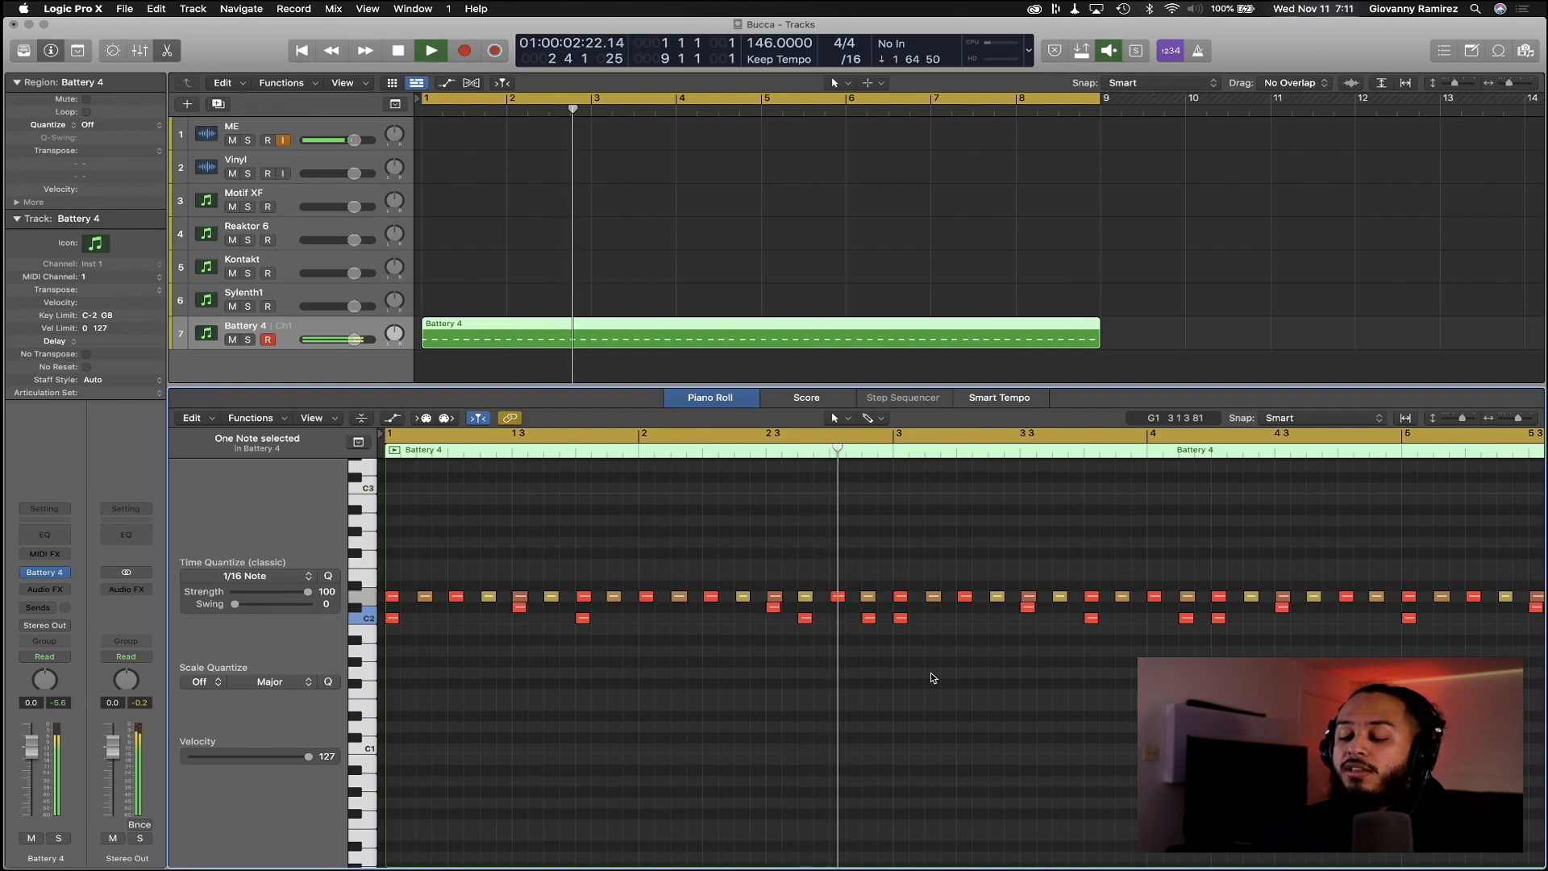
{"action": "scroll", "coordinate": [930, 672], "scroll_direction": "down", "scroll_amount": 1}
{"action": "scroll", "coordinate": [931, 674], "scroll_direction": "down", "scroll_amount": 1}
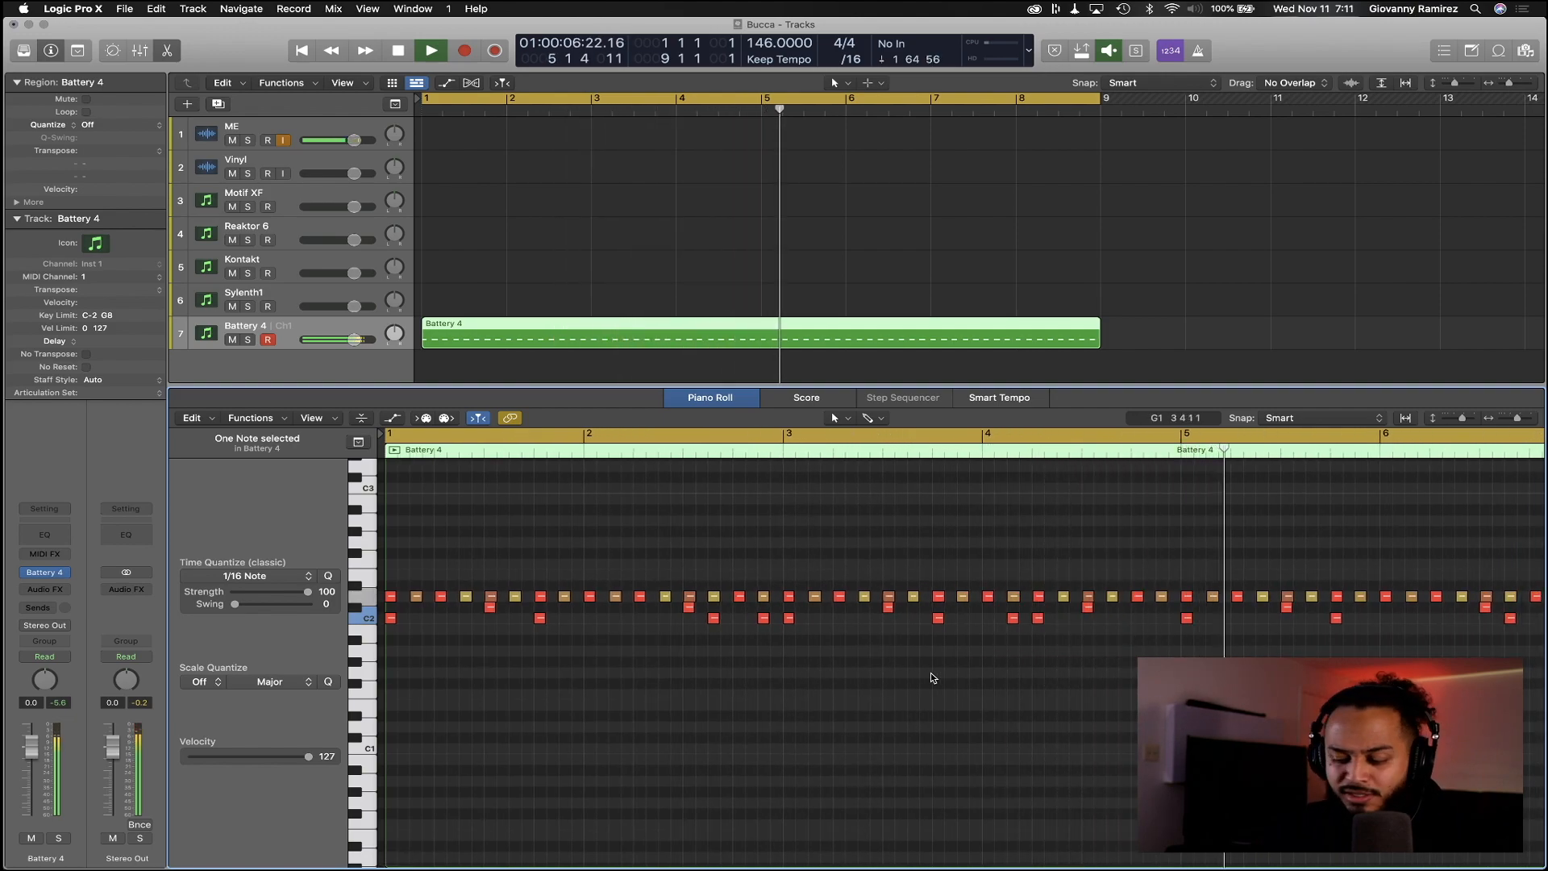
{"action": "scroll", "coordinate": [931, 672], "scroll_direction": "down", "scroll_amount": 2}
{"action": "scroll", "coordinate": [931, 673], "scroll_direction": "right", "scroll_amount": 3}
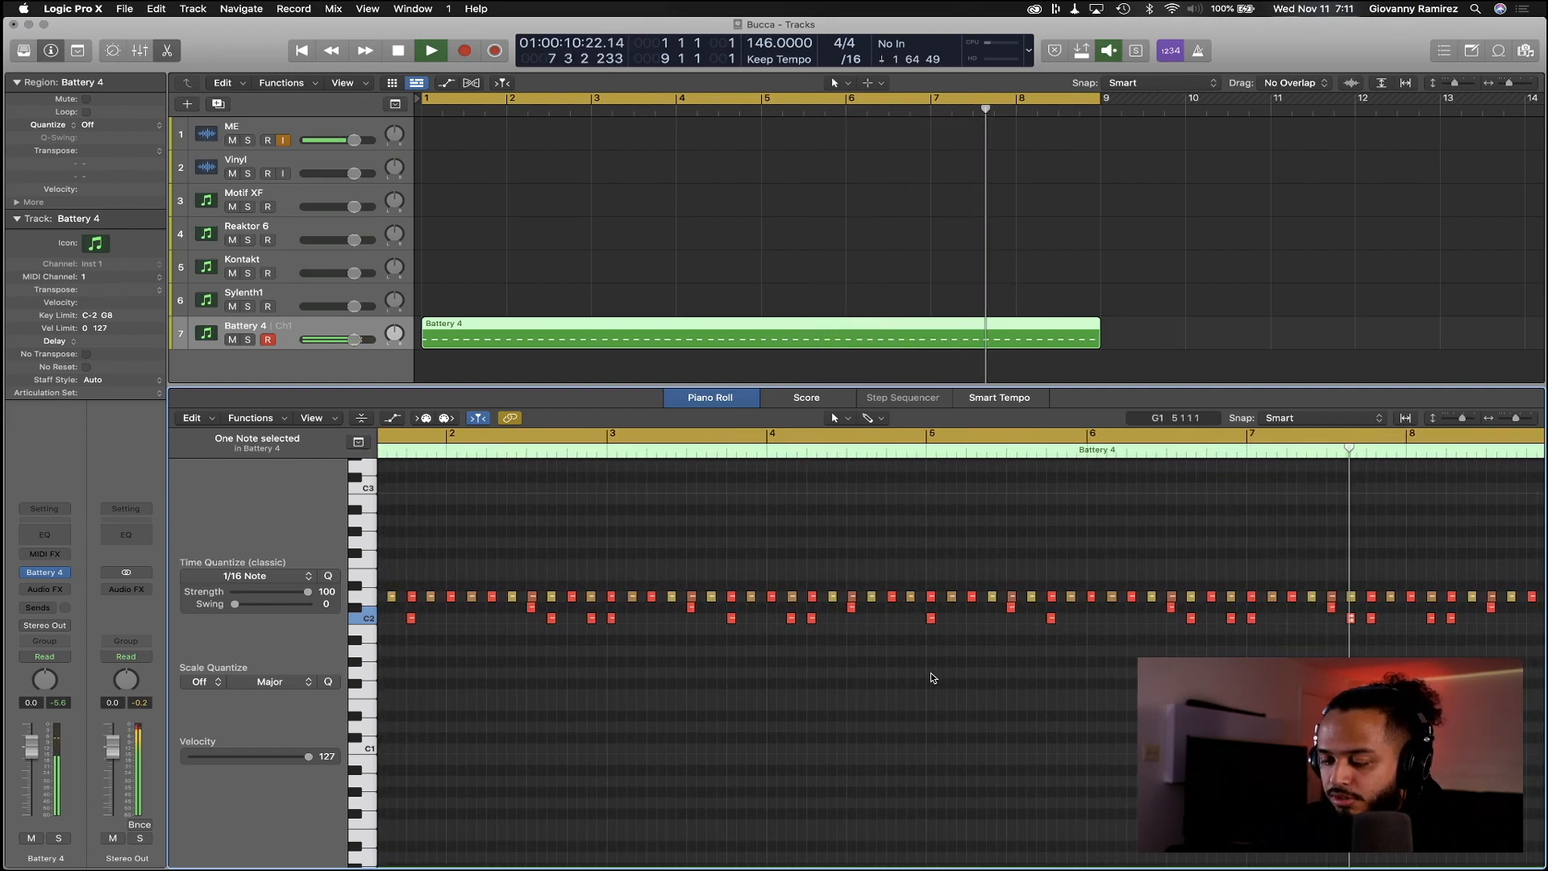
{"action": "scroll", "coordinate": [930, 673], "scroll_direction": "right", "scroll_amount": 2}
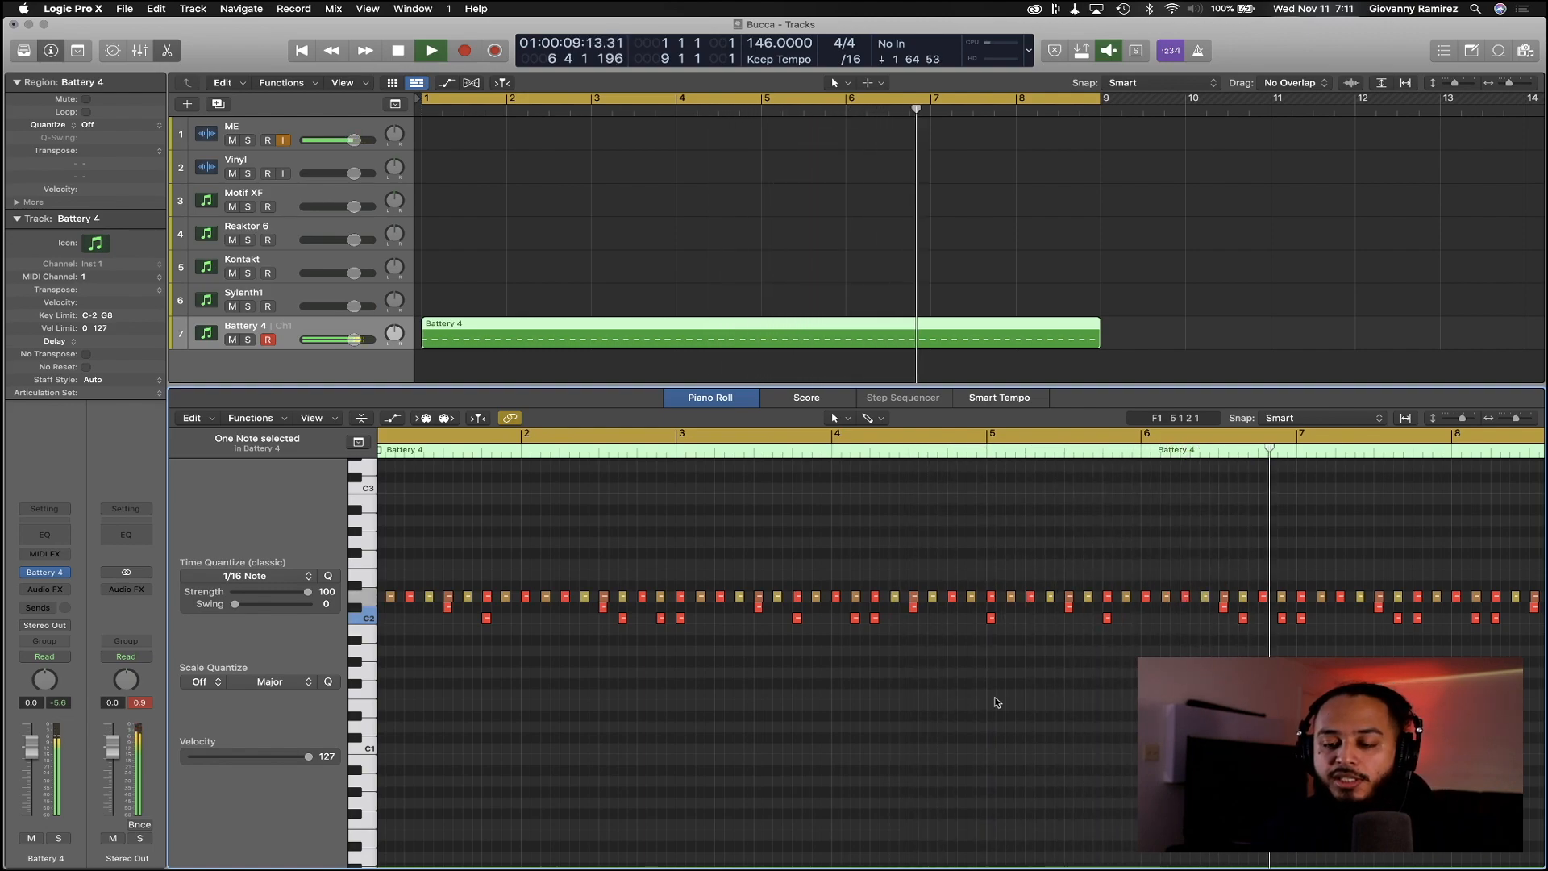
{"action": "scroll", "coordinate": [997, 702], "scroll_direction": "left", "scroll_amount": 1}
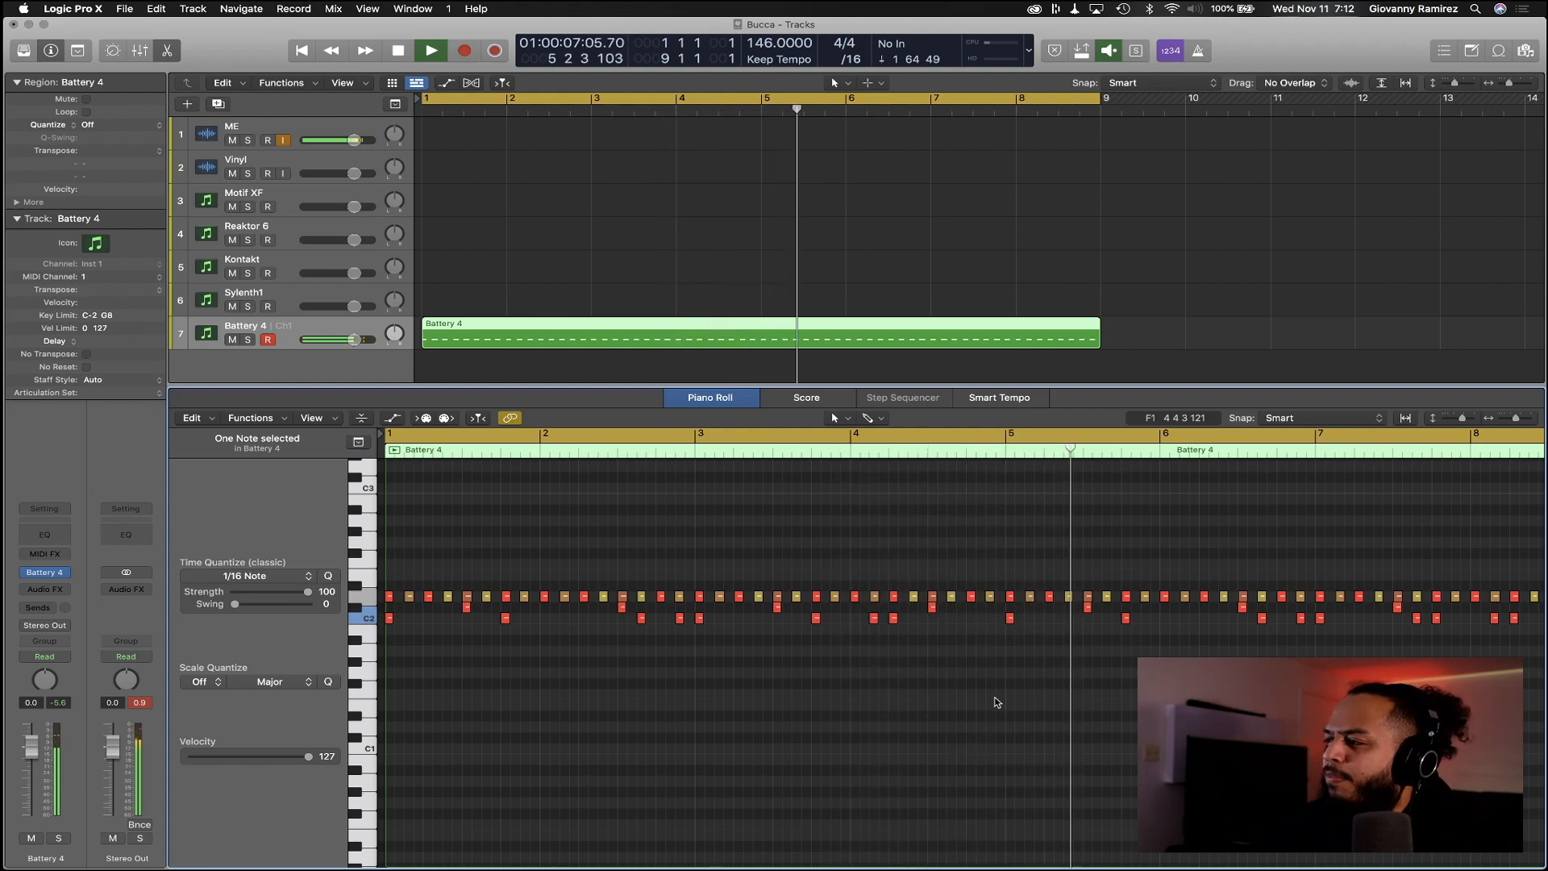
{"action": "key", "text": "space"}
Replay the first two bars of the drum pattern from the start and stop playback
{"action": "scroll", "coordinate": [997, 702], "scroll_direction": "up", "scroll_amount": 1}
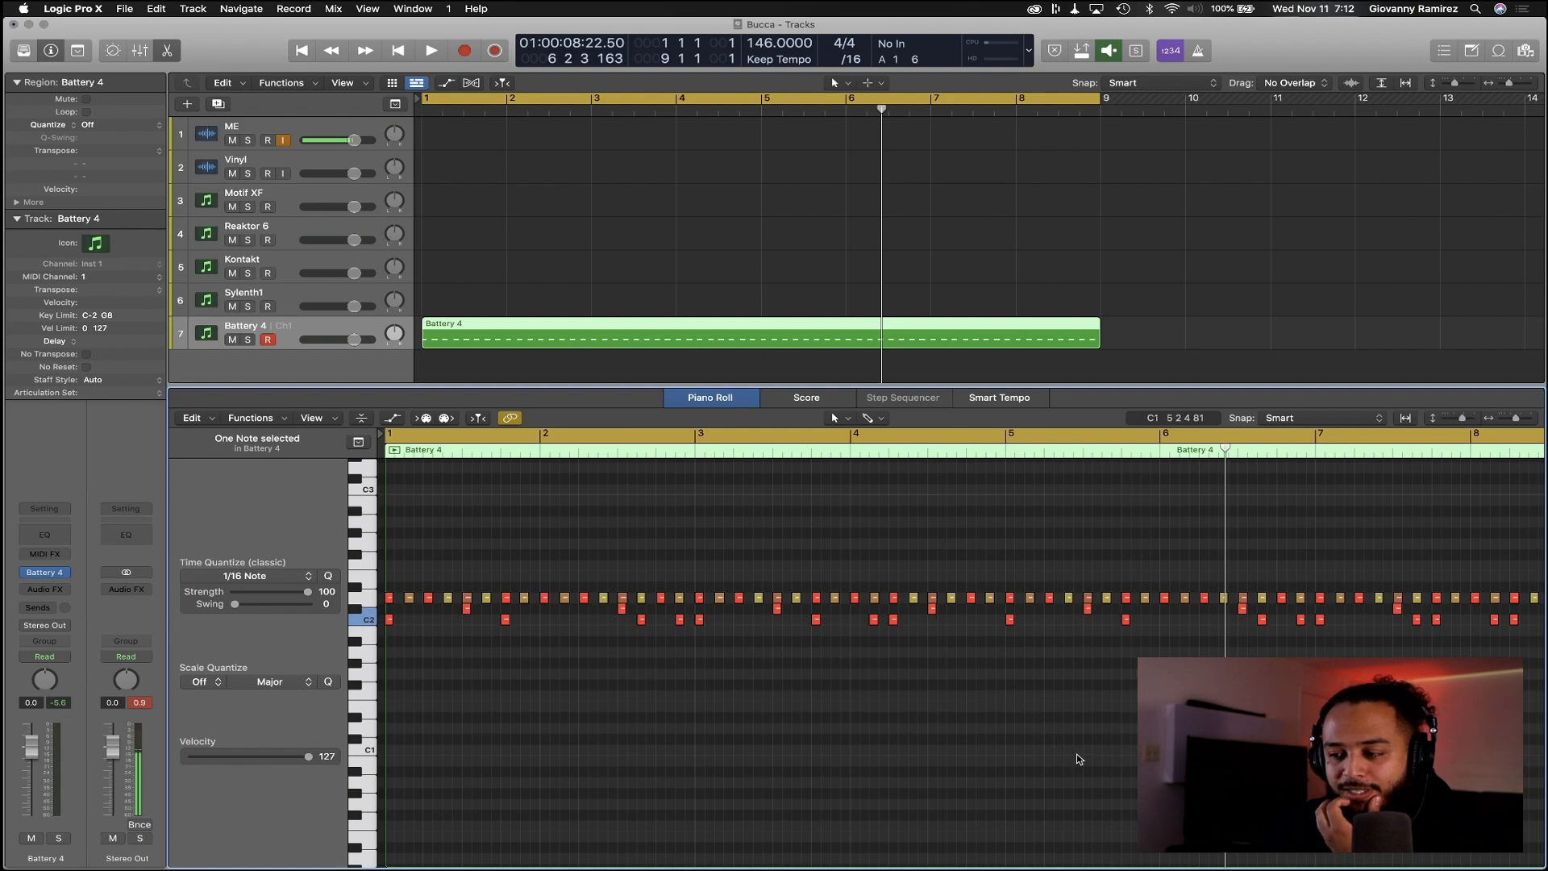
{"action": "scroll", "coordinate": [973, 690], "scroll_direction": "up", "scroll_amount": 1}
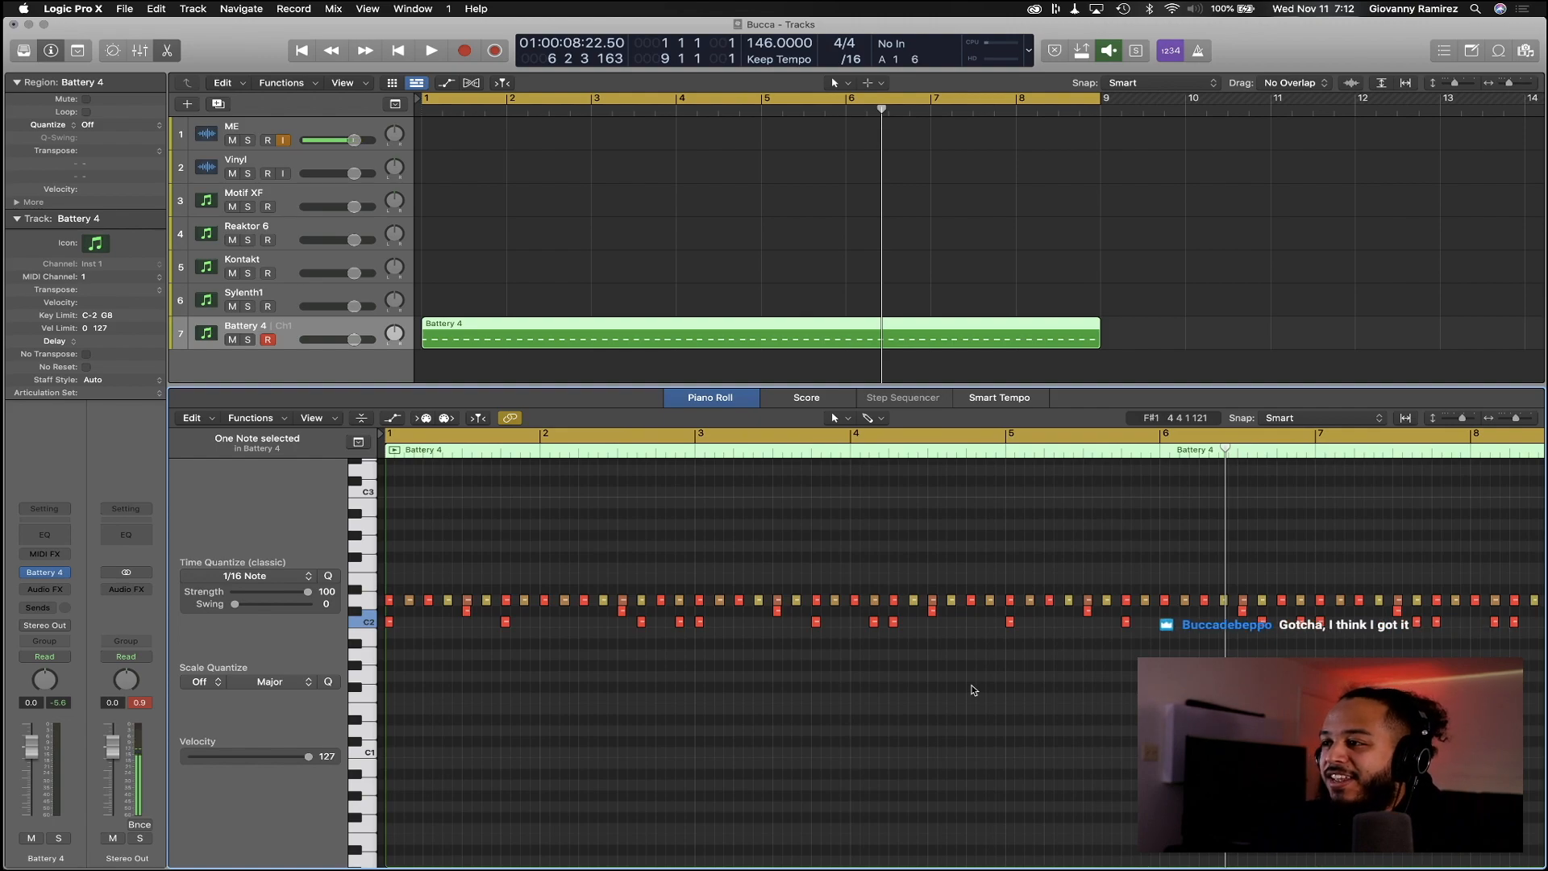
{"action": "key", "text": "Return"}
{"action": "key", "text": "space"}
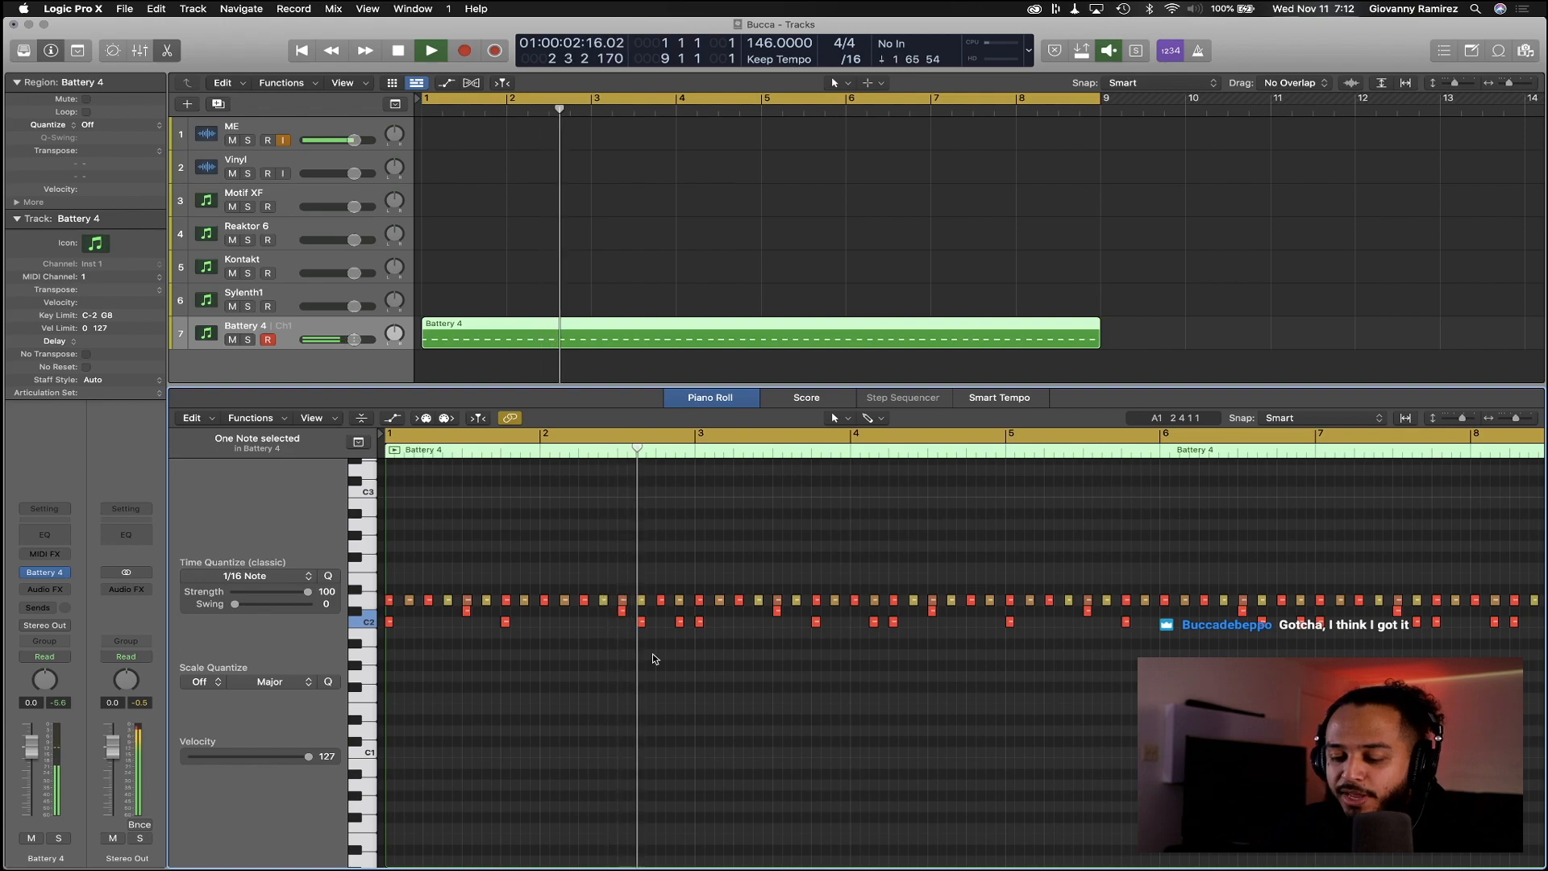
{"action": "key", "text": "space"}
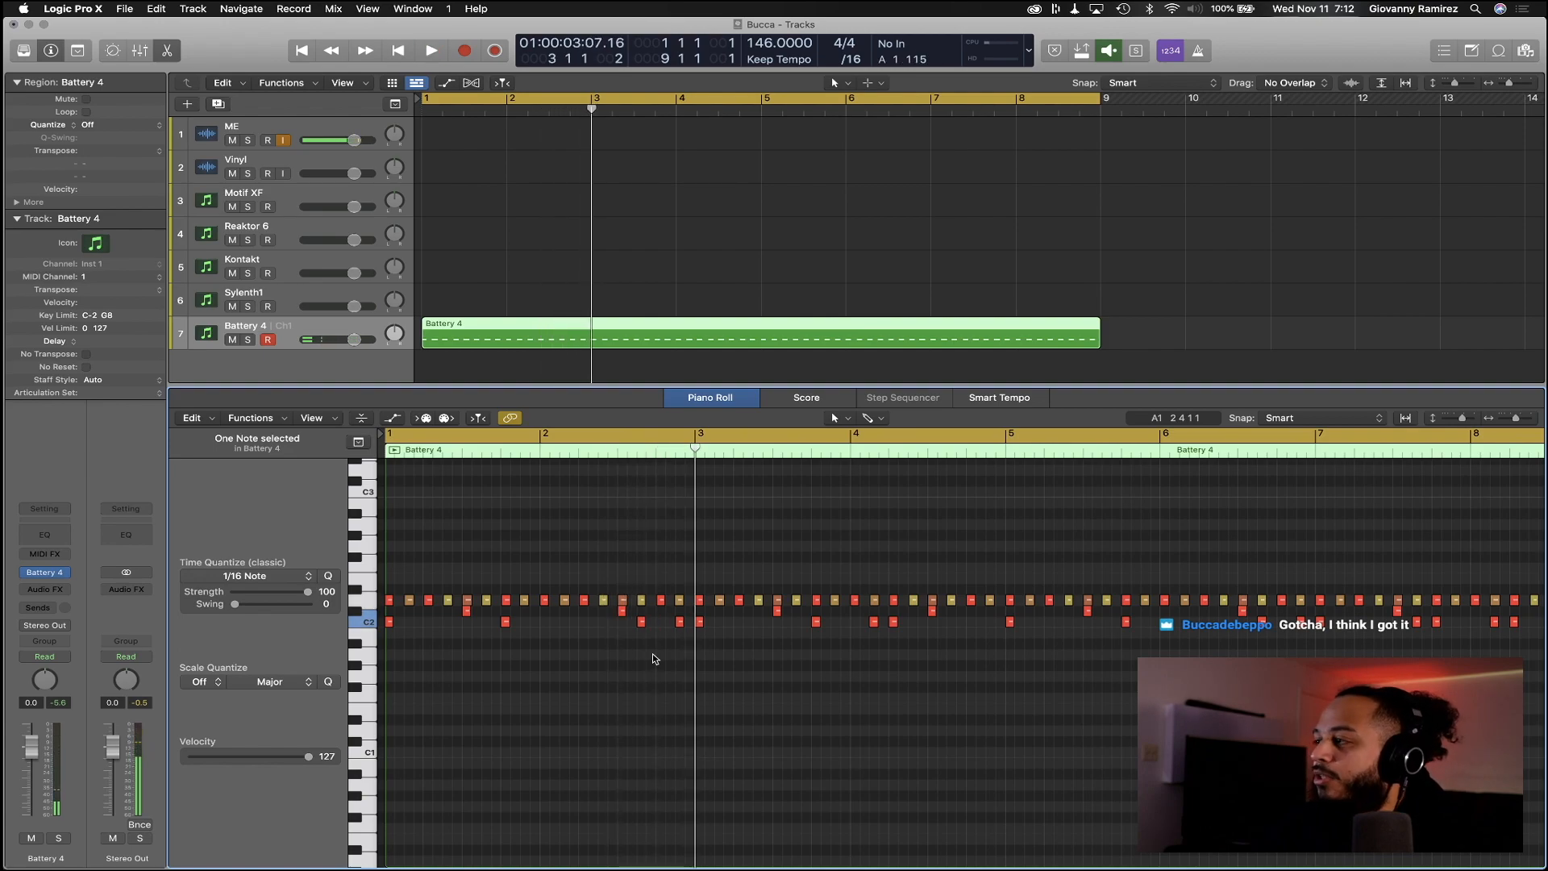
Play the eight-bar drum pattern from the start and review the hi-hat, clap and kick notes across all bars
{"action": "key", "text": "Return"}
{"action": "key", "text": "space"}
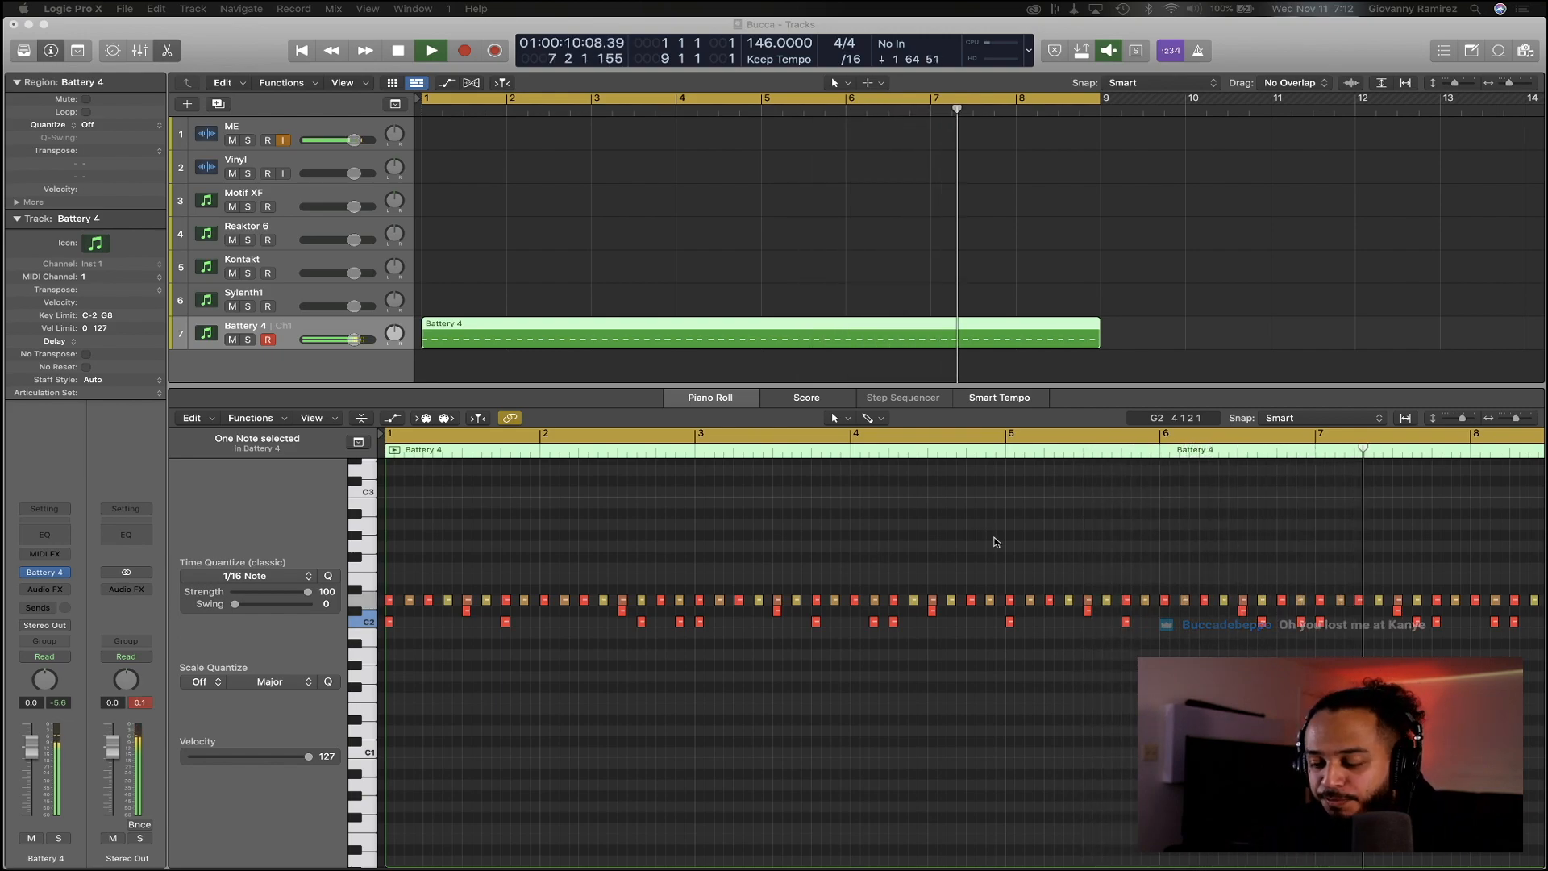
{"action": "scroll", "coordinate": [909, 537], "scroll_direction": "down", "scroll_amount": 1}
{"action": "scroll", "coordinate": [909, 537], "scroll_direction": "right", "scroll_amount": 3}
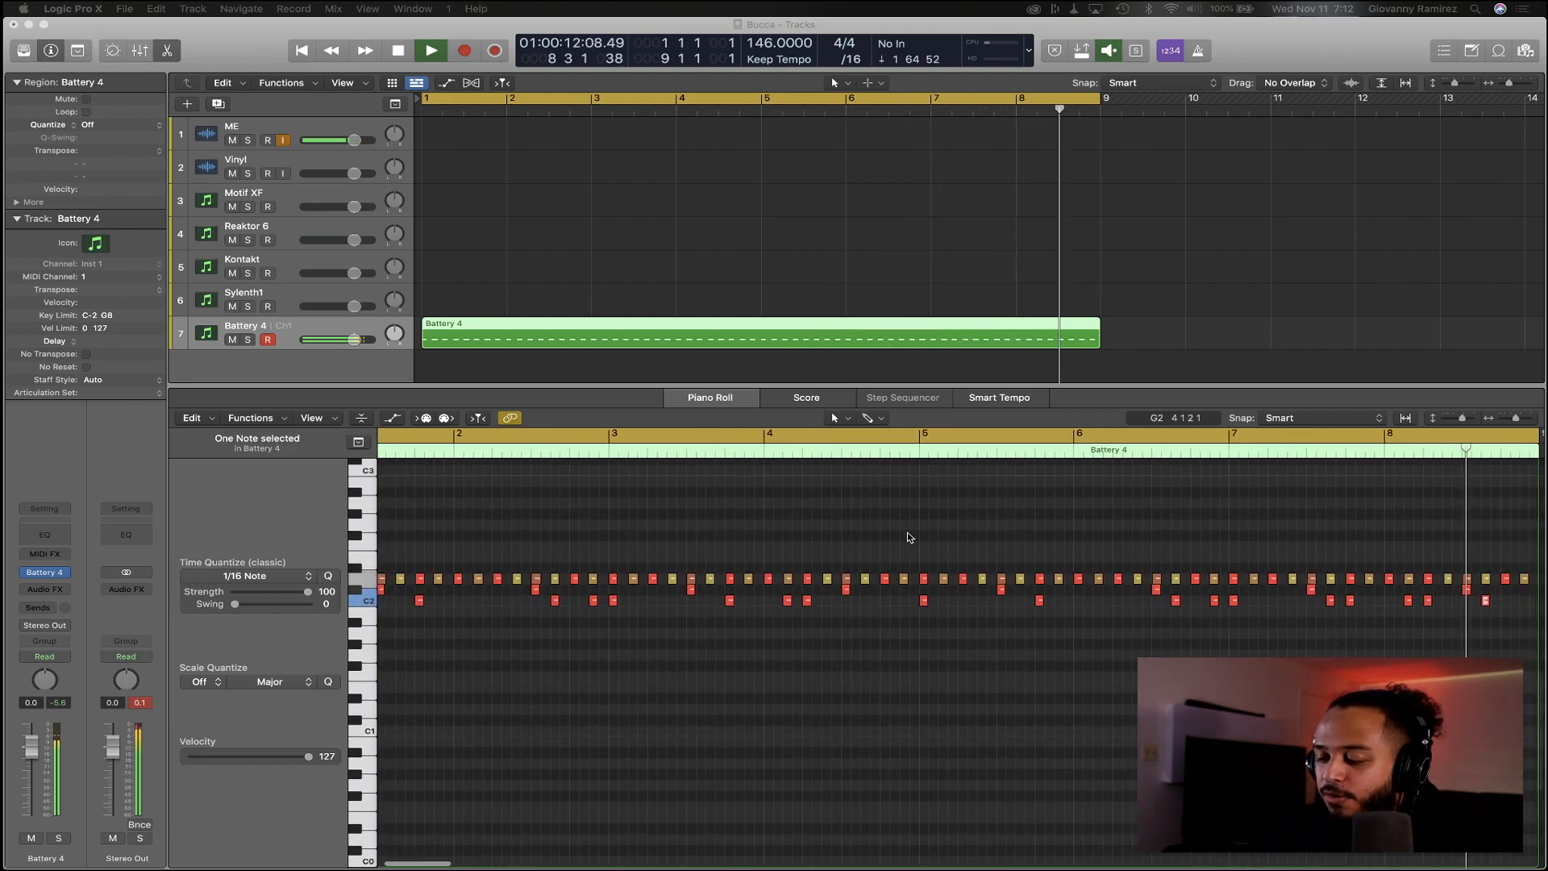
{"action": "scroll", "coordinate": [909, 537], "scroll_direction": "left", "scroll_amount": 3}
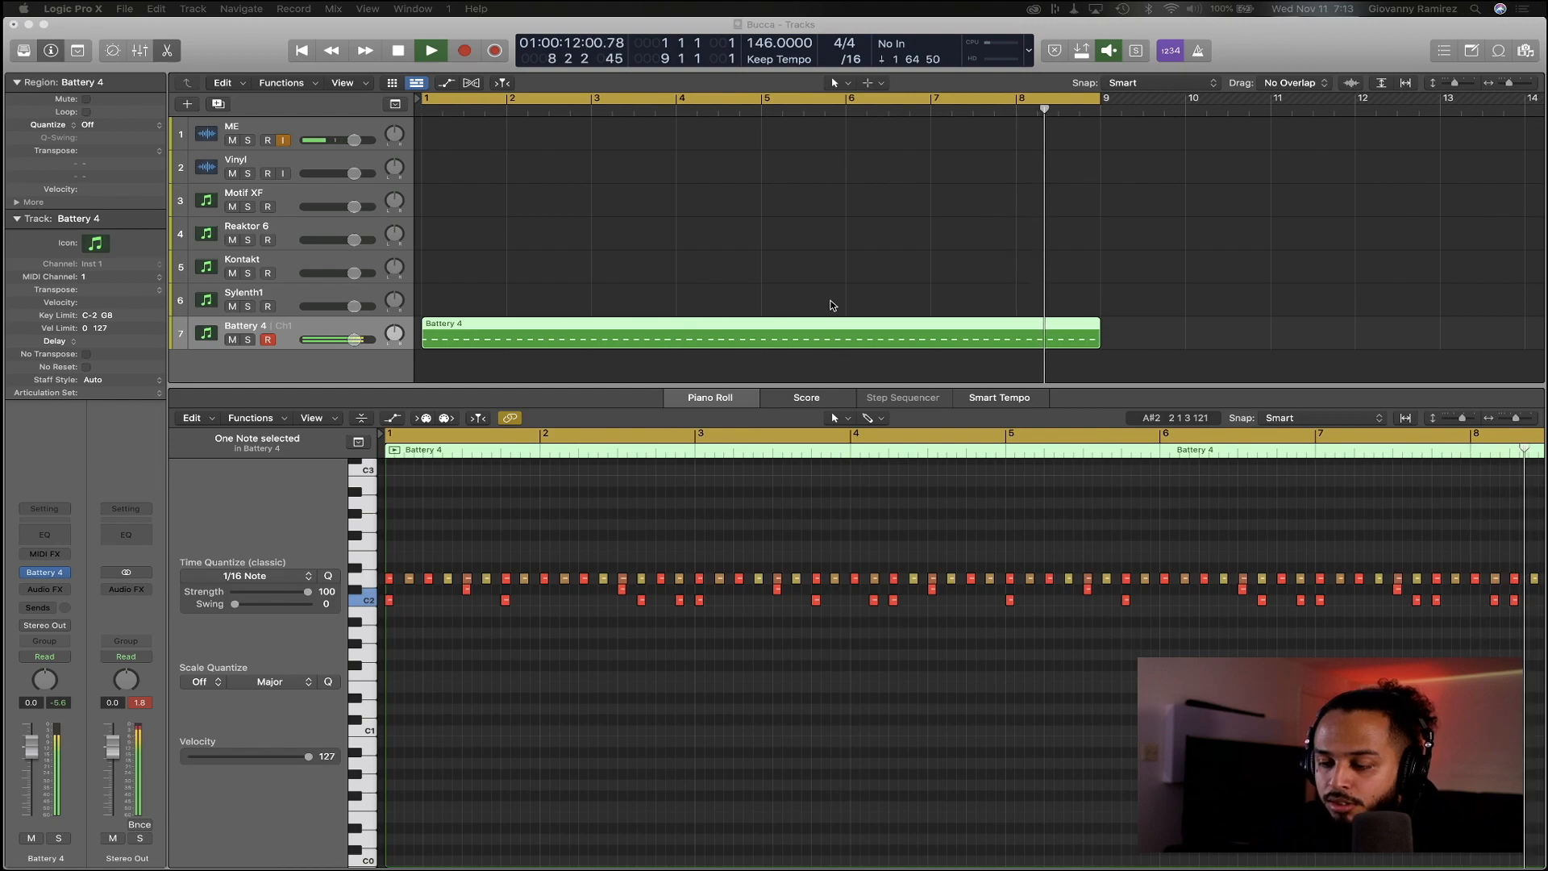
Stop playback and load Cxdy - Jing (Snare).wav from the kit's Snares folder into Battery's empty cell D4
{"action": "left_click", "coordinate": [832, 305]}
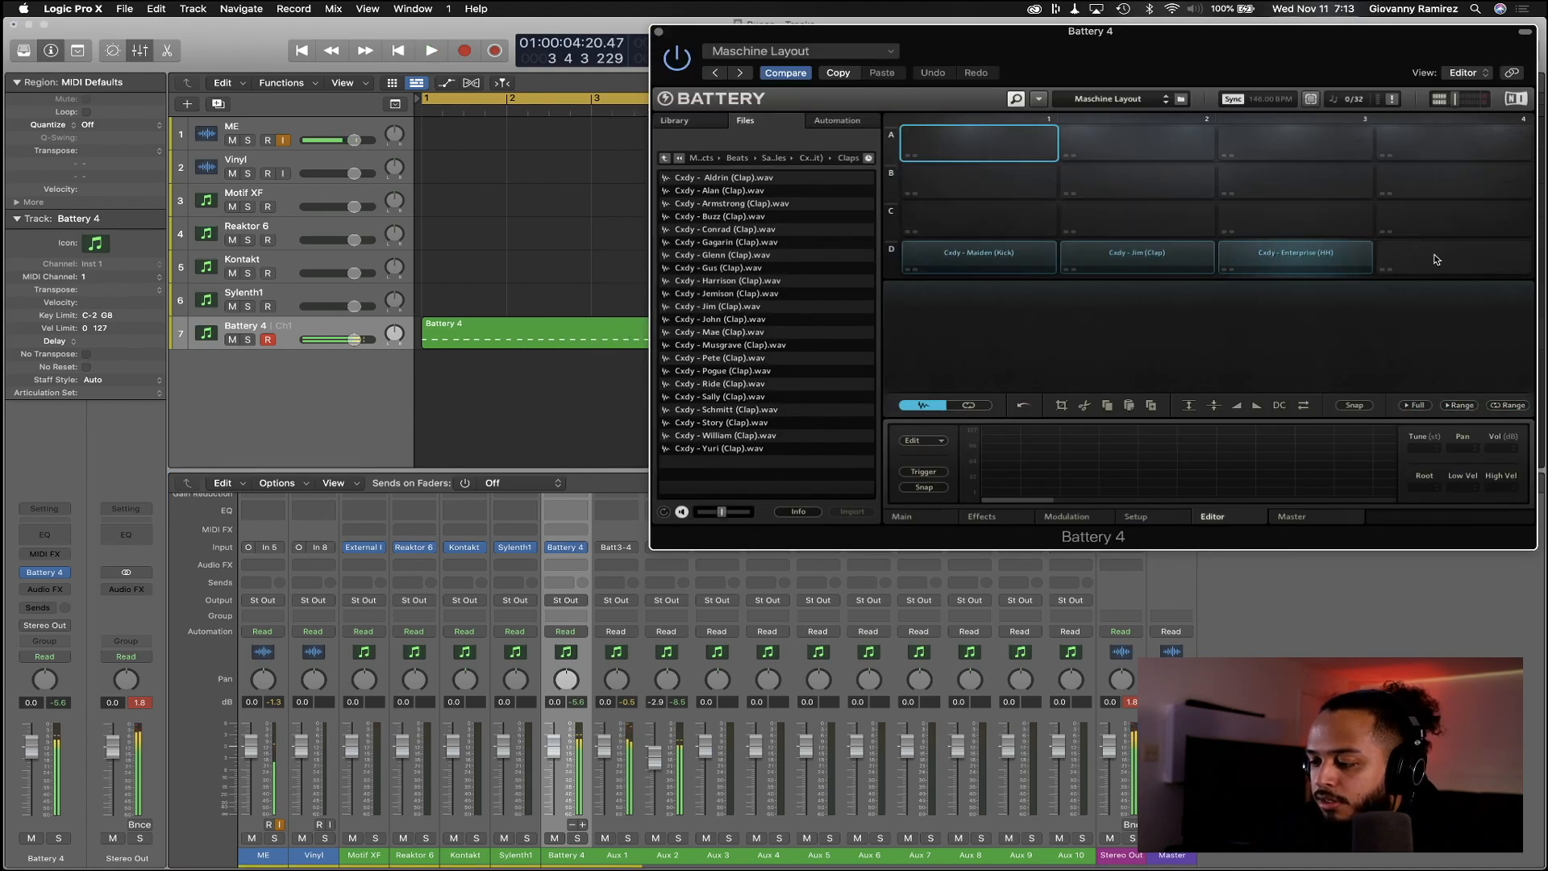
{"action": "key", "text": "space"}
{"action": "left_click", "coordinate": [1438, 259]}
{"action": "left_click", "coordinate": [664, 159]}
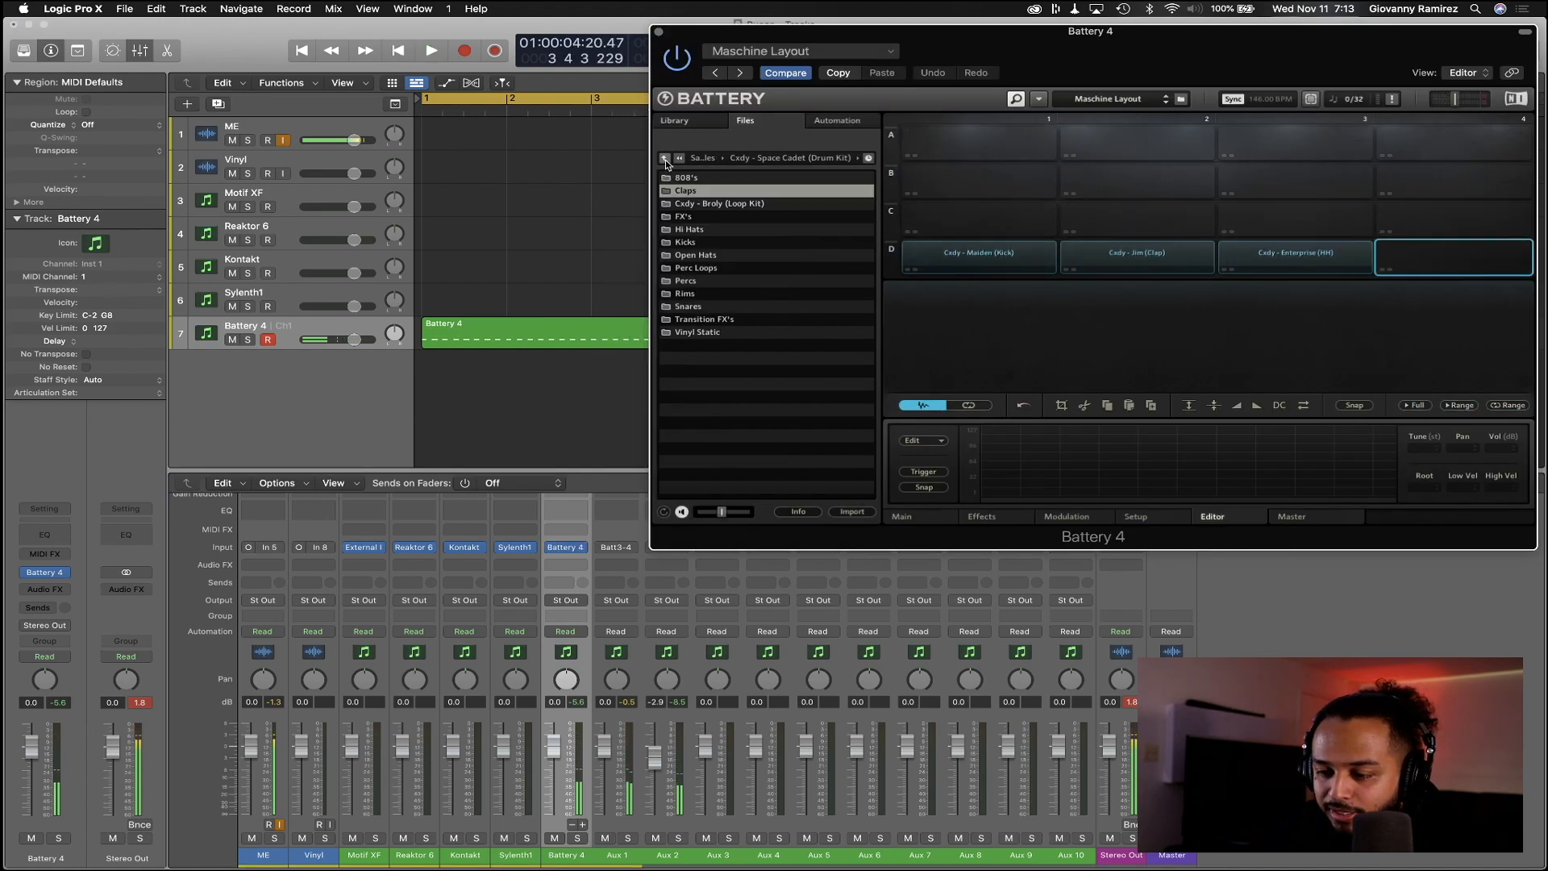
{"action": "double_click", "coordinate": [710, 306]}
{"action": "left_click", "coordinate": [726, 320]}
{"action": "left_click", "coordinate": [730, 333]}
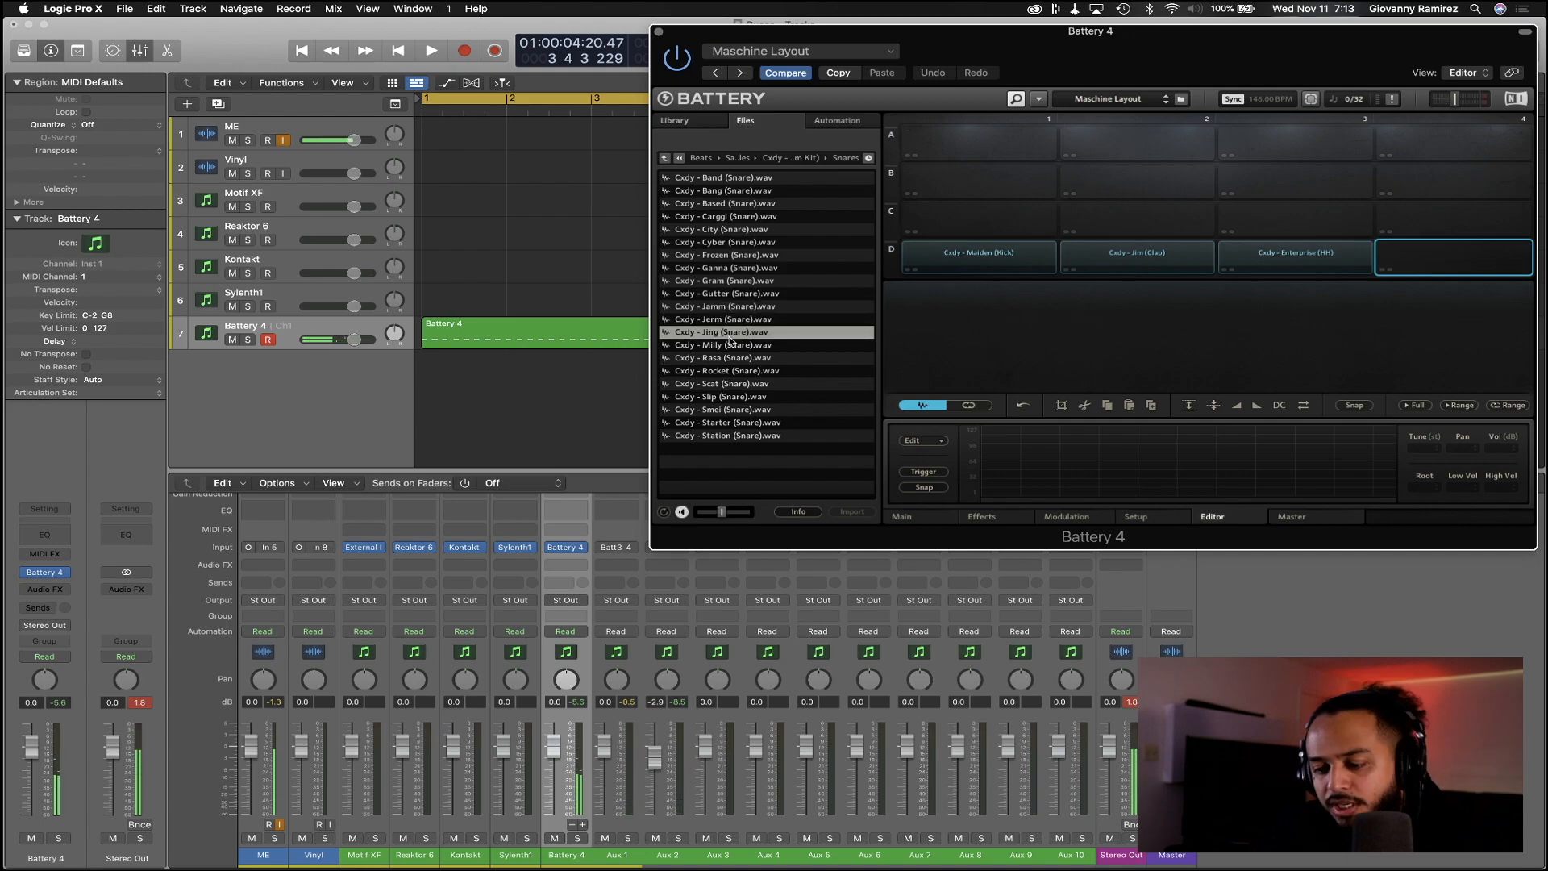
{"action": "double_click", "coordinate": [747, 333]}
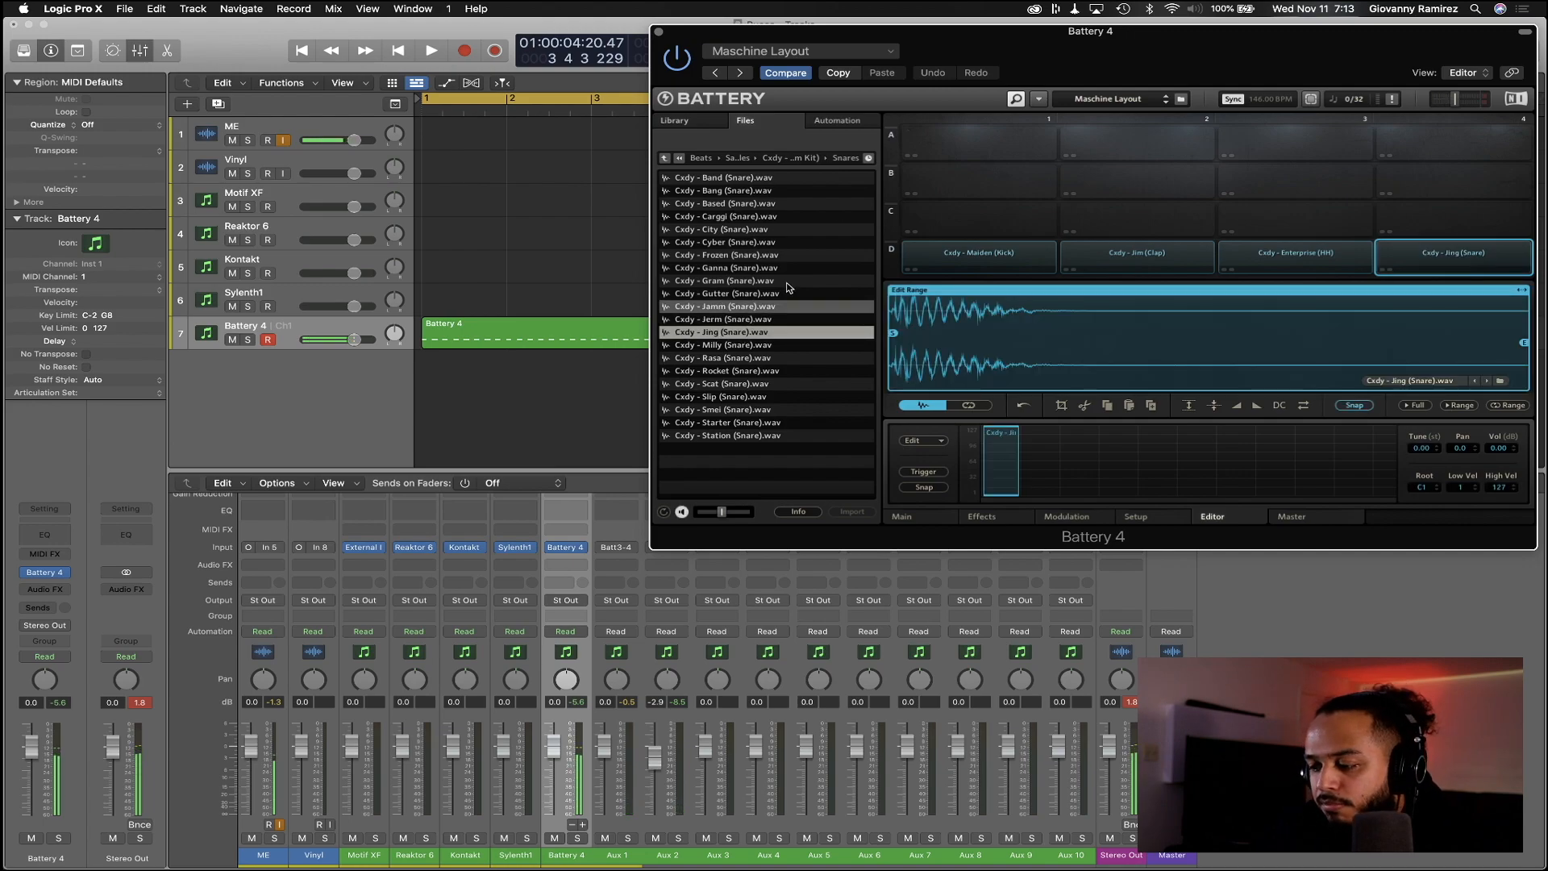
{"action": "left_click", "coordinate": [659, 34]}
Open the Battery 4 region for note editing around bars 1 and 2 and play it from the start
{"action": "double_click", "coordinate": [516, 333]}
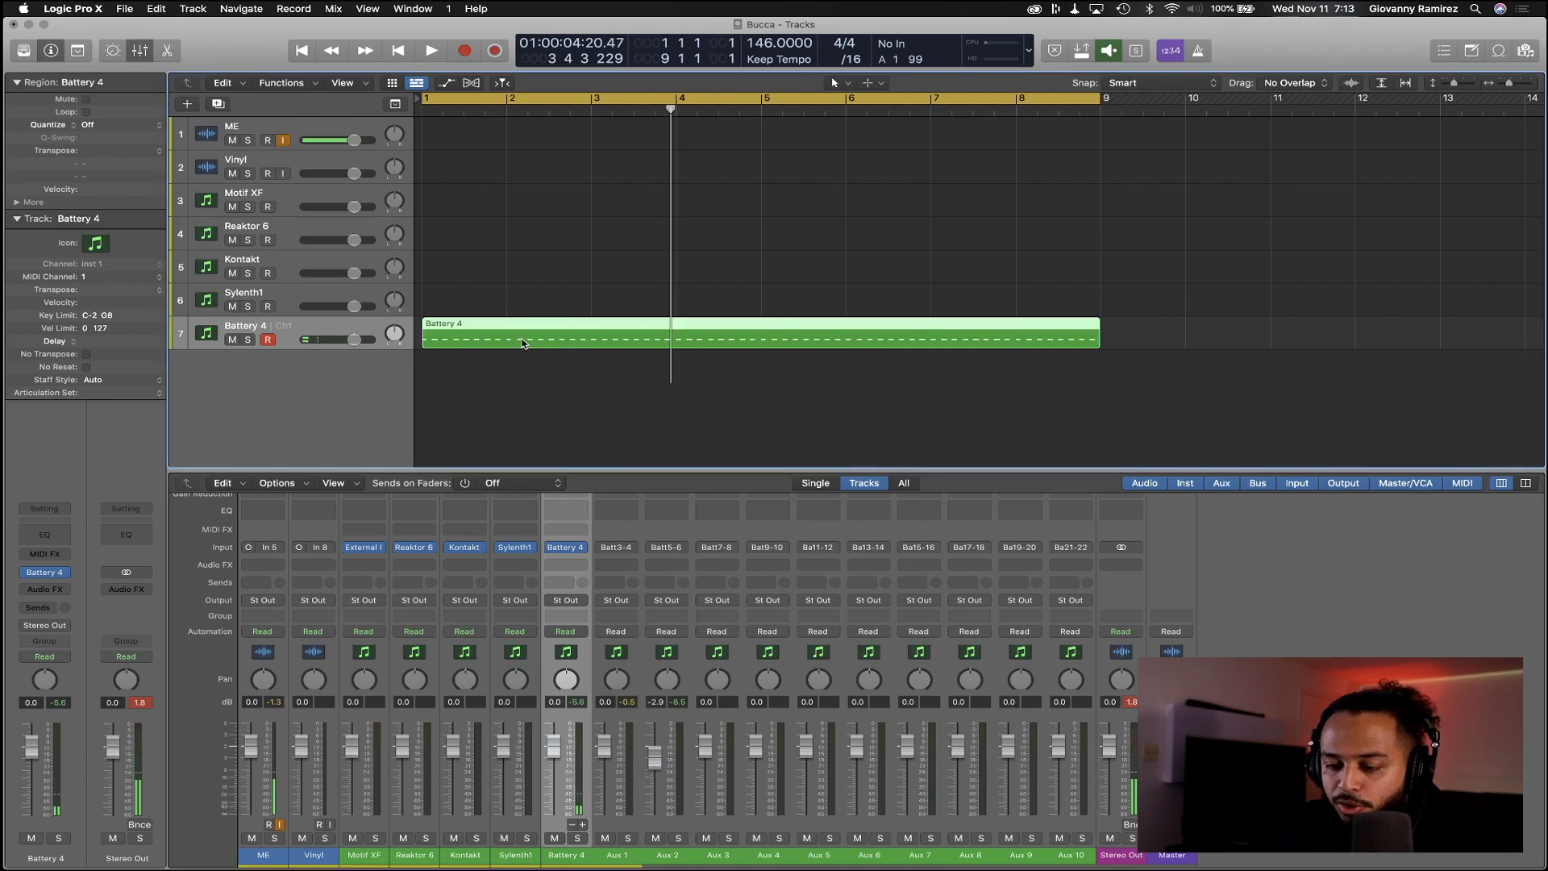
{"action": "scroll", "coordinate": [689, 646], "scroll_direction": "down", "scroll_amount": 5}
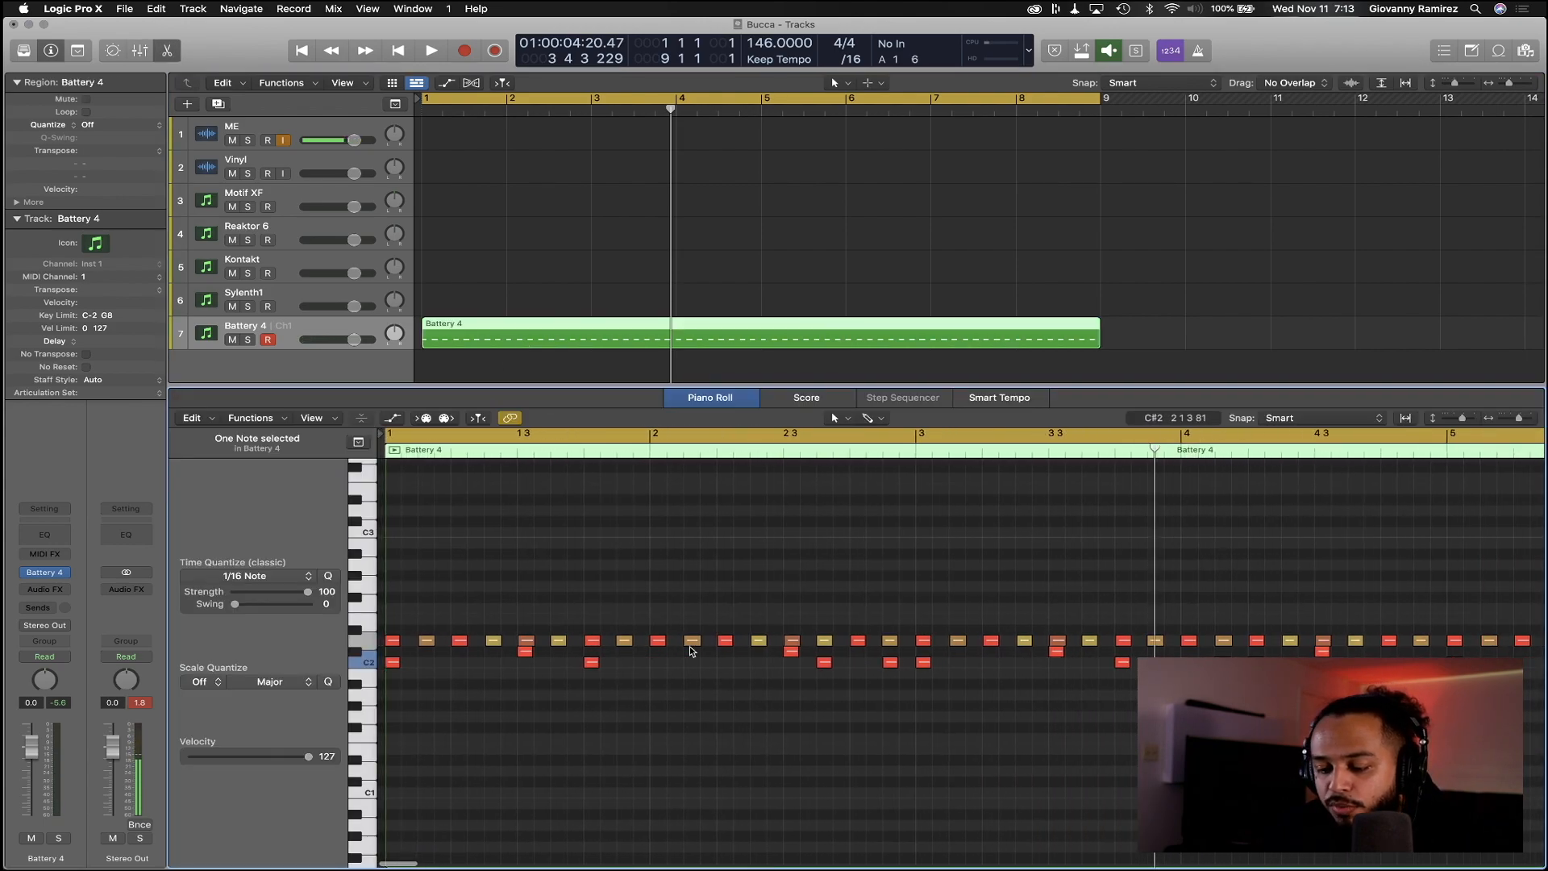
{"action": "scroll", "coordinate": [689, 647], "scroll_direction": "down", "scroll_amount": 1}
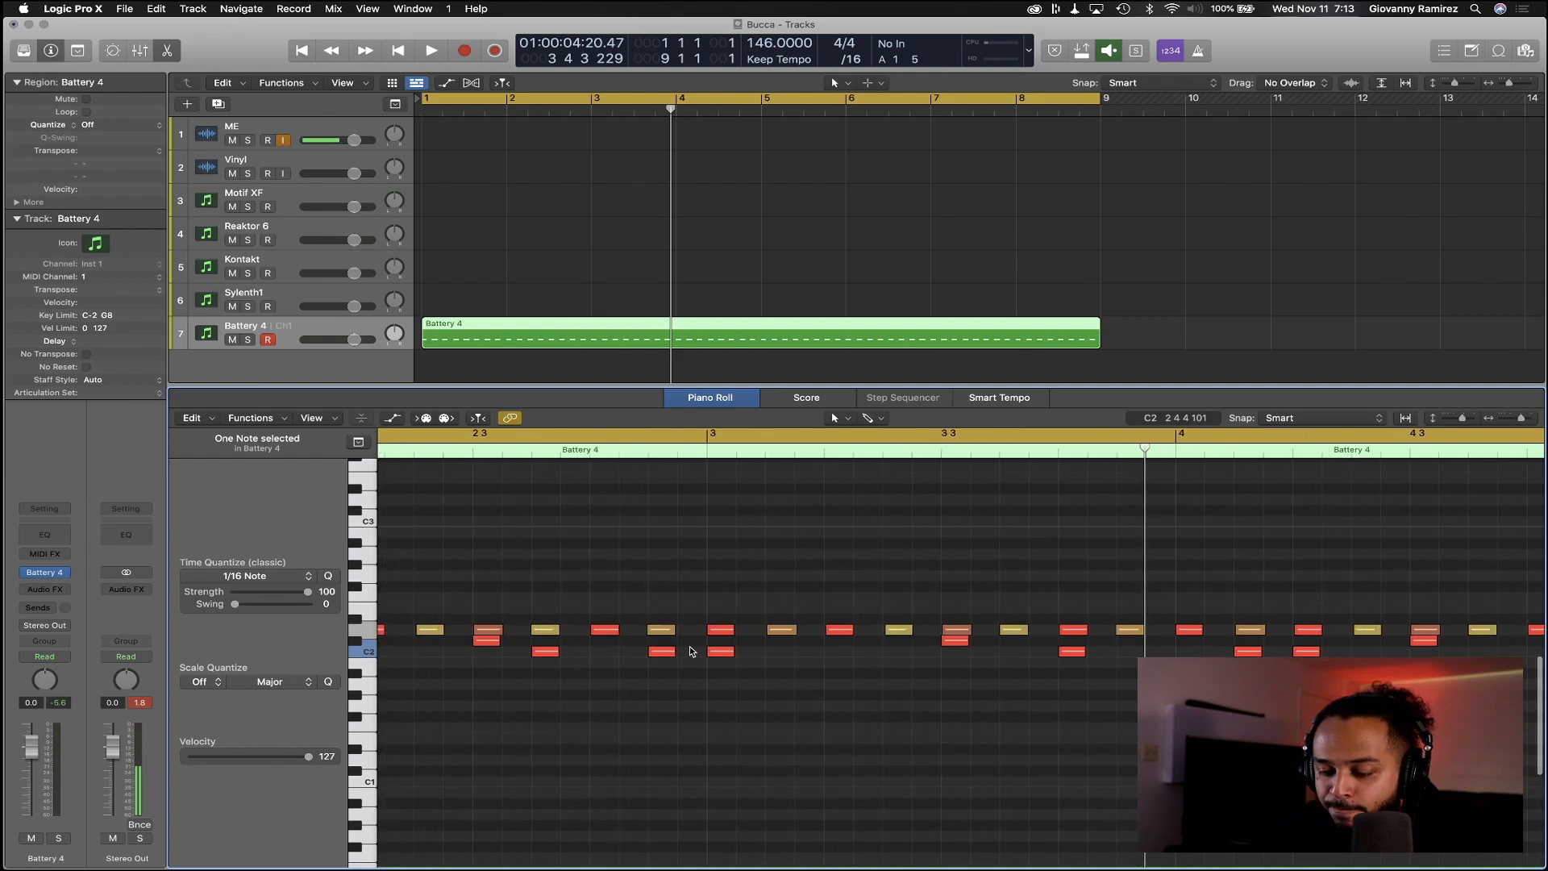
{"action": "scroll", "coordinate": [690, 646], "scroll_direction": "up", "scroll_amount": 3}
{"action": "key", "text": "Return"}
{"action": "key", "text": "space"}
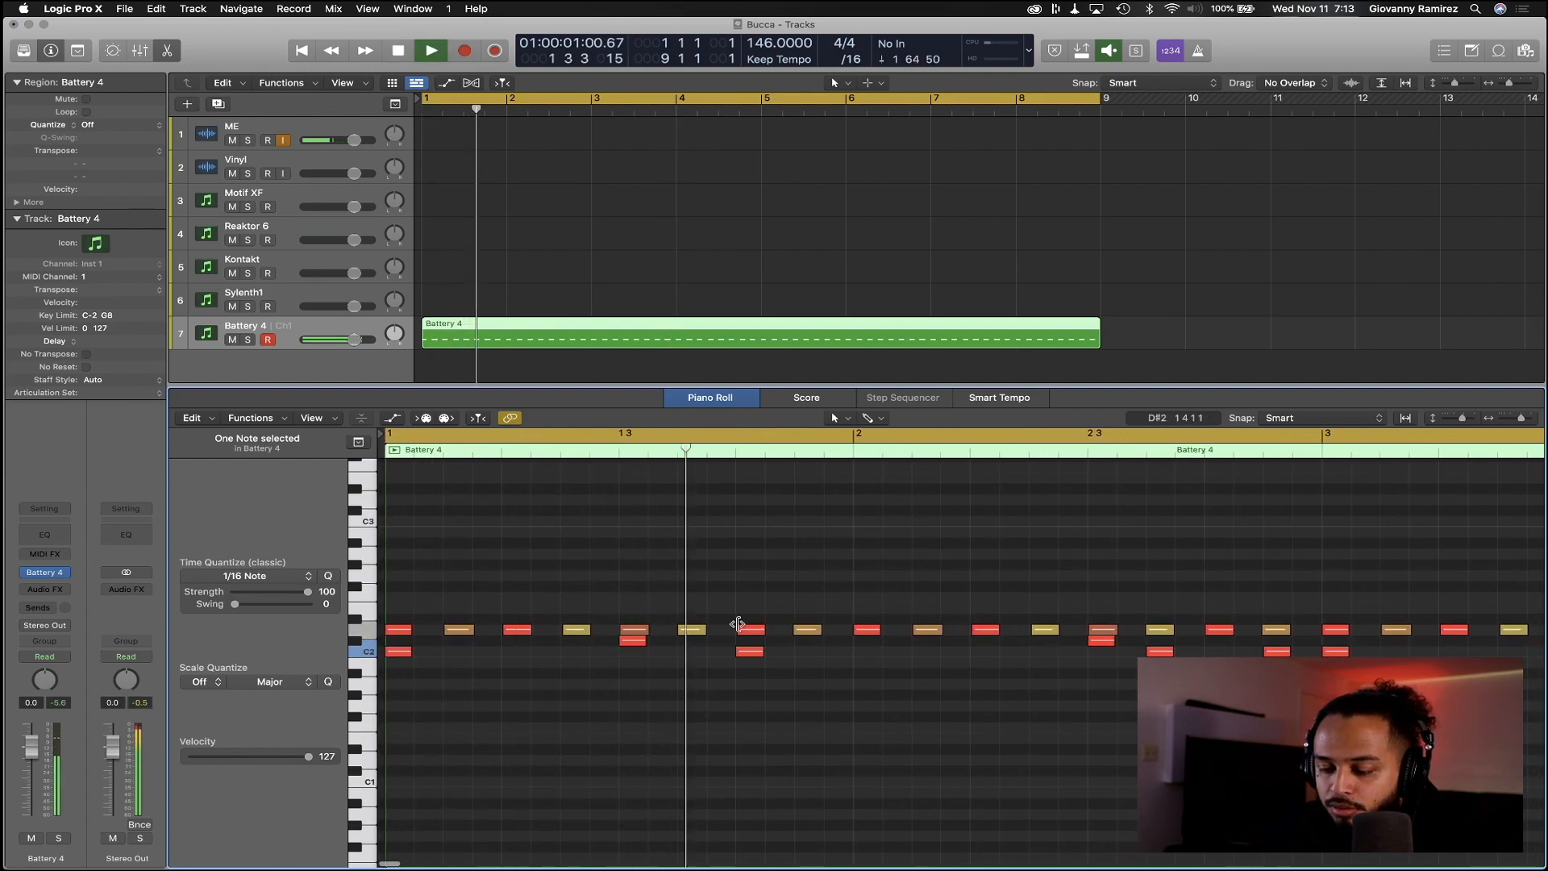
Add a D#2 snare note halfway through beat 1 of bar 2 while auditioning the pattern from the start
{"action": "key", "text": "space"}
{"action": "left_click", "coordinate": [902, 621], "text": "super"}
{"action": "key", "text": "Return"}
{"action": "key", "text": "space"}
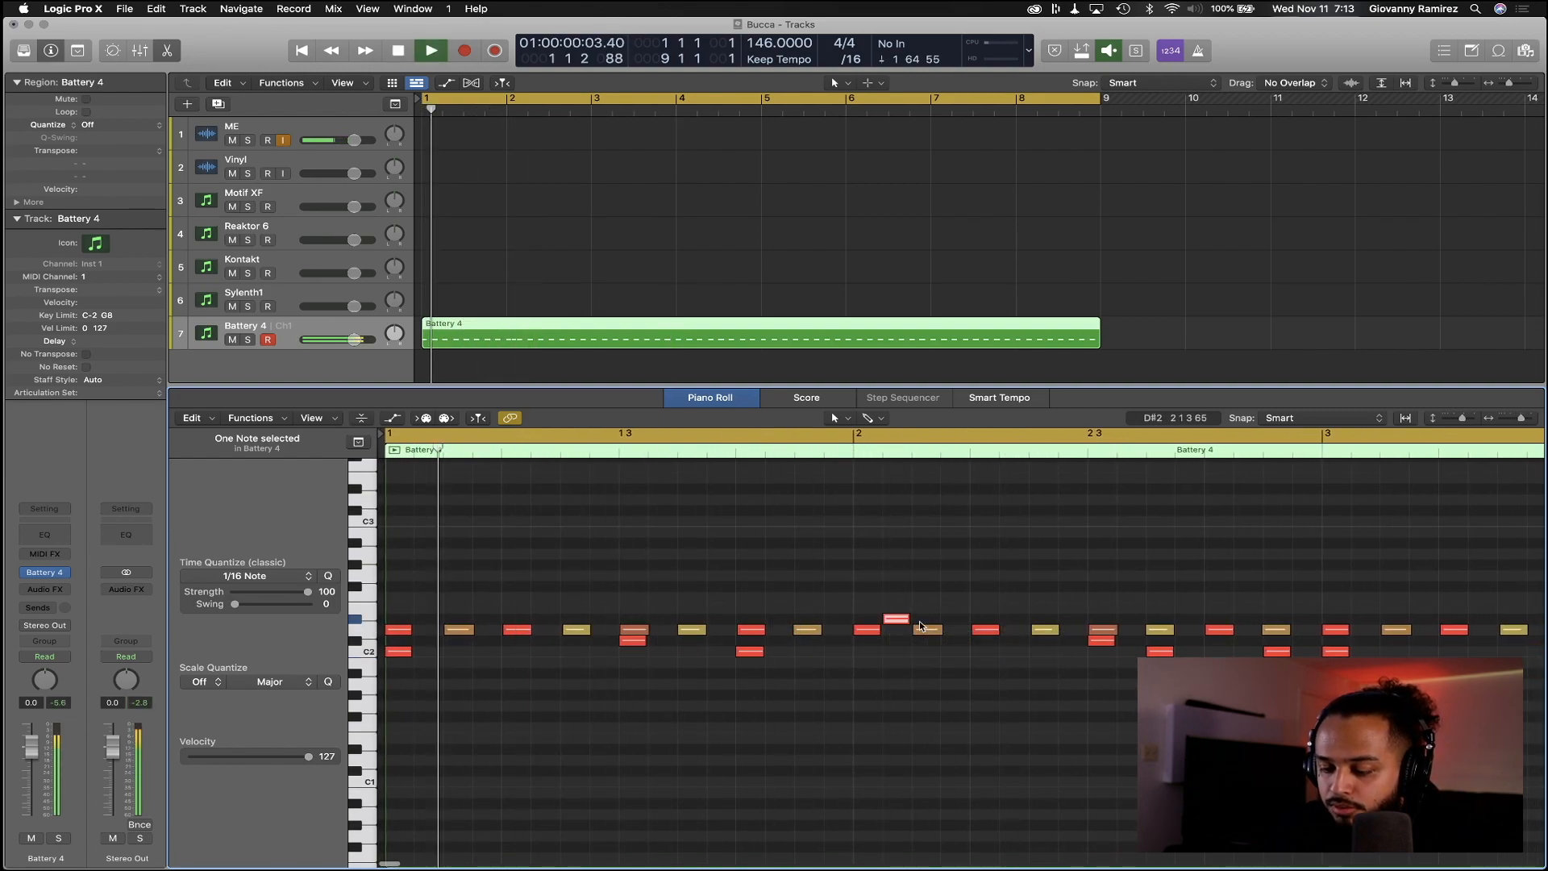
{"action": "left_click_drag", "start_coordinate": [903, 621], "coordinate": [933, 621]}
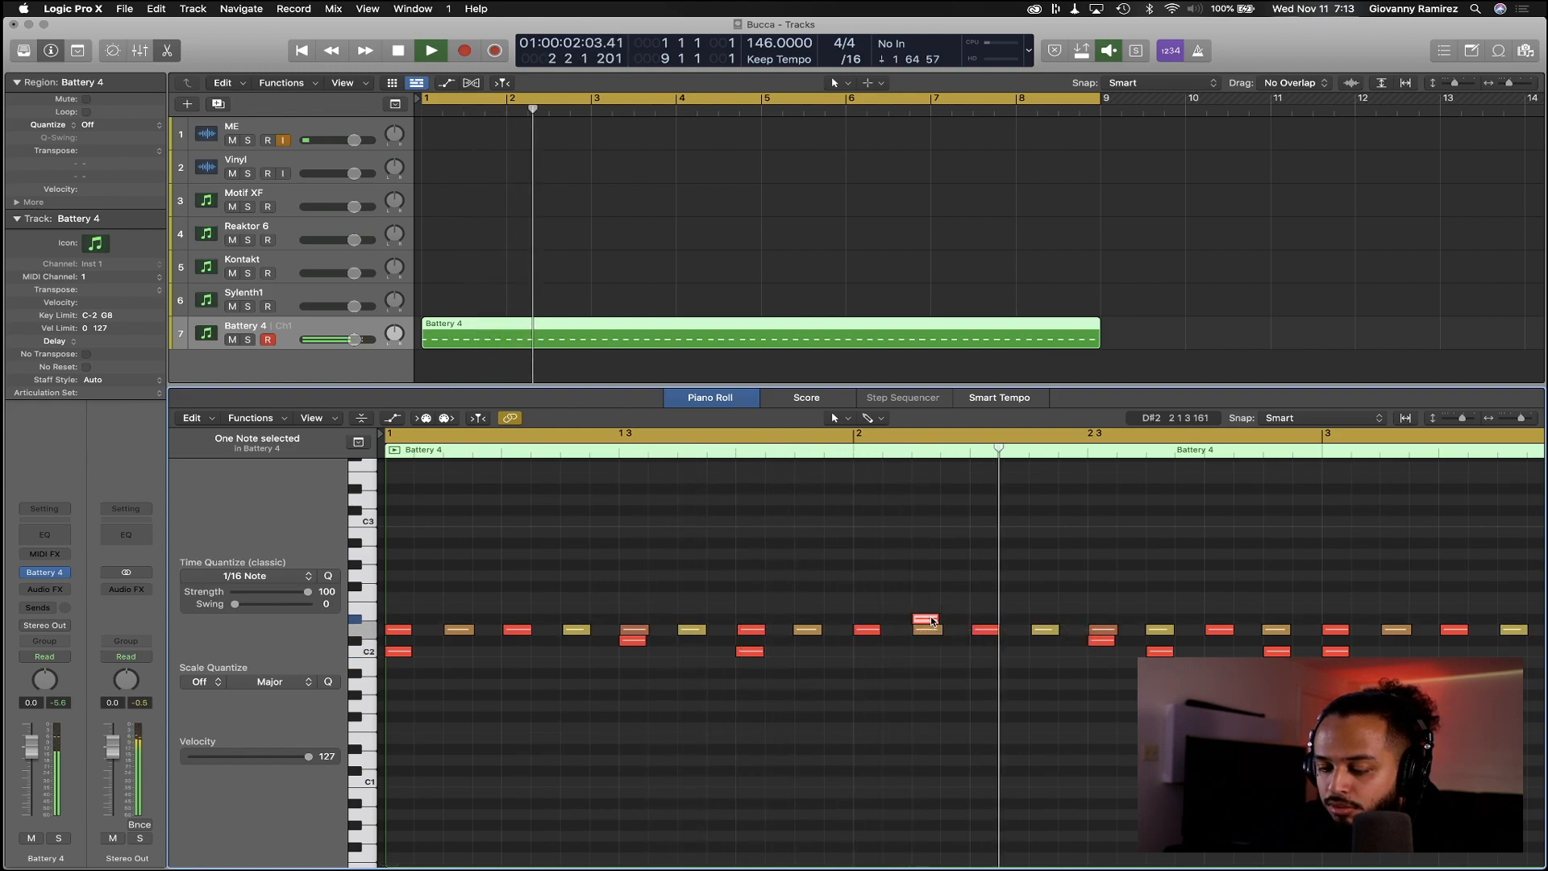
Add a D#2 snare note on beat 3 of bar 2 and replay the pattern from the start
{"action": "key", "text": "space"}
{"action": "left_click", "coordinate": [1107, 620], "text": "super"}
{"action": "key", "text": "Return"}
{"action": "key", "text": "space"}
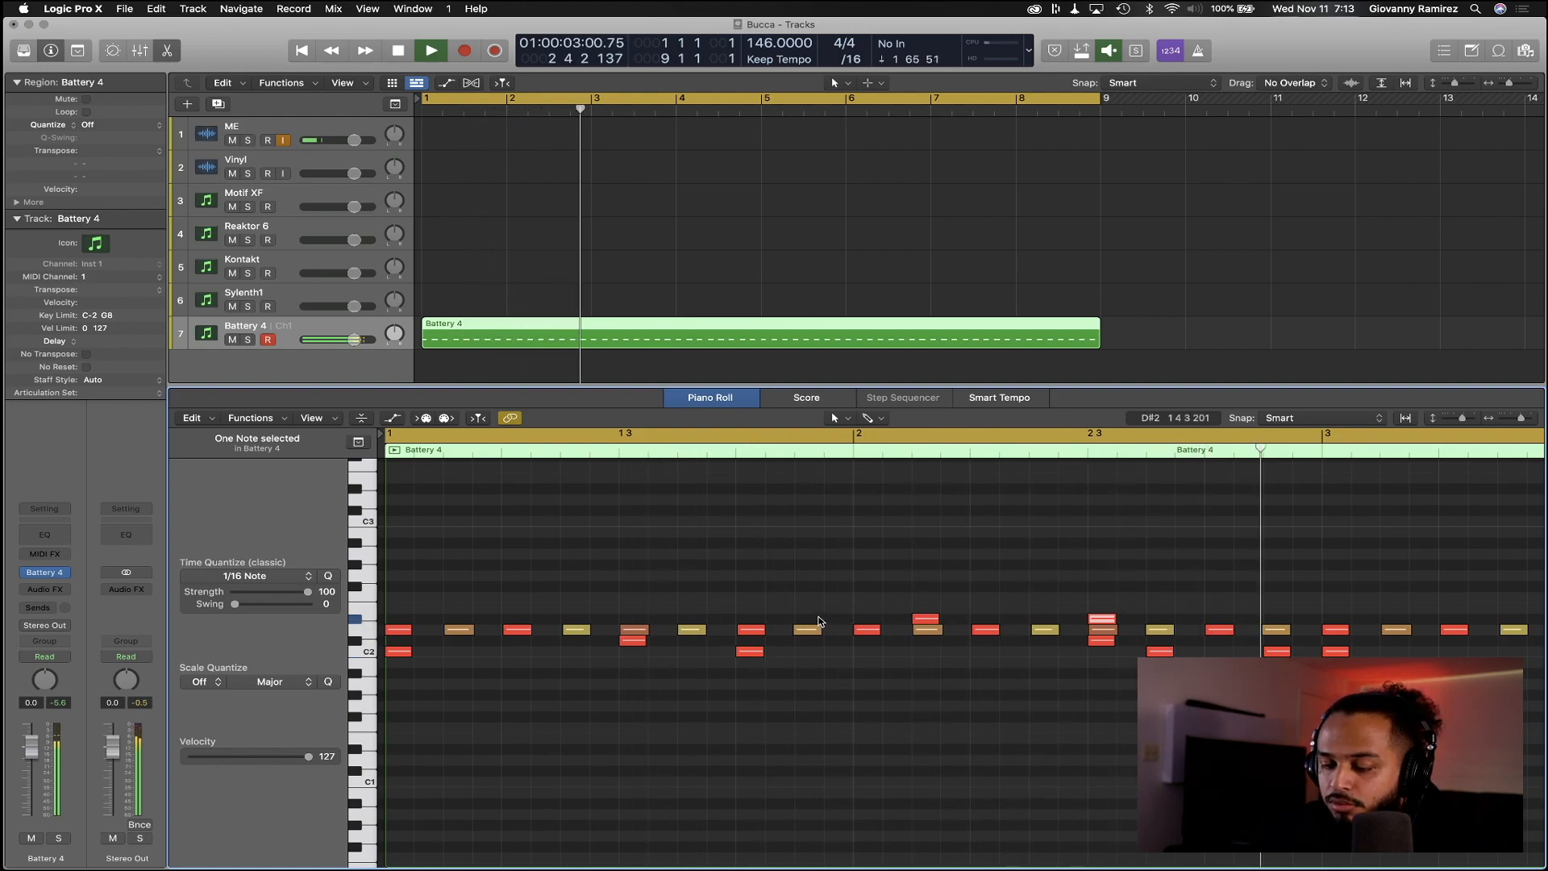
{"action": "key", "text": "Return"}
{"action": "key", "text": "space"}
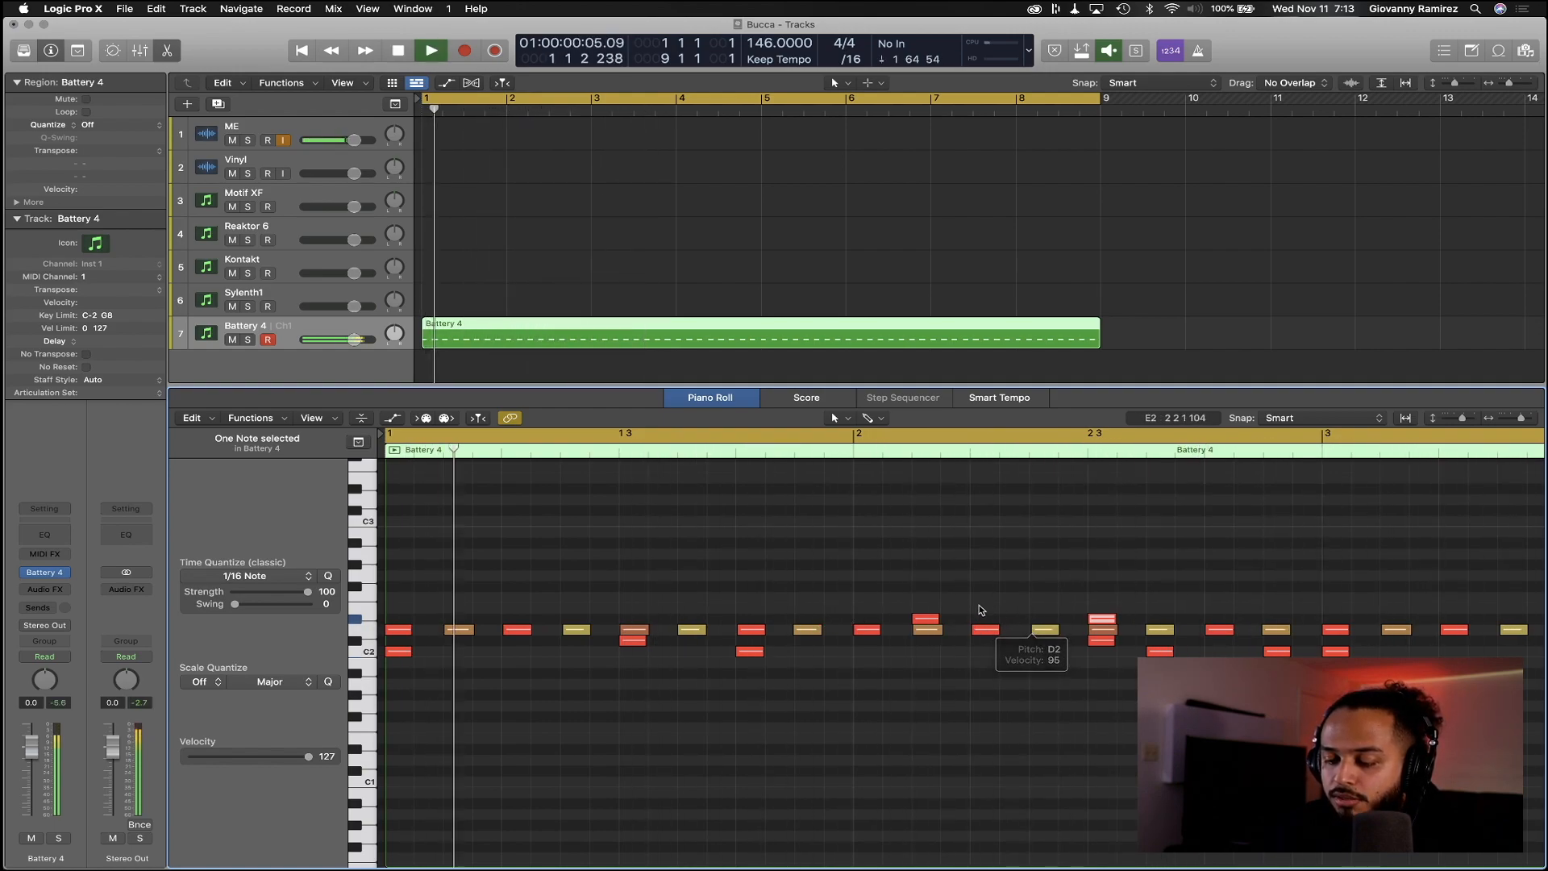
{"action": "key", "text": "super+Left"}
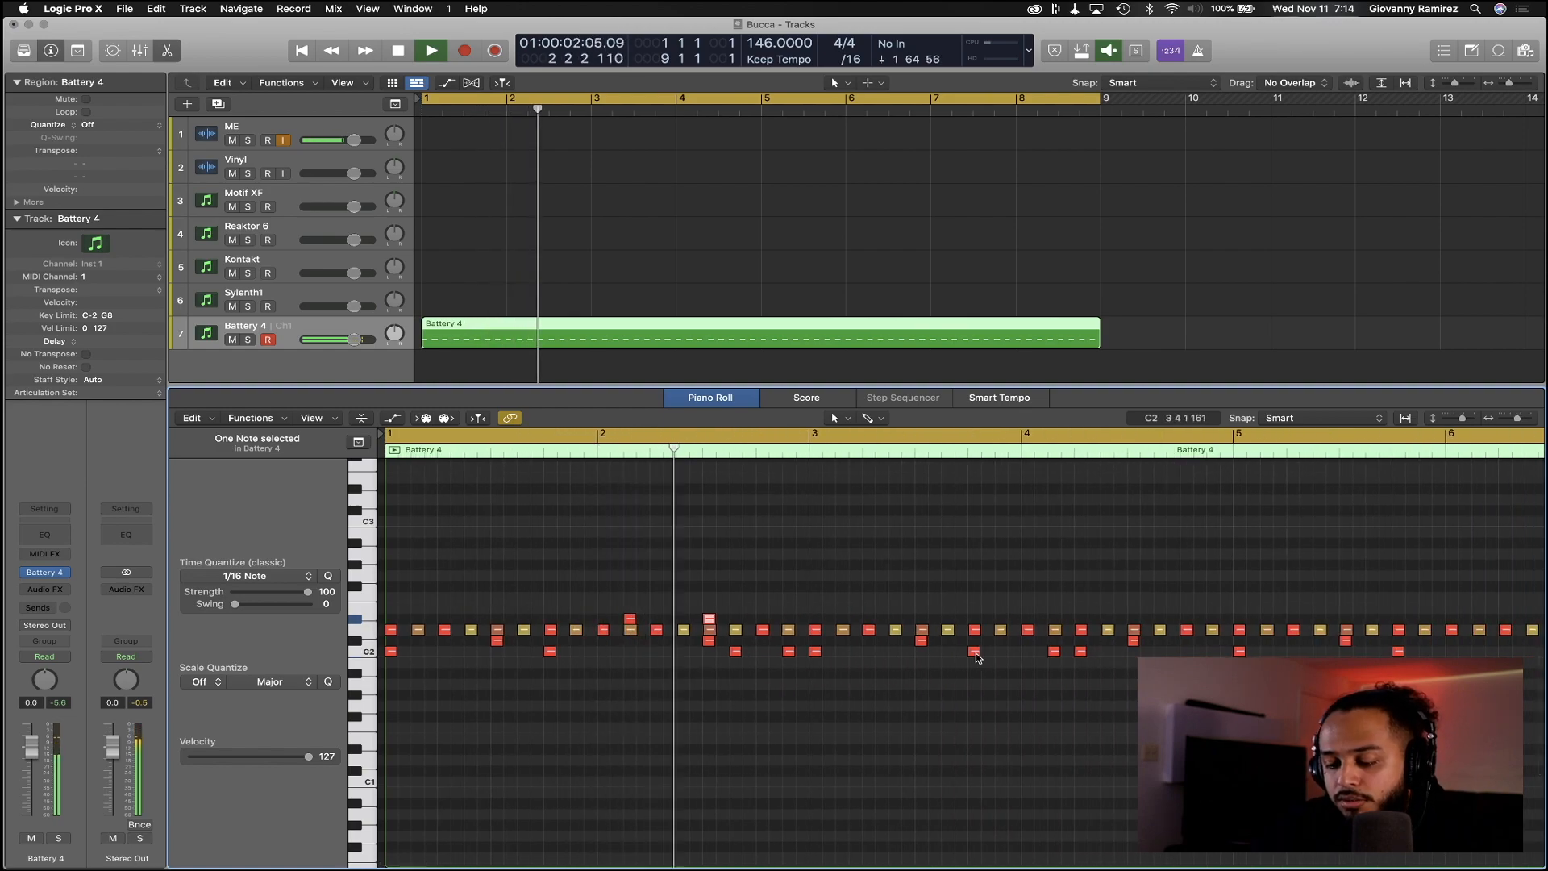
{"action": "key", "text": "space"}
{"action": "key", "text": "Return"}
{"action": "key", "text": "space"}
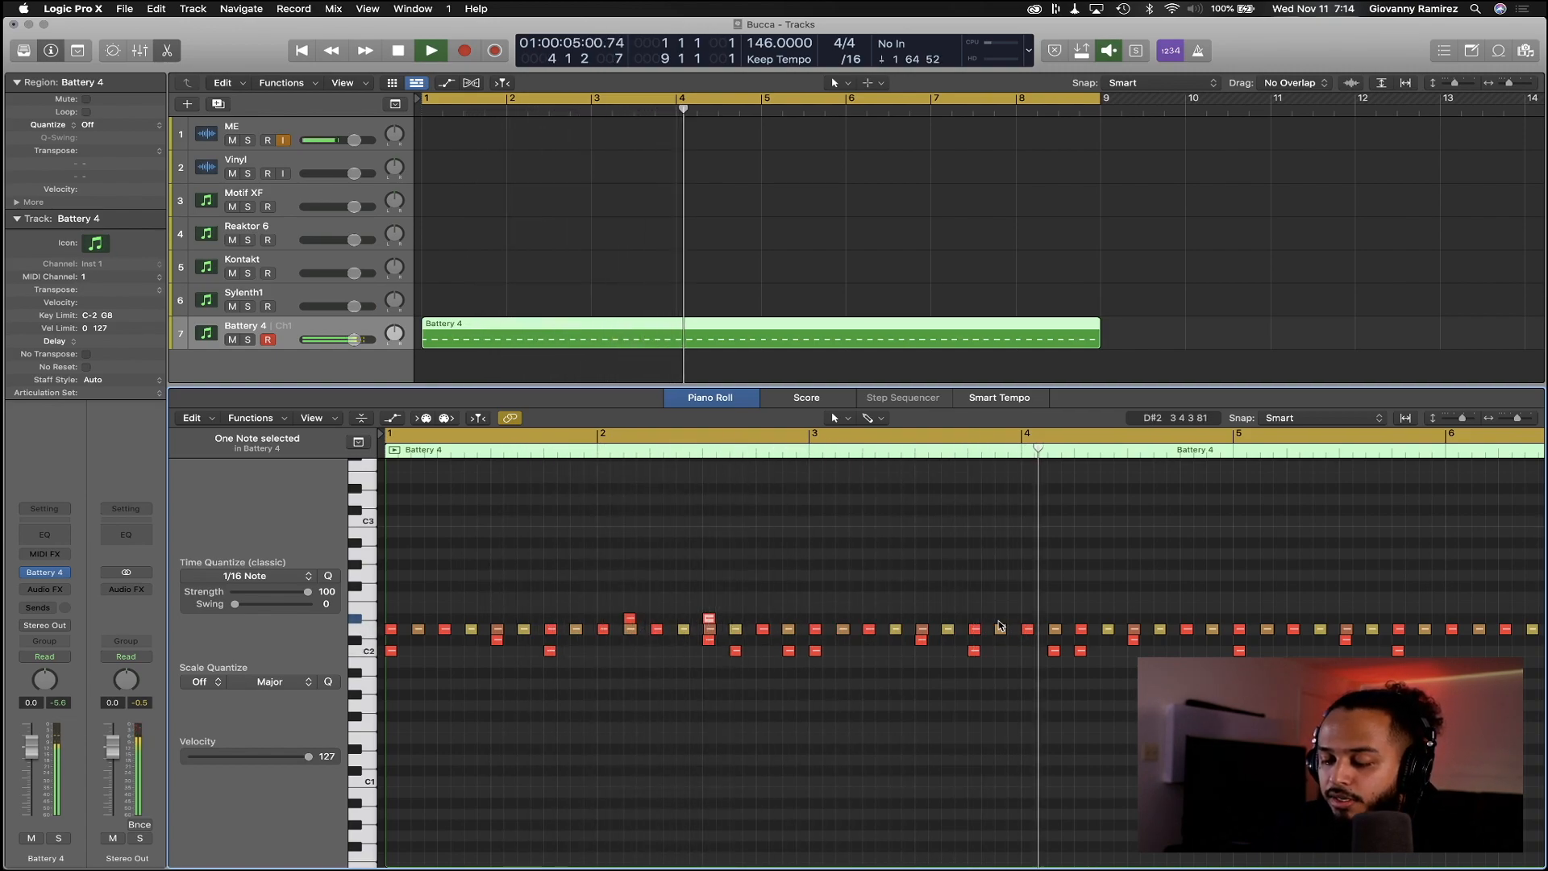
Add a D#2 snare note halfway through beat 4 of bar 3 and stop playback
{"action": "key", "text": "super+Right"}
{"action": "key", "text": "super+Right"}
{"action": "key", "text": "super+Right"}
{"action": "key", "text": "super+Right"}
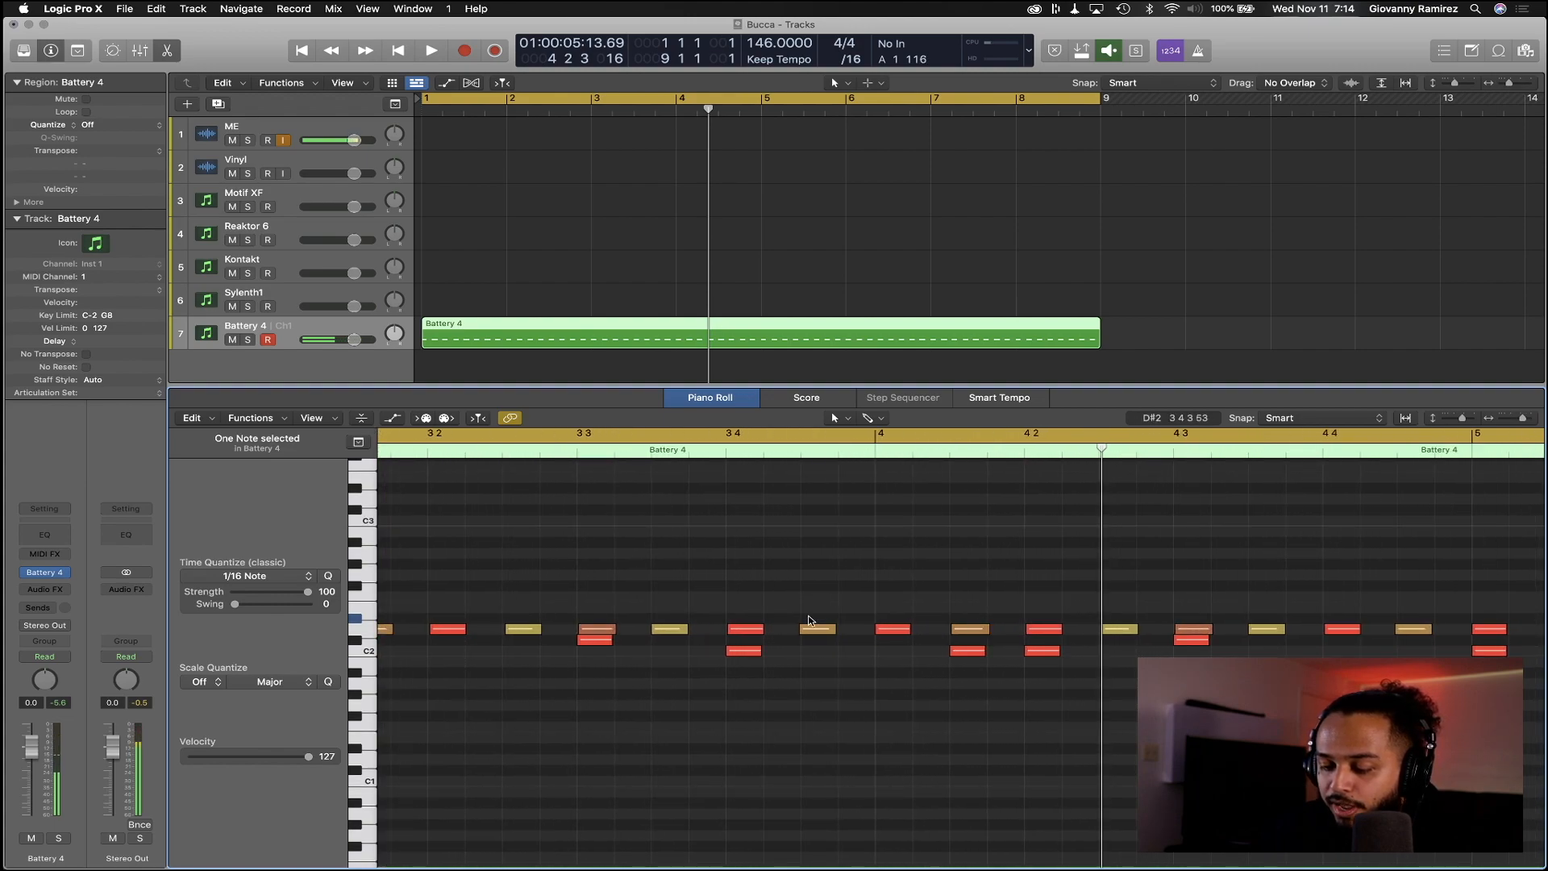
{"action": "scroll", "coordinate": [810, 621], "scroll_direction": "left", "scroll_amount": 3}
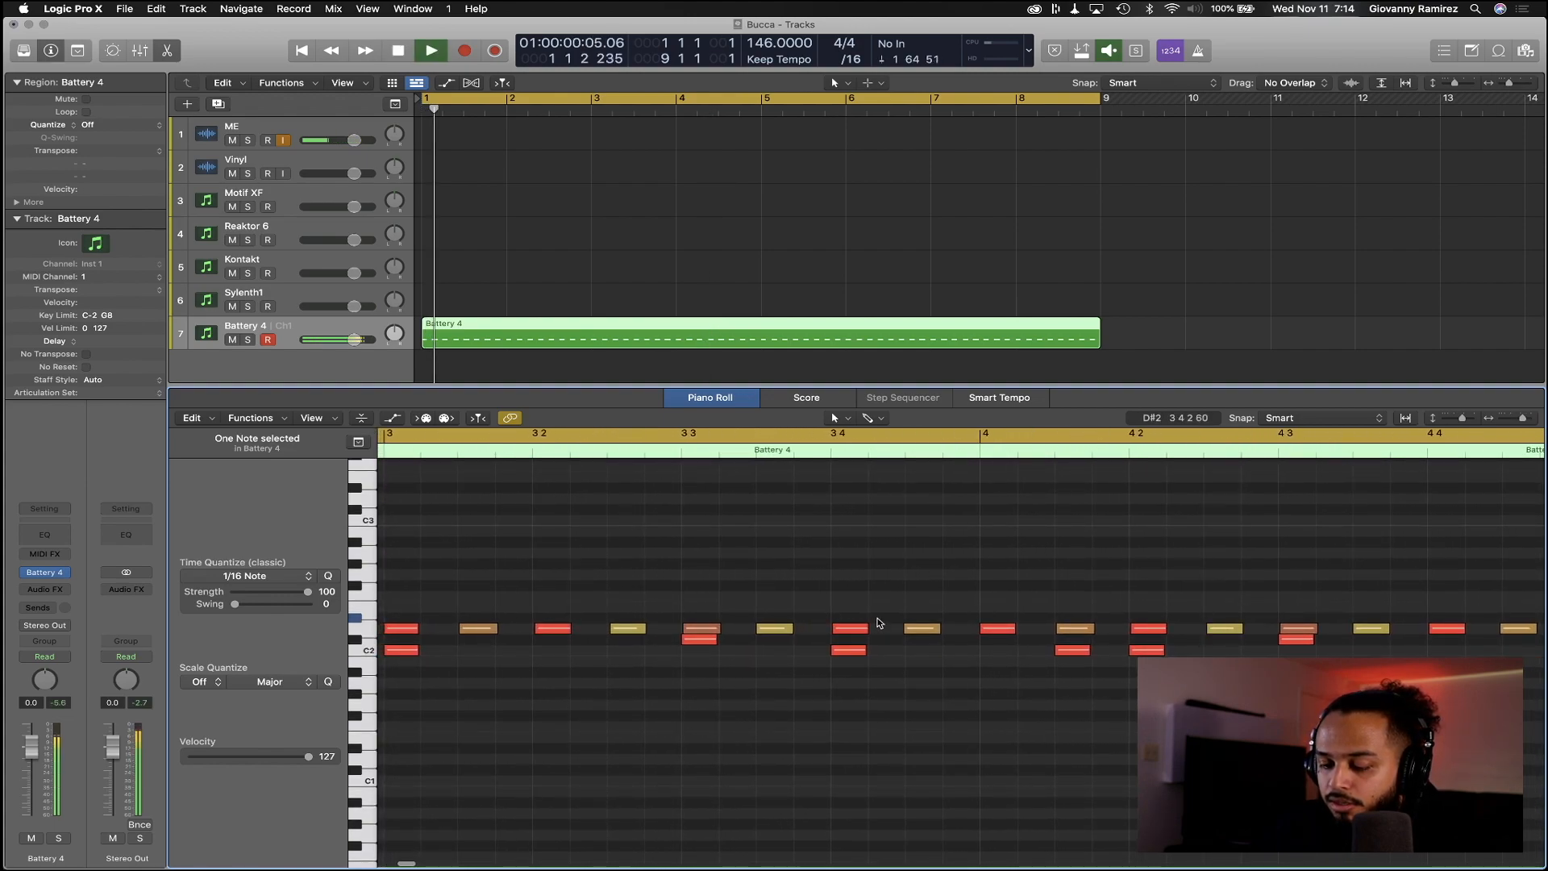
{"action": "key", "text": "super+Left"}
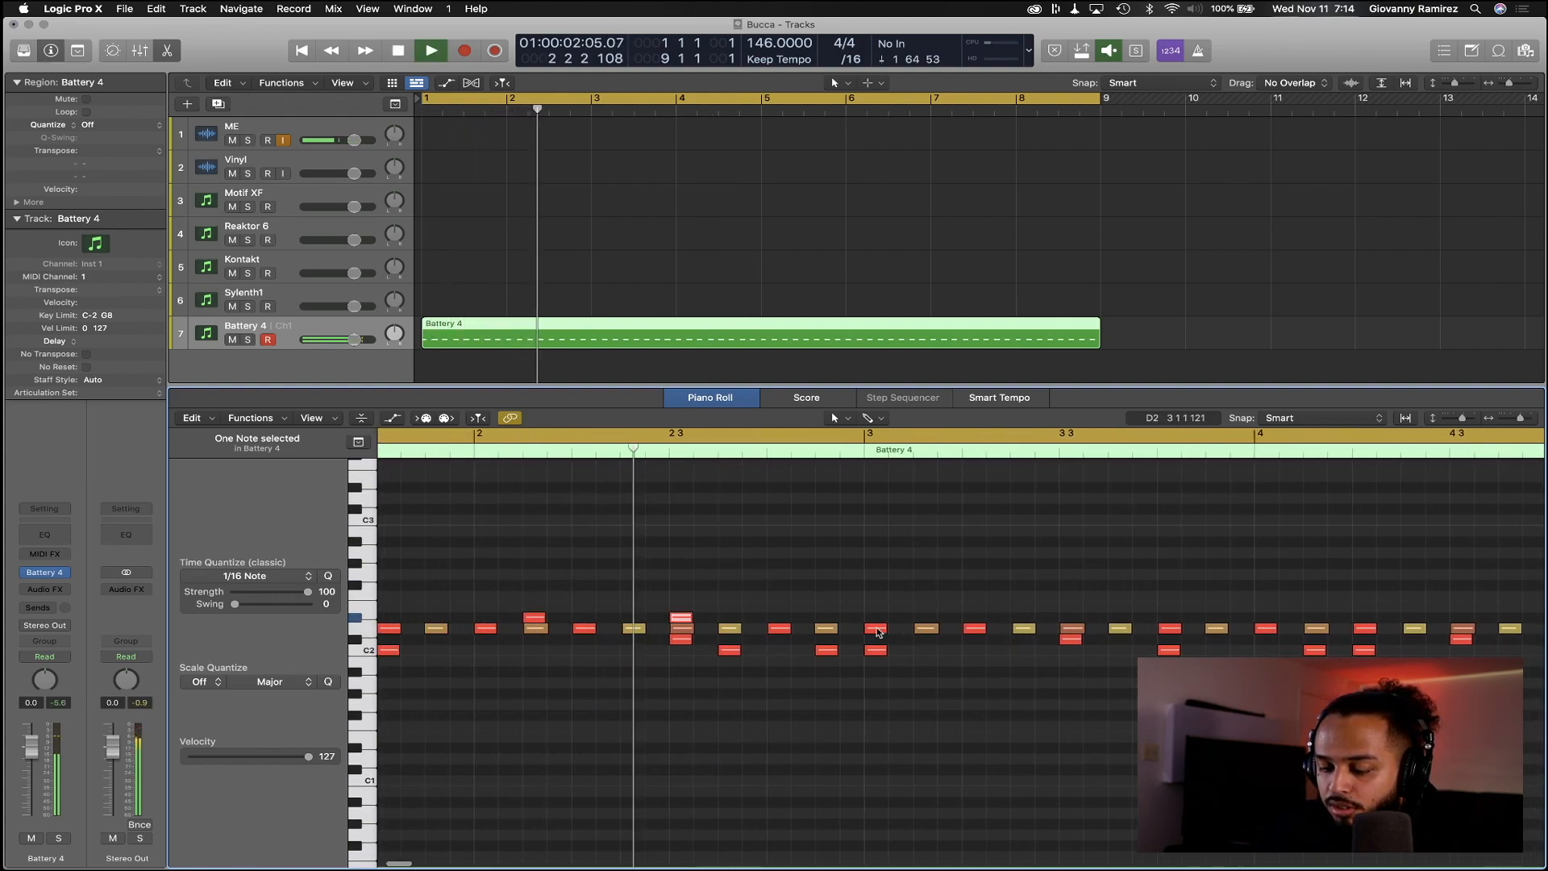
{"action": "scroll", "coordinate": [878, 632], "scroll_direction": "right", "scroll_amount": 4}
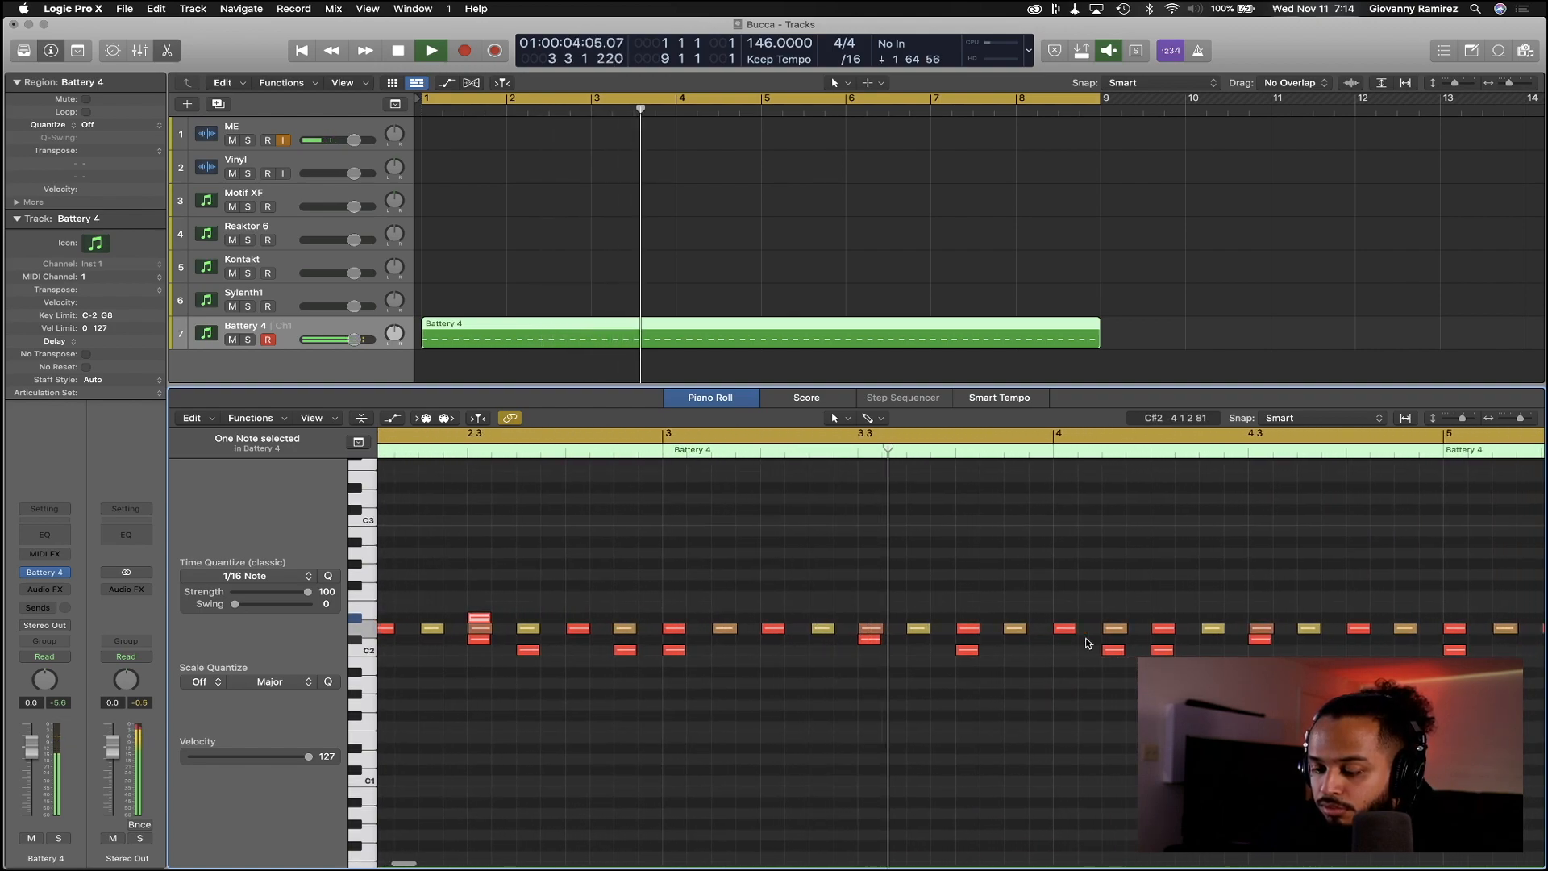
{"action": "key", "text": "space"}
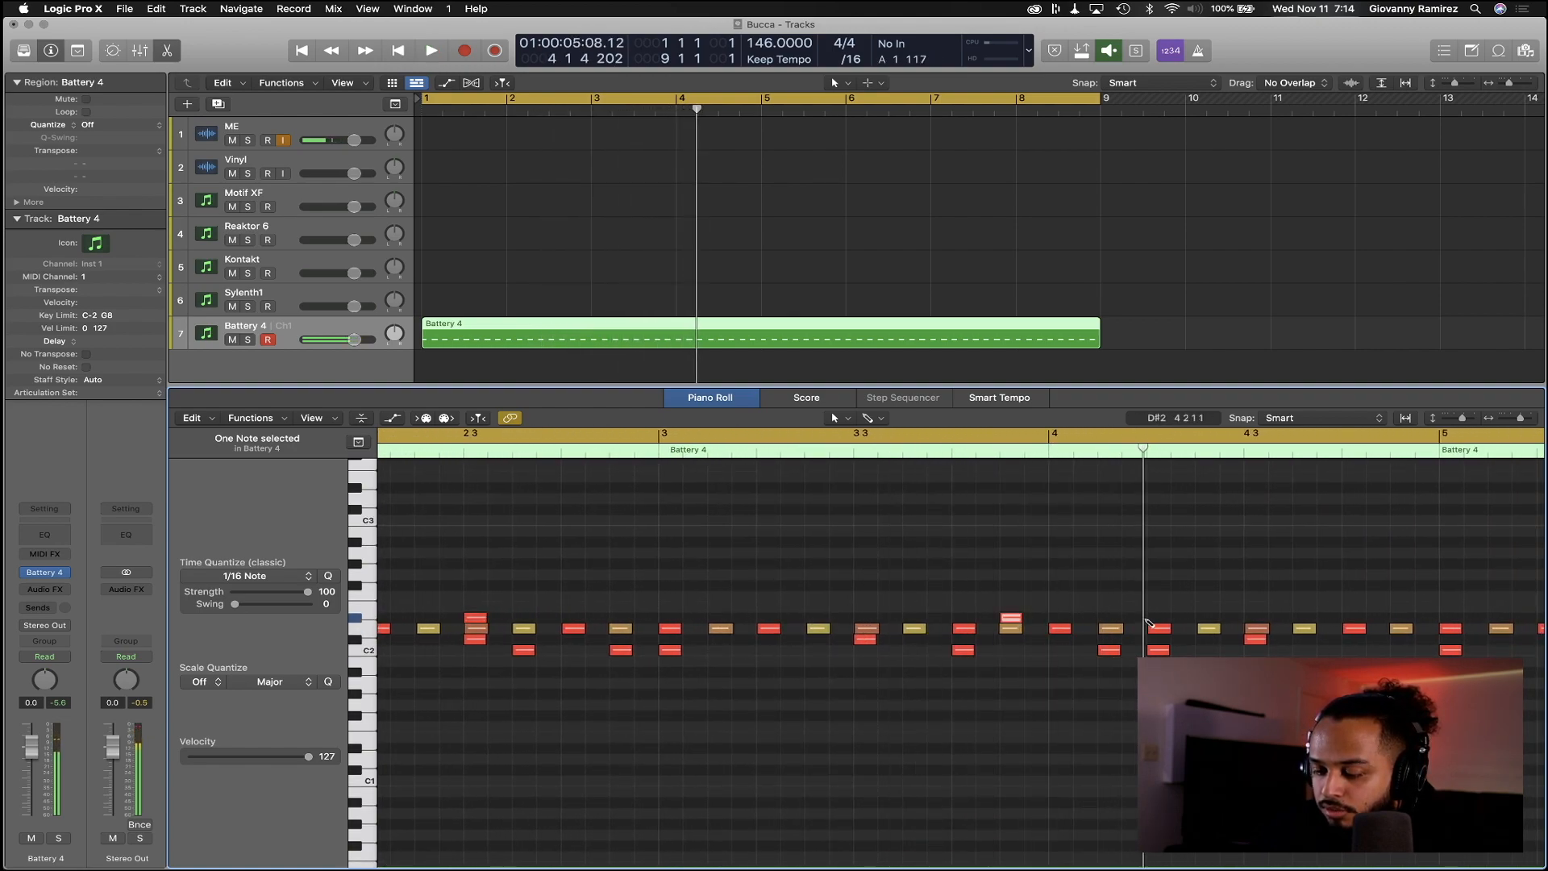
Add D#2 snare notes halfway through beat 1 and on beat 3 of bar 4, and resume playback
{"action": "left_click", "coordinate": [1110, 618]}
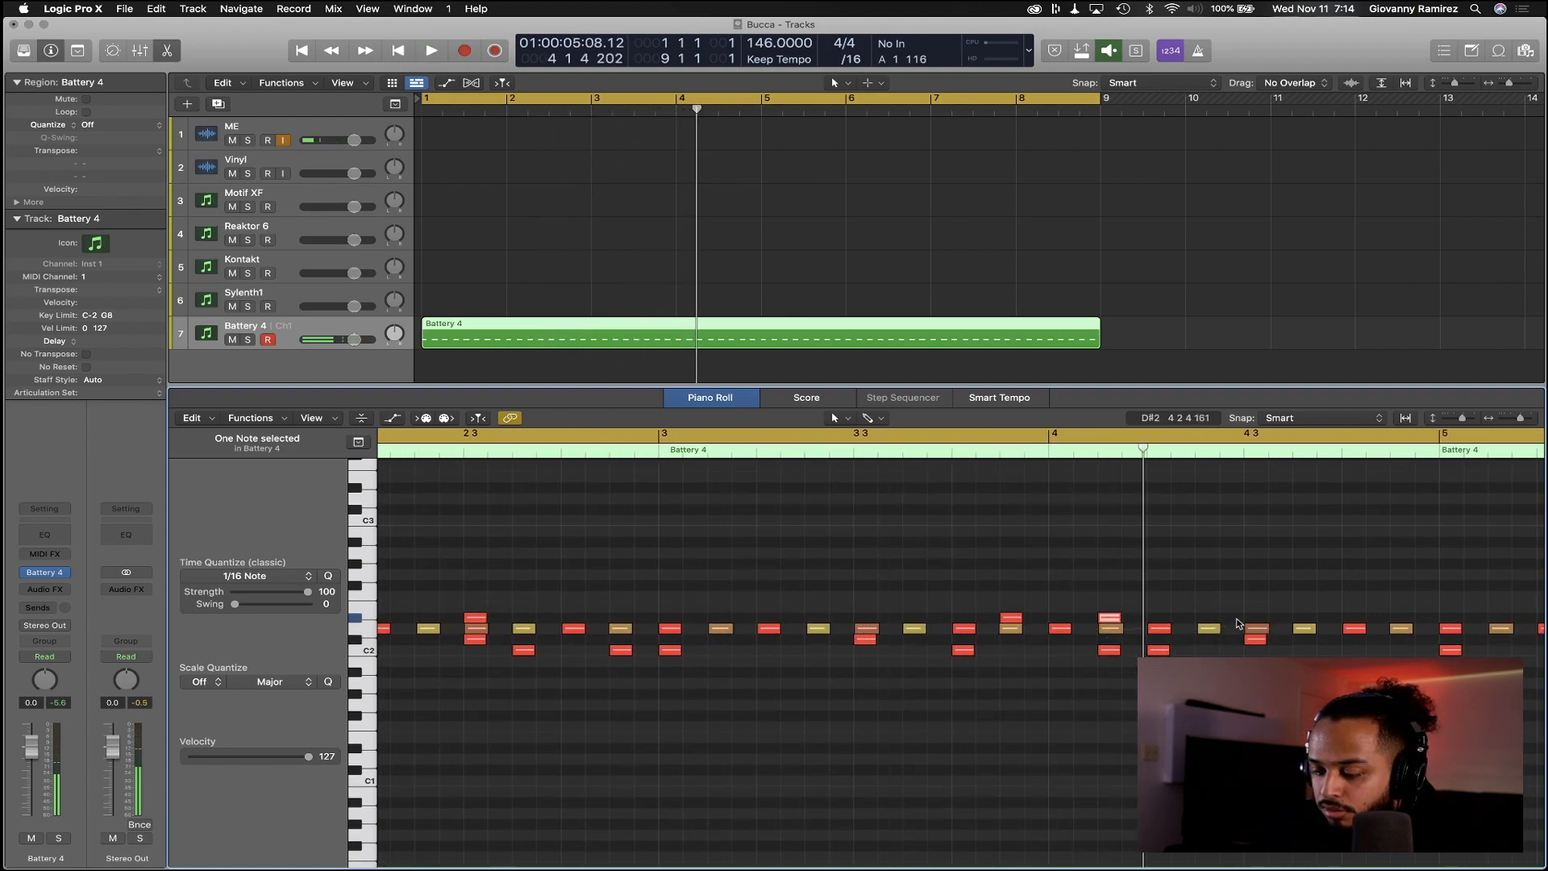
{"action": "left_click", "coordinate": [902, 453]}
{"action": "key", "text": "space"}
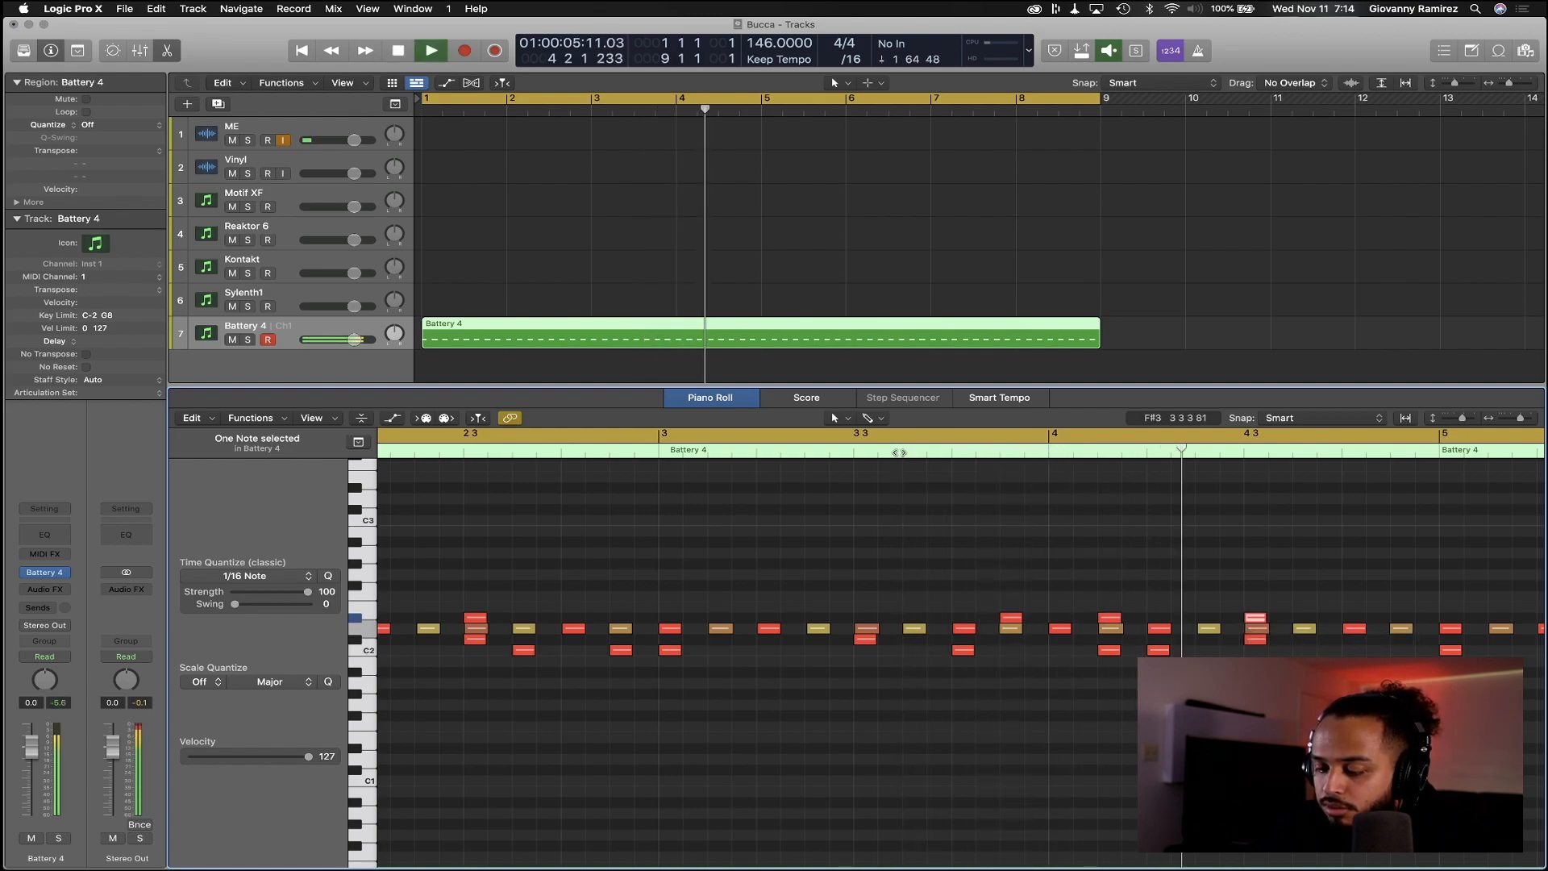
Deselect the last snare note, replay the pattern and examine how the D#2 notes in bars 2 to 4 fit the kicks and claps
{"action": "key", "text": "super+Left"}
{"action": "key", "text": "super+Left"}
{"action": "key", "text": "super+Left"}
{"action": "key", "text": "super+Left"}
{"action": "key", "text": "super+Left"}
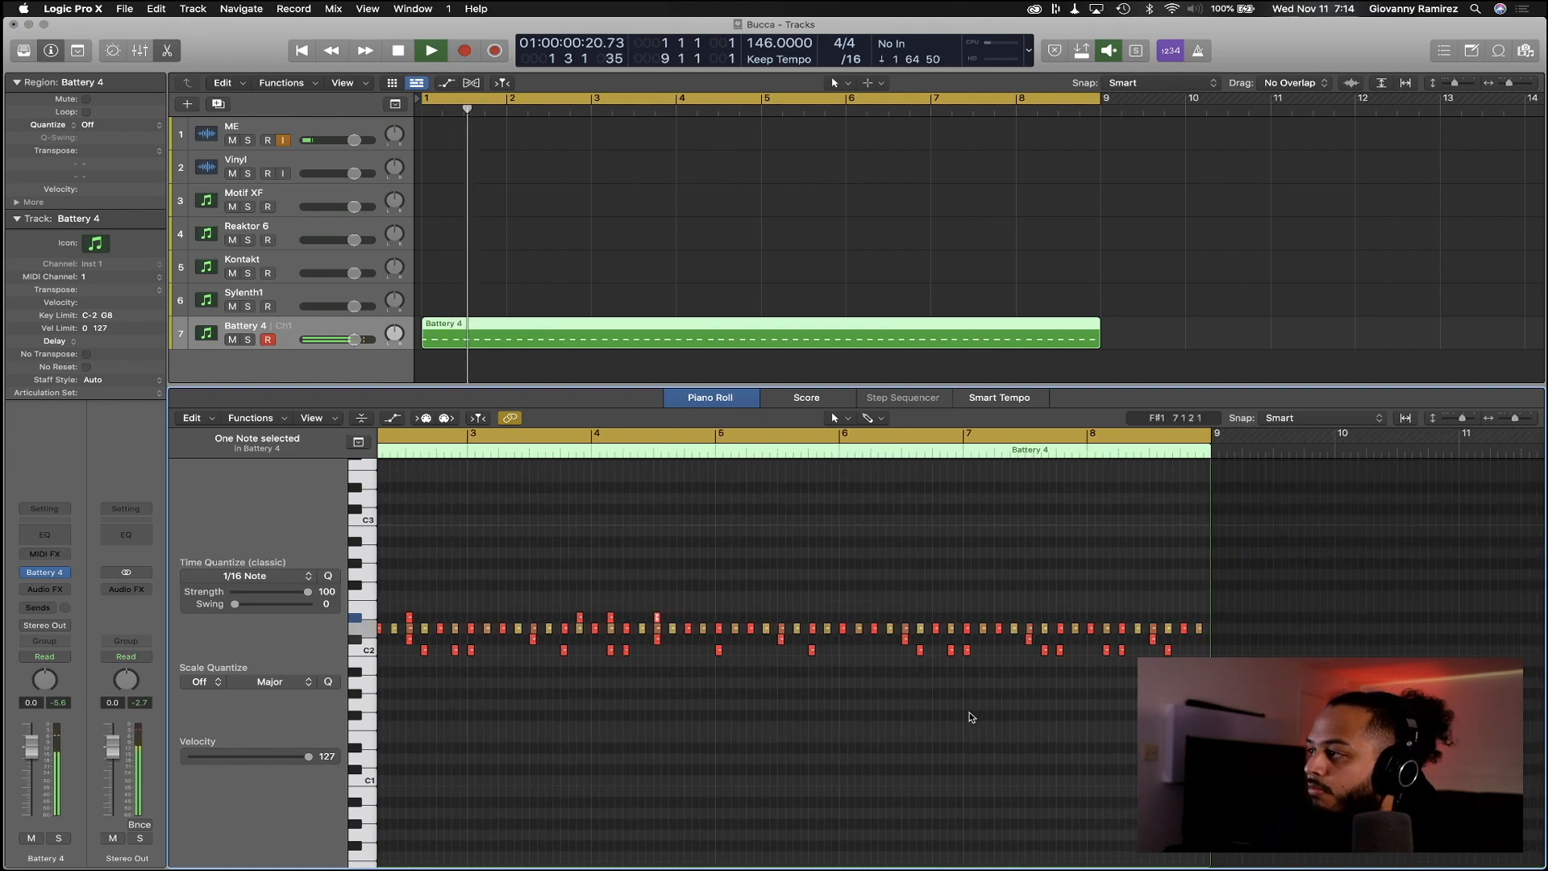
{"action": "left_click", "coordinate": [689, 550]}
{"action": "key", "text": "space"}
{"action": "key", "text": "space"}
{"action": "key", "text": "super+Right"}
{"action": "key", "text": "super+Right"}
{"action": "key", "text": "super+Right"}
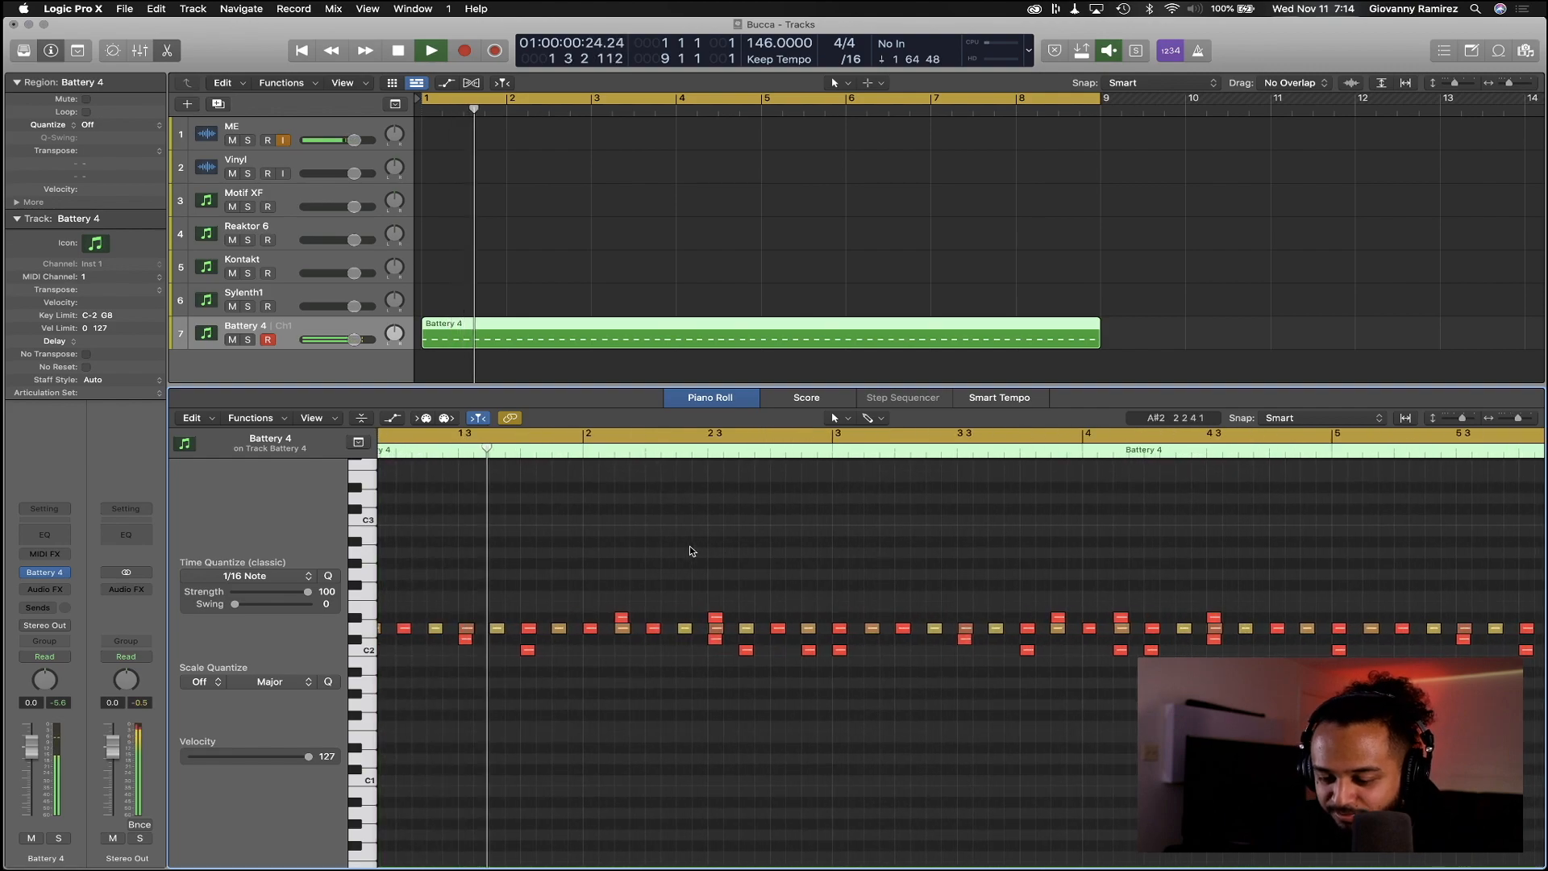
{"action": "key", "text": "super+Left"}
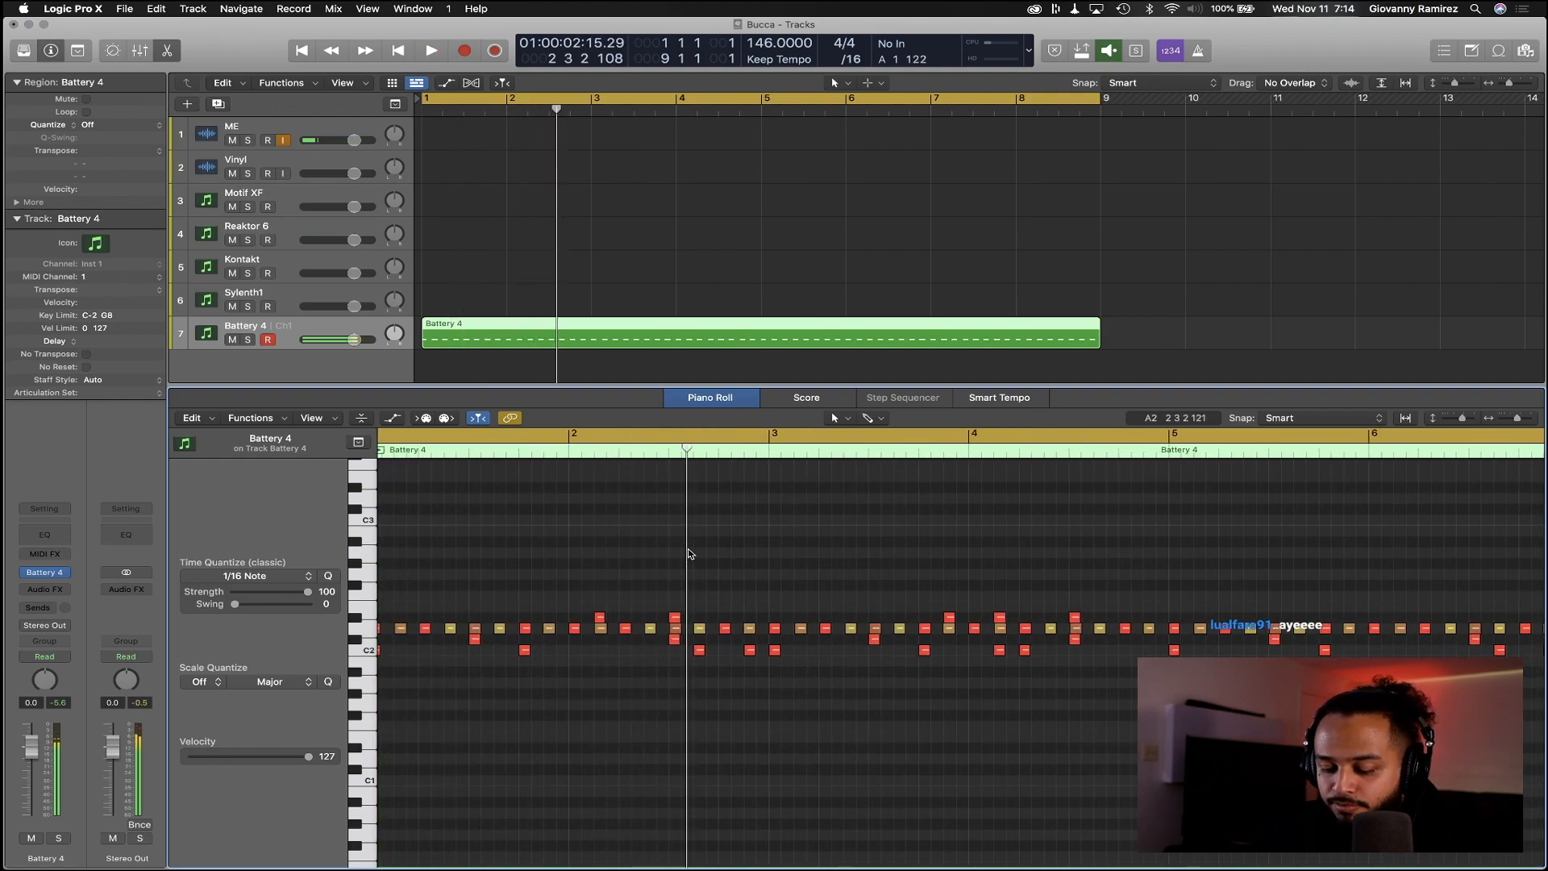
Raise the level of mixer channel Aux 3, fed by Battery outputs 7-8, to 0.7 dB and return to the note editor
{"action": "key", "text": "x"}
{"action": "key", "text": "Return"}
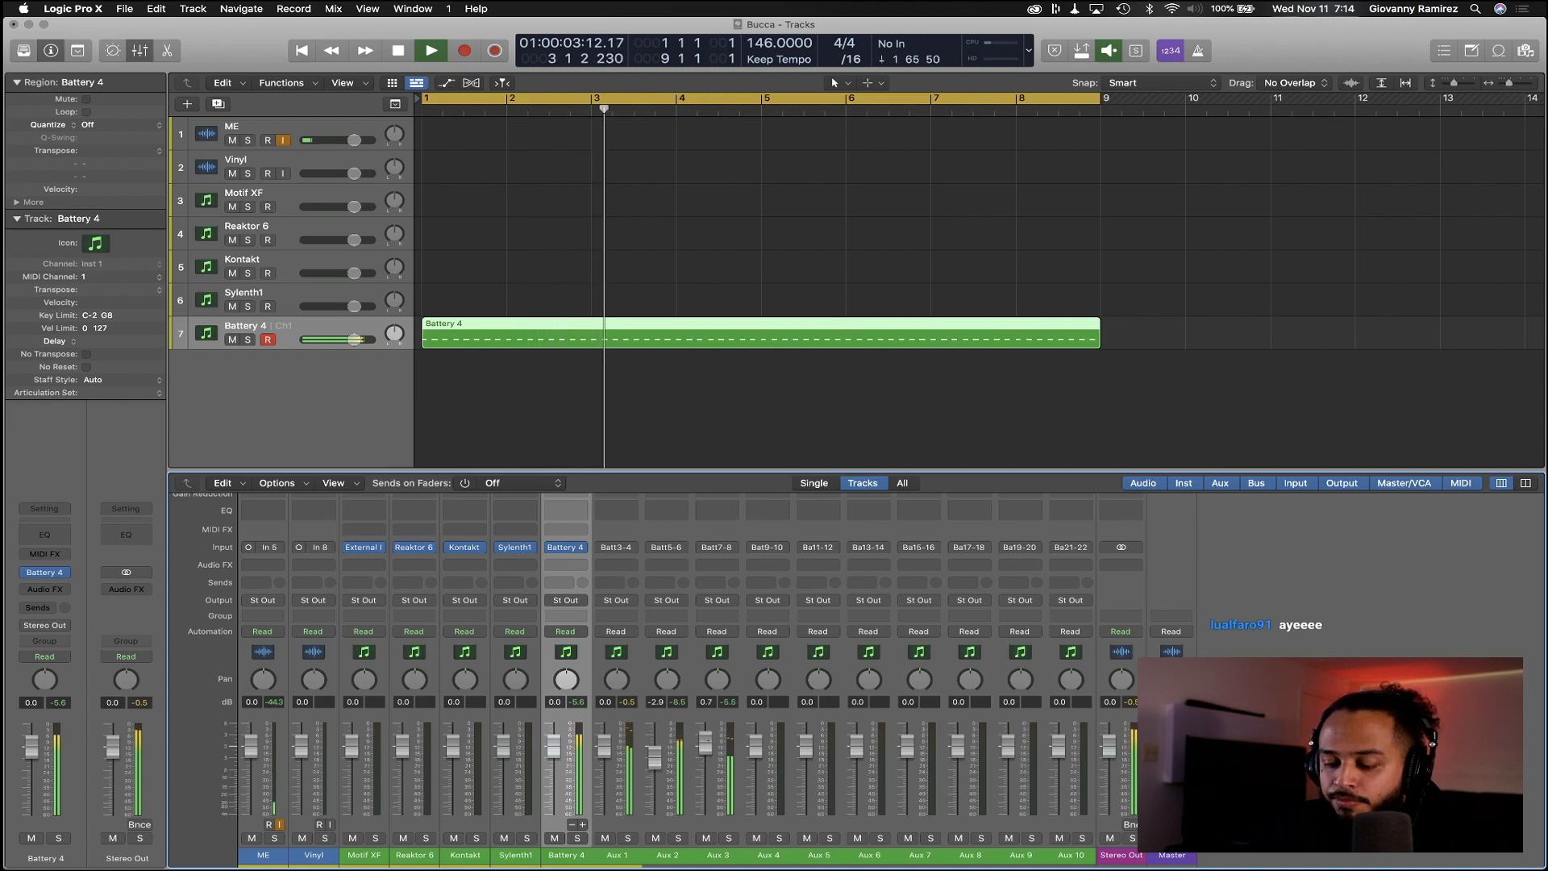
{"action": "key", "text": "p"}
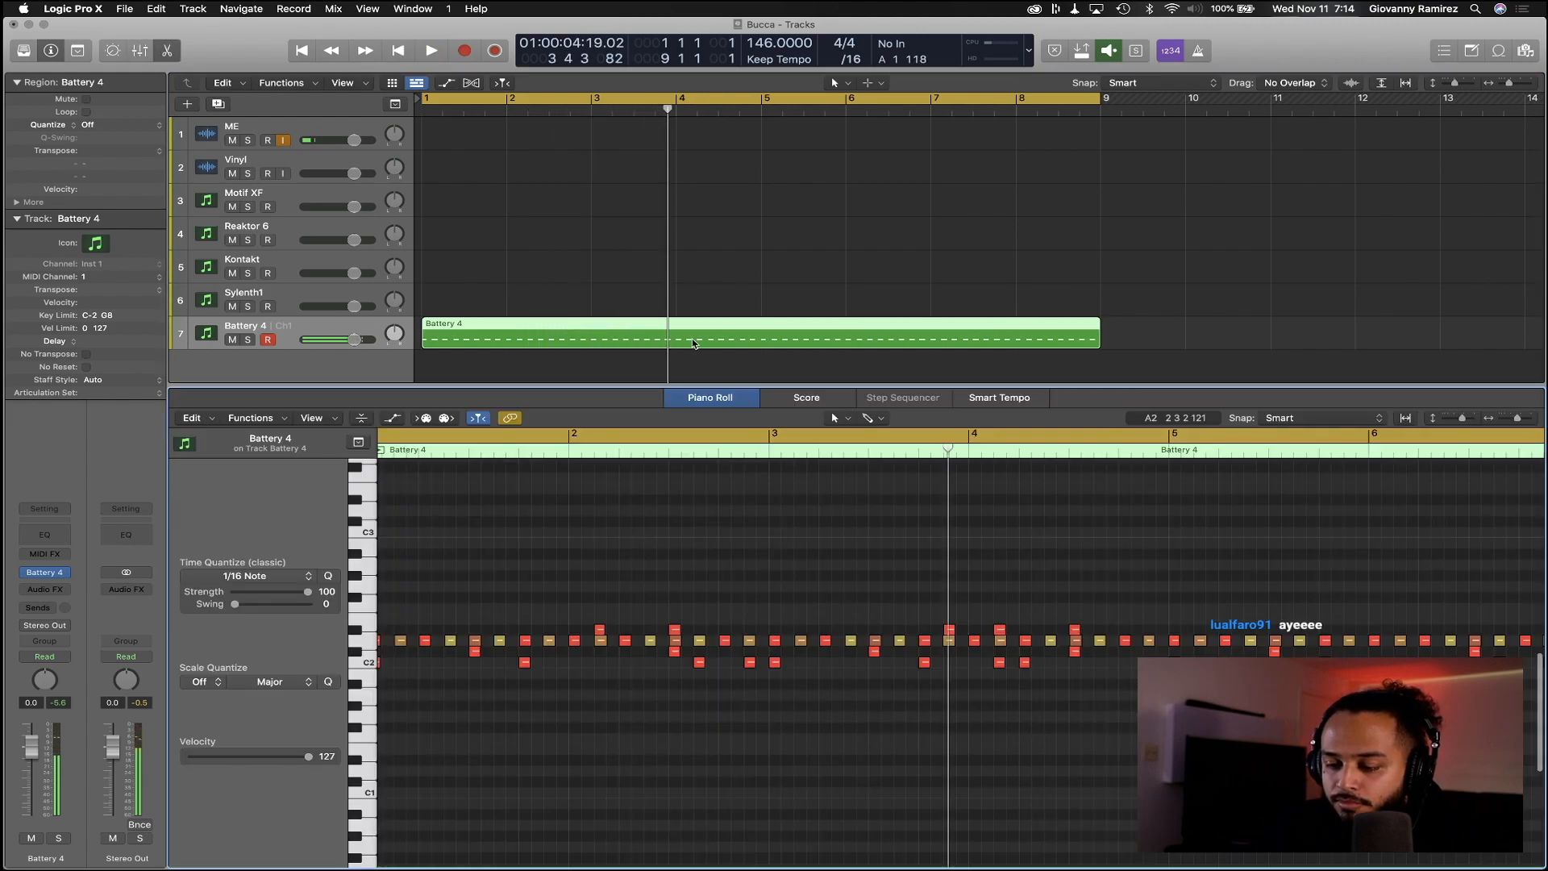
Replay the pattern twice from the start to check the snare notes in bars 1 to 4
{"action": "key", "text": "Return"}
{"action": "scroll", "coordinate": [865, 538], "scroll_direction": "down", "scroll_amount": 3}
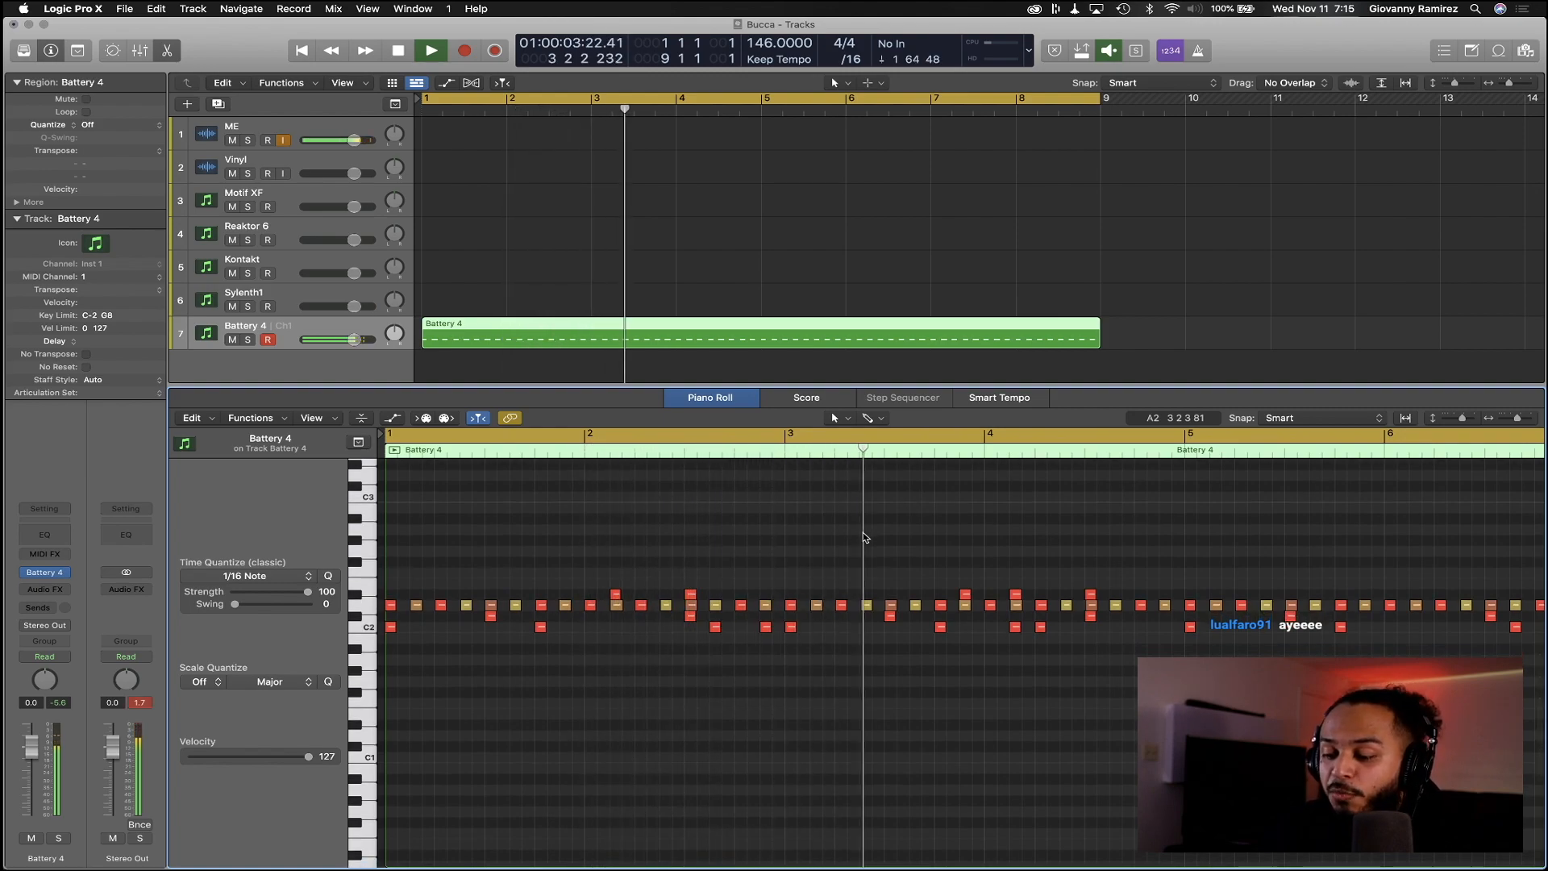
{"action": "key", "text": "space"}
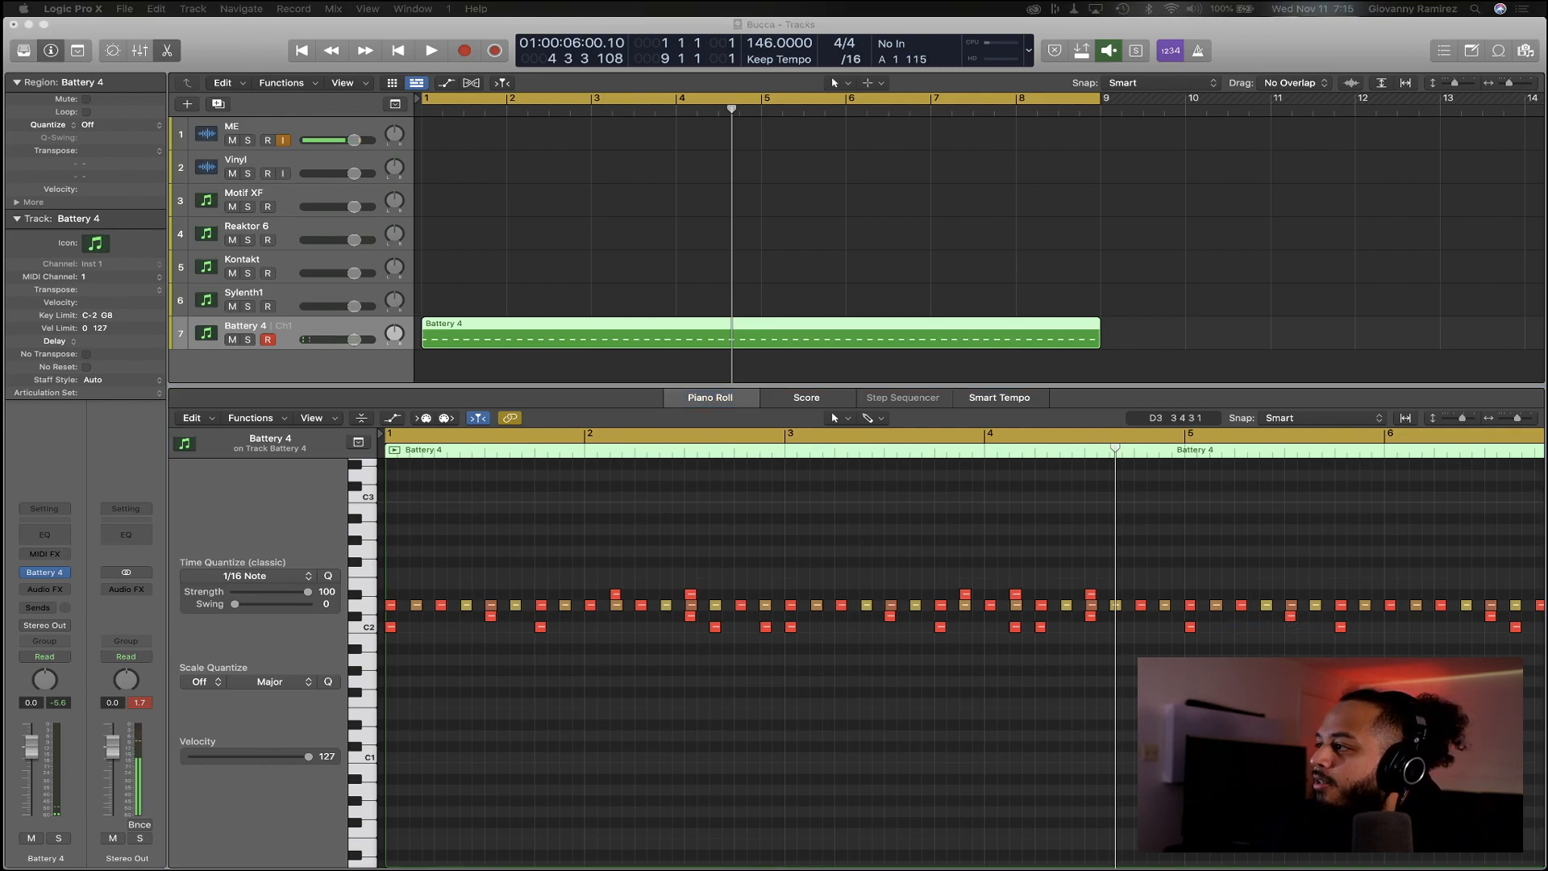
{"action": "left_click", "coordinate": [743, 474]}
{"action": "key", "text": "space"}
{"action": "scroll", "coordinate": [814, 541], "scroll_direction": "down", "scroll_amount": 2}
{"action": "scroll", "coordinate": [817, 546], "scroll_direction": "down", "scroll_amount": 1}
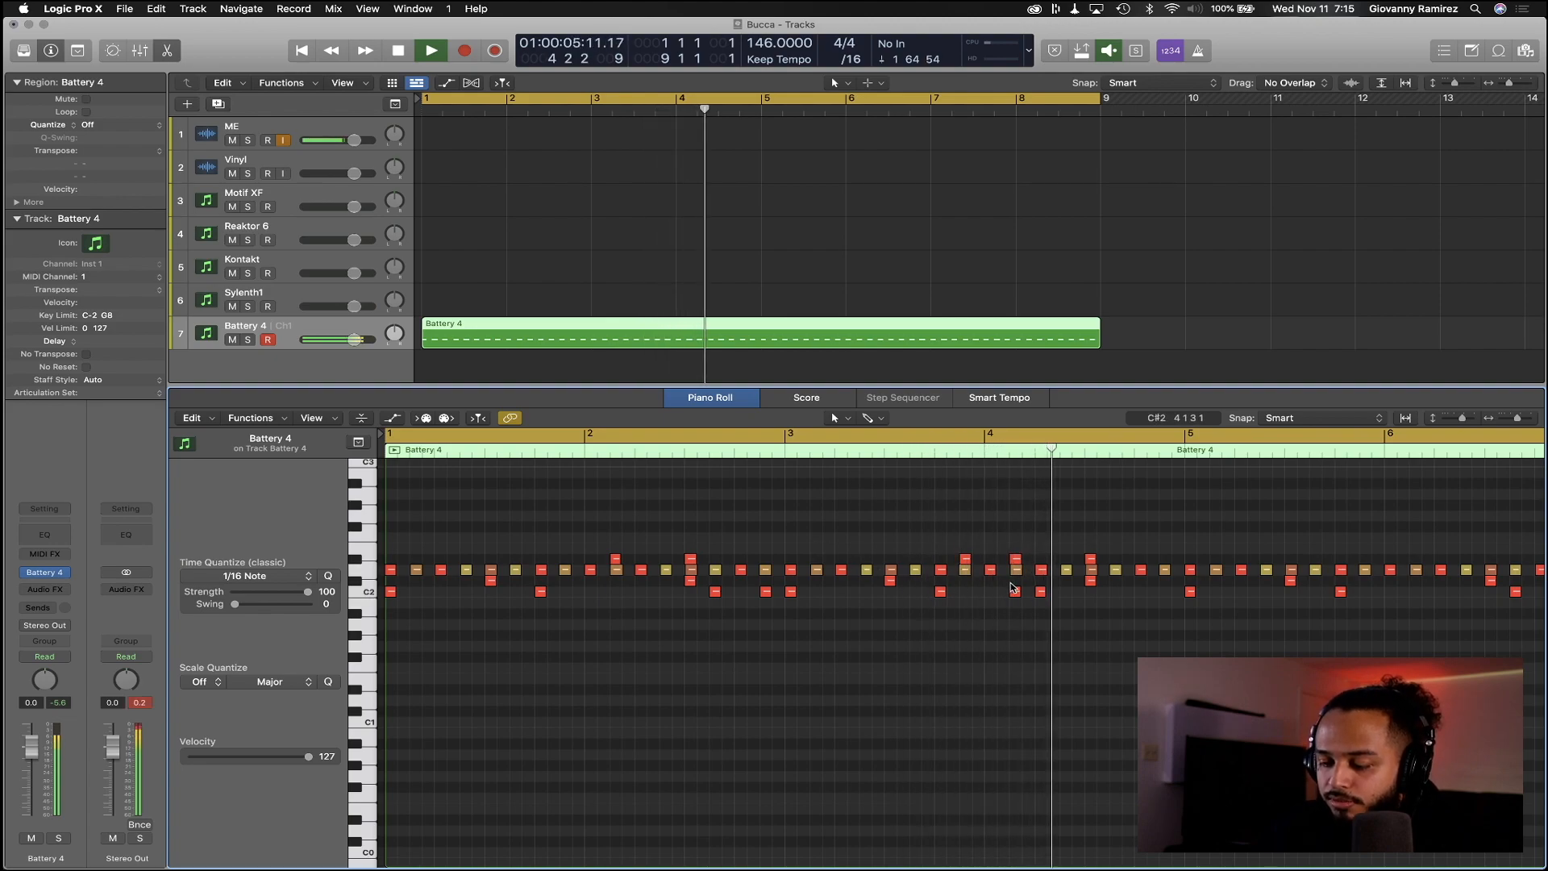
Add D#2 snare notes halfway through beat 1 and on beat 3 of bar 6, and resume playback
{"action": "scroll", "coordinate": [967, 582], "scroll_direction": "right", "scroll_amount": 5}
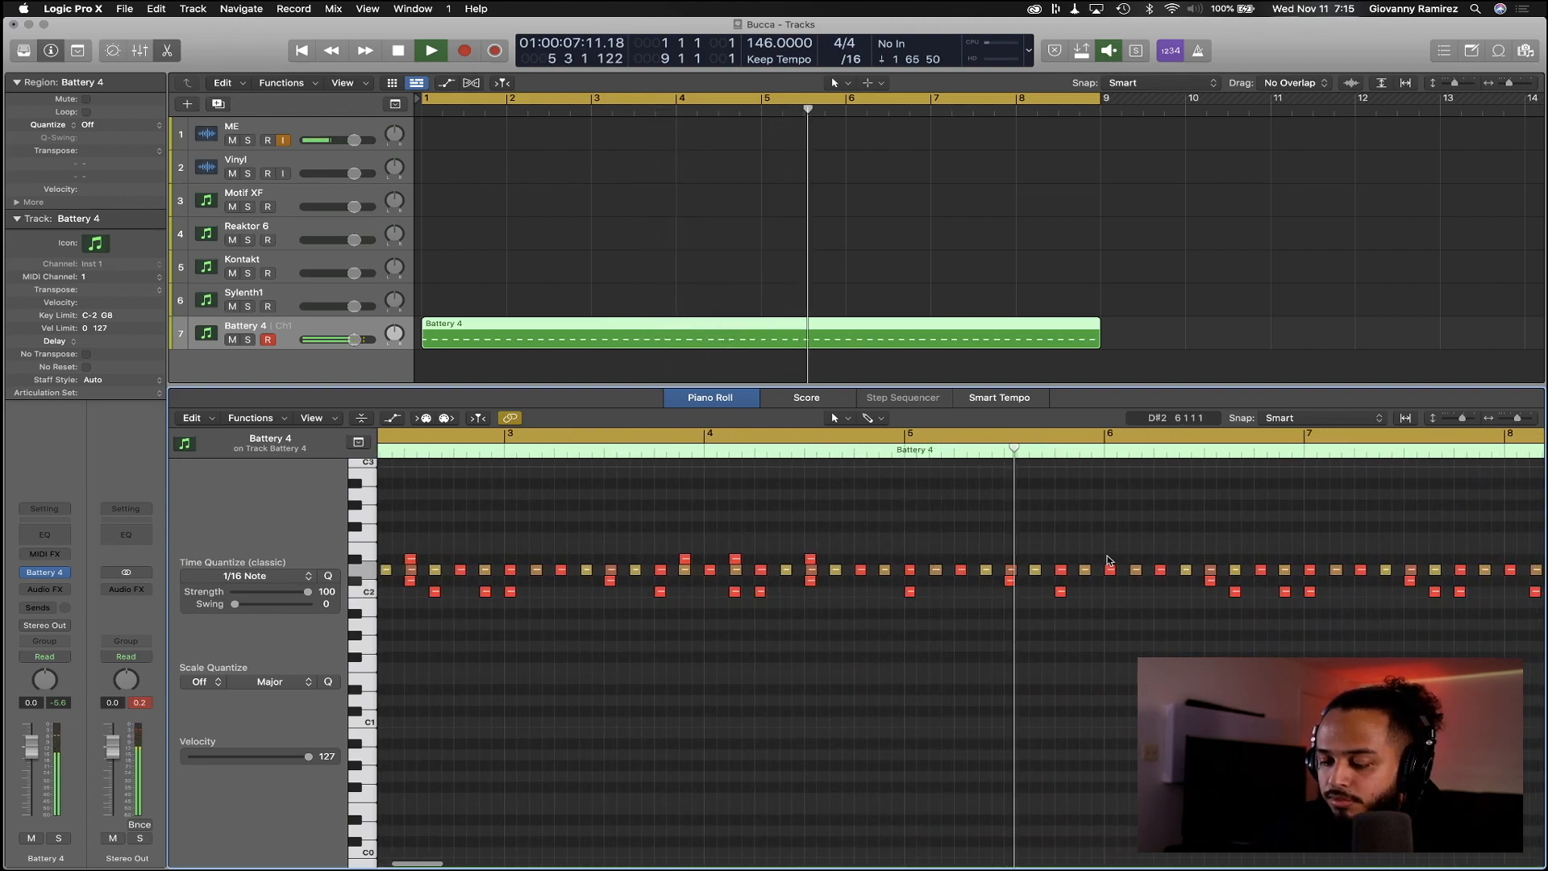
{"action": "scroll", "coordinate": [1117, 558], "scroll_direction": "right", "scroll_amount": 1}
{"action": "key", "text": "space"}
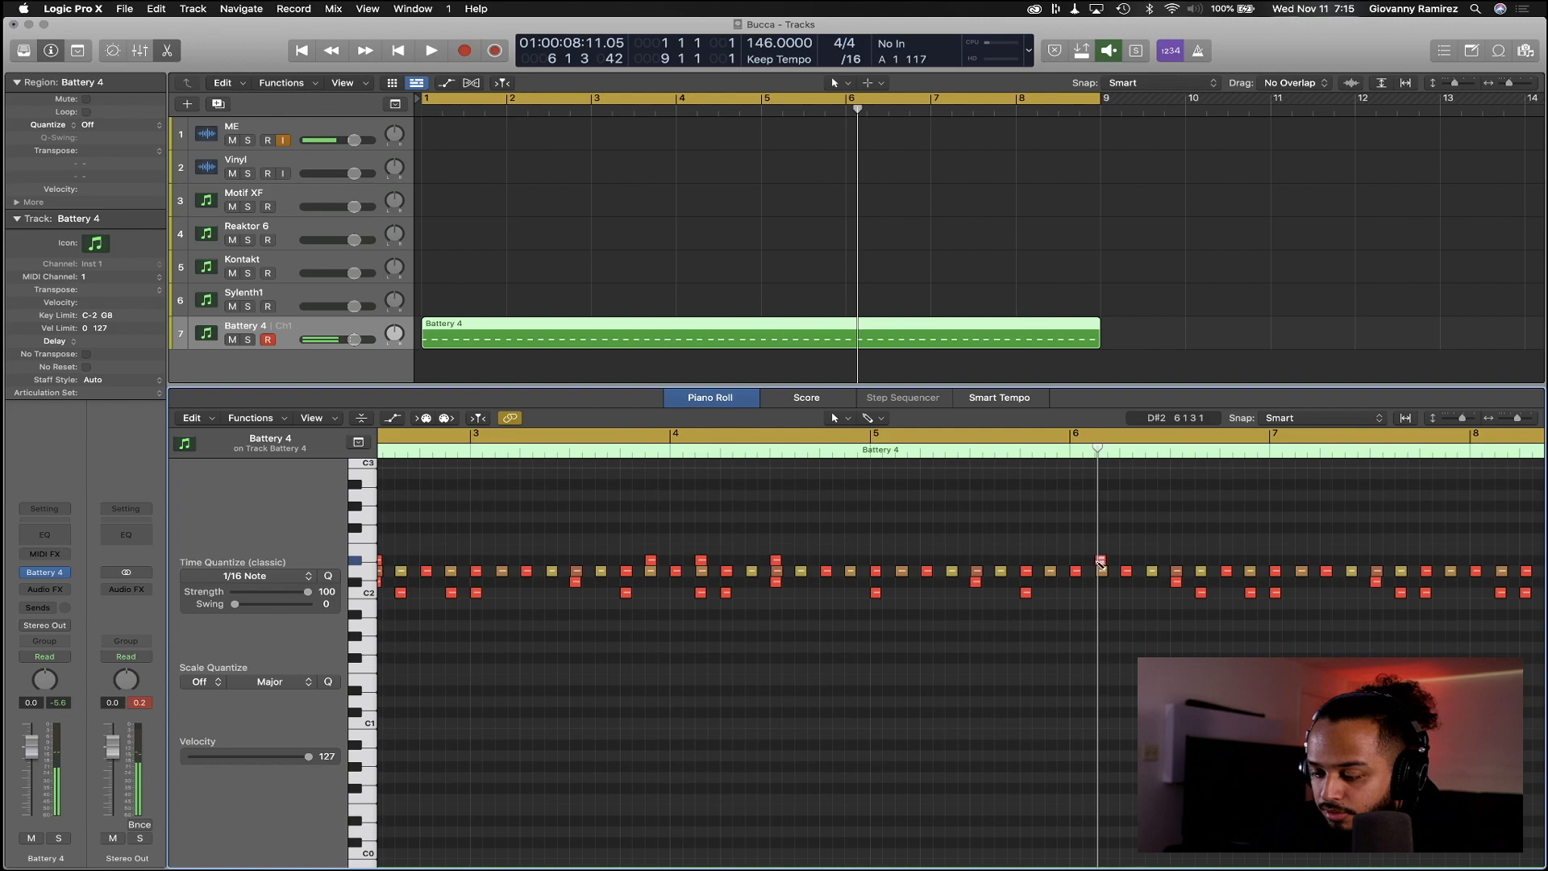
{"action": "scroll", "coordinate": [1098, 562], "scroll_direction": "up", "scroll_amount": 3}
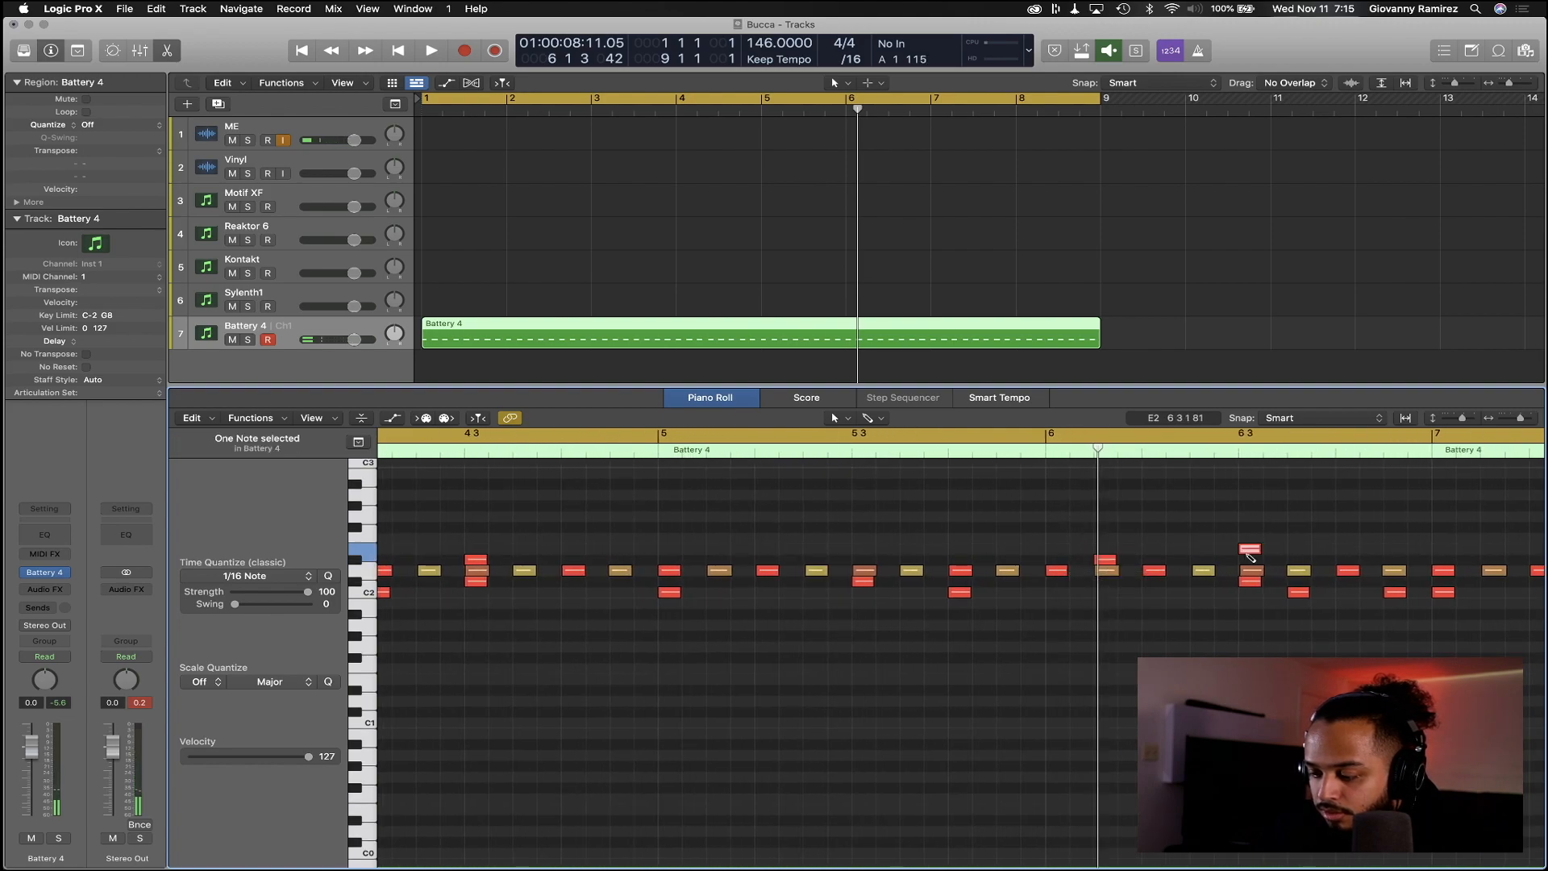
{"action": "left_click_drag", "start_coordinate": [1248, 555], "coordinate": [1249, 564]}
{"action": "left_click", "coordinate": [780, 448]}
{"action": "key", "text": "space"}
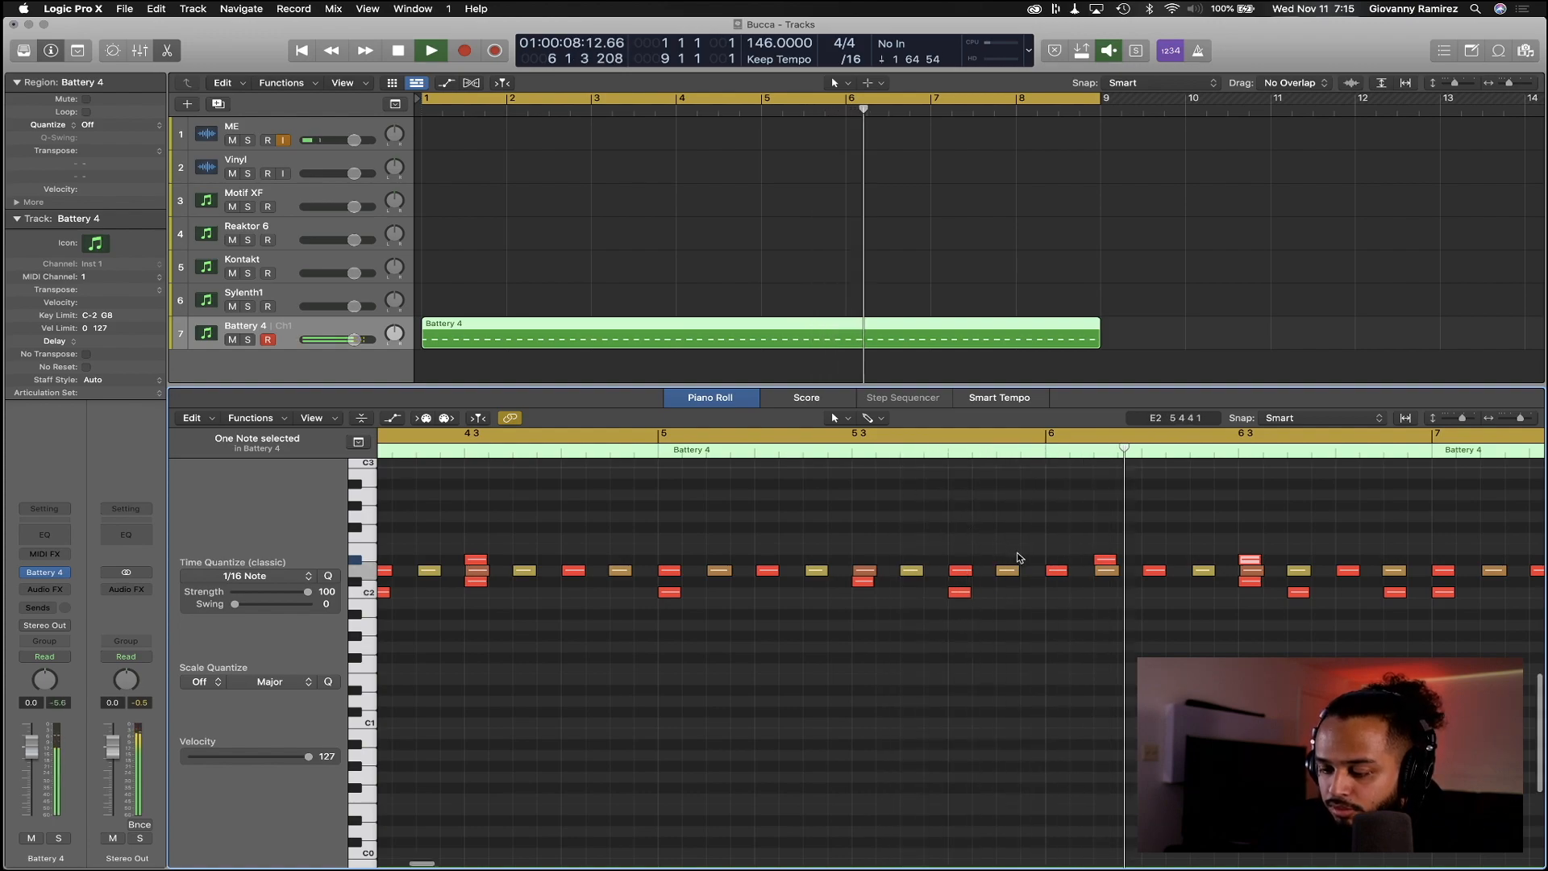
Delete the D#2 snare note on beat 3 of bar 7 and replay the pattern from the start through bars 5 to 8
{"action": "key", "text": "space"}
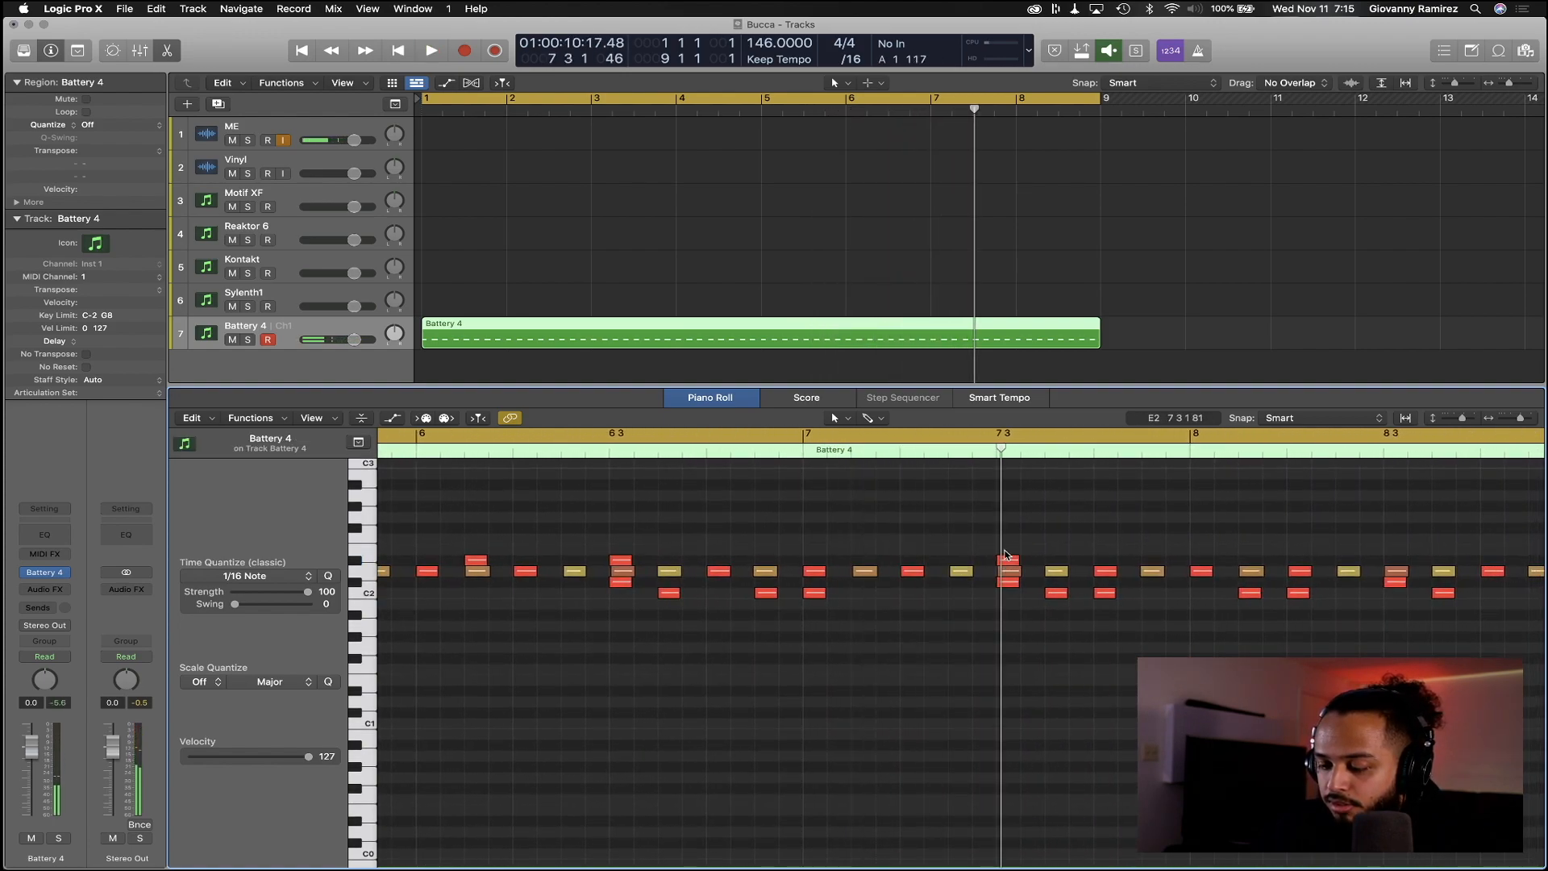
{"action": "key", "text": "Delete"}
{"action": "key", "text": "Return"}
{"action": "key", "text": "space"}
{"action": "scroll", "coordinate": [1007, 567], "scroll_direction": "down", "scroll_amount": 5}
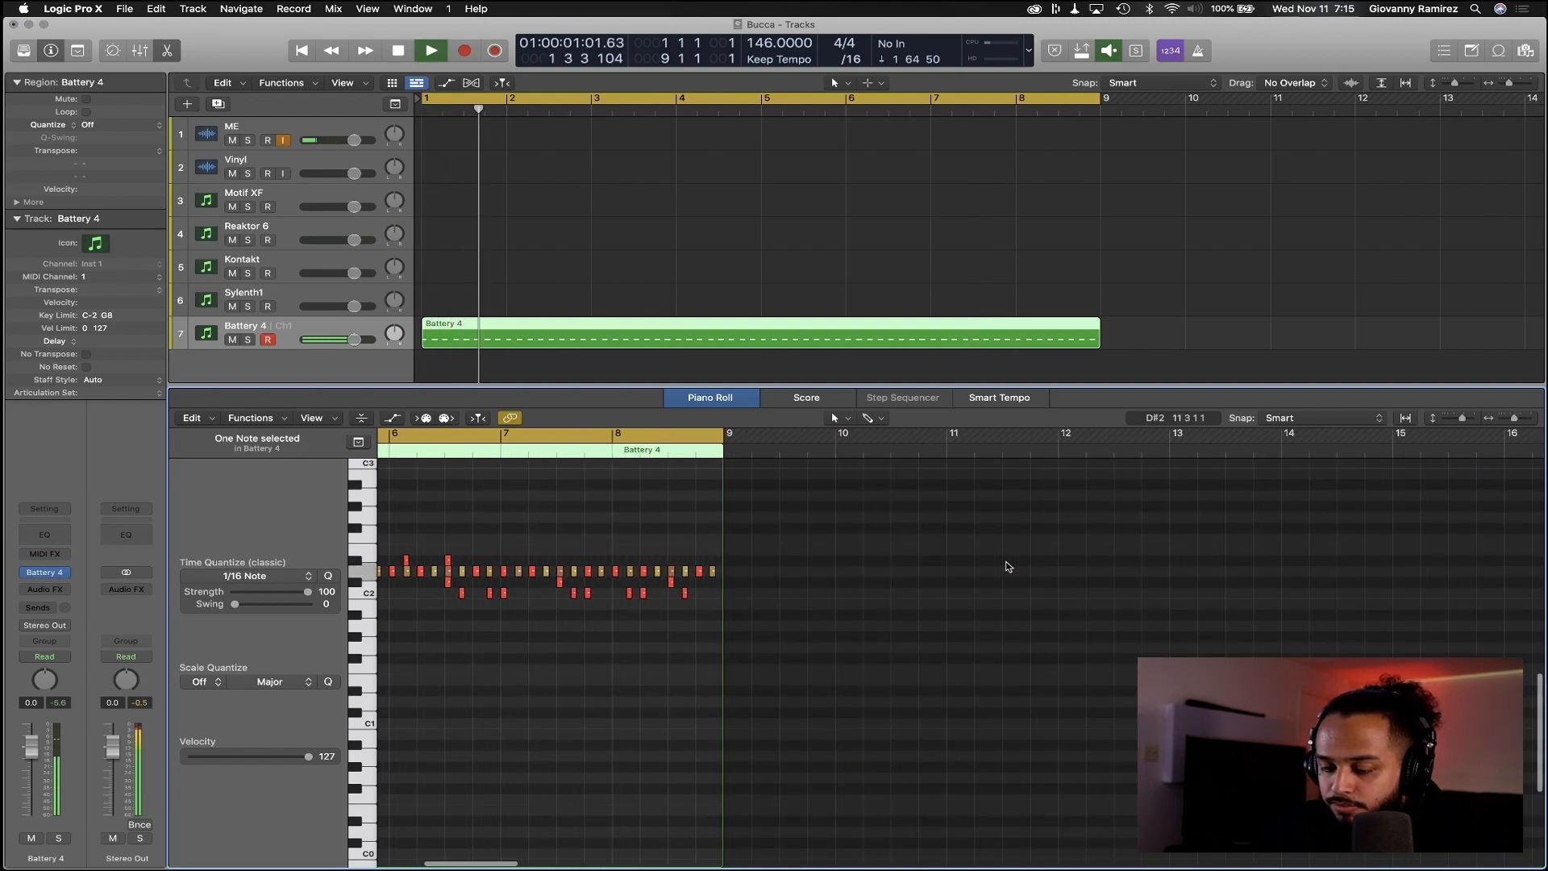
{"action": "scroll", "coordinate": [1006, 567], "scroll_direction": "left", "scroll_amount": 7}
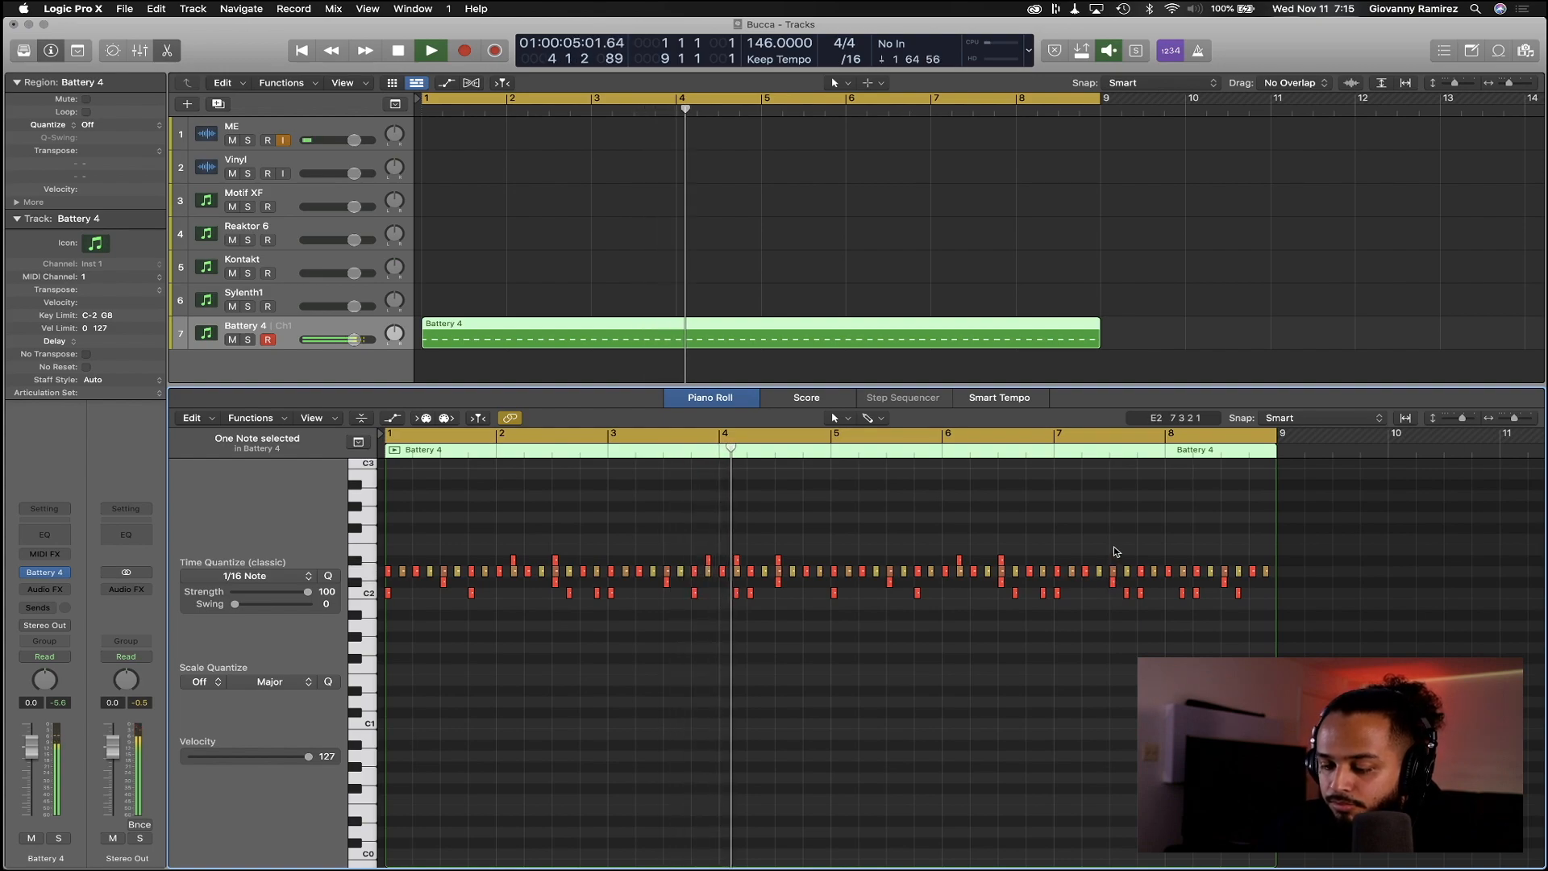
{"action": "scroll", "coordinate": [1115, 546], "scroll_direction": "up", "scroll_amount": 4}
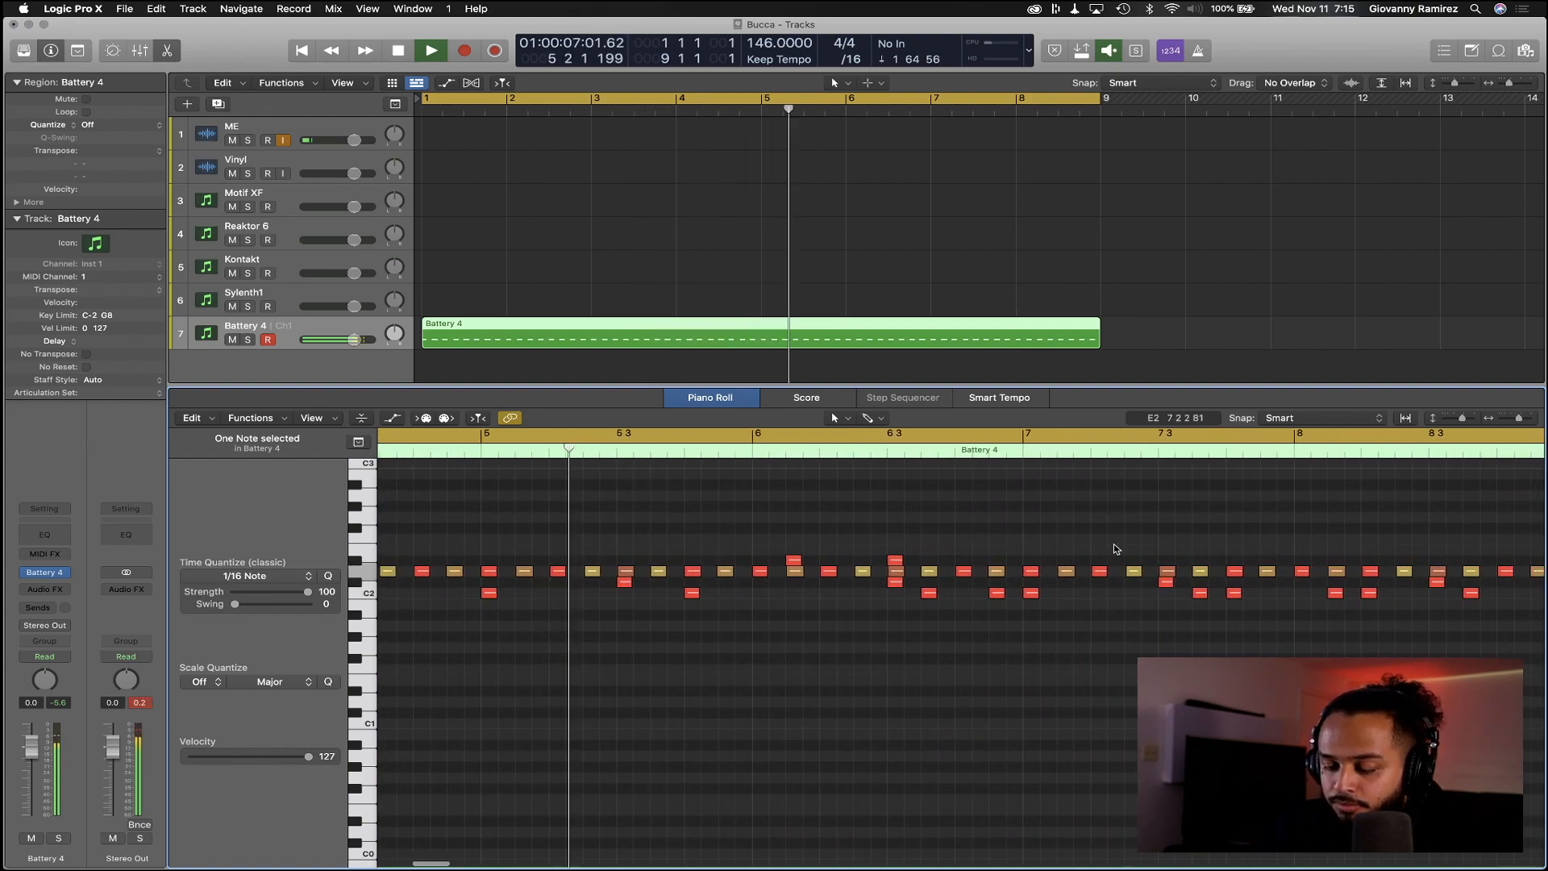
{"action": "scroll", "coordinate": [1115, 550], "scroll_direction": "right", "scroll_amount": 1}
{"action": "scroll", "coordinate": [1115, 549], "scroll_direction": "right", "scroll_amount": 2}
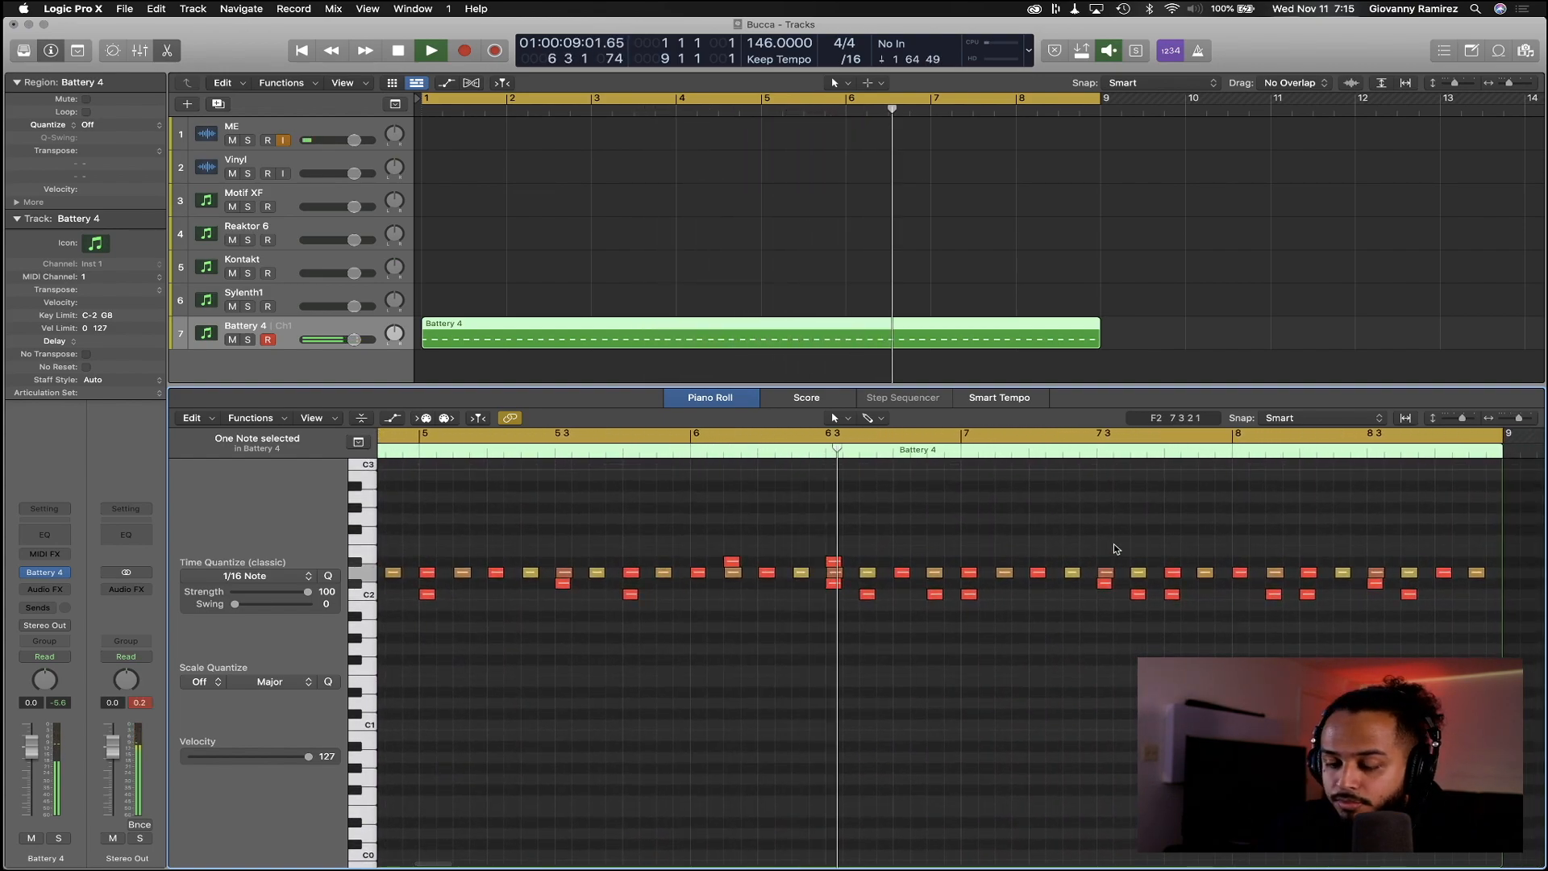
{"action": "scroll", "coordinate": [1102, 553], "scroll_direction": "right", "scroll_amount": 1}
Add D#2 snare notes halfway through beat 4 of bar 7, halfway through beat 1 and on beat 3 of bar 8, and play the ending
{"action": "key", "text": "space"}
{"action": "left_click_drag", "start_coordinate": [1127, 570], "coordinate": [1129, 564]}
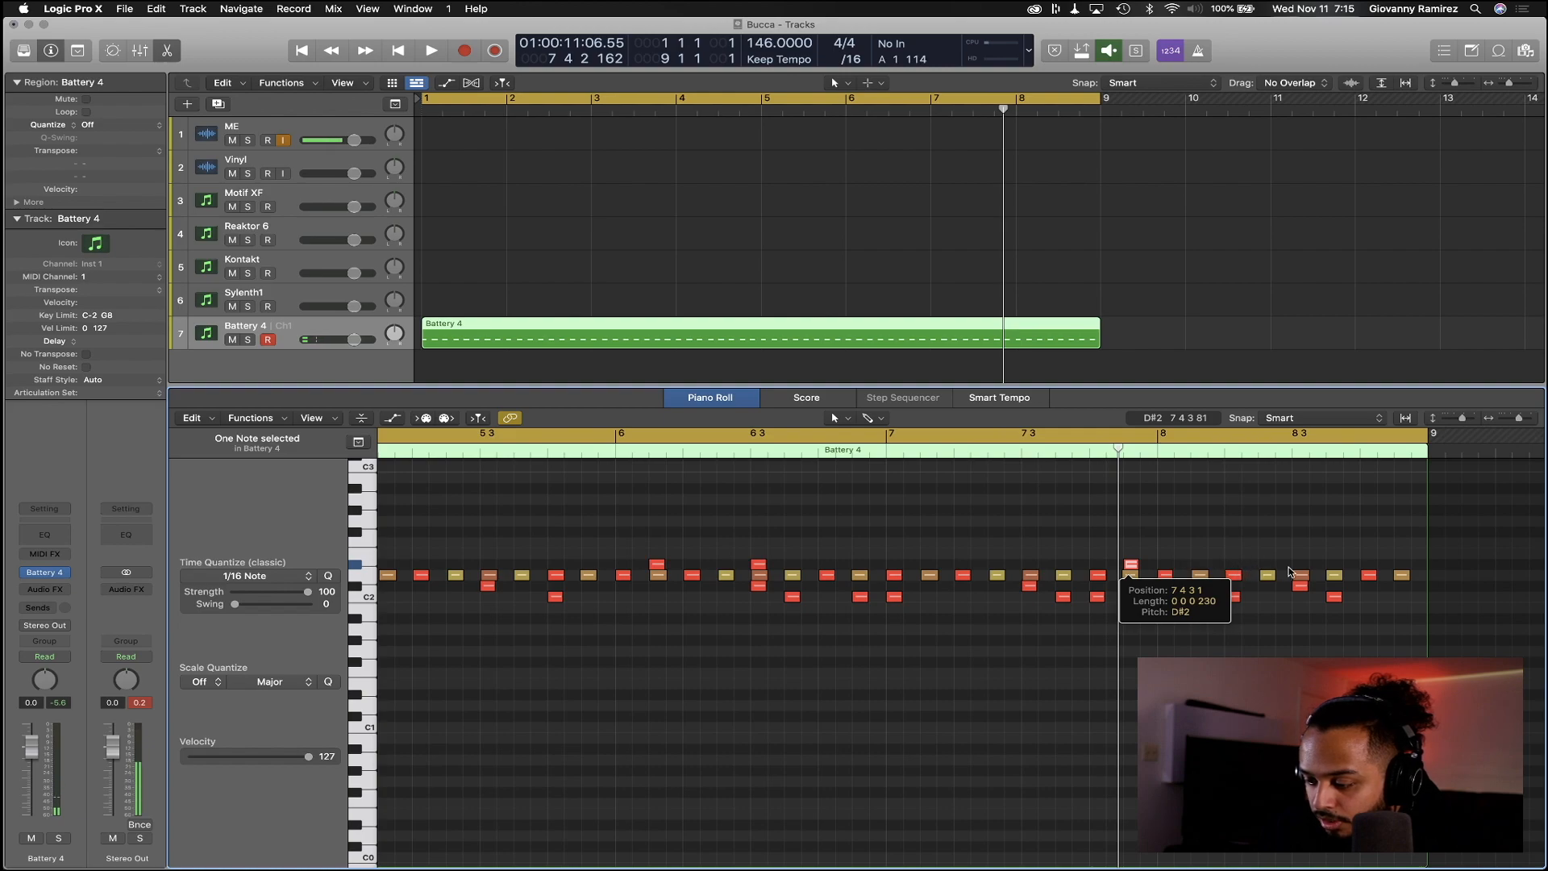
{"action": "left_click_drag", "start_coordinate": [1202, 572], "coordinate": [1202, 564]}
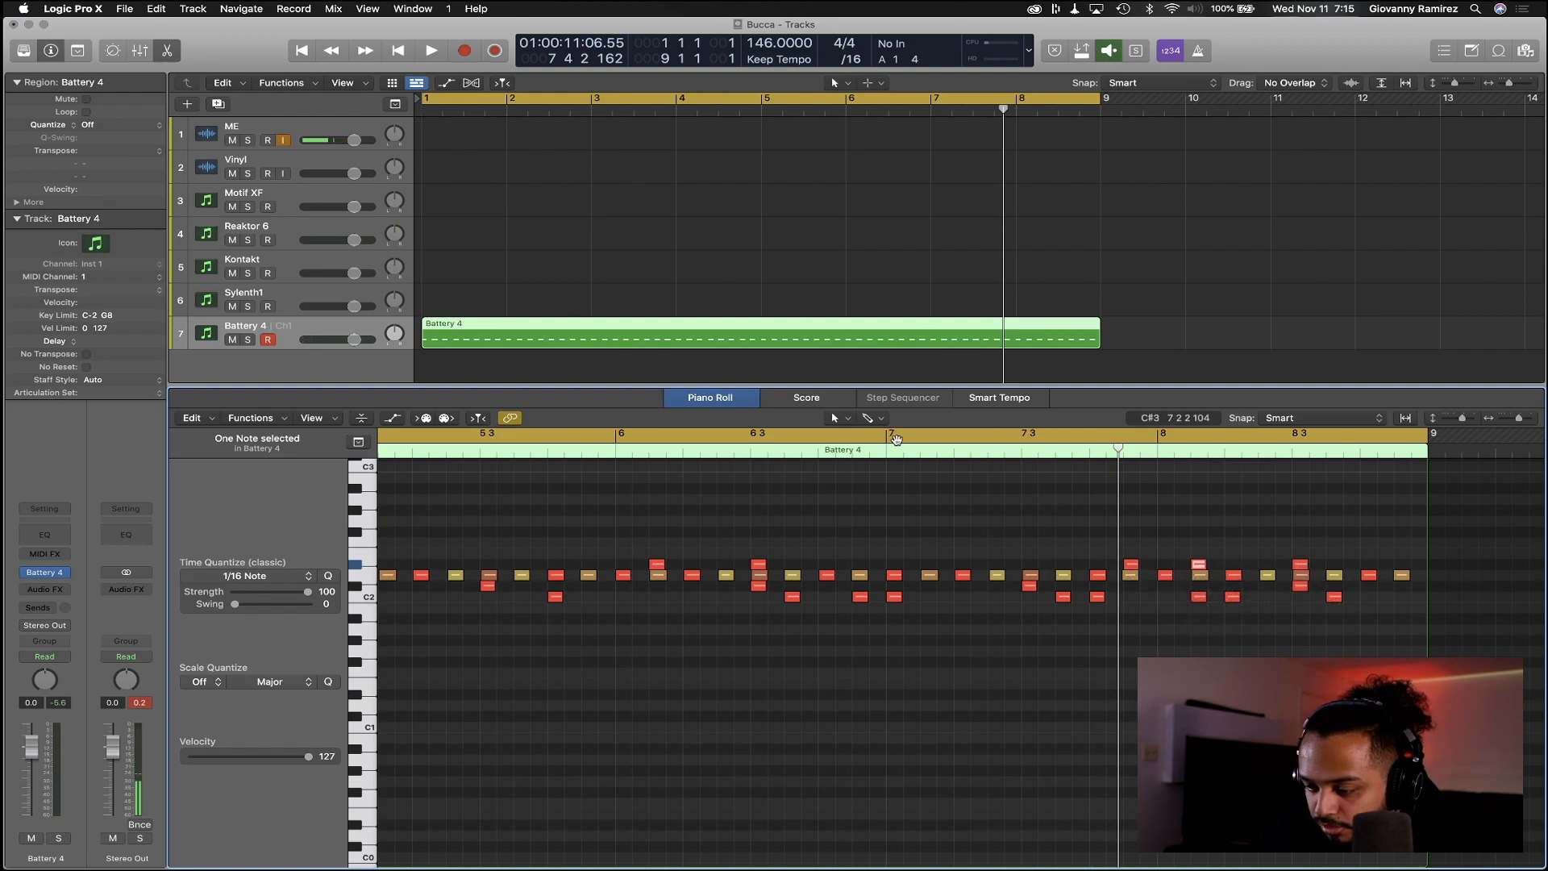
{"action": "key", "text": "space"}
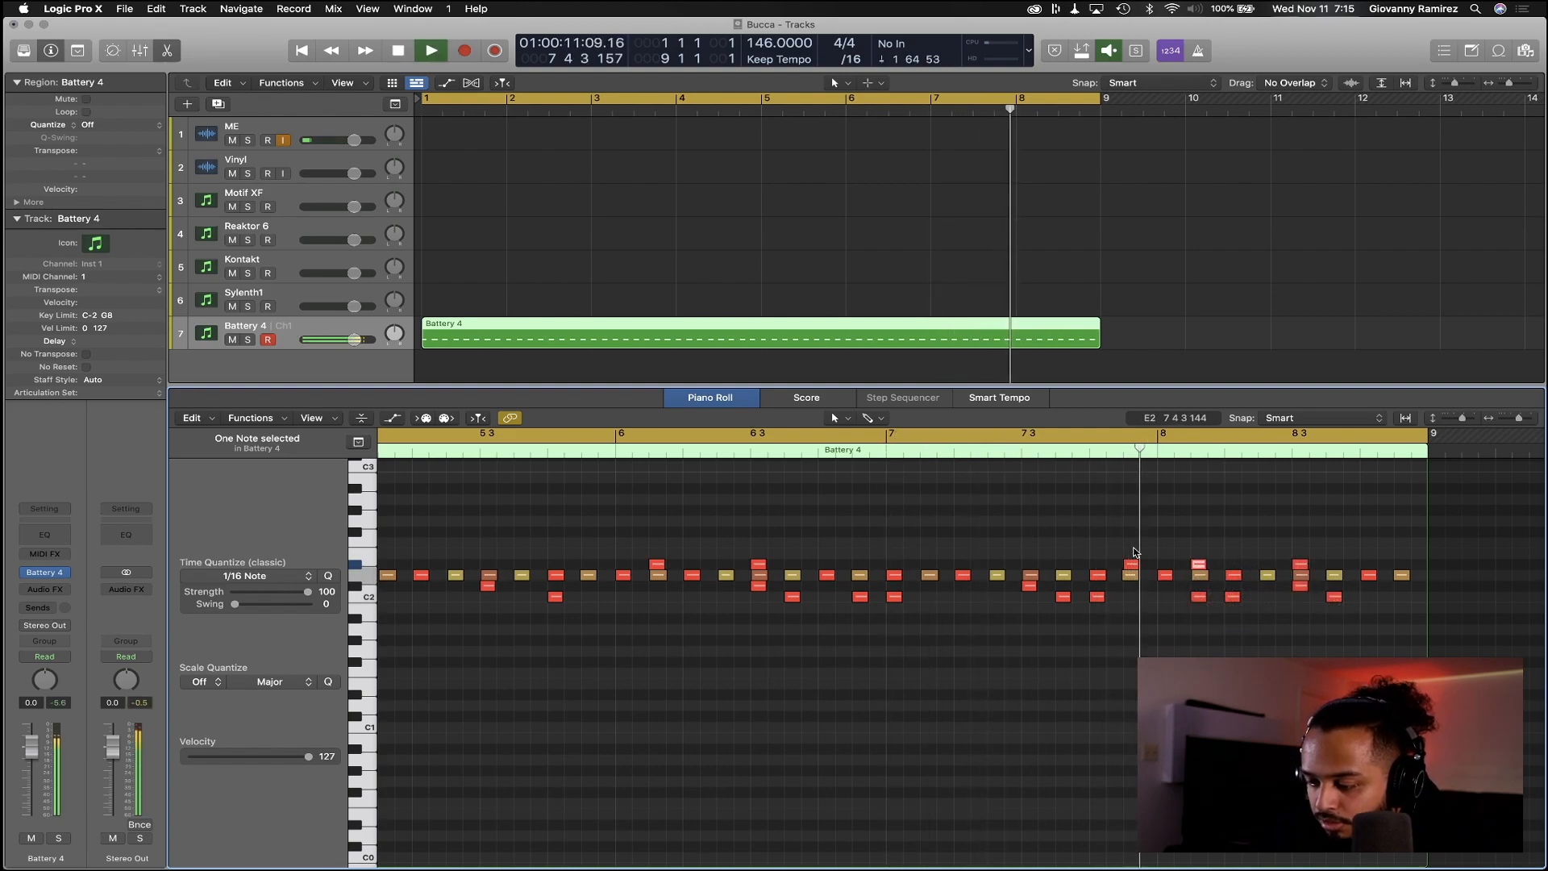
{"action": "key", "text": "space"}
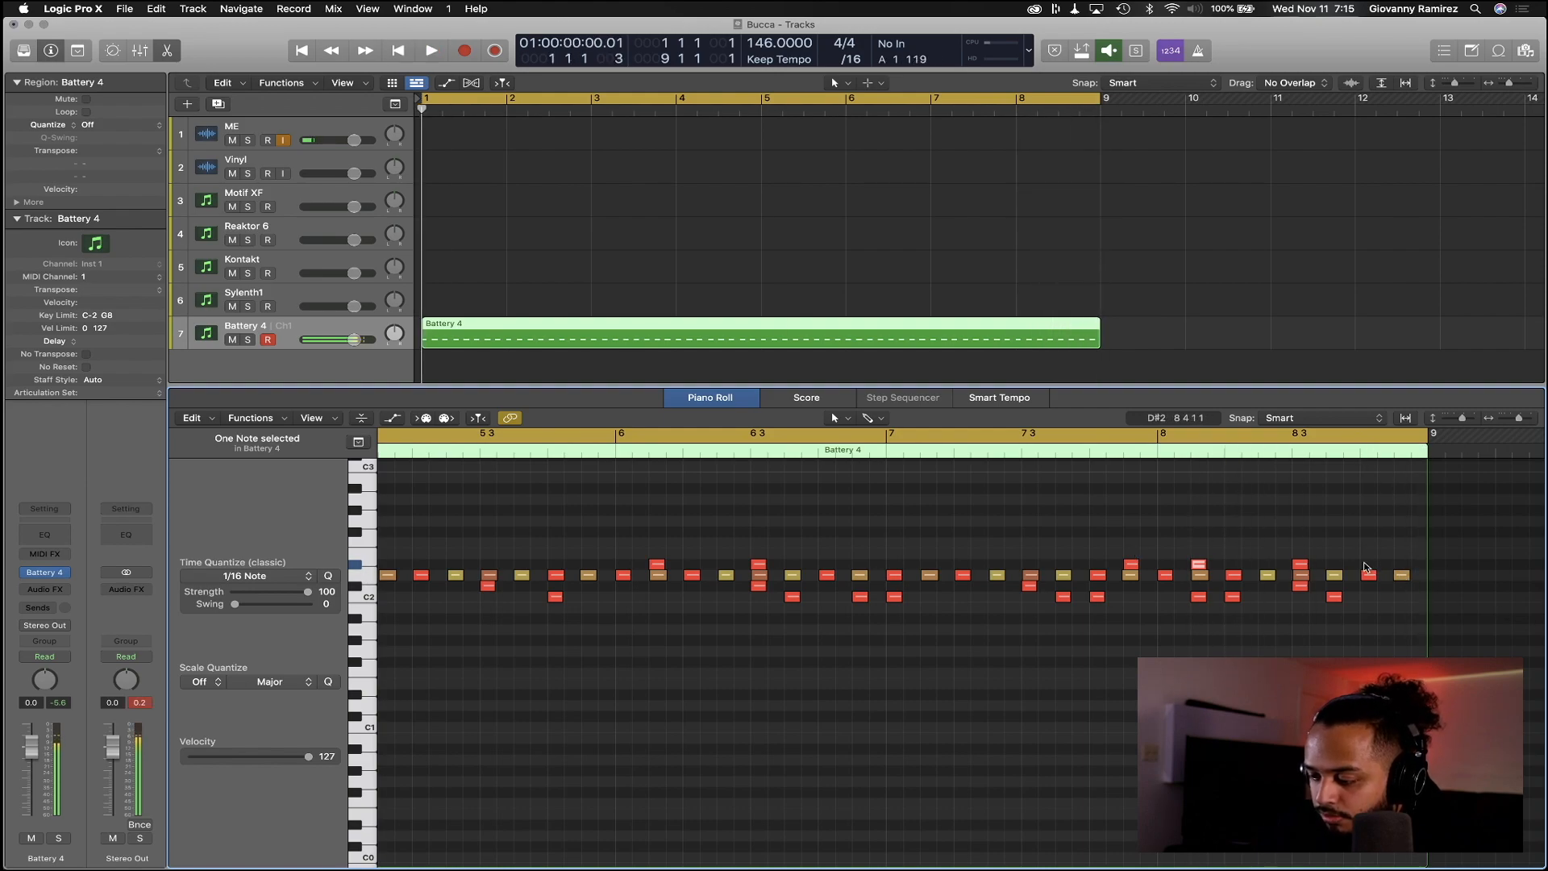
Show the mixer and the Battery 4 kit, audition snare samples and load Cxdy - Based (Snare) into cell D4
{"action": "key", "text": "x"}
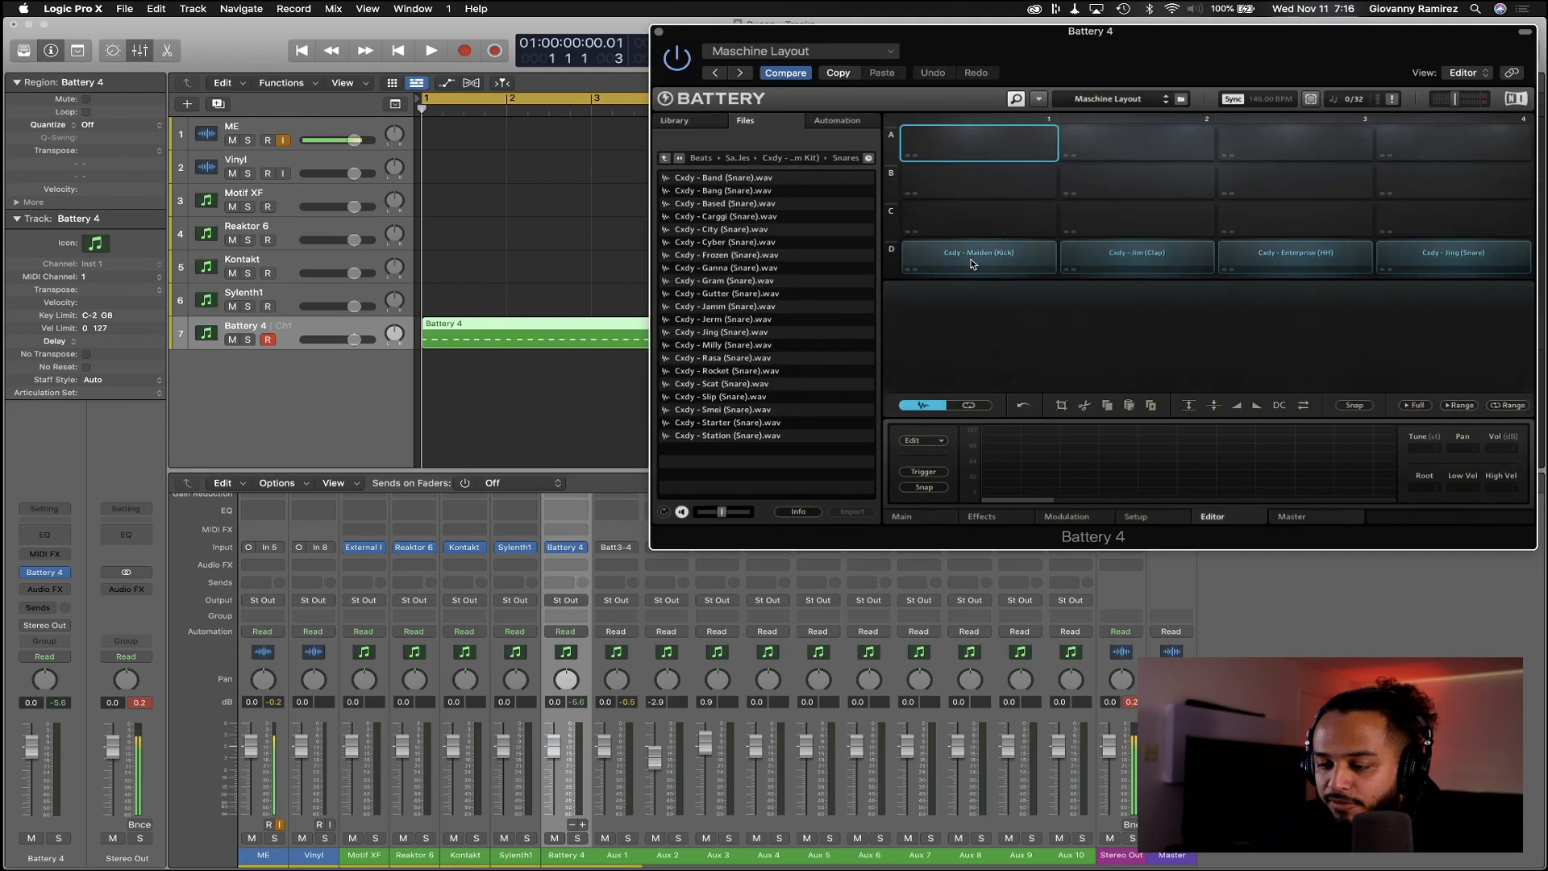
{"action": "left_click", "coordinate": [1450, 254]}
{"action": "left_click", "coordinate": [728, 256]}
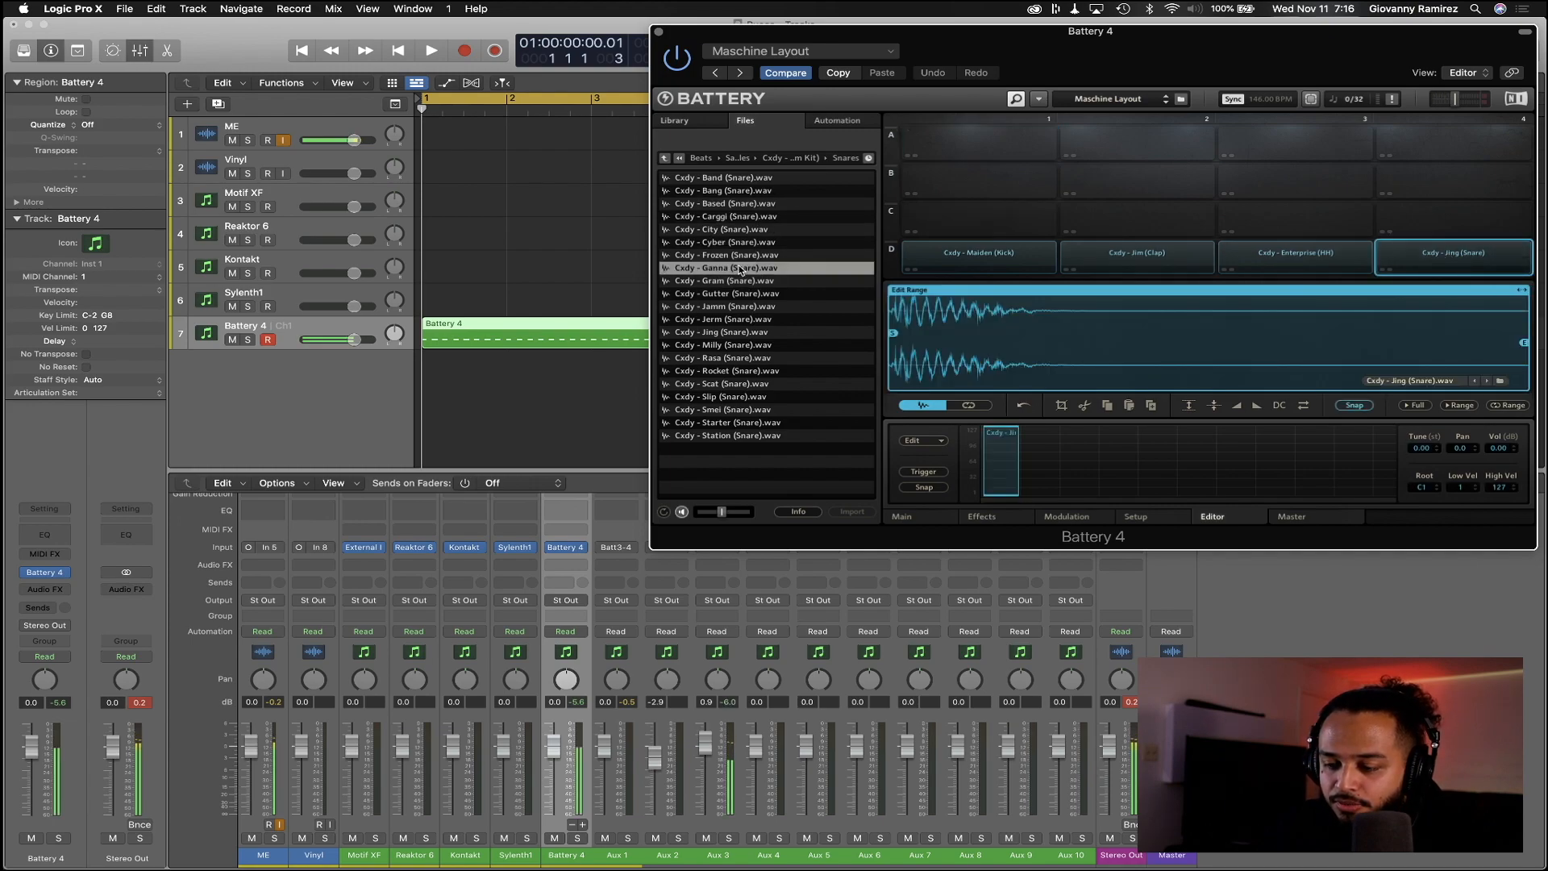
{"action": "left_click", "coordinate": [723, 242]}
{"action": "left_click", "coordinate": [723, 229]}
{"action": "left_click", "coordinate": [723, 216]}
{"action": "left_click", "coordinate": [723, 203]}
{"action": "left_click", "coordinate": [720, 191]}
{"action": "double_click", "coordinate": [720, 204]}
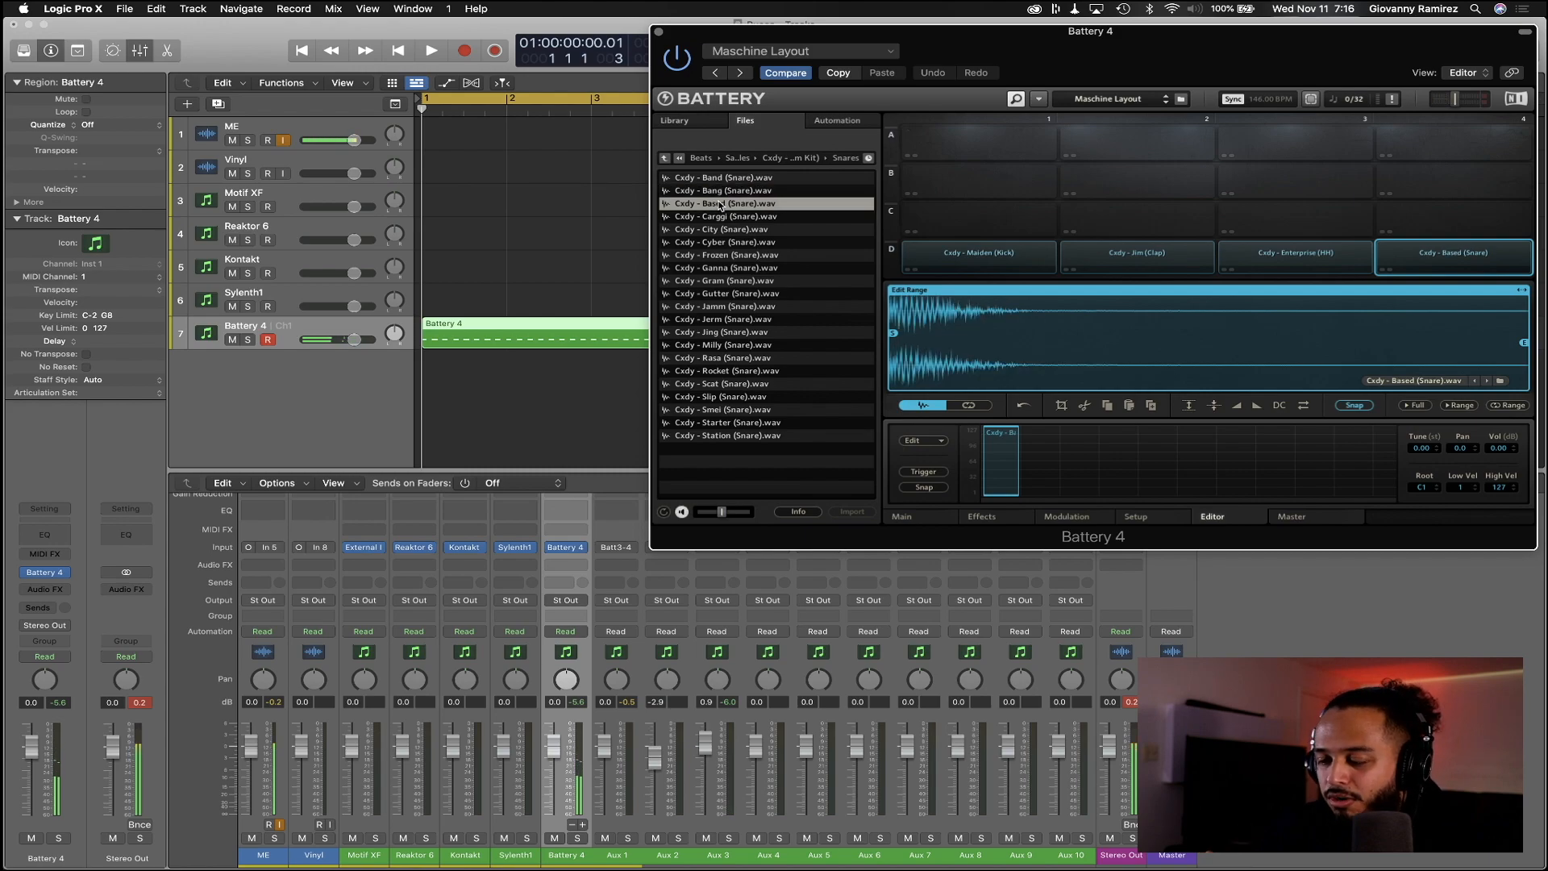
Play the pattern with the Based snare and lower mixer channel Aux 3 to -0.1 dB
{"action": "key", "text": "space"}
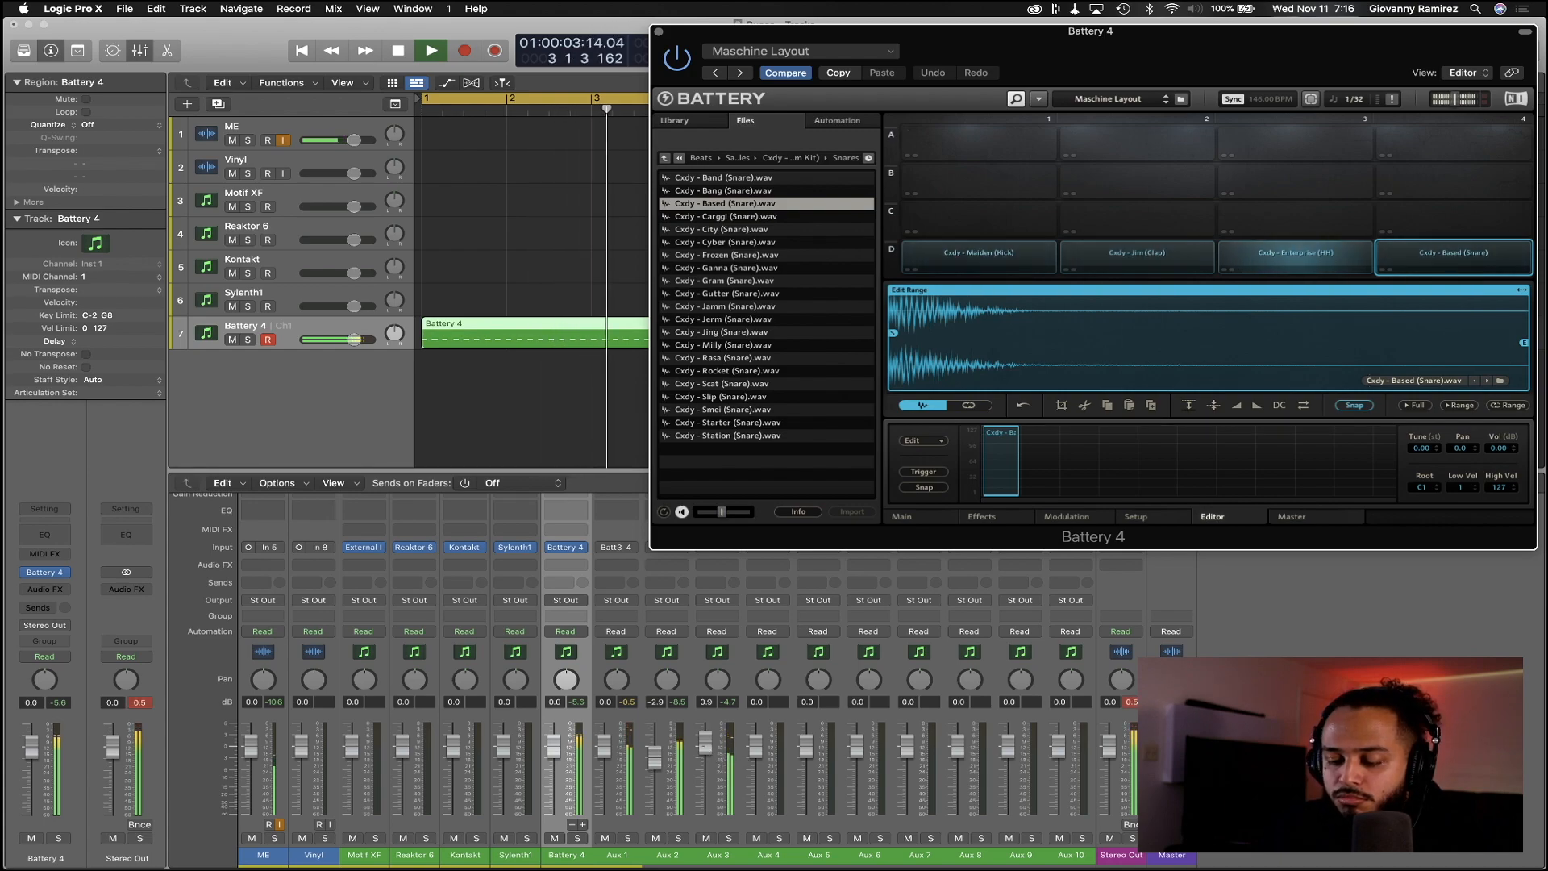
{"action": "left_click_drag", "start_coordinate": [705, 737], "coordinate": [707, 740]}
{"action": "key", "text": "space"}
Audition the snares from Station up to Rasa and load Cxdy - Rasa (Snare) into cell D4
{"action": "left_click", "coordinate": [706, 436]}
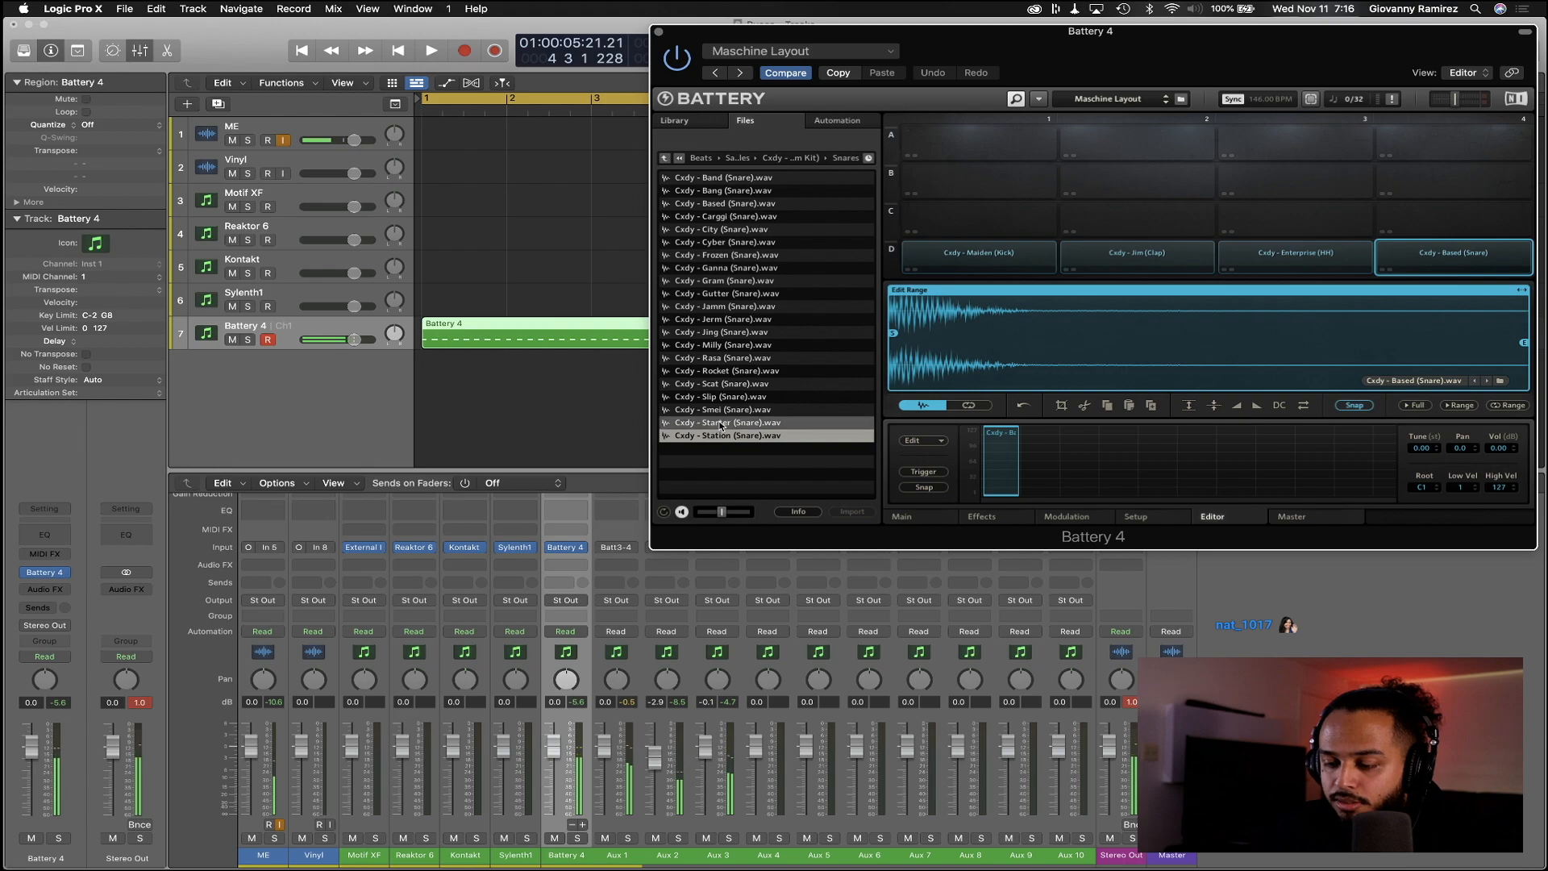
{"action": "left_click", "coordinate": [720, 423]}
{"action": "left_click", "coordinate": [725, 410]}
{"action": "left_click", "coordinate": [730, 396]}
{"action": "left_click", "coordinate": [735, 384]}
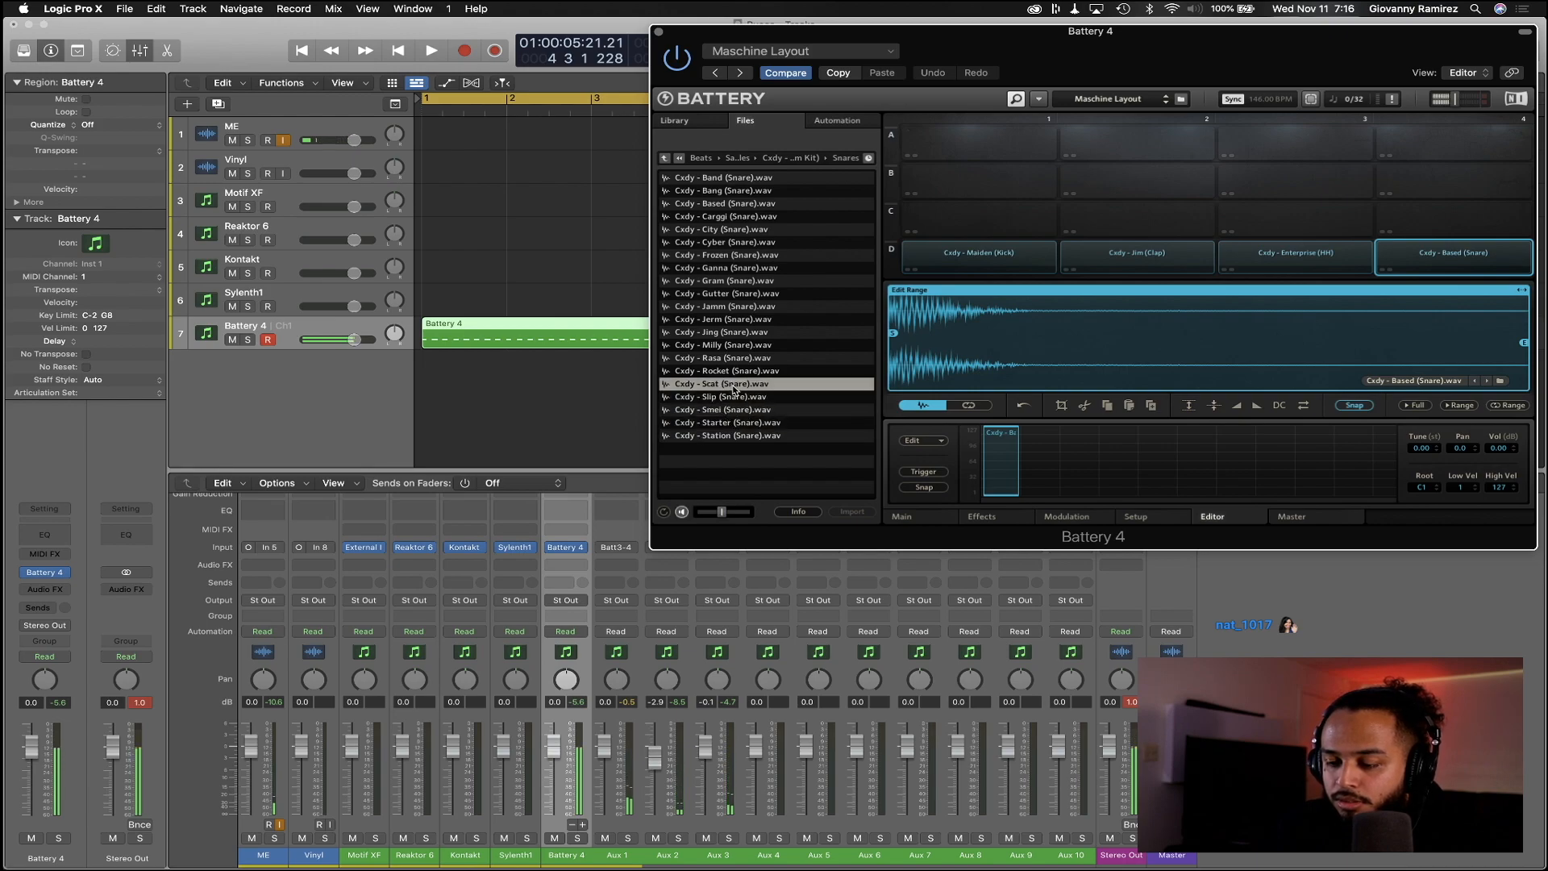
{"action": "left_click", "coordinate": [734, 372]}
{"action": "left_click", "coordinate": [728, 359]}
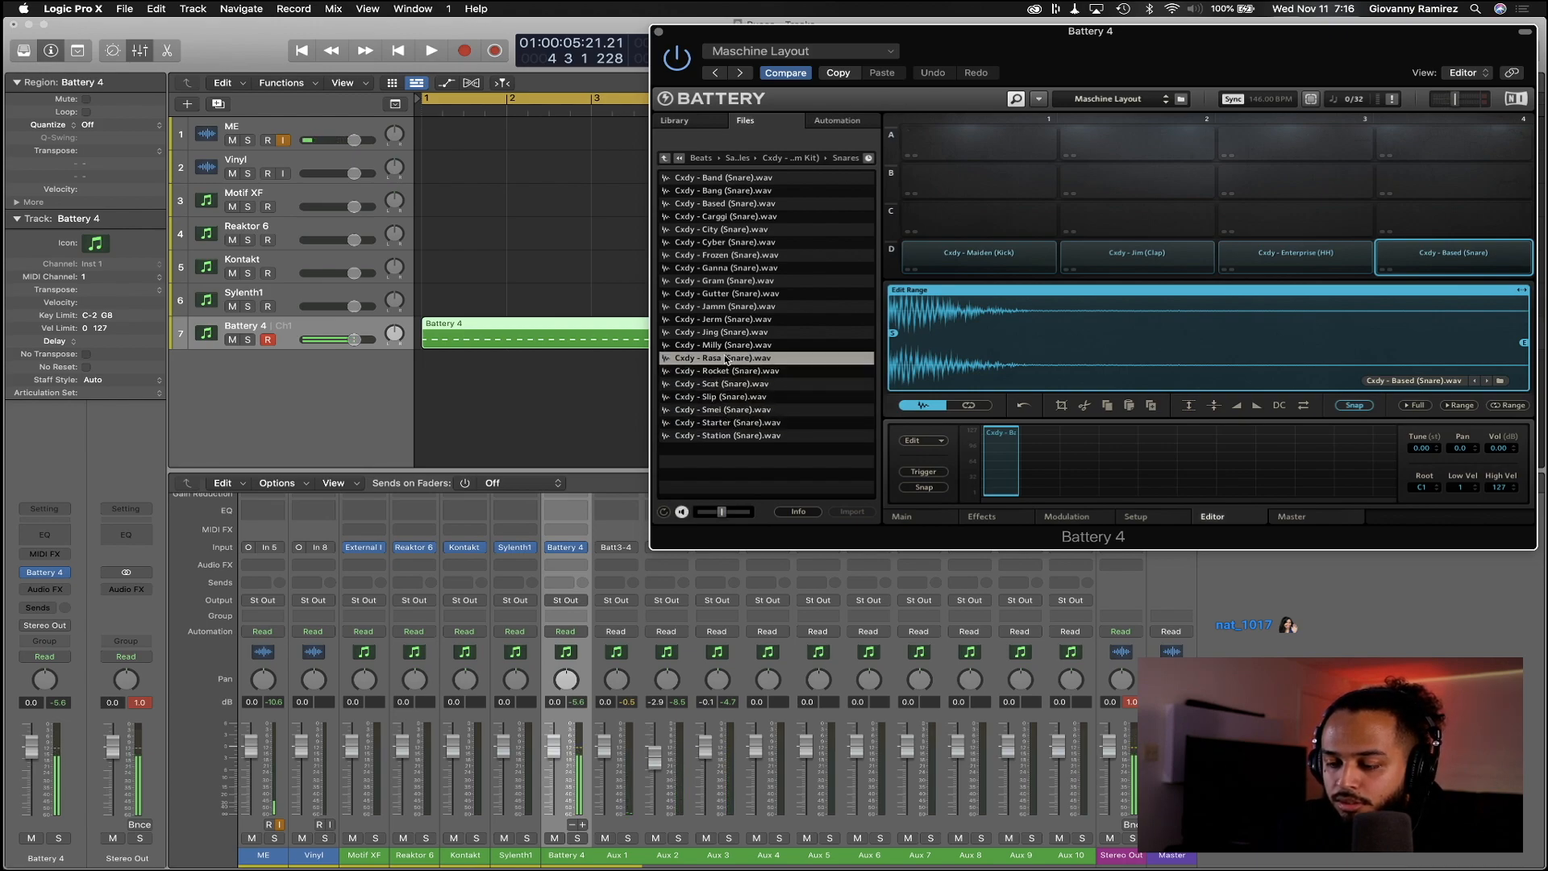
{"action": "double_click", "coordinate": [730, 359]}
Play the pattern with the Rasa snare and lower mixer channel Aux 3 to -0.2 dB
{"action": "key", "text": "space"}
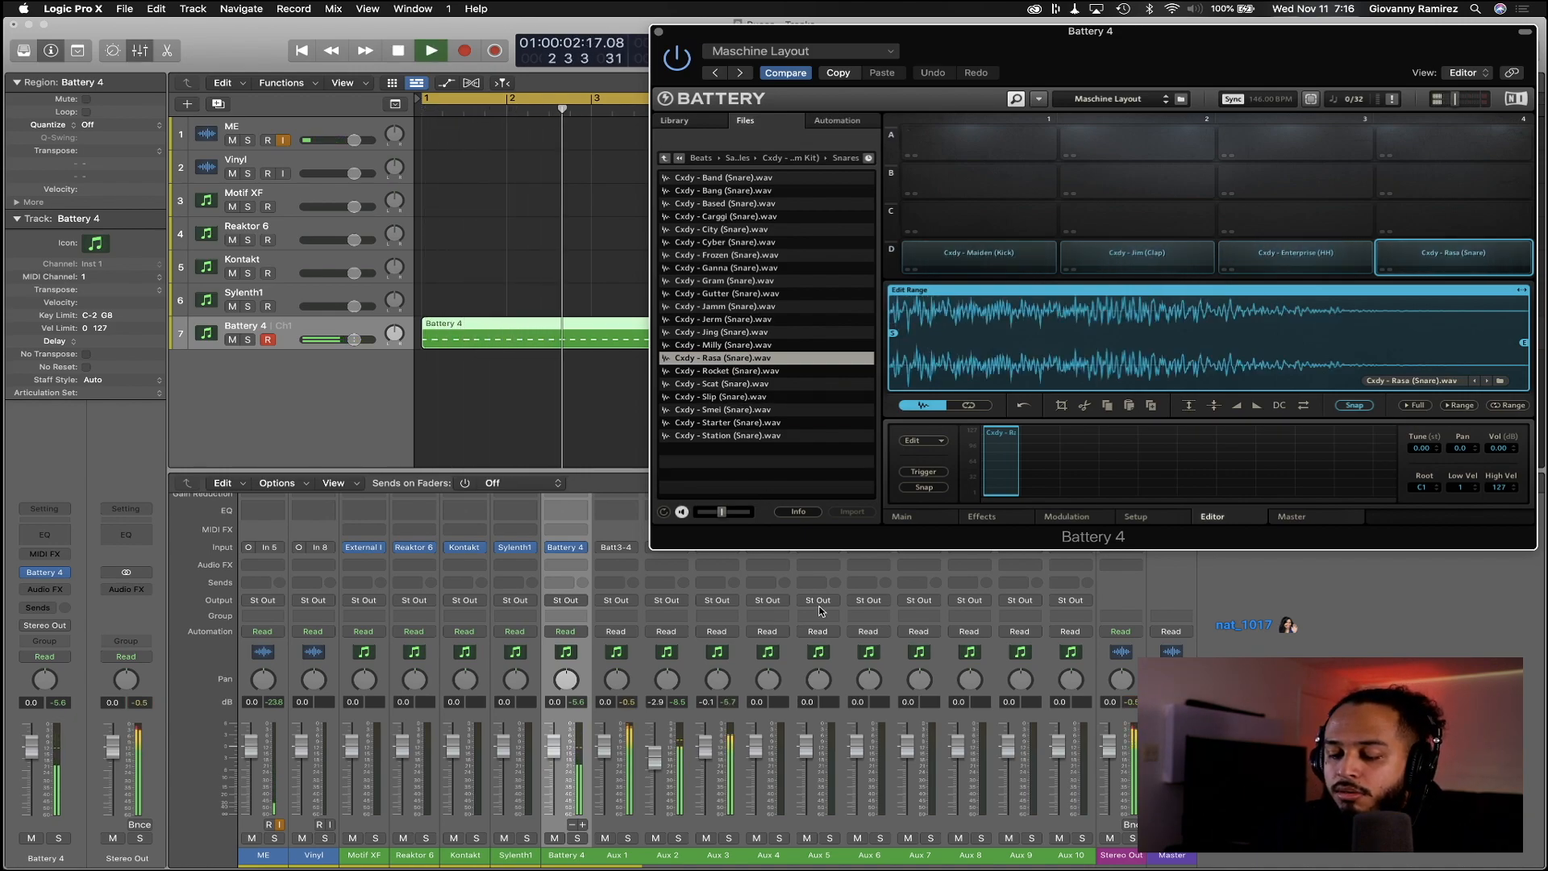
{"action": "left_click_drag", "start_coordinate": [706, 750], "coordinate": [706, 751]}
{"action": "key", "text": "space"}
Audition the snares from Milly up to Gutter and load Cxdy - Jamm (Snare) into cell D4
{"action": "left_click", "coordinate": [754, 345]}
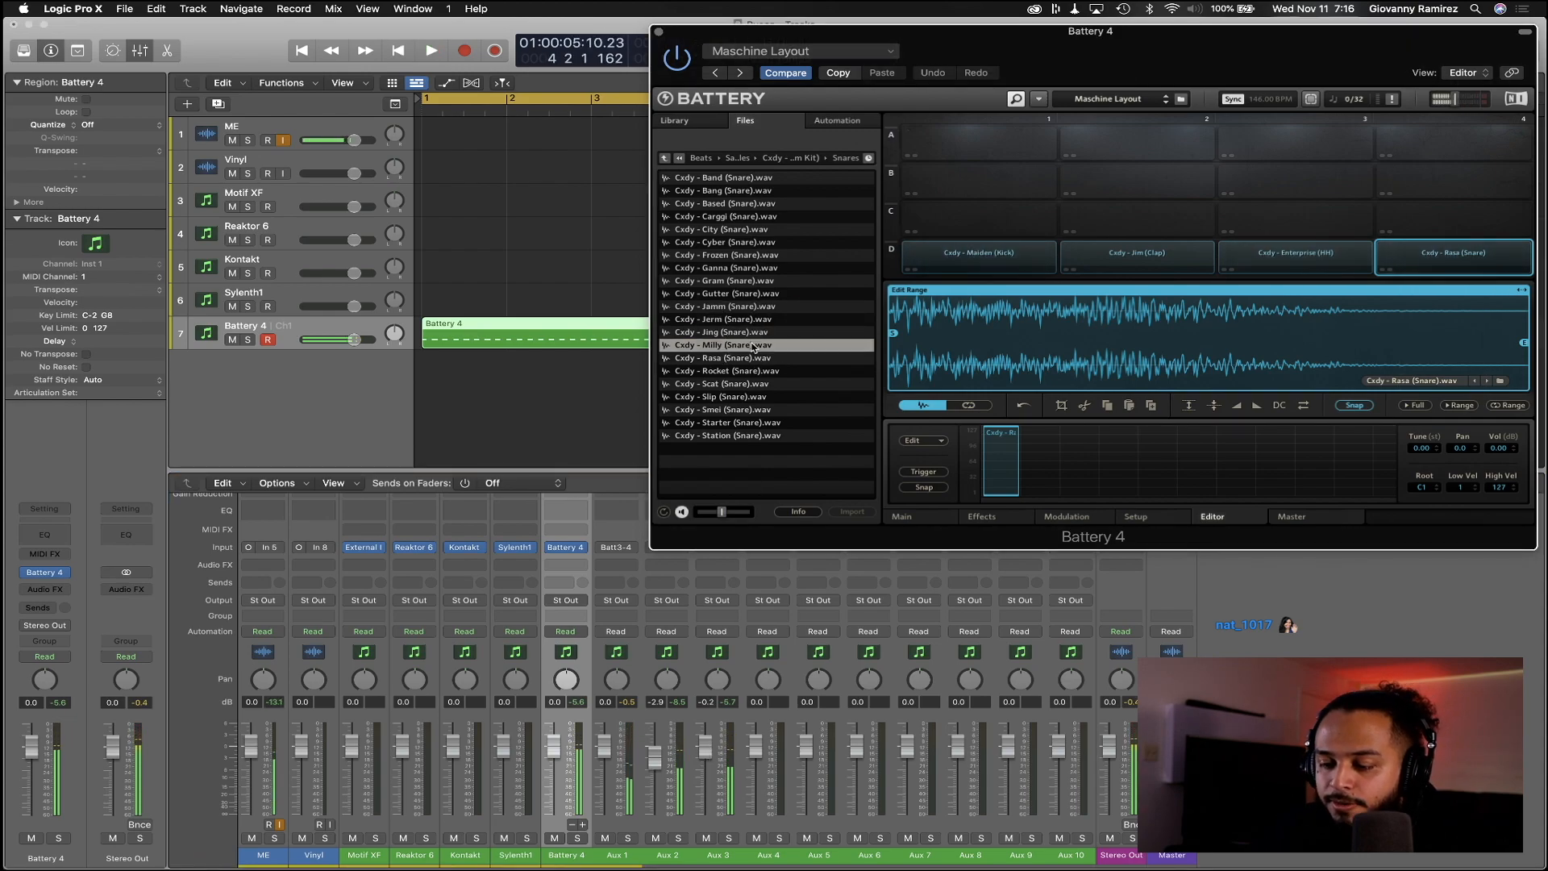
{"action": "left_click", "coordinate": [736, 332]}
{"action": "left_click", "coordinate": [746, 320]}
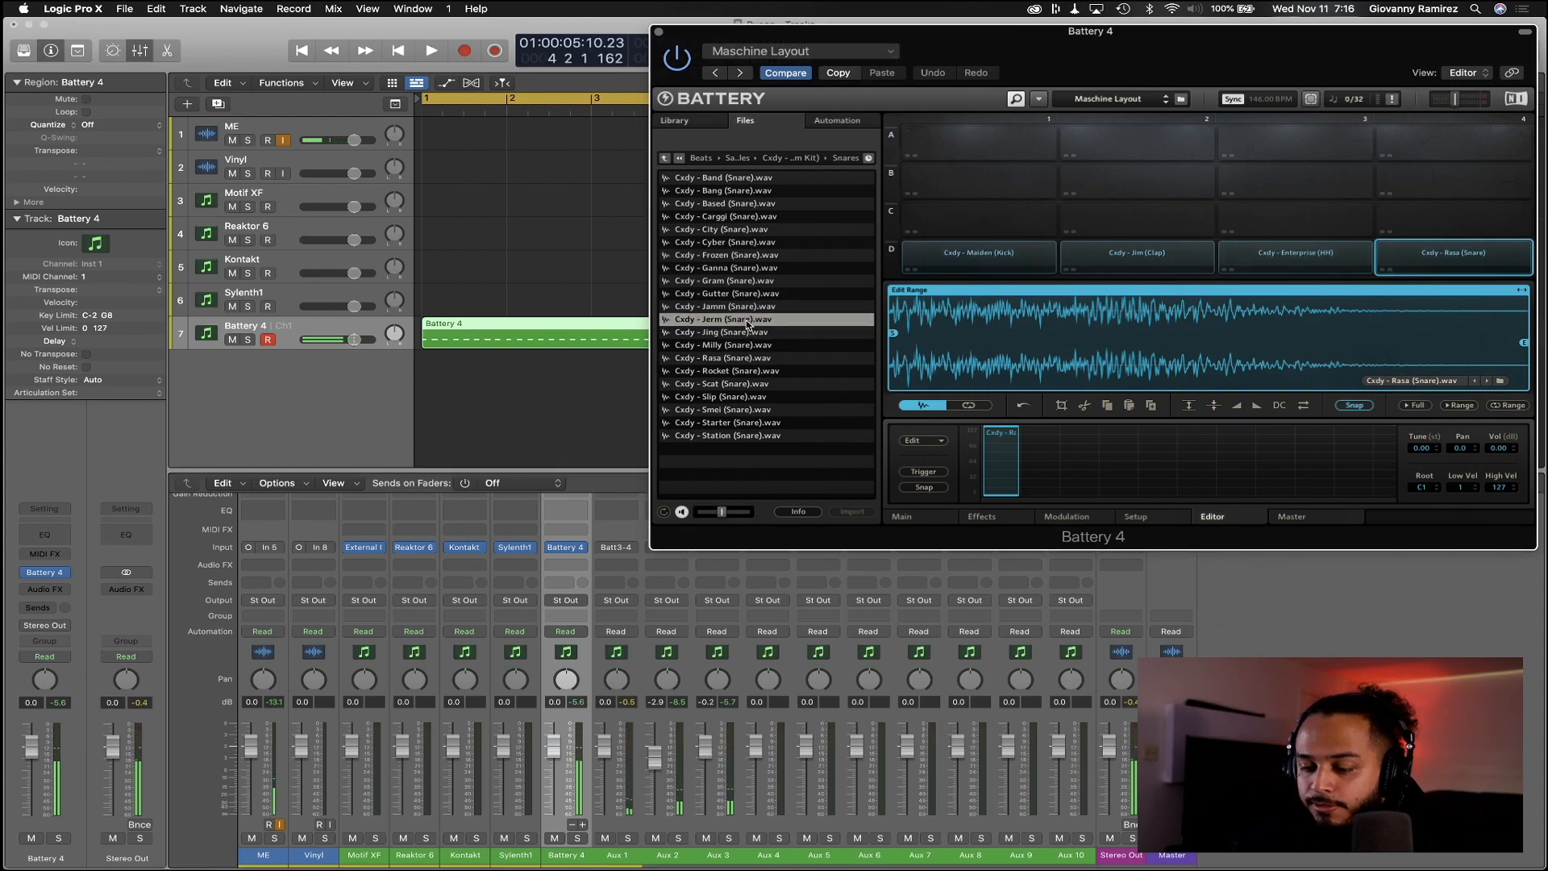
{"action": "left_click", "coordinate": [756, 307]}
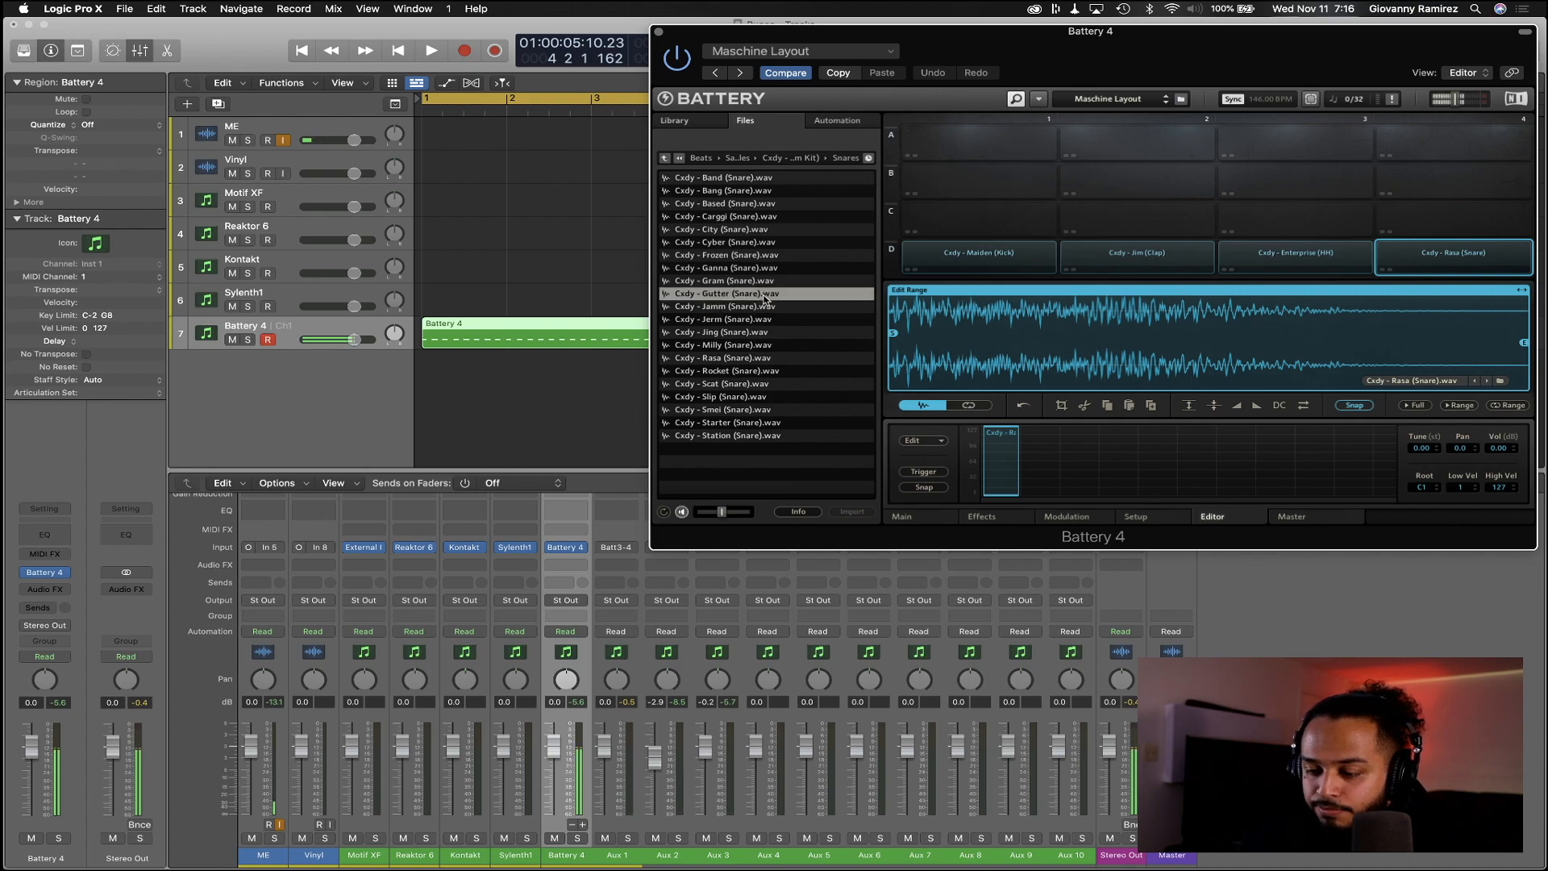
{"action": "double_click", "coordinate": [765, 306]}
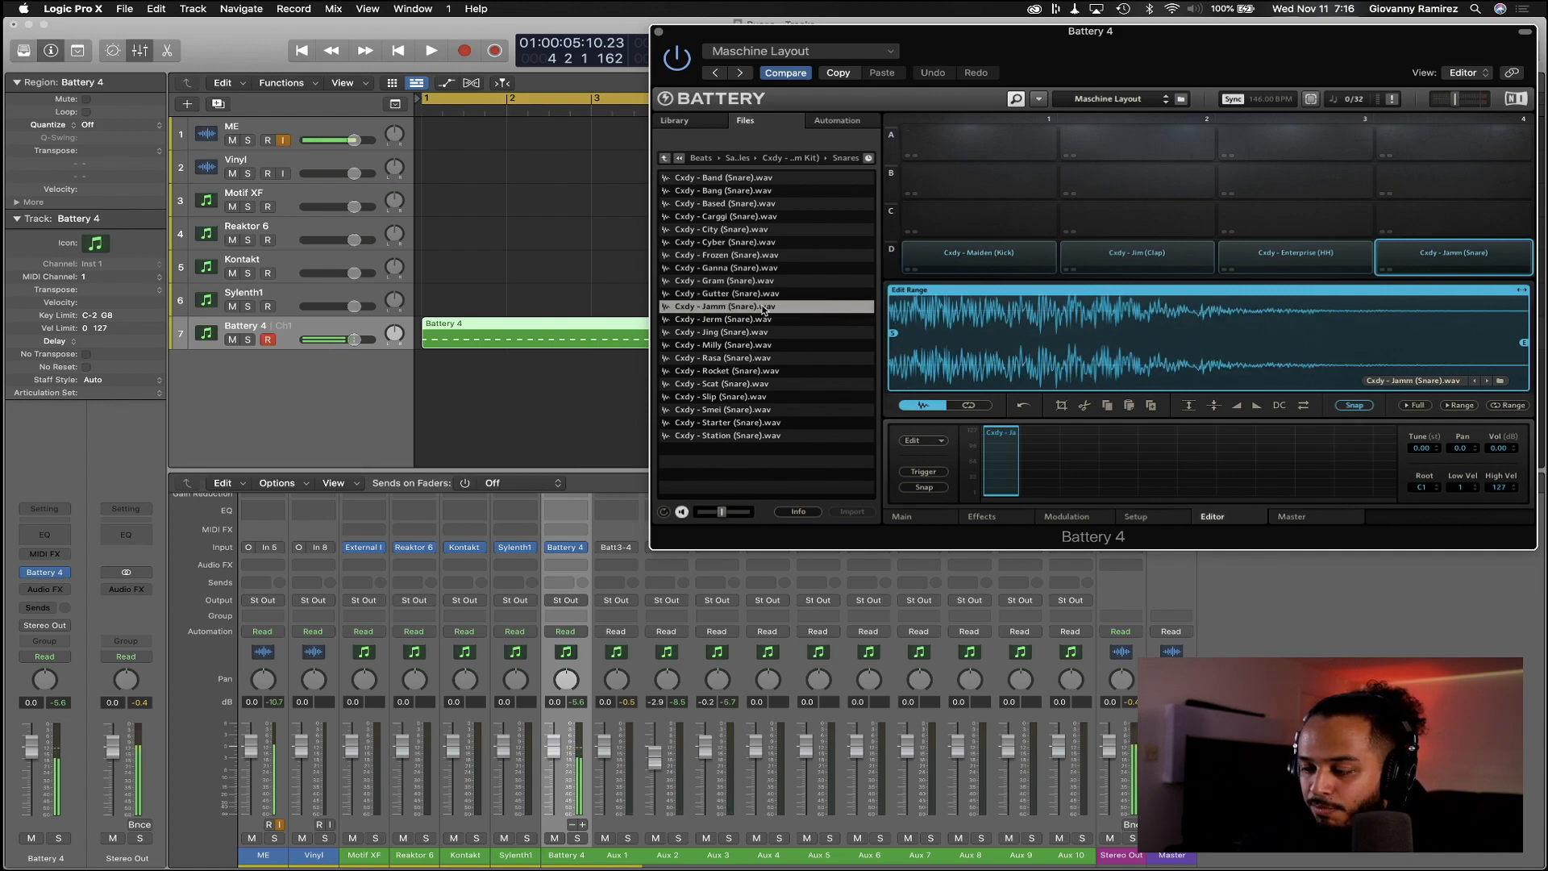
Add Cxdy - Starter (Snare) as a second layer on cell D4 and set that layer's tuning to 1.90
{"action": "left_click", "coordinate": [791, 438]}
{"action": "left_click", "coordinate": [760, 423]}
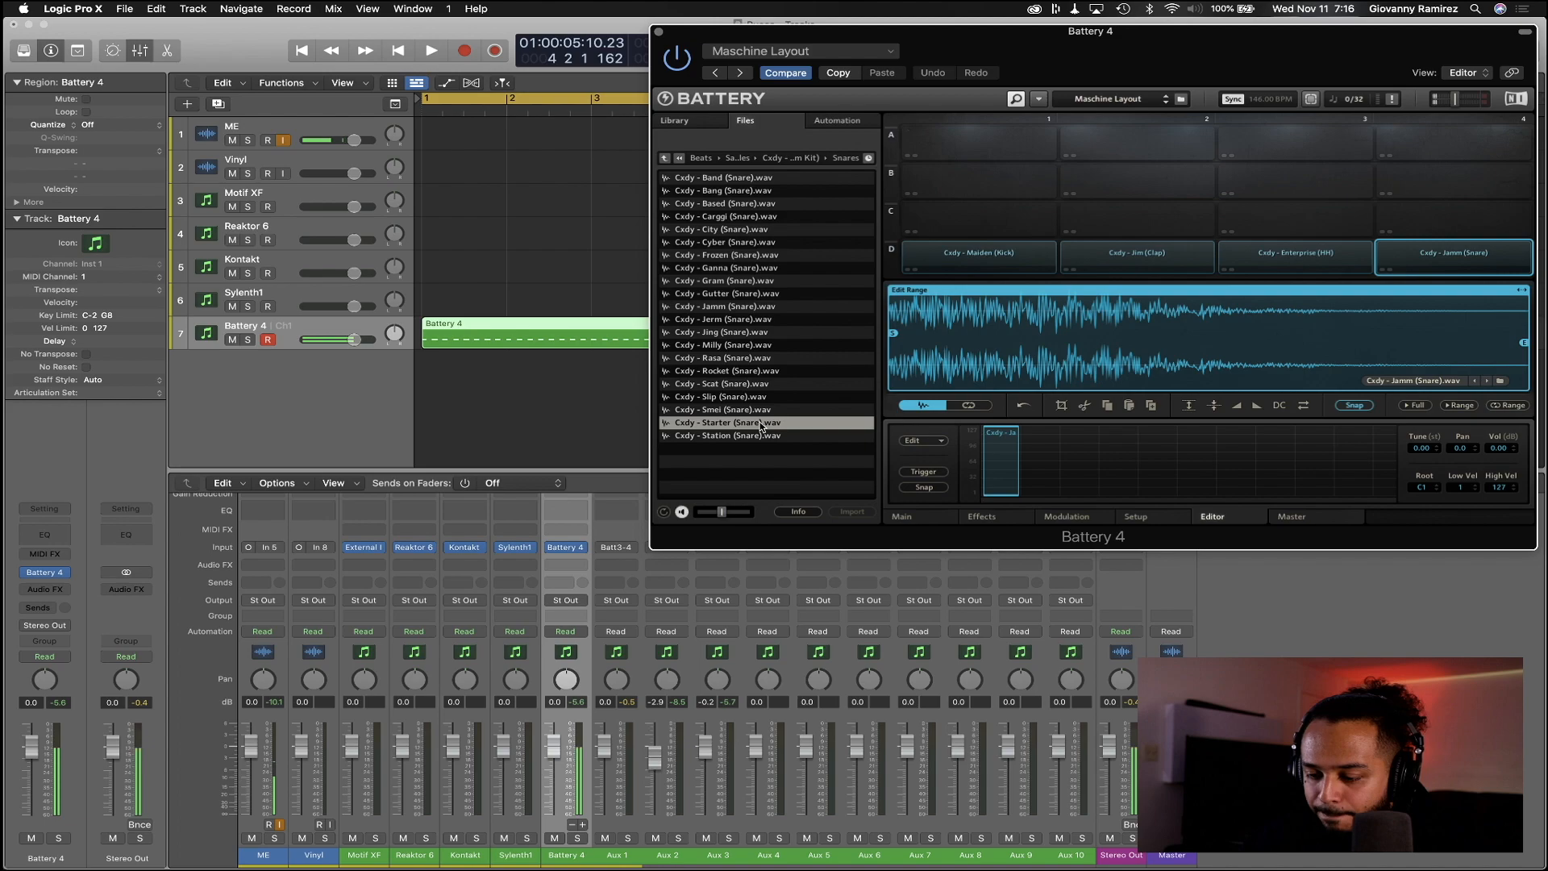
{"action": "left_click", "coordinate": [750, 411]}
{"action": "left_click", "coordinate": [742, 424]}
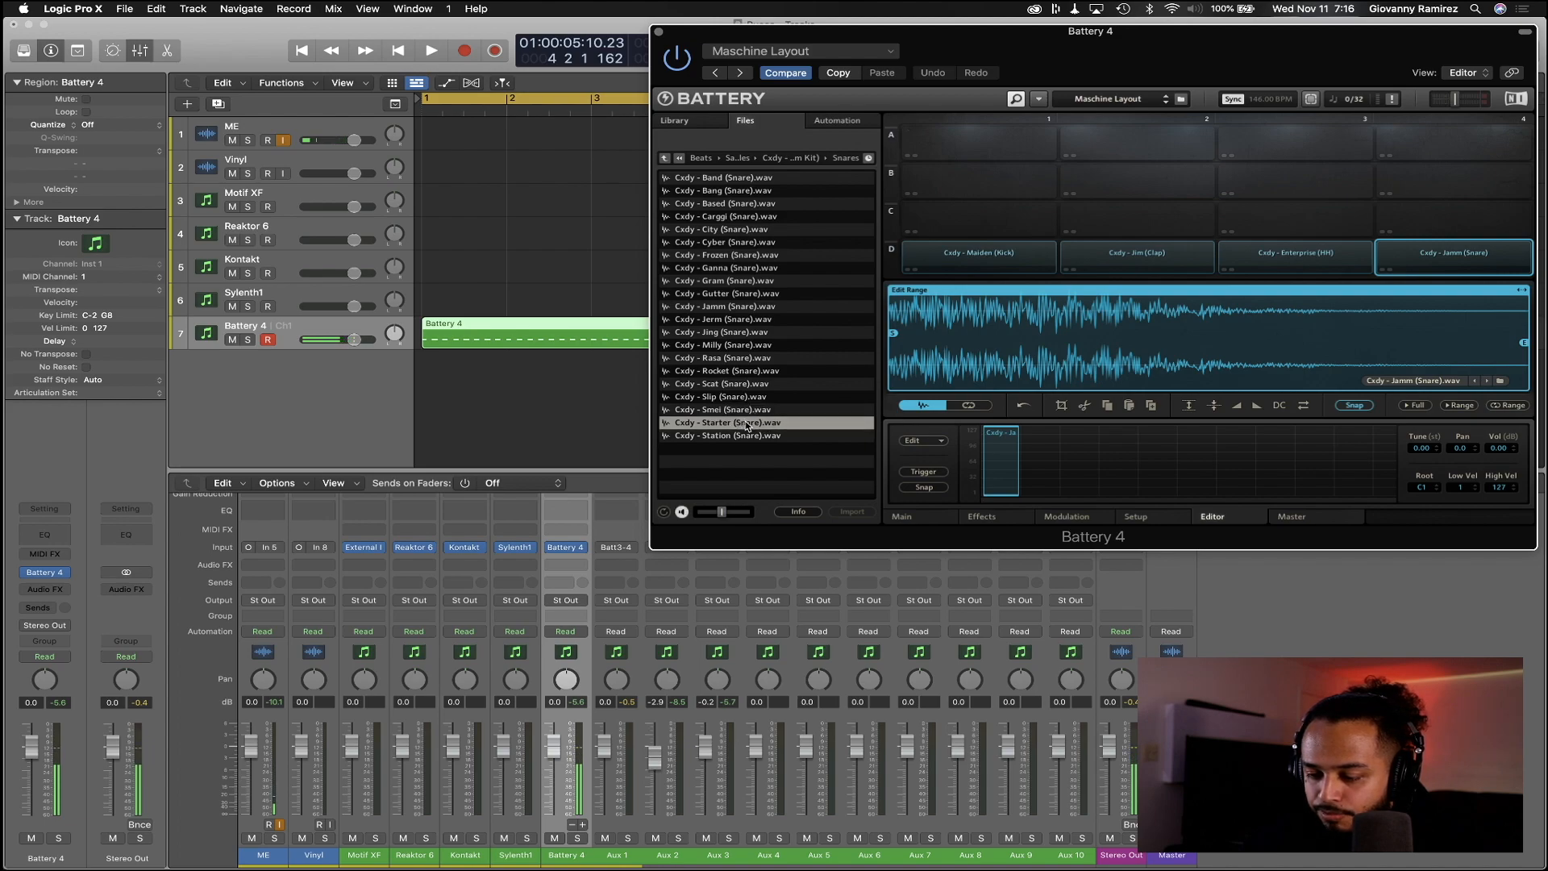
{"action": "left_click_drag", "start_coordinate": [742, 425], "coordinate": [1041, 473]}
{"action": "left_click", "coordinate": [1089, 453]}
{"action": "left_click", "coordinate": [1042, 455]}
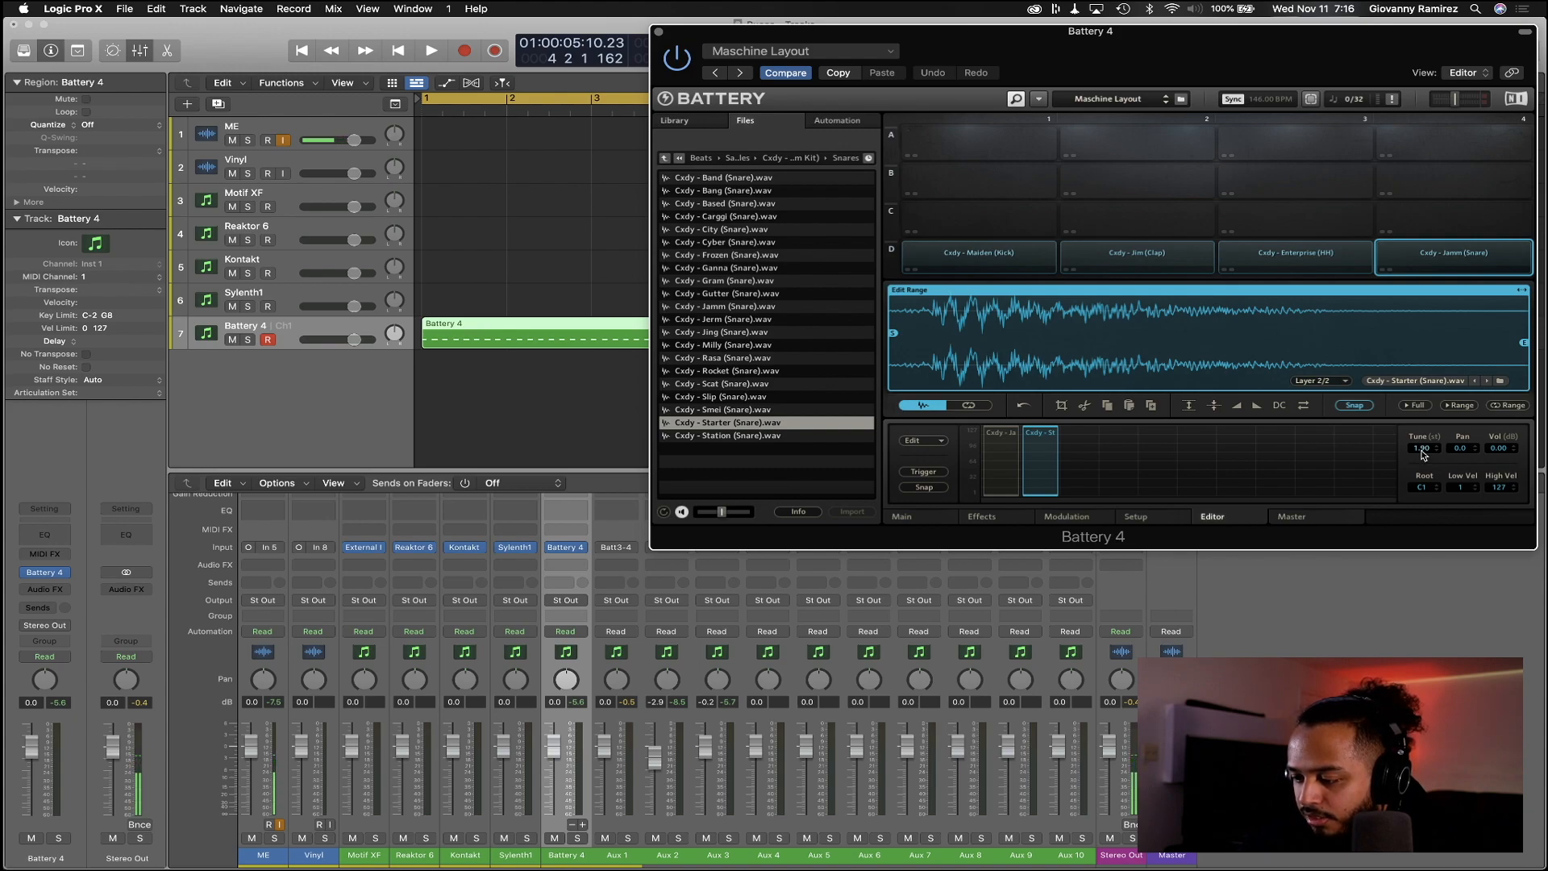
Lower mixer channel Aux 3 to -2.0 dB while the layered snare plays, and restart the pattern from the beginning
{"action": "key", "text": "space"}
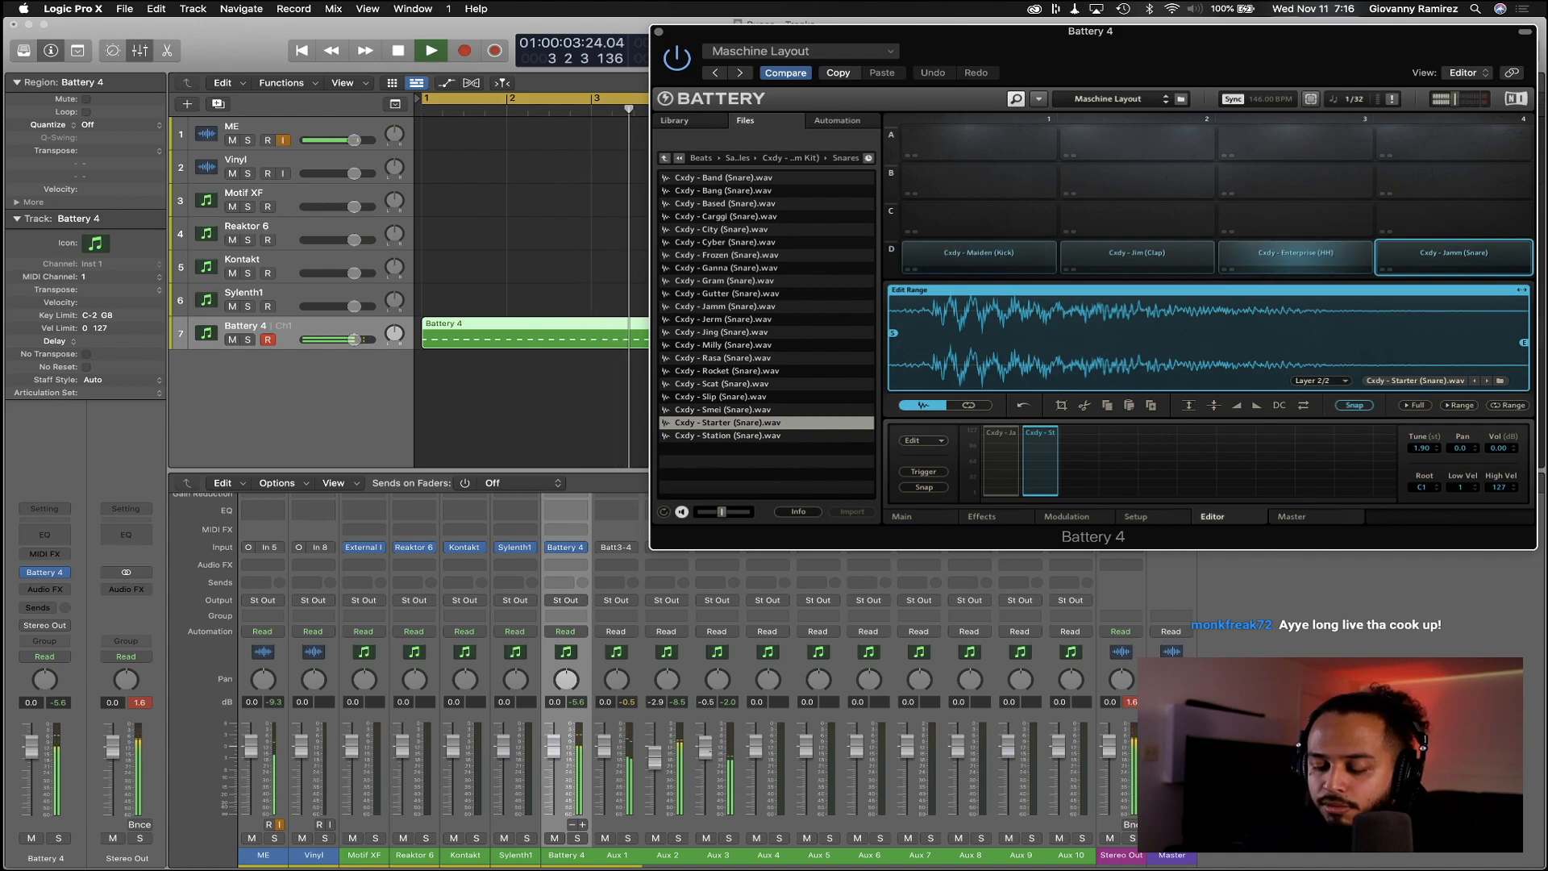
{"action": "left_click_drag", "start_coordinate": [711, 753], "coordinate": [713, 760]}
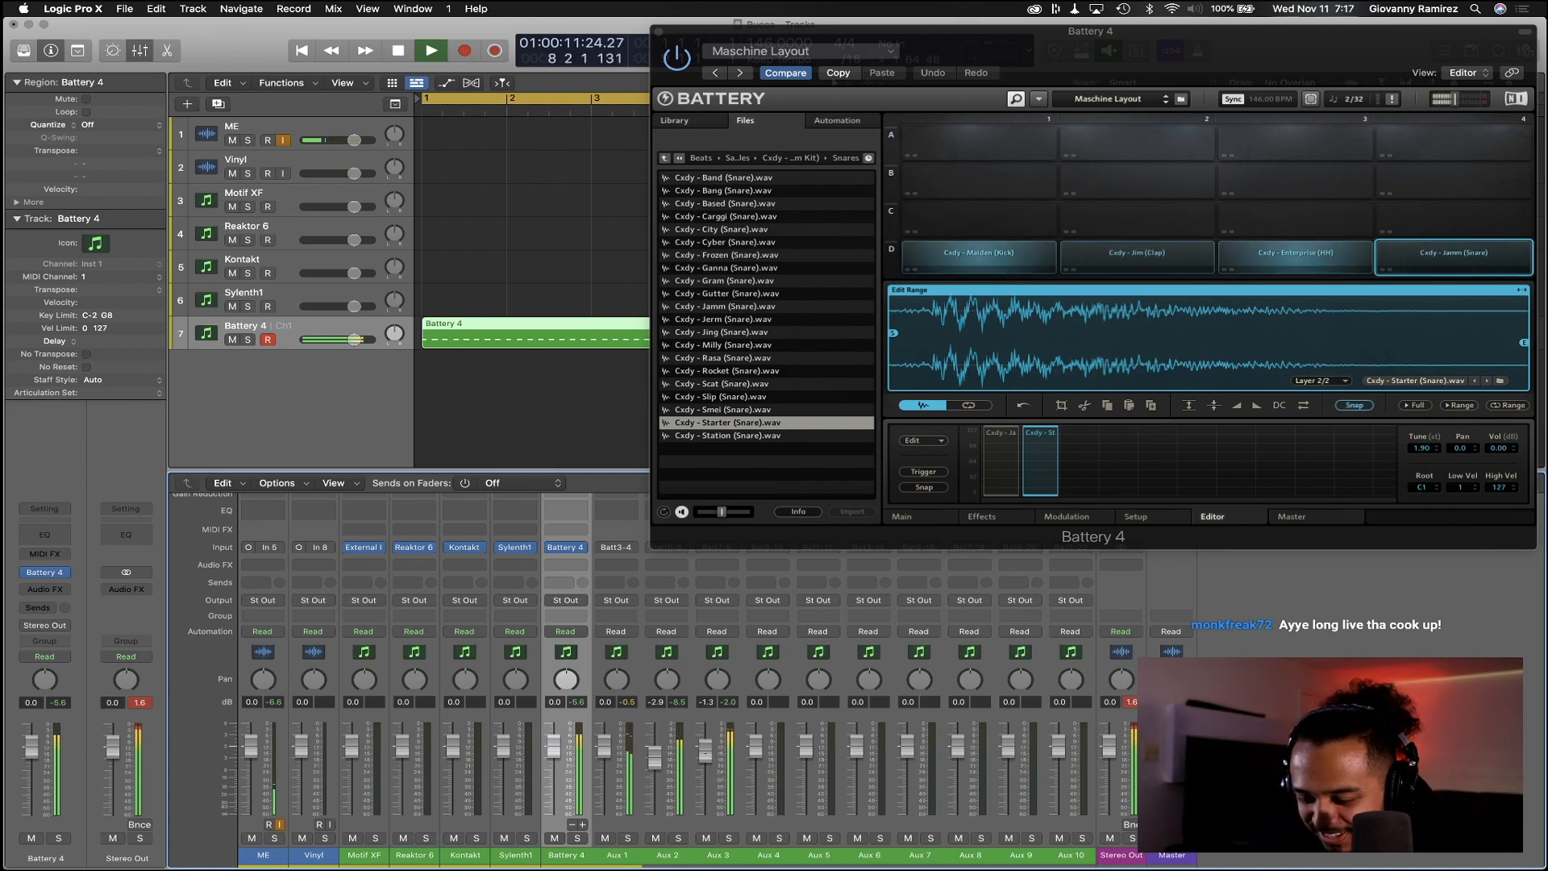
{"action": "left_click_drag", "start_coordinate": [705, 753], "coordinate": [706, 760]}
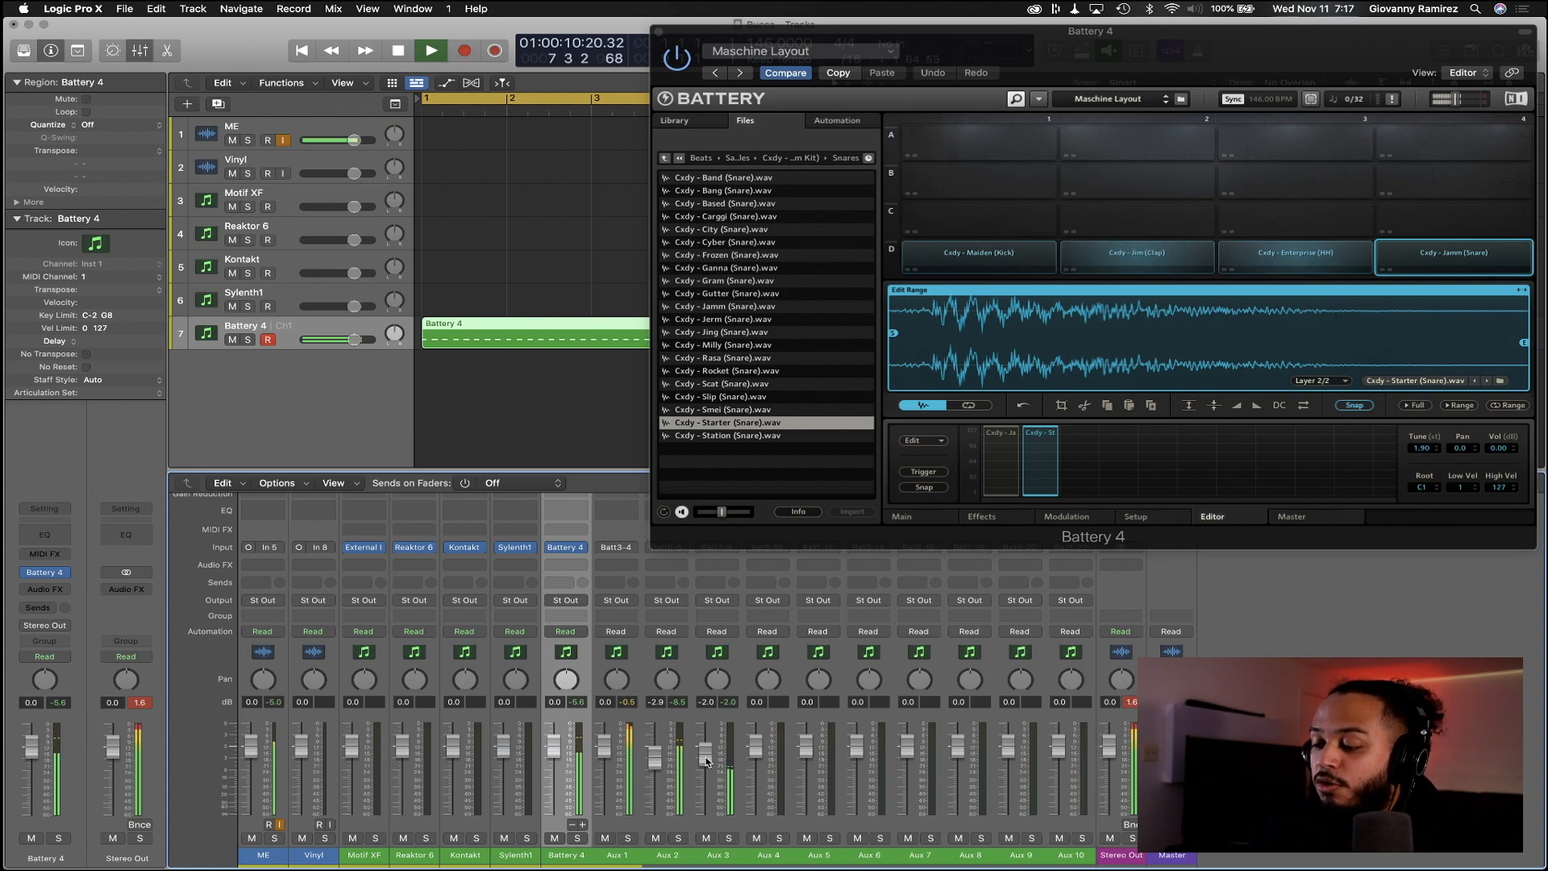
{"action": "key", "text": "Return"}
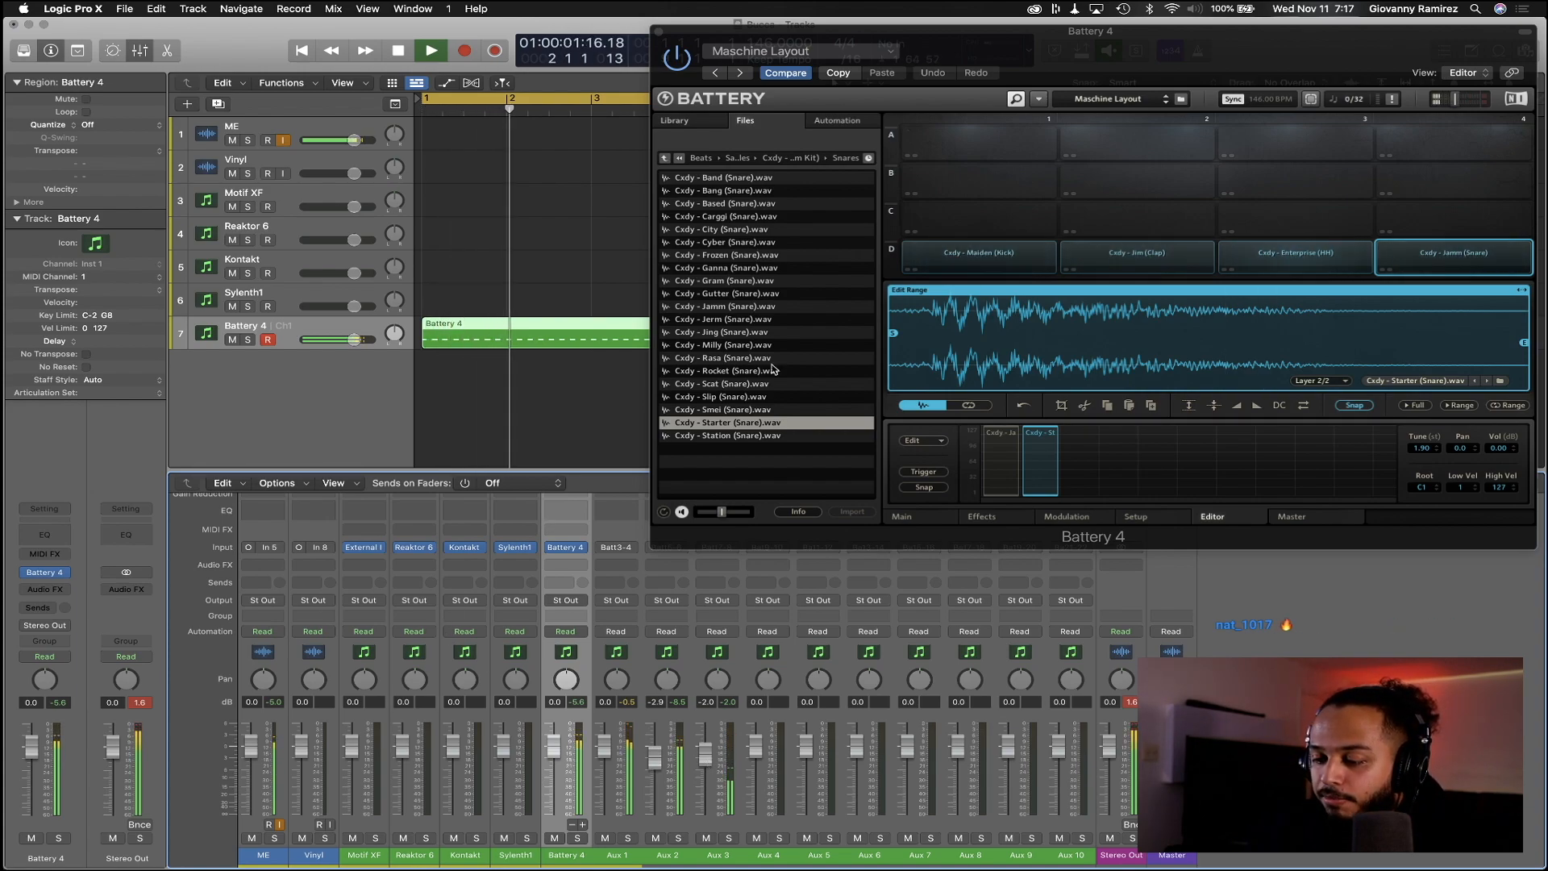
Audition the Band, Bang and Based snares, load Cxdy - Based (Snare) into empty cell C1 and trigger the cell
{"action": "left_click", "coordinate": [979, 219]}
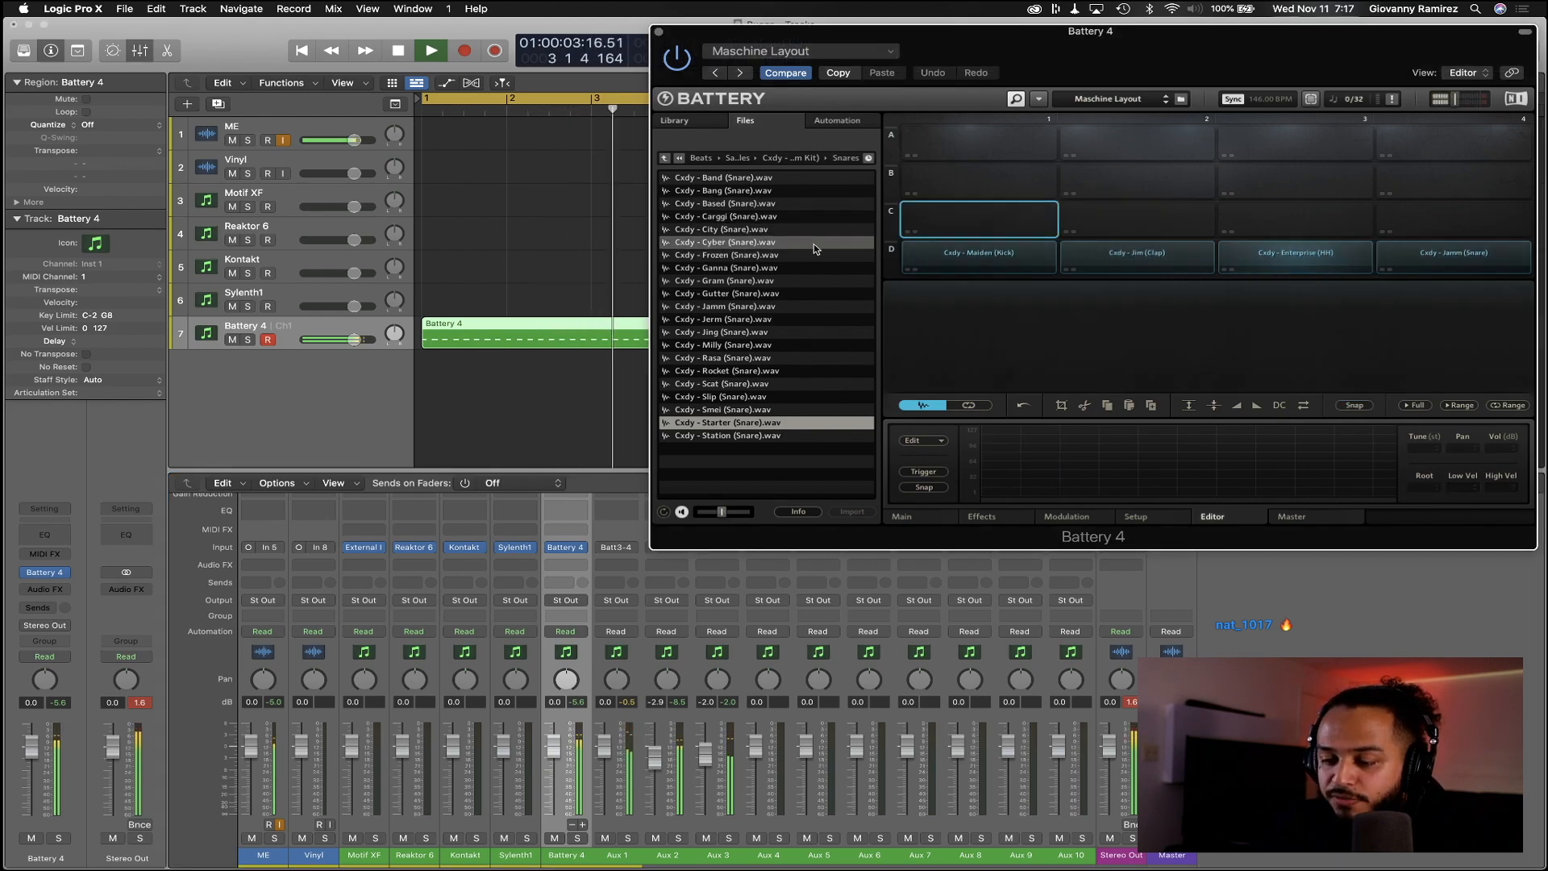
{"action": "left_click", "coordinate": [700, 179]}
{"action": "key", "text": "space"}
{"action": "left_click", "coordinate": [714, 191]}
{"action": "left_click", "coordinate": [723, 205]}
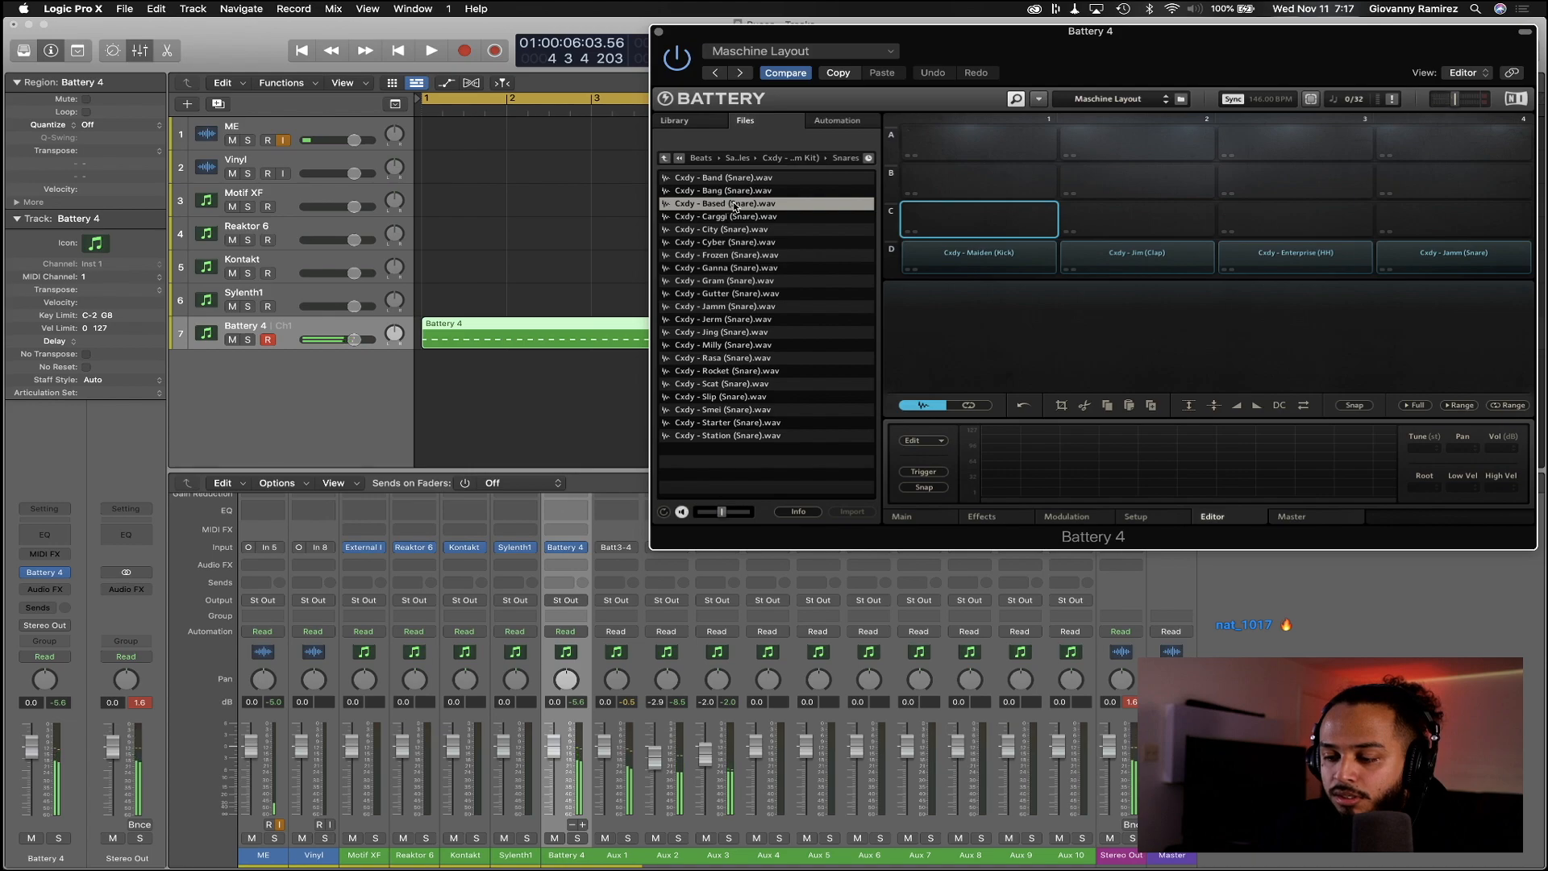
{"action": "double_click", "coordinate": [736, 207]}
{"action": "left_click", "coordinate": [1003, 225]}
{"action": "left_click", "coordinate": [1002, 223]}
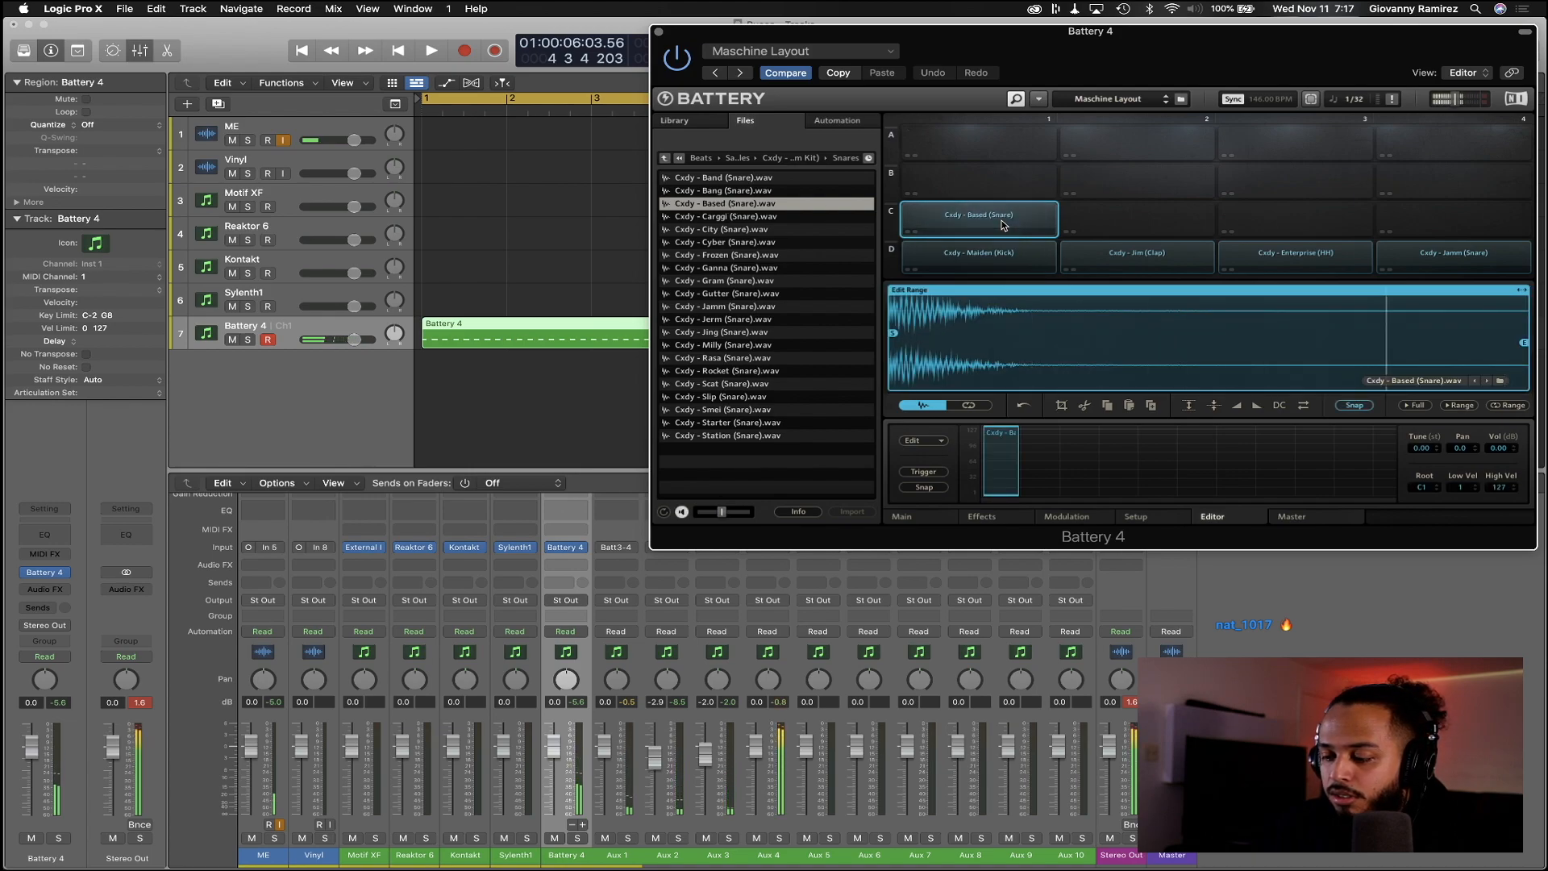
Audition the Cxdy - Based (Snare) cell from Battery's main page and open the Battery 4 region in the piano roll
{"action": "left_click", "coordinate": [905, 516]}
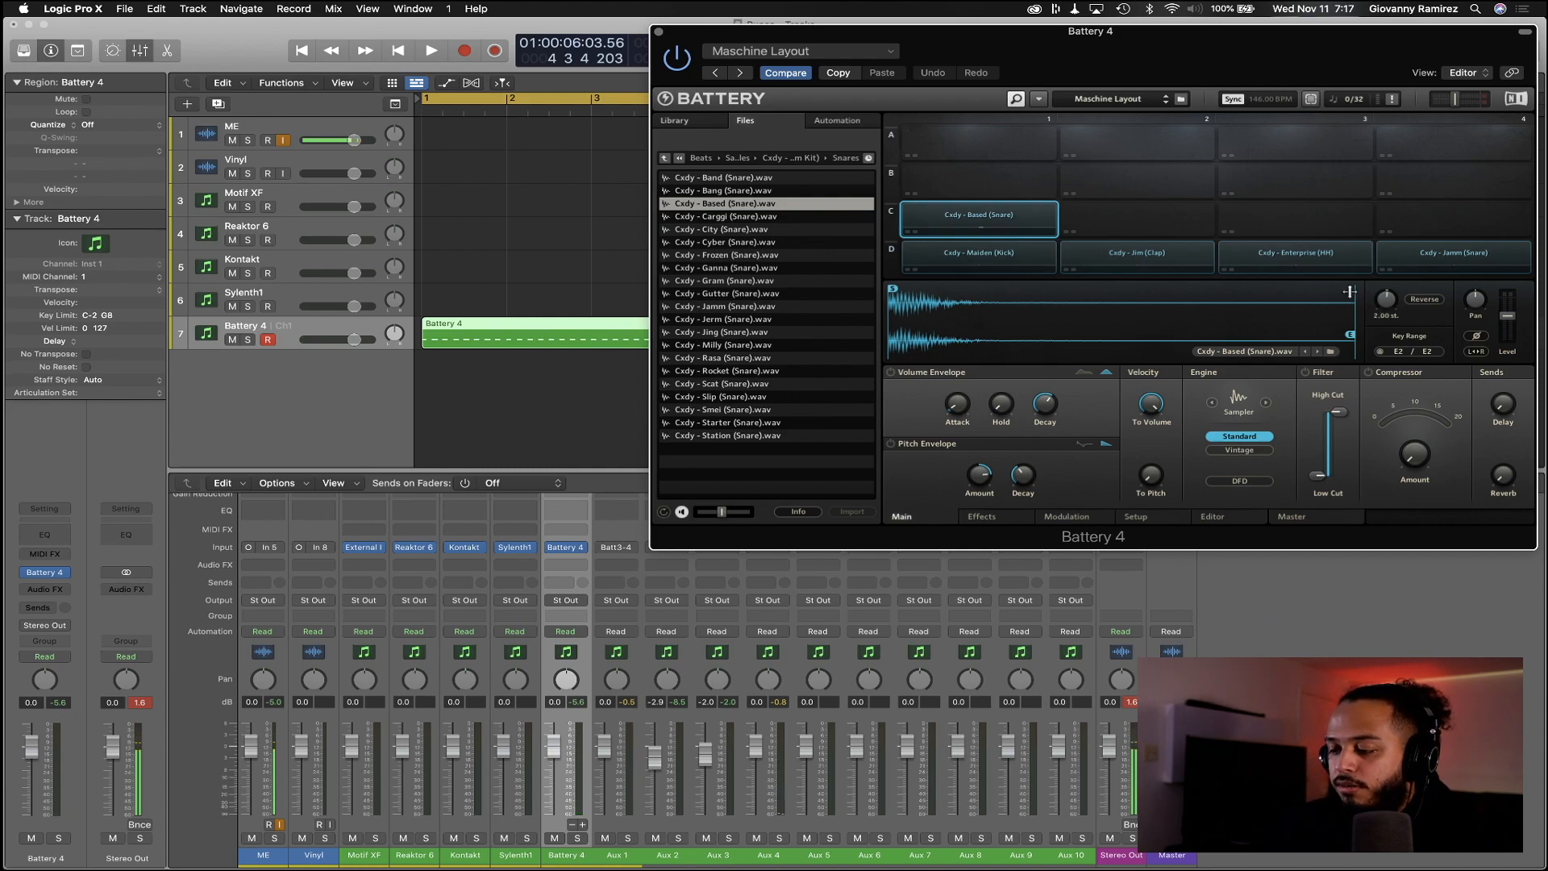
{"action": "left_click", "coordinate": [1014, 218]}
{"action": "left_click", "coordinate": [1015, 218]}
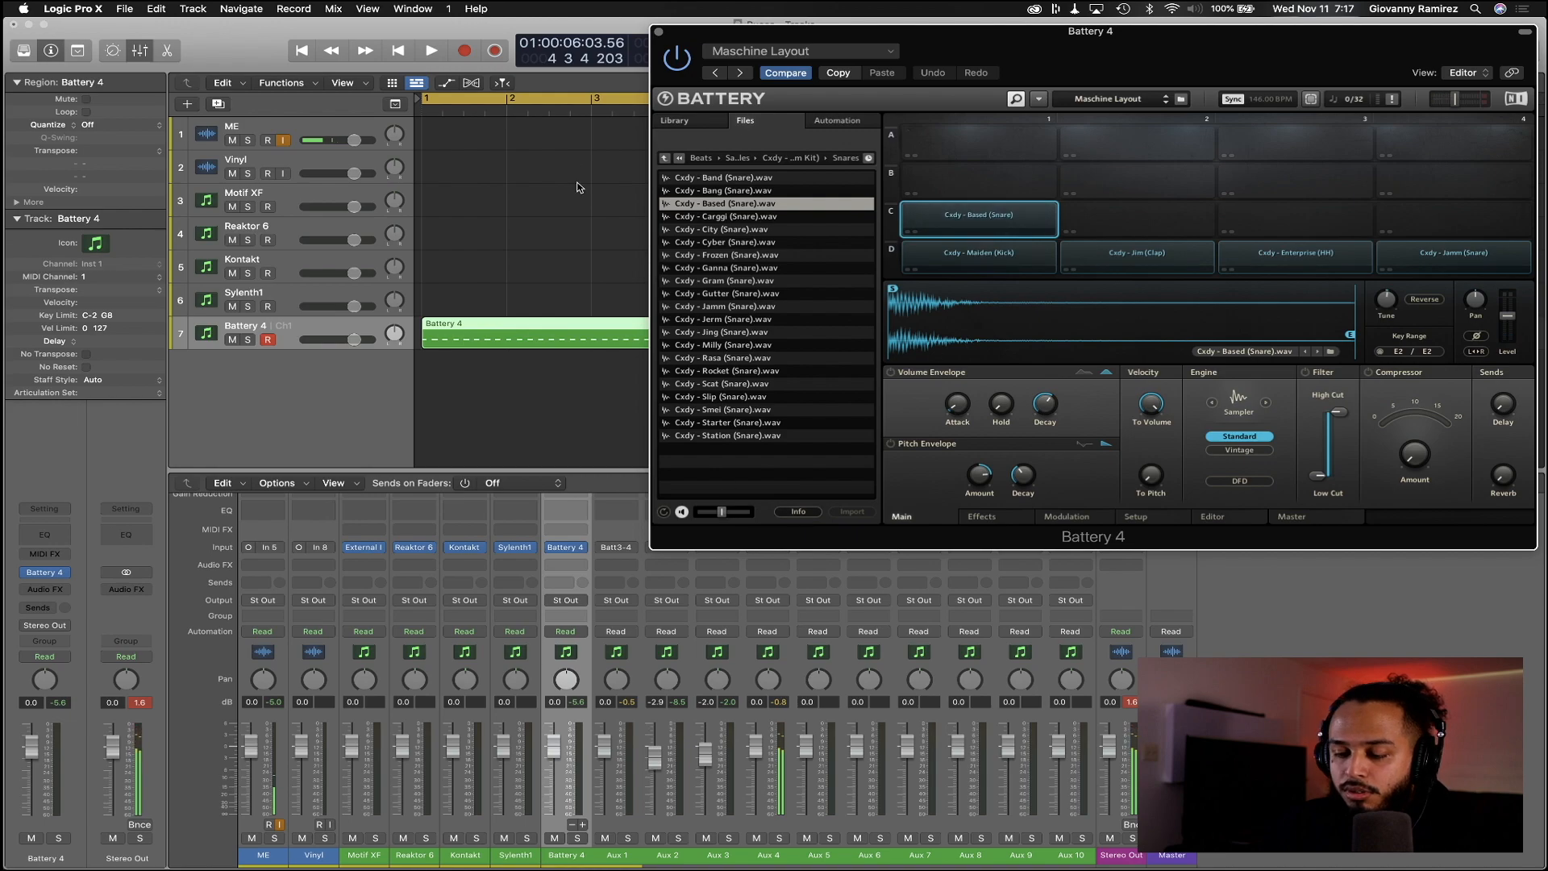
{"action": "double_click", "coordinate": [553, 340]}
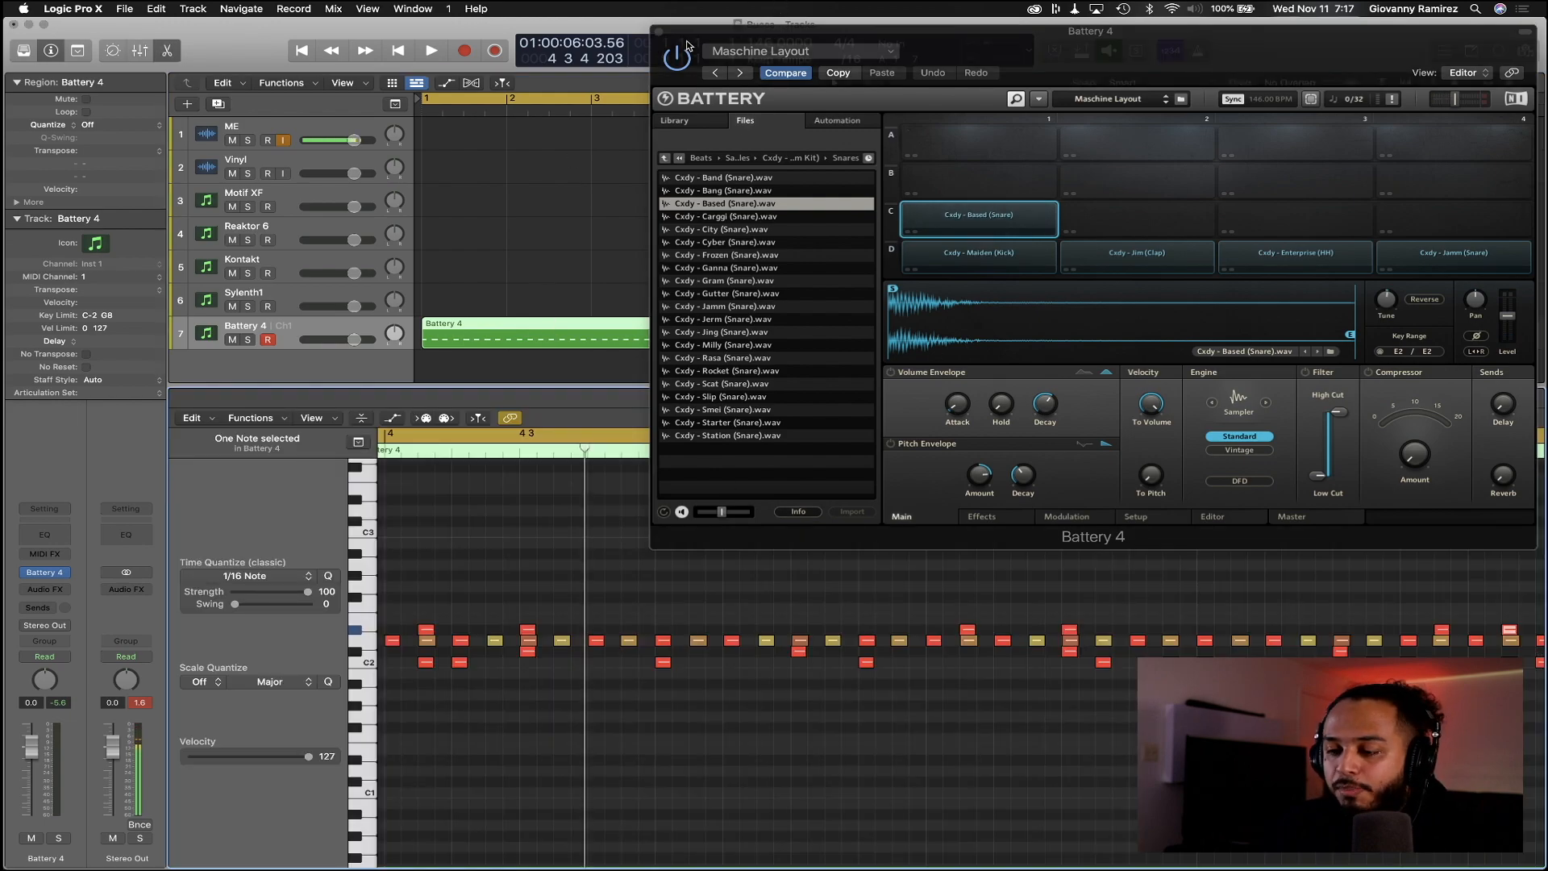
{"action": "left_click", "coordinate": [659, 33]}
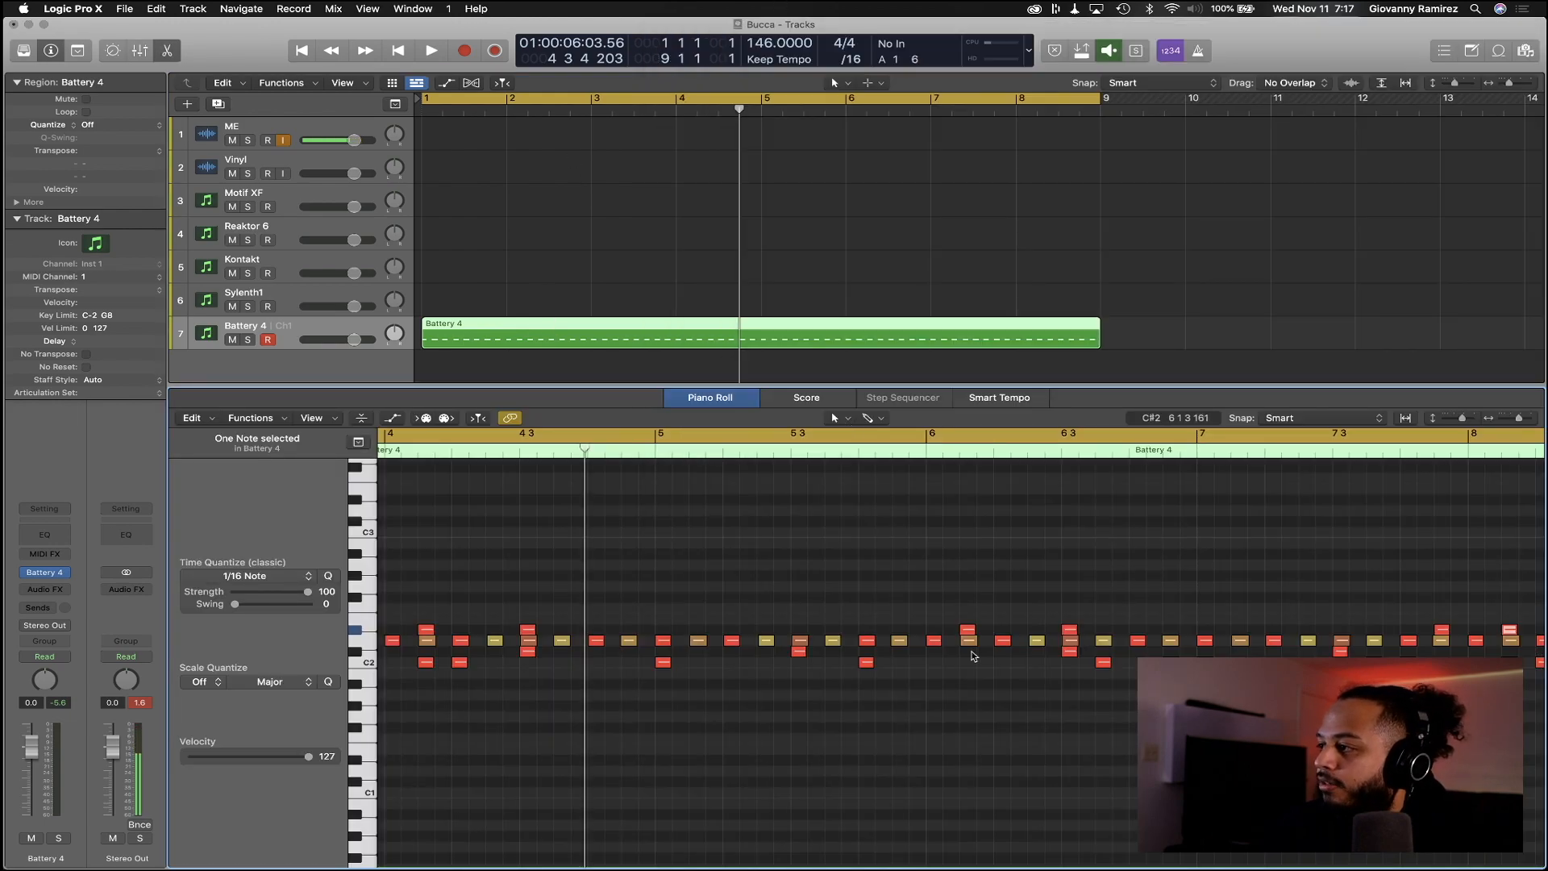
Play the pattern from the start, add a snare note at 4 4 3 and move it up to E2
{"action": "key", "text": "Return"}
{"action": "key", "text": "space"}
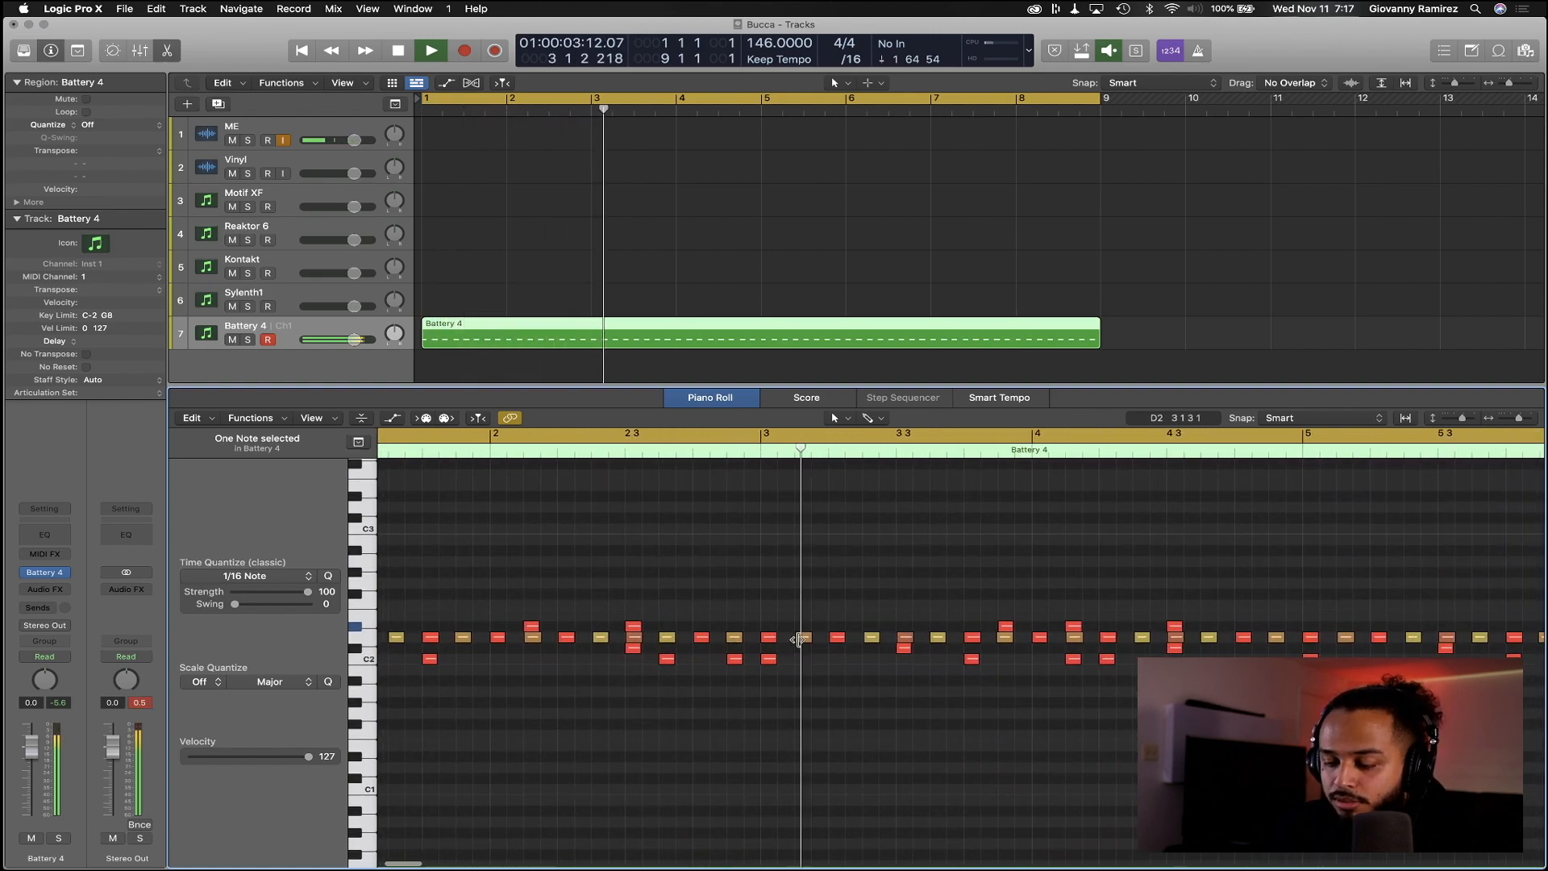
{"action": "scroll", "coordinate": [798, 644], "scroll_direction": "right", "scroll_amount": 4}
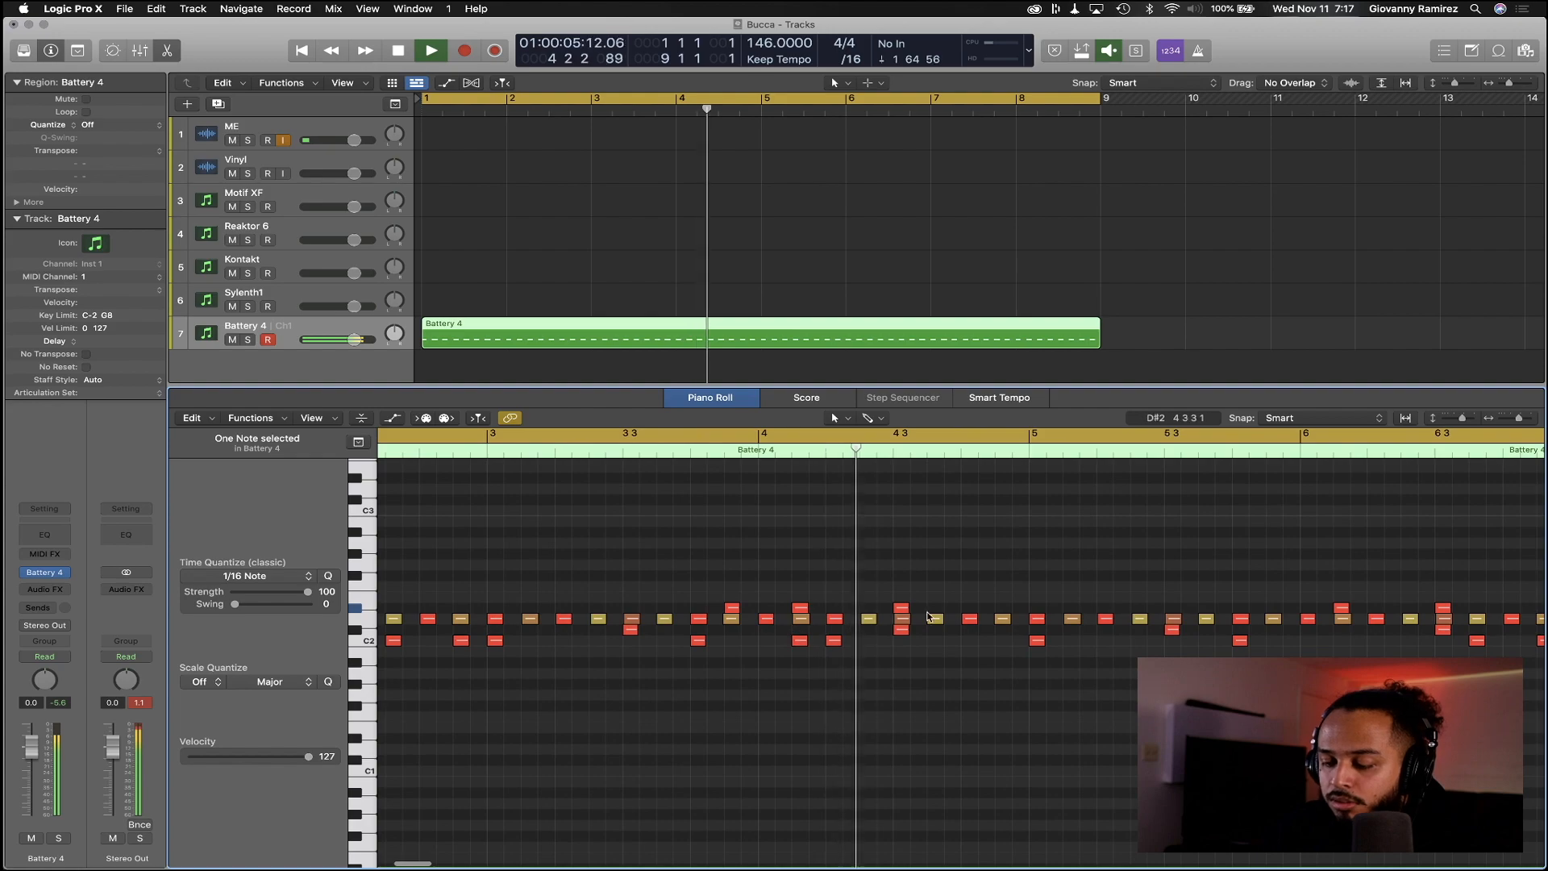
{"action": "key", "text": "space"}
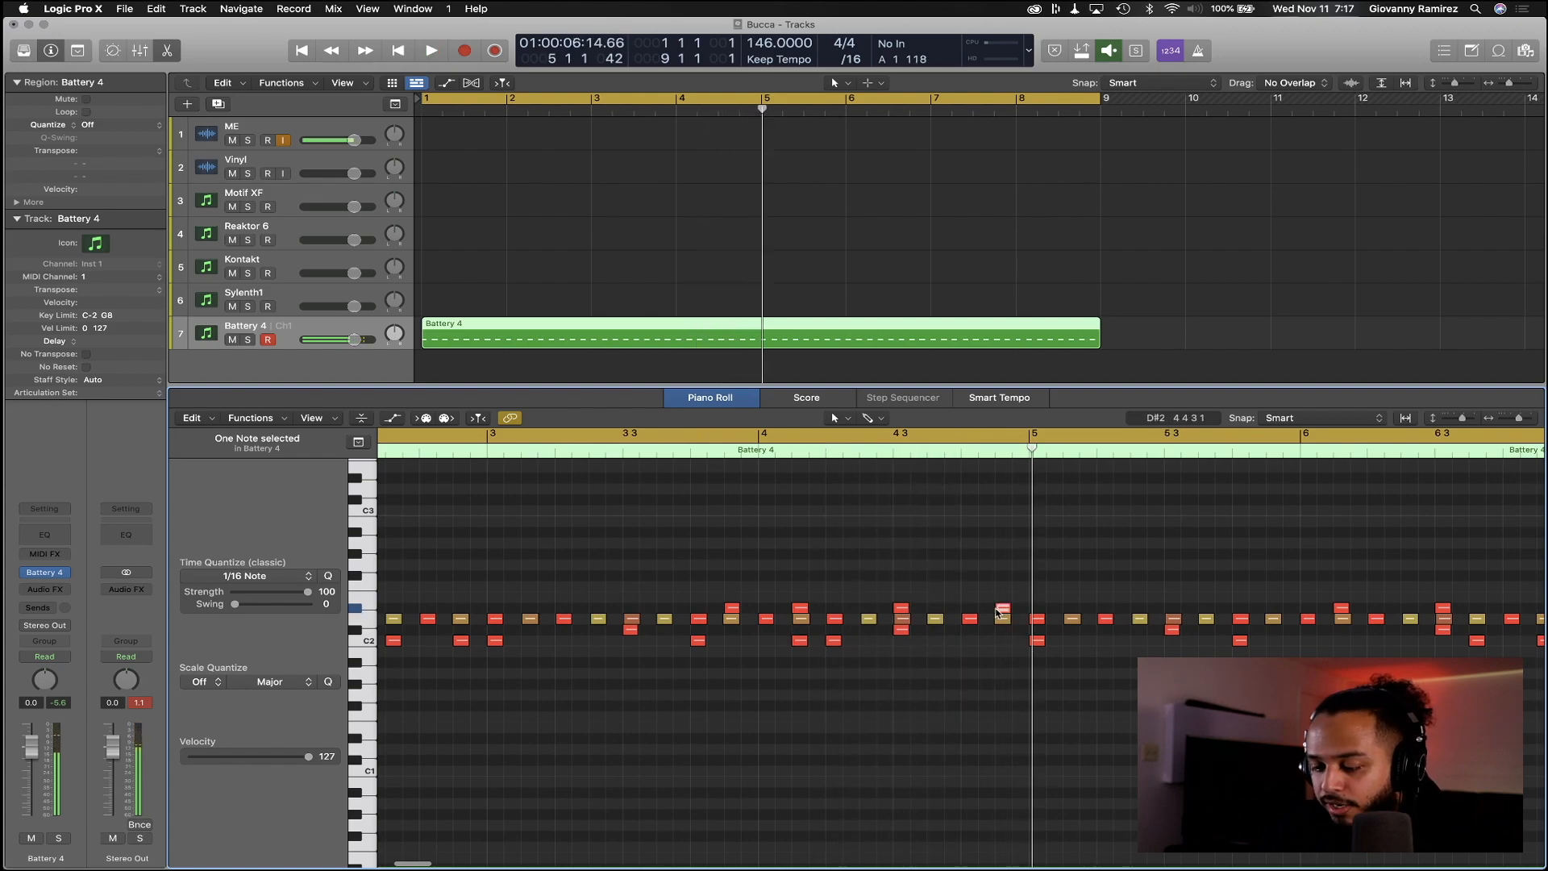
{"action": "left_click_drag", "start_coordinate": [1004, 613], "coordinate": [1004, 597]}
{"action": "double_click", "coordinate": [746, 450]}
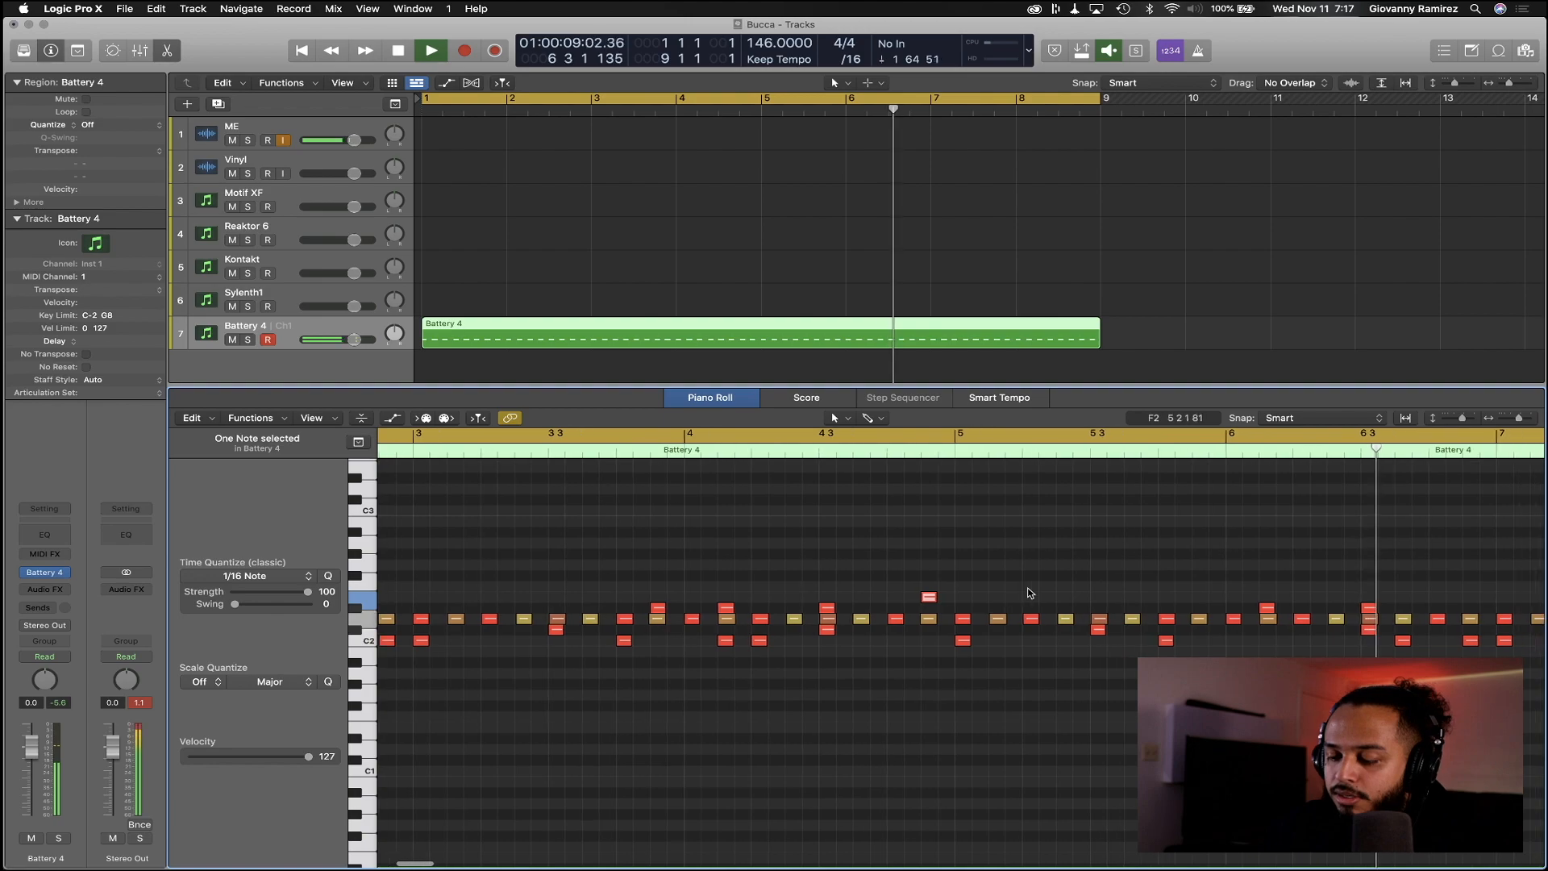
{"action": "left_click", "coordinate": [1192, 598], "text": "super"}
{"action": "left_click", "coordinate": [1207, 600], "text": "super"}
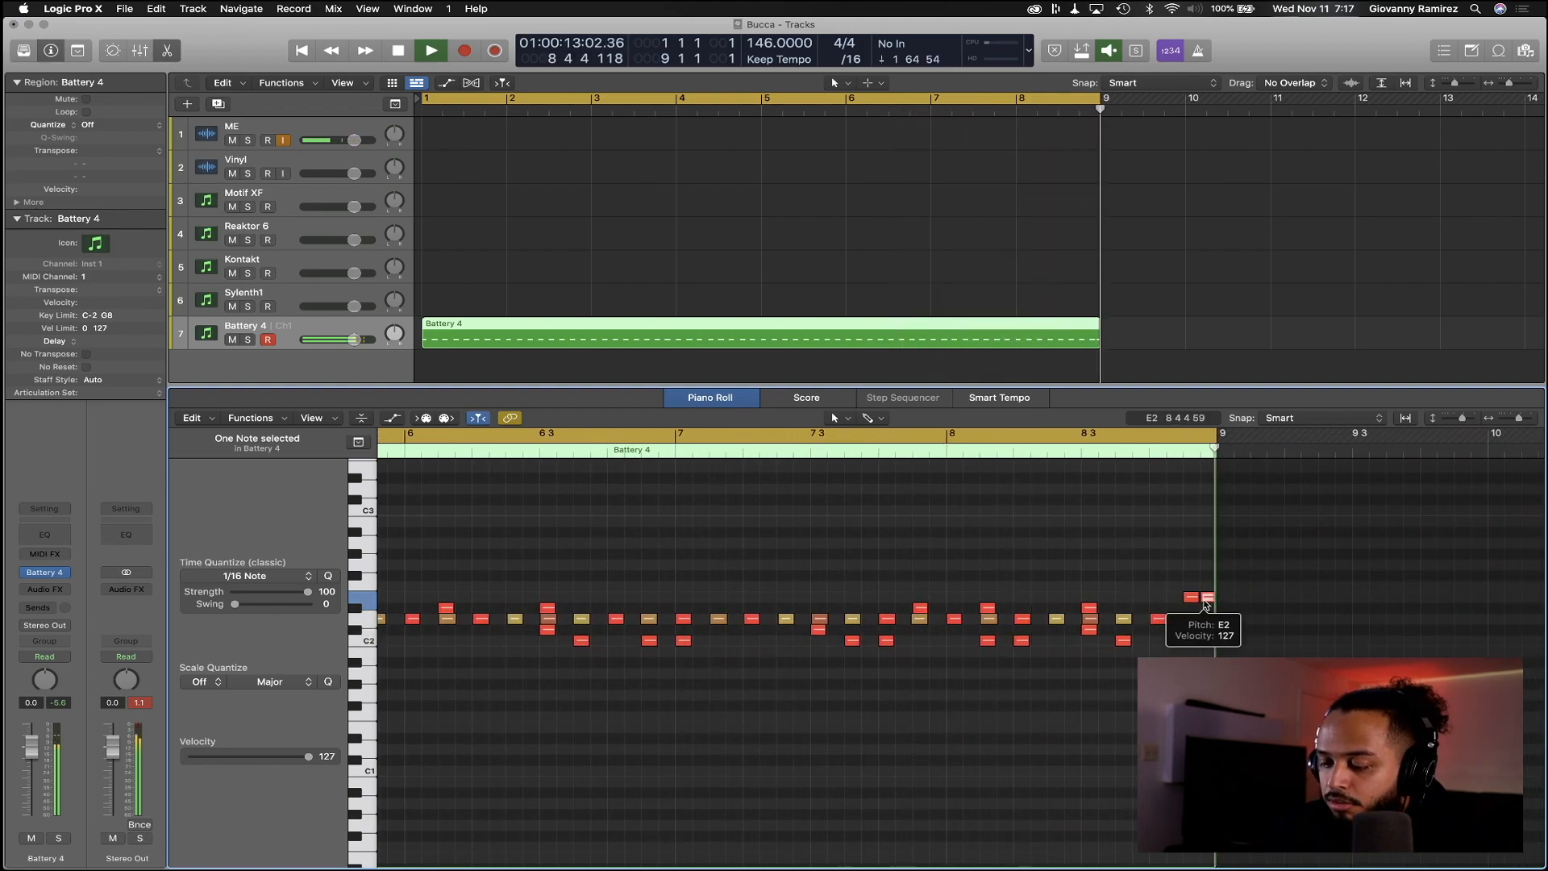
{"action": "scroll", "coordinate": [1234, 605], "scroll_direction": "right", "scroll_amount": 10}
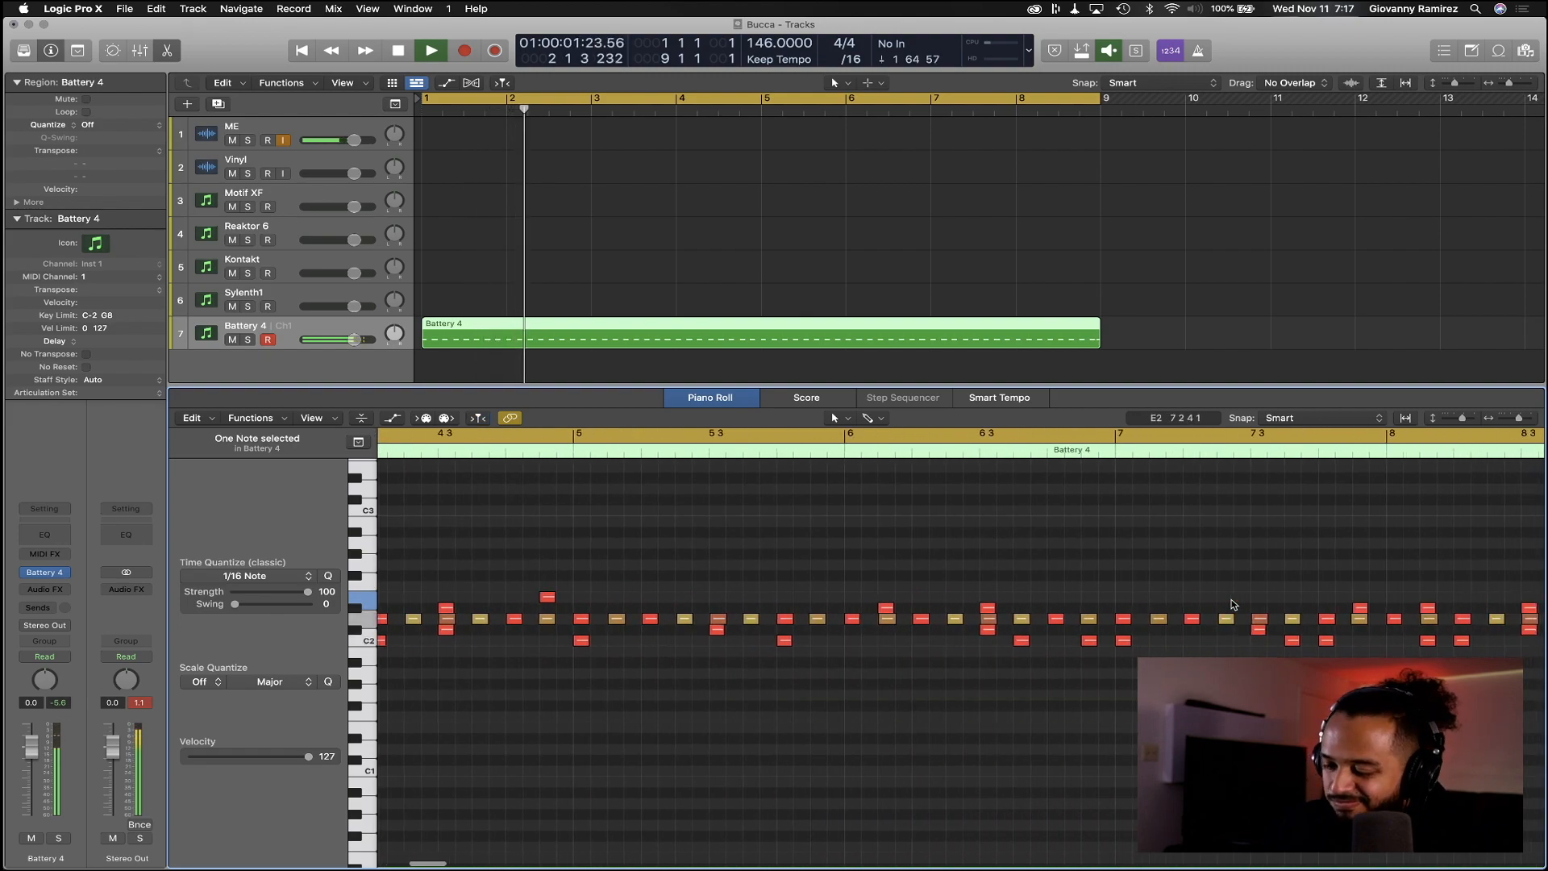
{"action": "scroll", "coordinate": [1008, 610], "scroll_direction": "right", "scroll_amount": 10}
{"action": "left_click_drag", "start_coordinate": [891, 588], "coordinate": [907, 601]}
{"action": "scroll", "coordinate": [723, 589], "scroll_direction": "left", "scroll_amount": 1}
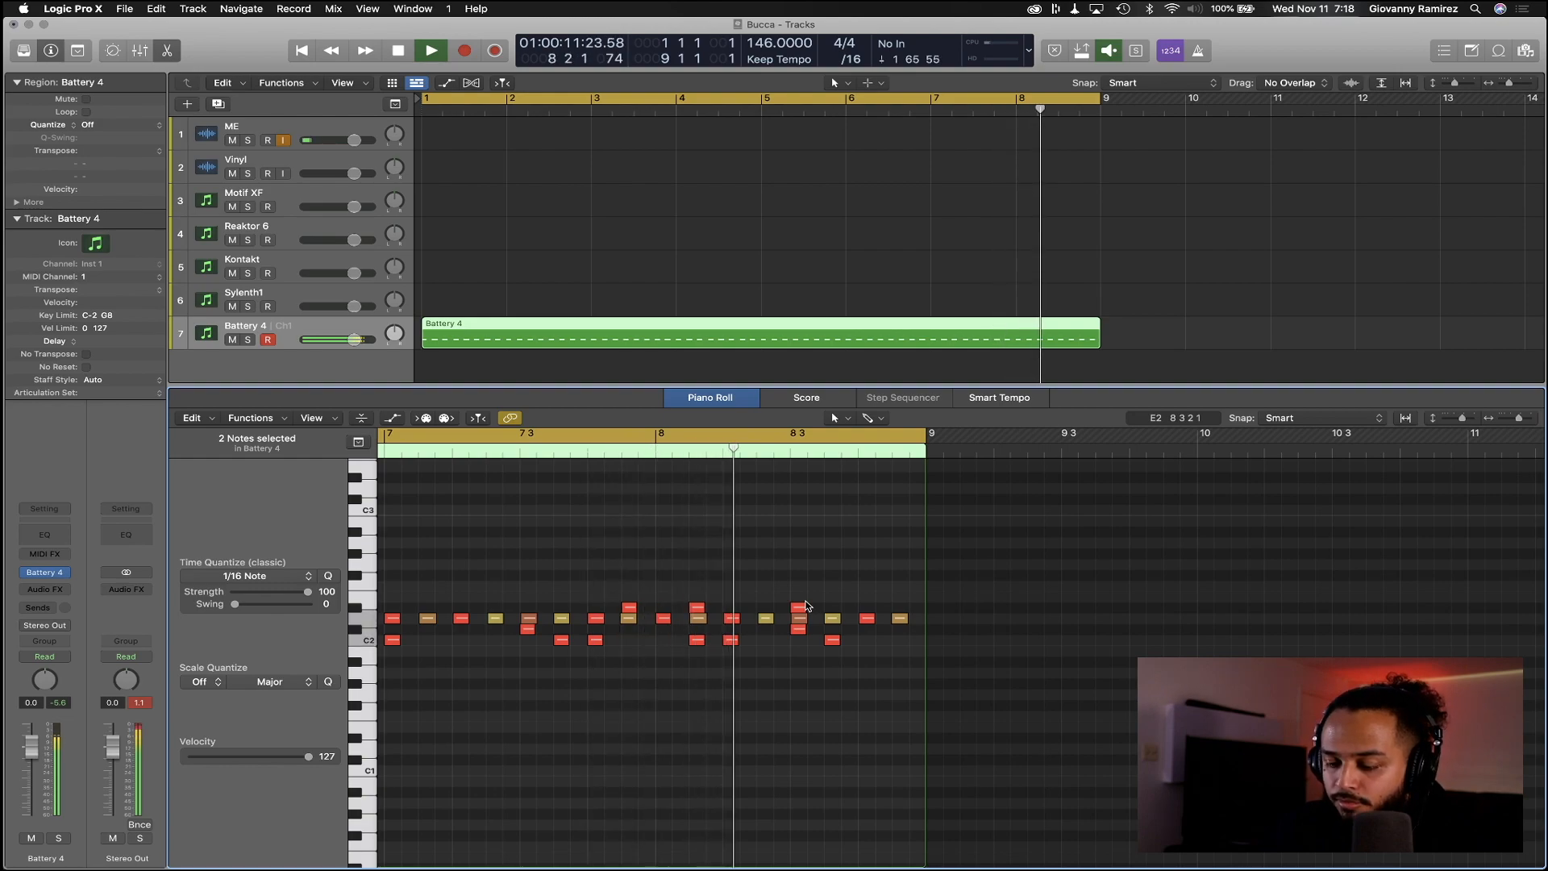
Place E2 snare notes at 8 3 3 and 8 4 3 in the last bar and play the pattern
{"action": "key", "text": "space"}
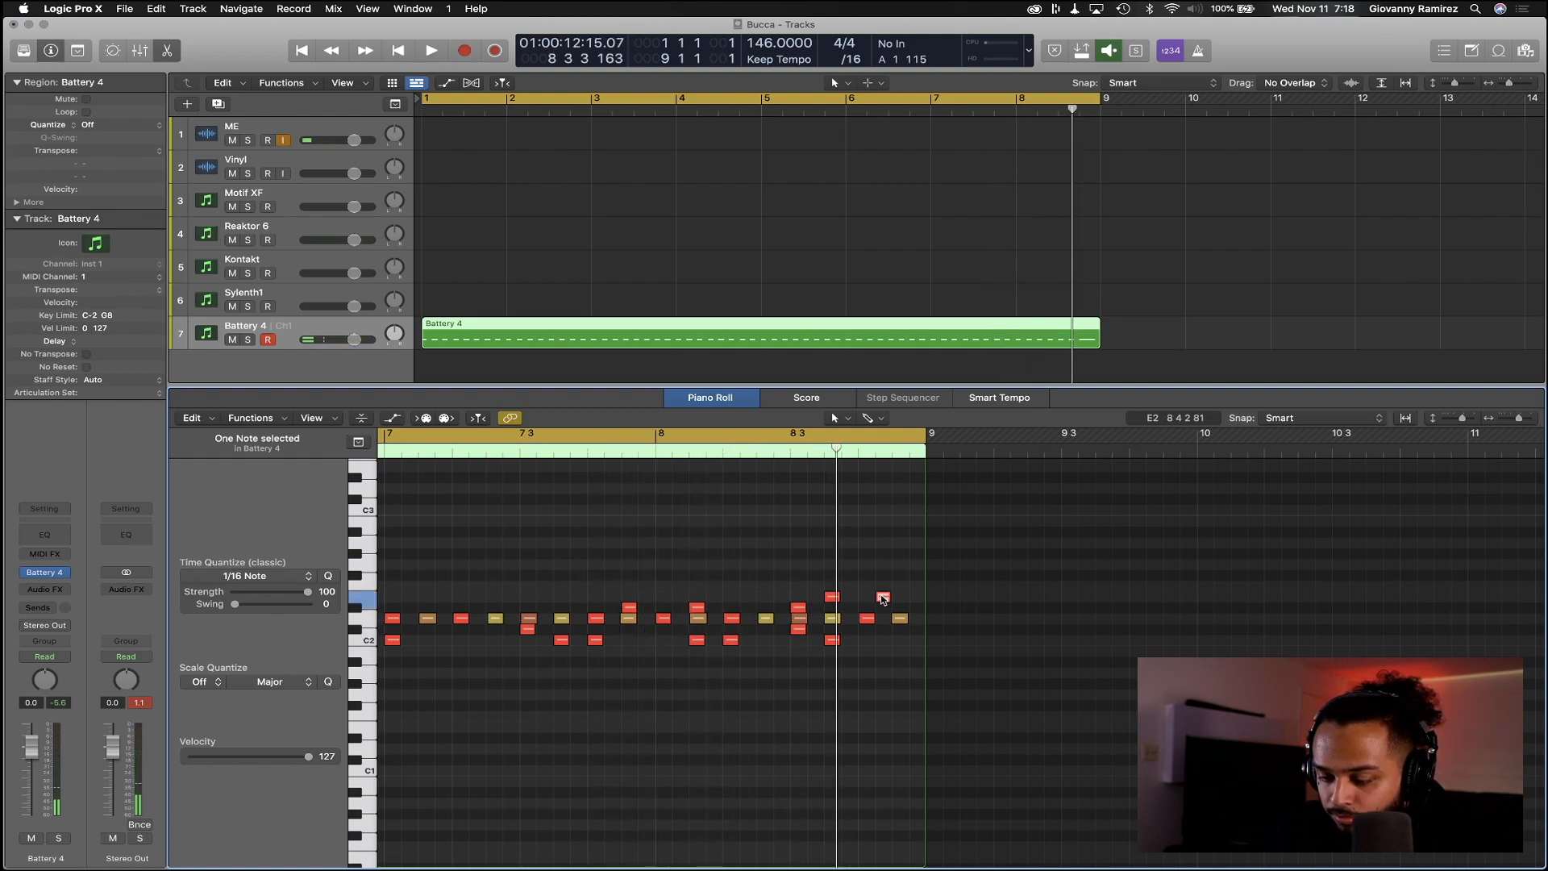
{"action": "left_click", "coordinate": [689, 450]}
{"action": "key", "text": "space"}
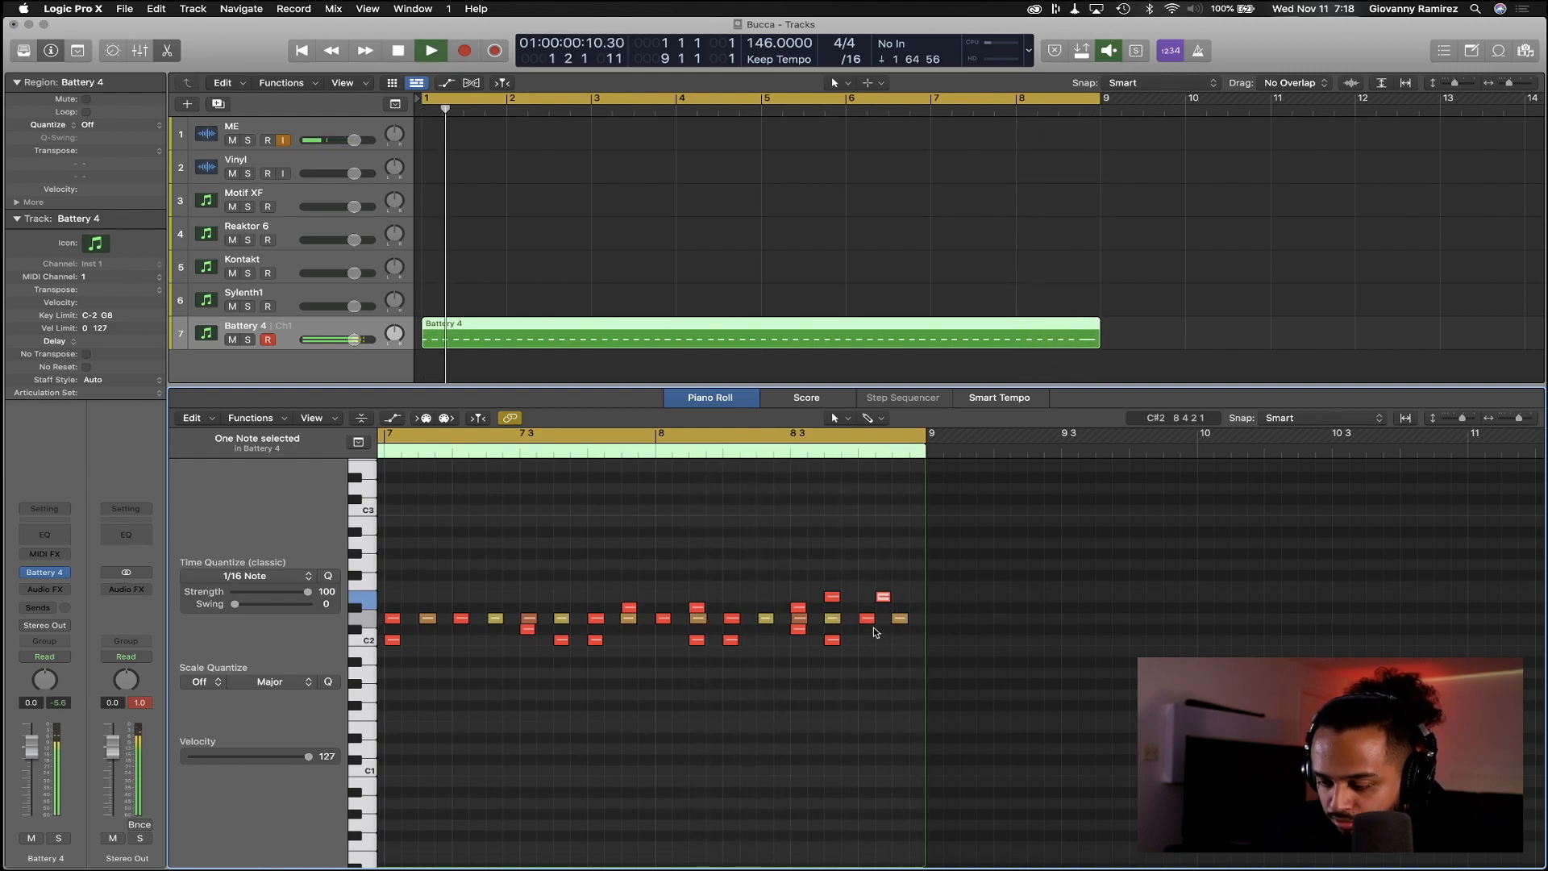
{"action": "left_click_drag", "start_coordinate": [884, 601], "coordinate": [901, 601]}
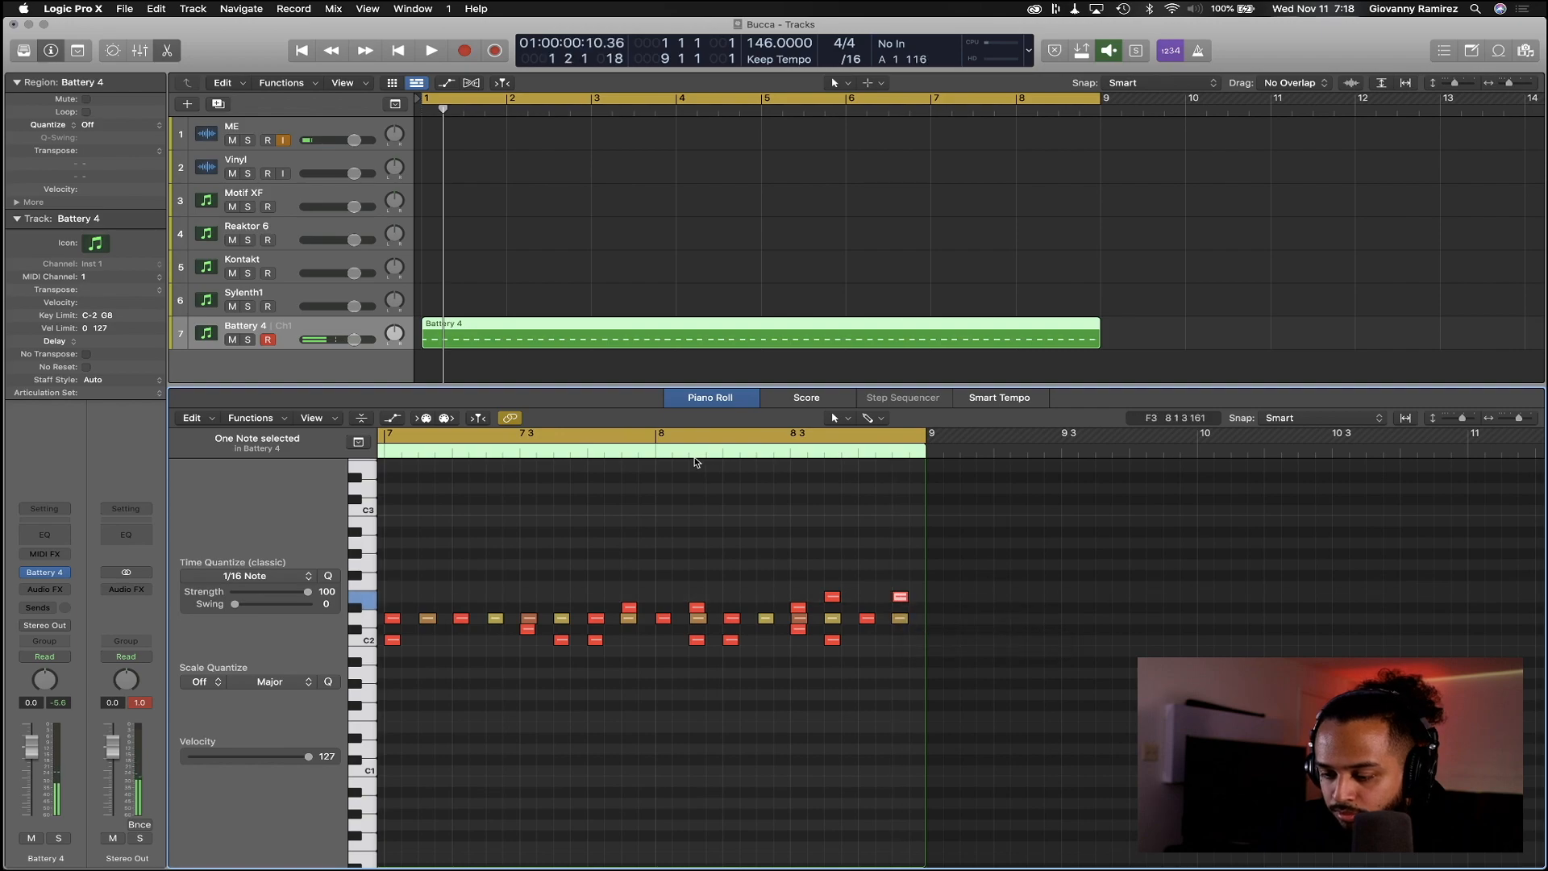
{"action": "left_click", "coordinate": [689, 450]}
{"action": "key", "text": "space"}
Audition the snares from Bang to City and replace the sample in Battery cell C1 with Cxdy - City (Snare)
{"action": "key", "text": "x"}
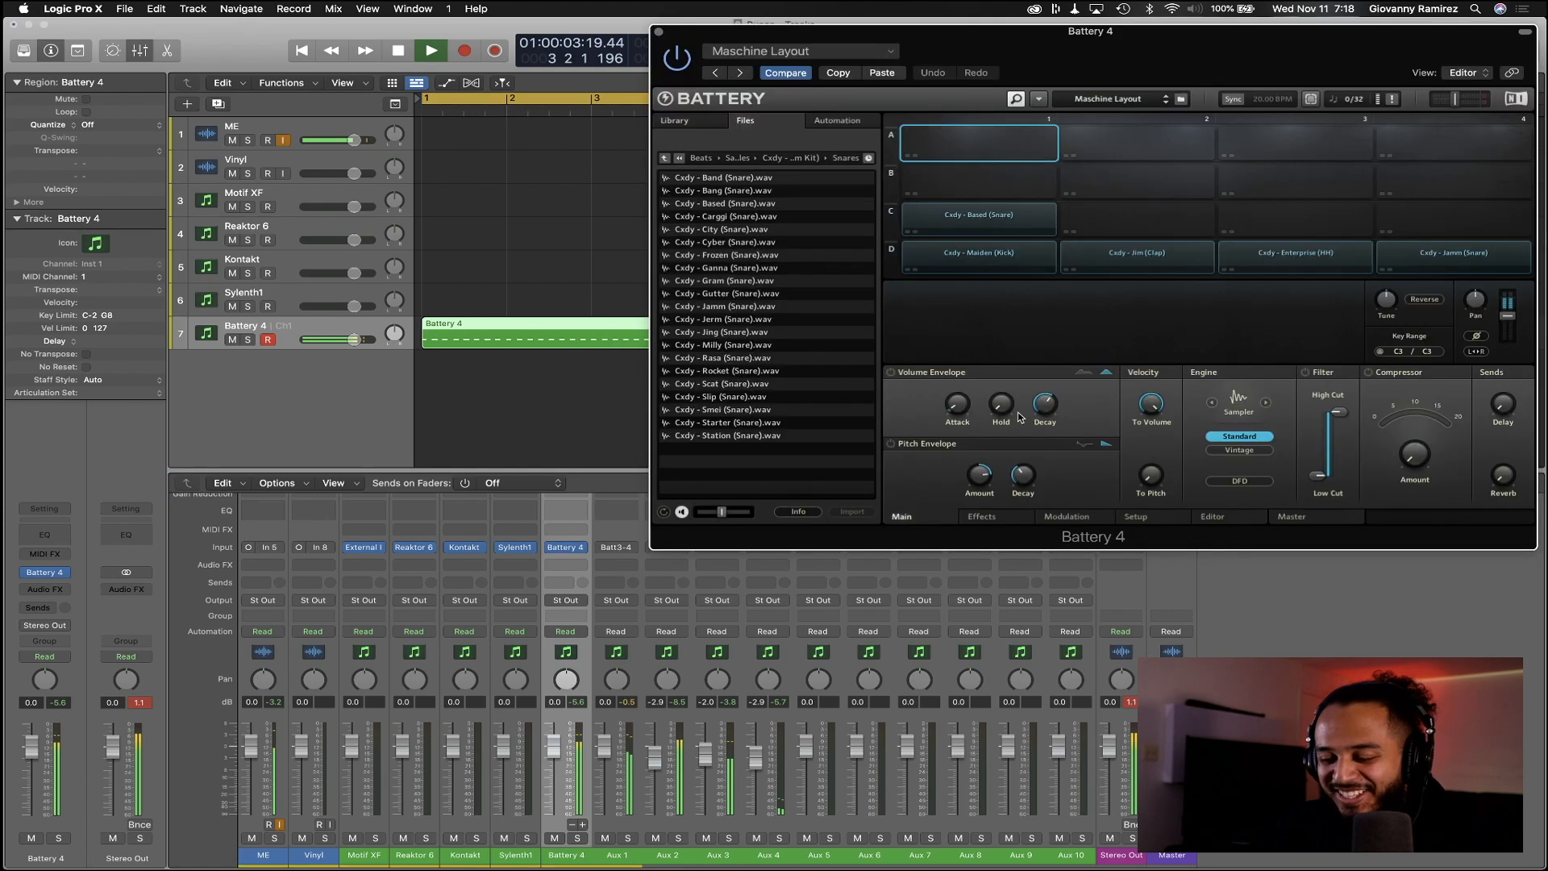
{"action": "key", "text": "space"}
{"action": "left_click", "coordinate": [945, 212]}
{"action": "left_click", "coordinate": [751, 192]}
{"action": "left_click", "coordinate": [760, 205]}
{"action": "left_click", "coordinate": [762, 217]}
{"action": "left_click", "coordinate": [761, 230]}
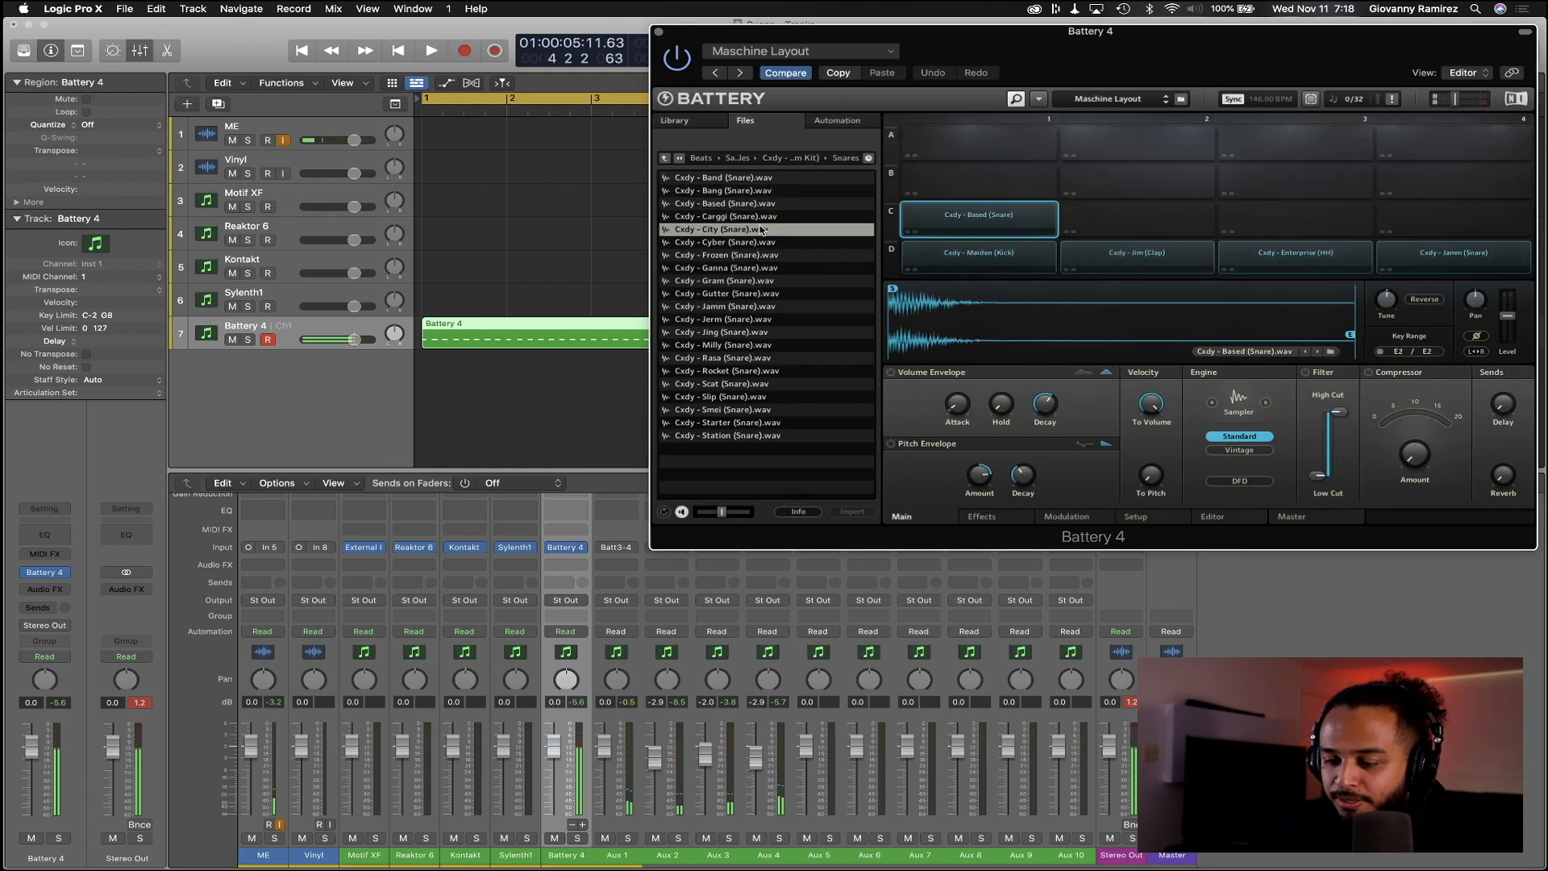
{"action": "double_click", "coordinate": [734, 230]}
Lower mixer channel Aux 4 to -3.5 dB while the pattern plays, and stop playback
{"action": "key", "text": "space"}
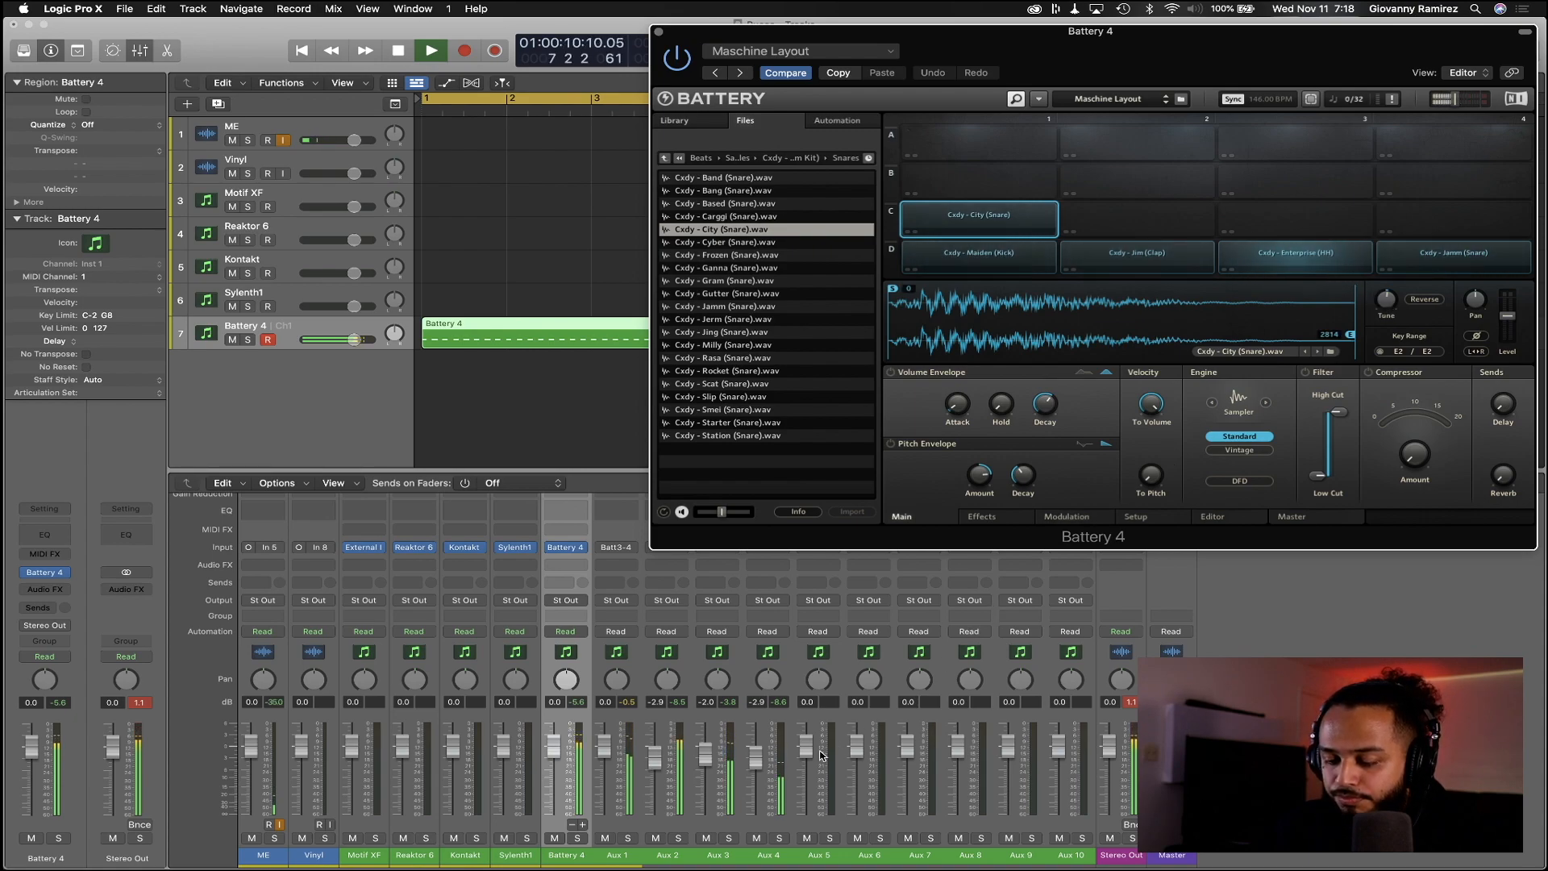
{"action": "left_click_drag", "start_coordinate": [756, 757], "coordinate": [757, 760]}
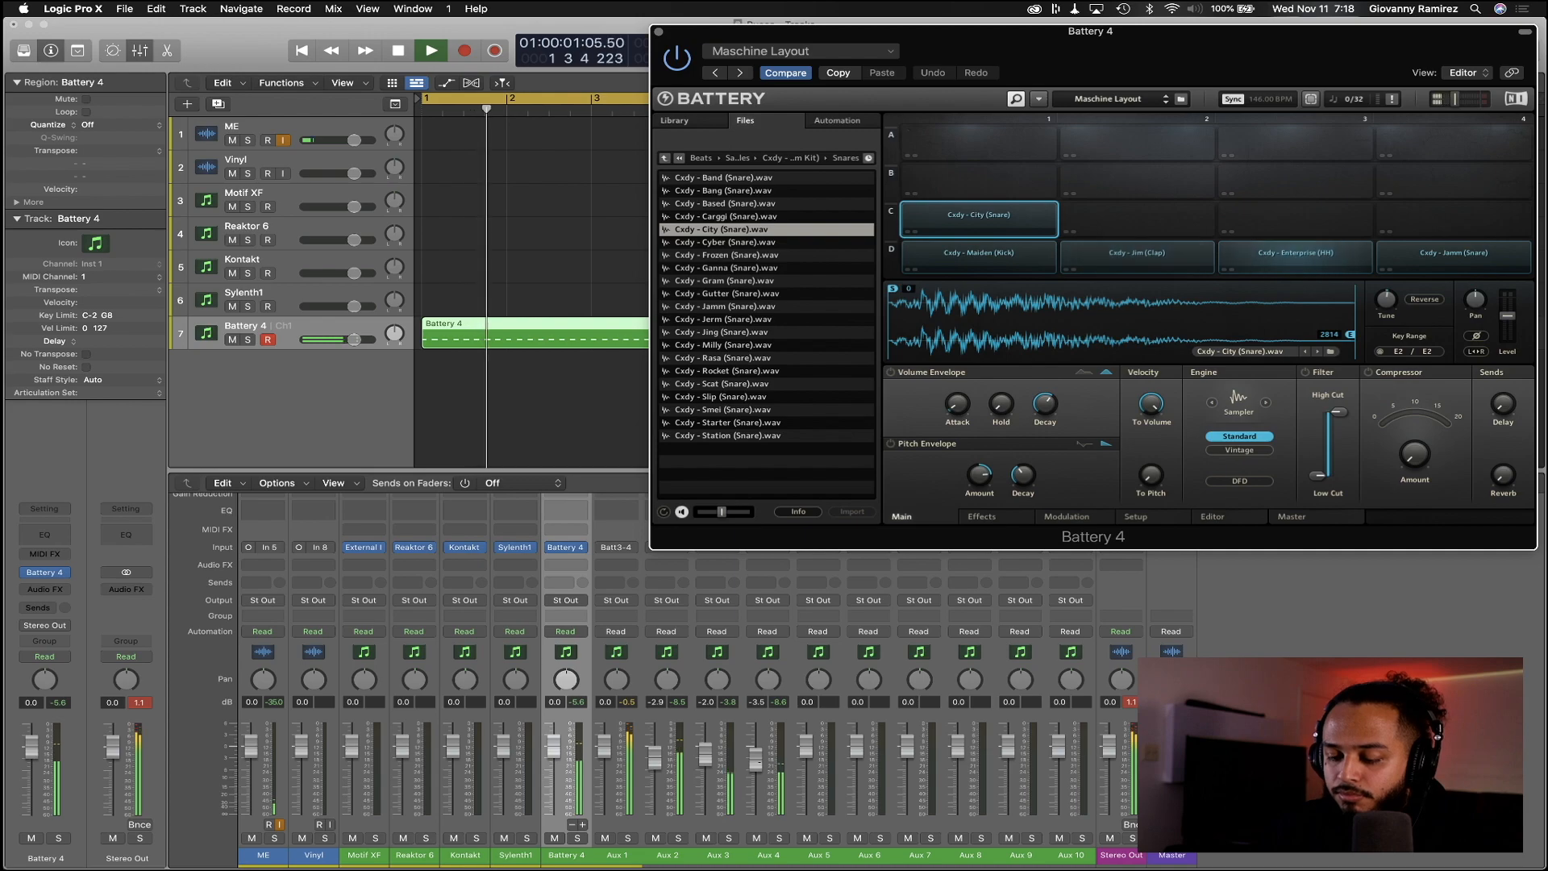
{"action": "key", "text": "space"}
Select empty Battery cell C2 and browse the drum kit to its Percs folder
{"action": "left_click", "coordinate": [1123, 220]}
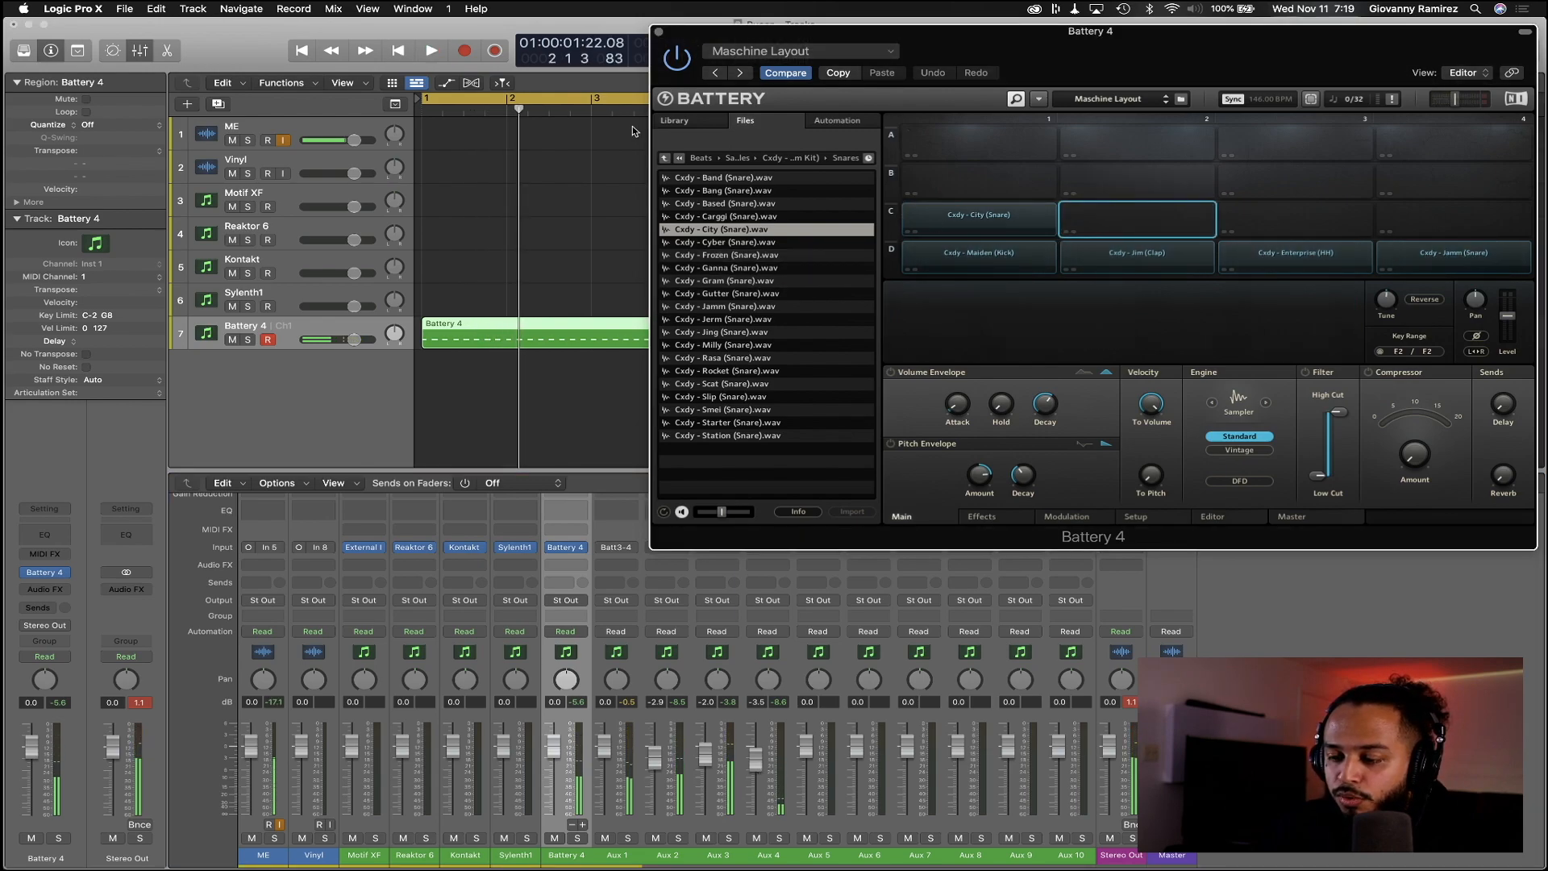
{"action": "left_click", "coordinate": [666, 158]}
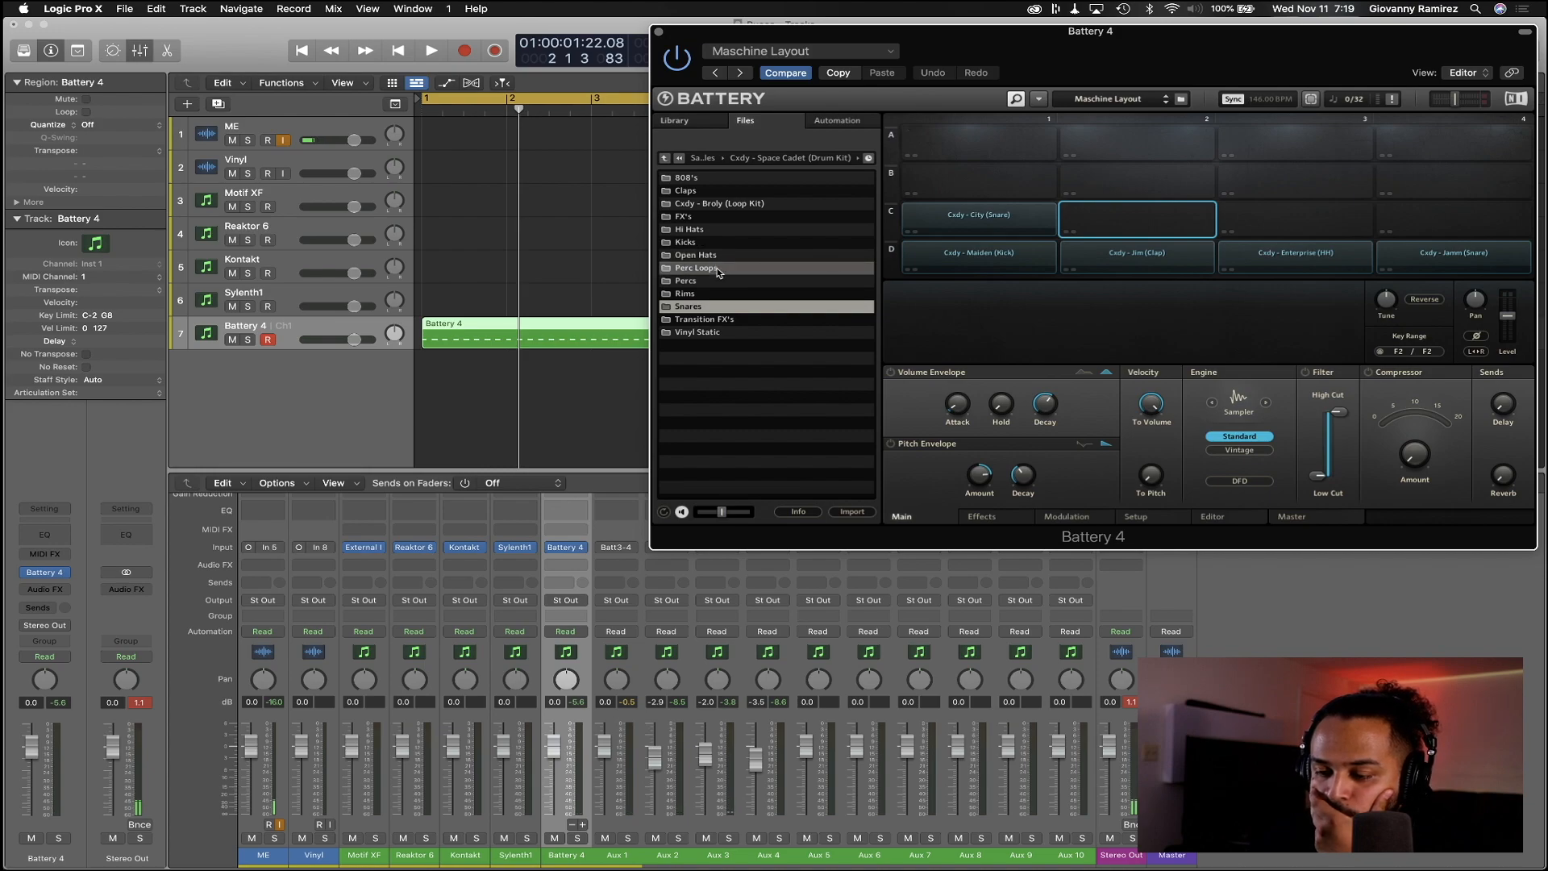
{"action": "double_click", "coordinate": [719, 271]}
{"action": "left_click", "coordinate": [667, 158]}
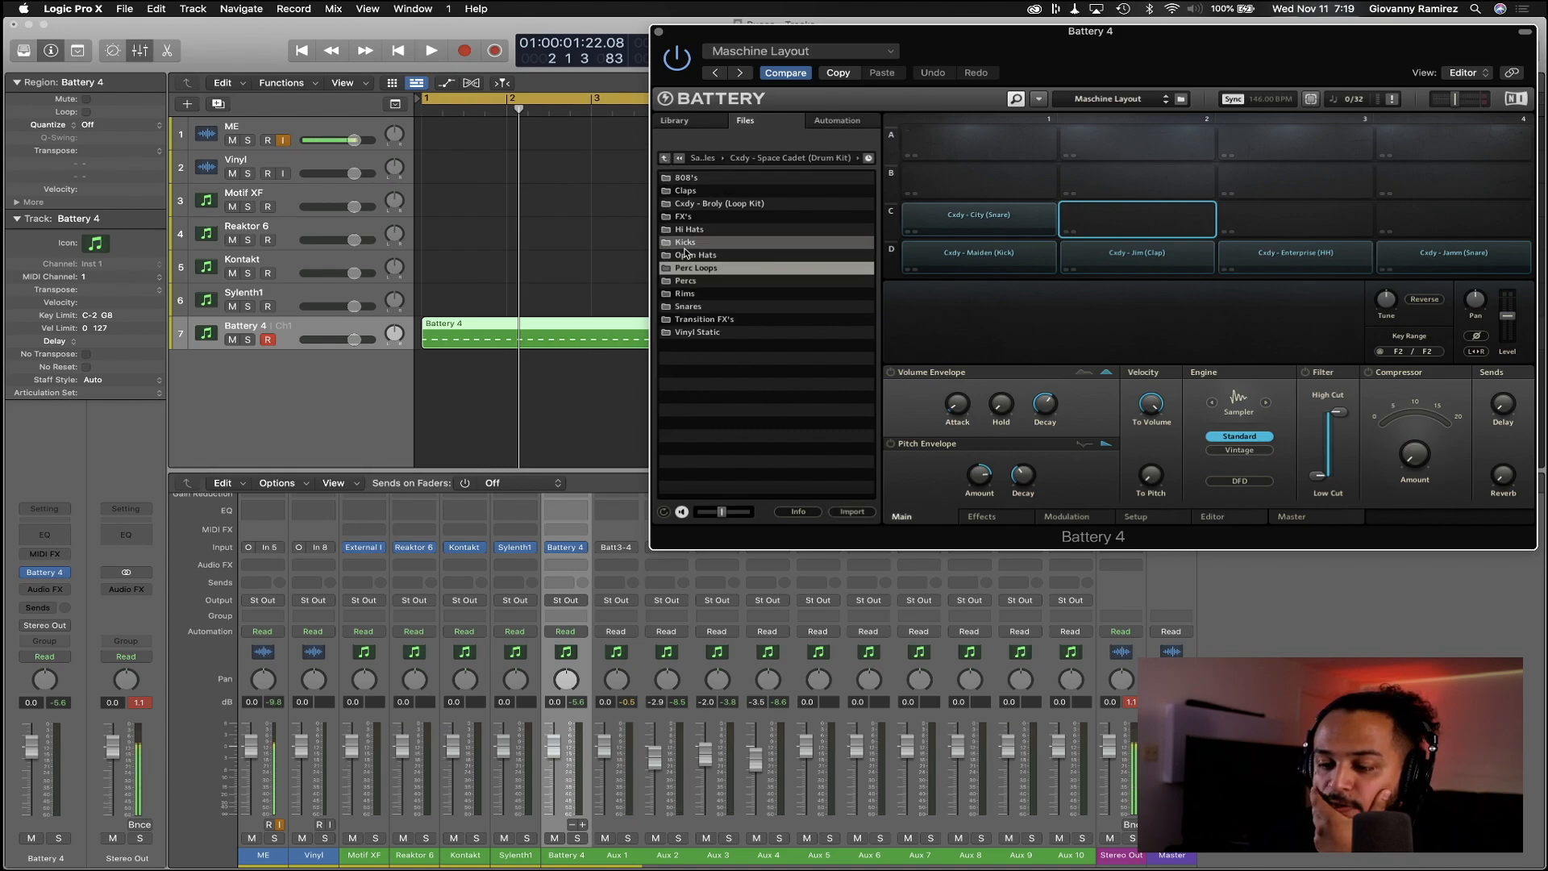
{"action": "double_click", "coordinate": [690, 280]}
Audition the percs from C'Gopa to Dru'Urith and load Cxdy - Coloo (Perc) into cell C2
{"action": "left_click", "coordinate": [724, 216]}
{"action": "left_click", "coordinate": [723, 229]}
{"action": "left_click", "coordinate": [723, 242]}
{"action": "left_click", "coordinate": [725, 254]}
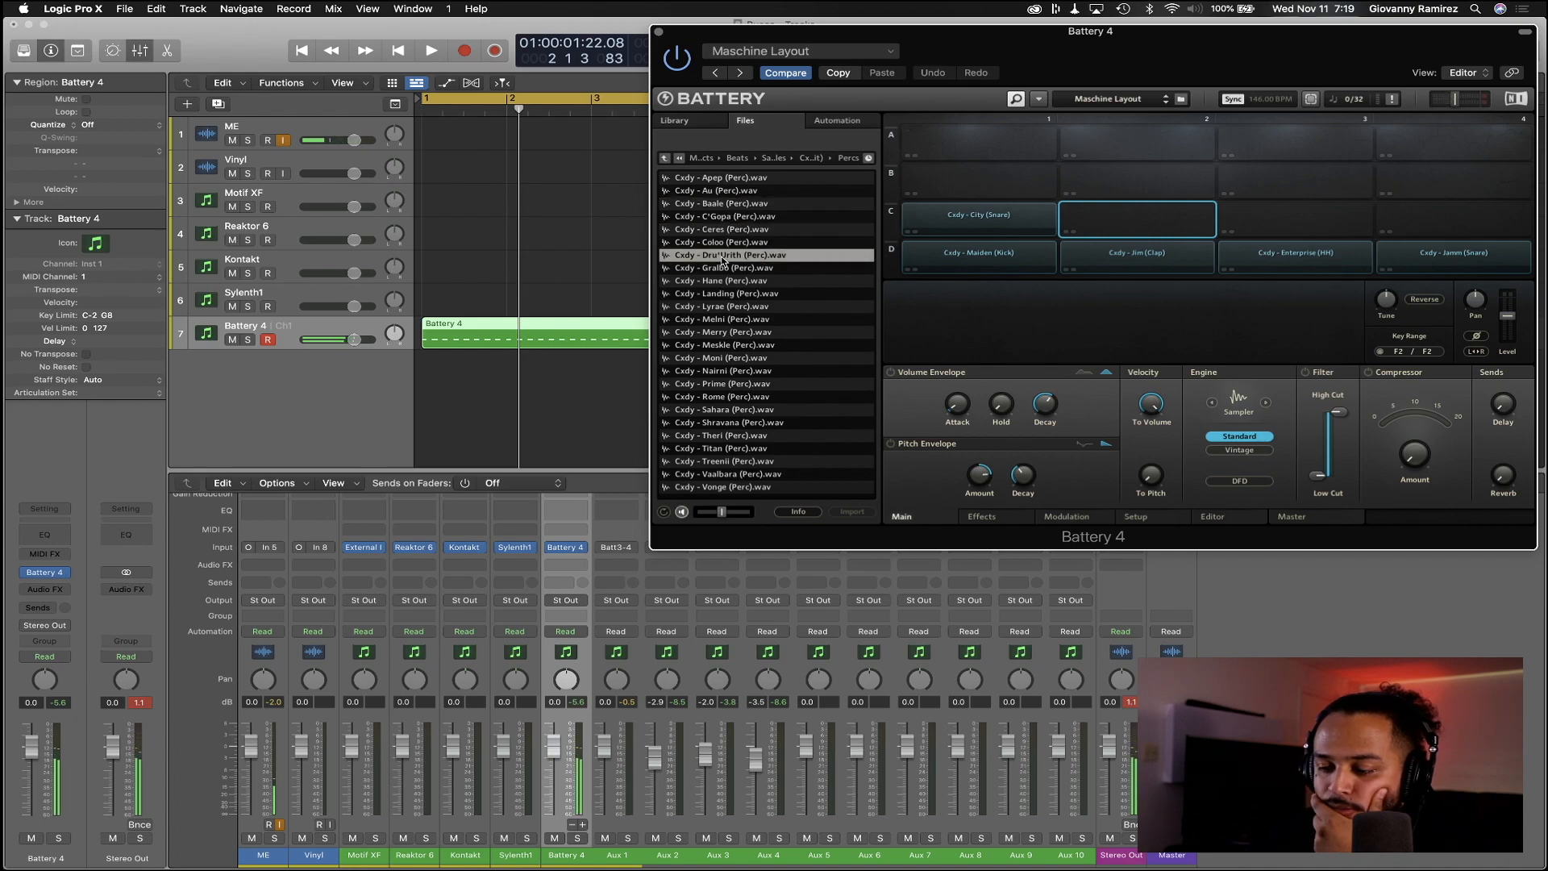
{"action": "left_click", "coordinate": [727, 246]}
{"action": "double_click", "coordinate": [727, 245]}
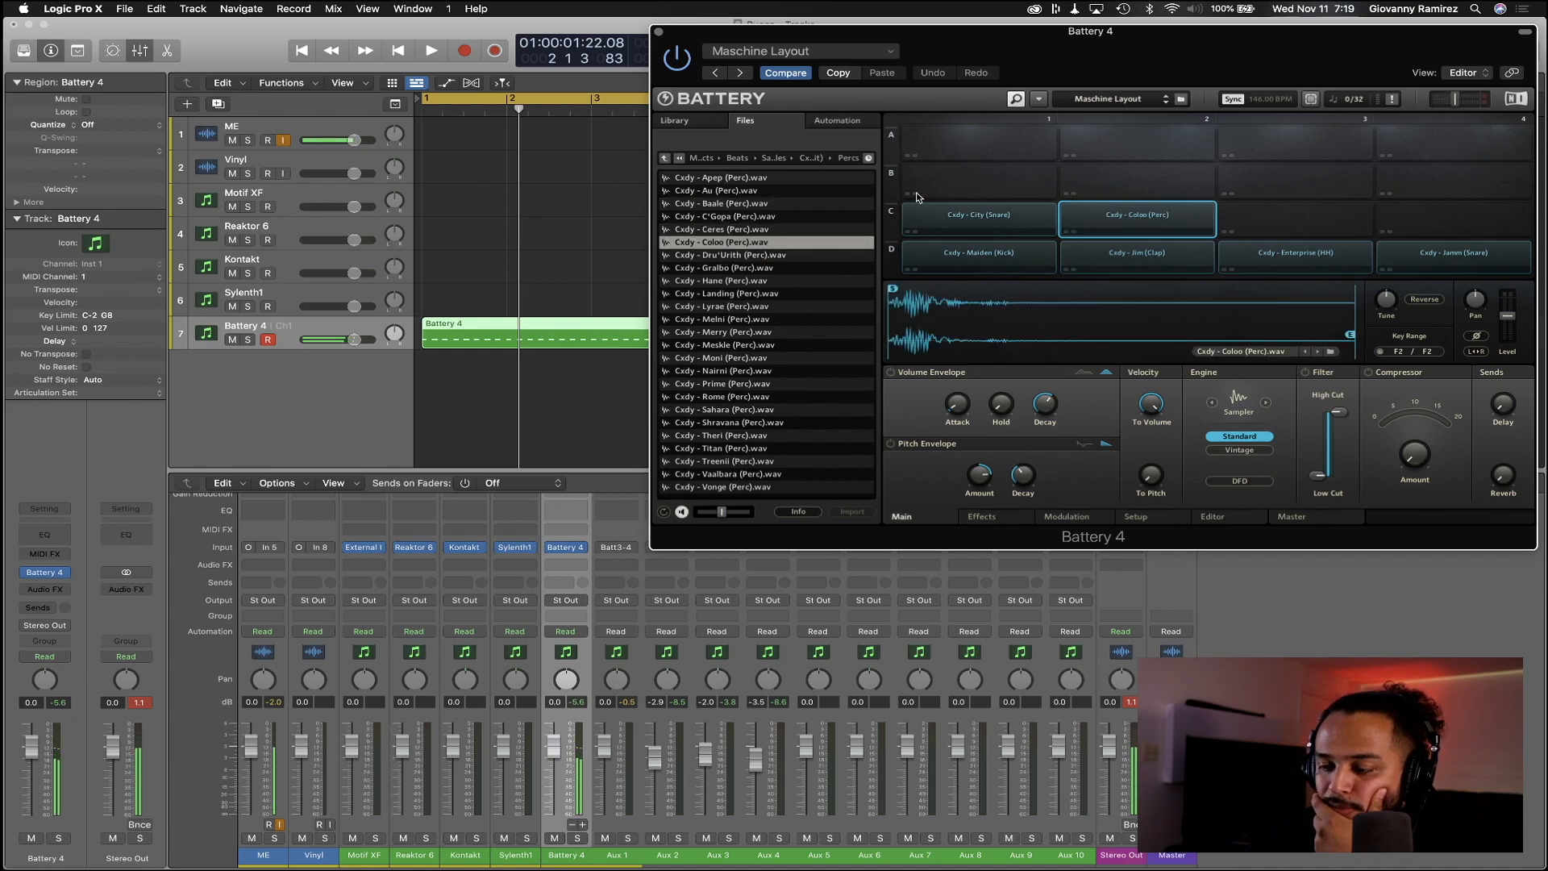
Move the three E2 notes in the Battery 4 region up to F2 and play the pattern from the start
{"action": "left_click", "coordinate": [659, 33]}
{"action": "double_click", "coordinate": [861, 342]}
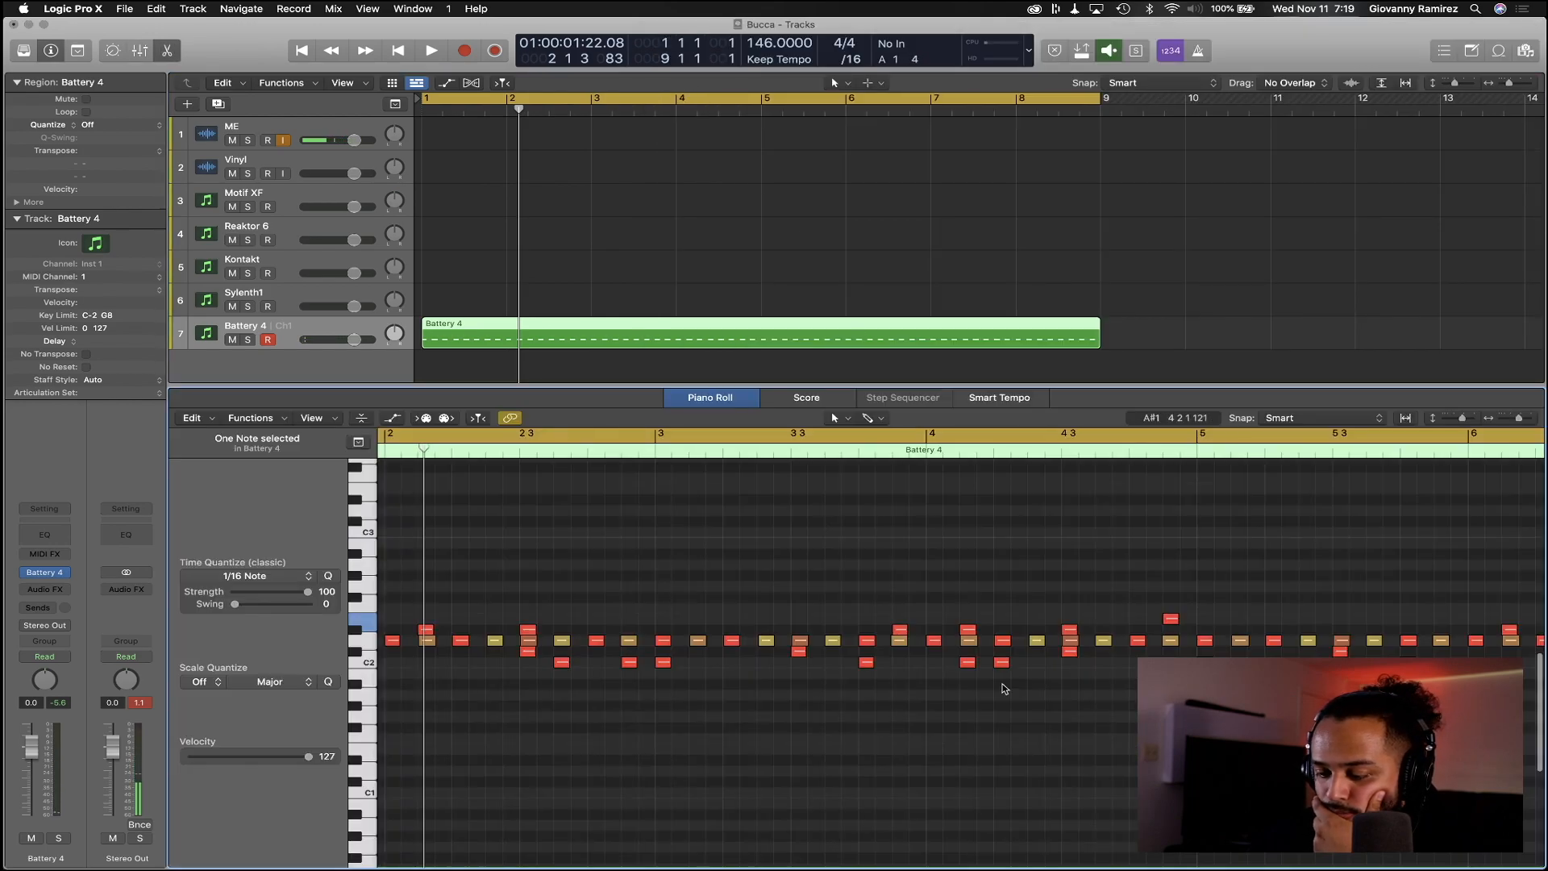
{"action": "scroll", "coordinate": [1004, 690], "scroll_direction": "down", "scroll_amount": 5}
{"action": "scroll", "coordinate": [1004, 690], "scroll_direction": "up", "scroll_amount": 3}
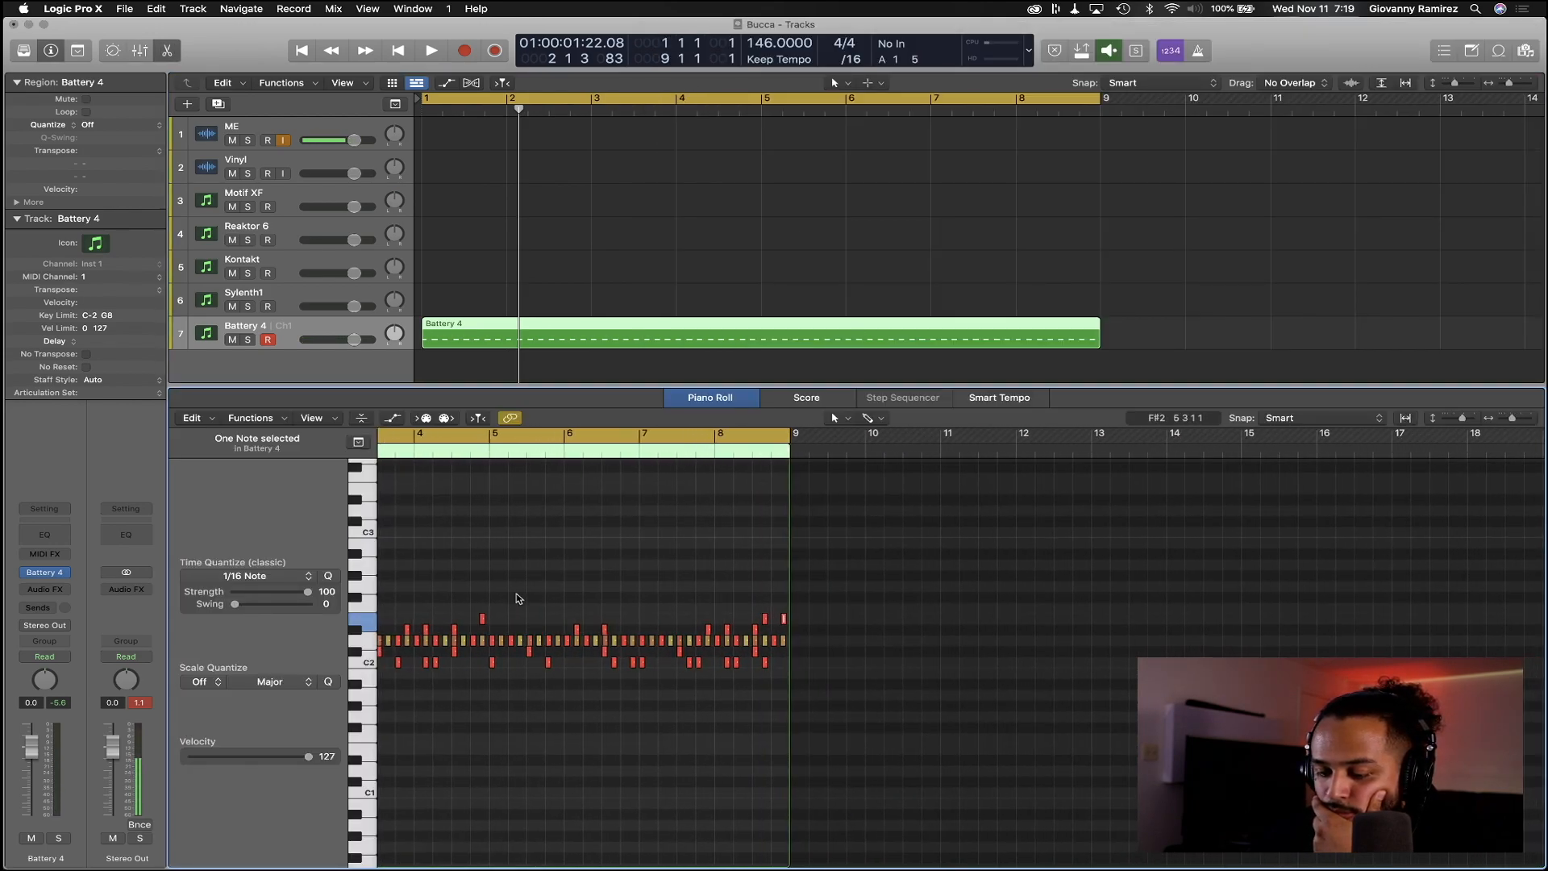
{"action": "left_click_drag", "start_coordinate": [472, 602], "coordinate": [812, 627]}
{"action": "scroll", "coordinate": [815, 629], "scroll_direction": "up", "scroll_amount": 8}
{"action": "scroll", "coordinate": [1048, 600], "scroll_direction": "right", "scroll_amount": 10}
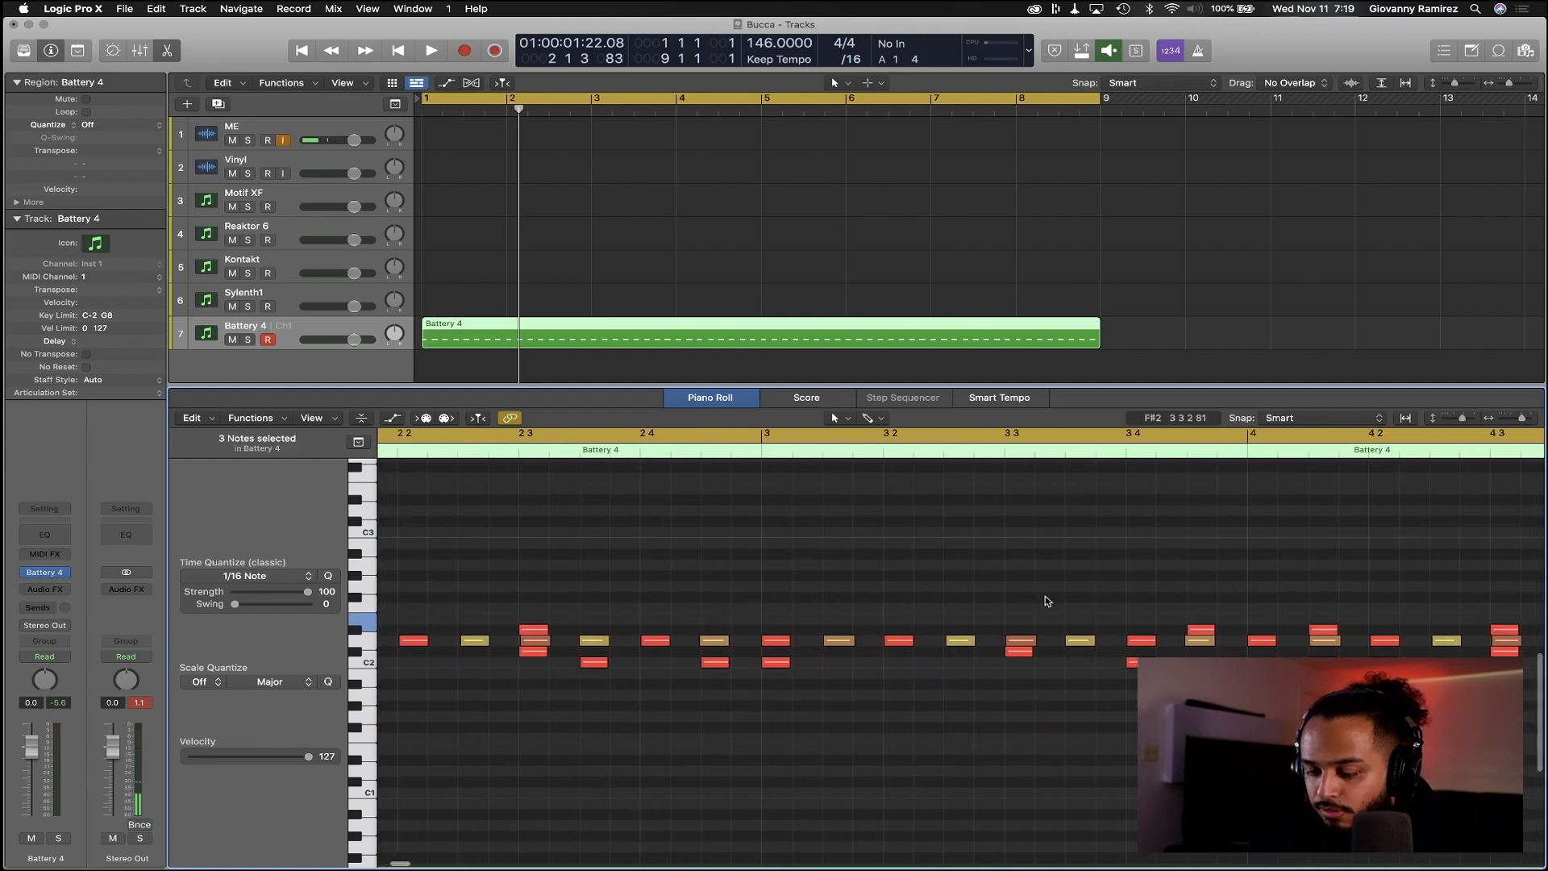
{"action": "scroll", "coordinate": [1063, 610], "scroll_direction": "down", "scroll_amount": 1}
{"action": "key", "text": "Return"}
{"action": "left_click_drag", "start_coordinate": [1002, 612], "coordinate": [1003, 604]}
{"action": "key", "text": "space"}
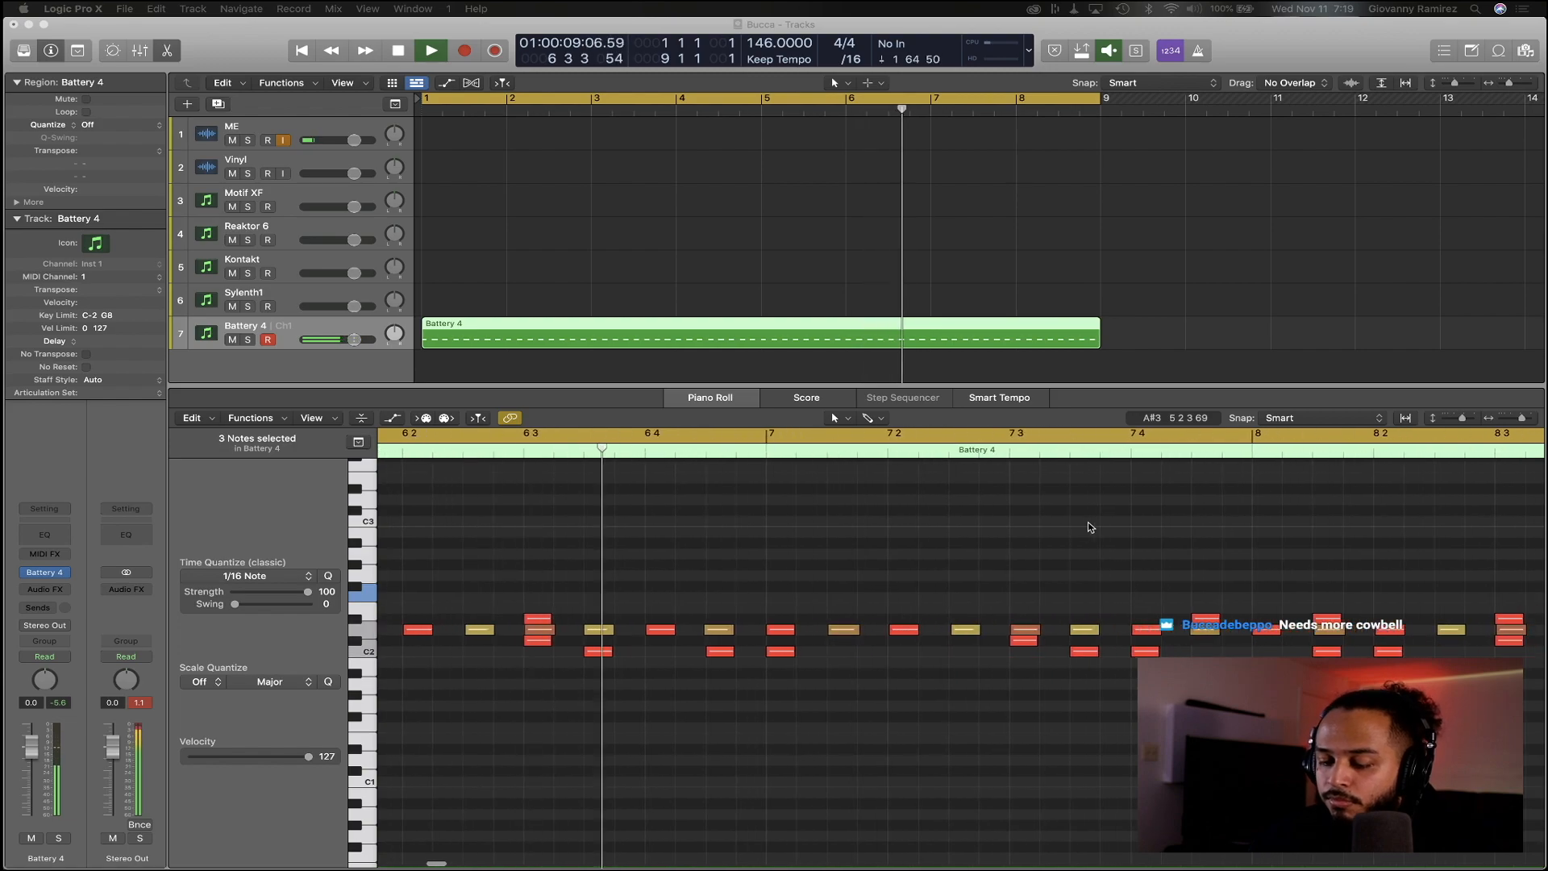
{"action": "left_click", "coordinate": [1087, 521]}
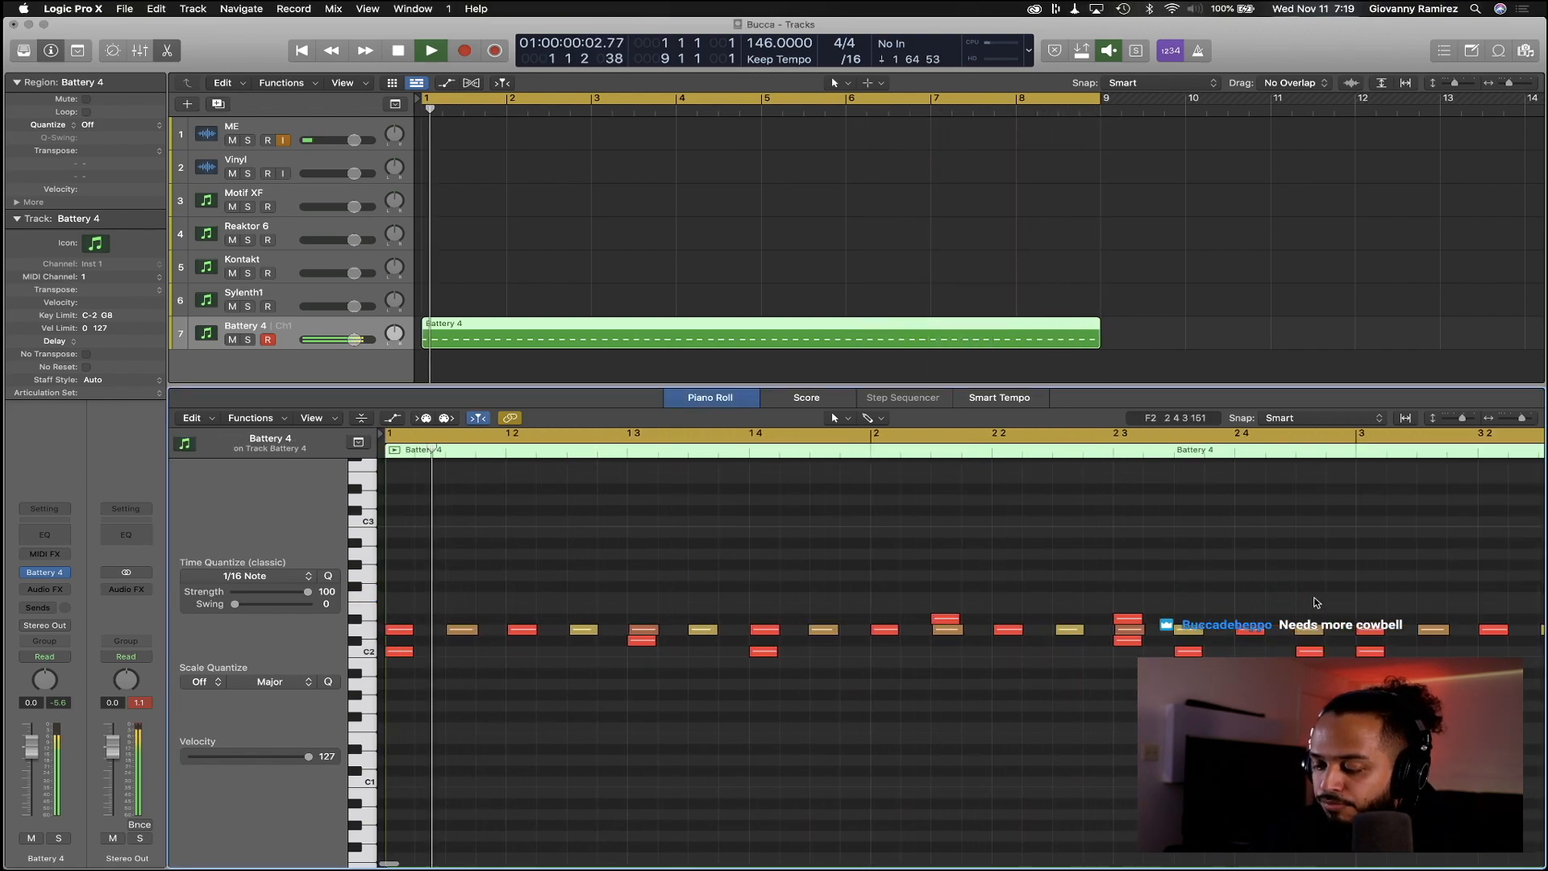
Add an F2 percussion note at 8 4 4 and play back the full eight-bar pattern
{"action": "scroll", "coordinate": [1316, 601], "scroll_direction": "right", "scroll_amount": 12}
{"action": "scroll", "coordinate": [1306, 598], "scroll_direction": "right", "scroll_amount": 20}
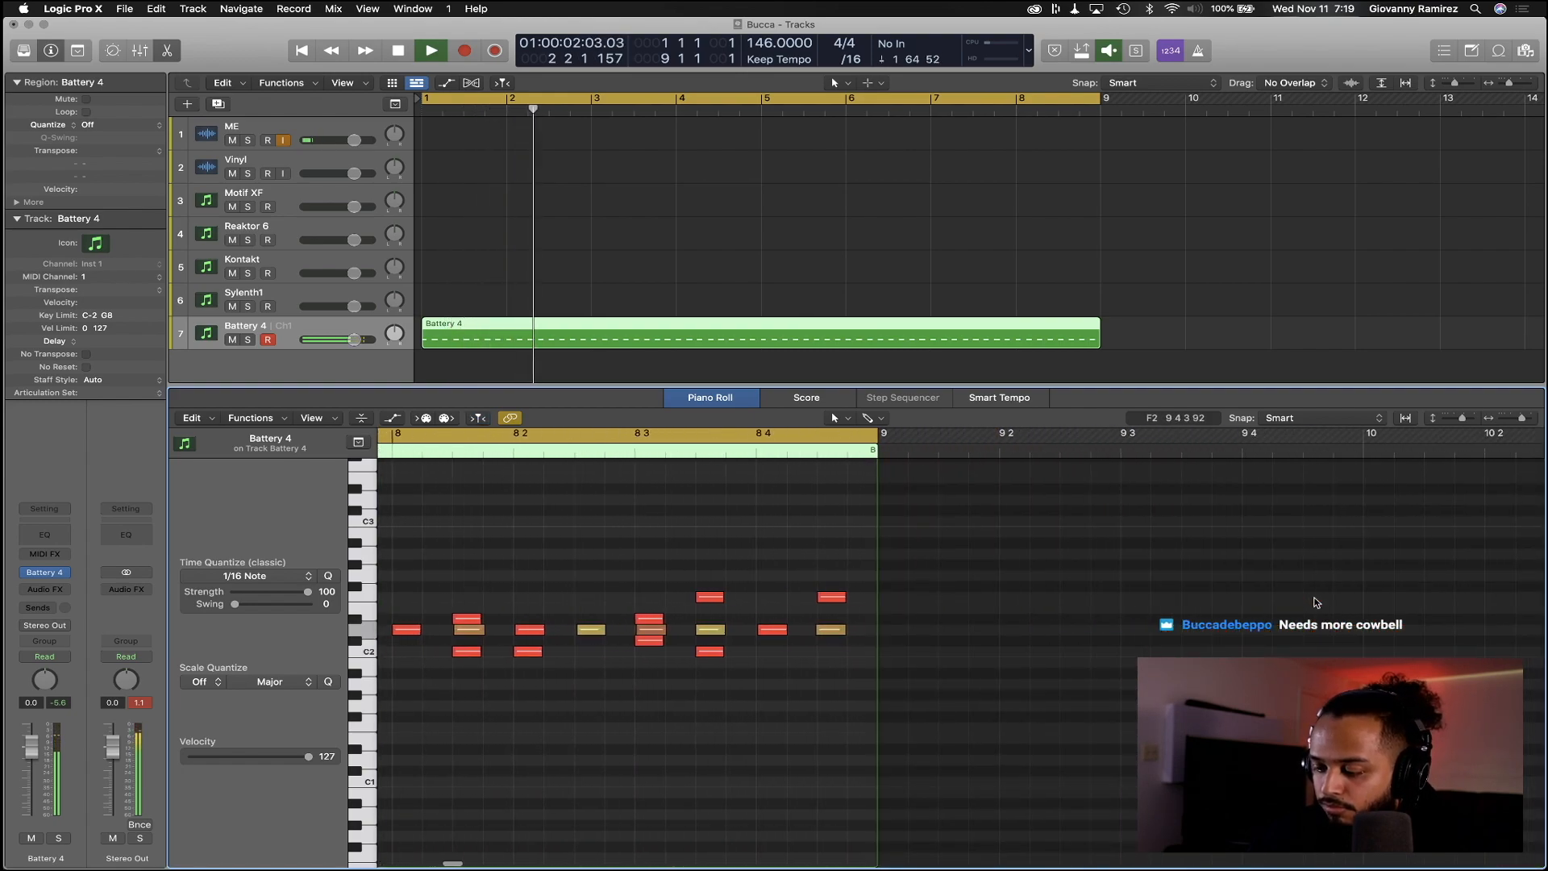
{"action": "left_click", "coordinate": [814, 599]}
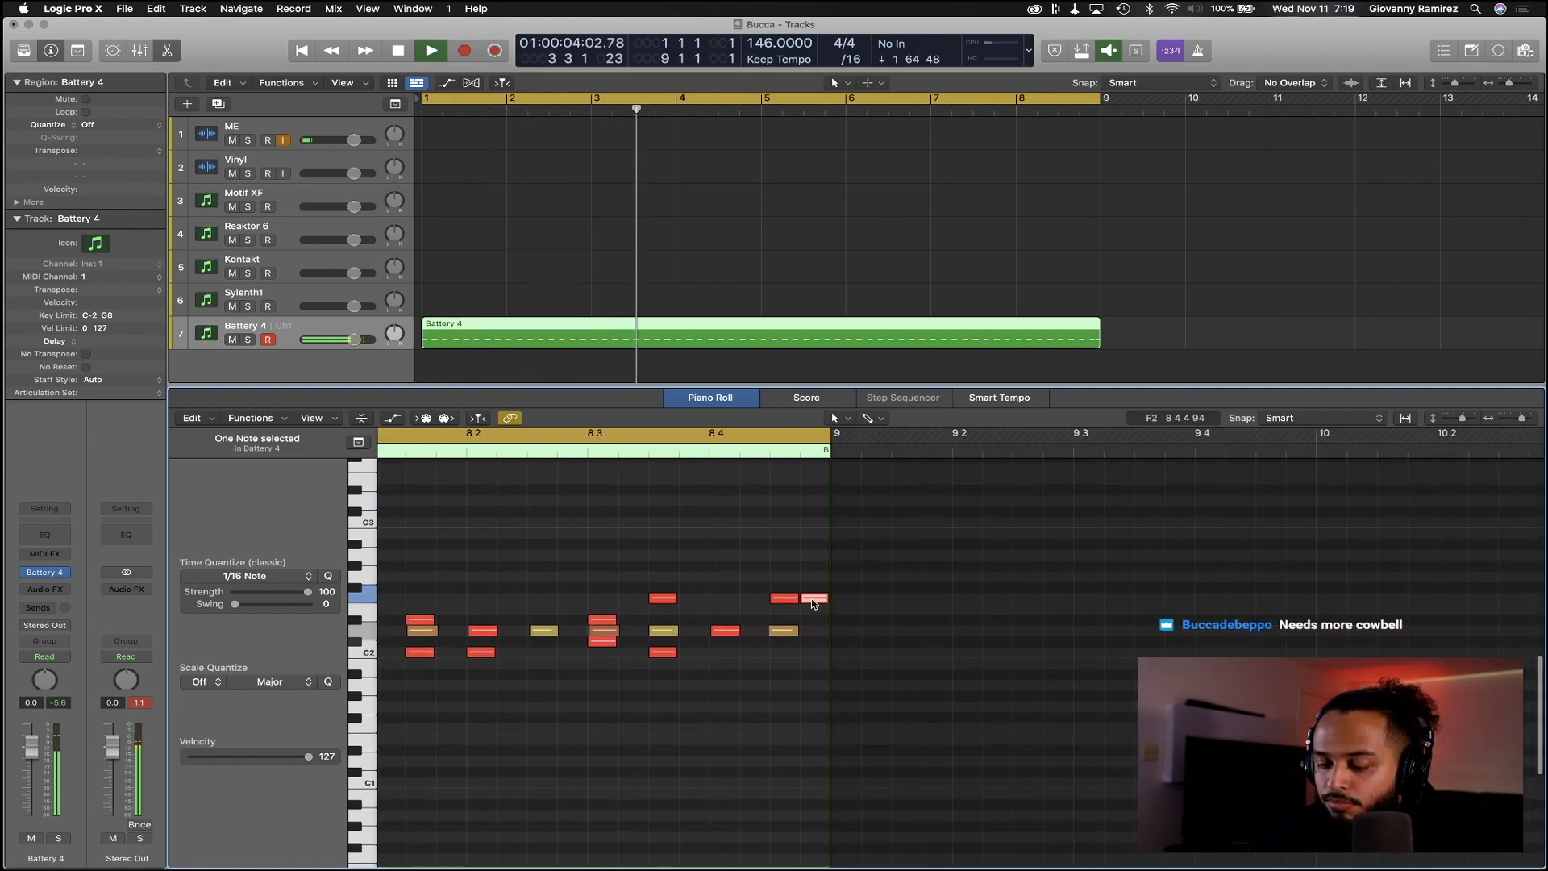
{"action": "key", "text": "space"}
{"action": "key", "text": "space"}
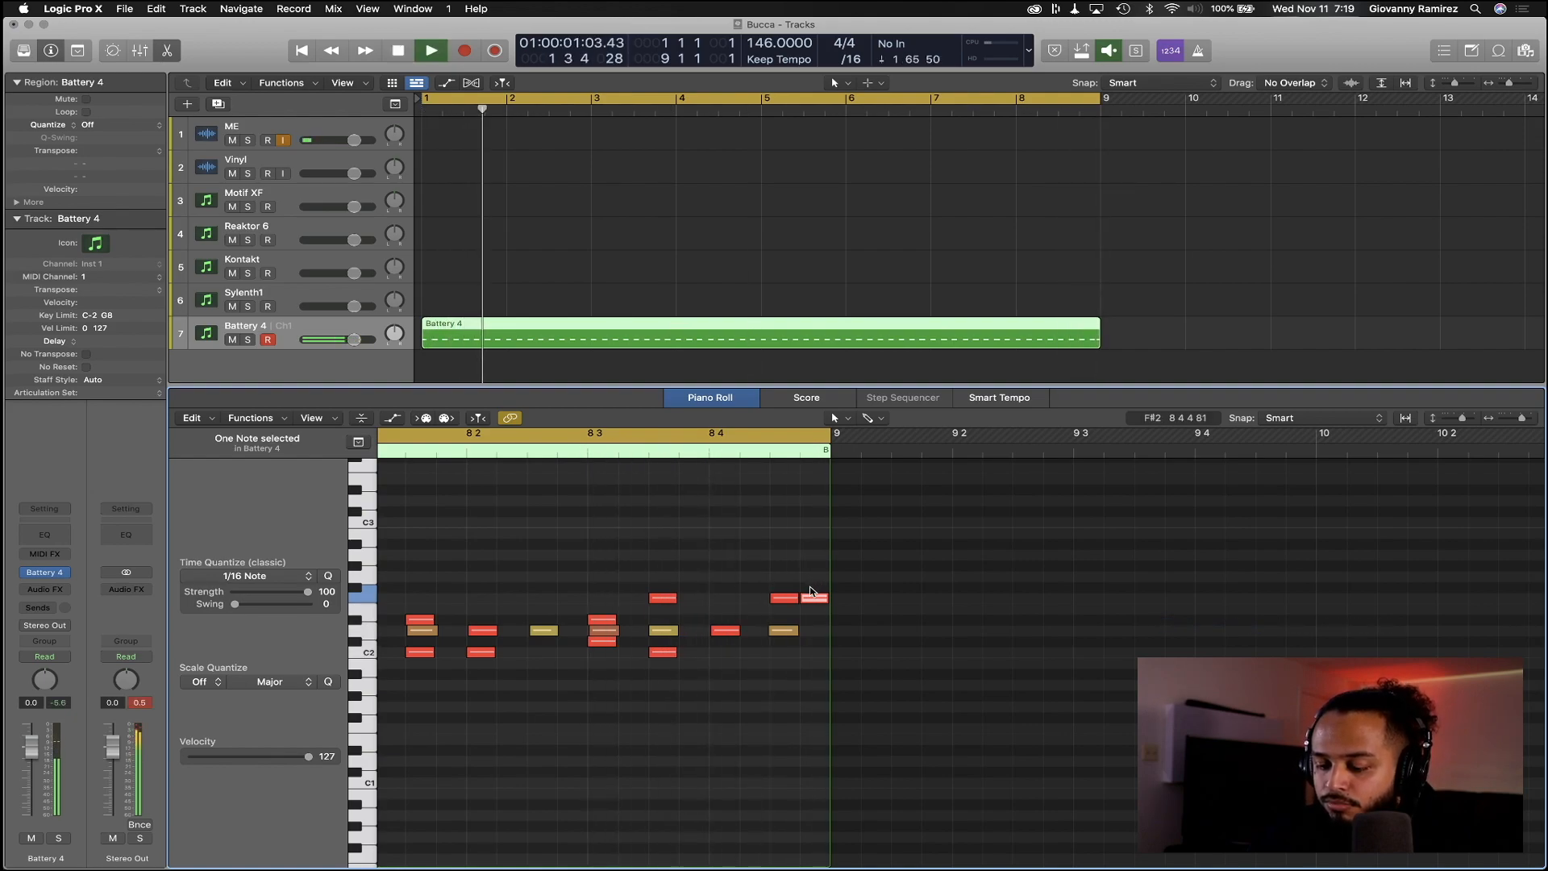
{"action": "key", "text": "super+Left"}
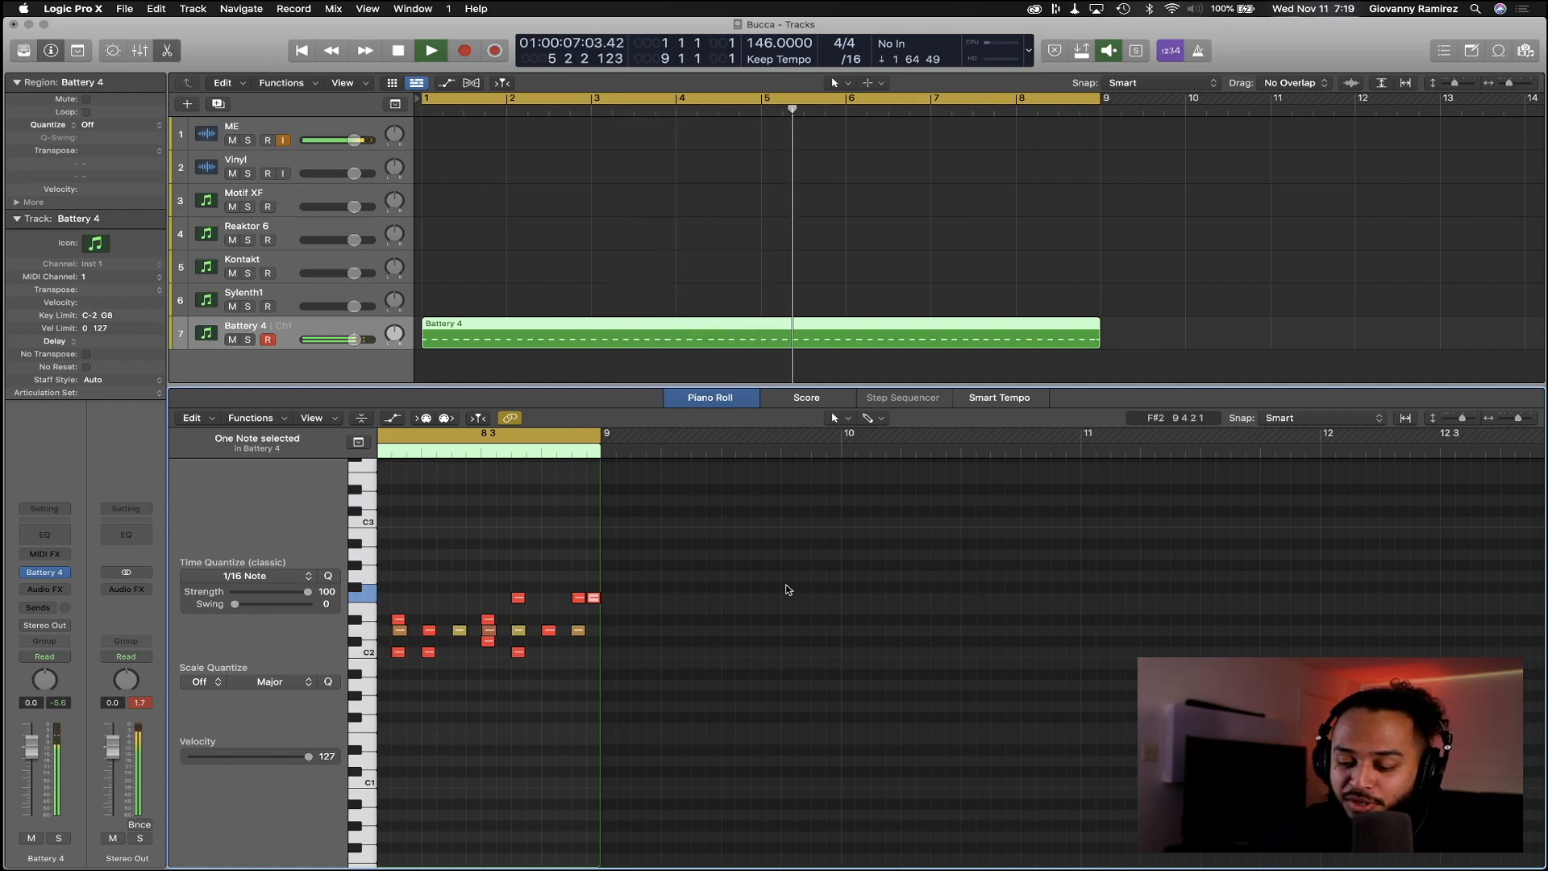
{"action": "scroll", "coordinate": [530, 573], "scroll_direction": "left", "scroll_amount": 10}
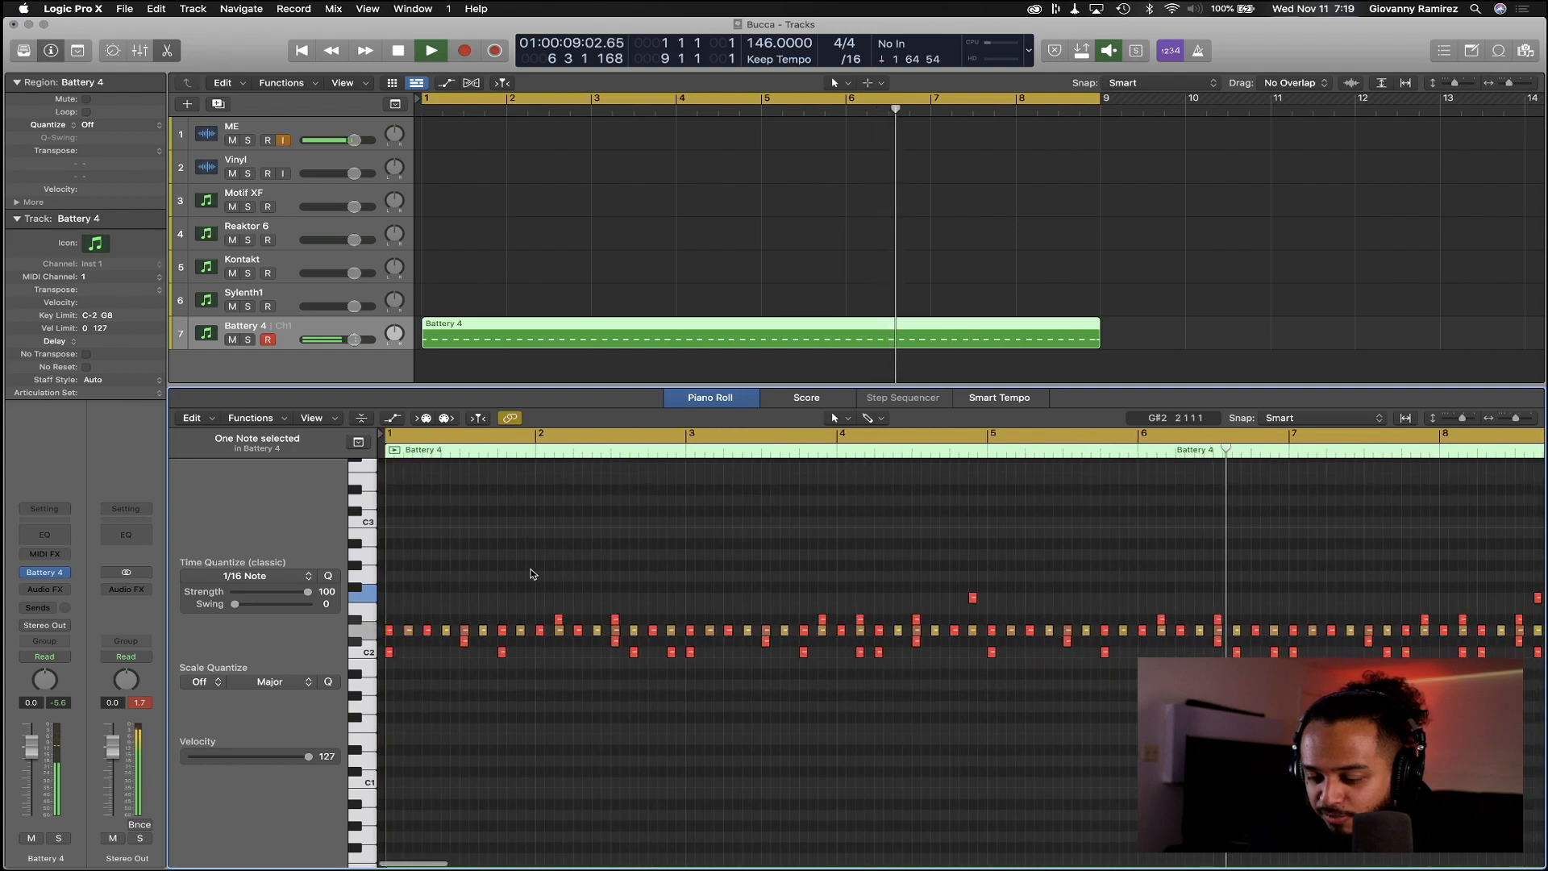
{"action": "key", "text": "super+Left"}
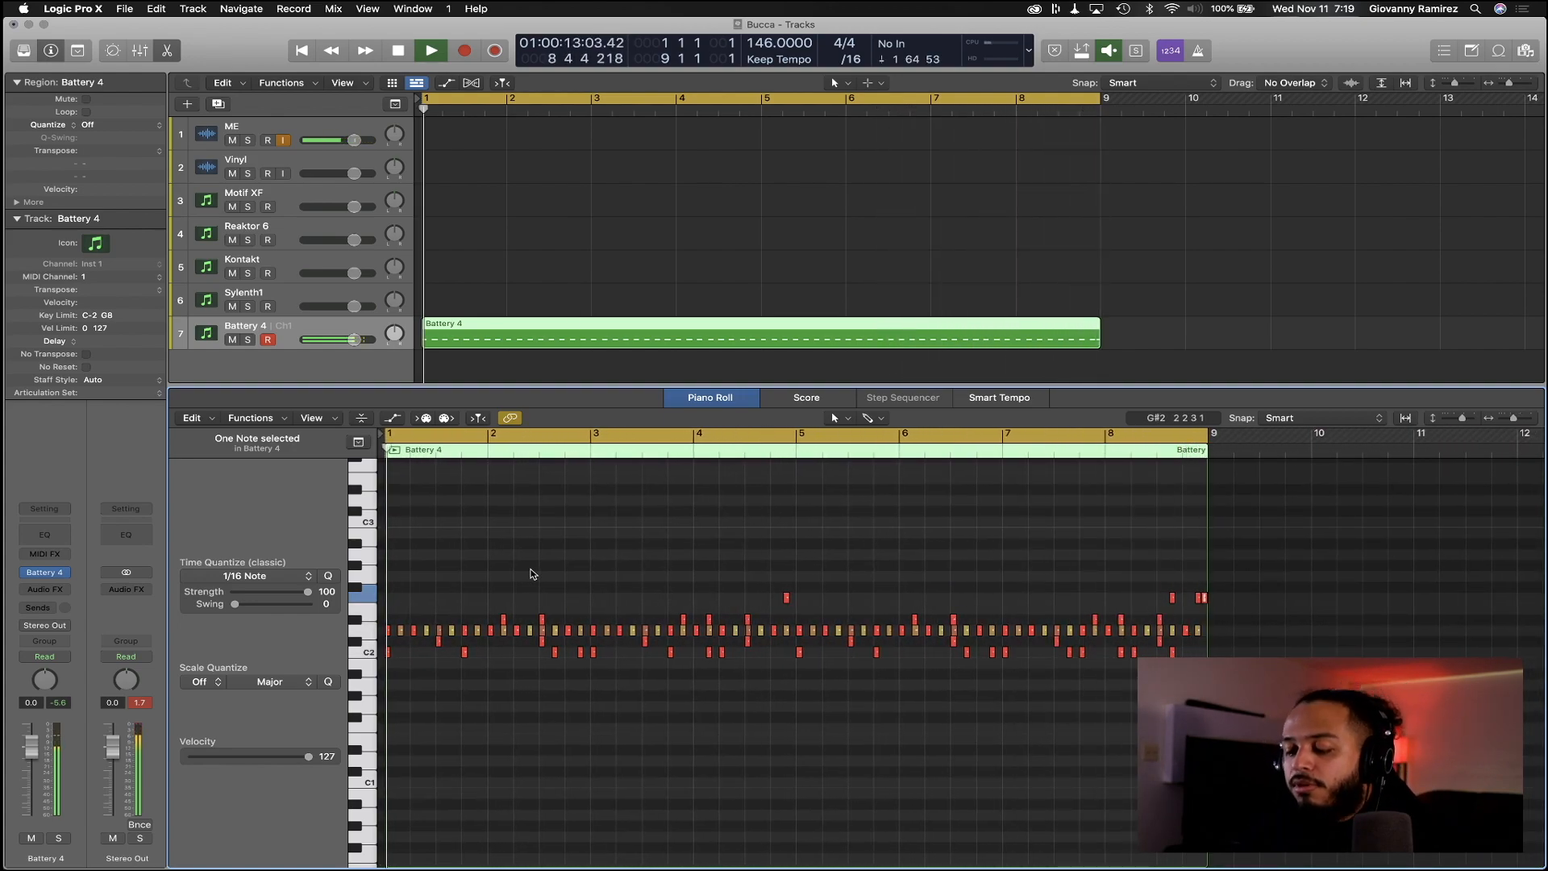
{"action": "scroll", "coordinate": [560, 563], "scroll_direction": "down", "scroll_amount": 1}
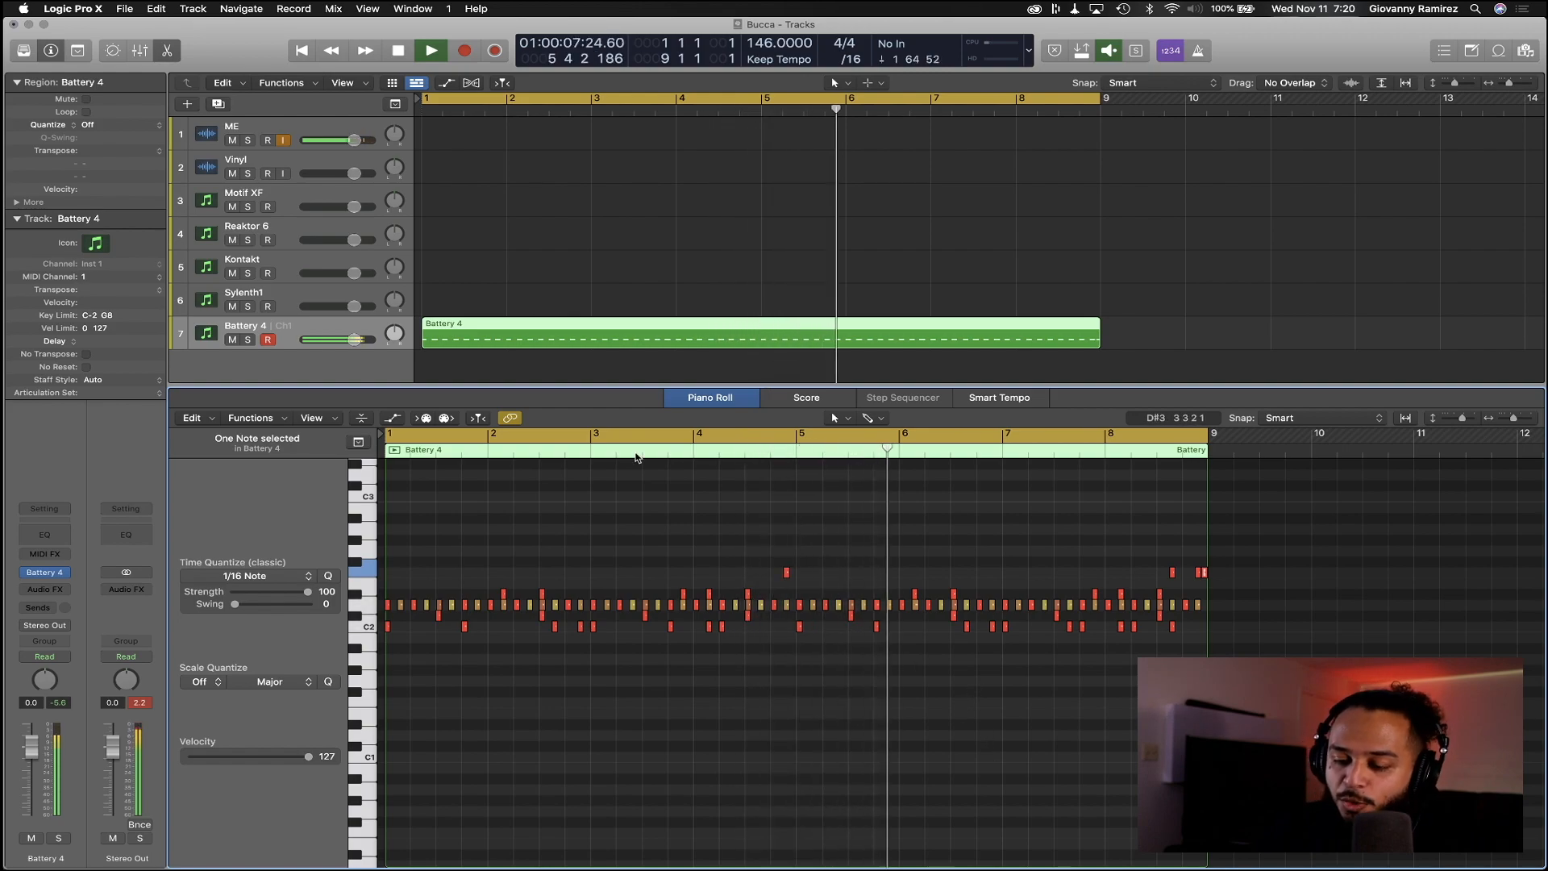
Load Cxdy - Constellation (HH) from the drum kit's Hi Hats folder into Battery cell C3 and close the plug-in window
{"action": "key", "text": "x"}
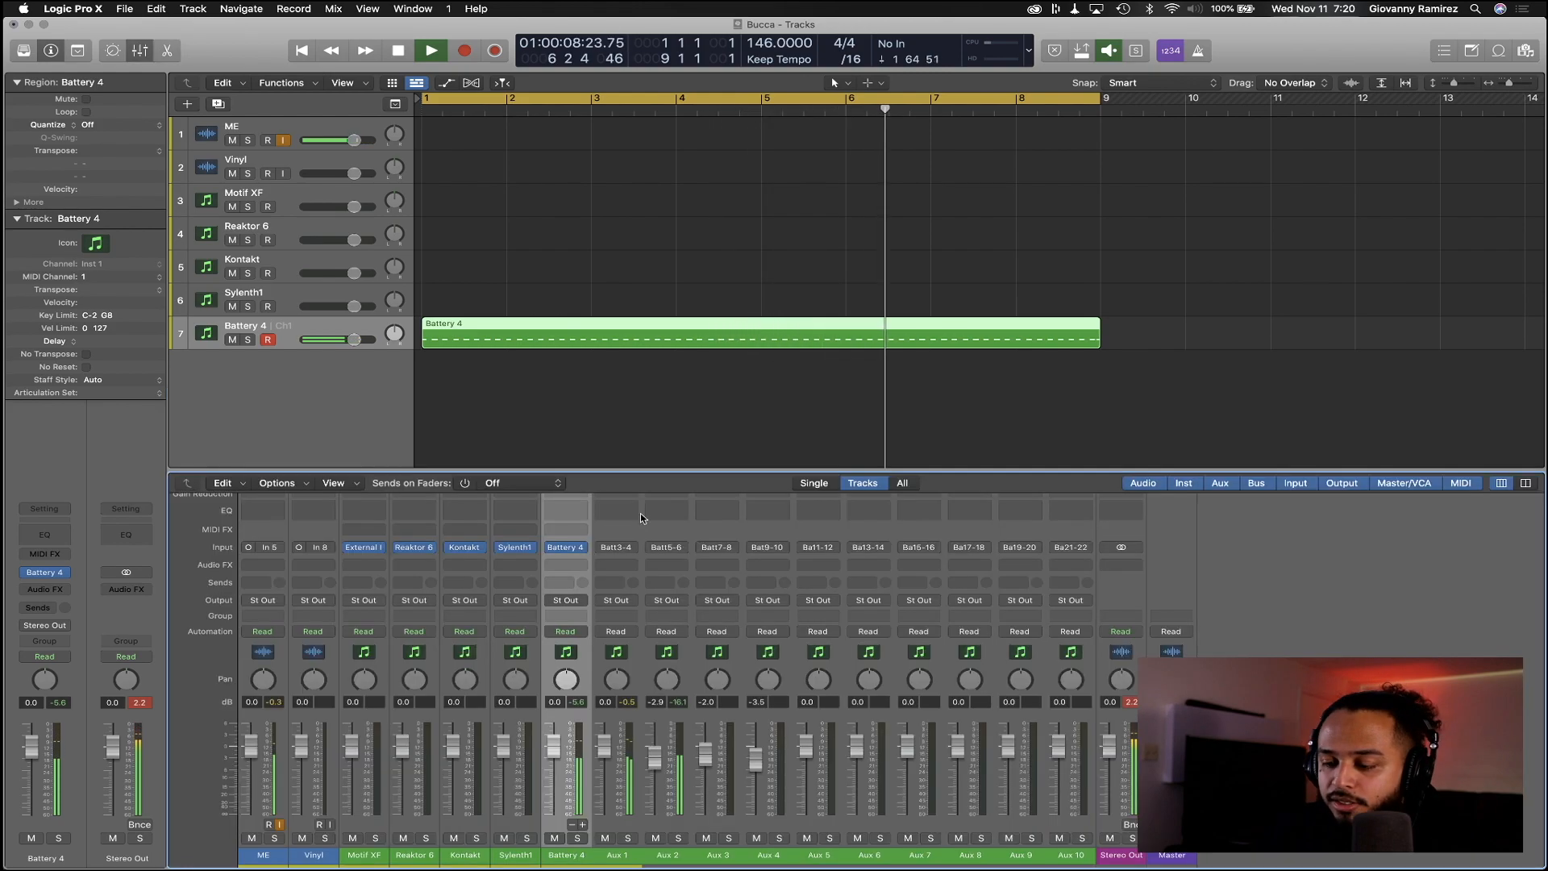
{"action": "left_click", "coordinate": [567, 547]}
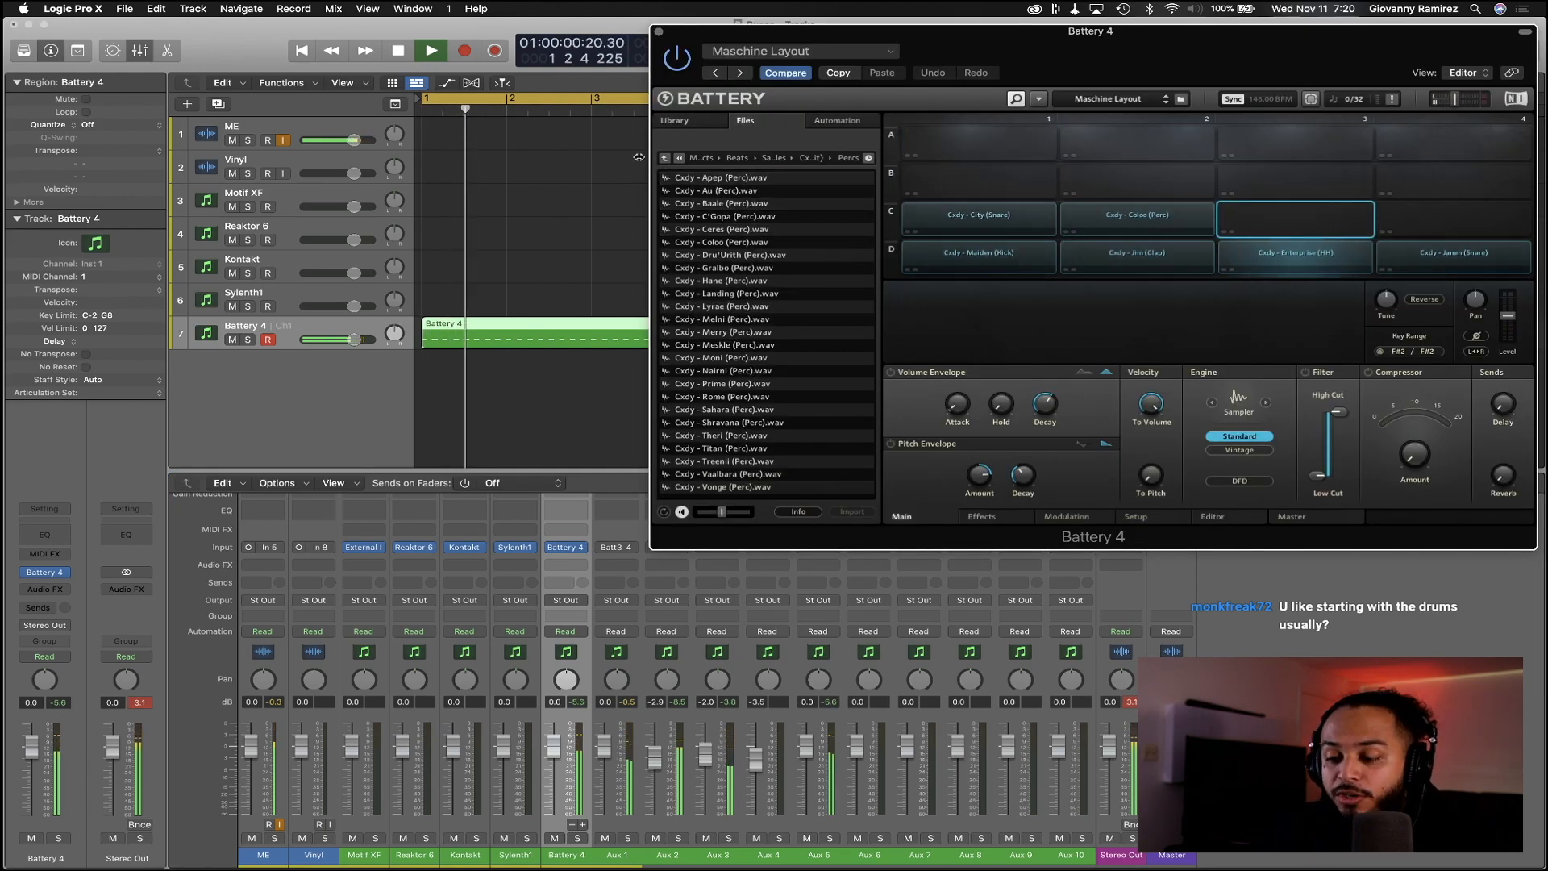
{"action": "left_click", "coordinate": [666, 159]}
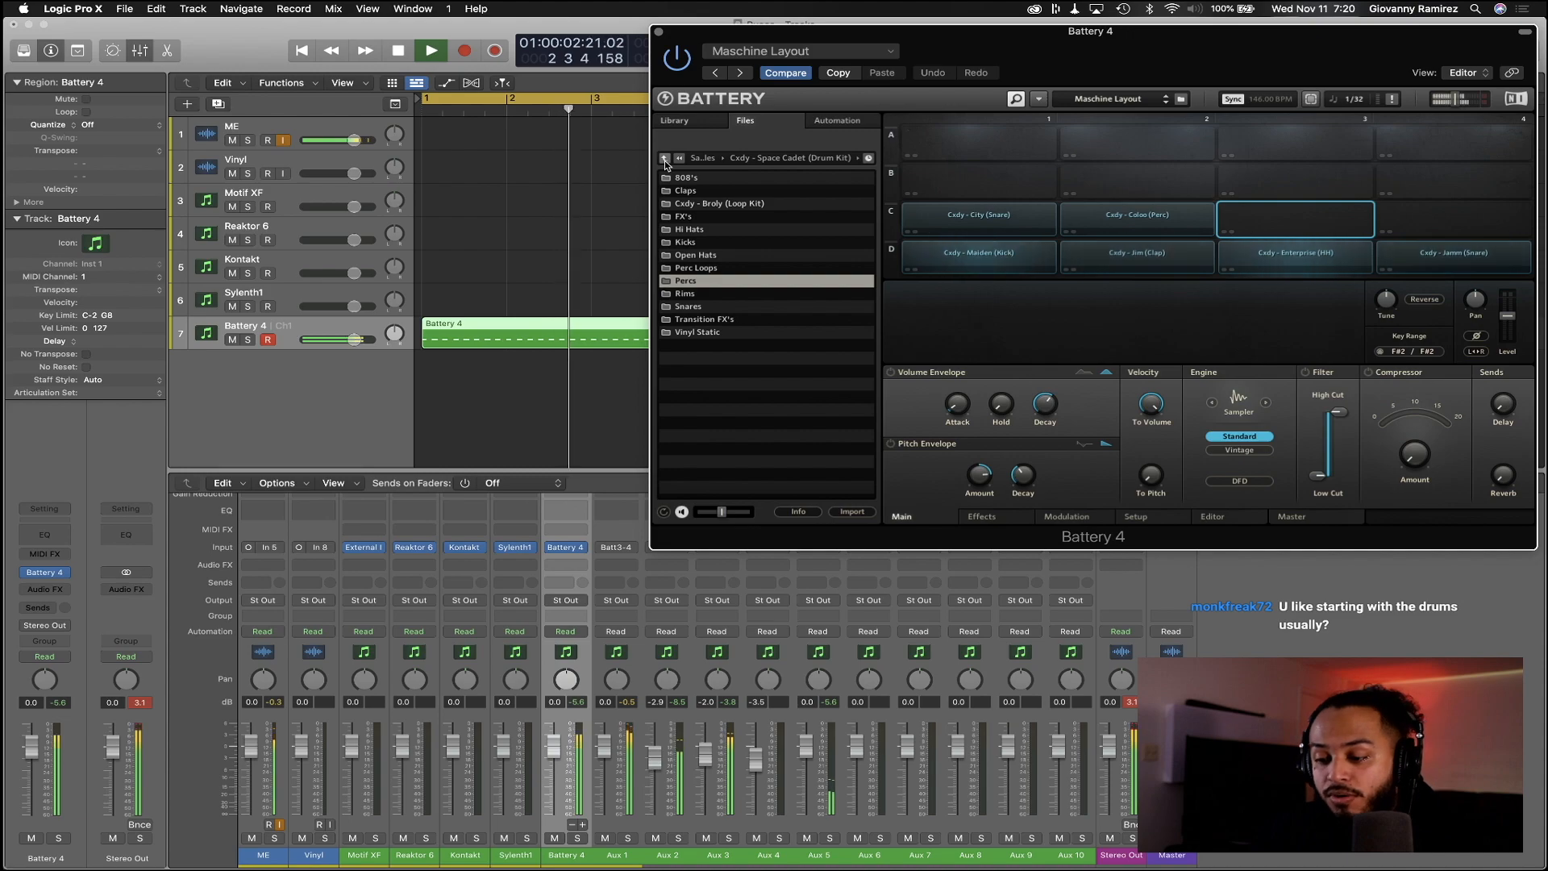
{"action": "double_click", "coordinate": [698, 230]}
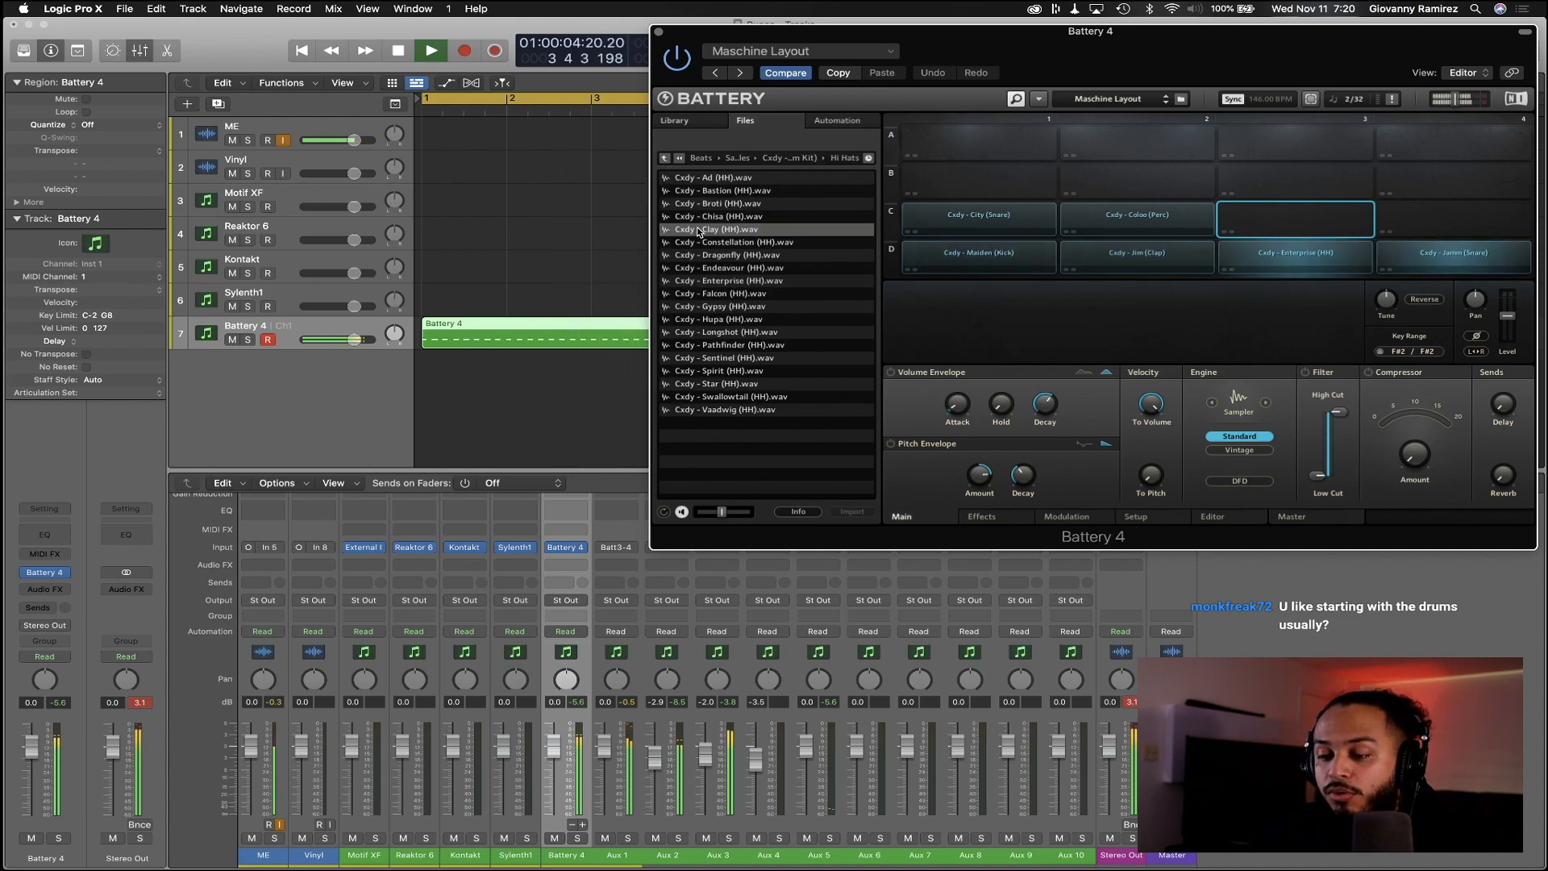
{"action": "left_click", "coordinate": [710, 242]}
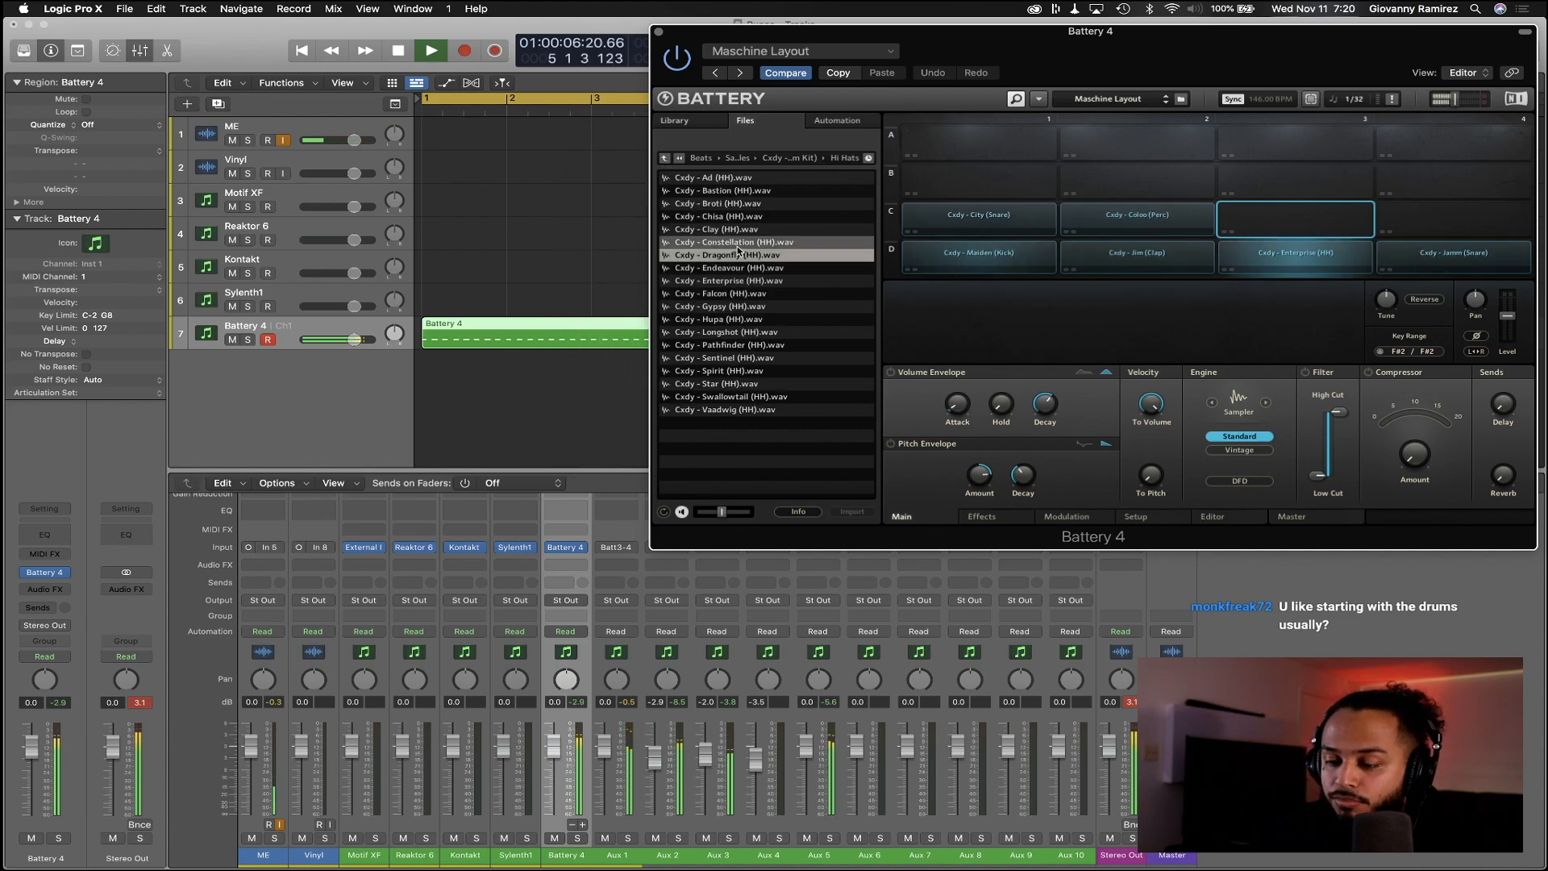
{"action": "double_click", "coordinate": [744, 243]}
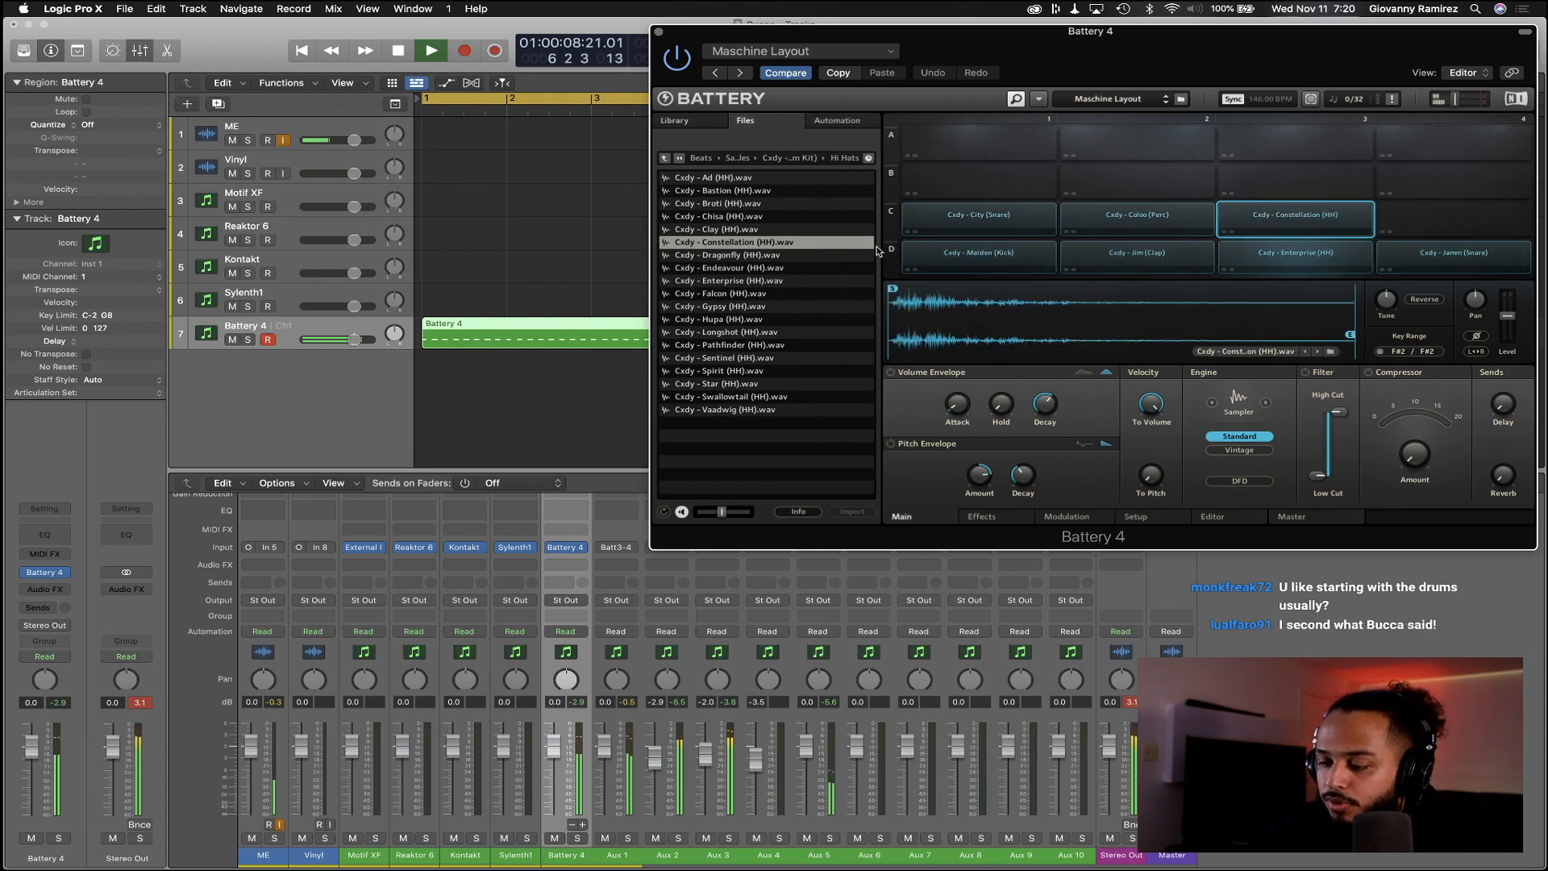
{"action": "left_click", "coordinate": [655, 31]}
Open the Battery 4 region in the Piano Roll, enlarge the editor and stop playback
{"action": "double_click", "coordinate": [597, 343]}
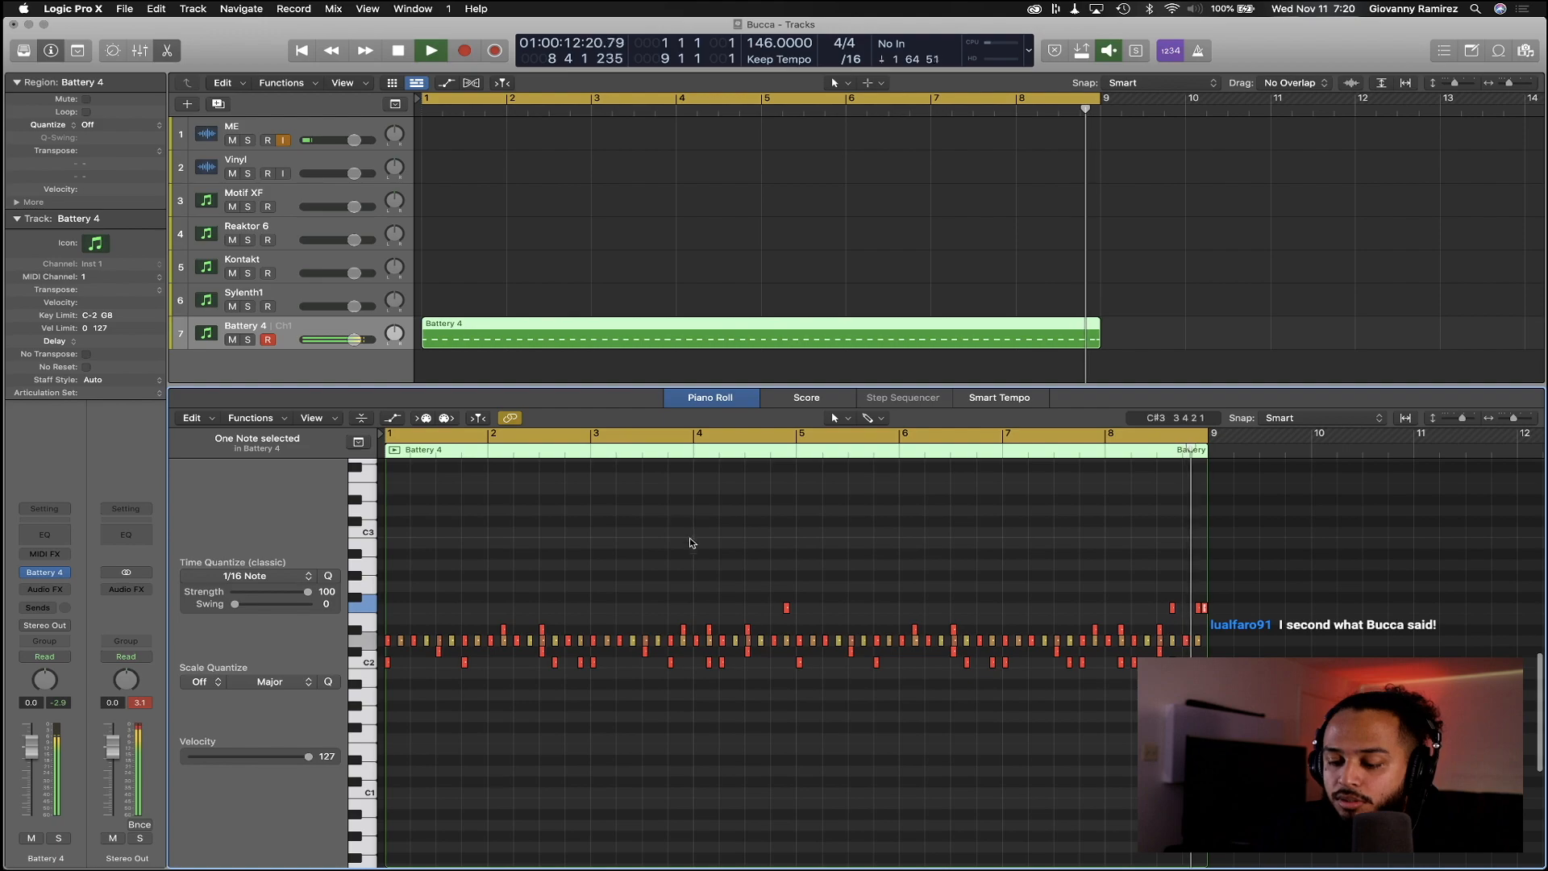
{"action": "left_click_drag", "start_coordinate": [630, 387], "coordinate": [630, 333]}
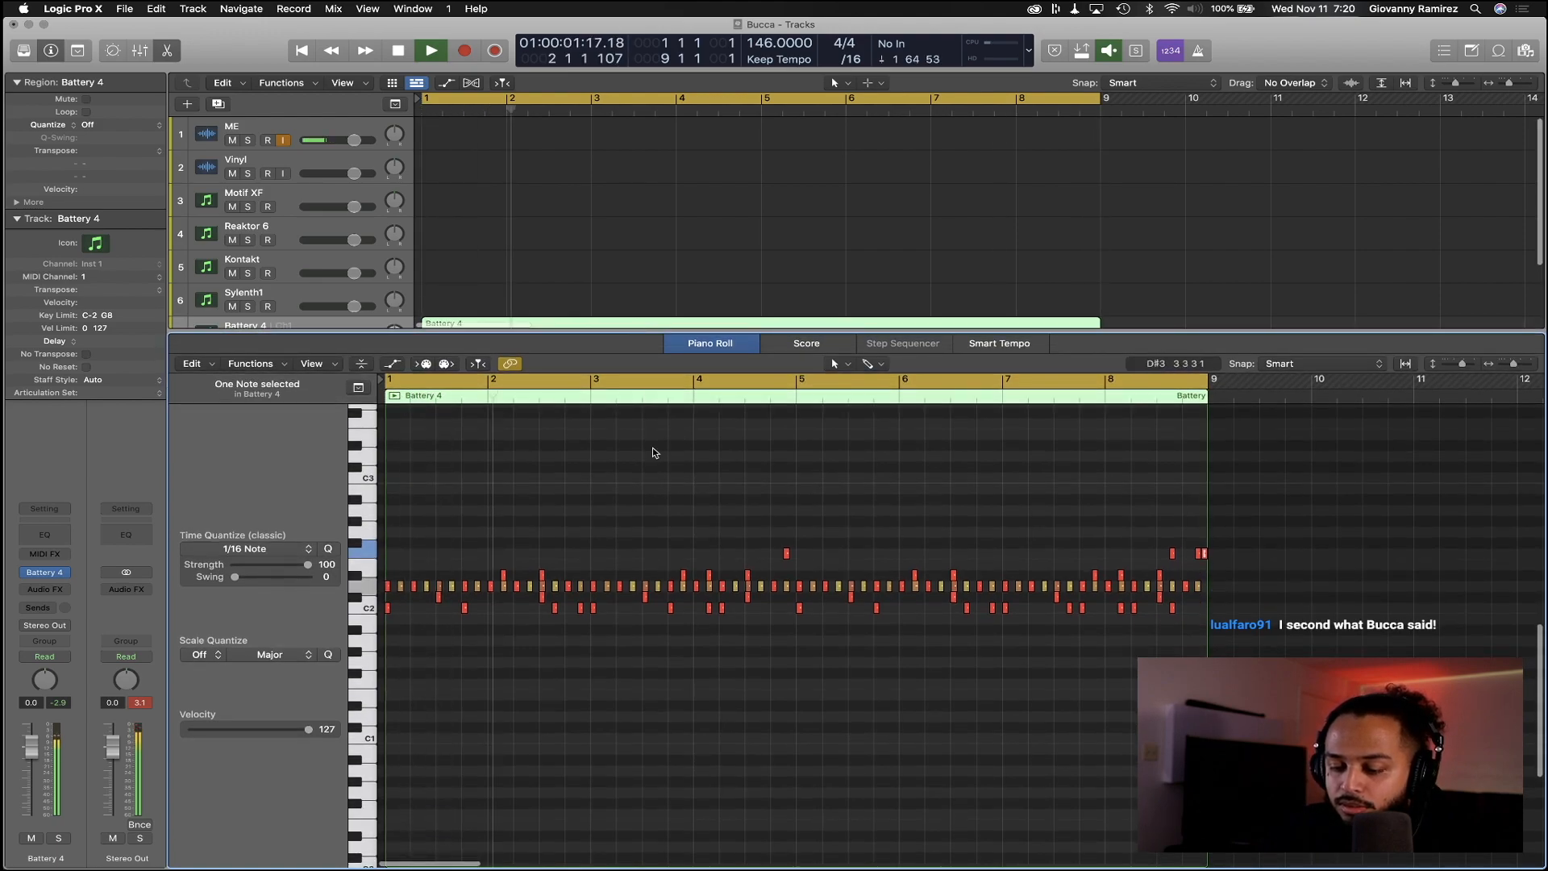
{"action": "scroll", "coordinate": [675, 642], "scroll_direction": "up", "scroll_amount": 5}
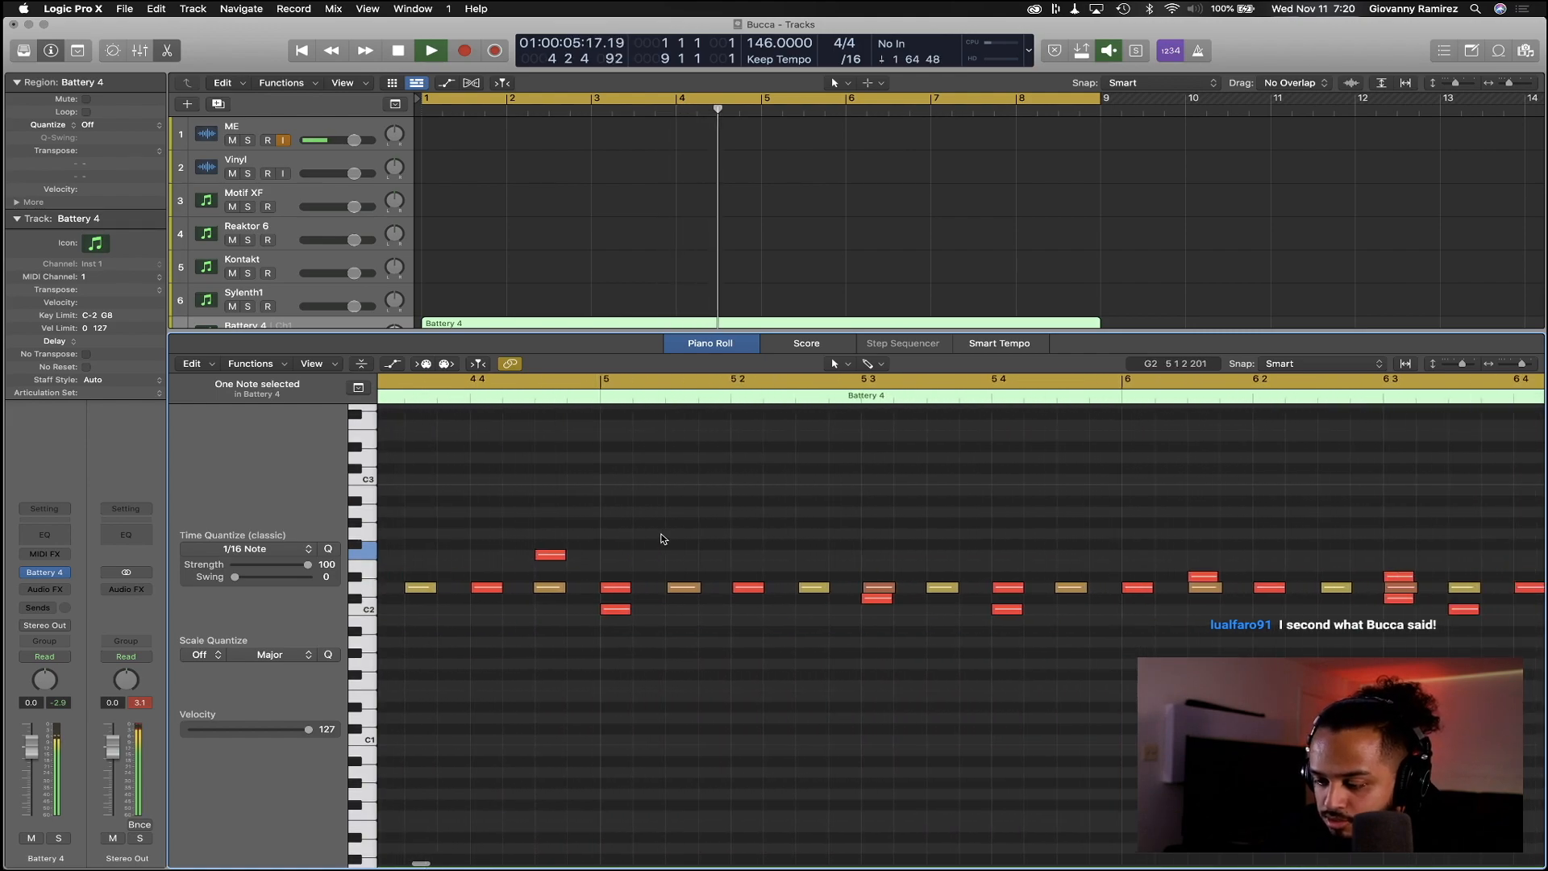
{"action": "key", "text": "space"}
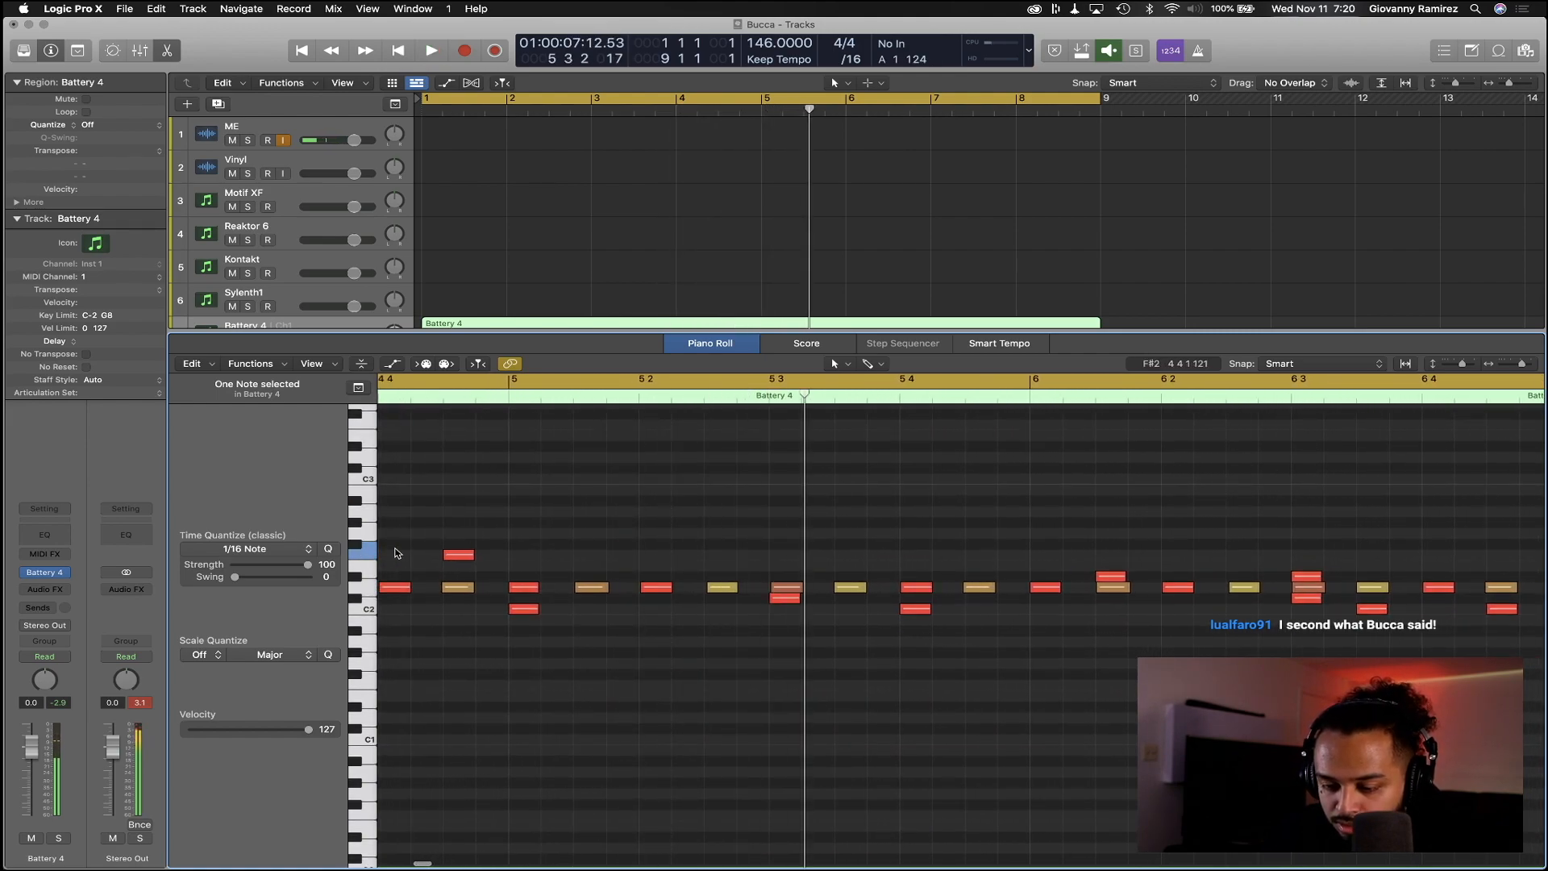
Play short passages of the pattern's opening beats from bar 1 in the Piano Roll
{"action": "scroll", "coordinate": [414, 549], "scroll_direction": "left", "scroll_amount": 10}
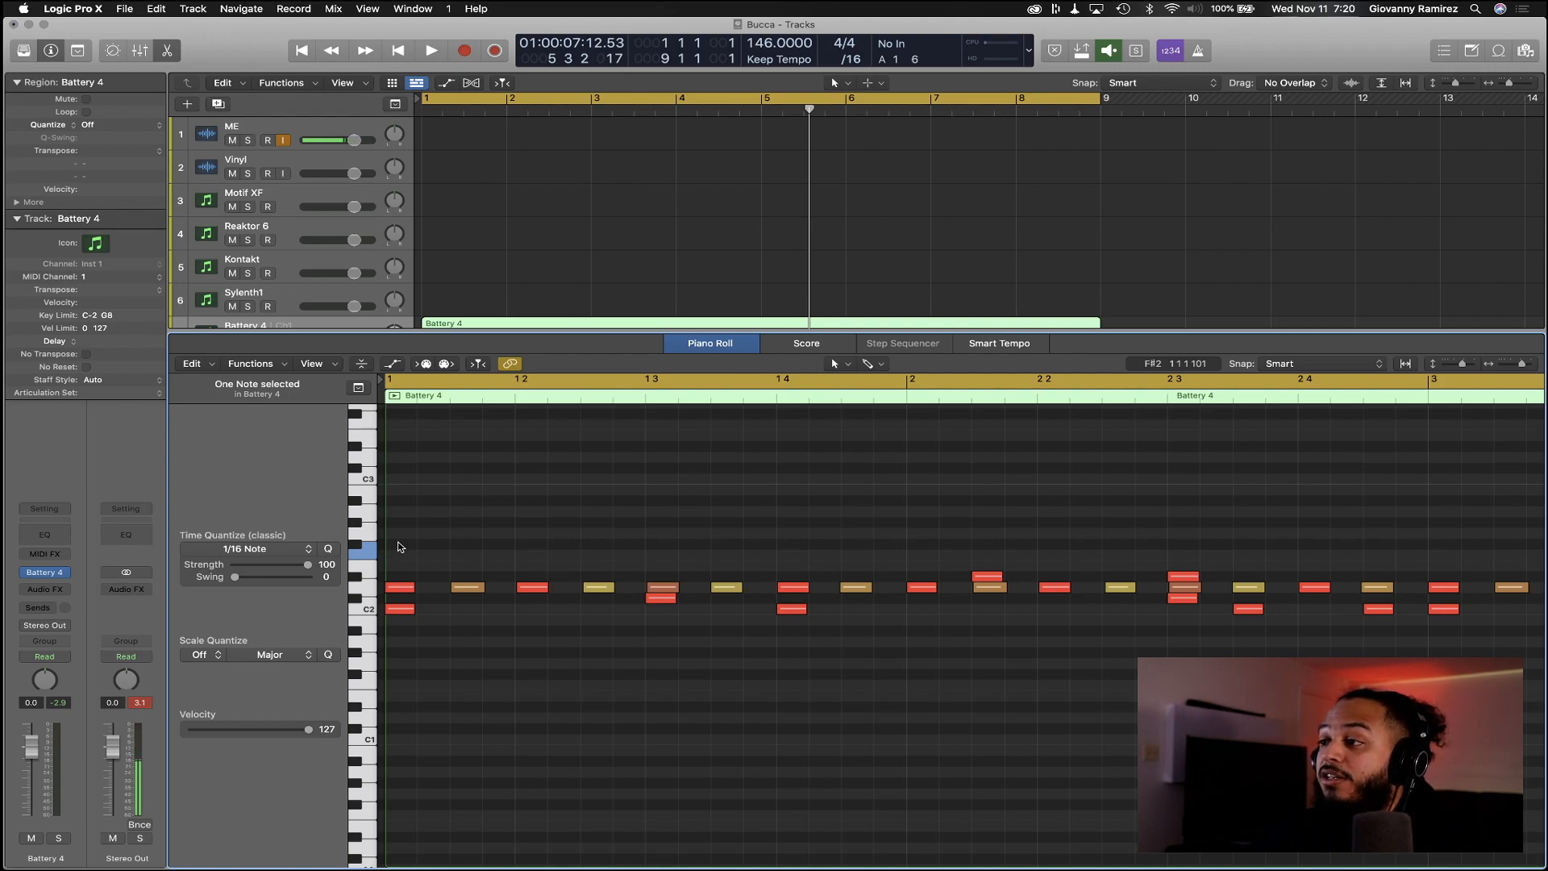
{"action": "key", "text": "space"}
{"action": "key", "text": "space"}
{"action": "key", "text": "space"}
{"action": "key", "text": "space"}
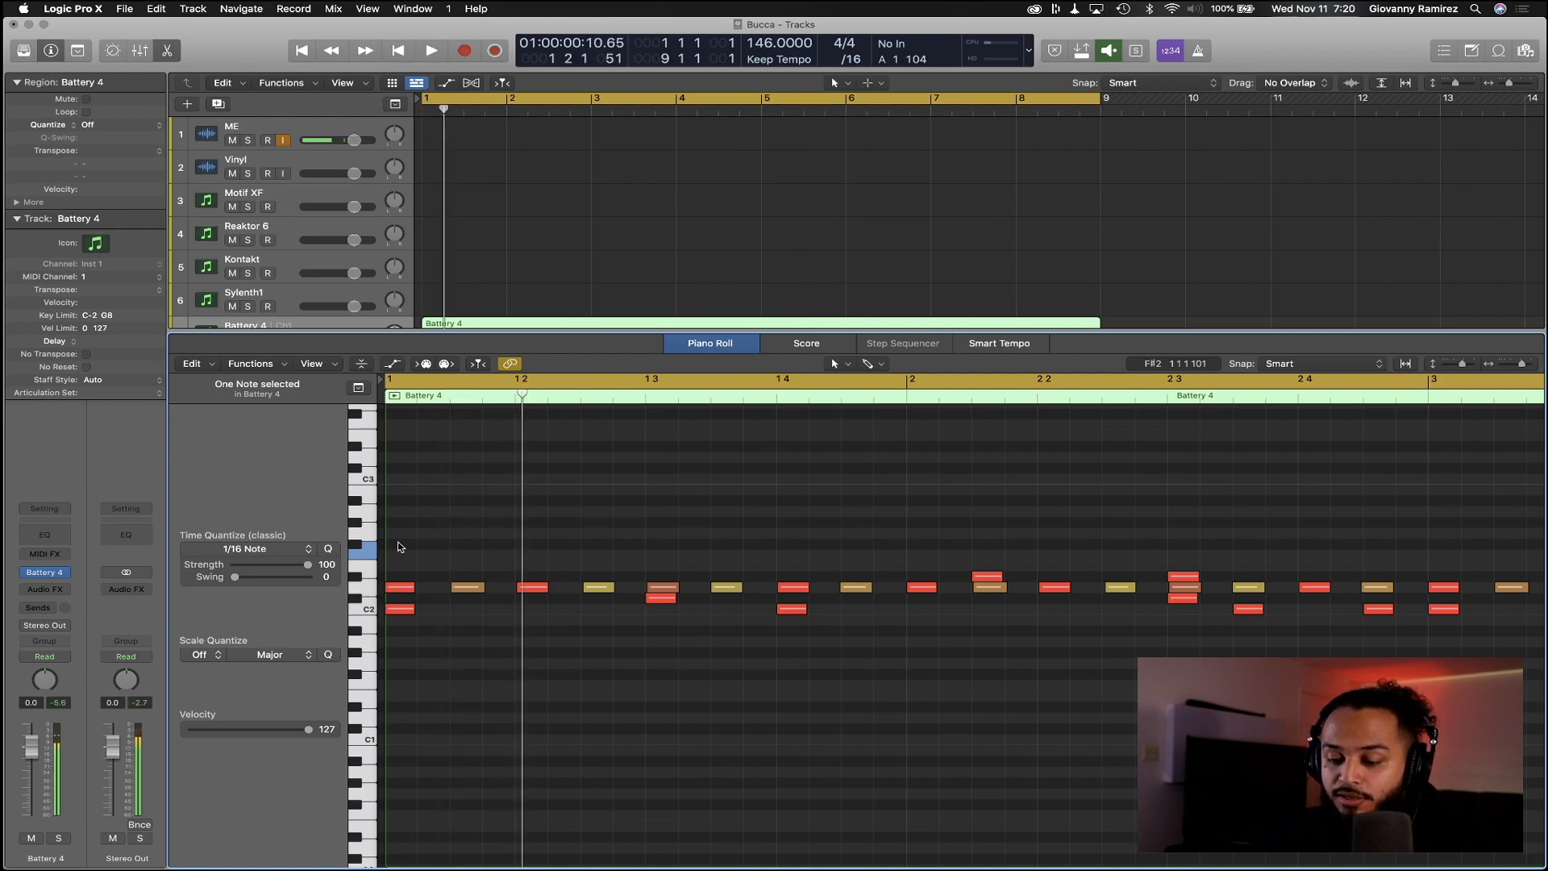
{"action": "key", "text": "super+Left"}
{"action": "key", "text": "super+Left"}
{"action": "key", "text": "super+Left"}
{"action": "key", "text": "super+Left"}
{"action": "key", "text": "super+Left"}
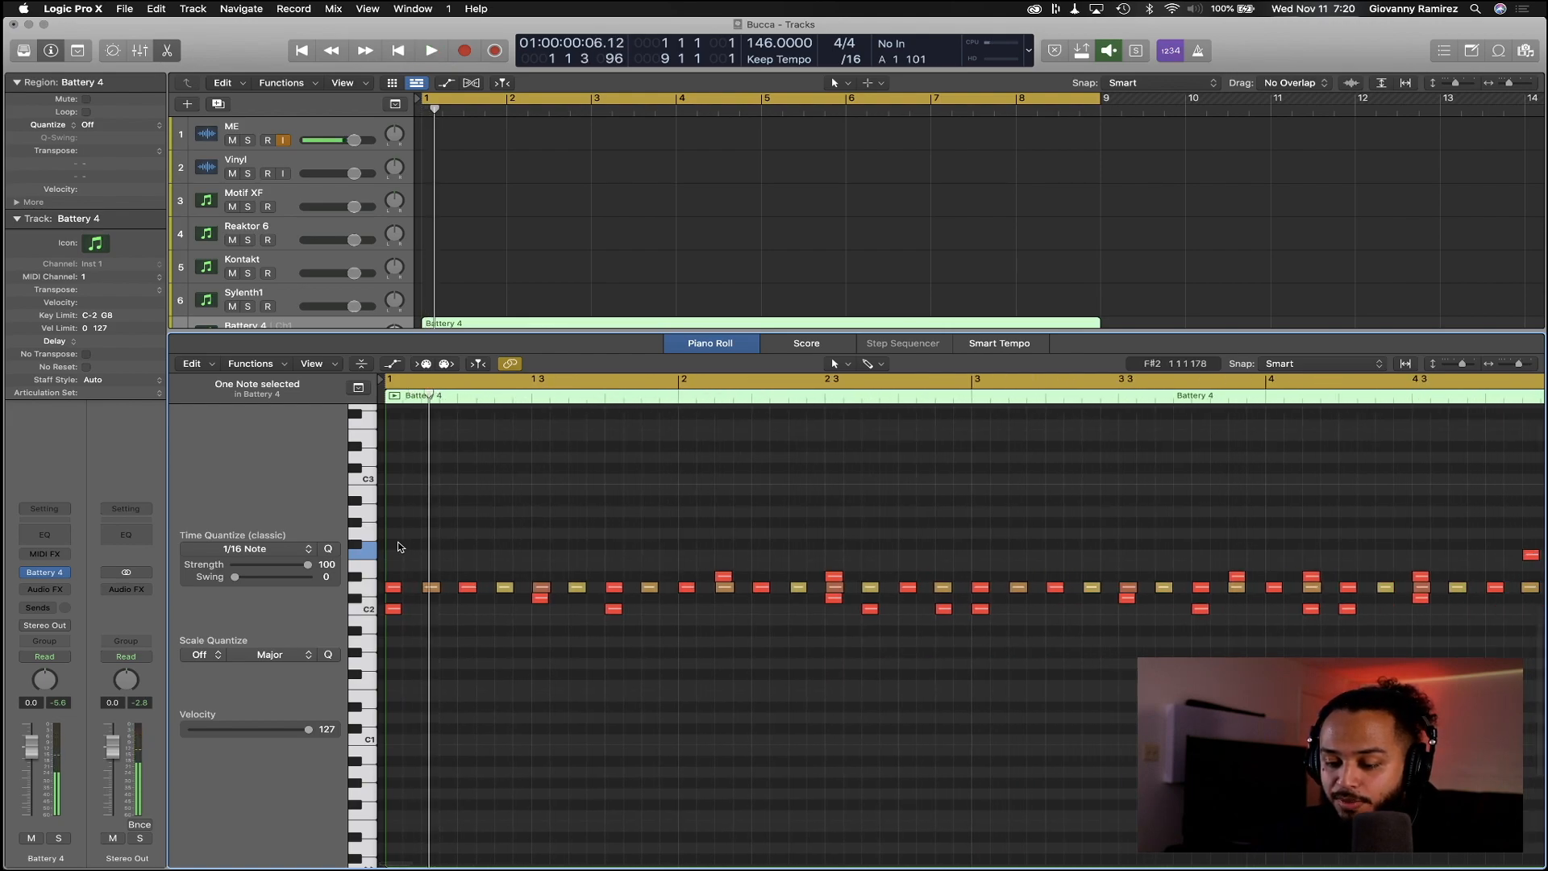
{"action": "key", "text": "space"}
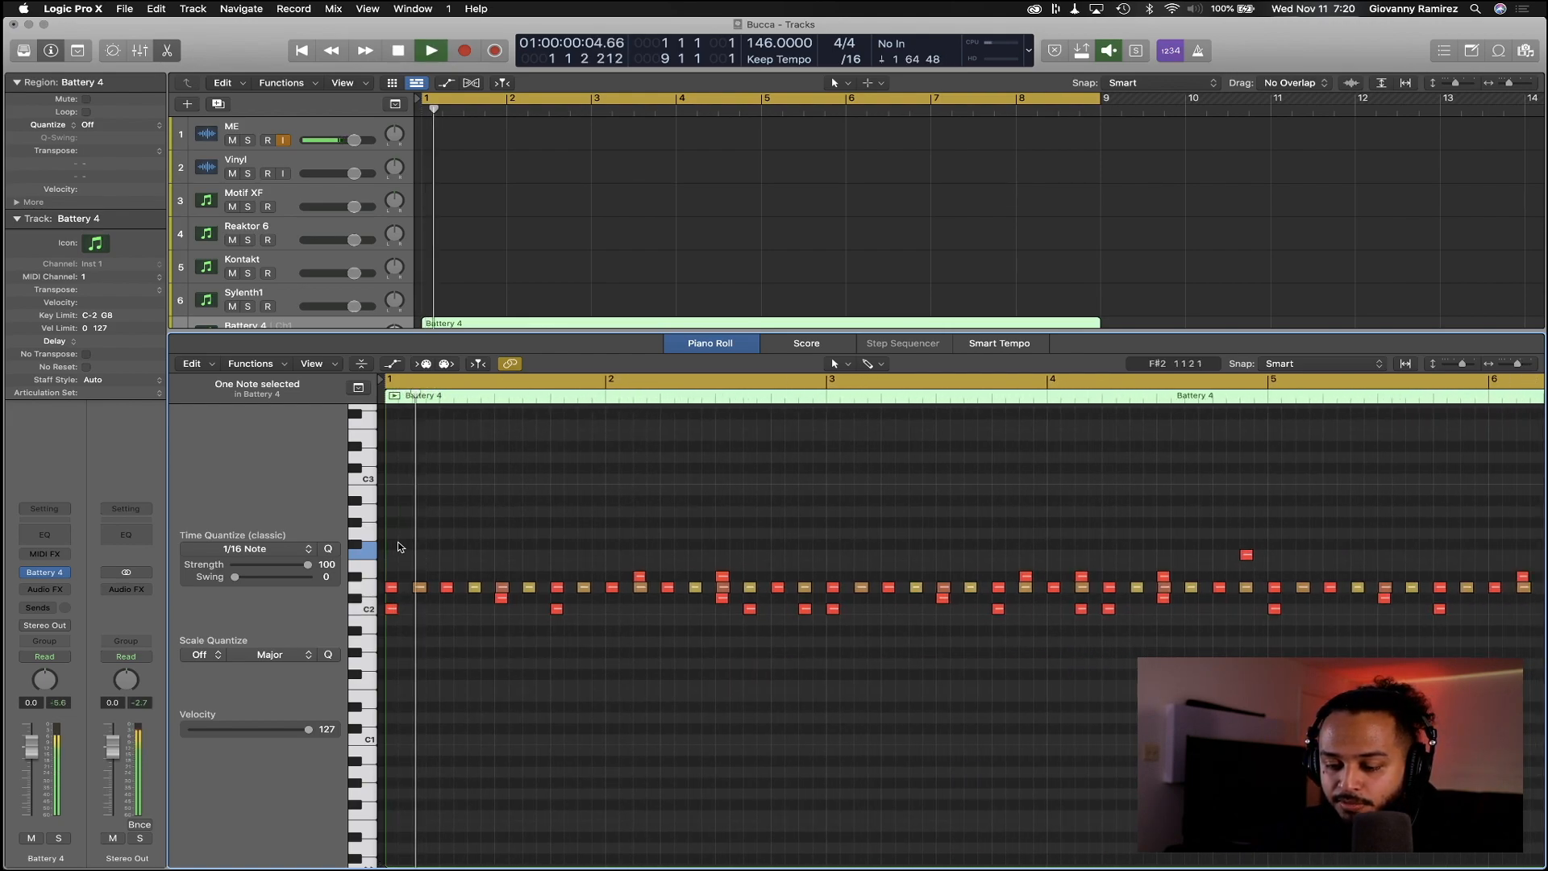
Add F#2 hi-hat notes at 1 2 3 and 1 2 4 in the Battery 4 region and play them back
{"action": "key", "text": "super+Right"}
{"action": "key", "text": "super+Right"}
{"action": "key", "text": "super+Right"}
{"action": "key", "text": "space"}
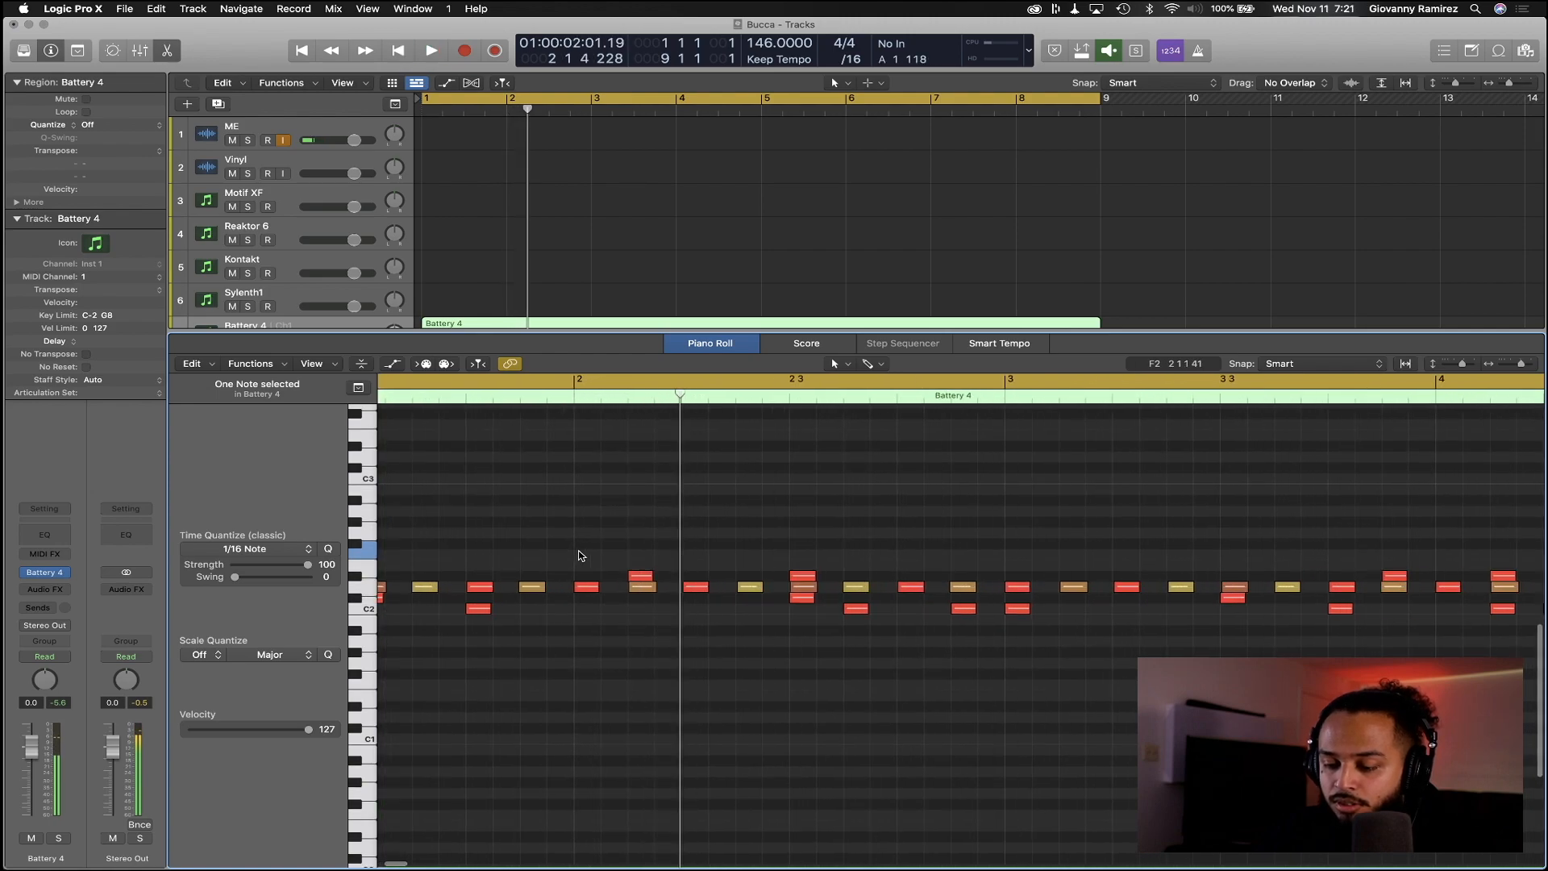
{"action": "key", "text": "space"}
{"action": "key", "text": "space"}
{"action": "key", "text": "space"}
{"action": "key", "text": "space"}
{"action": "left_click", "coordinate": [560, 543]}
{"action": "left_click", "coordinate": [587, 543]}
{"action": "key", "text": "space"}
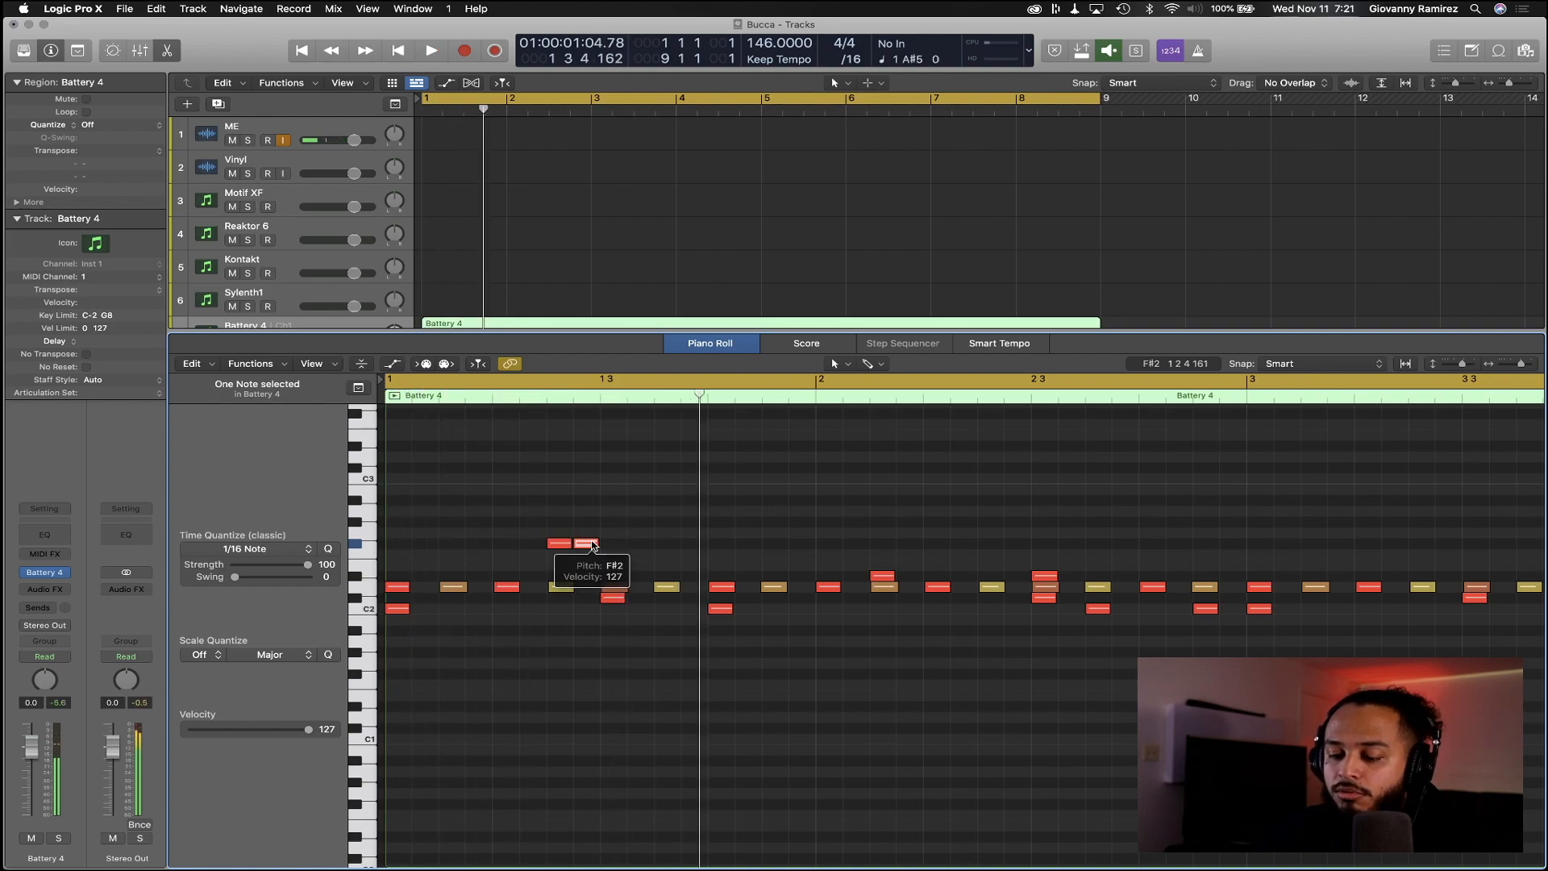
Play the opening bars with the mixer shown and set the Aux 6 level to -0.7 dB
{"action": "key", "text": "x"}
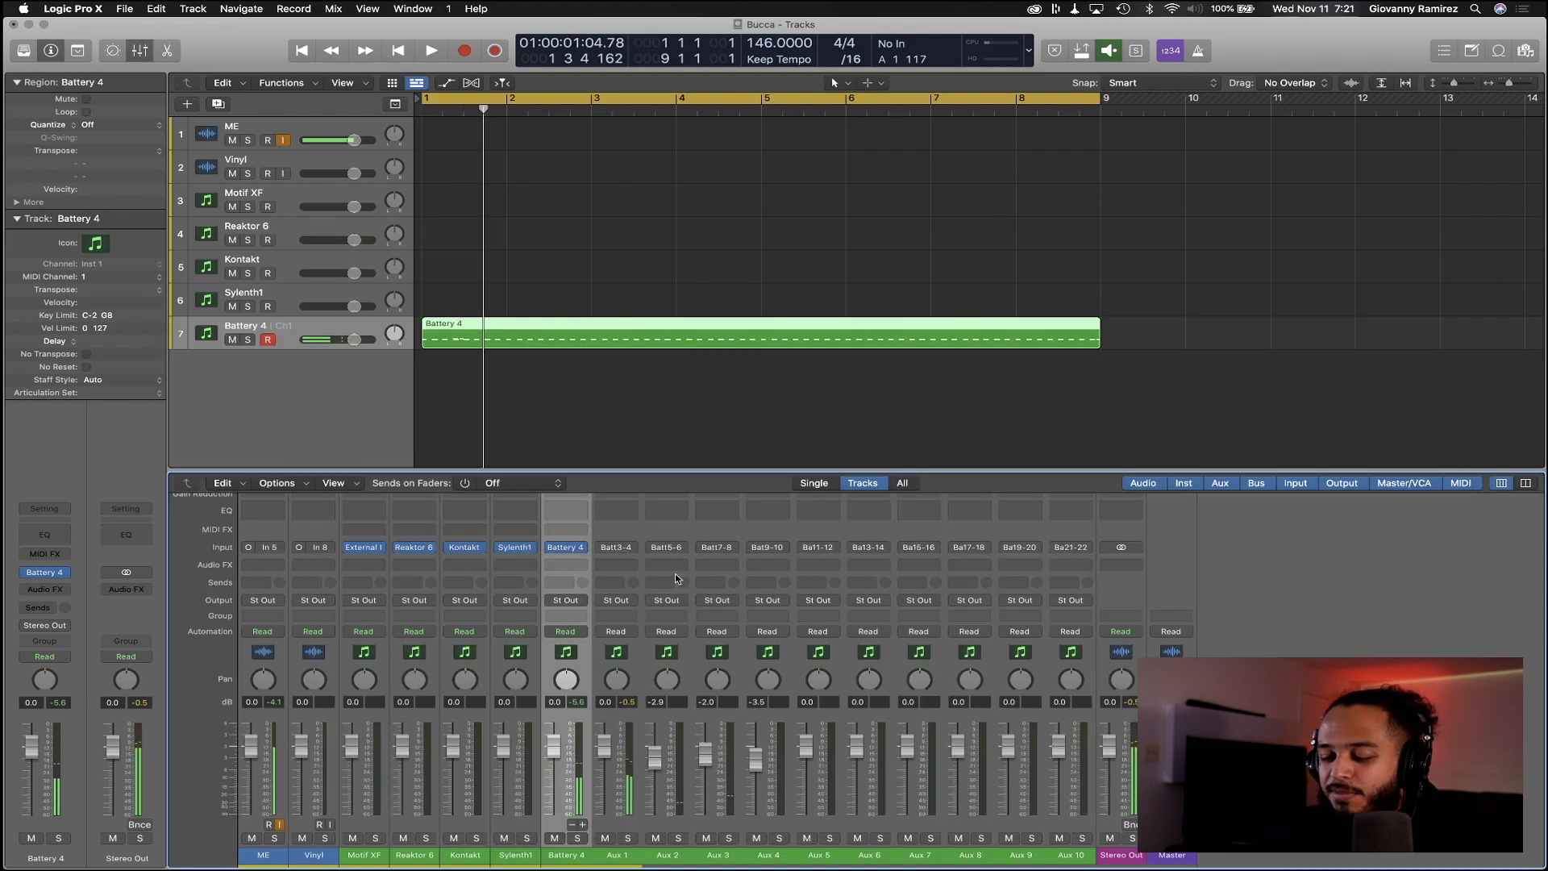
{"action": "key", "text": "space"}
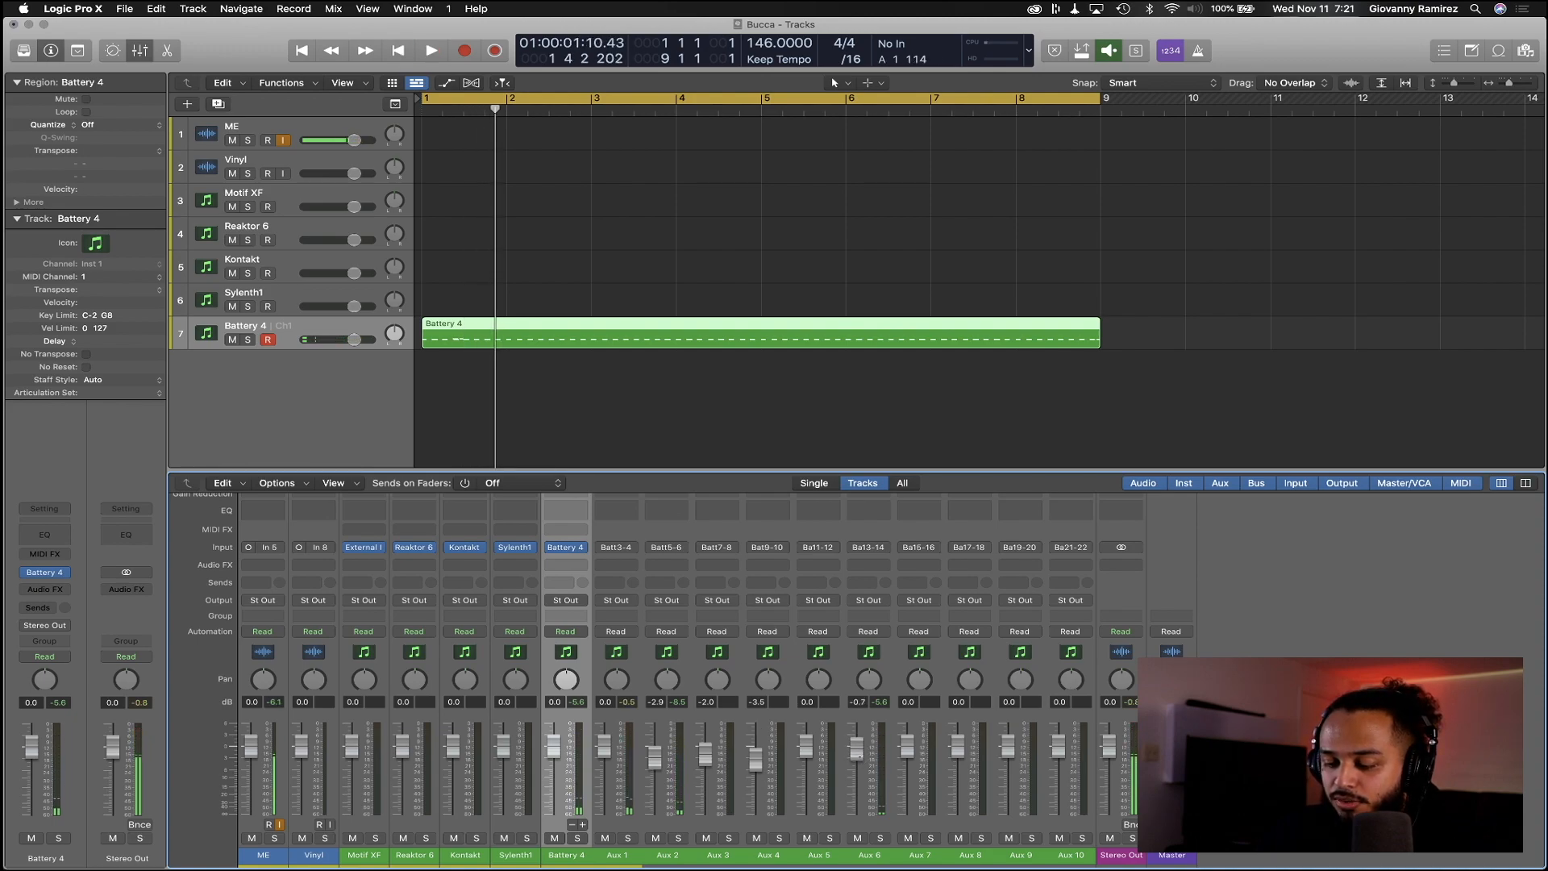
{"action": "key", "text": "space"}
Review the eight-bar Battery 4 pattern in the Piano Roll and replay its opening from bar 1
{"action": "double_click", "coordinate": [570, 342]}
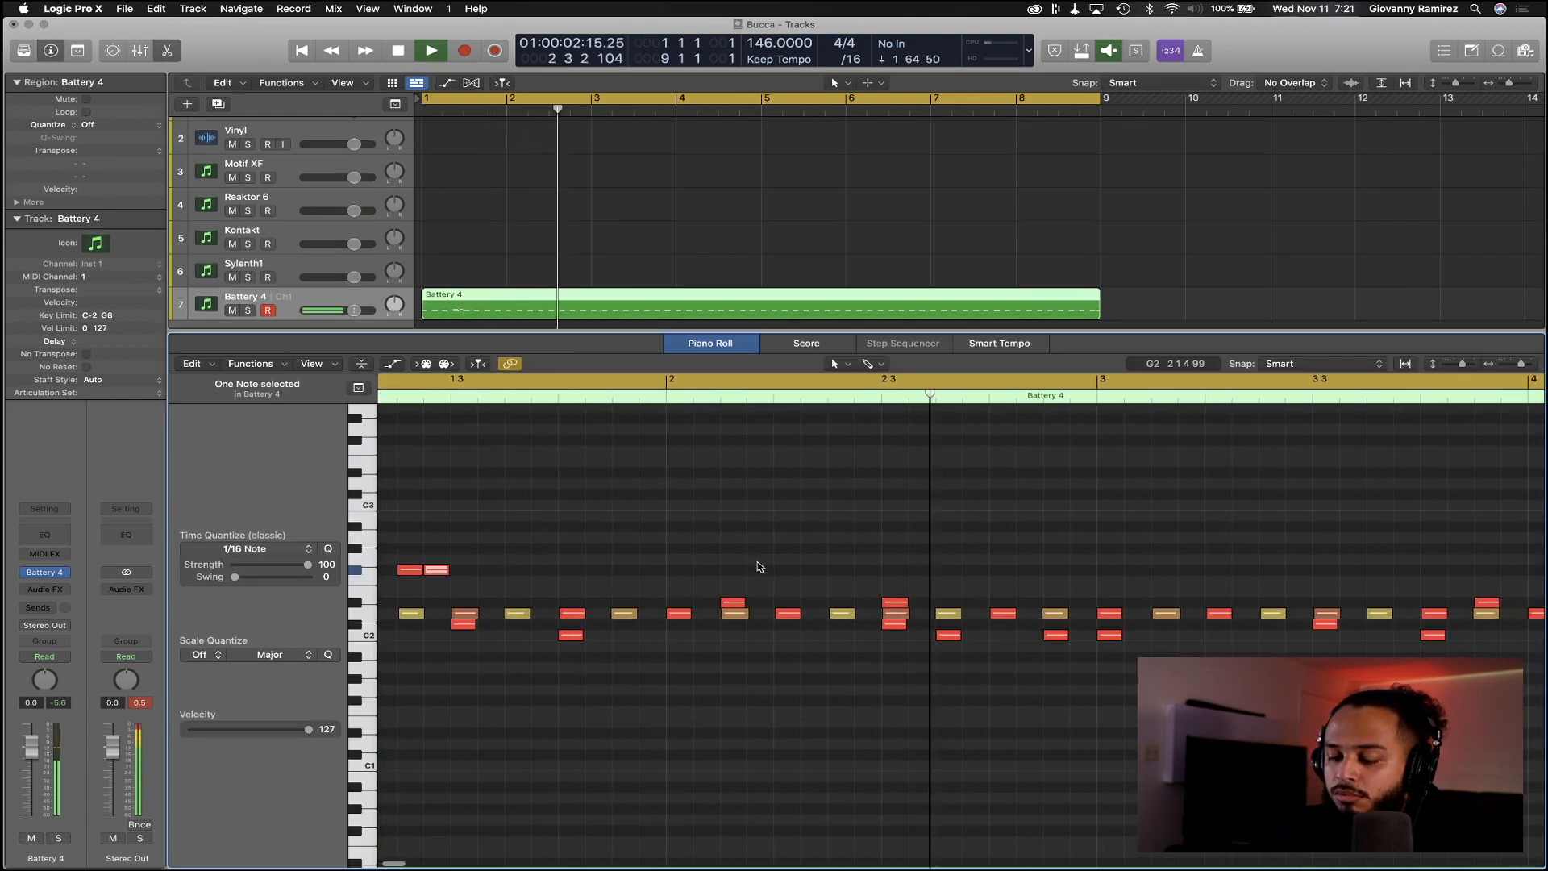
{"action": "scroll", "coordinate": [1097, 602], "scroll_direction": "down", "scroll_amount": 1}
{"action": "scroll", "coordinate": [1097, 602], "scroll_direction": "right", "scroll_amount": 3}
{"action": "scroll", "coordinate": [1097, 602], "scroll_direction": "right", "scroll_amount": 4}
{"action": "left_click", "coordinate": [1175, 598]}
{"action": "scroll", "coordinate": [1176, 599], "scroll_direction": "down", "scroll_amount": 5}
{"action": "key", "text": "space"}
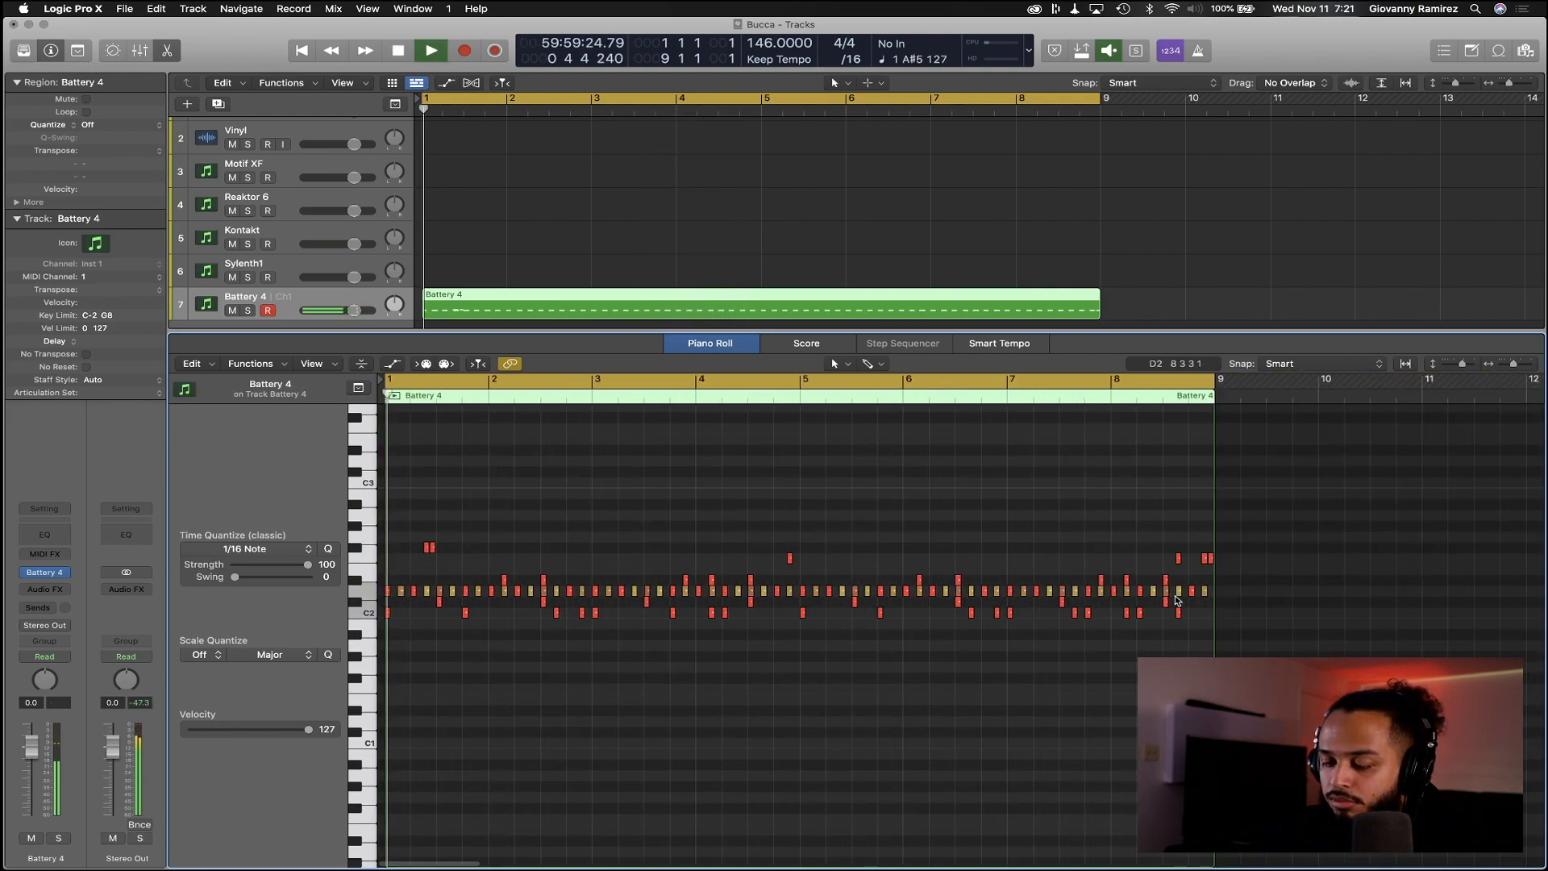
{"action": "key", "text": "space"}
{"action": "key", "text": "super+Right"}
{"action": "key", "text": "super+Right"}
{"action": "key", "text": "space"}
{"action": "key", "text": "space"}
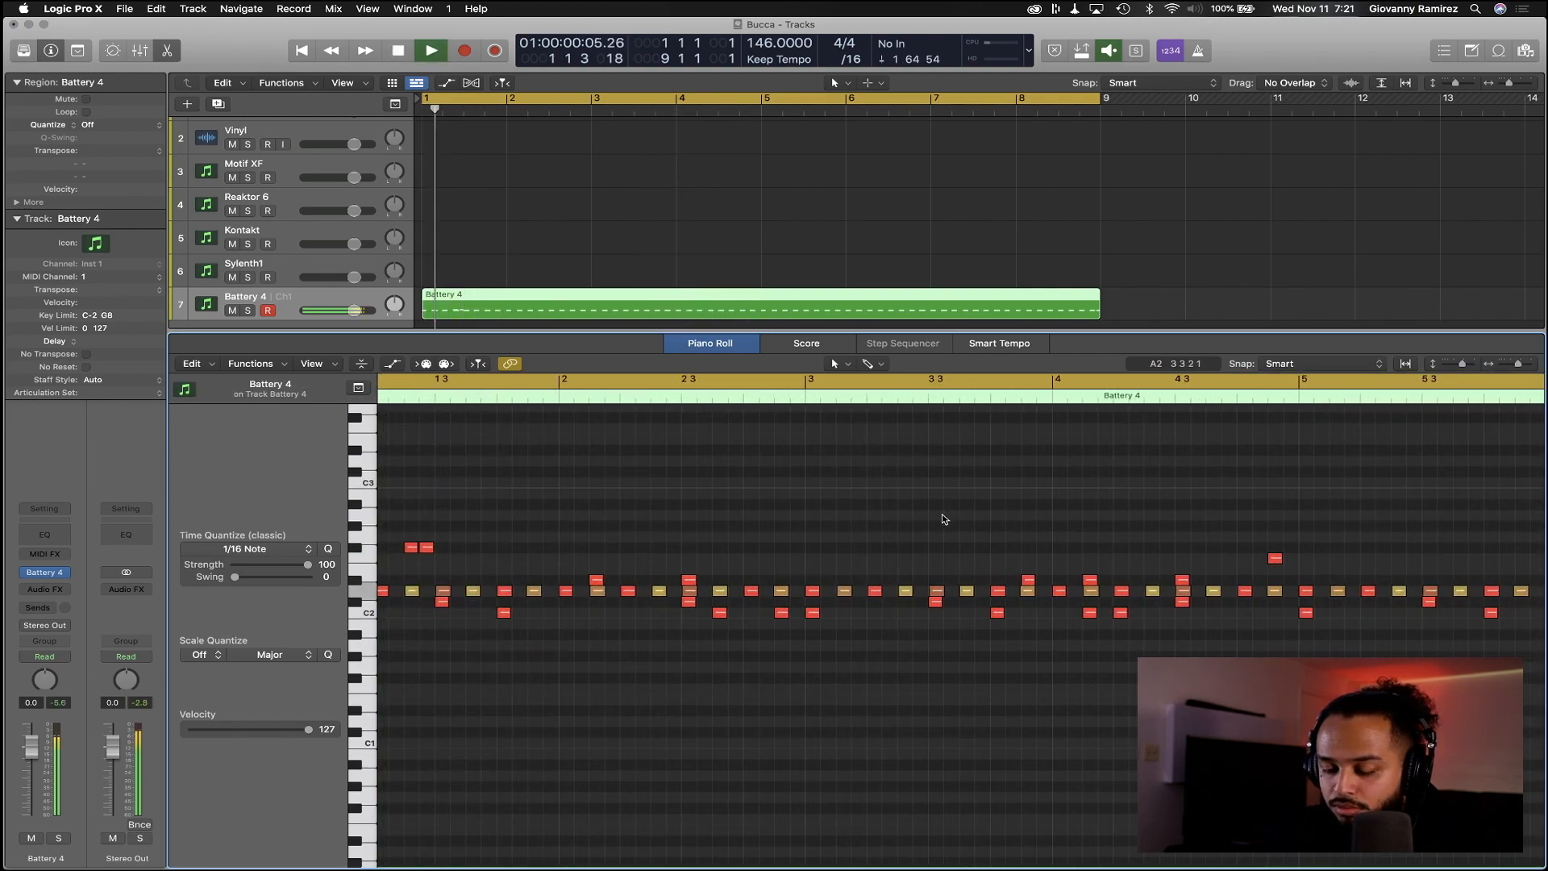
{"action": "scroll", "coordinate": [1129, 545], "scroll_direction": "right", "scroll_amount": 1}
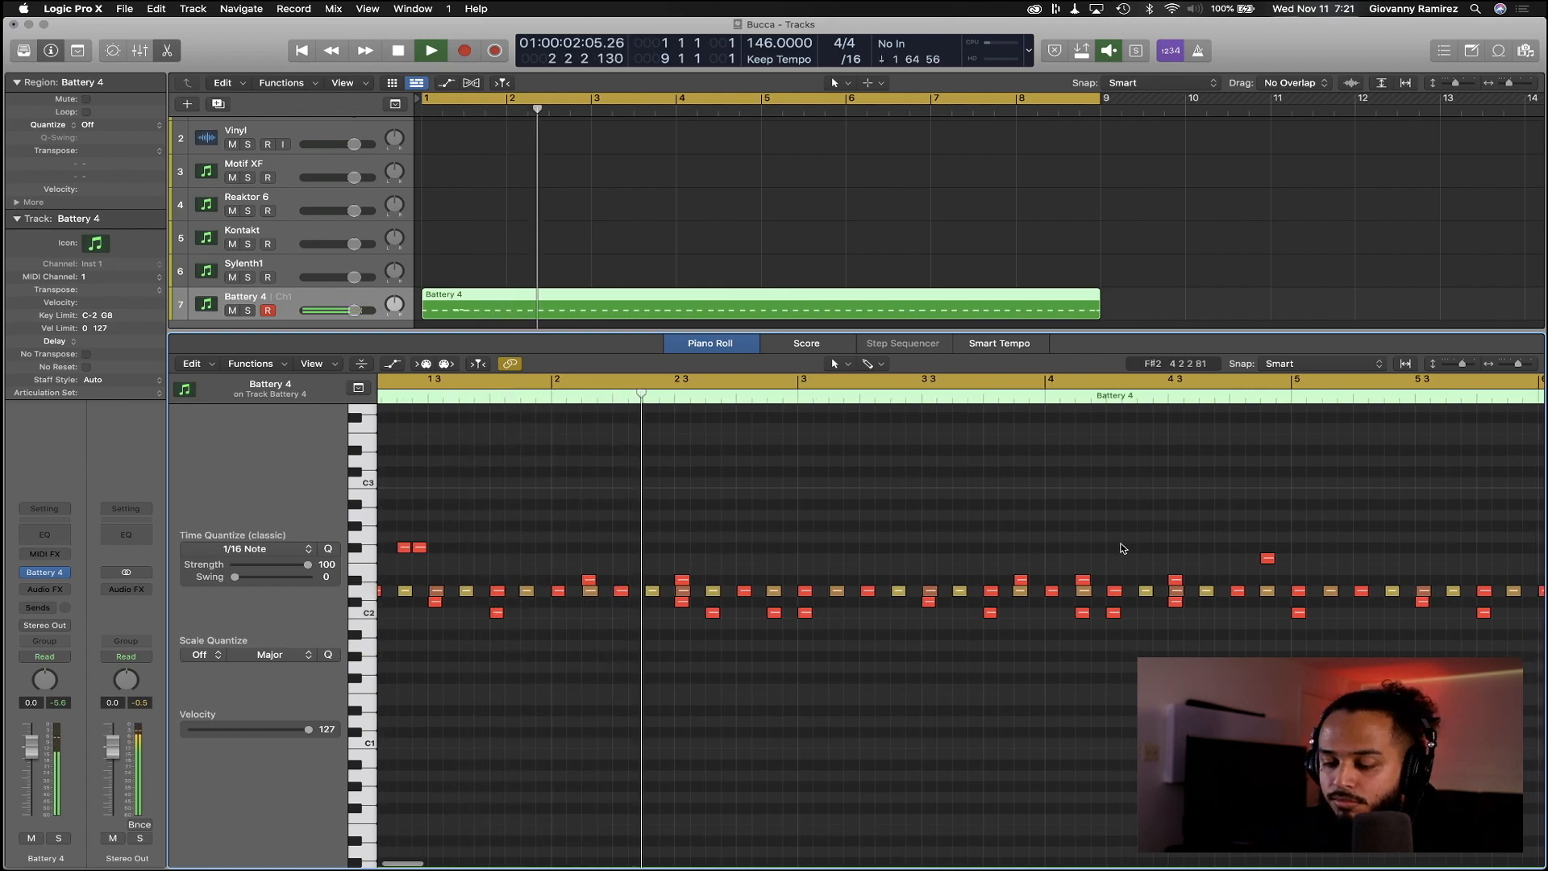
Set the Aux 6 level to -0.9 dB in the mixer while the pattern plays
{"action": "key", "text": "x"}
{"action": "key", "text": "space"}
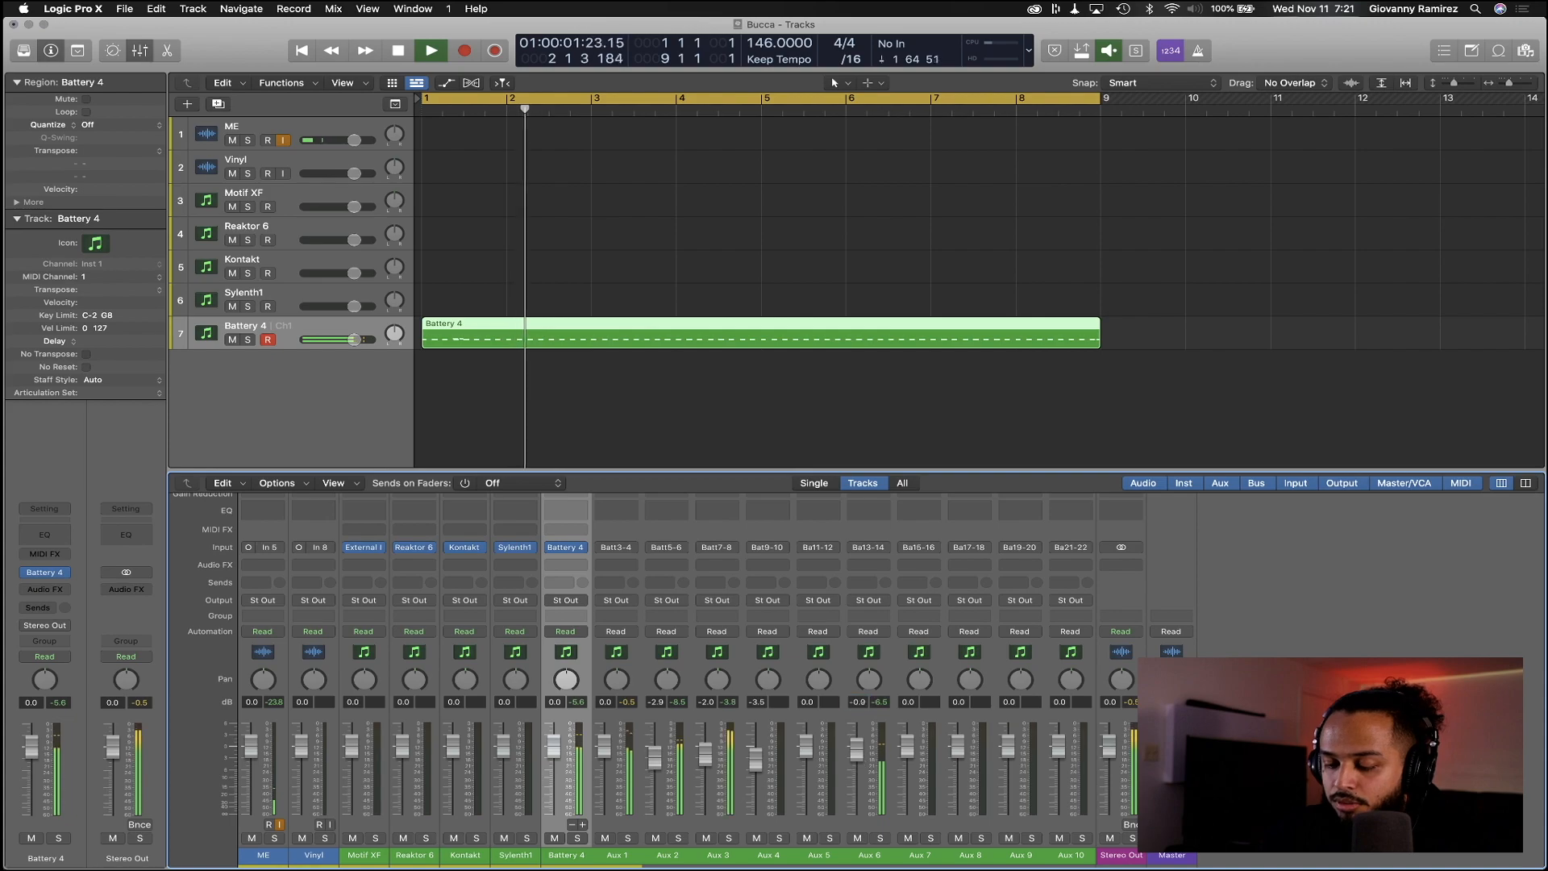
Add F#2 hi-hat notes at 5 2 3 and 5 2 4 in the Battery 4 region
{"action": "double_click", "coordinate": [606, 342]}
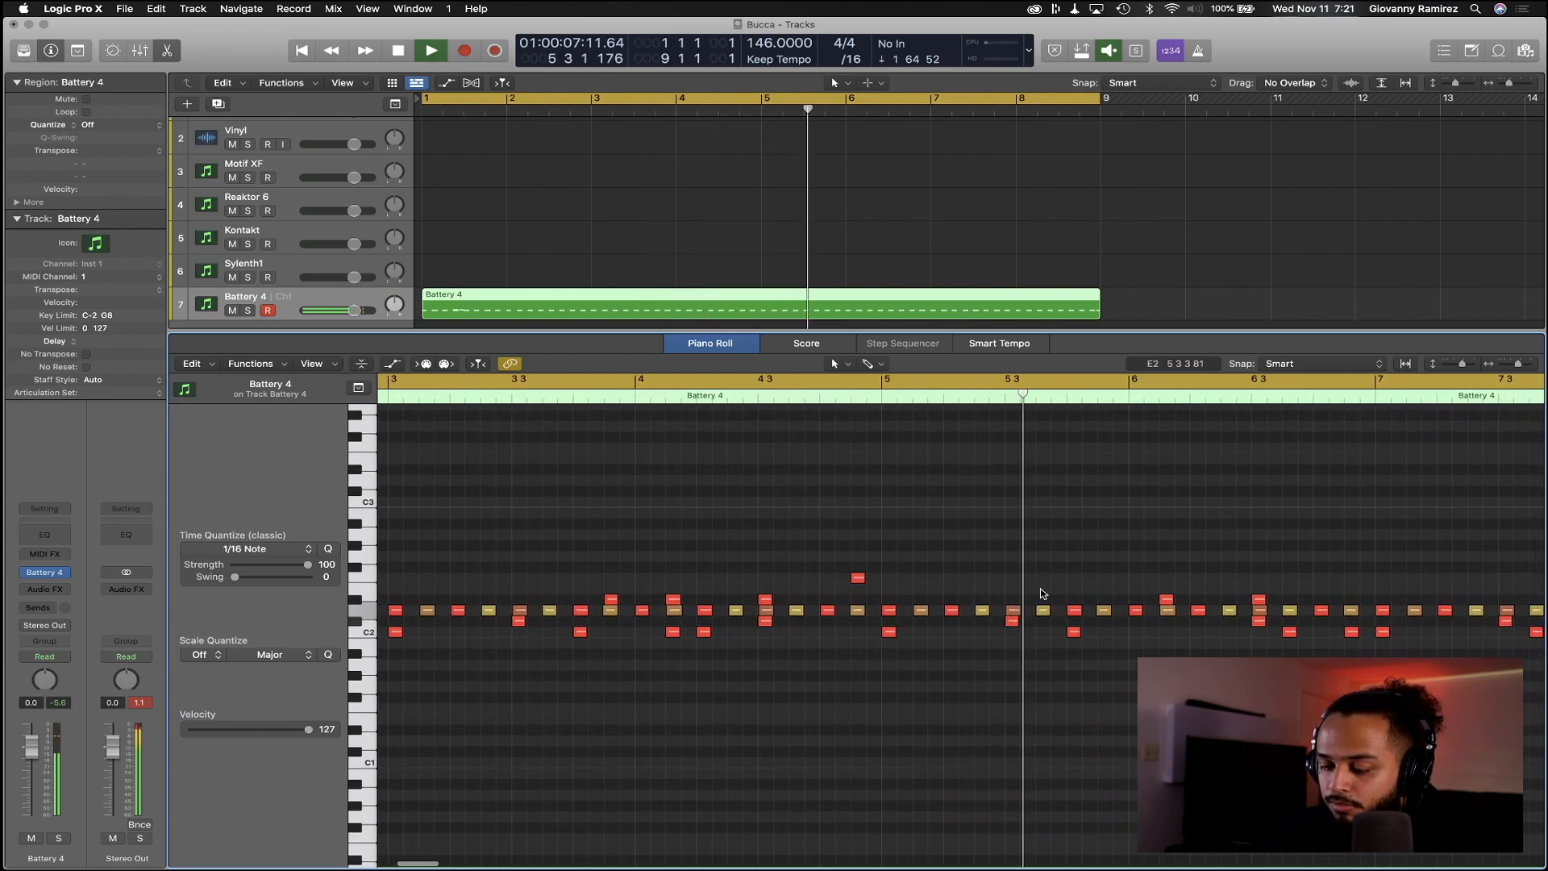
{"action": "left_click", "coordinate": [910, 568]}
{"action": "scroll", "coordinate": [944, 572], "scroll_direction": "left", "scroll_amount": 10}
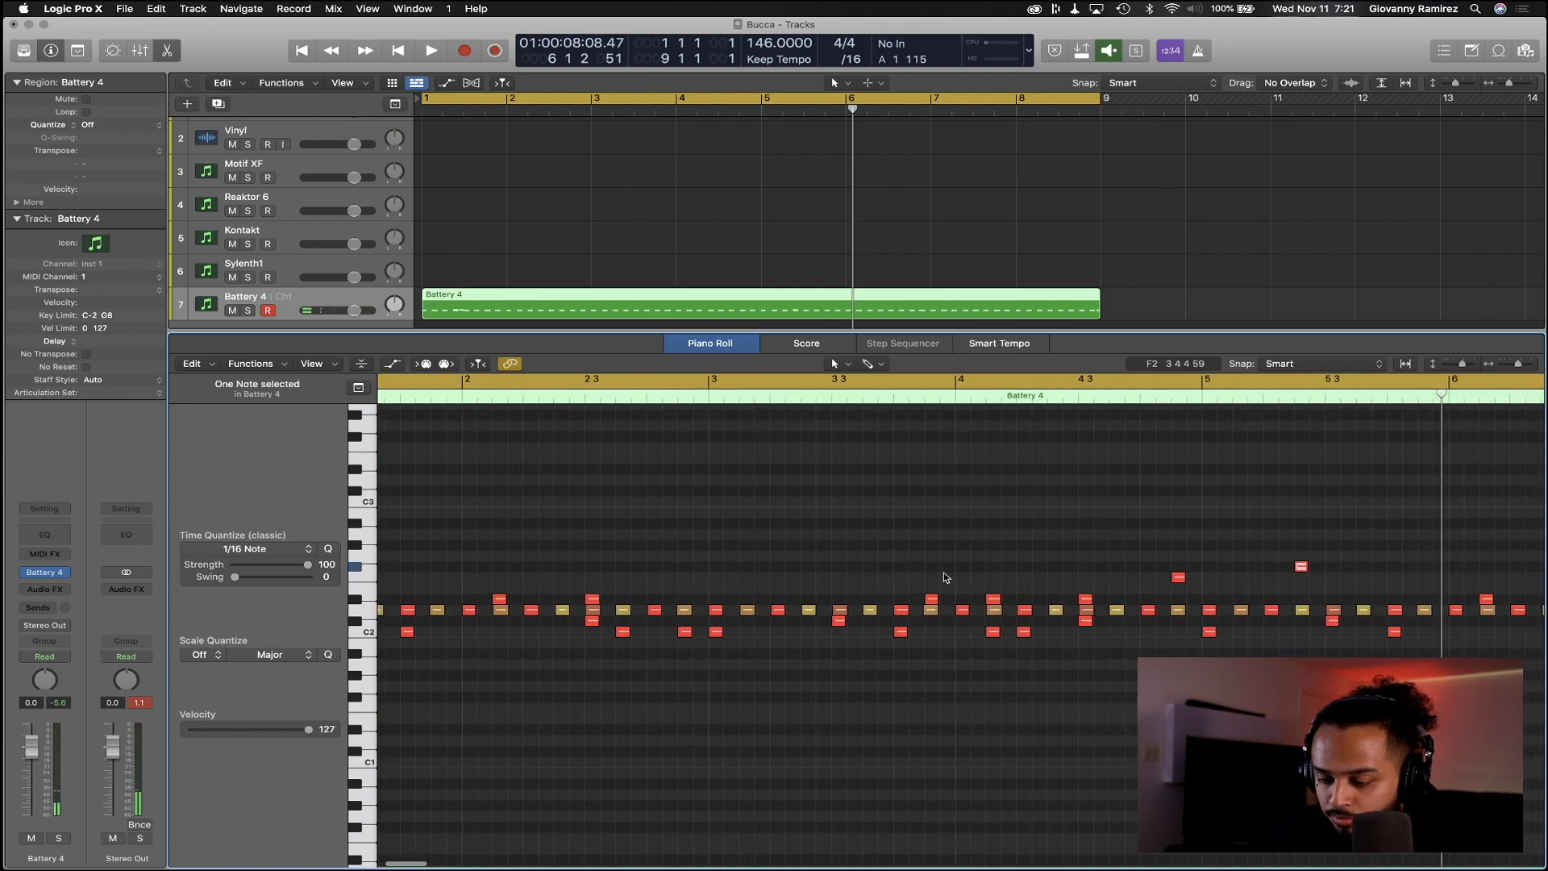
{"action": "scroll", "coordinate": [946, 577], "scroll_direction": "right", "scroll_amount": 5}
Try two F#2 hi-hat notes at 3 1 2 and 3 1 4 against playback, and delete both
{"action": "left_click", "coordinate": [922, 400]}
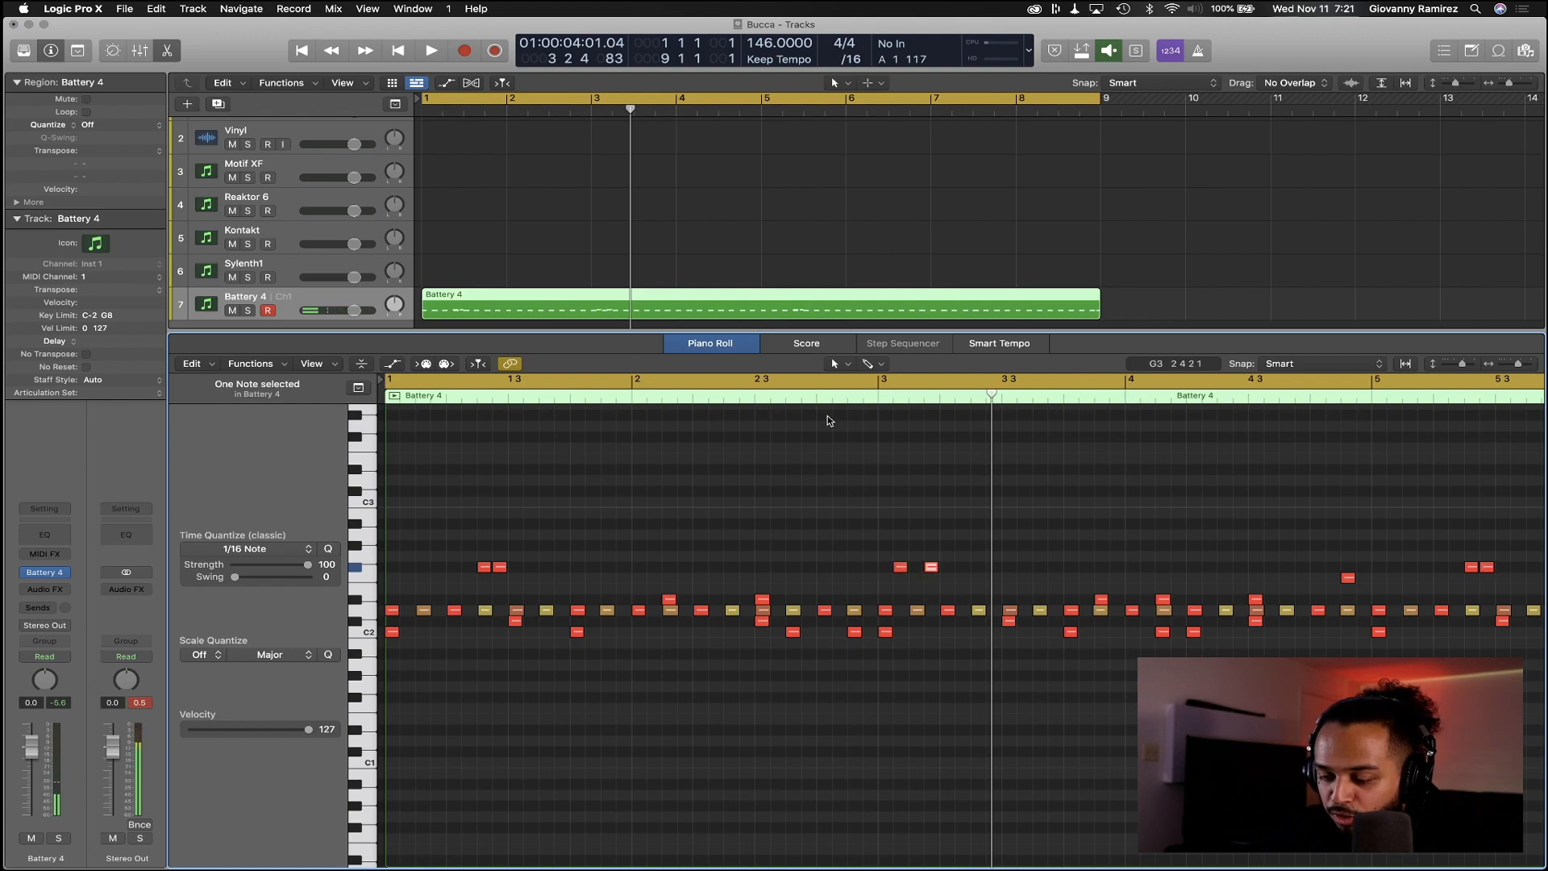
{"action": "double_click", "coordinate": [629, 396]}
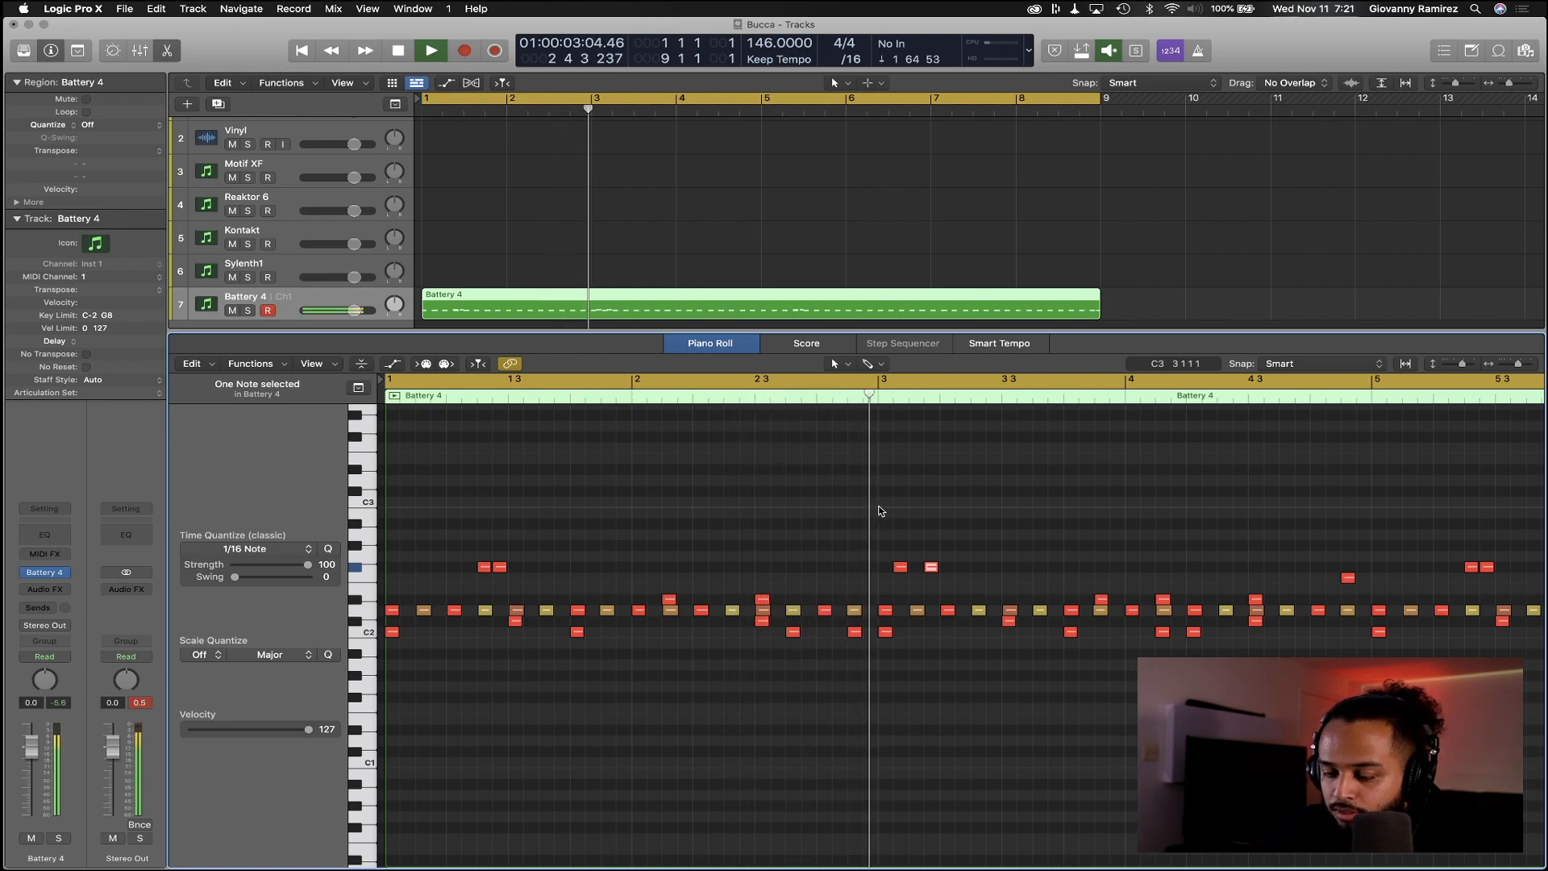
{"action": "left_click_drag", "start_coordinate": [884, 553], "coordinate": [950, 580]}
{"action": "key", "text": "Delete"}
Replay the first bars from the start several times to judge where another F#2 hi-hat accent fits
{"action": "key", "text": "Return"}
{"action": "key", "text": "space"}
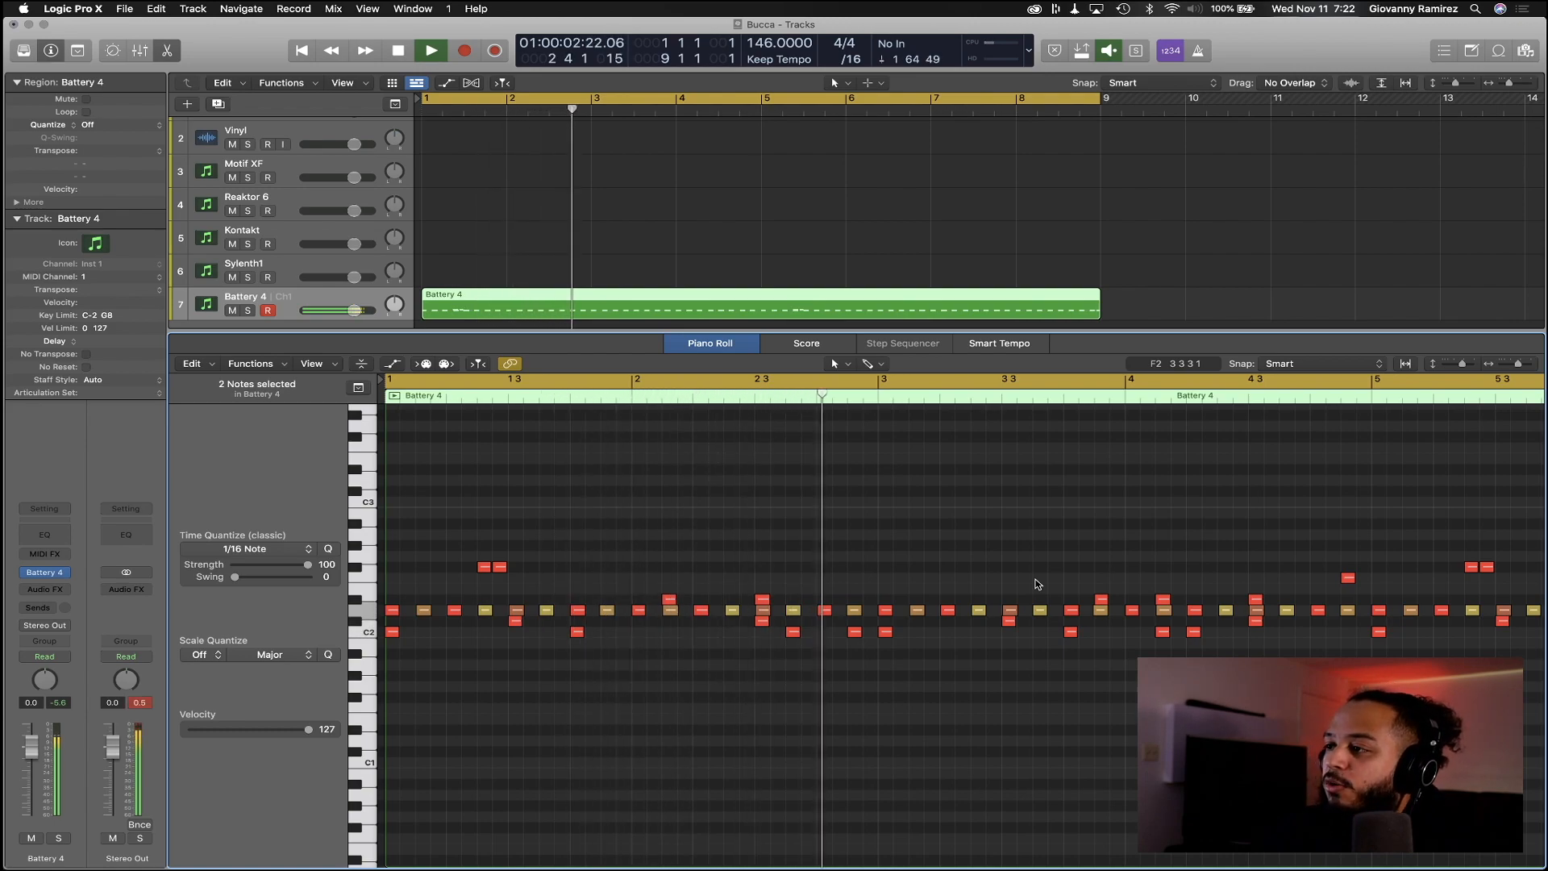
{"action": "key", "text": "Return"}
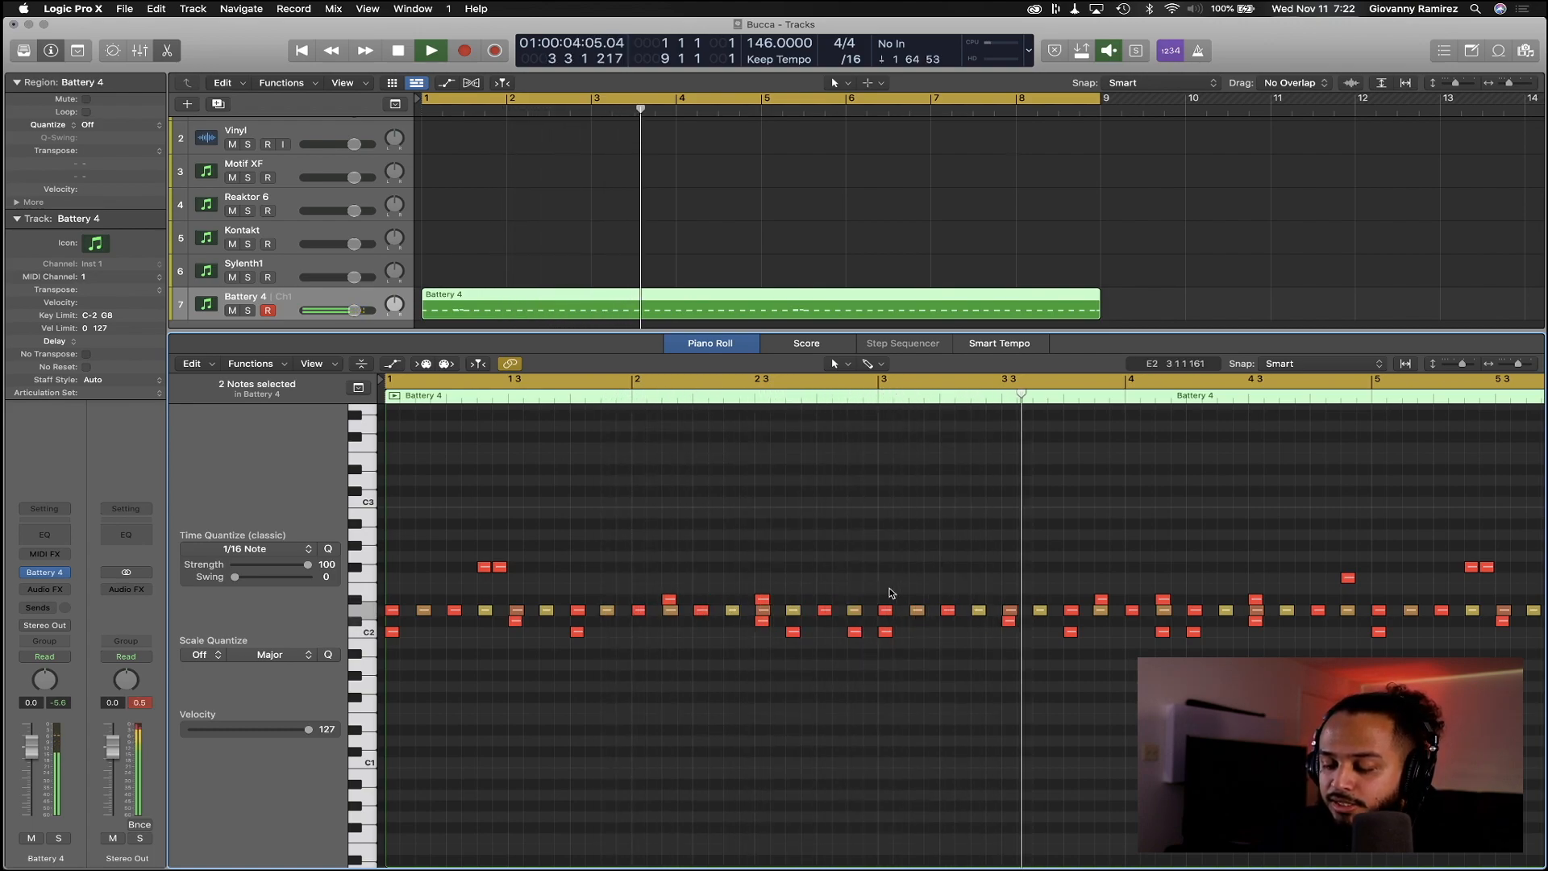
{"action": "key", "text": "Return"}
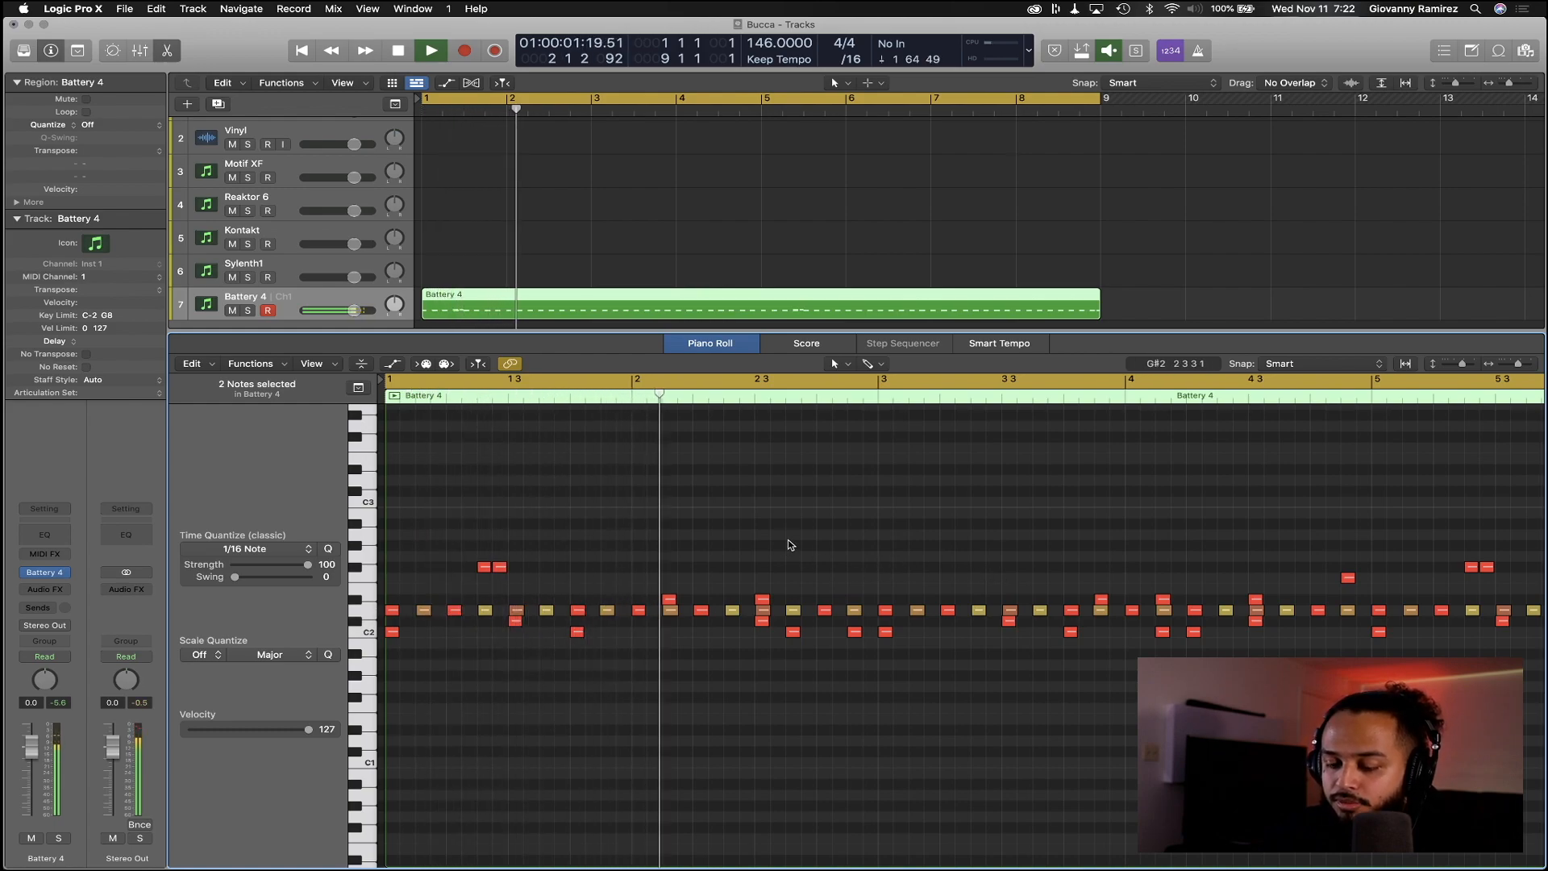
{"action": "key", "text": "Return"}
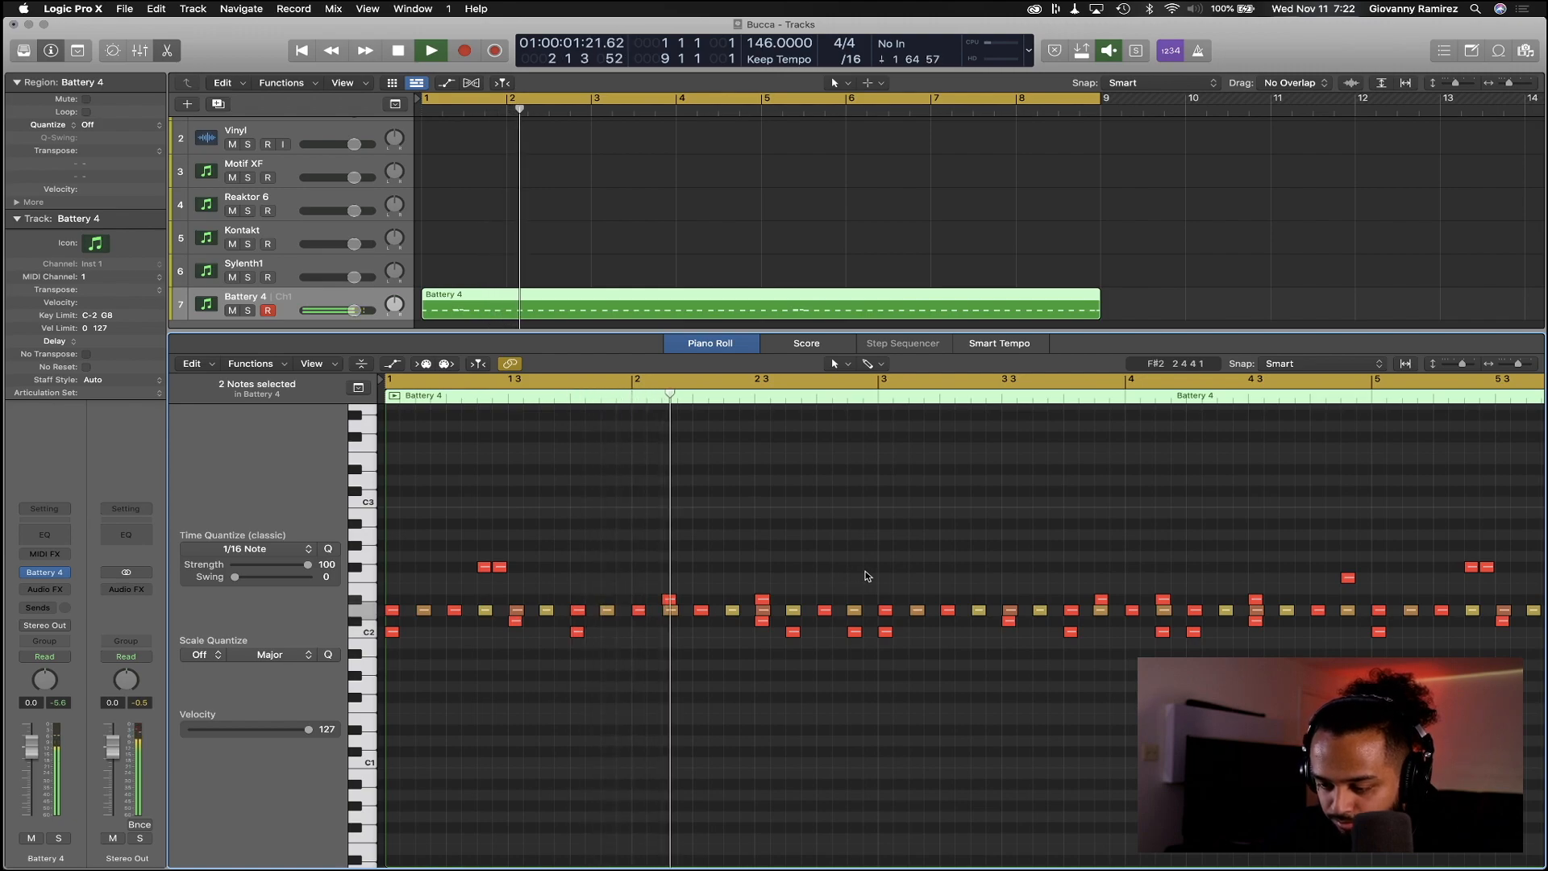
{"action": "key", "text": "space"}
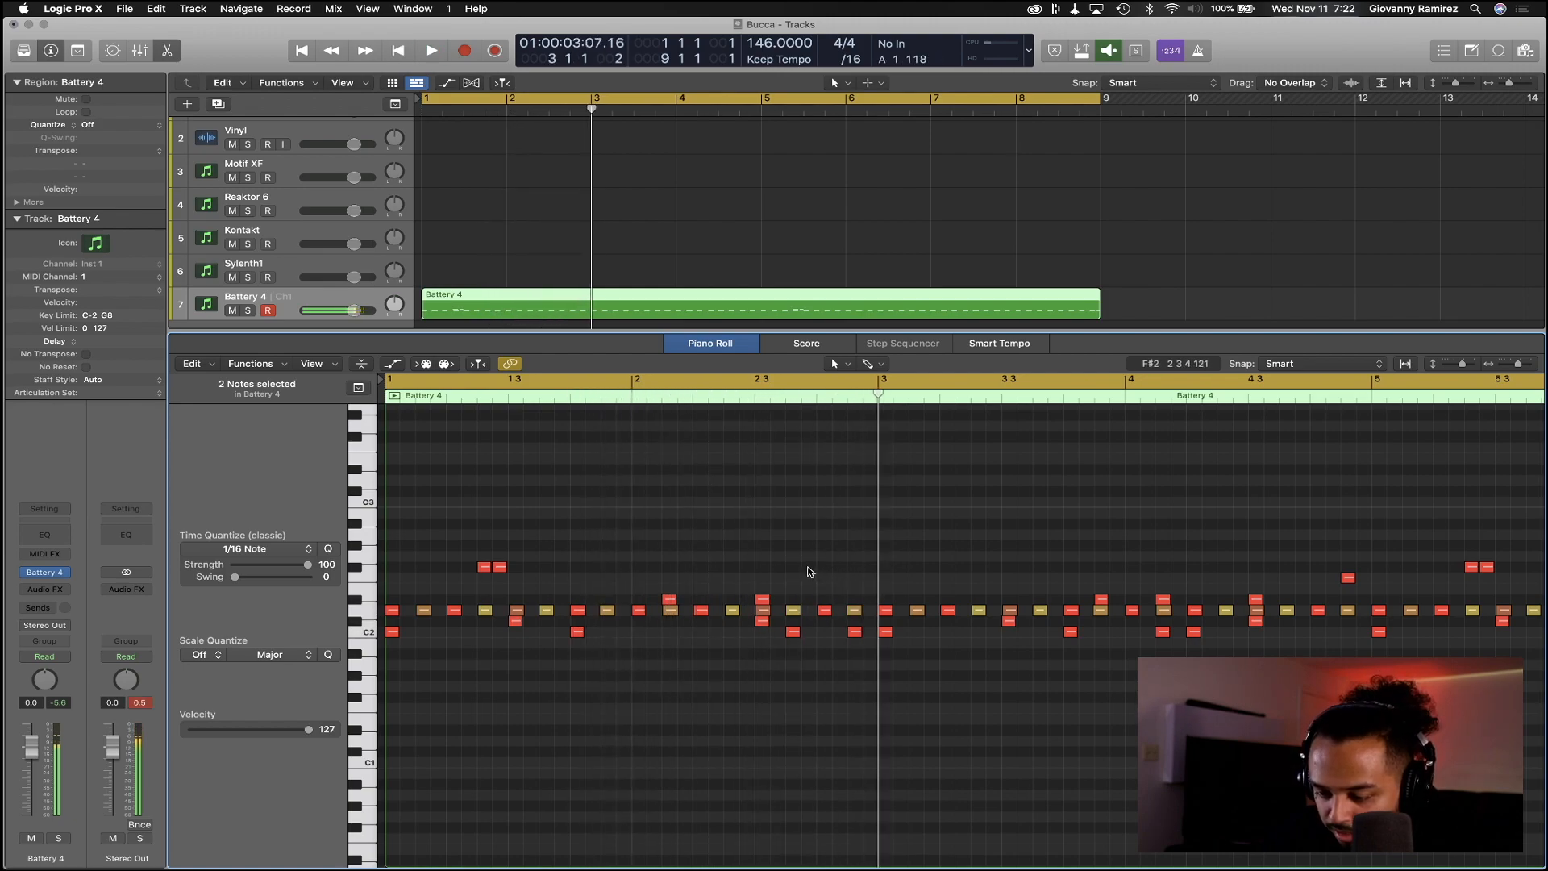
{"action": "key", "text": "Return"}
{"action": "key", "text": "space"}
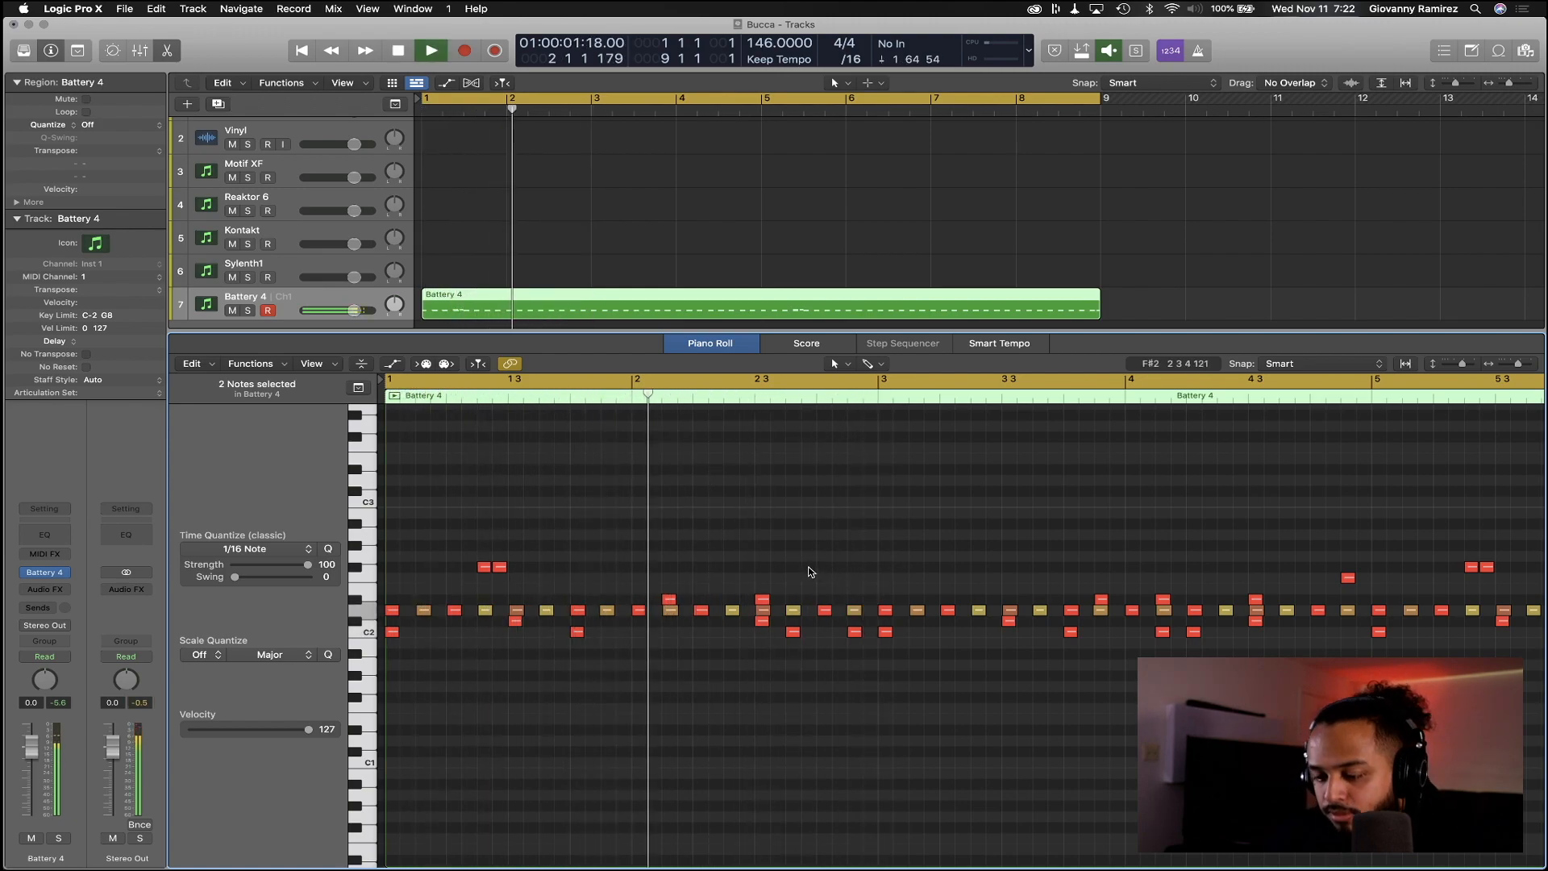
{"action": "key", "text": "space"}
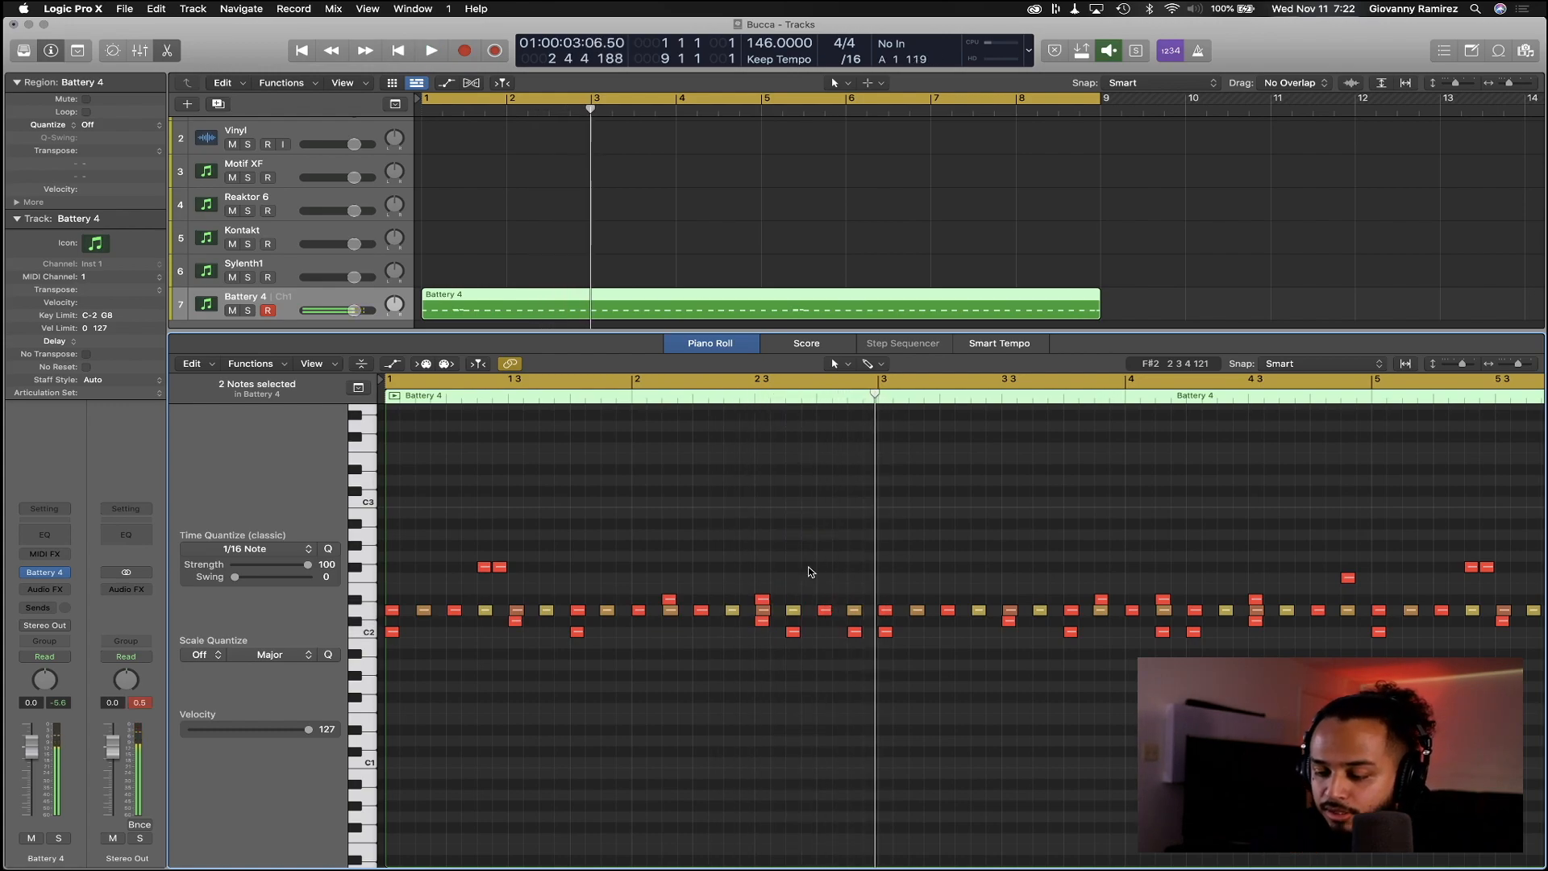
Add F#2 hi-hat notes at 2 4 1 and 2 4 3 and play the passage back
{"action": "left_click", "coordinate": [821, 568], "text": "super"}
{"action": "key", "text": "super+Right"}
{"action": "key", "text": "super+Right"}
{"action": "key", "text": "space"}
{"action": "key", "text": "space"}
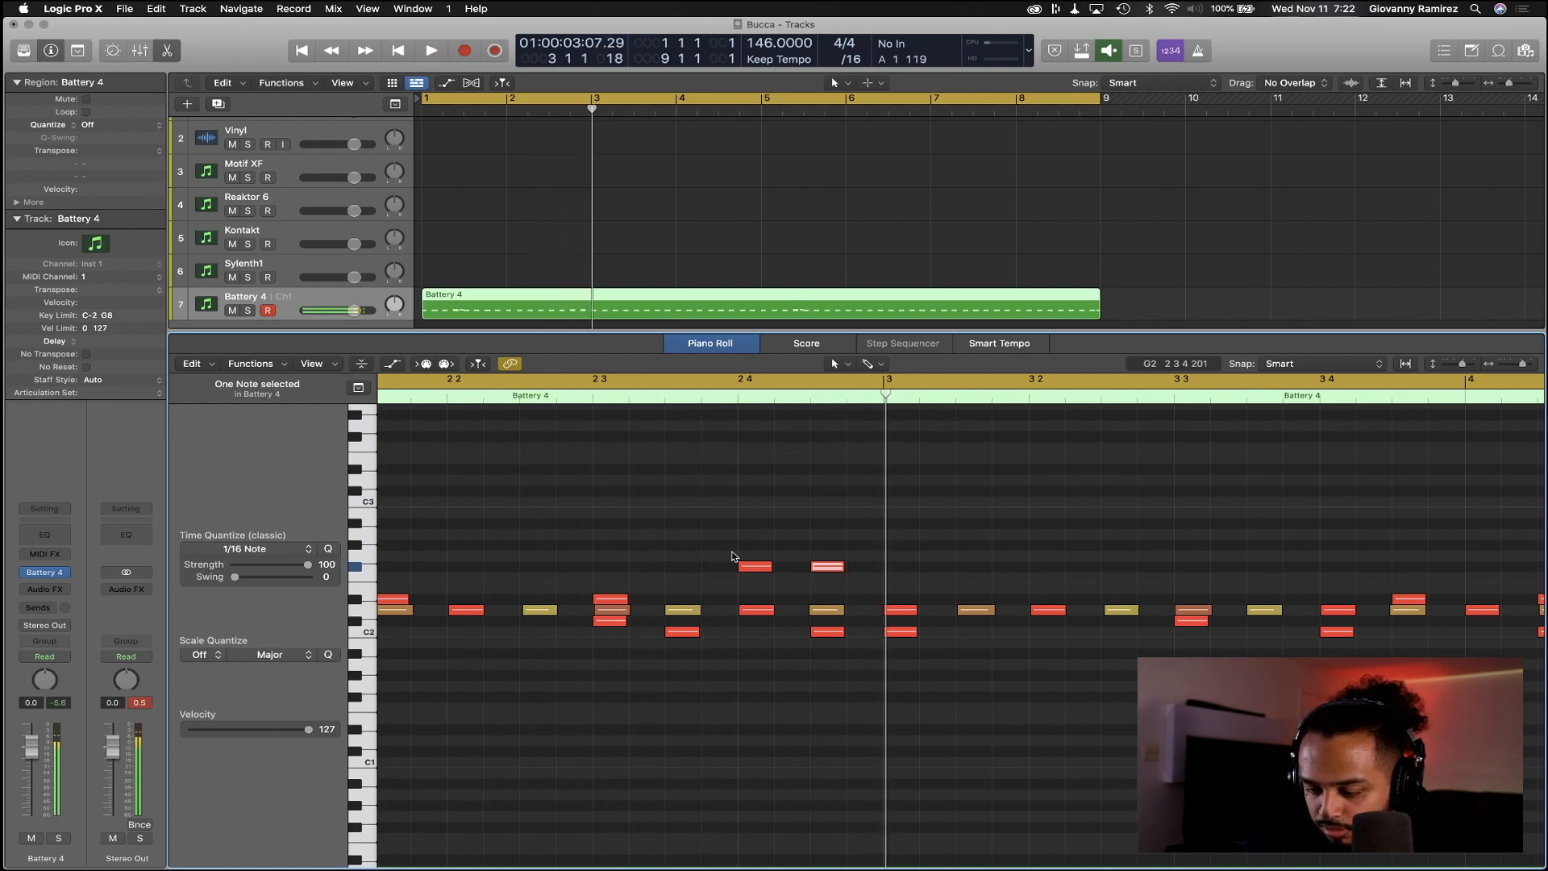
Set the grid division to /48, shorten the F#2 note at 2 4 1 and add short F#2 notes behind it as a roll
{"action": "key", "text": "super+Right"}
{"action": "key", "text": "super+Right"}
{"action": "key", "text": "super+Right"}
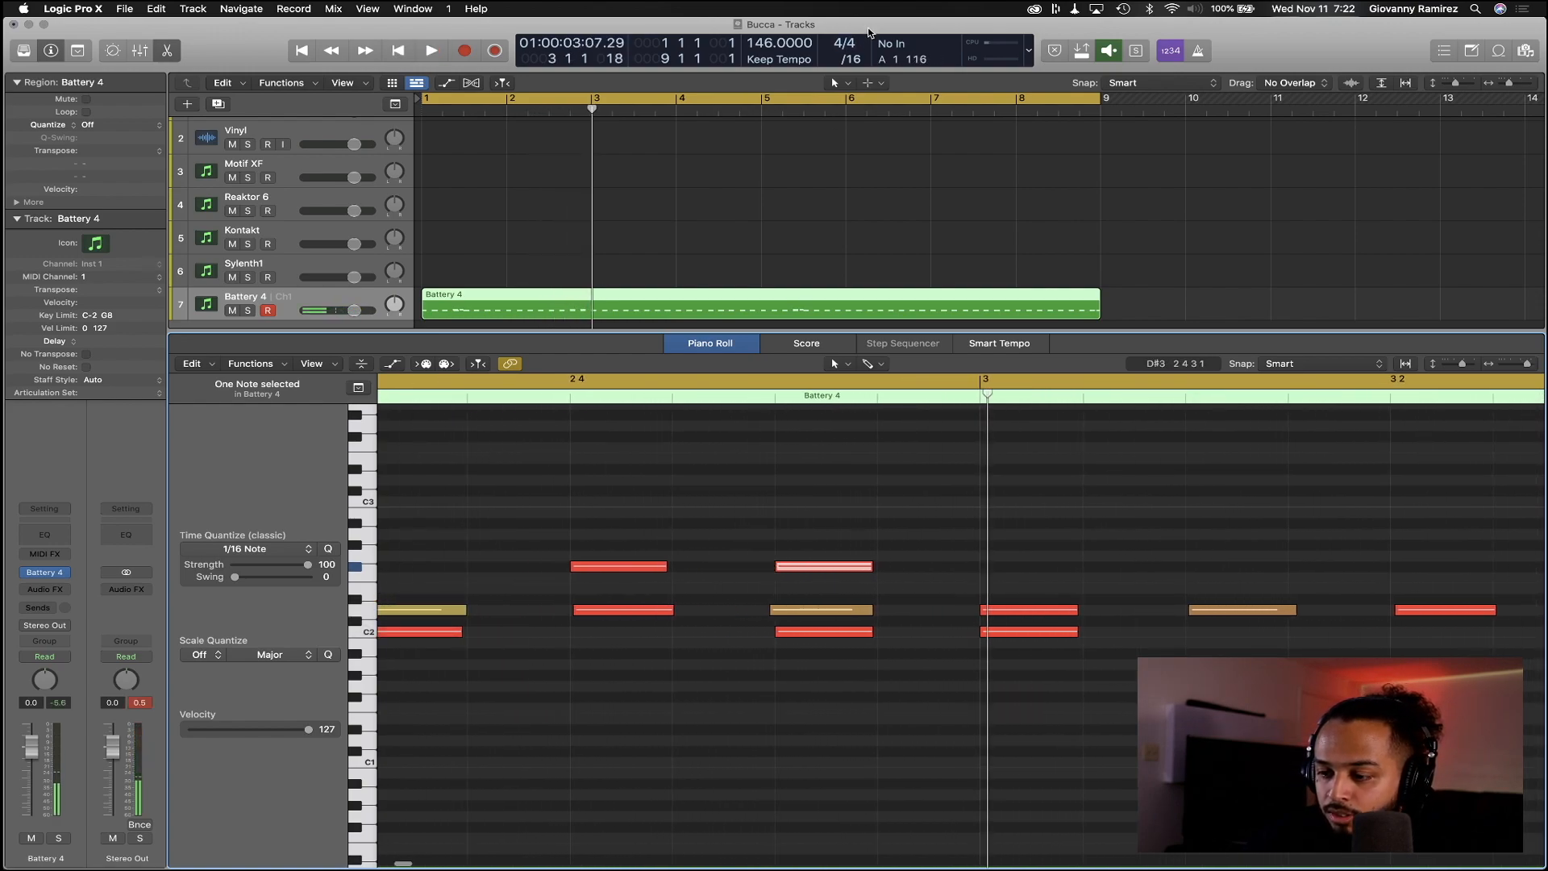
{"action": "left_click", "coordinate": [852, 60]}
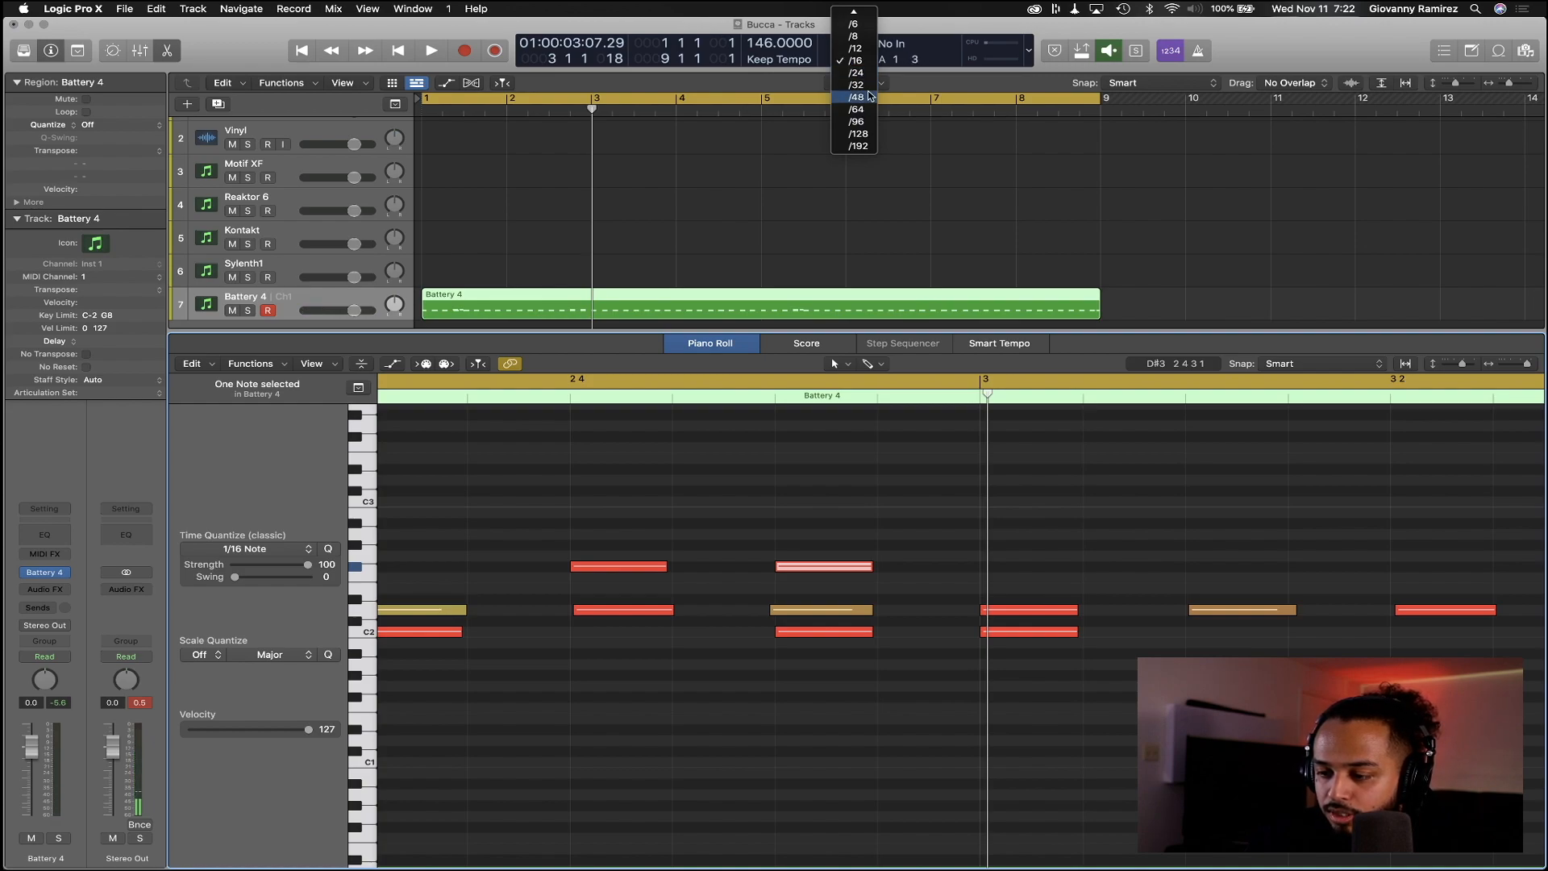
{"action": "left_click", "coordinate": [869, 96]}
{"action": "left_click_drag", "start_coordinate": [665, 568], "coordinate": [604, 570]}
{"action": "left_click", "coordinate": [617, 569], "text": "super"}
{"action": "left_click", "coordinate": [646, 568], "text": "super"}
Turn the F#2 note at 2 4 3 into a matching roll, extend both rolls to four short notes and play them back
{"action": "left_click_drag", "start_coordinate": [870, 567], "coordinate": [808, 567]}
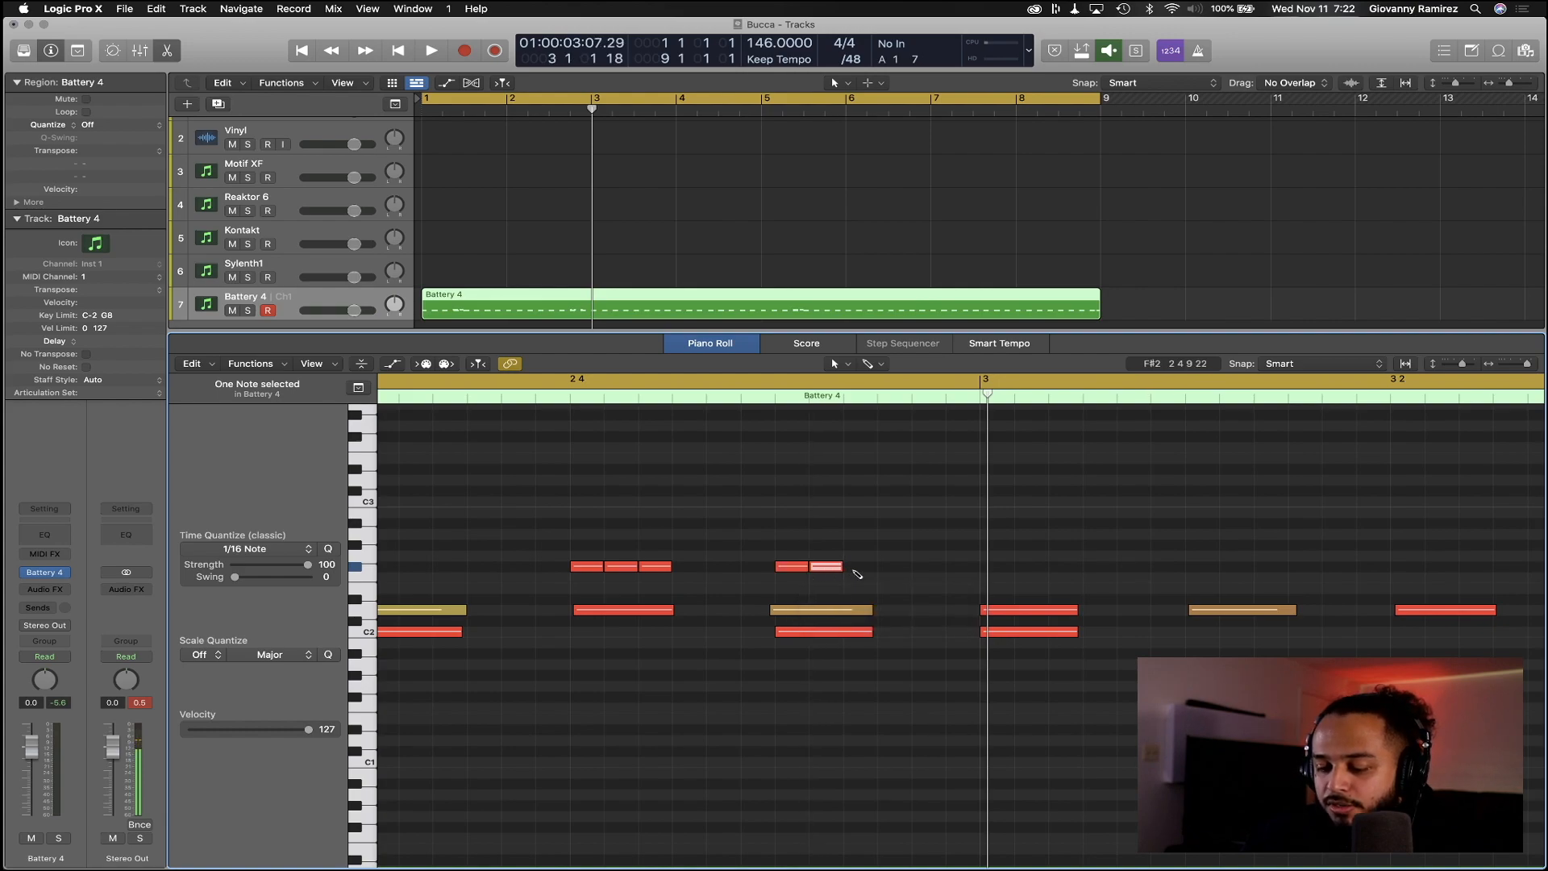
{"action": "key", "text": "space"}
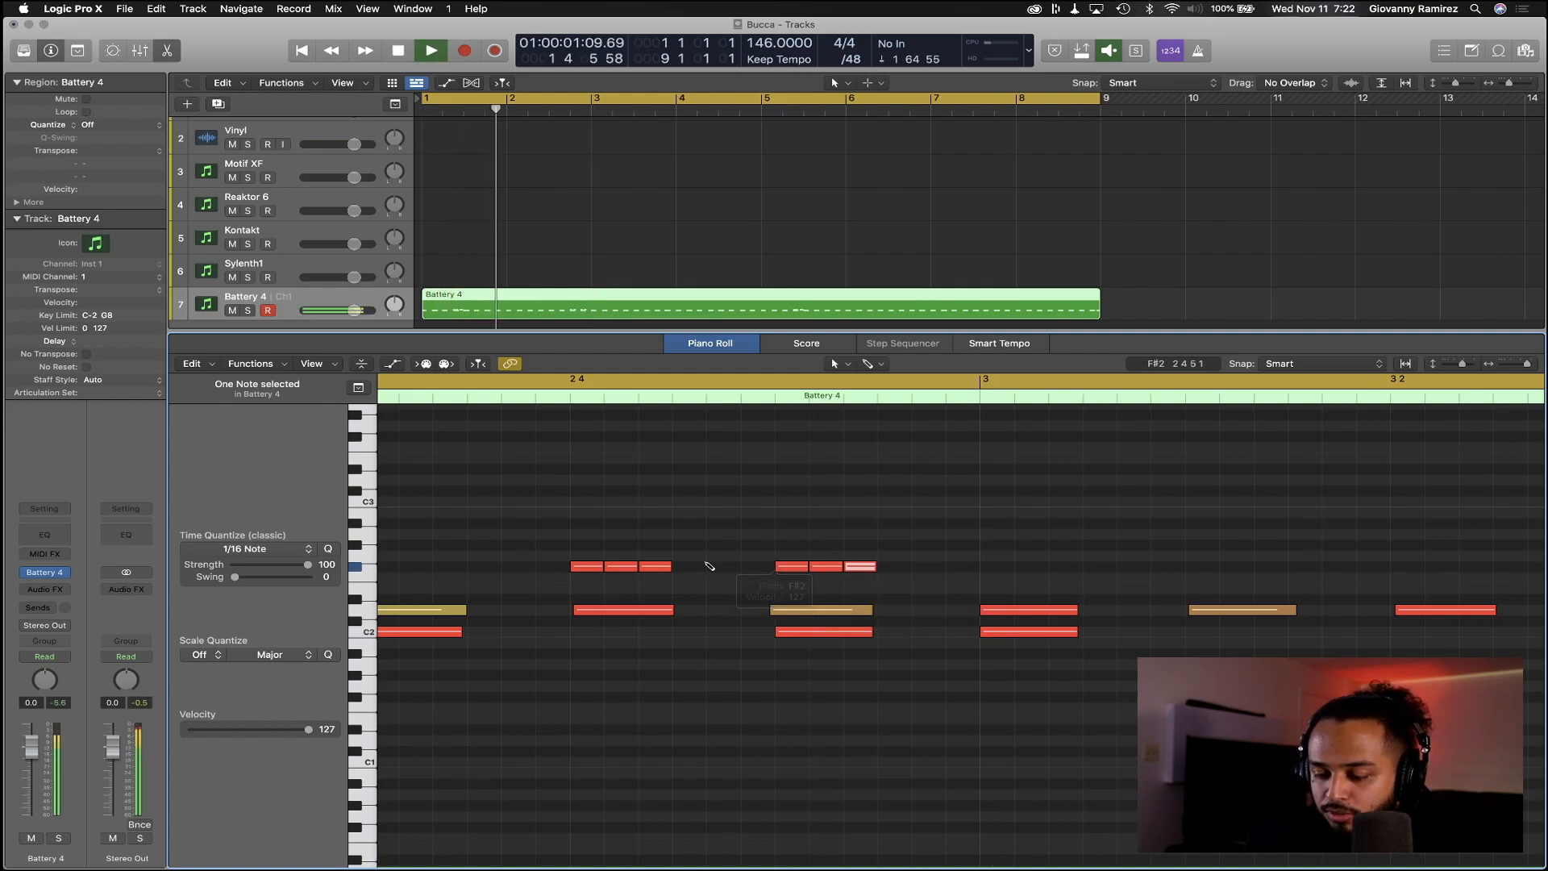
{"action": "left_click", "coordinate": [882, 568], "text": "super"}
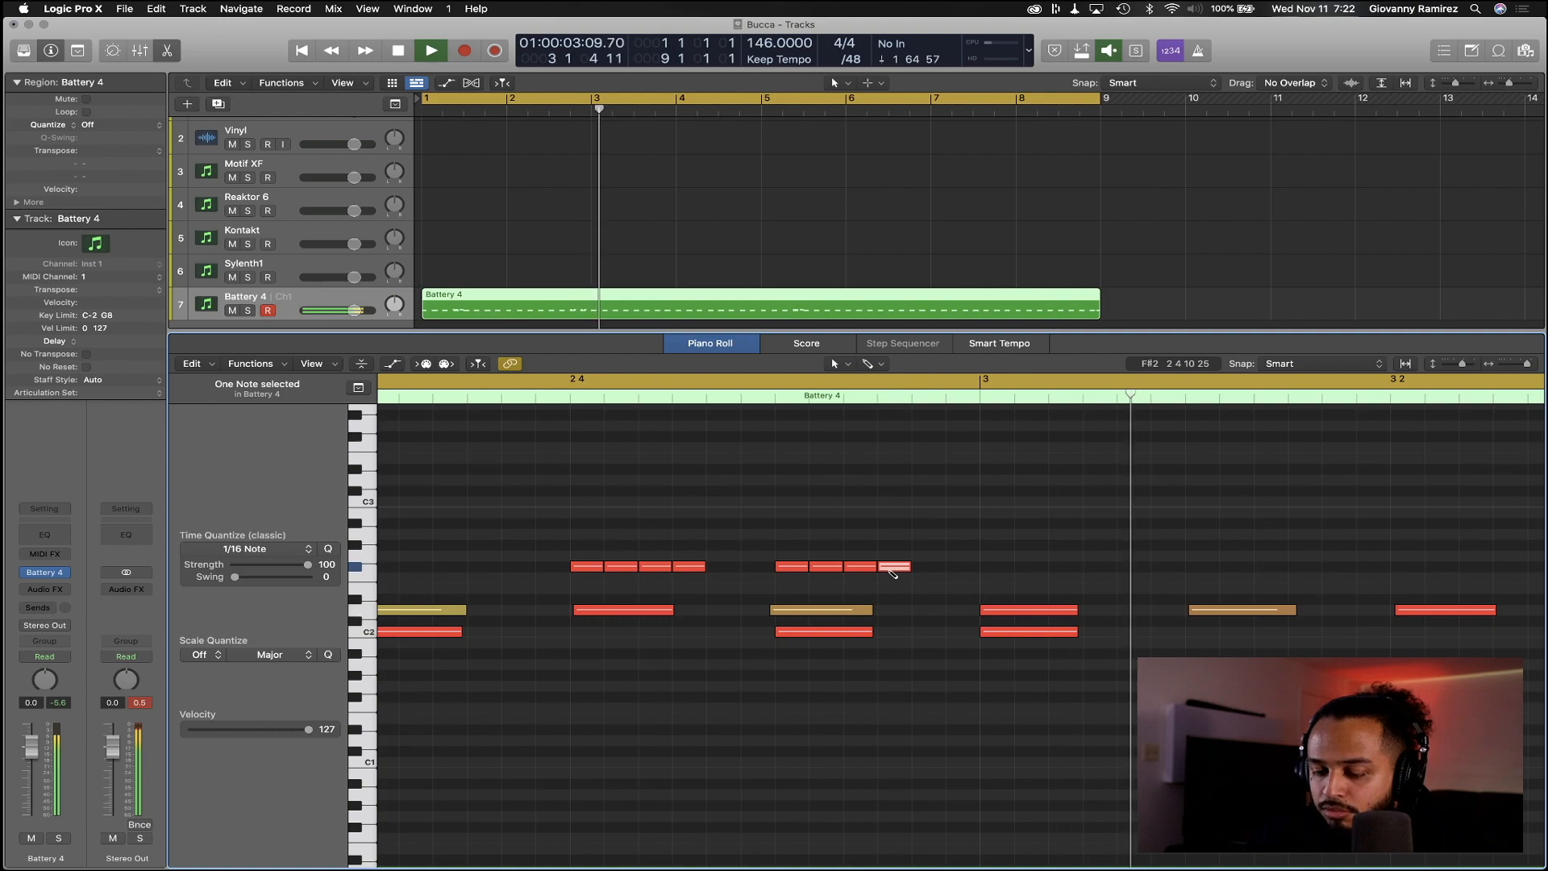
{"action": "scroll", "coordinate": [694, 541], "scroll_direction": "down", "scroll_amount": 5}
{"action": "scroll", "coordinate": [696, 533], "scroll_direction": "left", "scroll_amount": 4}
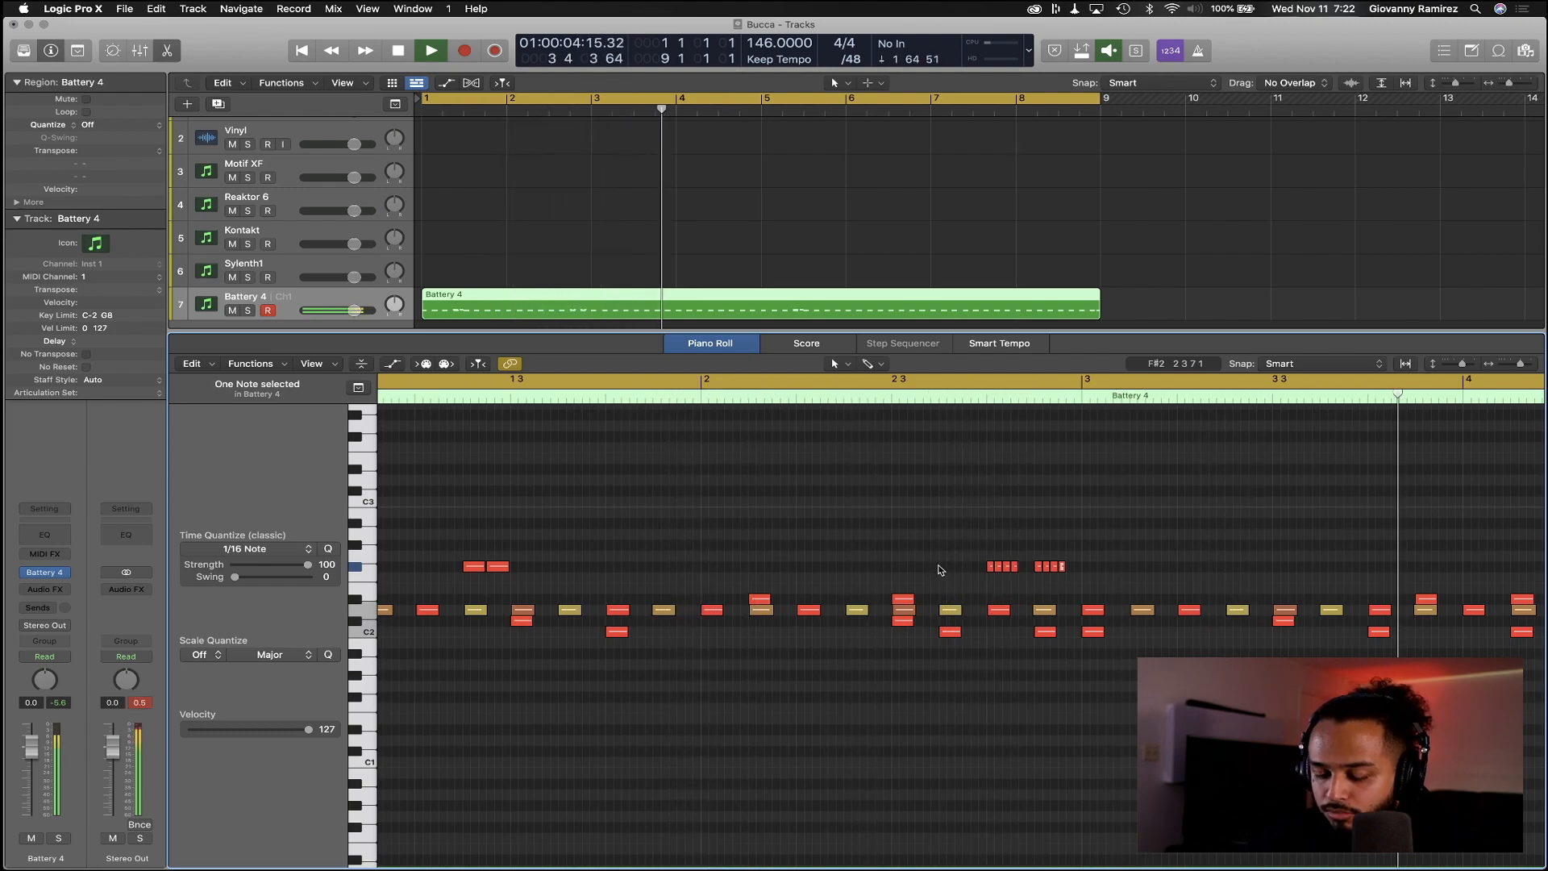
Assign the Cxdy - Constellation (HH) cell to voice group 1 in Battery 4 and play the pattern
{"action": "key", "text": "x"}
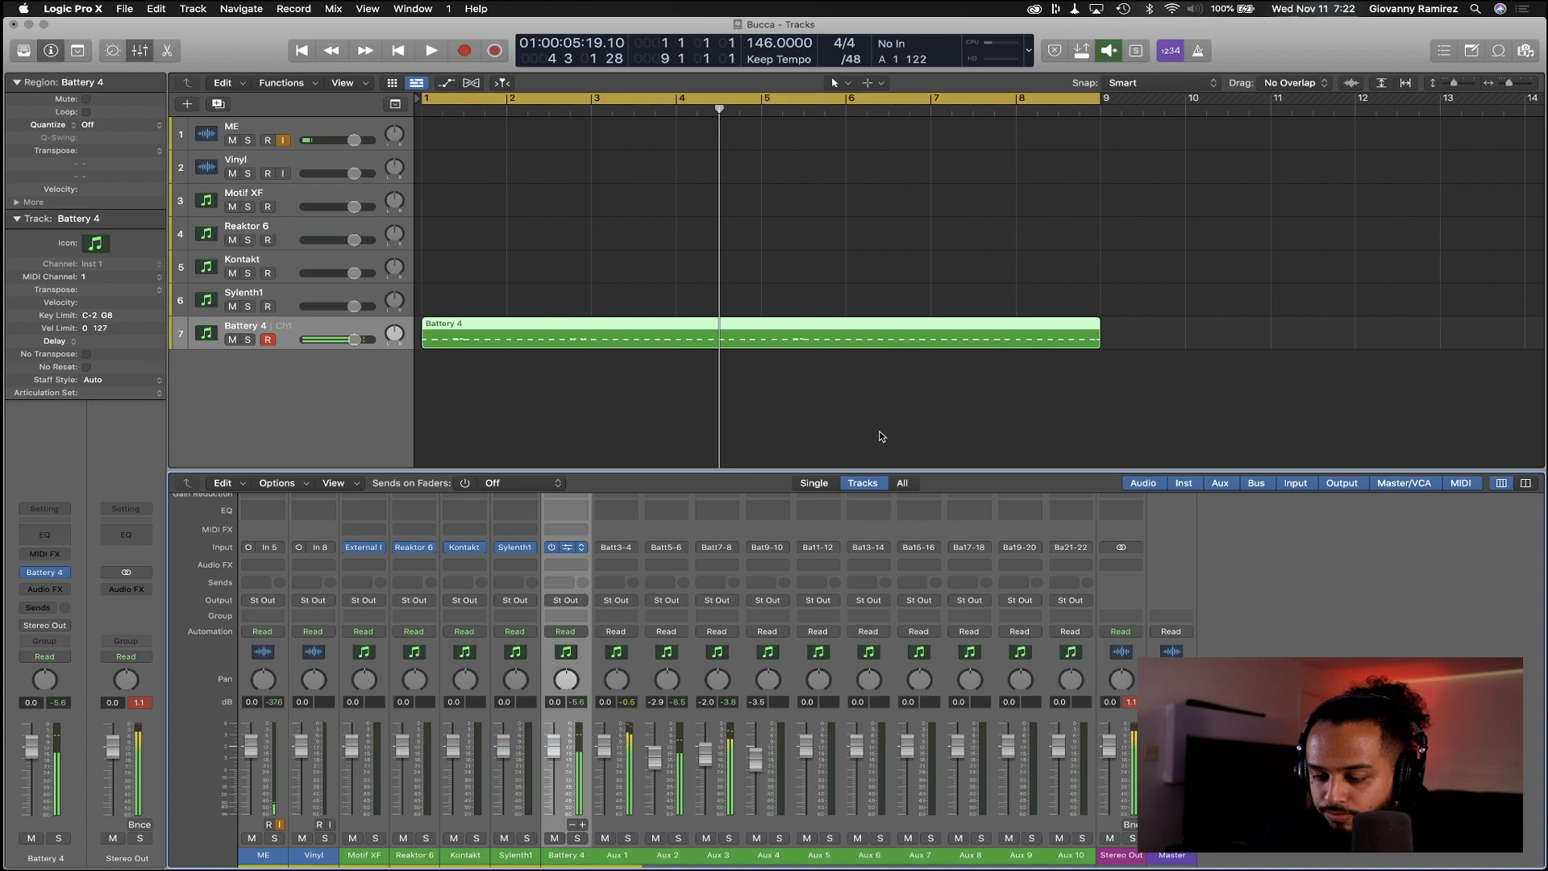
{"action": "key", "text": "v"}
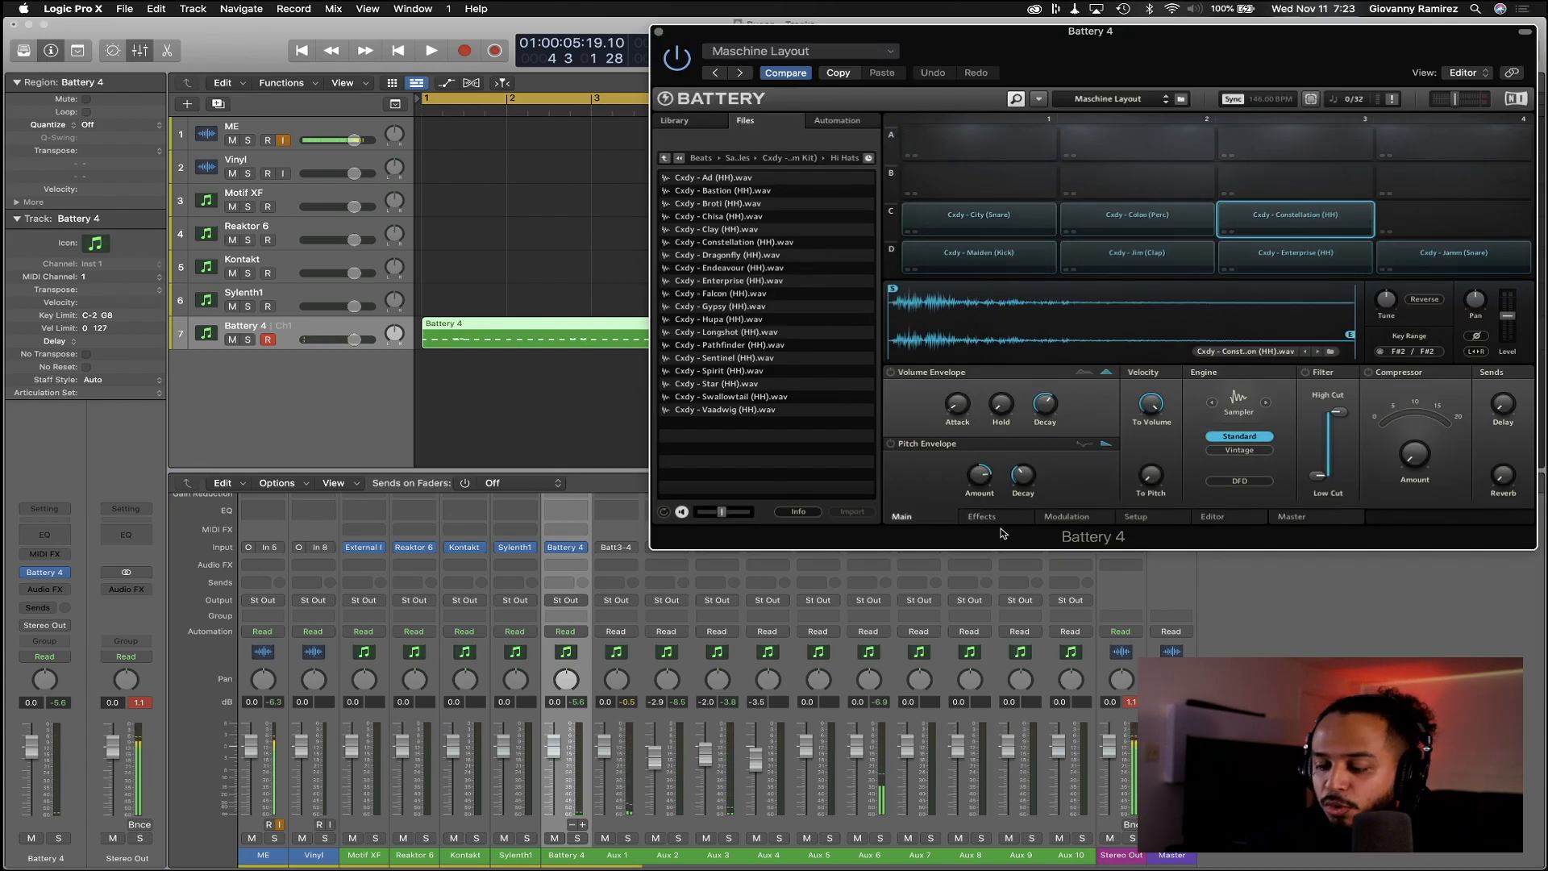
{"action": "left_click", "coordinate": [1153, 518]}
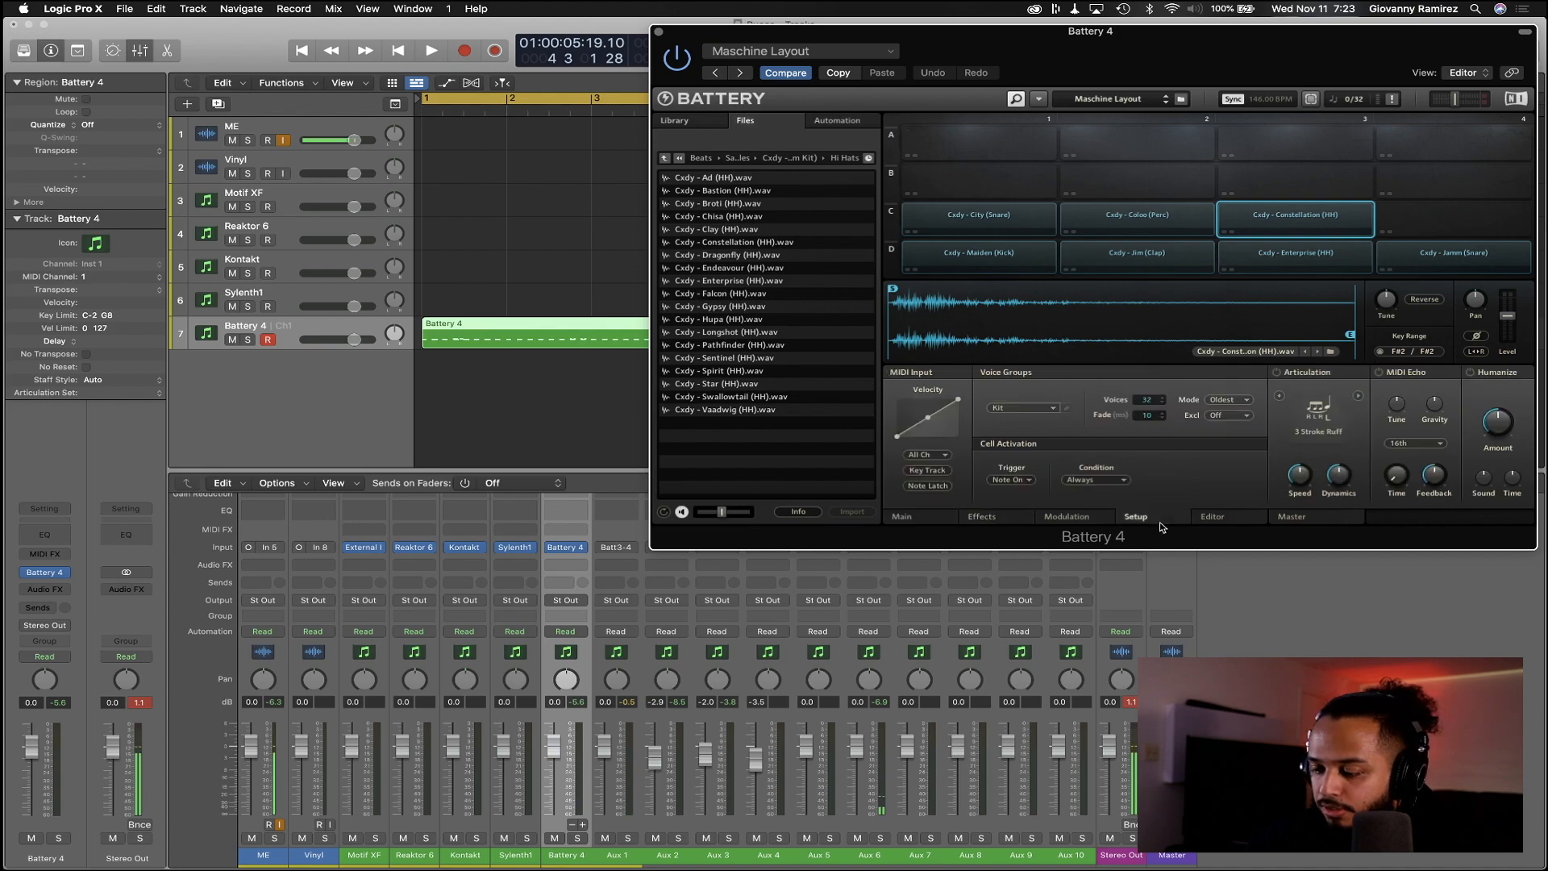
{"action": "left_click", "coordinate": [1049, 410]}
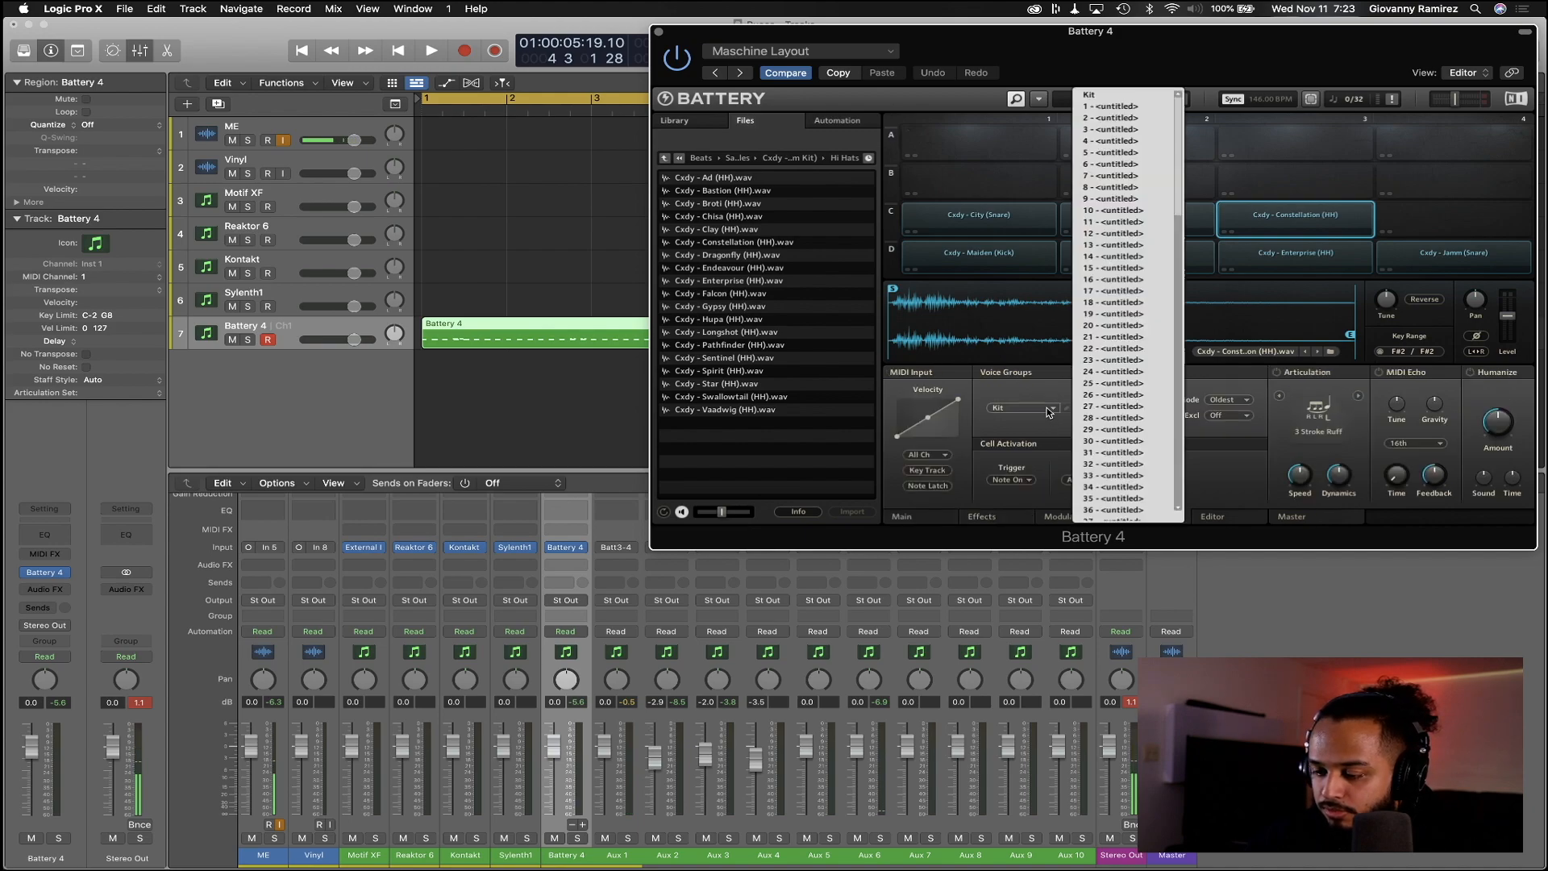
{"action": "left_click", "coordinate": [1105, 111]}
{"action": "left_click", "coordinate": [658, 32]}
{"action": "key", "text": "space"}
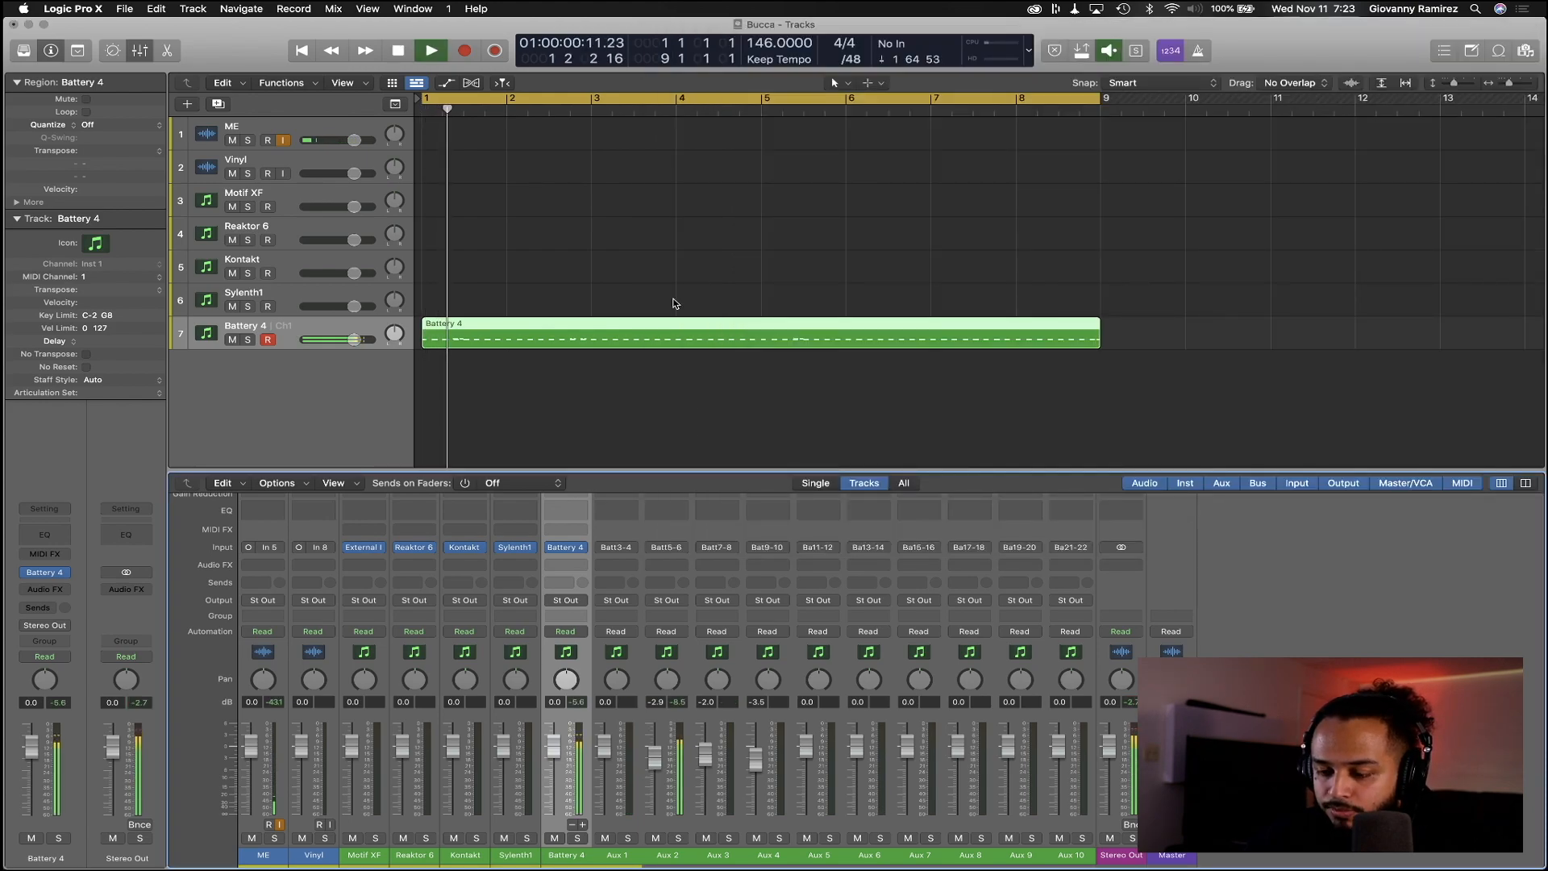
Reopen the Battery 4 region in the Piano Roll, set the grid division to /12 and play the passage into bar 4
{"action": "double_click", "coordinate": [656, 330]}
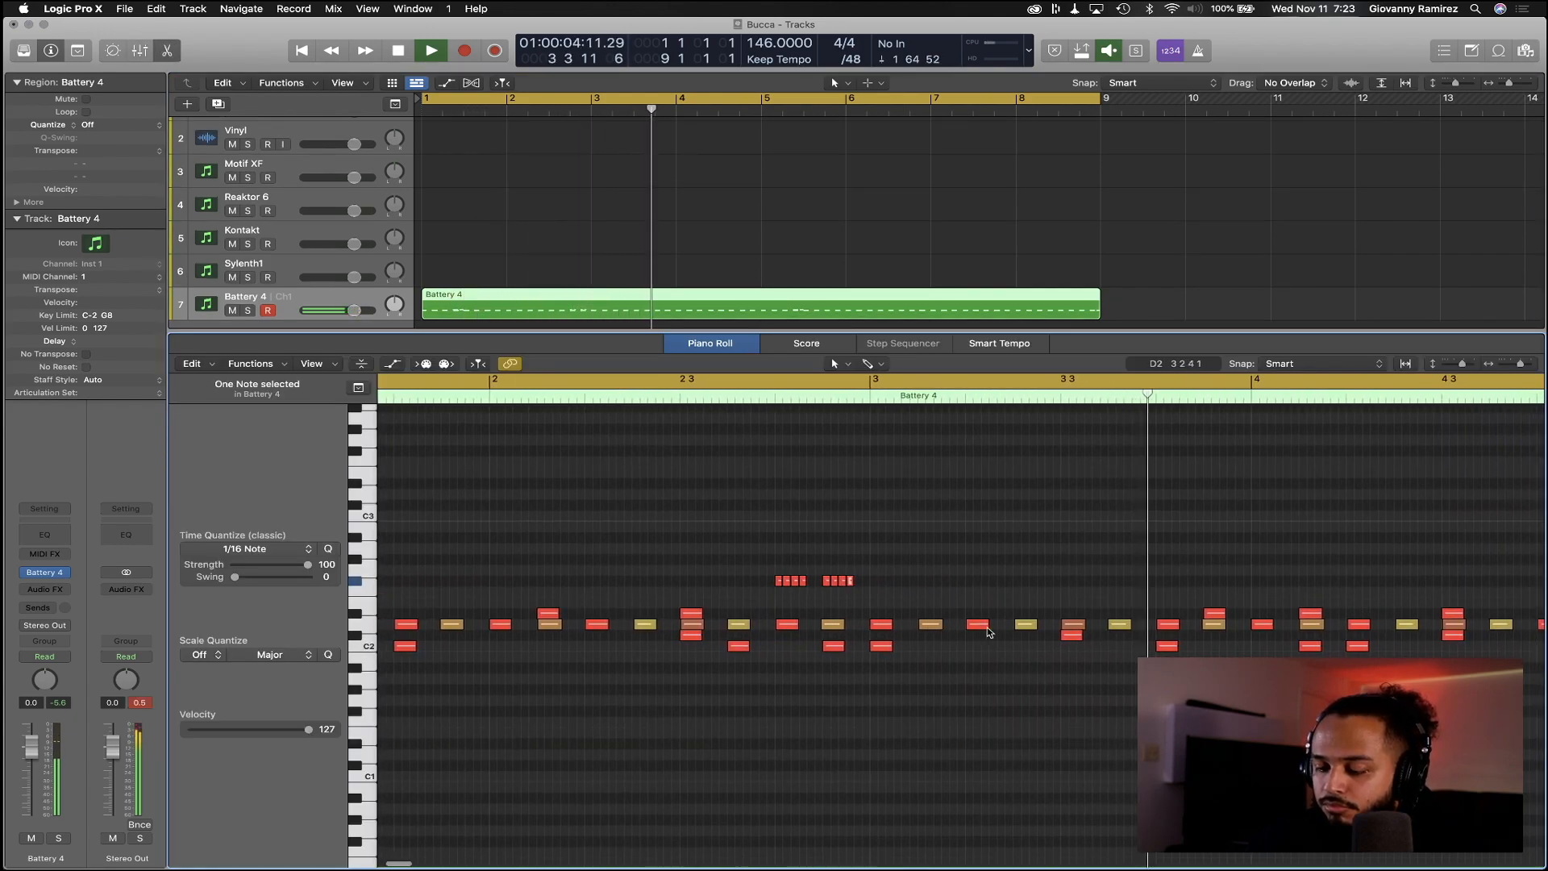
{"action": "key", "text": "space"}
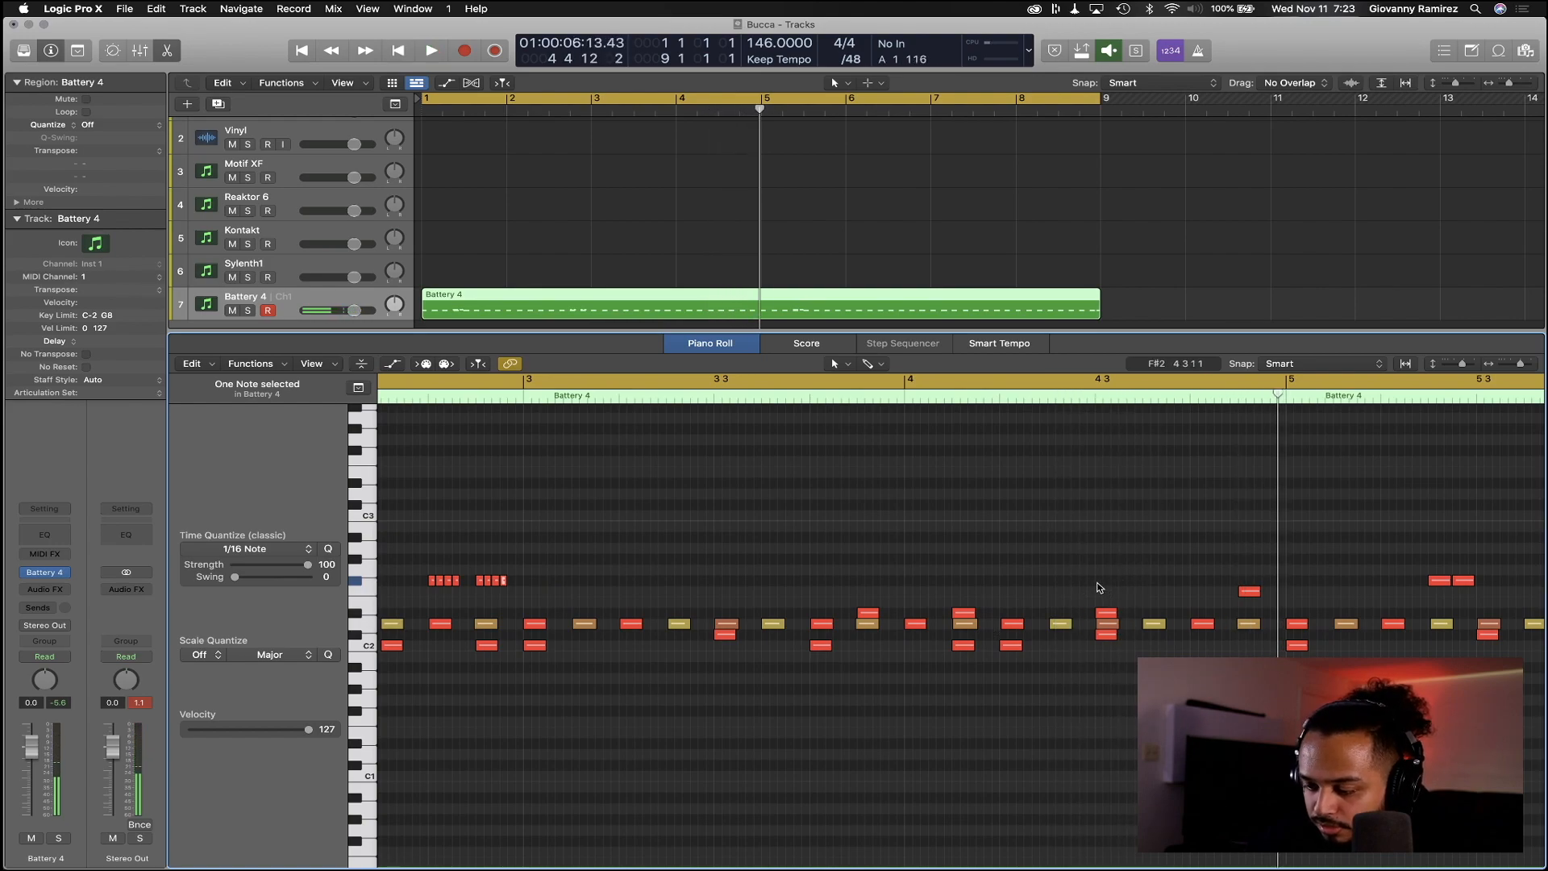
{"action": "left_click", "coordinate": [851, 59]}
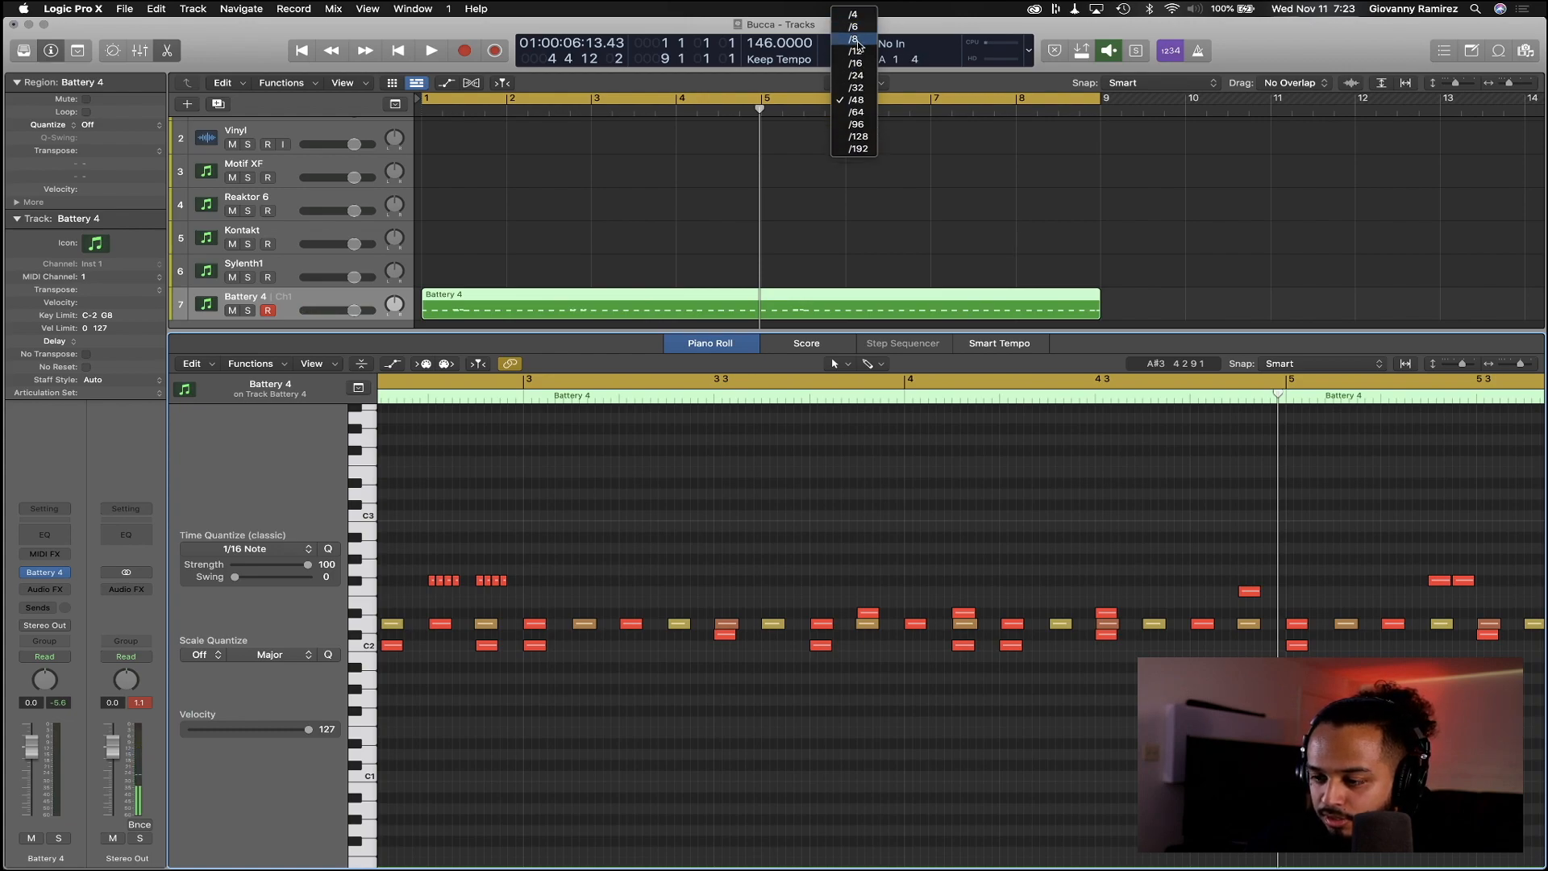
{"action": "left_click", "coordinate": [856, 52]}
{"action": "key", "text": "space"}
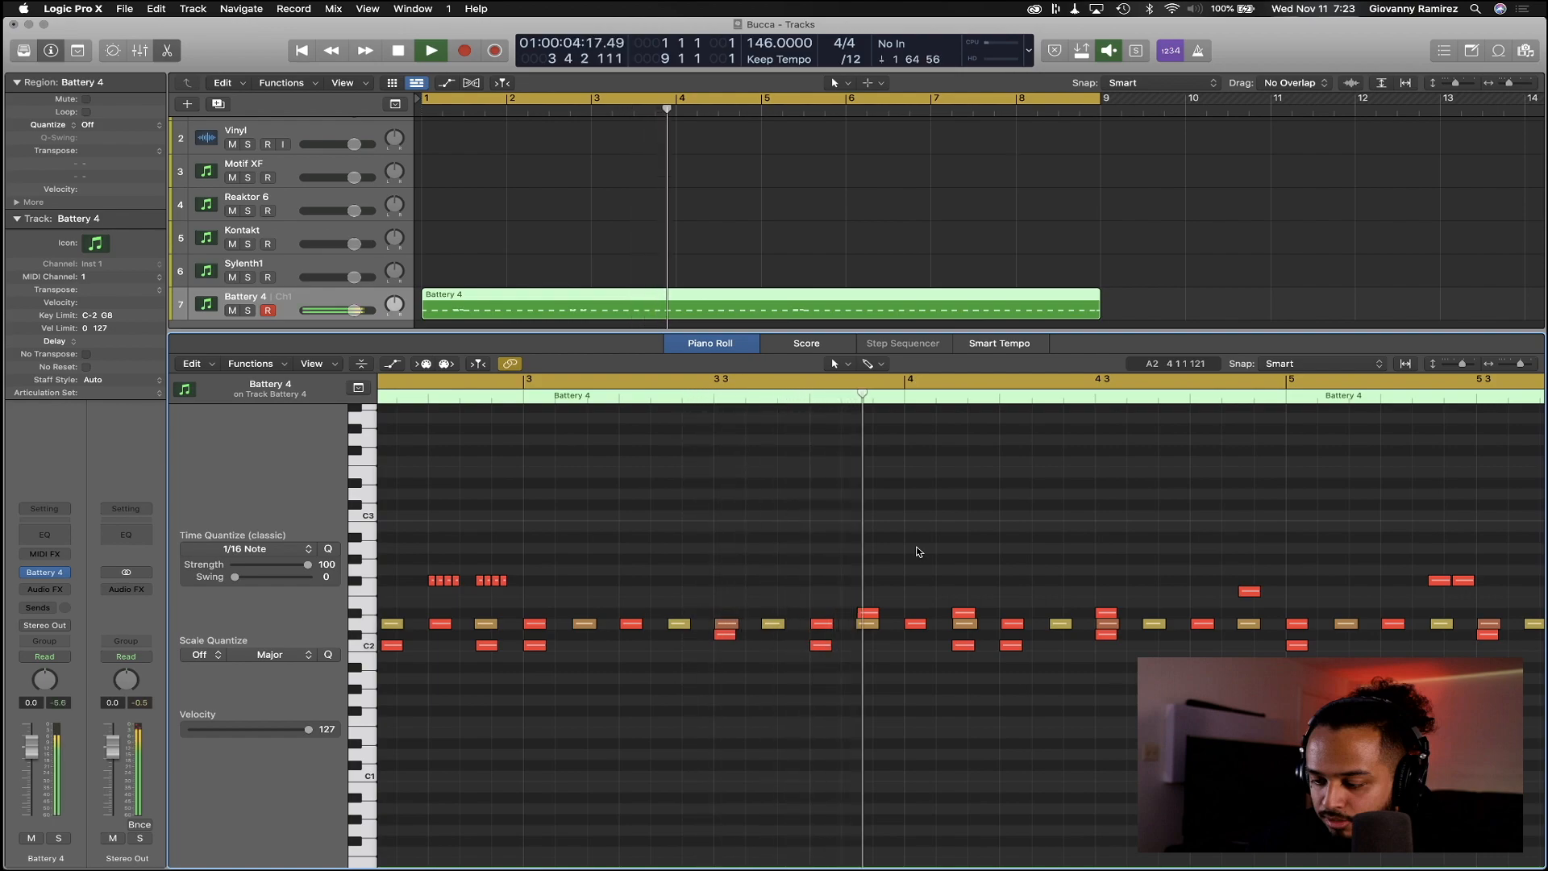
{"action": "key", "text": "space"}
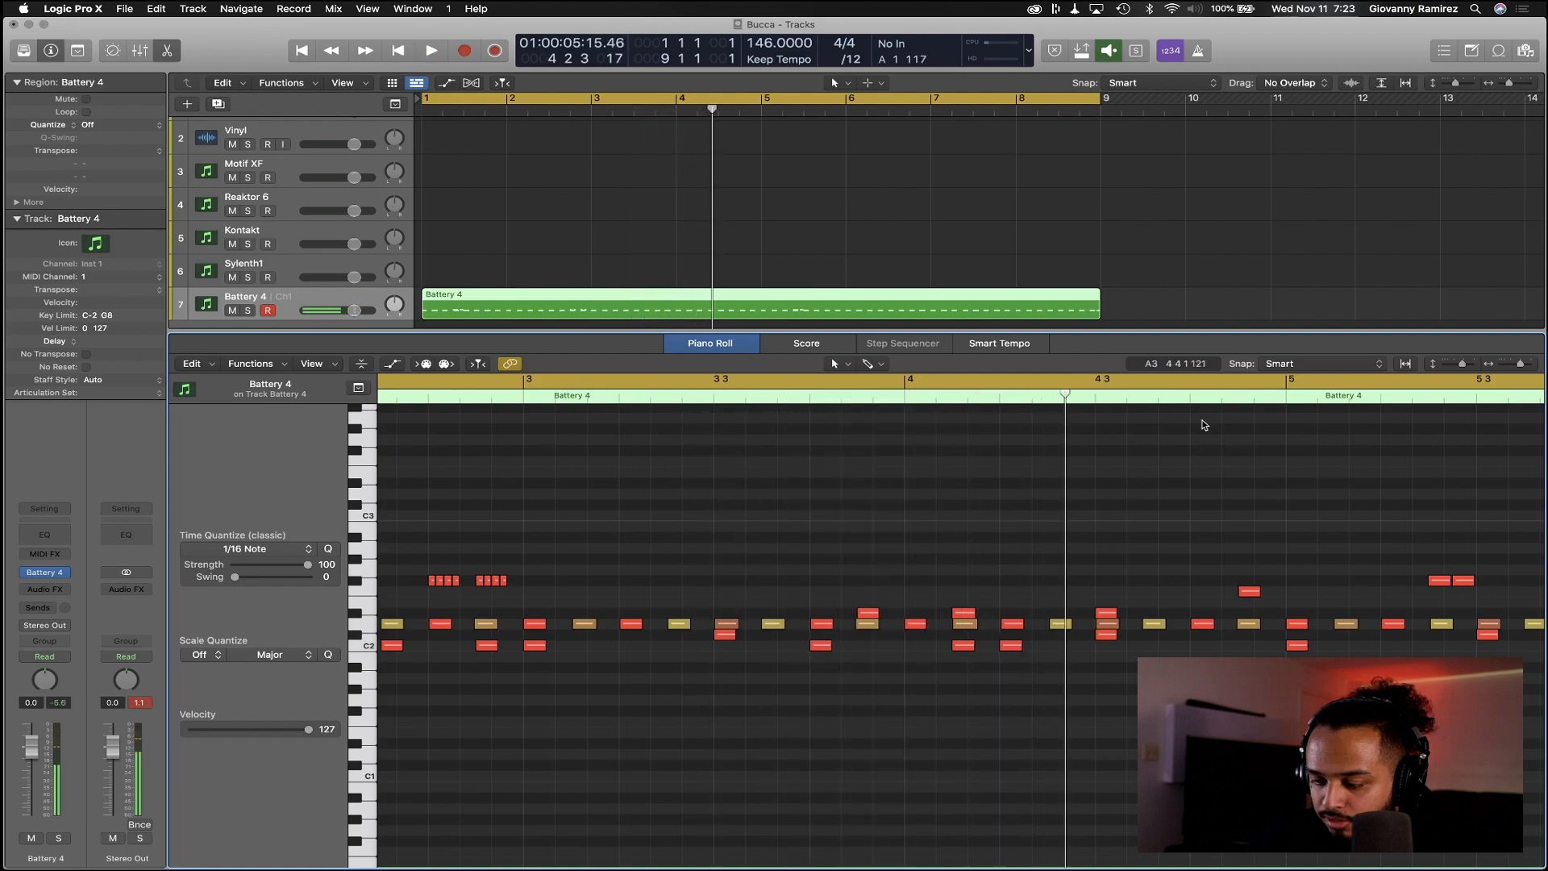
{"action": "key", "text": "ctrl+Up"}
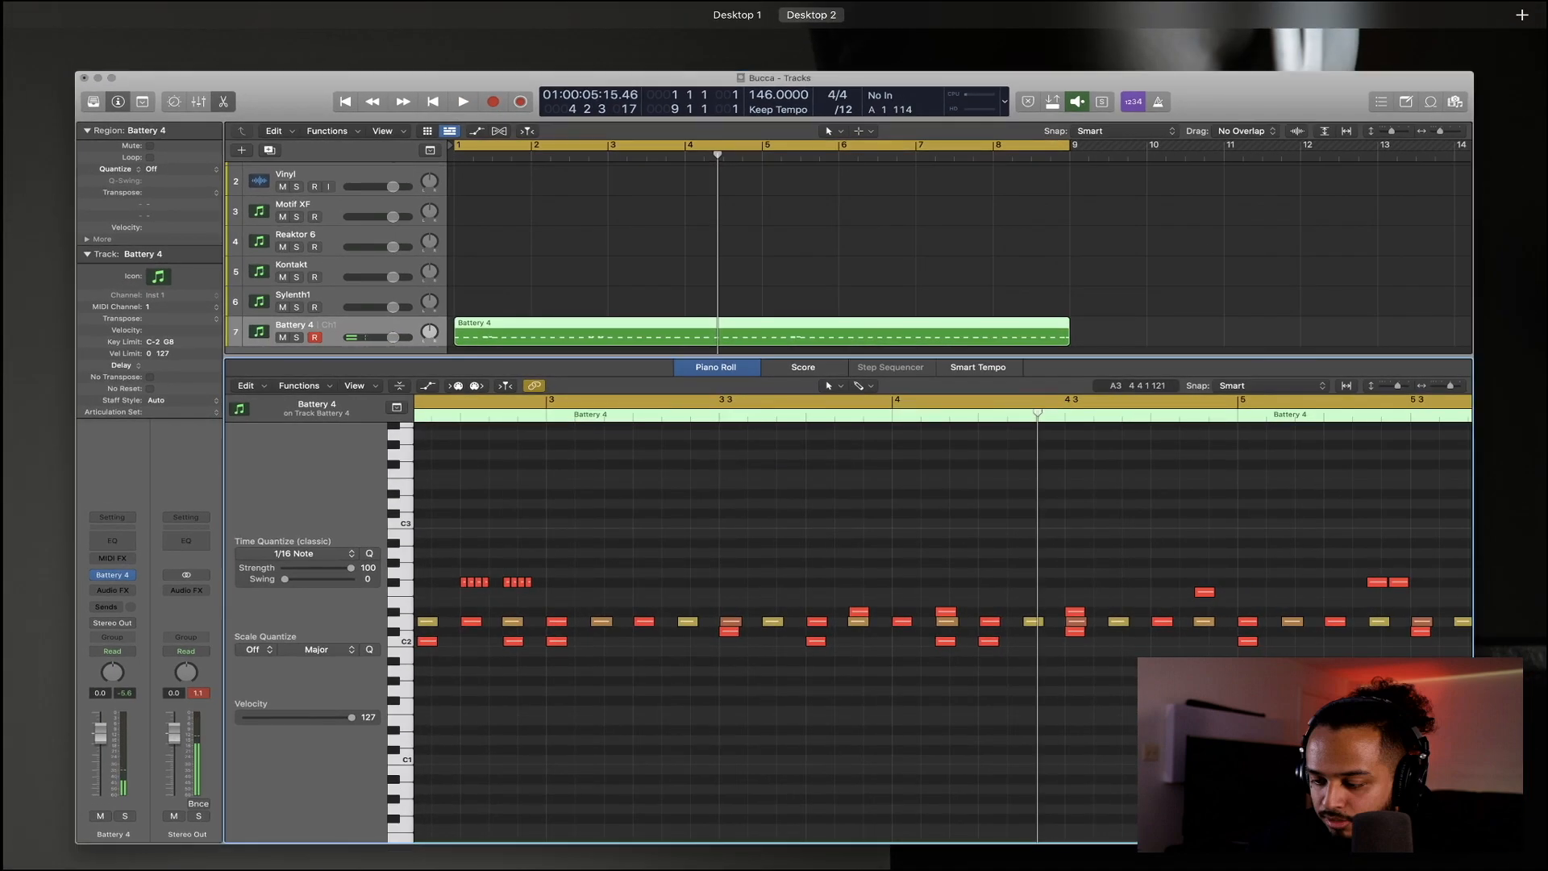
{"action": "key", "text": "ctrl+Up"}
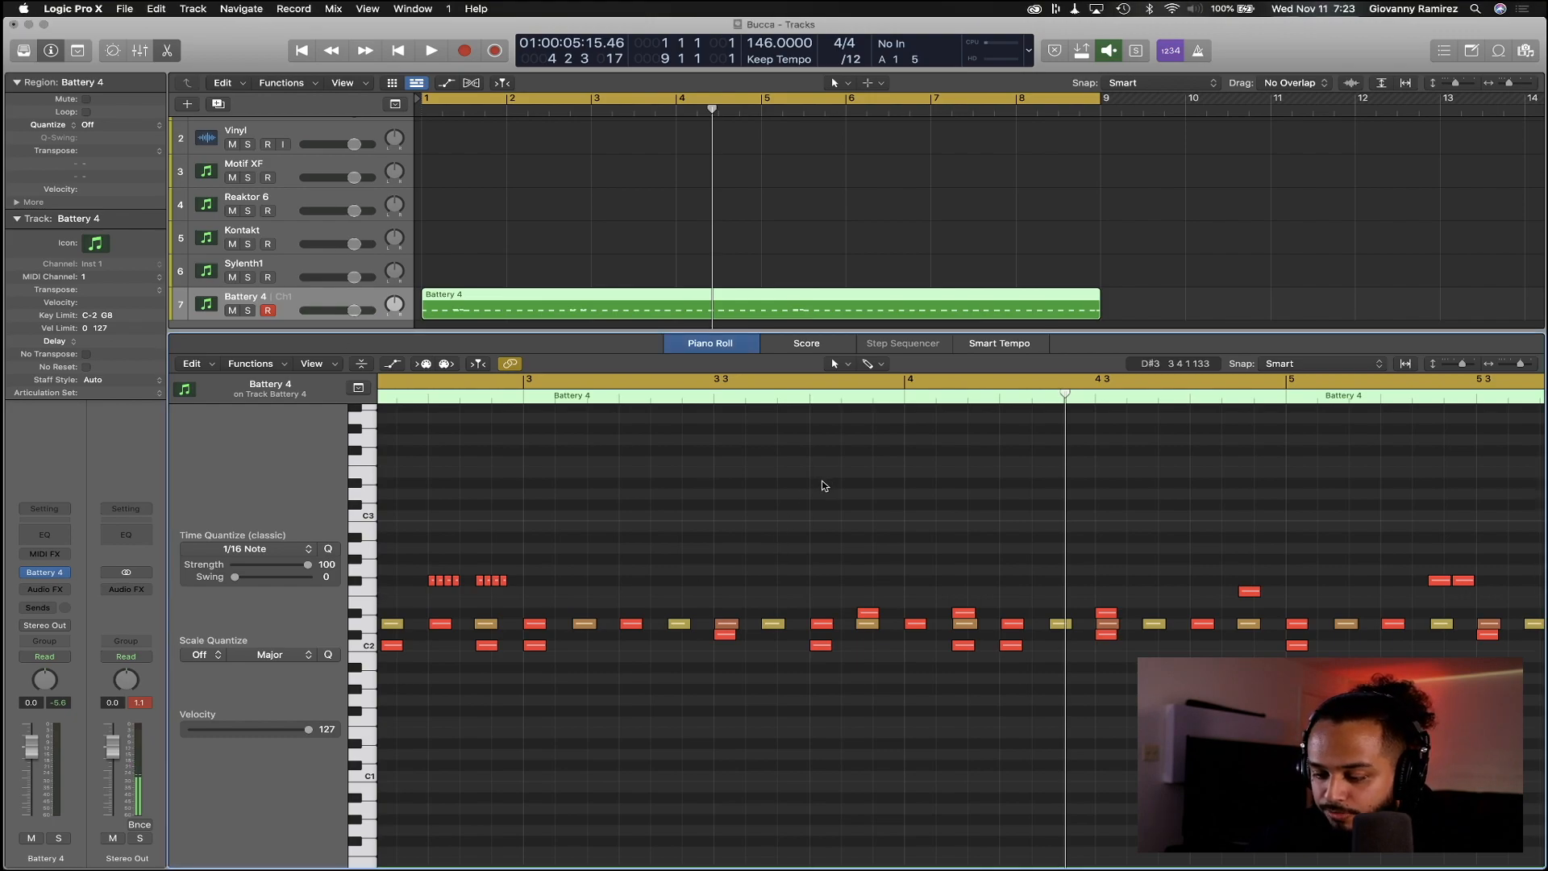
Add four short F#2 hi-hat notes at 1/12 spacing starting from 4 3 1, checking them against playback
{"action": "key", "text": "Return"}
{"action": "key", "text": "space"}
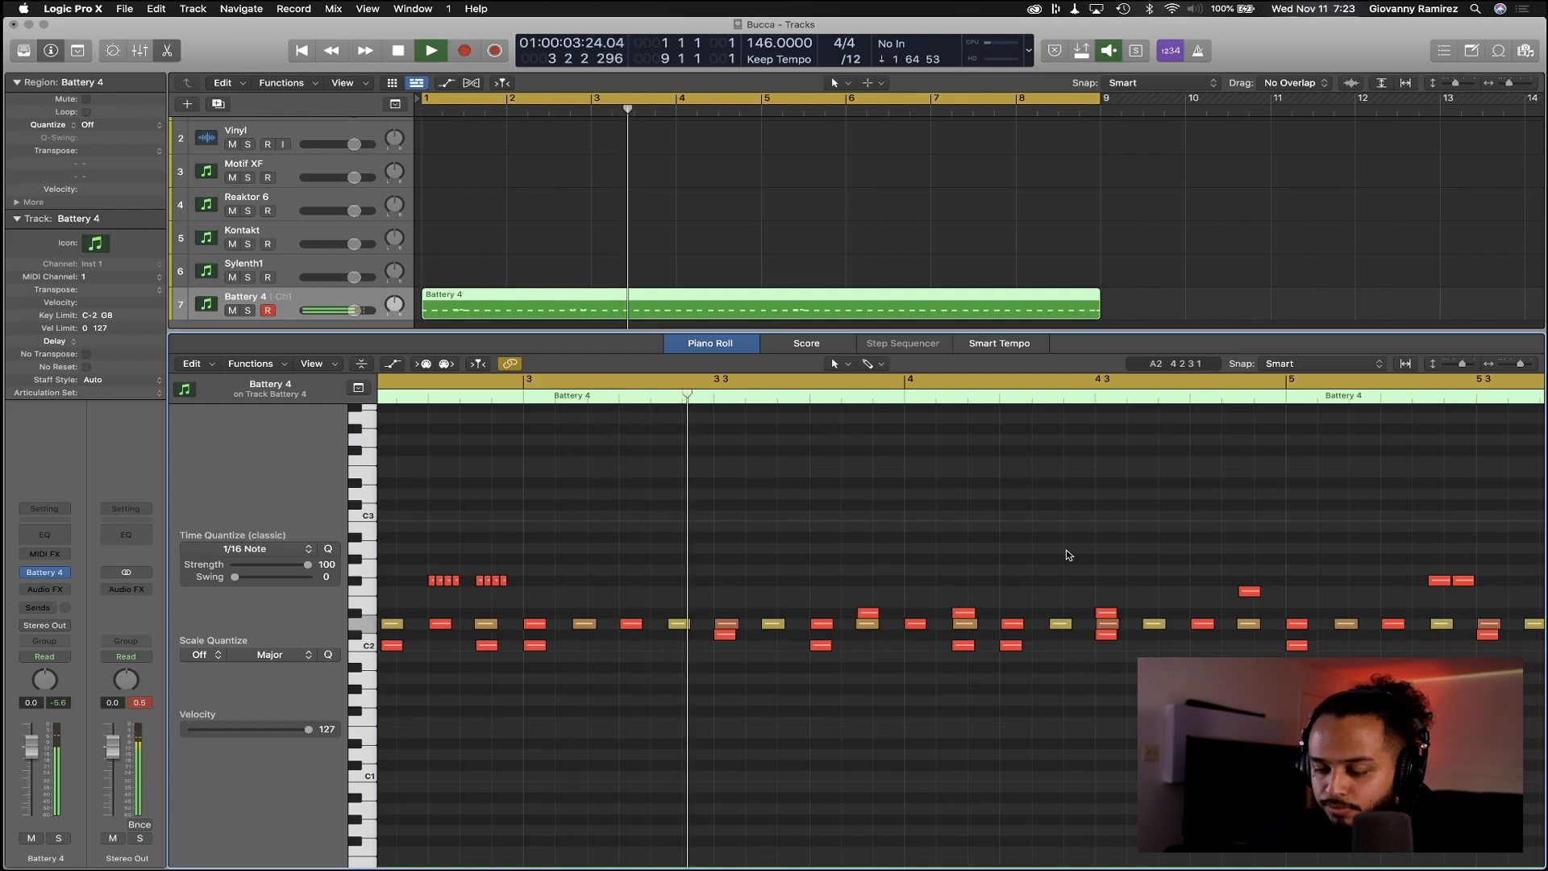
{"action": "left_click", "coordinate": [1099, 580]}
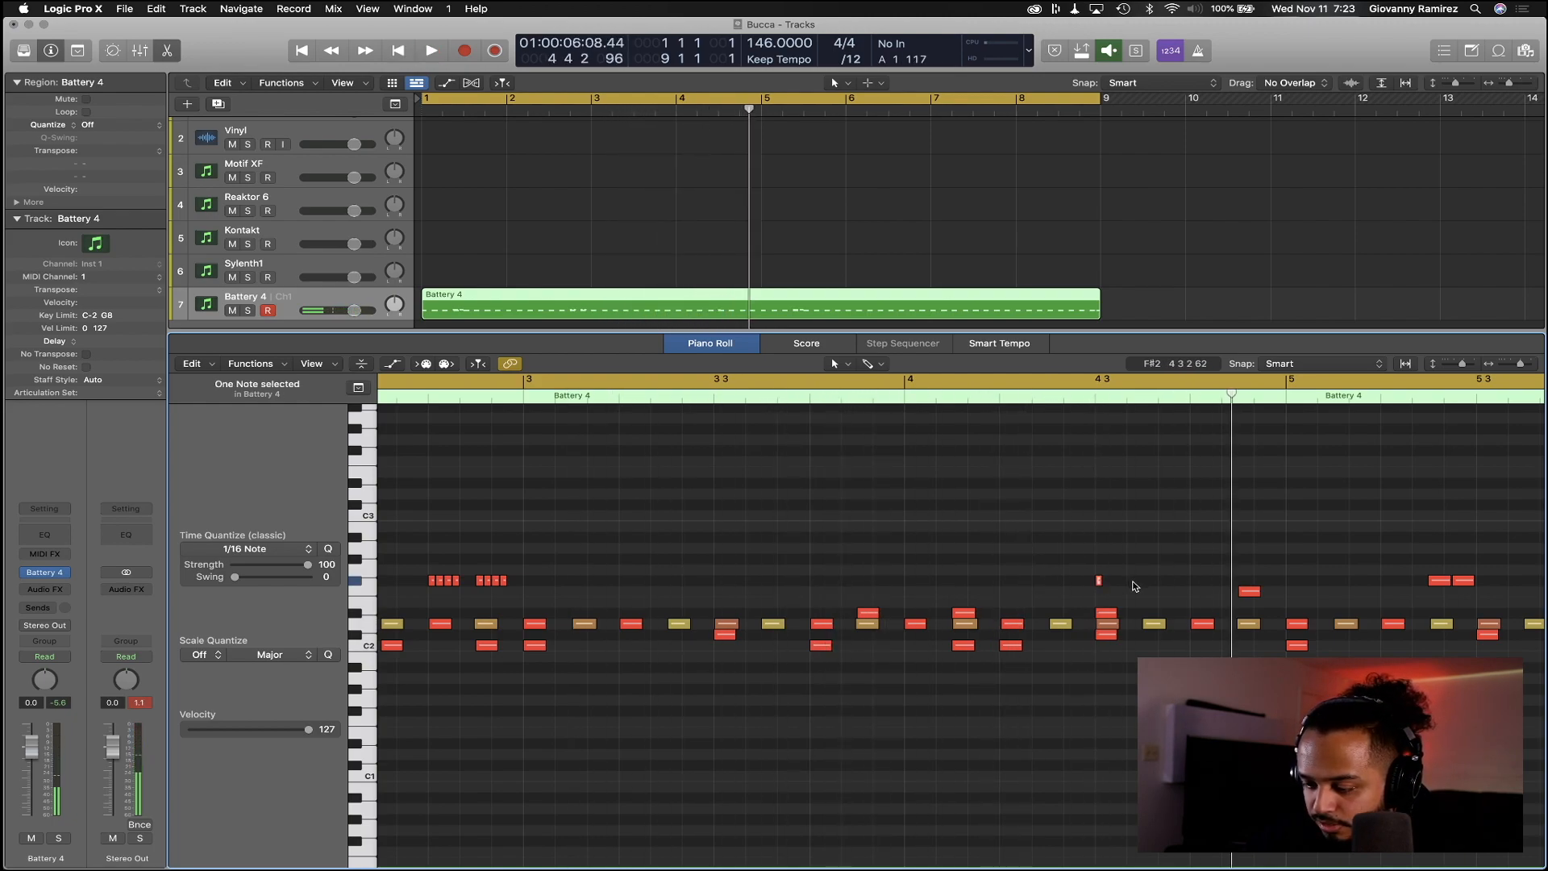
{"action": "left_click", "coordinate": [795, 398]}
{"action": "key", "text": "space"}
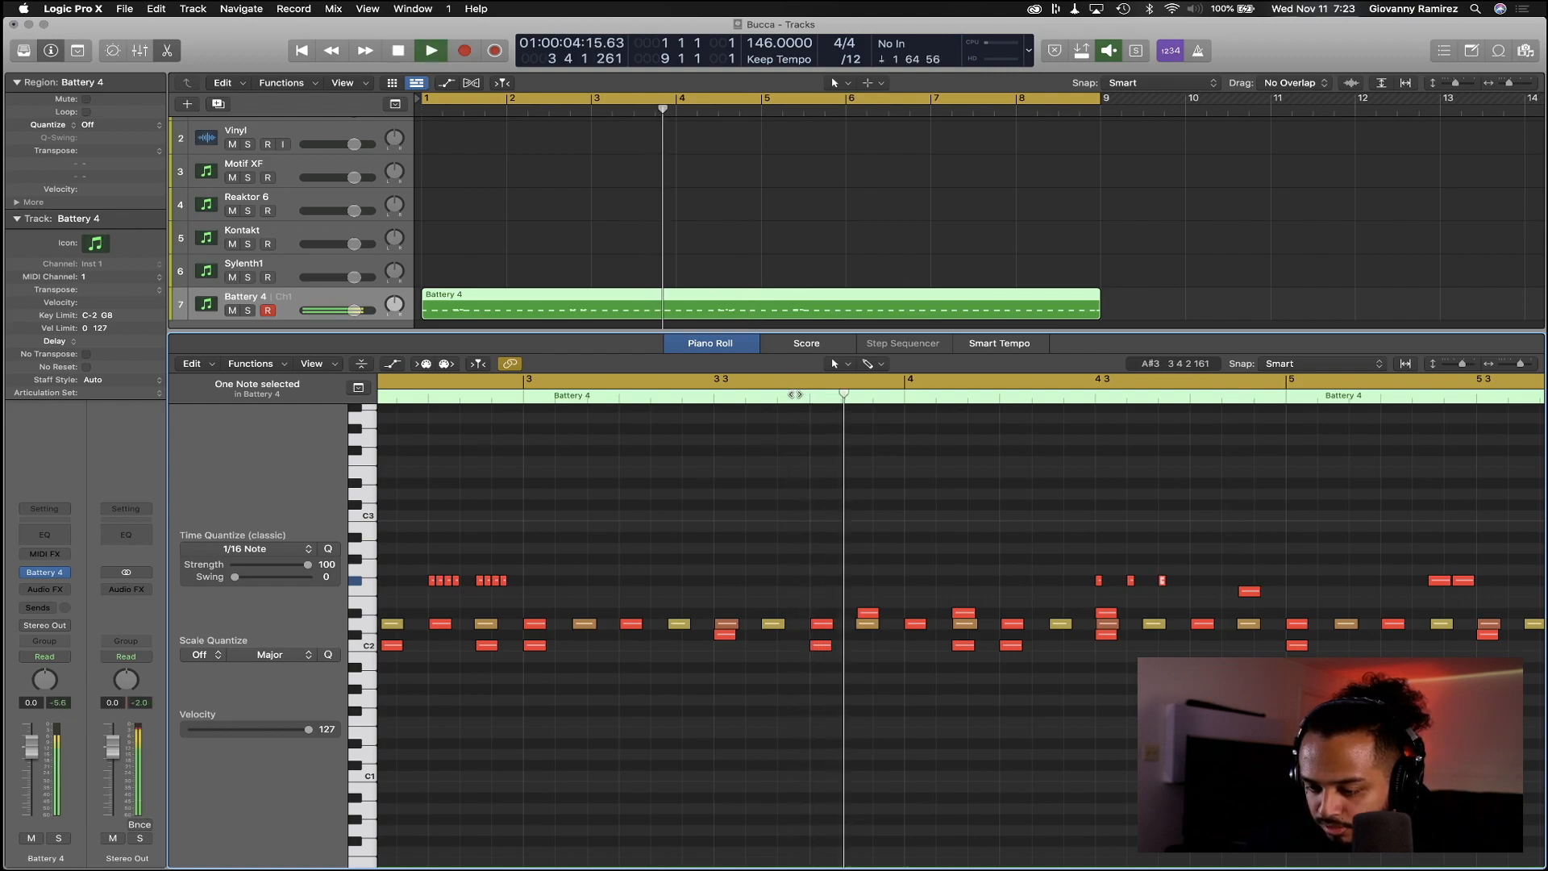
{"action": "key", "text": "space"}
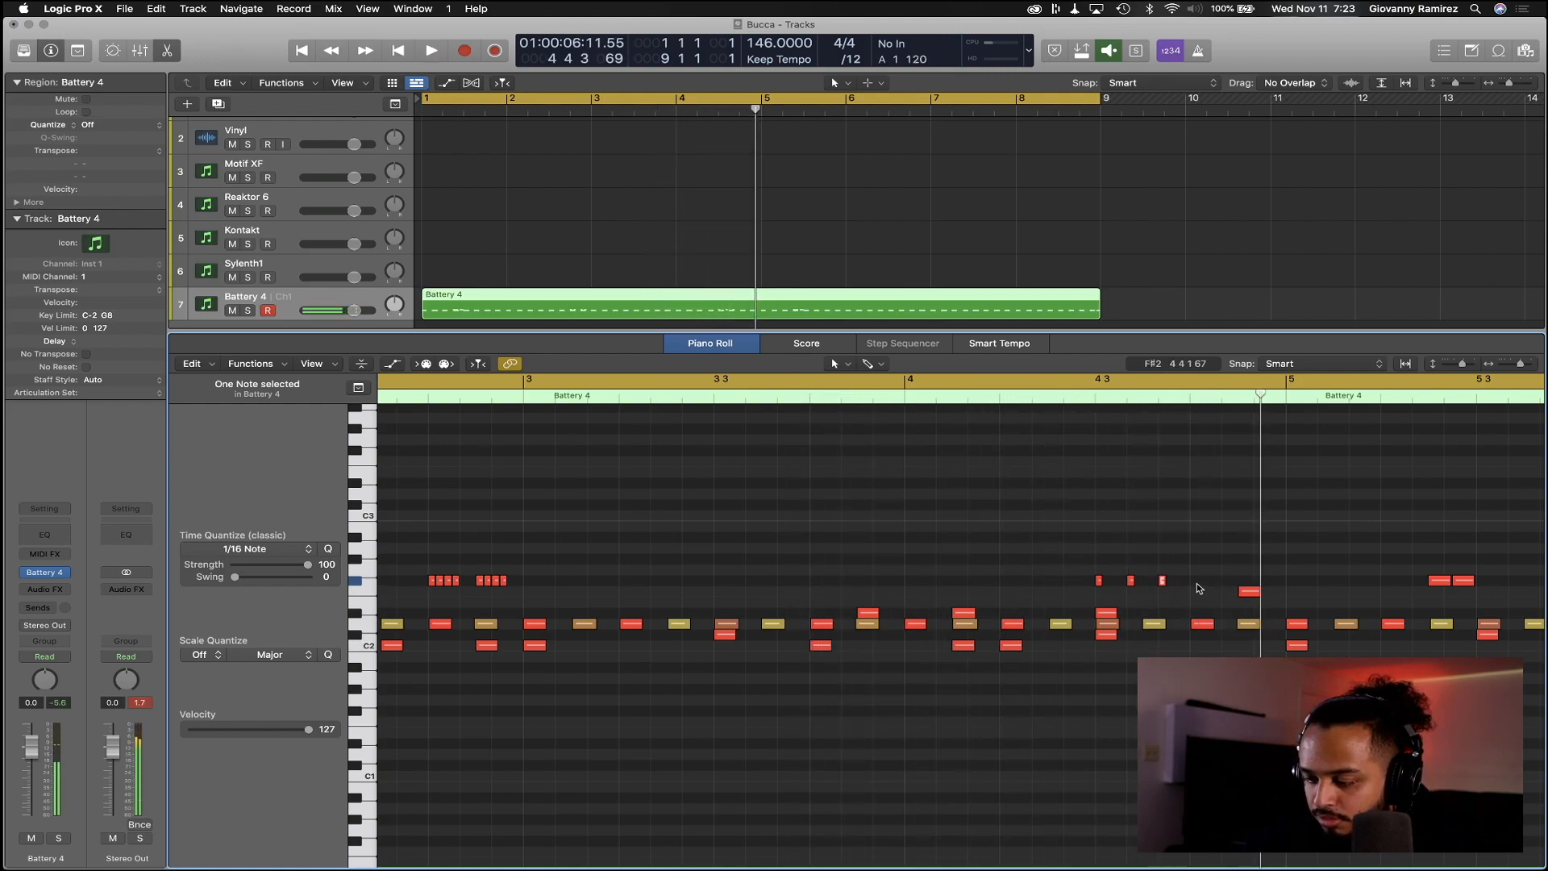
{"action": "left_click", "coordinate": [905, 397]}
{"action": "key", "text": "space"}
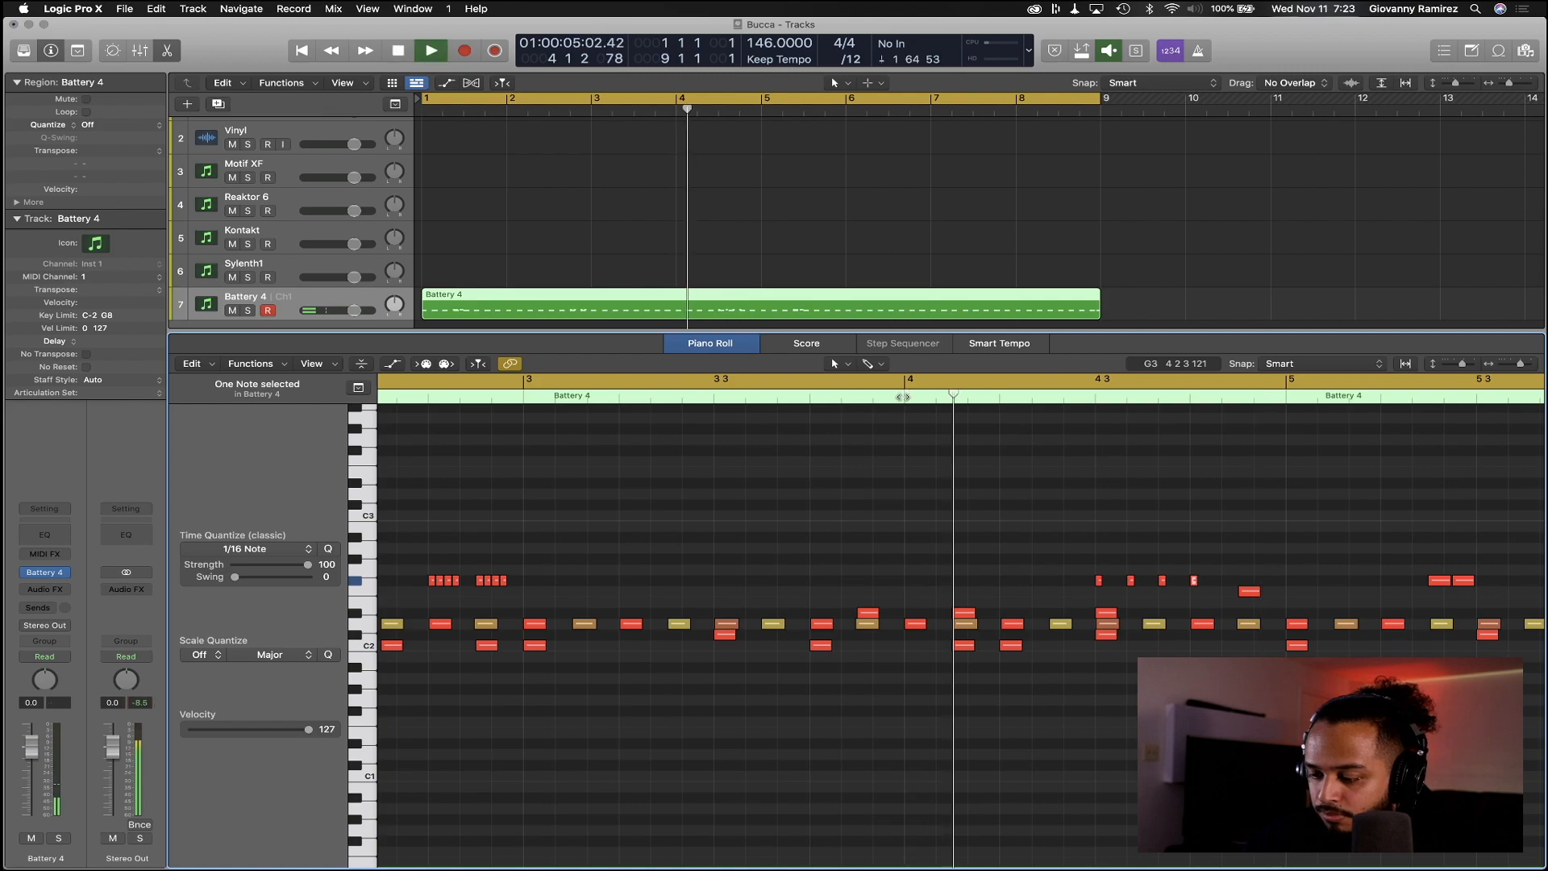
{"action": "key", "text": "space"}
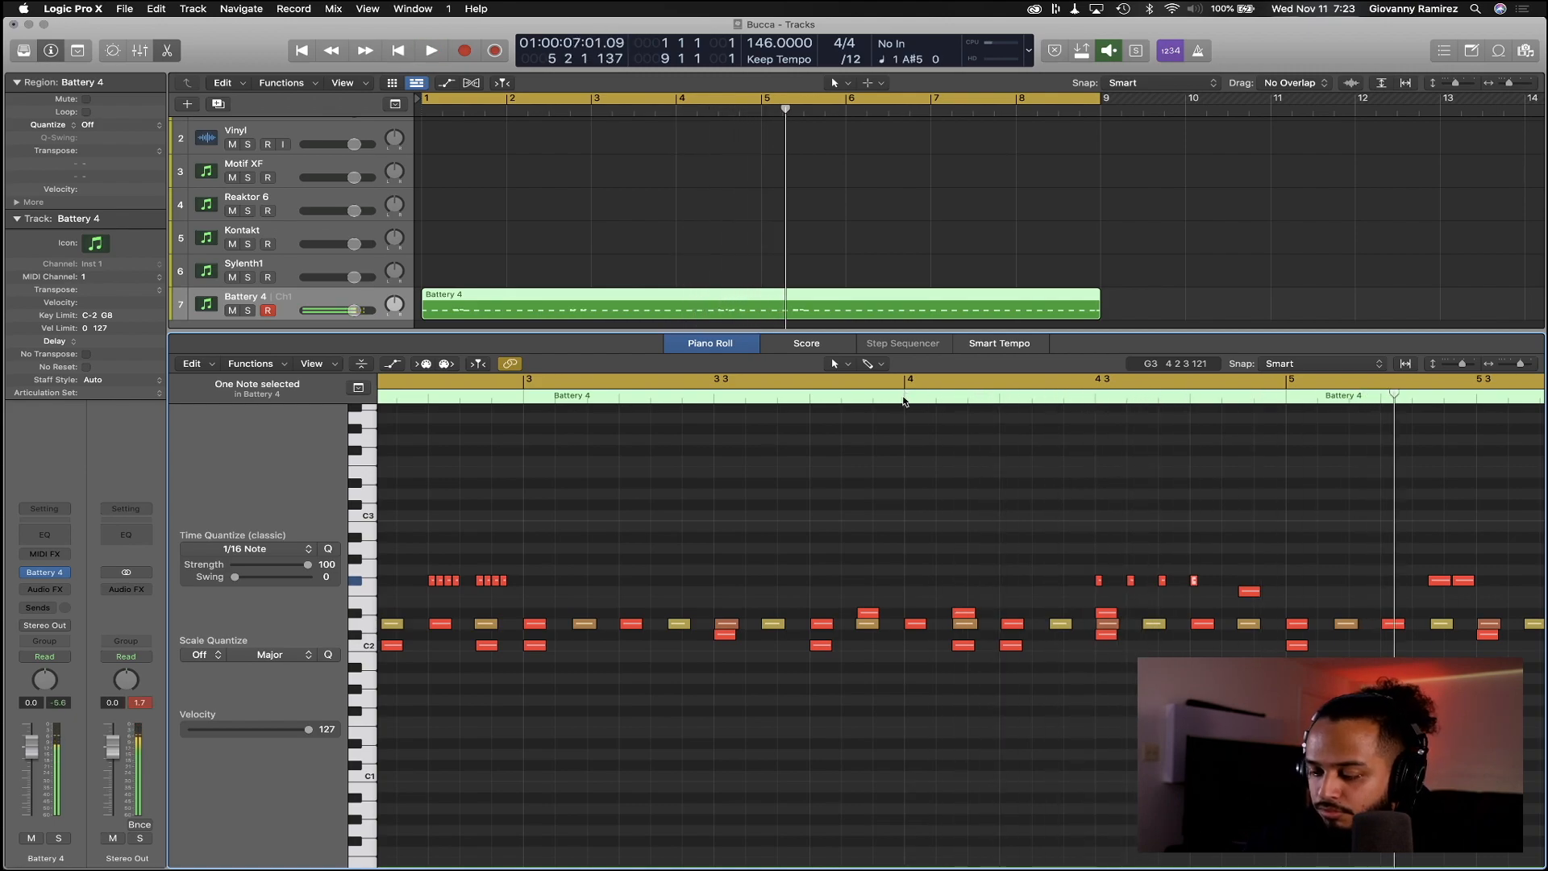
Play the pattern from the start and delete the two F#2 hi-hat notes at 5 2 3 and 5 2 4
{"action": "scroll", "coordinate": [1072, 592], "scroll_direction": "down", "scroll_amount": 10}
{"action": "key", "text": "Return"}
{"action": "key", "text": "space"}
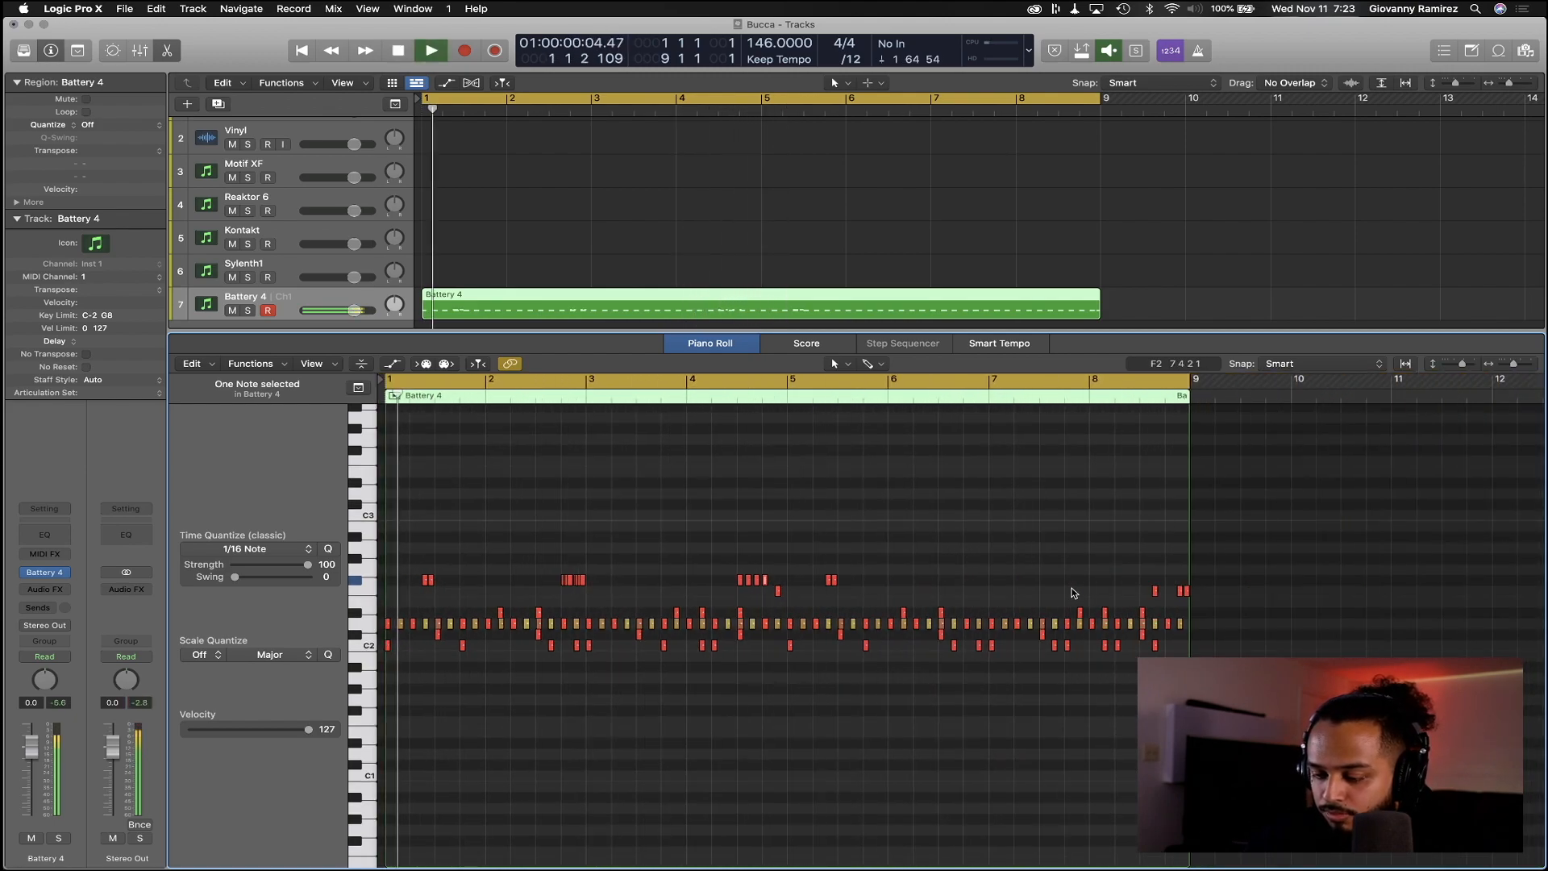
{"action": "scroll", "coordinate": [921, 565], "scroll_direction": "left", "scroll_amount": 1}
{"action": "left_click", "coordinate": [852, 580]}
{"action": "left_click_drag", "start_coordinate": [851, 582], "coordinate": [823, 579]}
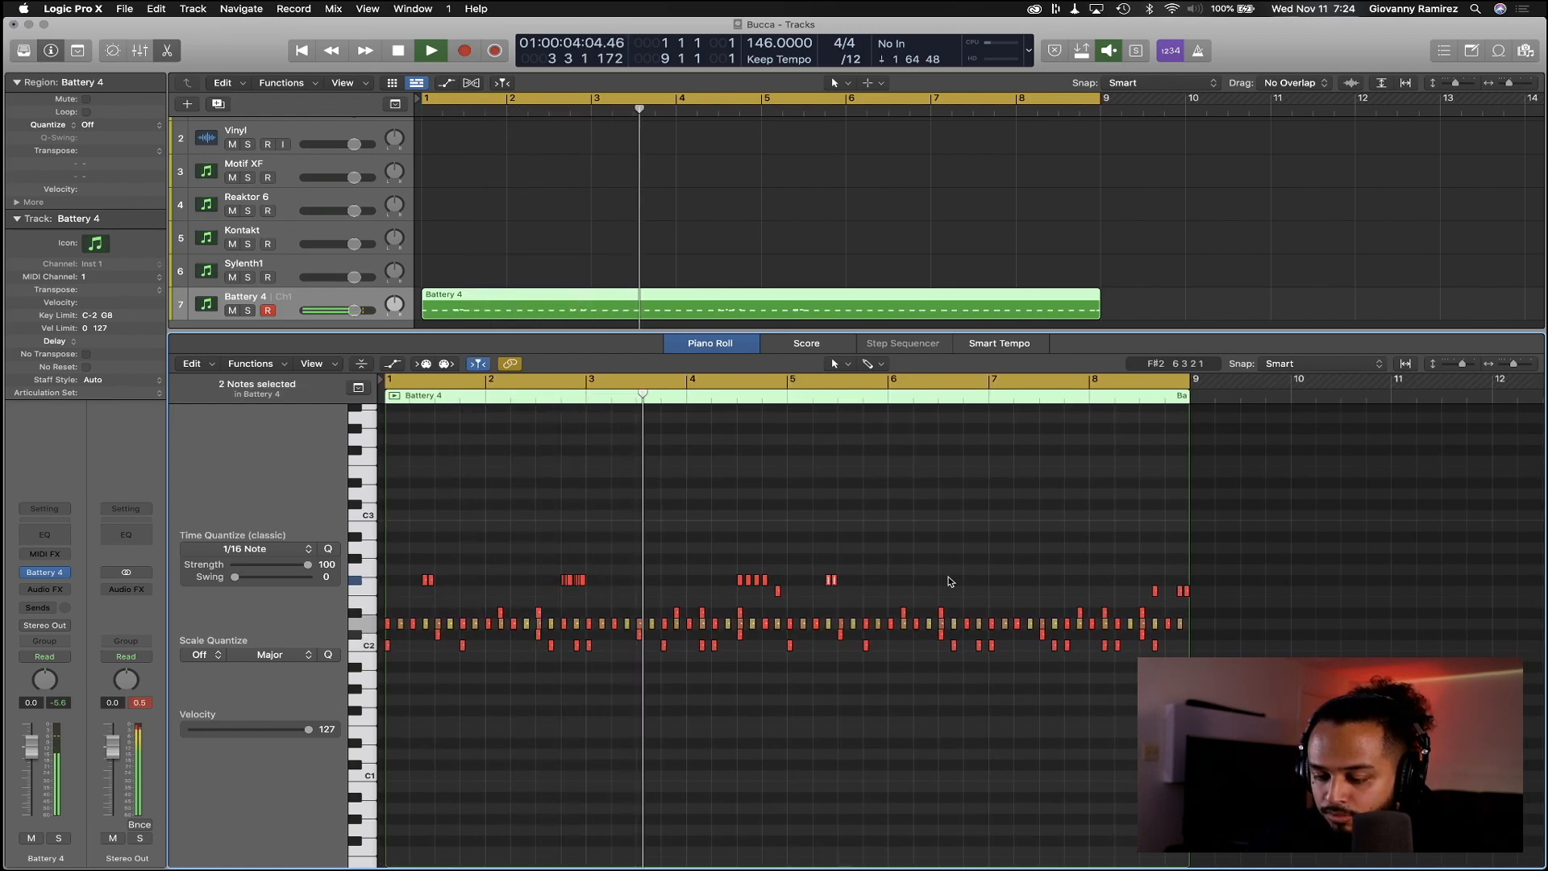
{"action": "key", "text": "super+Right"}
{"action": "key", "text": "super+Right"}
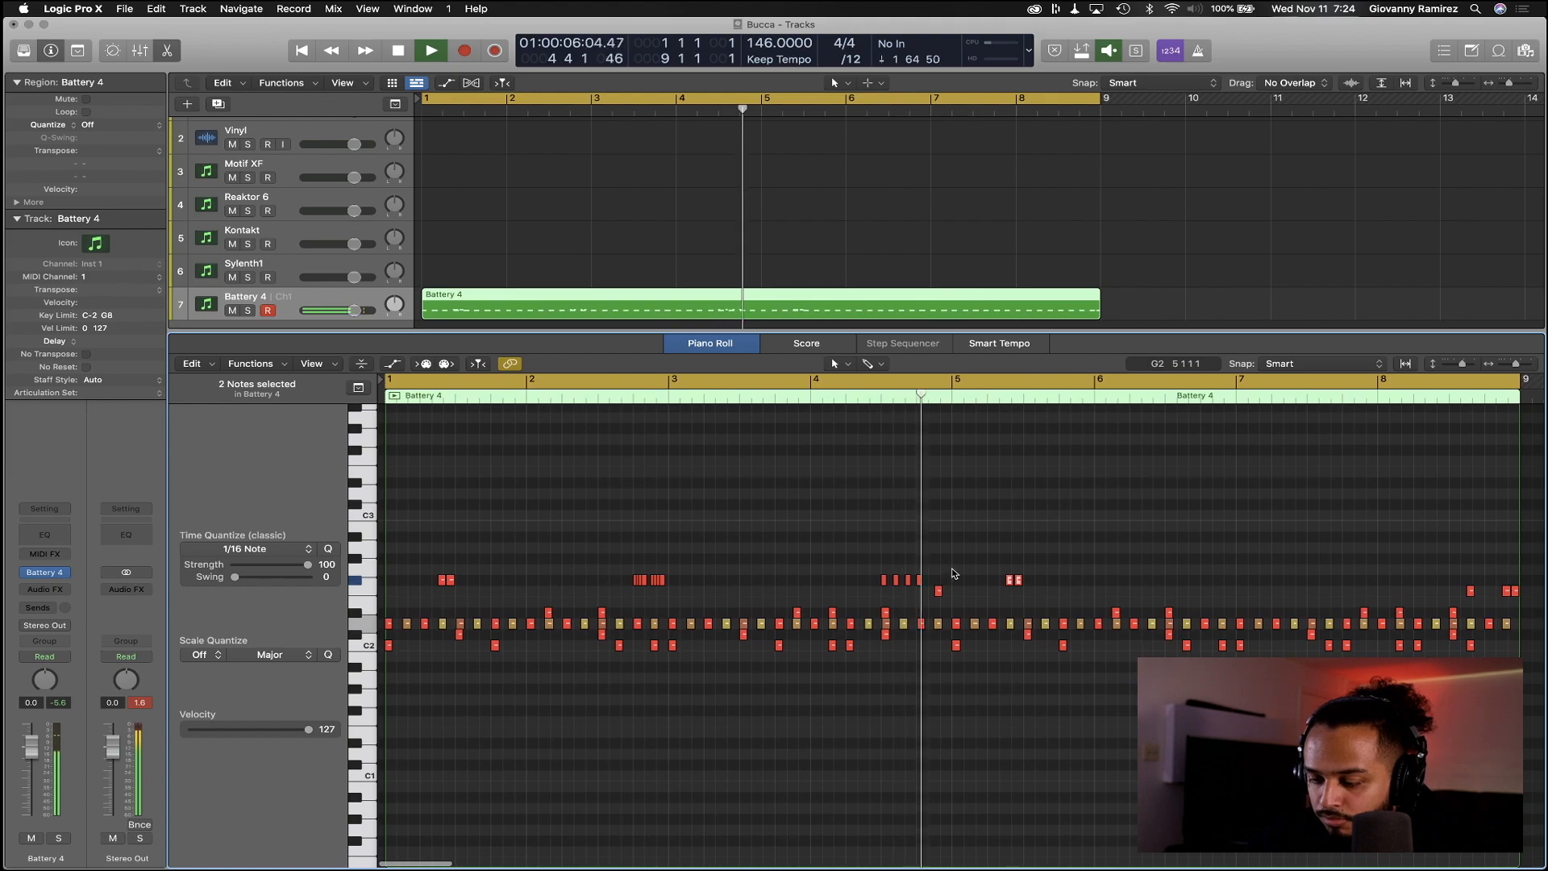
{"action": "key", "text": "space"}
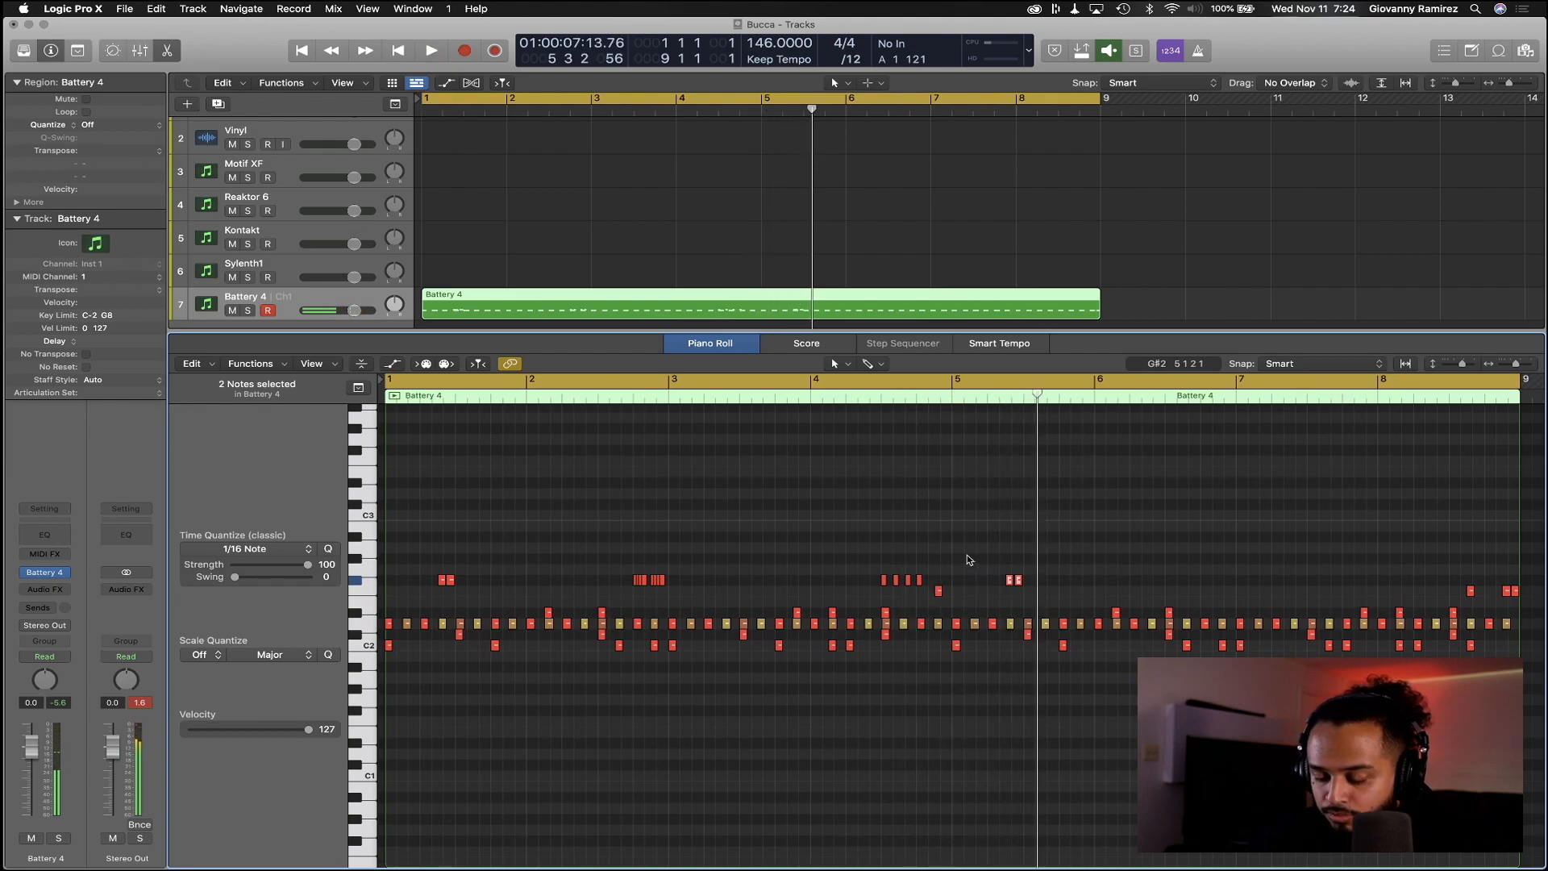
{"action": "key", "text": "space"}
{"action": "left_click_drag", "start_coordinate": [1086, 583], "coordinate": [1000, 576]}
{"action": "key", "text": "Delete"}
{"action": "scroll", "coordinate": [1000, 576], "scroll_direction": "left", "scroll_amount": 2}
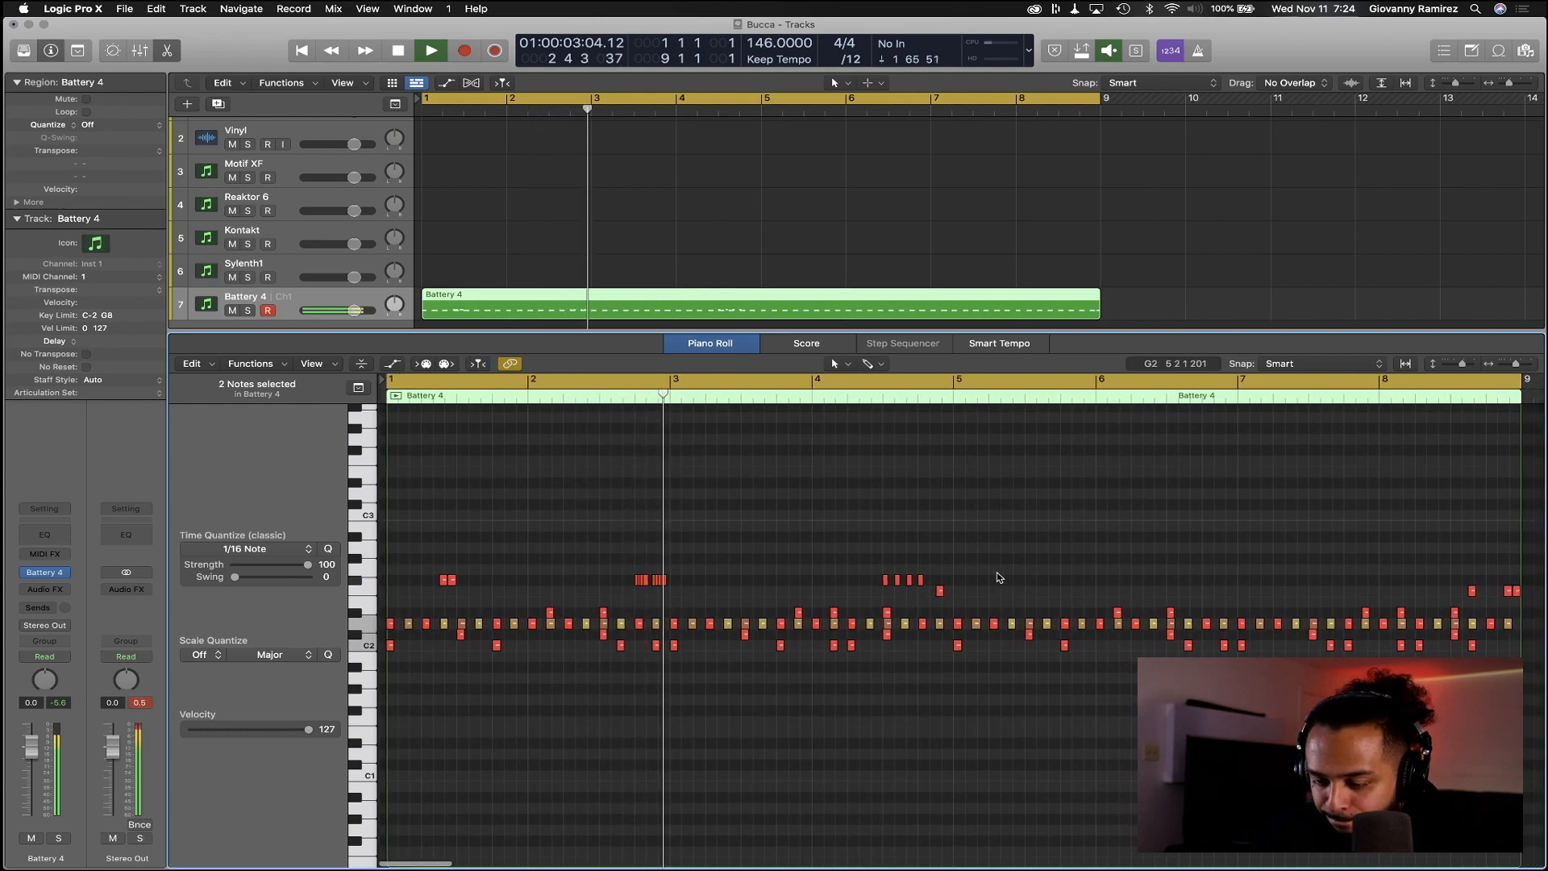
Select all 14 F#2 hi-hat notes in bars 1 to 4, set the grid division to /16, and copy them into the region's second half
{"action": "left_click_drag", "start_coordinate": [421, 547], "coordinate": [979, 583]}
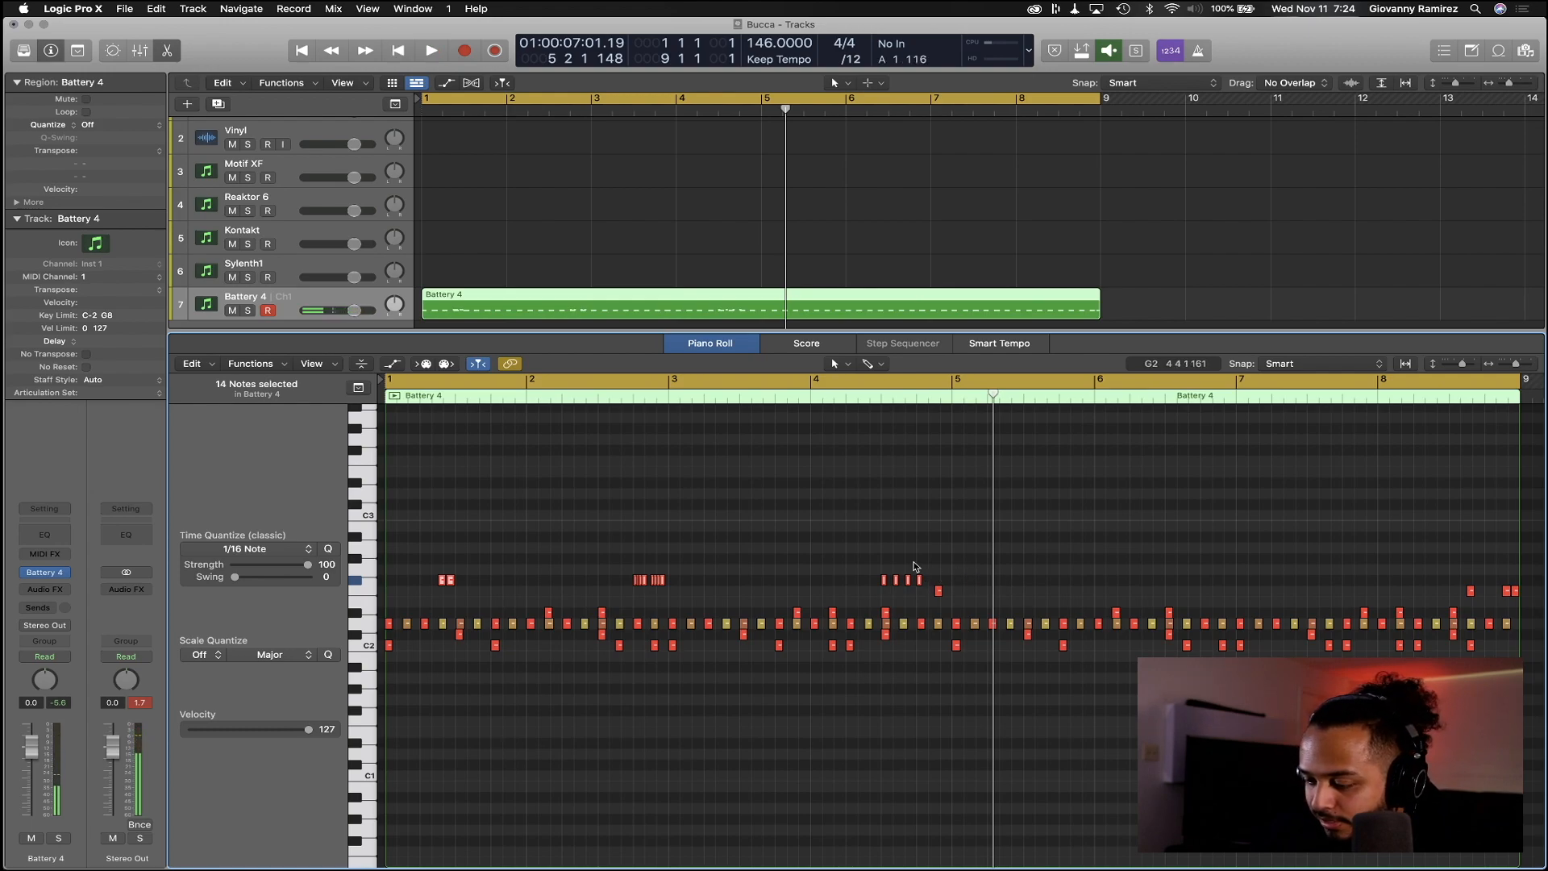
{"action": "key", "text": "super+Right"}
{"action": "key", "text": "super+Right"}
{"action": "key", "text": "super+Right"}
{"action": "scroll", "coordinate": [785, 541], "scroll_direction": "left", "scroll_amount": 12}
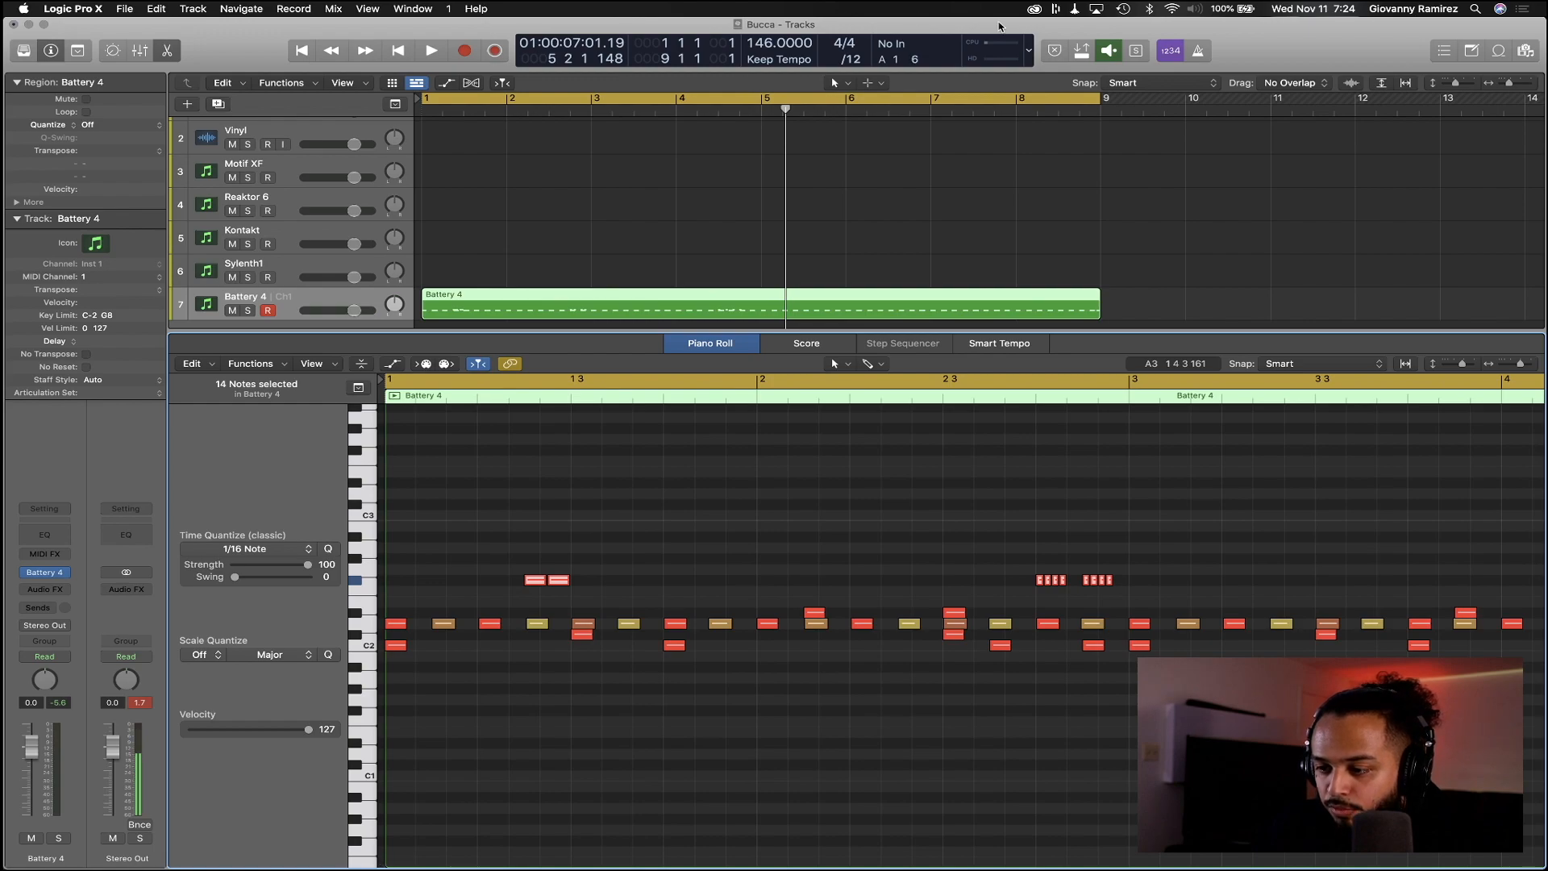
{"action": "left_click", "coordinate": [848, 63]}
{"action": "left_click", "coordinate": [858, 73]}
{"action": "scroll", "coordinate": [982, 621], "scroll_direction": "right", "scroll_amount": 10}
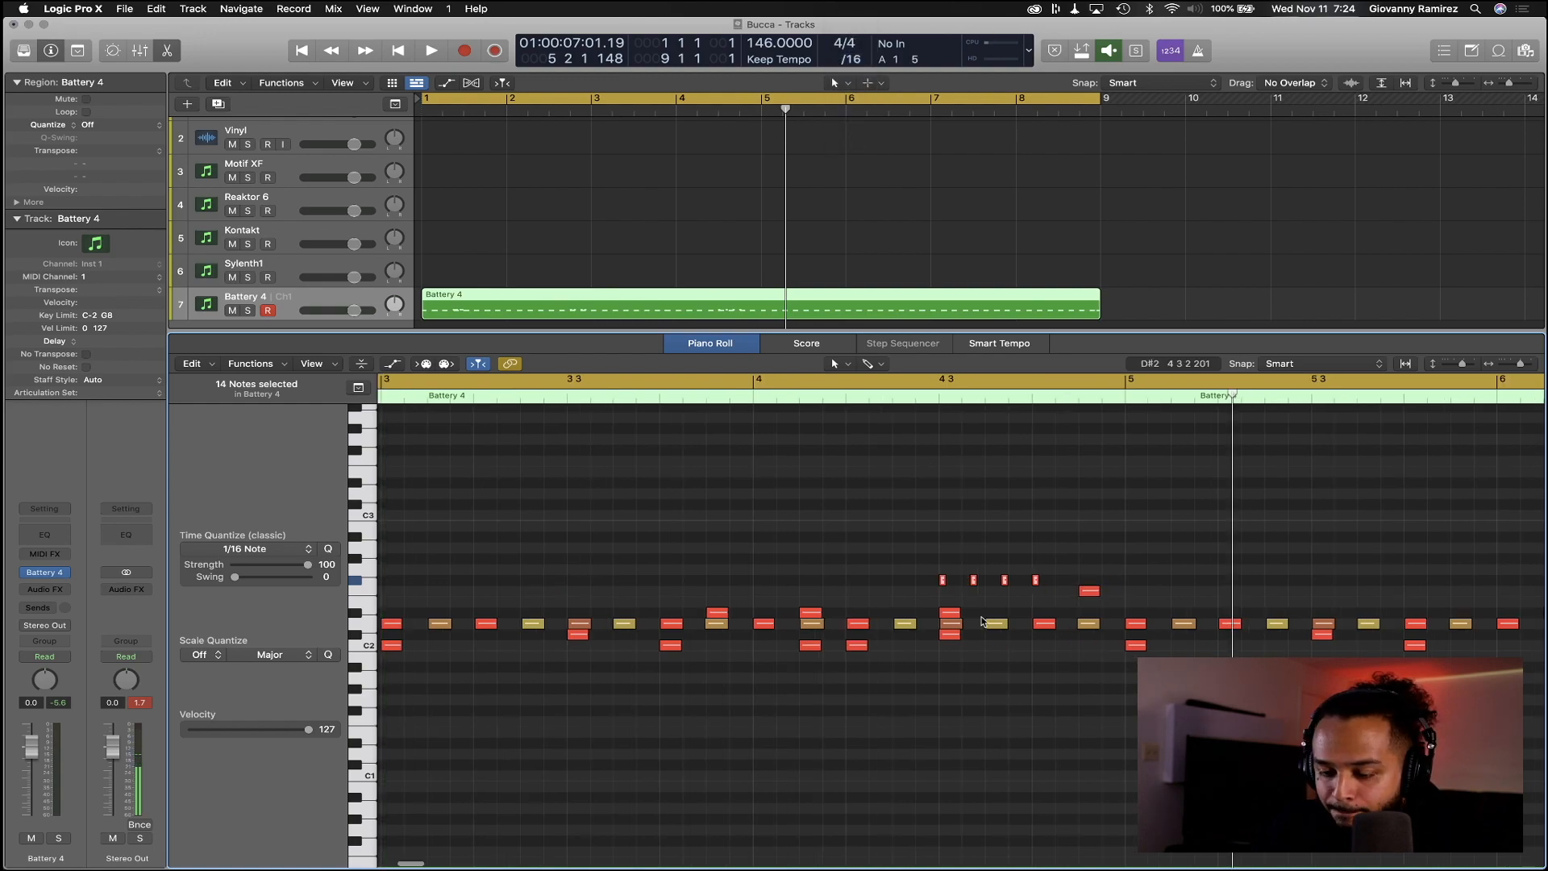
{"action": "scroll", "coordinate": [1036, 525], "scroll_direction": "down", "scroll_amount": 5}
{"action": "scroll", "coordinate": [1036, 525], "scroll_direction": "left", "scroll_amount": 3}
{"action": "left_click_drag", "start_coordinate": [463, 582], "coordinate": [1246, 581]}
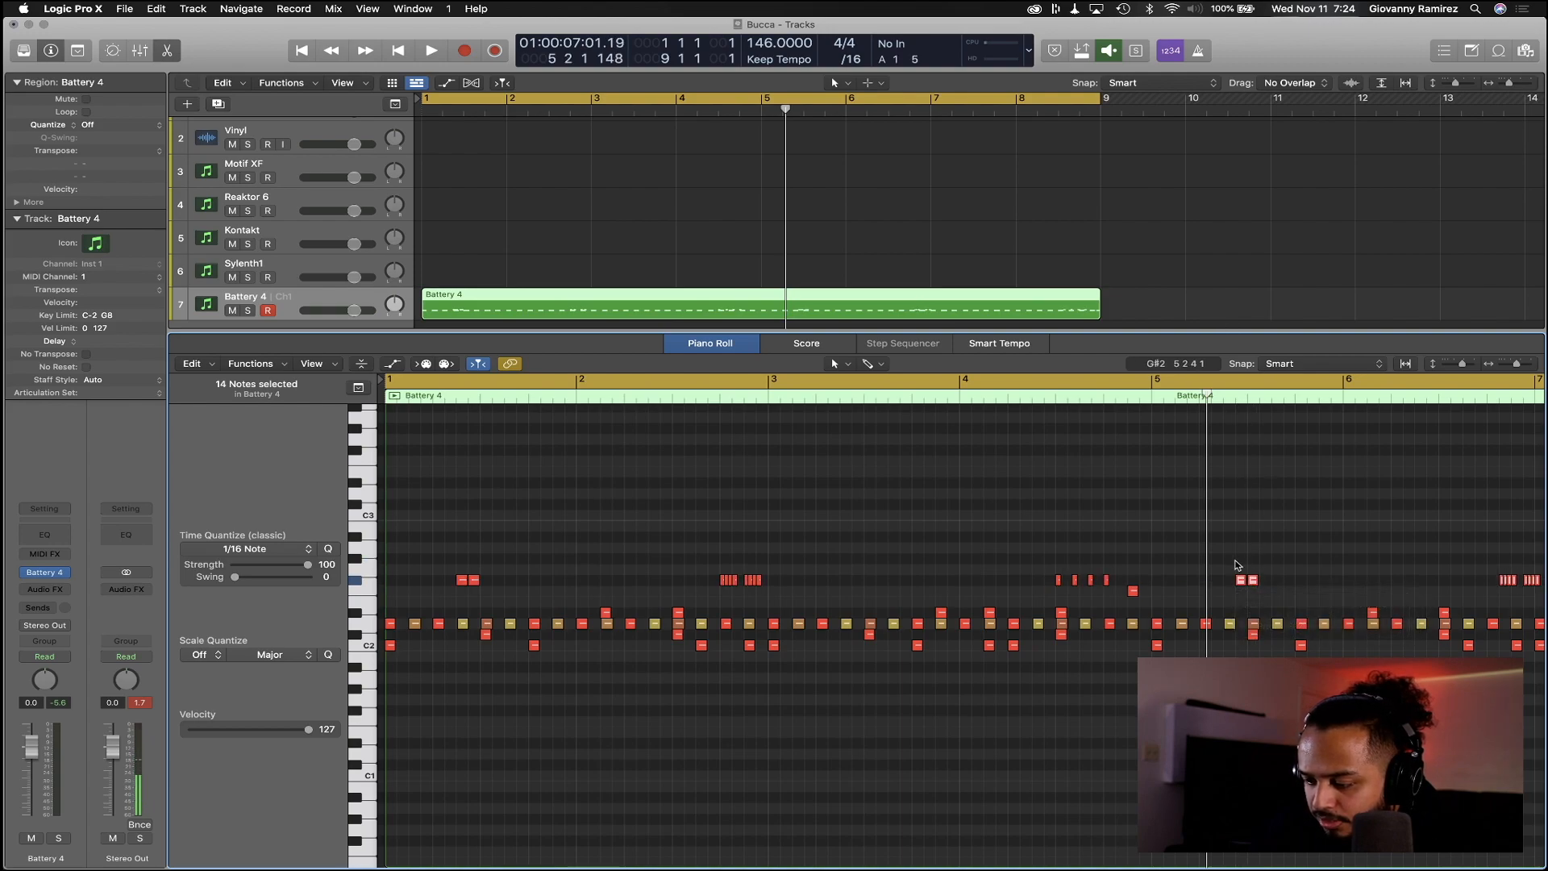
Play the copied F#2 notes and shift them a sixteenth earlier so the first one starts at 5 2 3
{"action": "key", "text": "space"}
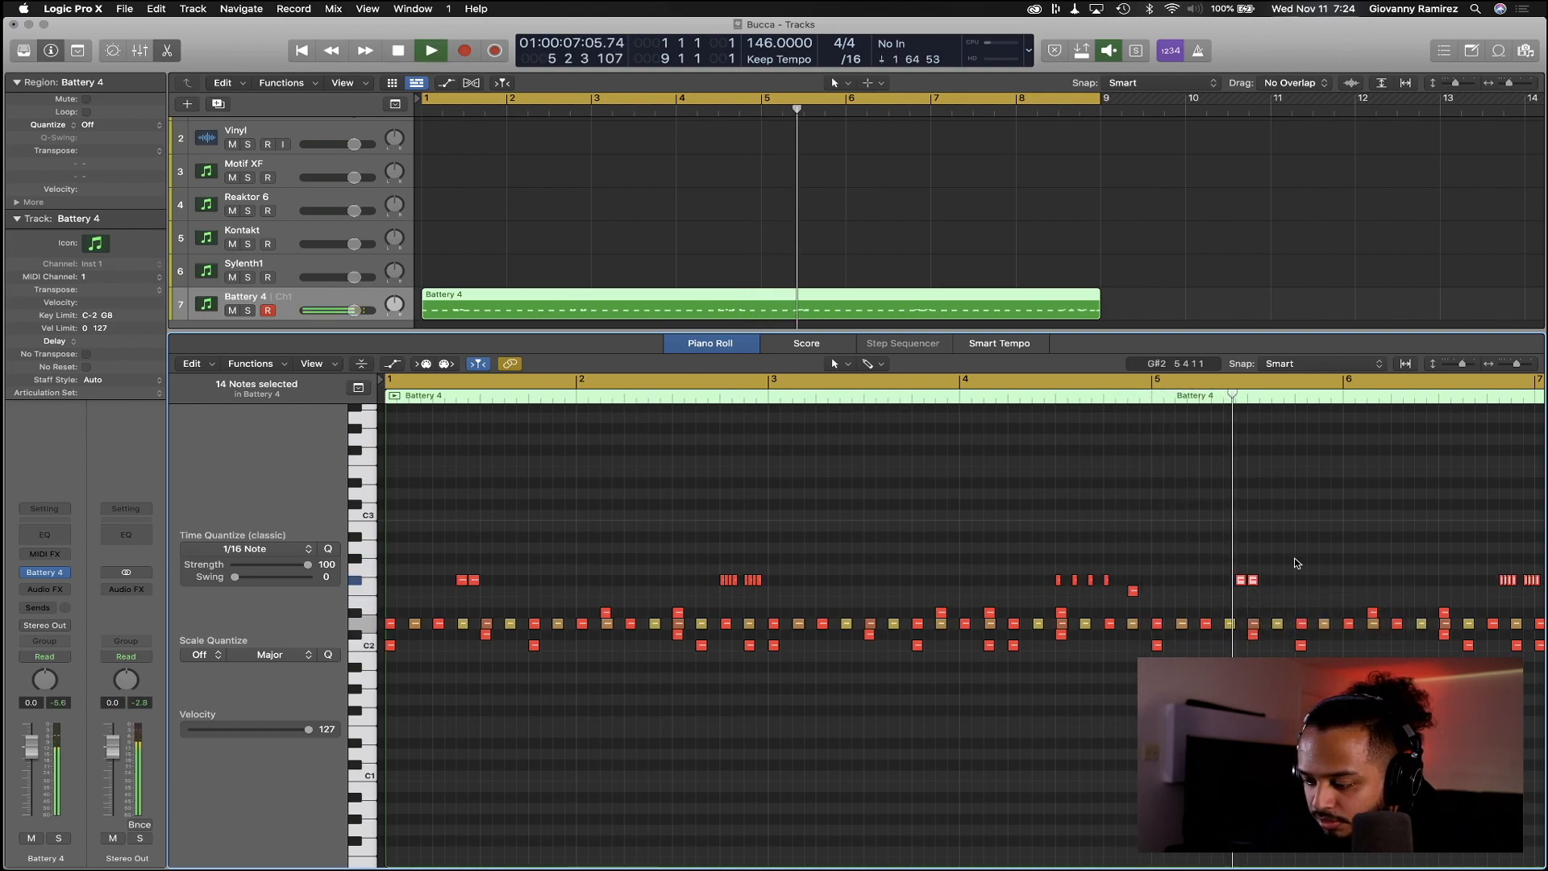
{"action": "left_click_drag", "start_coordinate": [1241, 584], "coordinate": [1229, 586]}
{"action": "key", "text": "super+Right"}
{"action": "key", "text": "super+Right"}
{"action": "key", "text": "super+Right"}
{"action": "key", "text": "super+Right"}
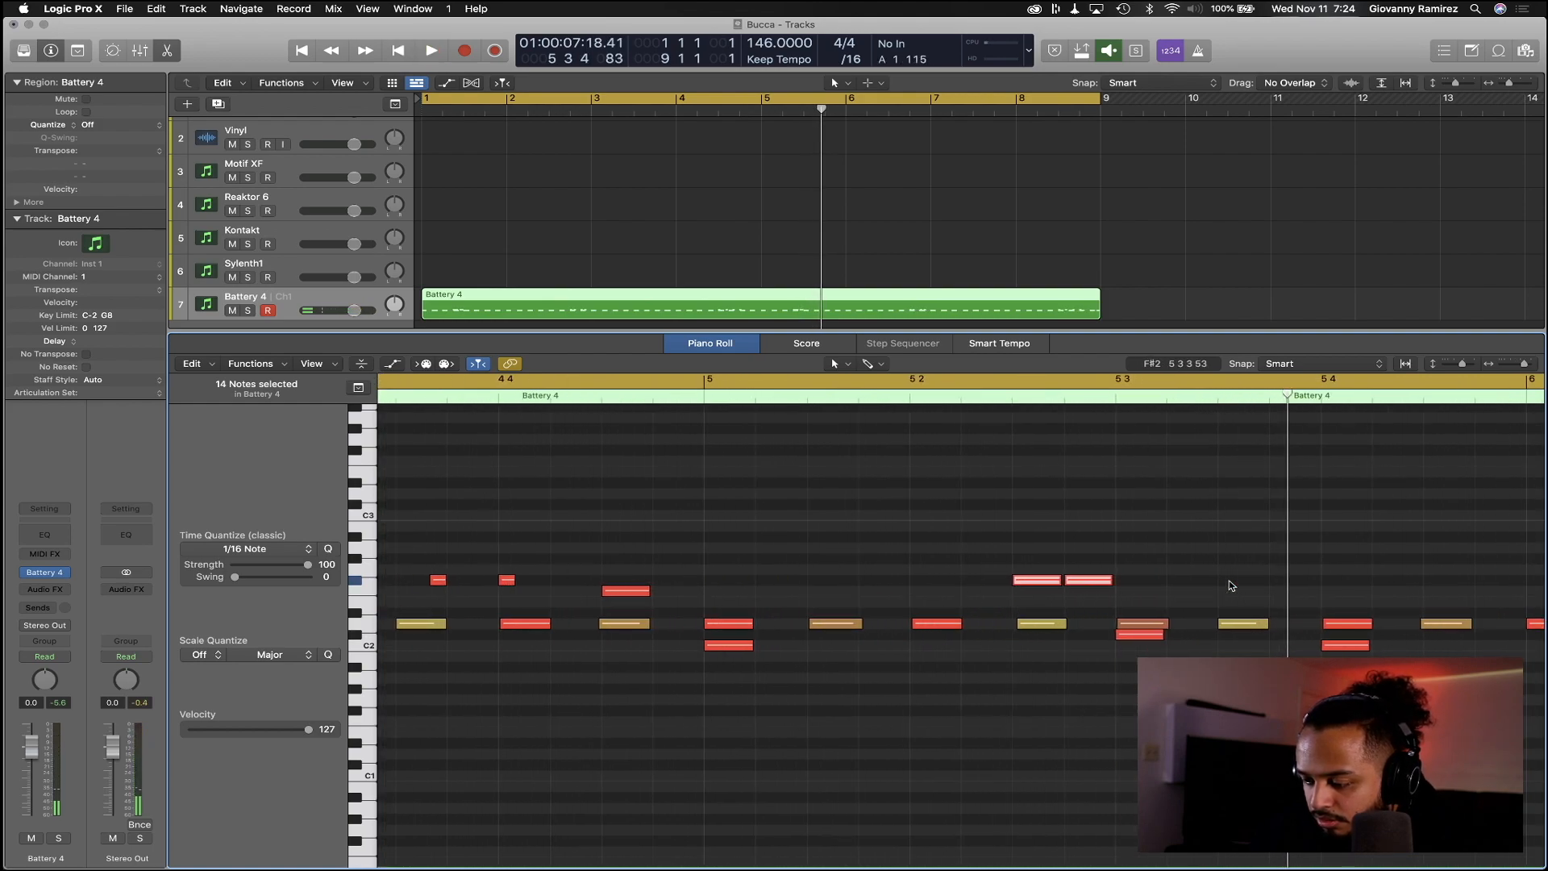
Play the pattern with the whole eight-bar Battery 4 region in view to check the shifted hi-hat rolls
{"action": "key", "text": "space"}
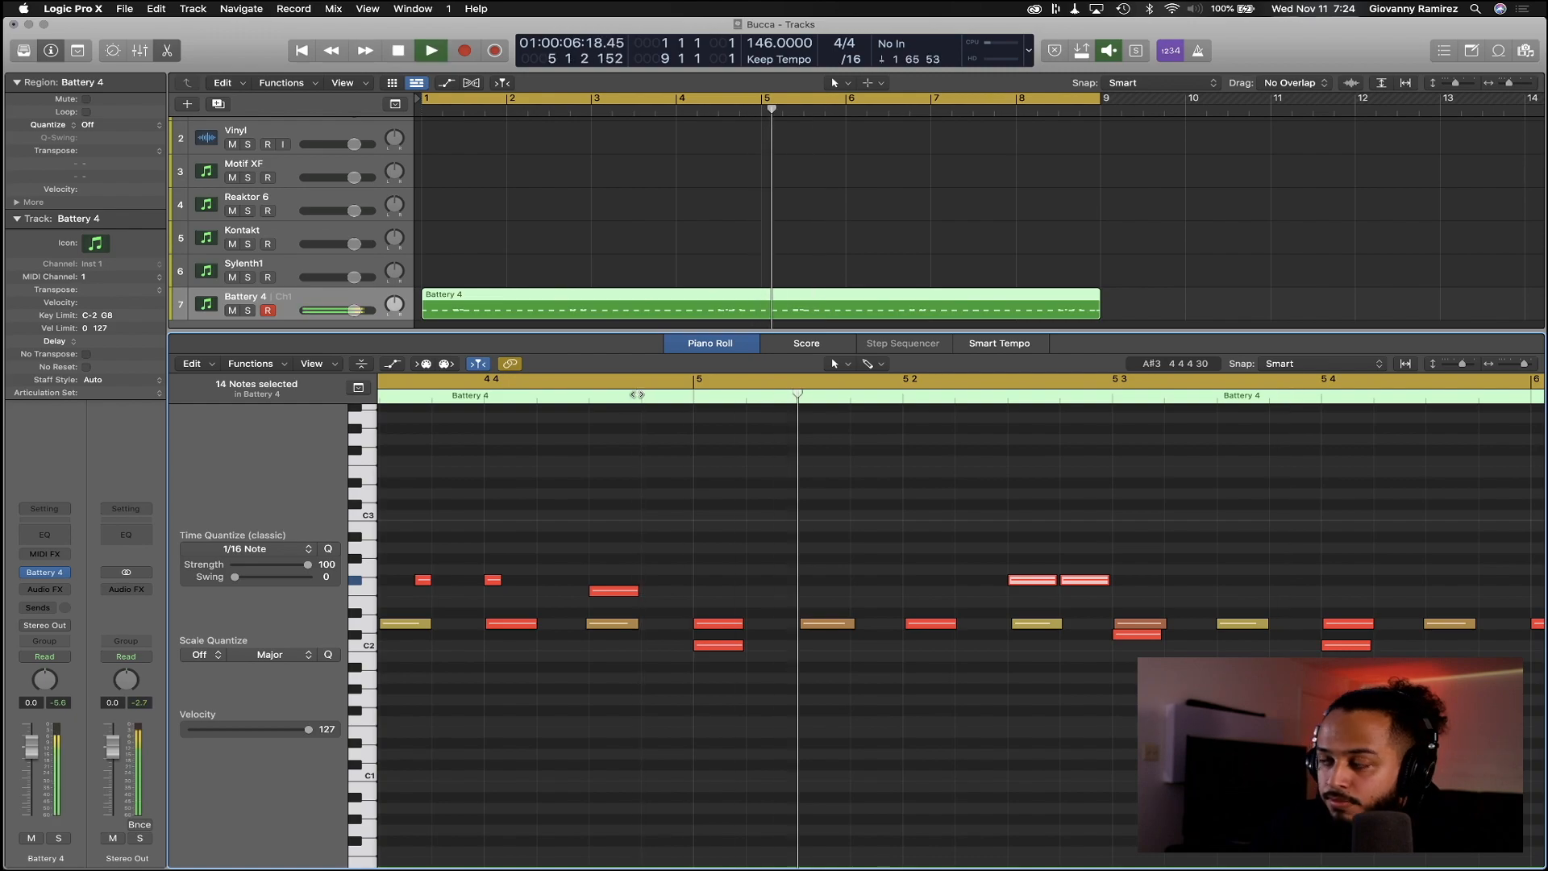
{"action": "left_click", "coordinate": [814, 539]}
{"action": "key", "text": "z"}
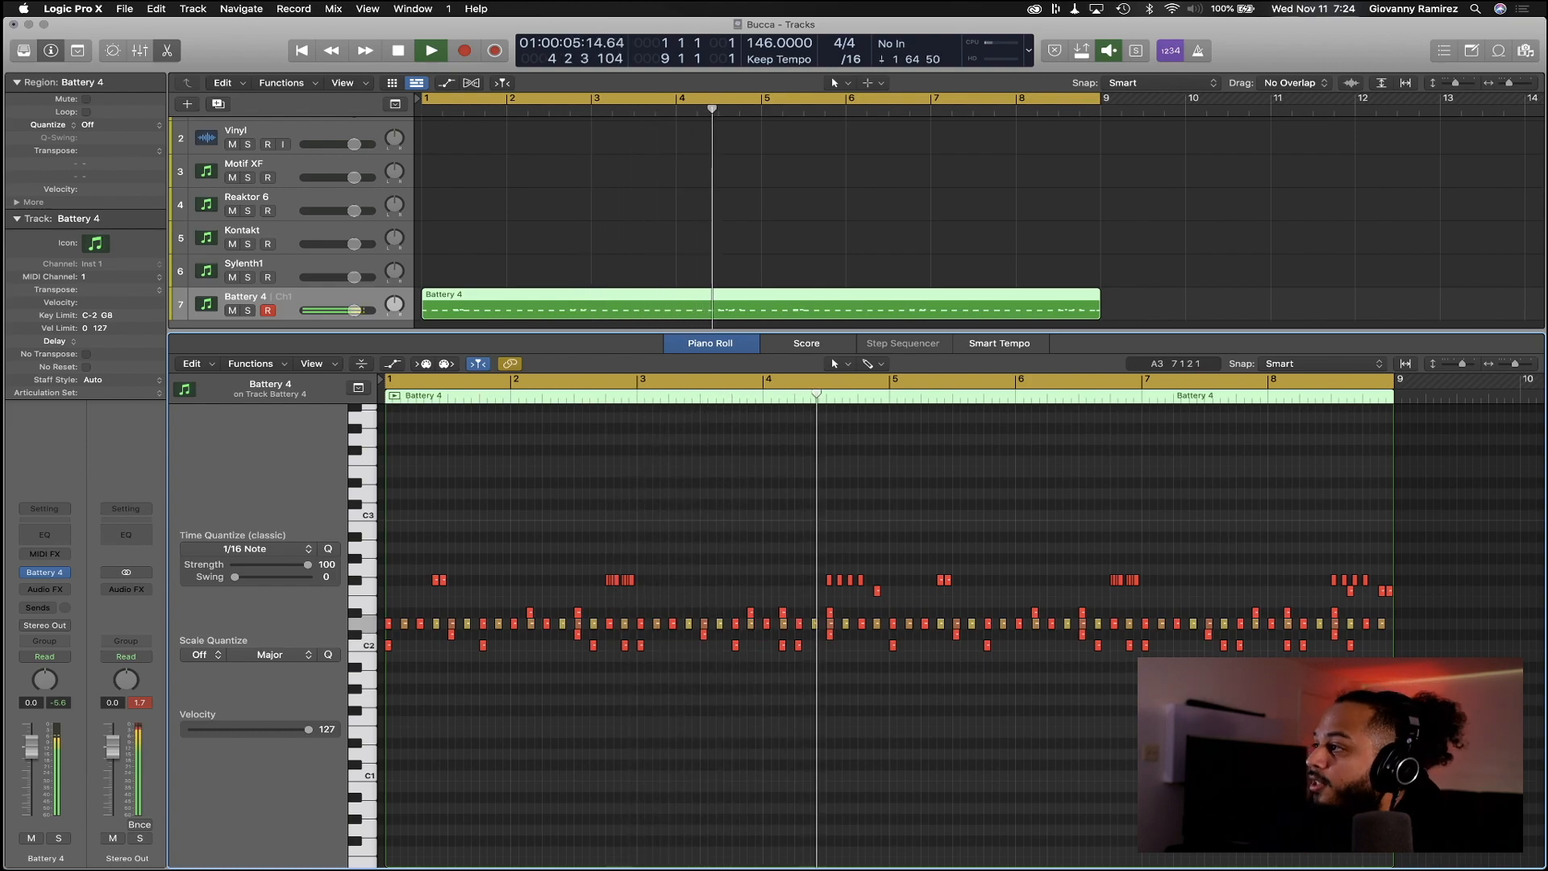
{"action": "left_click", "coordinate": [885, 183]}
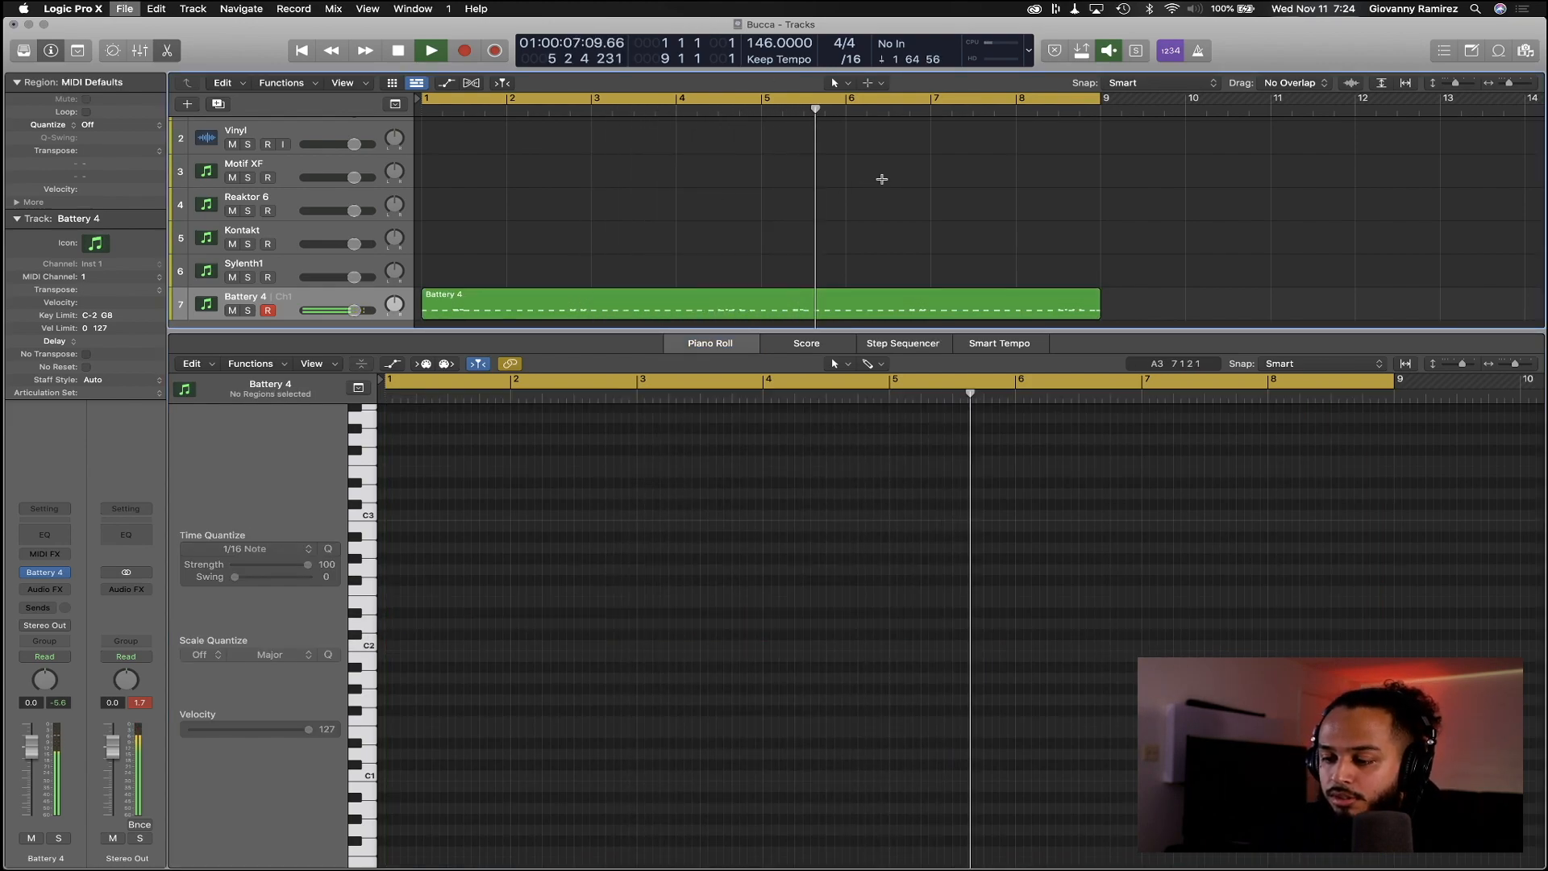
{"action": "left_click", "coordinate": [710, 309]}
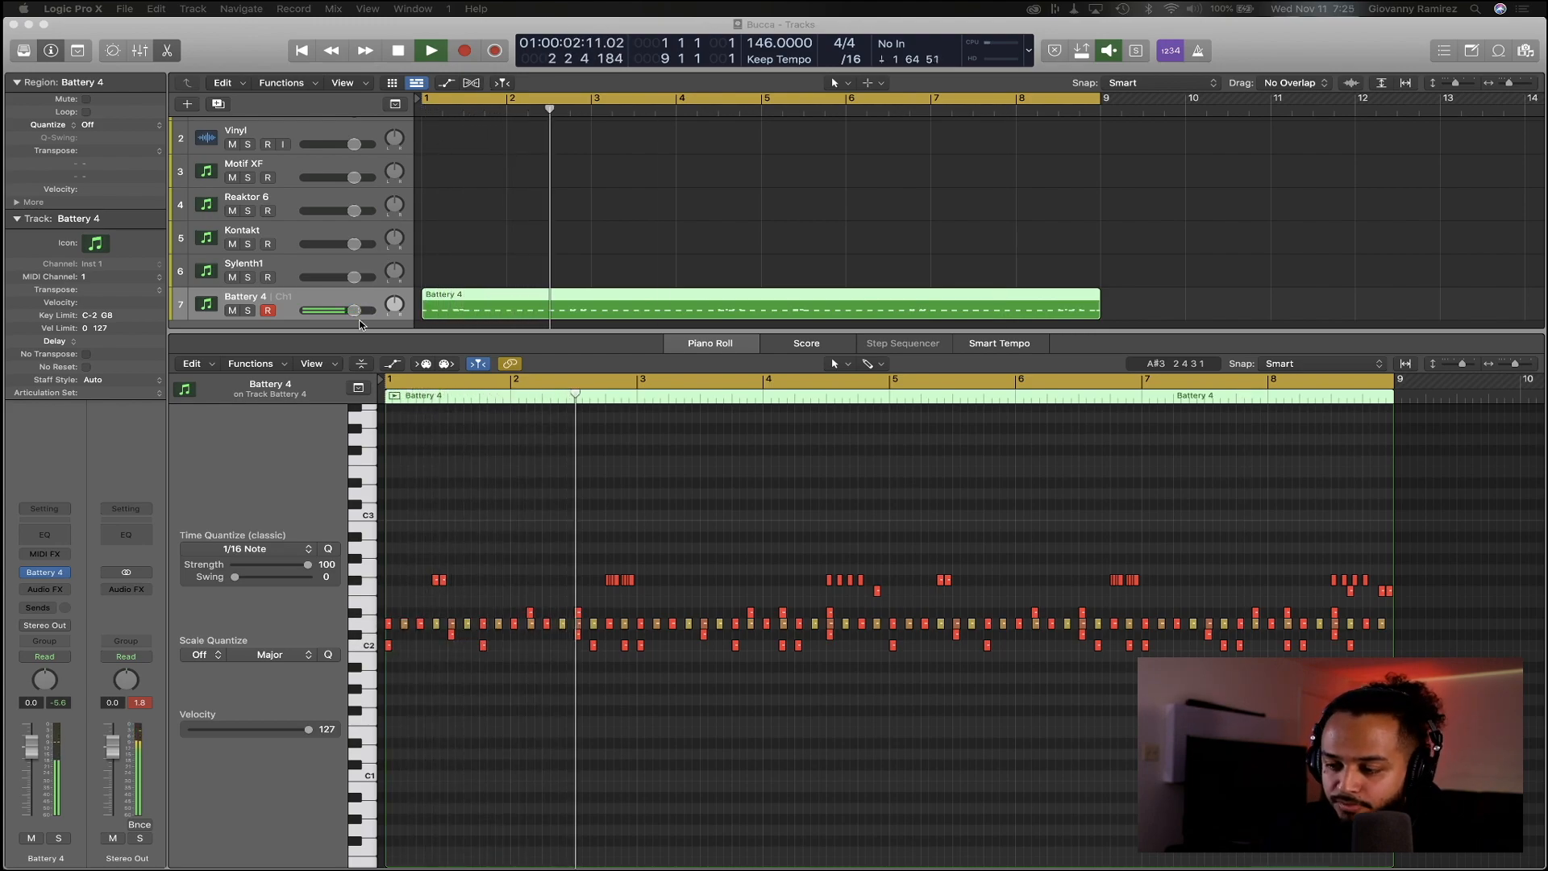
{"action": "scroll", "coordinate": [678, 241], "scroll_direction": "down", "scroll_amount": 2}
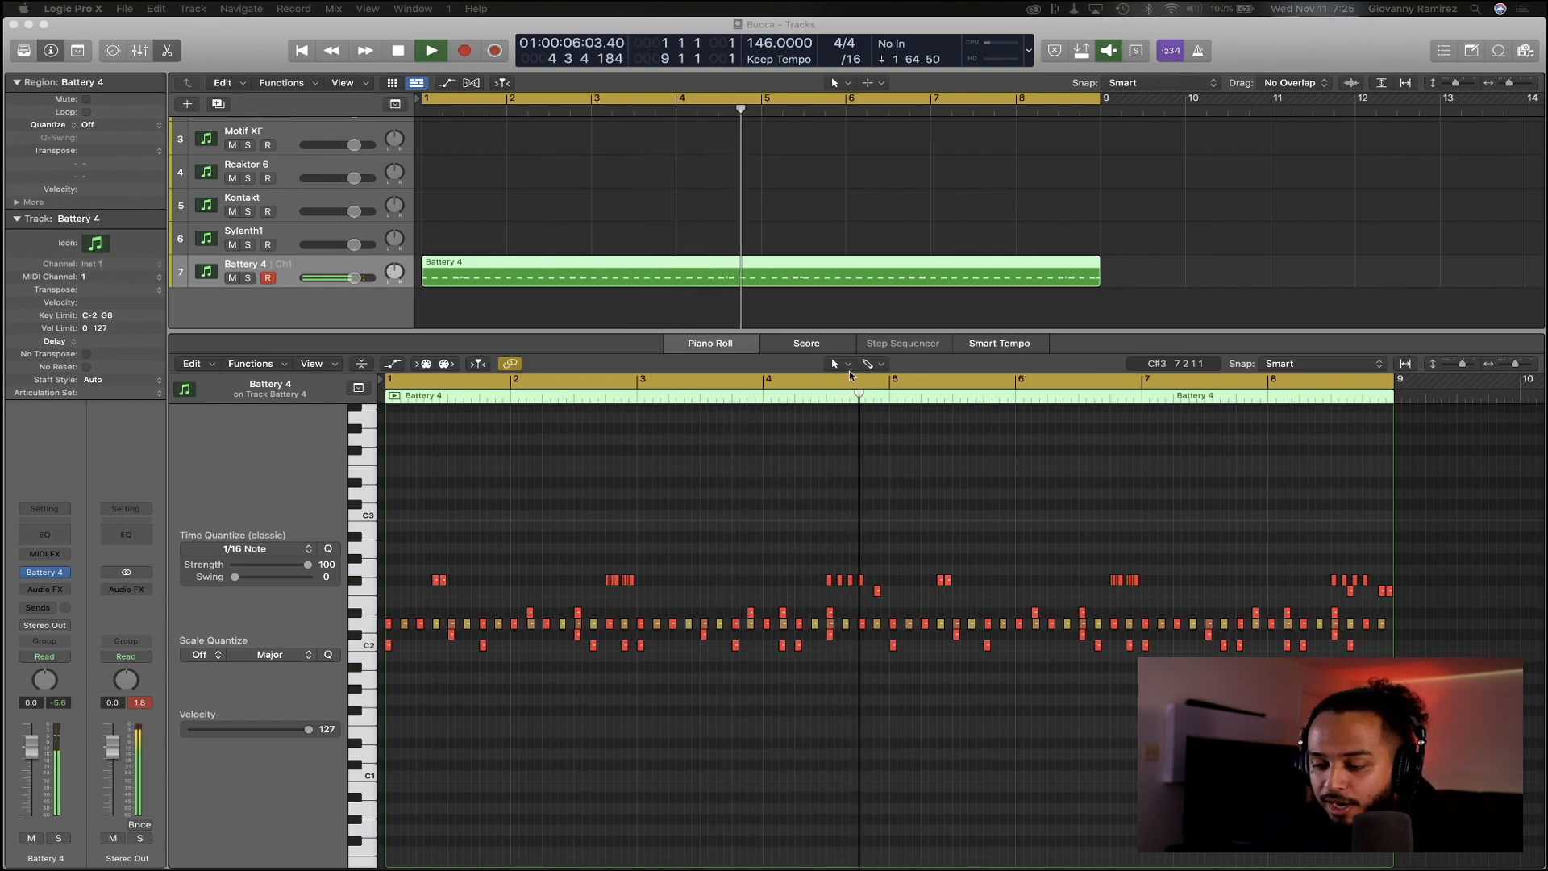
Show the mixer, select the Kontakt track and open its instrument window, placed higher on the screen
{"action": "key", "text": "x"}
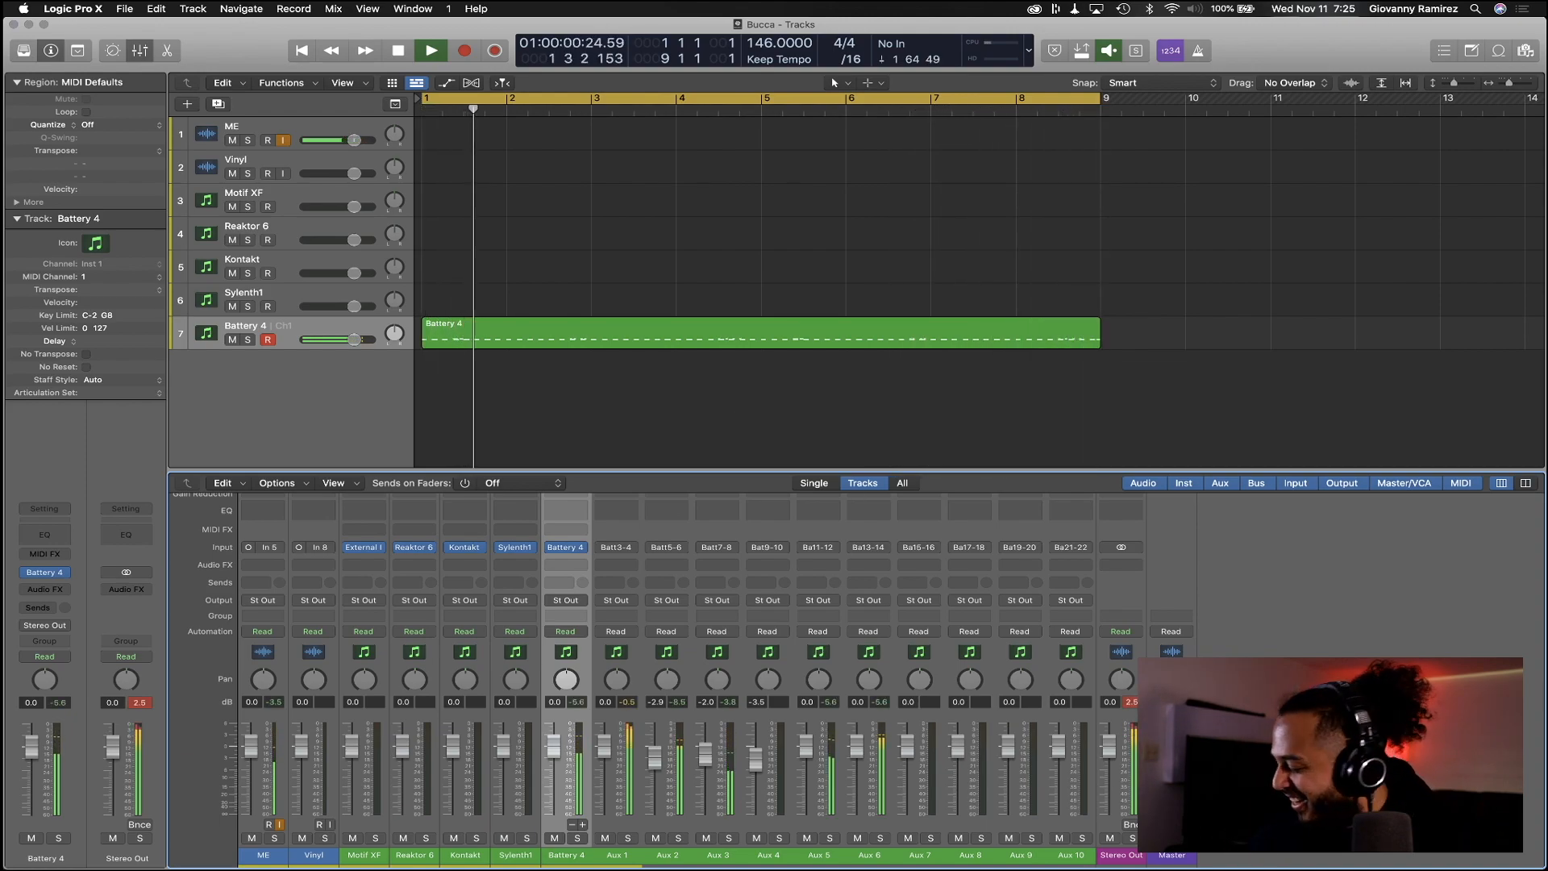
{"action": "left_click", "coordinate": [292, 201]}
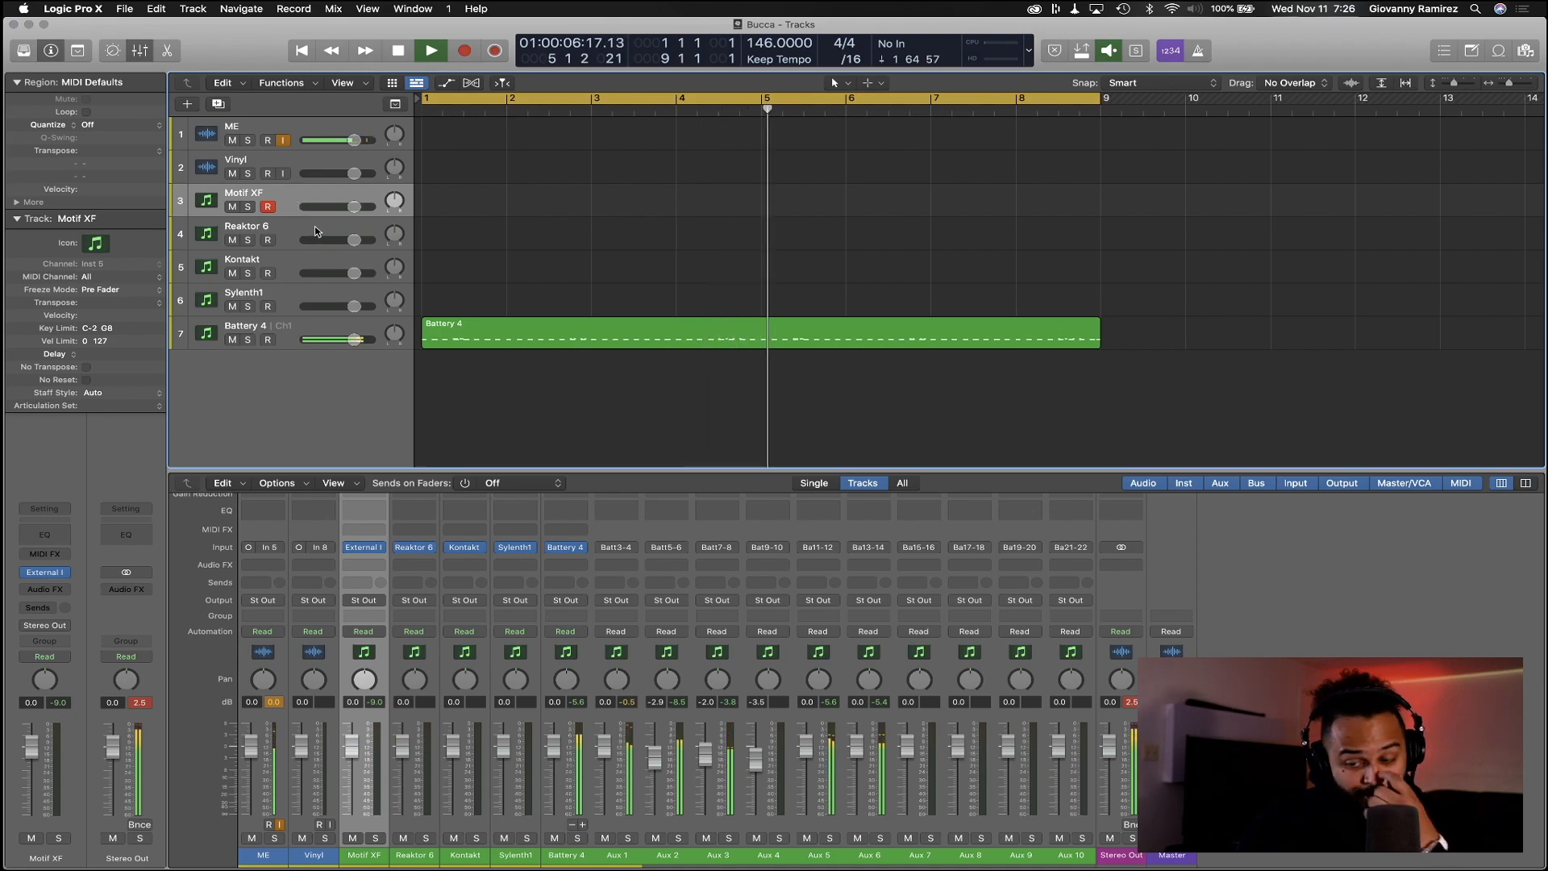
{"action": "left_click", "coordinate": [298, 267]}
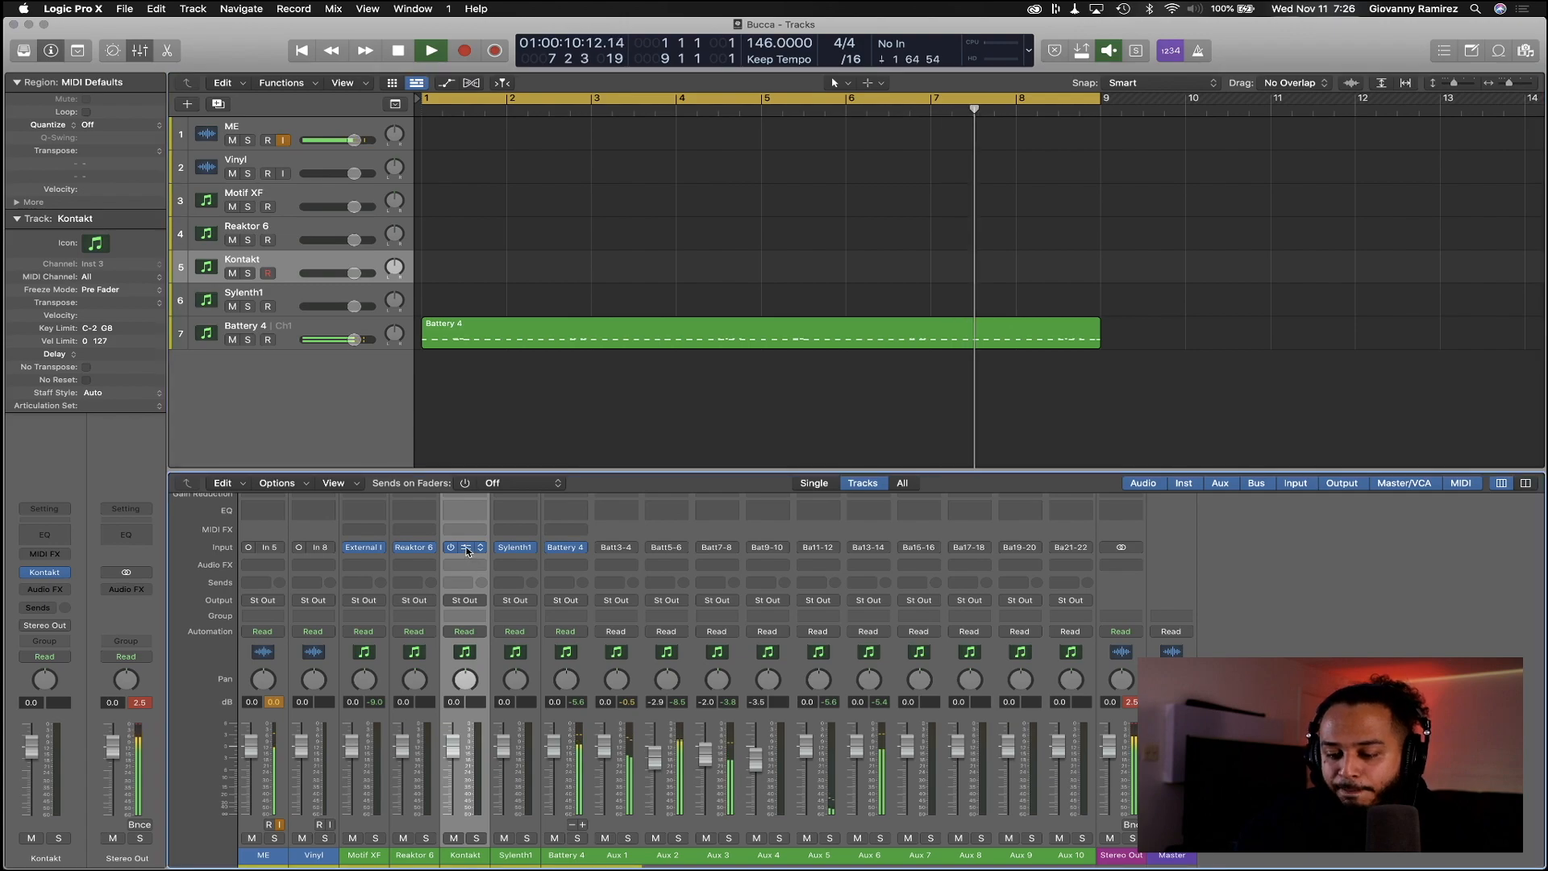
{"action": "key", "text": "v"}
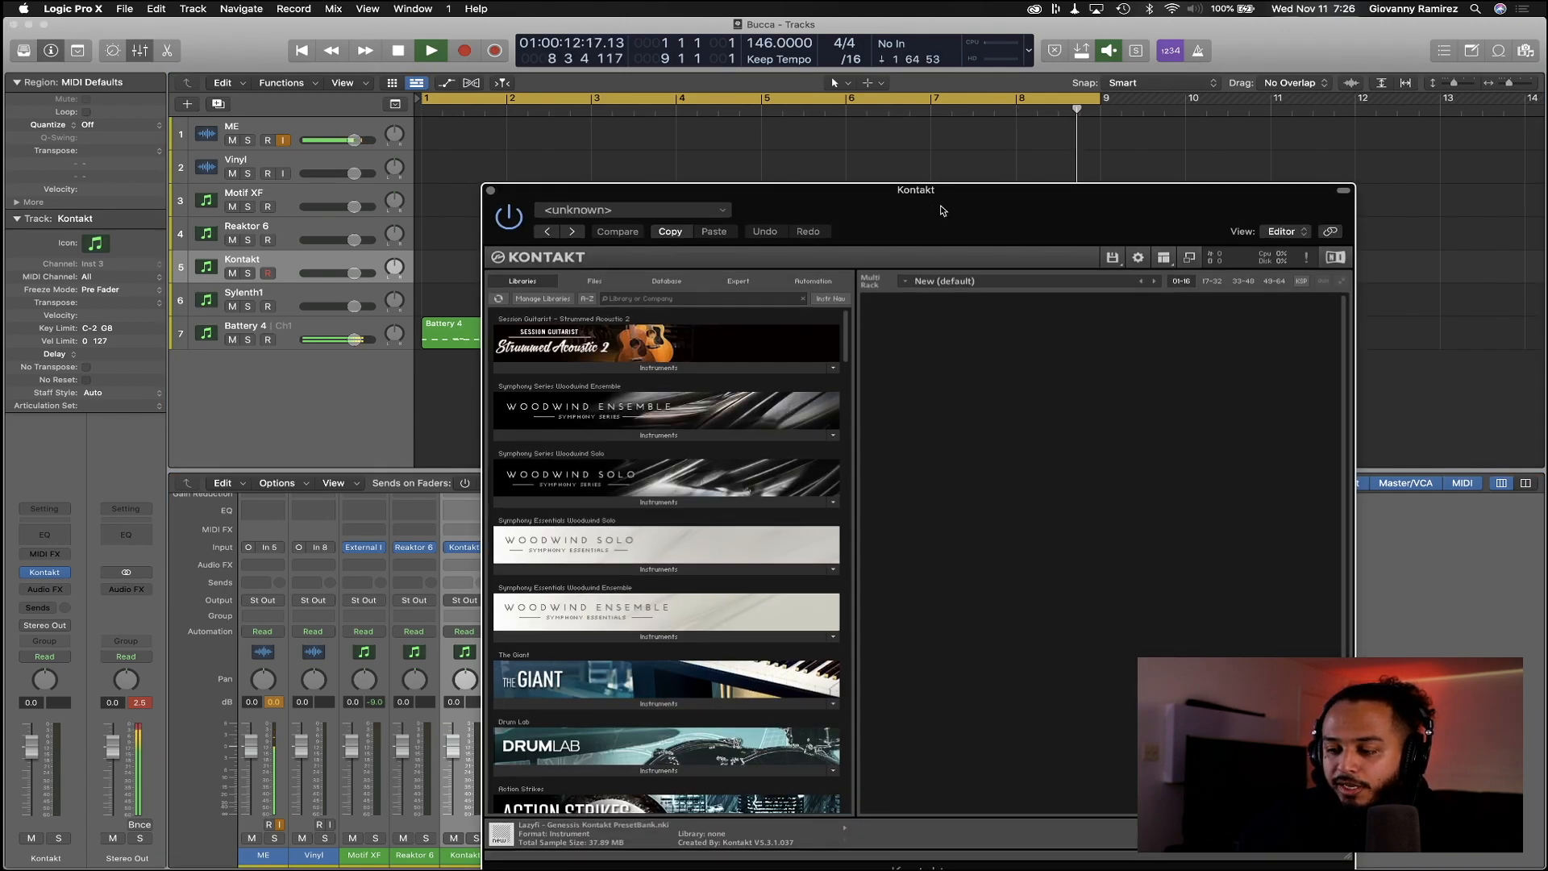
{"action": "left_click_drag", "start_coordinate": [940, 208], "coordinate": [1004, 91]}
Find the Analog Dreams library in Kontakt and load its Analog Dreams 2.0 instrument
{"action": "scroll", "coordinate": [673, 523], "scroll_direction": "down", "scroll_amount": 15}
{"action": "scroll", "coordinate": [674, 522], "scroll_direction": "down", "scroll_amount": 15}
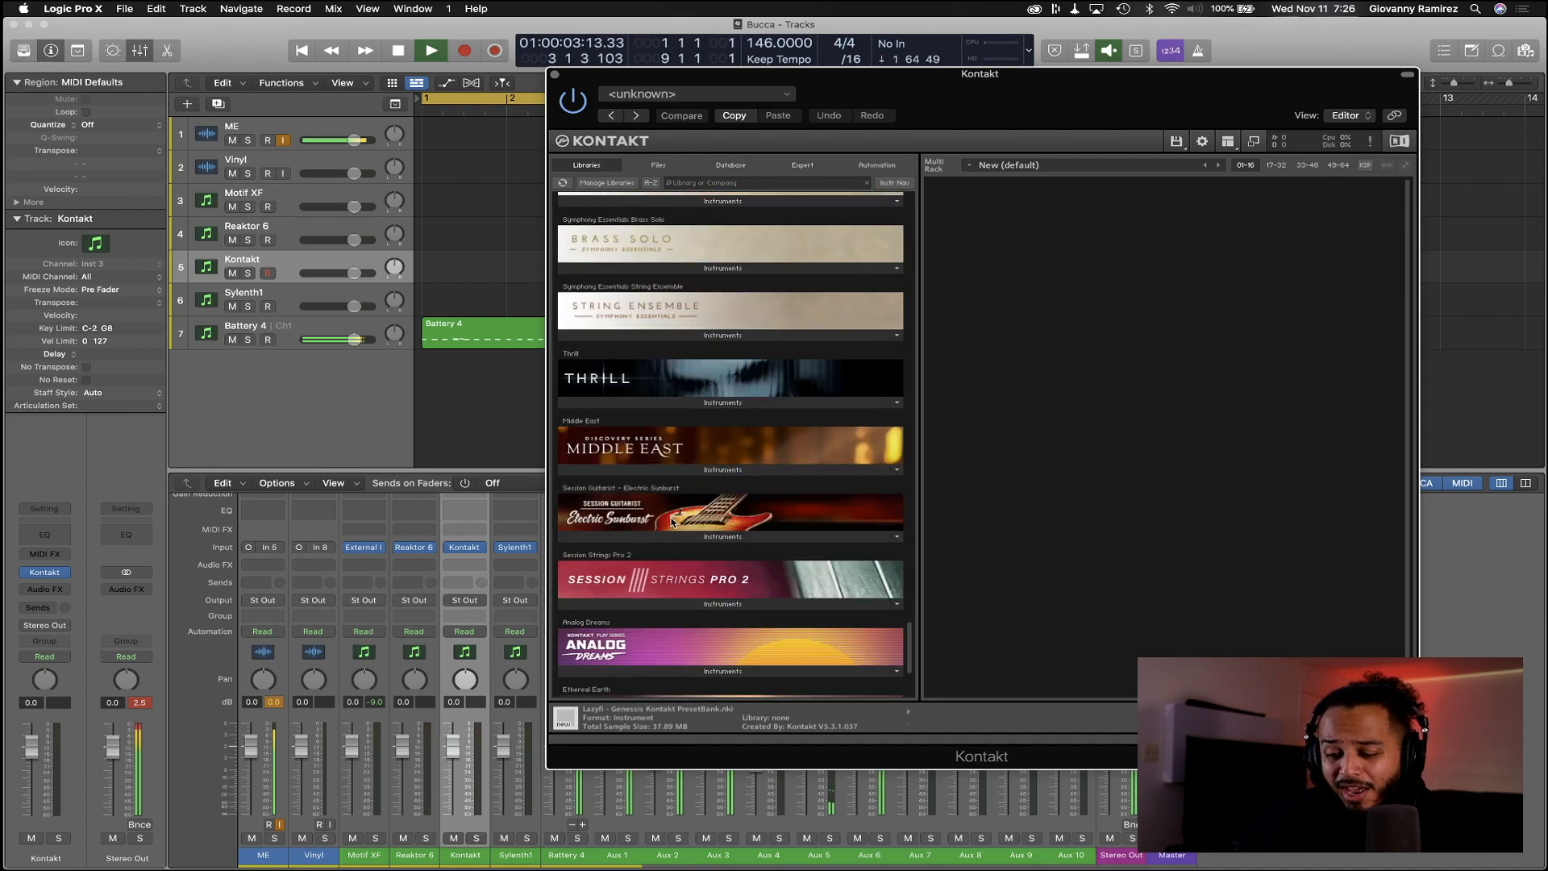
{"action": "scroll", "coordinate": [672, 521], "scroll_direction": "down", "scroll_amount": 5}
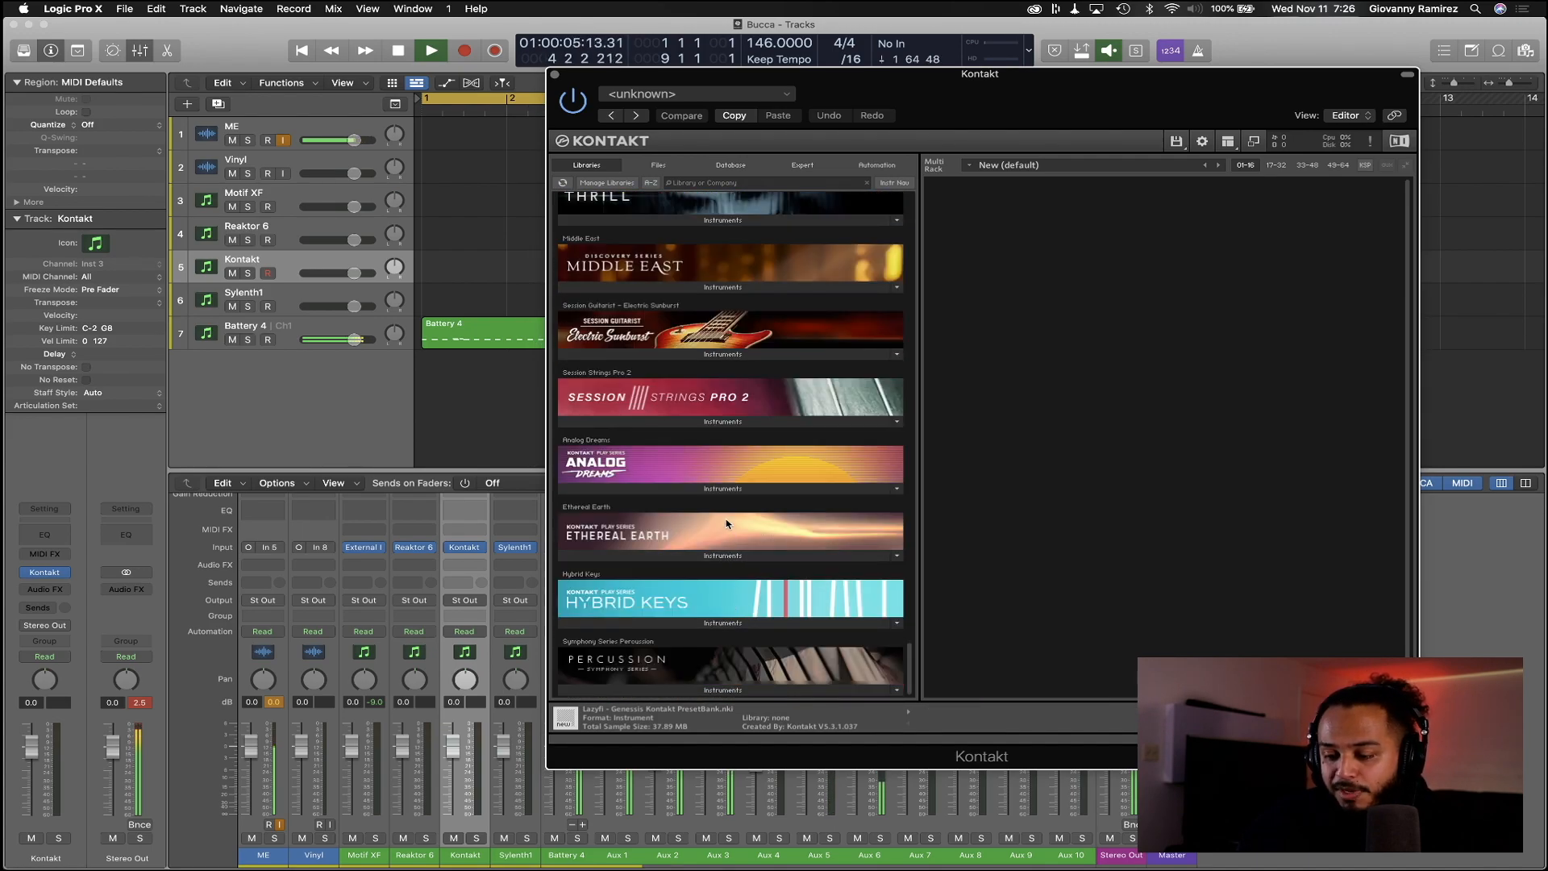
{"action": "left_click", "coordinate": [723, 490]}
{"action": "left_click", "coordinate": [652, 508]}
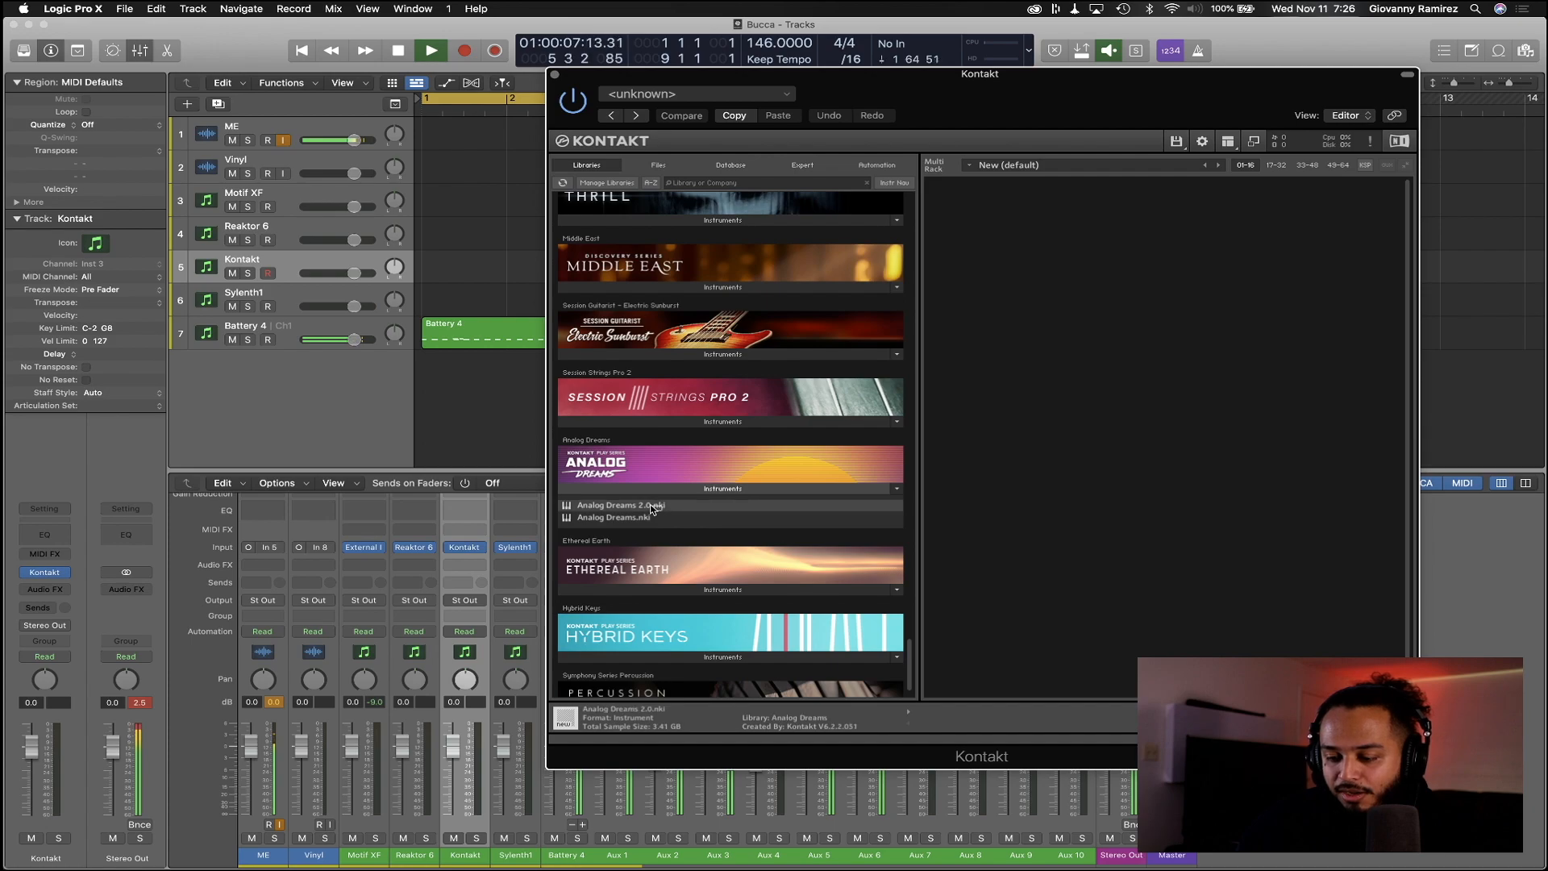
{"action": "double_click", "coordinate": [651, 508]}
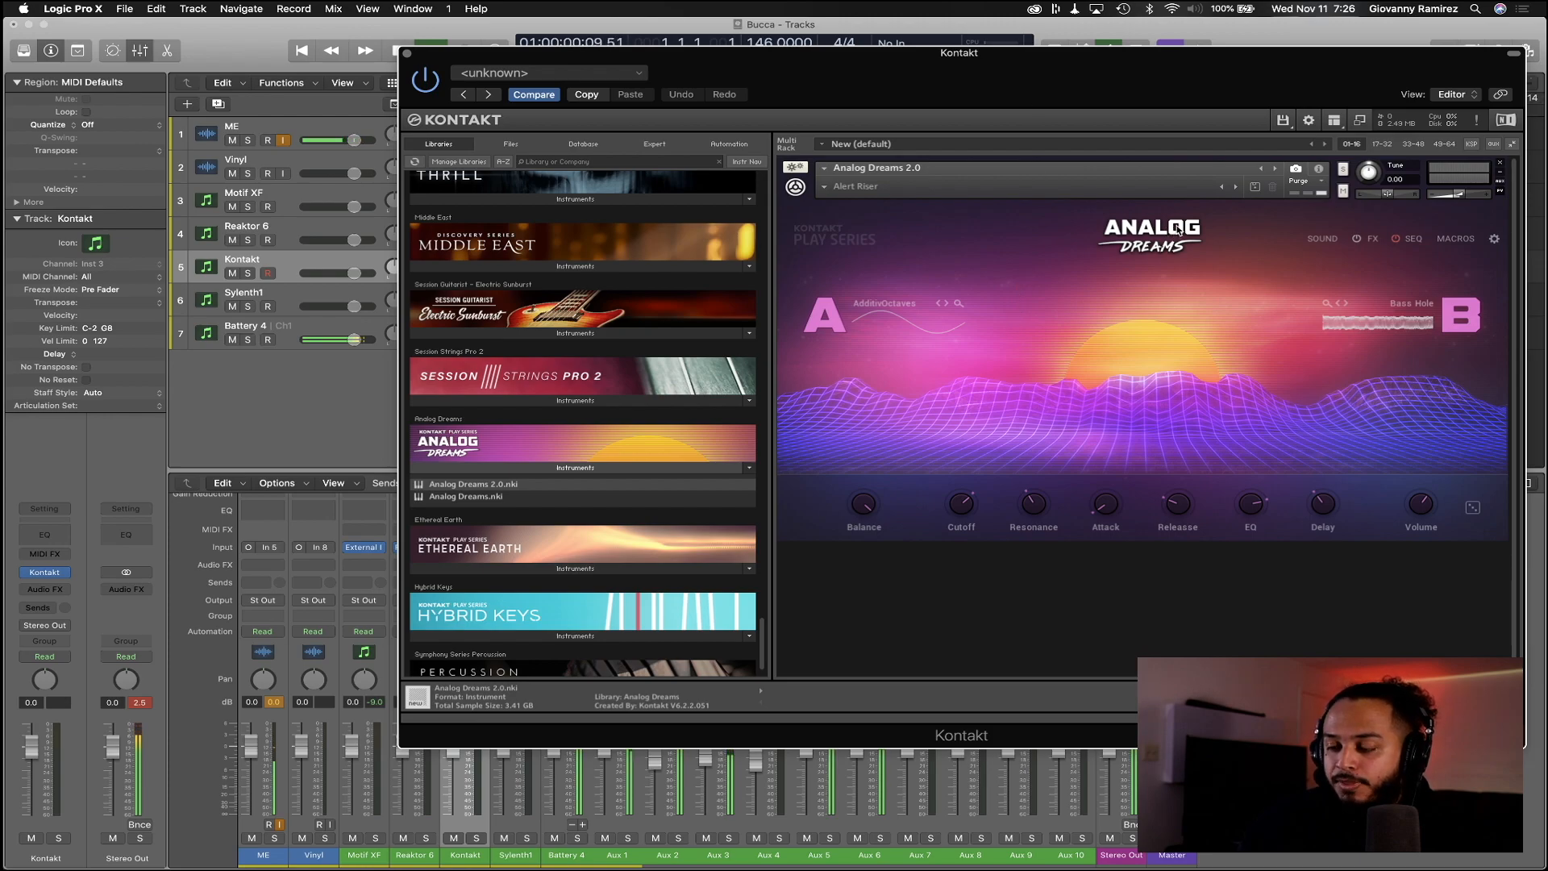
Load the 1984 snapshot from the Pads category of Analog Dreams 2.0 and audition it over the beat
{"action": "left_click", "coordinate": [824, 185]}
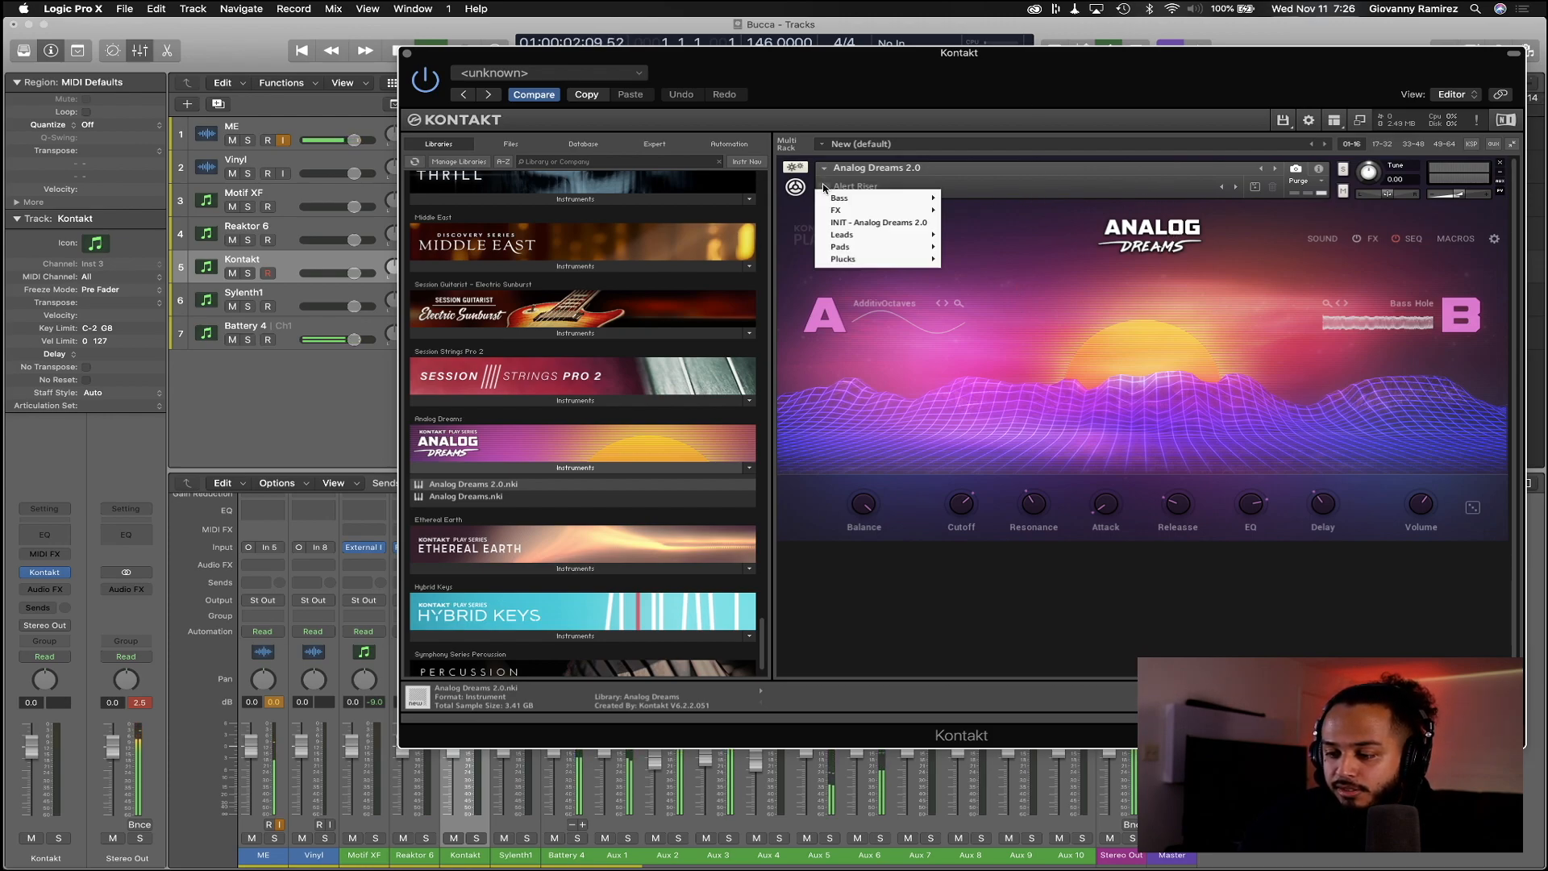
{"action": "mouse_move", "coordinate": [894, 258]}
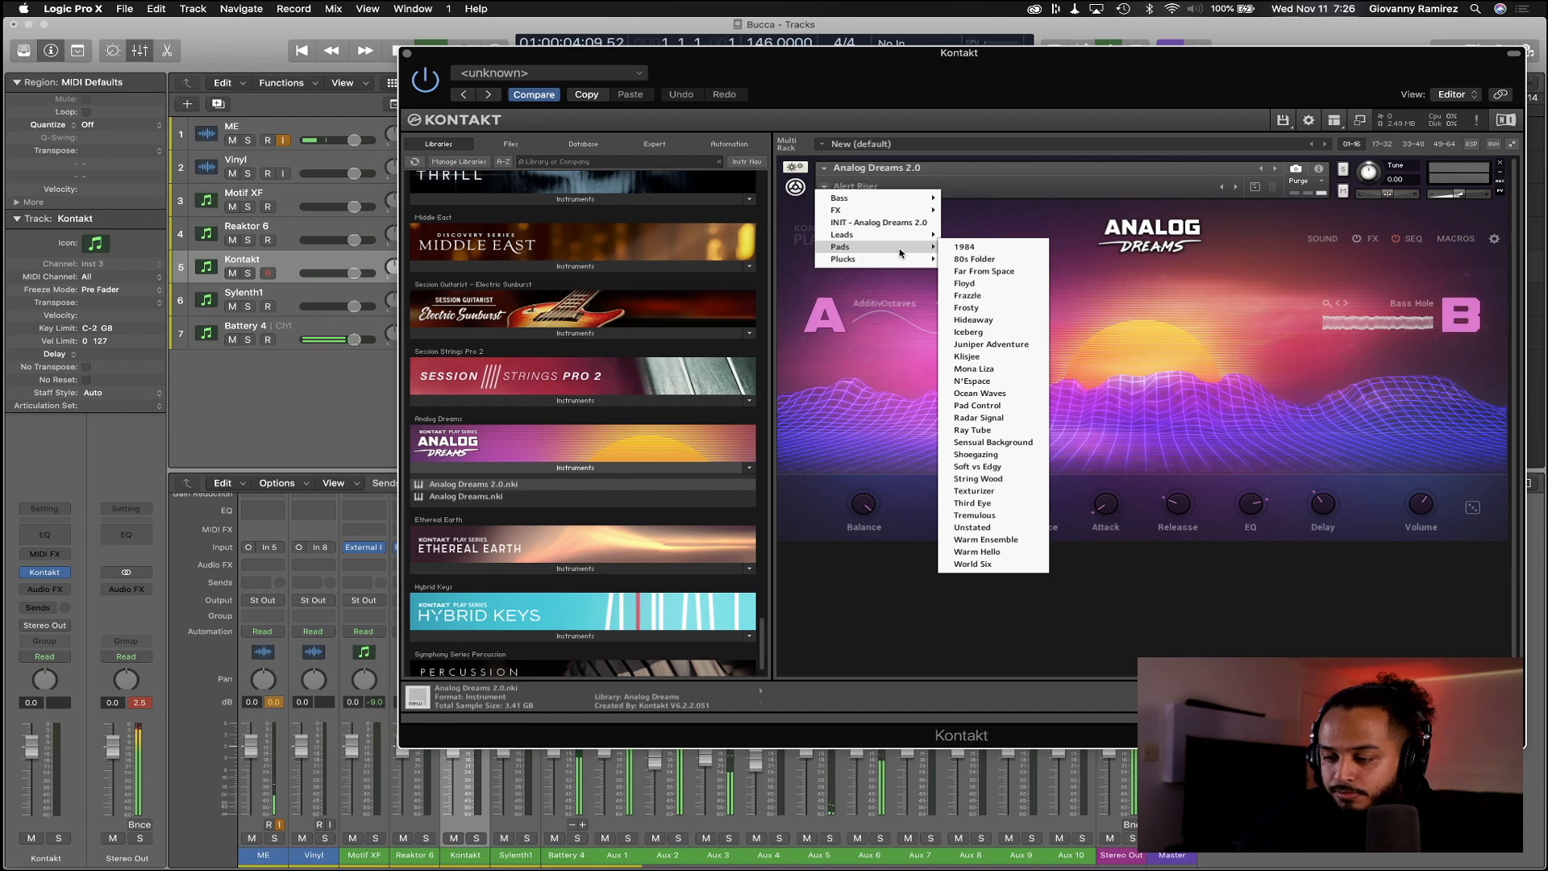
{"action": "left_click", "coordinate": [973, 246]}
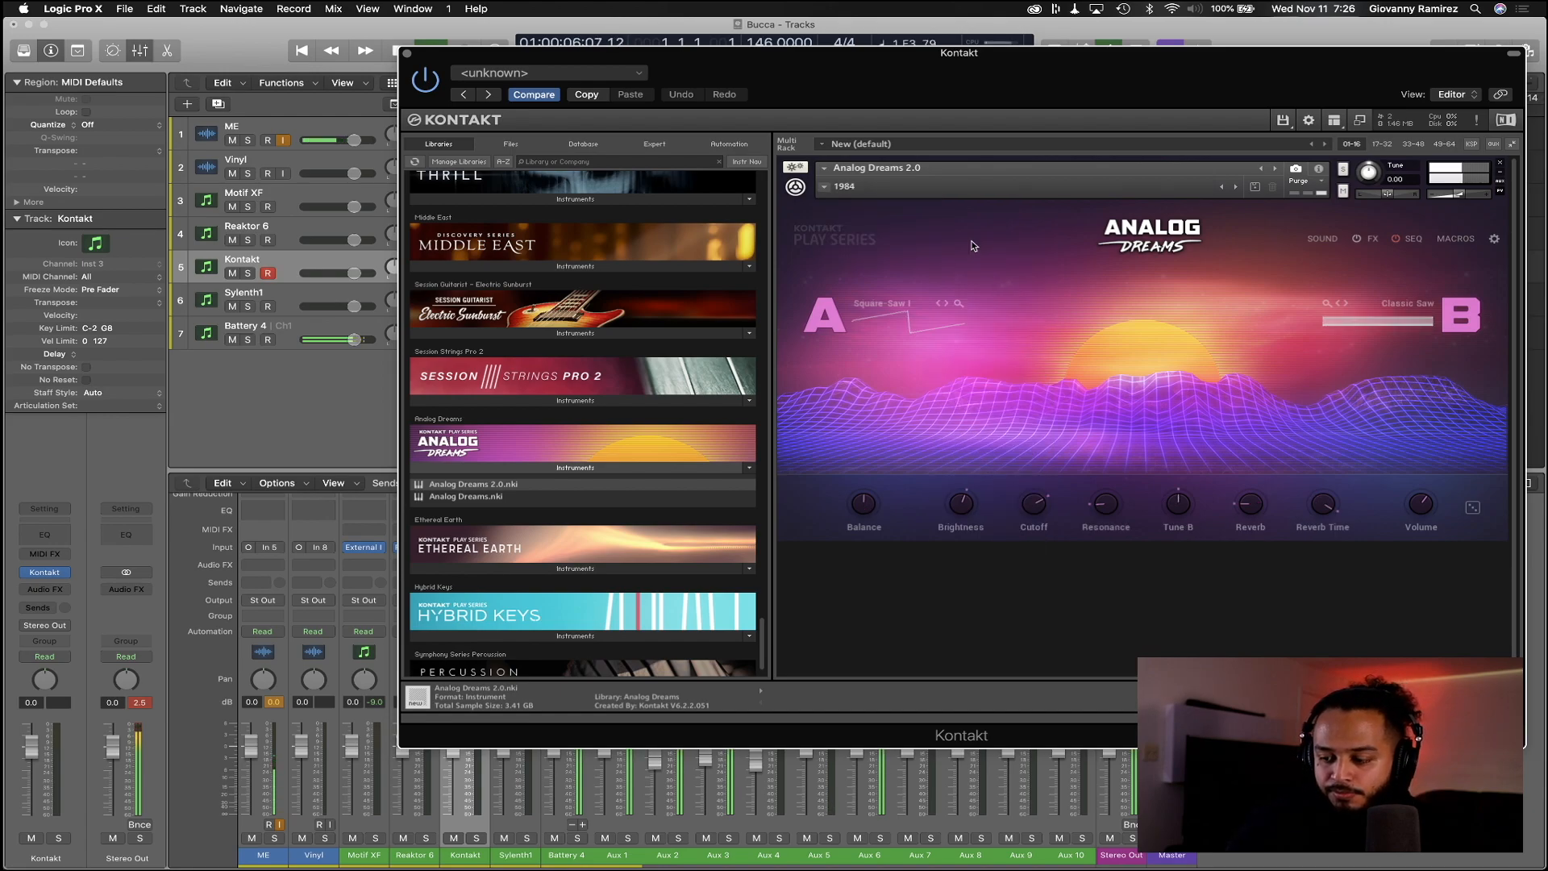
{"action": "left_click_drag", "start_coordinate": [986, 85], "coordinate": [985, 60]}
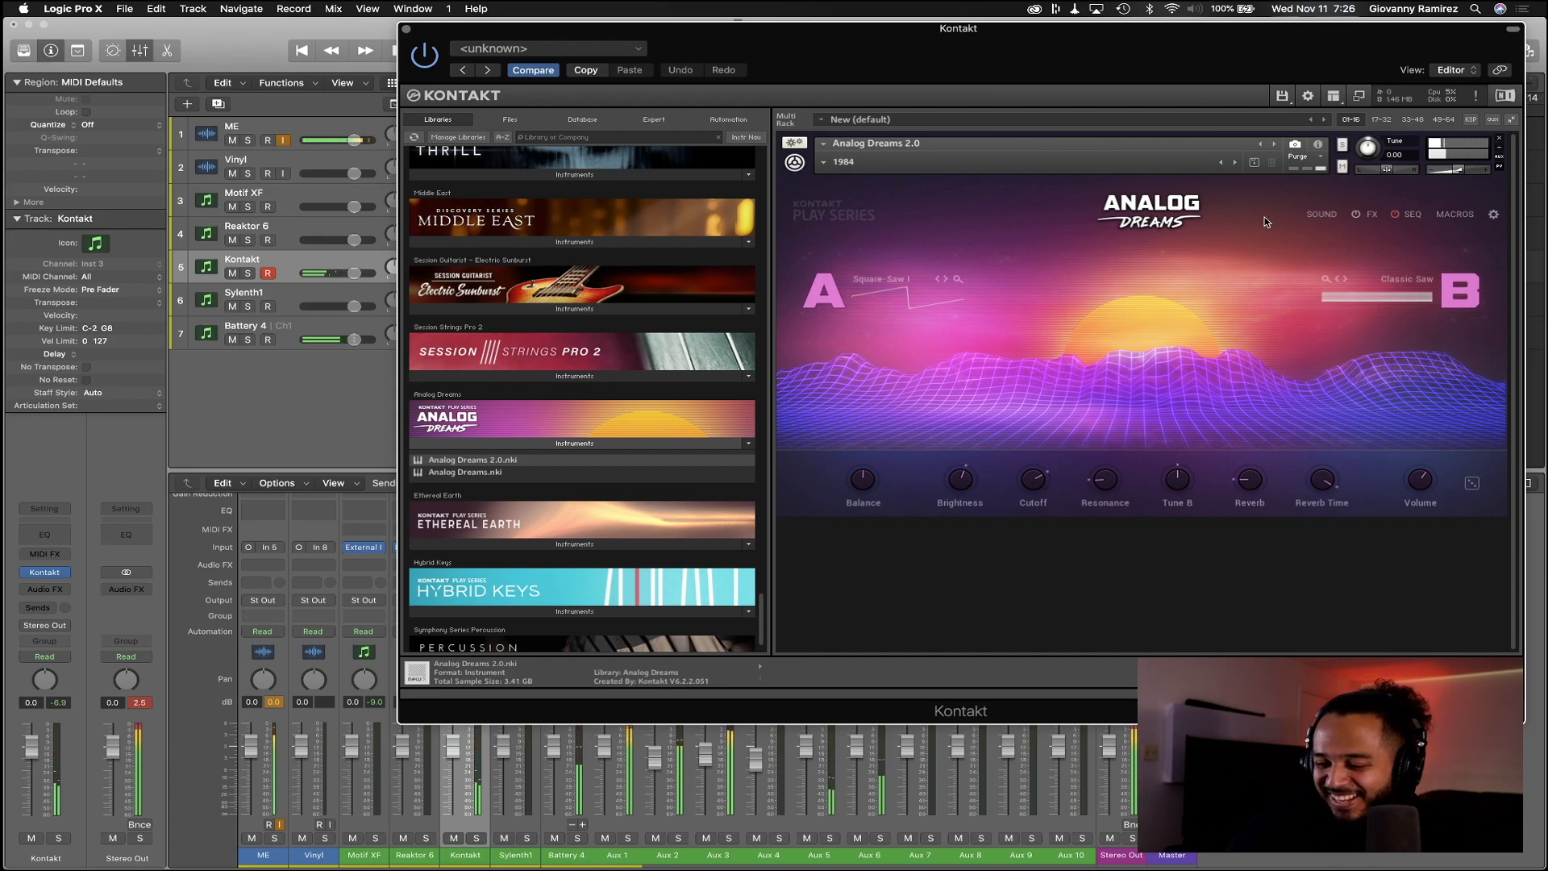
Audition the pad snapshots after 1984 one by one over the beat, from 80s Folder through Juniper Adventure
{"action": "left_click", "coordinate": [1233, 166]}
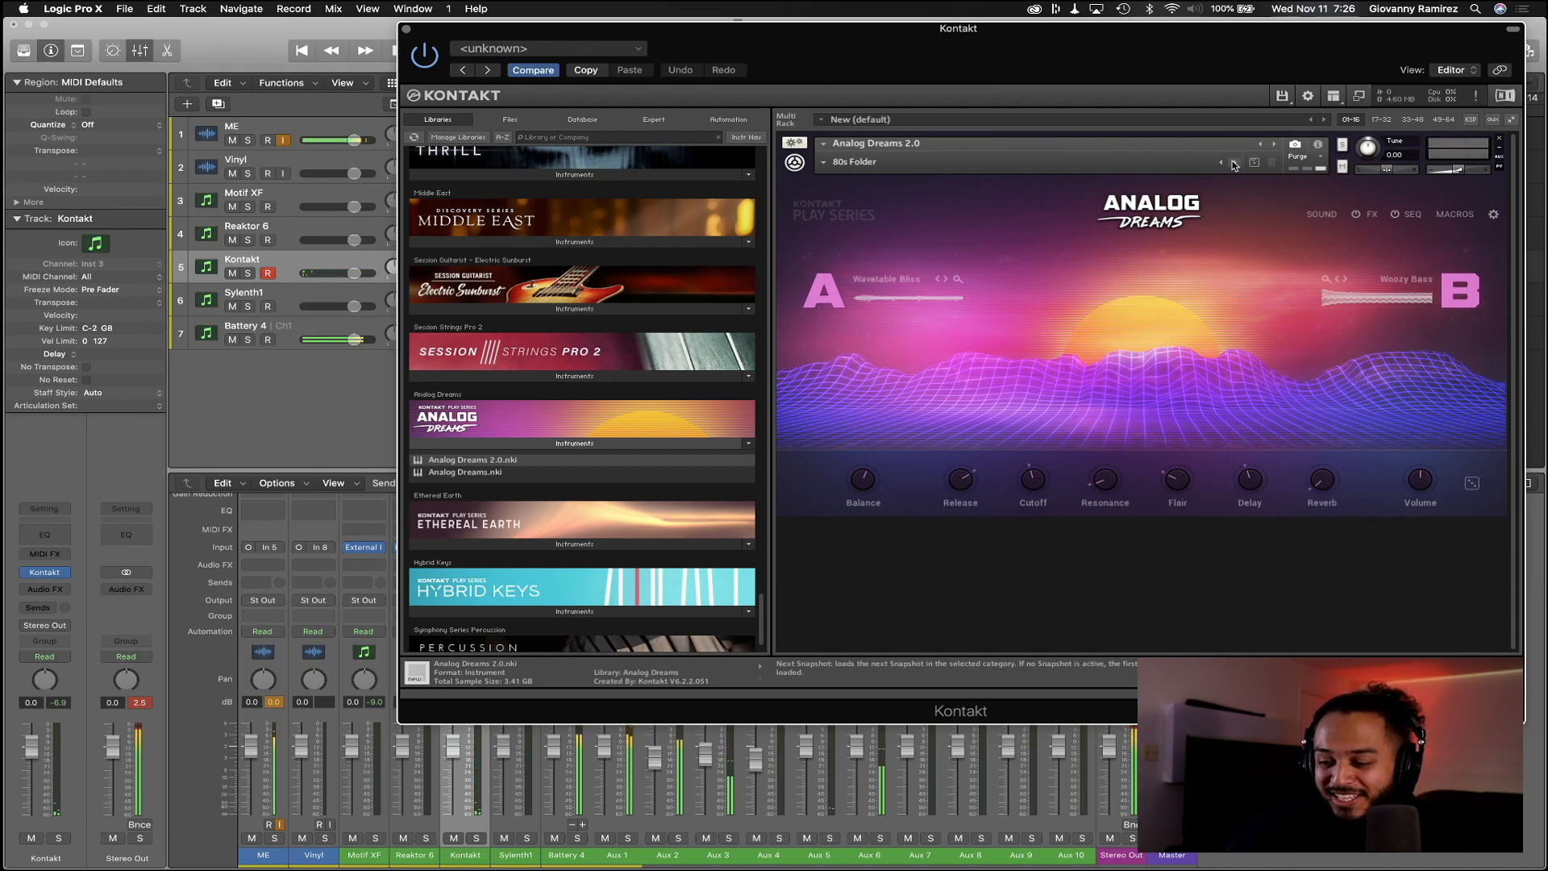
{"action": "left_click", "coordinate": [1234, 165]}
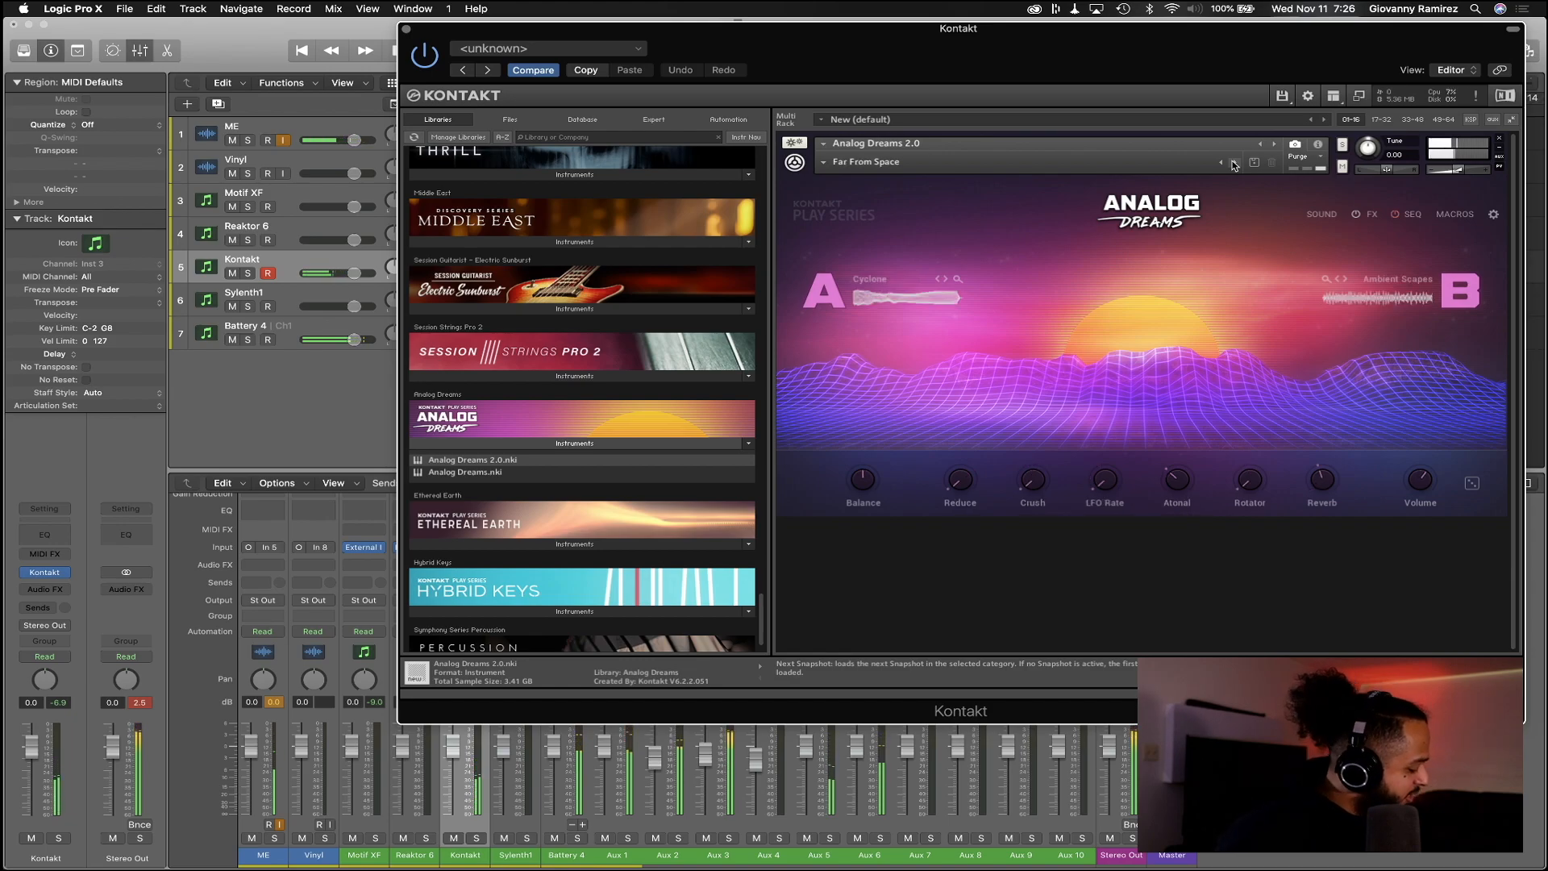
{"action": "left_click", "coordinate": [1233, 166]}
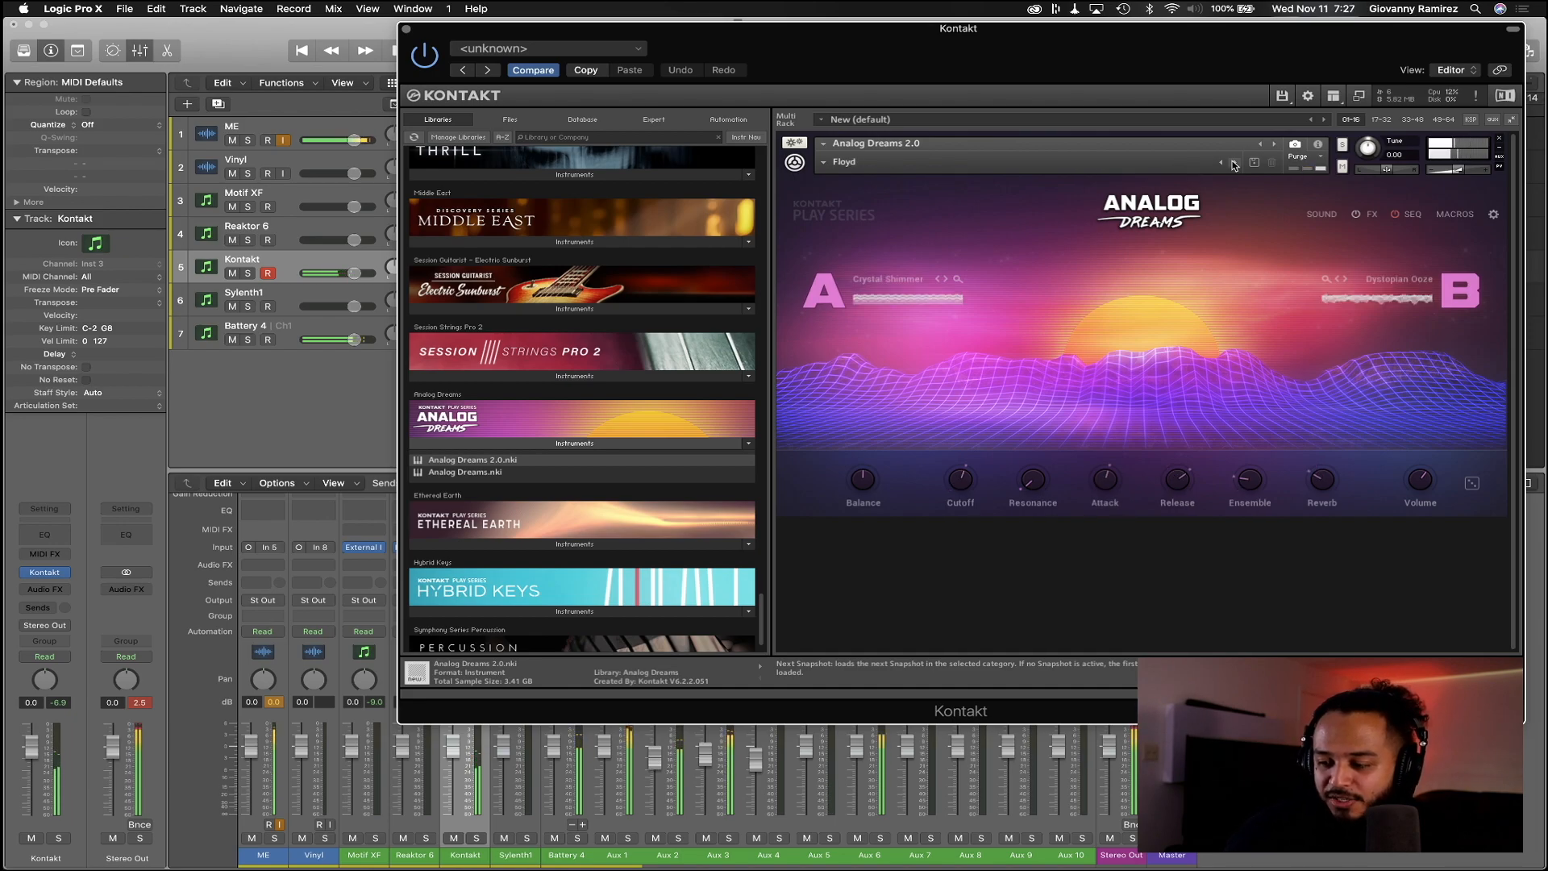
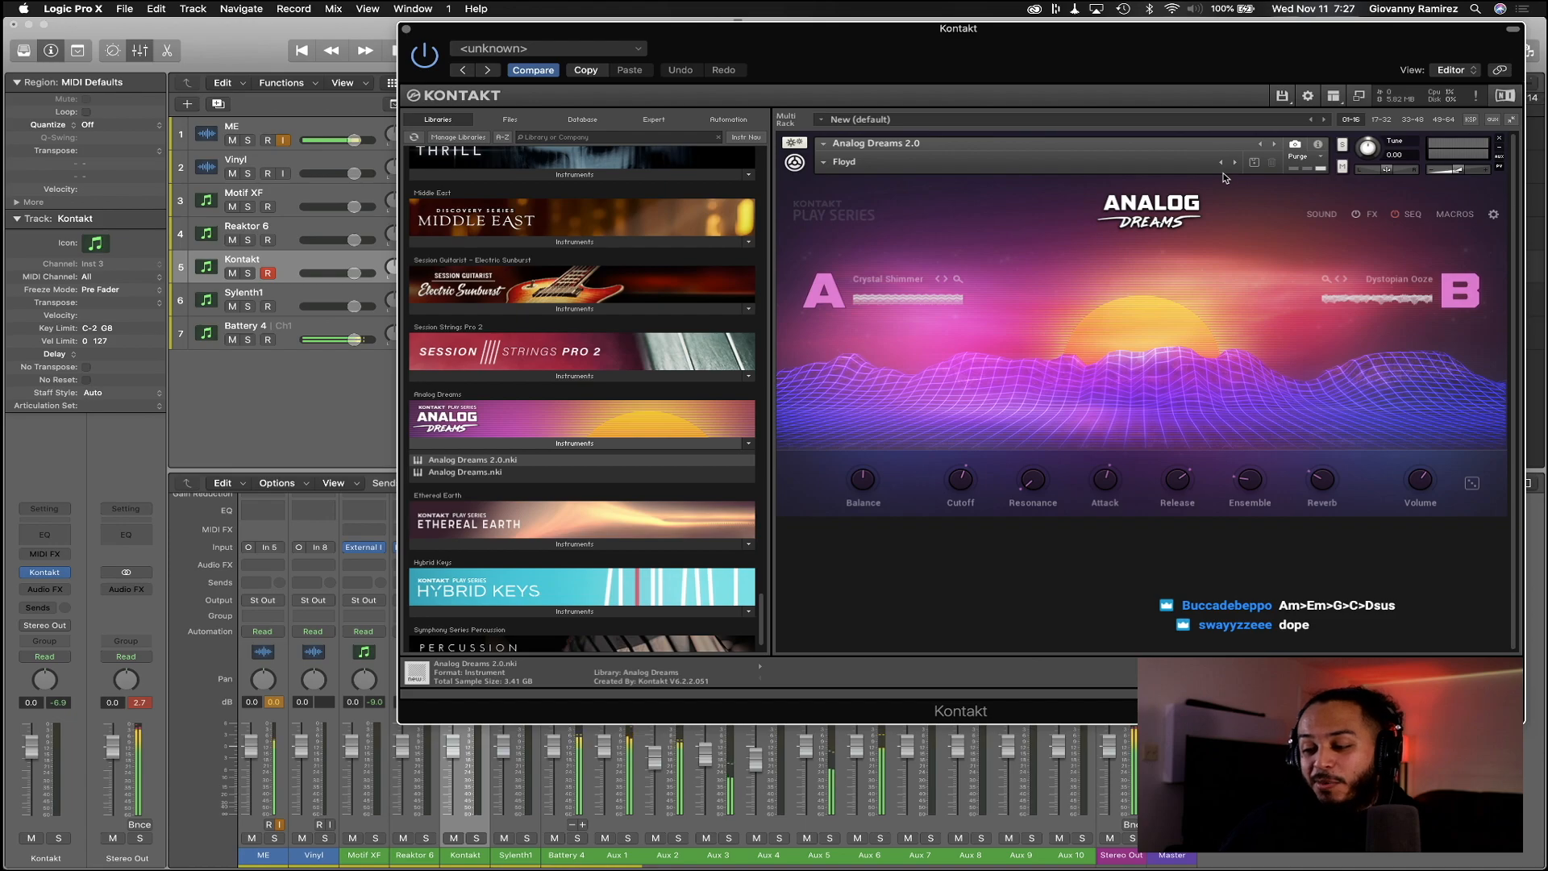
{"action": "left_click", "coordinate": [1237, 163]}
{"action": "left_click", "coordinate": [1236, 164]}
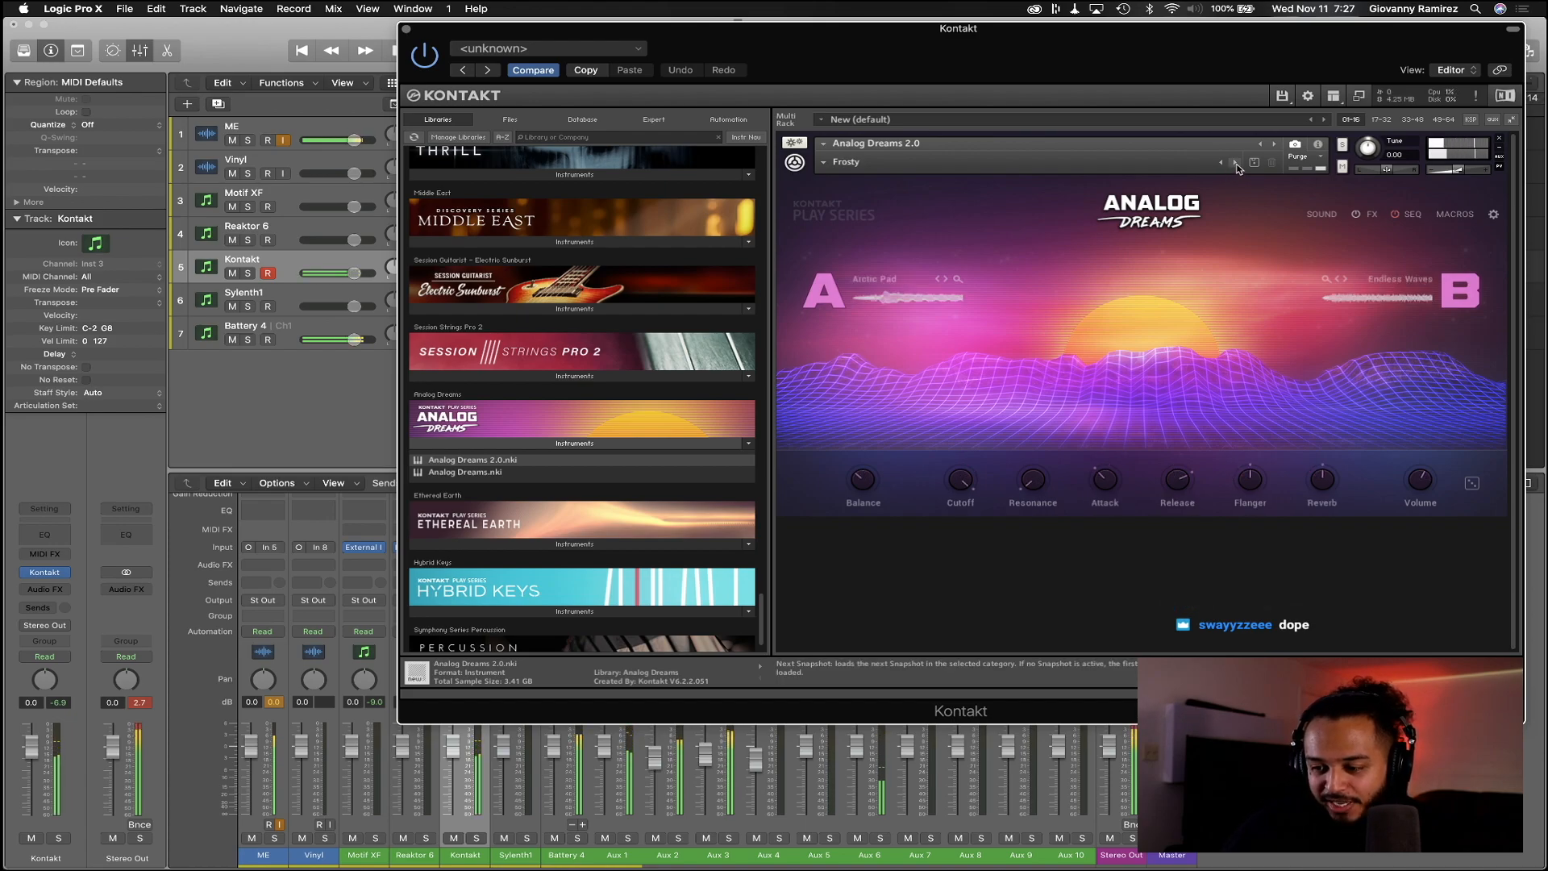
{"action": "left_click", "coordinate": [1237, 164]}
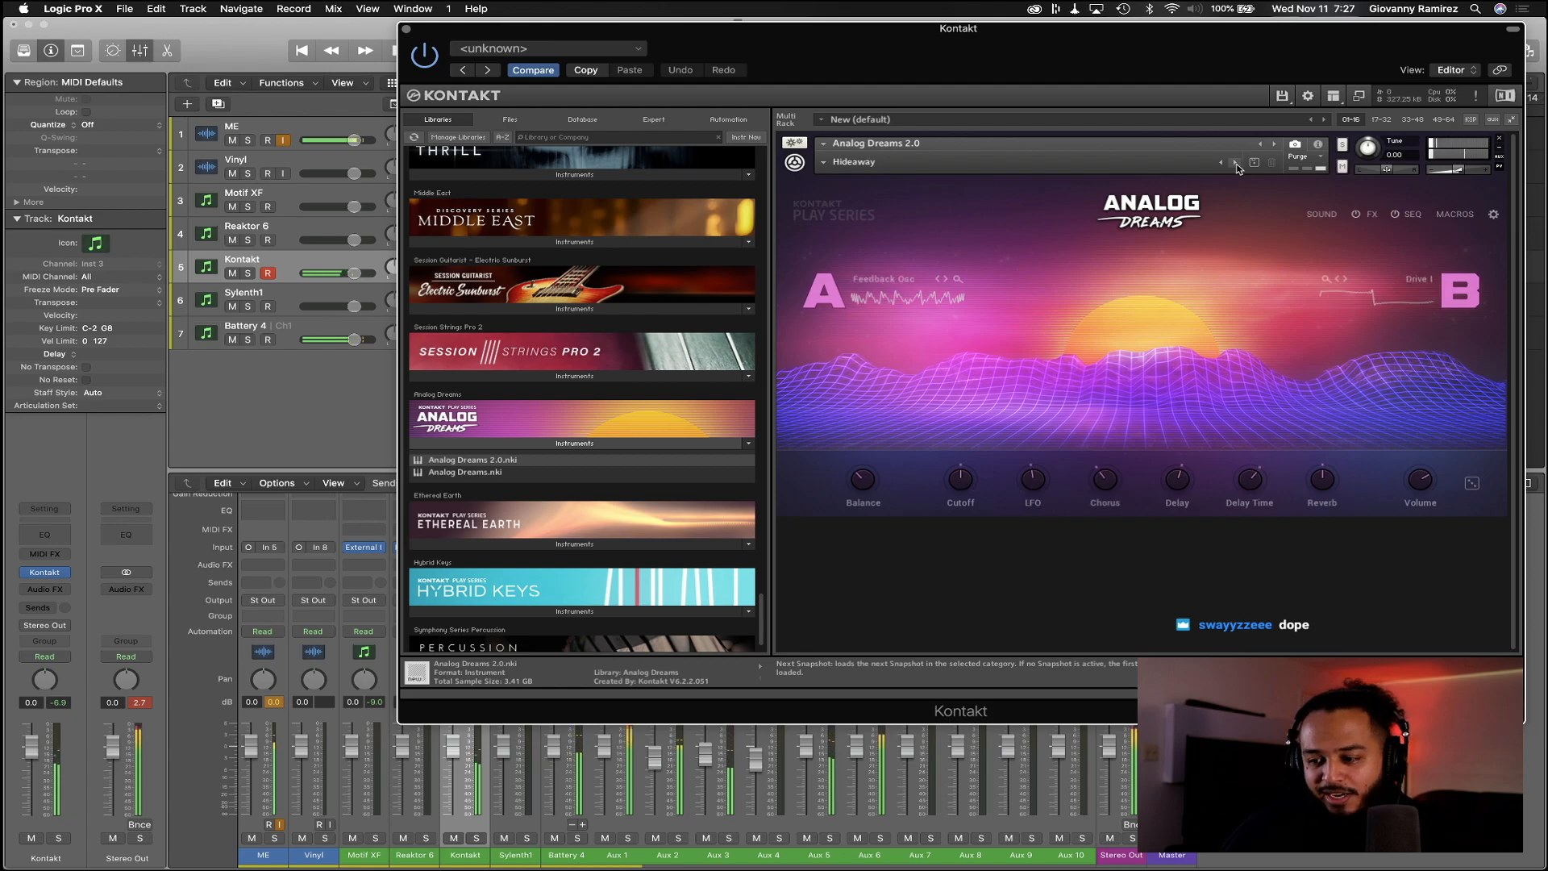
{"action": "left_click", "coordinate": [1237, 163]}
{"action": "left_click", "coordinate": [1236, 164]}
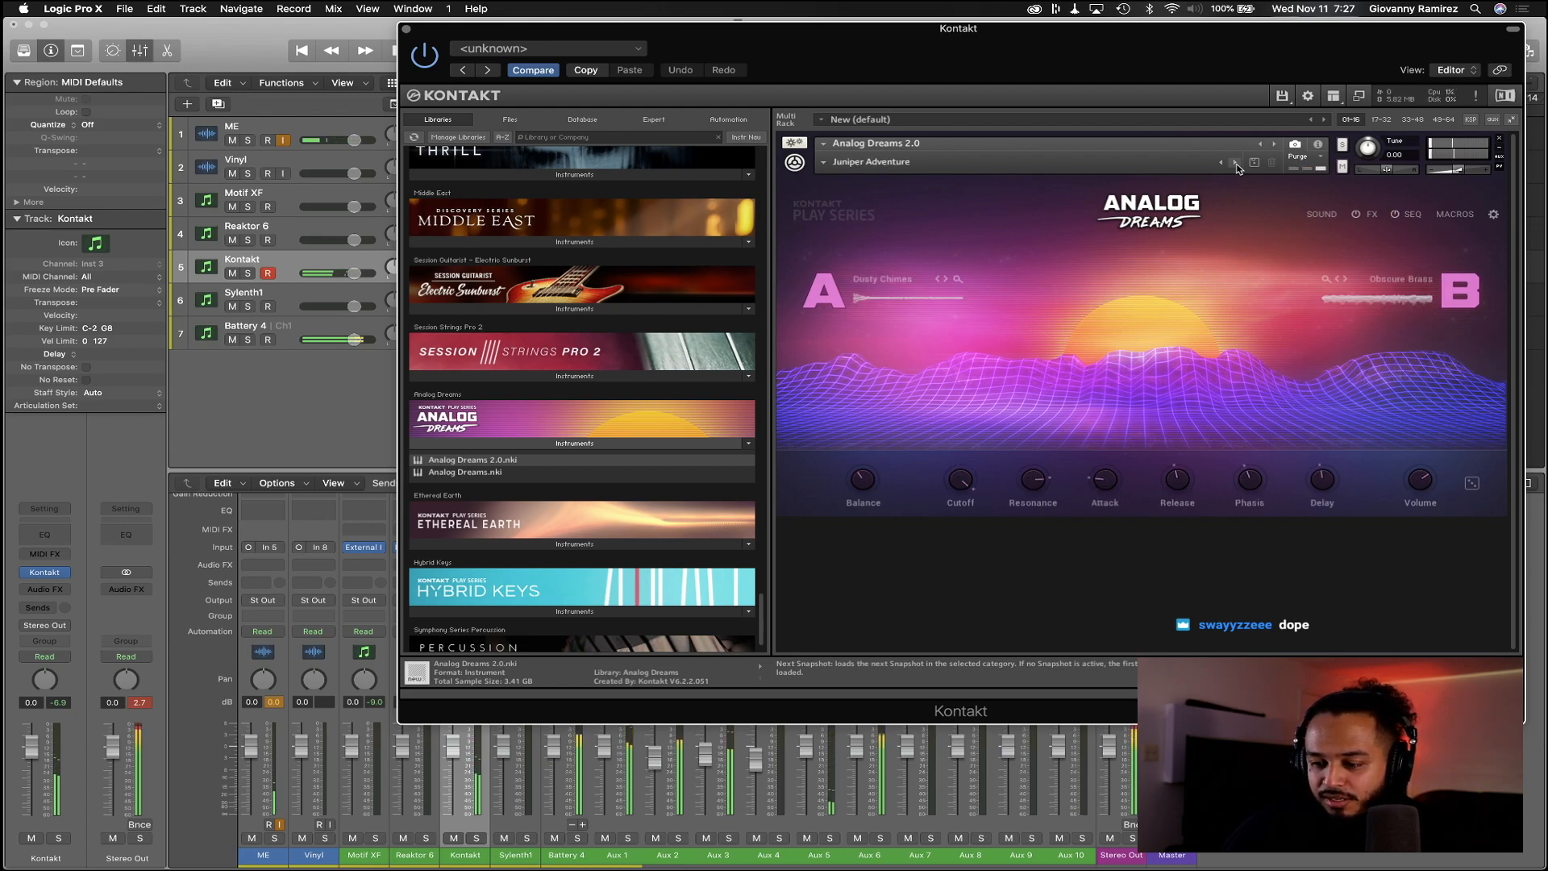
Load the Mona Liza pad snapshot and audition the ones following it over the beat, through Soft vs Edgy
{"action": "left_click", "coordinate": [824, 163]}
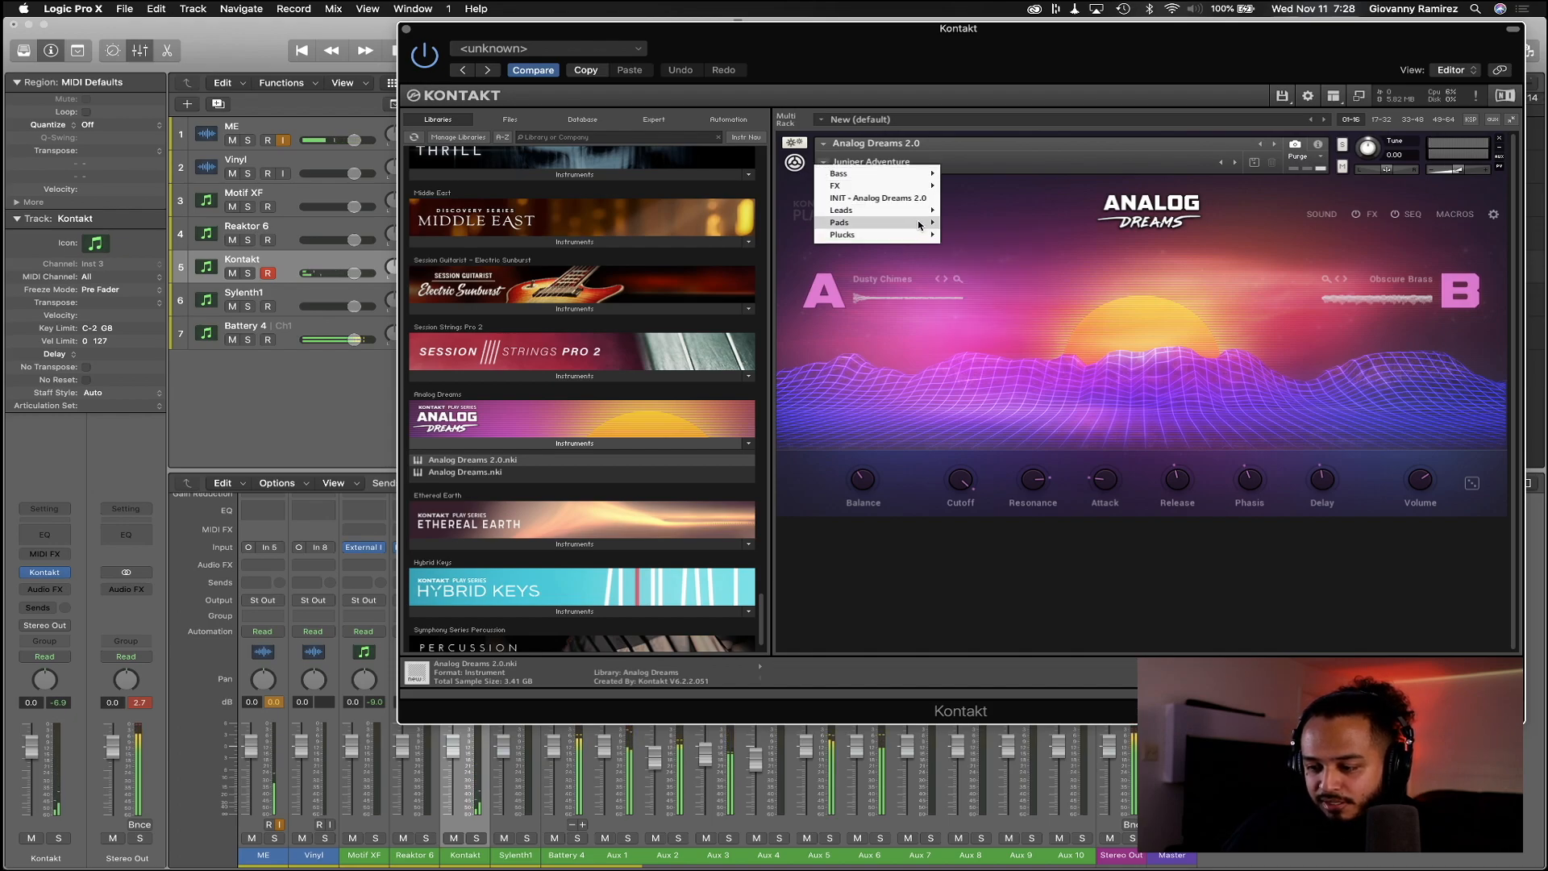
{"action": "mouse_move", "coordinate": [919, 225]}
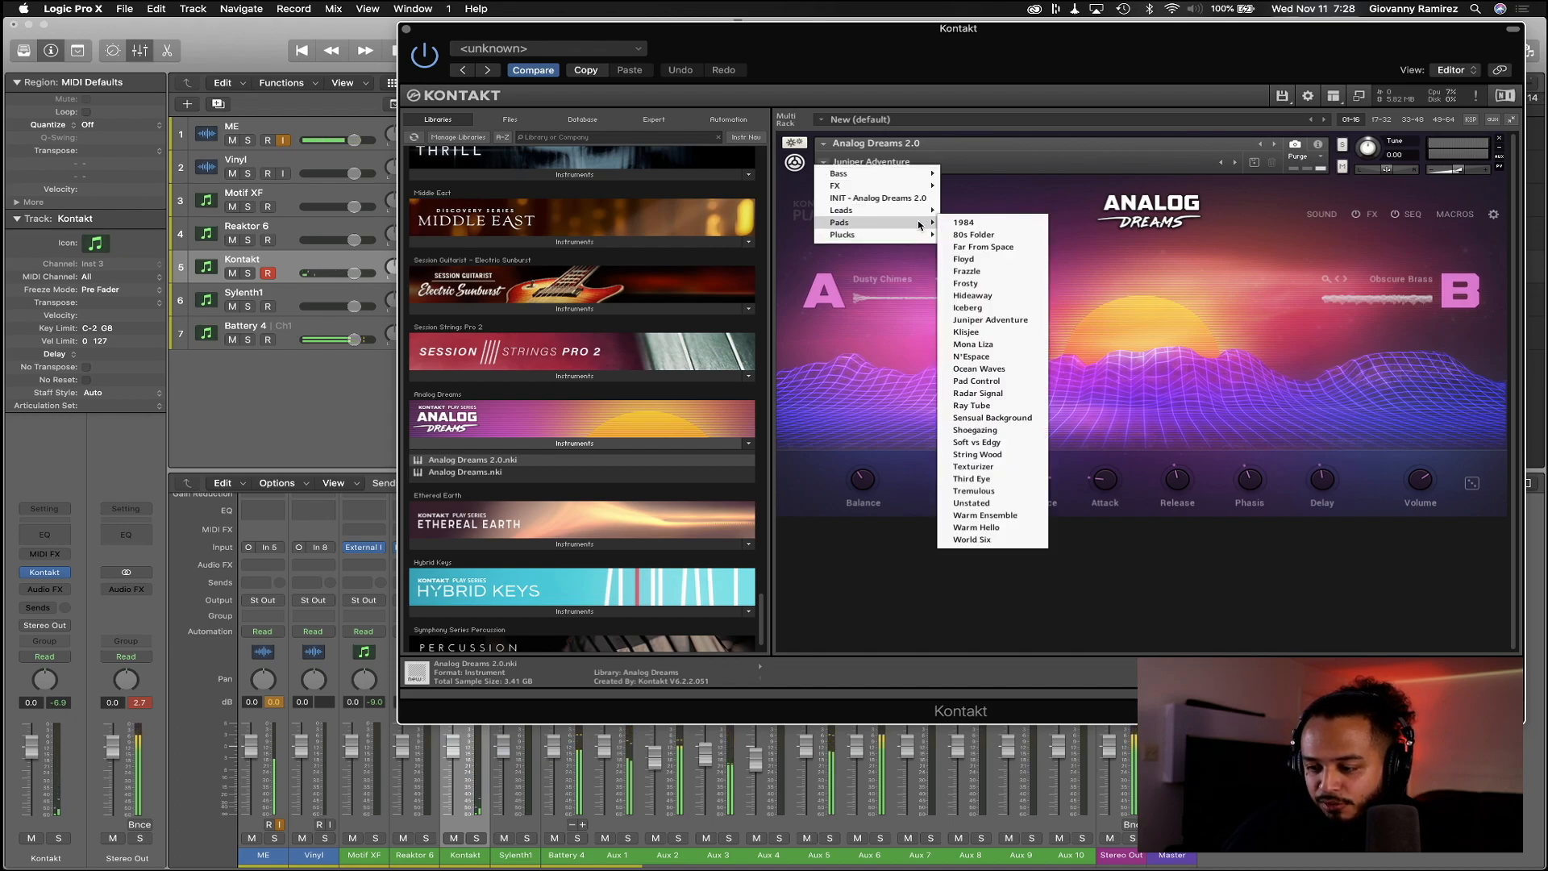
{"action": "left_click", "coordinate": [1008, 347]}
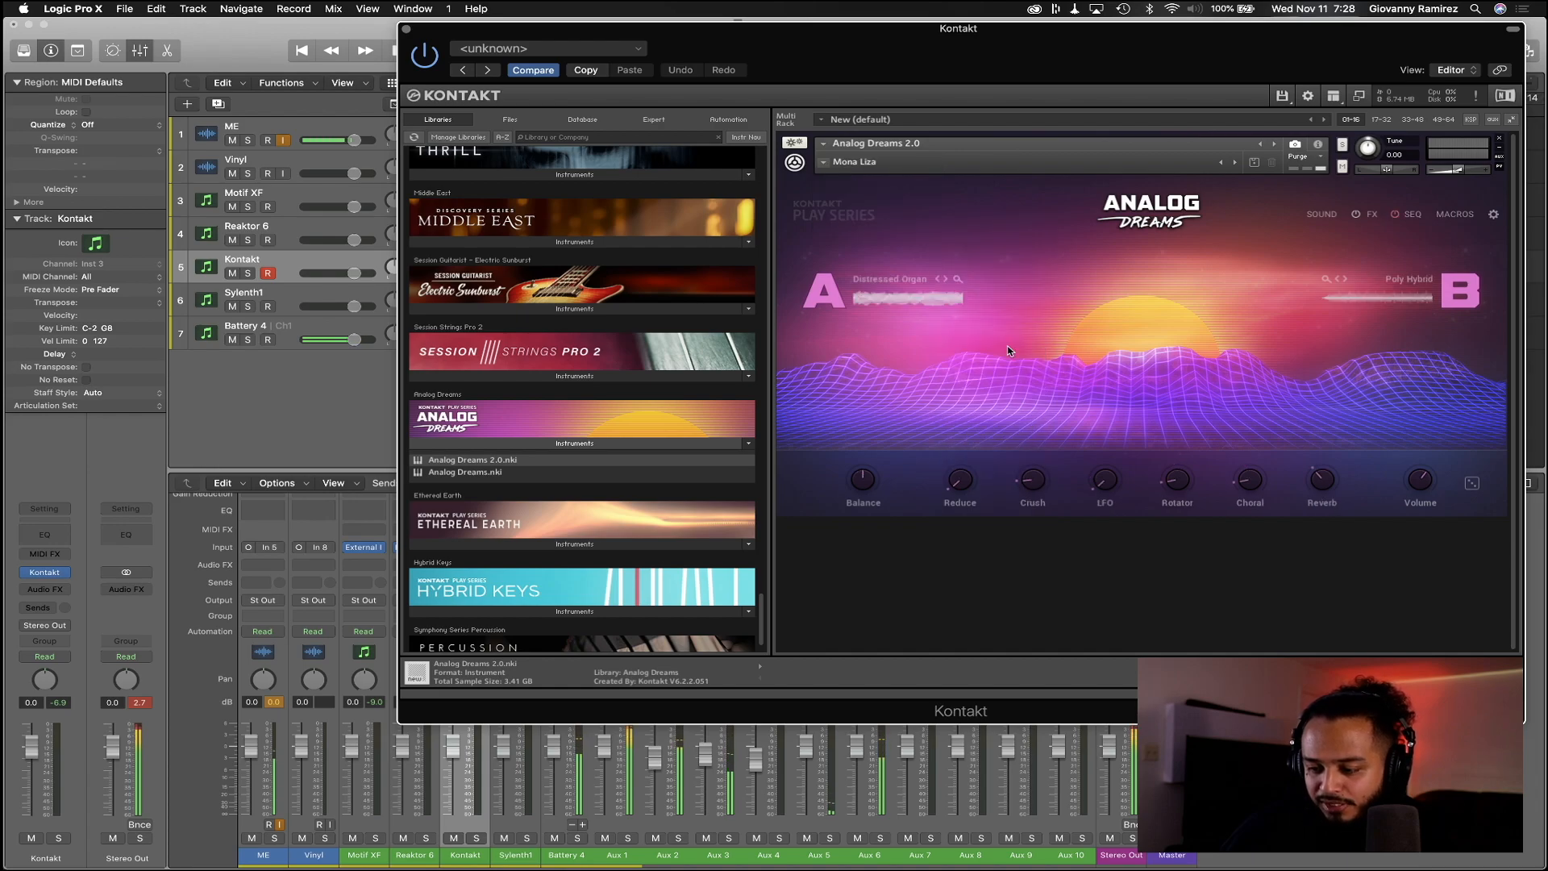
{"action": "left_click", "coordinate": [1235, 164]}
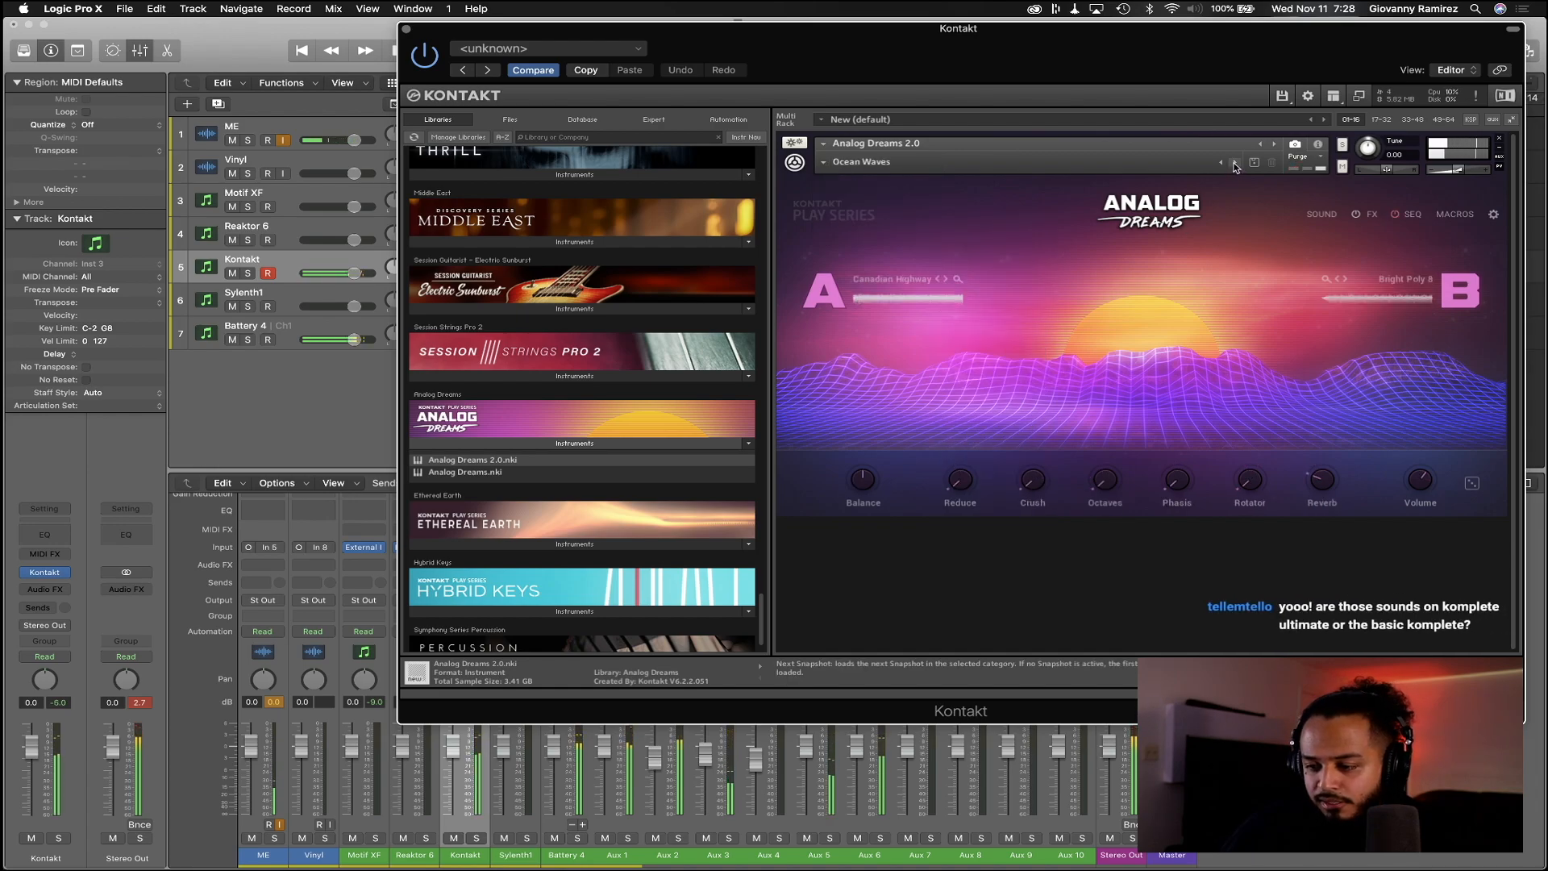
{"action": "left_click", "coordinate": [1235, 164]}
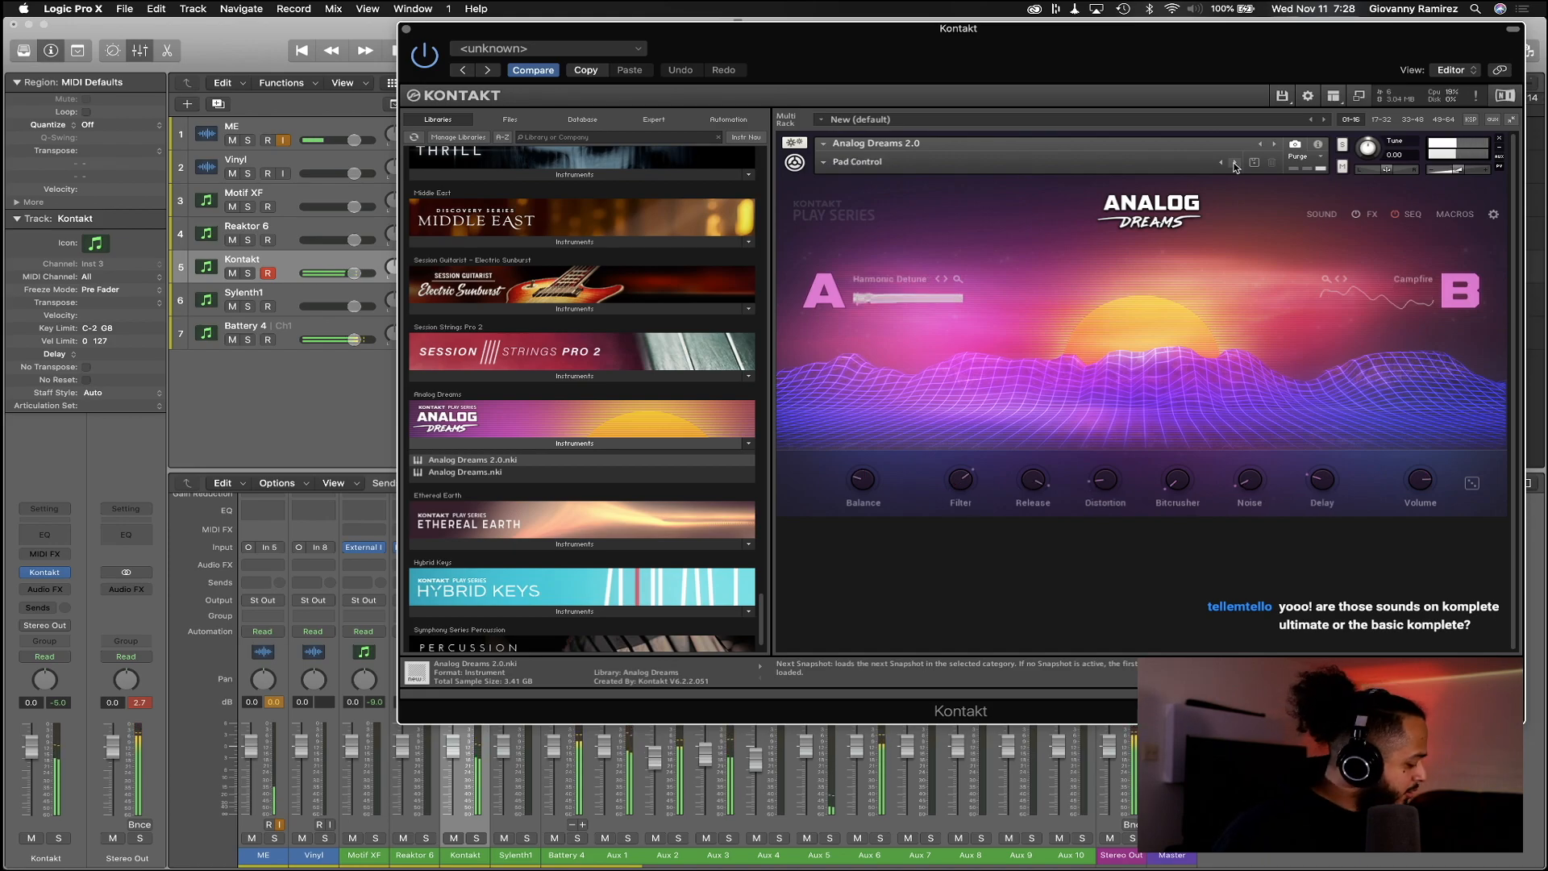
{"action": "left_click", "coordinate": [1235, 163]}
{"action": "left_click", "coordinate": [1235, 163]}
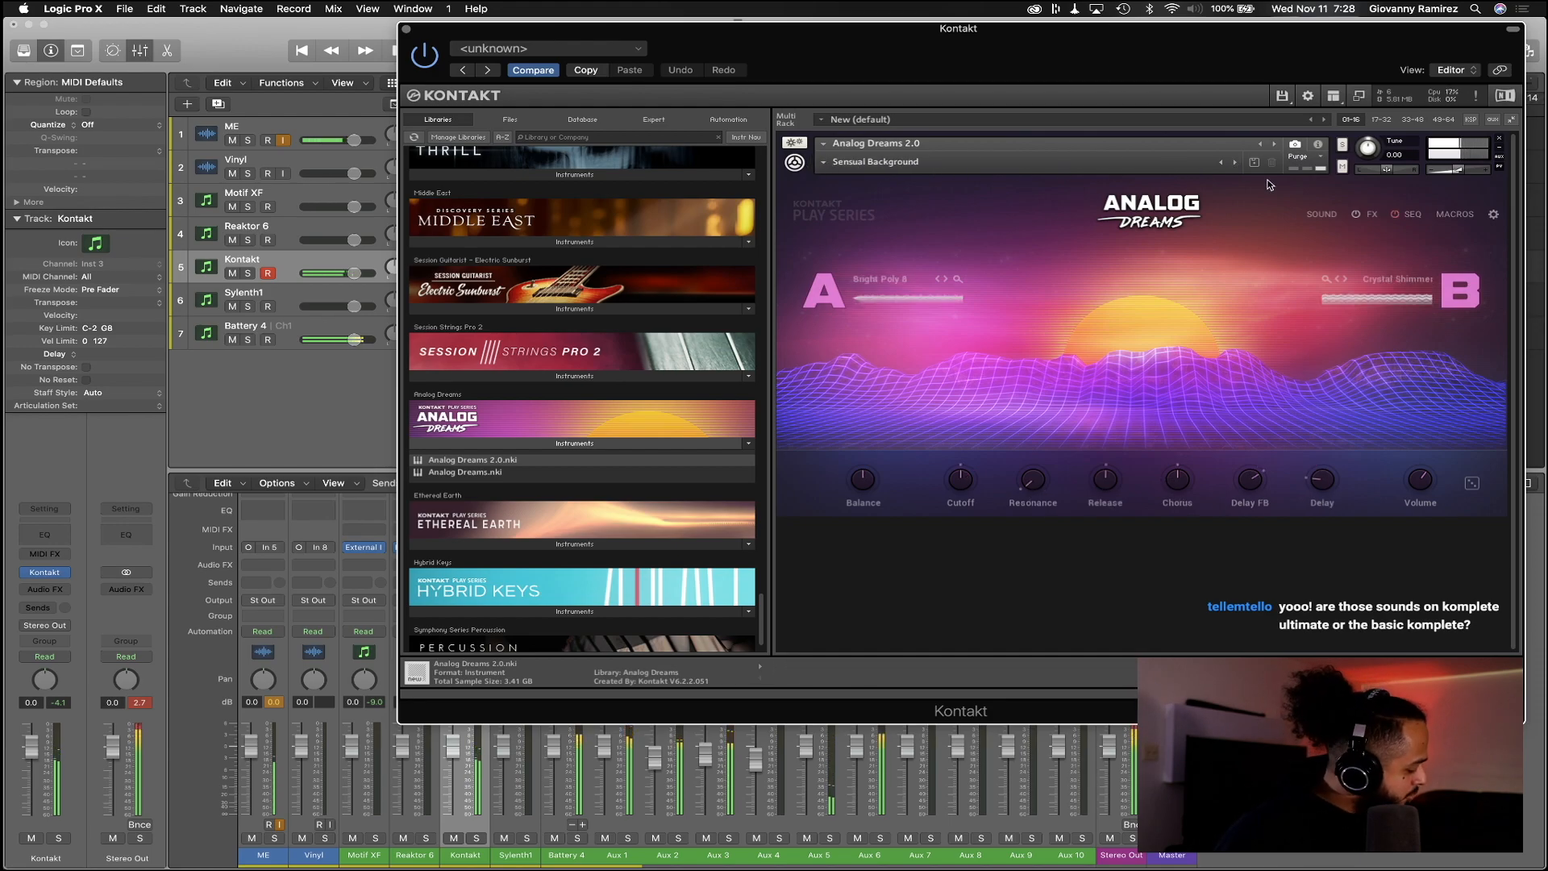
{"action": "left_click", "coordinate": [1234, 163]}
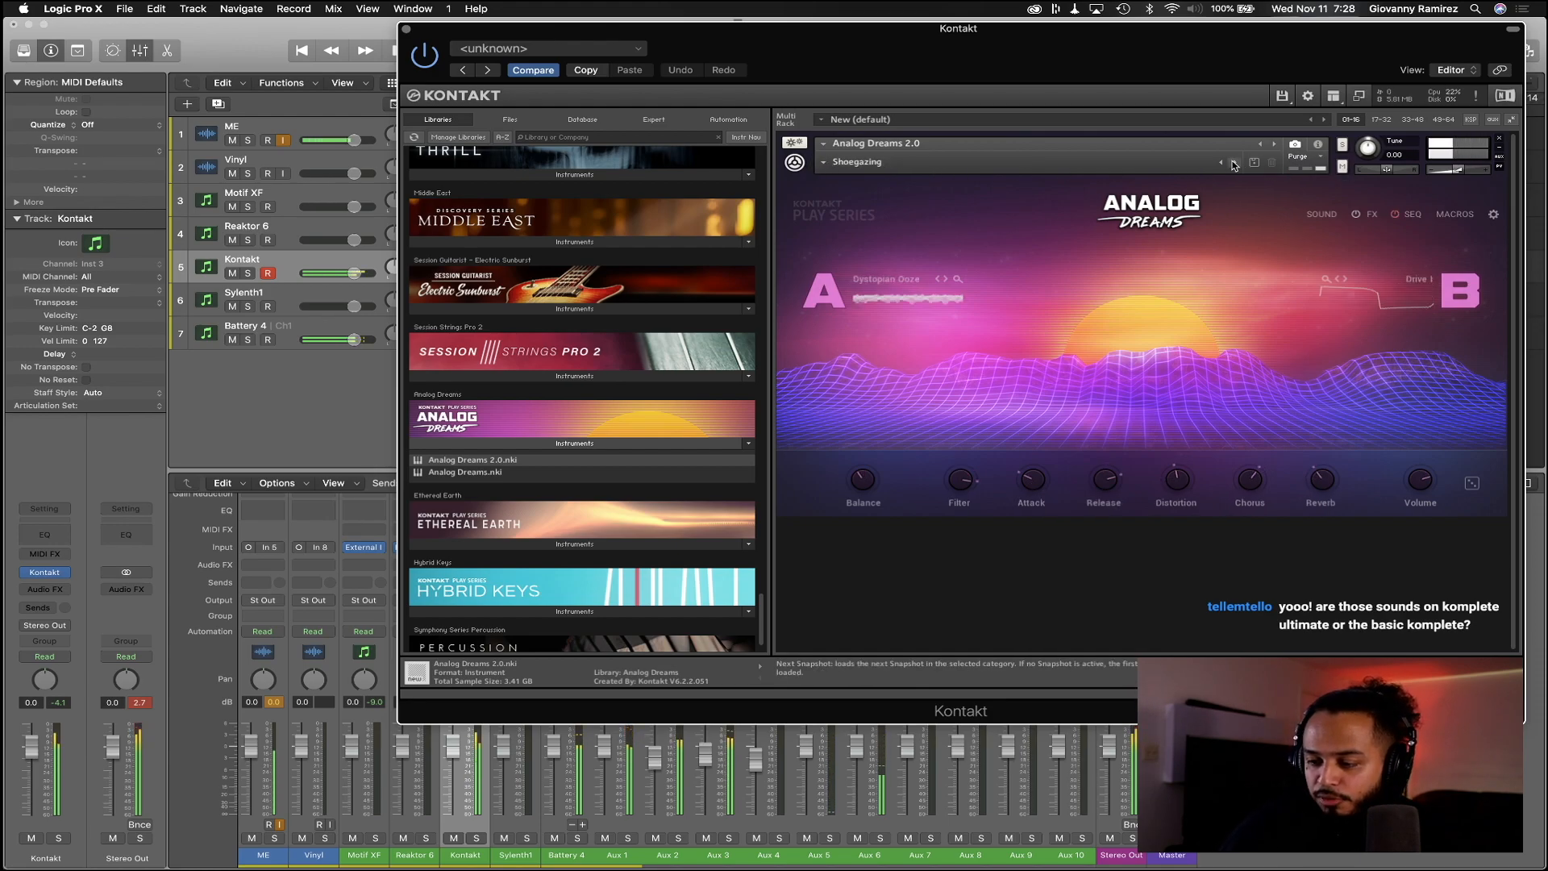
{"action": "left_click", "coordinate": [1234, 163]}
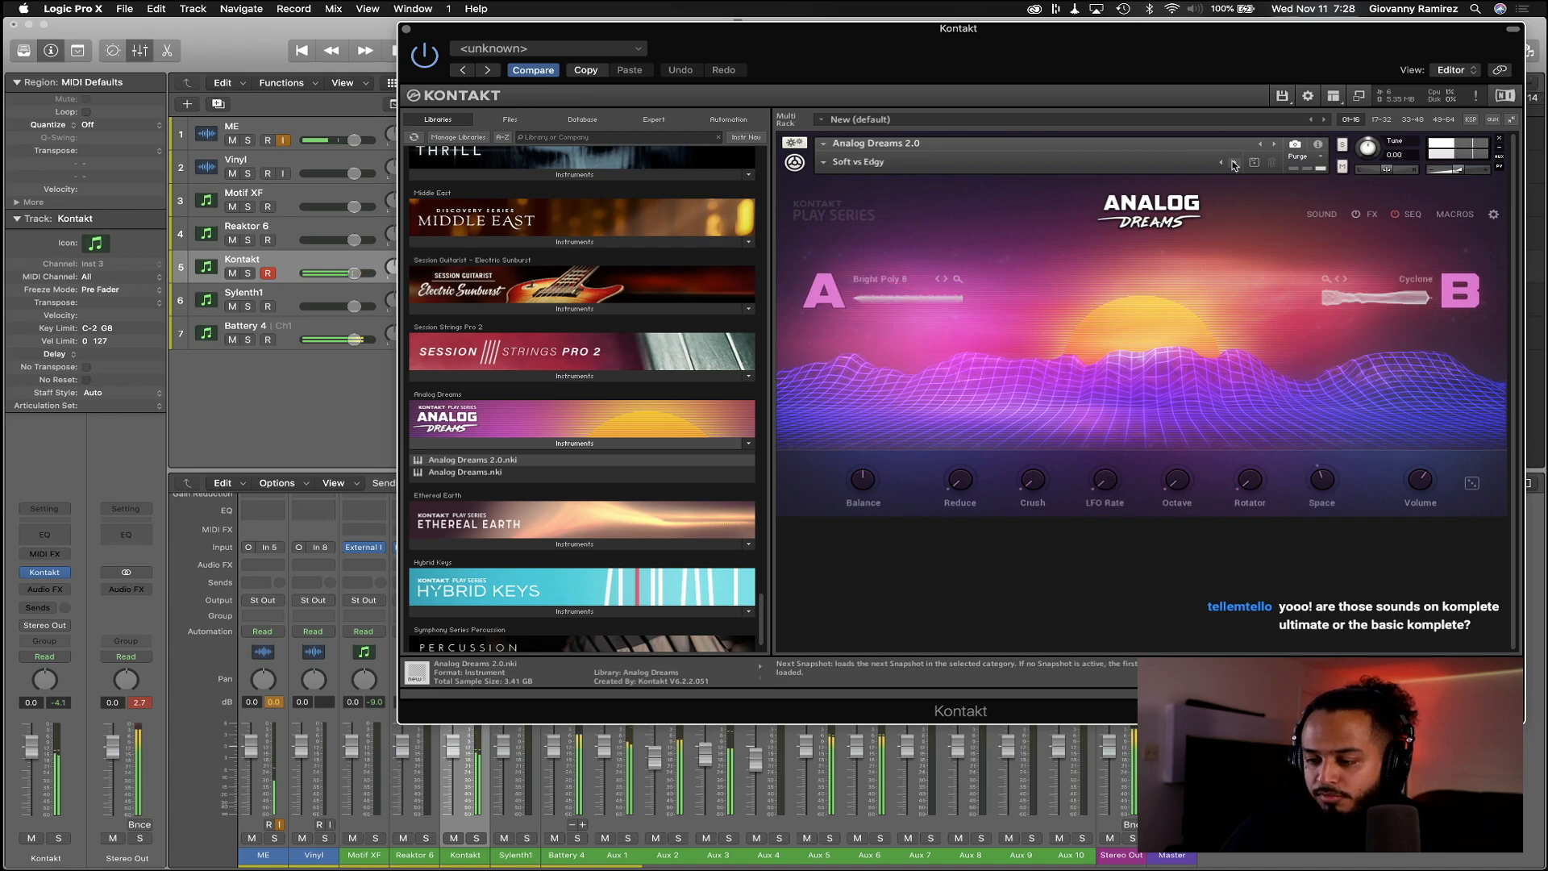
Load the Captain Capsule snapshot from the Plucks category of Analog Dreams 2.0
{"action": "left_click", "coordinate": [824, 167]}
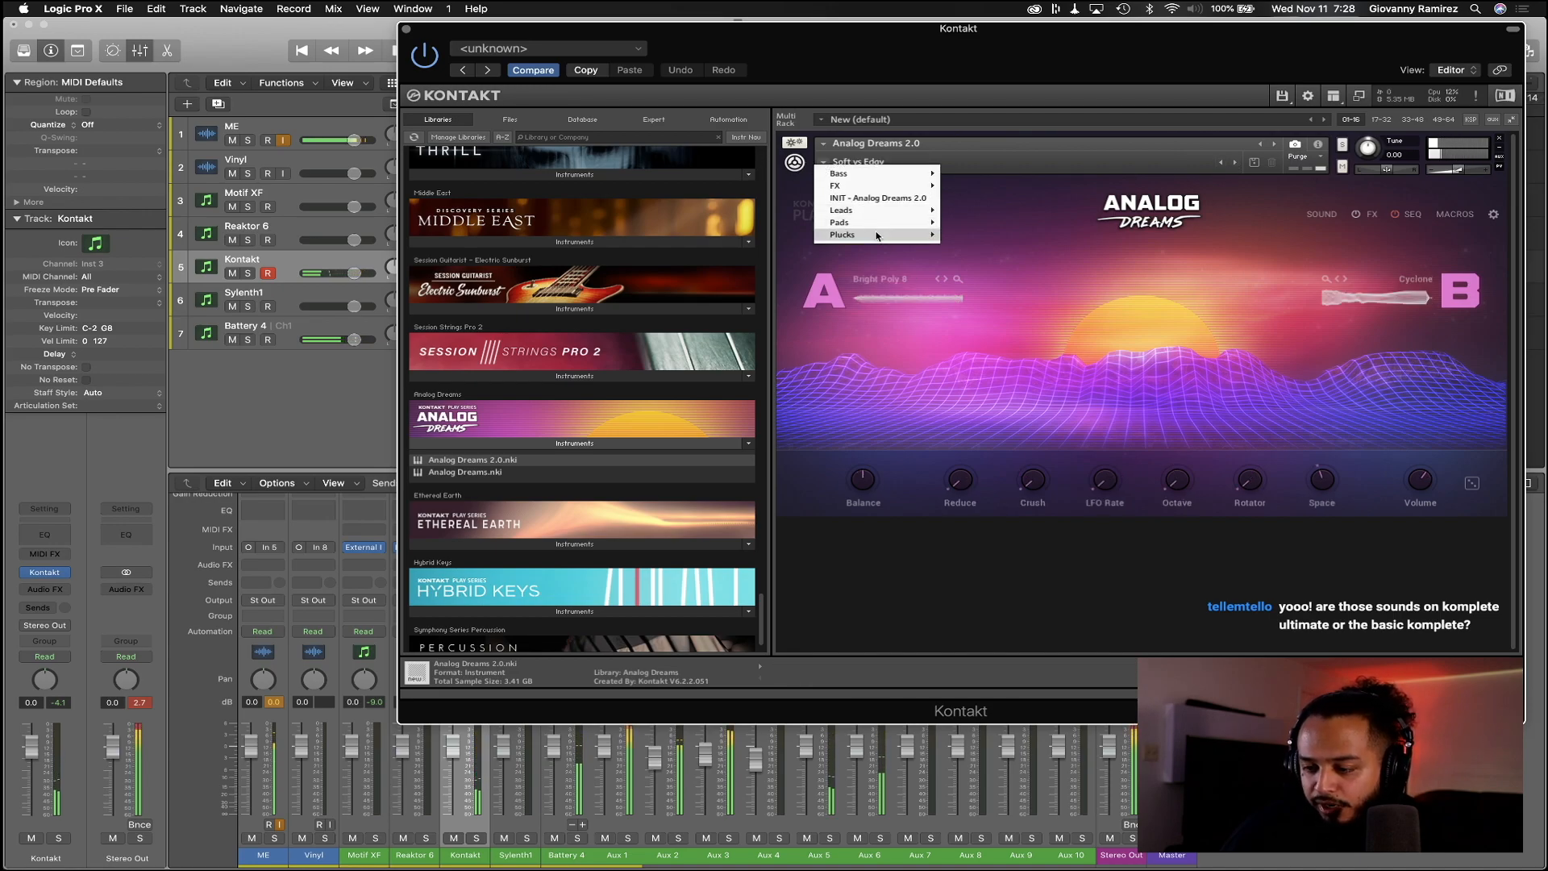
{"action": "mouse_move", "coordinate": [885, 209]}
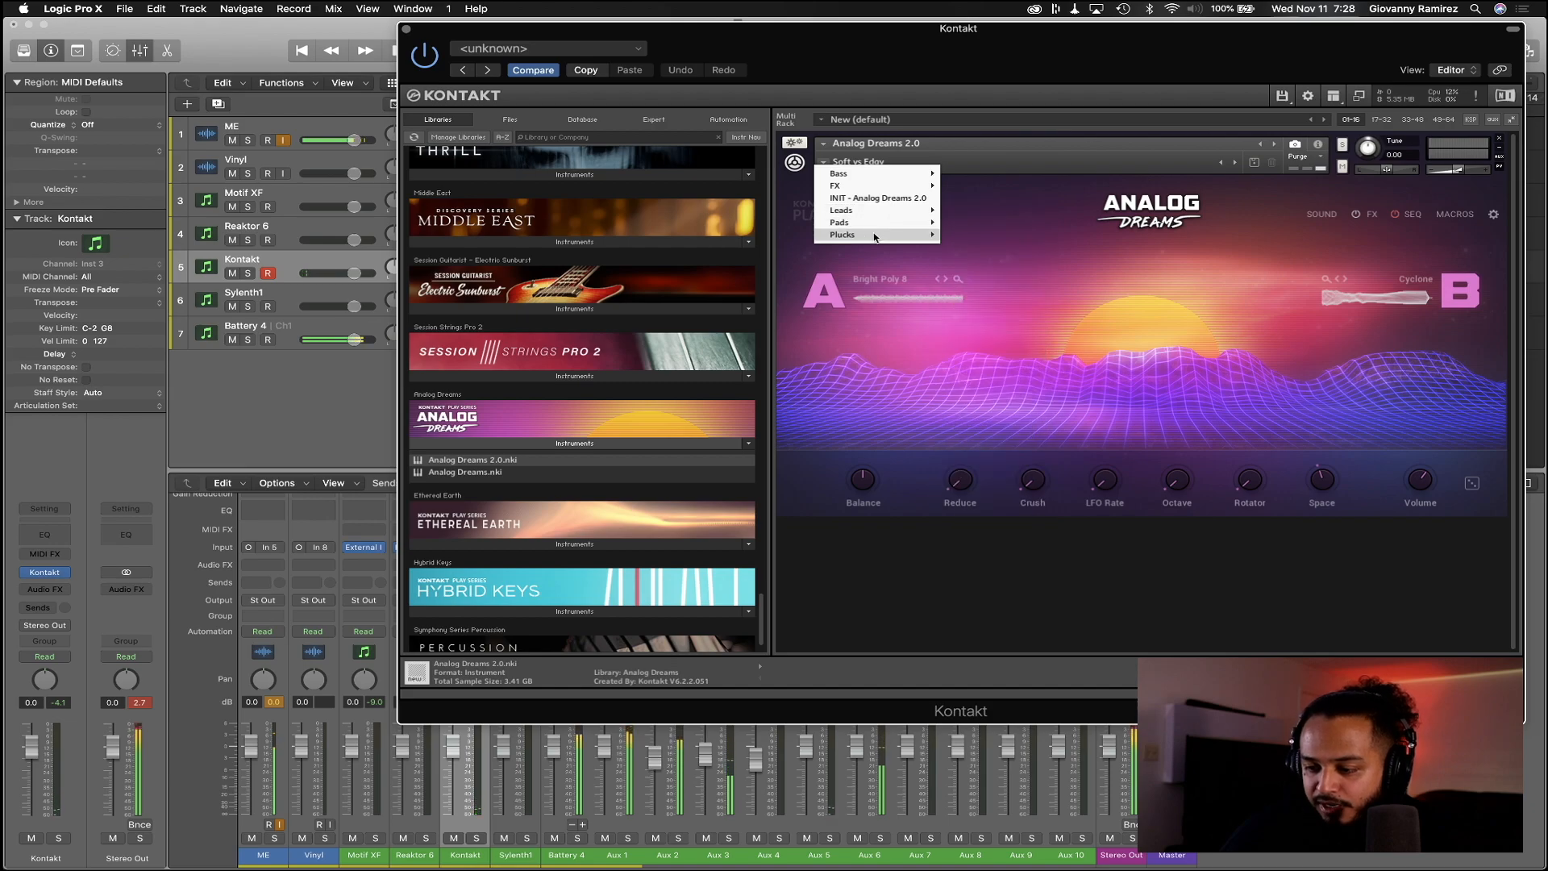
{"action": "left_click", "coordinate": [972, 235]}
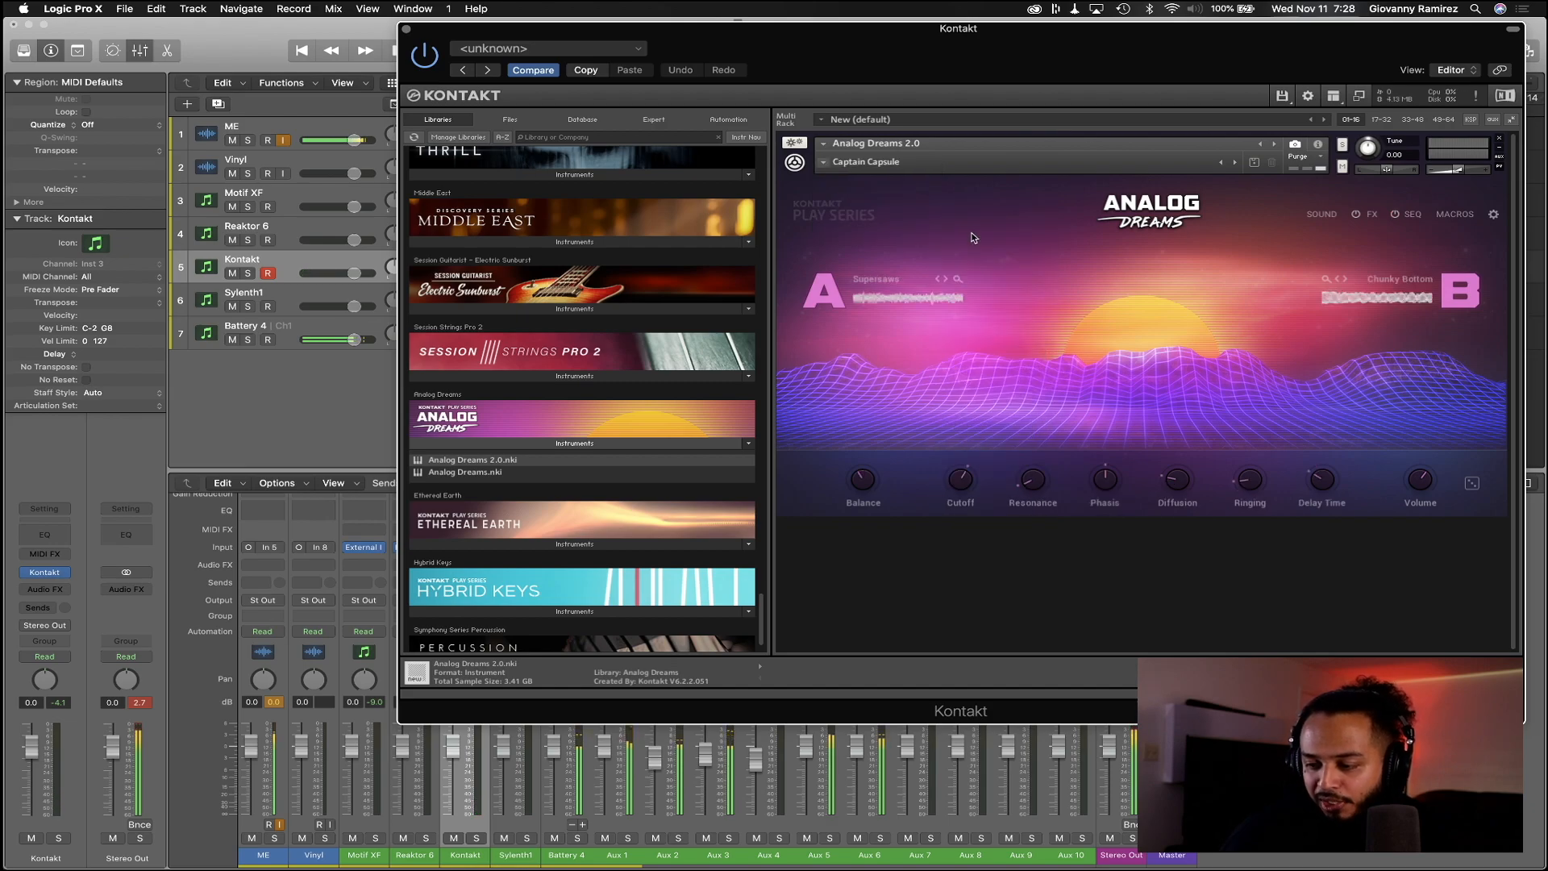
Load the Frequenz 2048 pluck snapshot, check its sequencer page, and return to the main view
{"action": "left_click", "coordinate": [1235, 164]}
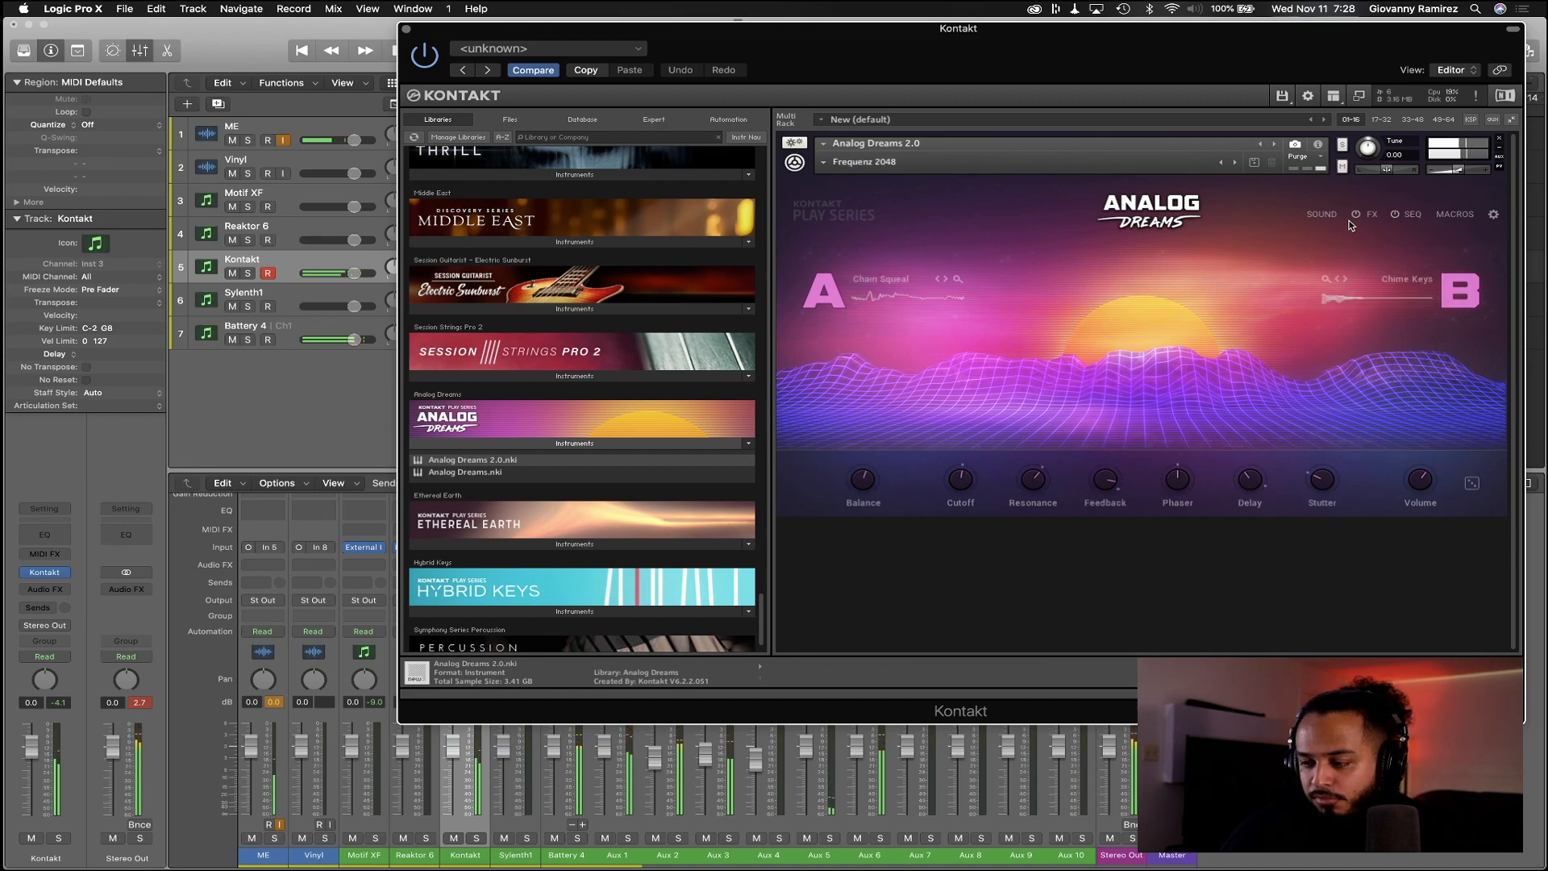
{"action": "left_click", "coordinate": [1407, 215]}
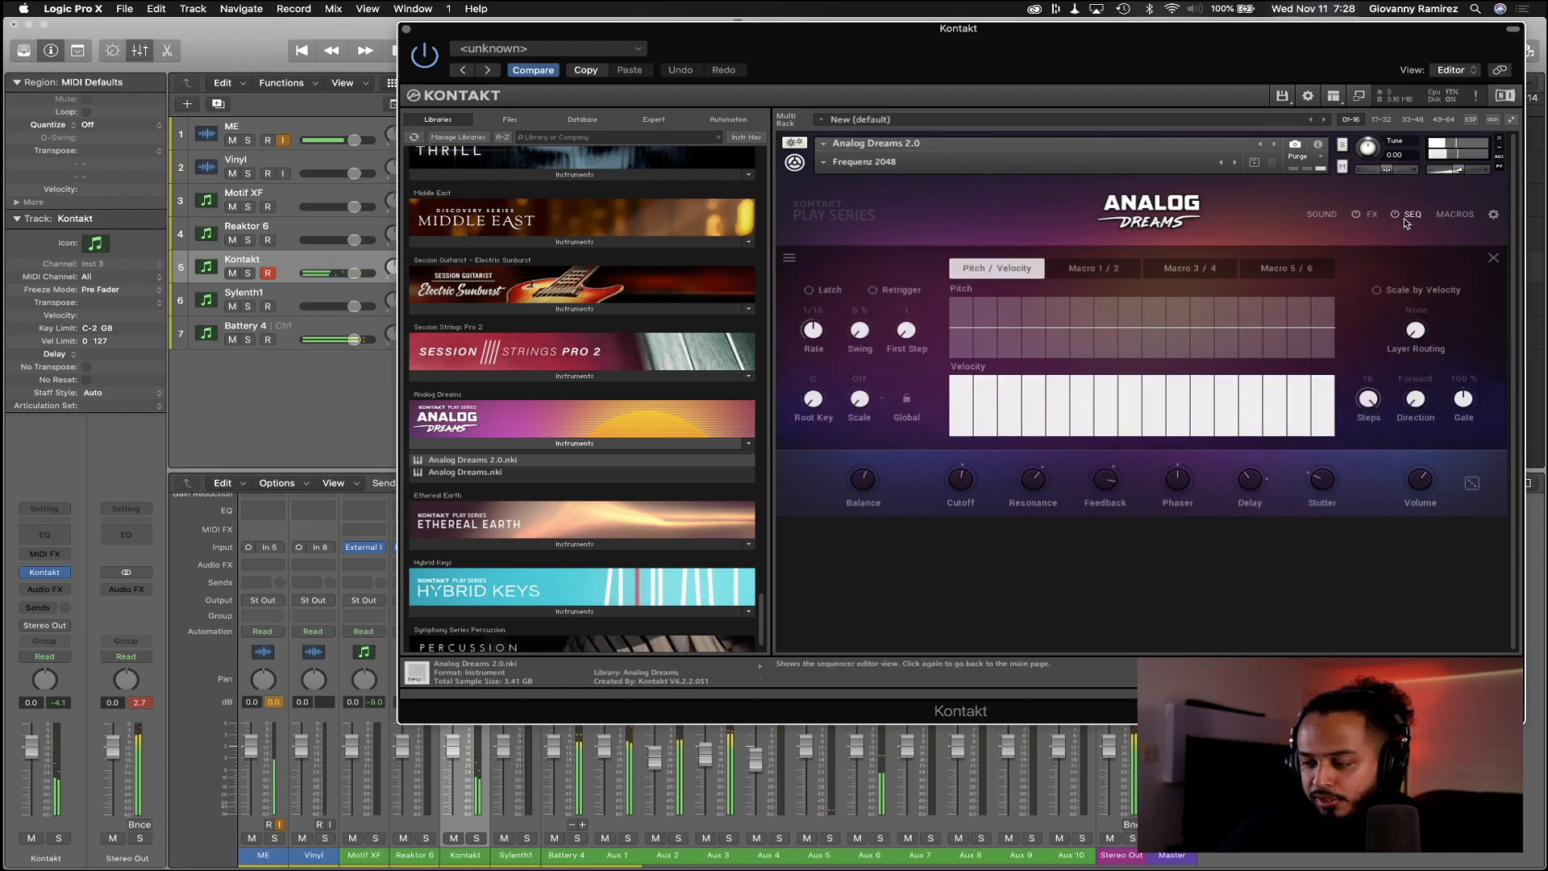
{"action": "left_click", "coordinate": [1494, 258]}
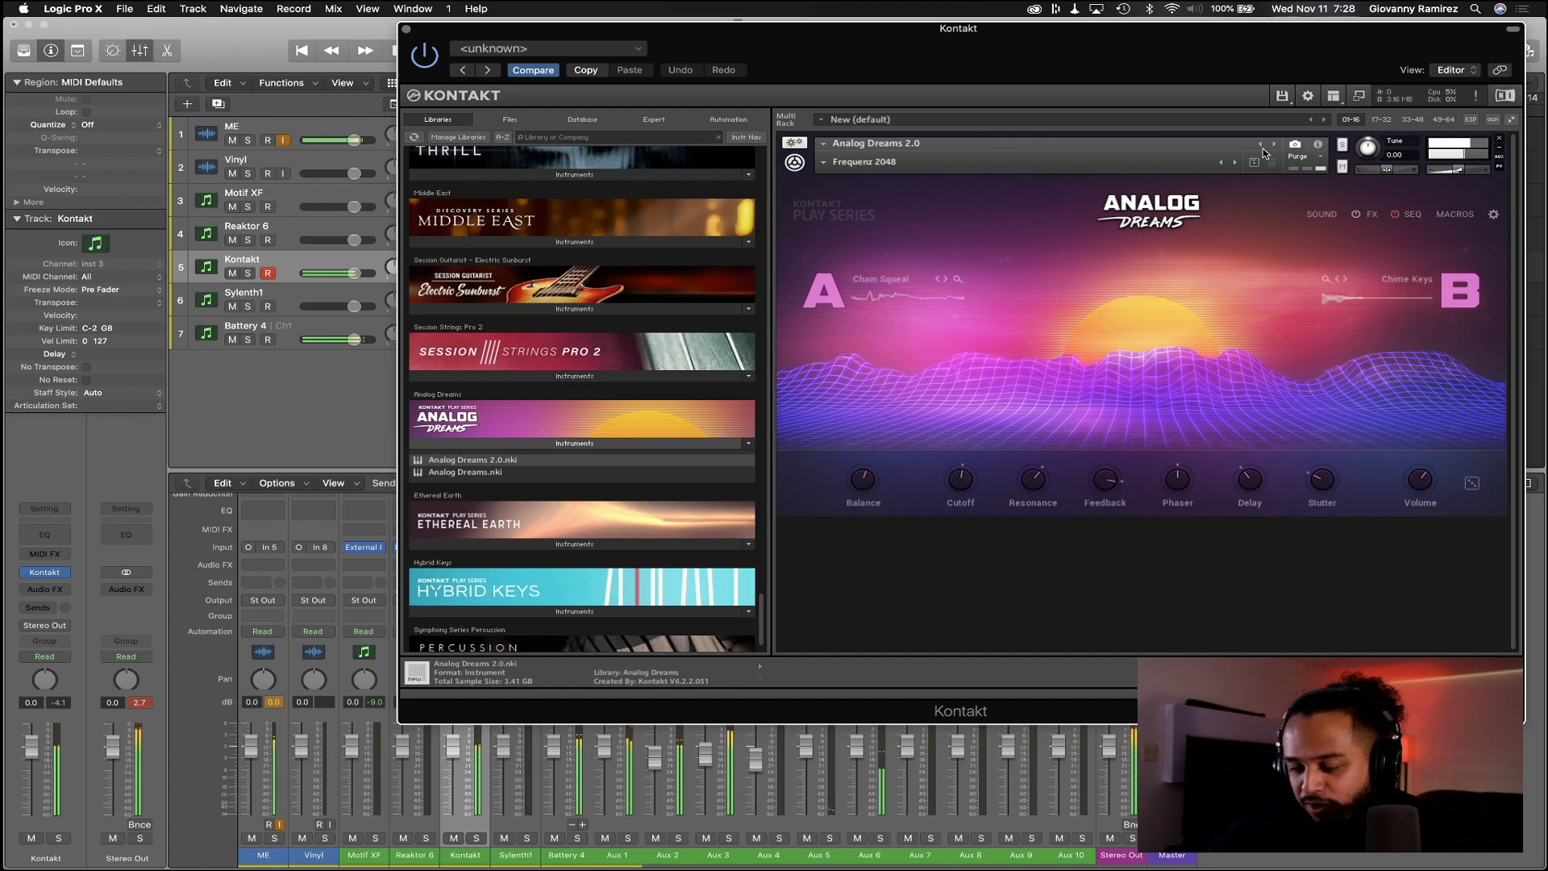
Audition the pluck snapshots after Frequenz 2048 one by one over the beat, from From Within through Predator Shake
{"action": "left_click", "coordinate": [1235, 162]}
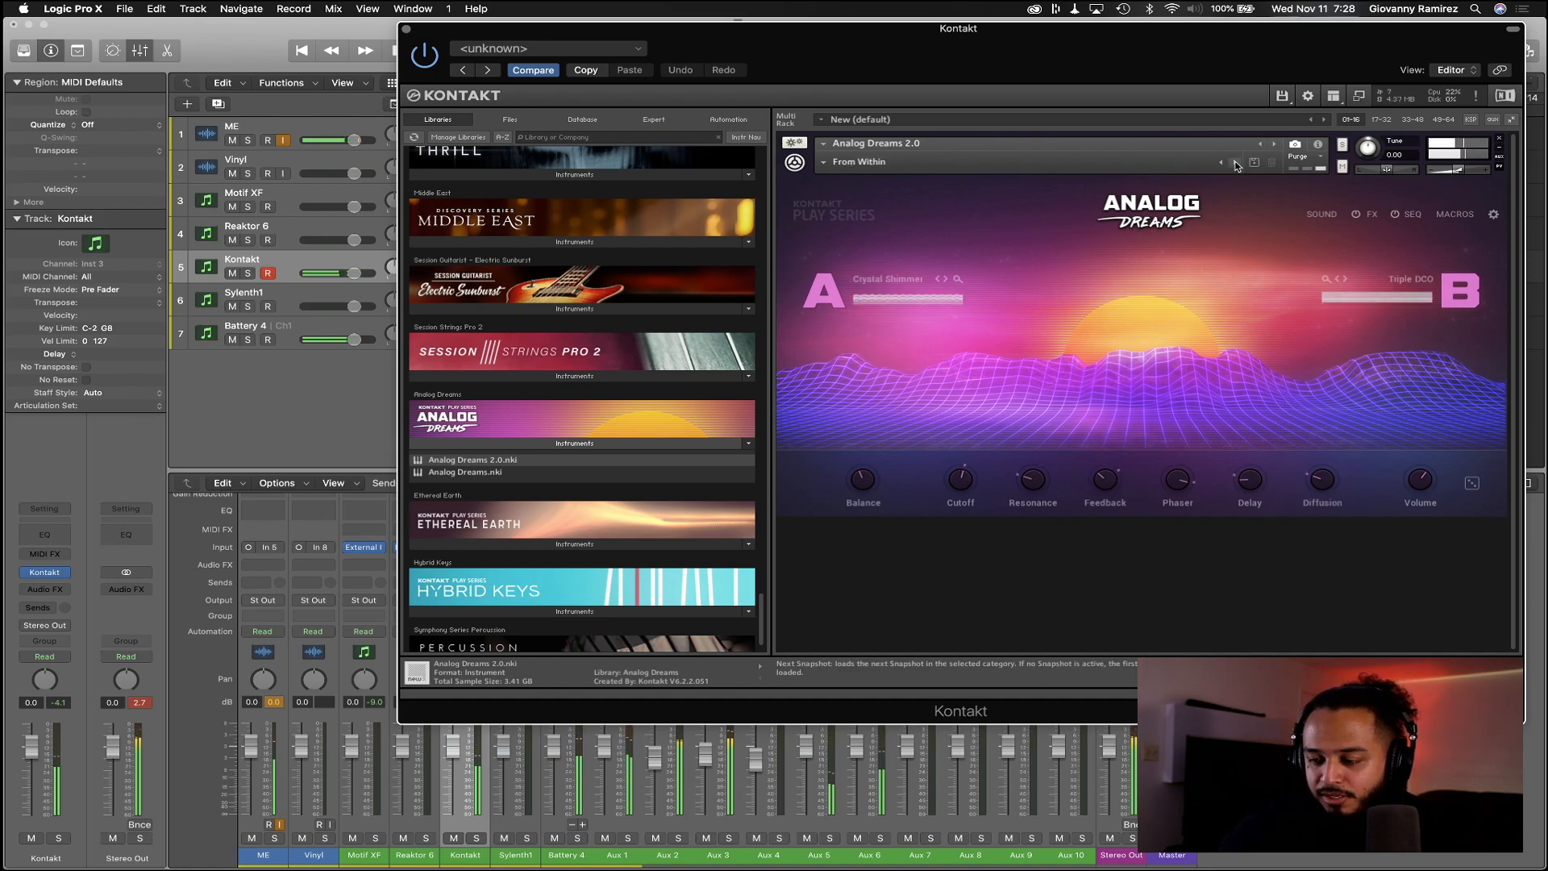
{"action": "left_click", "coordinate": [1235, 163]}
{"action": "left_click", "coordinate": [1234, 163]}
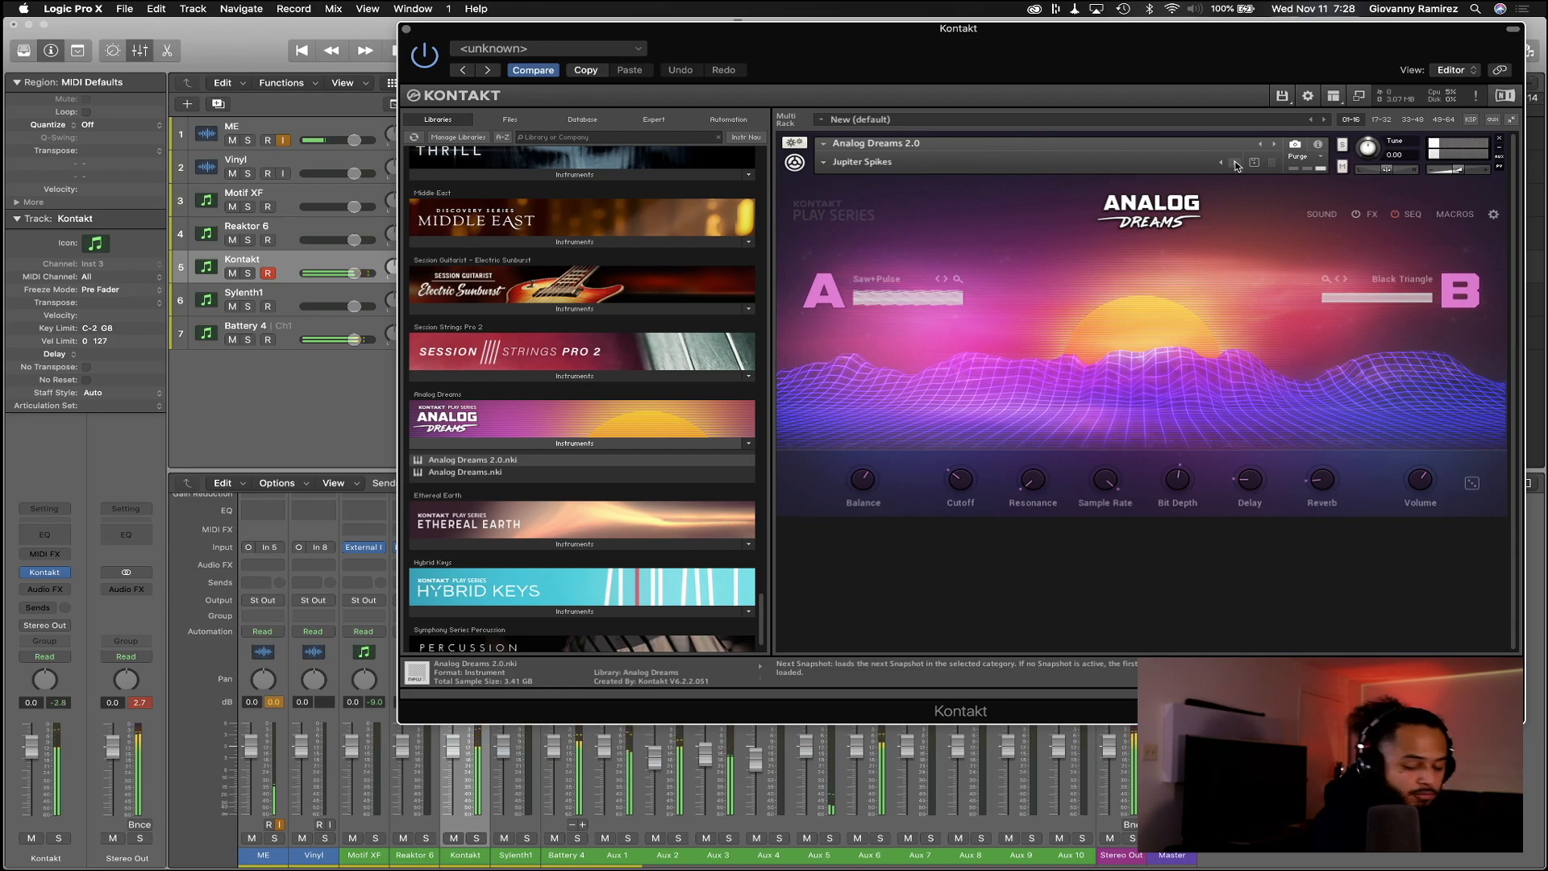
{"action": "left_click", "coordinate": [1234, 163]}
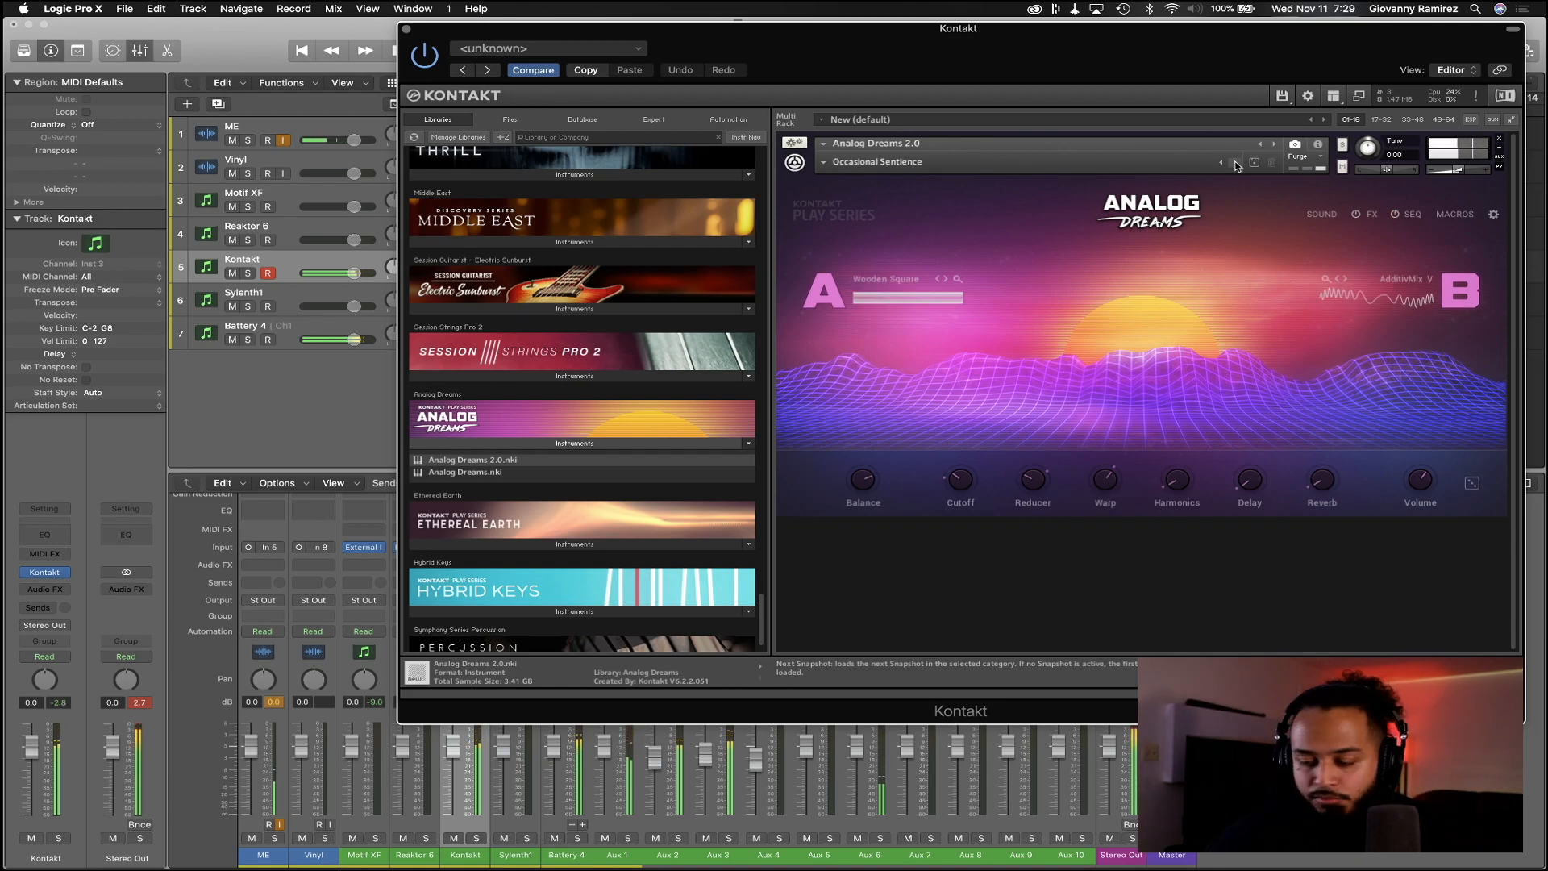
{"action": "left_click", "coordinate": [1235, 163]}
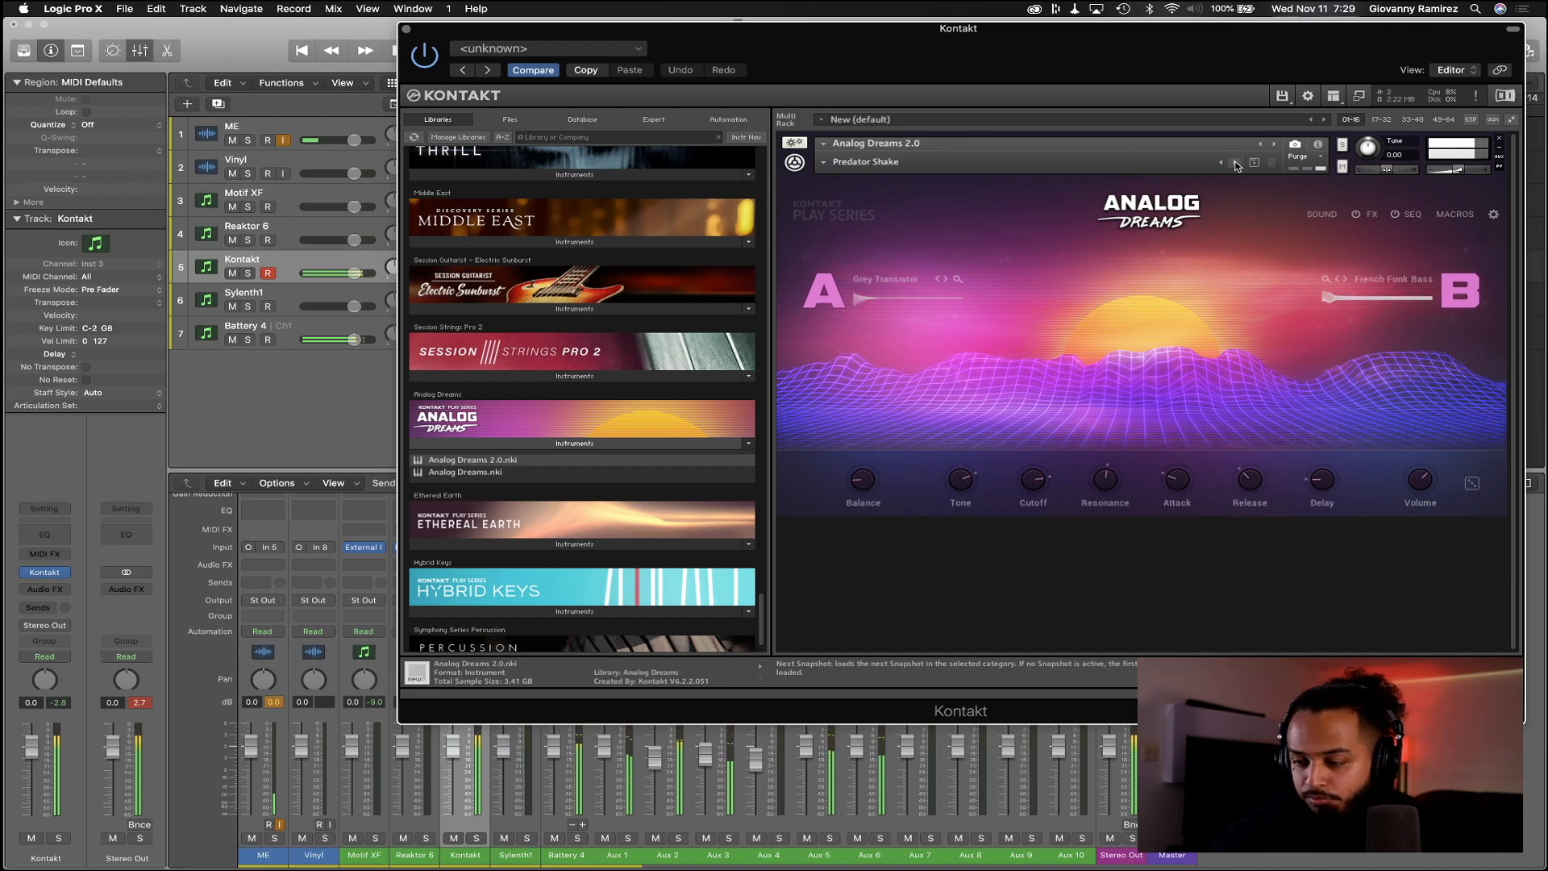
Replace Analog Dreams 2.0 in the Kontakt rack with the Ethereal Earth 2.0 instrument
{"action": "left_click", "coordinate": [1499, 138]}
{"action": "scroll", "coordinate": [555, 583], "scroll_direction": "down", "scroll_amount": 1}
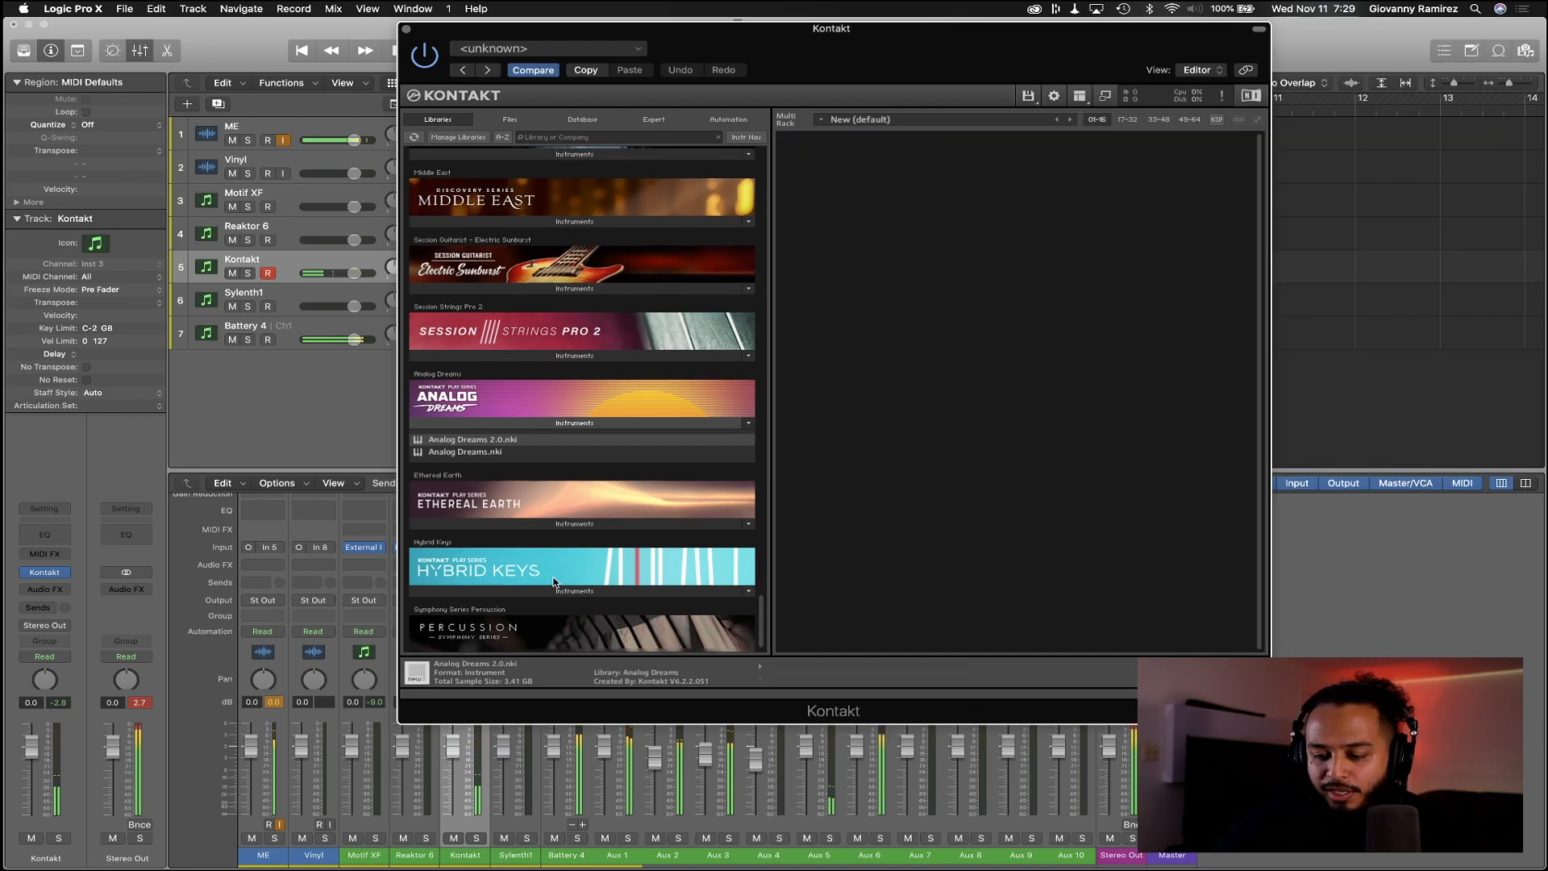
{"action": "left_click", "coordinate": [553, 524]}
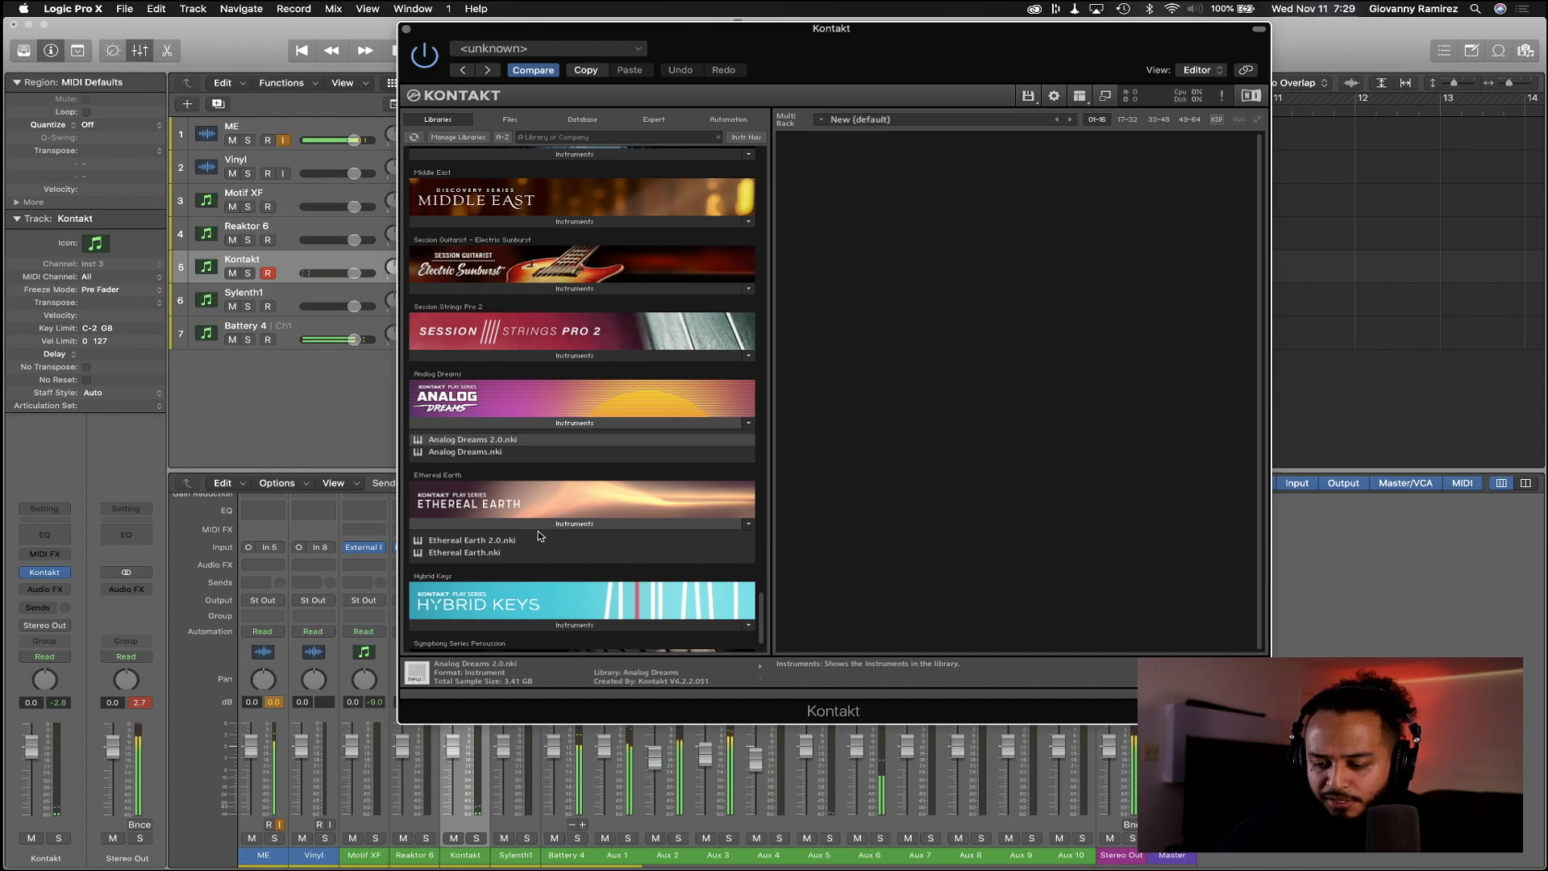
{"action": "double_click", "coordinate": [484, 541]}
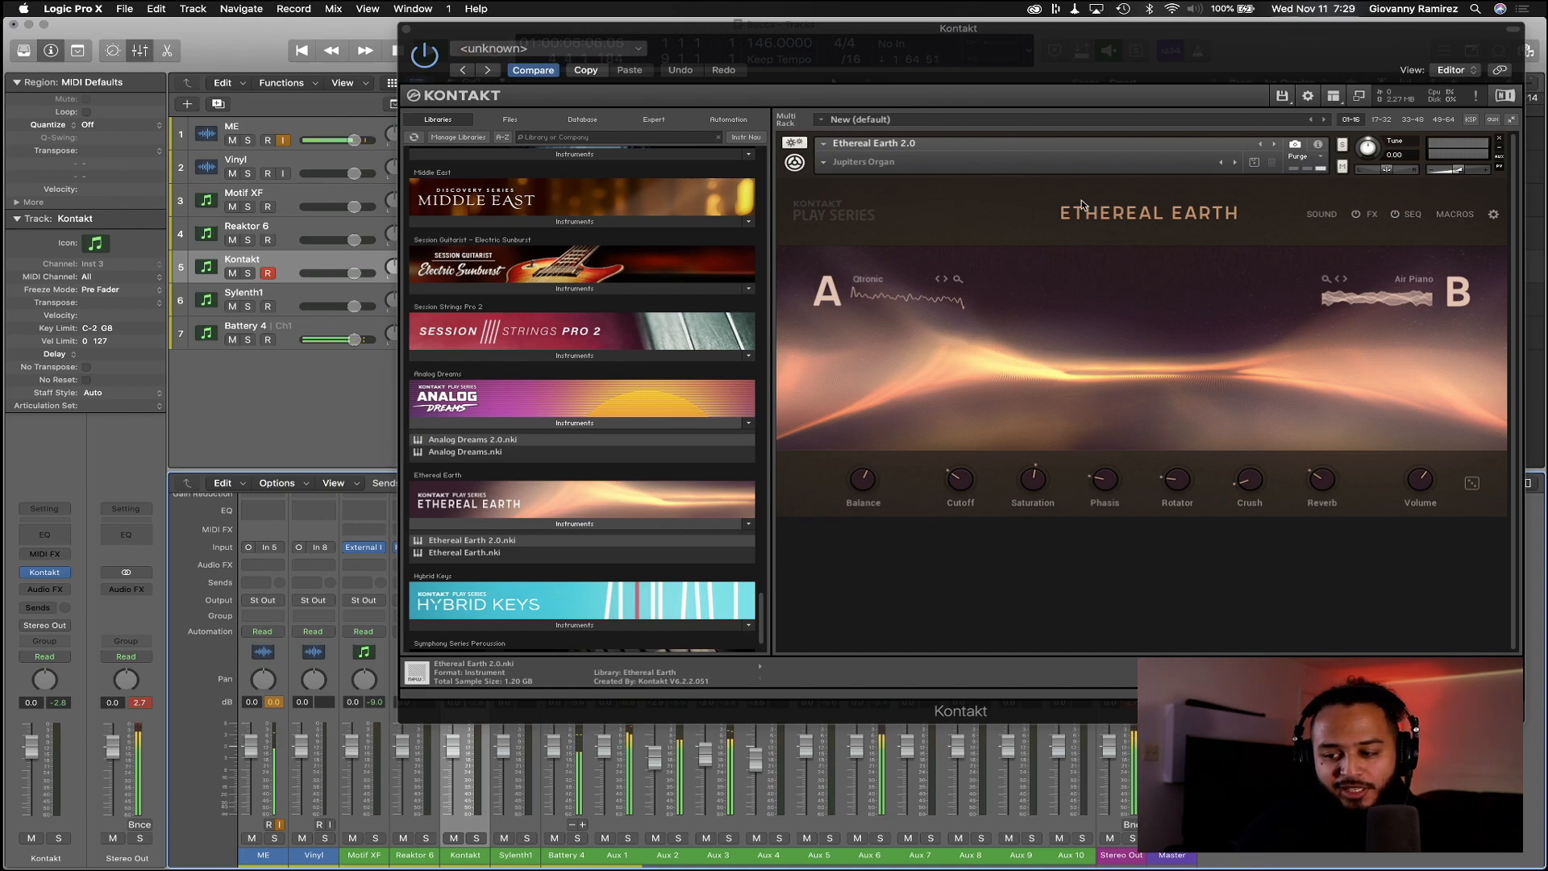
Load the Any Subway in Europe snapshot from the Natural category of Ethereal Earth 2.0
{"action": "left_click", "coordinate": [1174, 168]}
{"action": "left_click", "coordinate": [824, 164]}
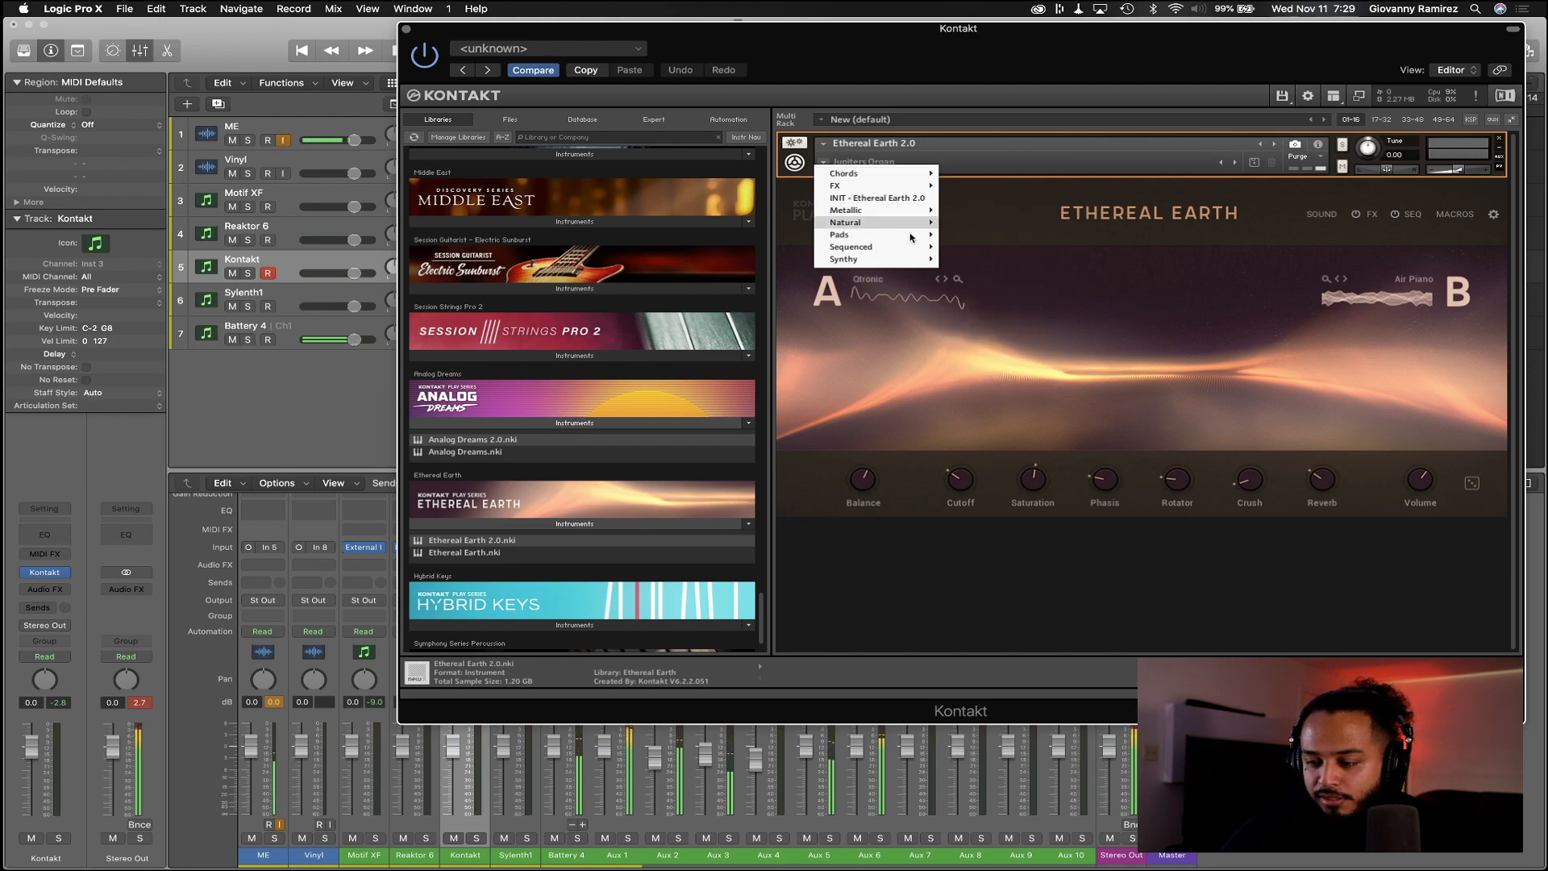
{"action": "mouse_move", "coordinate": [921, 236]}
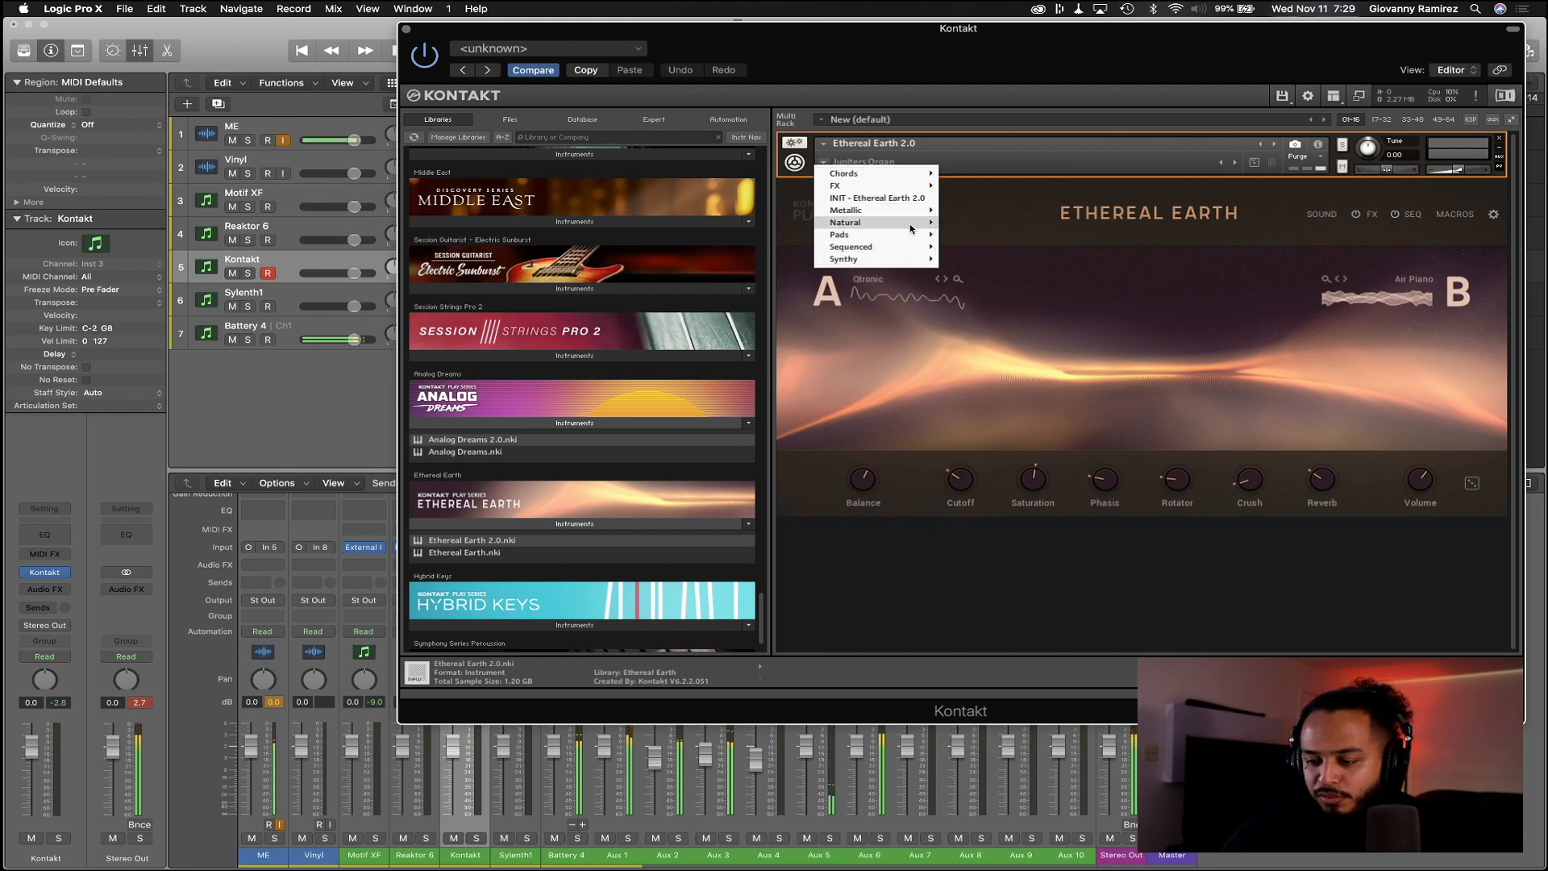
{"action": "left_click", "coordinate": [967, 226]}
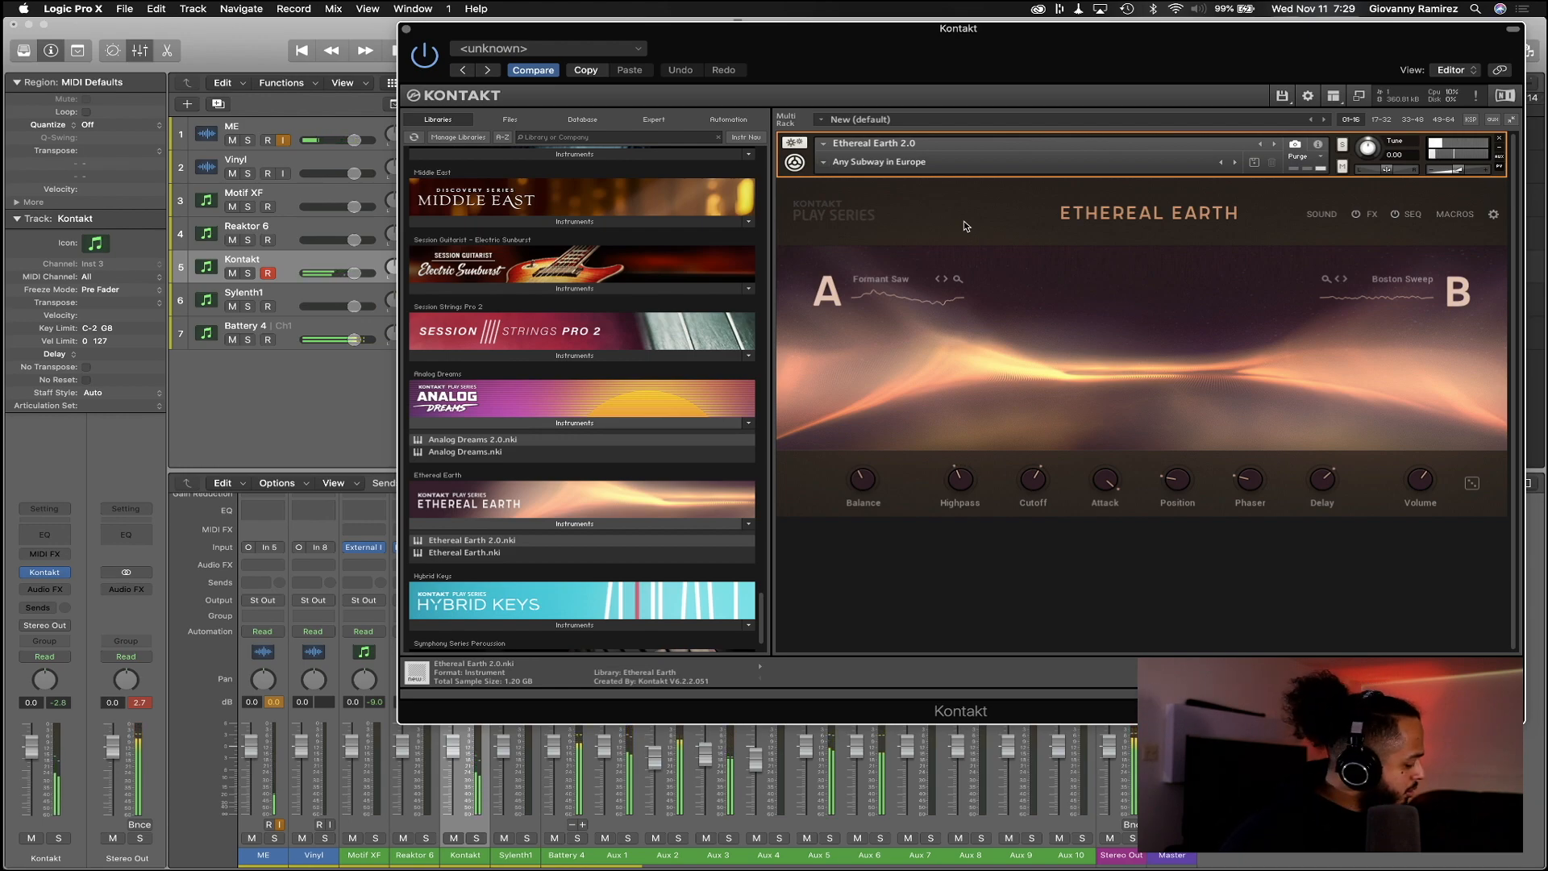
Audition the natural snapshots after Any Subway in Europe one by one over the beat, through Shy Monk
{"action": "left_click", "coordinate": [1236, 163]}
{"action": "left_click", "coordinate": [1237, 165]}
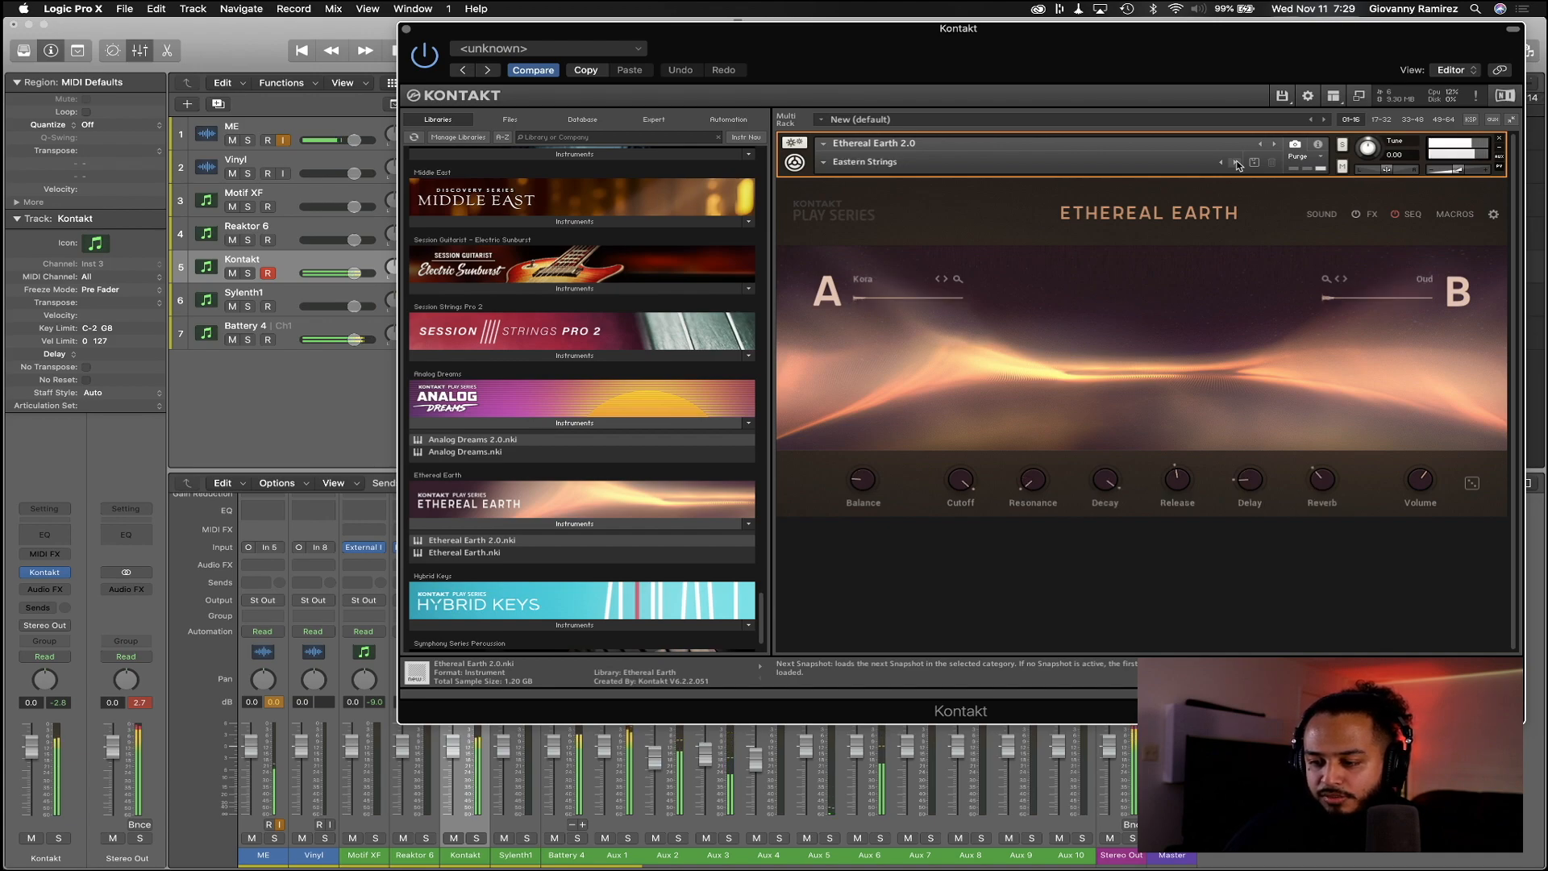
{"action": "left_click", "coordinate": [1237, 165]}
{"action": "left_click", "coordinate": [1238, 165]}
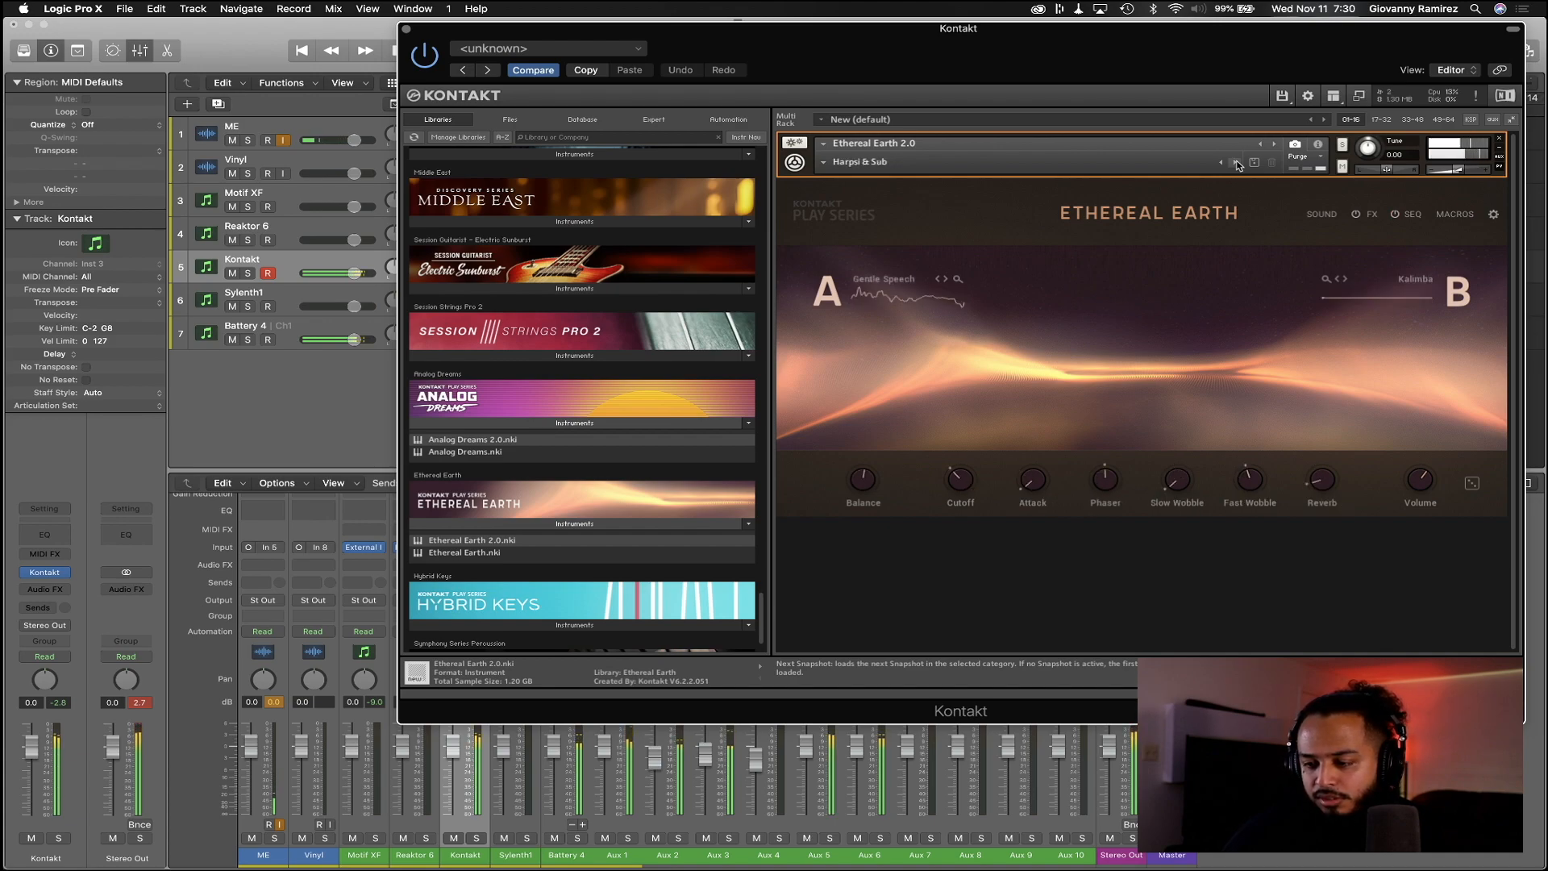
{"action": "left_click", "coordinate": [1237, 164]}
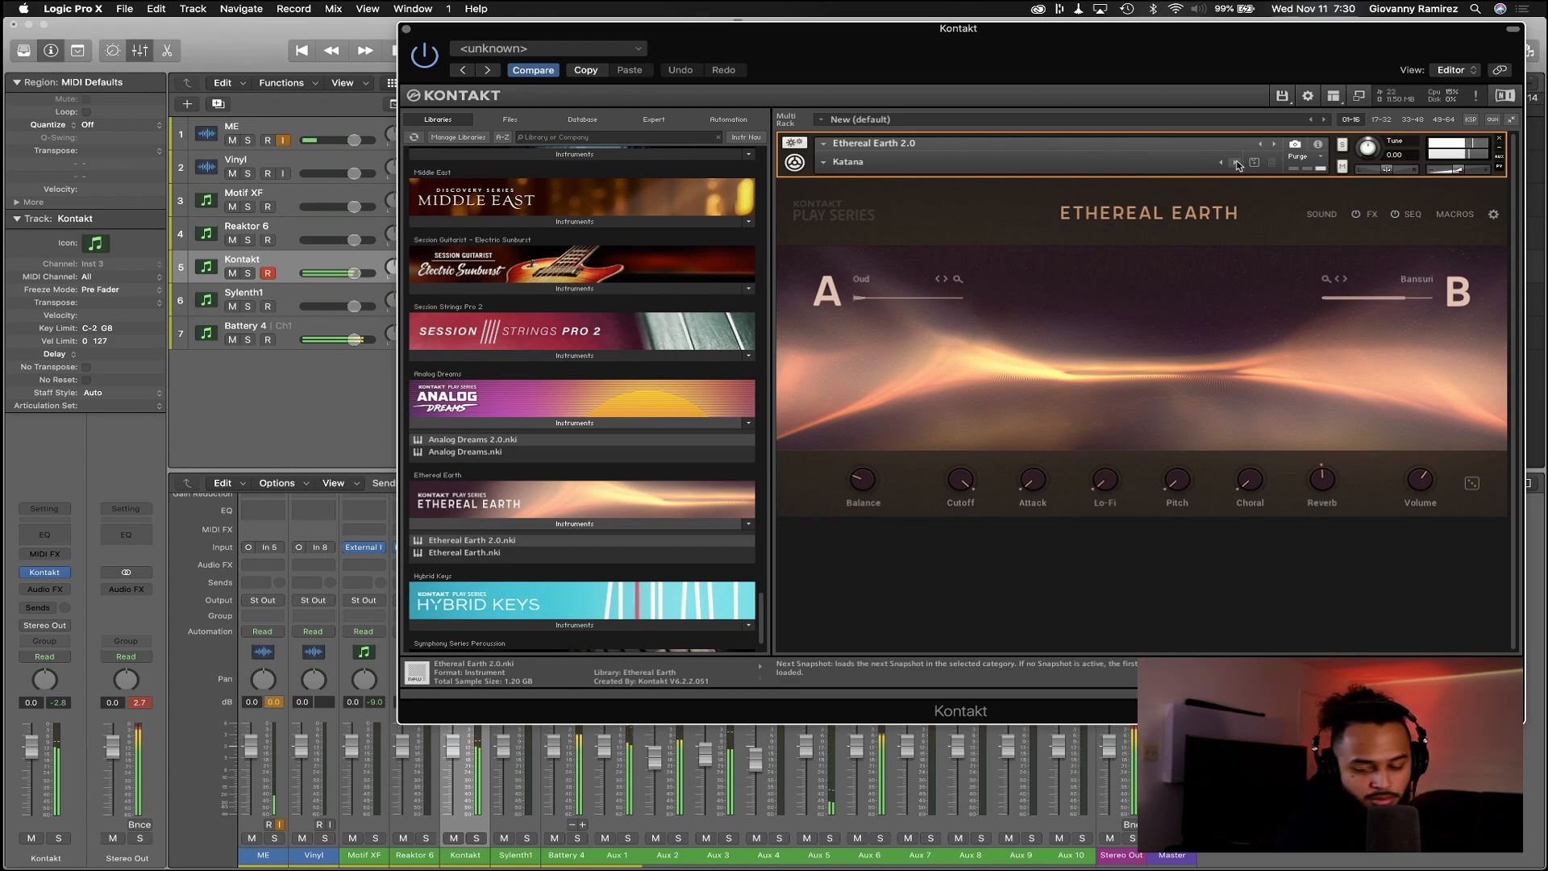
{"action": "left_click", "coordinate": [1237, 164]}
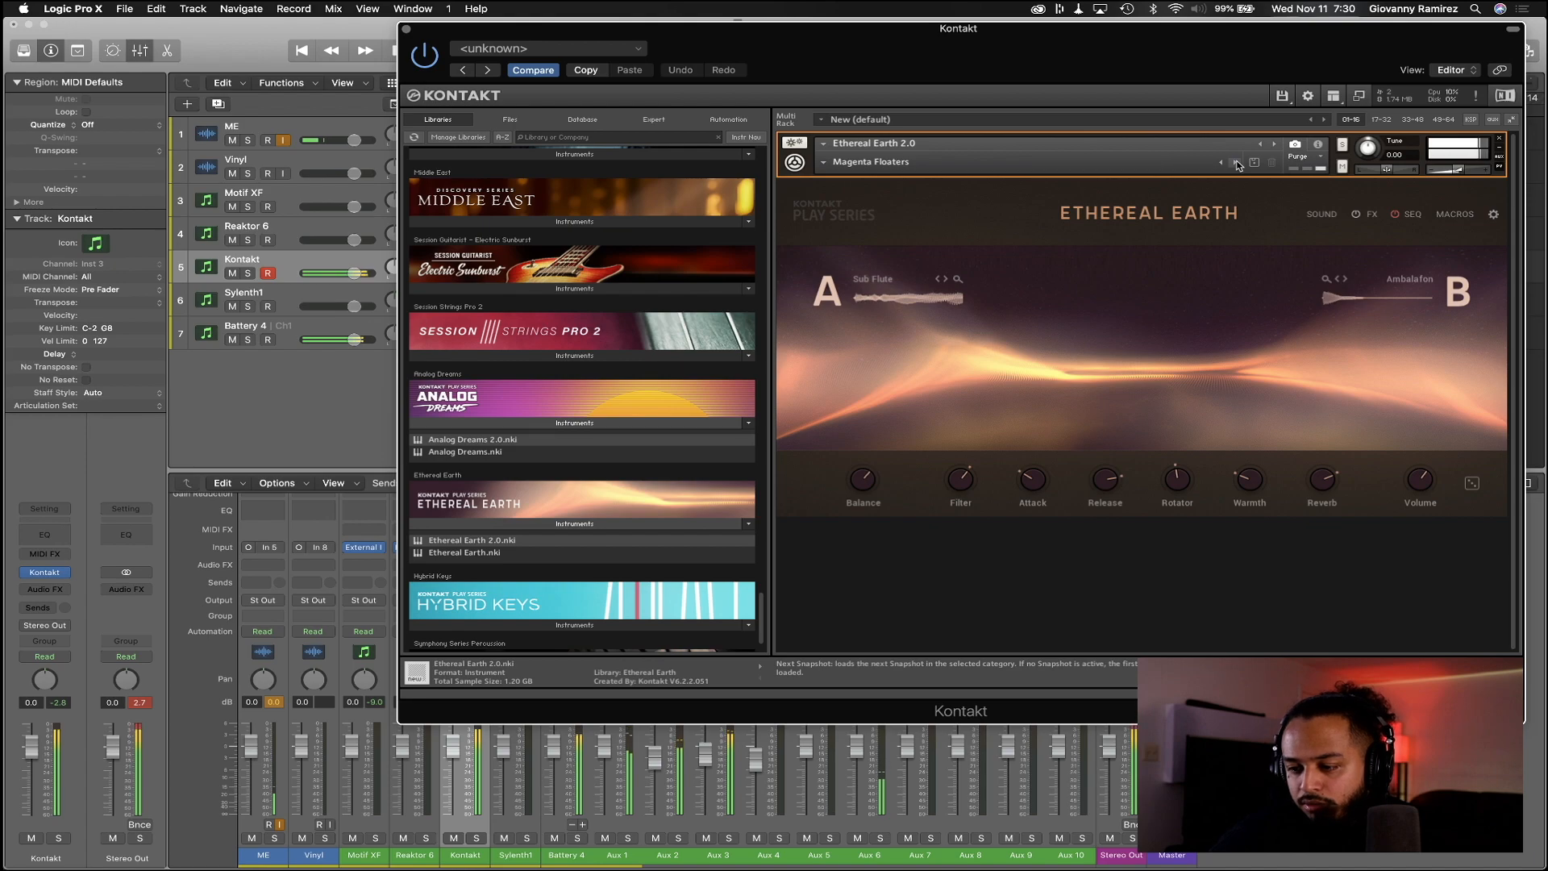
{"action": "left_click", "coordinate": [1237, 164]}
{"action": "left_click", "coordinate": [1237, 163]}
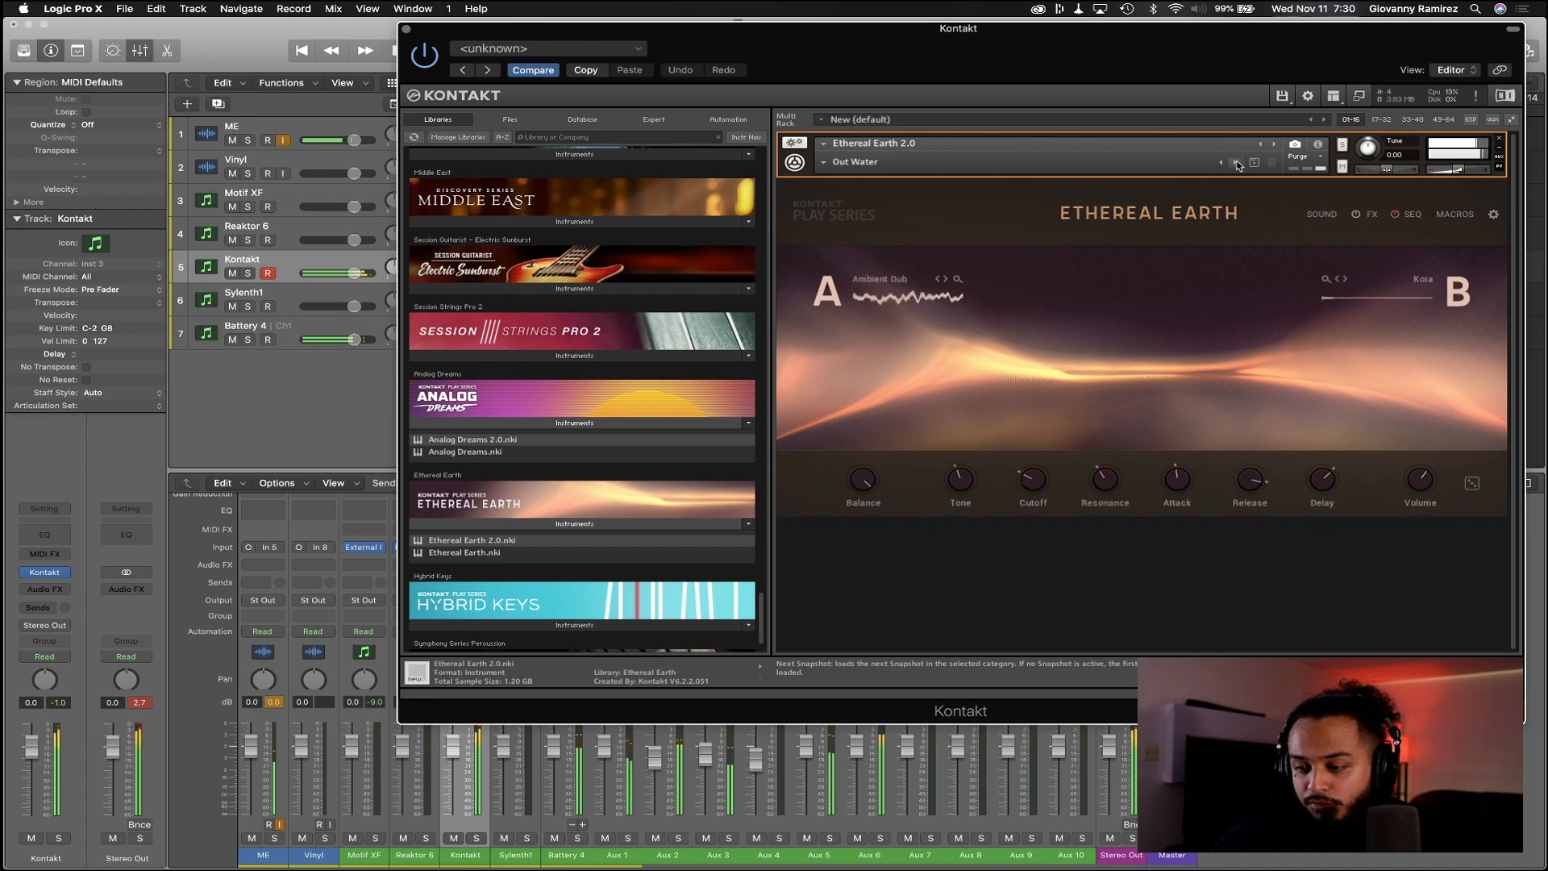
{"action": "left_click", "coordinate": [1237, 164]}
Load the 1000 Hisses snapshot from the Pads category and lower the Kontakt channel's volume to -4.6 dB
{"action": "left_click", "coordinate": [857, 162]}
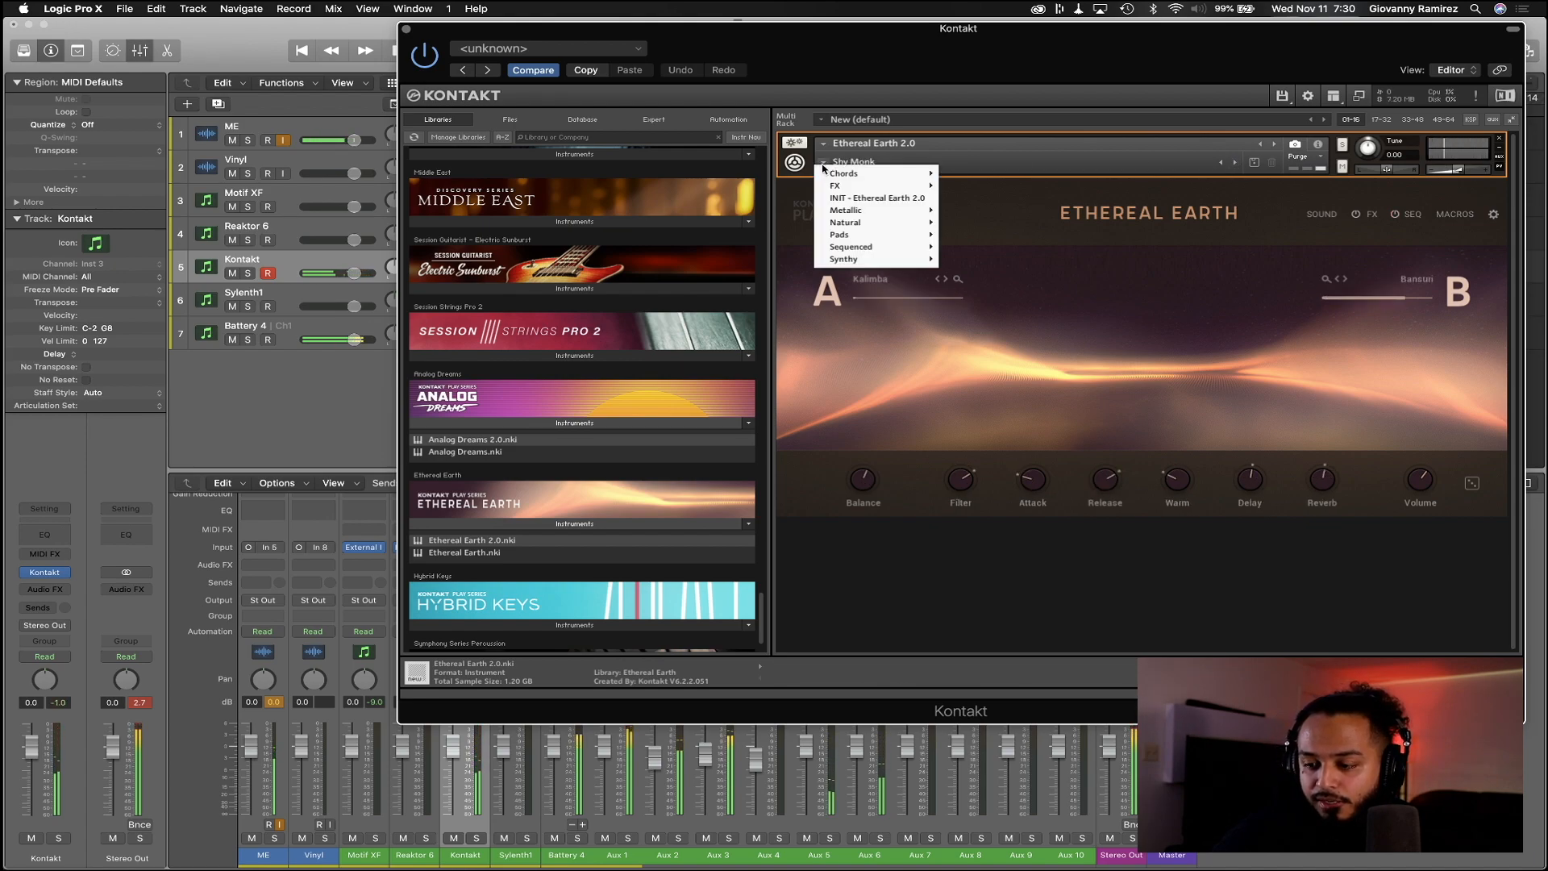
{"action": "mouse_move", "coordinate": [890, 236]}
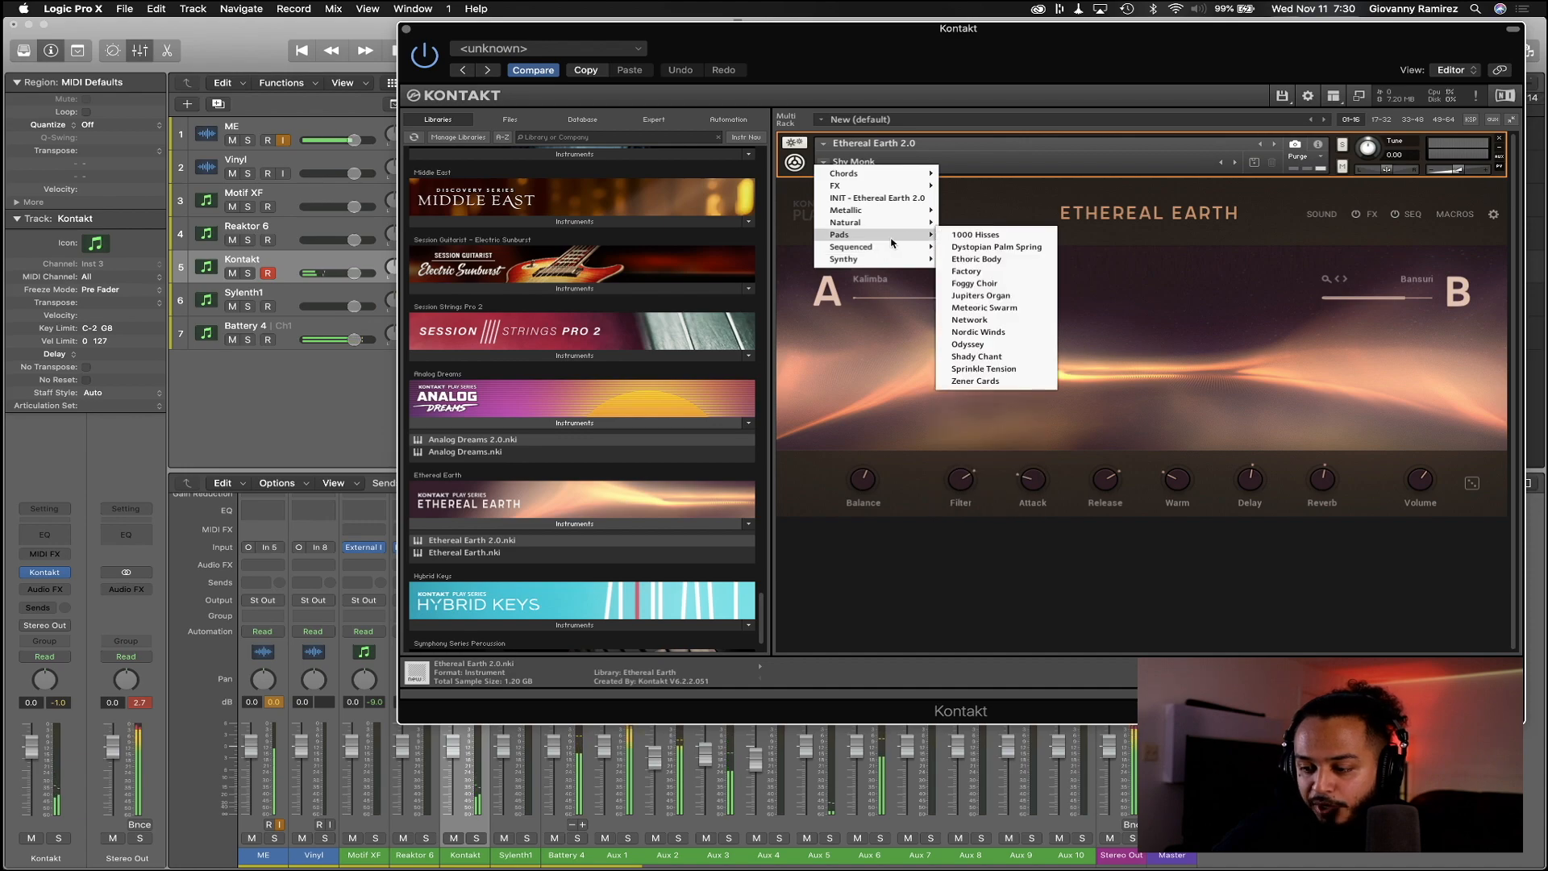
{"action": "left_click", "coordinate": [968, 236]}
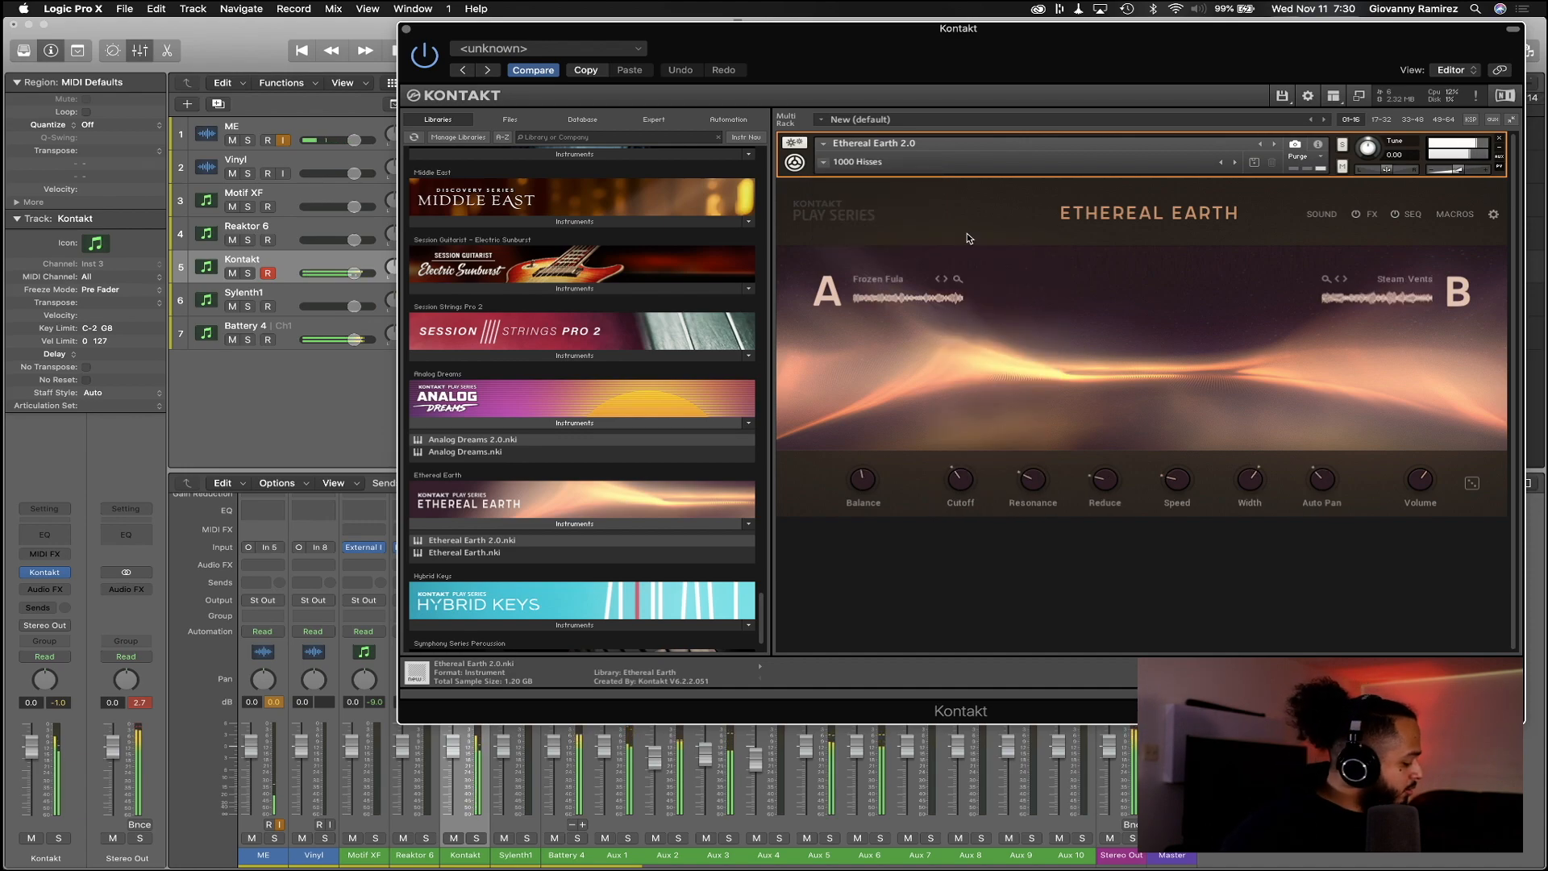
{"action": "left_click_drag", "start_coordinate": [453, 756], "coordinate": [452, 768]}
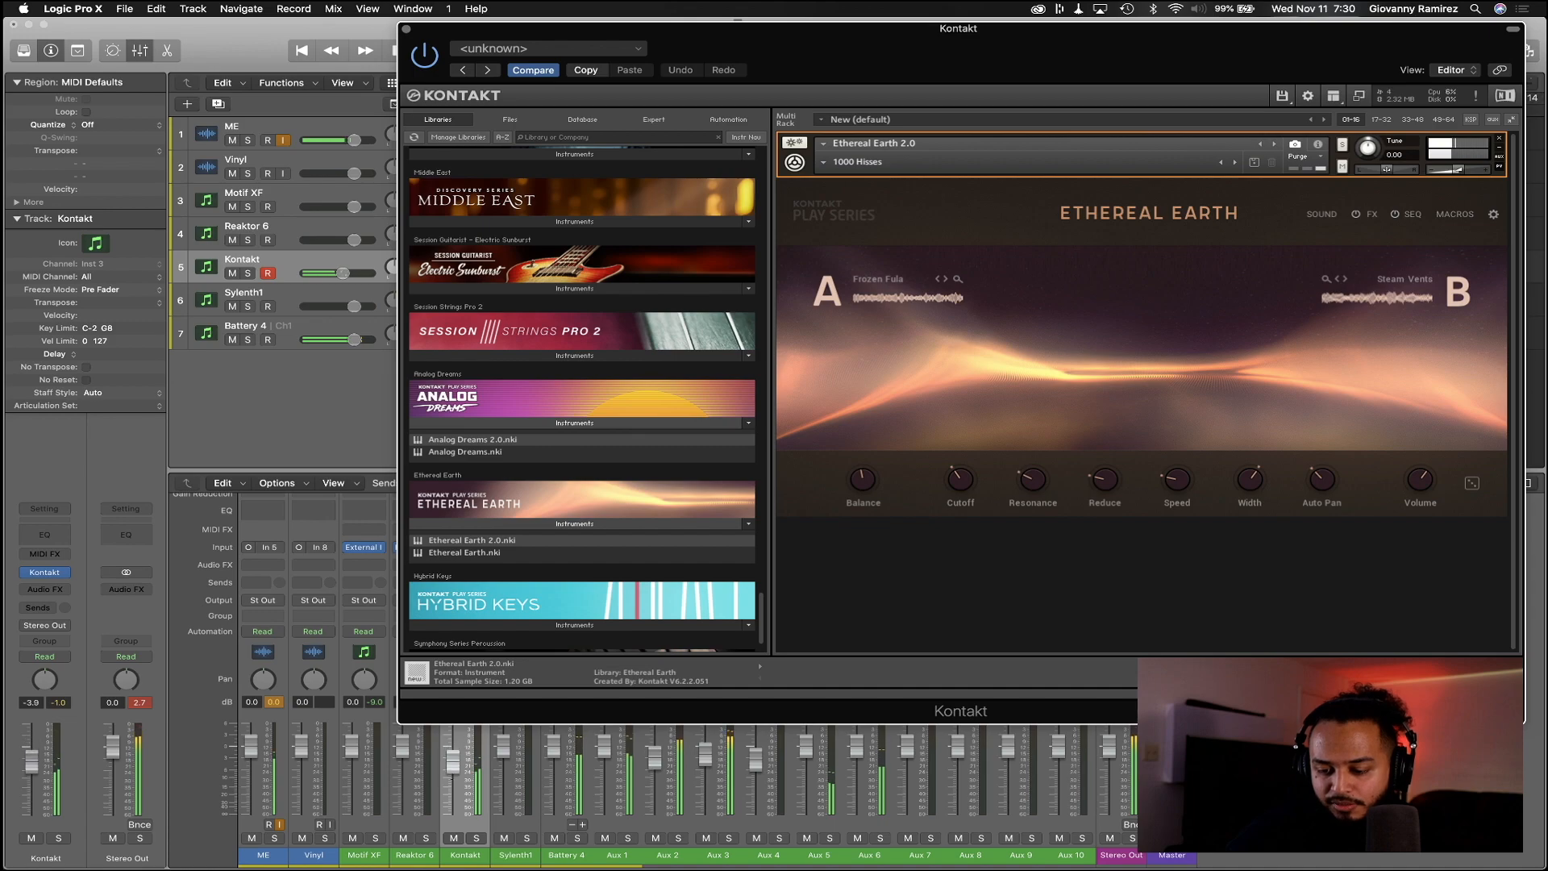
Audition the pad snapshots after 1000 Hisses one by one over the beat, through Nordic Winds
{"action": "left_click", "coordinate": [1237, 163]}
{"action": "left_click", "coordinate": [1237, 163]}
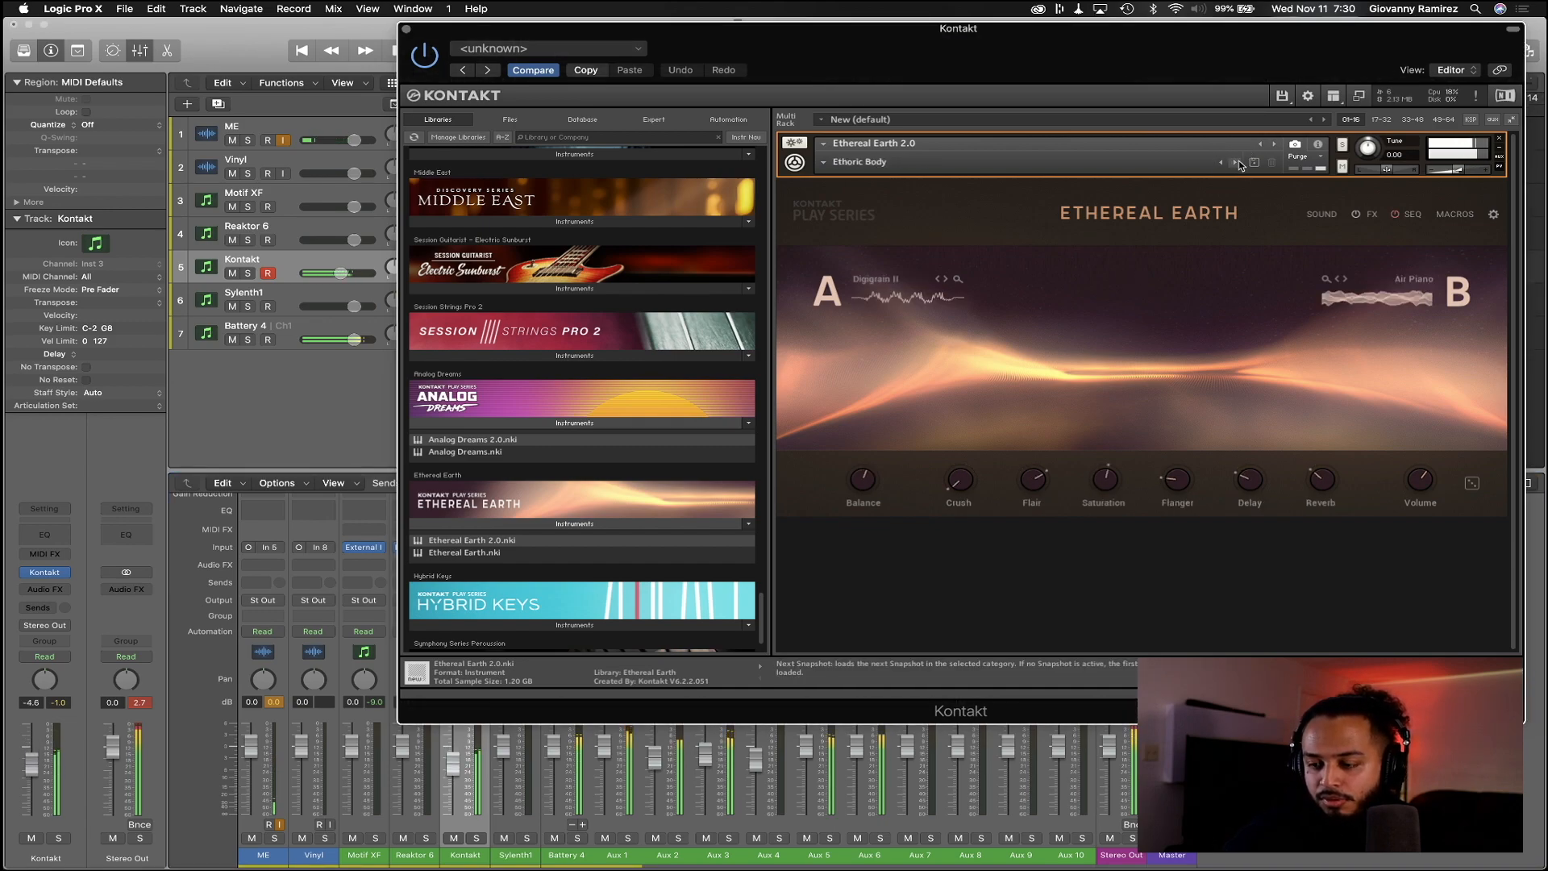
{"action": "left_click", "coordinate": [1236, 163]}
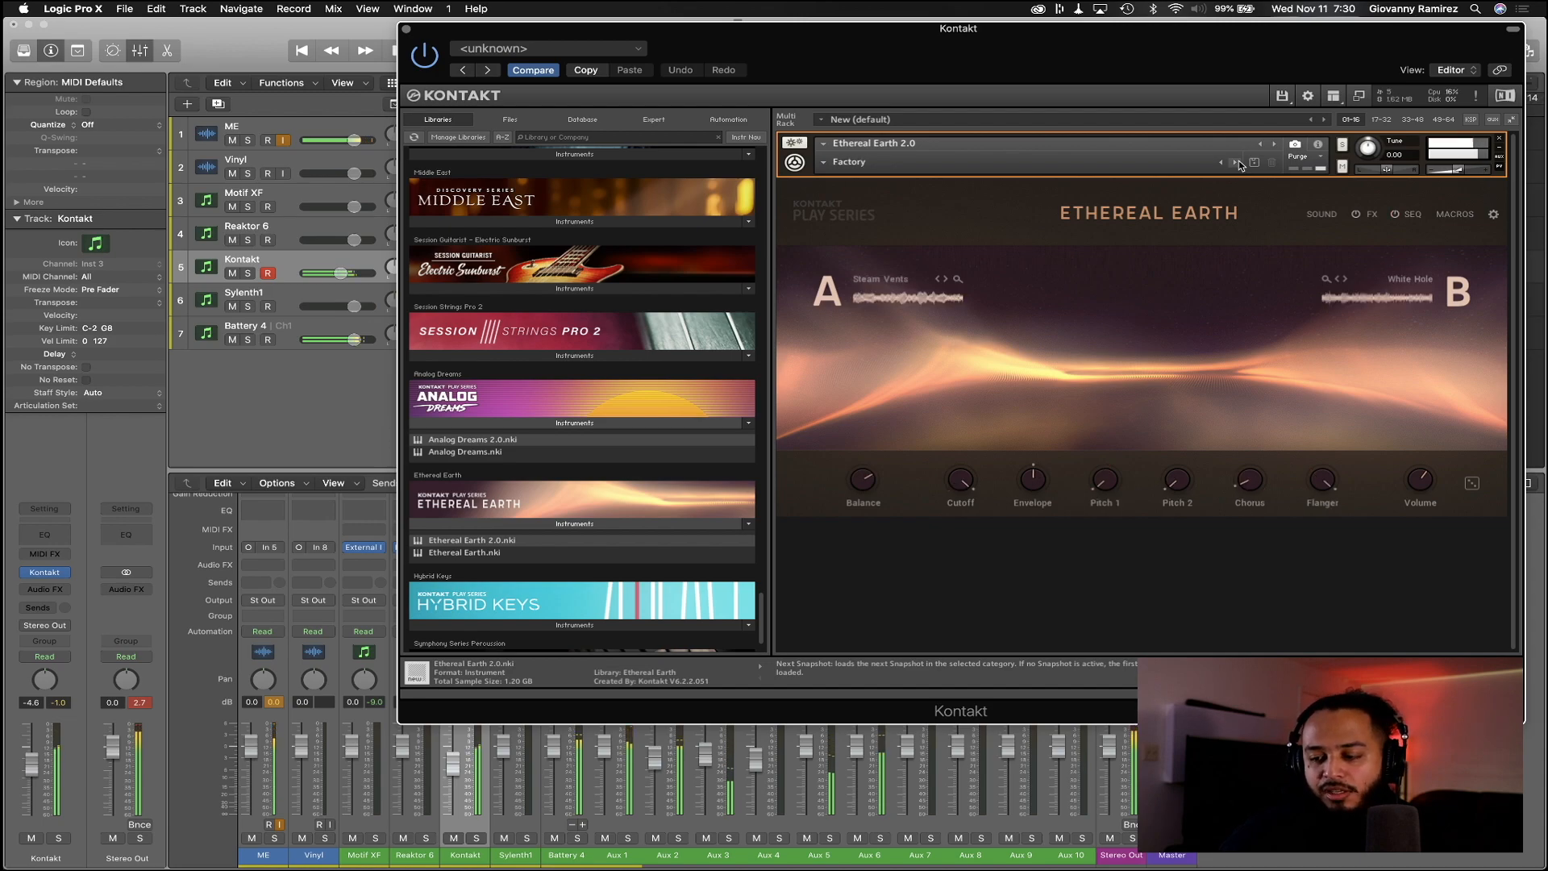
{"action": "left_click", "coordinate": [1236, 162]}
{"action": "left_click", "coordinate": [1237, 163]}
{"action": "left_click", "coordinate": [1236, 163]}
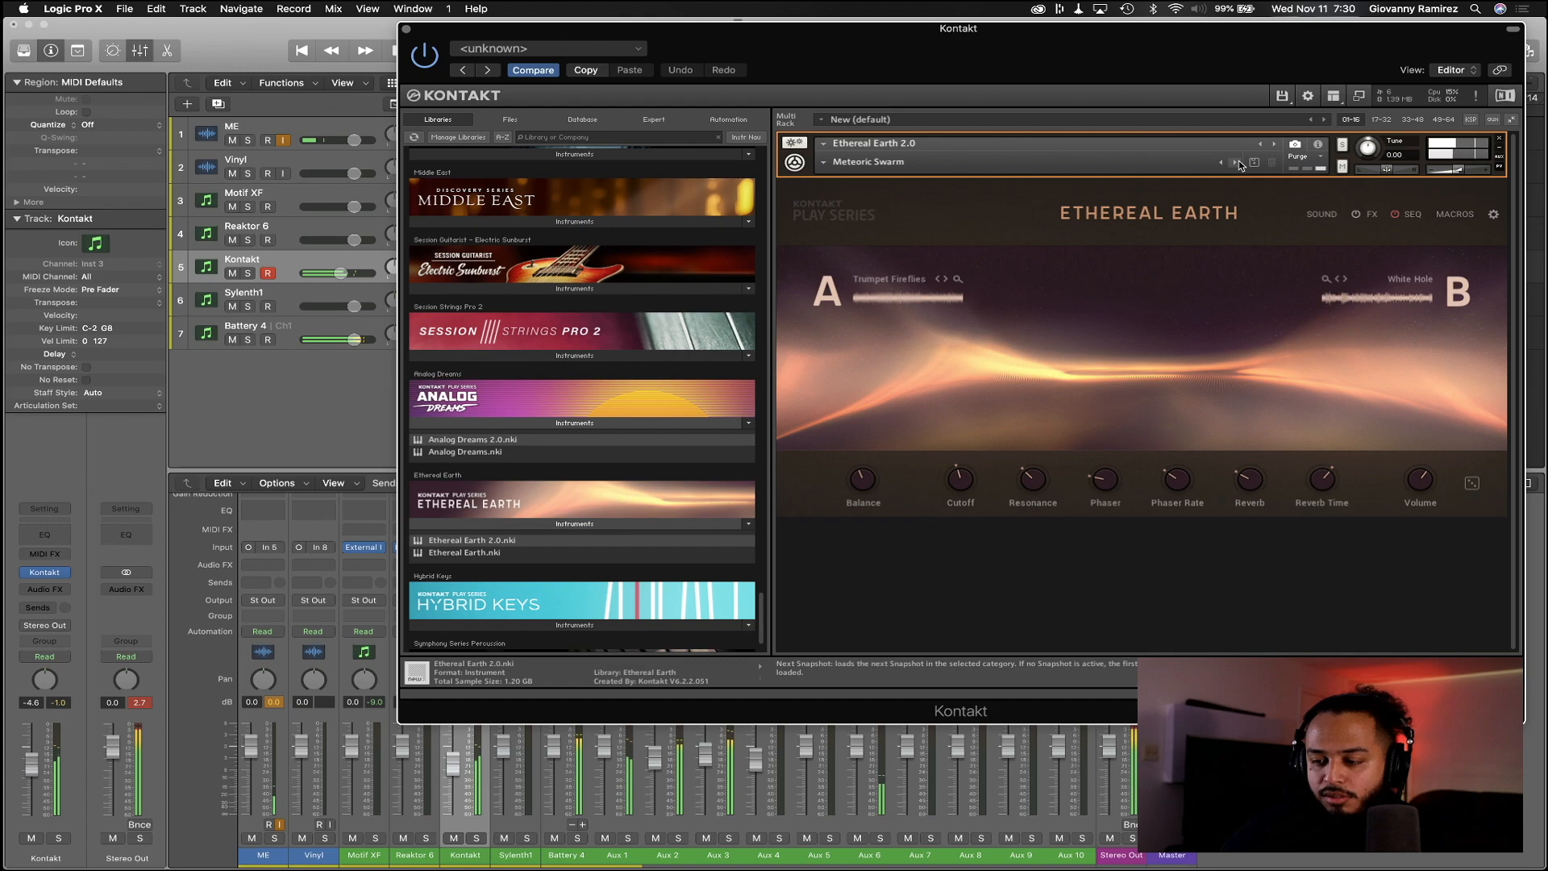
{"action": "left_click", "coordinate": [1236, 163]}
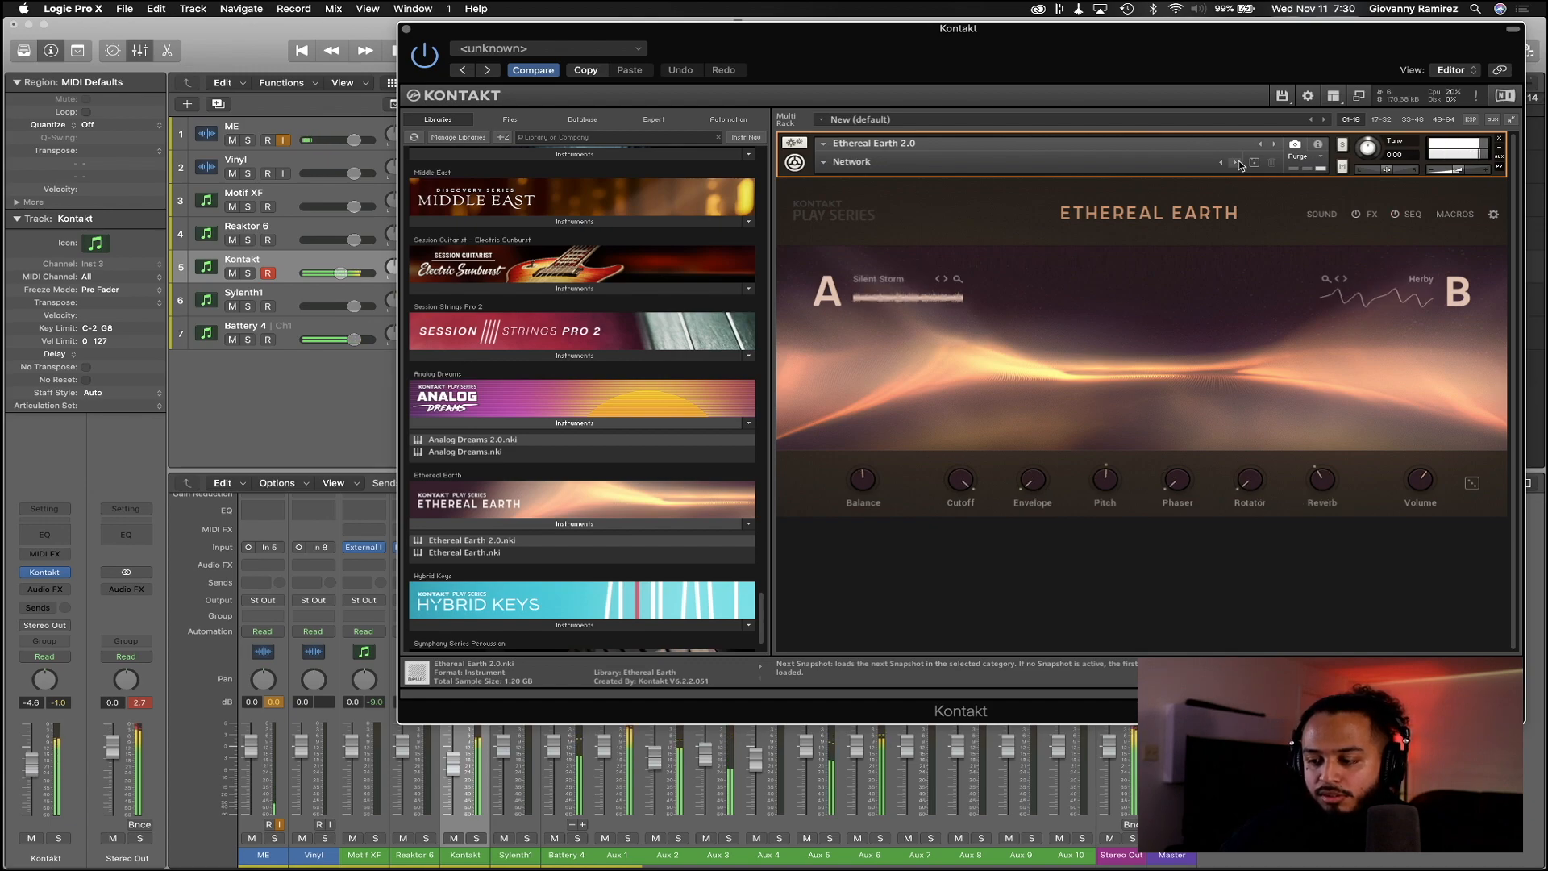
{"action": "left_click", "coordinate": [1237, 163]}
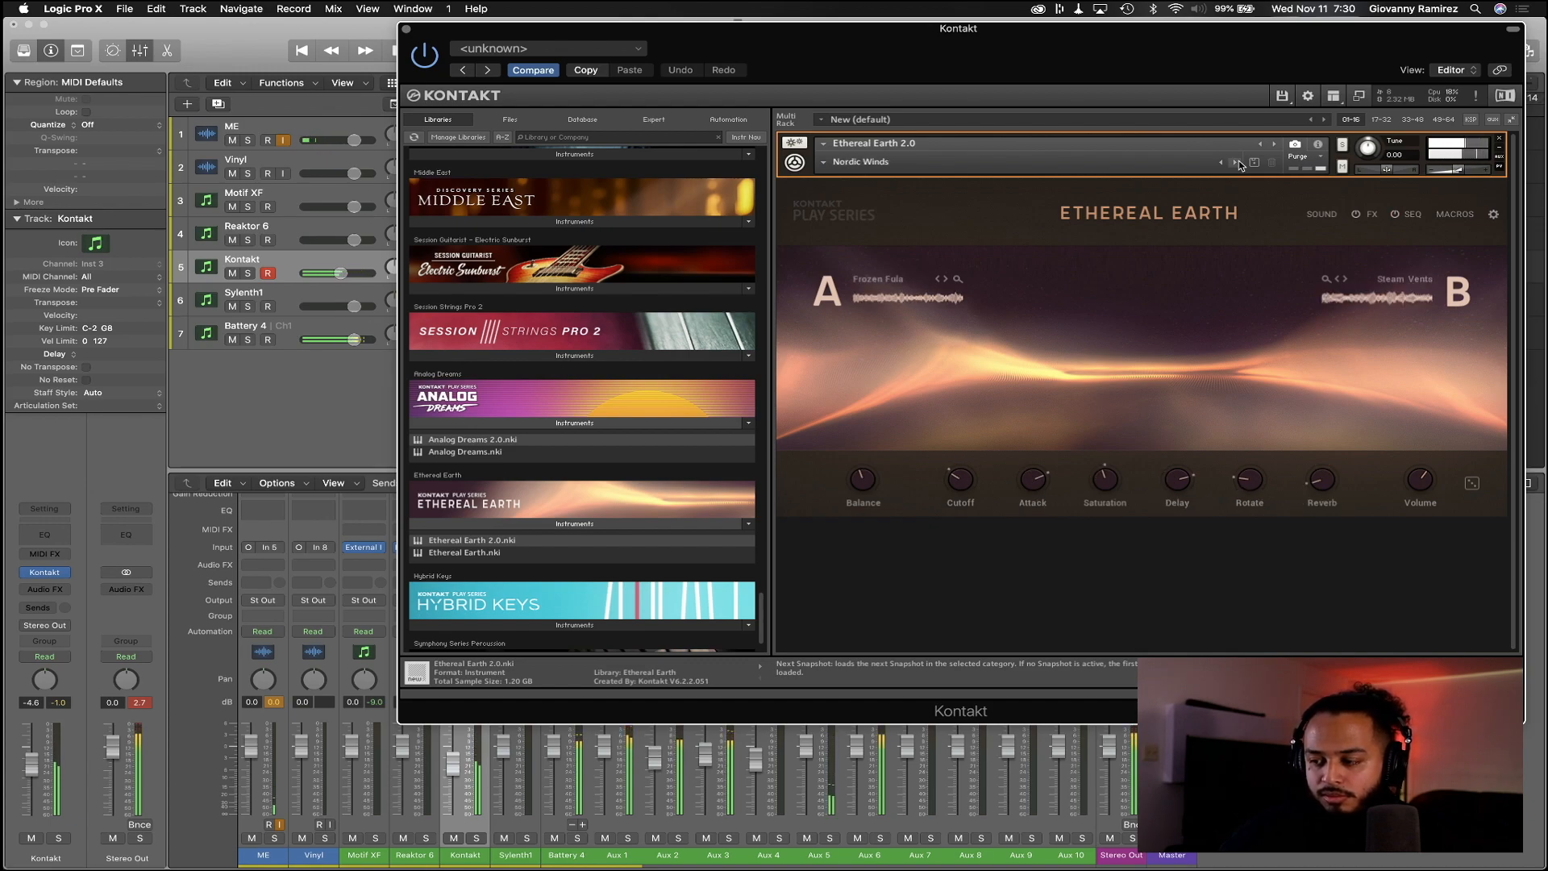
Remove Ethereal Earth 2.0 from the Kontakt rack and close the Kontakt plug-in window
{"action": "left_click", "coordinate": [1501, 142]}
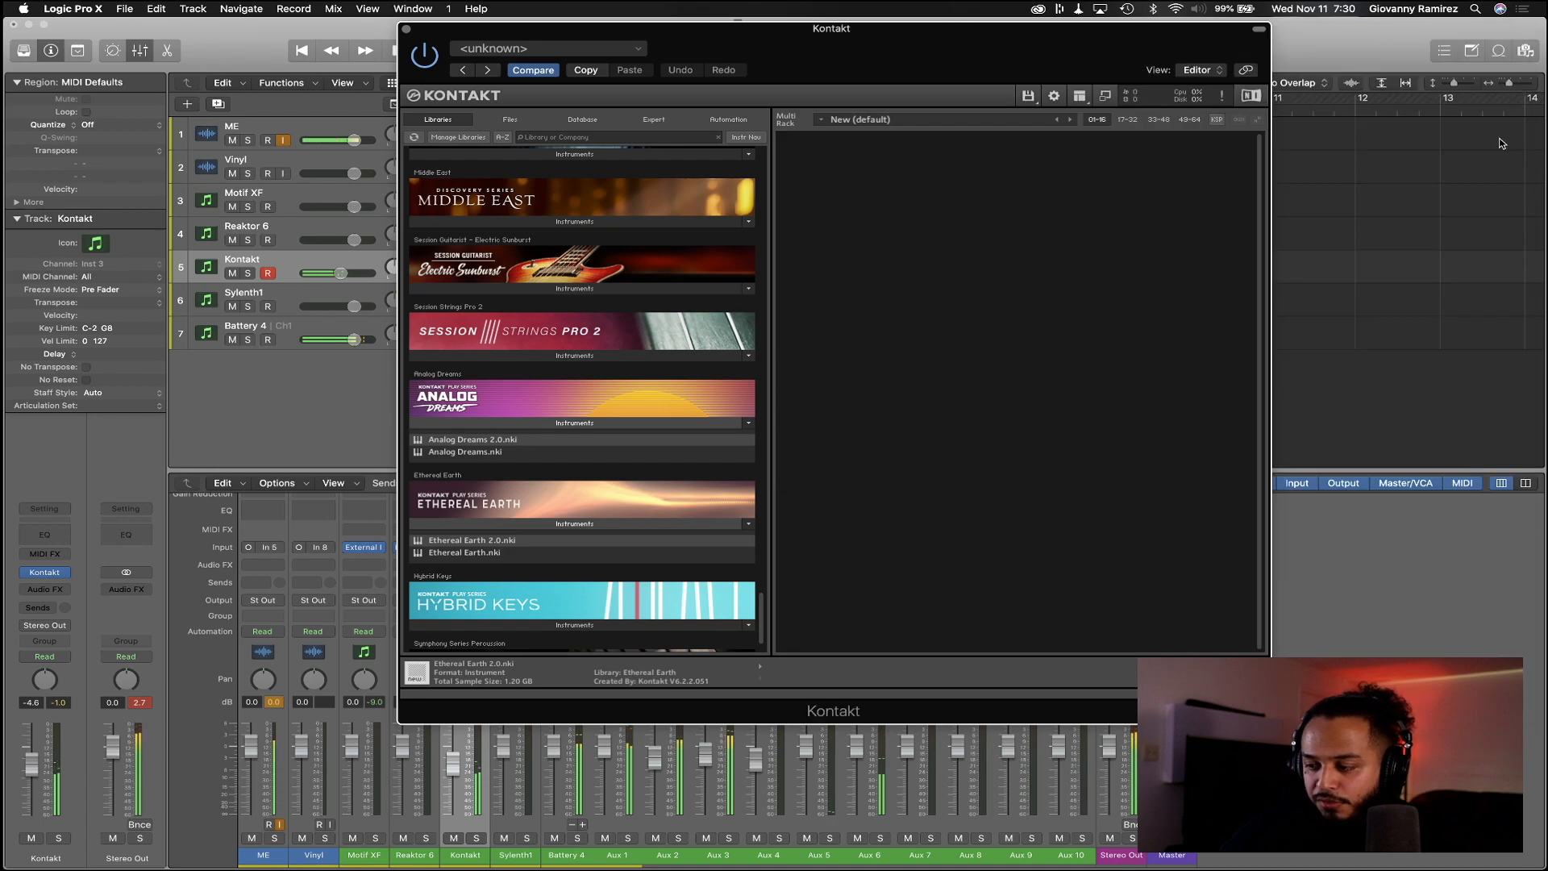
{"action": "scroll", "coordinate": [543, 549], "scroll_direction": "down", "scroll_amount": 2}
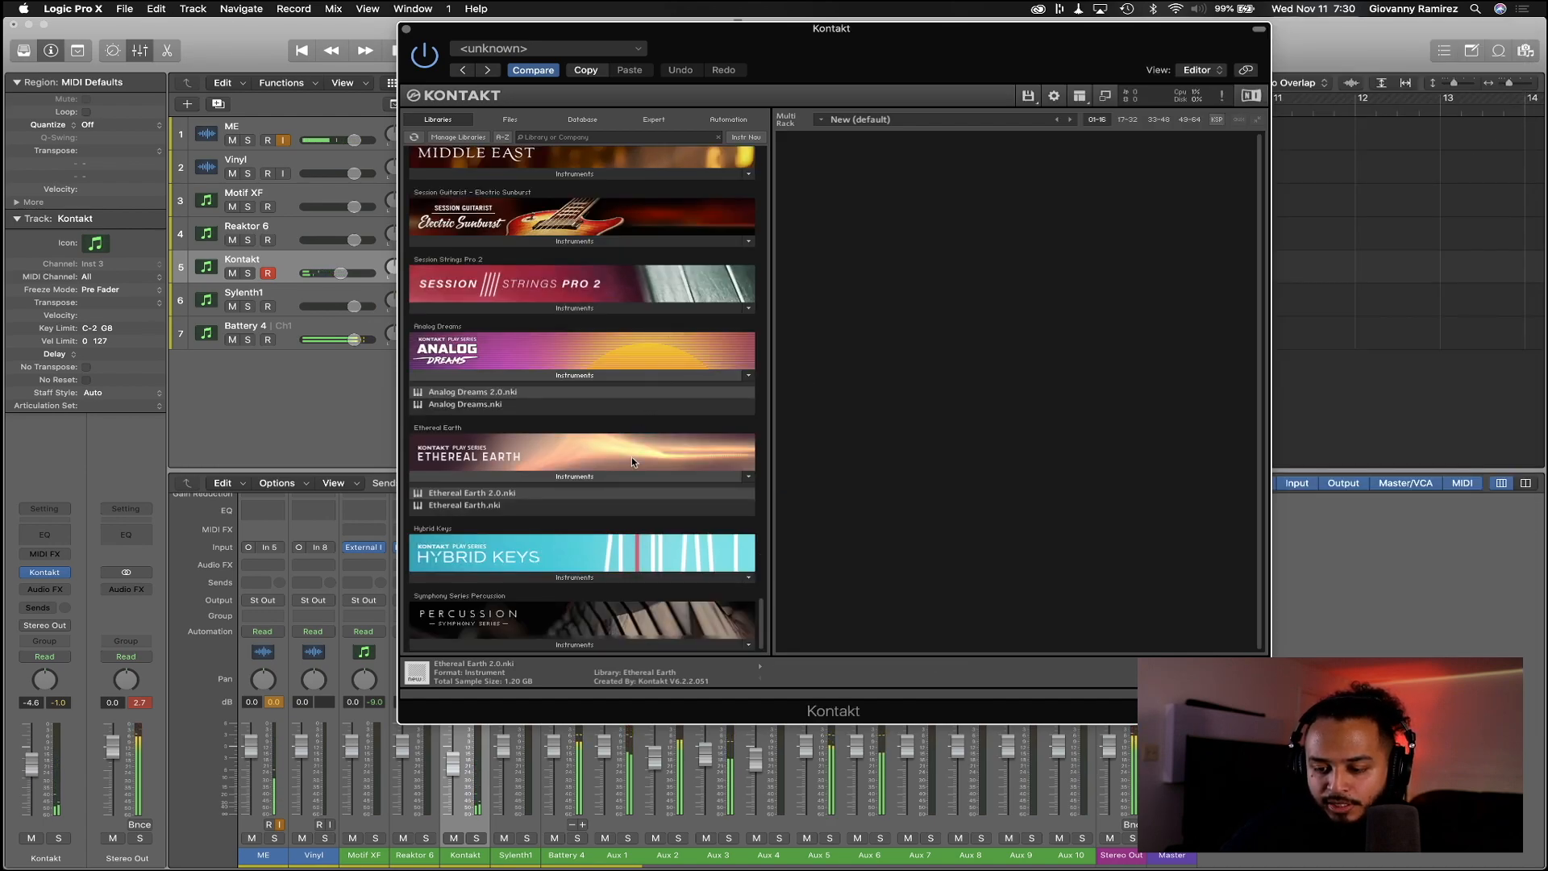
{"action": "left_click", "coordinate": [407, 30]}
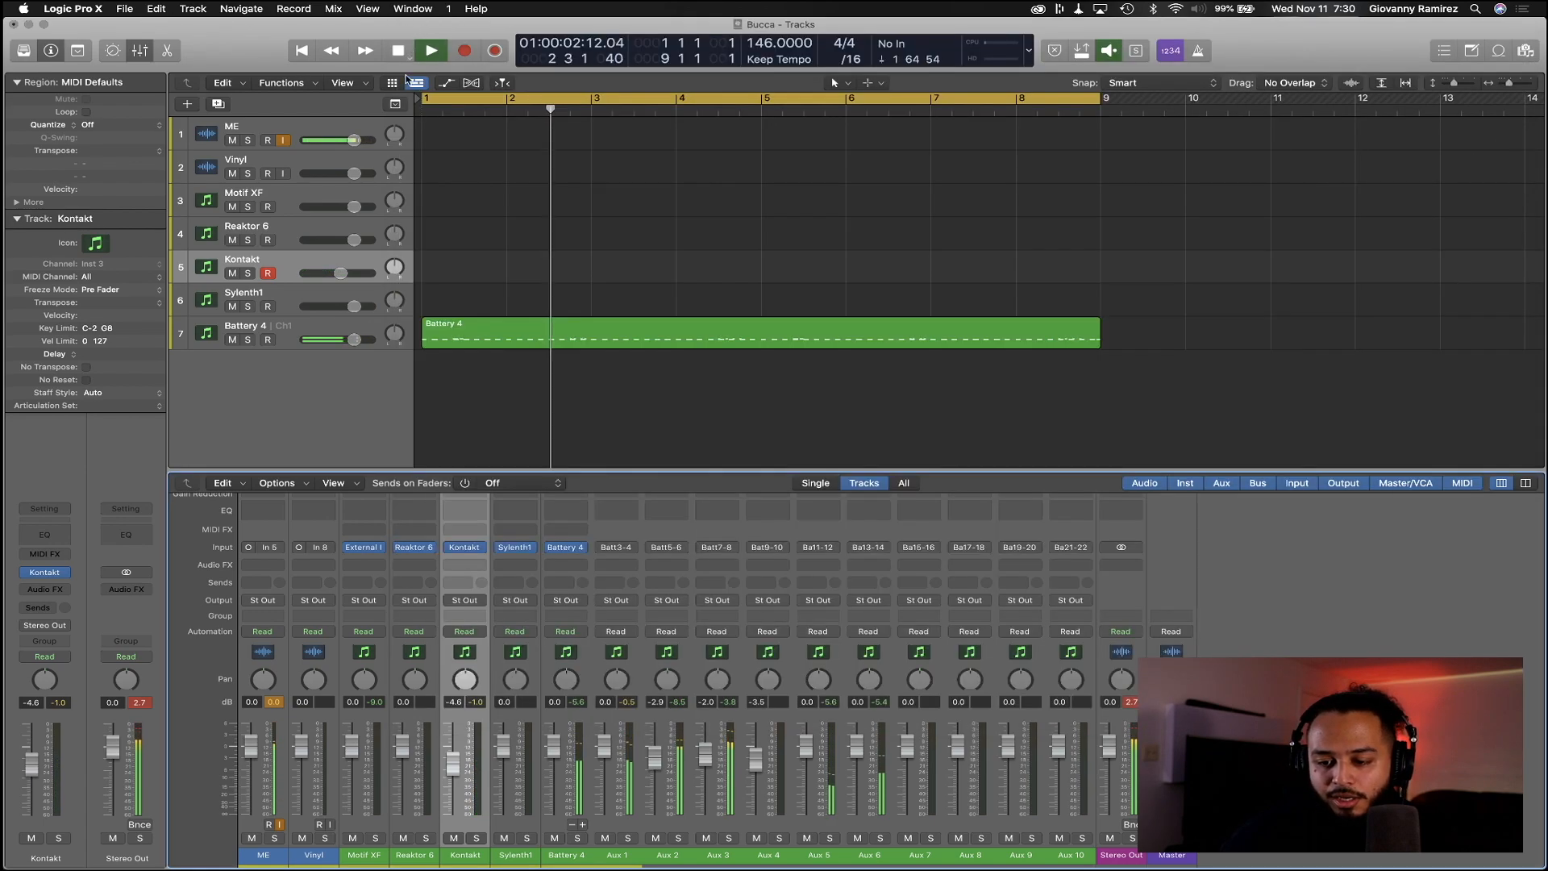
Open the Reaktor 6 plug-in on the Reaktor 6 track and load the Monark instrument in Play mode
{"action": "left_click", "coordinate": [303, 234]}
{"action": "left_click", "coordinate": [414, 547]}
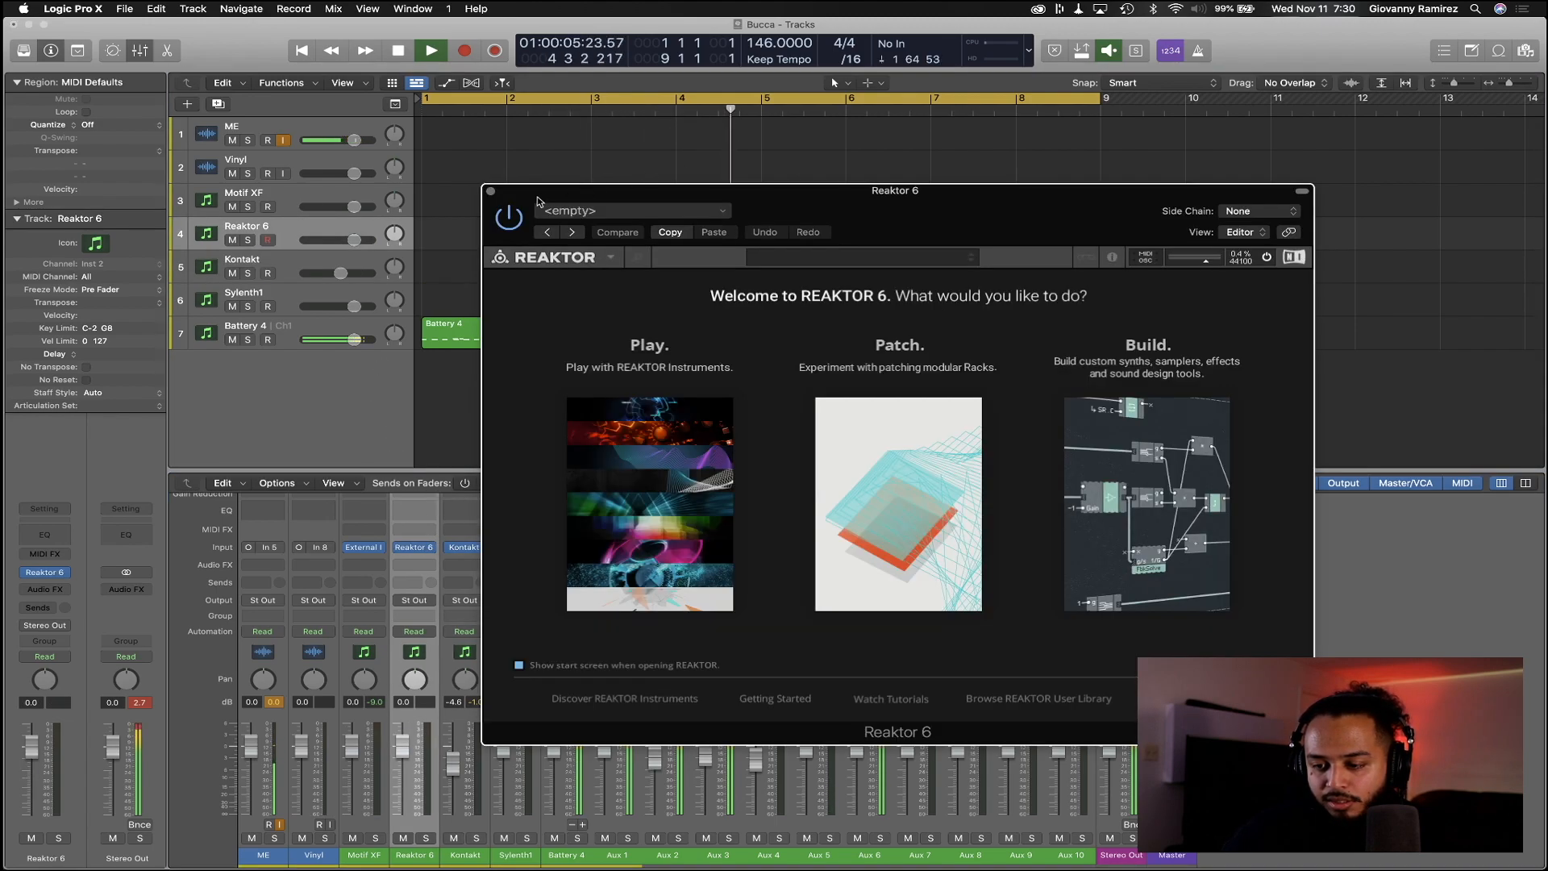
{"action": "left_click", "coordinate": [664, 403]}
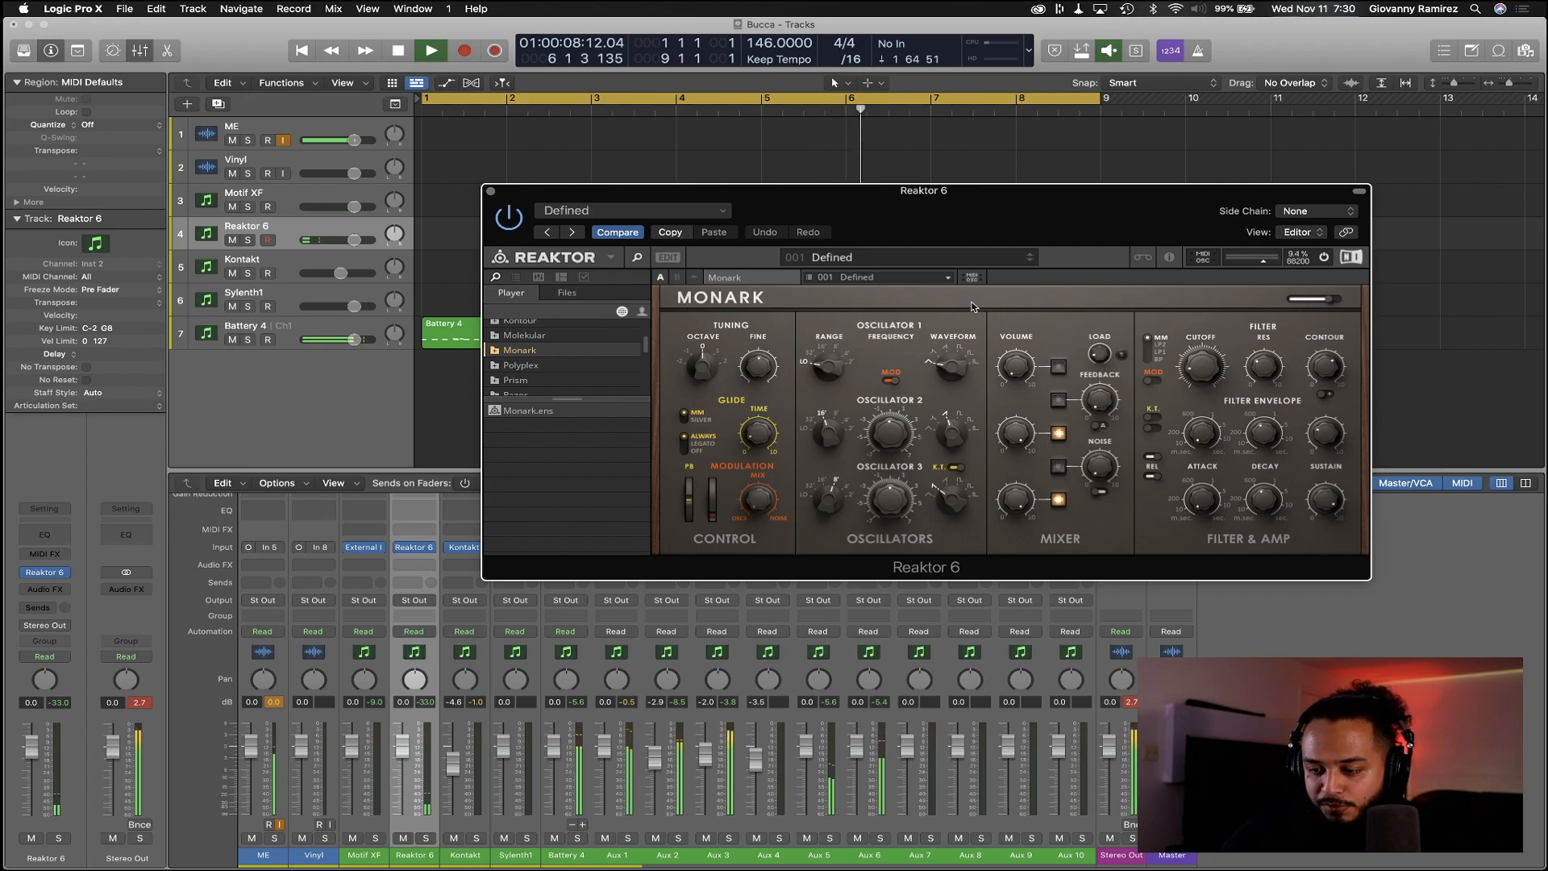
{"action": "left_click", "coordinate": [874, 260]}
{"action": "mouse_move", "coordinate": [871, 256]}
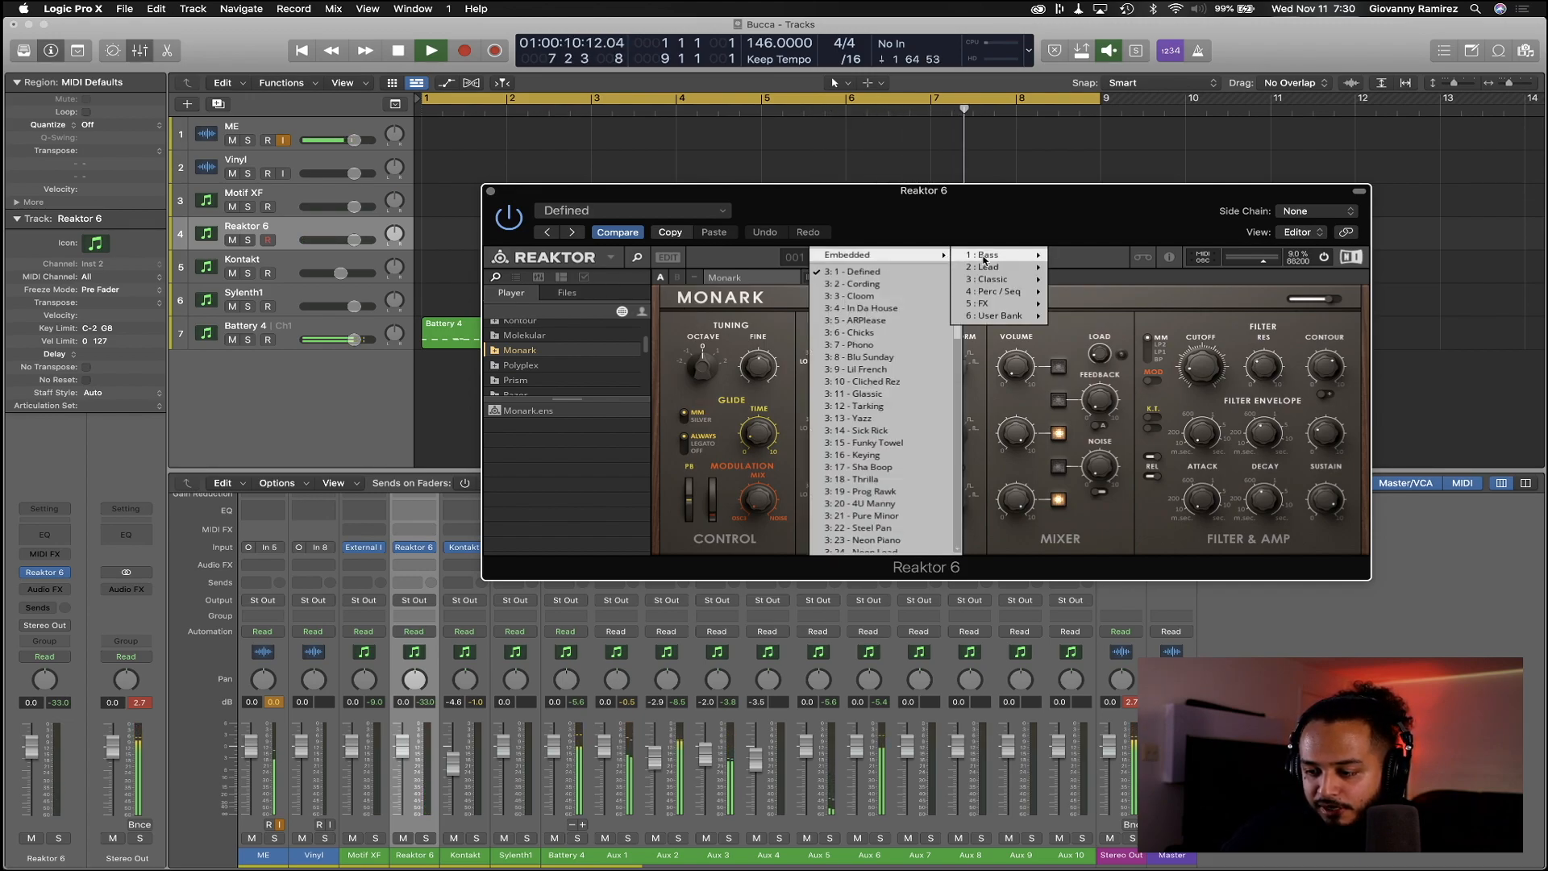
{"action": "mouse_move", "coordinate": [1008, 267]}
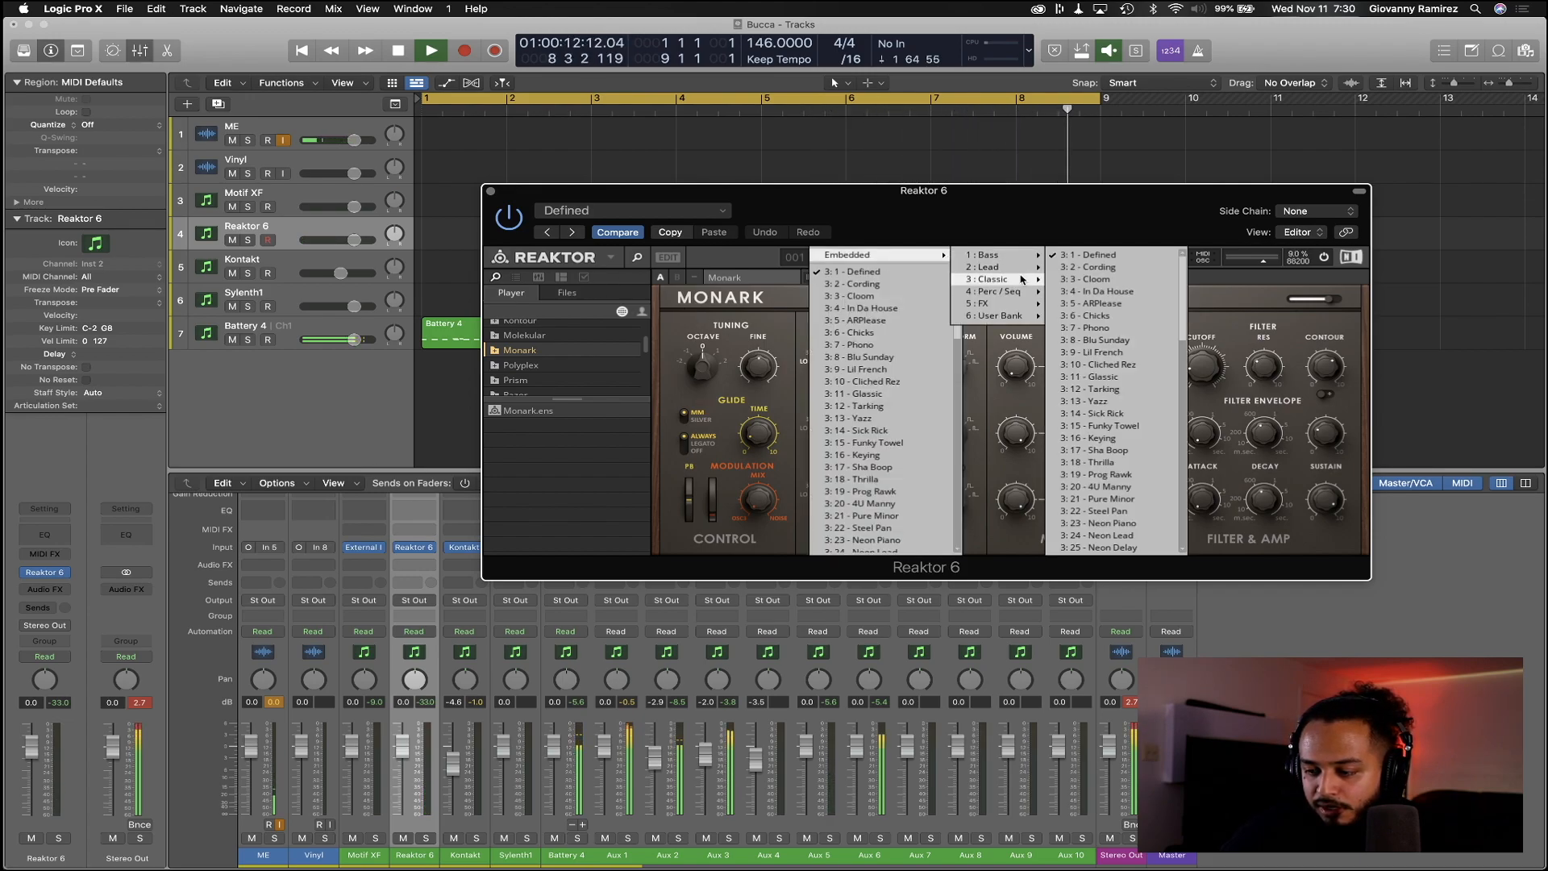
{"action": "left_click", "coordinate": [633, 444]}
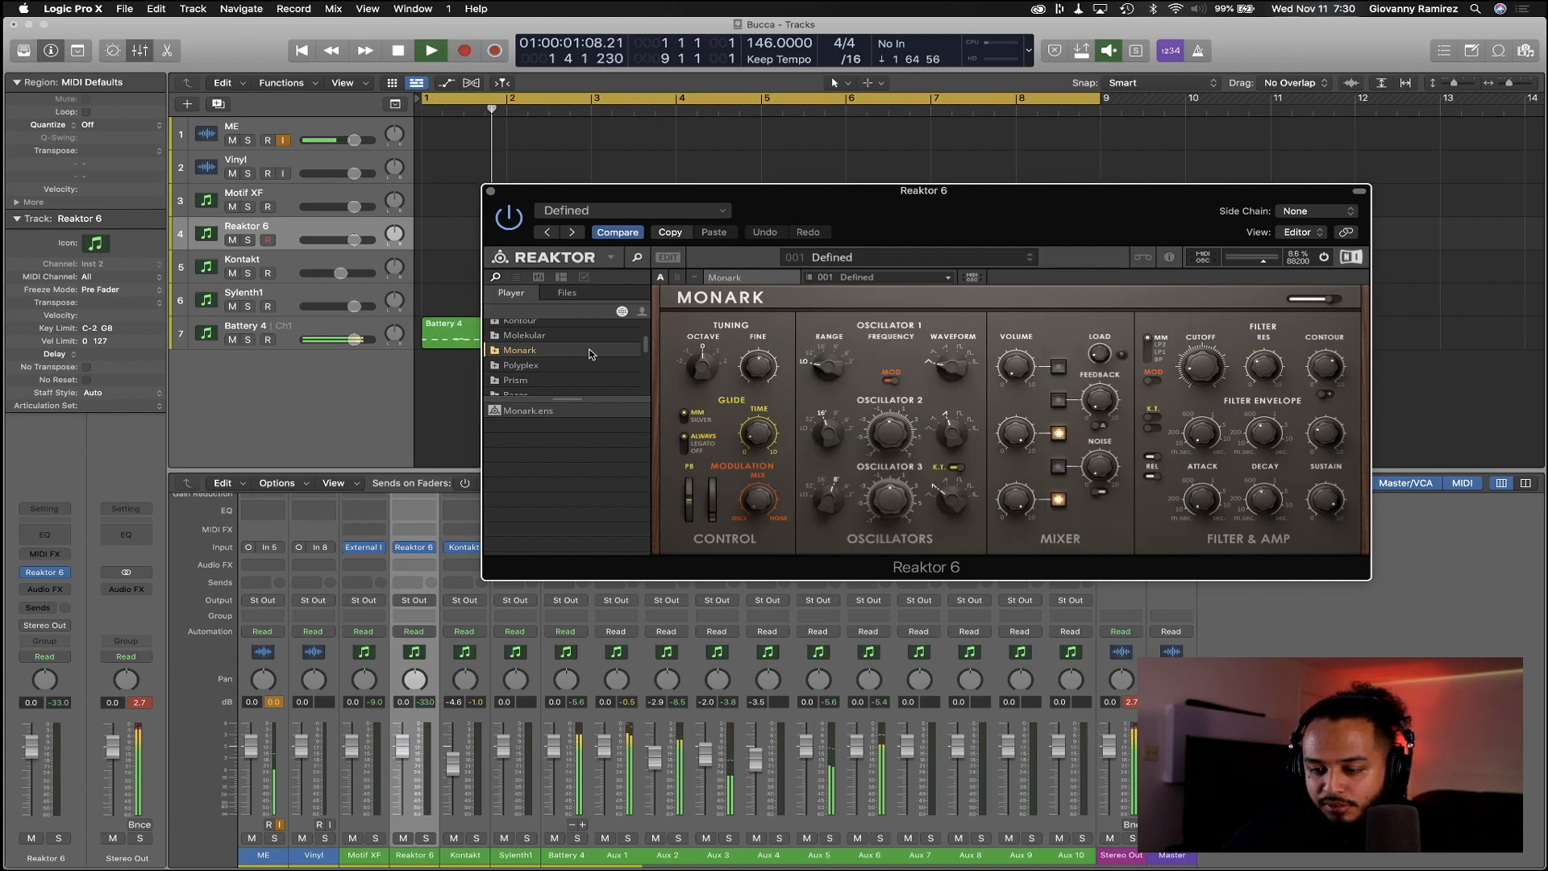
Load the Kontour instrument into Reaktor from the Player browser in place of Monark
{"action": "left_click_drag", "start_coordinate": [557, 401], "coordinate": [561, 453]}
{"action": "scroll", "coordinate": [545, 373], "scroll_direction": "up", "scroll_amount": 1}
{"action": "left_click", "coordinate": [526, 336]}
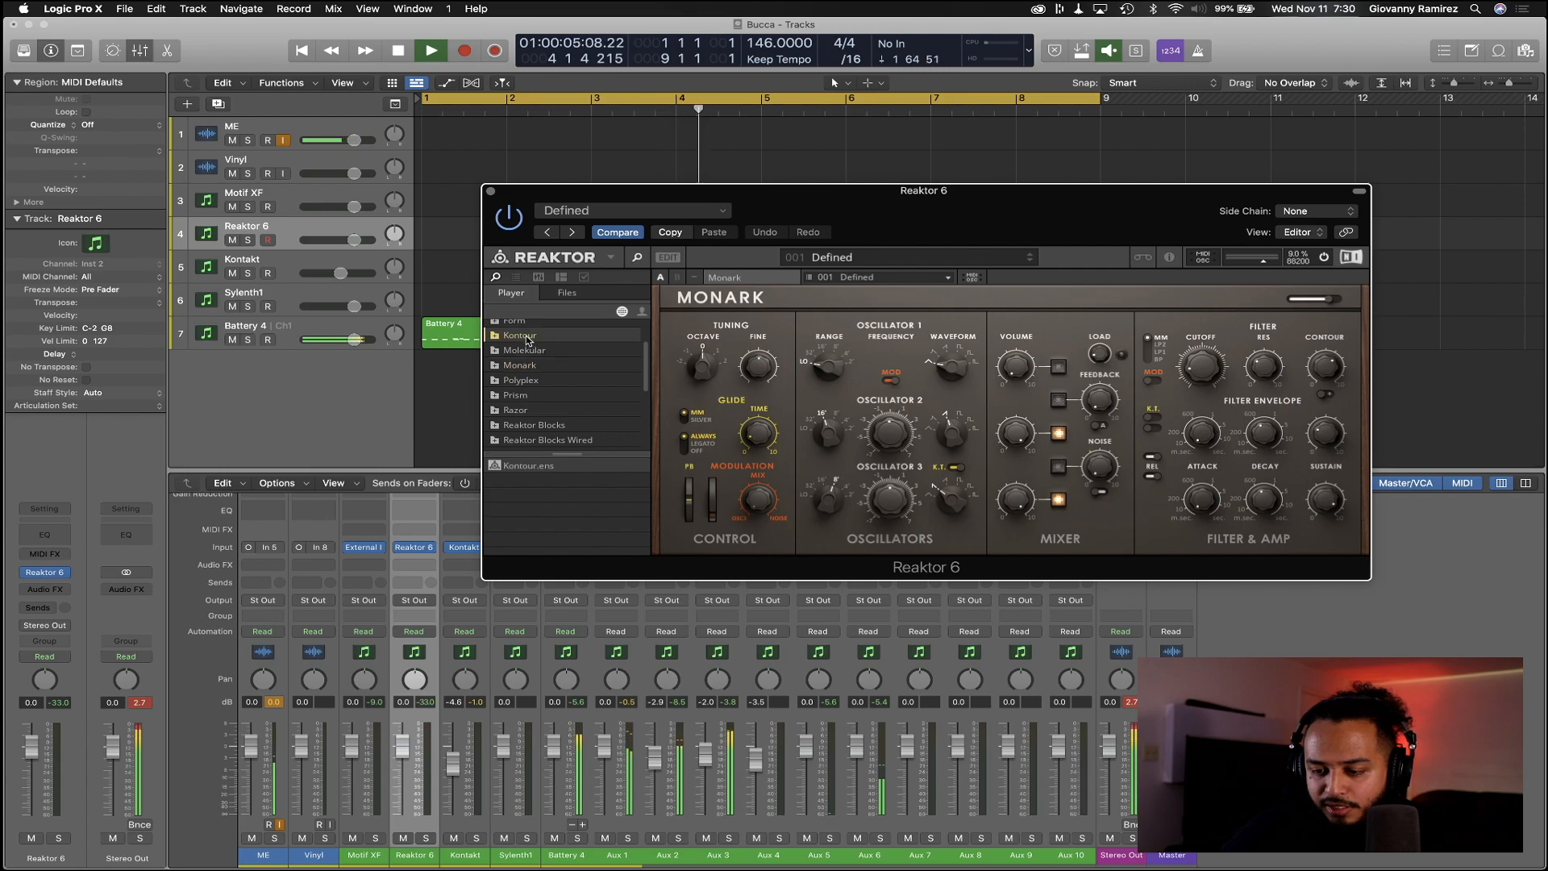
{"action": "left_click", "coordinate": [549, 470]}
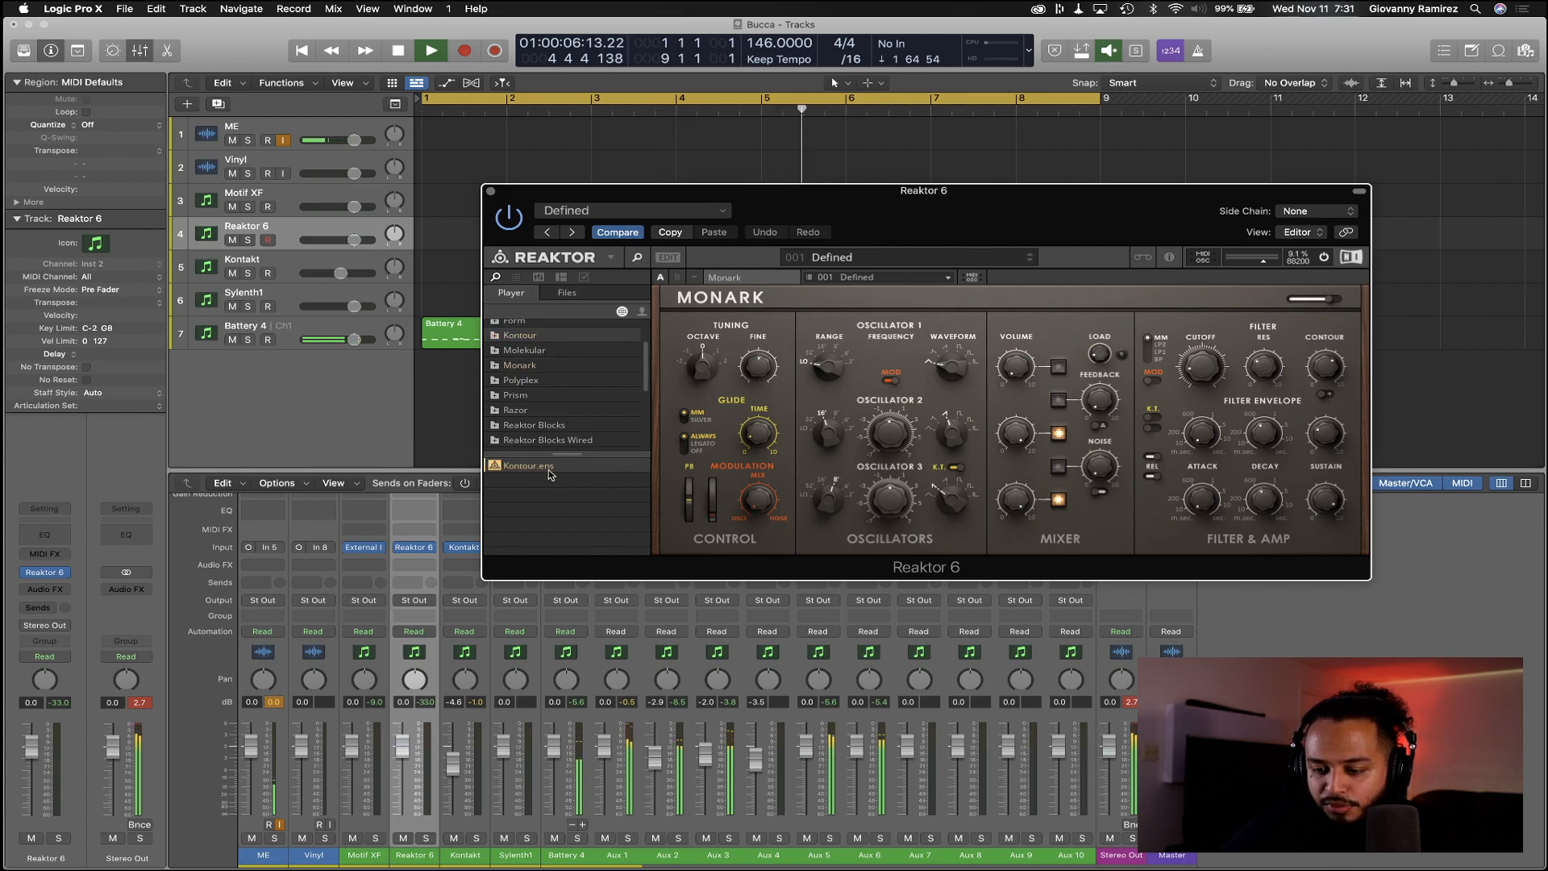
{"action": "double_click", "coordinate": [549, 469]}
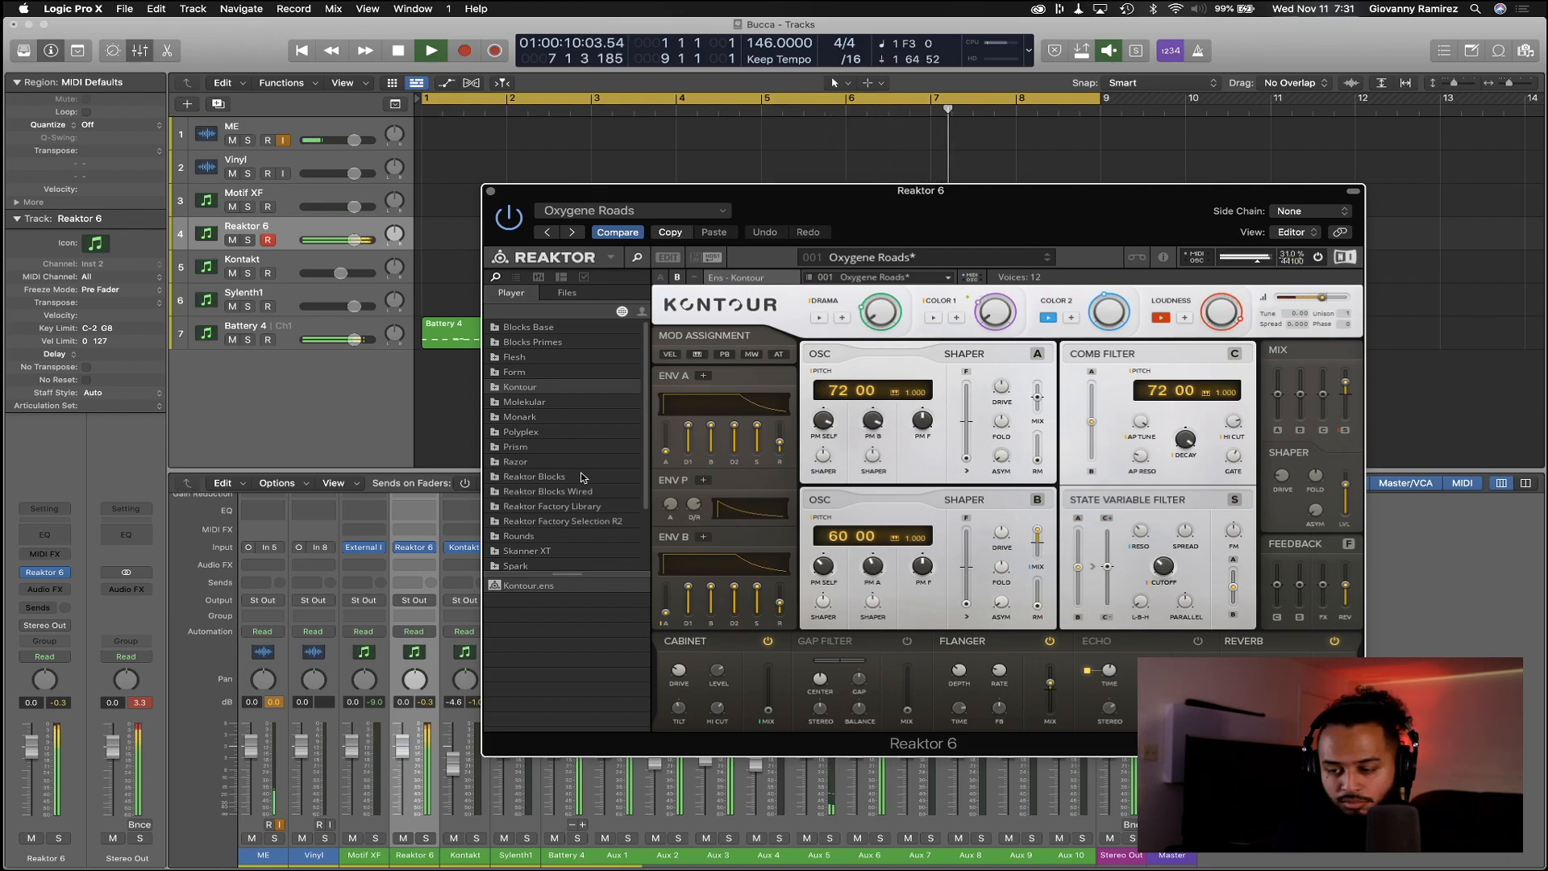
Load Kontour's Block snapshot and lower the Reaktor 6 channel's volume to -5.9 dB
{"action": "left_click", "coordinate": [1047, 260]}
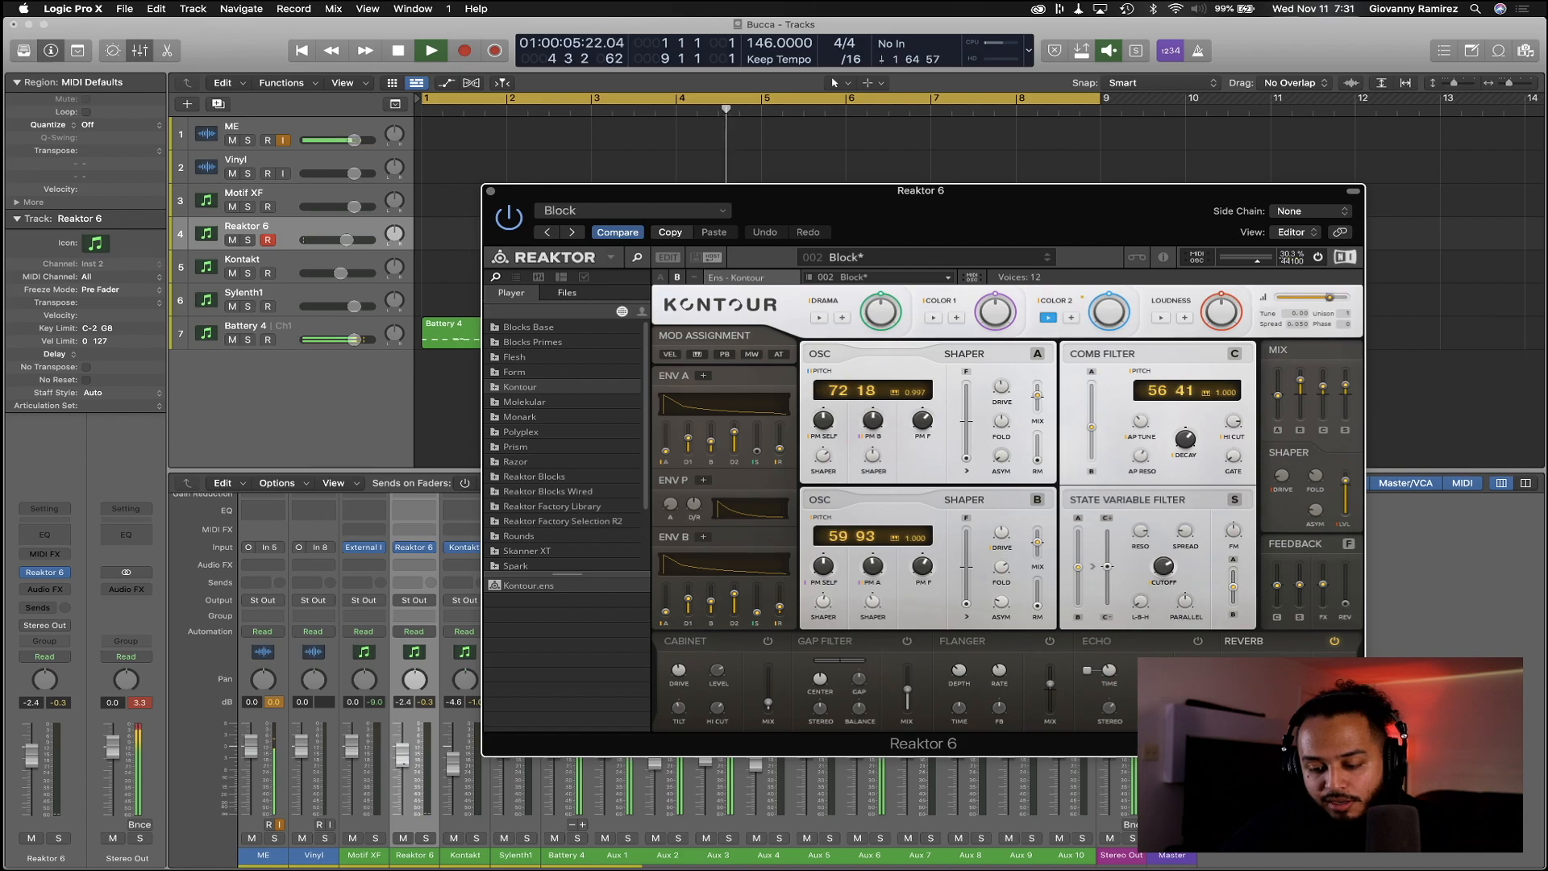
{"action": "left_click_drag", "start_coordinate": [403, 772], "coordinate": [403, 770]}
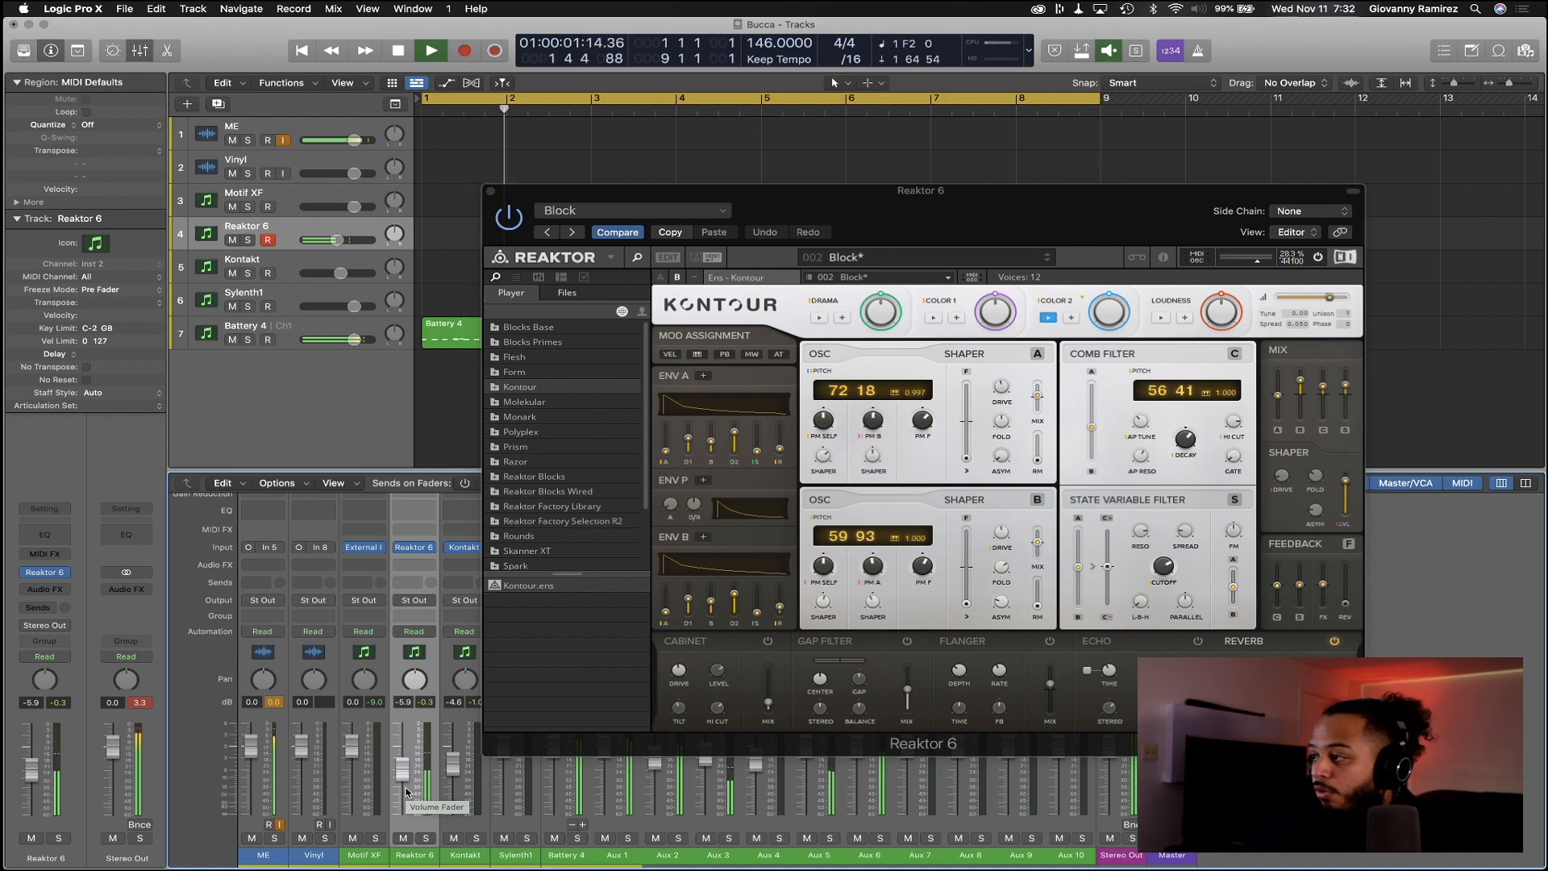
Close the Reaktor plug-in window and record an eight-bar chord part on the Reaktor 6 track
{"action": "key", "text": "space"}
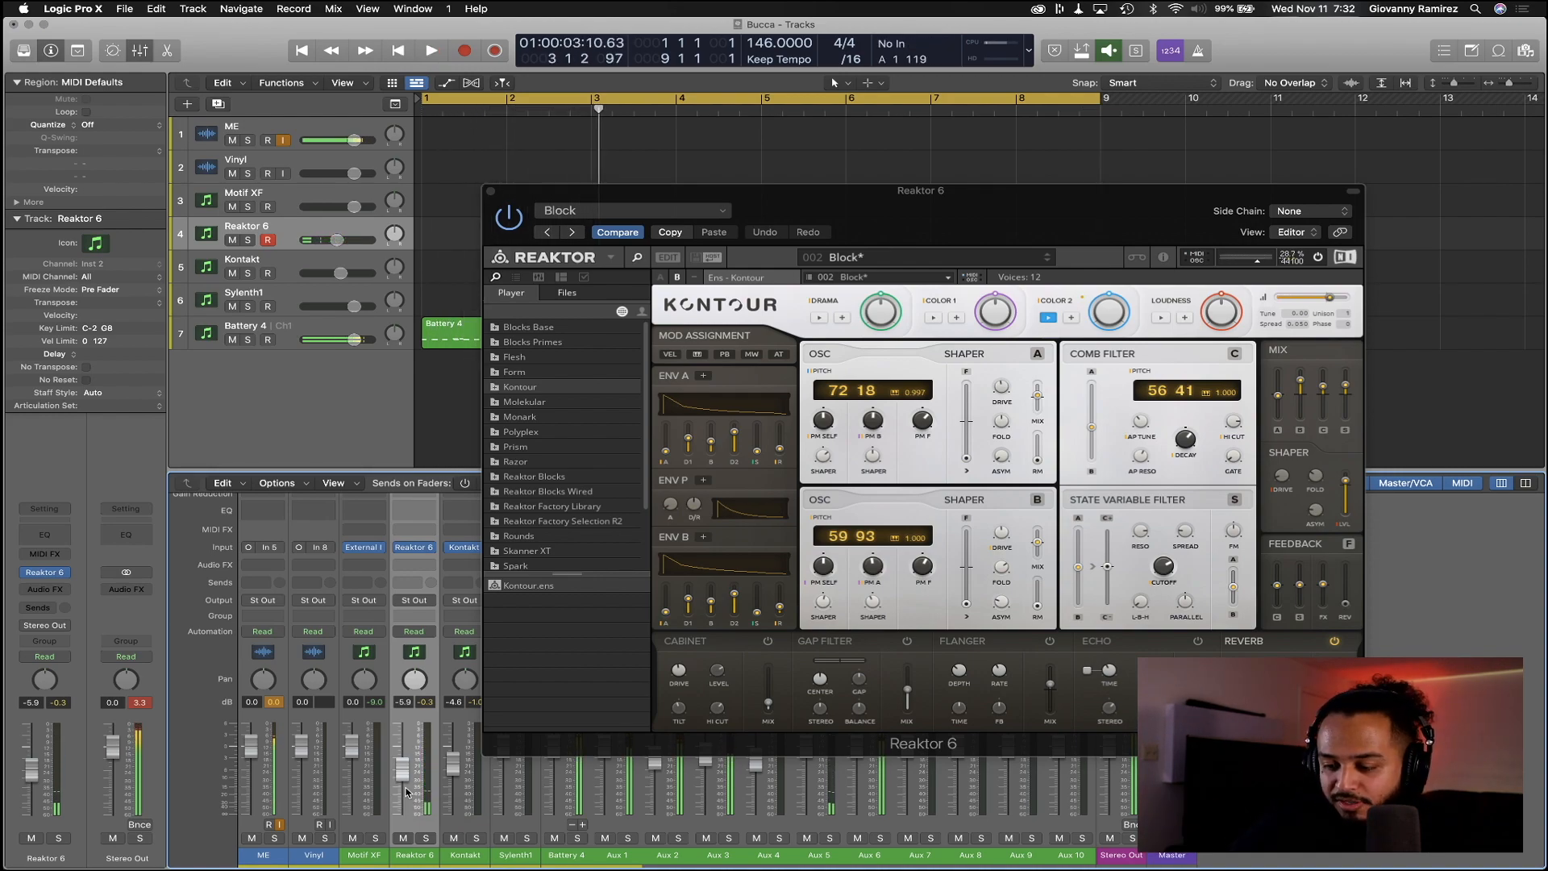
{"action": "left_click", "coordinate": [489, 191]}
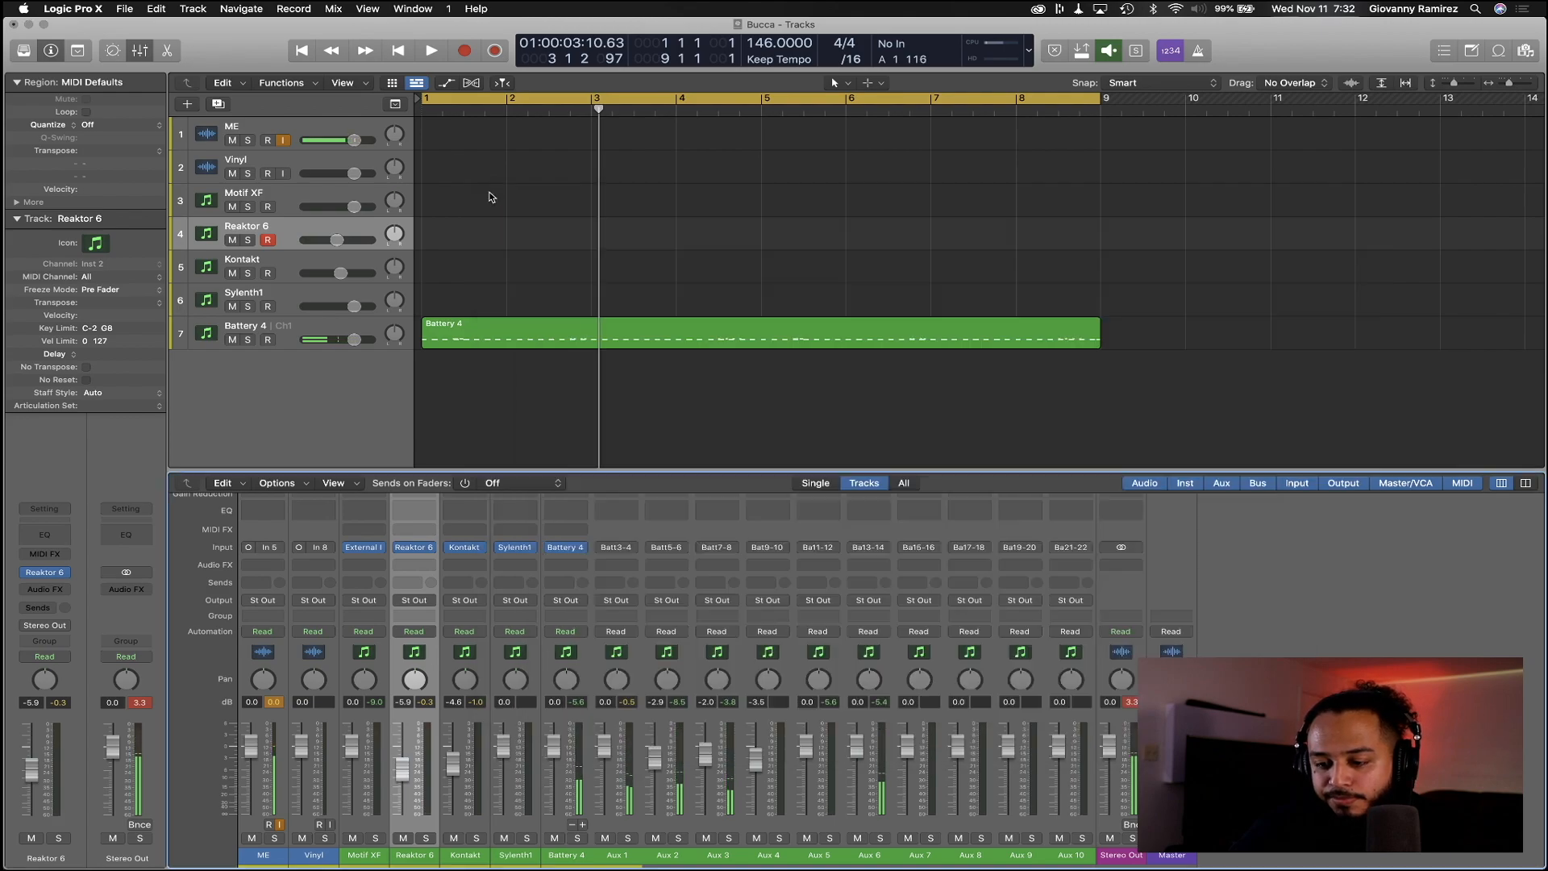
{"action": "key", "text": "r"}
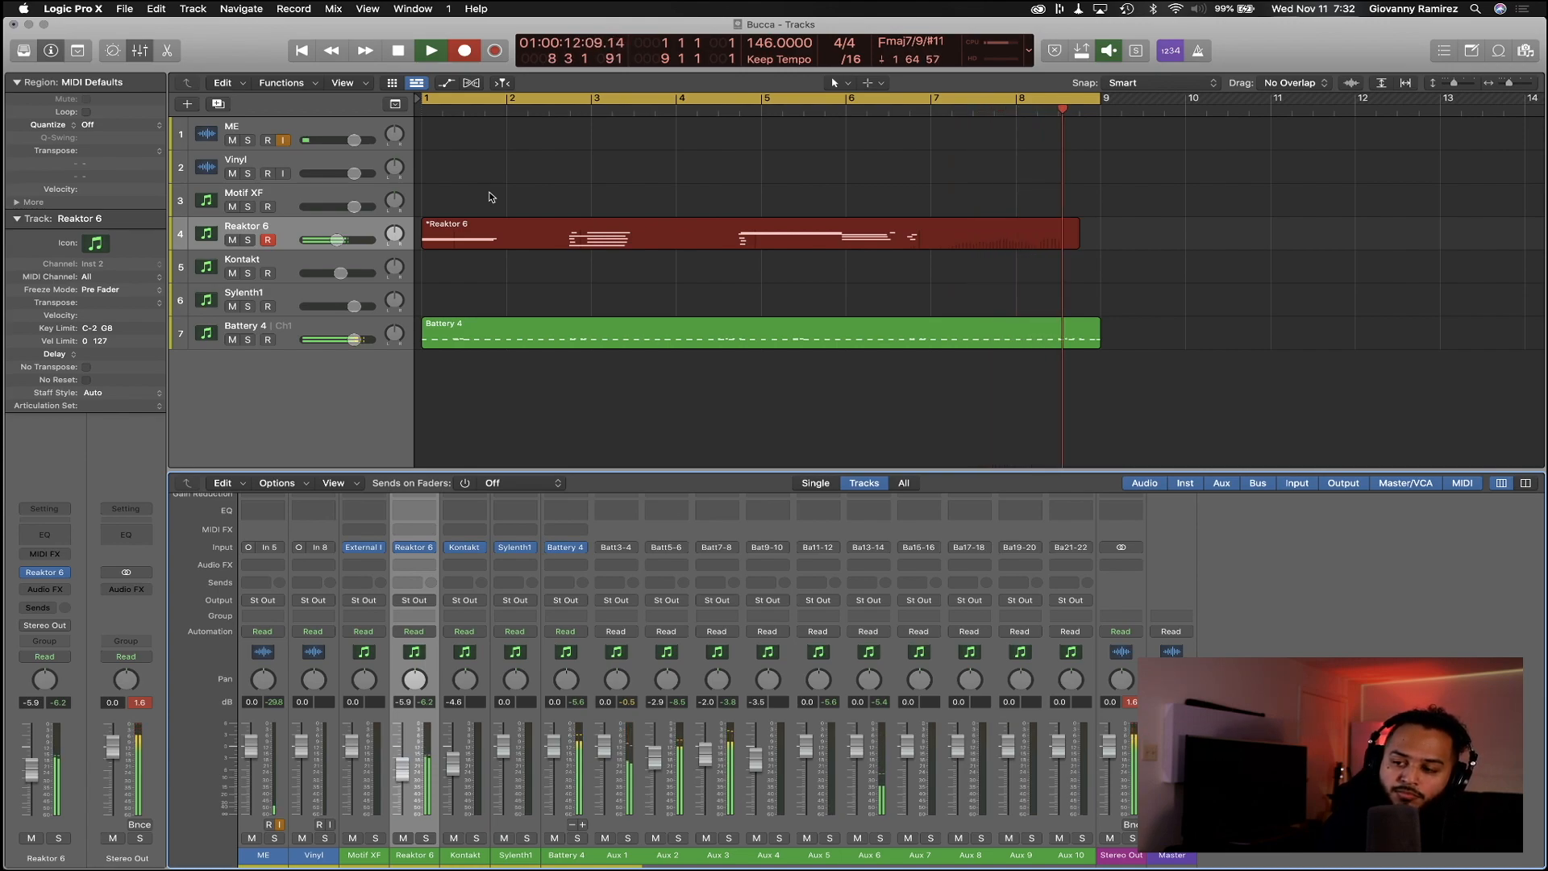
{"action": "key", "text": "space"}
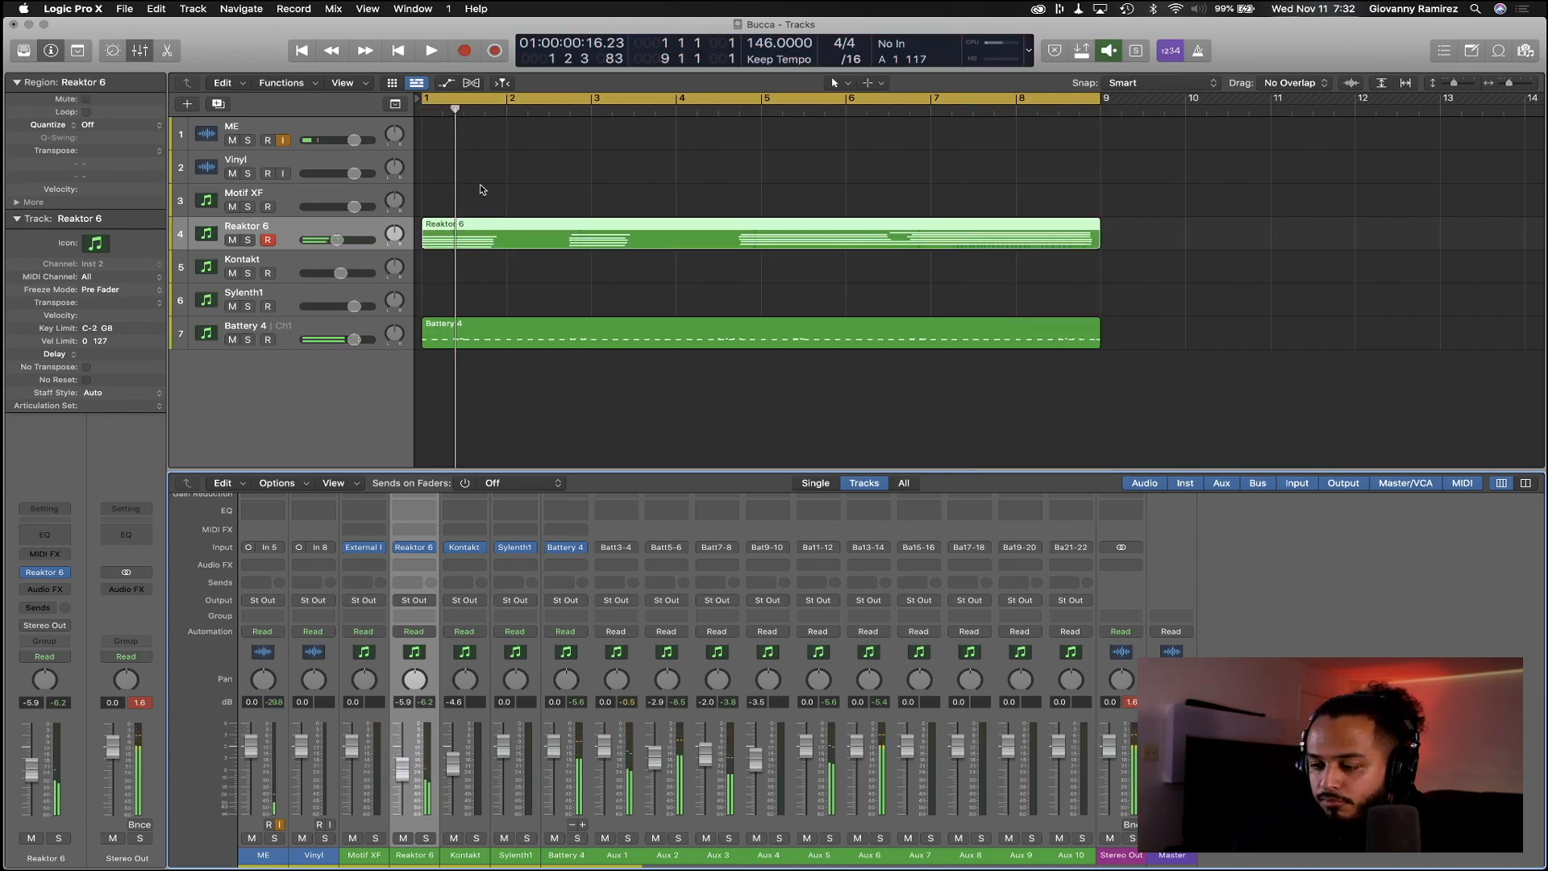
{"action": "key", "text": "space"}
{"action": "key", "text": "space"}
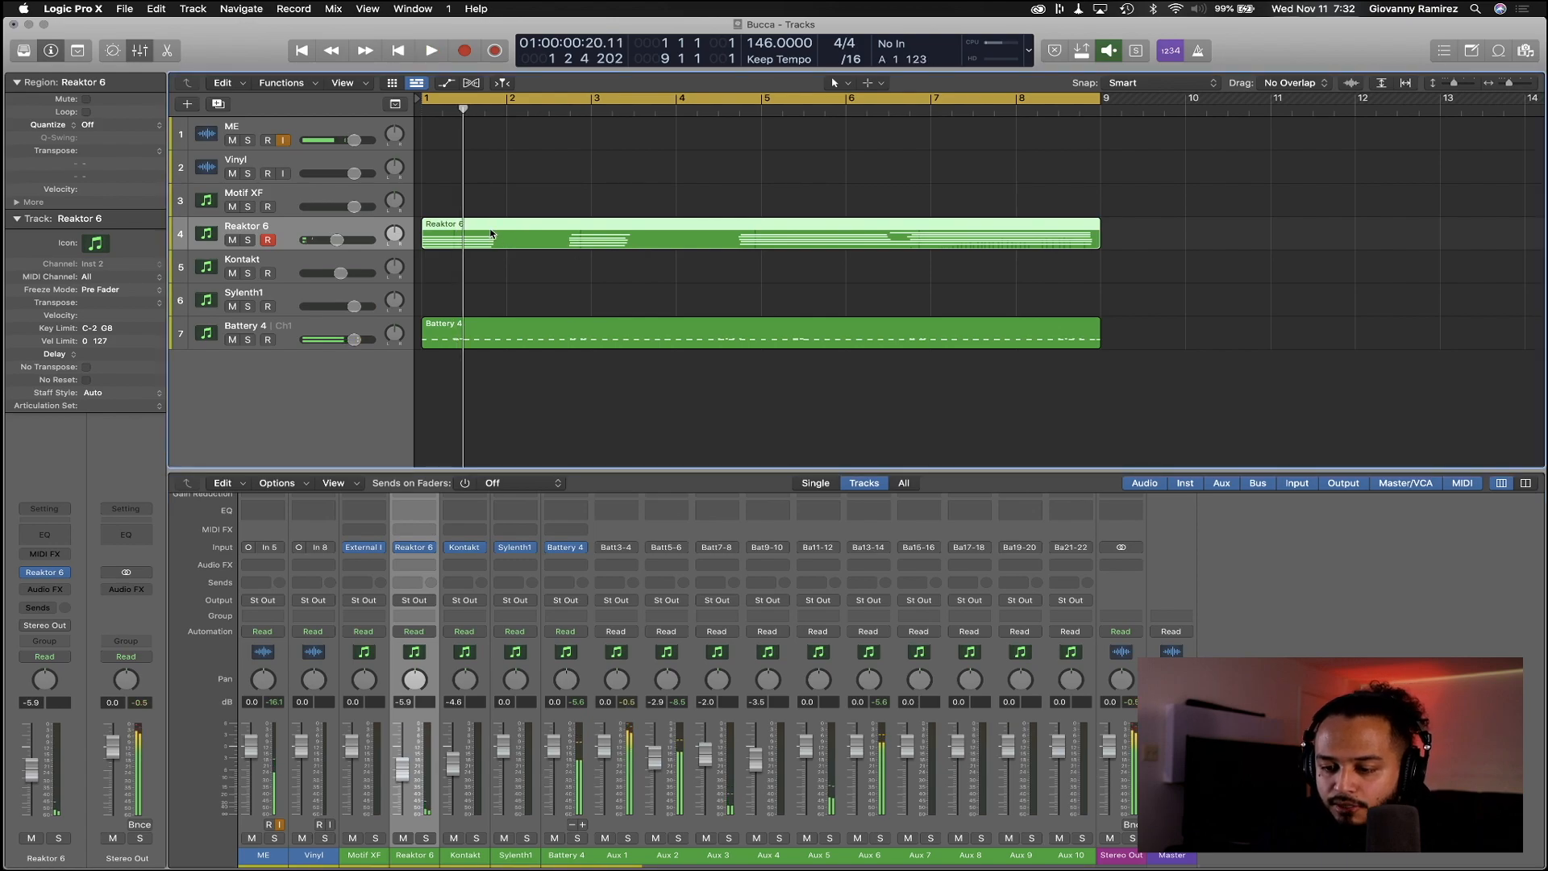
Open the Reaktor 6 region in the Piano Roll and shorten the three upper notes of the third chord to early bar 5
{"action": "key", "text": "p"}
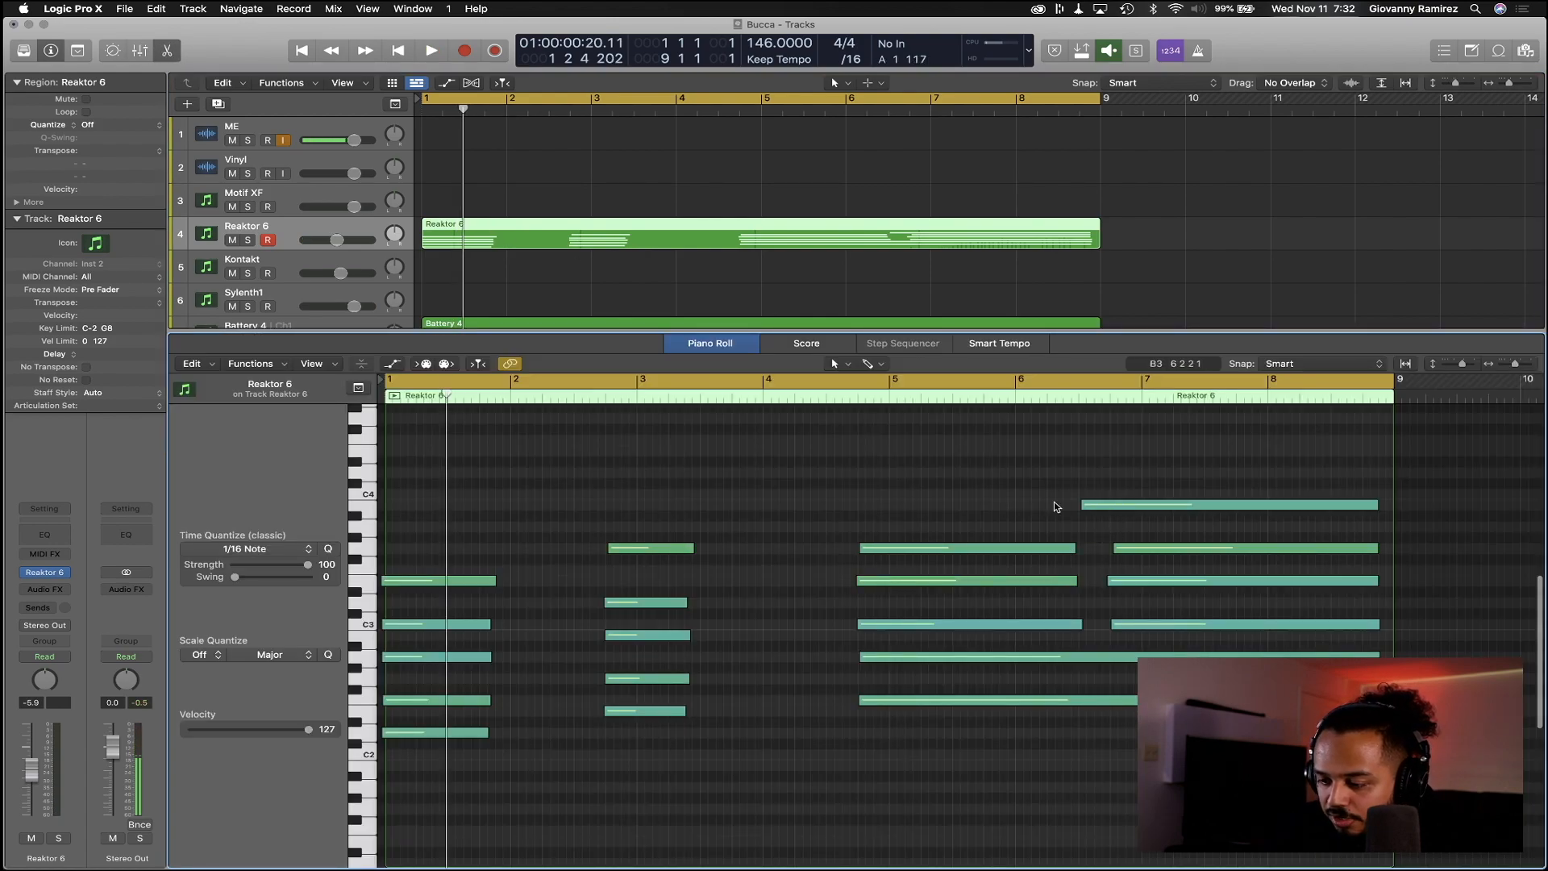
{"action": "left_click_drag", "start_coordinate": [962, 518], "coordinate": [974, 626]}
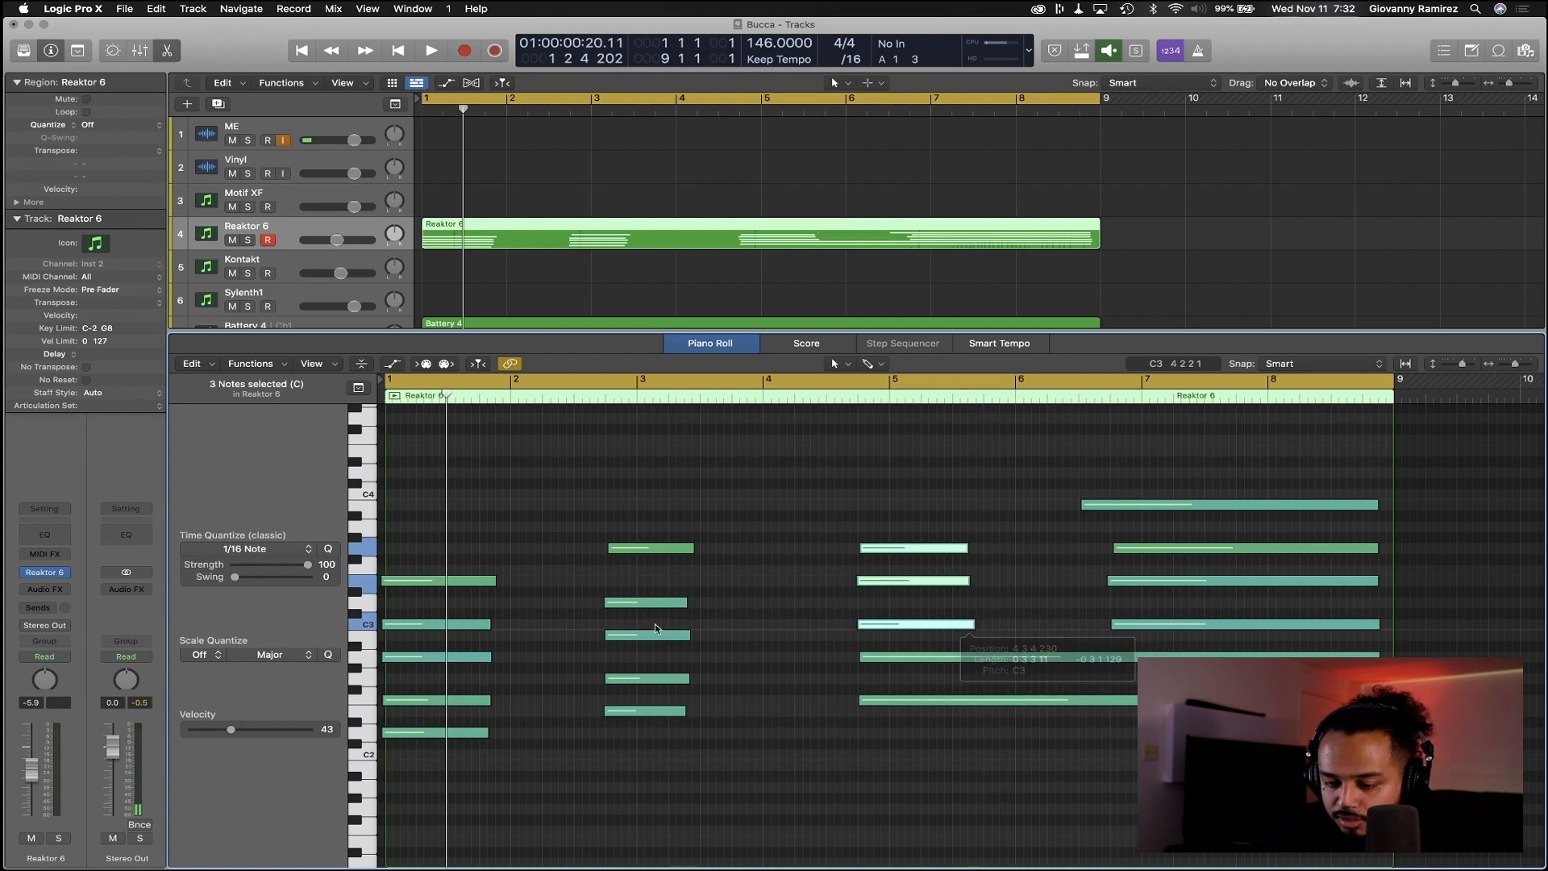
Shift the five notes of the first chord slightly later so they start at bar 1, and play the part back
{"action": "left_click_drag", "start_coordinate": [397, 508], "coordinate": [471, 815]}
{"action": "key", "text": "super+Right"}
{"action": "key", "text": "super+Right"}
{"action": "key", "text": "super+Right"}
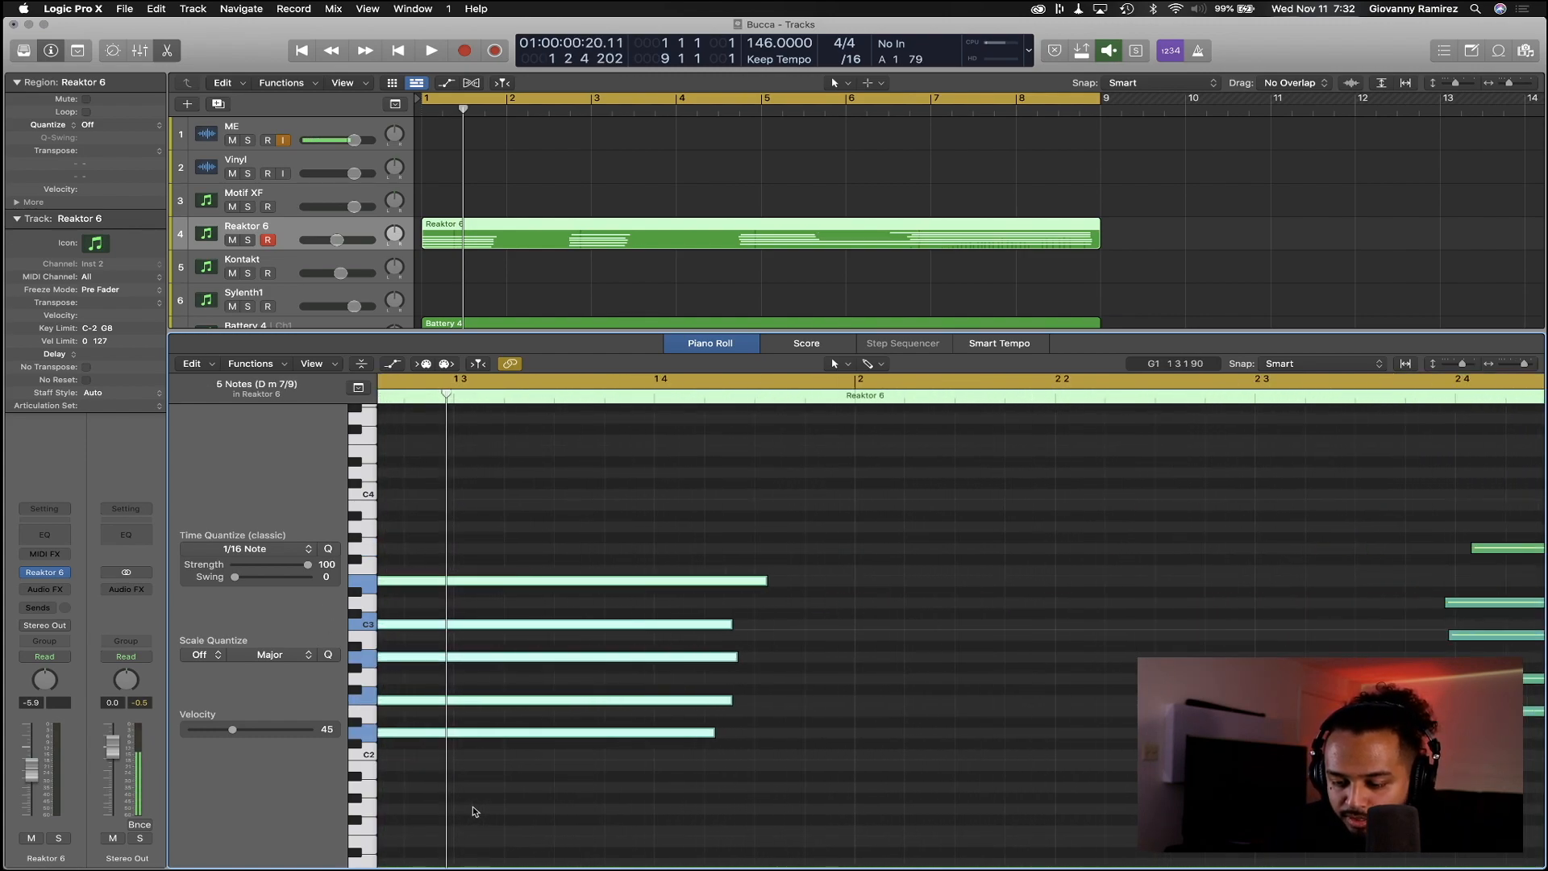
{"action": "scroll", "coordinate": [460, 791], "scroll_direction": "left", "scroll_amount": 5}
{"action": "mouse_move", "coordinate": [433, 737]}
{"action": "left_mouse_down"}
{"action": "mouse_move", "coordinate": [470, 737]}
{"action": "mouse_move", "coordinate": [449, 737]}
{"action": "left_mouse_up"}
{"action": "left_click_drag", "start_coordinate": [422, 586], "coordinate": [429, 582]}
{"action": "key", "text": "space"}
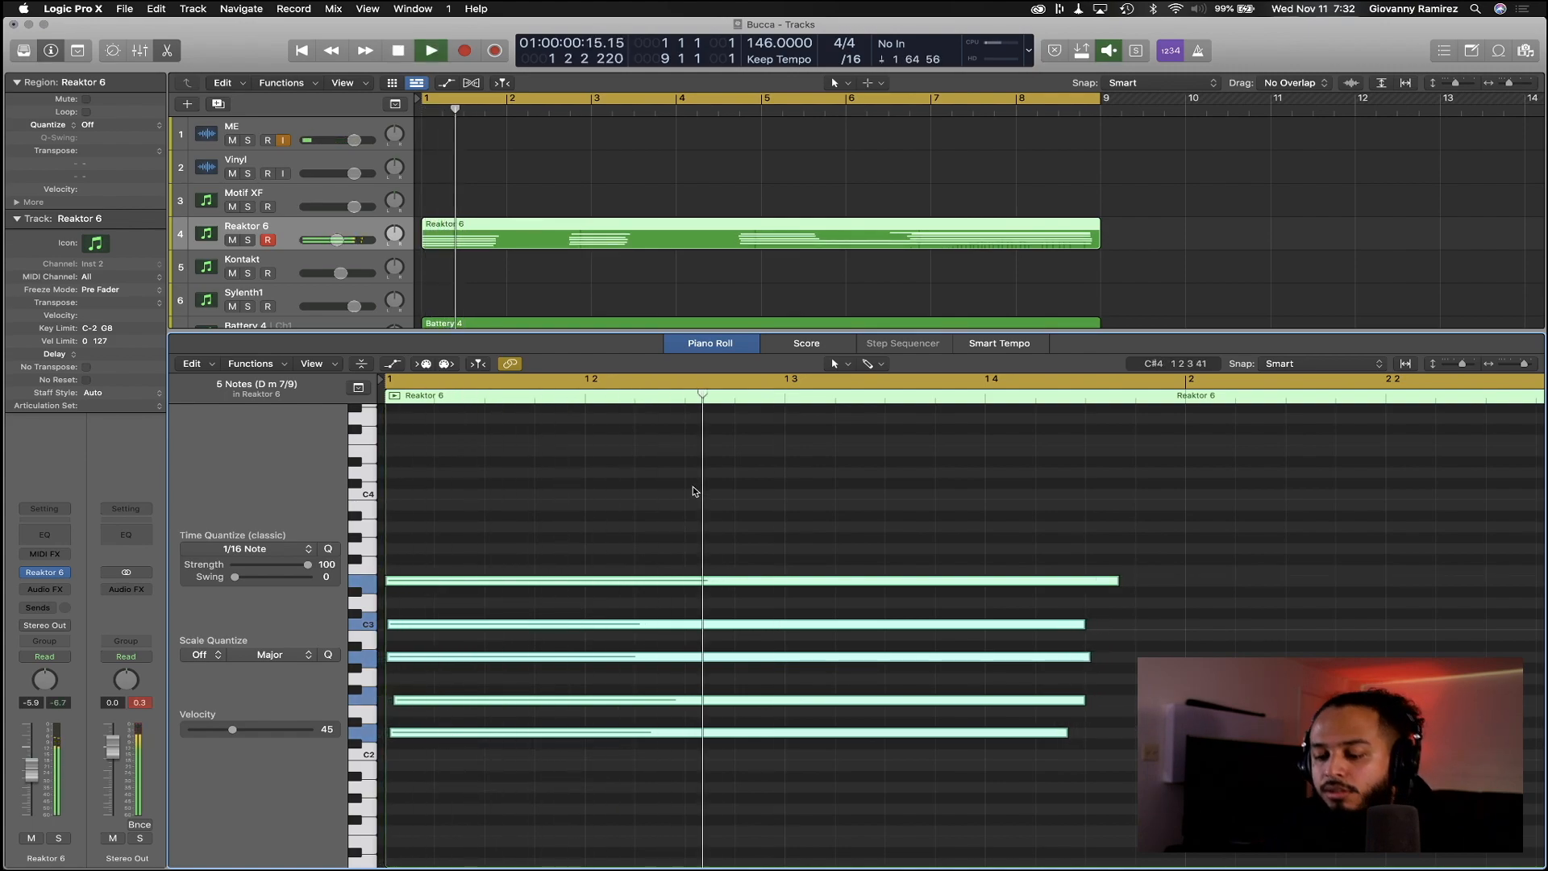
{"action": "left_click", "coordinate": [694, 491]}
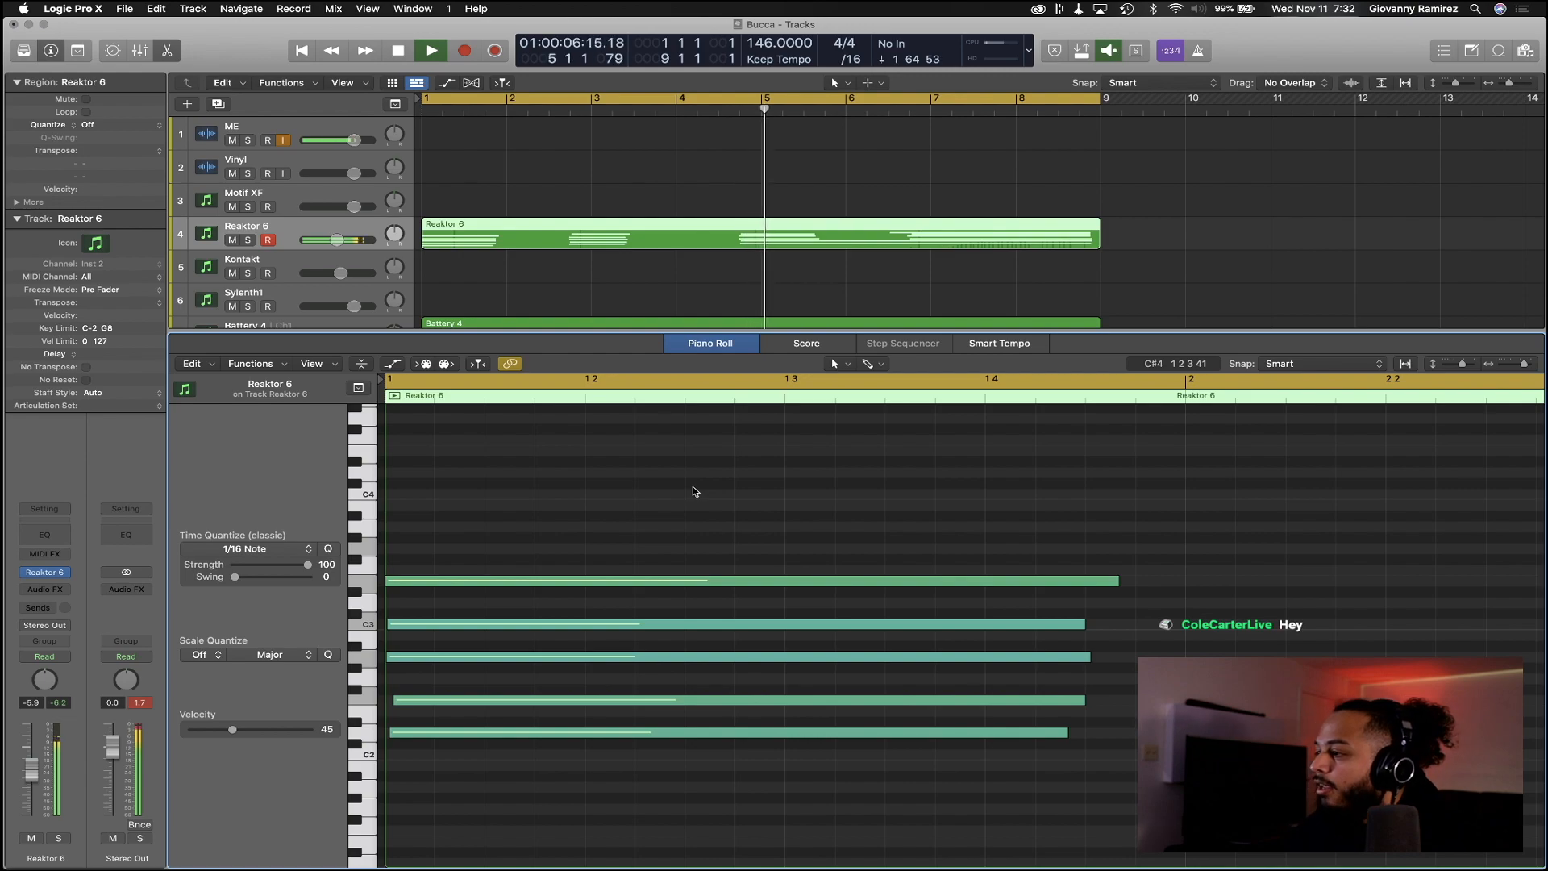
Examine the timing of the second and third chords in the Piano Roll while the beat plays
{"action": "scroll", "coordinate": [868, 521], "scroll_direction": "right", "scroll_amount": 2}
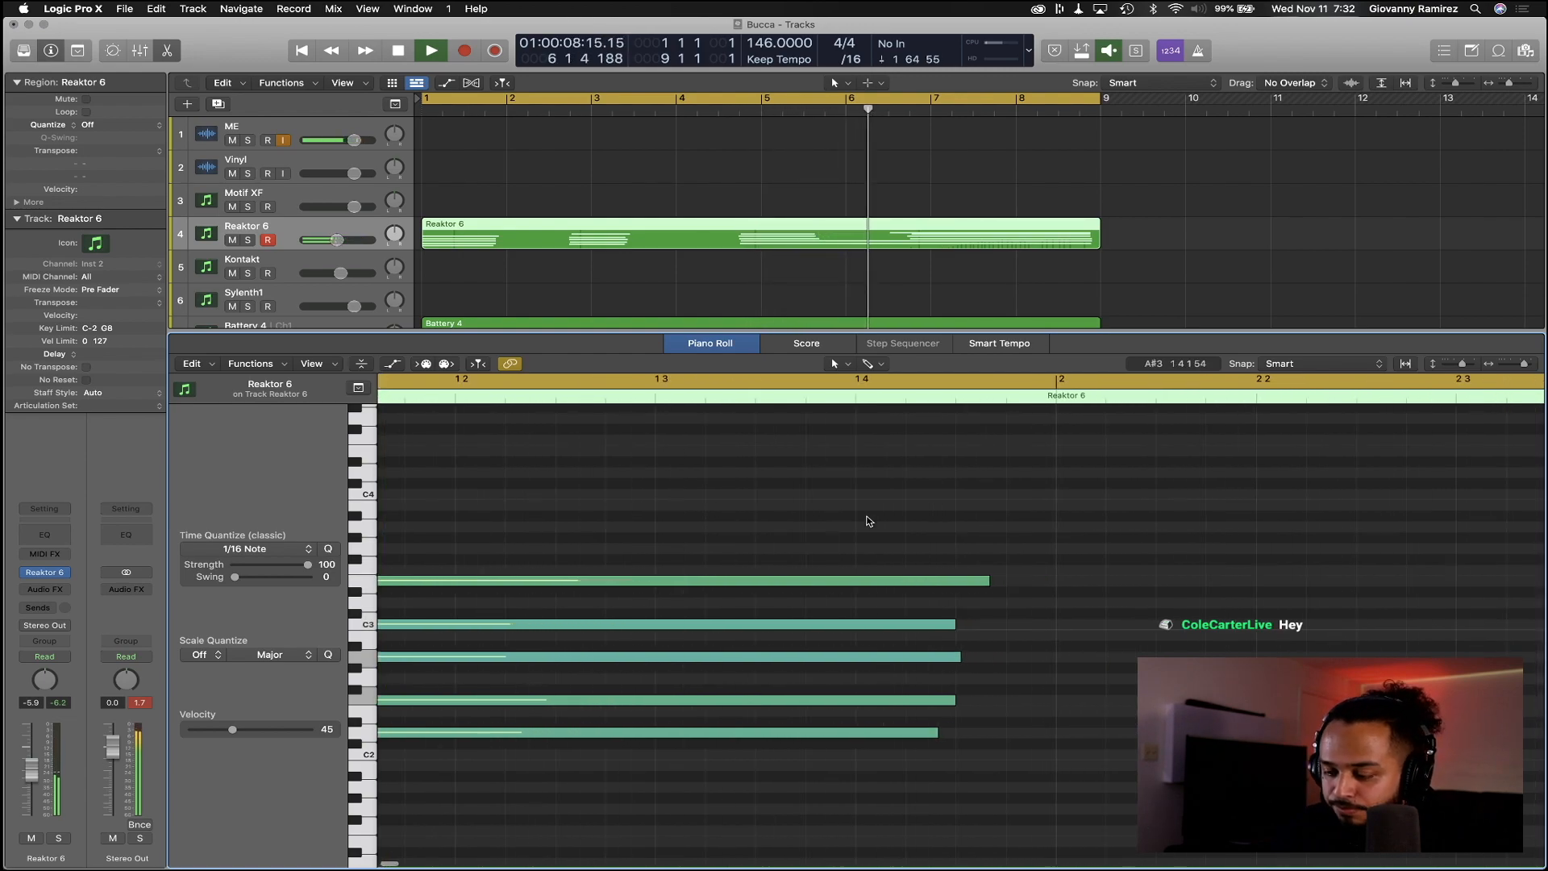
{"action": "key", "text": "super+Left"}
{"action": "key", "text": "super+Left"}
{"action": "key", "text": "super+Left"}
{"action": "key", "text": "super+Left"}
{"action": "key", "text": "space"}
{"action": "key", "text": "space"}
{"action": "scroll", "coordinate": [1067, 580], "scroll_direction": "right", "scroll_amount": 1}
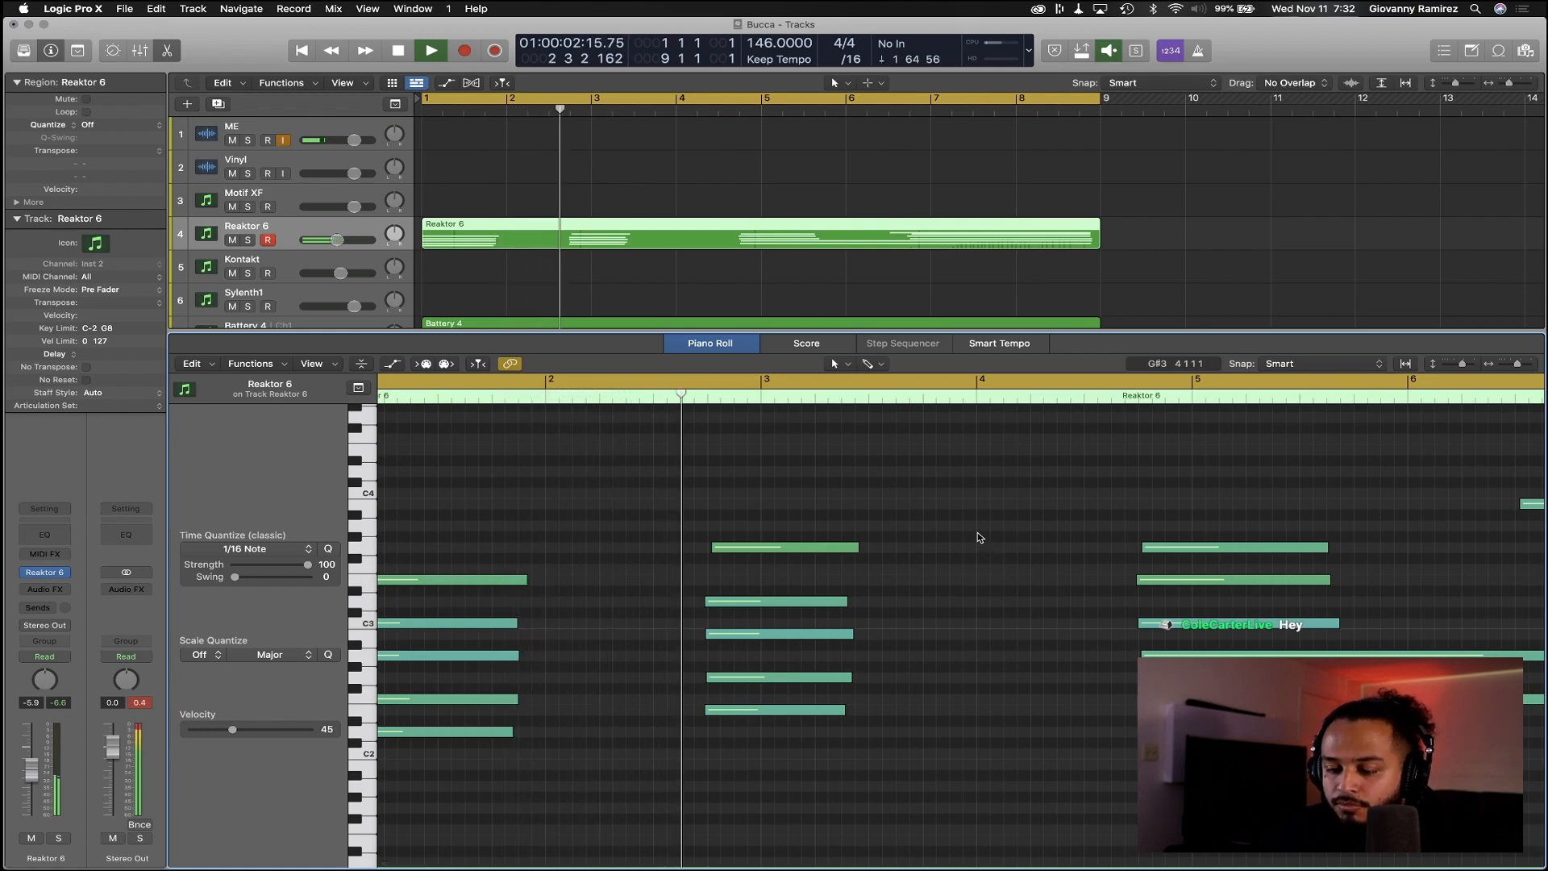
{"action": "scroll", "coordinate": [846, 531], "scroll_direction": "right", "scroll_amount": 2}
{"action": "key", "text": "super+Right"}
{"action": "key", "text": "super+Right"}
{"action": "key", "text": "super+Right"}
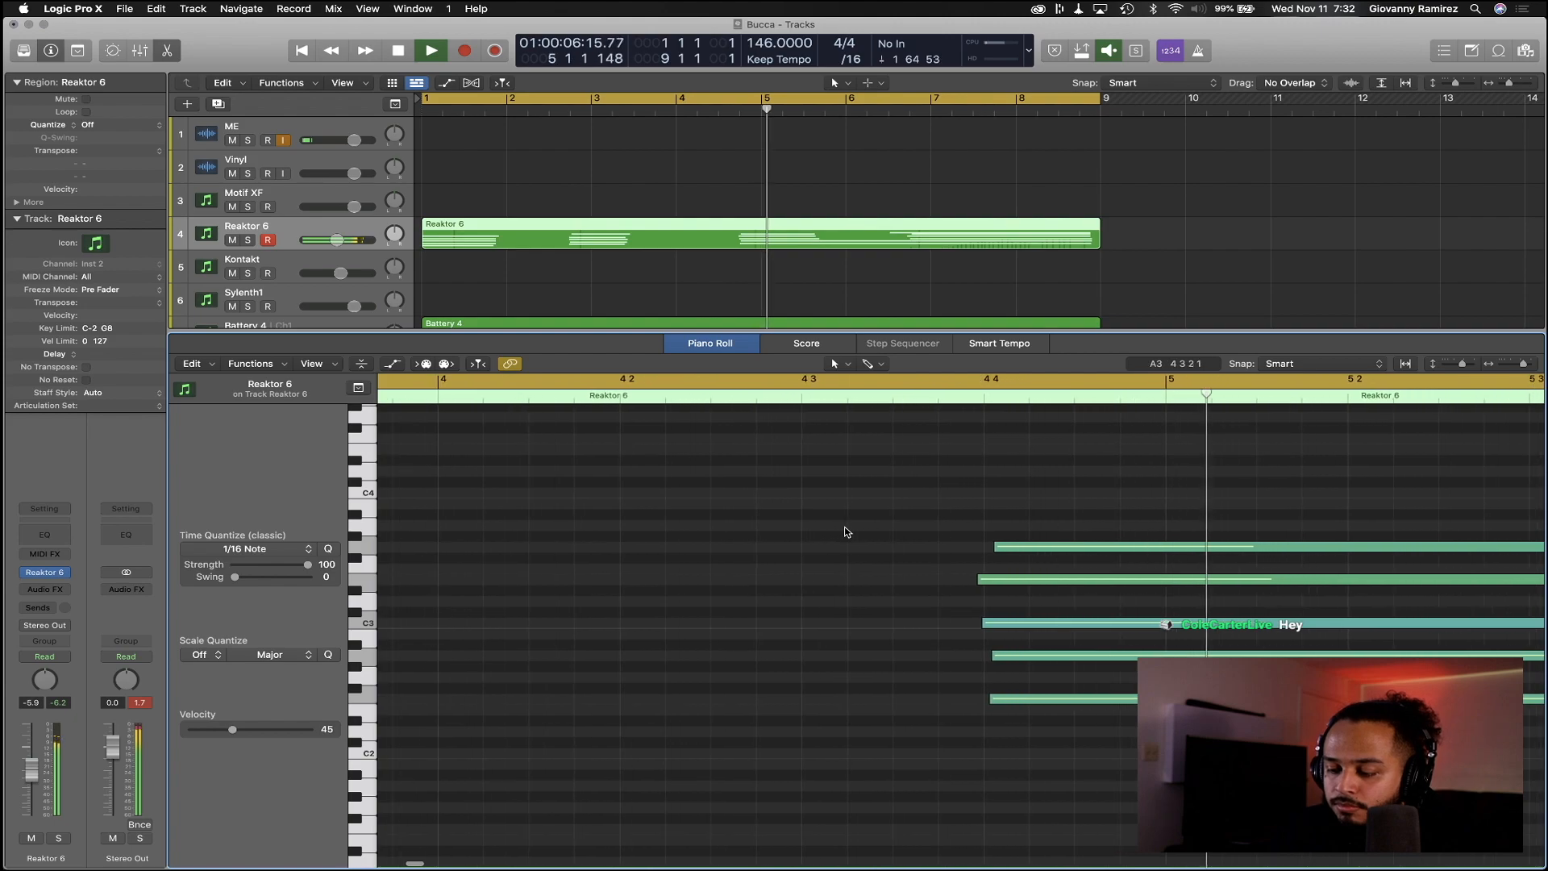
Select the four upper notes of the last chord, which end in bar 8, for a length adjustment
{"action": "scroll", "coordinate": [848, 532], "scroll_direction": "right", "scroll_amount": 15}
{"action": "key", "text": "super+Left"}
{"action": "key", "text": "super+Left"}
{"action": "key", "text": "super+Left"}
{"action": "left_click_drag", "start_coordinate": [1076, 477], "coordinate": [1094, 624]}
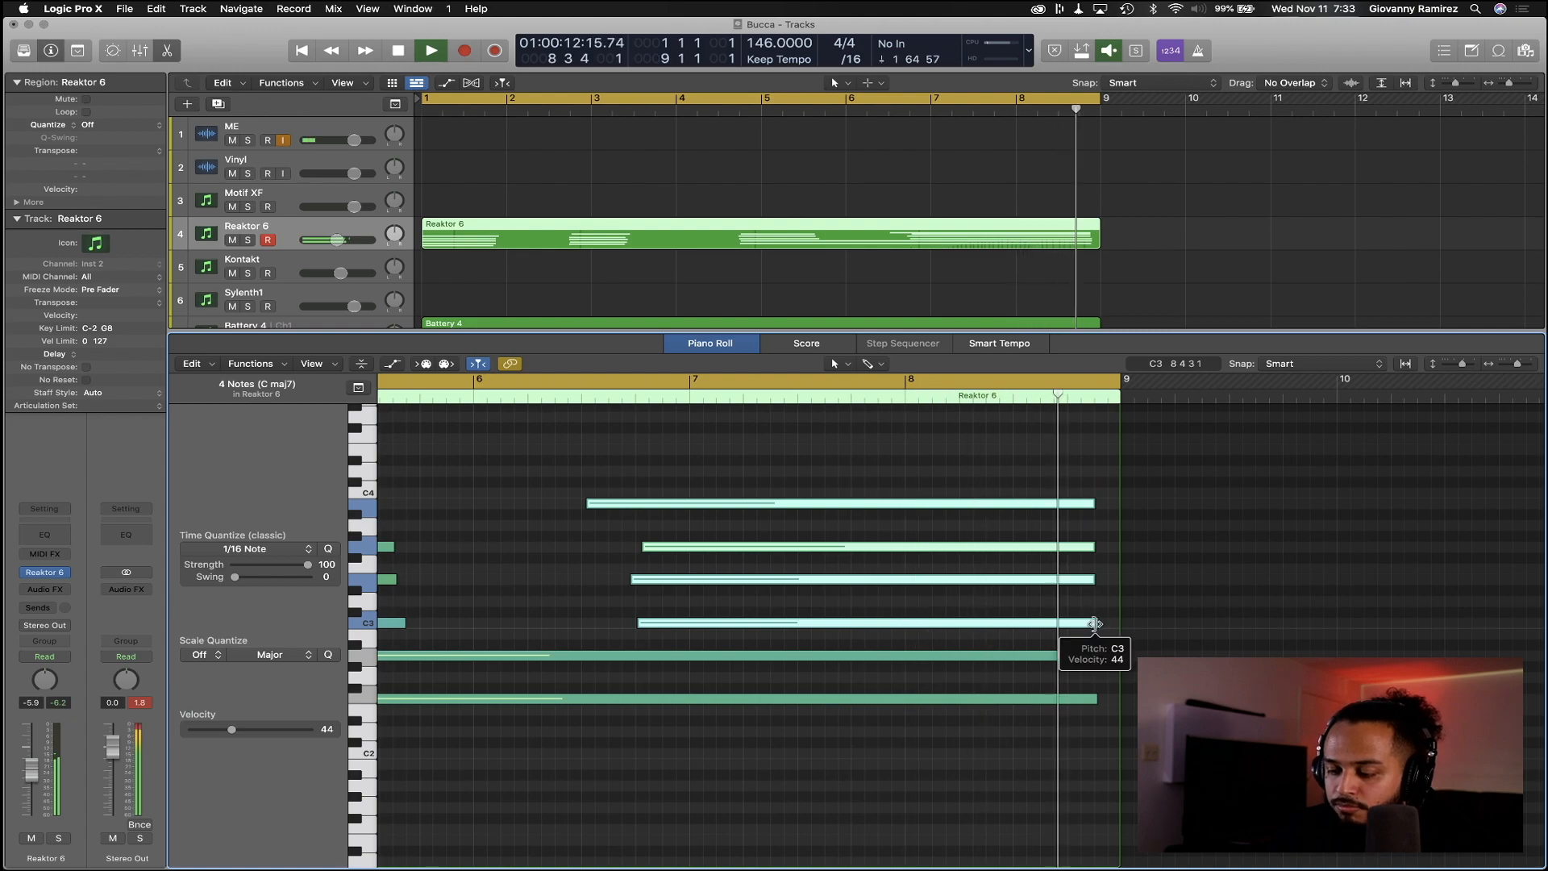
Shorten the last chord's four selected upper notes in the Reaktor 6 region to end just after bar 8 starts
{"action": "key", "text": "space"}
{"action": "scroll", "coordinate": [1089, 621], "scroll_direction": "right", "scroll_amount": 10}
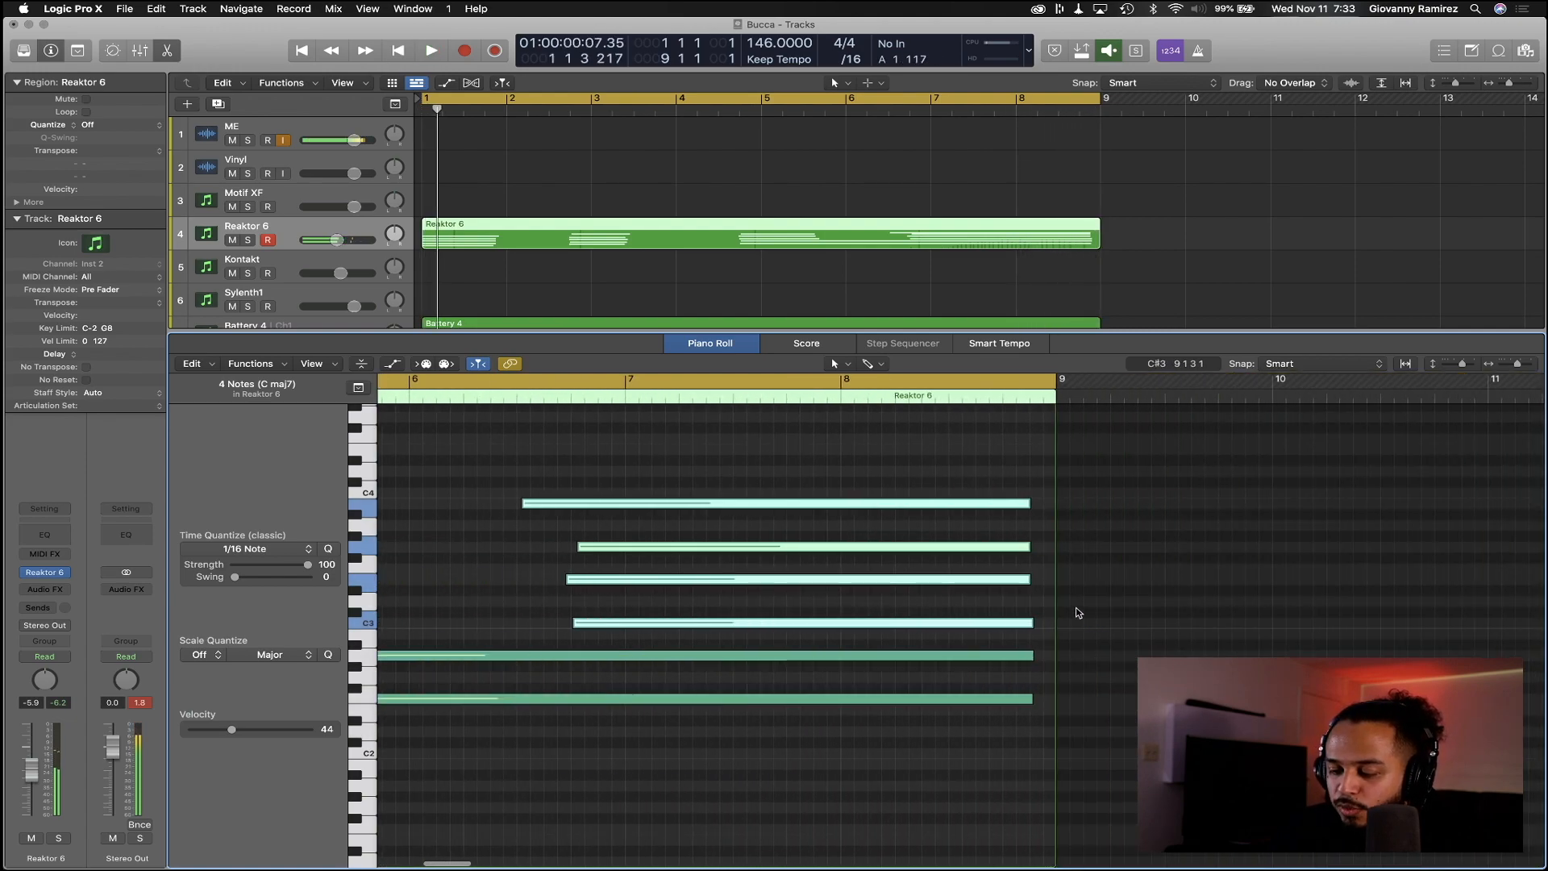
{"action": "left_click", "coordinate": [998, 460]}
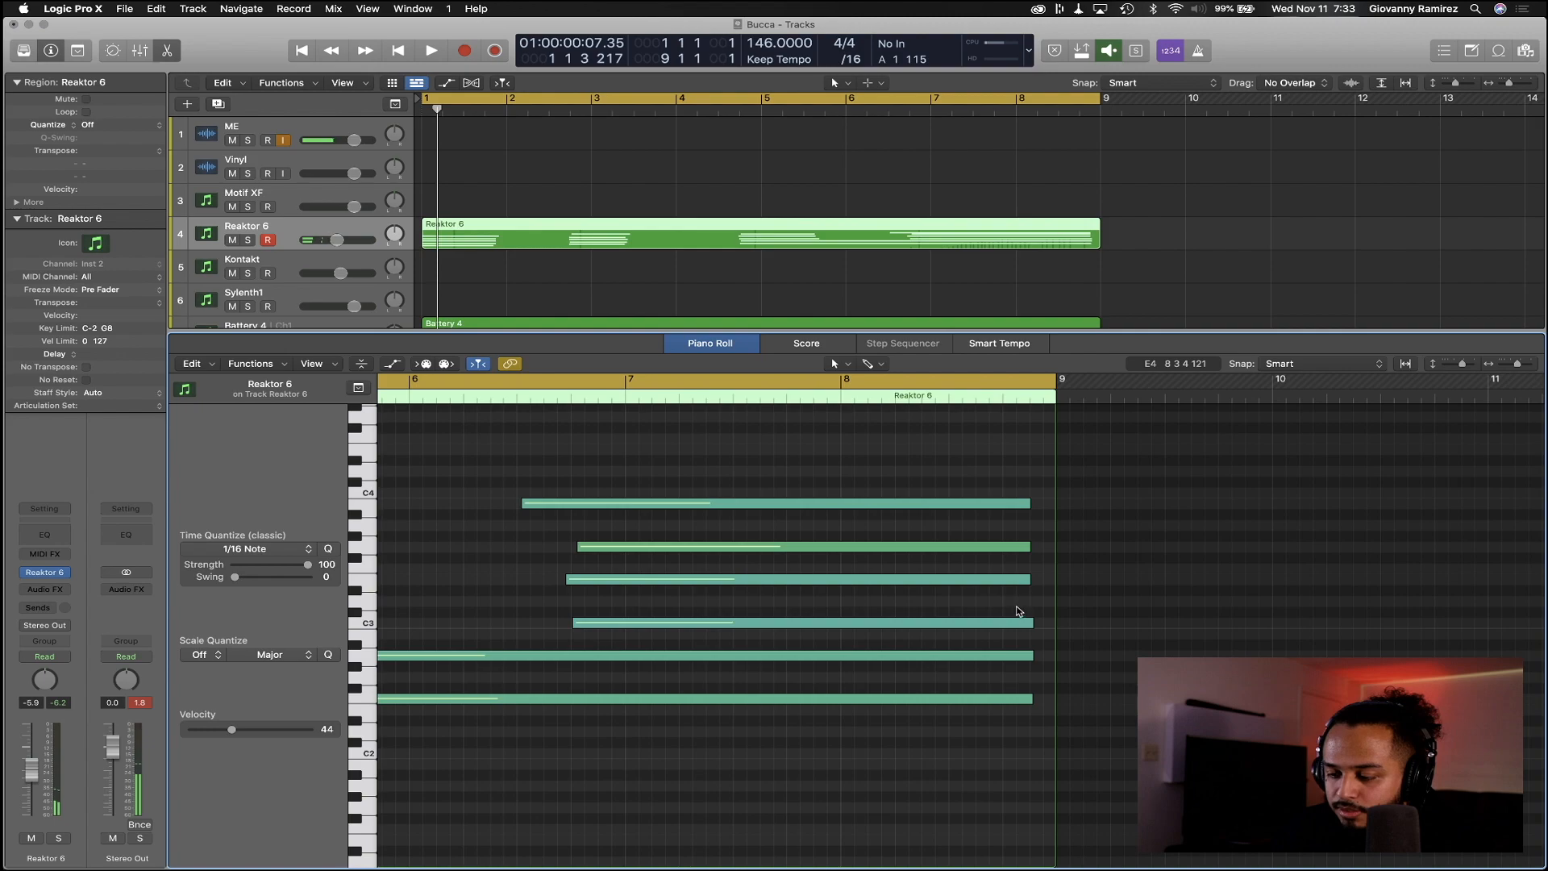
{"action": "left_click_drag", "start_coordinate": [1038, 628], "coordinate": [847, 623]}
{"action": "scroll", "coordinate": [847, 625], "scroll_direction": "left", "scroll_amount": 5}
{"action": "key", "text": "super+Left"}
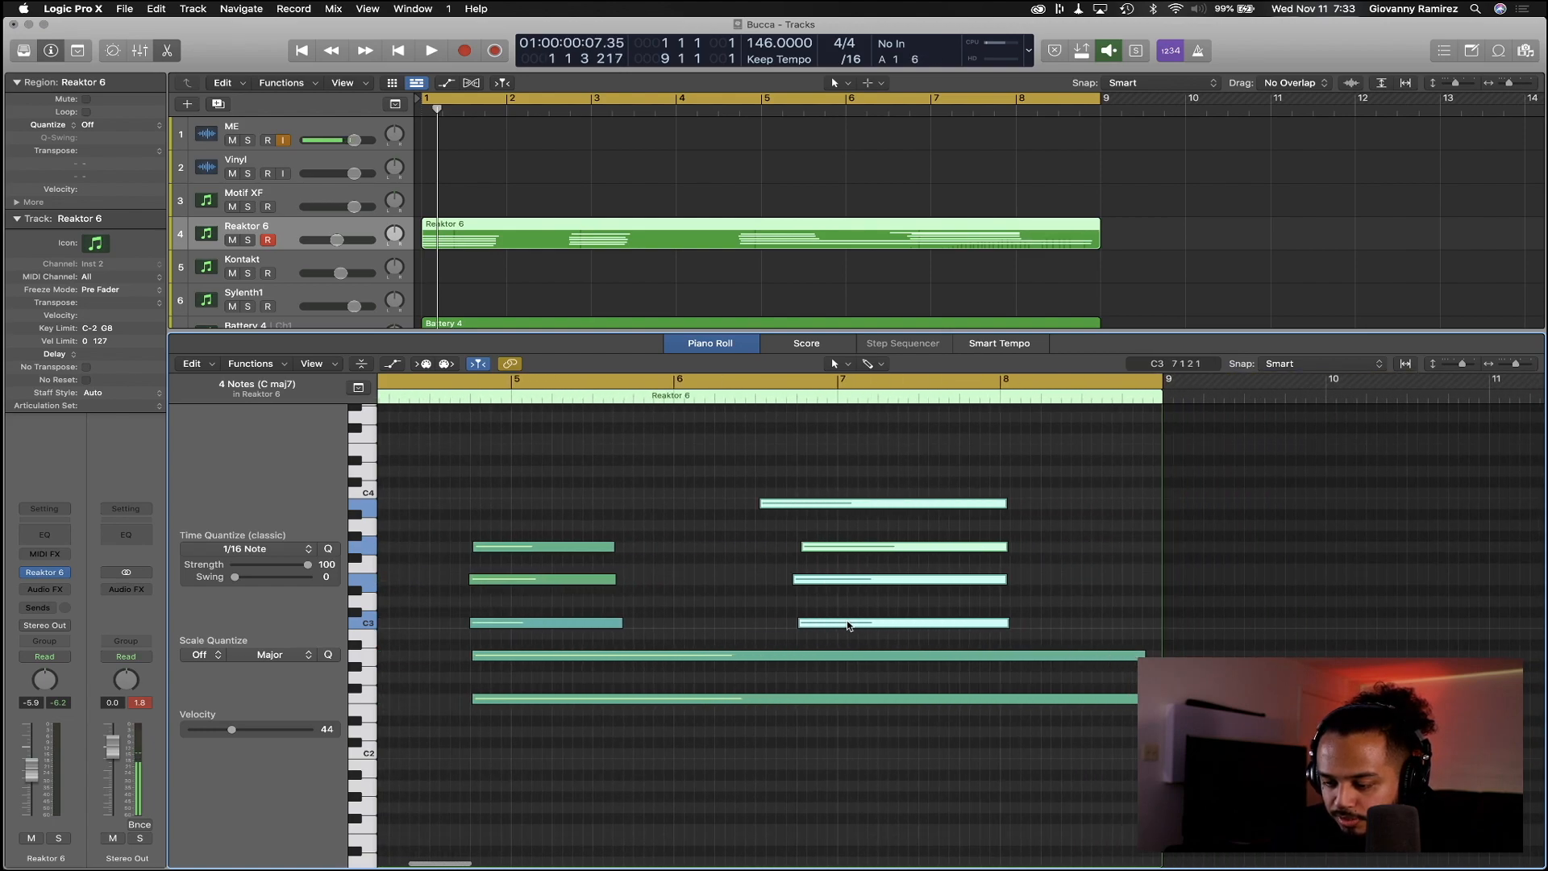
Play back the chords and shorten the last chord's four upper notes further, ending them around beat 4 of bar 7
{"action": "left_click", "coordinate": [454, 403]}
{"action": "key", "text": "space"}
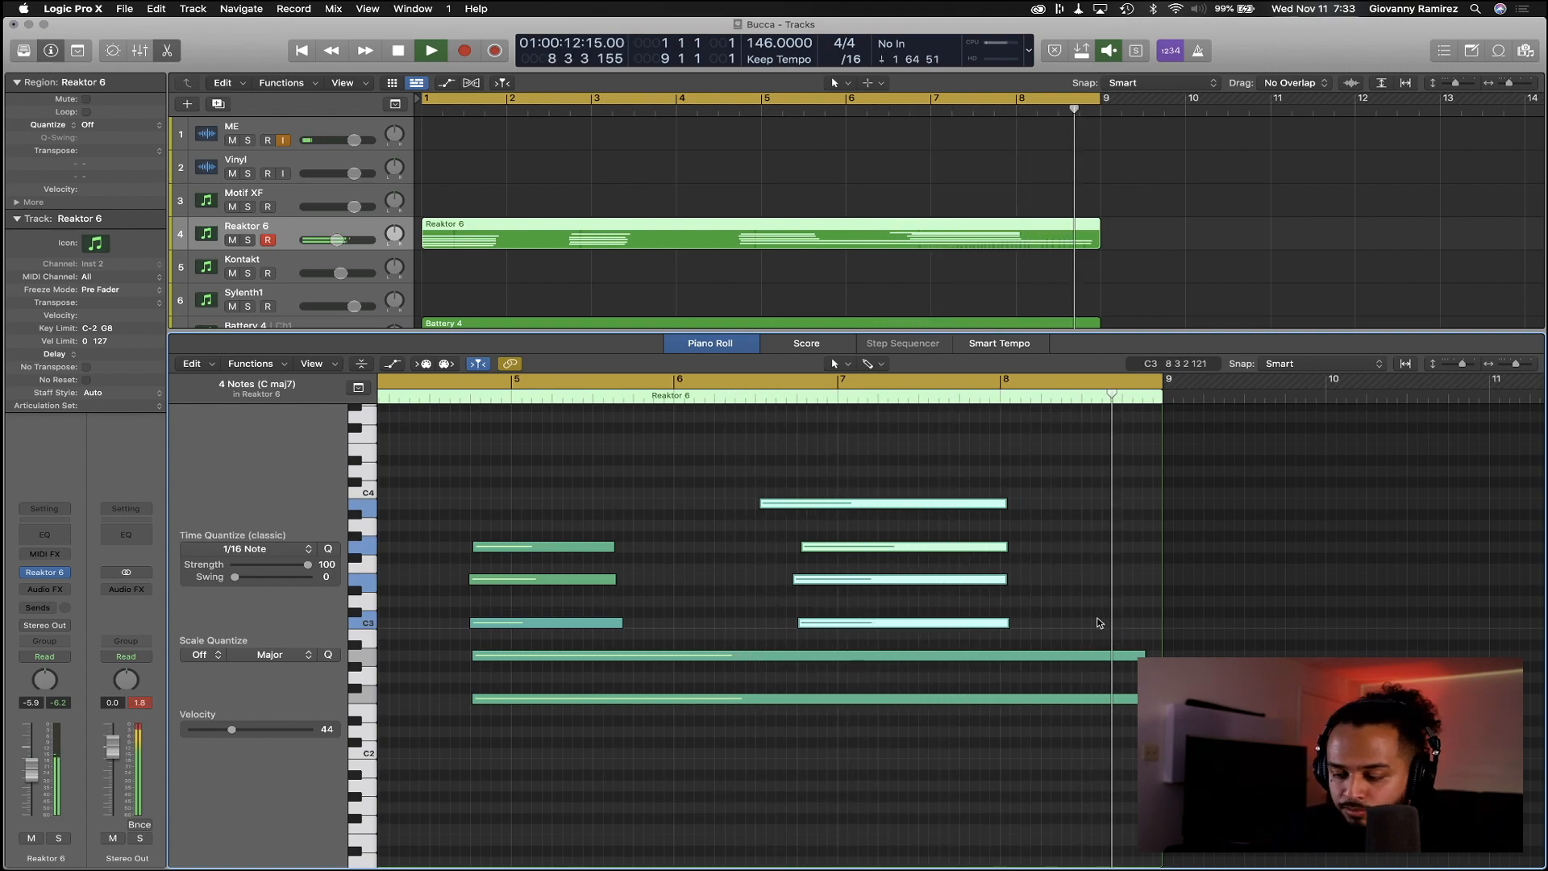
{"action": "key", "text": "space"}
{"action": "scroll", "coordinate": [1093, 585], "scroll_direction": "right", "scroll_amount": 5}
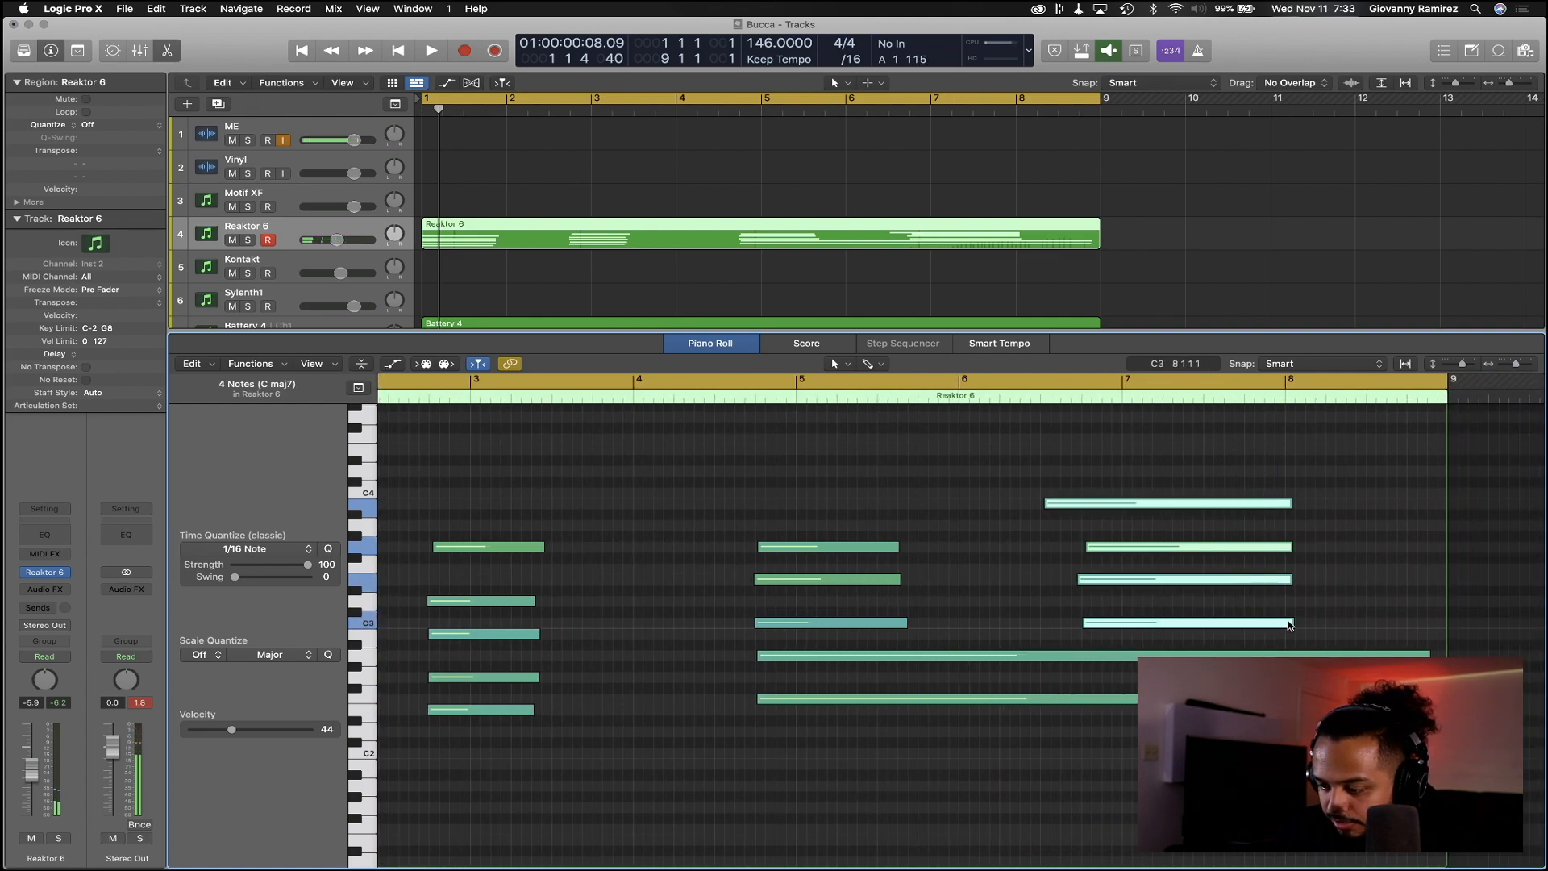
{"action": "left_click_drag", "start_coordinate": [1291, 624], "coordinate": [1248, 632]}
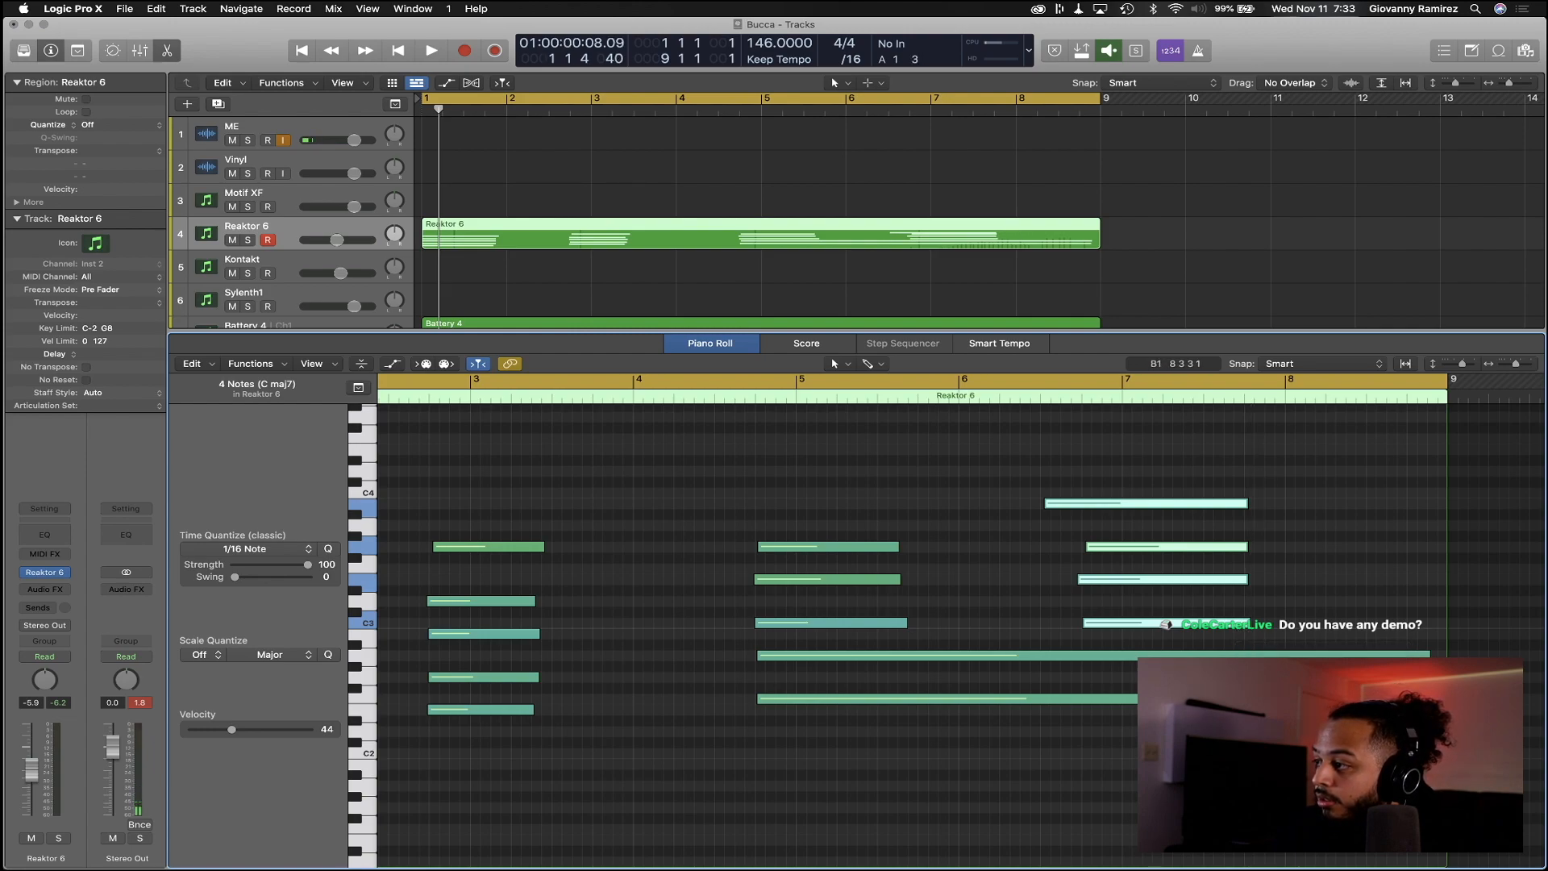
{"action": "left_click", "coordinate": [1304, 678]}
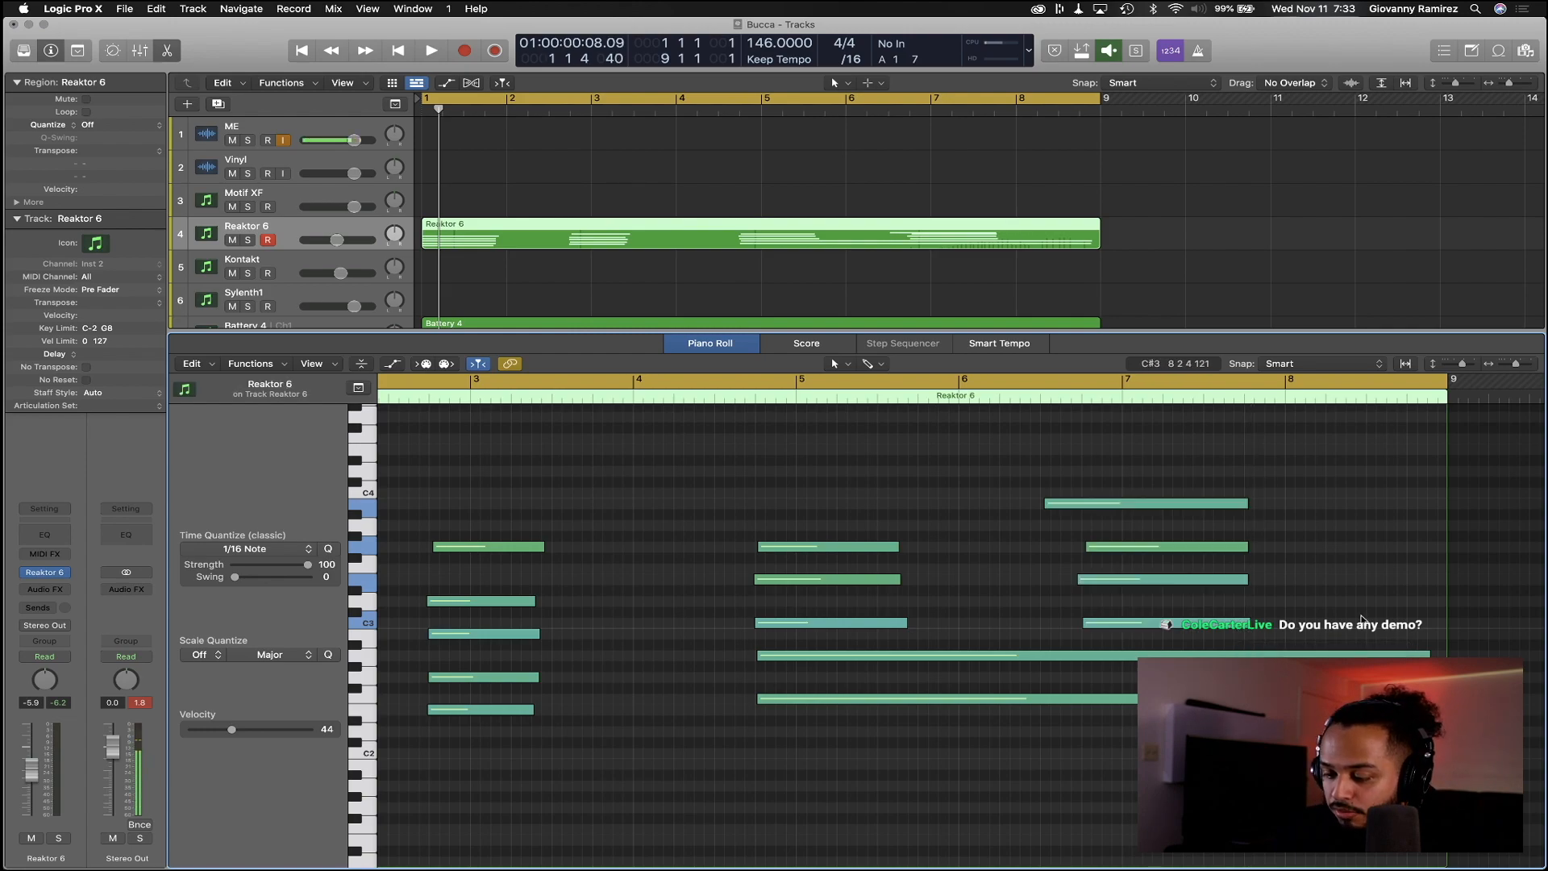
Shorten the two long low notes starting near bar 5 to end together with the last chord's upper notes
{"action": "left_click_drag", "start_coordinate": [1352, 598], "coordinate": [1391, 714]}
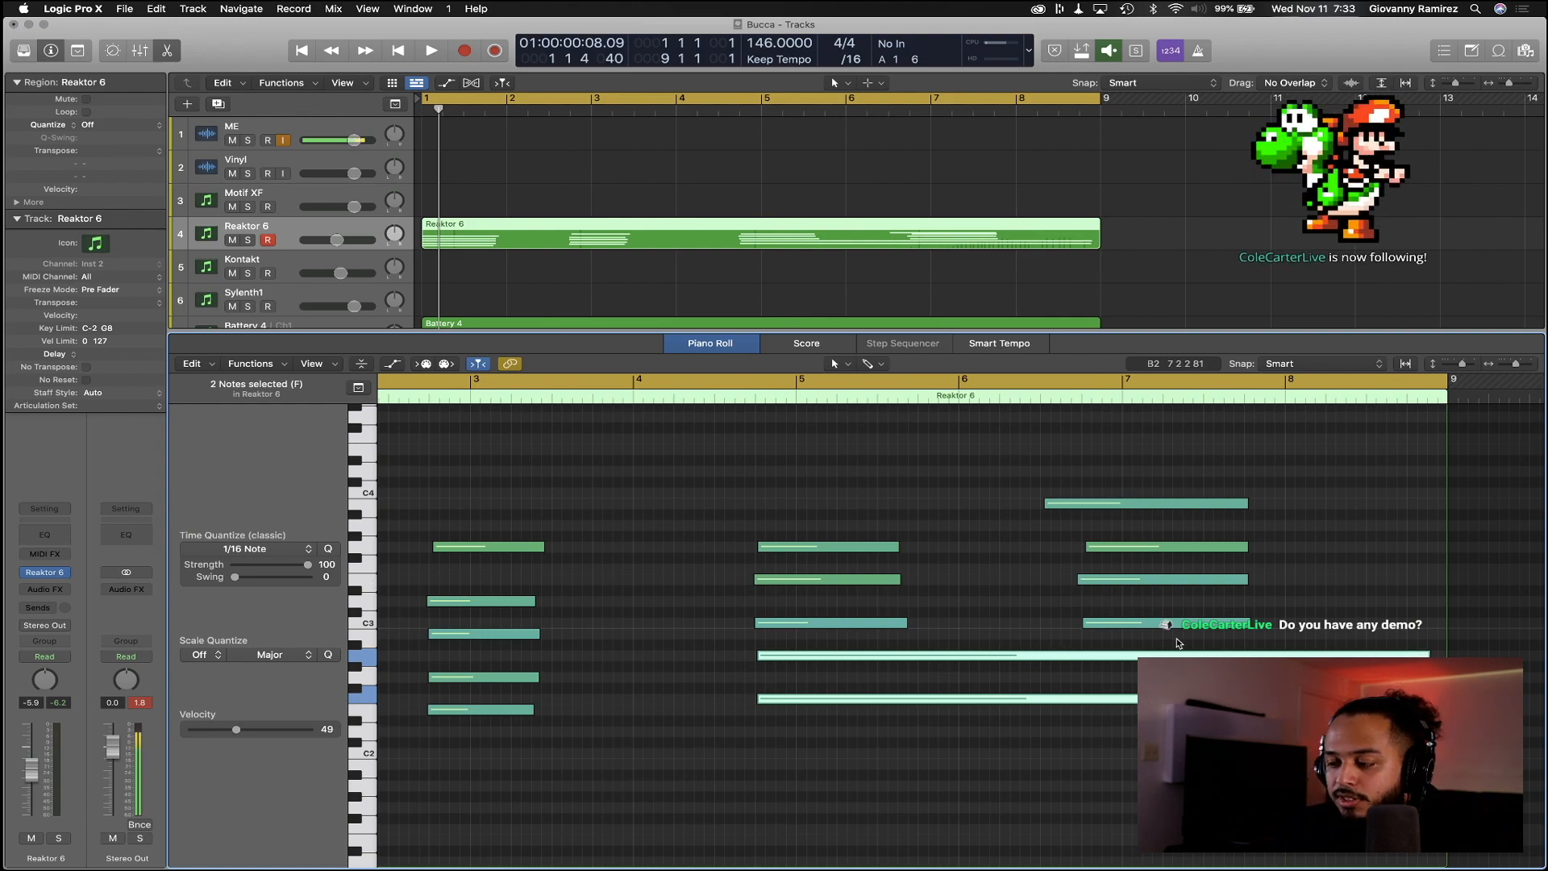
{"action": "left_click", "coordinate": [1358, 605]}
{"action": "left_click_drag", "start_coordinate": [1423, 630], "coordinate": [1240, 656]}
Play back the Reaktor 6 chords from the start to check the shortened final notes
{"action": "key", "text": "space"}
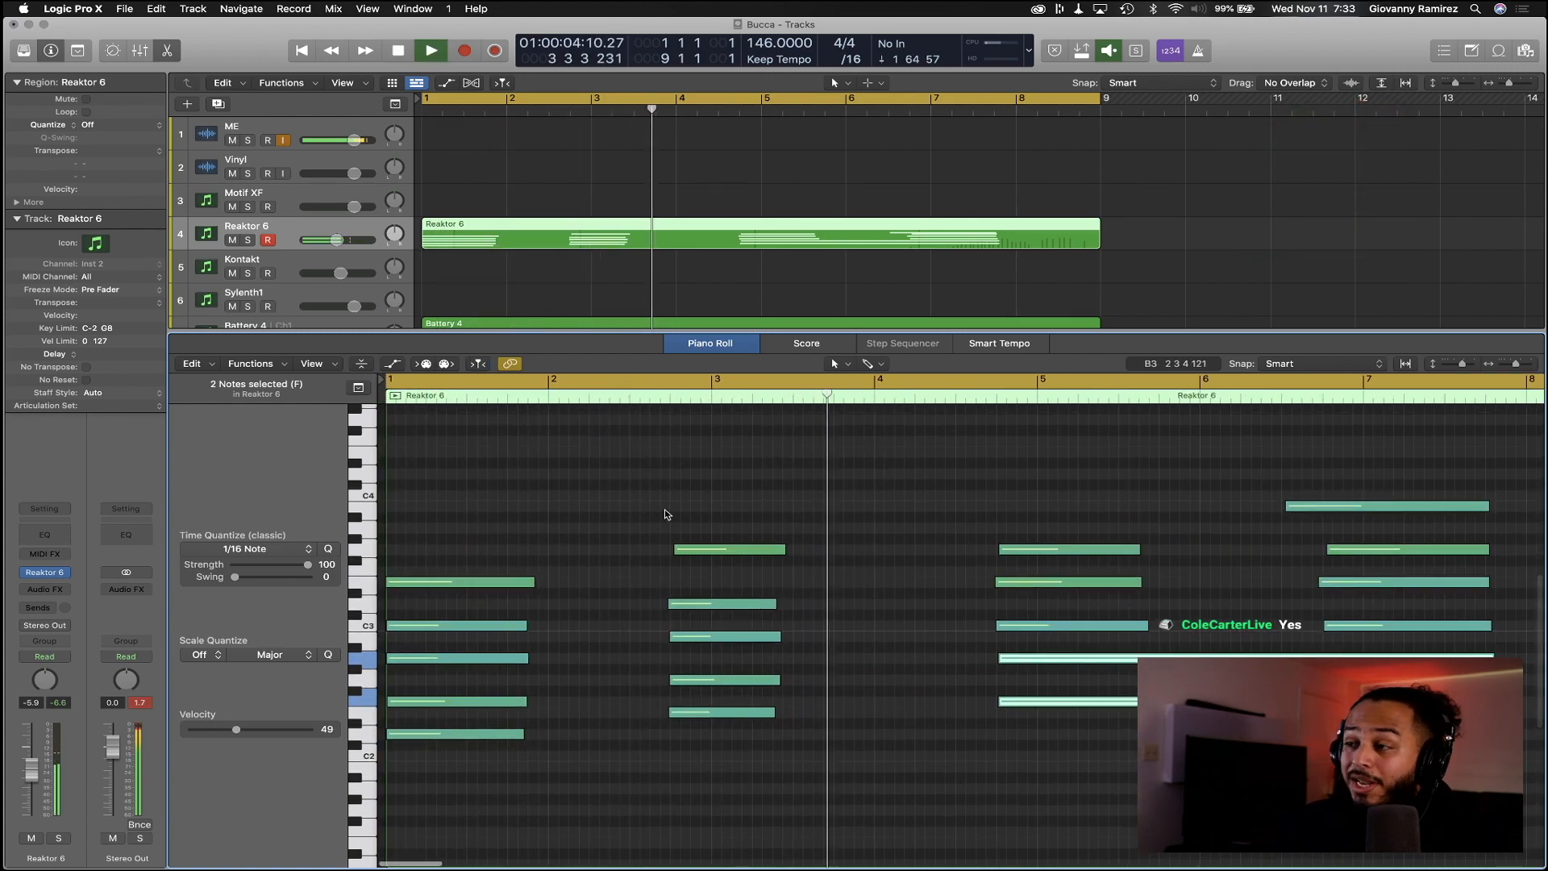
{"action": "scroll", "coordinate": [826, 524], "scroll_direction": "up", "scroll_amount": 1}
{"action": "scroll", "coordinate": [828, 528], "scroll_direction": "right", "scroll_amount": 1}
{"action": "key", "text": "space"}
{"action": "scroll", "coordinate": [799, 521], "scroll_direction": "left", "scroll_amount": 1}
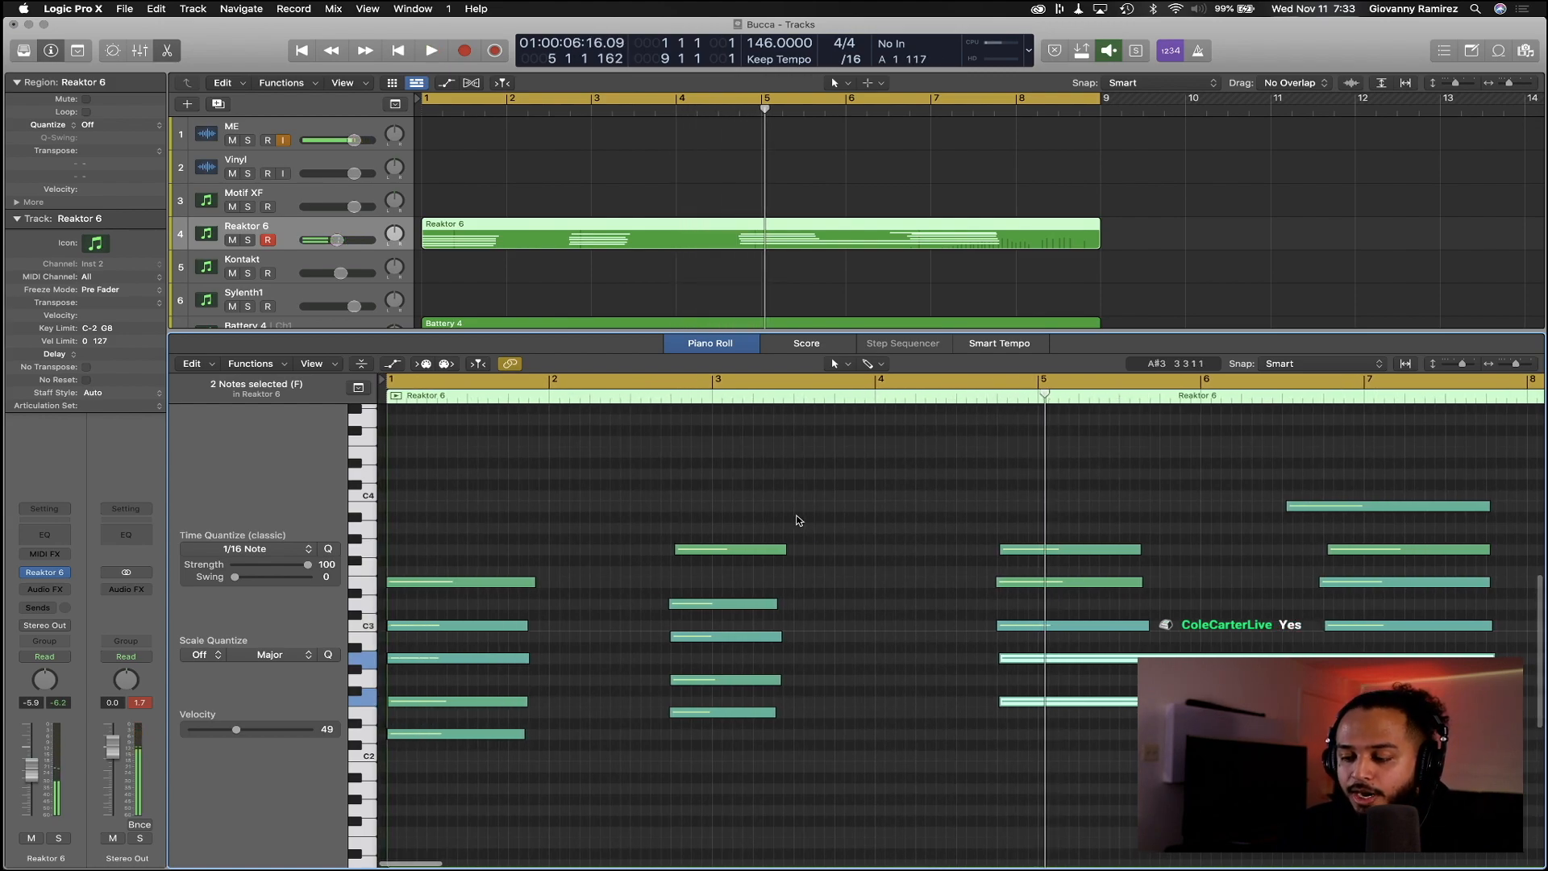
{"action": "key", "text": "Return"}
{"action": "key", "text": "space"}
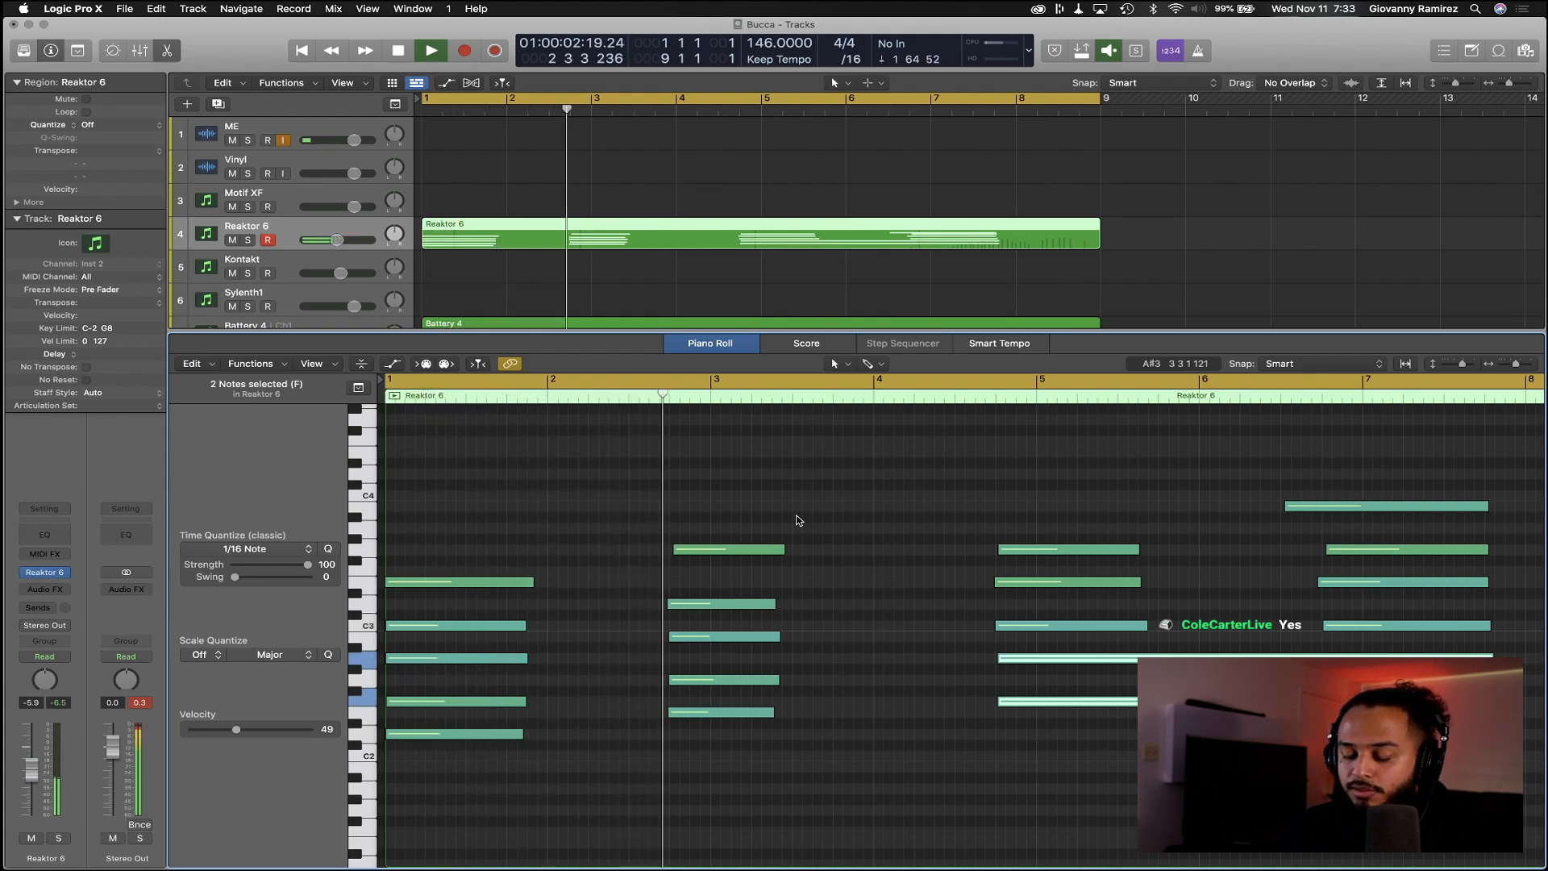
{"action": "scroll", "coordinate": [798, 520], "scroll_direction": "right", "scroll_amount": 1}
{"action": "scroll", "coordinate": [798, 520], "scroll_direction": "right", "scroll_amount": 5}
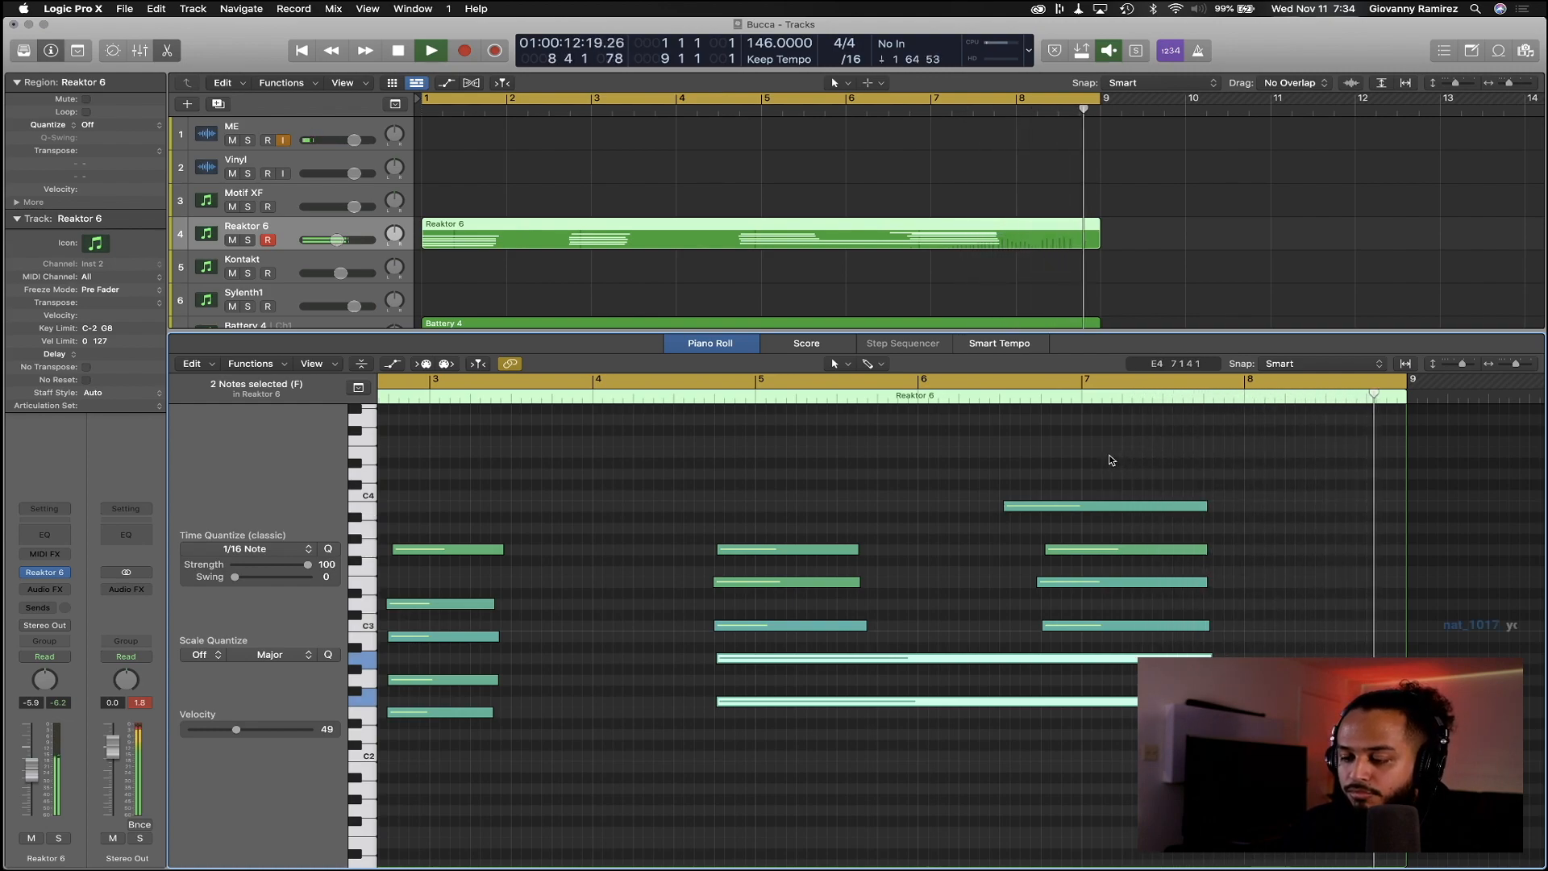
{"action": "key", "text": "space"}
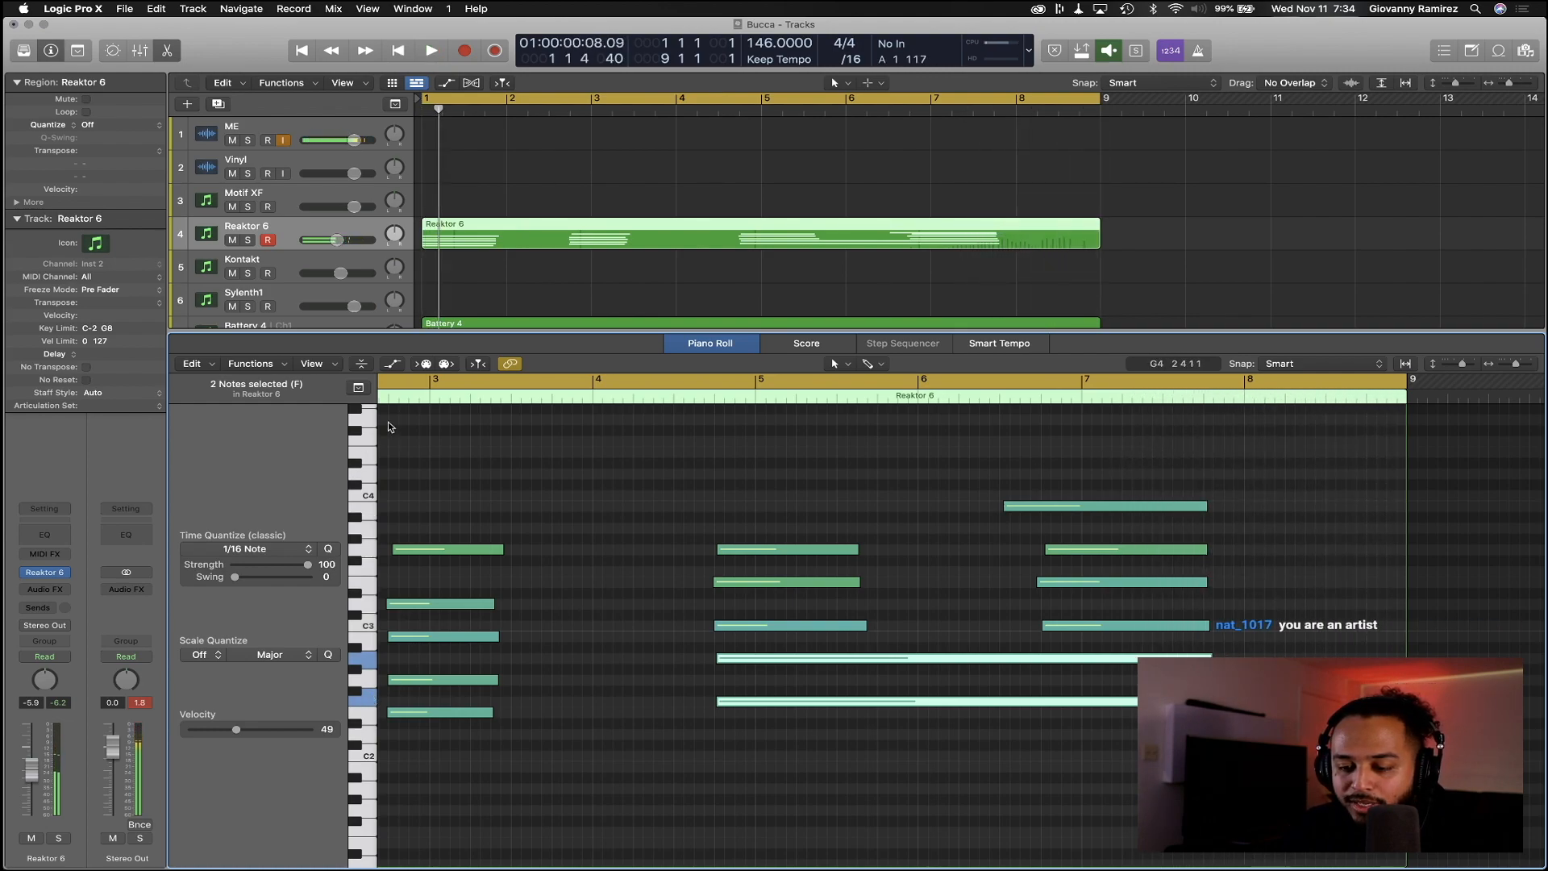
Show the region automation lane below the notes and set it to Ch. 1: Sustain
{"action": "left_click", "coordinate": [394, 364]}
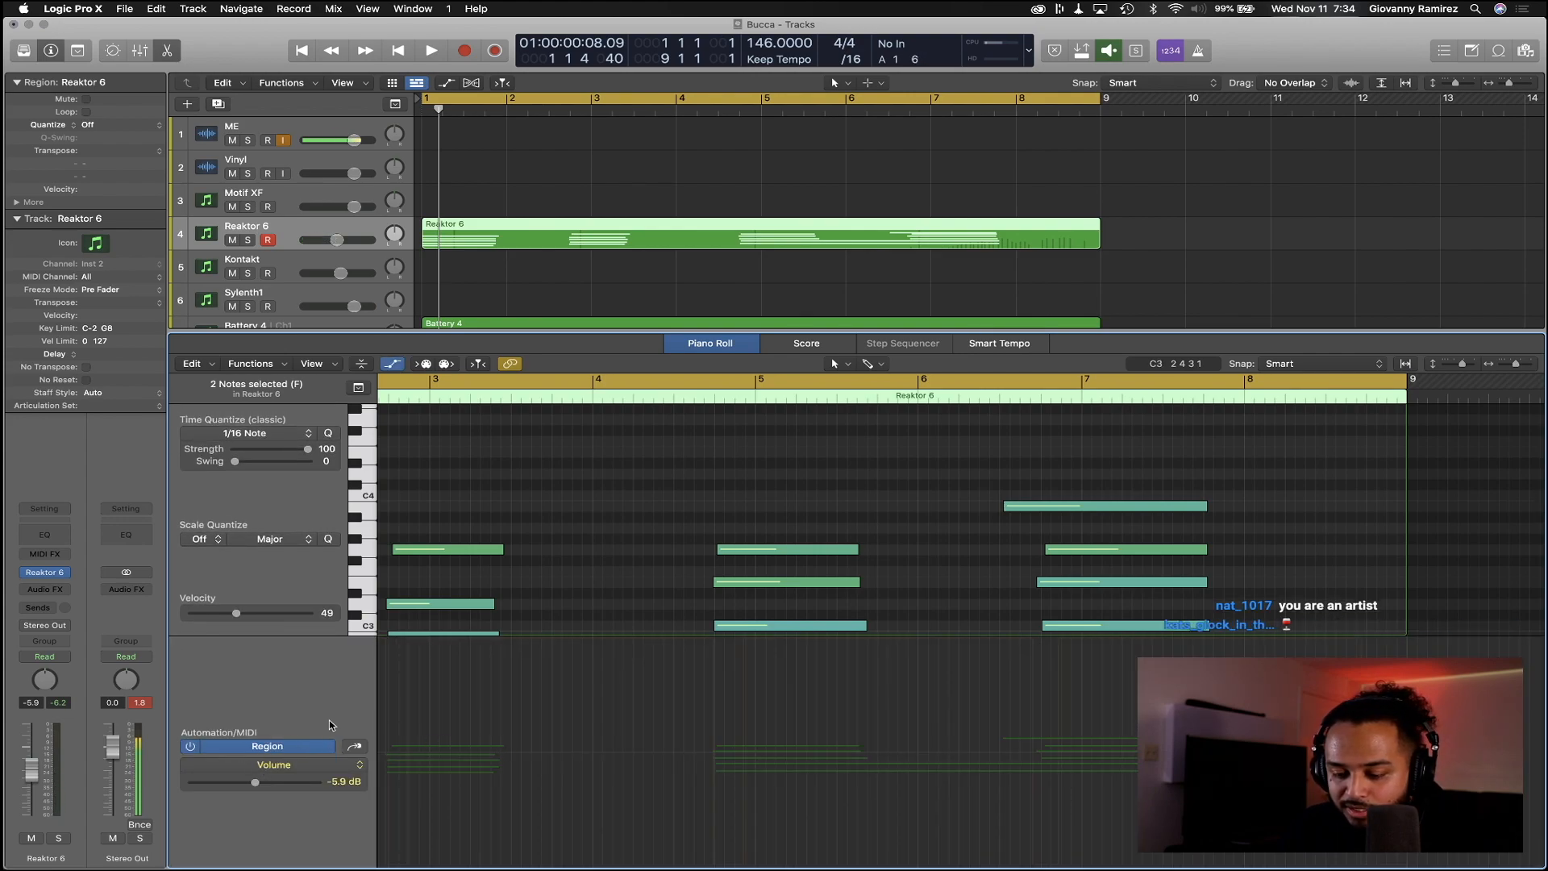
{"action": "left_click", "coordinate": [287, 758]}
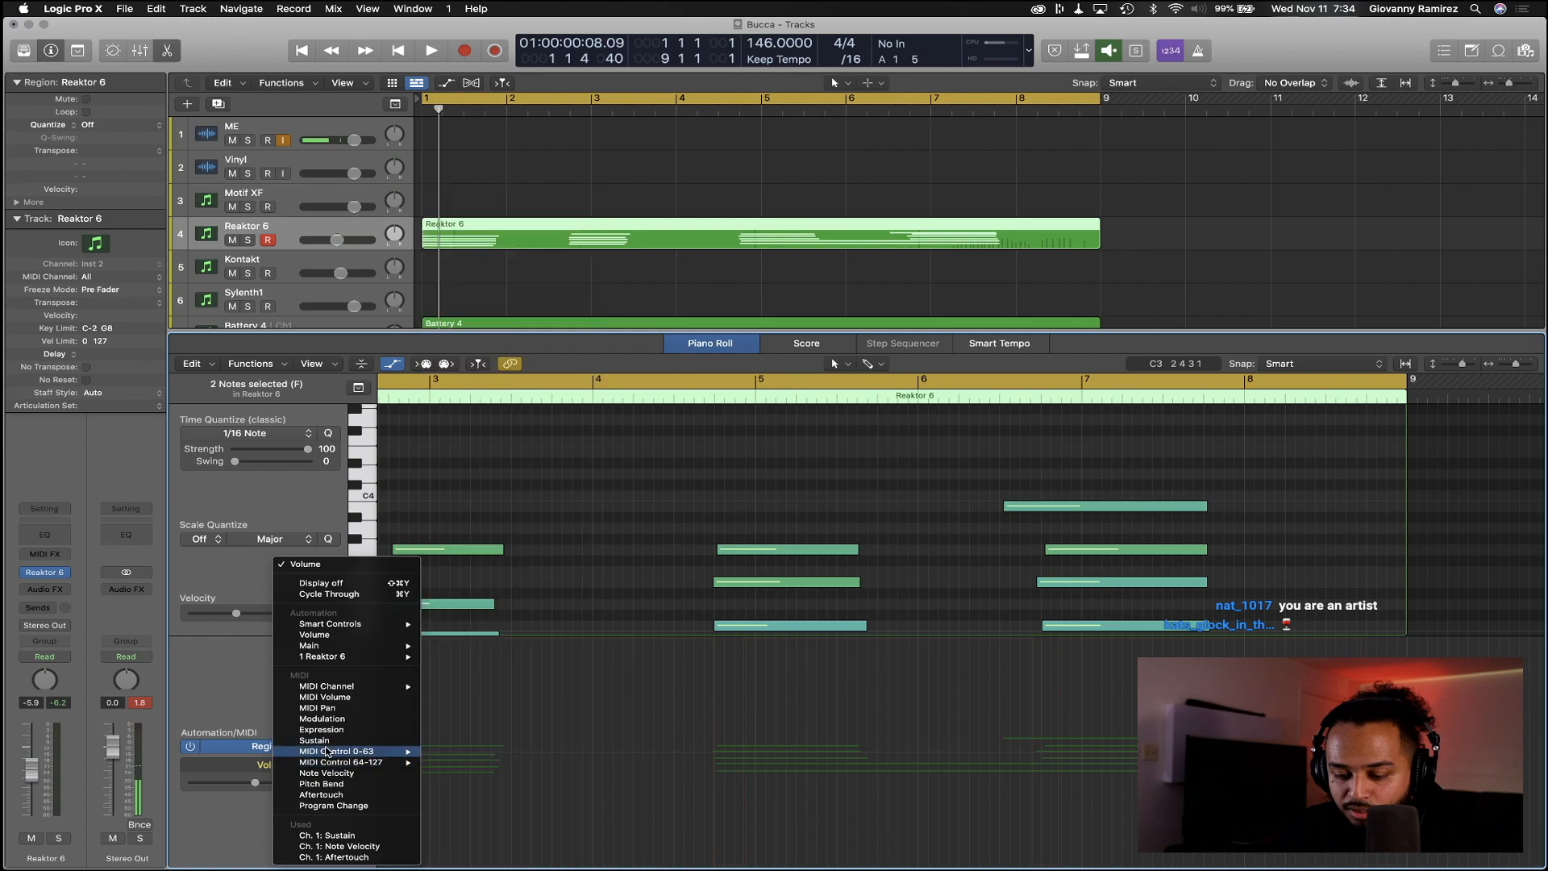
{"action": "left_click", "coordinate": [354, 835]}
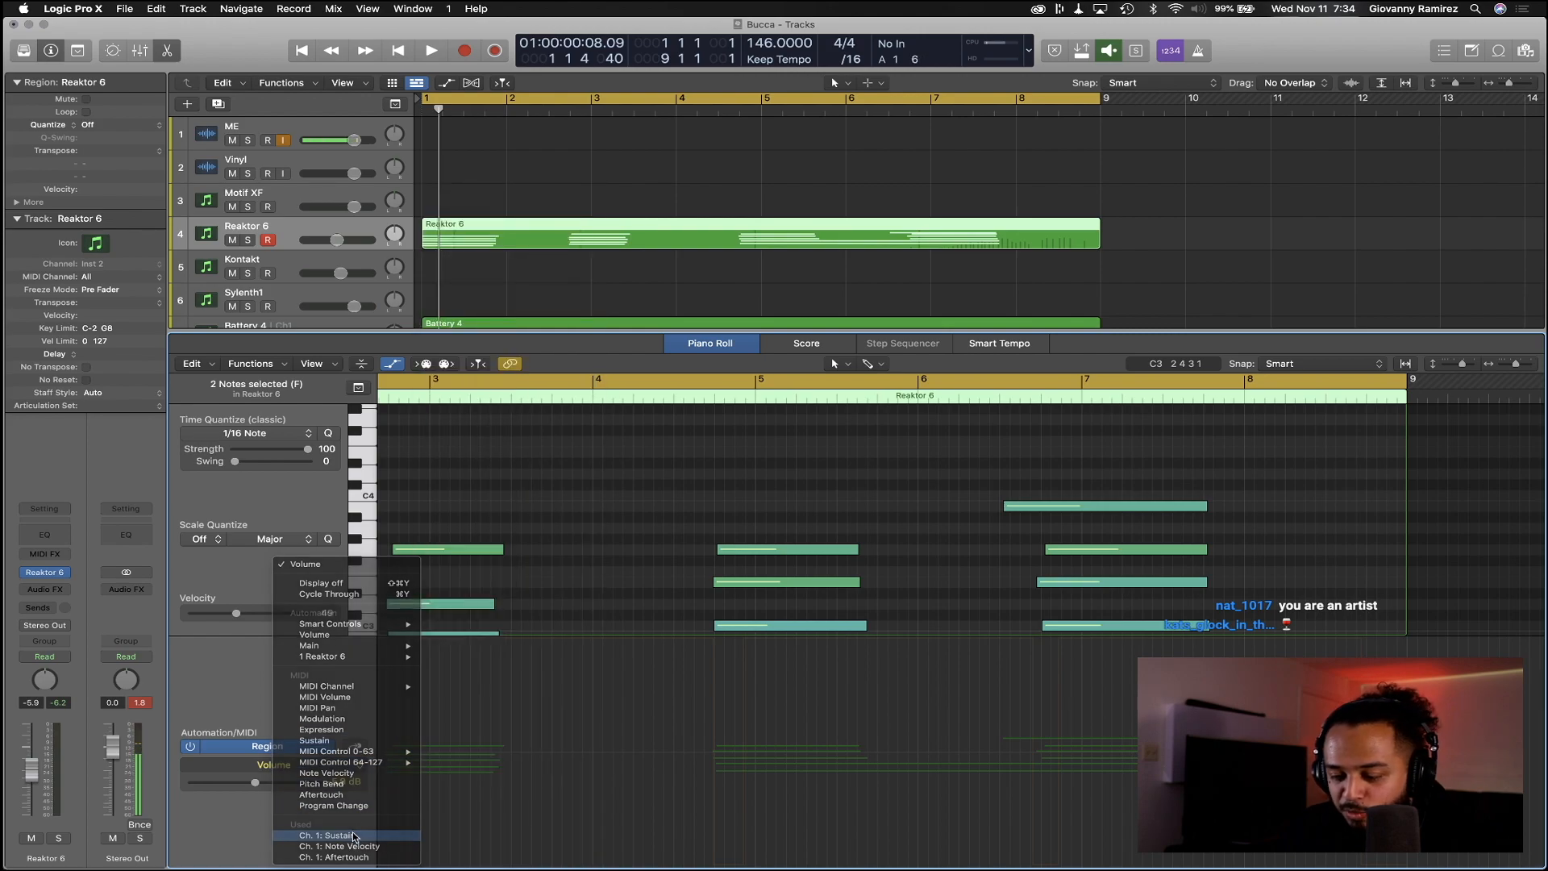
Move the final sustain release point earlier, to between beats 2 and 3 of bar 8, checking the timing by playback
{"action": "scroll", "coordinate": [1363, 864], "scroll_direction": "down", "scroll_amount": 2}
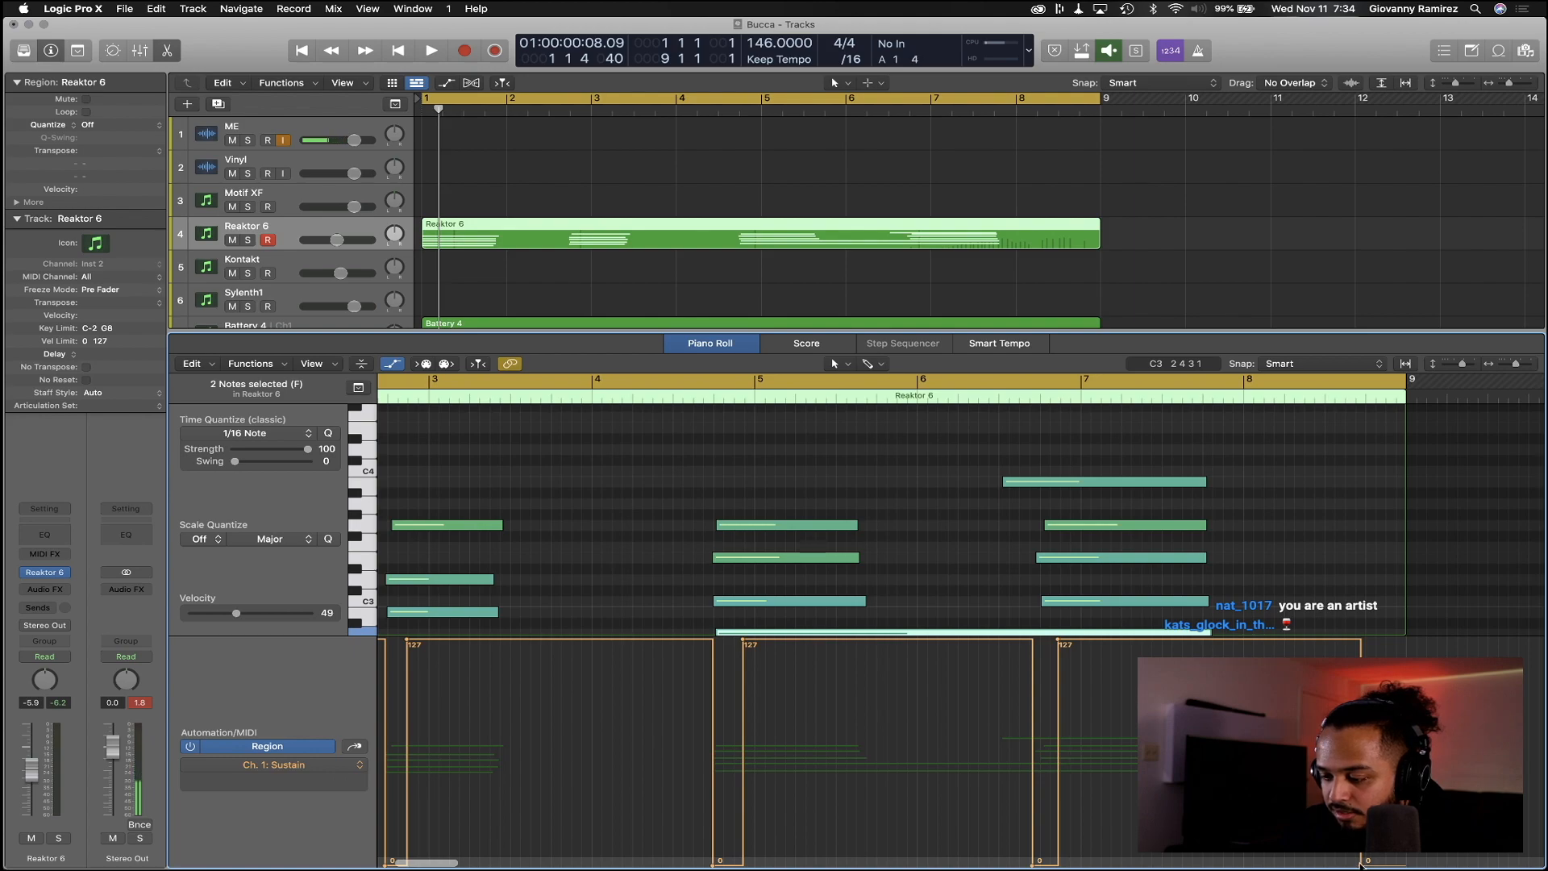
{"action": "scroll", "coordinate": [1361, 865], "scroll_direction": "right", "scroll_amount": 5}
{"action": "scroll", "coordinate": [757, 516], "scroll_direction": "down", "scroll_amount": 2}
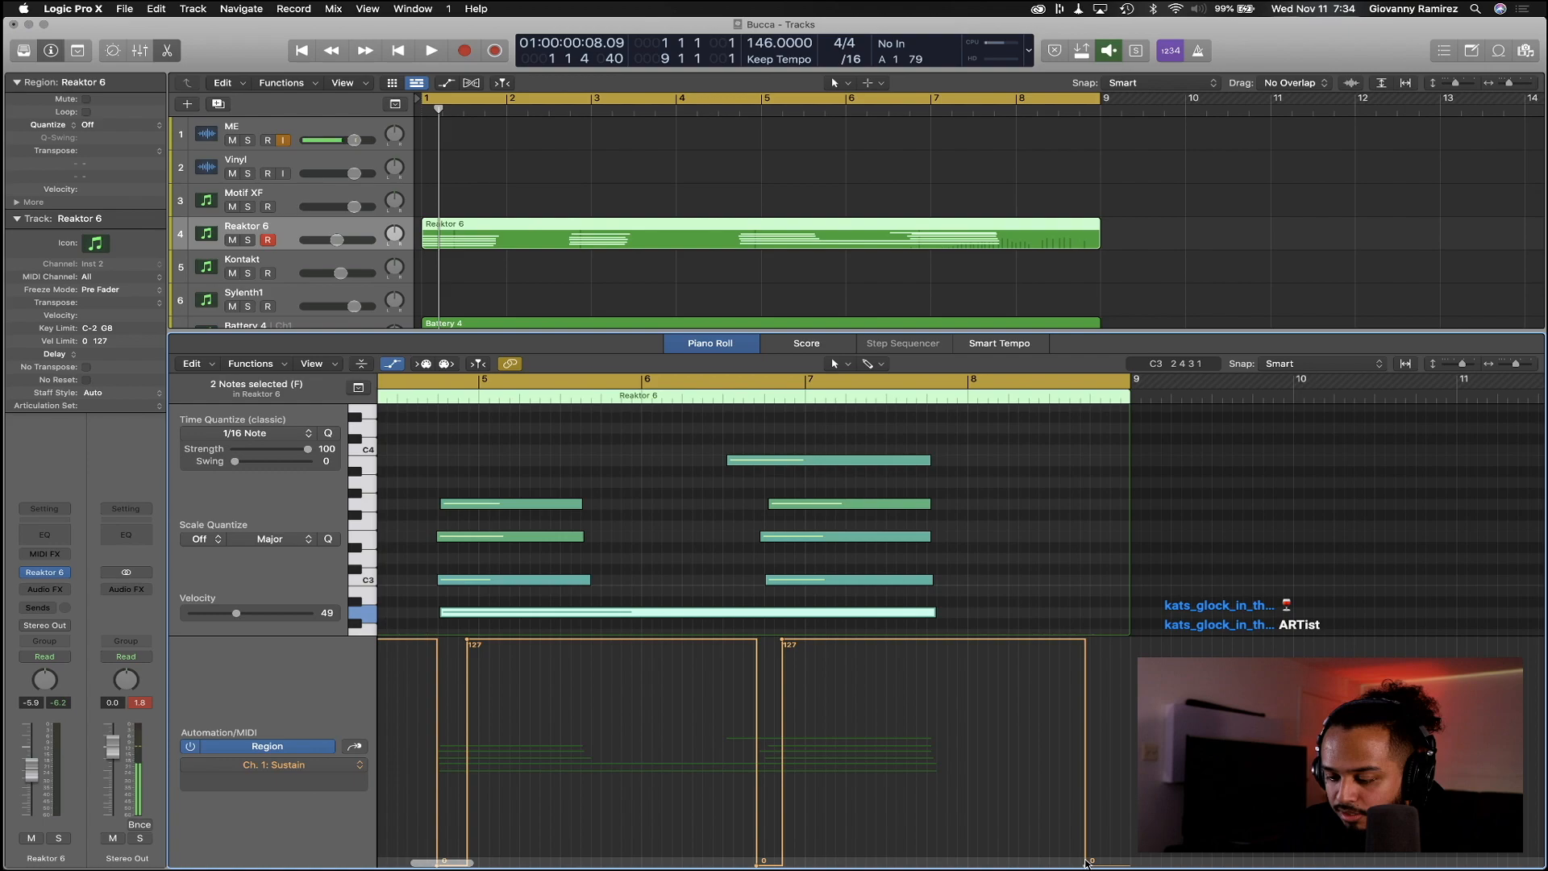
{"action": "left_click", "coordinate": [1087, 707]}
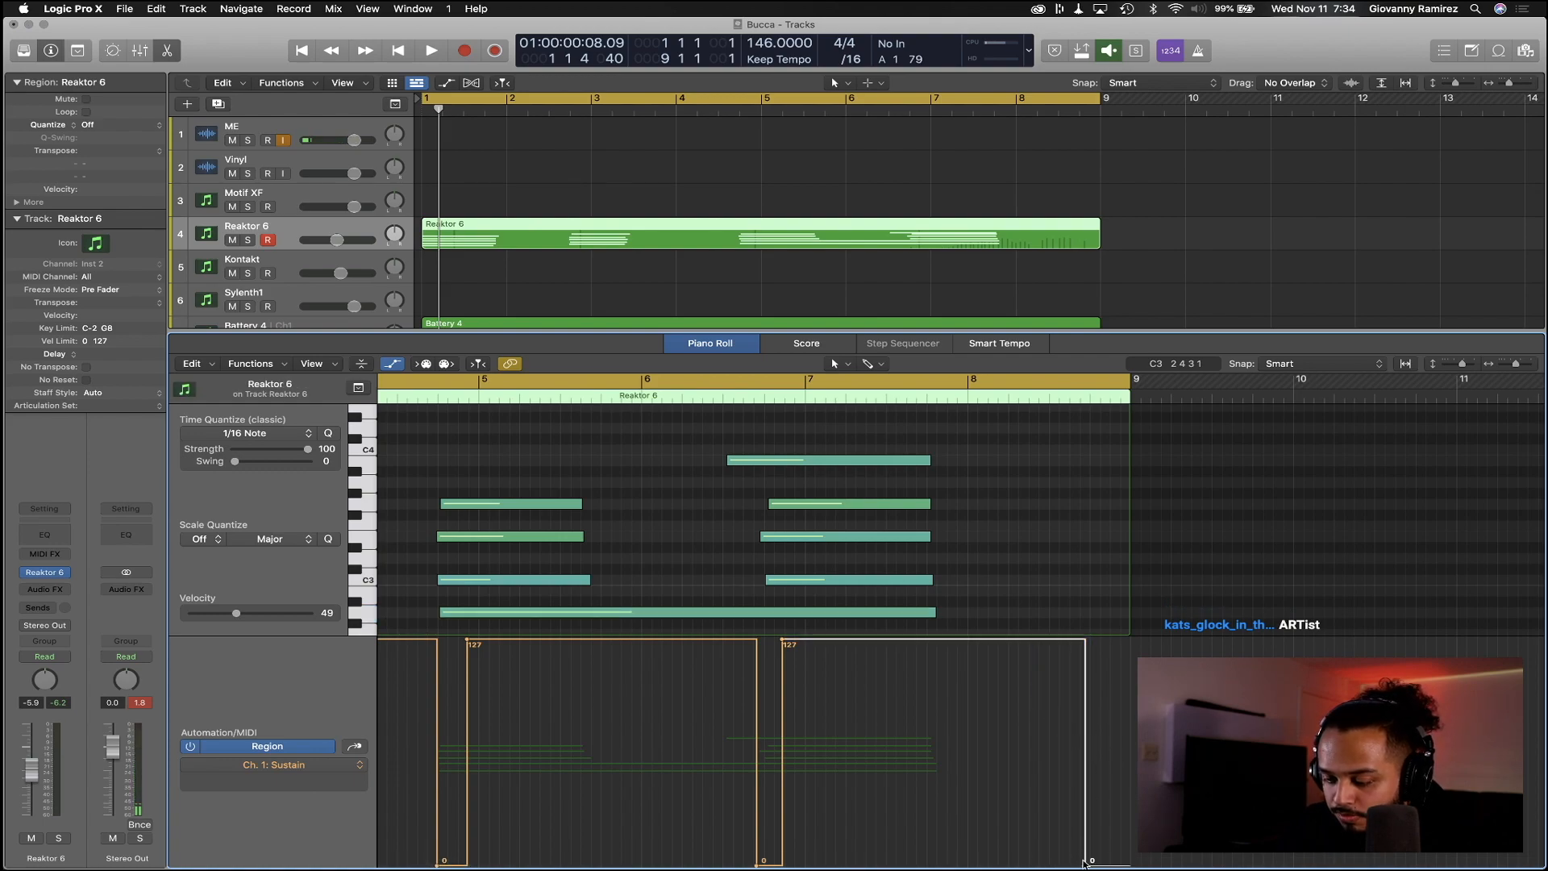
{"action": "left_click_drag", "start_coordinate": [1085, 865], "coordinate": [998, 865]}
{"action": "double_click", "coordinate": [616, 398]}
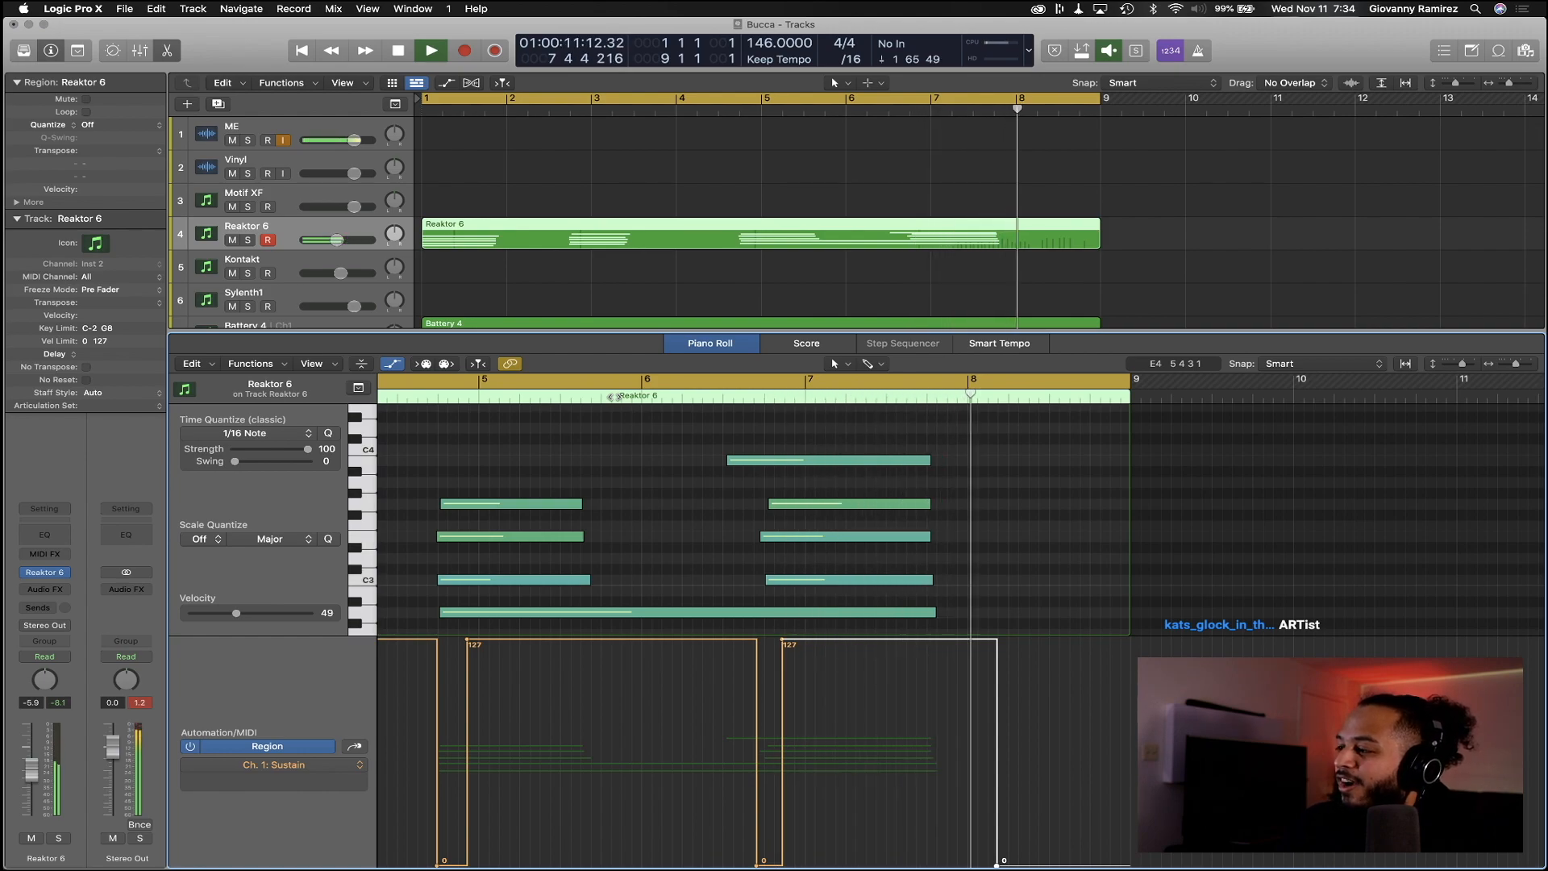
{"action": "key", "text": "space"}
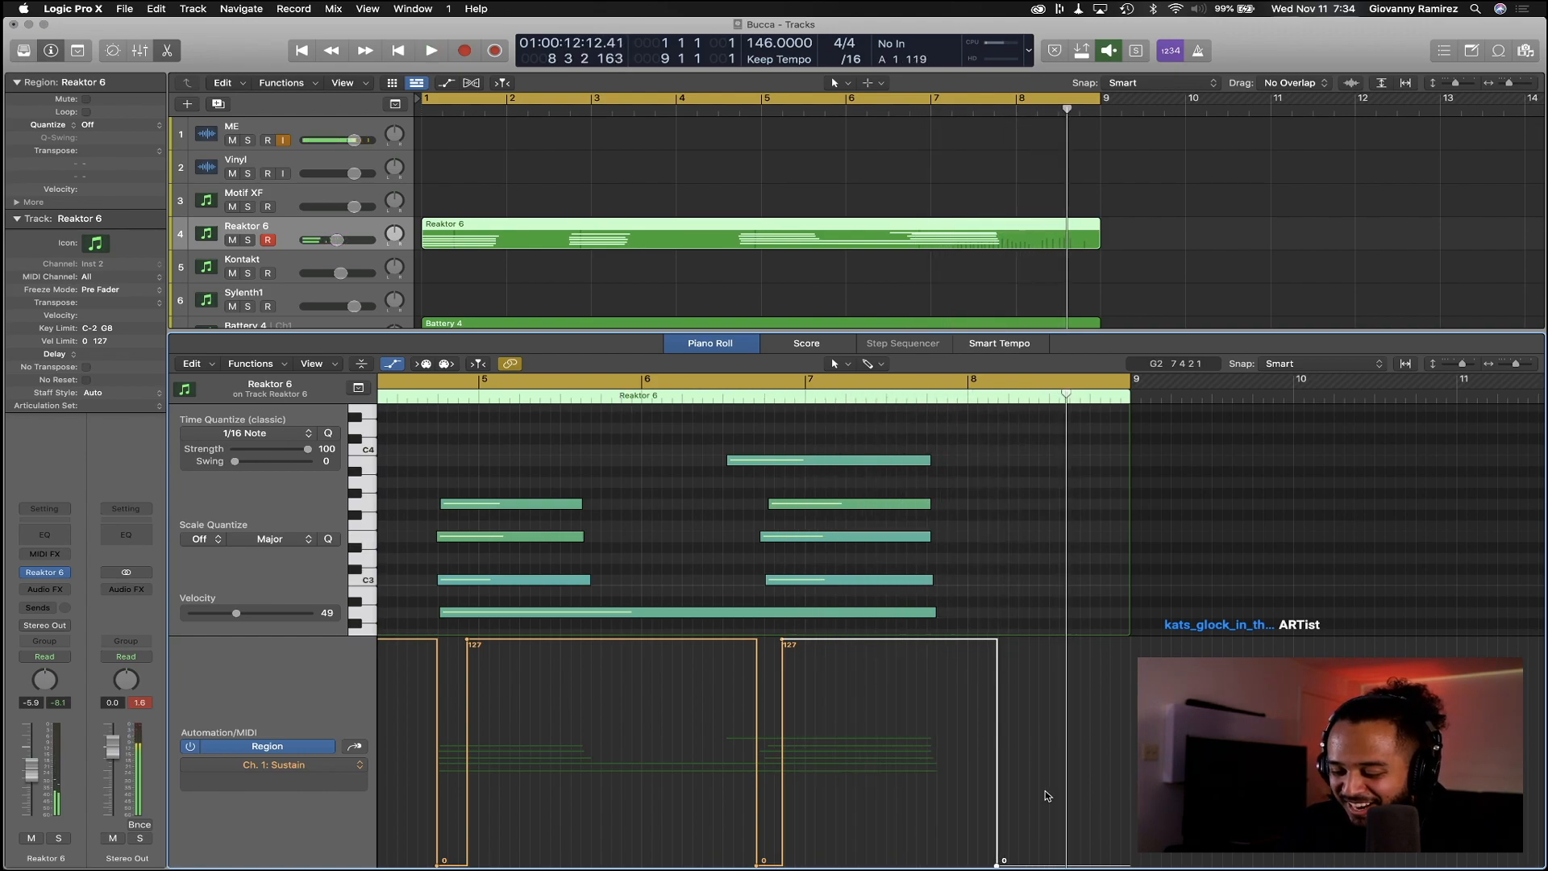
{"action": "left_click_drag", "start_coordinate": [998, 865], "coordinate": [1039, 865]}
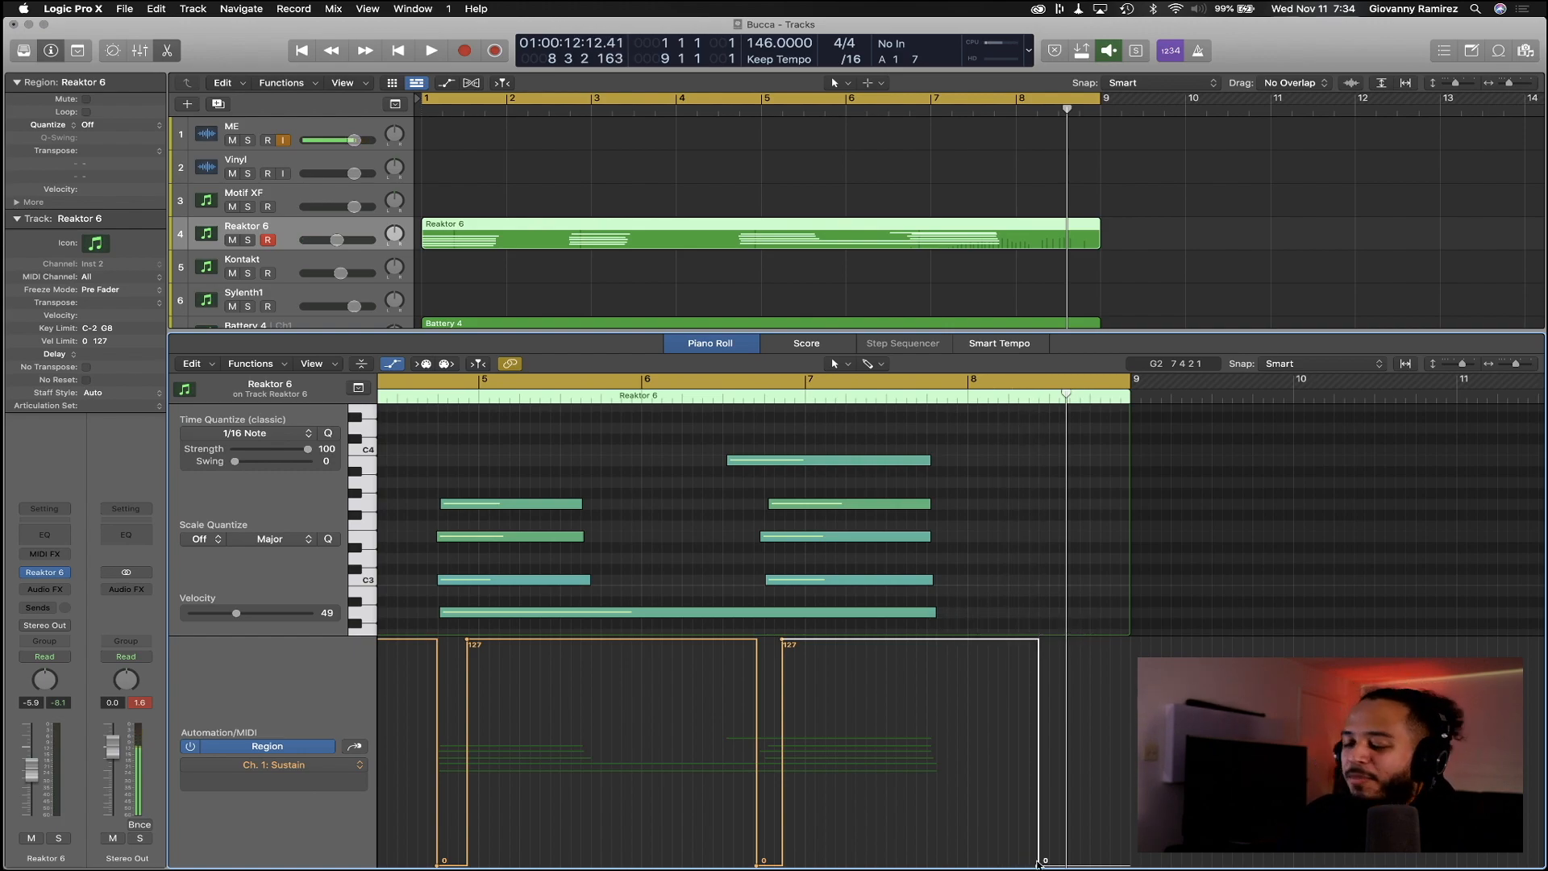
Play the region from the start and review its opening chords against the sustain events
{"action": "key", "text": "Return"}
{"action": "key", "text": "space"}
{"action": "scroll", "coordinate": [793, 549], "scroll_direction": "left", "scroll_amount": 10}
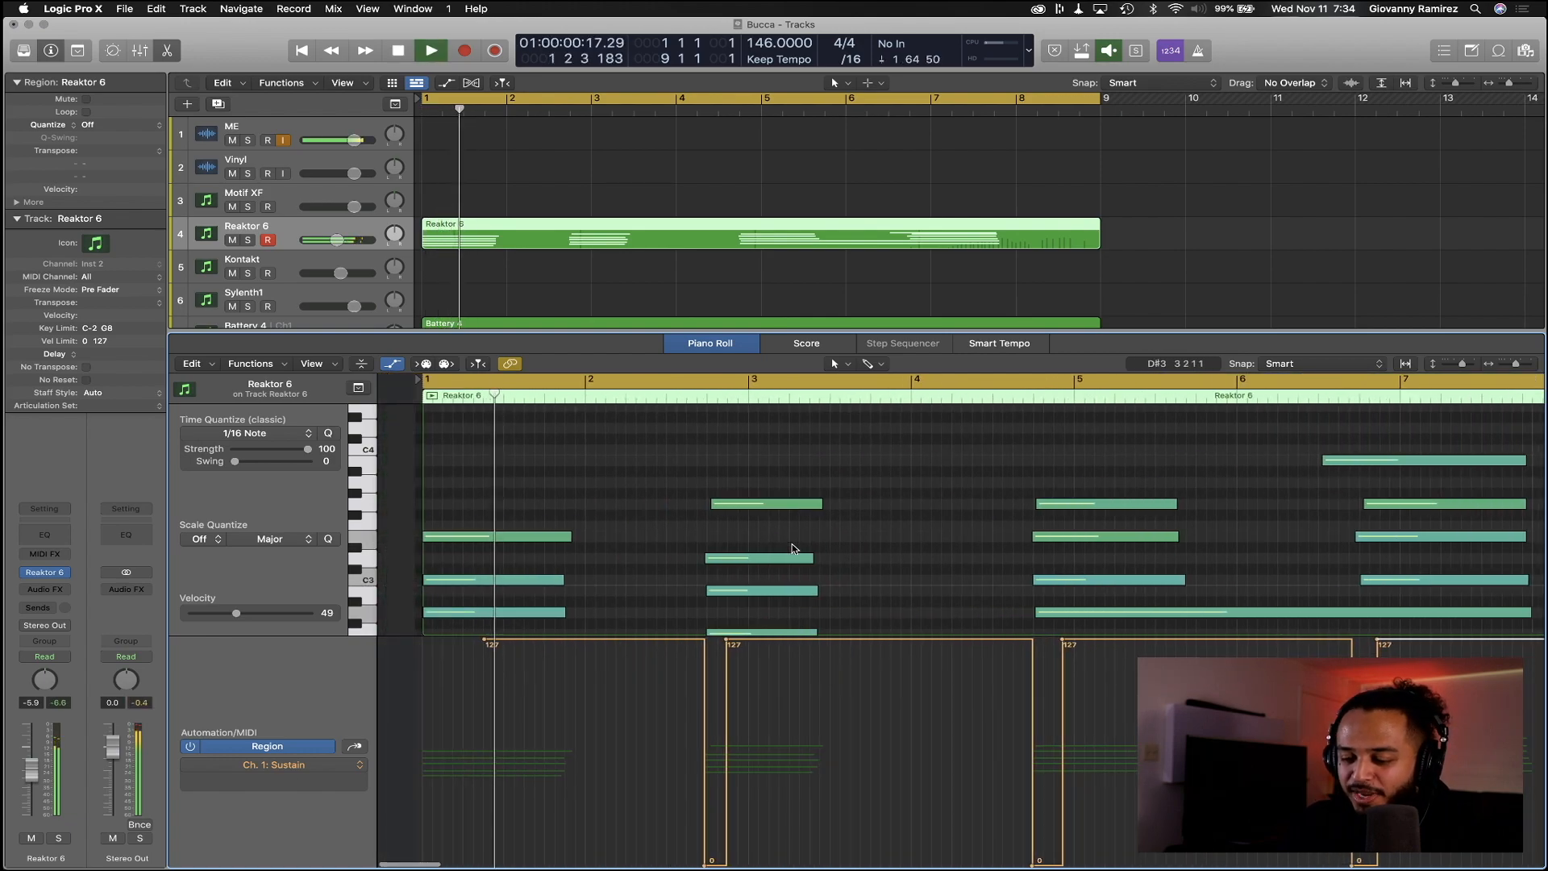
{"action": "scroll", "coordinate": [795, 550], "scroll_direction": "down", "scroll_amount": 4}
{"action": "scroll", "coordinate": [793, 550], "scroll_direction": "up", "scroll_amount": 3}
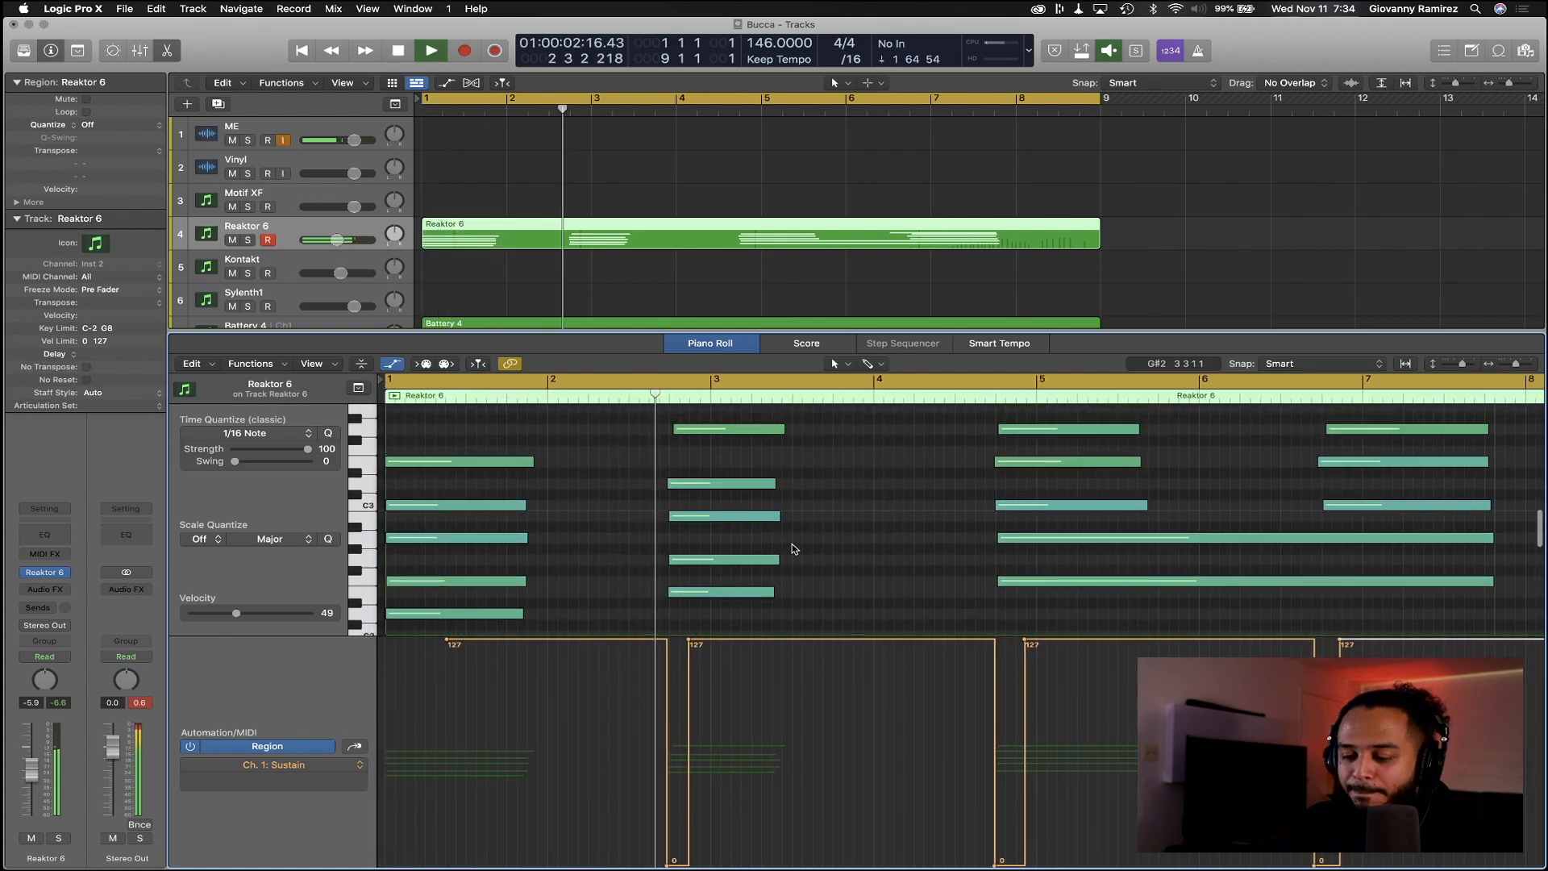
{"action": "key", "text": "space"}
{"action": "key", "text": "Return"}
{"action": "key", "text": "space"}
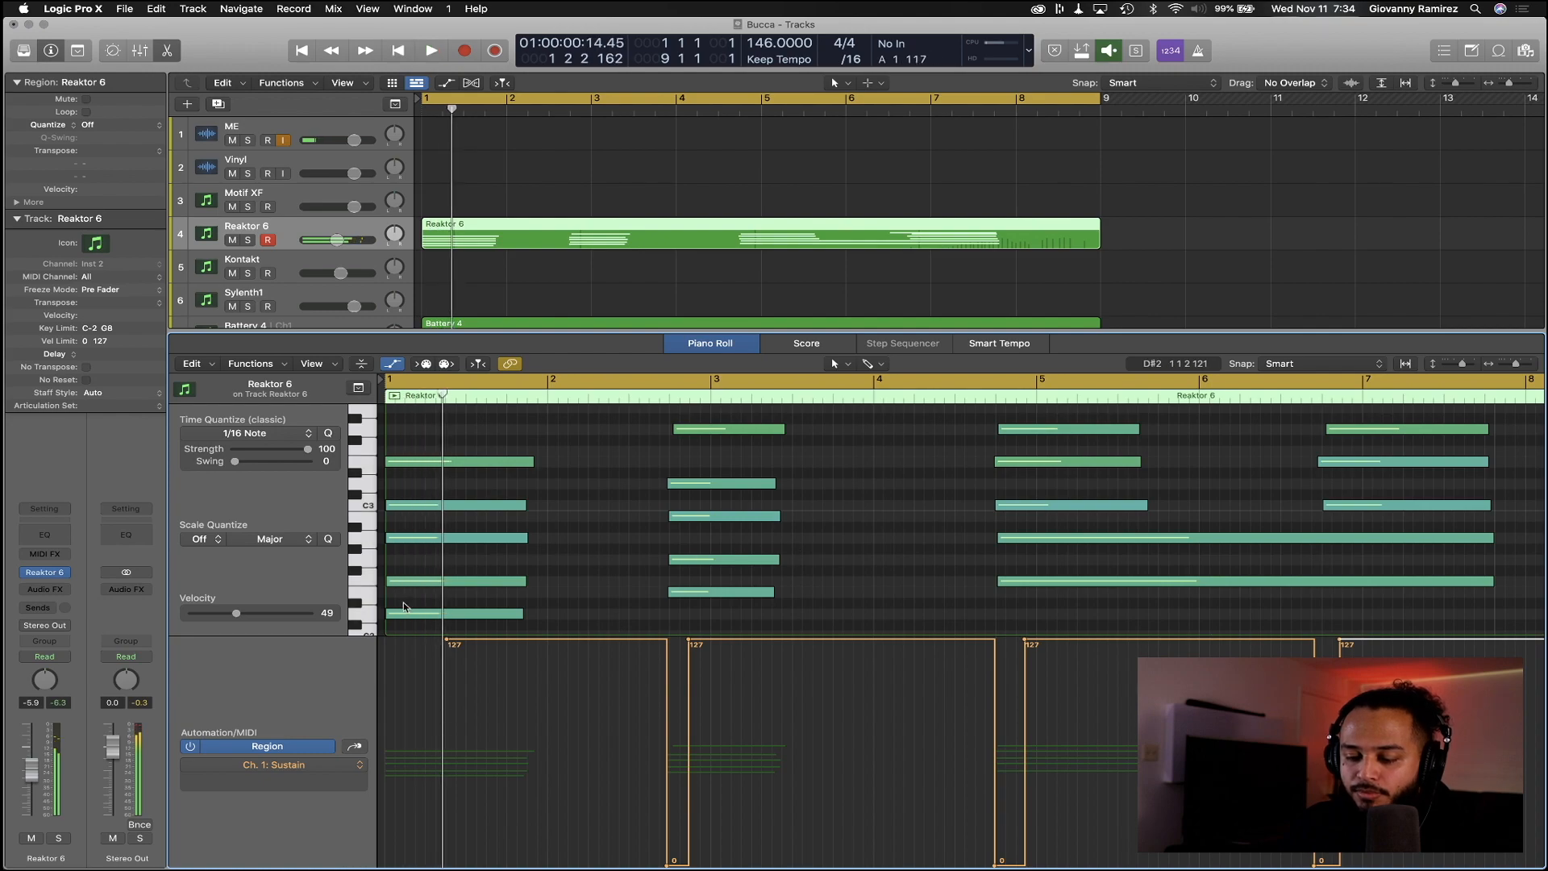
Enlarge the note area slightly and delete all sustain points in the Reaktor 6 region
{"action": "left_click_drag", "start_coordinate": [431, 639], "coordinate": [1107, 672]}
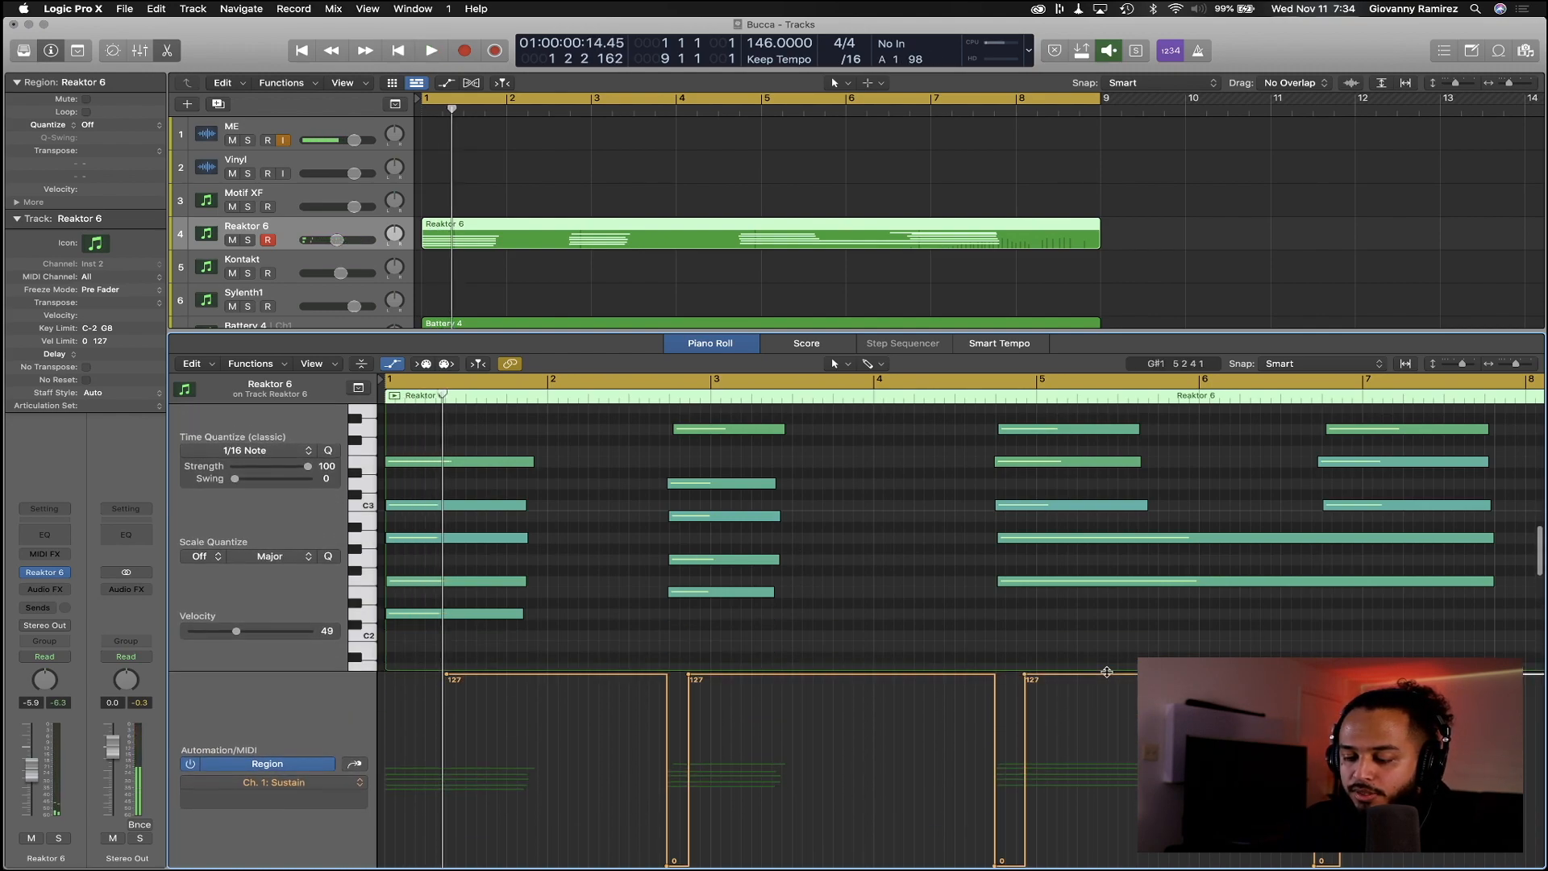
{"action": "key", "text": "super+a"}
{"action": "left_click", "coordinate": [523, 758]}
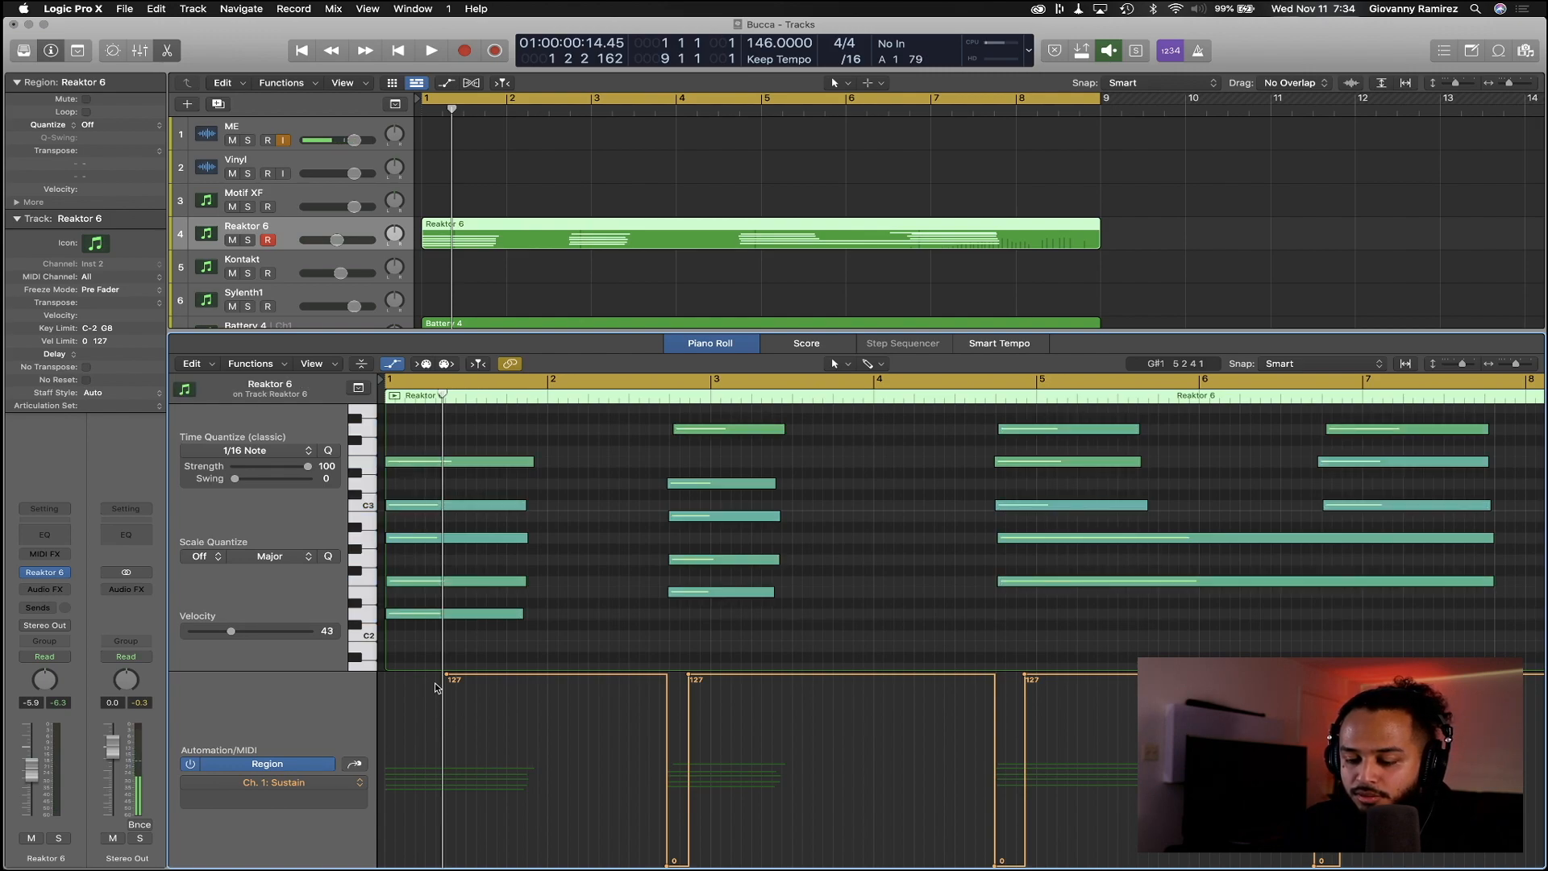
{"action": "left_click_drag", "start_coordinate": [432, 677], "coordinate": [1544, 864]}
{"action": "key", "text": "Delete"}
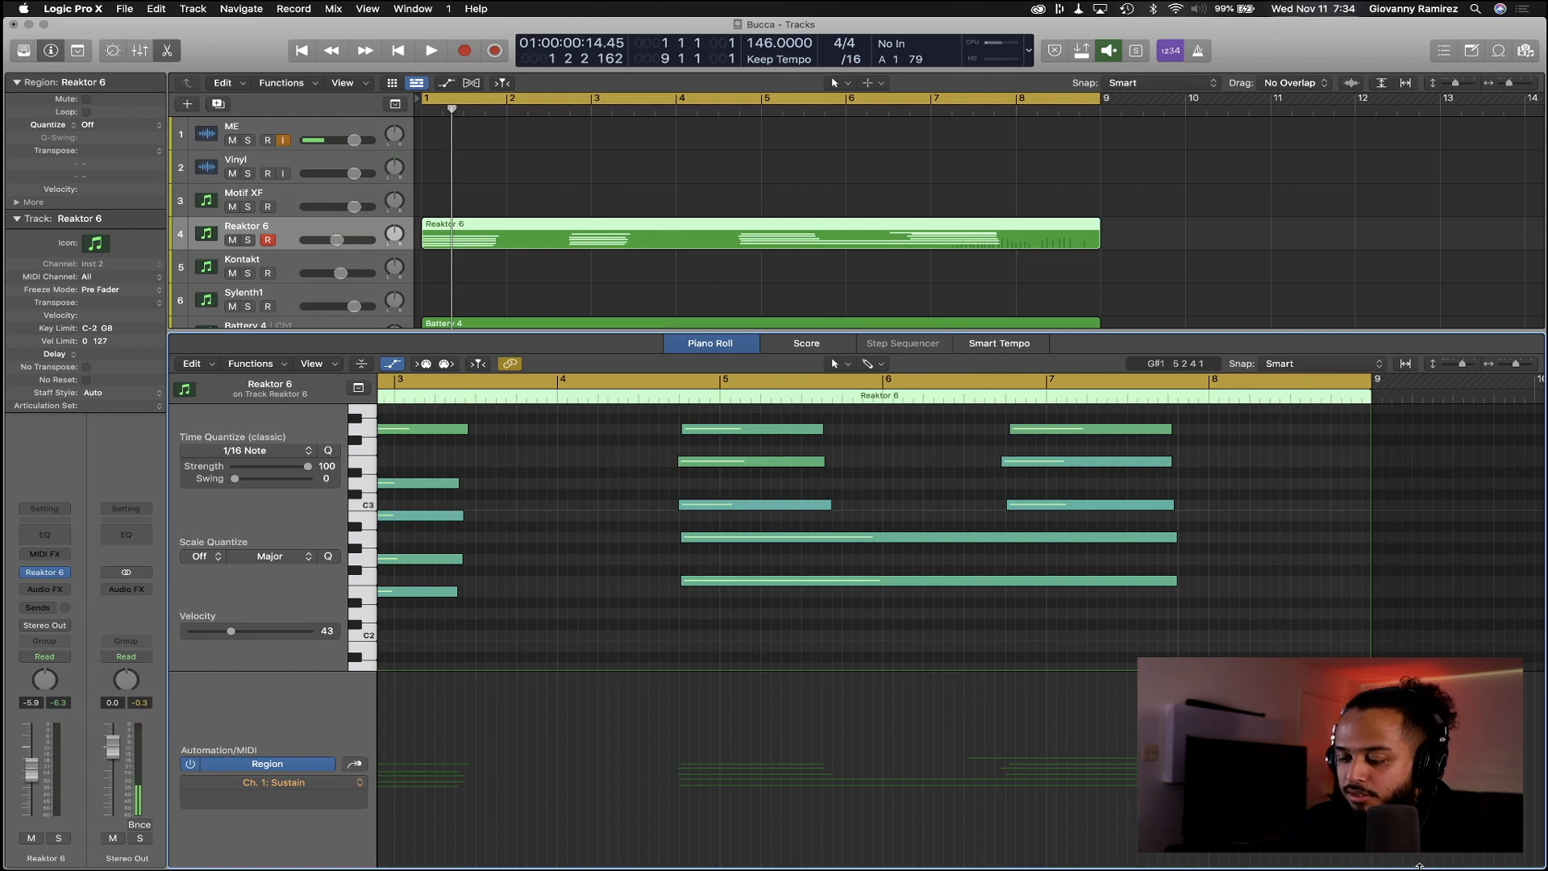
Play back the Reaktor 6 chords without the sustain data
{"action": "key", "text": "space"}
{"action": "scroll", "coordinate": [726, 299], "scroll_direction": "down", "scroll_amount": 2}
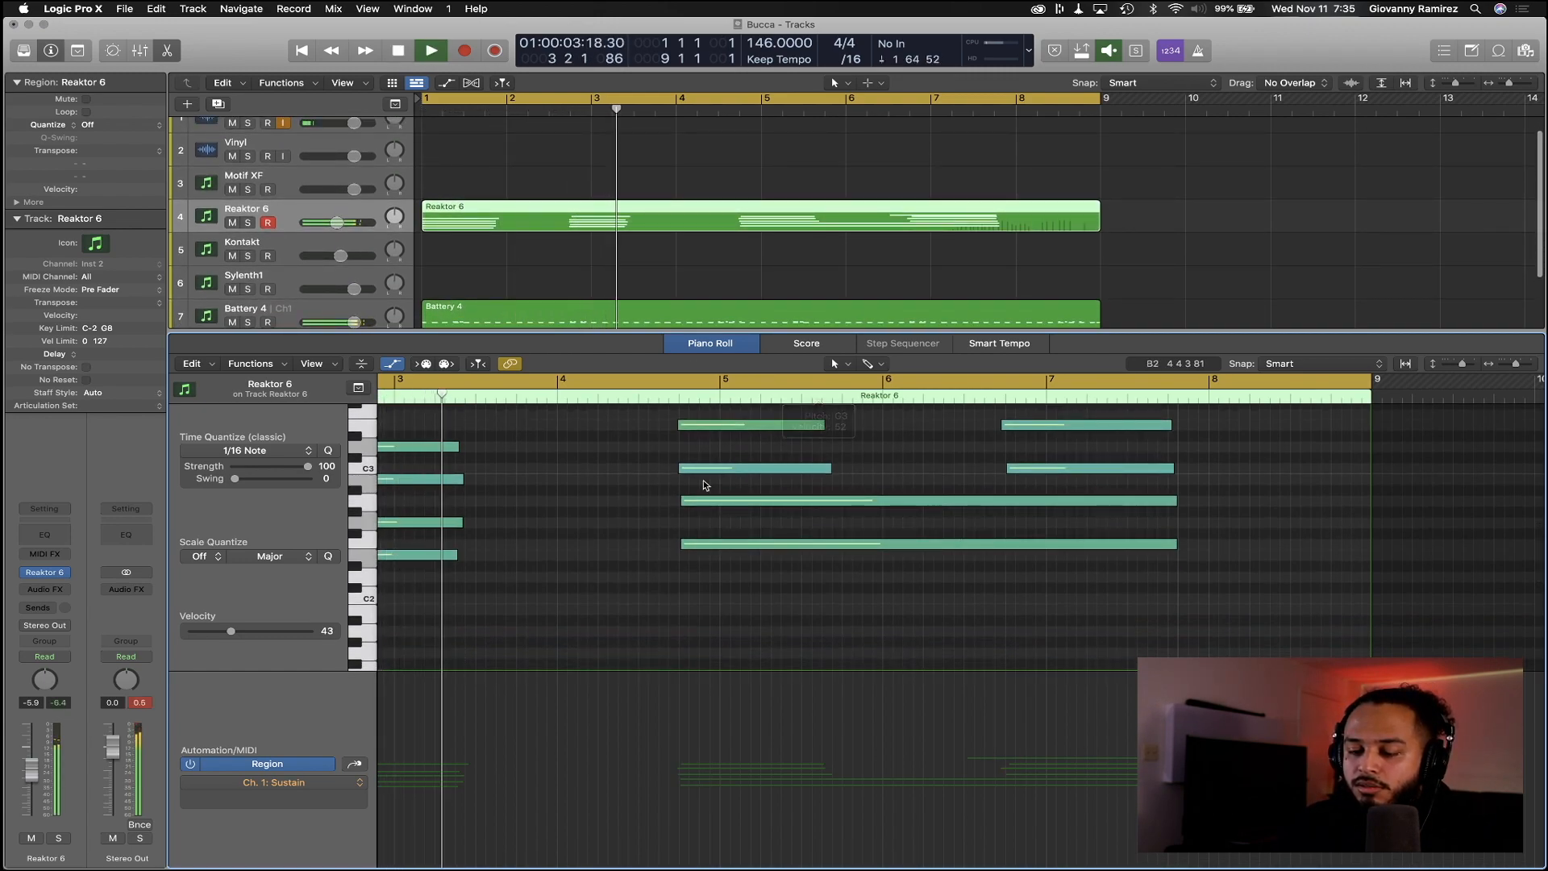
{"action": "scroll", "coordinate": [704, 481], "scroll_direction": "up", "scroll_amount": 3}
{"action": "key", "text": "space"}
Delete the Reaktor 6 region from its track
{"action": "left_click", "coordinate": [750, 242]}
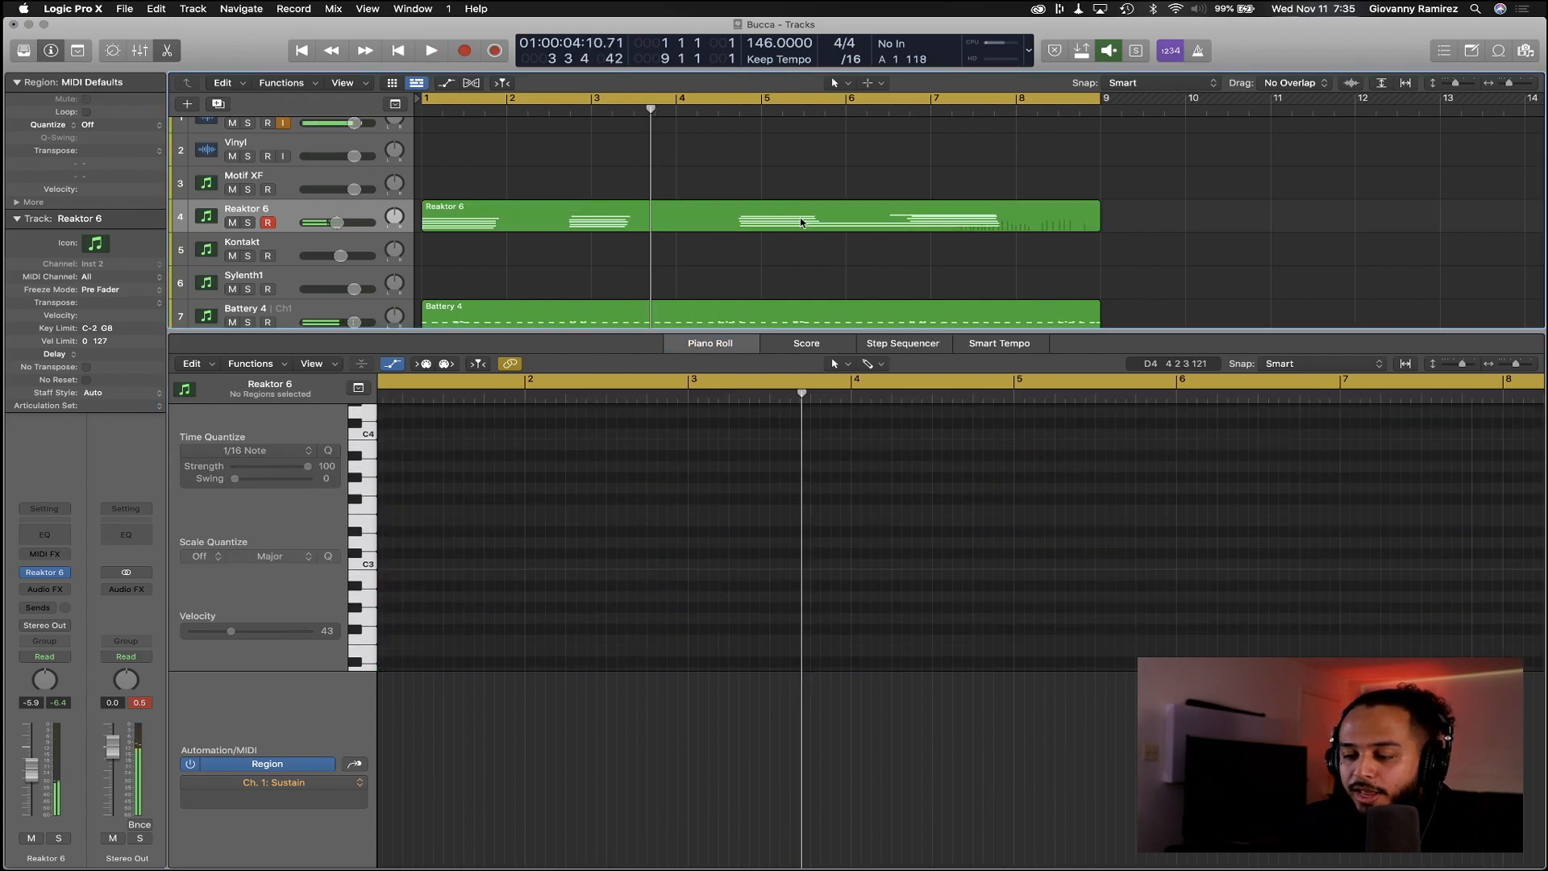
{"action": "left_click", "coordinate": [776, 206]}
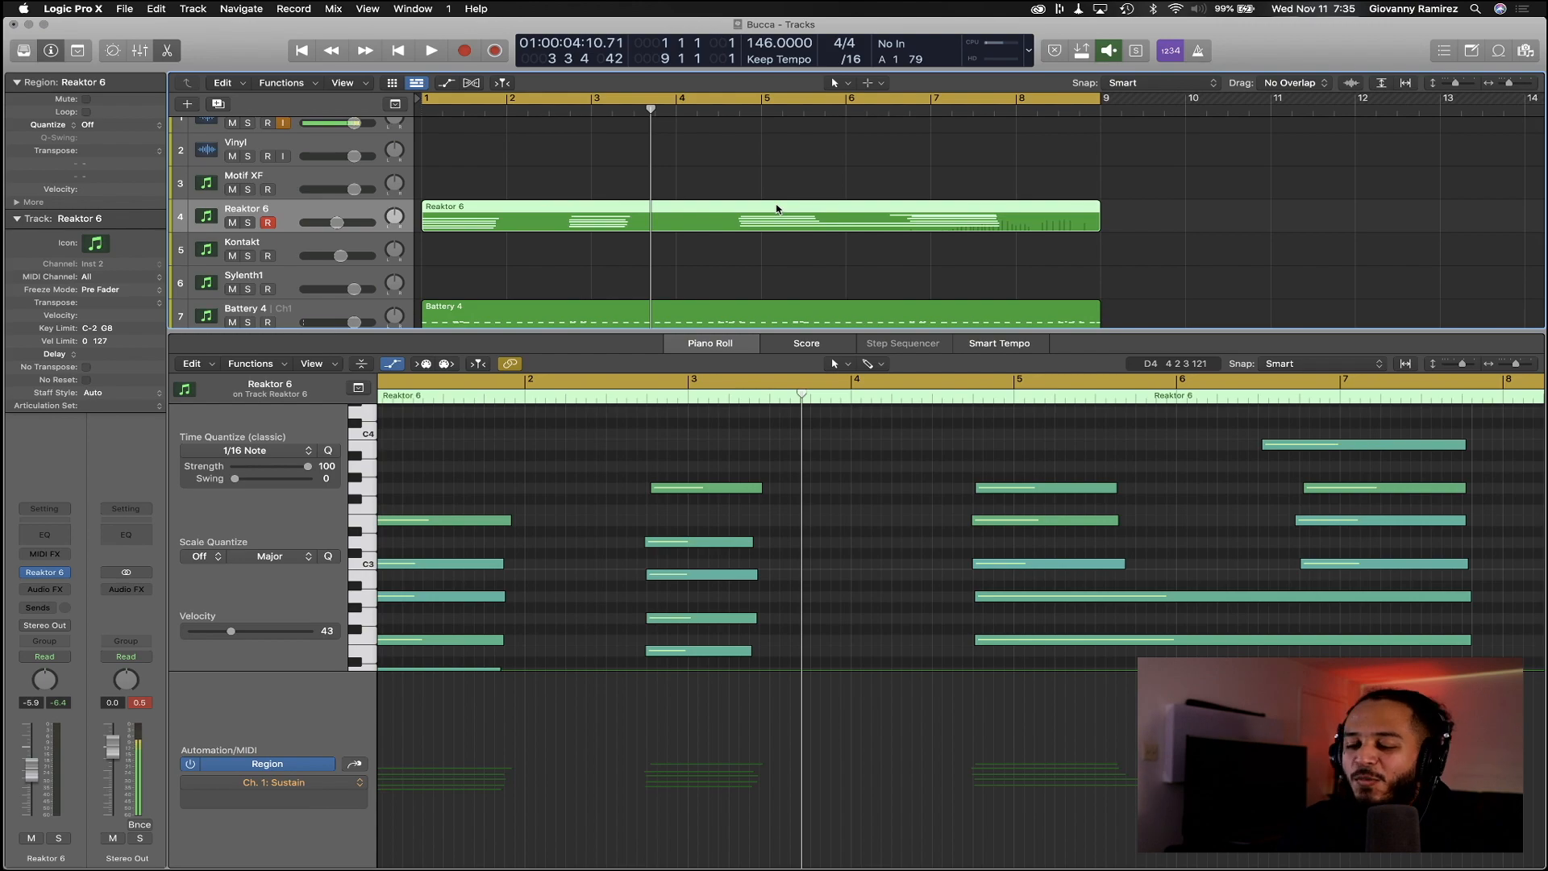
{"action": "key", "text": "Delete"}
{"action": "key", "text": "Return"}
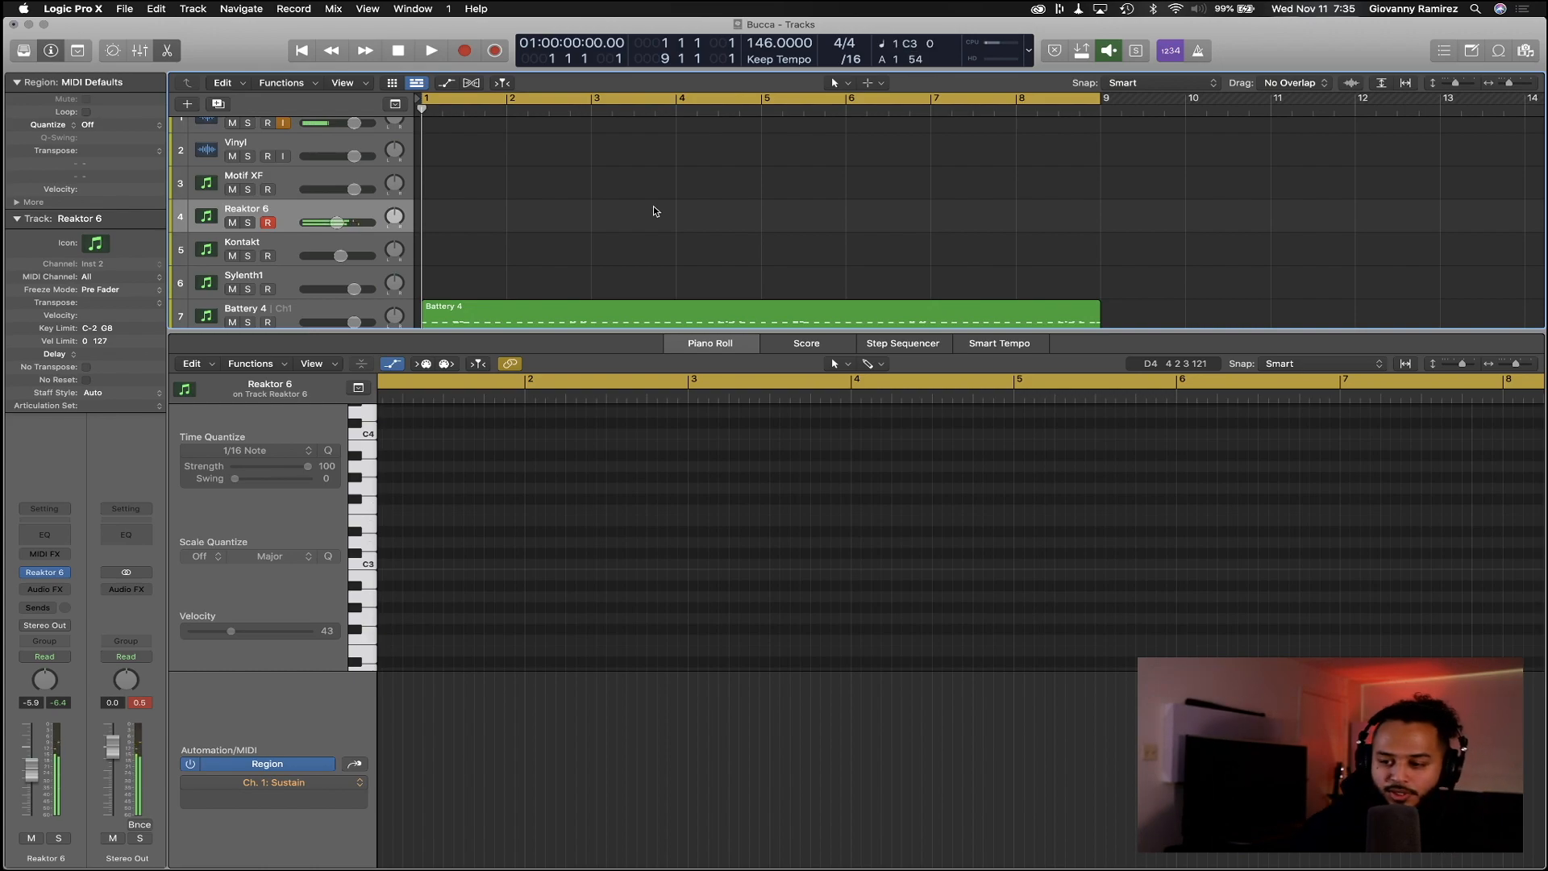
{"action": "key", "text": "r"}
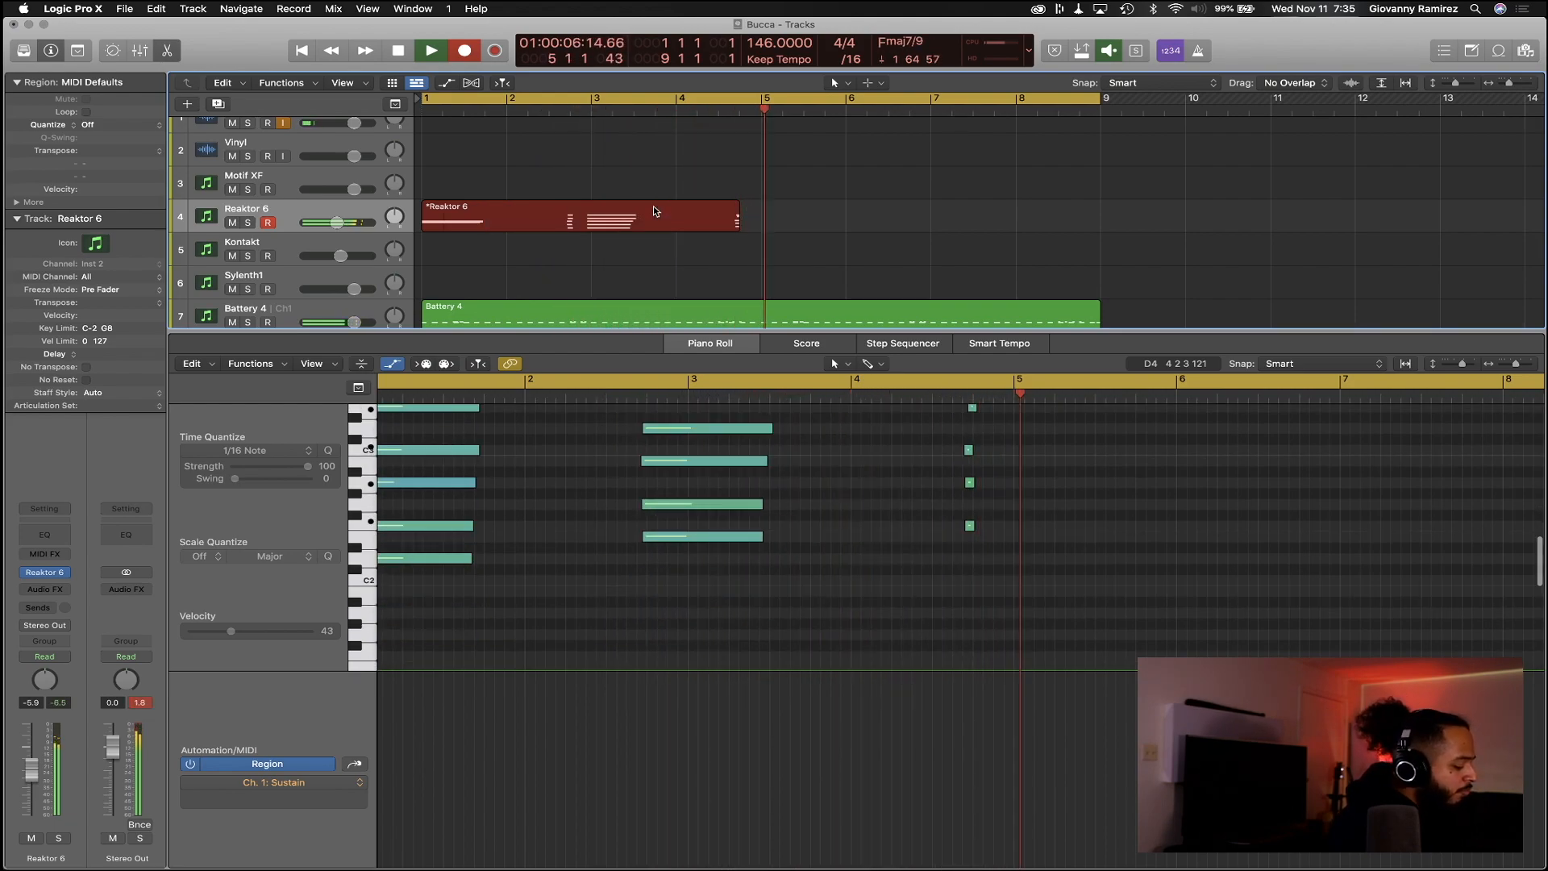
{"action": "key", "text": "space"}
{"action": "left_click", "coordinate": [703, 247]}
{"action": "left_click", "coordinate": [713, 223]}
{"action": "key", "text": "Delete"}
Record a new eight-bar chord part on the Reaktor 6 track, starting at bar 1
{"action": "key", "text": "Return"}
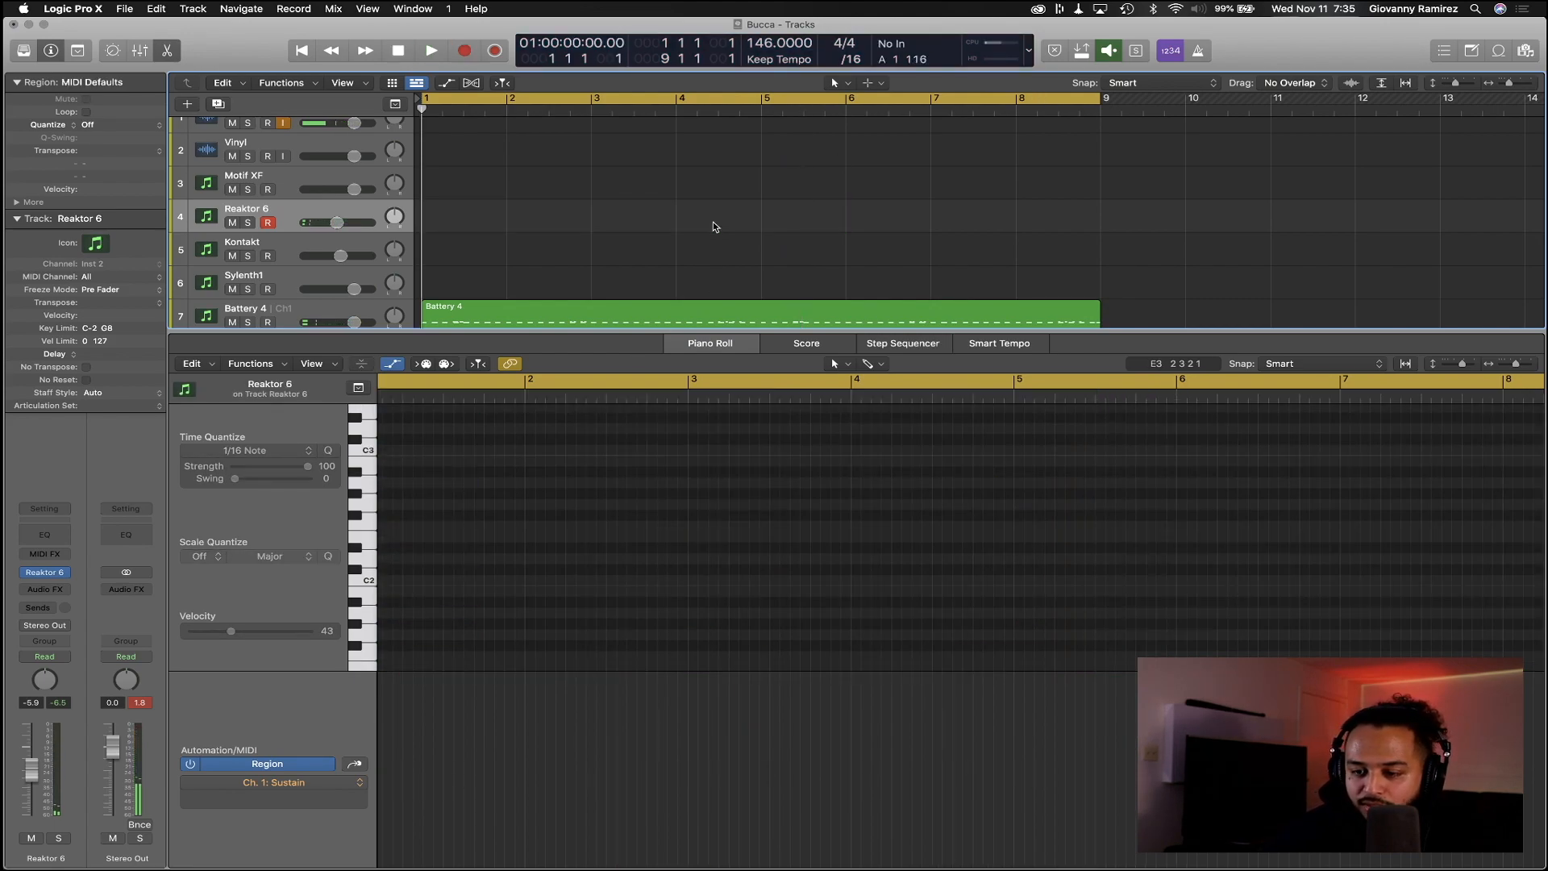
{"action": "key", "text": "r"}
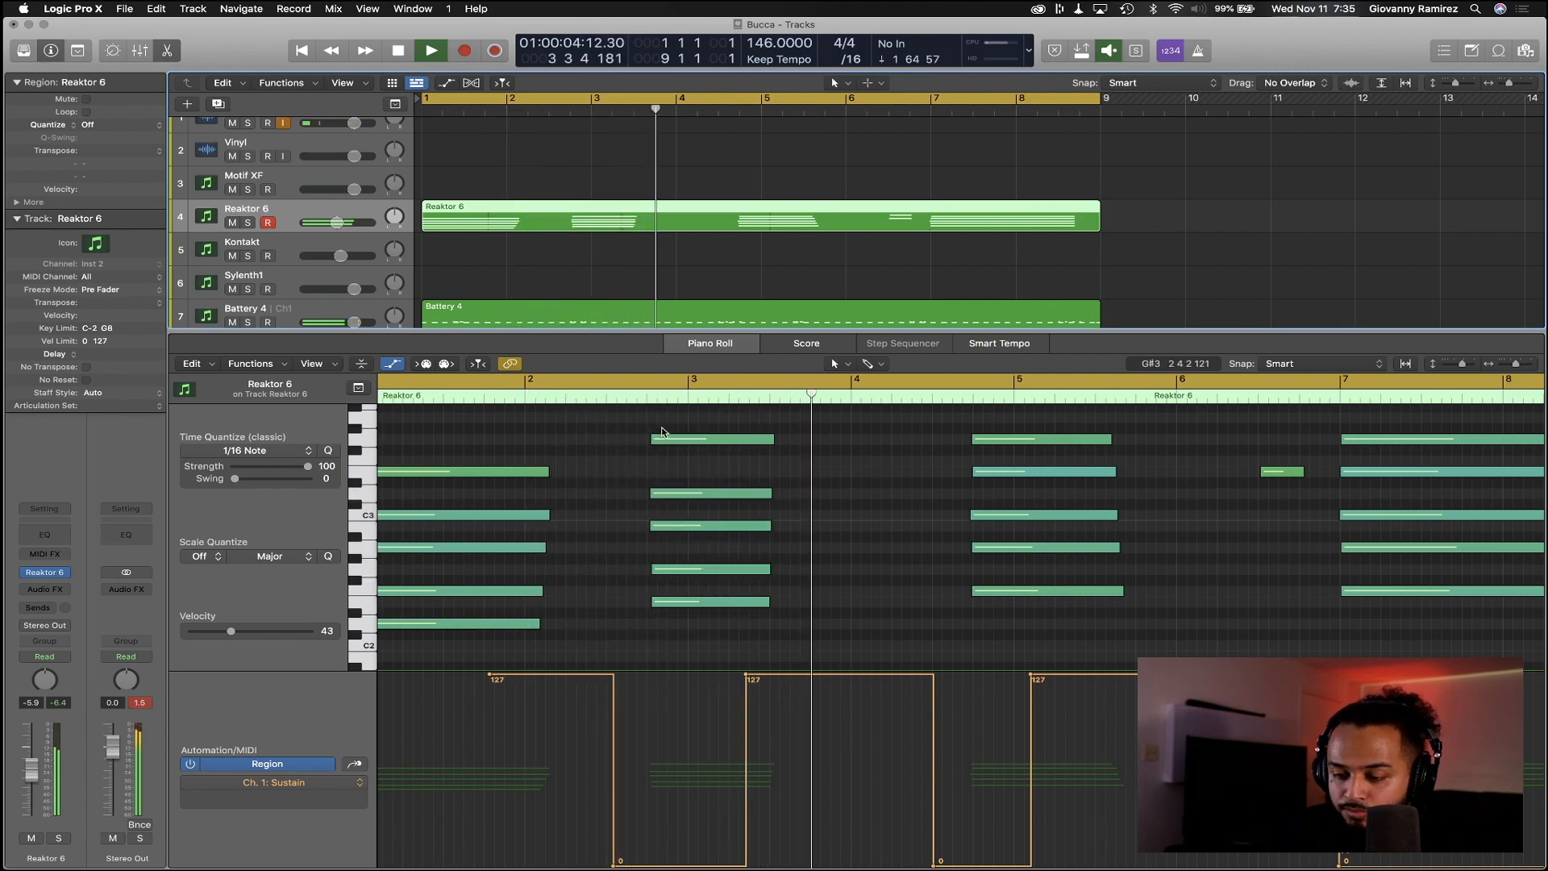
Move the five notes of the second chord slightly earlier, to about beat 4 of bar 2
{"action": "left_click_drag", "start_coordinate": [662, 433], "coordinate": [710, 655]}
{"action": "key", "text": "space"}
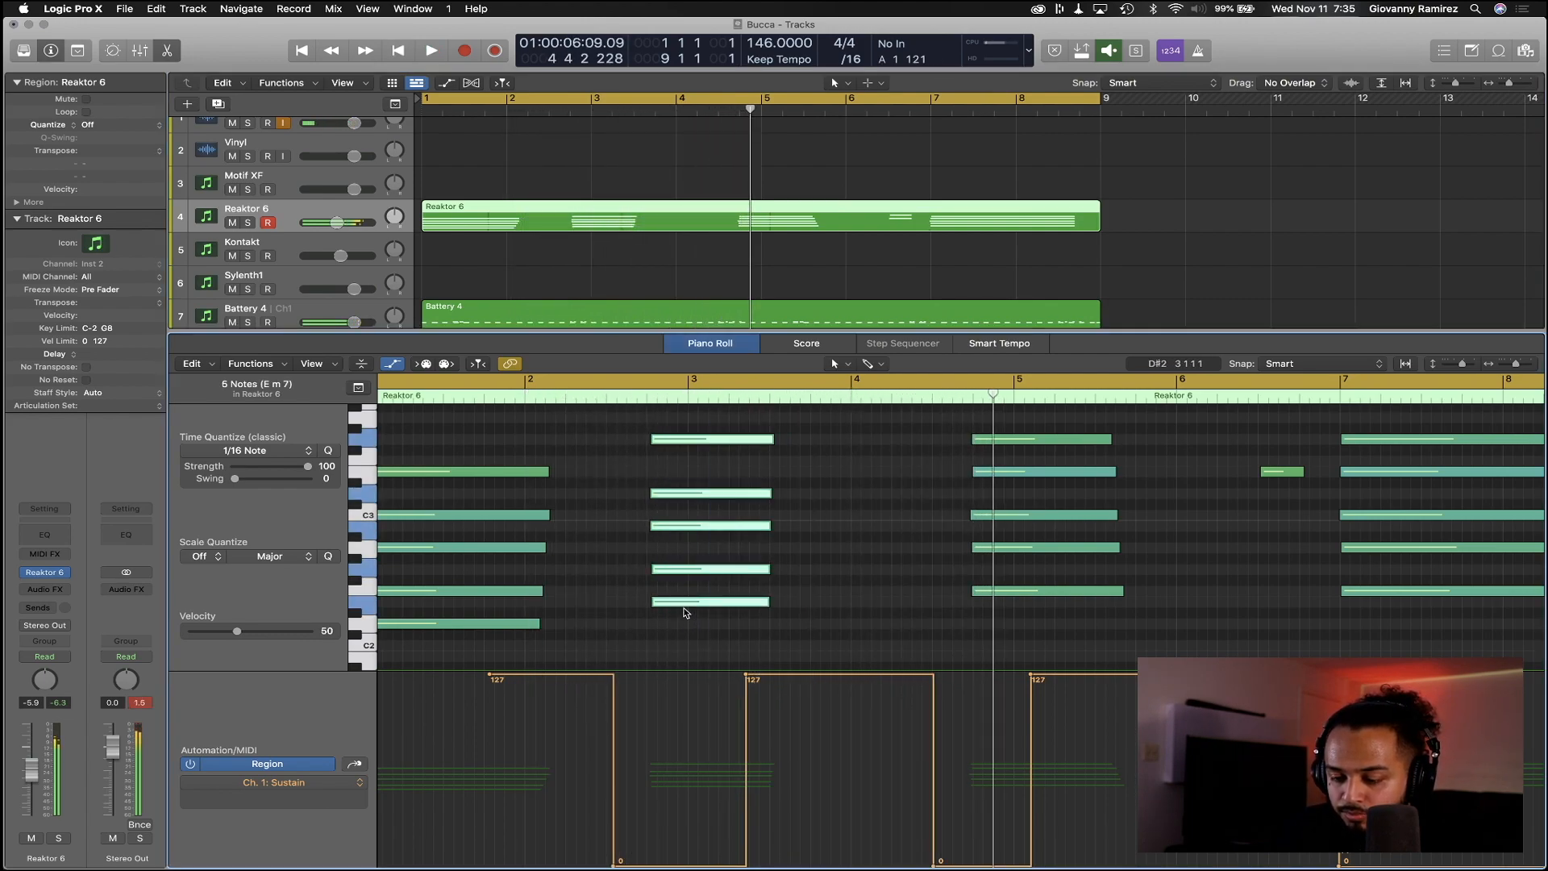
{"action": "key", "text": "z"}
{"action": "left_click_drag", "start_coordinate": [939, 606], "coordinate": [926, 607]}
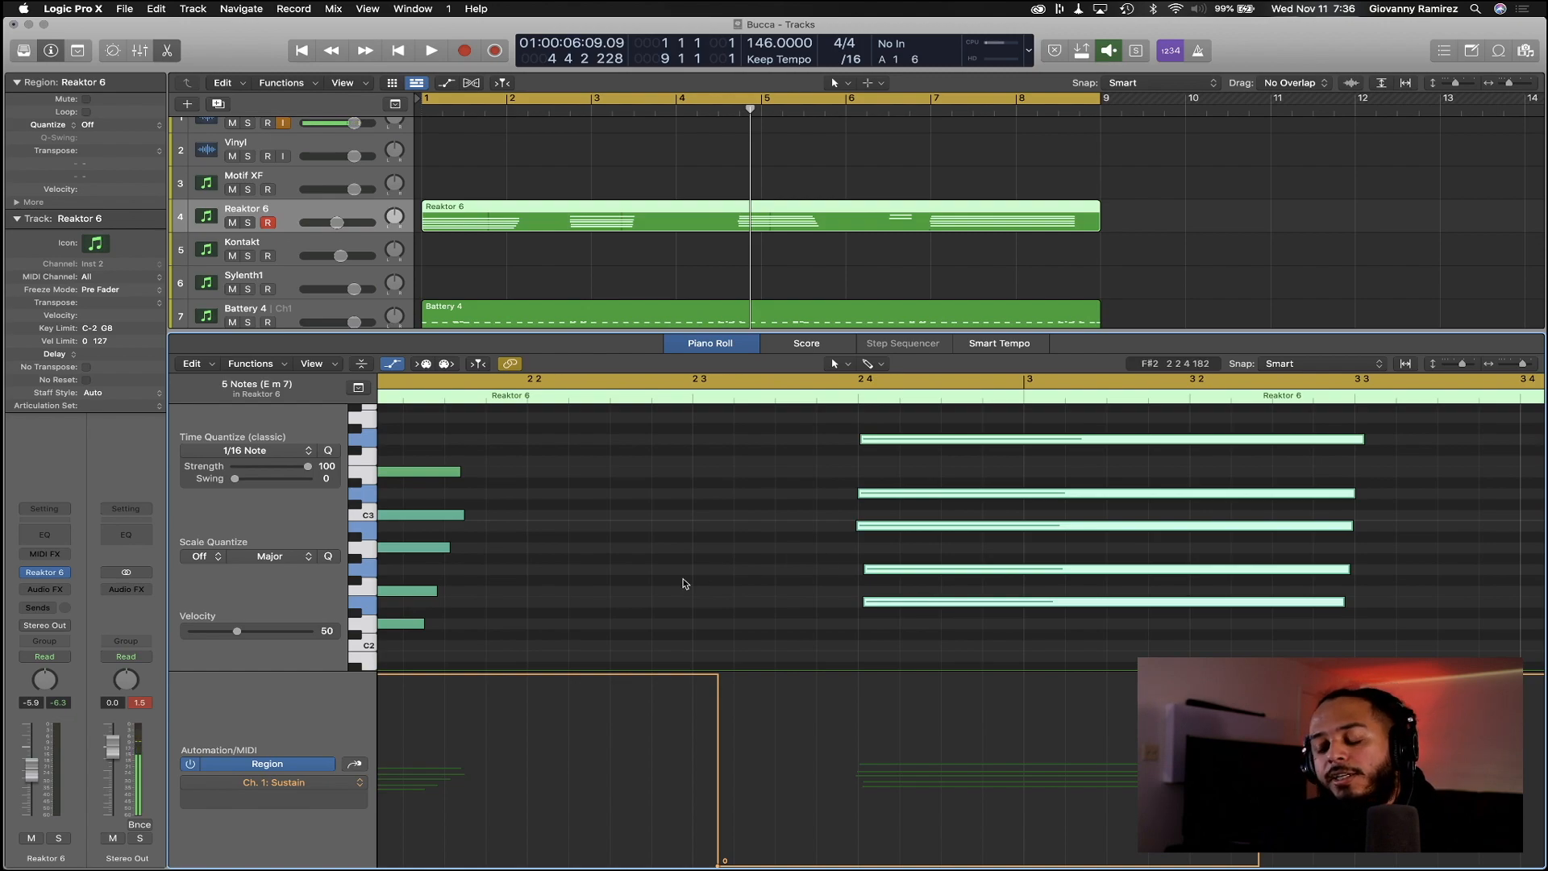
Nudge the five notes of the first chord in bar 1 slightly later, then deselect them
{"action": "scroll", "coordinate": [683, 583], "scroll_direction": "left", "scroll_amount": 8}
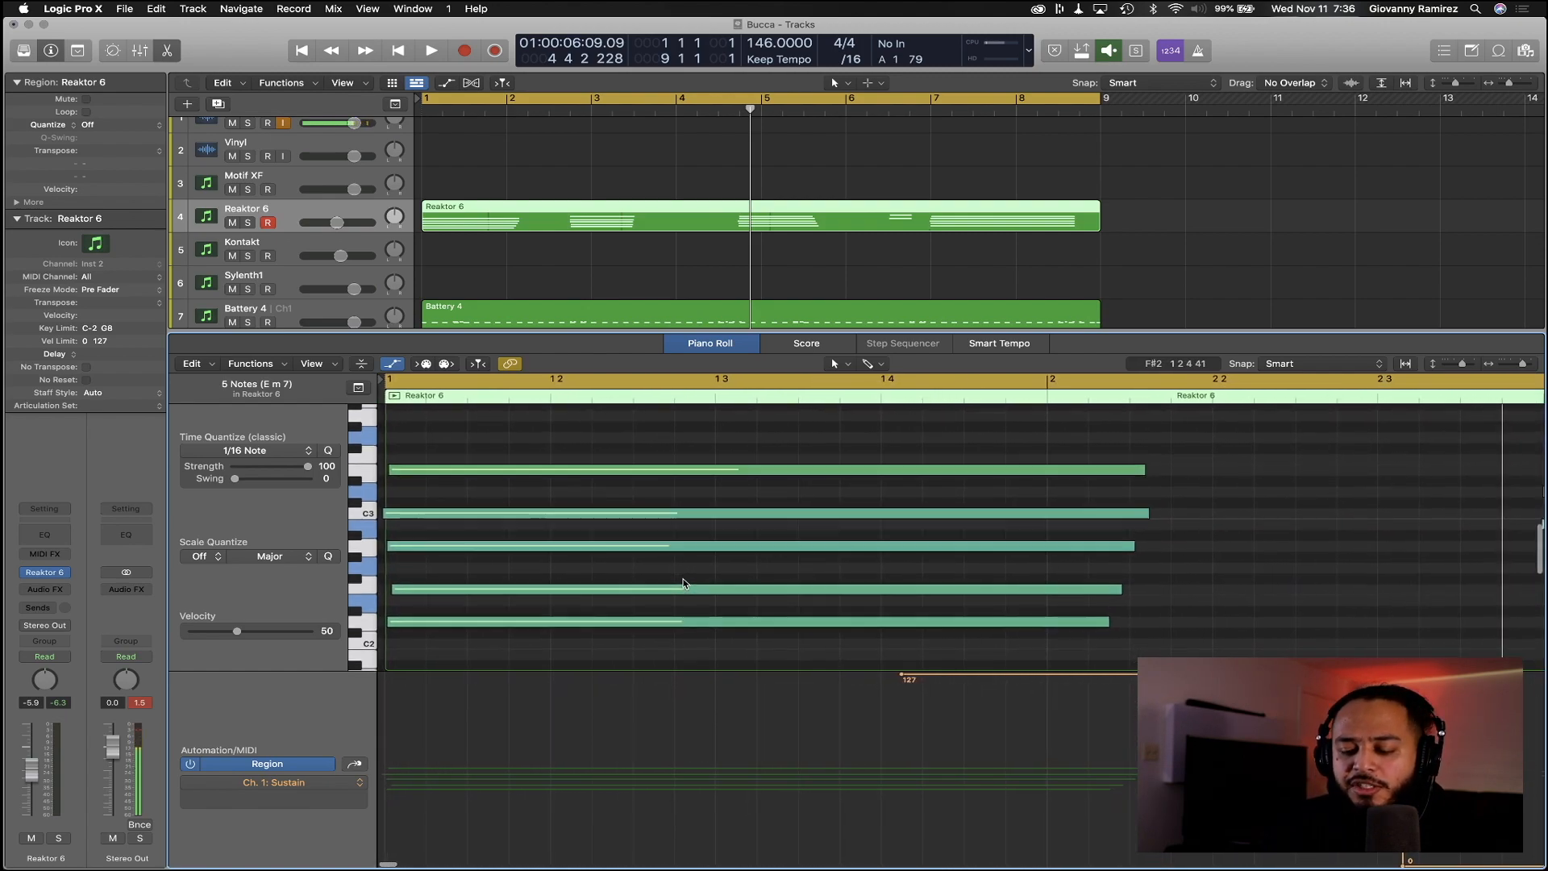
{"action": "left_click_drag", "start_coordinate": [447, 631], "coordinate": [407, 518]}
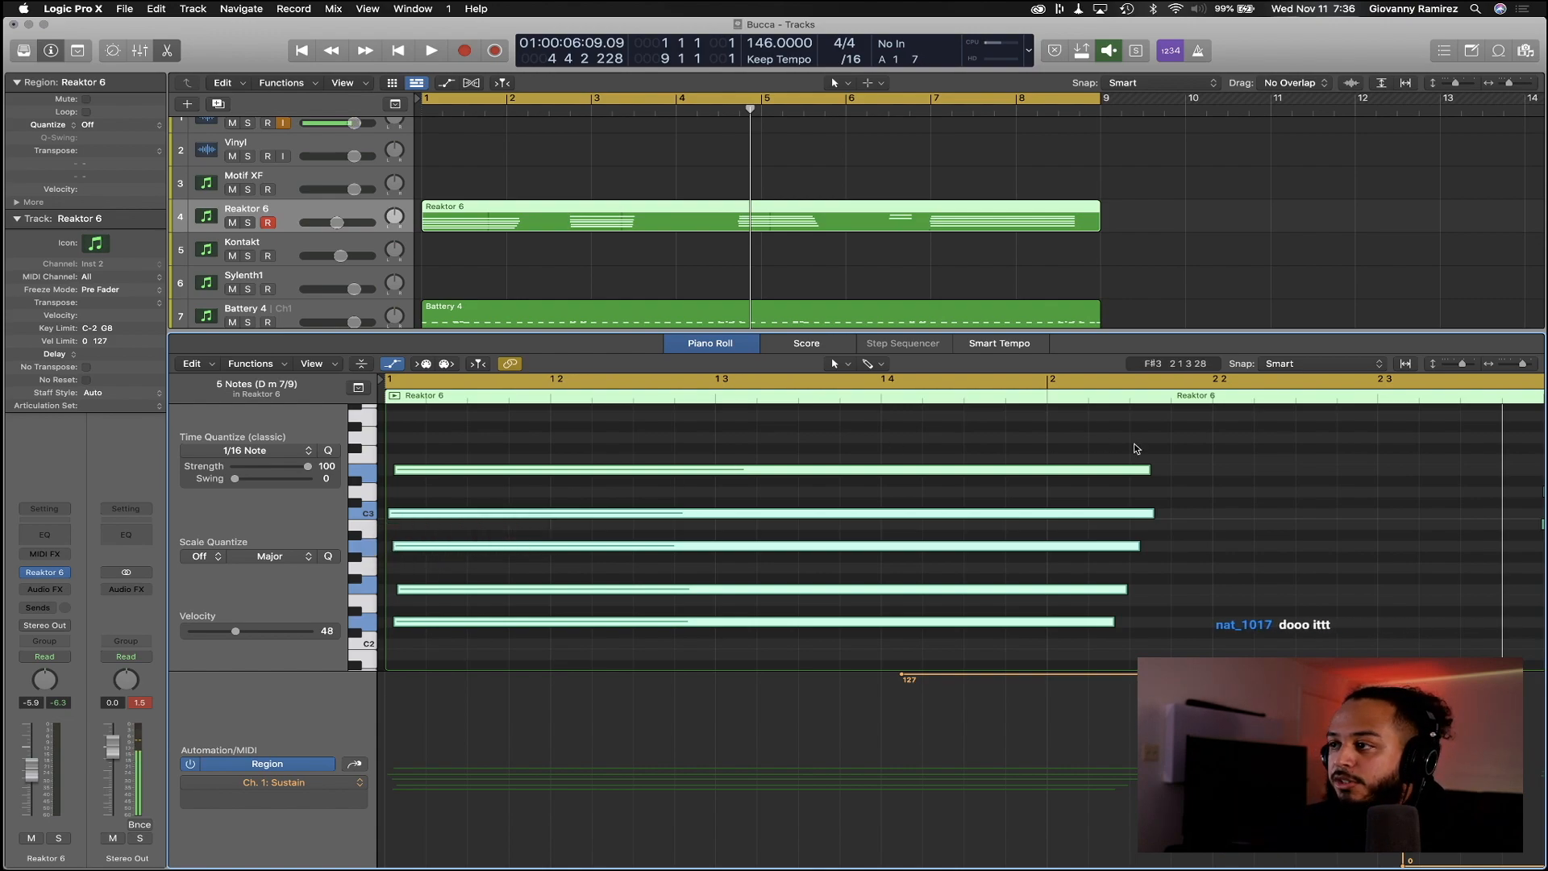
{"action": "left_click", "coordinate": [1333, 458]}
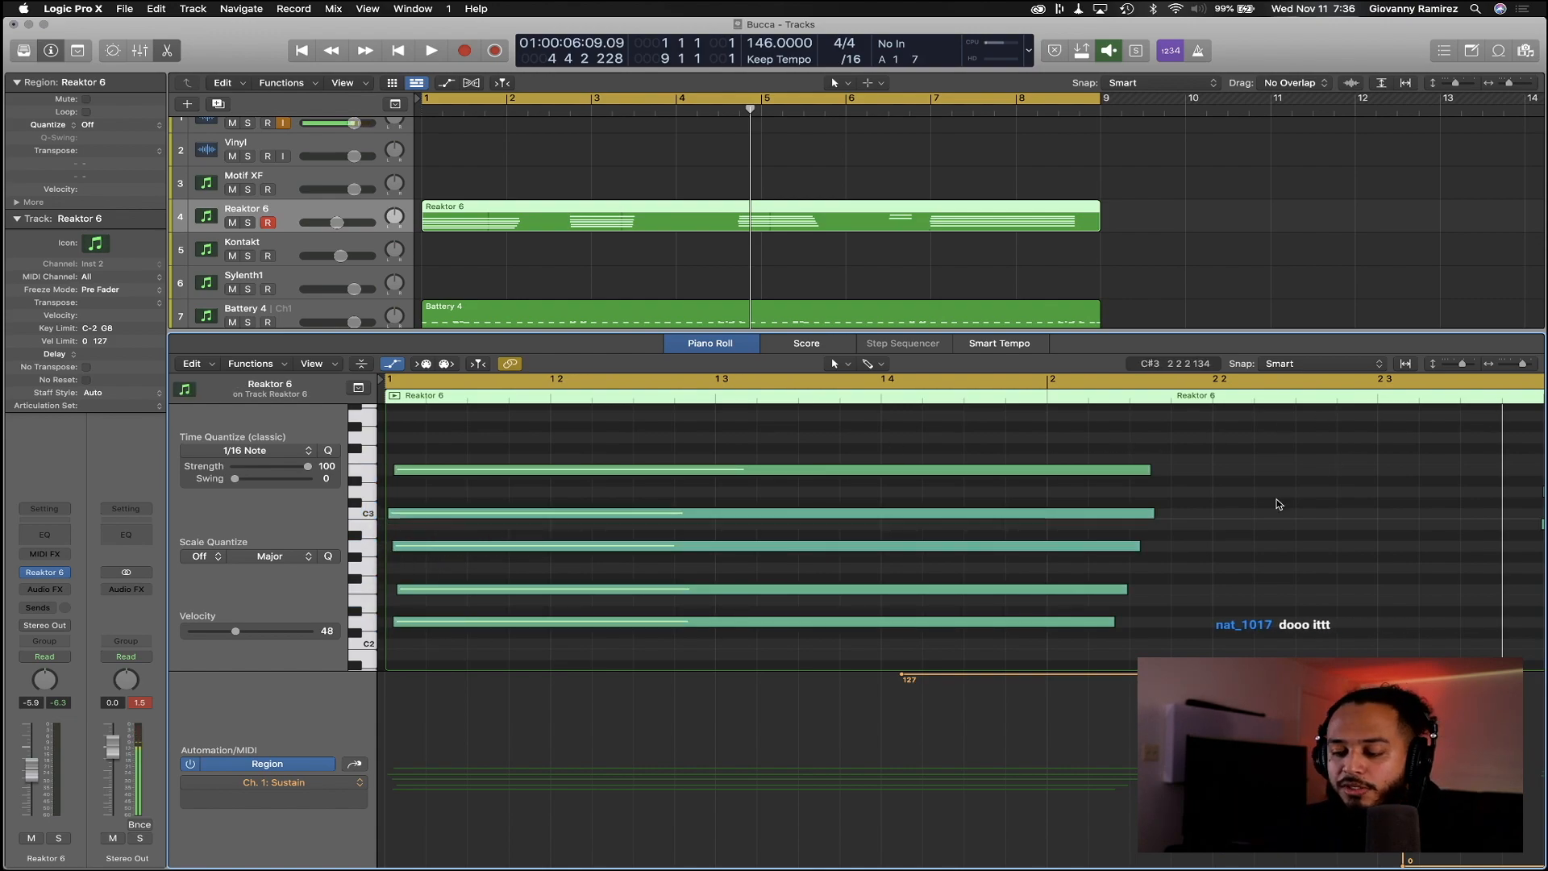
Play back the adjusted Reaktor 6 chords from bar 1 with the region open in the Piano Roll
{"action": "key", "text": "Return"}
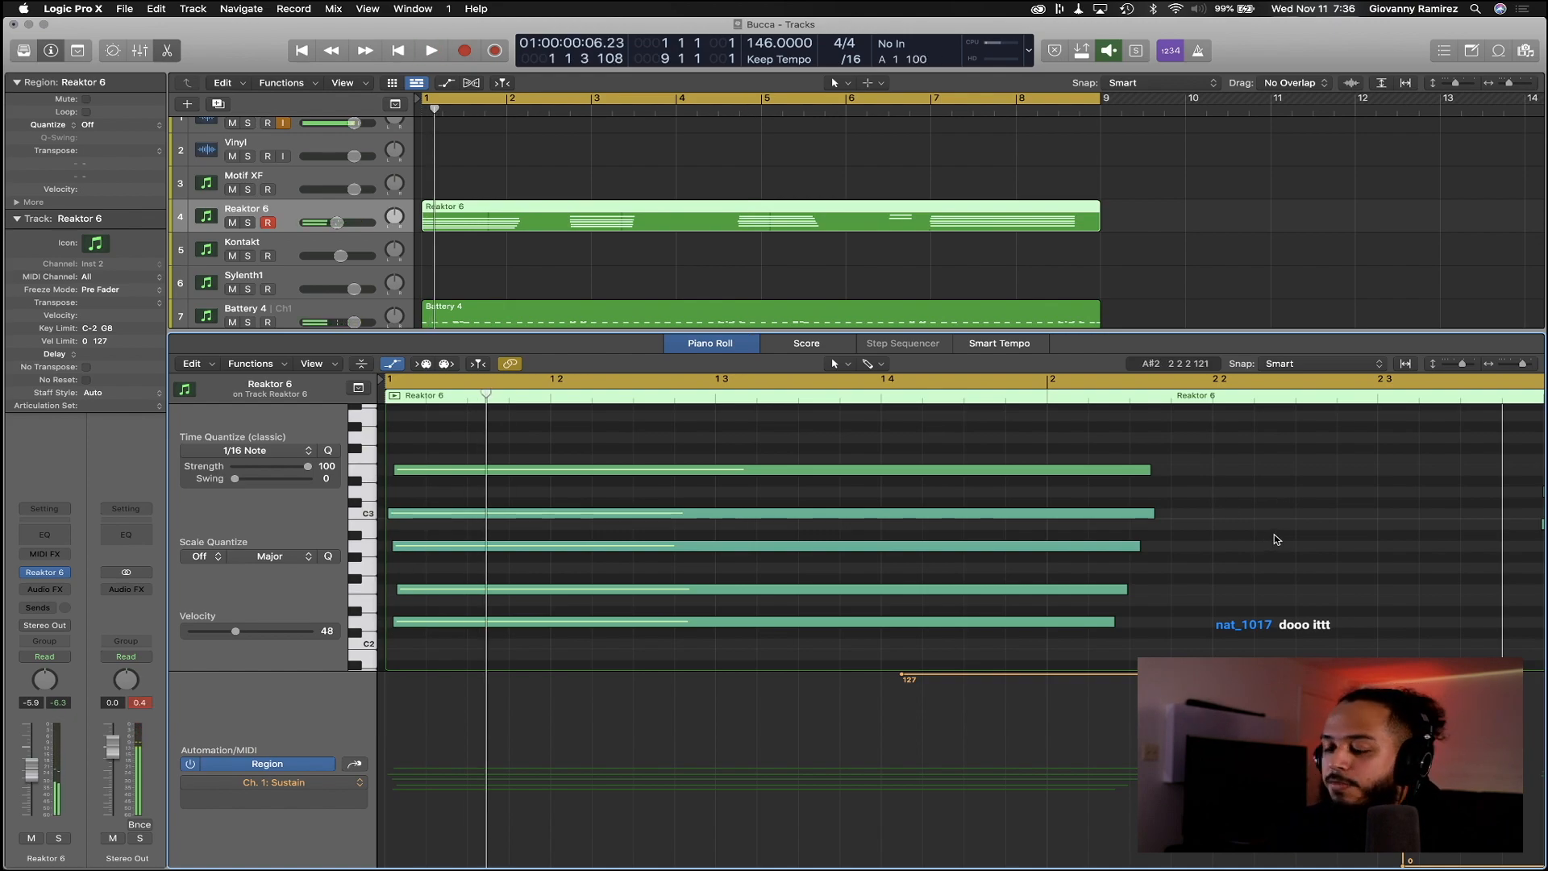
{"action": "key", "text": "space"}
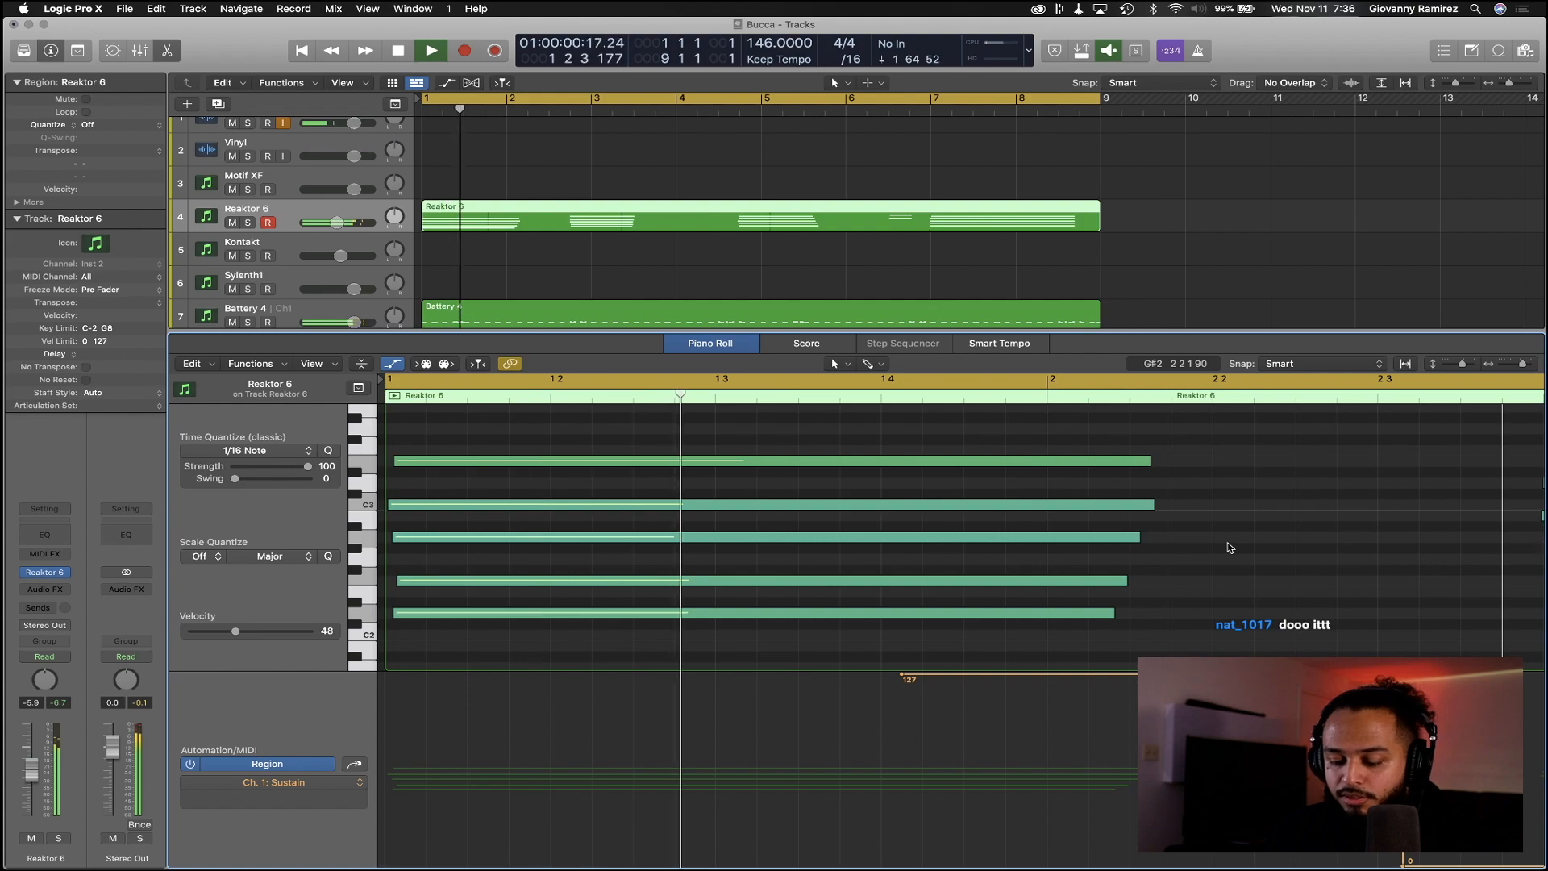
{"action": "key", "text": "x"}
{"action": "key", "text": "space"}
{"action": "double_click", "coordinate": [549, 234]}
{"action": "key", "text": "space"}
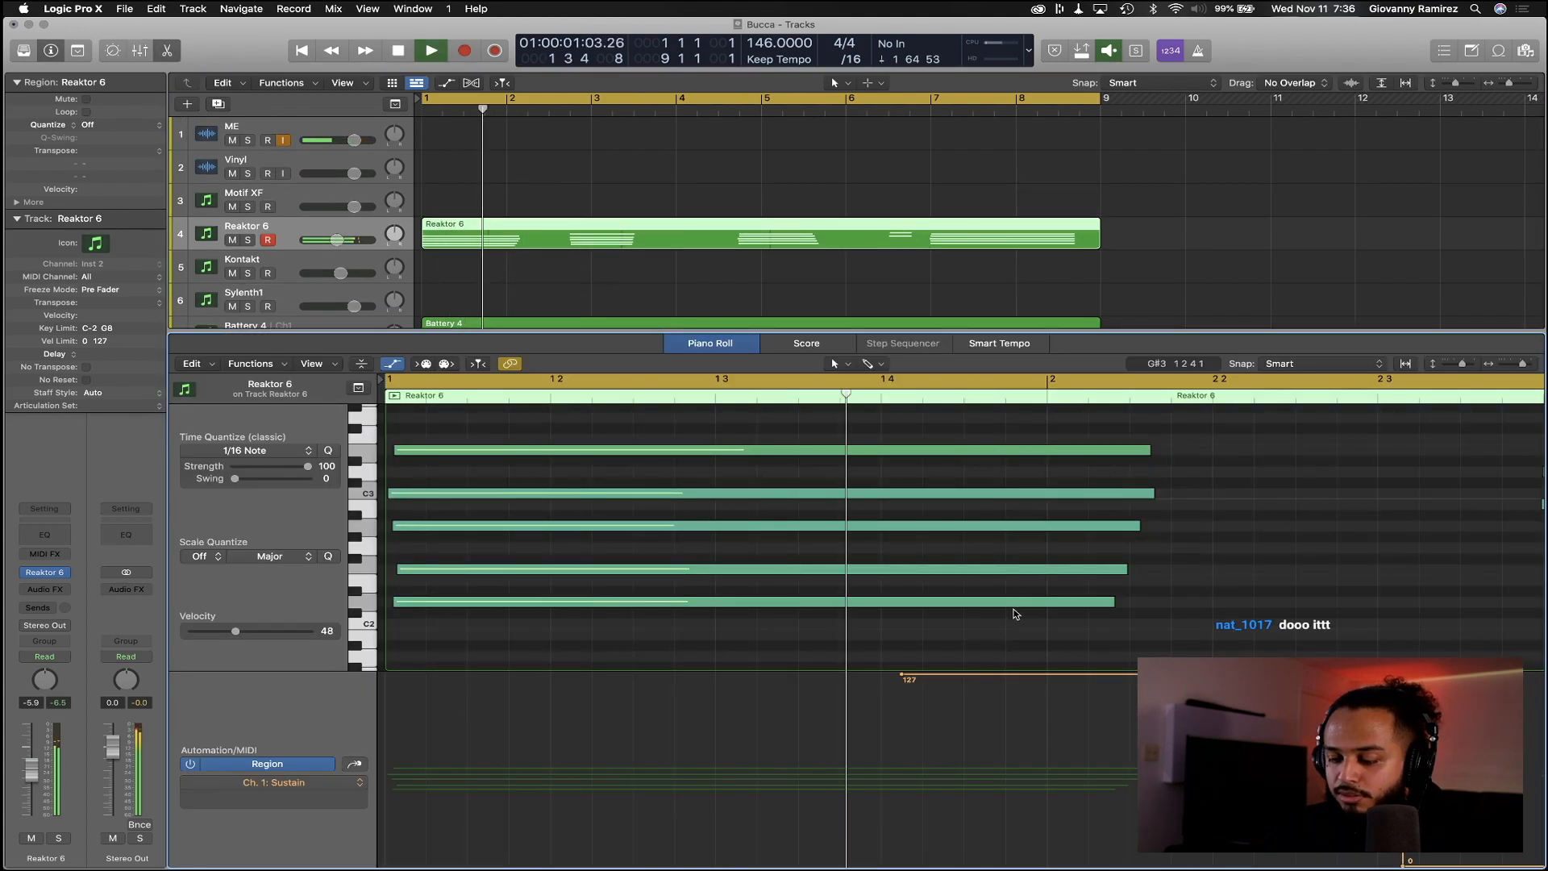
Hide the automation lane in the Piano Roll and review the chords through bar 8 during playback
{"action": "key", "text": "a"}
{"action": "scroll", "coordinate": [948, 612], "scroll_direction": "up", "scroll_amount": 4}
{"action": "scroll", "coordinate": [948, 611], "scroll_direction": "right", "scroll_amount": 5}
{"action": "key", "text": "super+Left"}
{"action": "key", "text": "super+Left"}
{"action": "key", "text": "super+Left"}
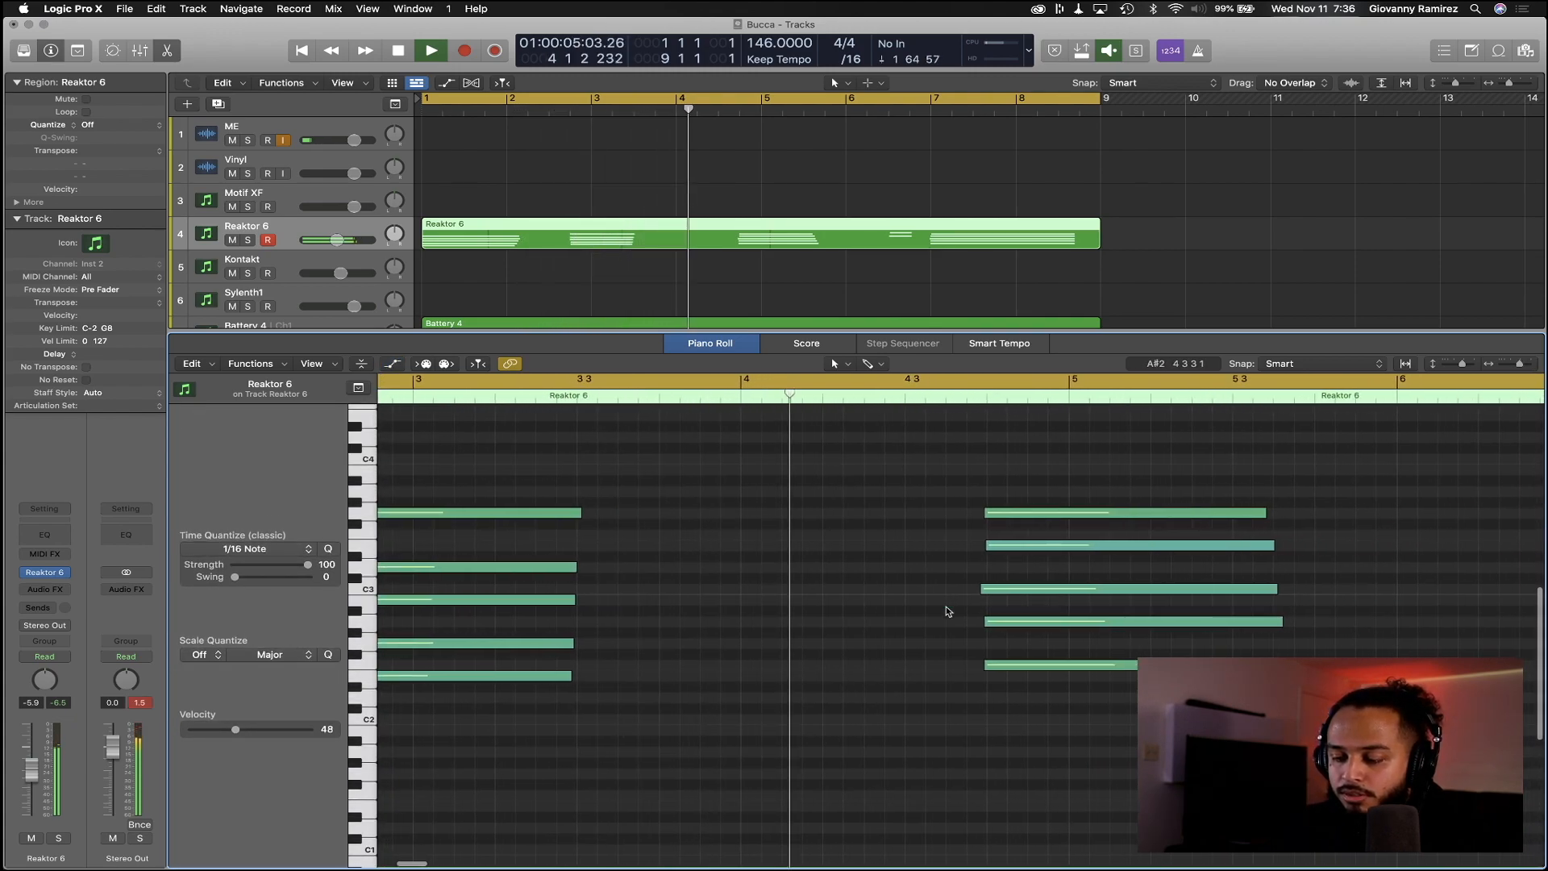
{"action": "scroll", "coordinate": [947, 613], "scroll_direction": "right", "scroll_amount": 5}
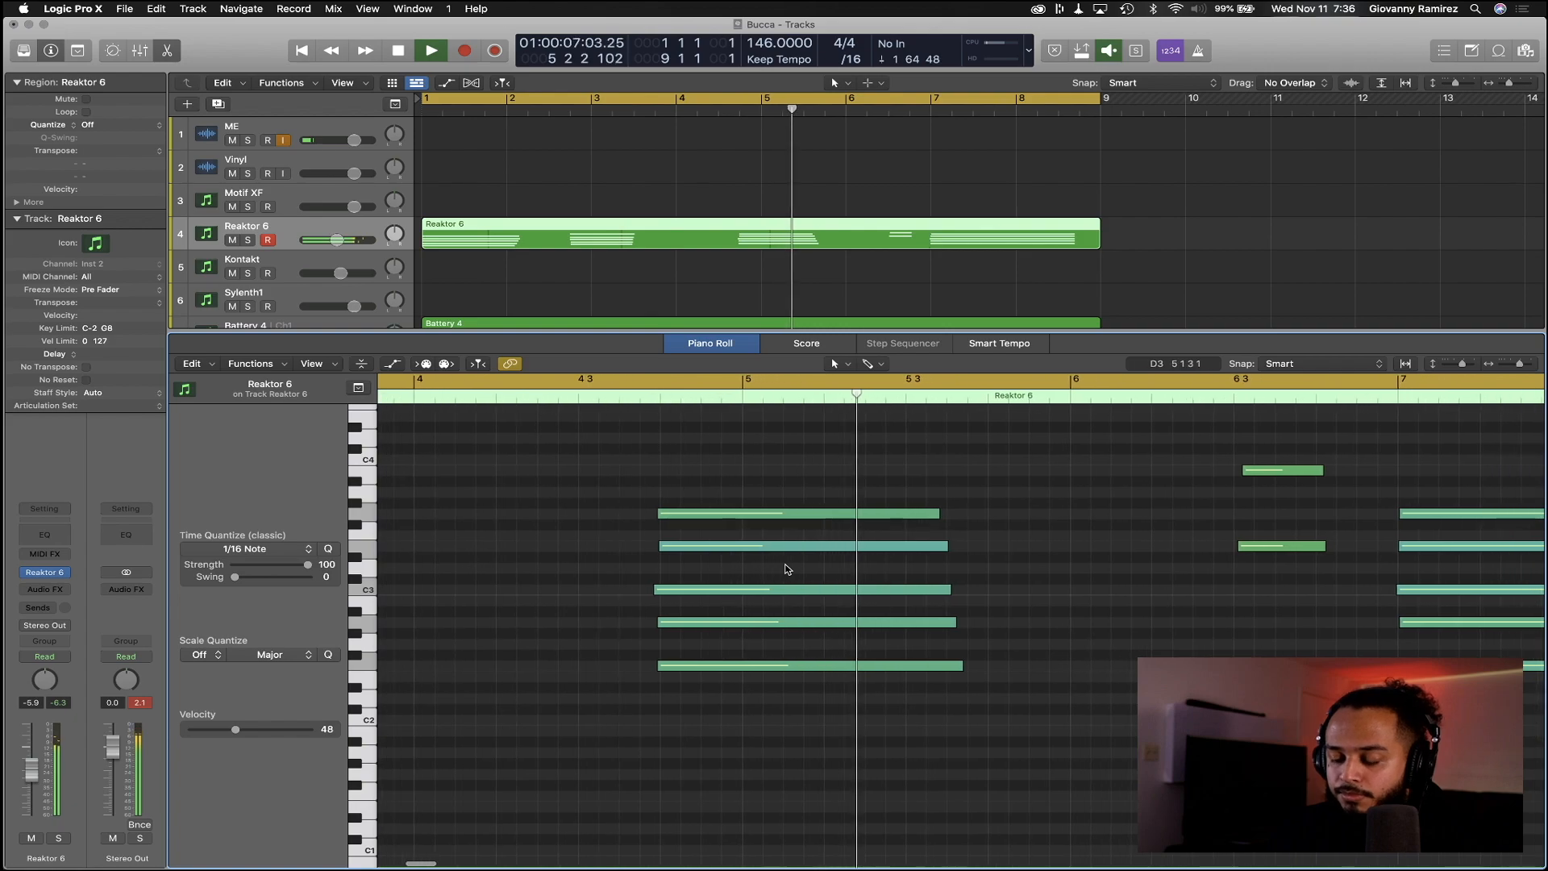
{"action": "scroll", "coordinate": [788, 569], "scroll_direction": "right", "scroll_amount": 5}
{"action": "scroll", "coordinate": [788, 569], "scroll_direction": "up", "scroll_amount": 1}
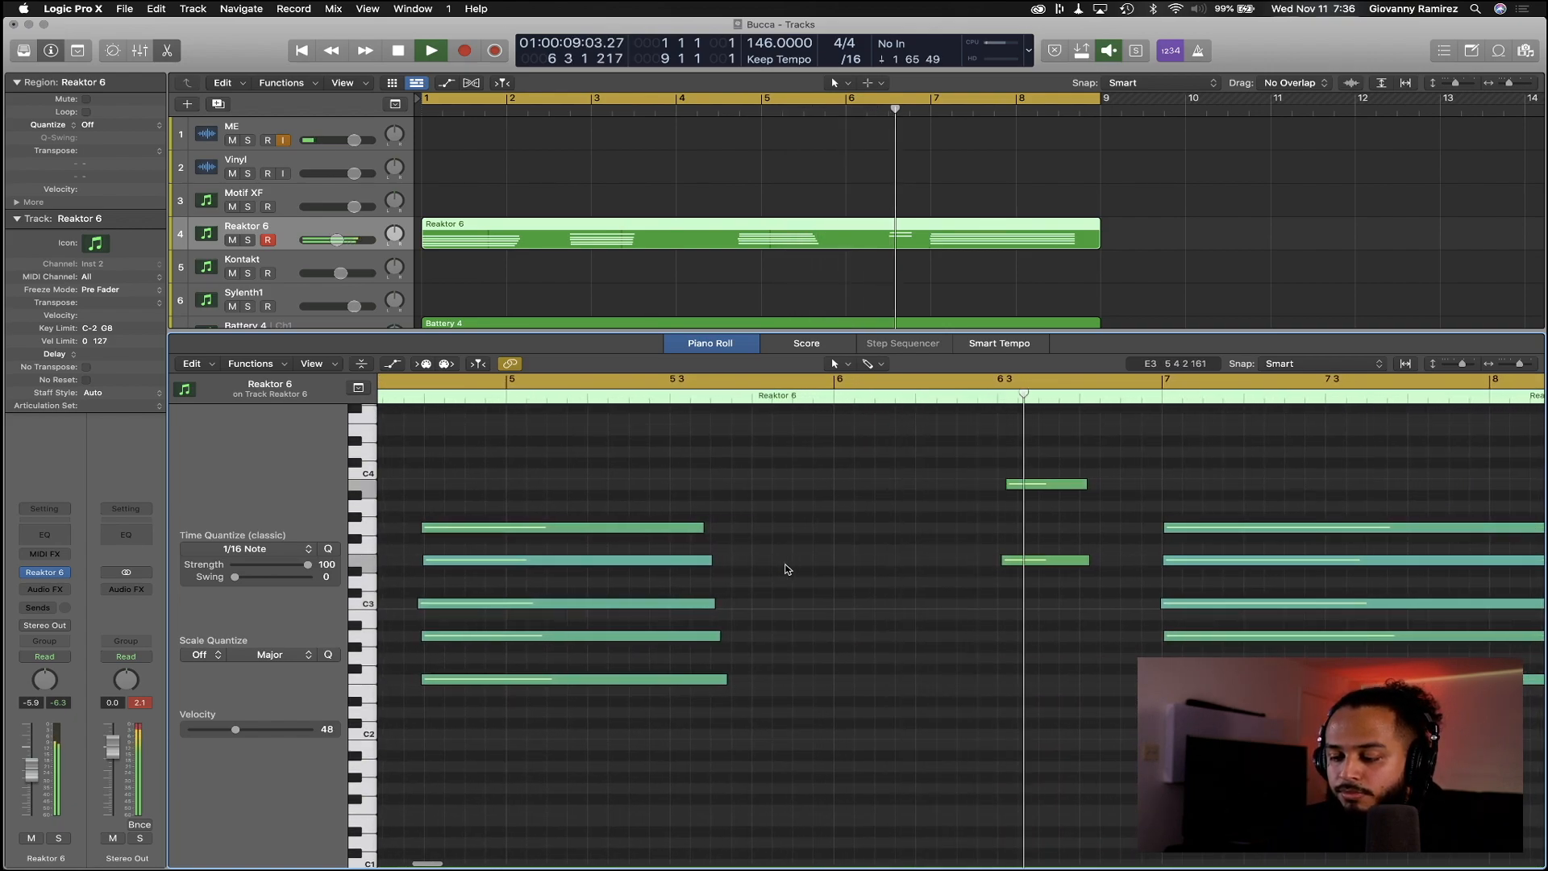
{"action": "scroll", "coordinate": [788, 569], "scroll_direction": "right", "scroll_amount": 3}
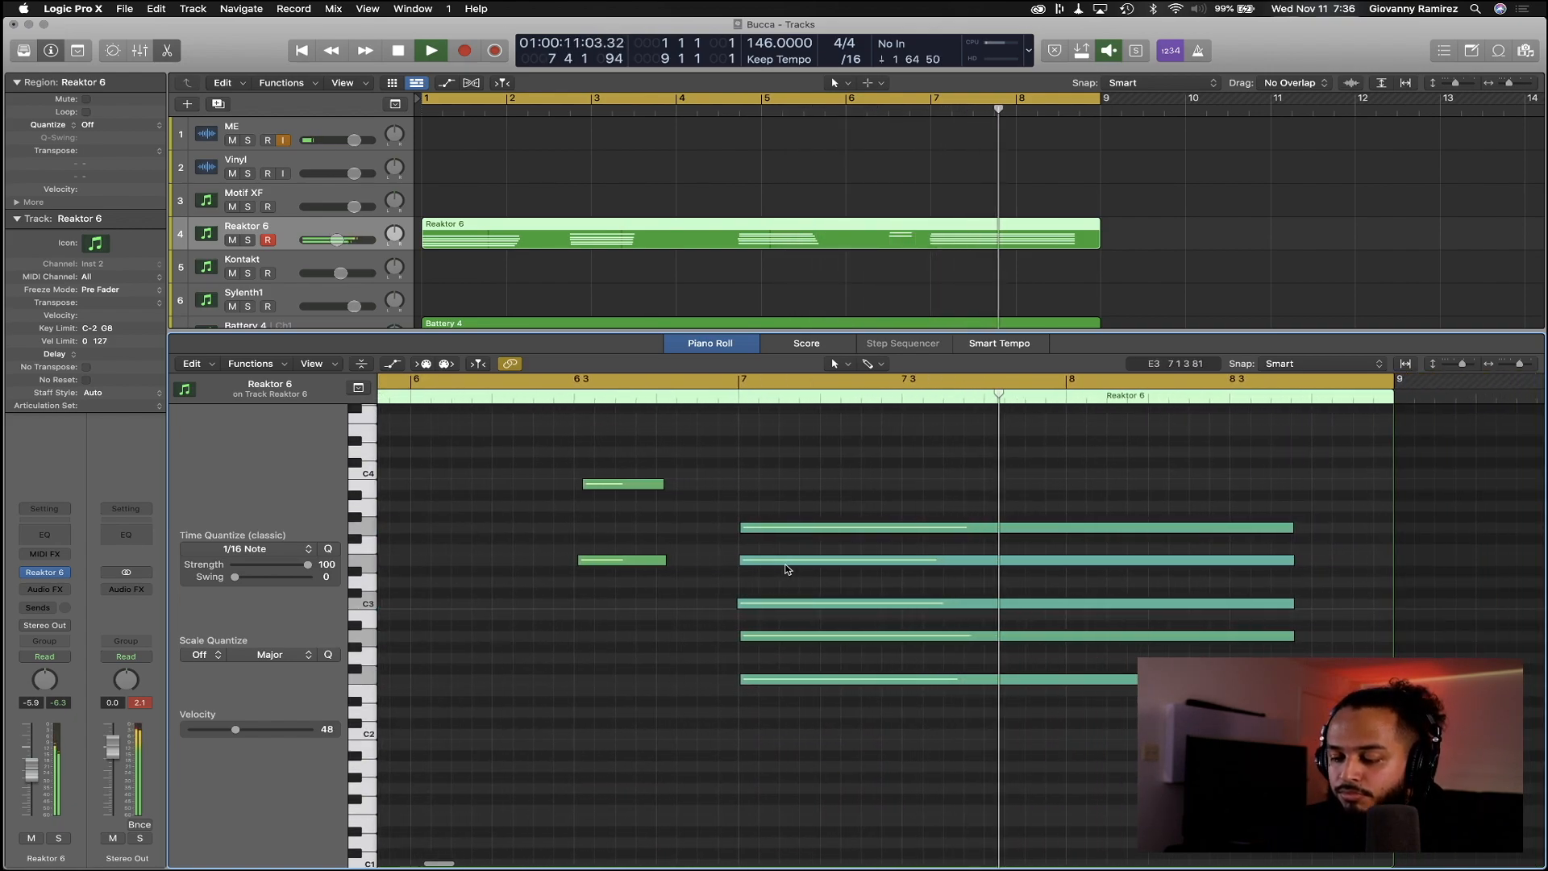
Lengthen the five notes of the last chord to end at about beat 4 of bar 8 and play them briefly
{"action": "key", "text": "space"}
{"action": "left_click_drag", "start_coordinate": [928, 482], "coordinate": [1005, 680]}
{"action": "key", "text": "space"}
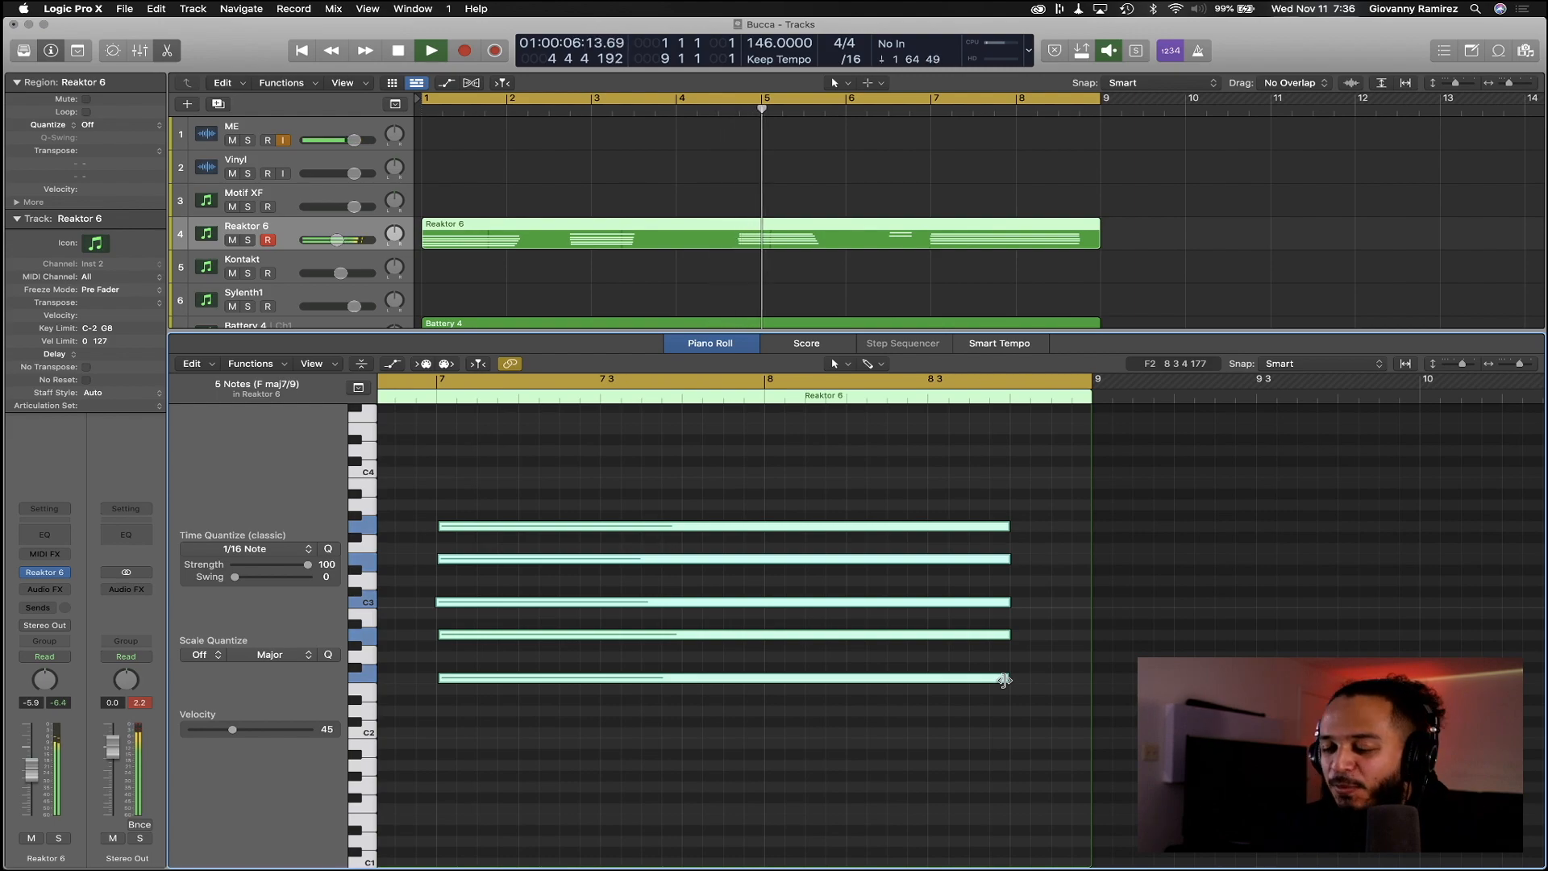
{"action": "key", "text": "space"}
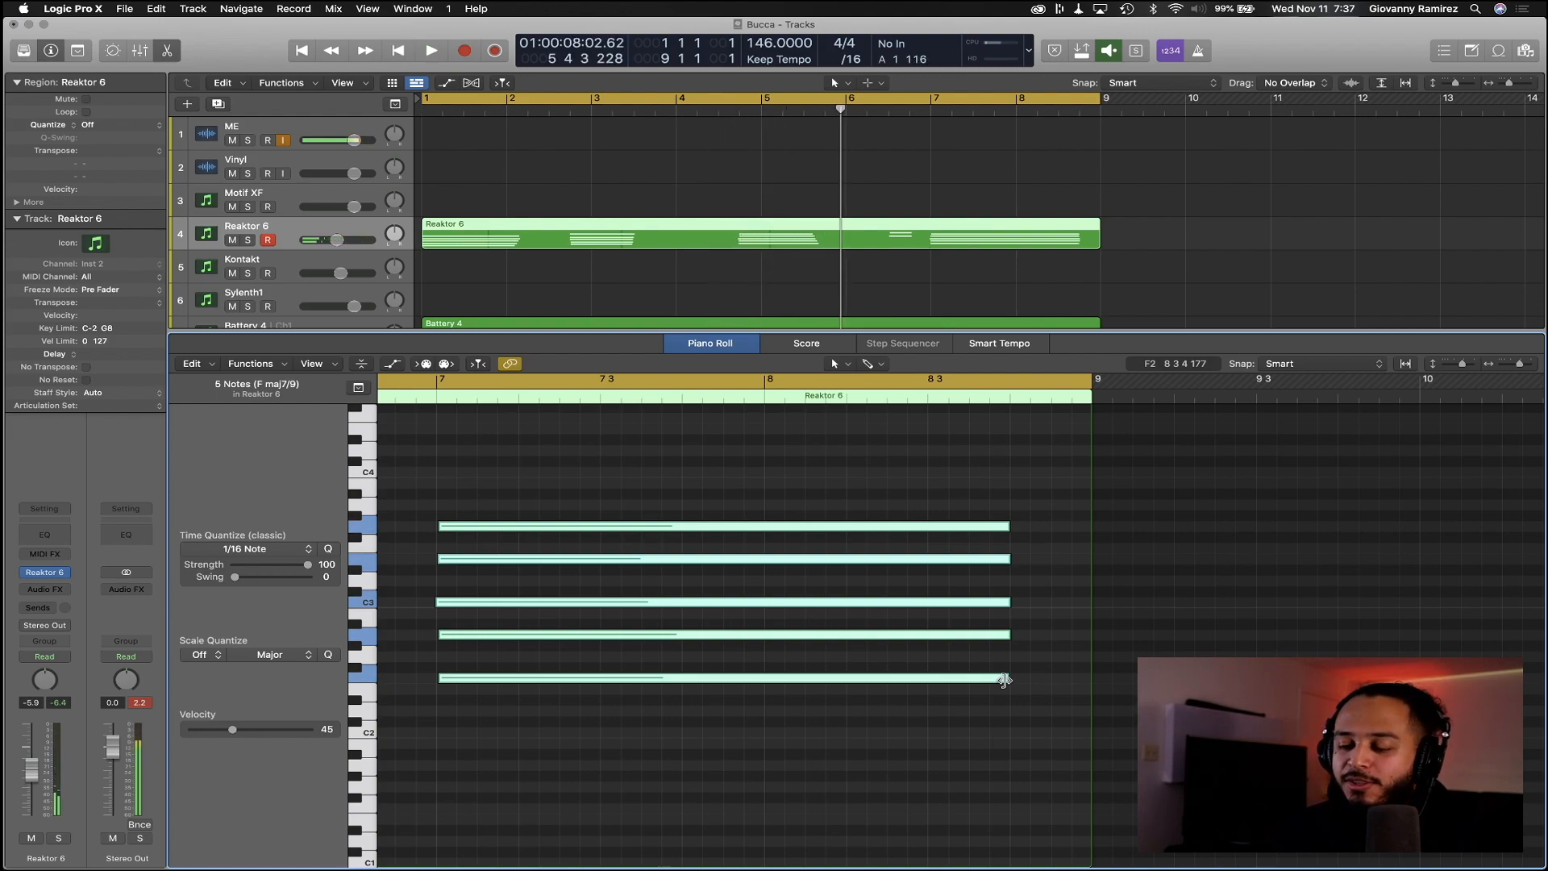
Show the mixer and lower the Reaktor 6 channel volume to -7.8 dB while playing from bar 1
{"action": "key", "text": "Return"}
{"action": "key", "text": "space"}
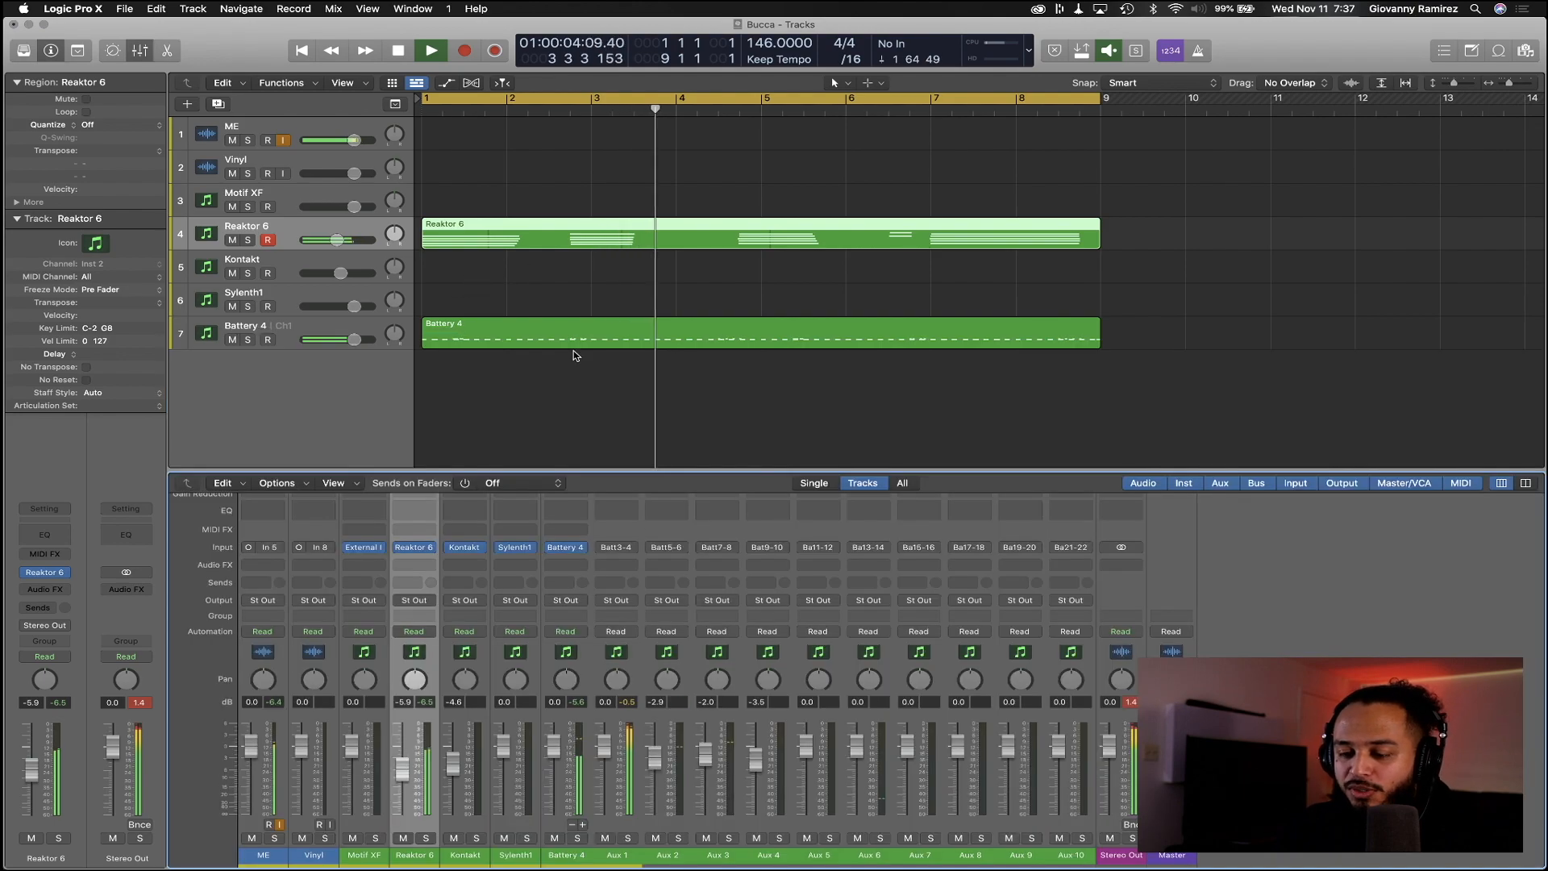
{"action": "key", "text": "x"}
{"action": "left_click_drag", "start_coordinate": [404, 772], "coordinate": [403, 777]}
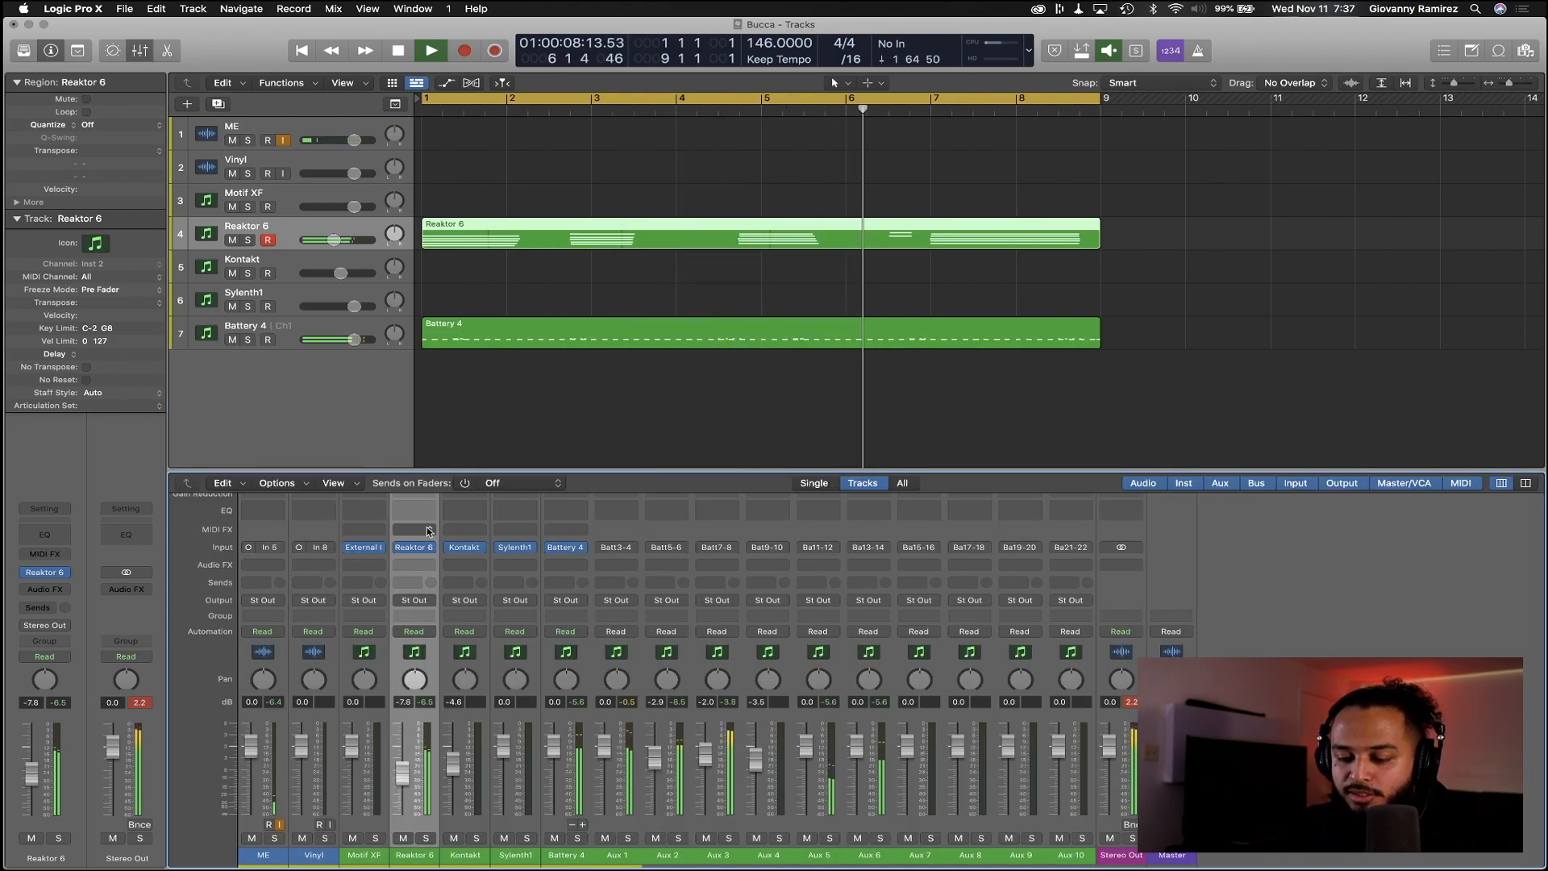
Open the Reaktor 6 instrument, advance the Kontour snapshot to 007 Glamour, and move the plug-in window off the Reaktor 6 region
{"action": "left_click", "coordinate": [415, 552]}
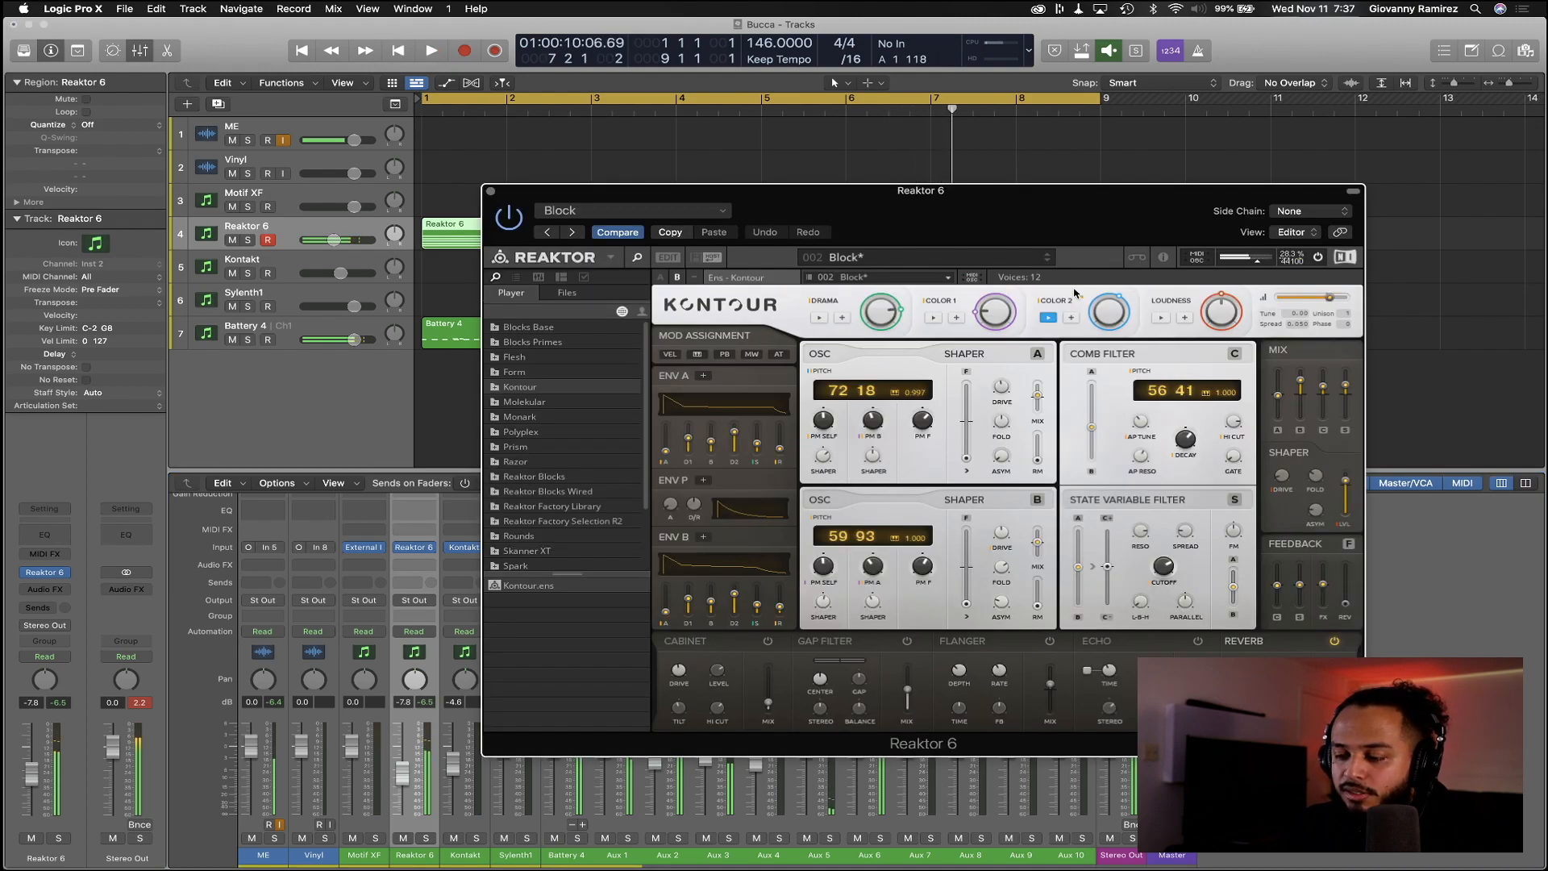
{"action": "left_click", "coordinate": [1047, 261]}
{"action": "key", "text": "space"}
{"action": "left_click", "coordinate": [1047, 261]}
{"action": "left_click", "coordinate": [1047, 263]}
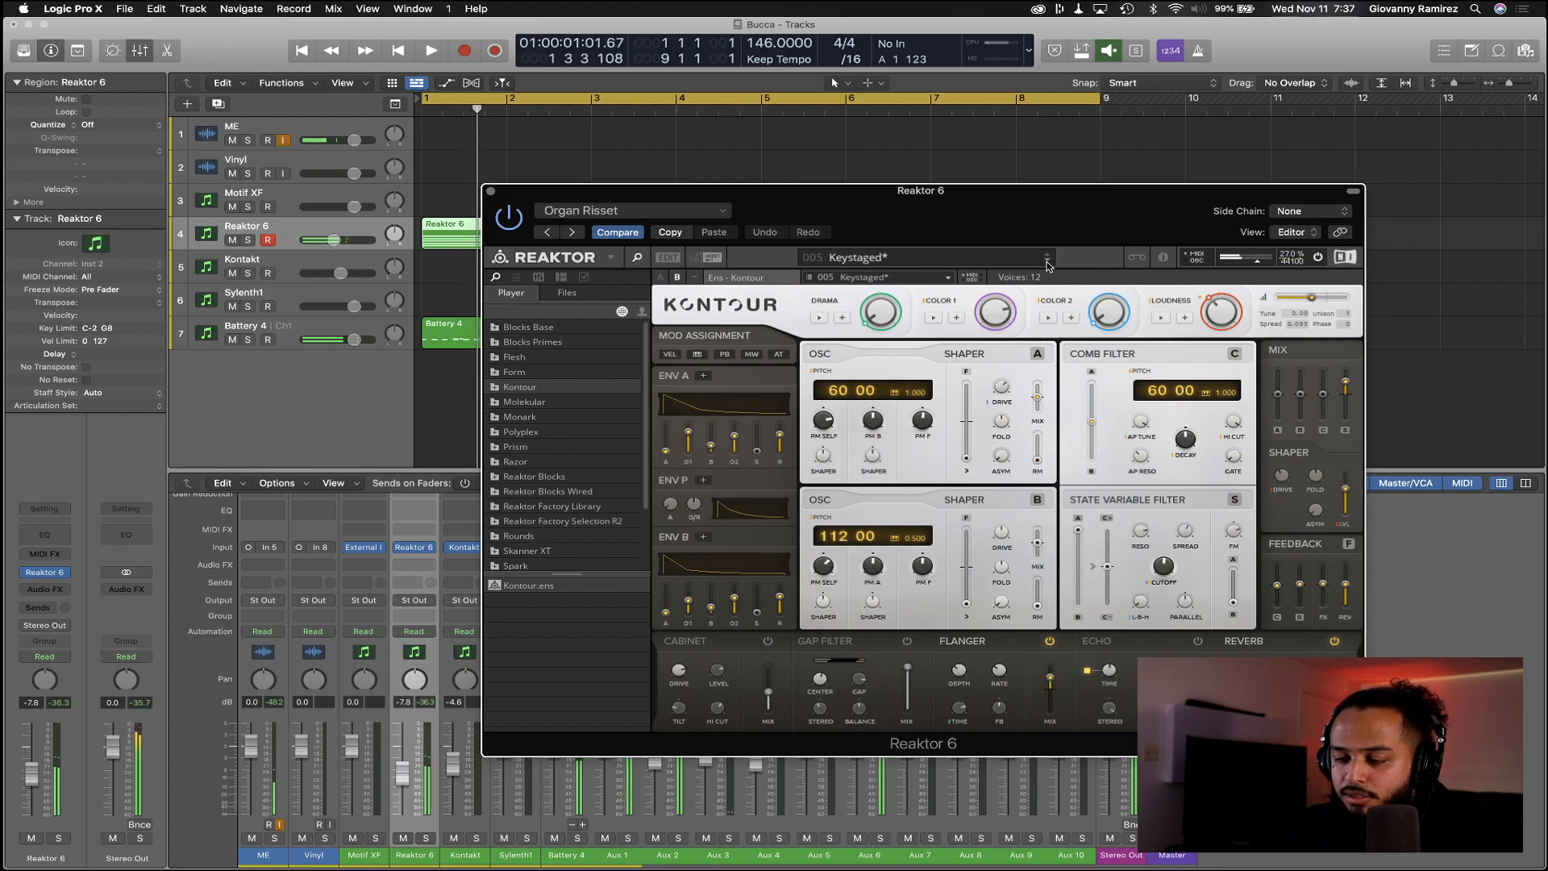
{"action": "left_click", "coordinate": [1047, 263]}
{"action": "left_click", "coordinate": [1047, 263]}
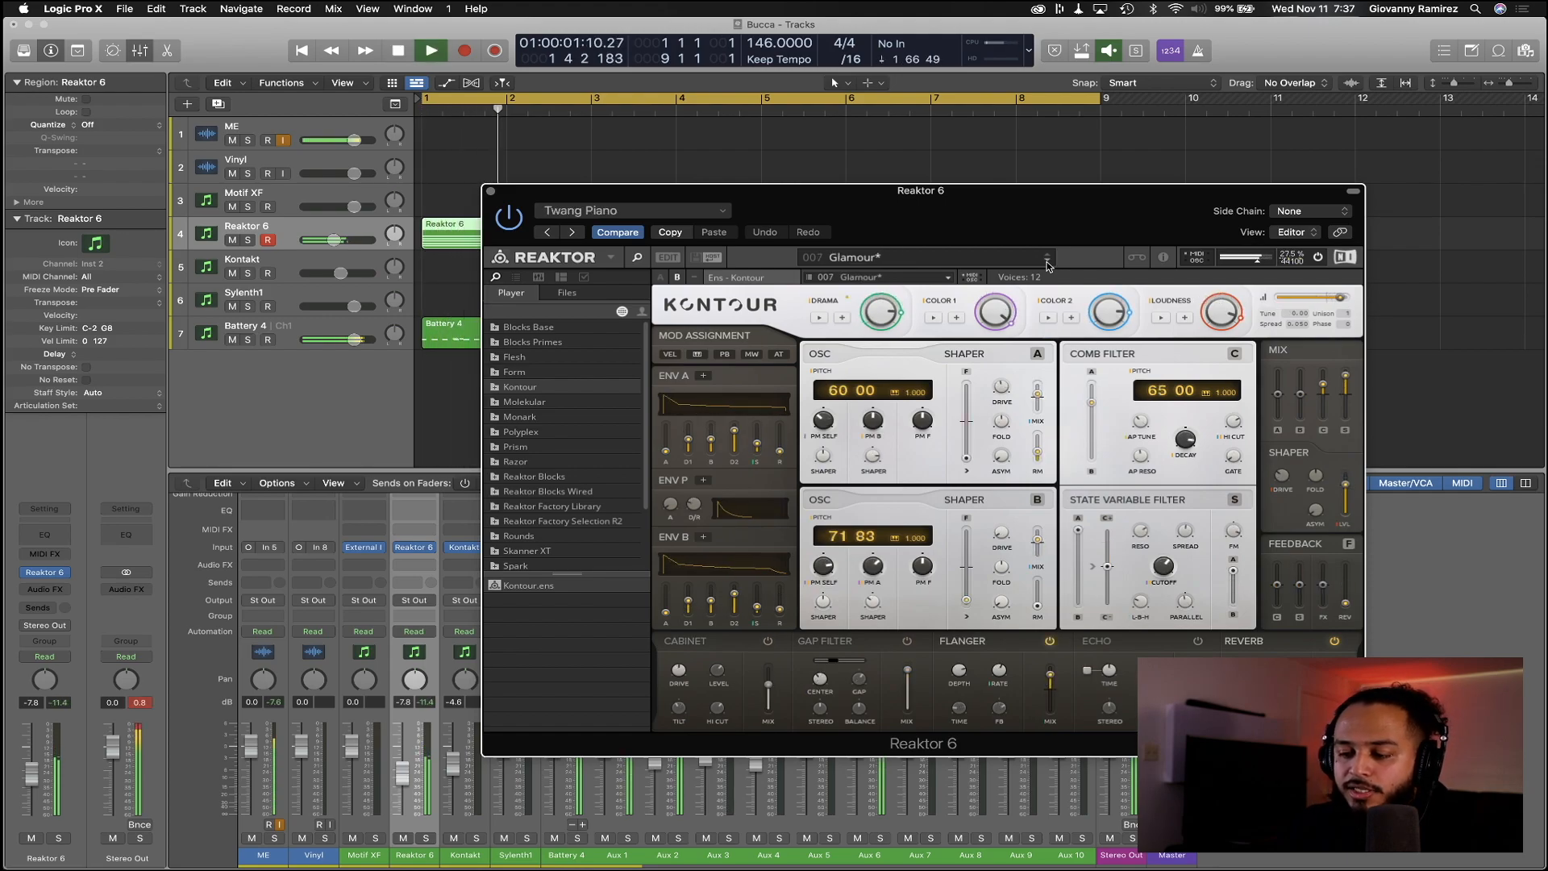
{"action": "left_click_drag", "start_coordinate": [998, 204], "coordinate": [1142, 289]}
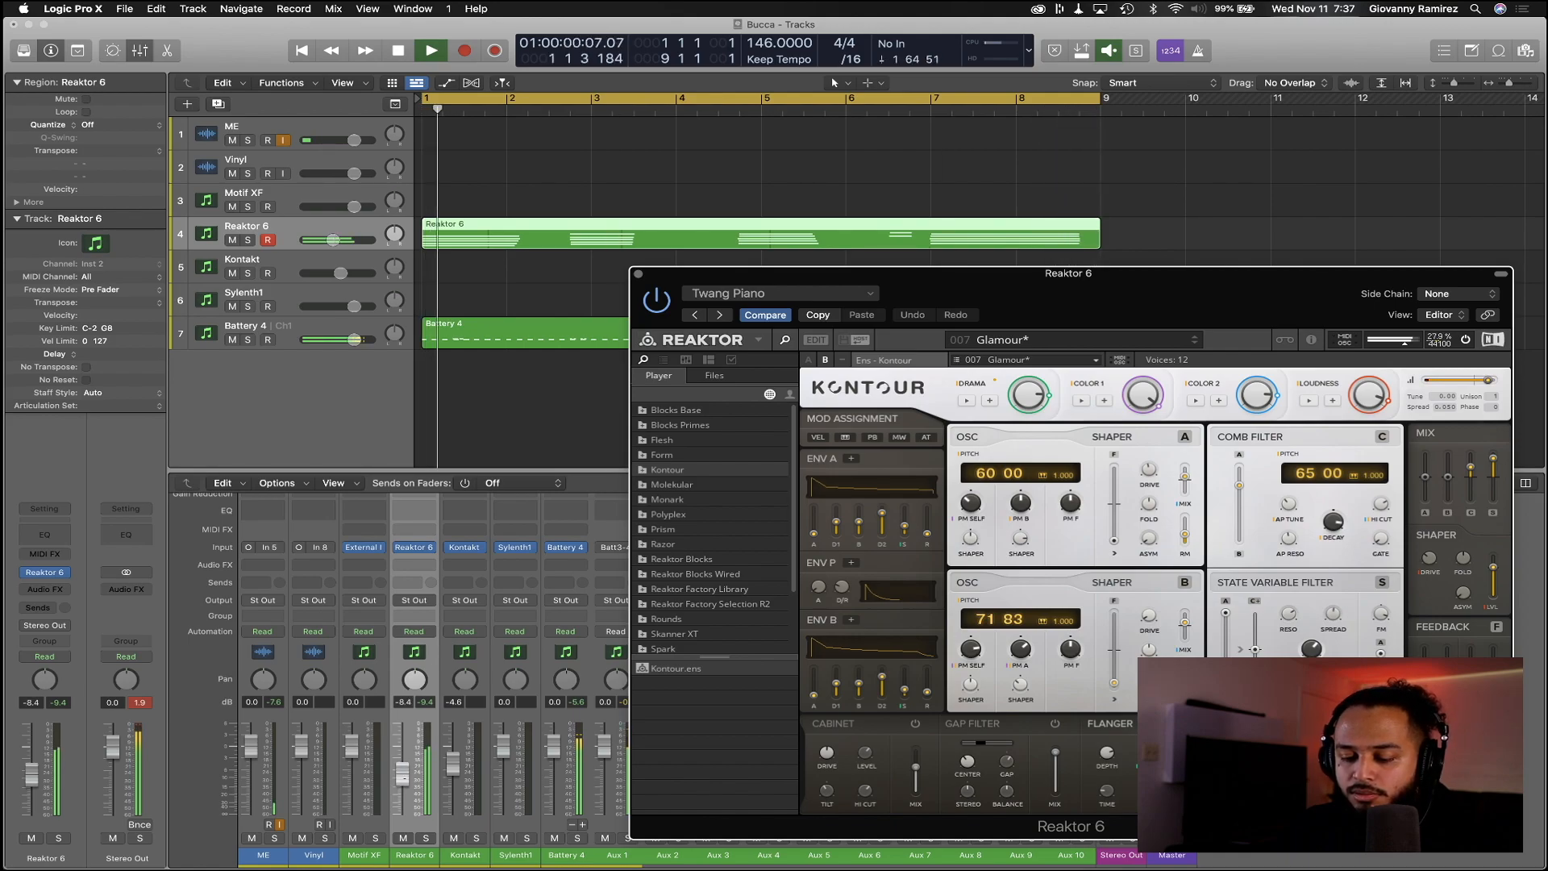
Lower the Reaktor 6 channel volume to -9.0 dB, audition the Kontour snapshots following Glamour, and close the instrument window
{"action": "left_click_drag", "start_coordinate": [403, 776], "coordinate": [405, 784]}
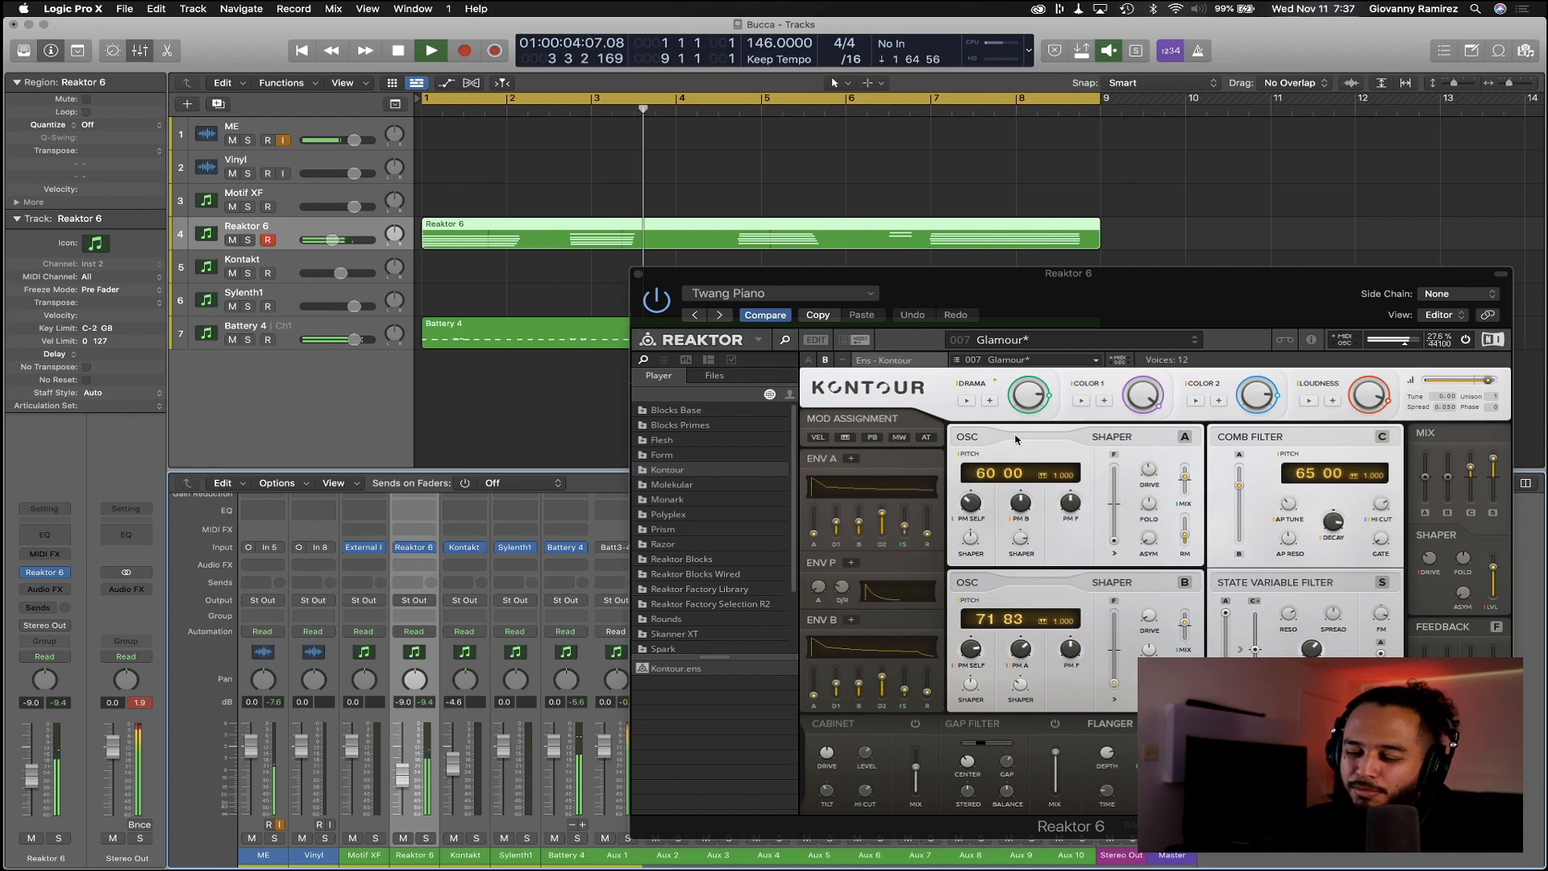
{"action": "left_click", "coordinate": [1195, 344]}
{"action": "key", "text": "space"}
{"action": "left_click", "coordinate": [1195, 344]}
{"action": "key", "text": "space"}
{"action": "left_click", "coordinate": [1196, 344]}
{"action": "key", "text": "space"}
{"action": "key", "text": "space"}
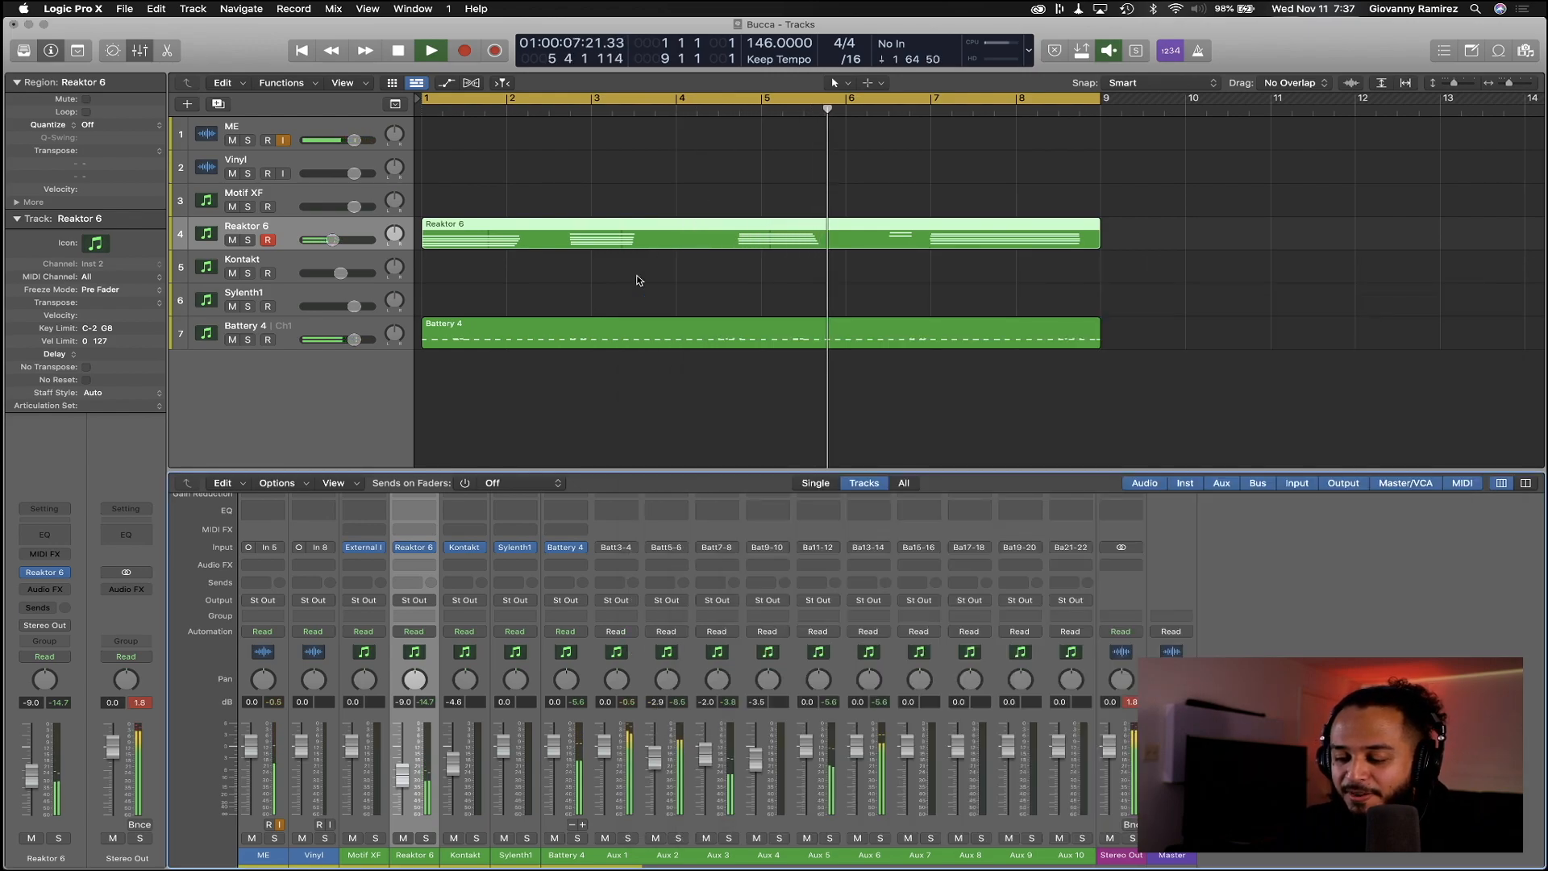
Listen to the chords with the chosen sound and reopen the Reaktor 6 region in the Piano Roll
{"action": "left_click", "coordinate": [639, 275]}
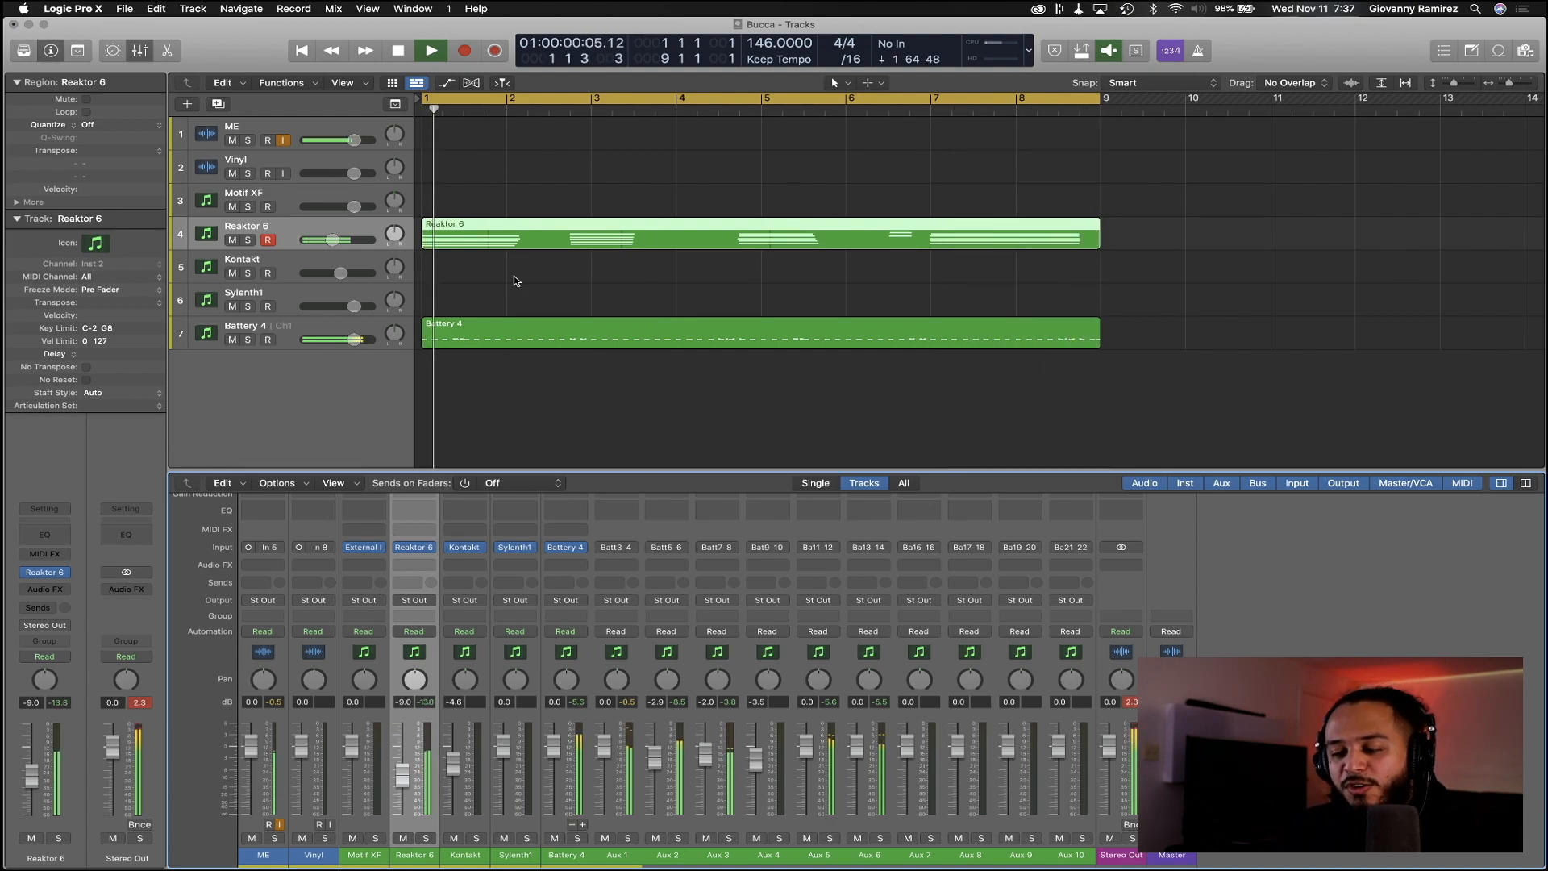
{"action": "key", "text": "space"}
{"action": "key", "text": "space"}
{"action": "key", "text": "space"}
{"action": "double_click", "coordinate": [516, 238]}
{"action": "key", "text": "space"}
Examine the note positions and lengths of all the chords from bar 1 through bar 8 during playback
{"action": "scroll", "coordinate": [705, 548], "scroll_direction": "left", "scroll_amount": 3}
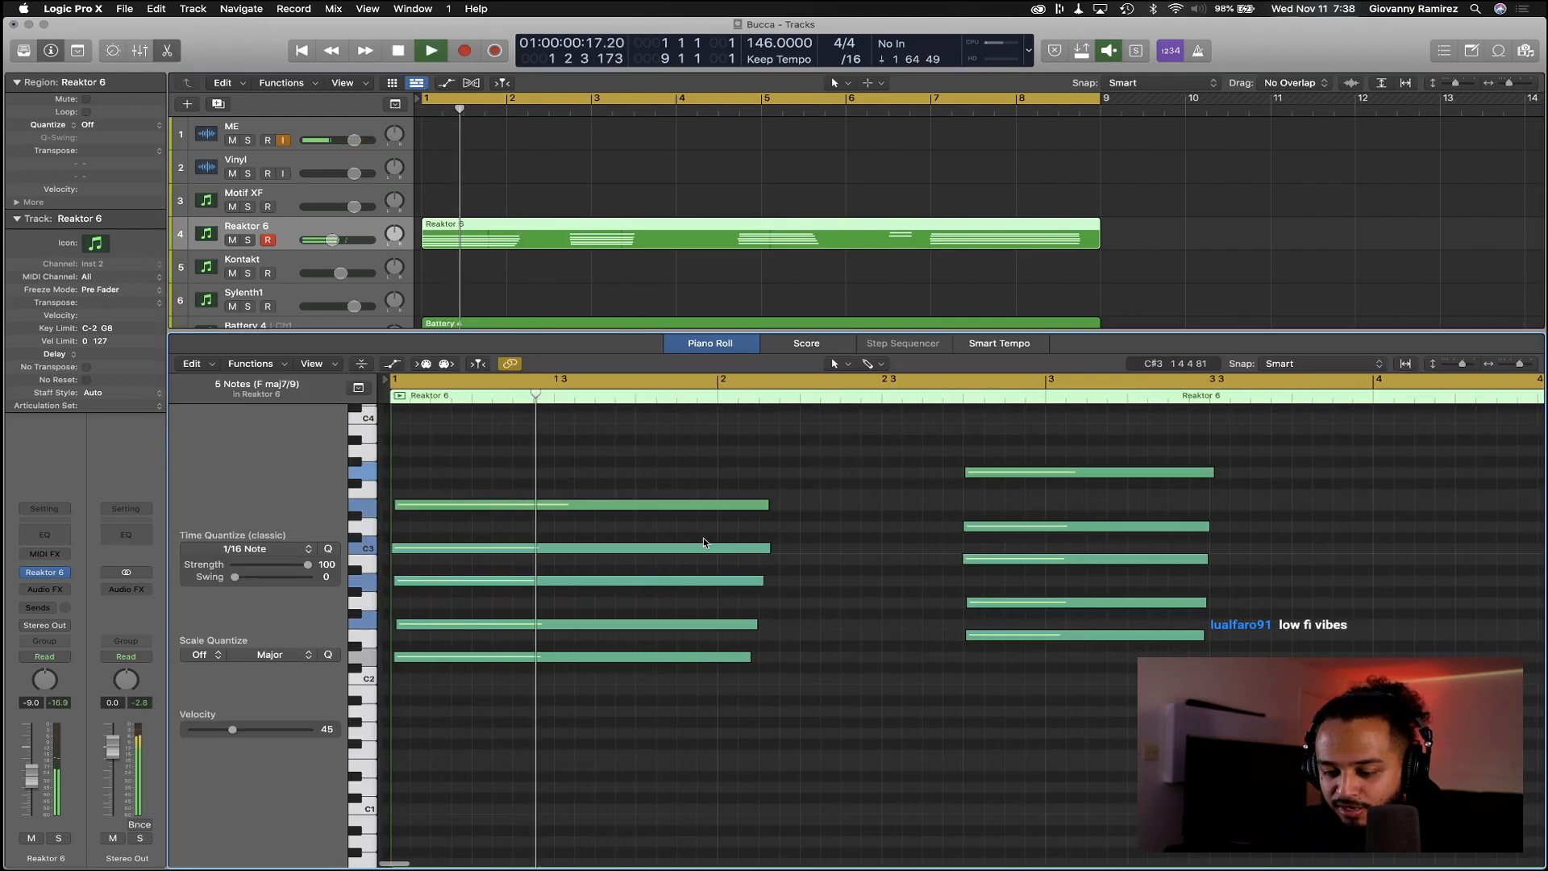
{"action": "key", "text": "super+Left"}
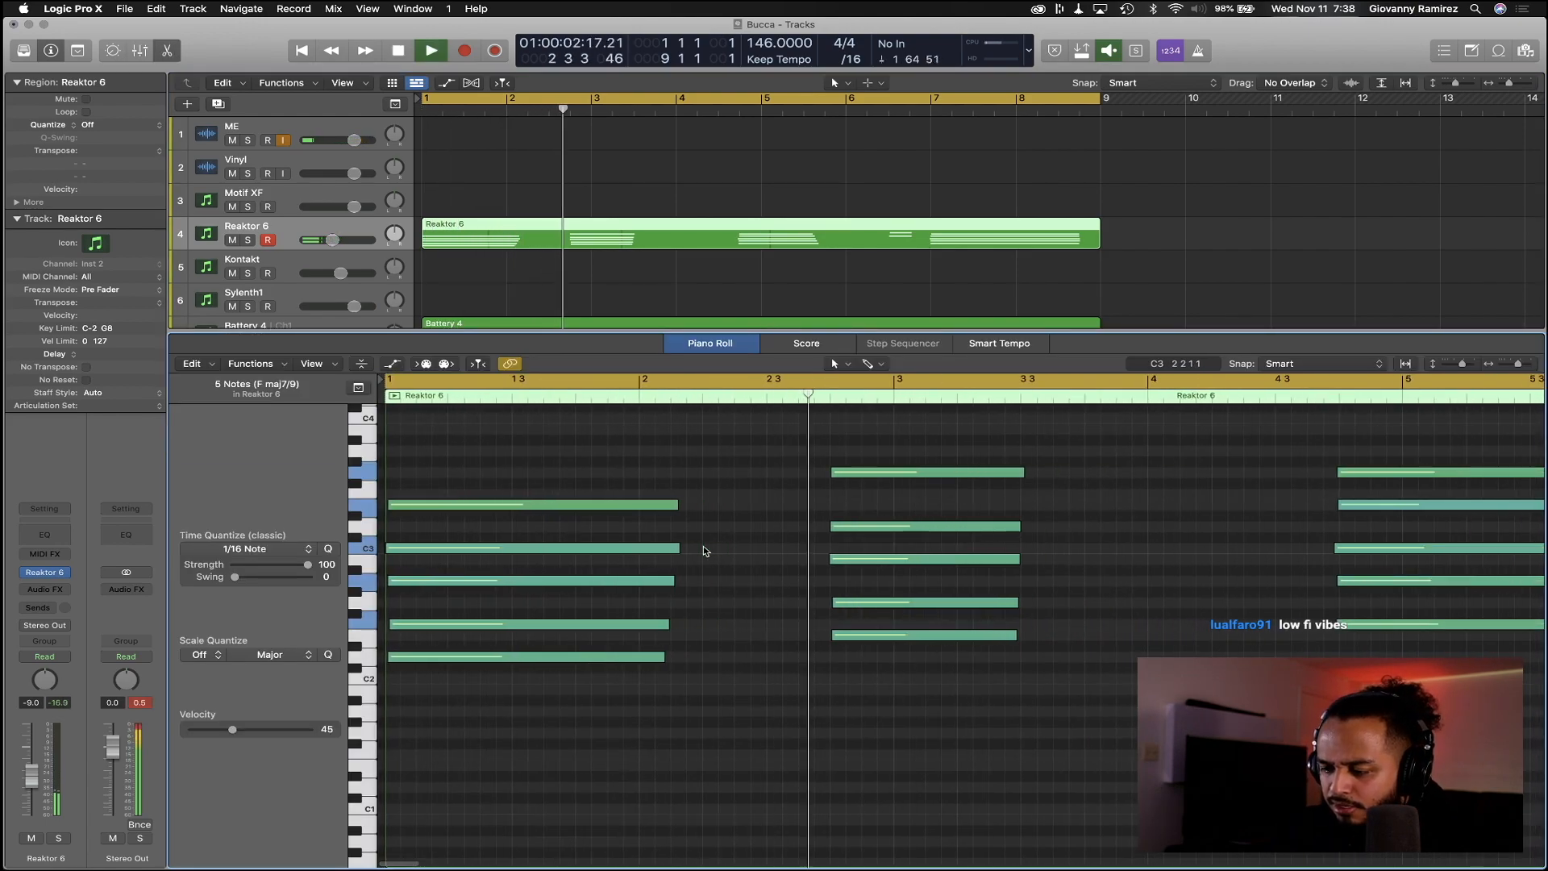
{"action": "scroll", "coordinate": [704, 551], "scroll_direction": "right", "scroll_amount": 10}
{"action": "scroll", "coordinate": [704, 551], "scroll_direction": "up", "scroll_amount": 2}
{"action": "scroll", "coordinate": [704, 551], "scroll_direction": "right", "scroll_amount": 5}
{"action": "scroll", "coordinate": [704, 551], "scroll_direction": "down", "scroll_amount": 1}
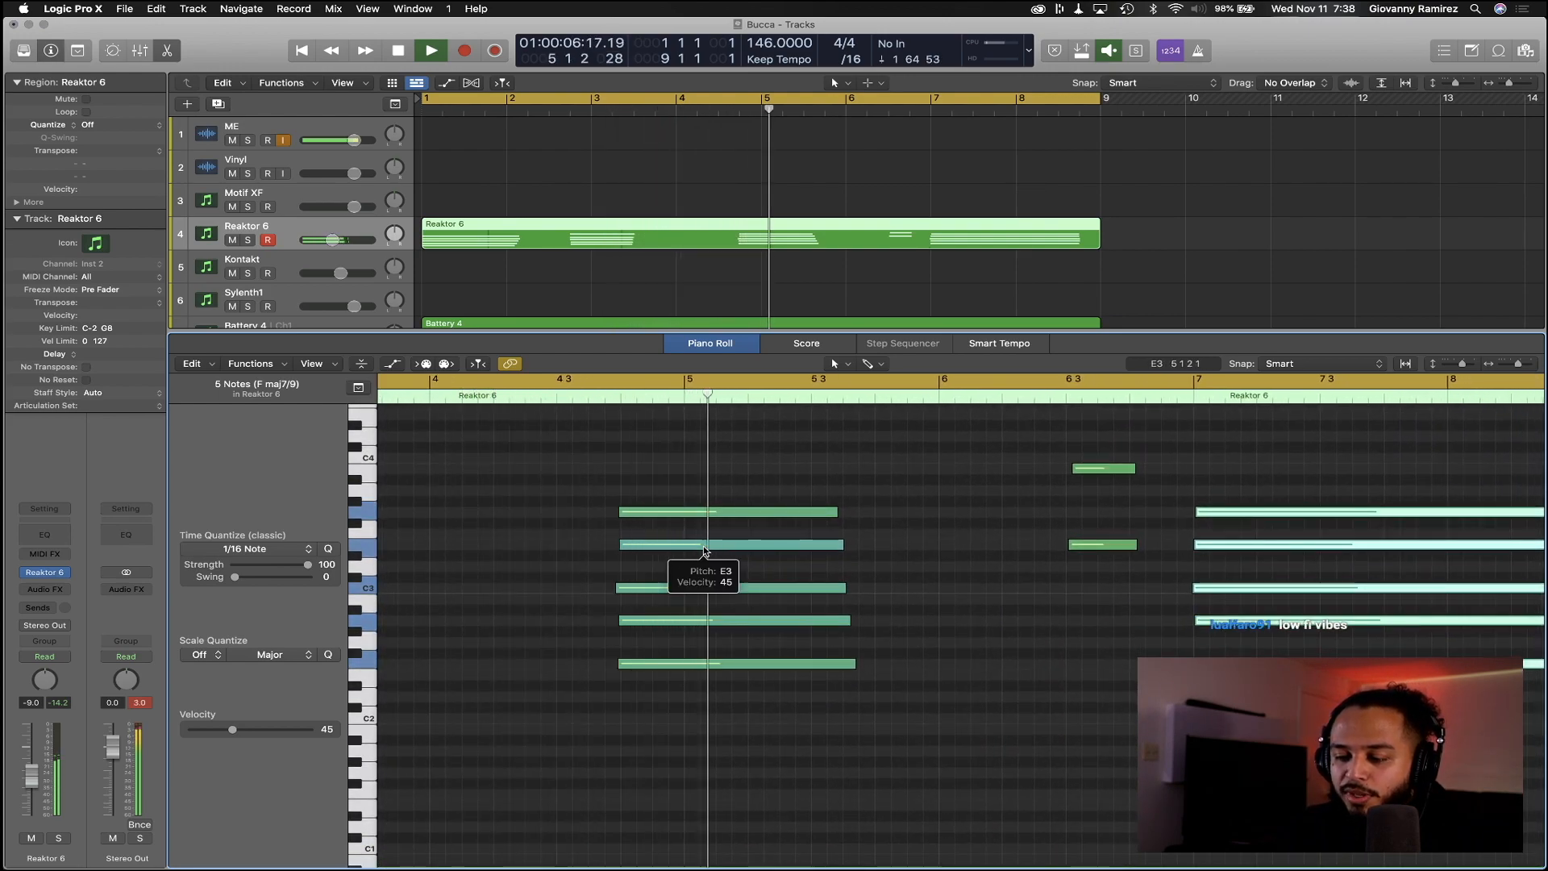
{"action": "scroll", "coordinate": [705, 550], "scroll_direction": "right", "scroll_amount": 4}
{"action": "scroll", "coordinate": [704, 551], "scroll_direction": "down", "scroll_amount": 1}
{"action": "scroll", "coordinate": [706, 552], "scroll_direction": "right", "scroll_amount": 2}
{"action": "scroll", "coordinate": [704, 551], "scroll_direction": "right", "scroll_amount": 10}
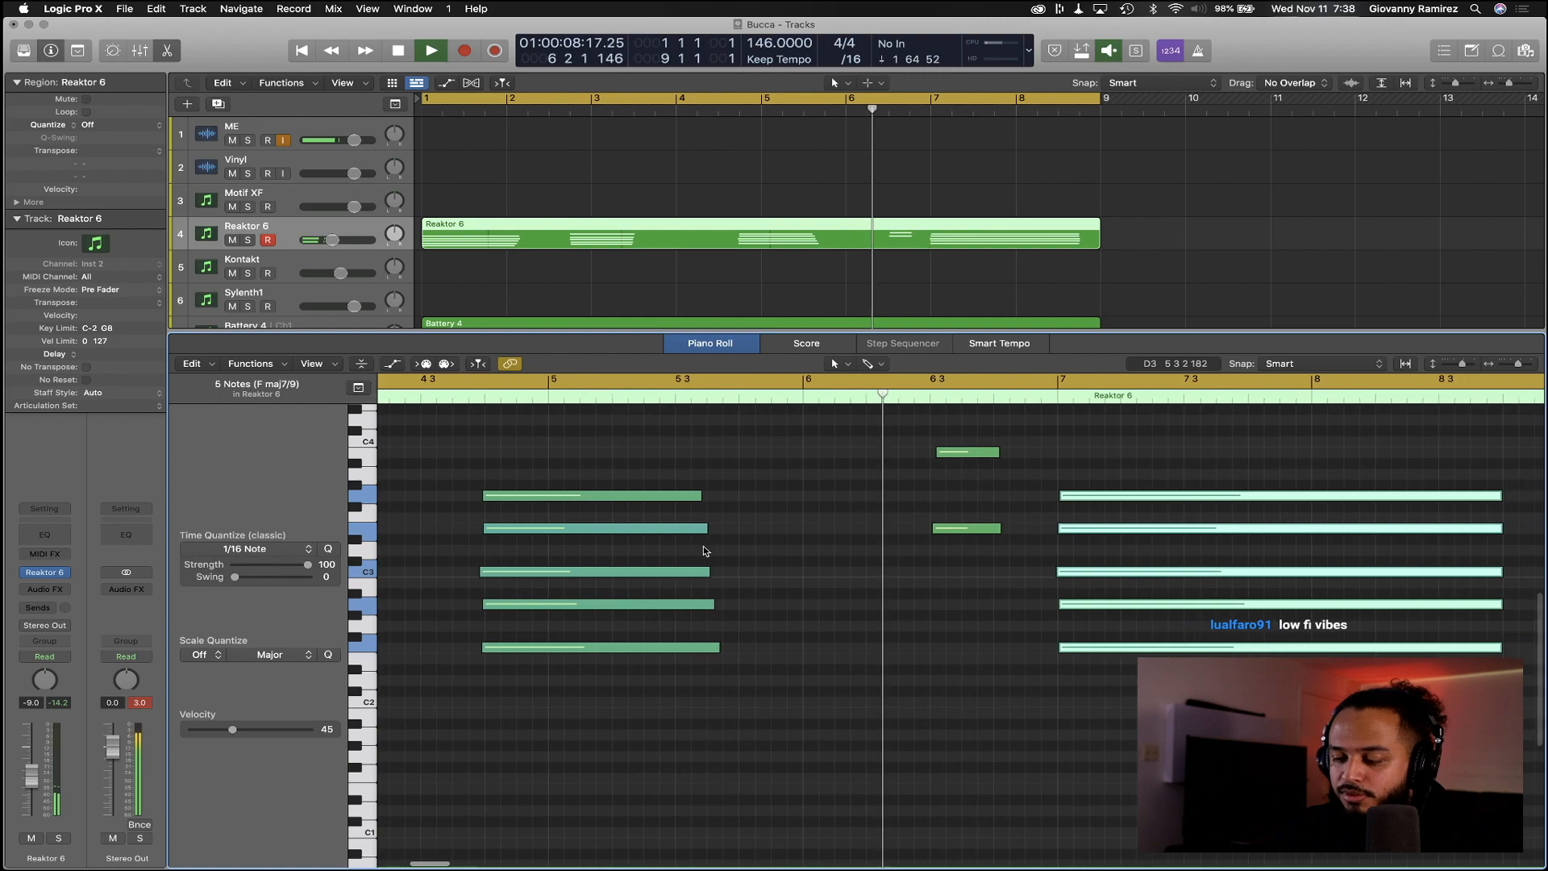
{"action": "scroll", "coordinate": [706, 552], "scroll_direction": "up", "scroll_amount": 2}
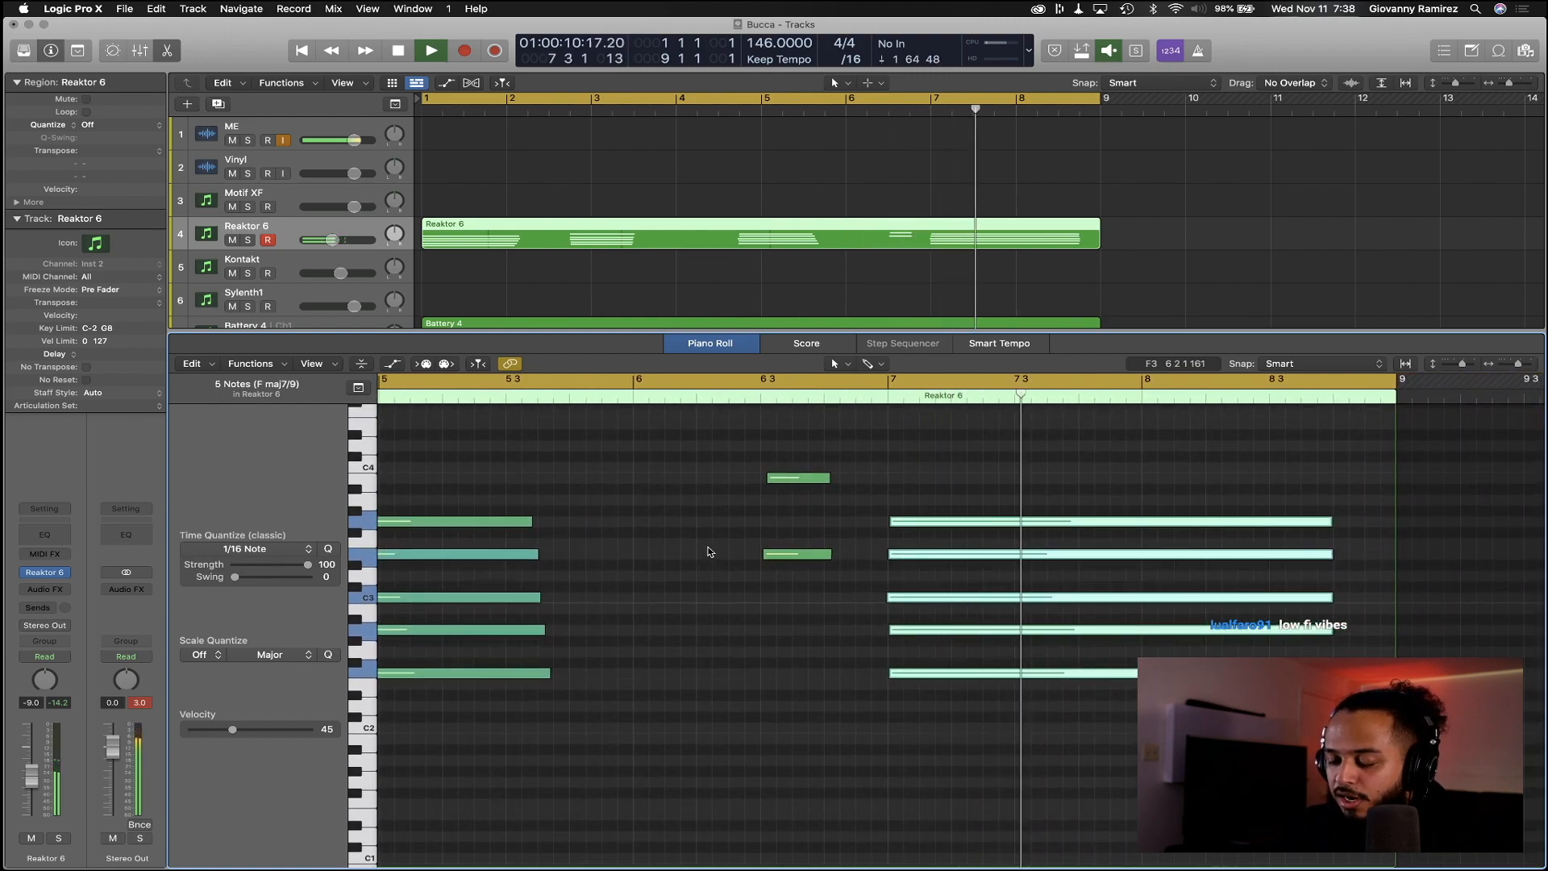
Replay the opening chord from bar 1 several times to check its sound against the drums
{"action": "key", "text": "Return"}
{"action": "key", "text": "space"}
{"action": "scroll", "coordinate": [708, 552], "scroll_direction": "left", "scroll_amount": 10}
{"action": "key", "text": "space"}
{"action": "key", "text": "space"}
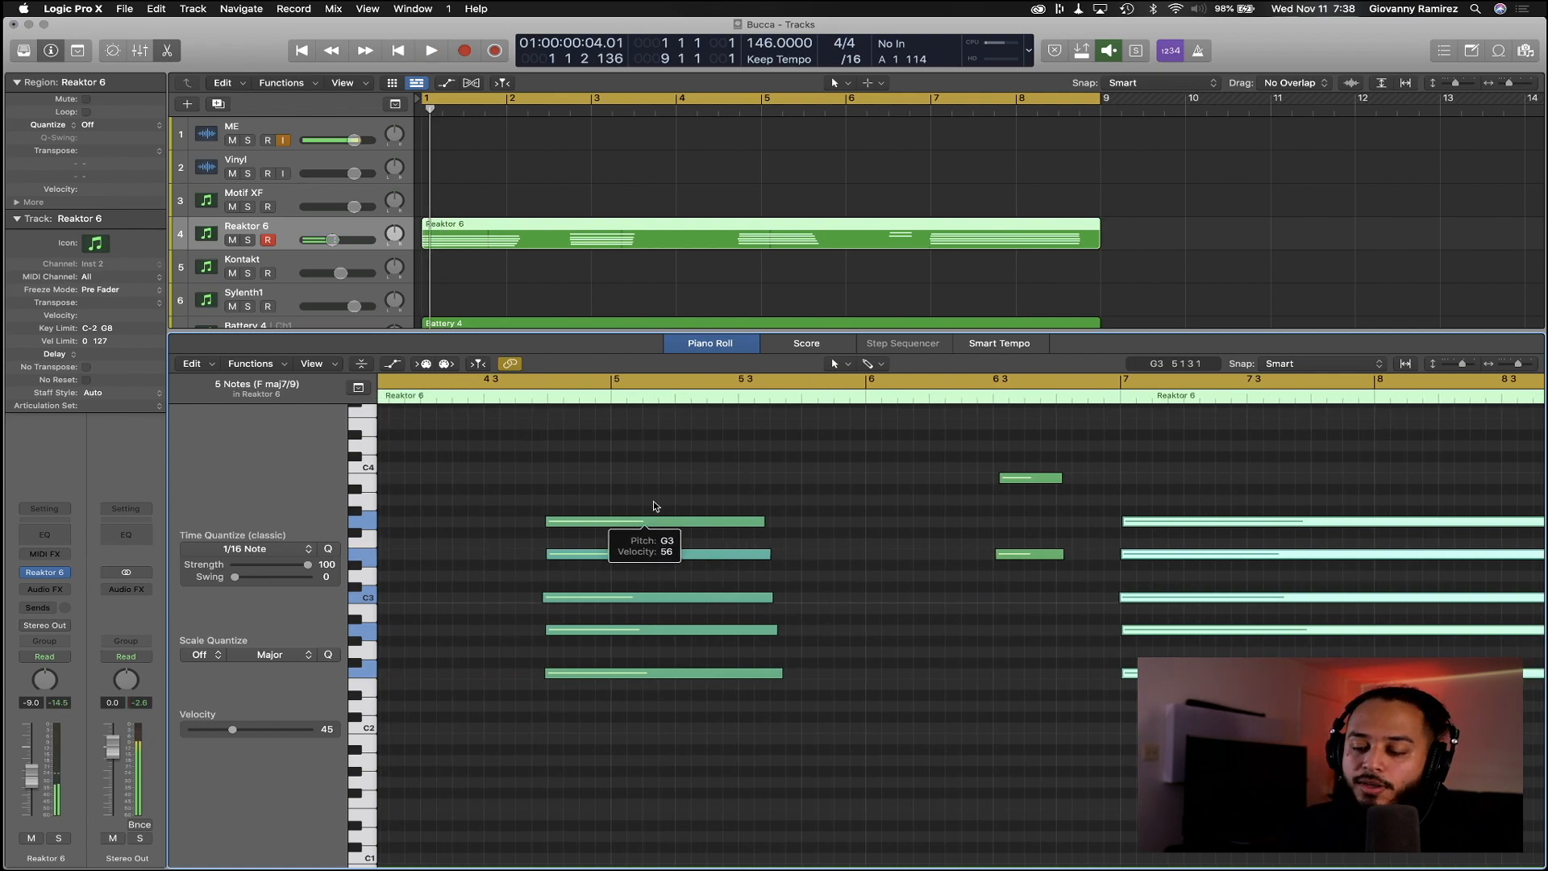
{"action": "key", "text": "space"}
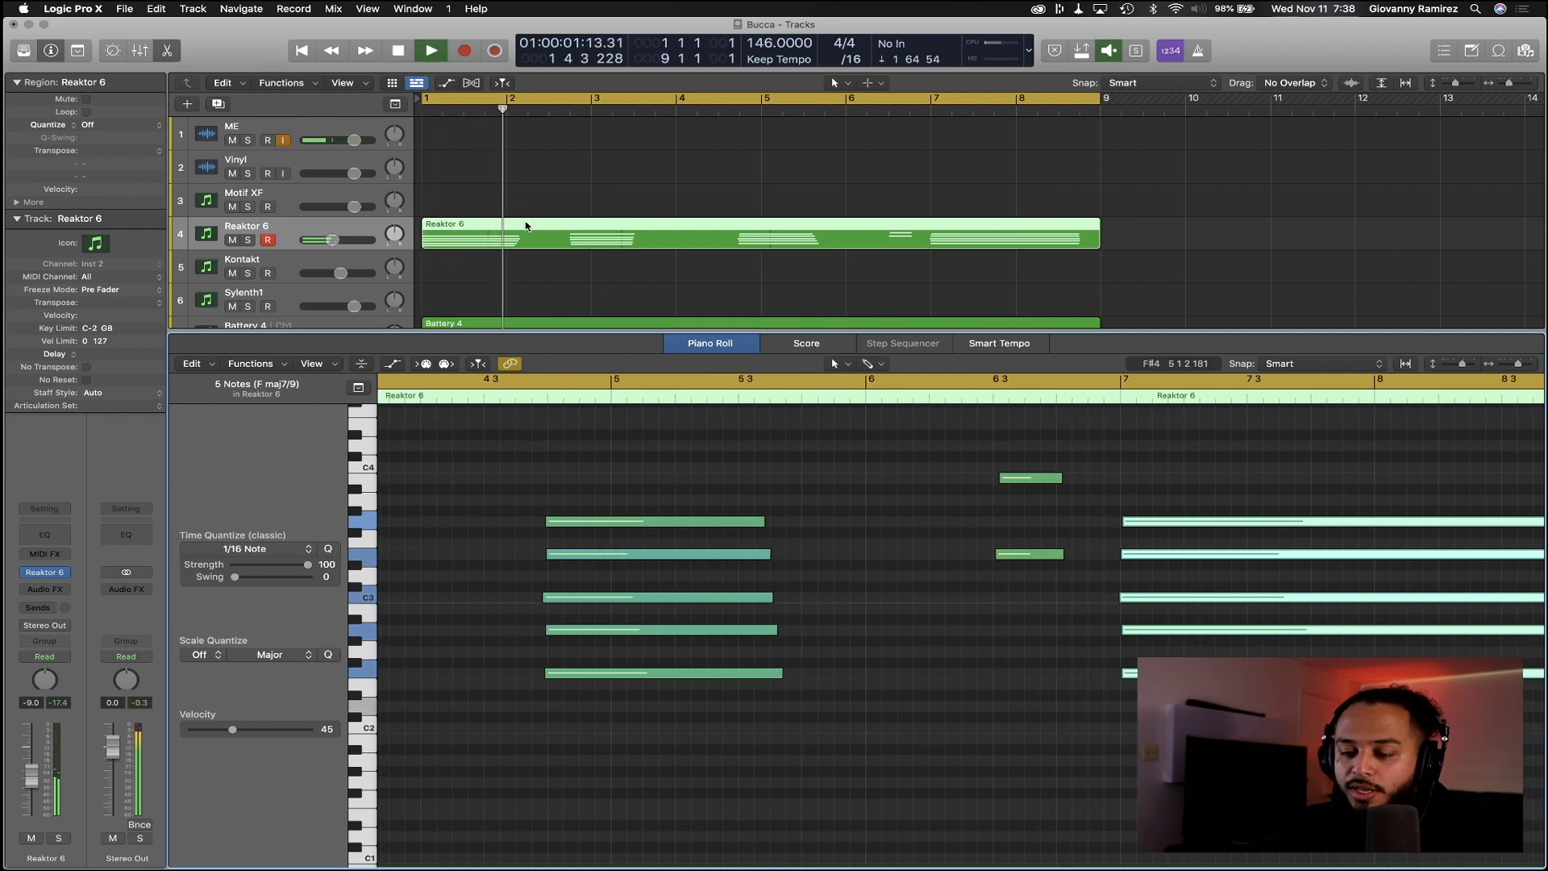
{"action": "key", "text": "space"}
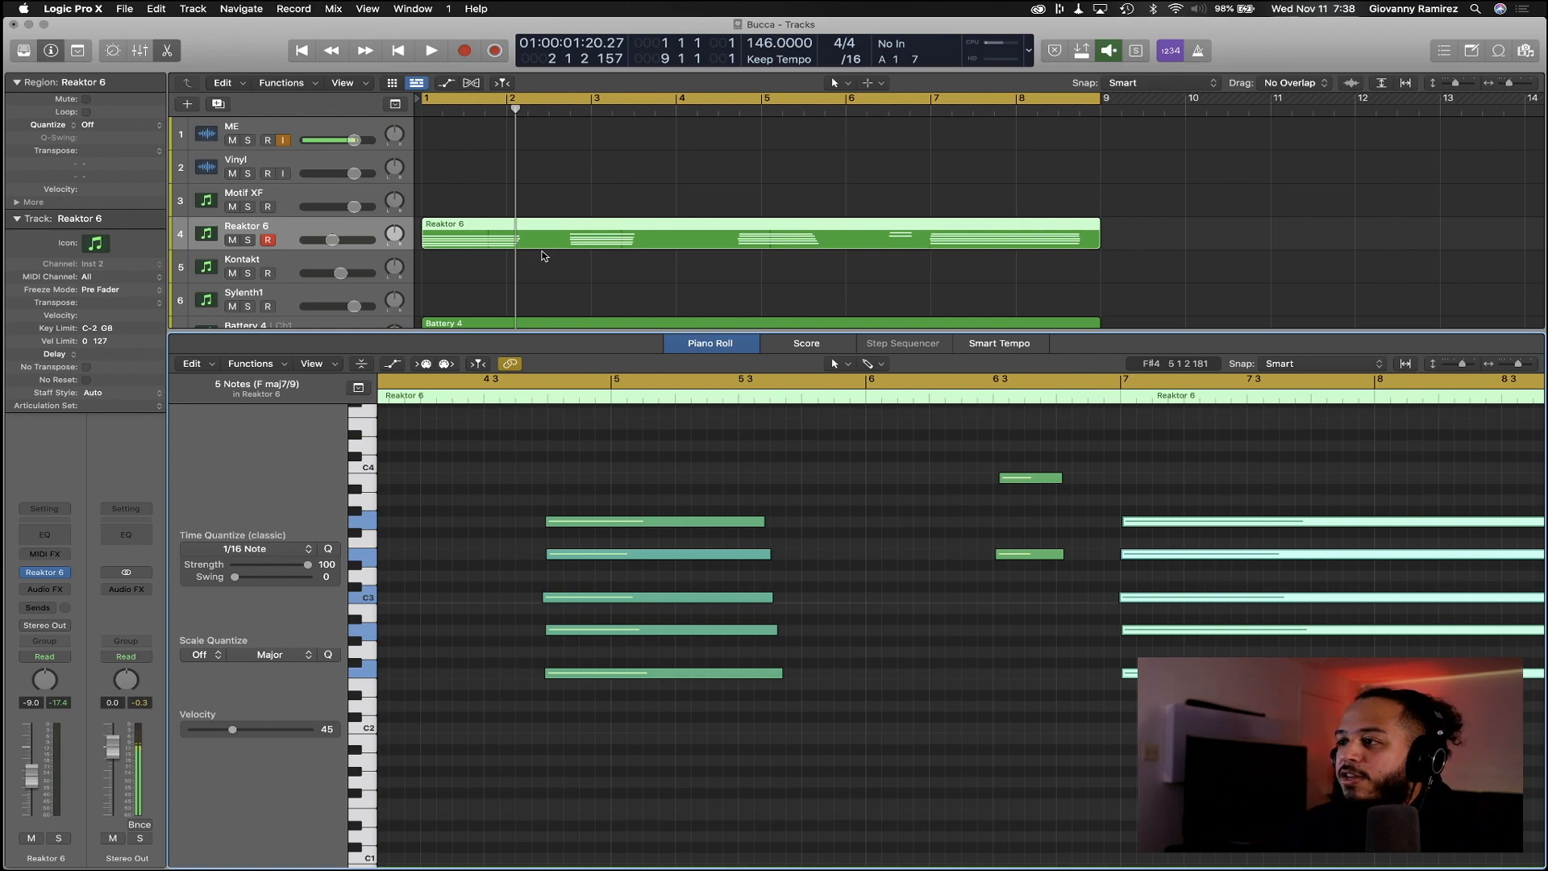
Play the opening from bar 1 again with the Reaktor 6 region deselected, and reselect the region
{"action": "key", "text": "Return"}
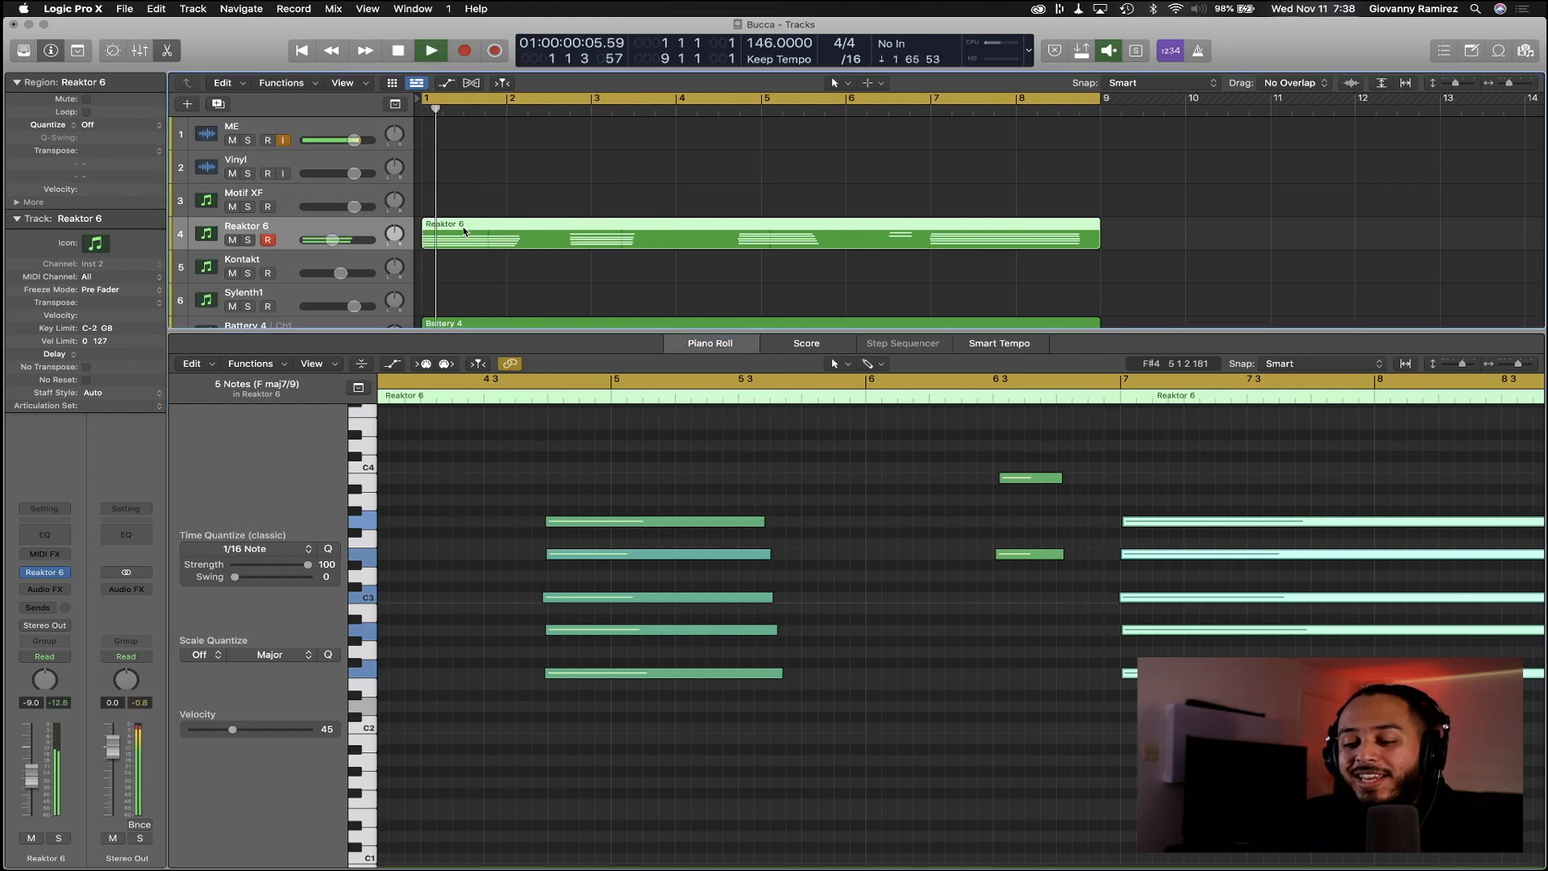
{"action": "left_click", "coordinate": [511, 201]}
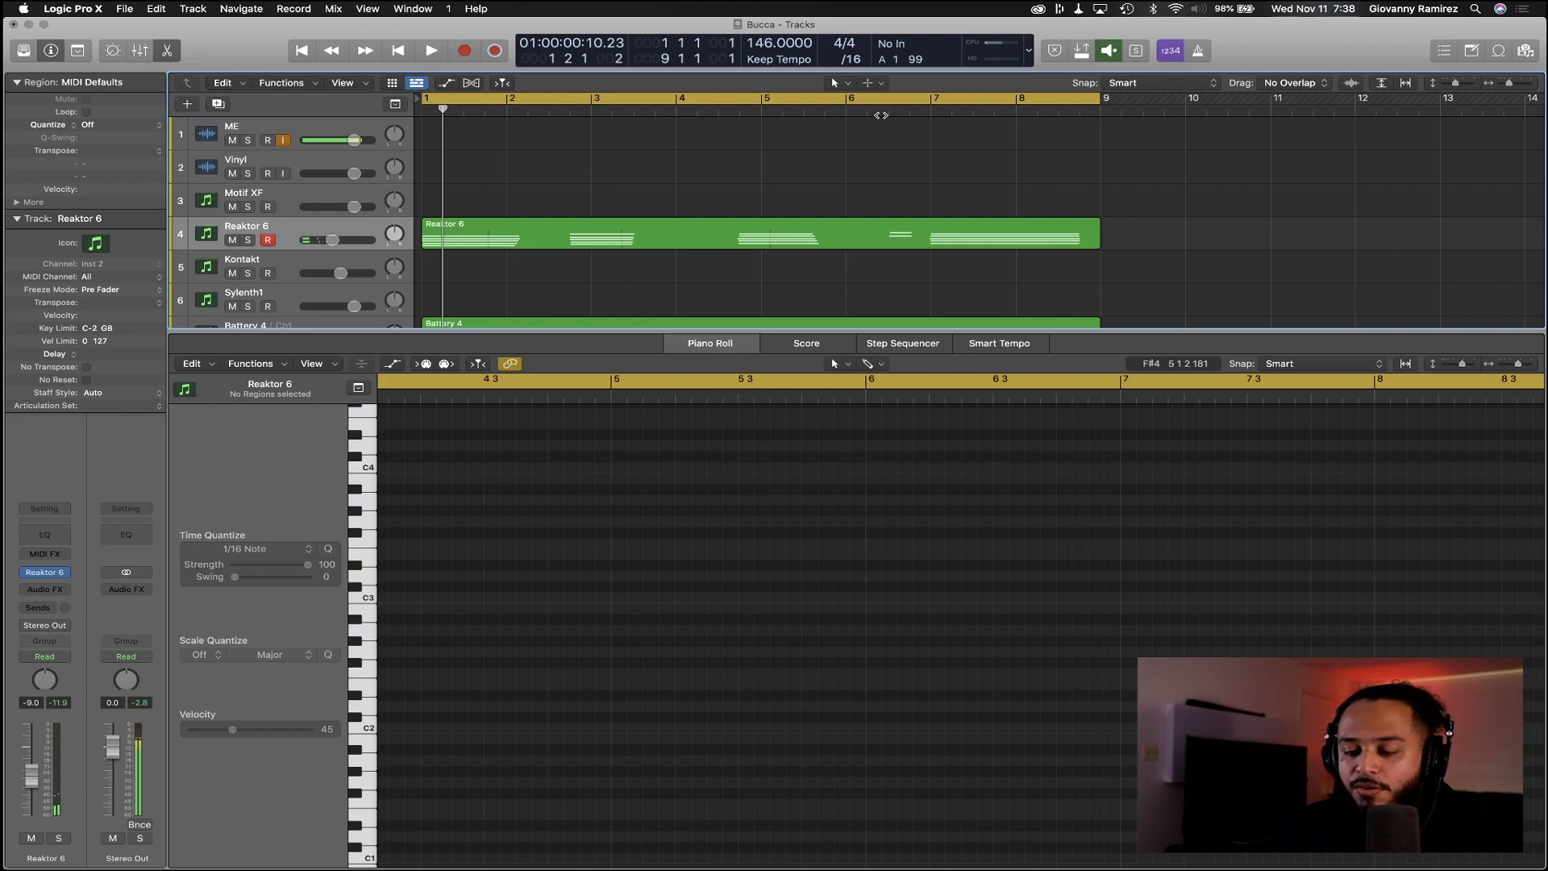
{"action": "key", "text": "space"}
{"action": "key", "text": "space"}
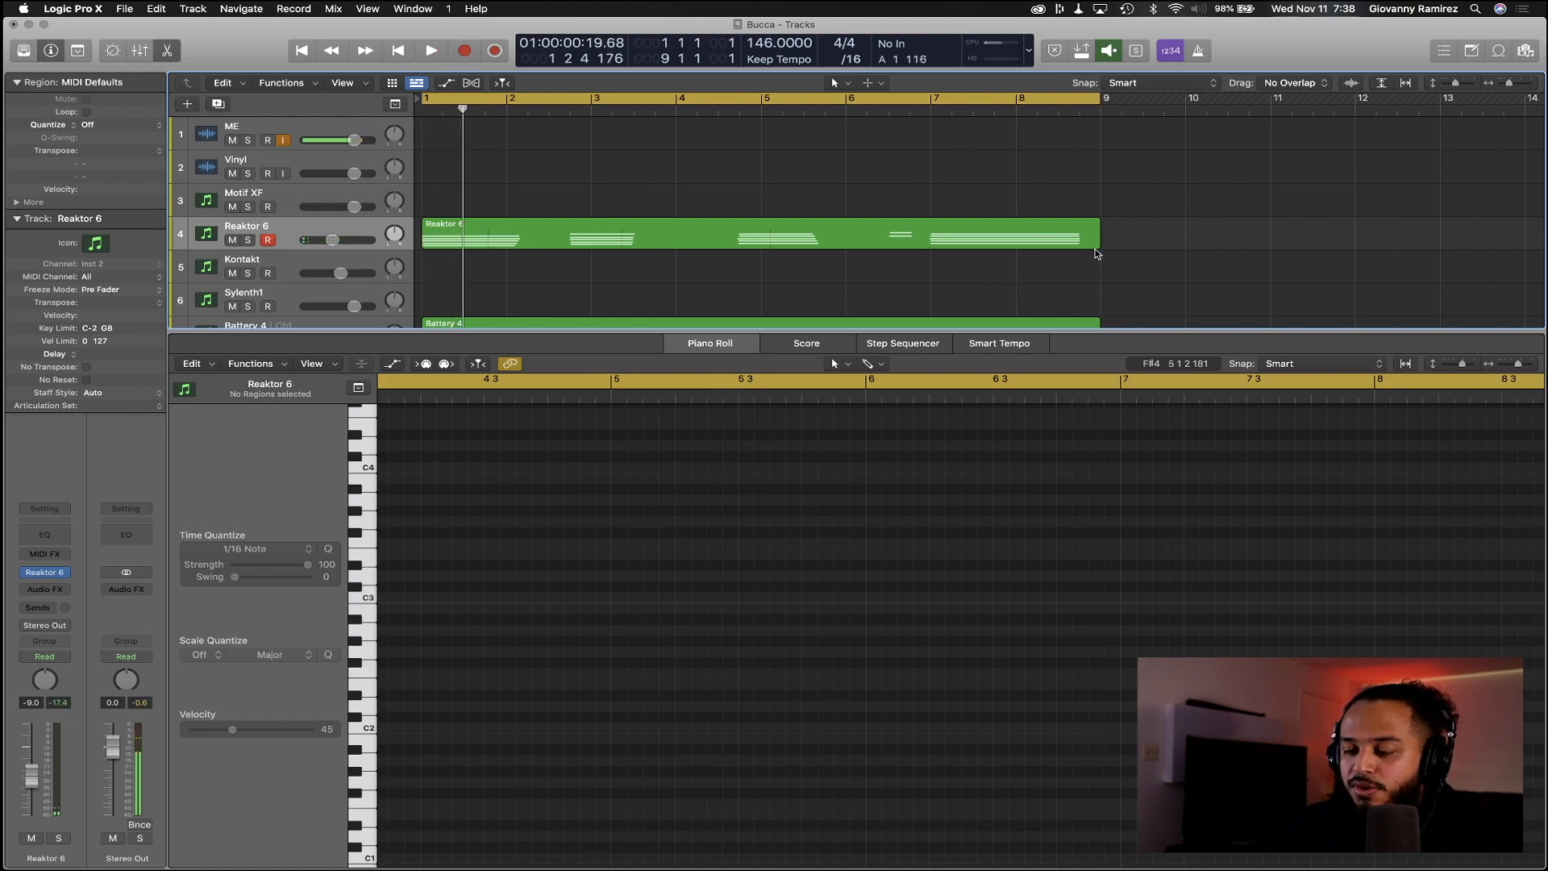
{"action": "scroll", "coordinate": [823, 275], "scroll_direction": "down", "scroll_amount": 1}
{"action": "left_click", "coordinate": [673, 241]}
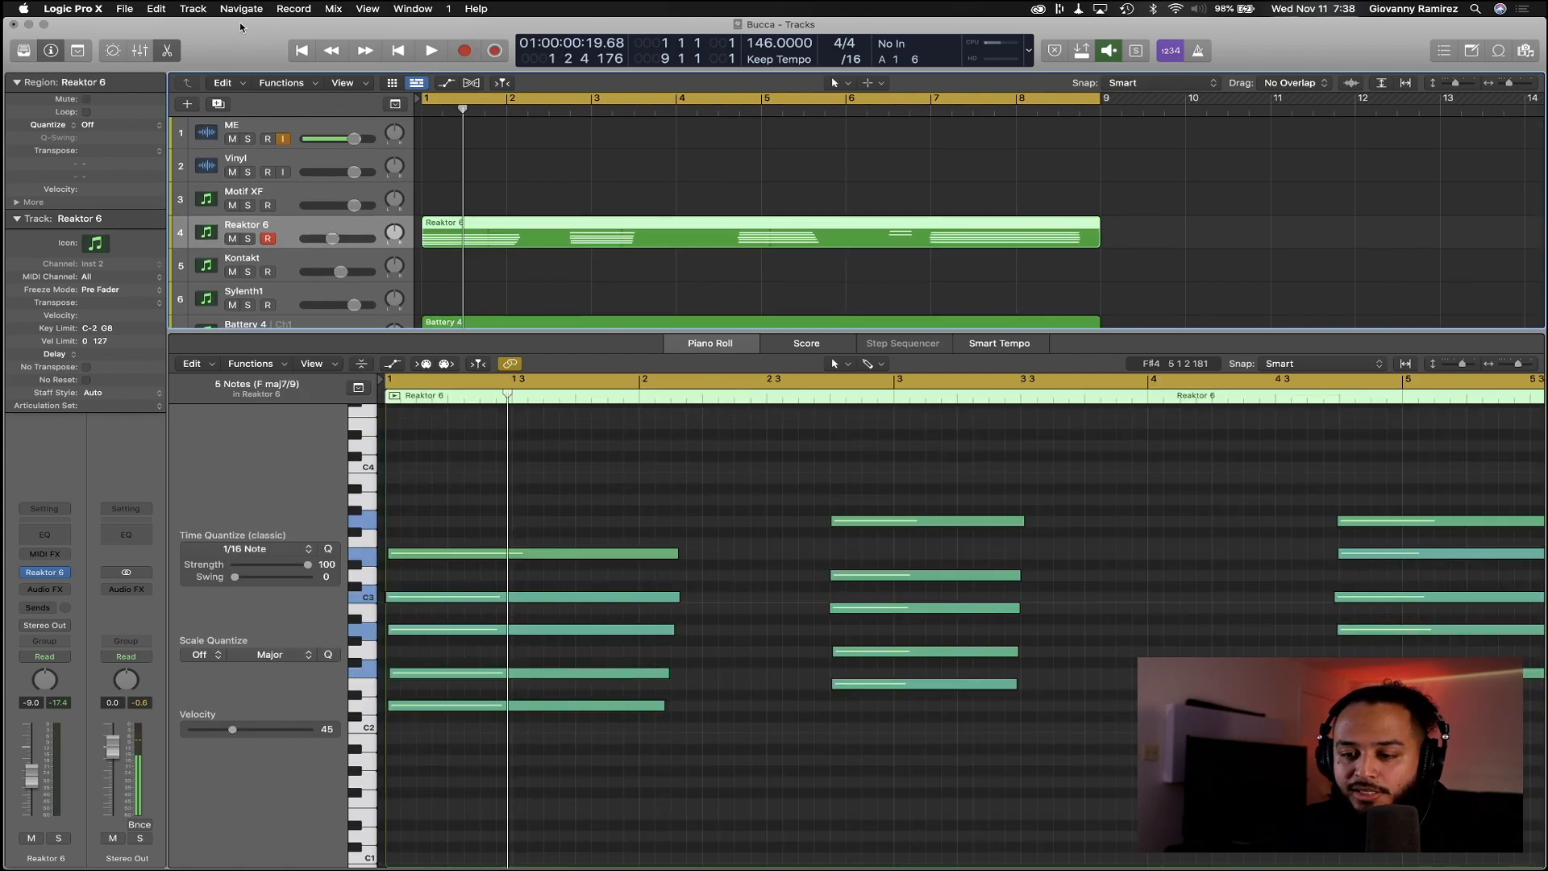
Bounce the Reaktor 6 region in place to a new track named chords, muting the source and leaving normalization off
{"action": "left_click", "coordinate": [473, 10]}
{"action": "type", "text": "bounce"}
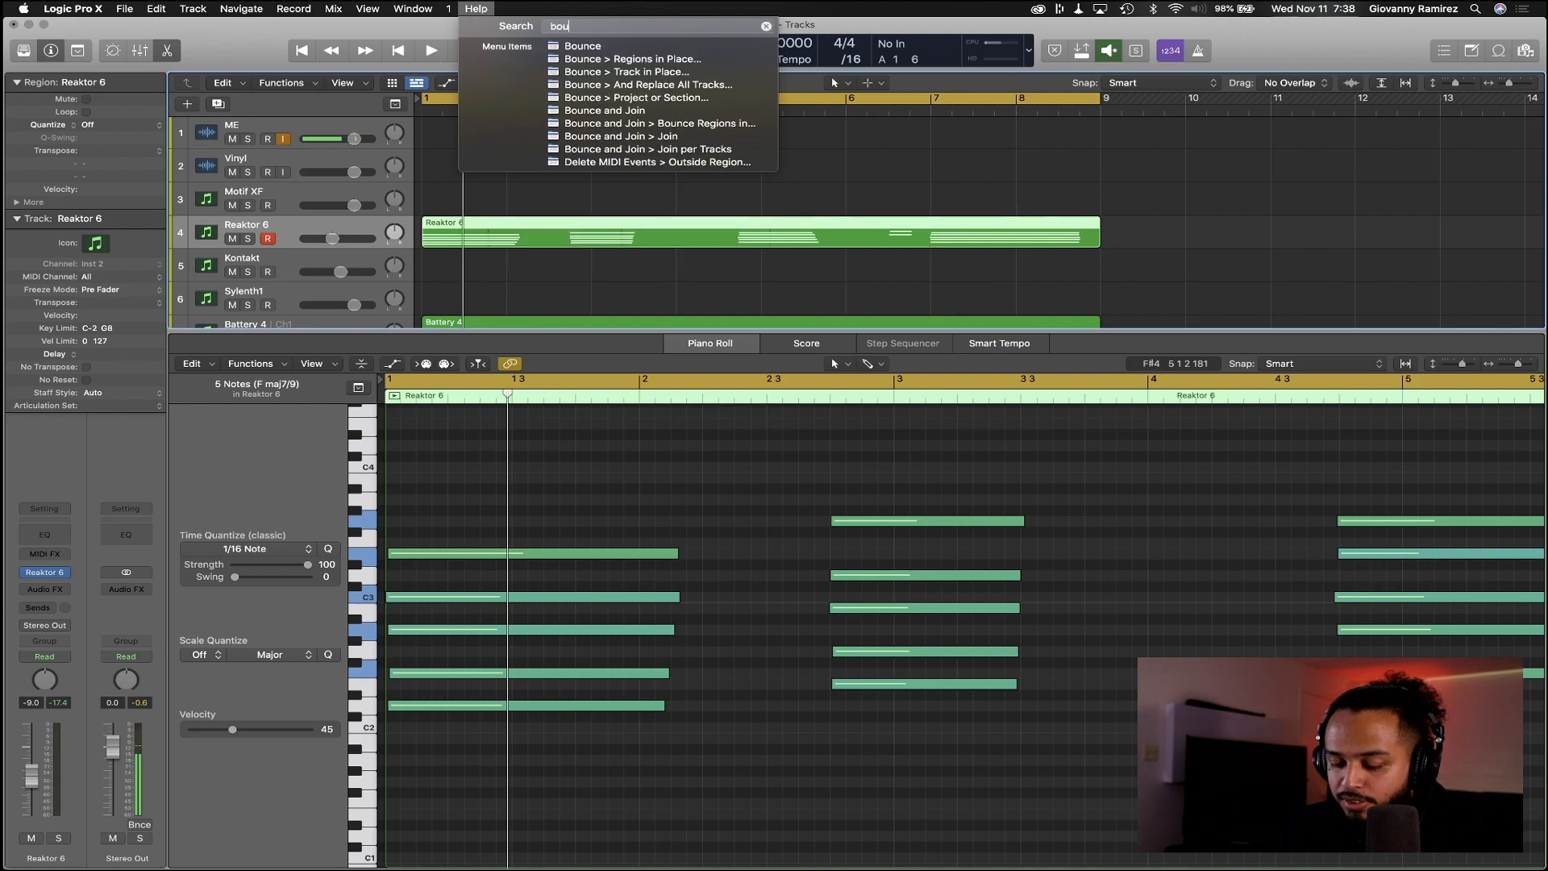
{"action": "mouse_move", "coordinate": [601, 65]}
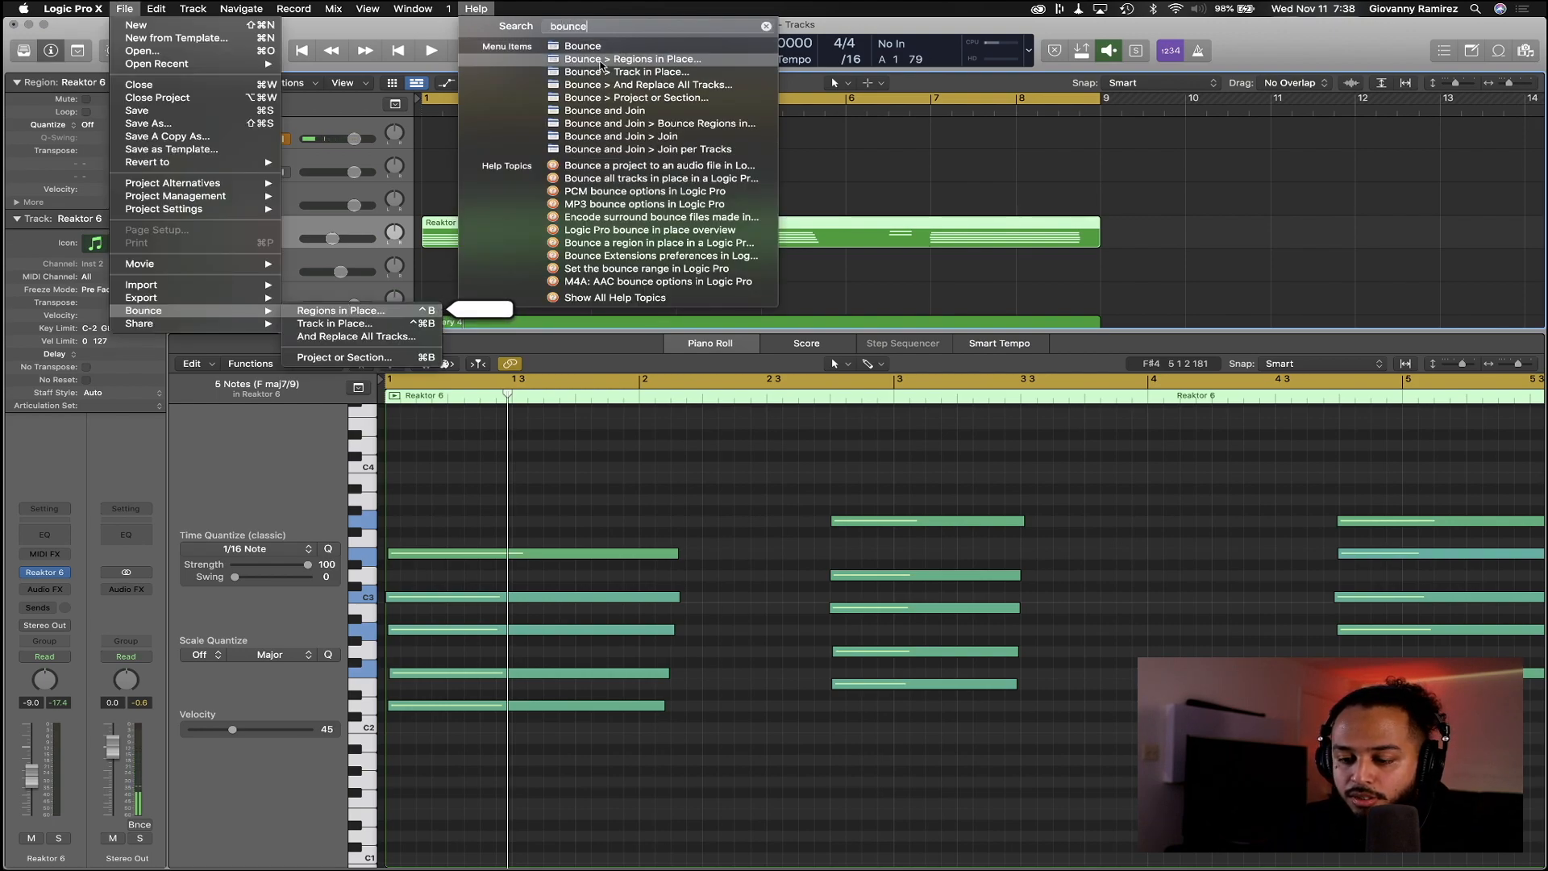
{"action": "mouse_move", "coordinate": [154, 14]}
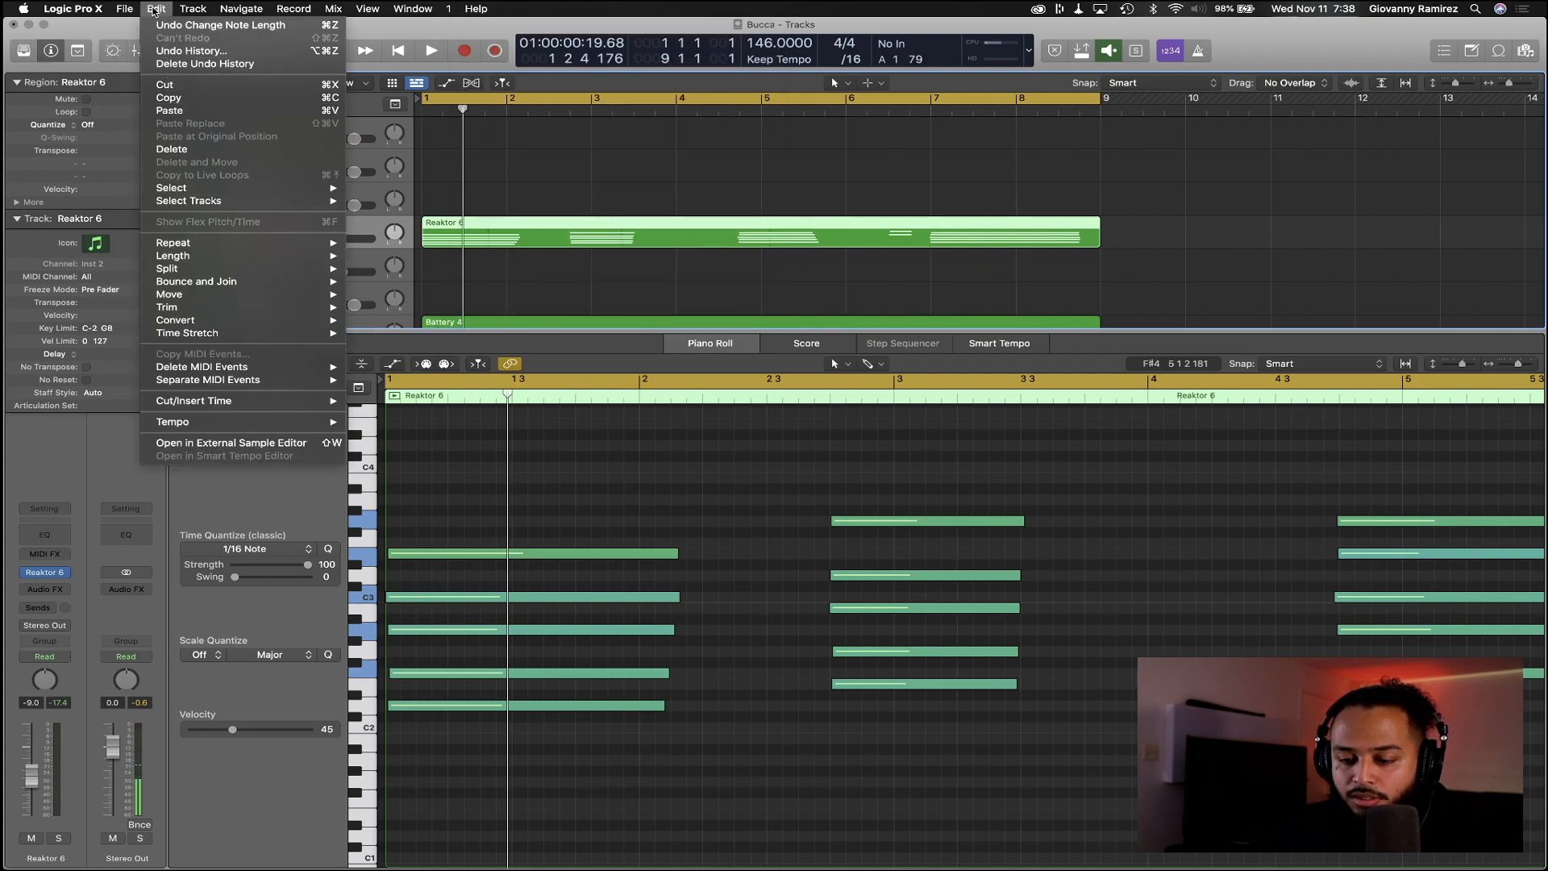
{"action": "mouse_move", "coordinate": [261, 315]}
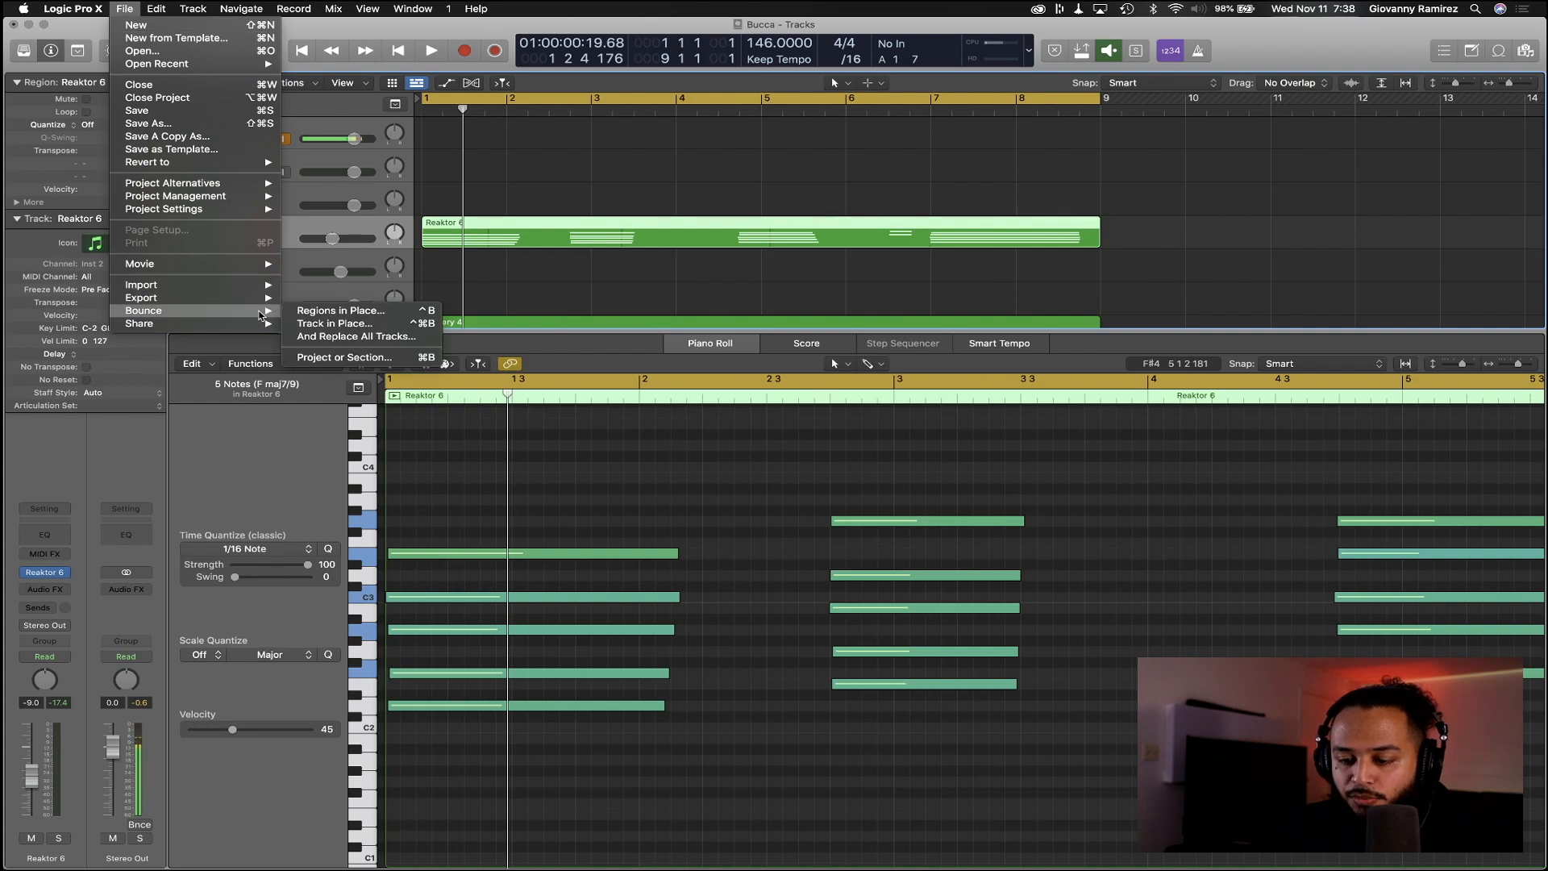
{"action": "left_click", "coordinate": [376, 317]}
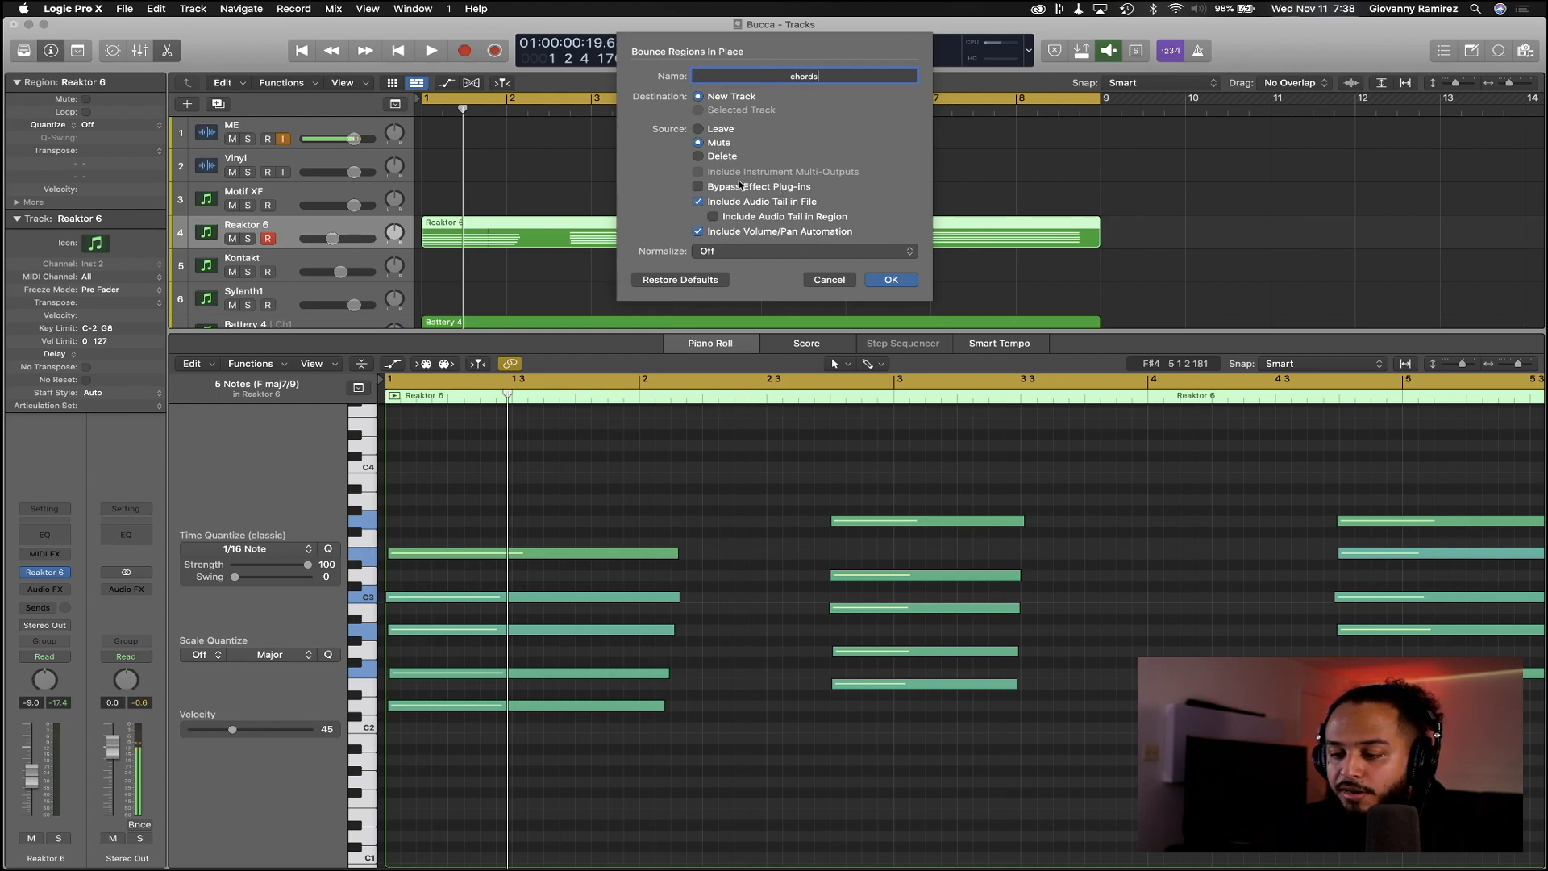
{"action": "left_click", "coordinate": [891, 280]}
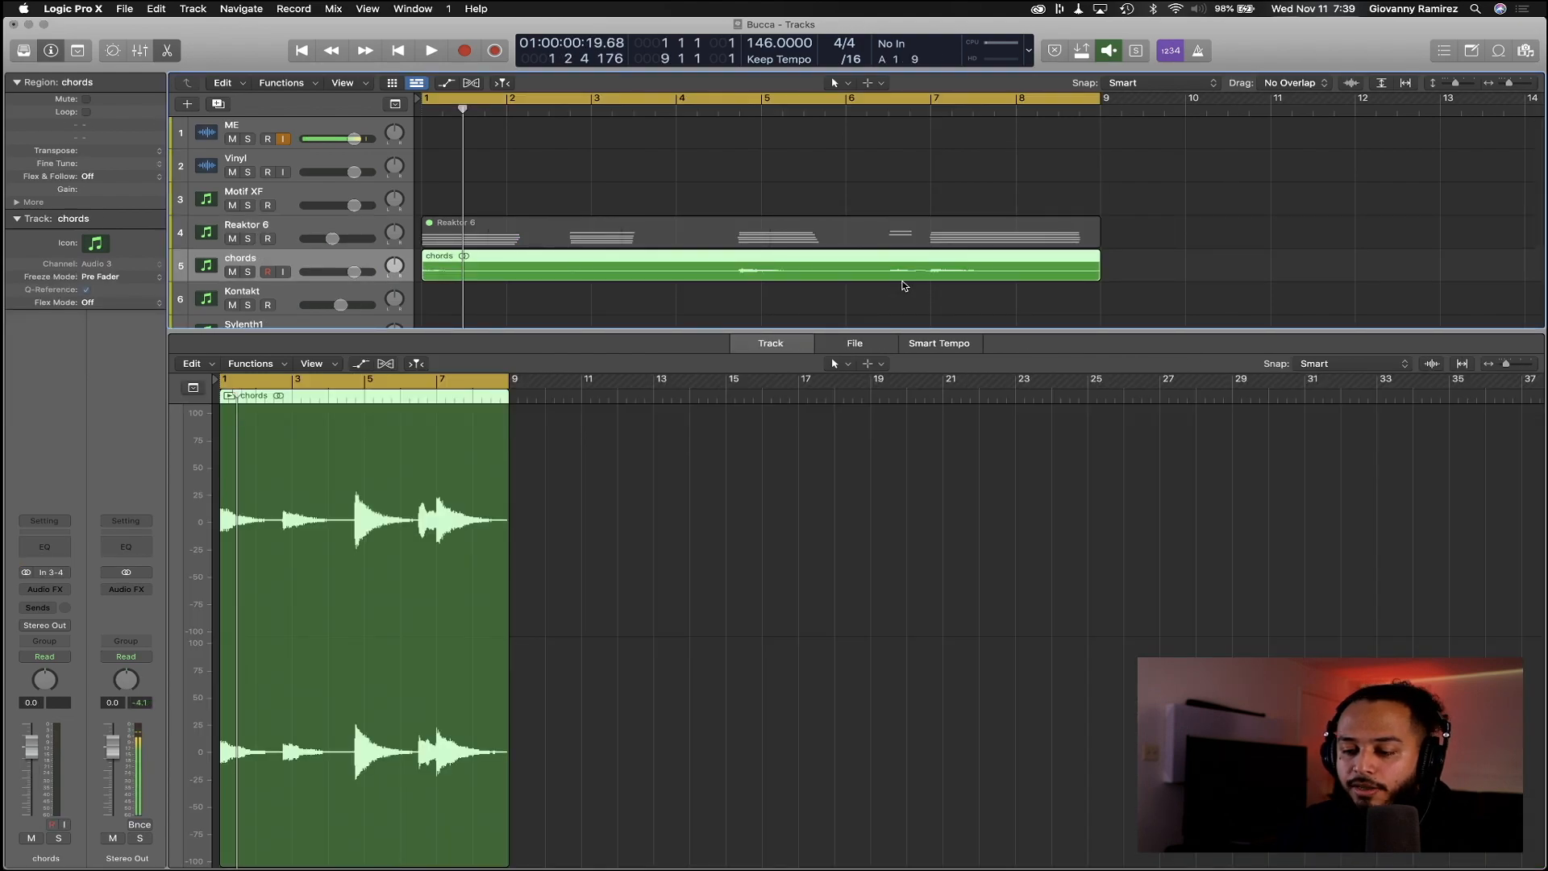
Compare the muted Reaktor 6 notes with the bounced chords waveform, opening each region in its editor
{"action": "key", "text": "x"}
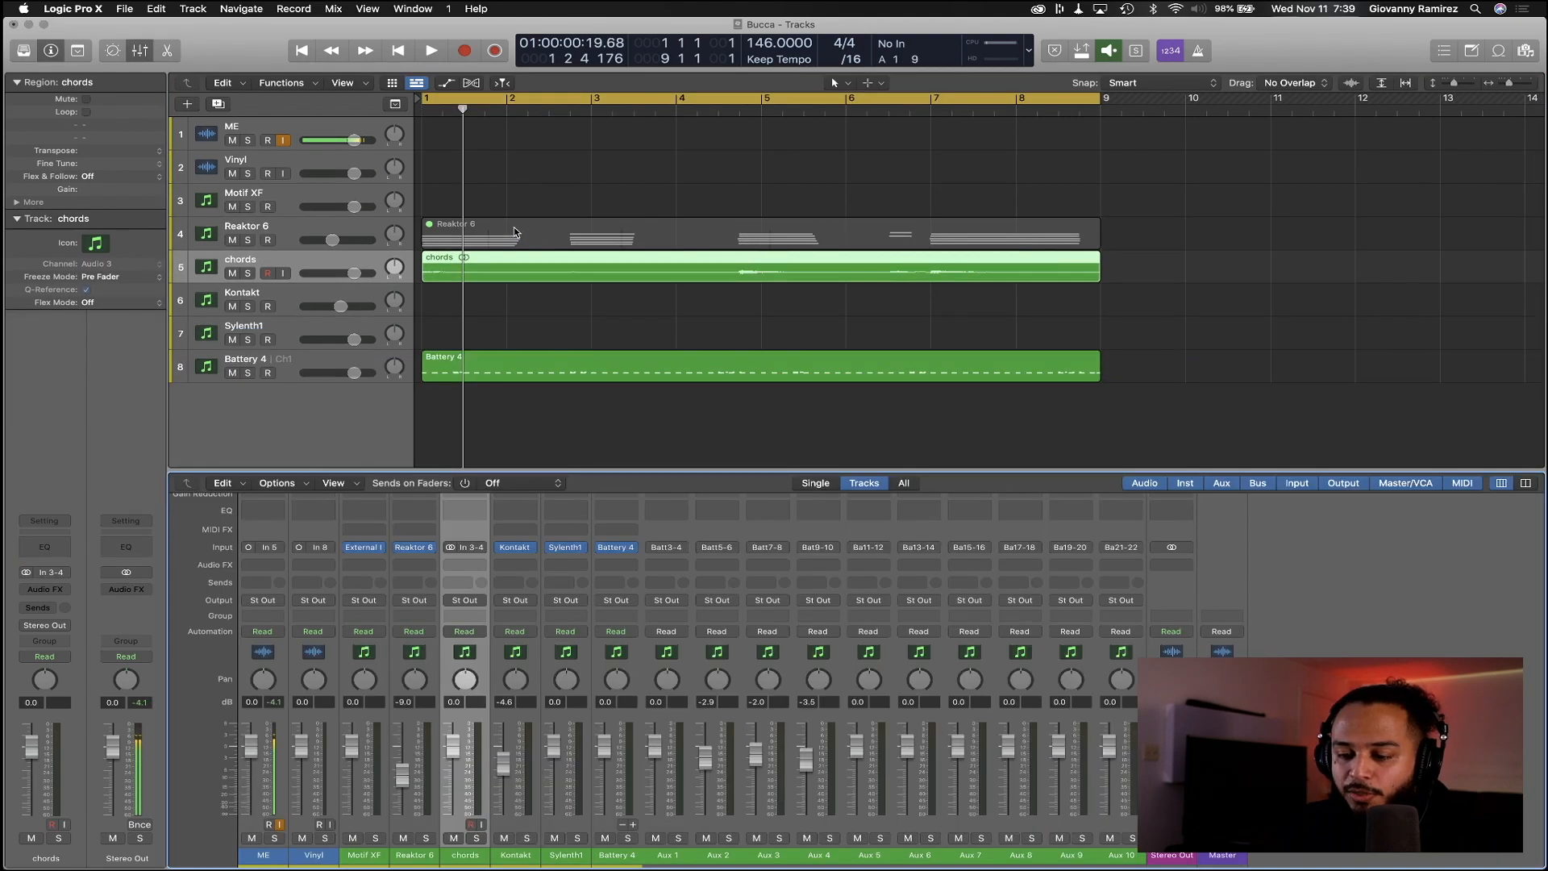
{"action": "scroll", "coordinate": [517, 232], "scroll_direction": "up", "scroll_amount": 3}
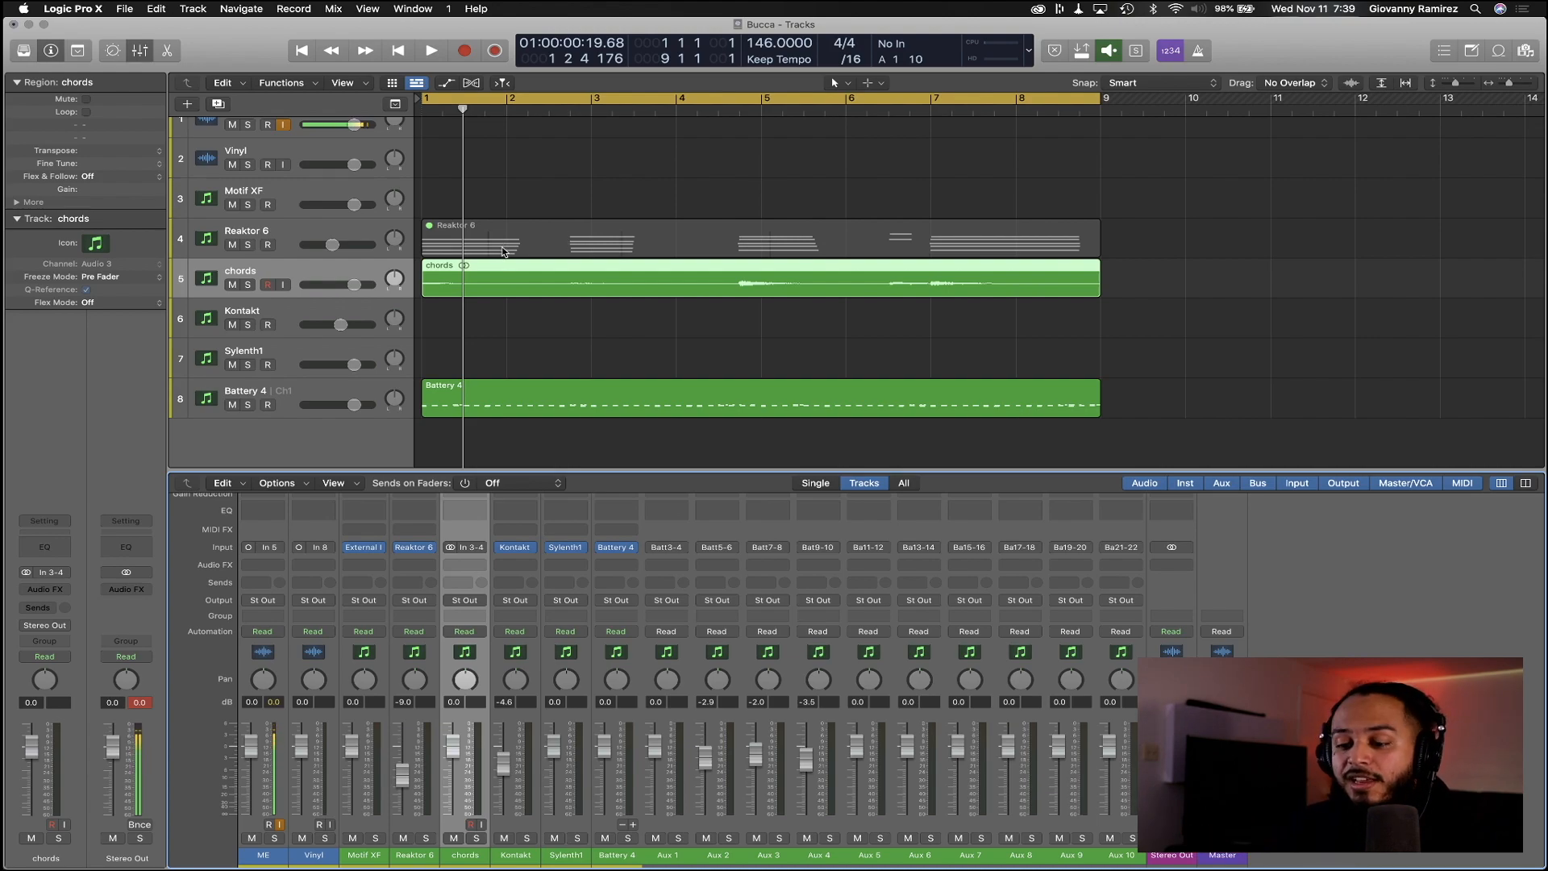
{"action": "scroll", "coordinate": [527, 267], "scroll_direction": "up", "scroll_amount": 6}
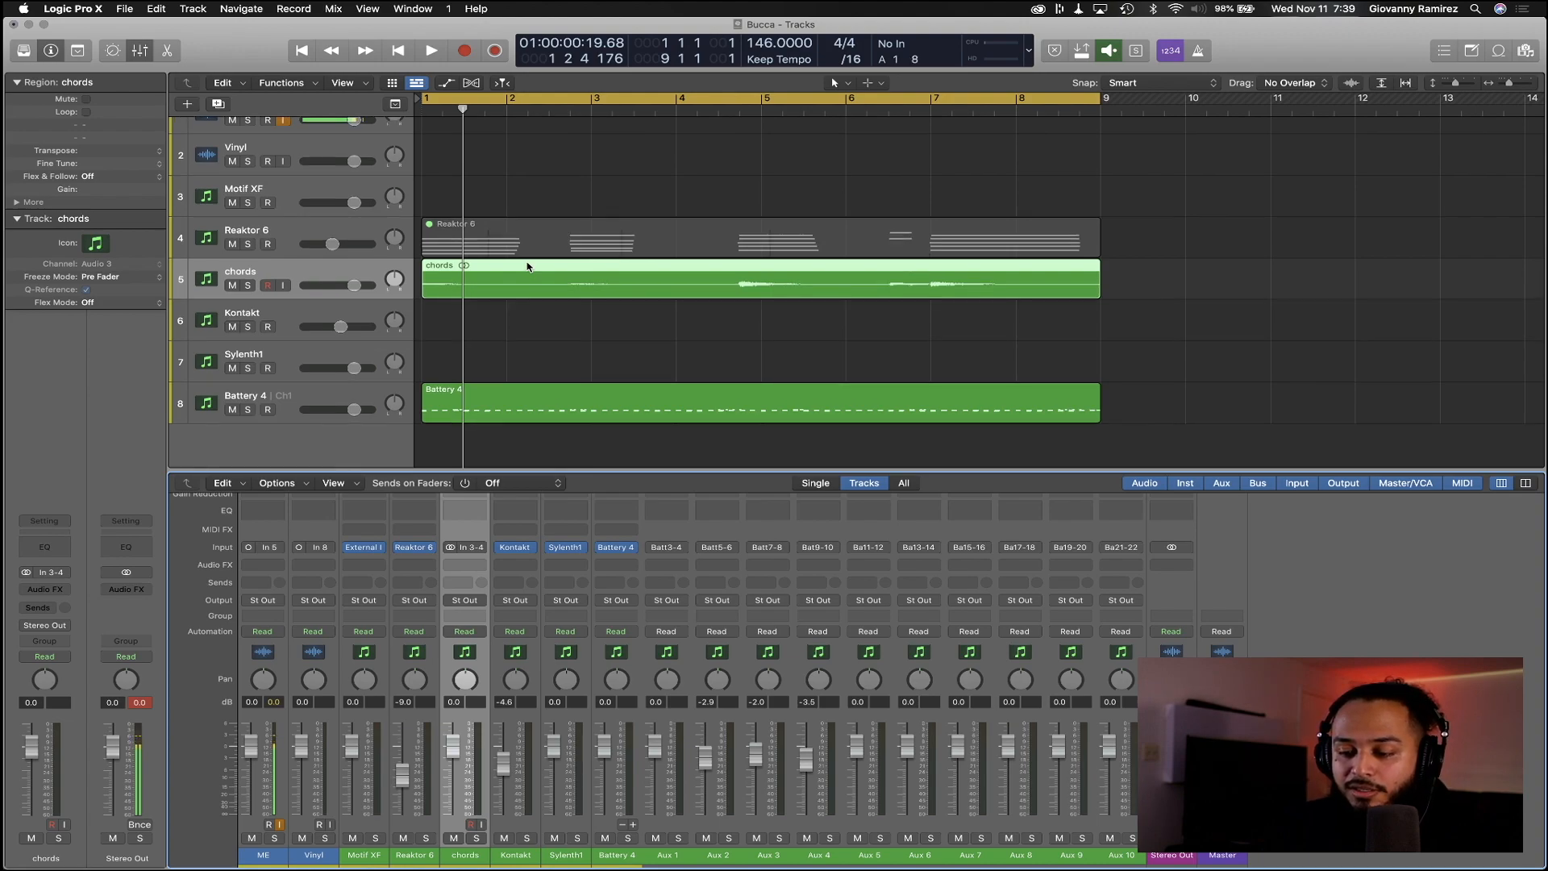
{"action": "scroll", "coordinate": [528, 267], "scroll_direction": "right", "scroll_amount": 5}
{"action": "scroll", "coordinate": [528, 267], "scroll_direction": "left", "scroll_amount": 5}
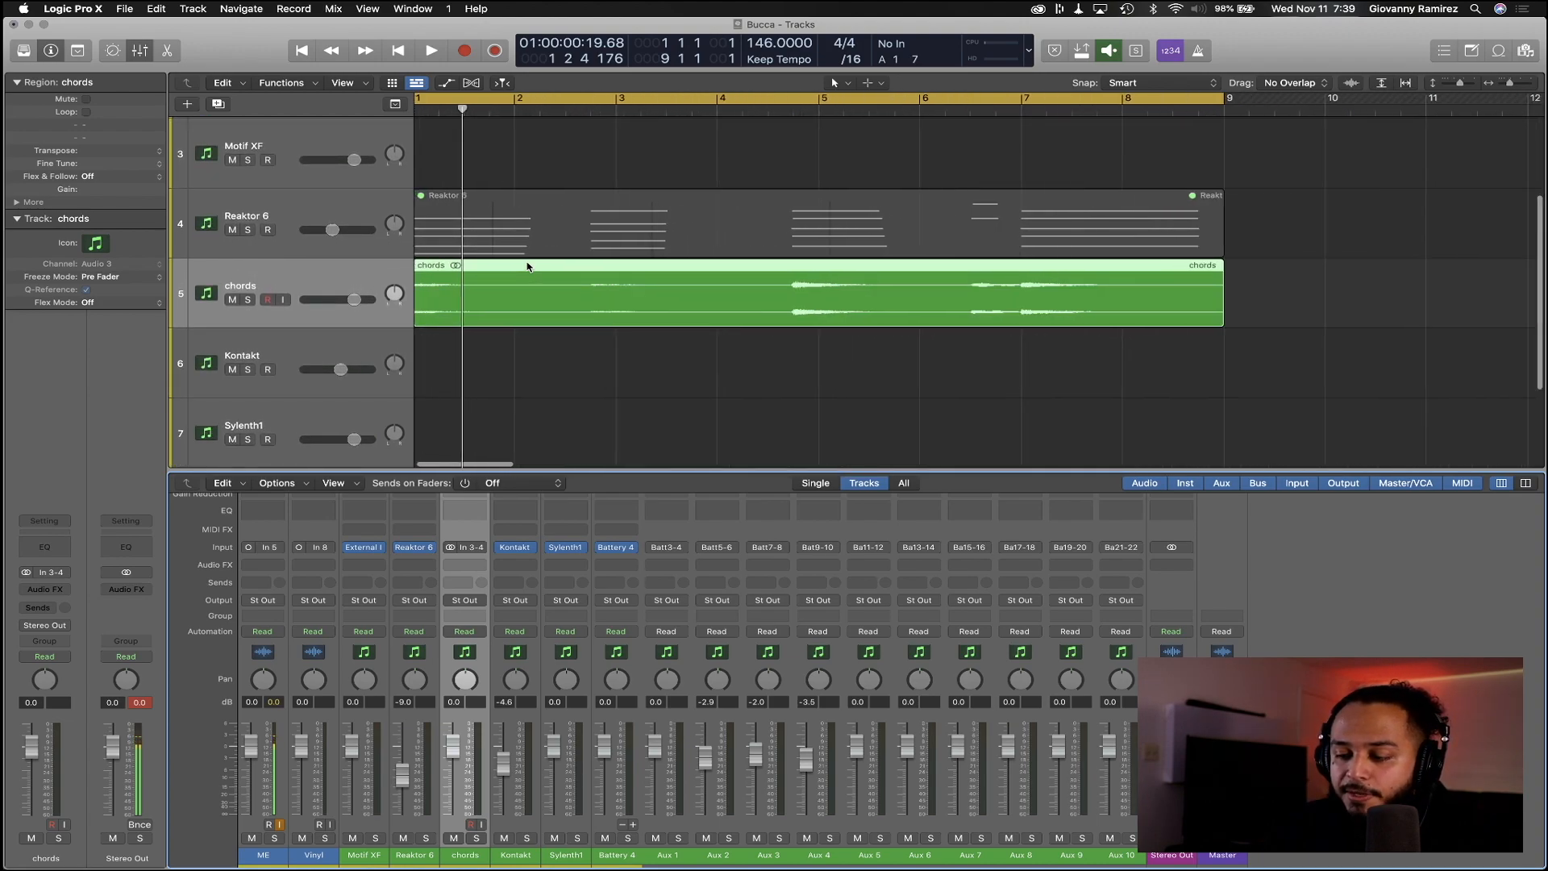
{"action": "left_click", "coordinate": [531, 227]}
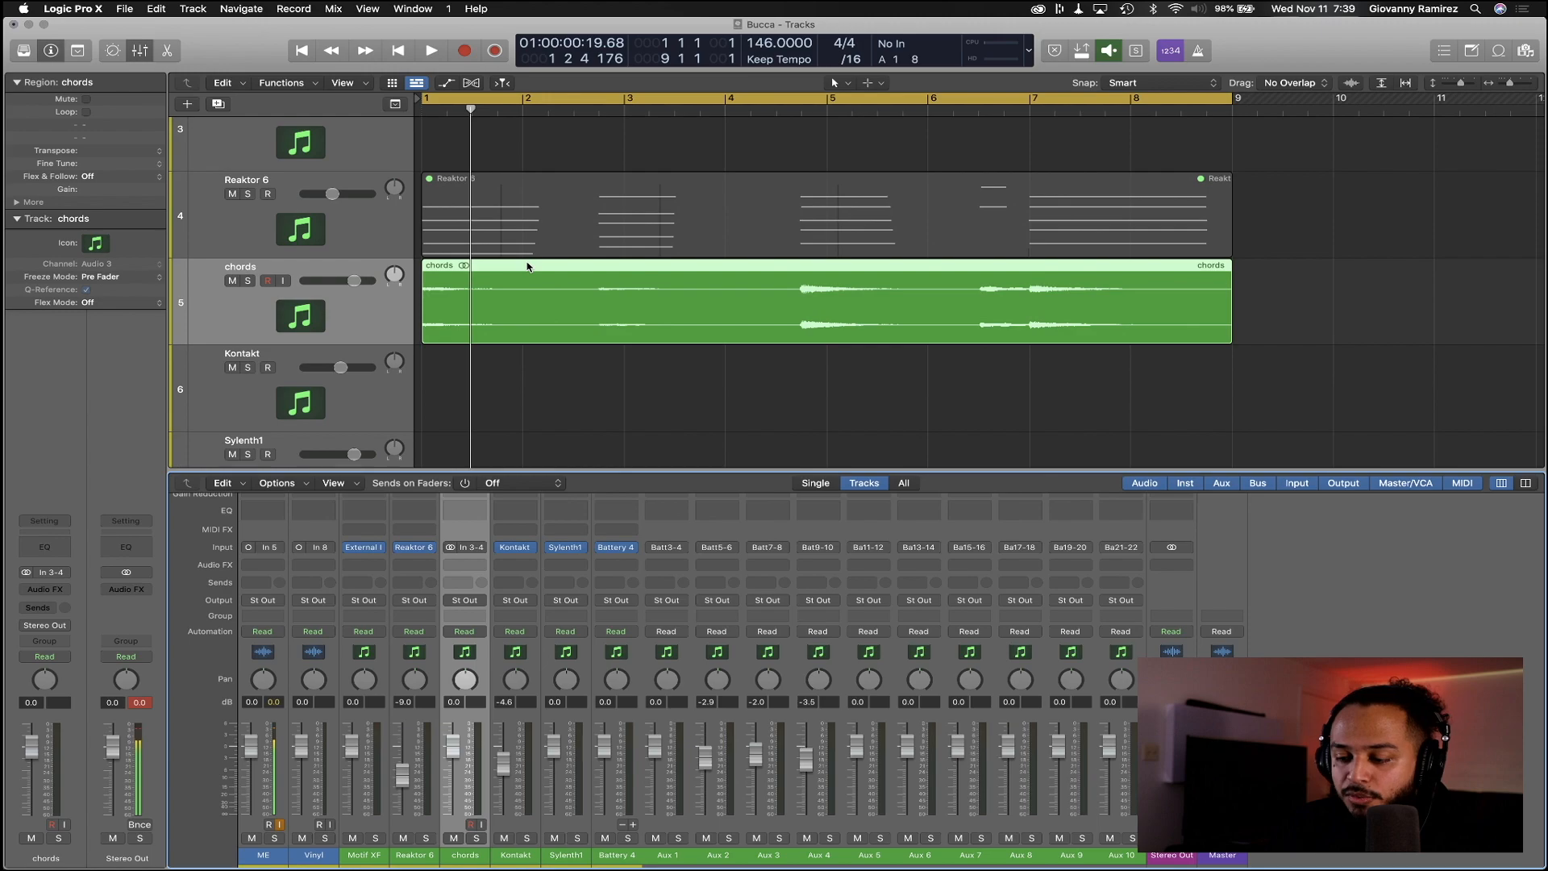
{"action": "double_click", "coordinate": [545, 195]}
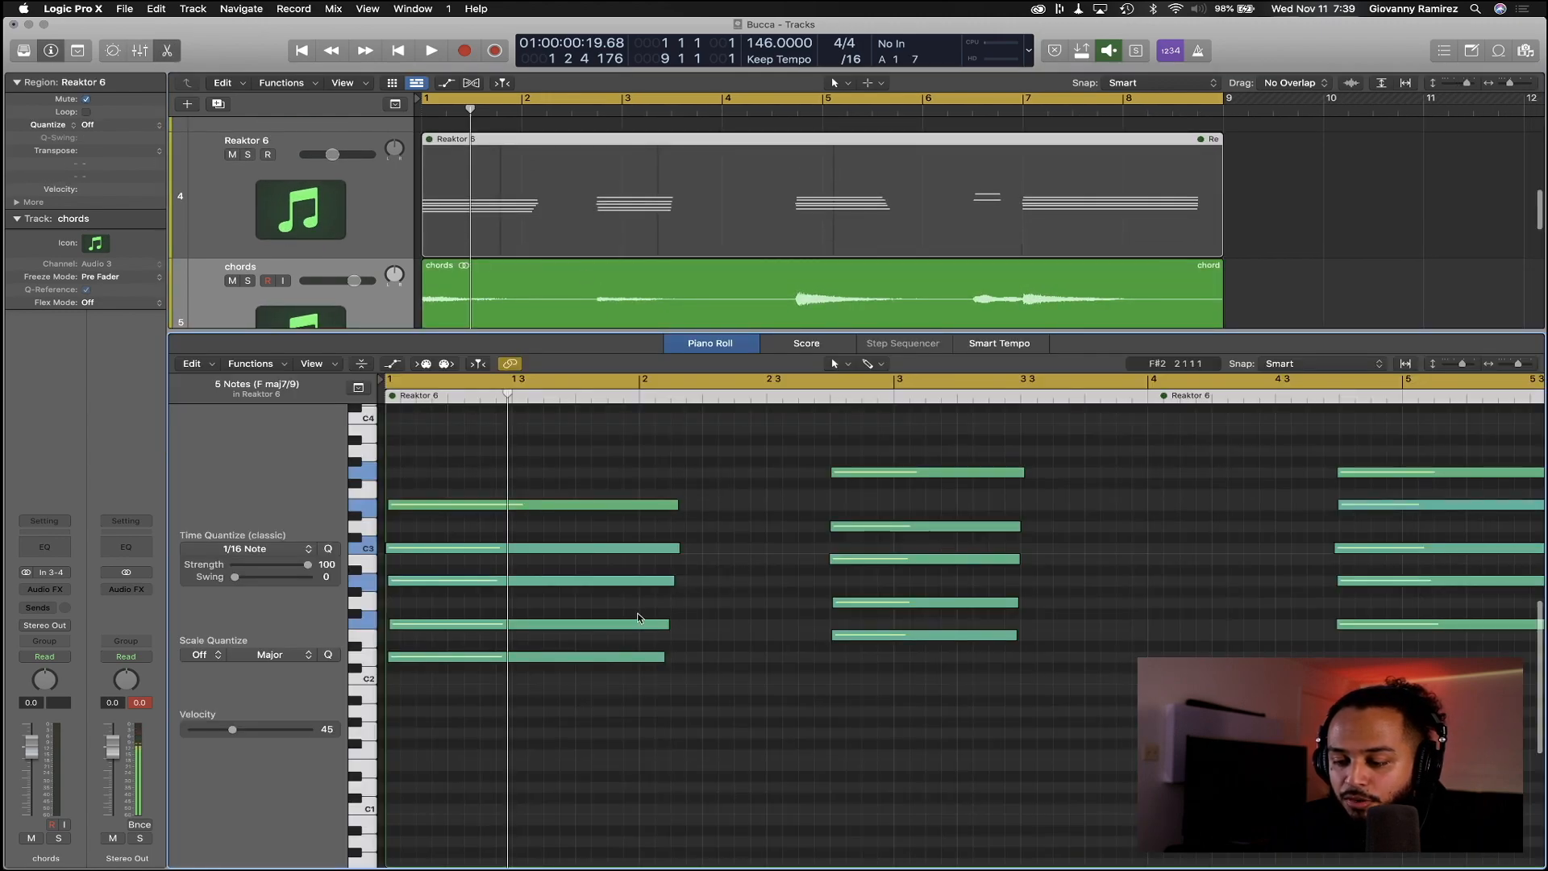
{"action": "key", "text": "x"}
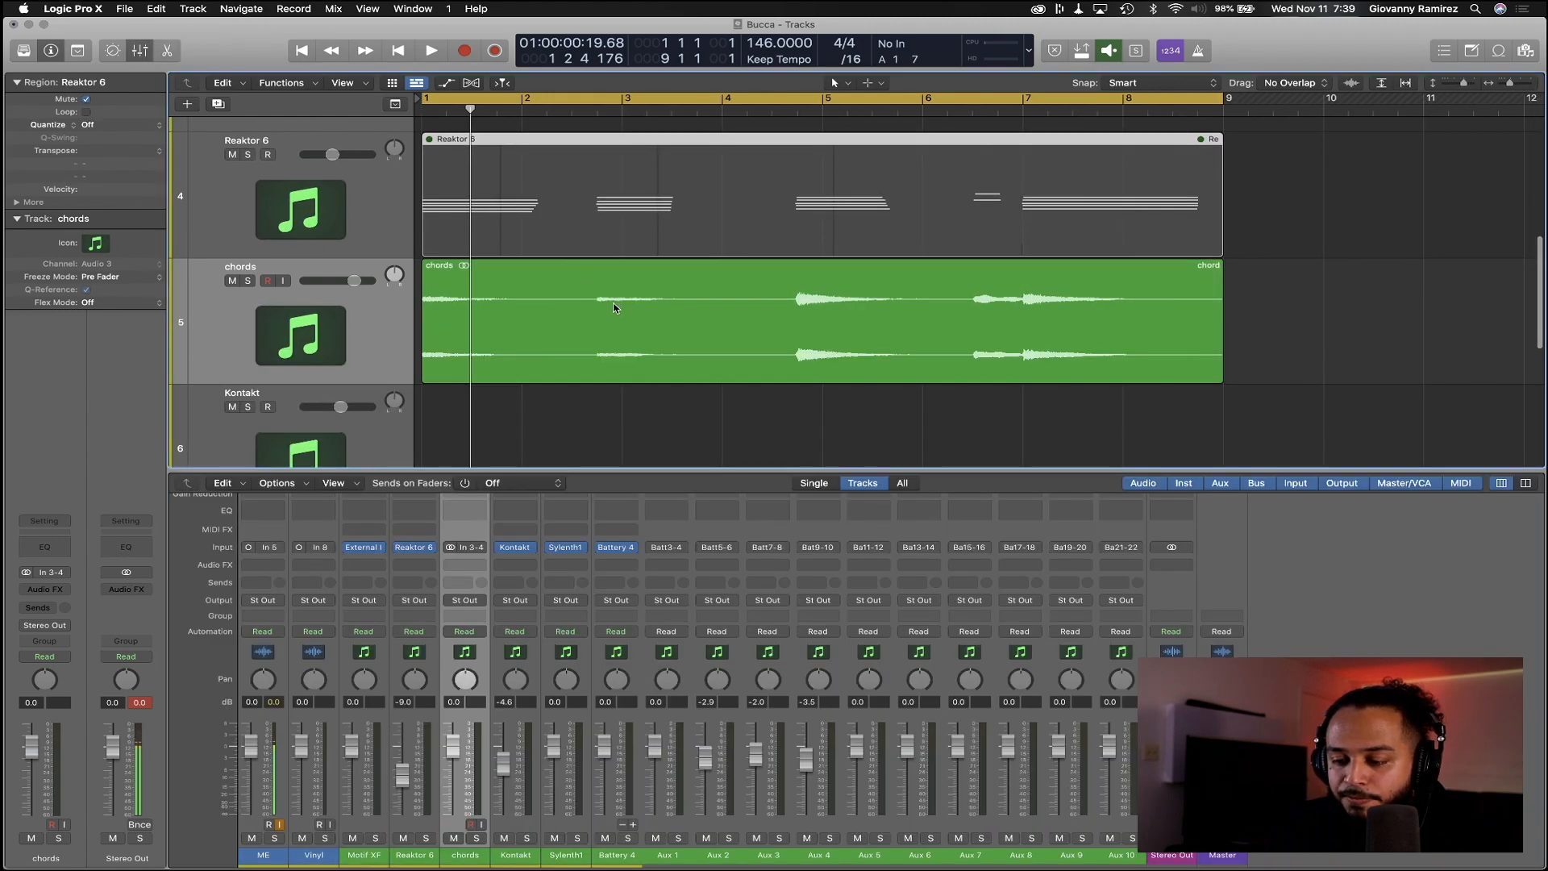
{"action": "double_click", "coordinate": [615, 306]}
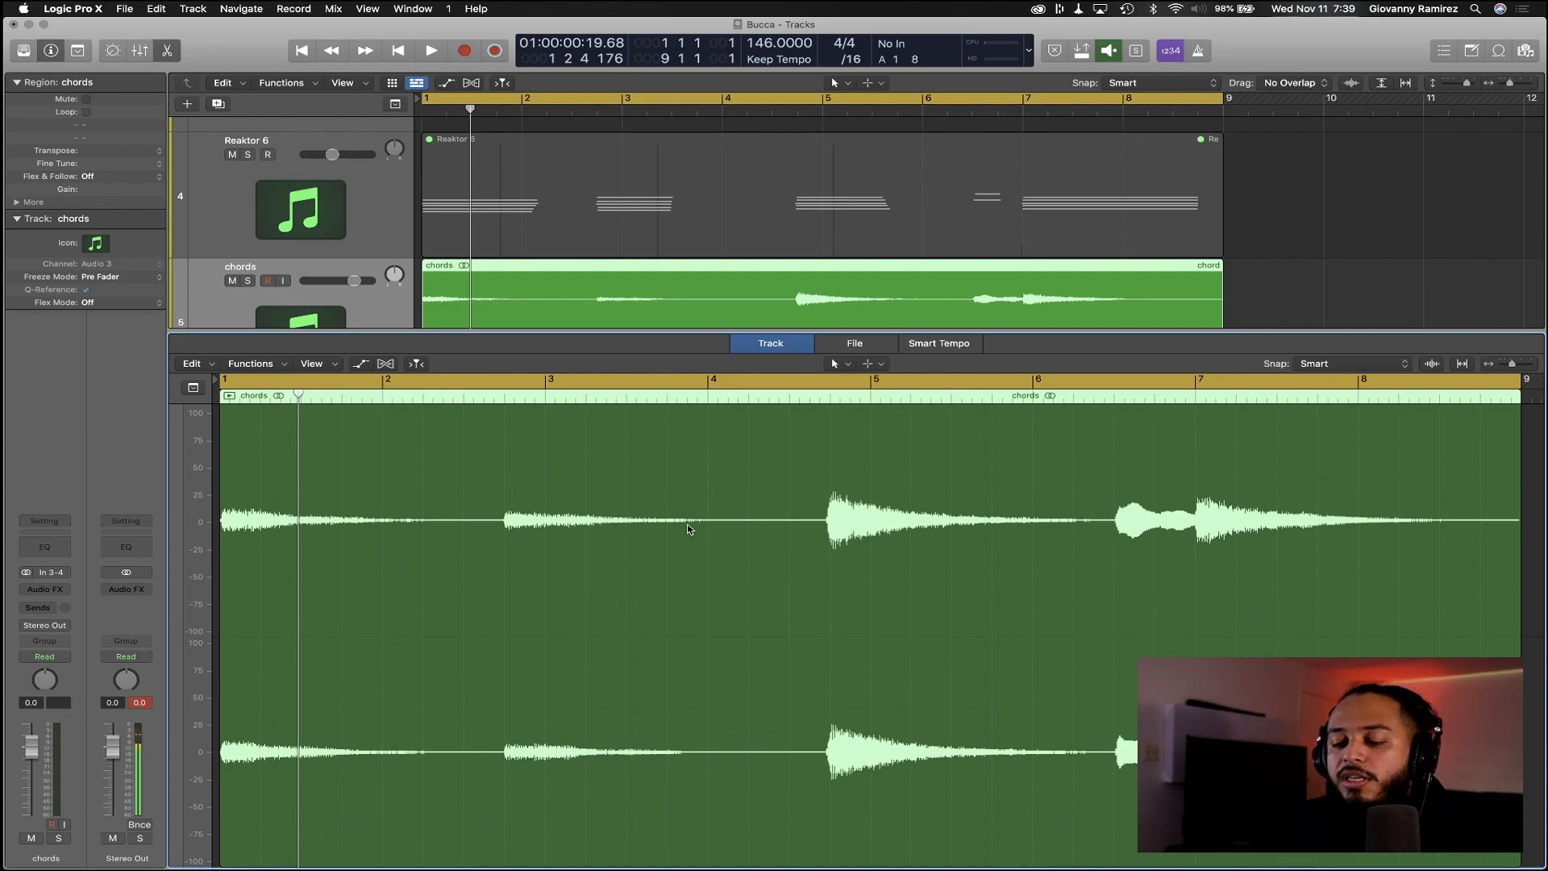
{"action": "key", "text": "x"}
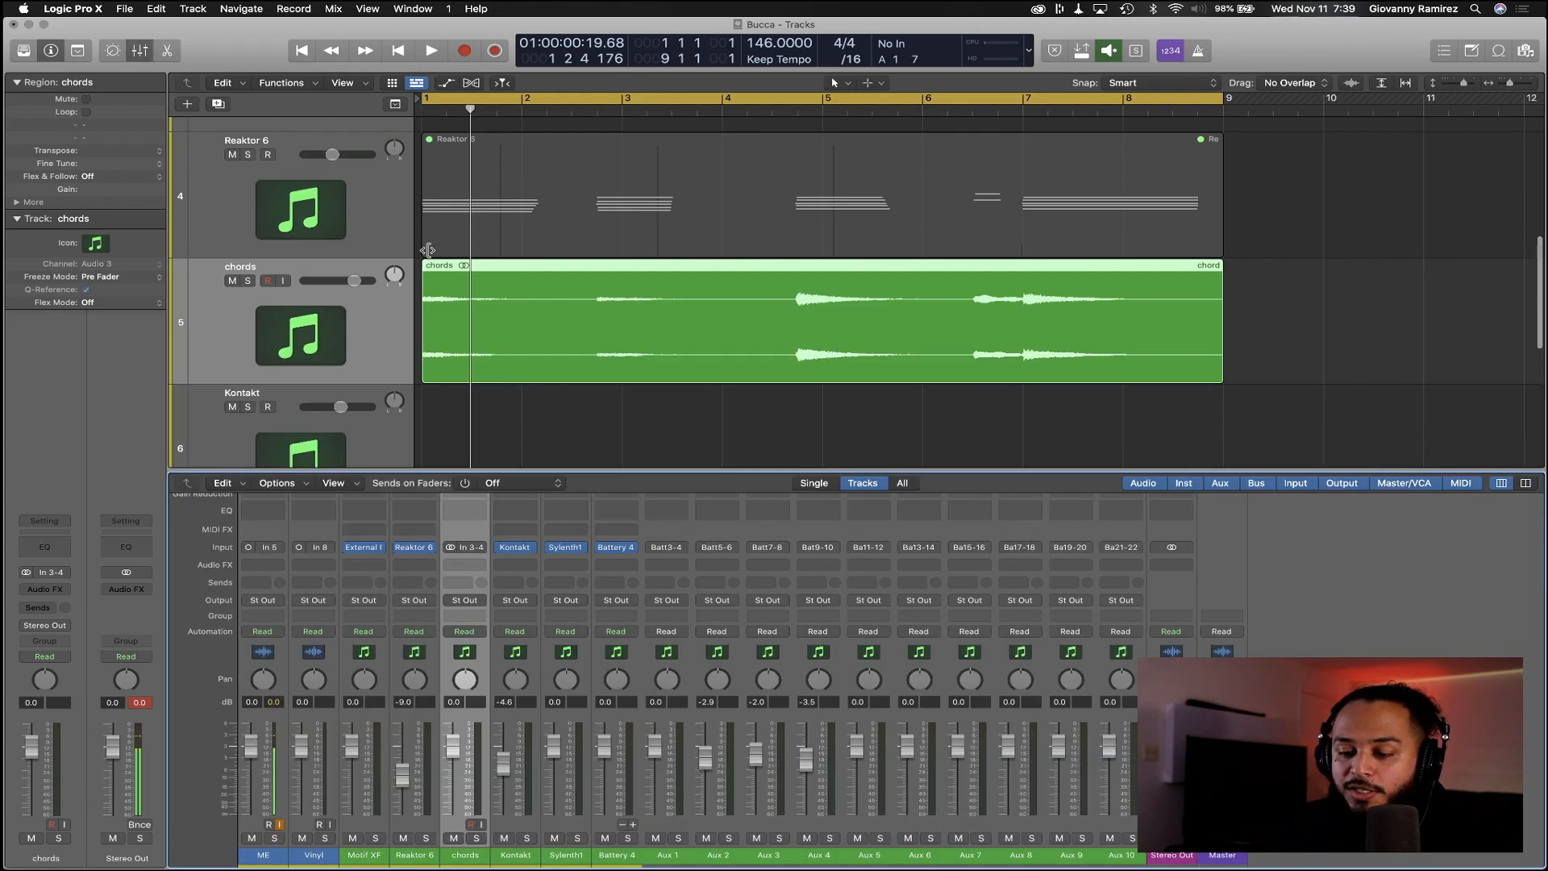
Mute the Reaktor 6 track and play the bounced chords from bar 1 with the drums
{"action": "key", "text": "space"}
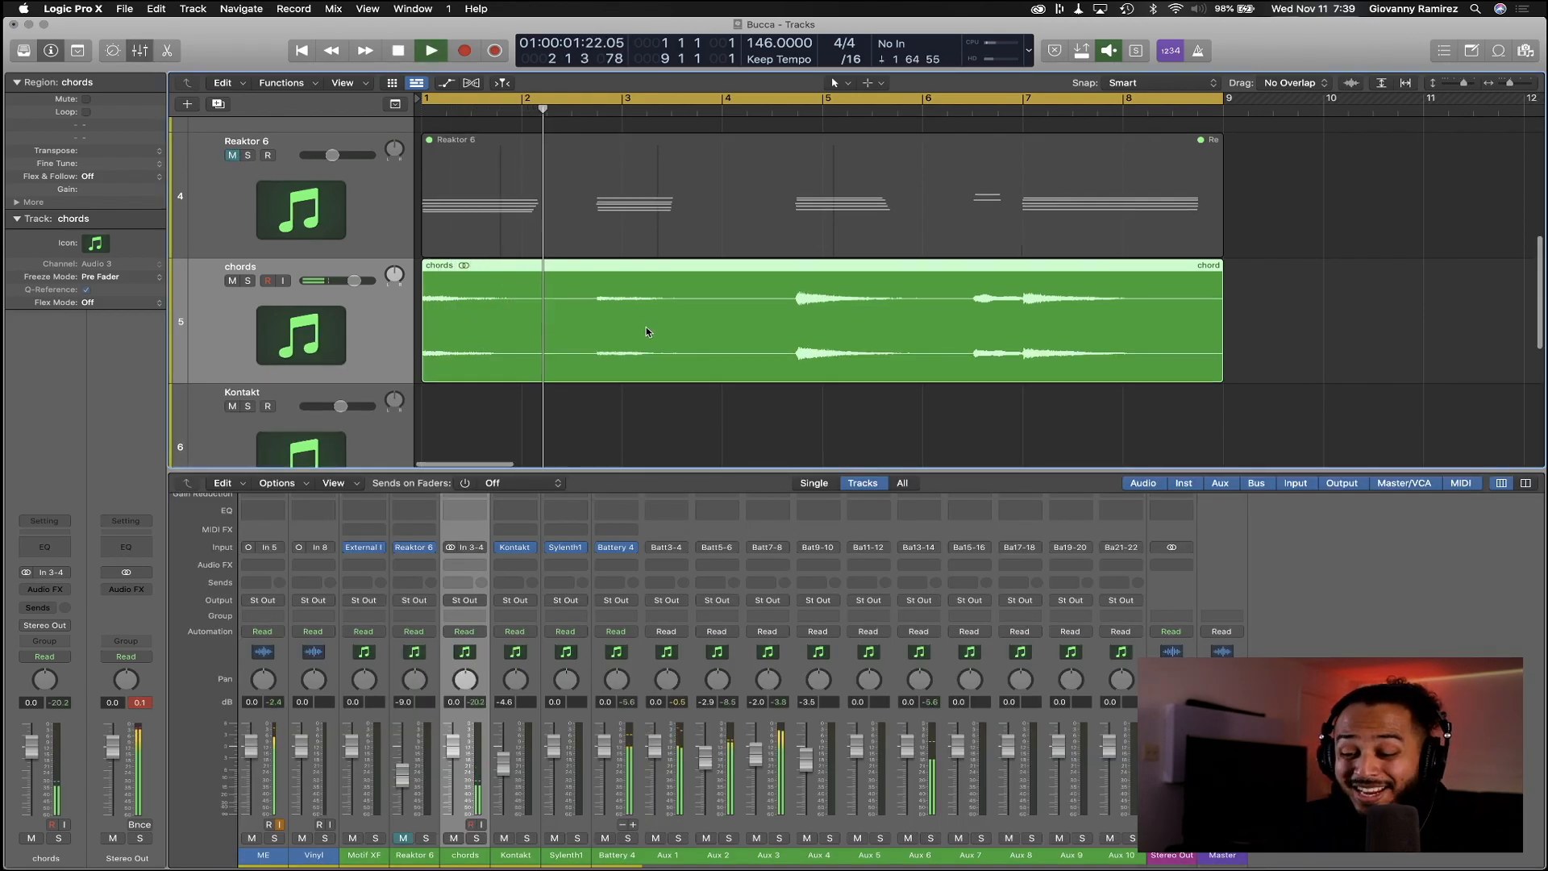
{"action": "scroll", "coordinate": [646, 327], "scroll_direction": "down", "scroll_amount": 6}
{"action": "scroll", "coordinate": [647, 329], "scroll_direction": "down", "scroll_amount": 1}
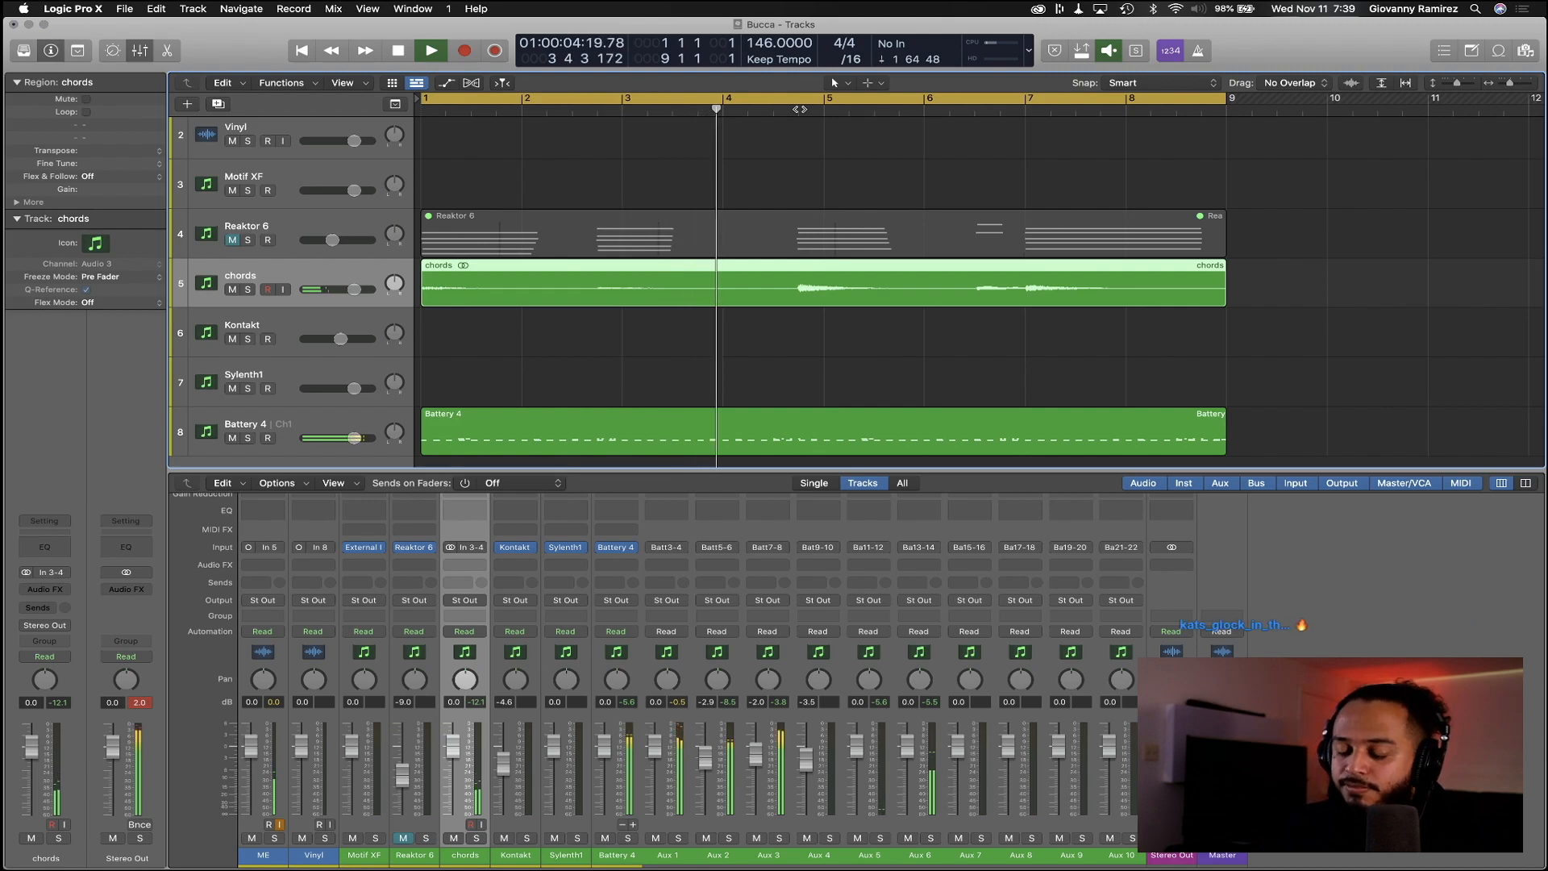
Split the chords audio region at 4 3 4 1, just before the third chord
{"action": "key", "text": "space"}
{"action": "key", "text": "super+Right"}
{"action": "key", "text": "super+Right"}
{"action": "key", "text": "super+Right"}
{"action": "left_click_drag", "start_coordinate": [777, 111], "coordinate": [708, 108]}
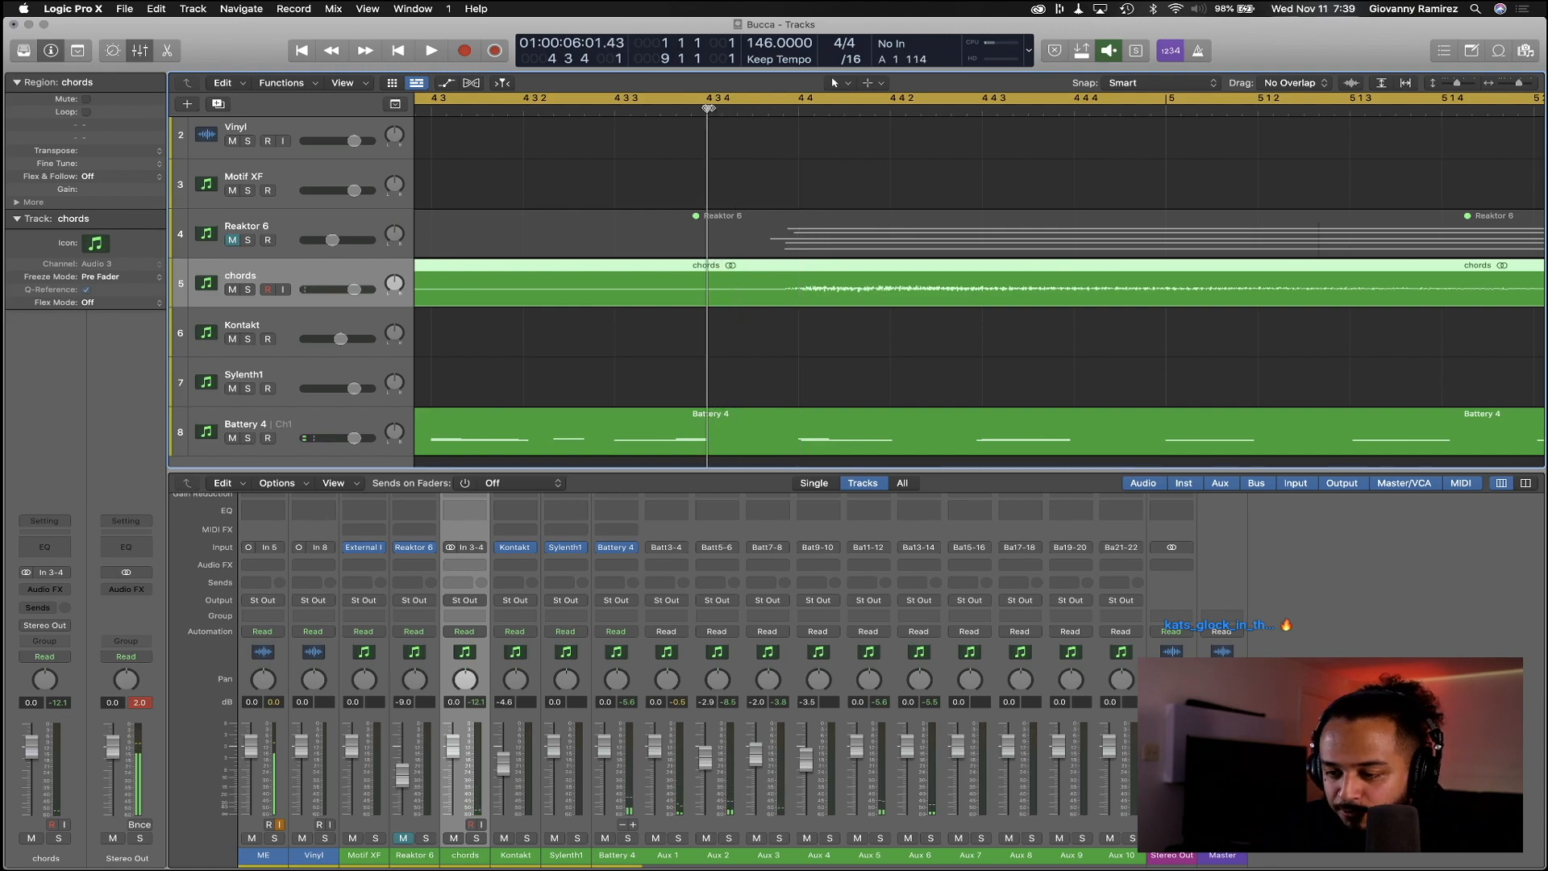
{"action": "key", "text": "super+t"}
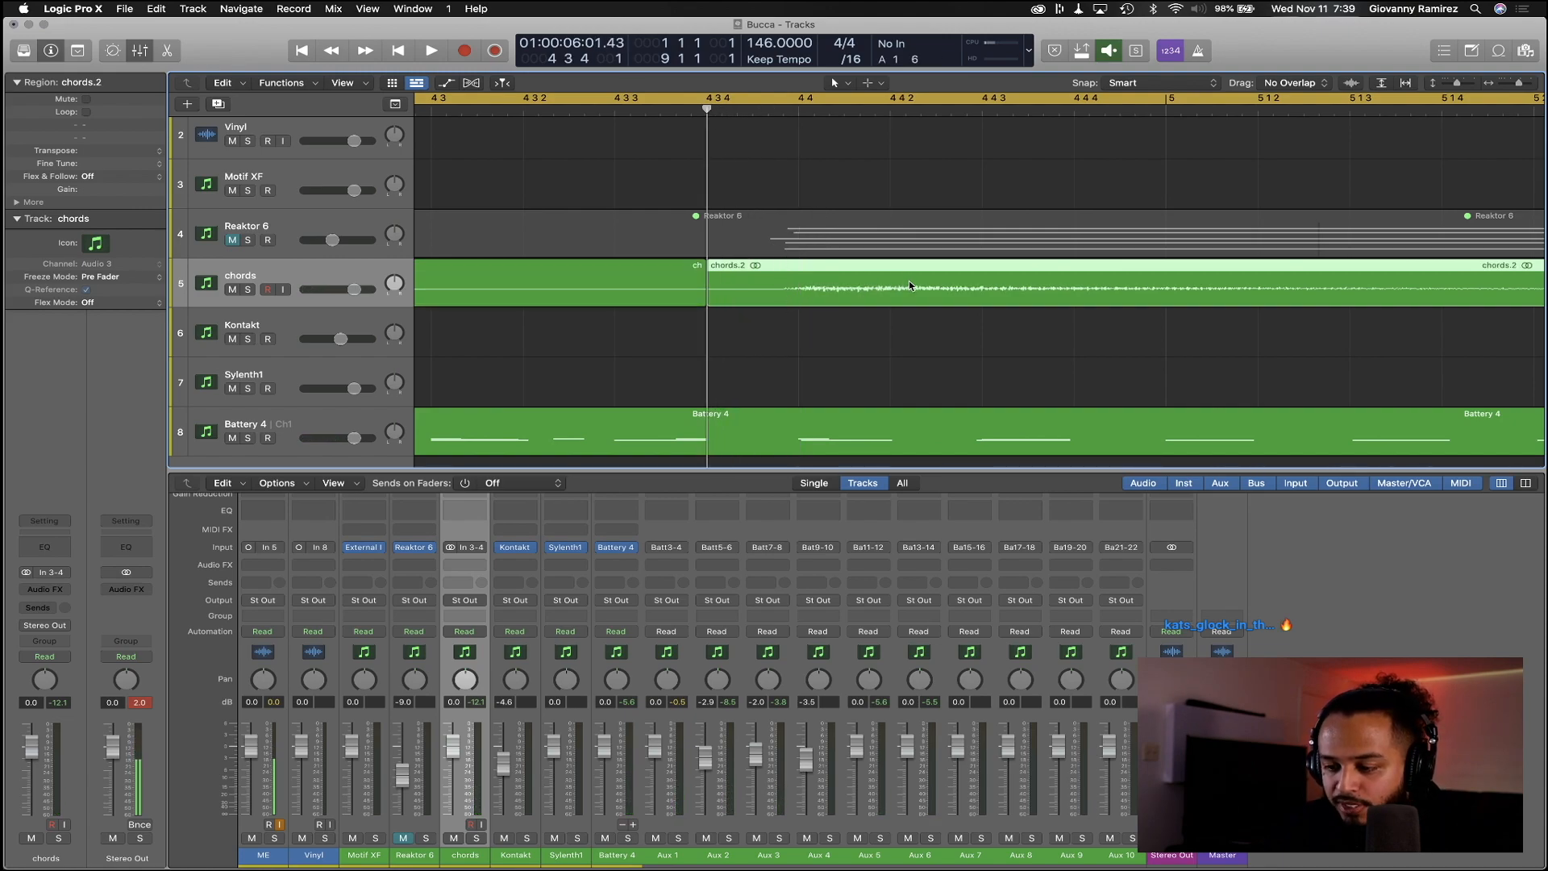
Split the second part of the chords audio at 6 2 4 1, just before the short chord ahead of bar 7
{"action": "key", "text": "super+Left"}
{"action": "key", "text": "super+Left"}
{"action": "key", "text": "super+Left"}
{"action": "key", "text": "super+Down"}
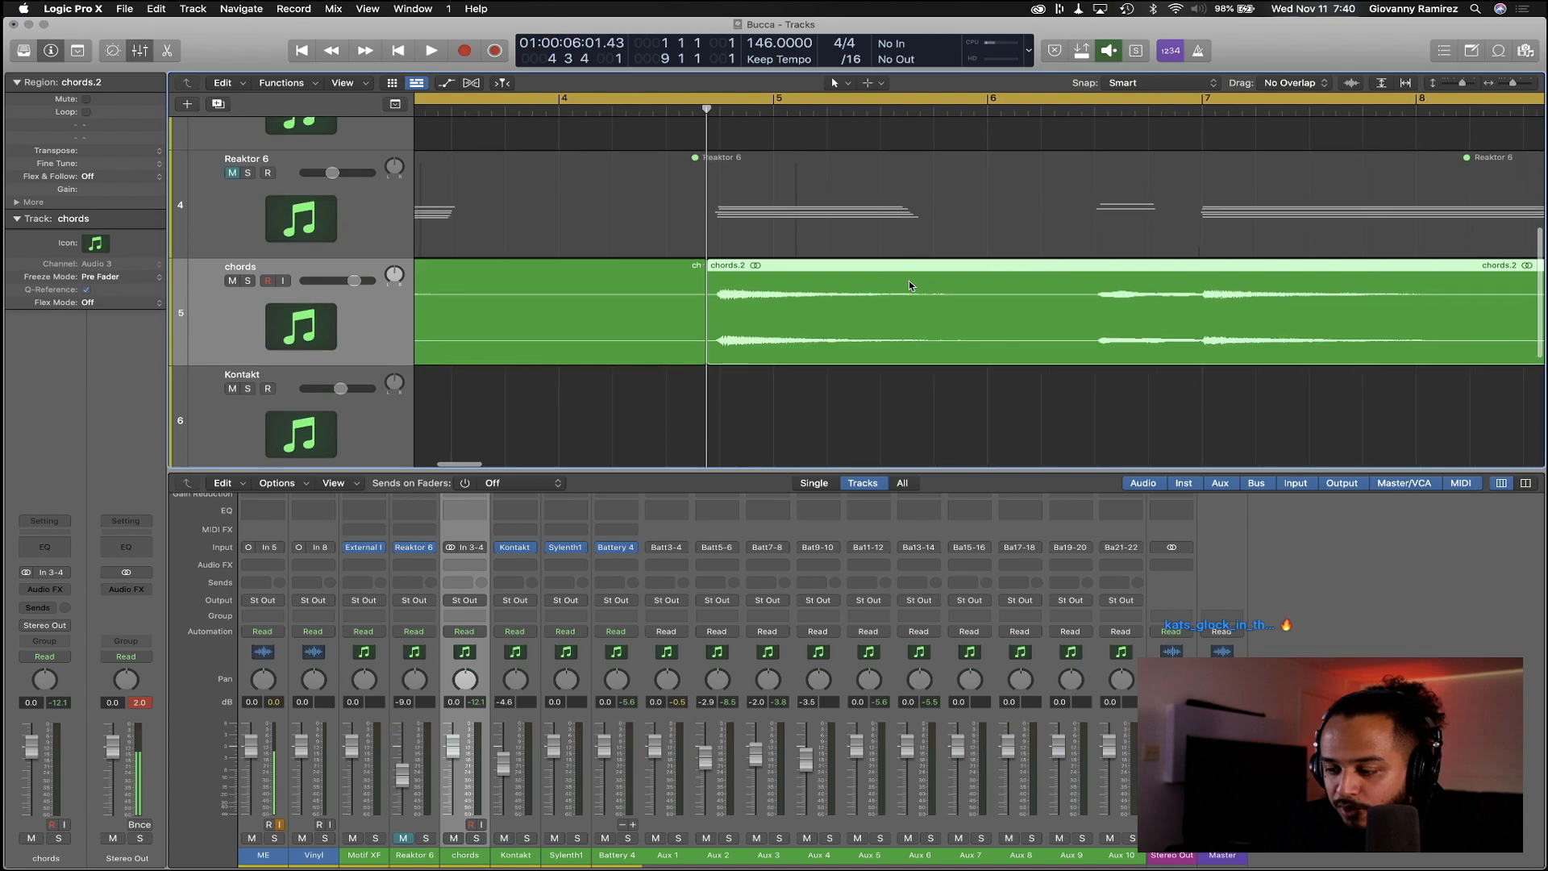
{"action": "key", "text": "Return"}
{"action": "key", "text": "space"}
{"action": "key", "text": "space"}
{"action": "left_click", "coordinate": [1081, 111]}
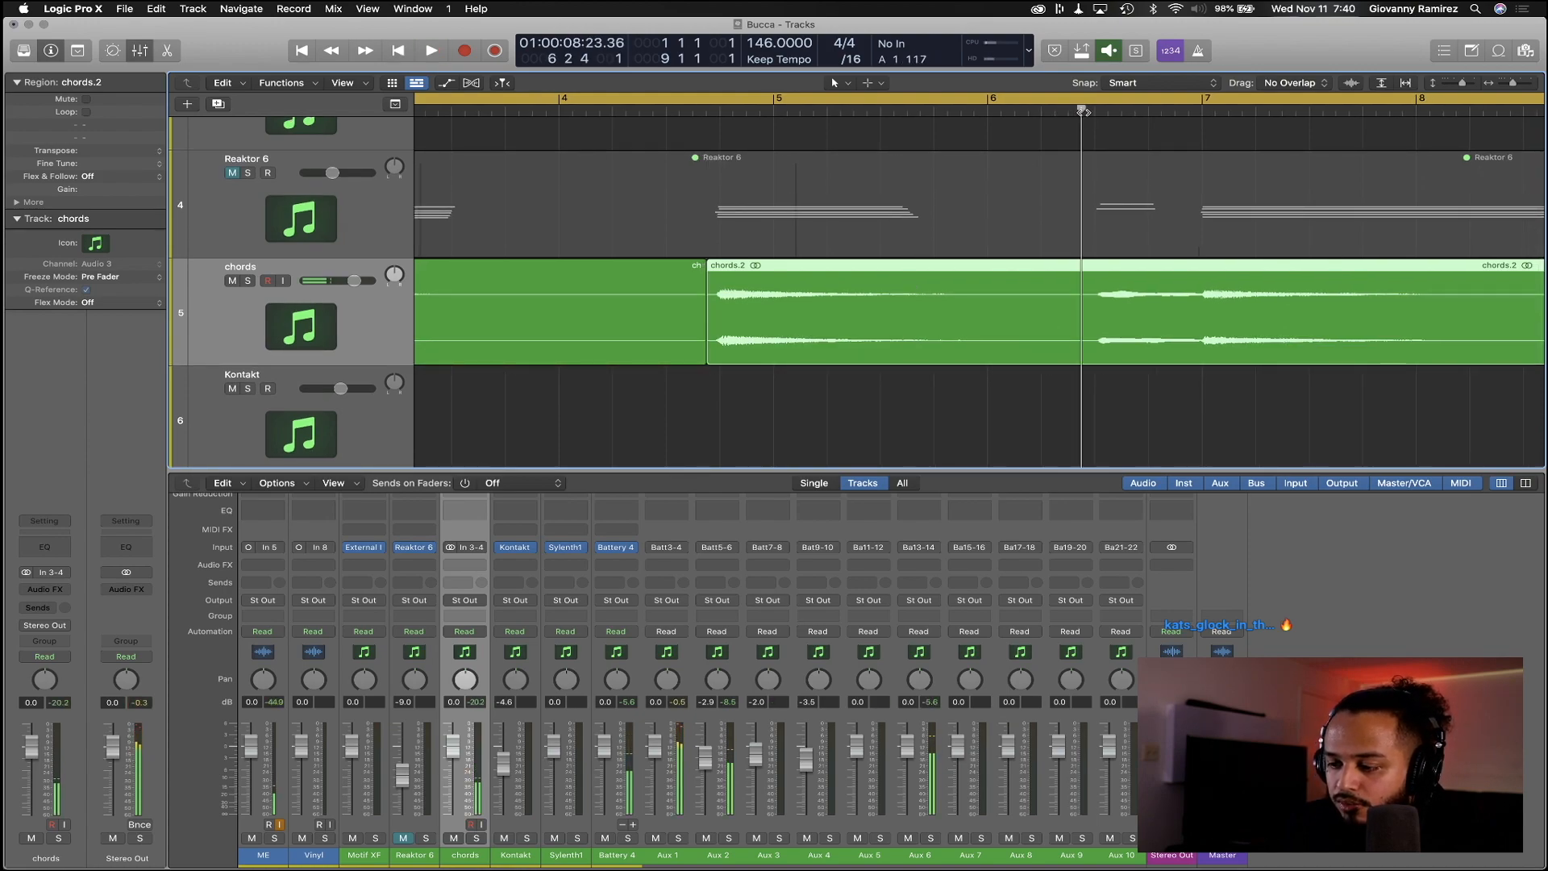
{"action": "key", "text": "super+t"}
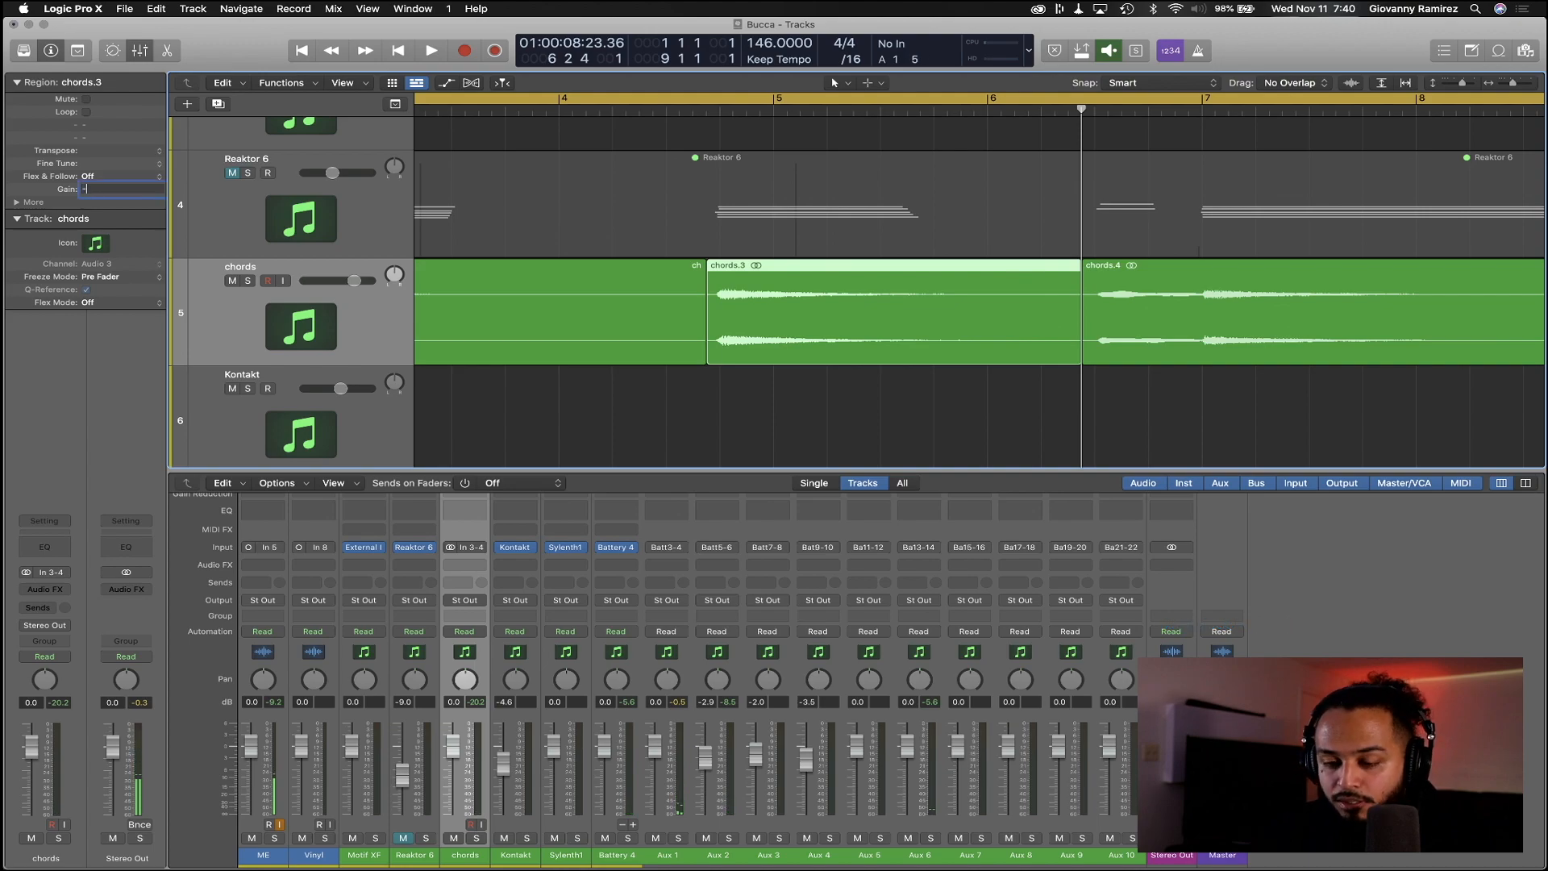
Set the gain of the middle chords region to -4 dB and listen to the part from bar 1
{"action": "key", "text": "Return"}
{"action": "key", "text": "space"}
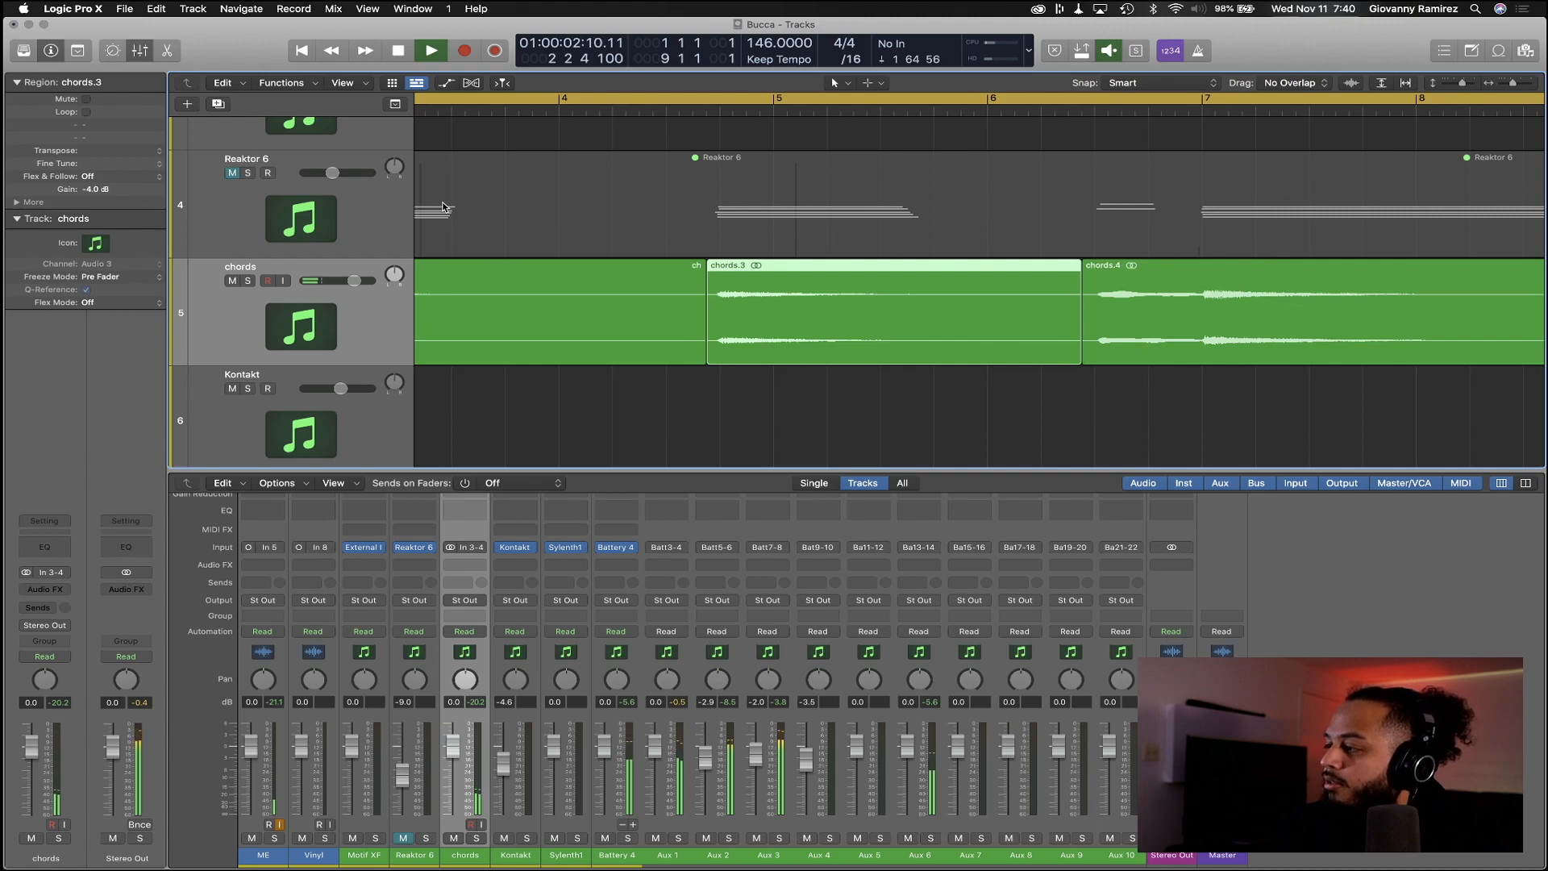
{"action": "key", "text": "super+Left"}
{"action": "key", "text": "super+Left"}
{"action": "key", "text": "super+Left"}
{"action": "key", "text": "super+Left"}
{"action": "key", "text": "super+Left"}
{"action": "key", "text": "super+Left"}
{"action": "key", "text": "super+Left"}
{"action": "key", "text": "super+Right"}
{"action": "key", "text": "super+Right"}
{"action": "key", "text": "super+Left"}
{"action": "key", "text": "super+Left"}
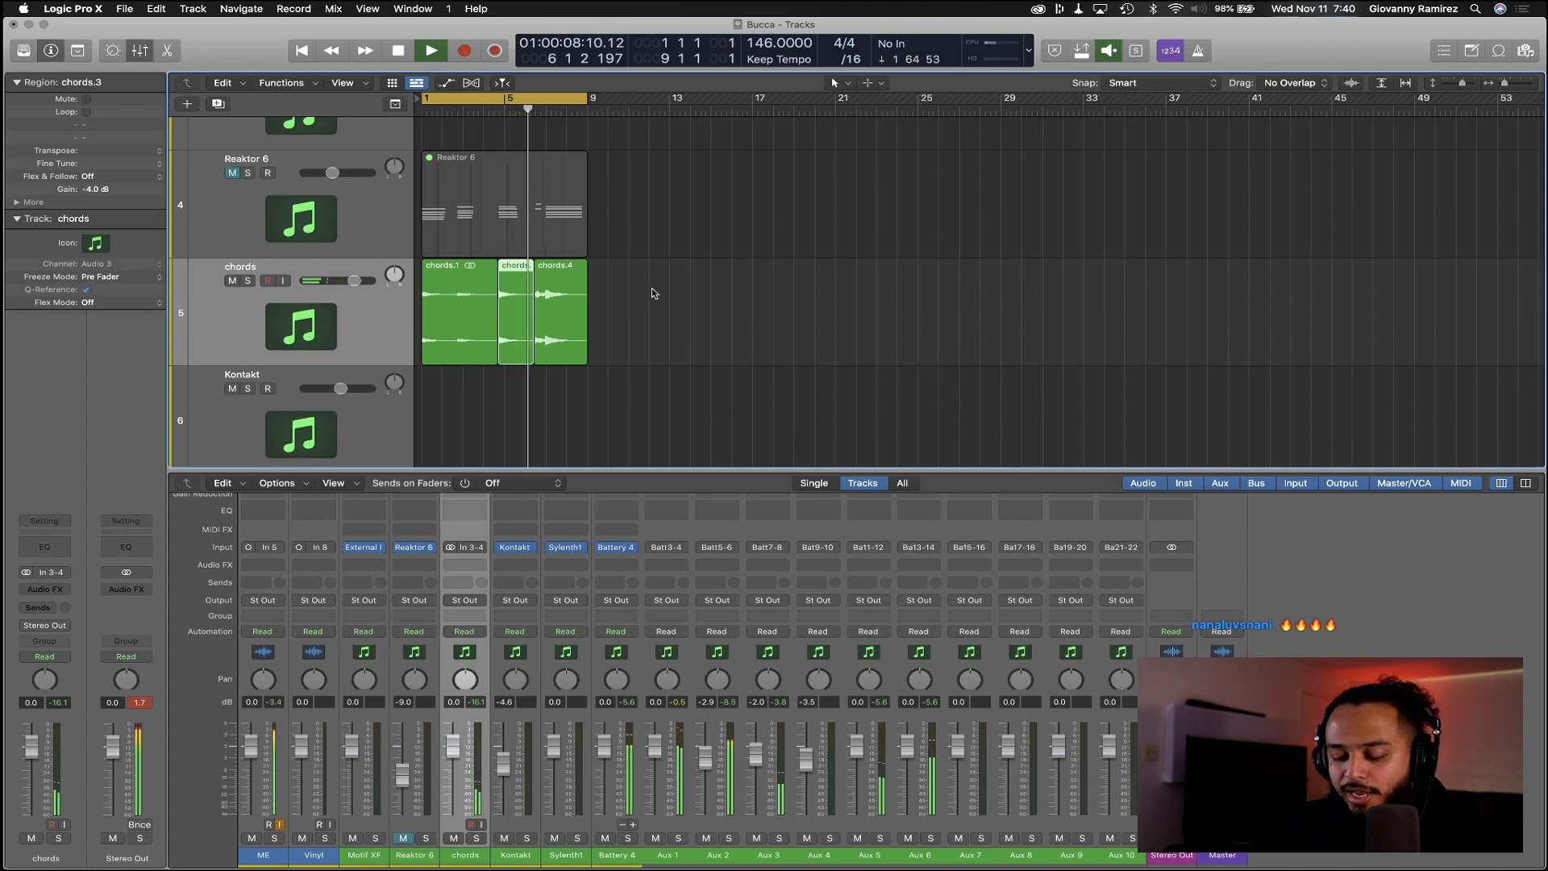
Set the gain of the last chords region, covering the final two chords, to -4 dB
{"action": "left_click", "coordinate": [720, 348], "text": "ctrl+alt"}
{"action": "scroll", "coordinate": [721, 349], "scroll_direction": "up", "scroll_amount": 10}
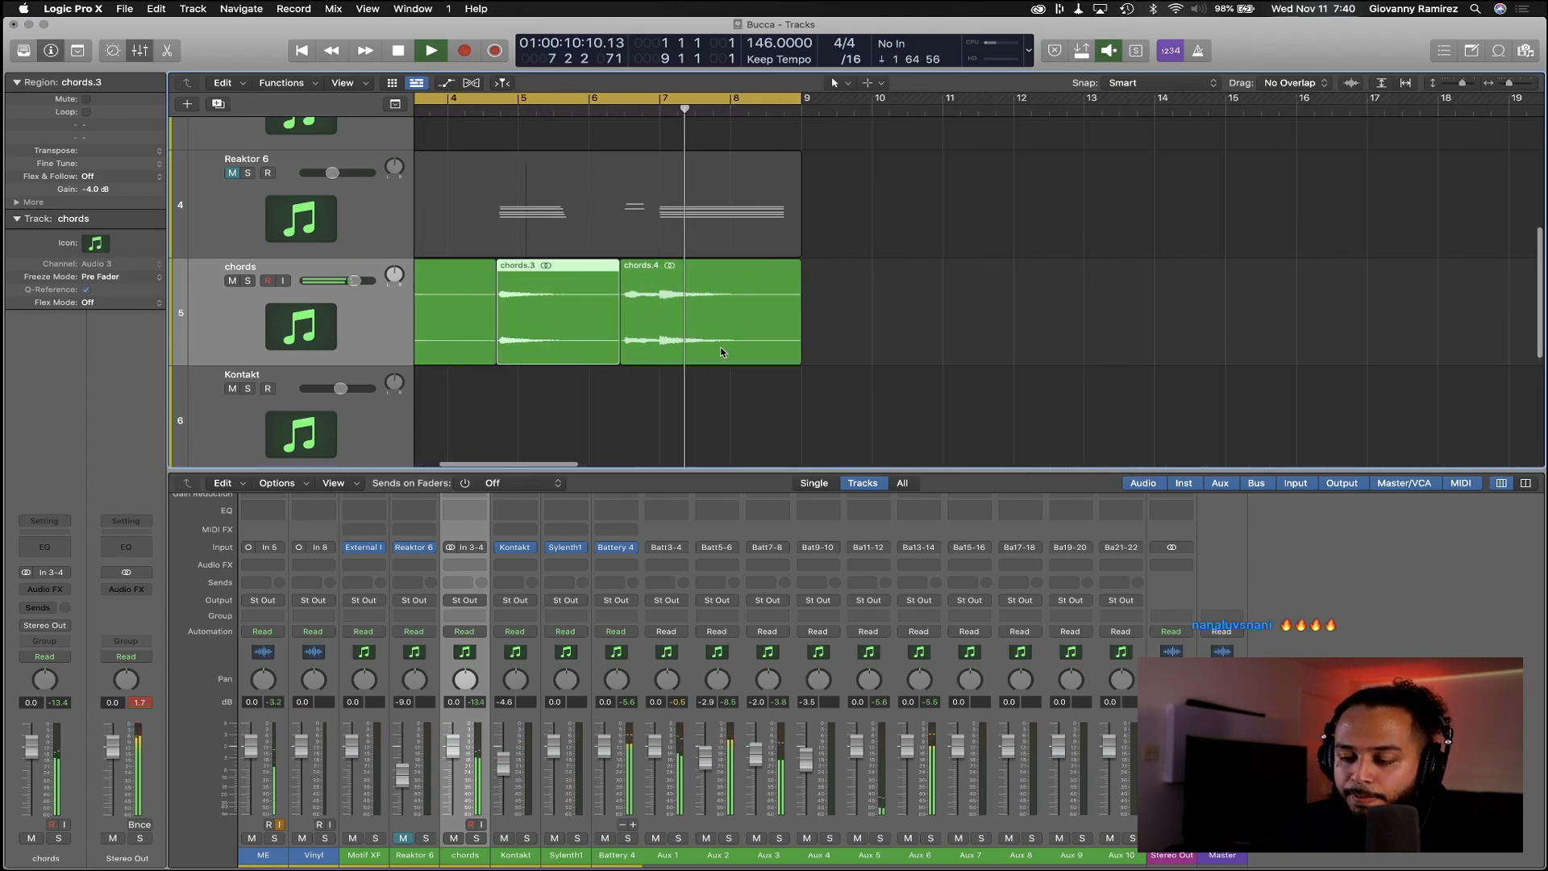
{"action": "scroll", "coordinate": [723, 353], "scroll_direction": "left", "scroll_amount": 5}
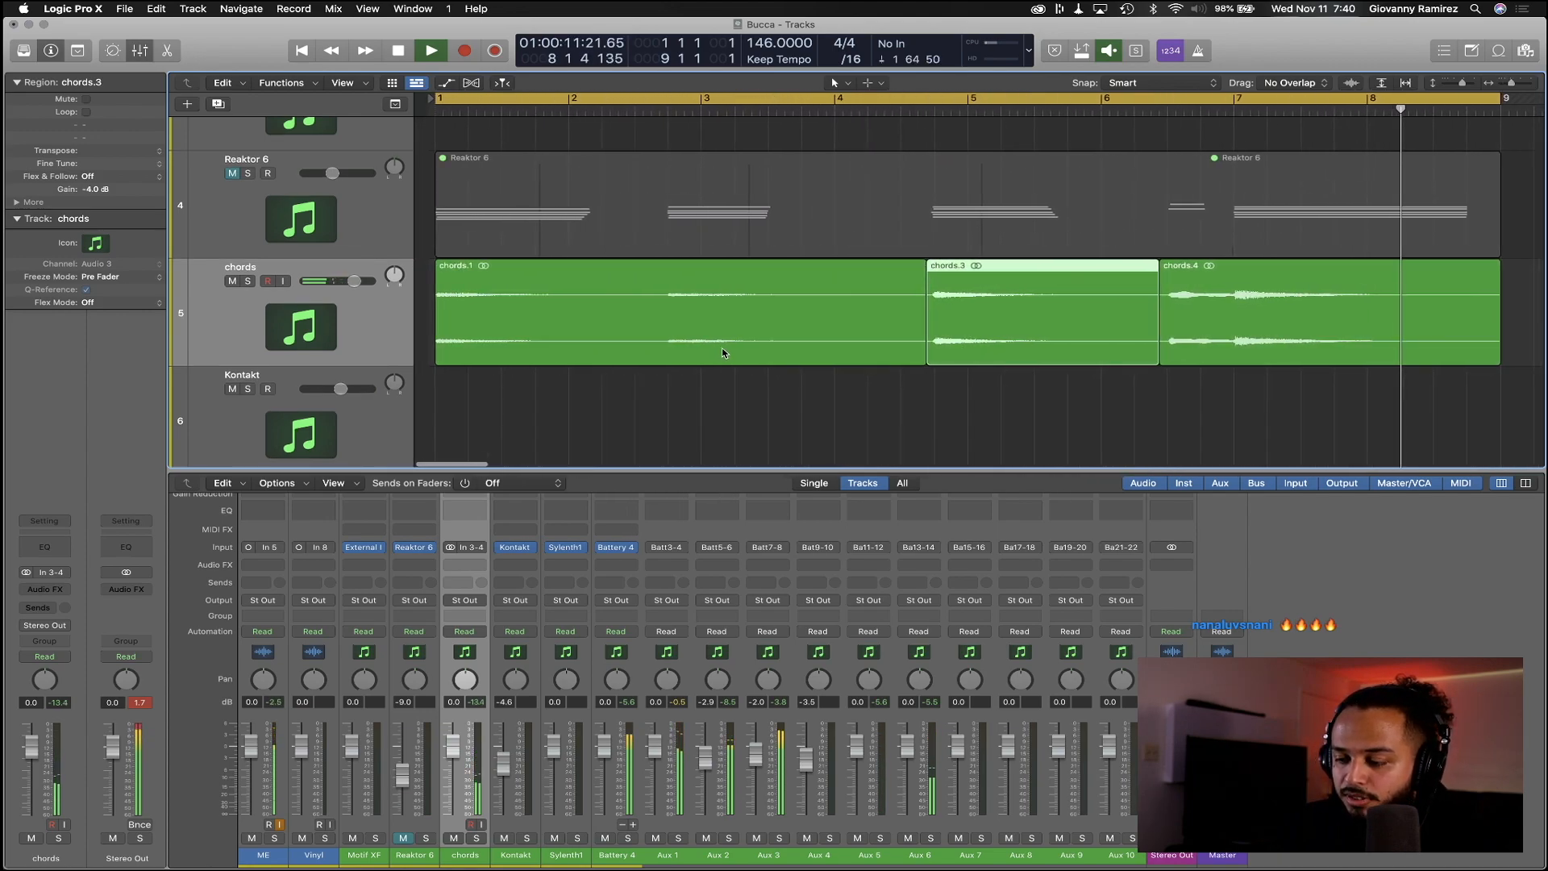
{"action": "left_click", "coordinate": [1373, 299]}
{"action": "double_click", "coordinate": [107, 190]}
{"action": "type", "text": "-4"}
{"action": "key", "text": "Return"}
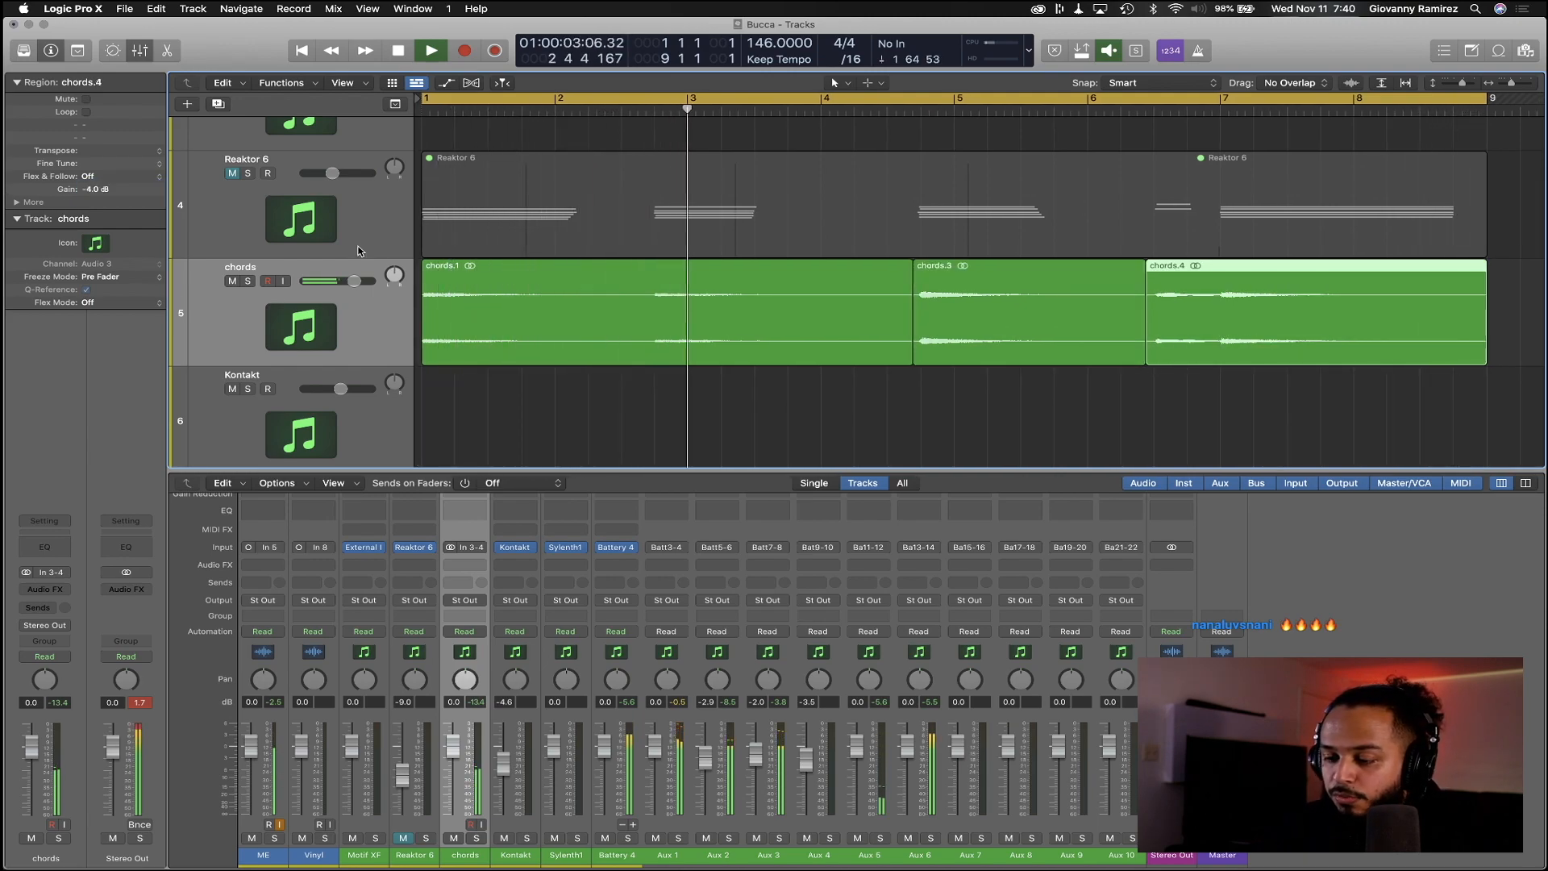
Set the gain of the middle chords region to -5 dB and deselect it
{"action": "left_click", "coordinate": [1002, 304]}
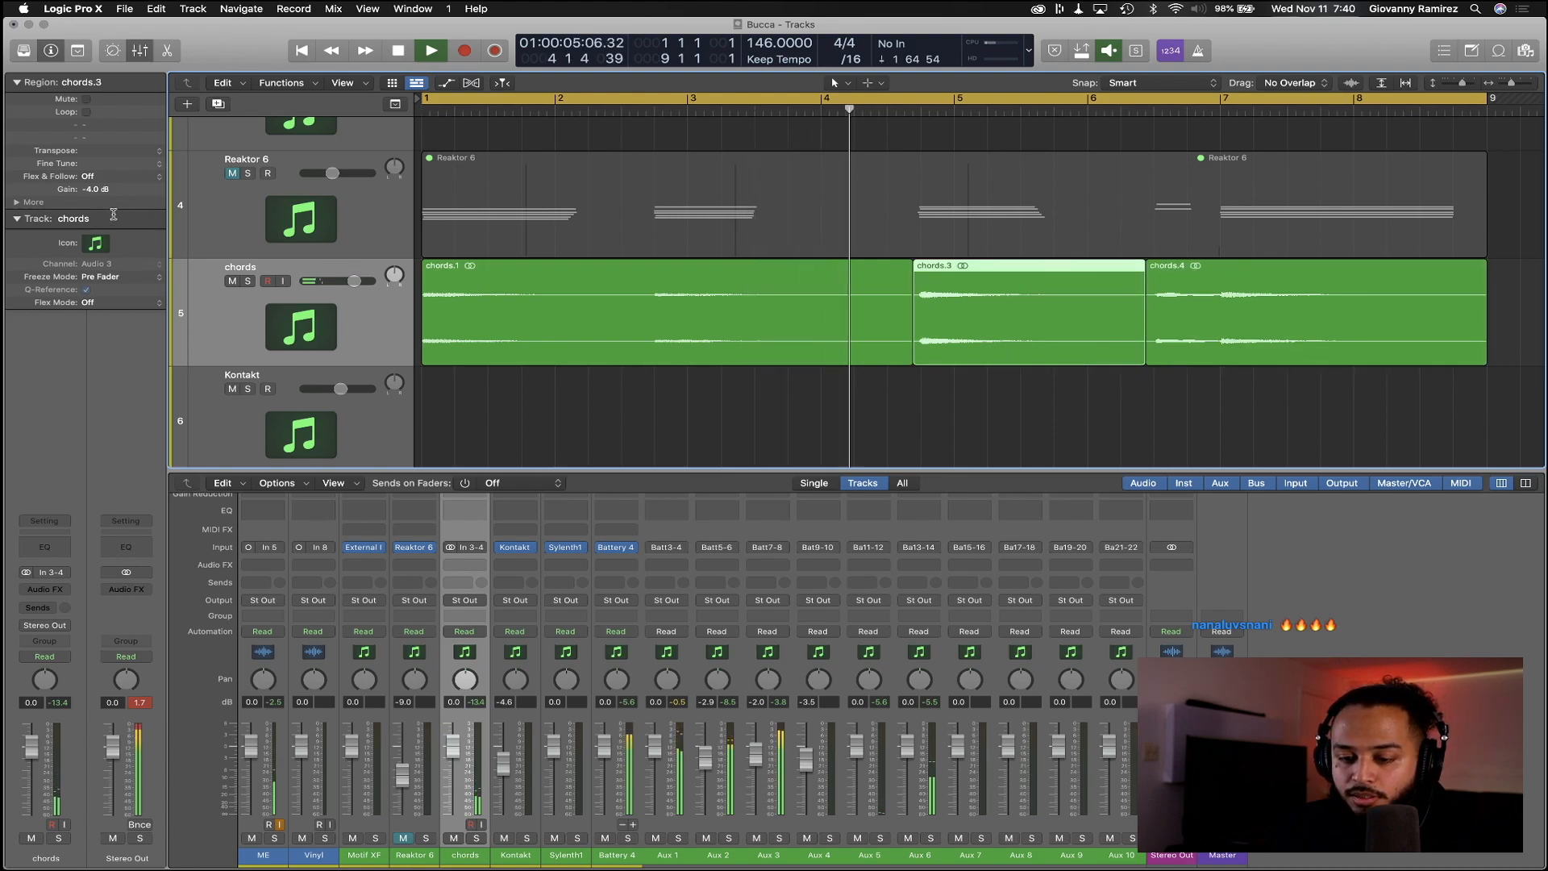
{"action": "double_click", "coordinate": [98, 191]}
{"action": "type", "text": "-5"}
{"action": "key", "text": "Return"}
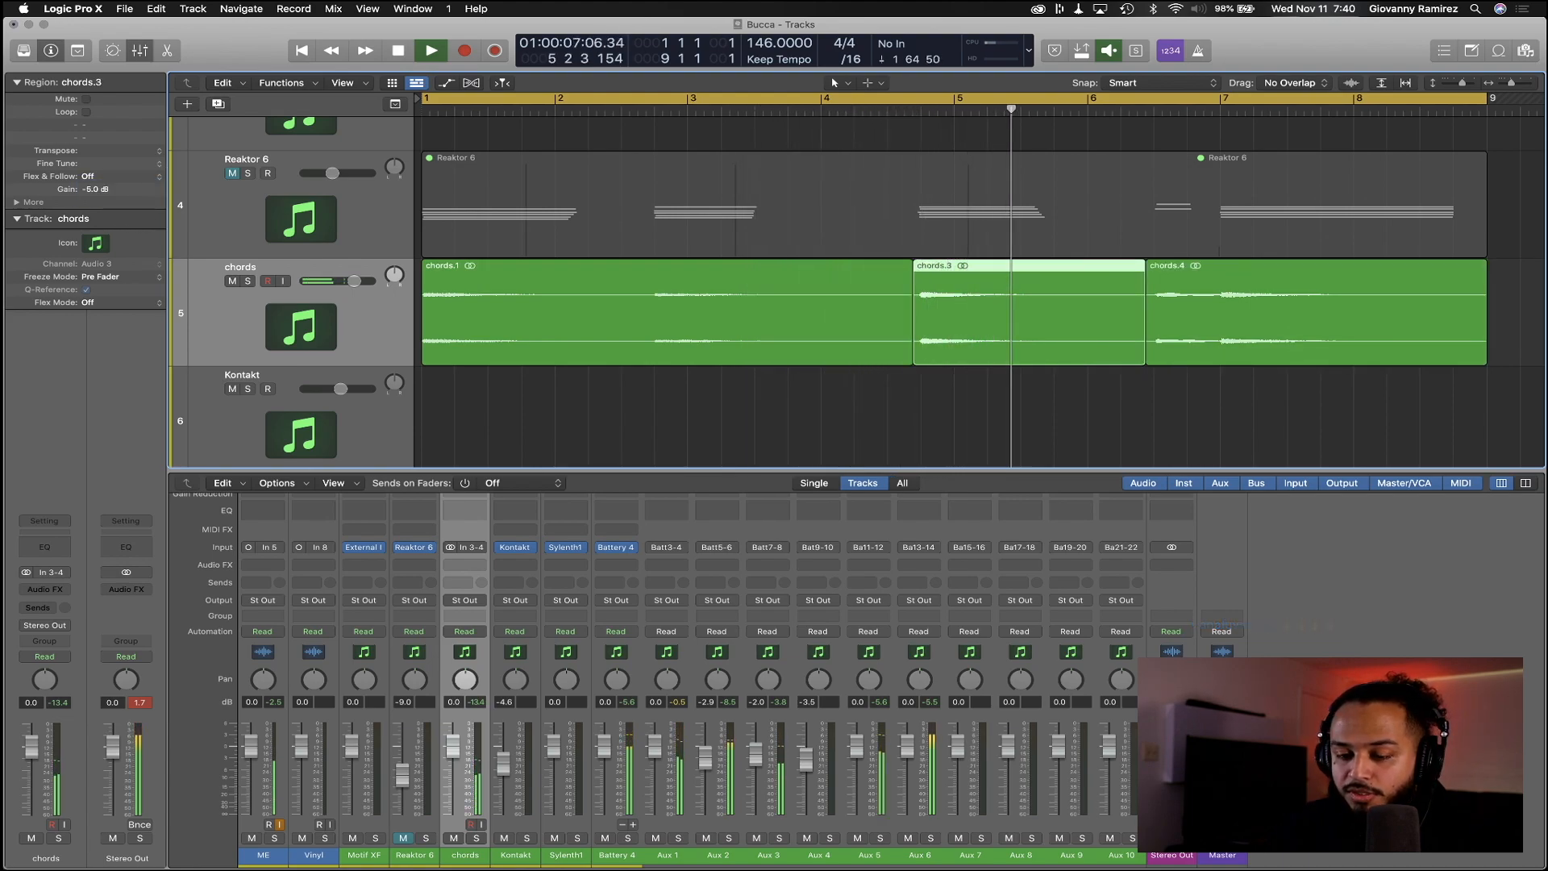
{"action": "left_click", "coordinate": [779, 414]}
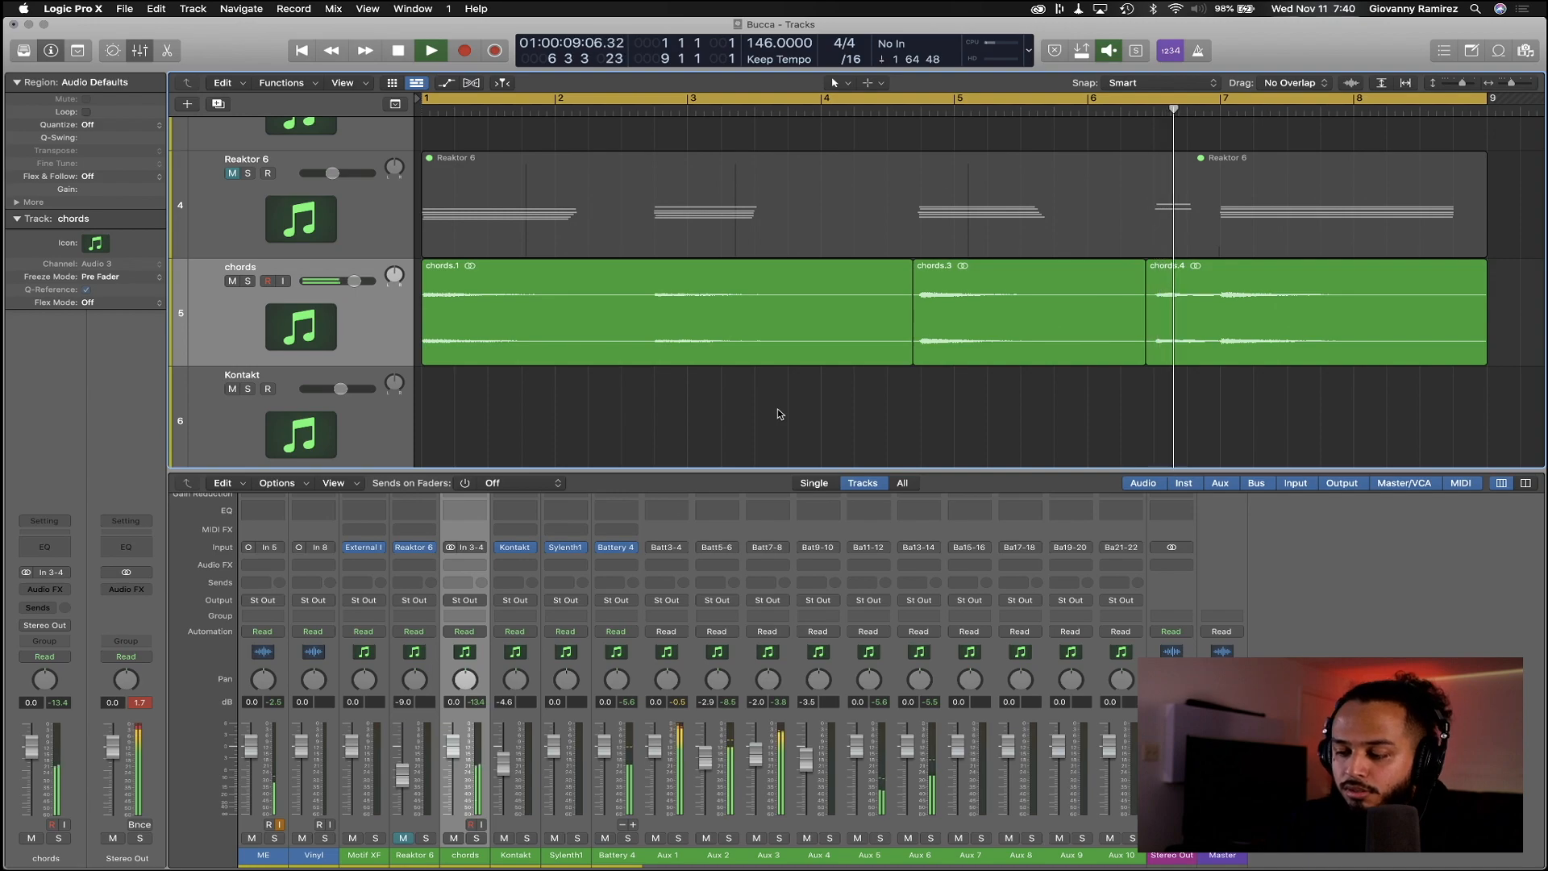
Review the balance of the three chords regions against the drums with all tracks in view during loop playback
{"action": "key", "text": "super+Left"}
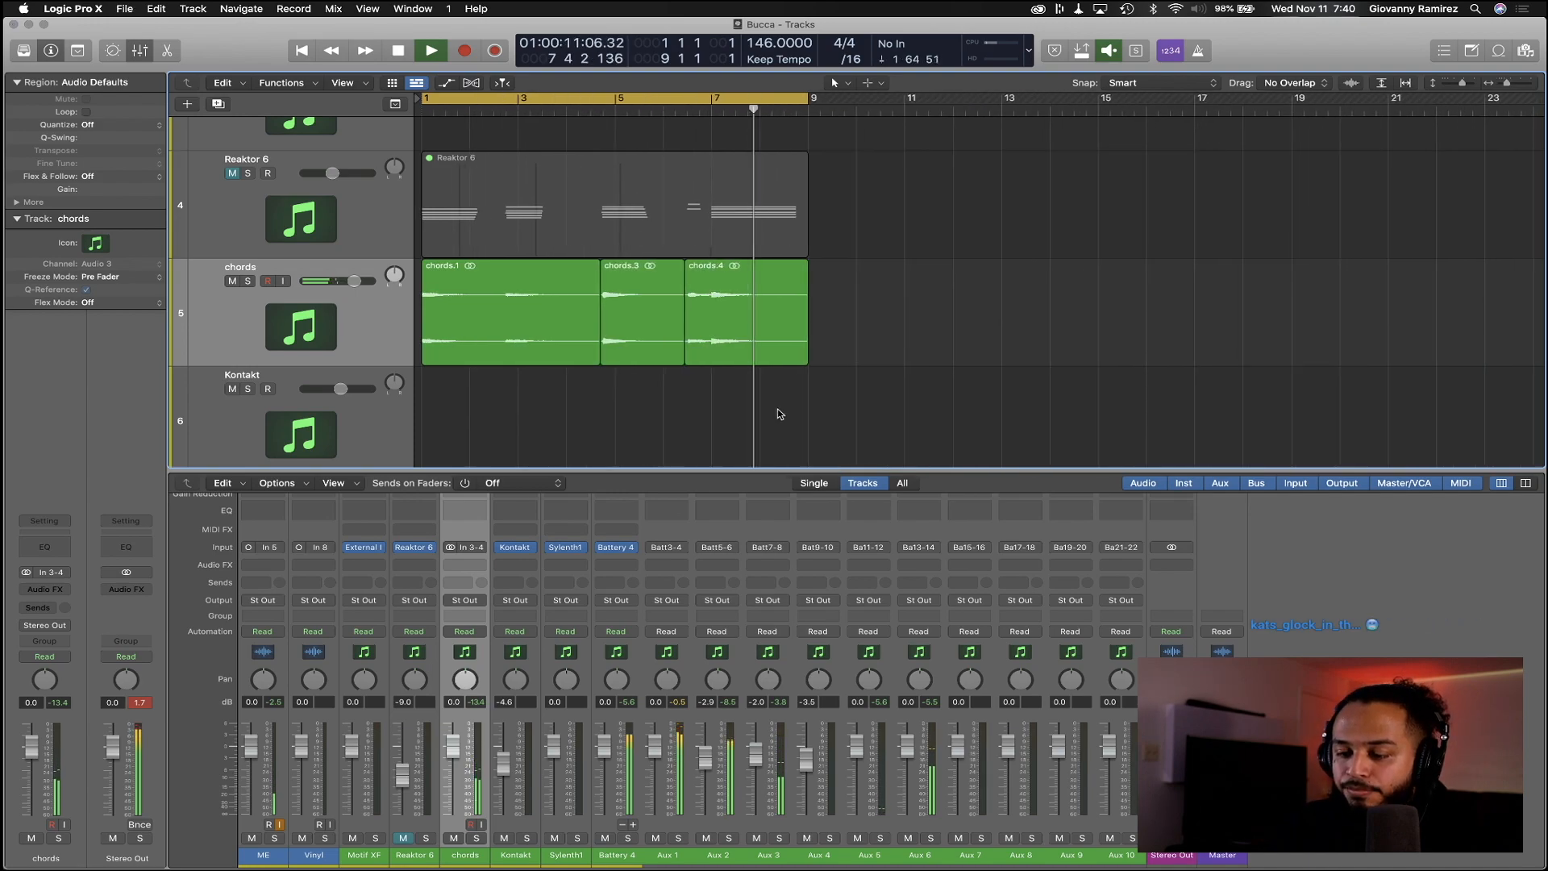
{"action": "scroll", "coordinate": [780, 414], "scroll_direction": "down", "scroll_amount": 8}
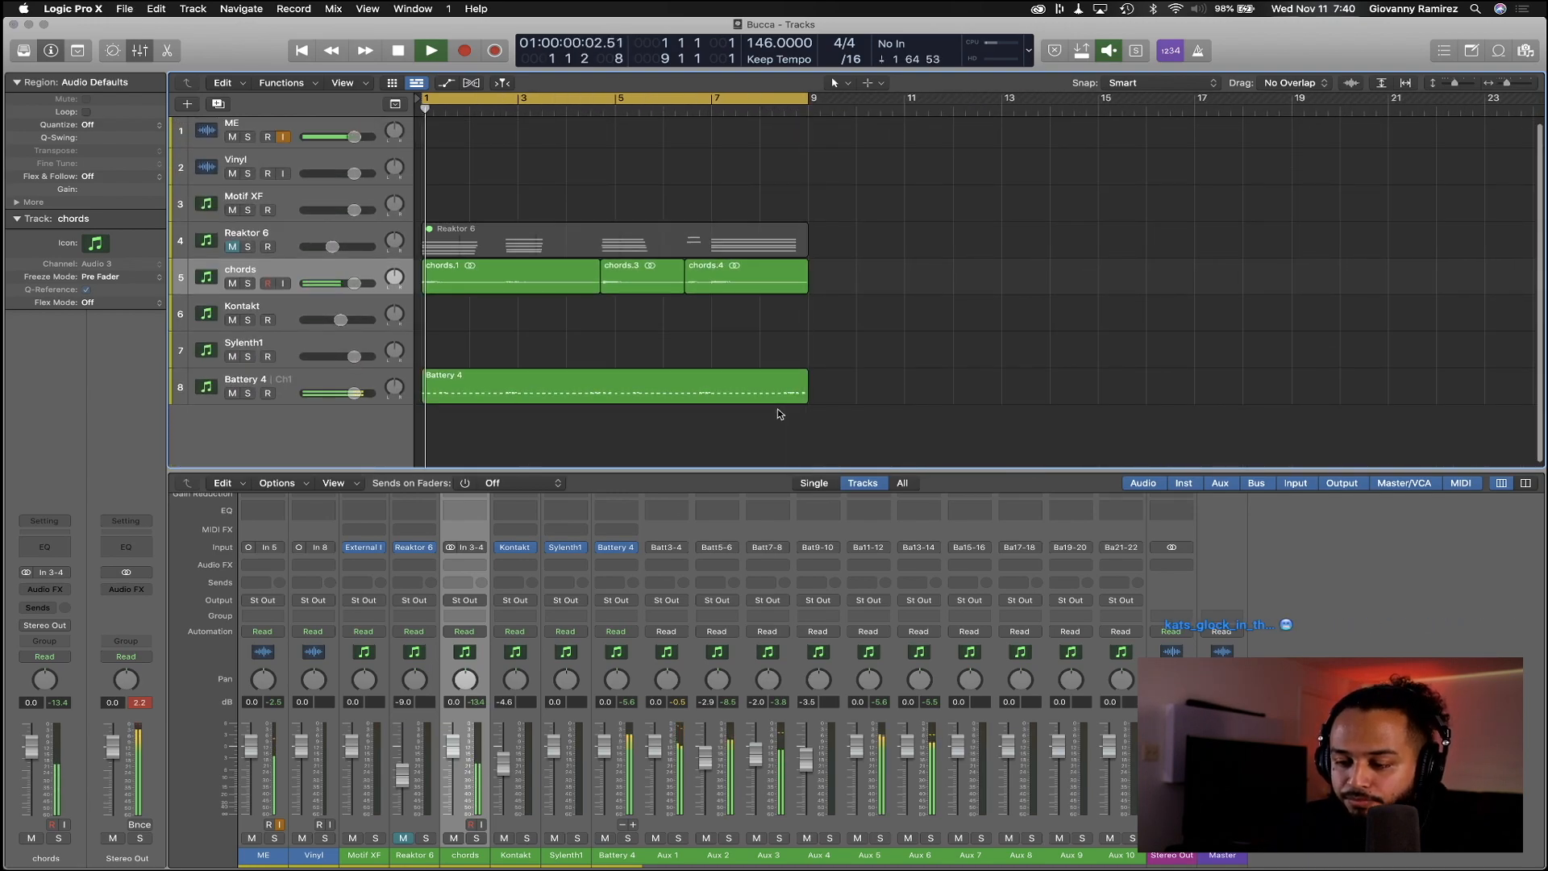
{"action": "scroll", "coordinate": [589, 312], "scroll_direction": "down", "scroll_amount": 2}
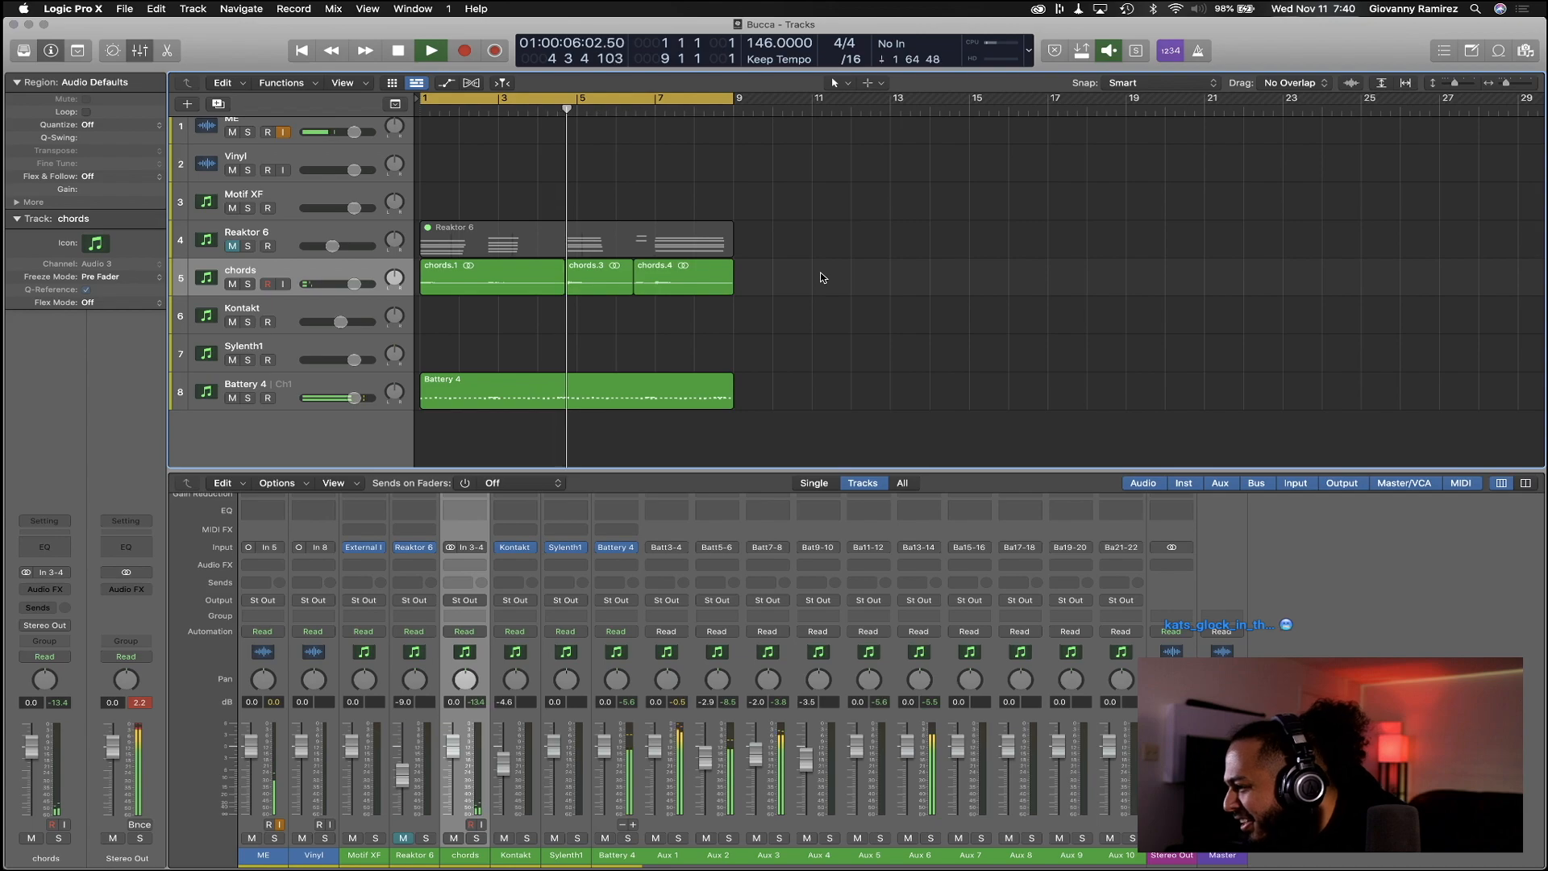
{"action": "scroll", "coordinate": [671, 327], "scroll_direction": "down", "scroll_amount": 1}
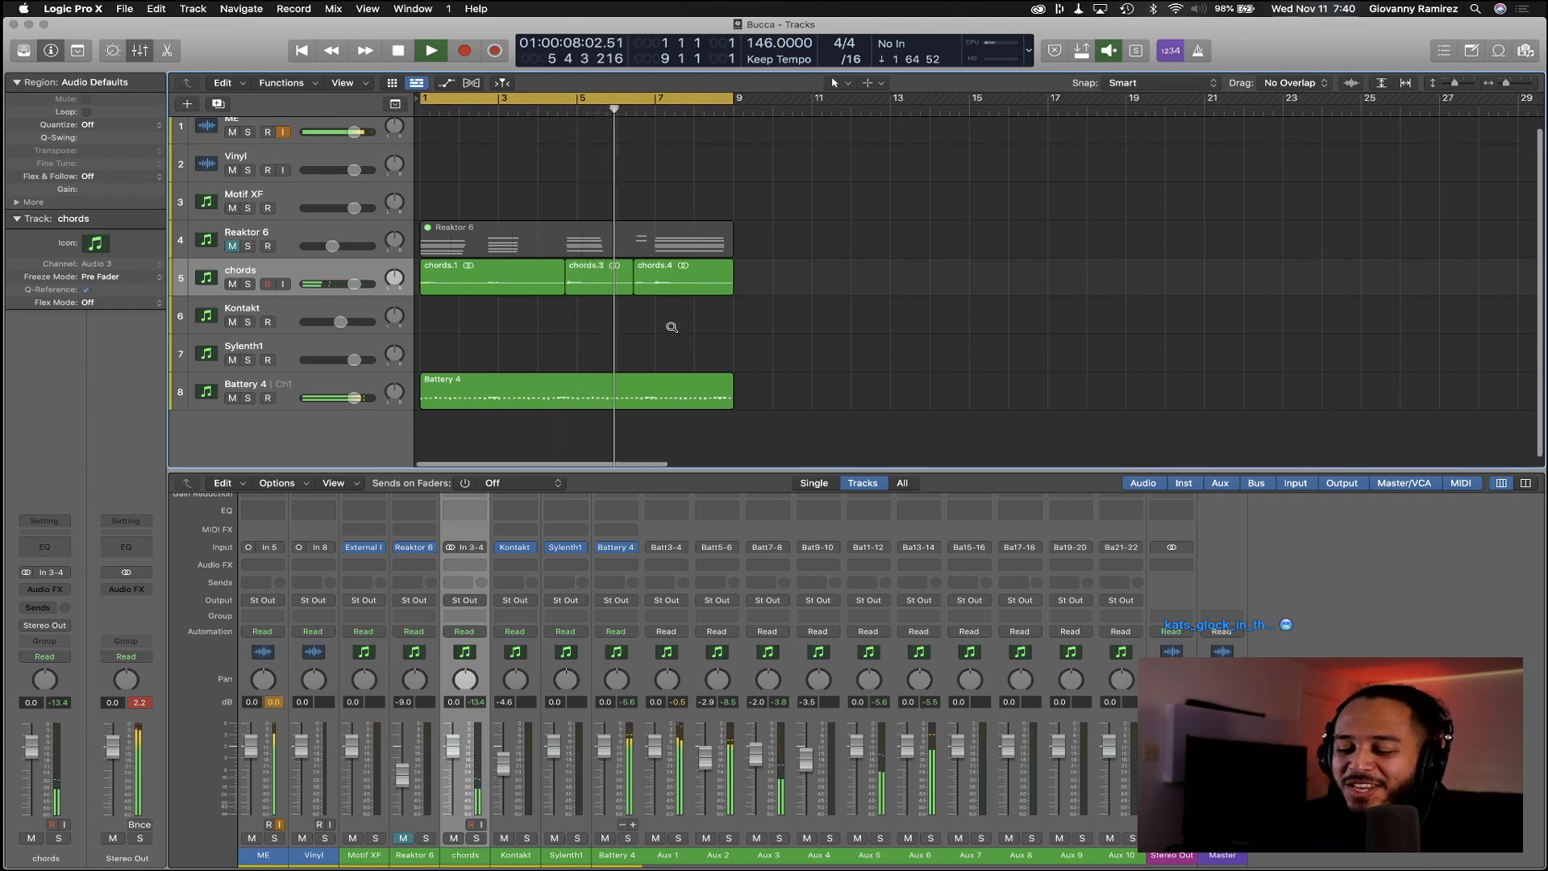
{"action": "scroll", "coordinate": [674, 330], "scroll_direction": "up", "scroll_amount": 3}
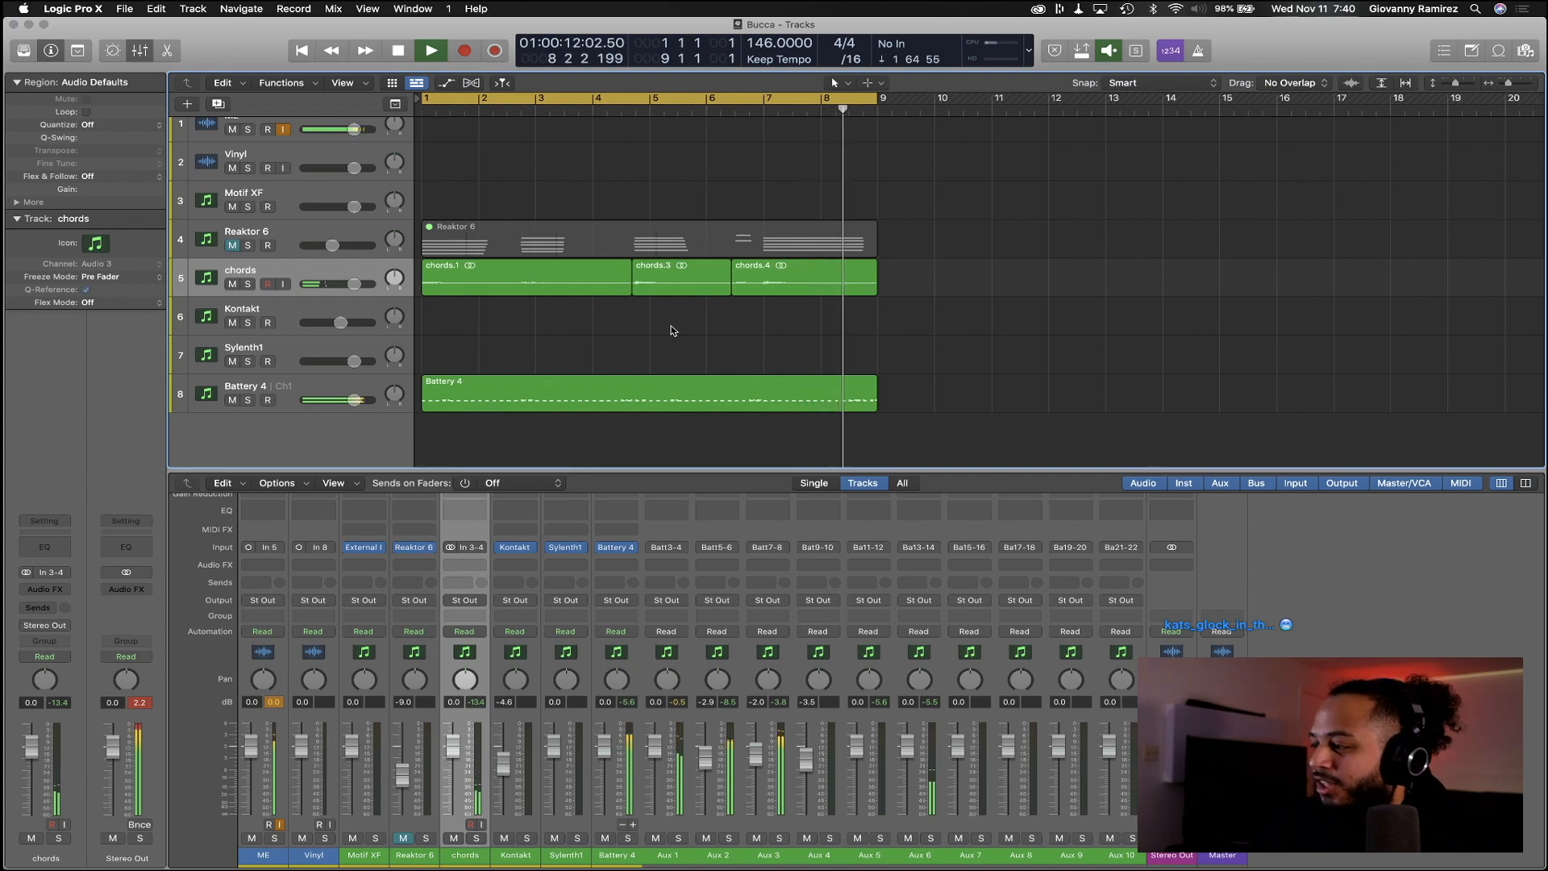
Insert the stereo version of RC-20 Retro Color as the first audio effect on the chords channel
{"action": "scroll", "coordinate": [672, 326], "scroll_direction": "up", "scroll_amount": 1}
{"action": "scroll", "coordinate": [672, 327], "scroll_direction": "up", "scroll_amount": 2}
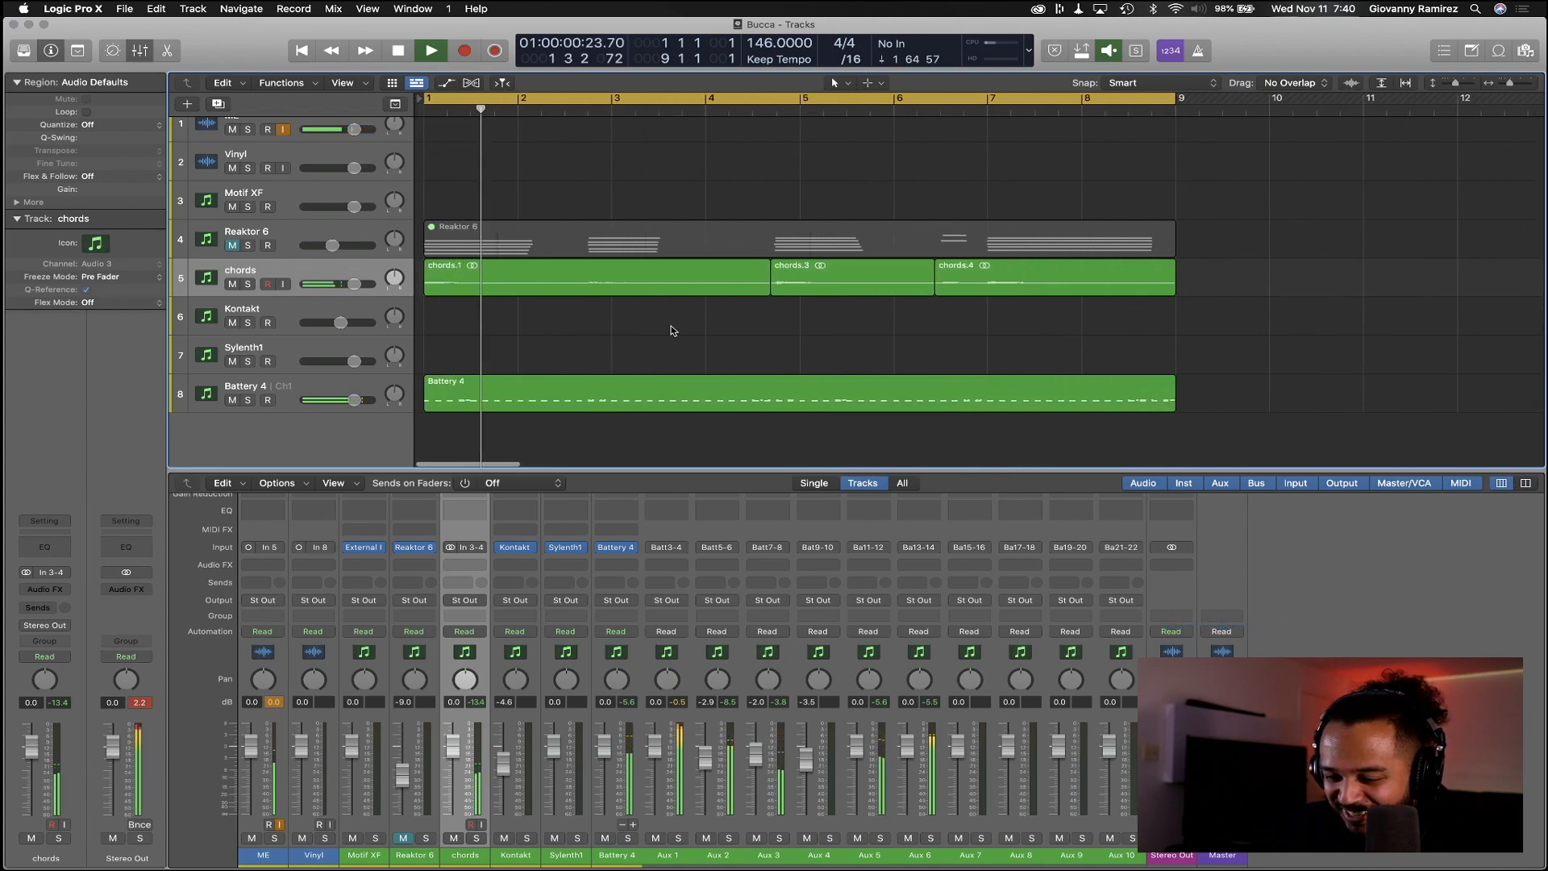
{"action": "scroll", "coordinate": [555, 350], "scroll_direction": "left", "scroll_amount": 1}
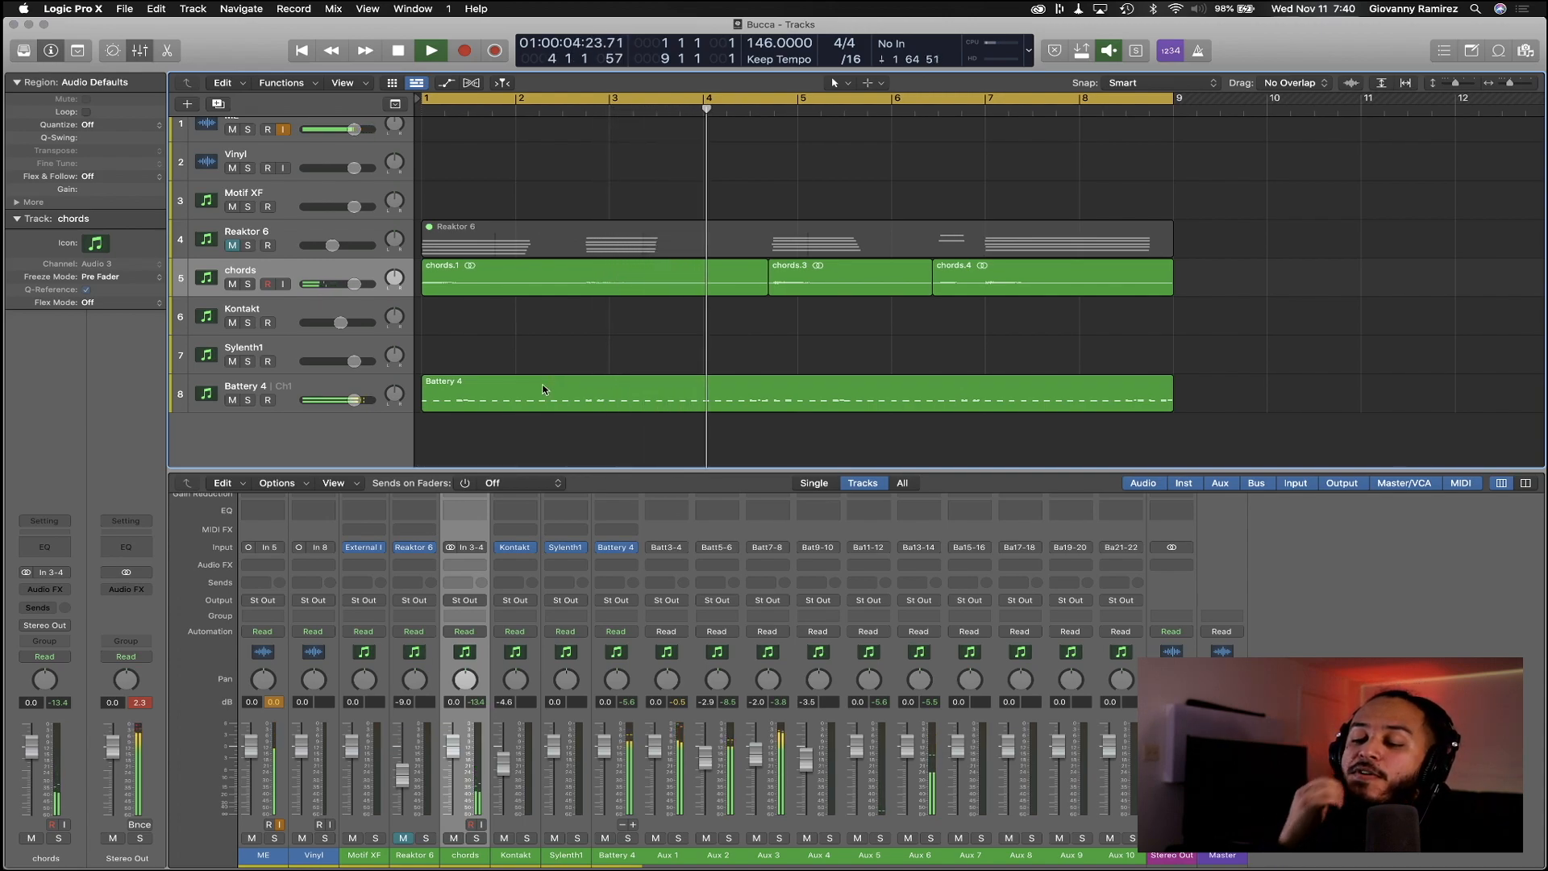
{"action": "left_click", "coordinate": [461, 565]}
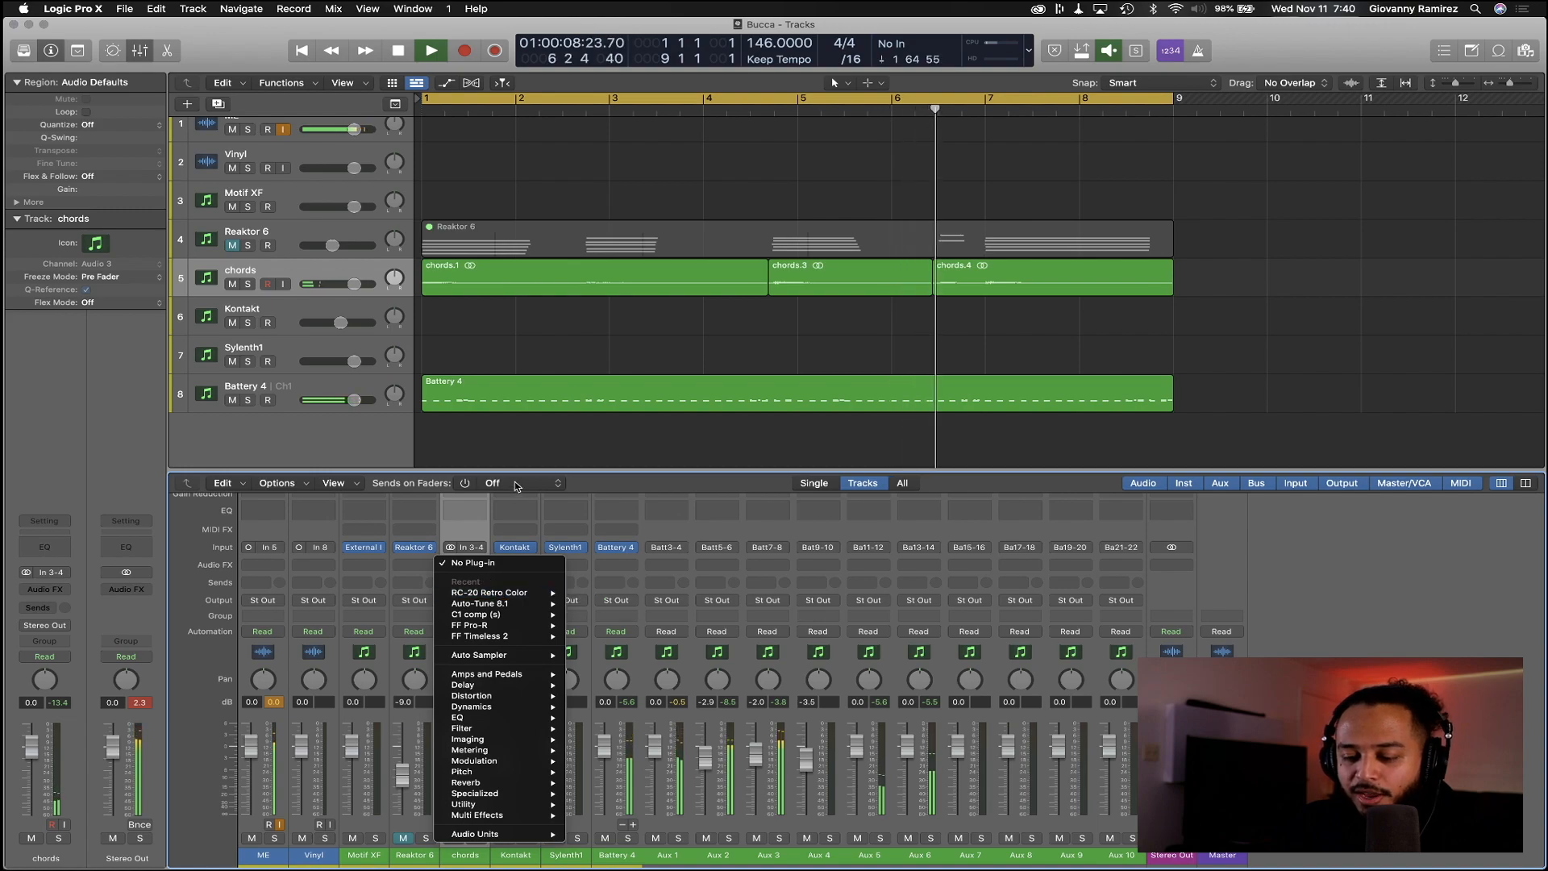
{"action": "left_click", "coordinate": [514, 452]}
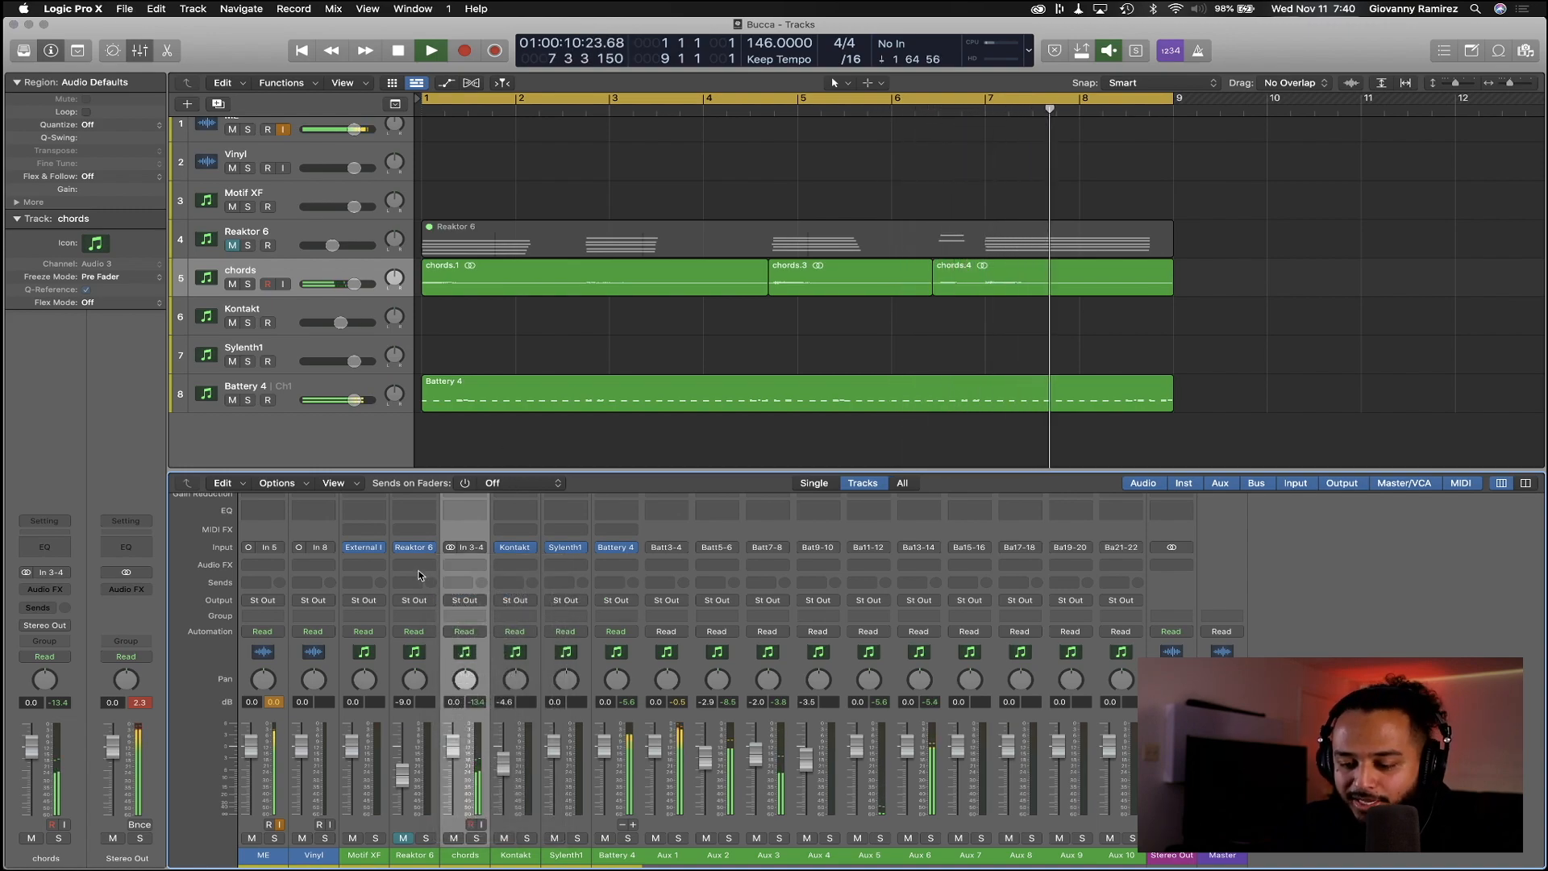
{"action": "left_click", "coordinate": [466, 569]}
{"action": "mouse_move", "coordinate": [494, 595]}
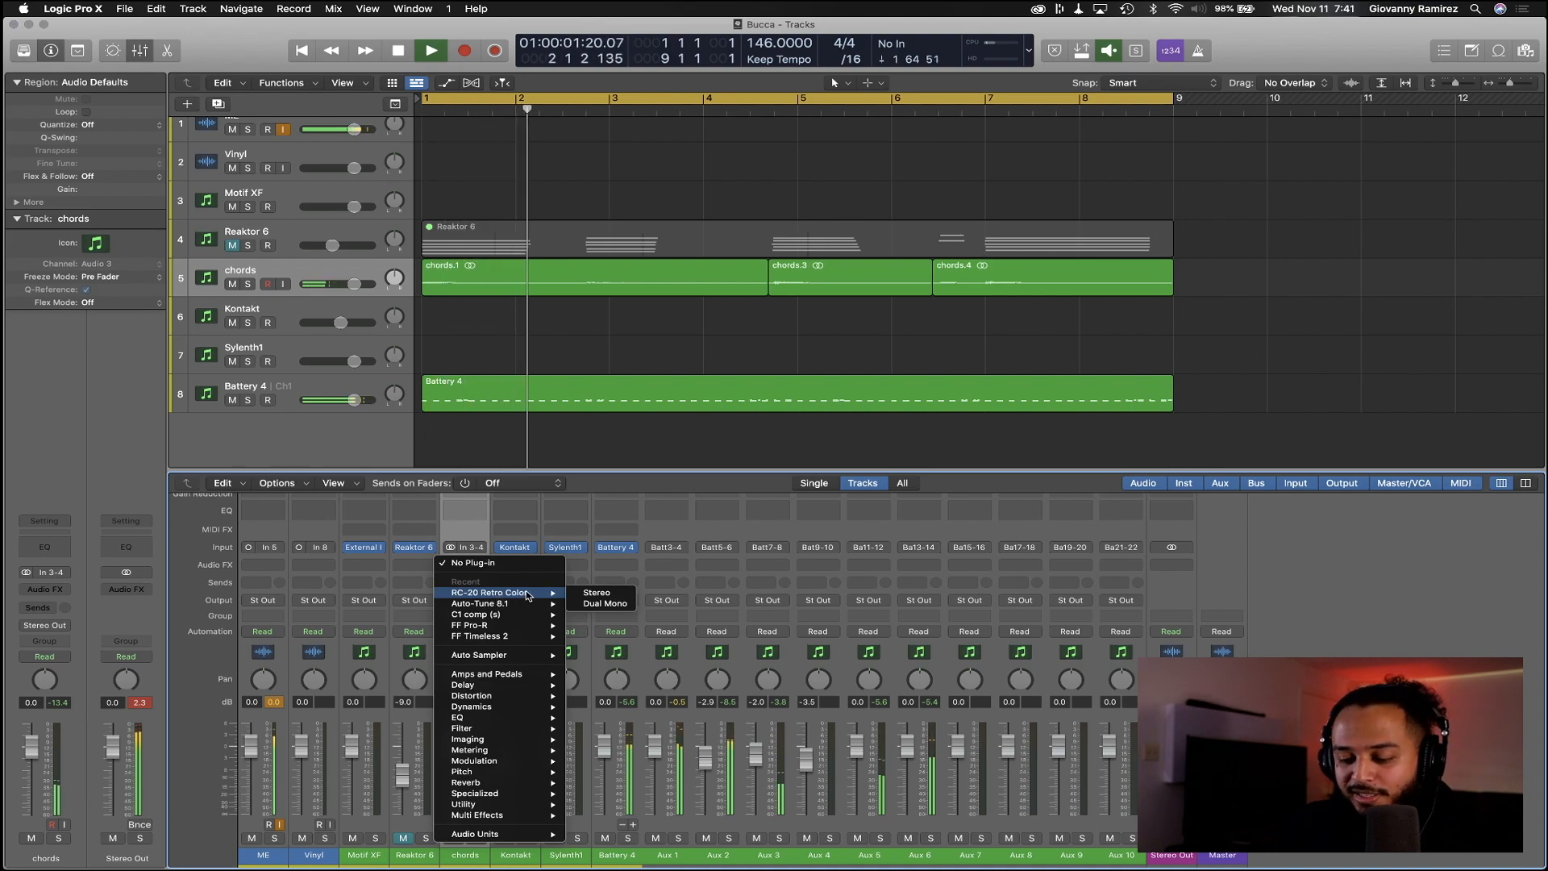
{"action": "left_click", "coordinate": [596, 594]}
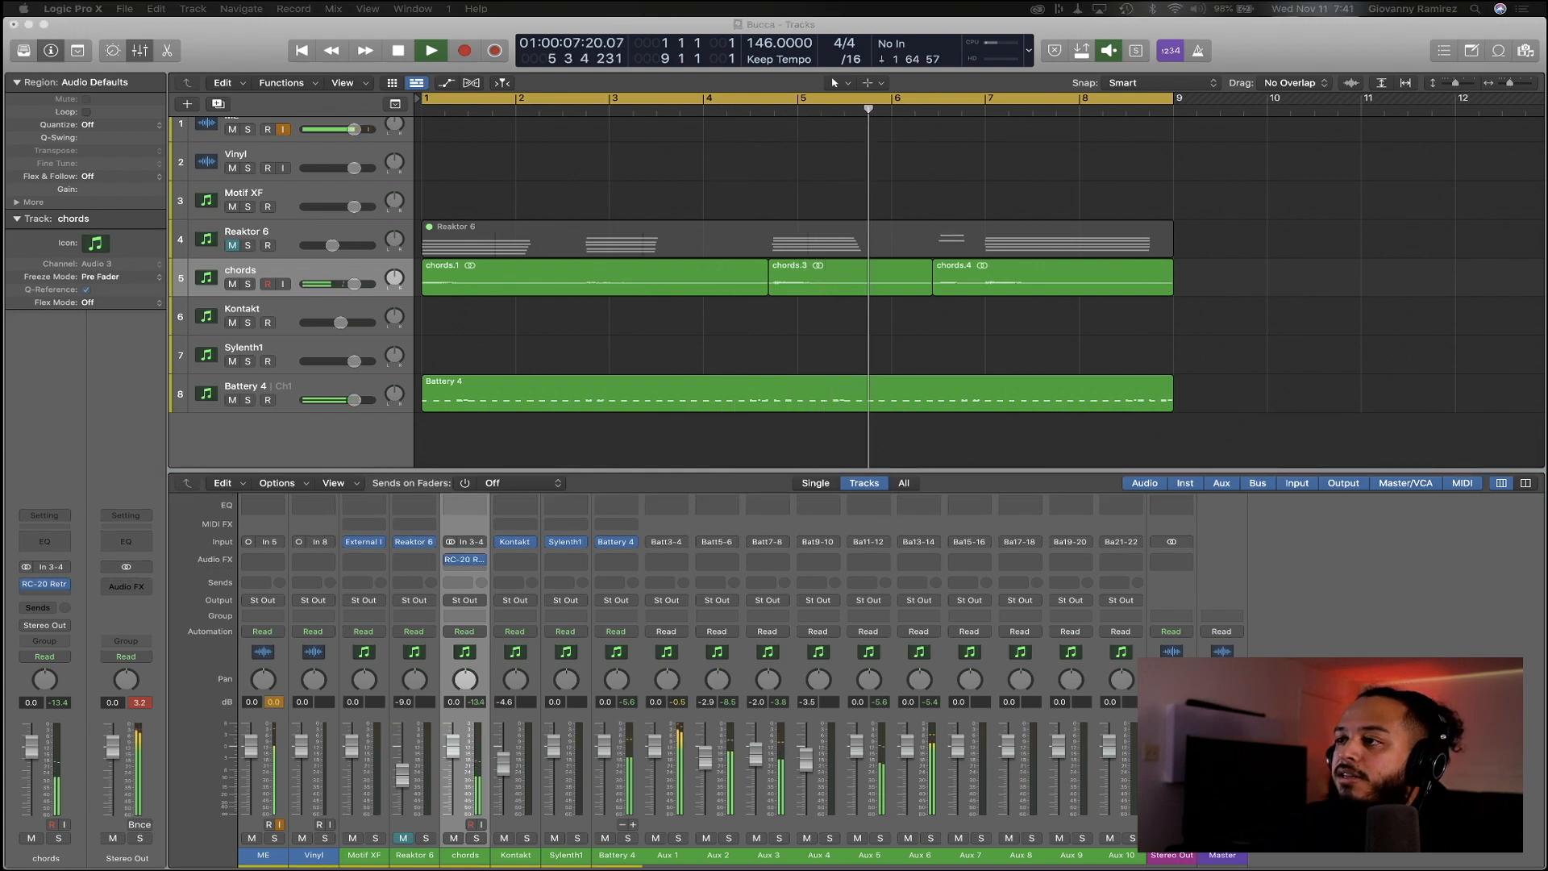
Turn off the Noise, Wobble, Distort and Magnetic modules in RC-20 and restart the loop with its window moved aside
{"action": "left_click_drag", "start_coordinate": [548, 0], "coordinate": [903, 185]}
{"action": "key", "text": "space"}
{"action": "left_click", "coordinate": [554, 491]}
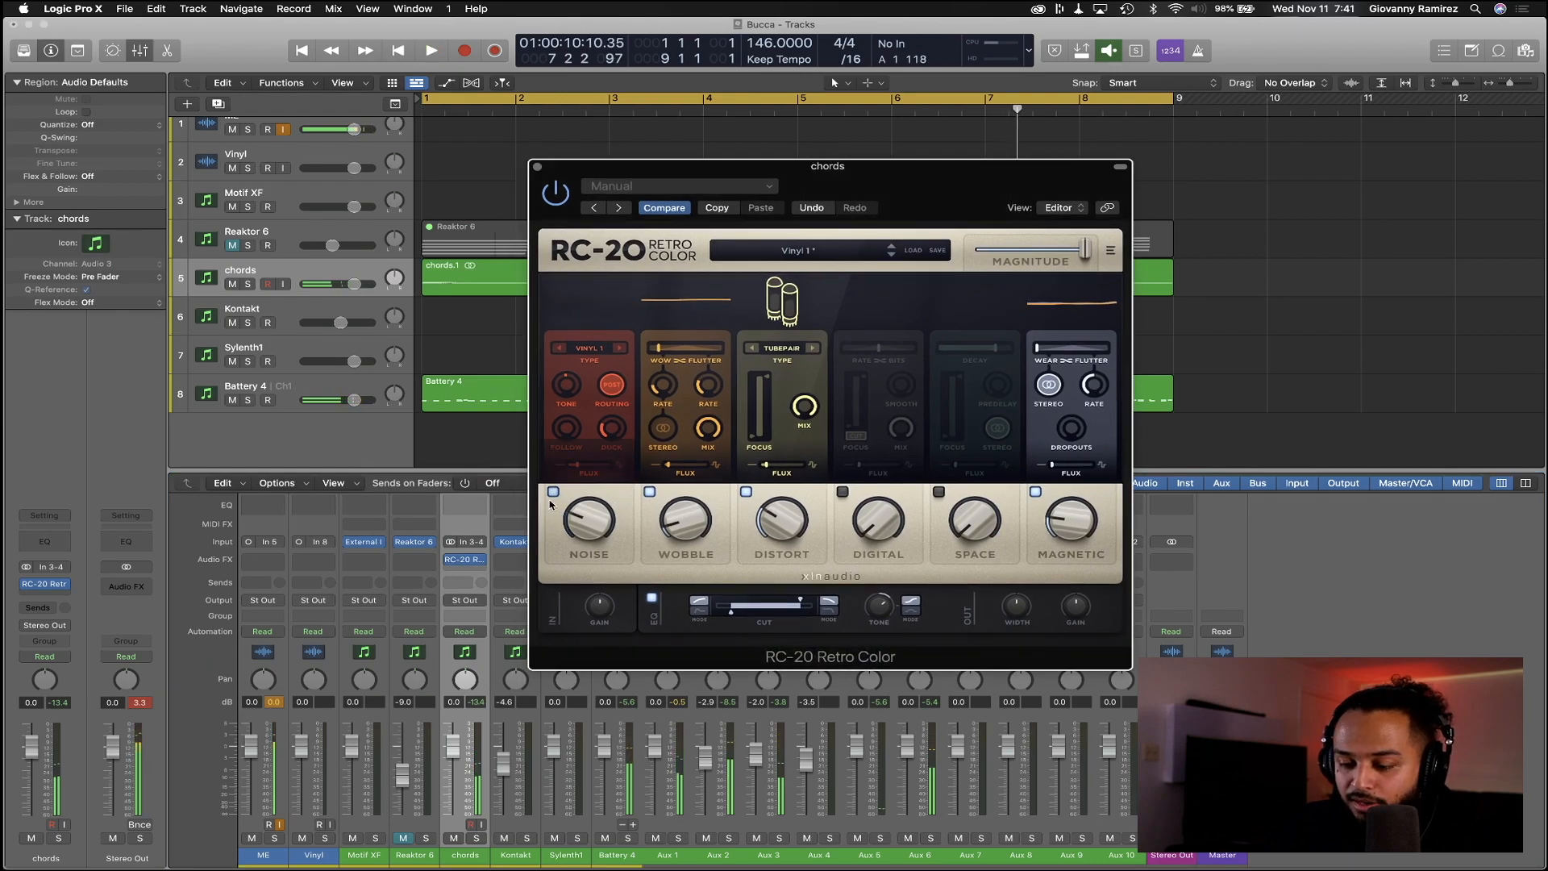
{"action": "left_click", "coordinate": [650, 492]}
{"action": "left_click", "coordinate": [746, 492]}
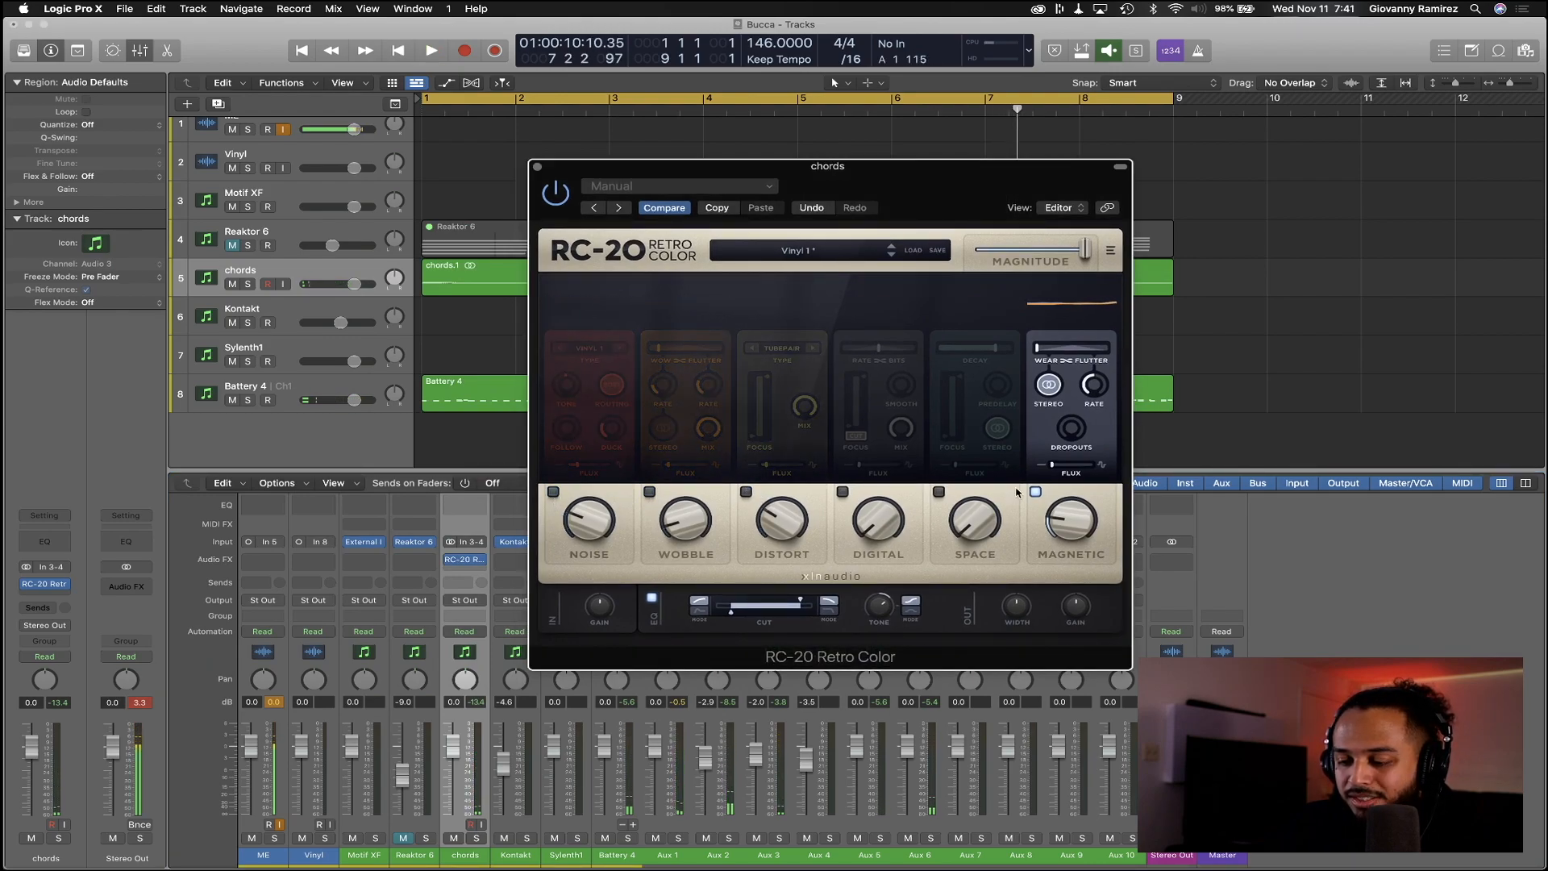
{"action": "left_click", "coordinate": [1035, 492]}
{"action": "key", "text": "space"}
{"action": "left_click_drag", "start_coordinate": [909, 183], "coordinate": [1041, 155]}
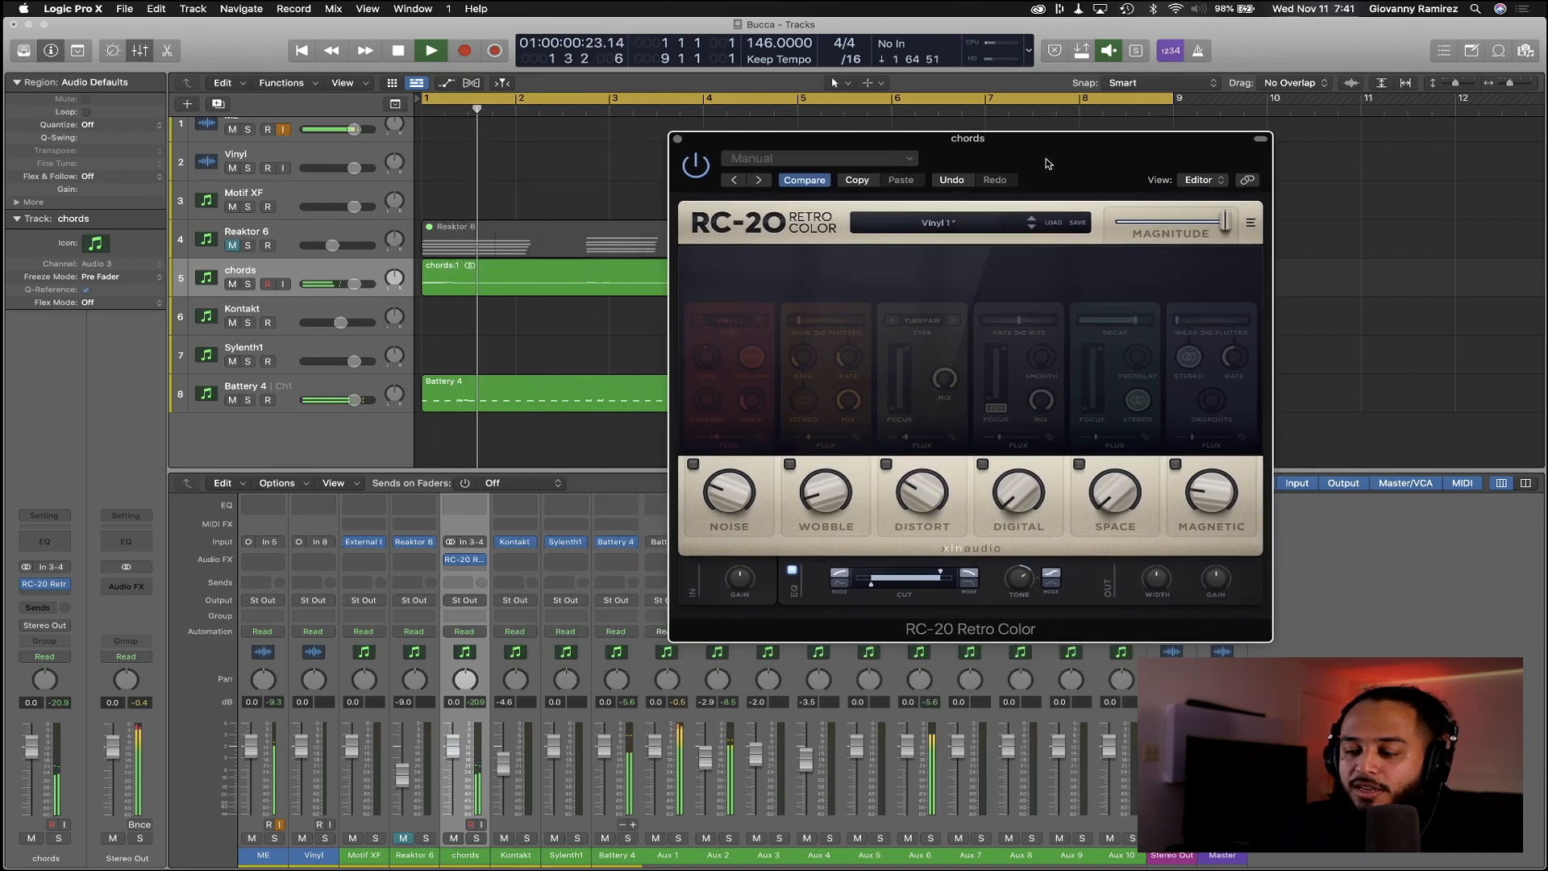
Turn on RC-20's Wobble module and set its amount to 17%
{"action": "left_click", "coordinate": [783, 465]}
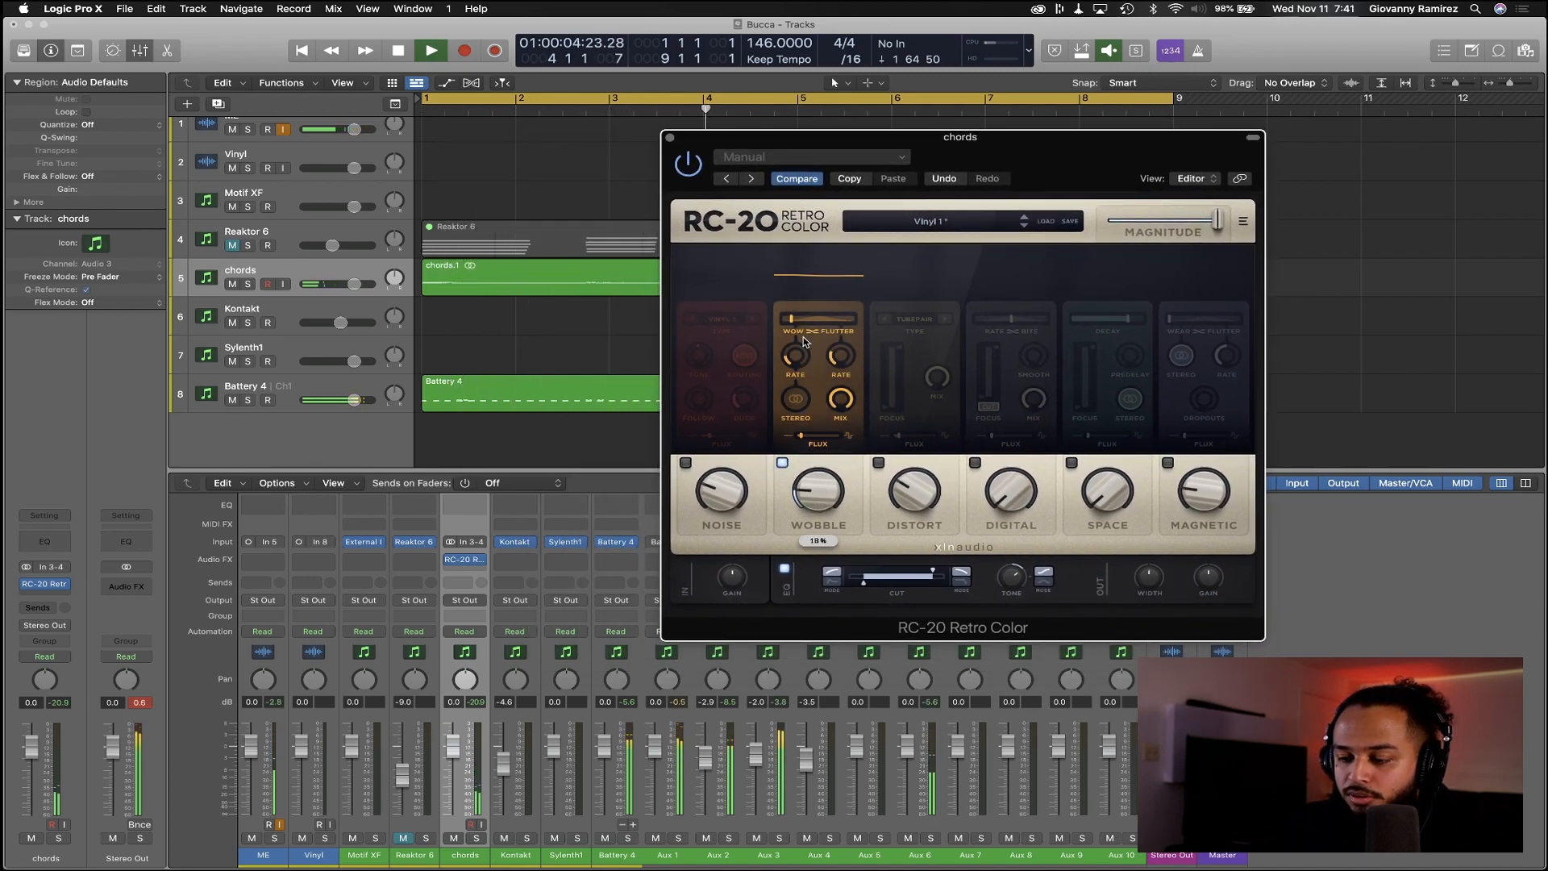
{"action": "left_click_drag", "start_coordinate": [807, 484], "coordinate": [811, 500]}
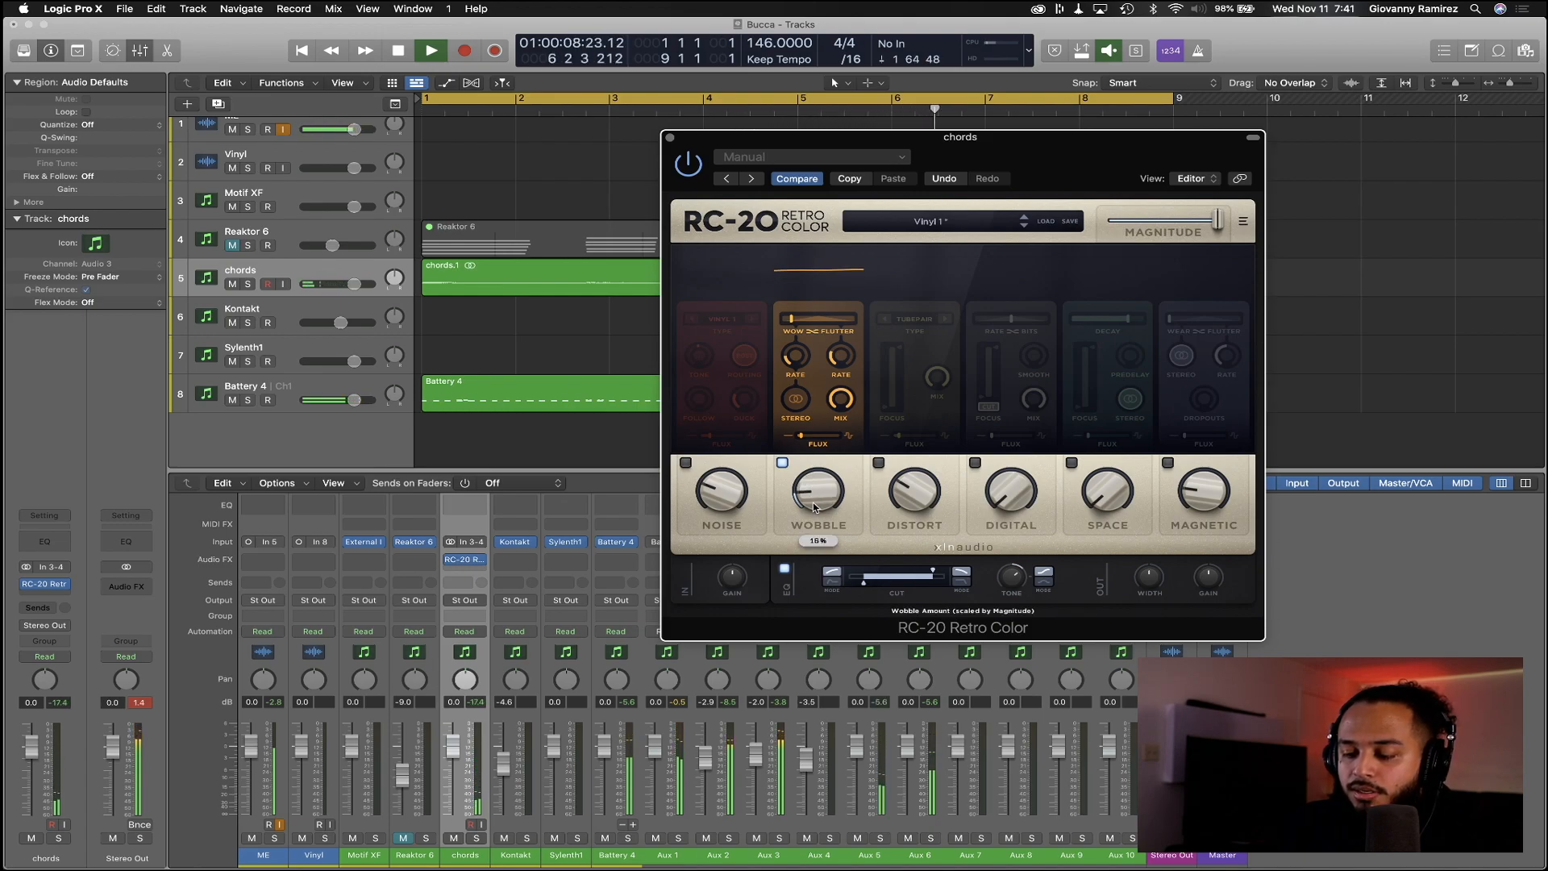
{"action": "left_click_drag", "start_coordinate": [814, 501], "coordinate": [813, 497]}
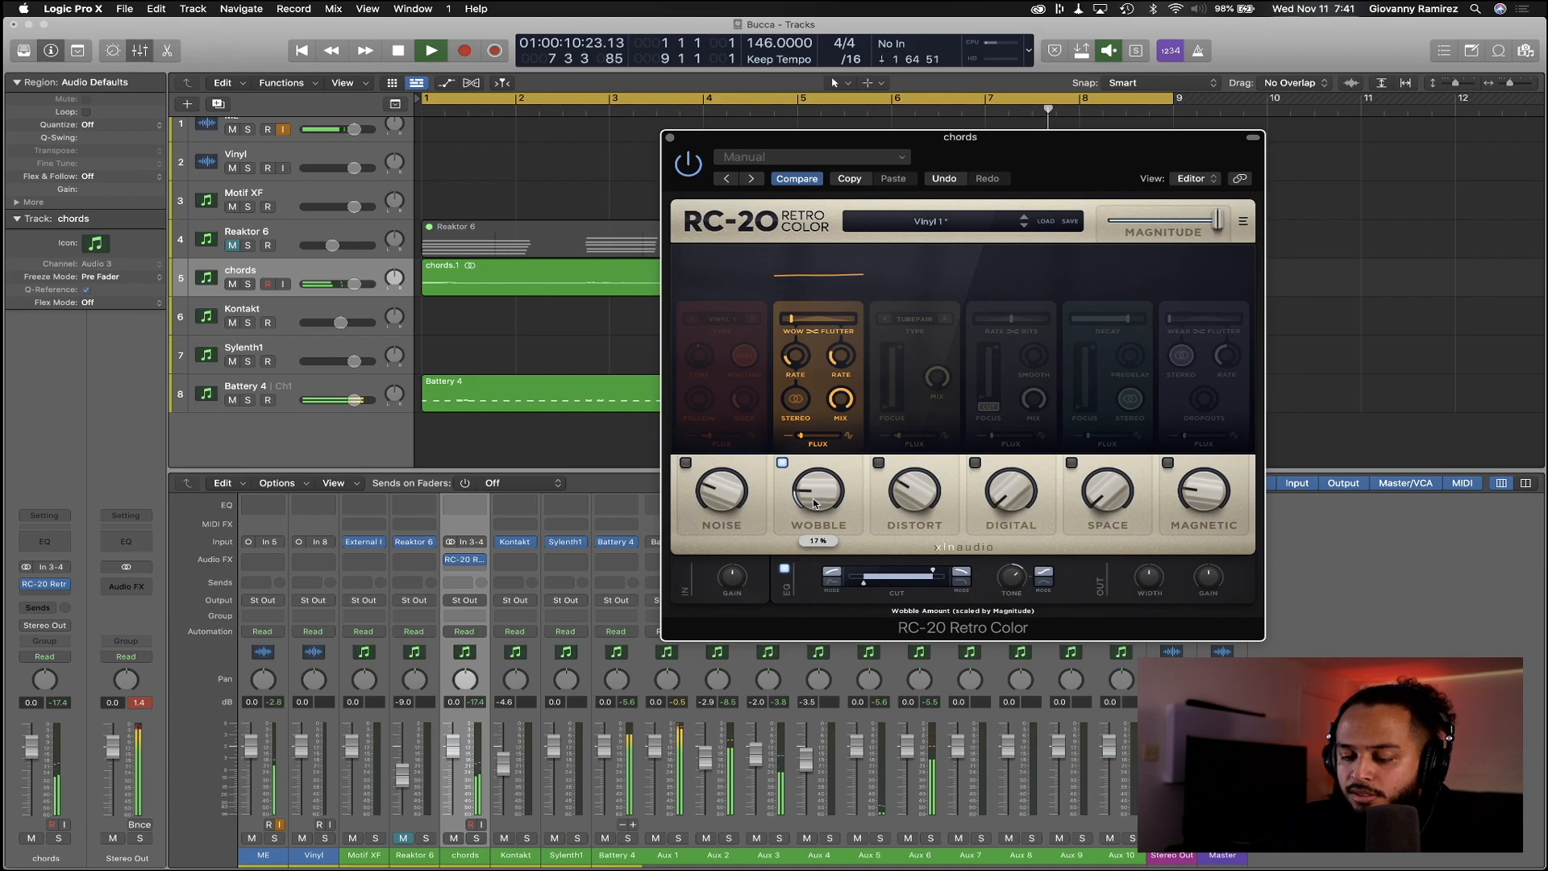
Turn on RC-20's Distort module and set its type to AirPressure
{"action": "left_click", "coordinate": [879, 463]}
{"action": "left_click", "coordinate": [916, 319]}
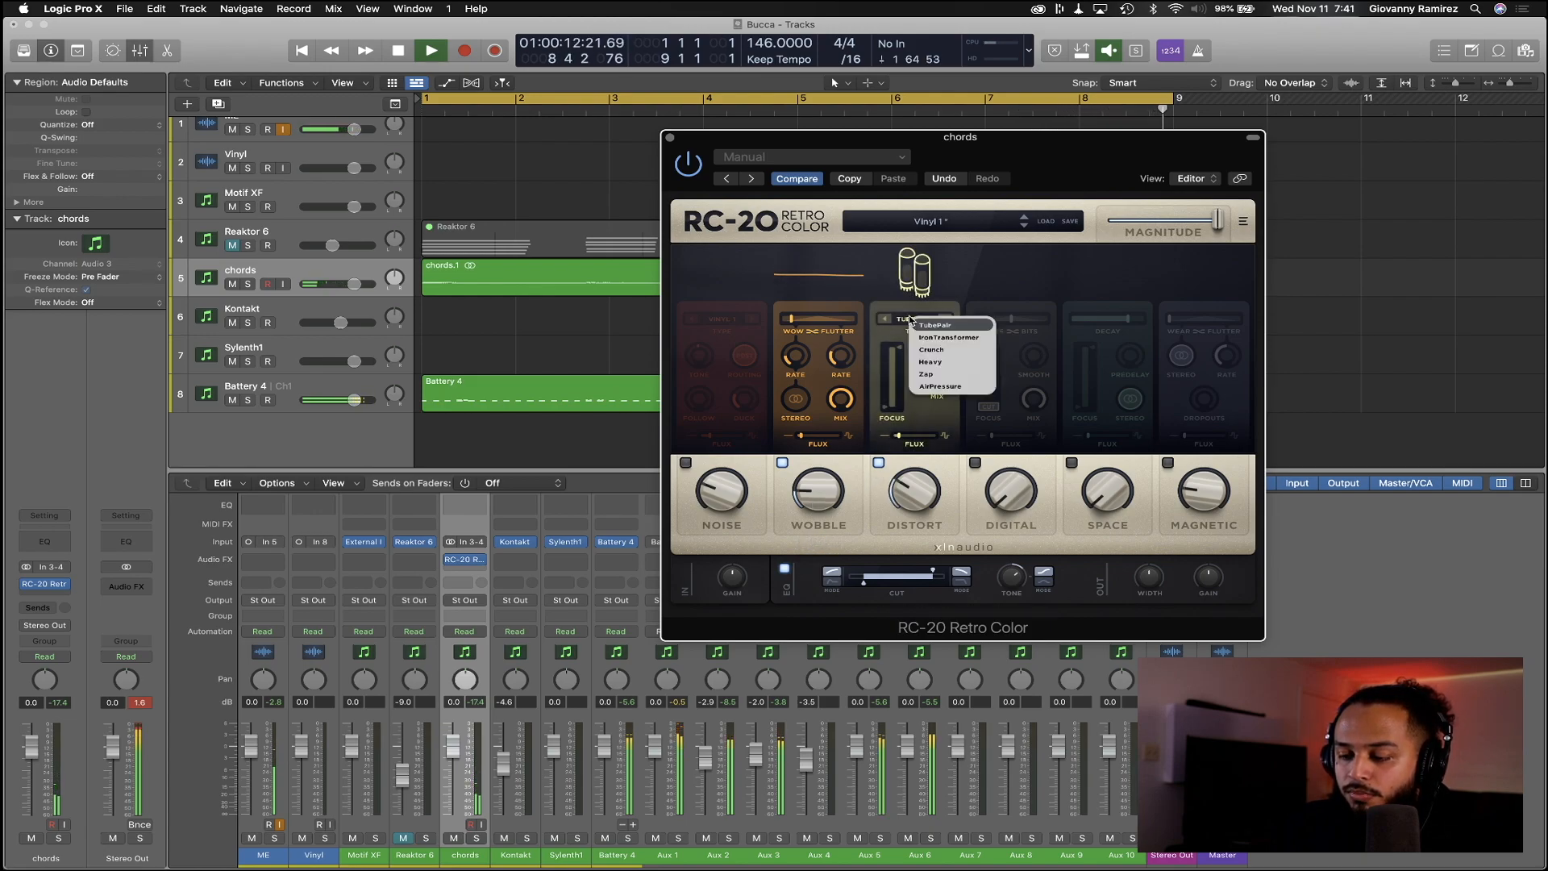
{"action": "left_click", "coordinate": [940, 387]}
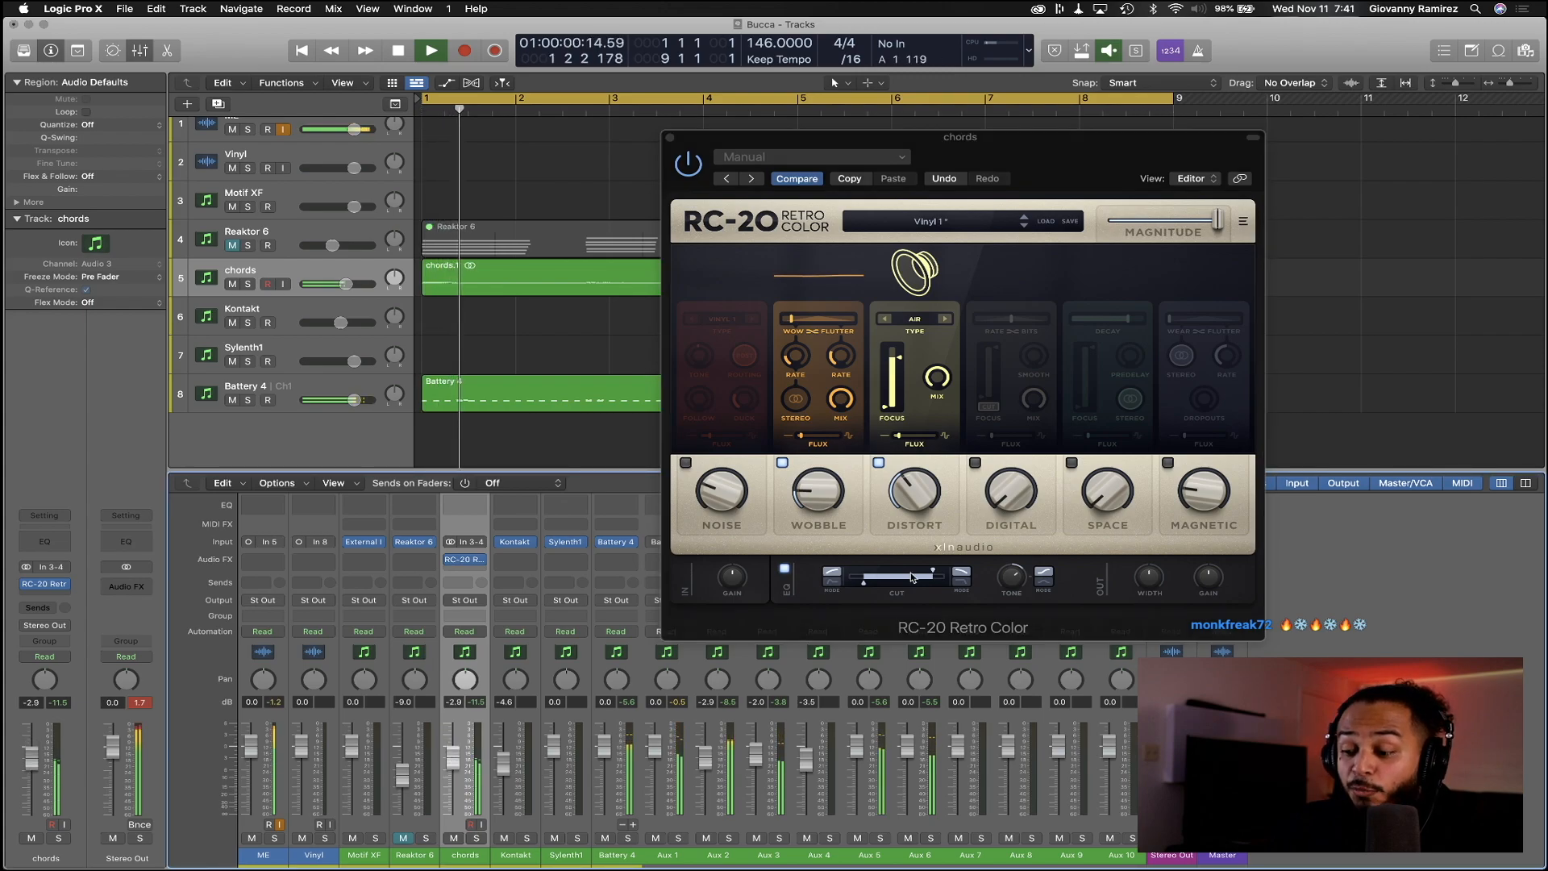
Turn on RC-20's Digital module, shift its balance fully towards Rate and raise Smooth to 100%
{"action": "left_click", "coordinate": [1005, 476]}
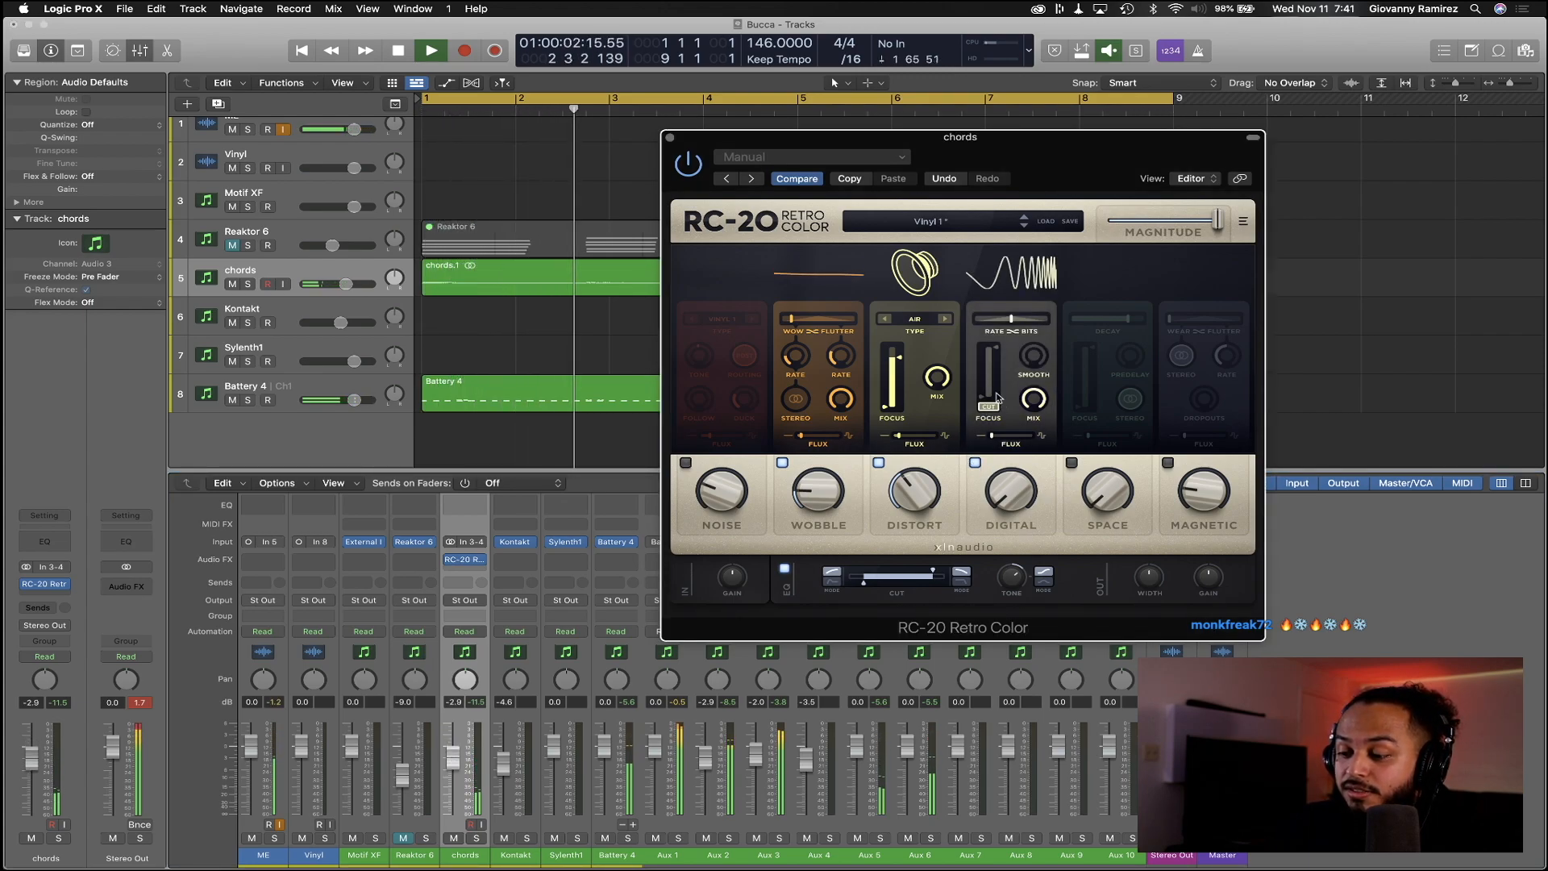
{"action": "mouse_move", "coordinate": [997, 320]}
{"action": "left_click_drag", "start_coordinate": [978, 324], "coordinate": [975, 329]}
{"action": "mouse_move", "coordinate": [1014, 490]}
{"action": "left_click_drag", "start_coordinate": [1031, 347], "coordinate": [1070, 117]}
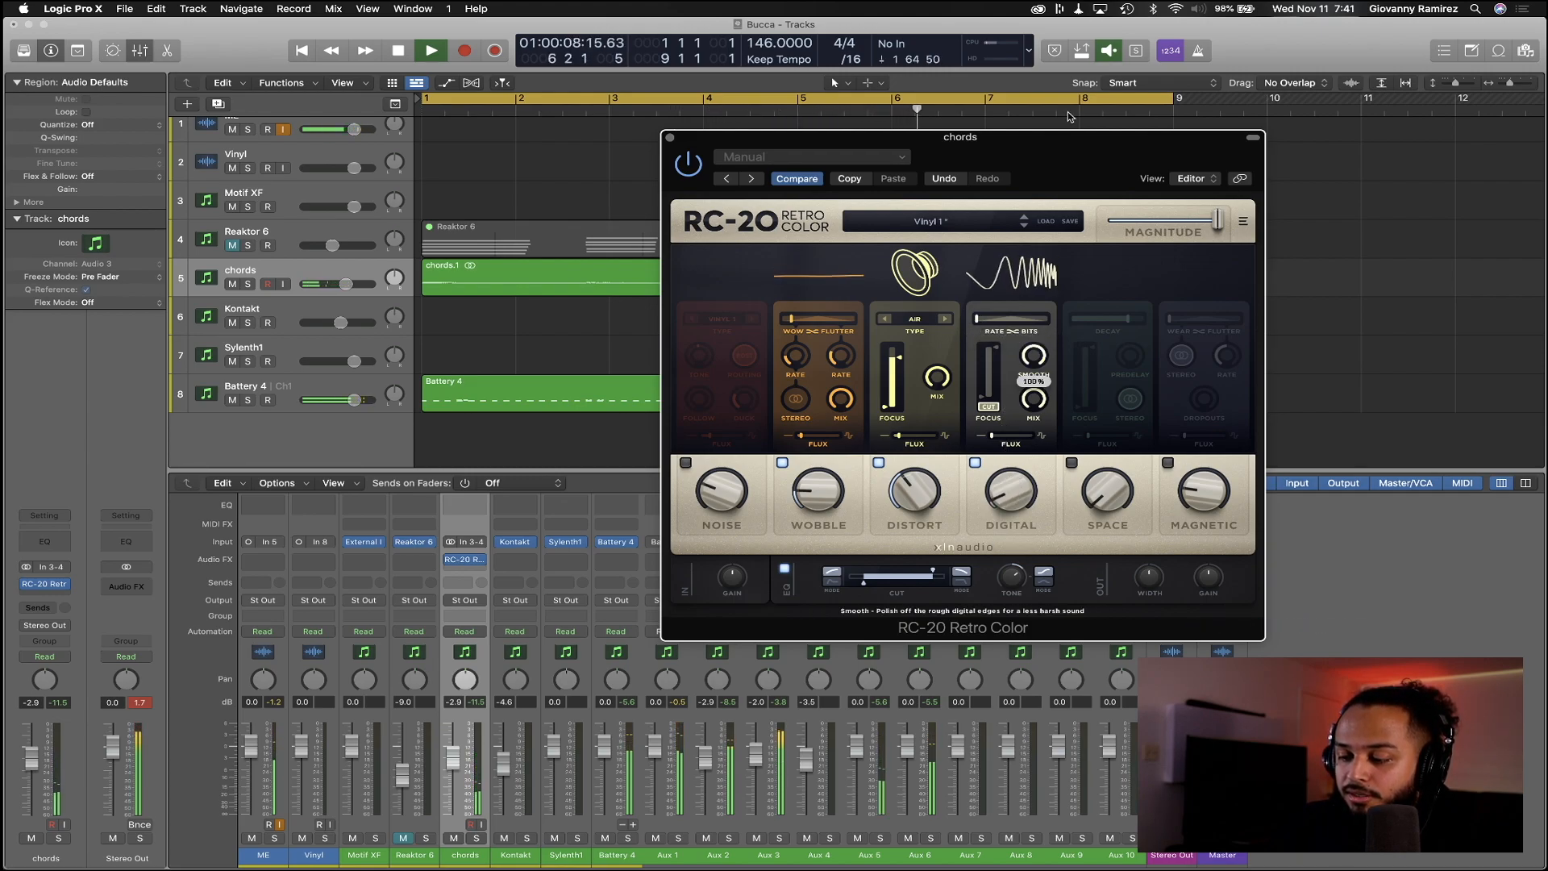
Raise the Digital amount in RC-20 in stages to 57% while listening to the chords
{"action": "left_click_drag", "start_coordinate": [1003, 507], "coordinate": [1004, 490]}
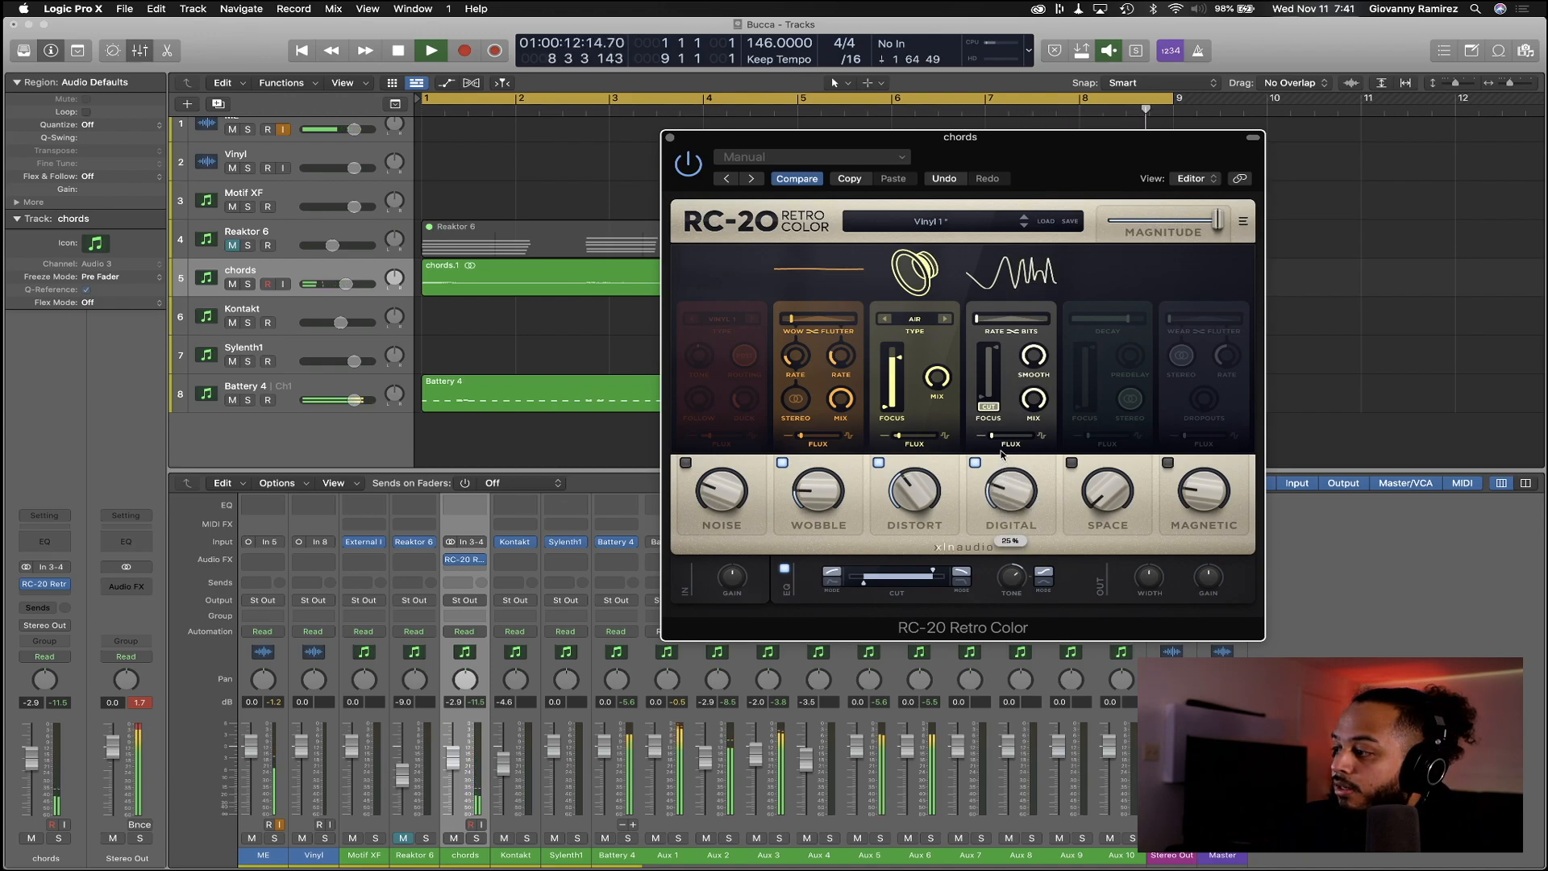
{"action": "left_click_drag", "start_coordinate": [1010, 493], "coordinate": [1009, 487]}
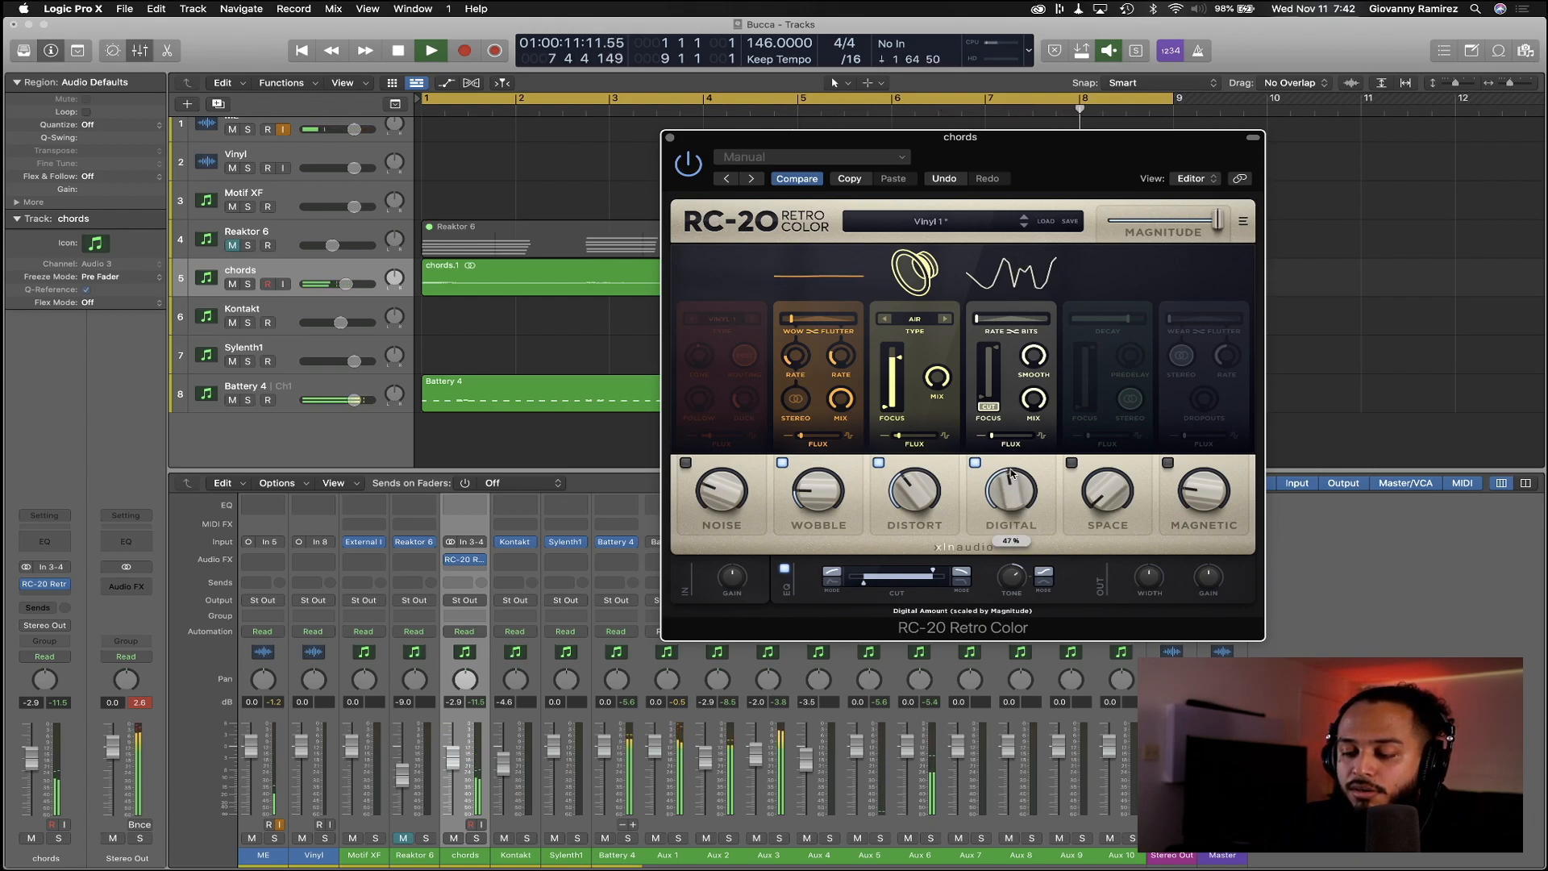
{"action": "left_click_drag", "start_coordinate": [1017, 494], "coordinate": [1019, 479]}
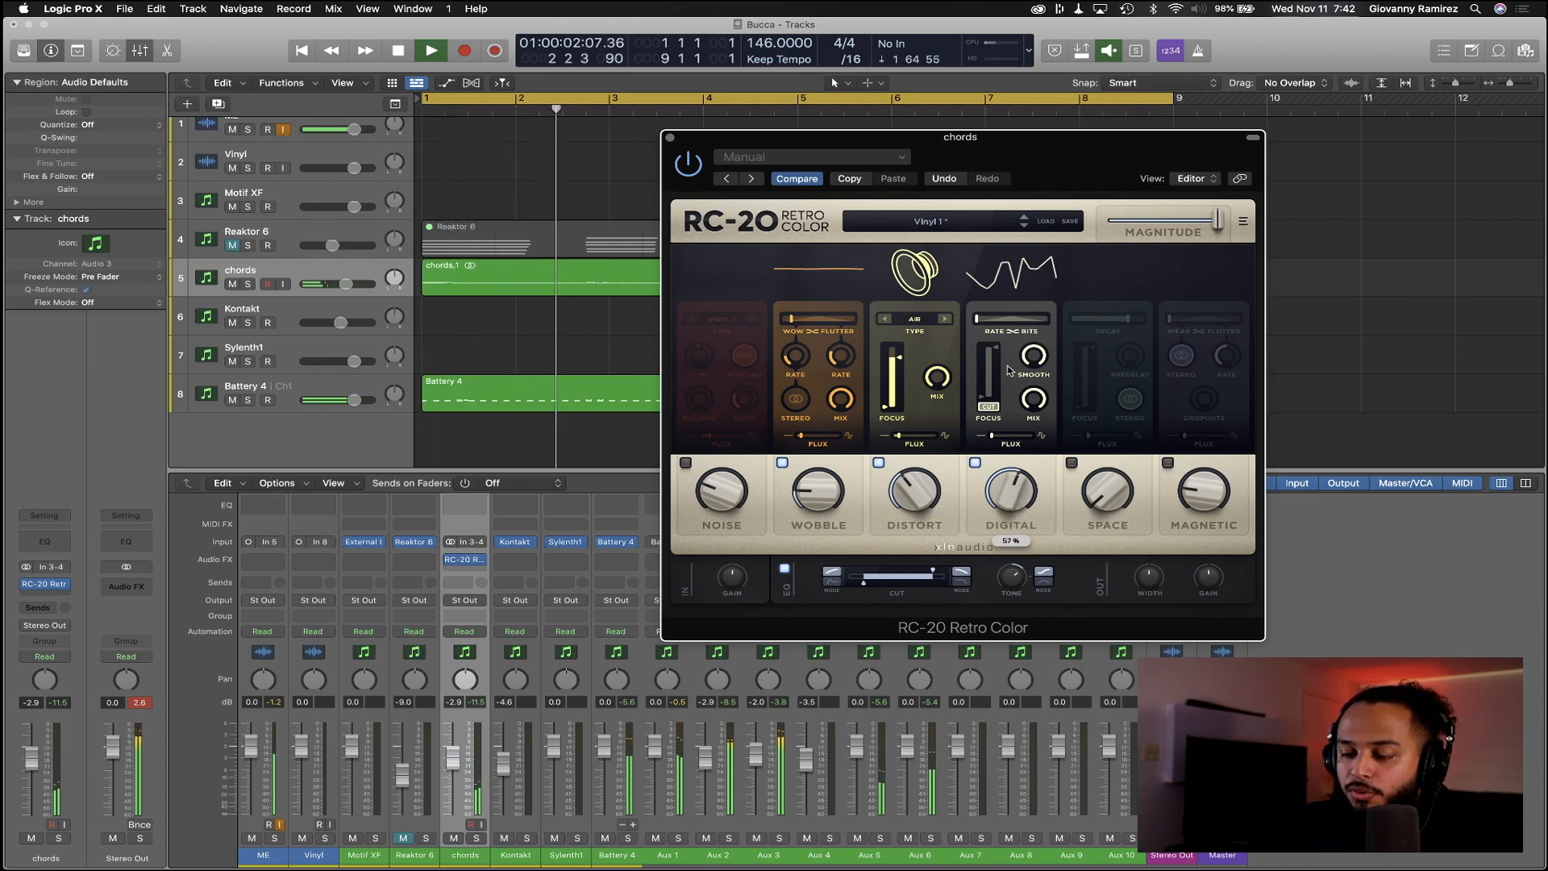
Lower the upper limit of the Digital module's Focus range slightly and fine-tune the Digital amount by ear
{"action": "left_click_drag", "start_coordinate": [997, 348], "coordinate": [998, 355]}
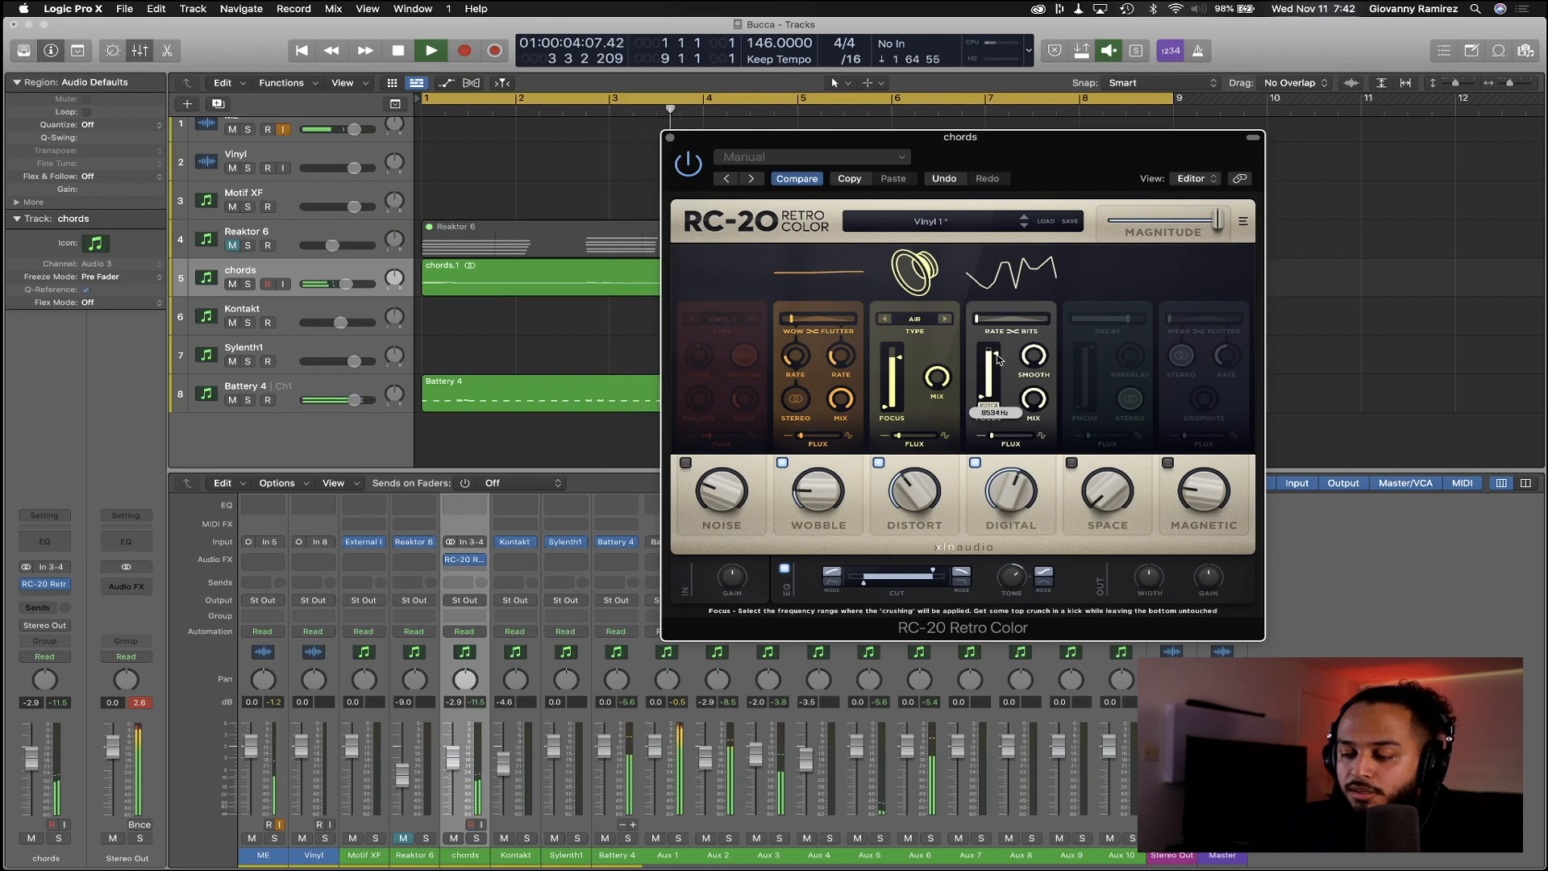
{"action": "left_click_drag", "start_coordinate": [1006, 480], "coordinate": [1006, 469]}
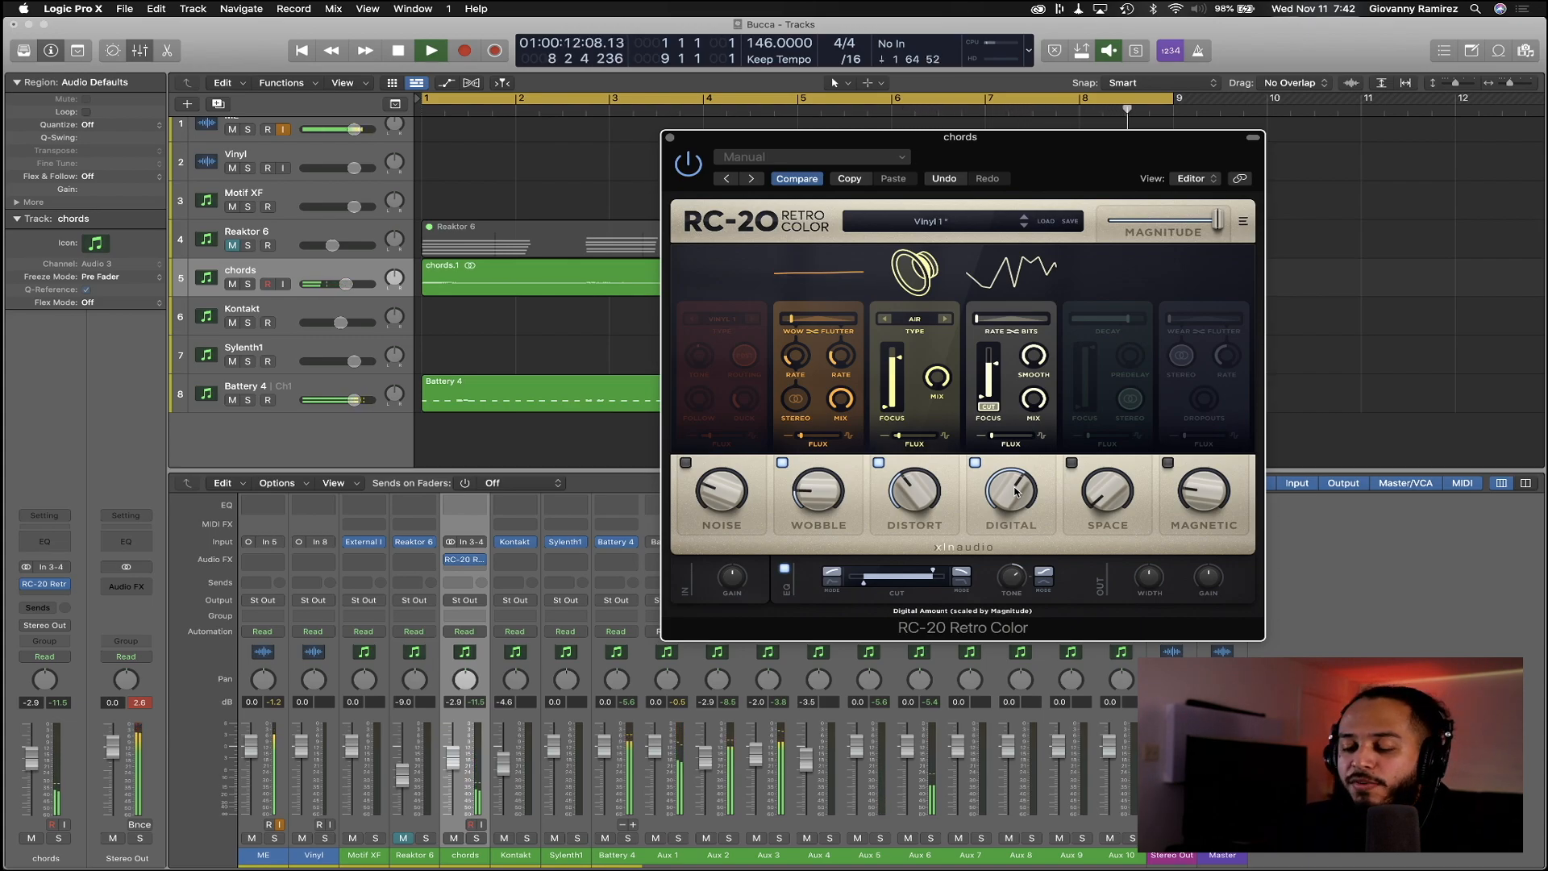
{"action": "left_click_drag", "start_coordinate": [1018, 497], "coordinate": [1017, 498]}
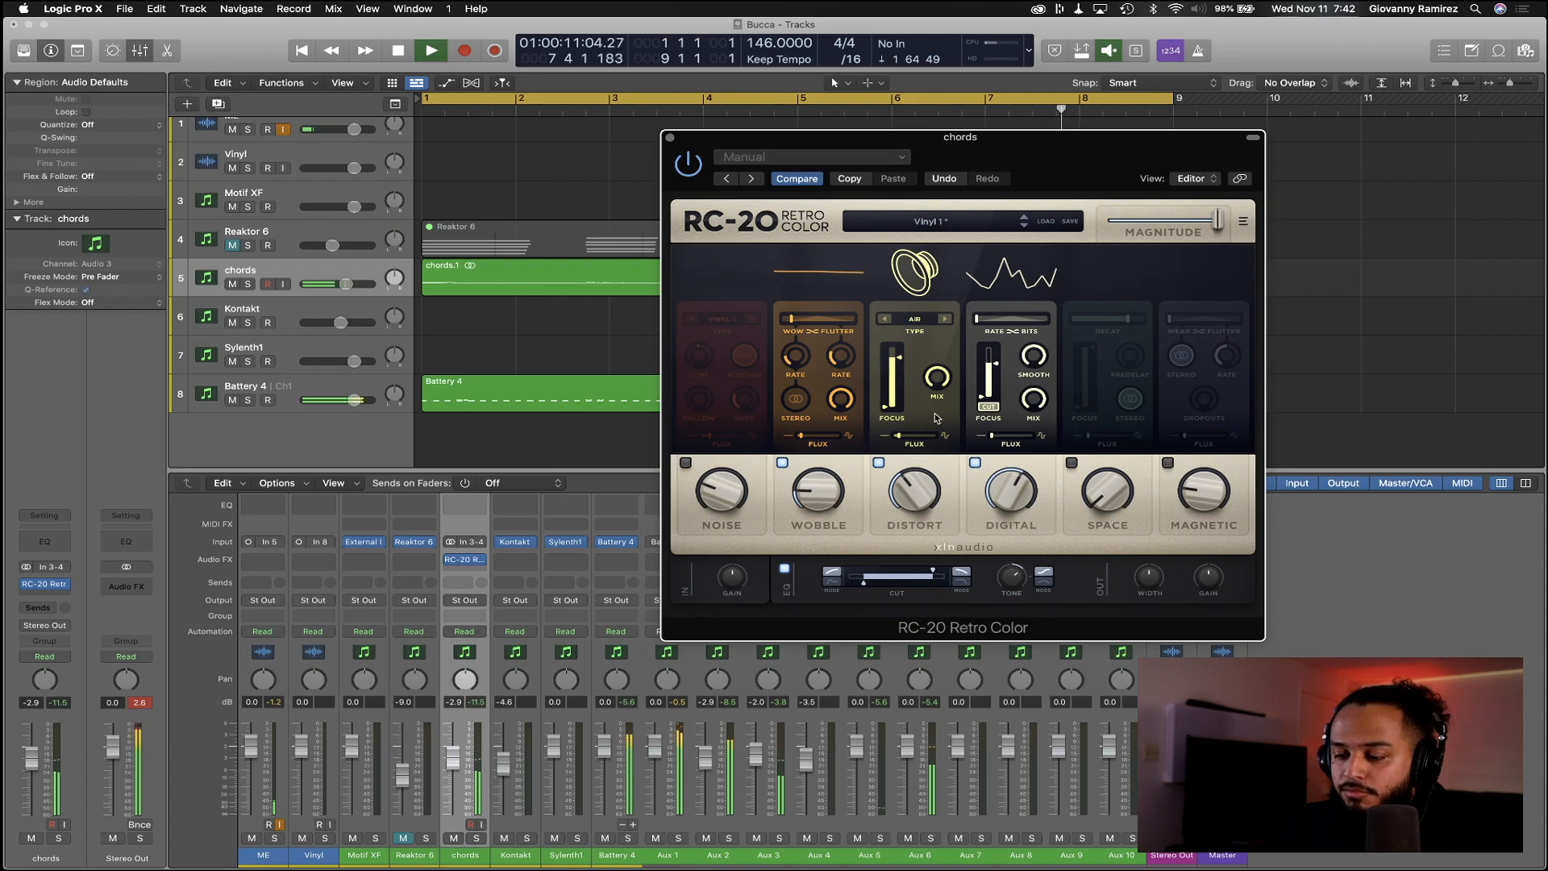
Close the RC-20 window and set the chords track volume to -3.0 dB
{"action": "left_click", "coordinate": [670, 138]}
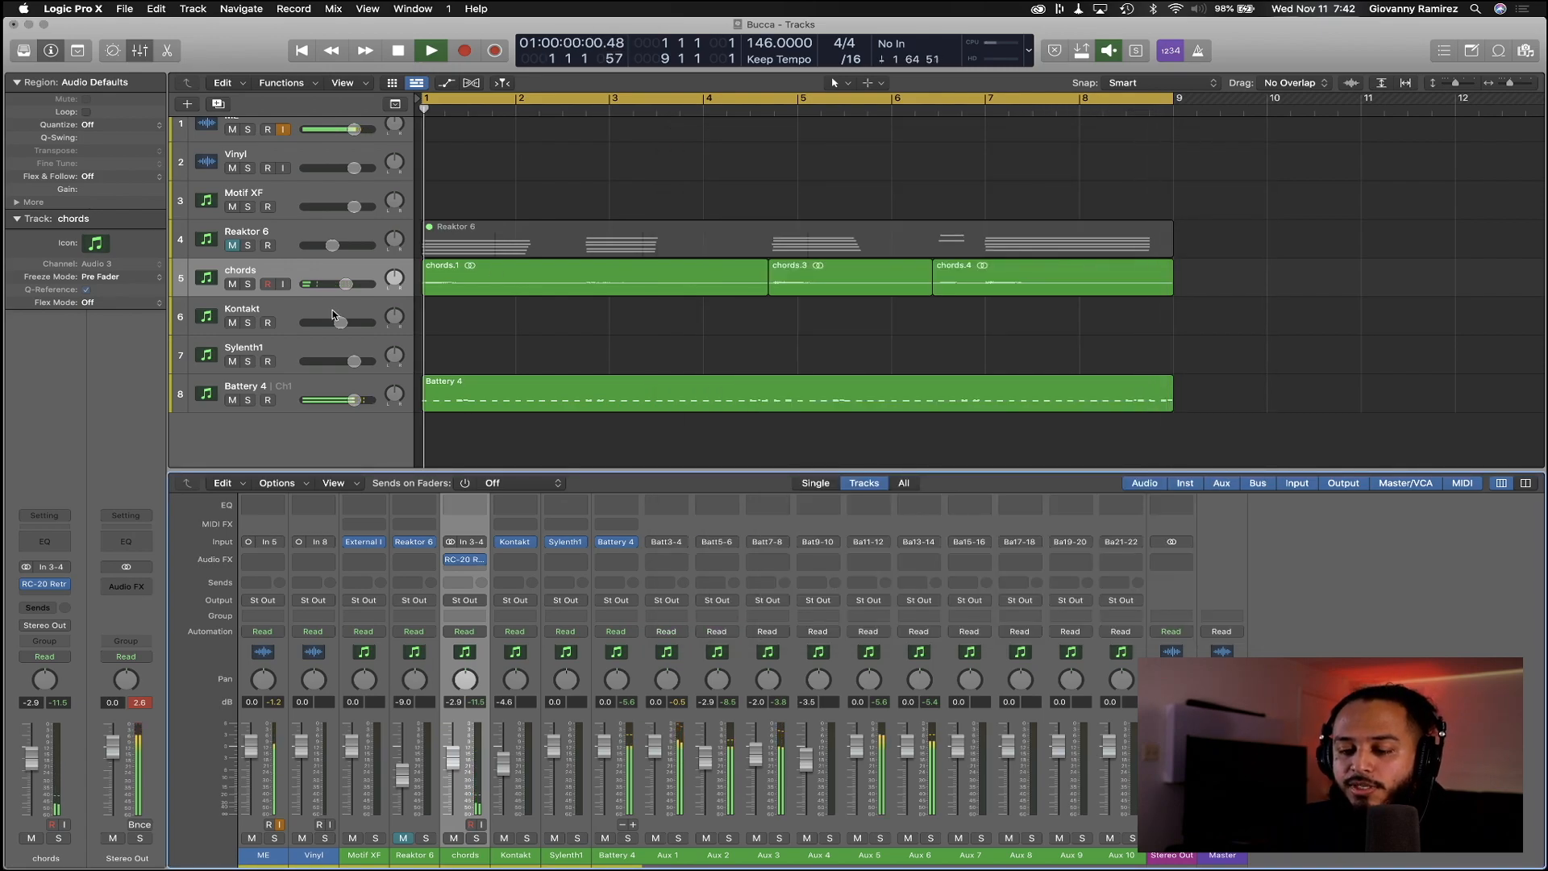
{"action": "left_click_drag", "start_coordinate": [347, 285], "coordinate": [346, 284]}
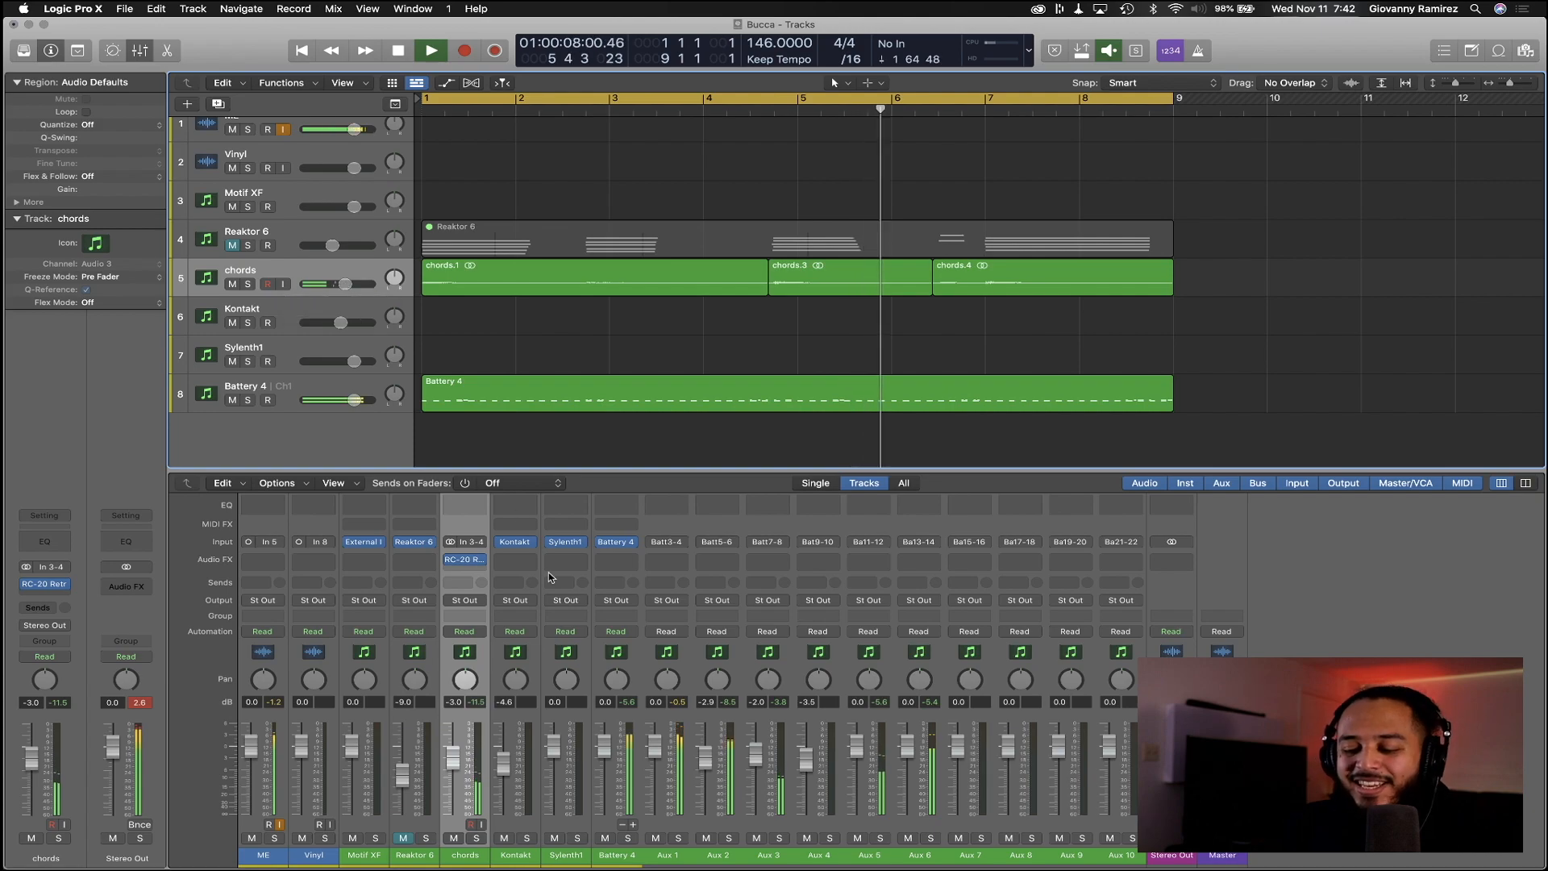
Insert the stereo FF Timeless 2 delay after RC-20 on the chords channel
{"action": "left_click", "coordinate": [480, 562]}
{"action": "left_click", "coordinate": [456, 571]}
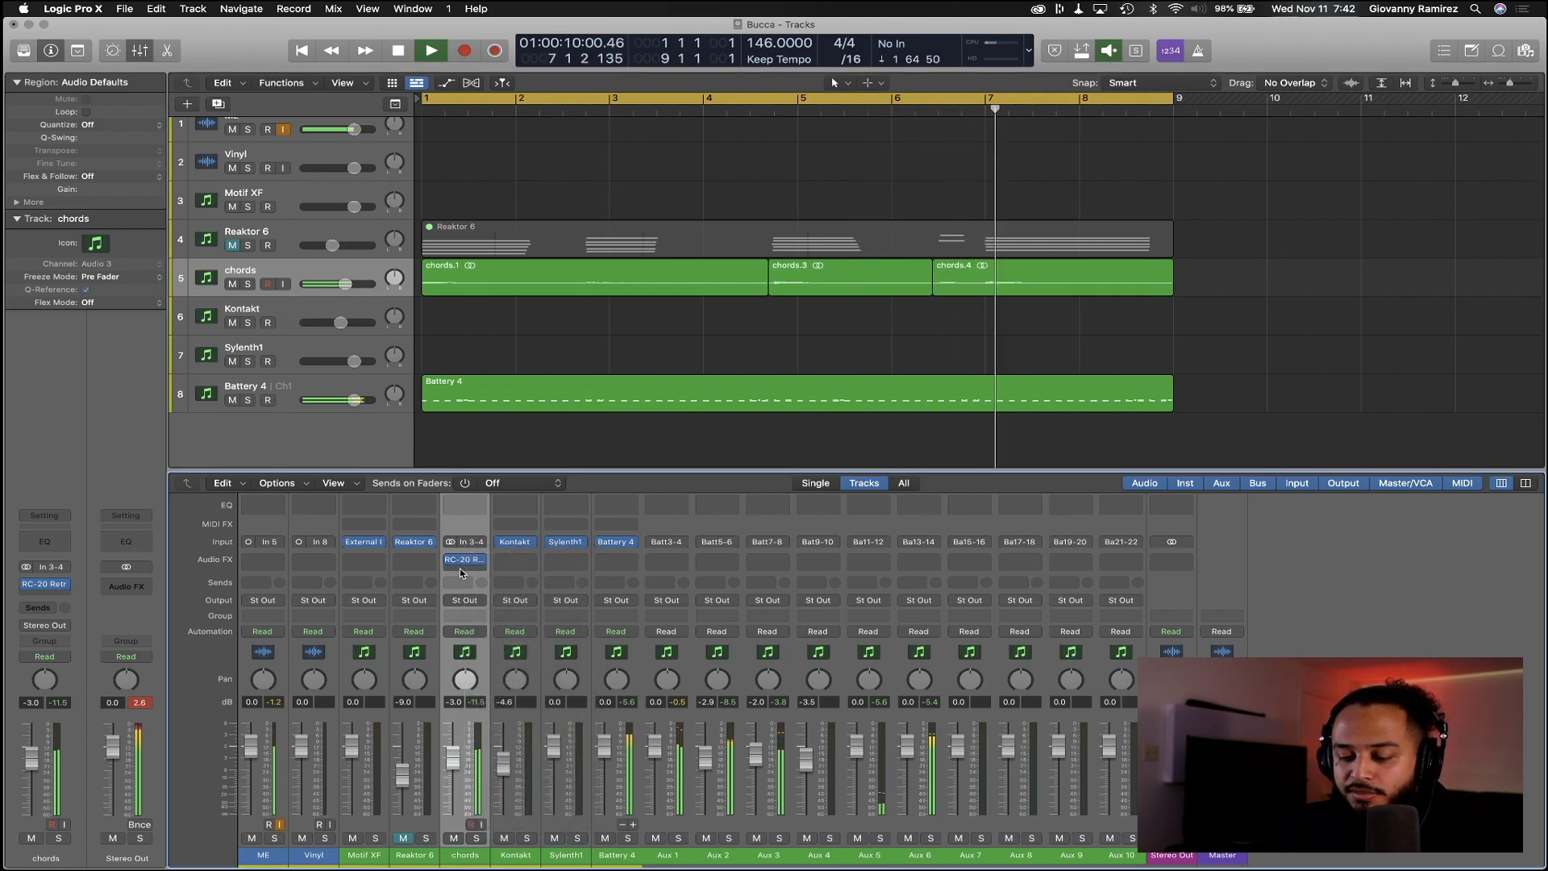
{"action": "left_click", "coordinate": [470, 572]}
{"action": "mouse_move", "coordinate": [520, 645]}
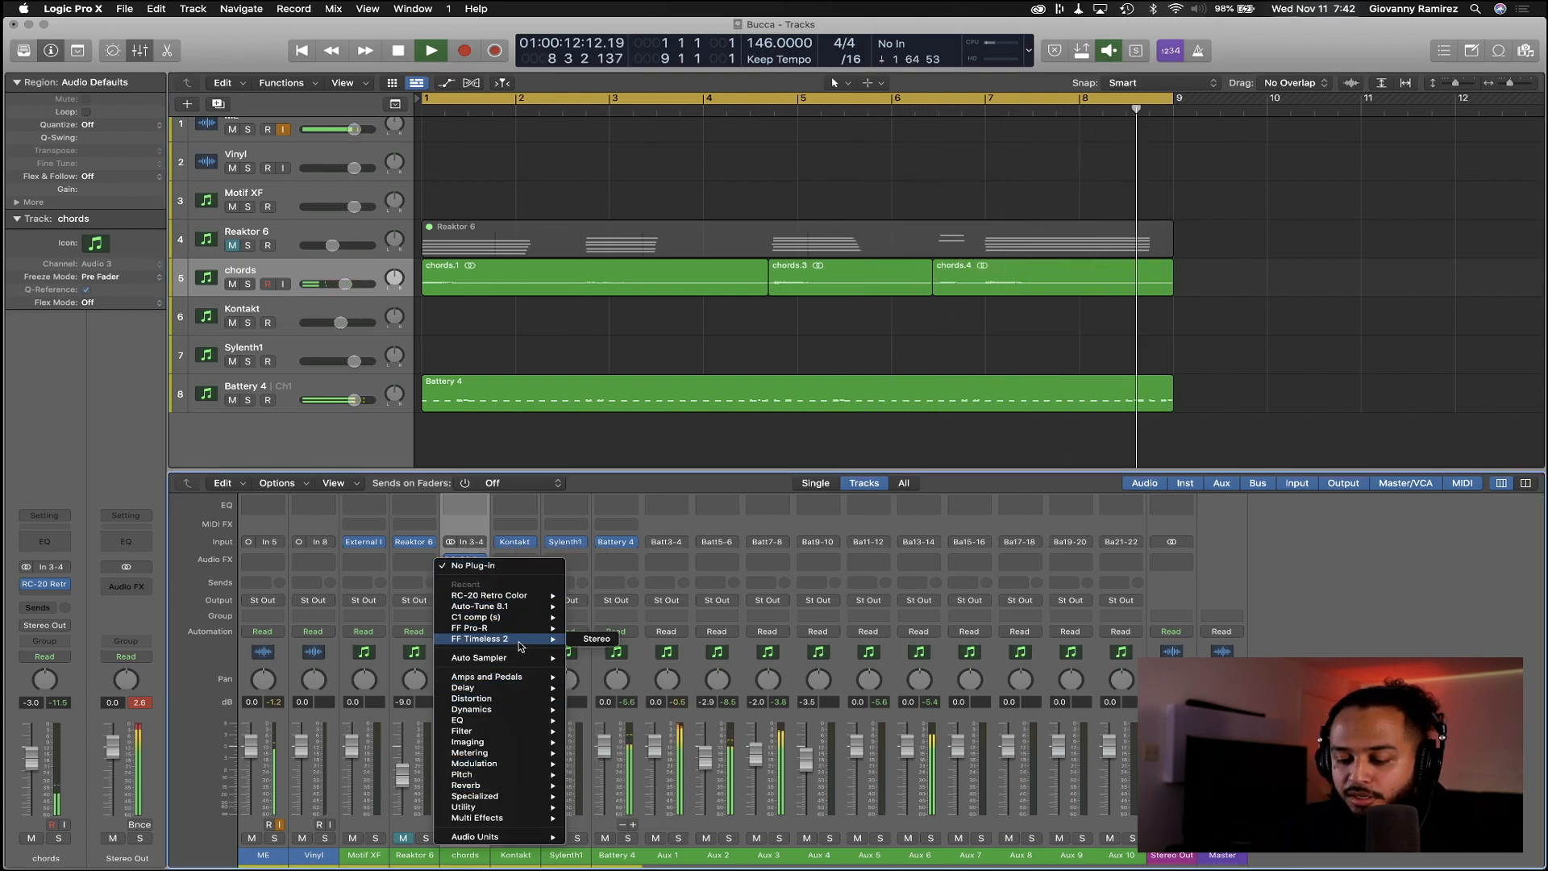
{"action": "left_click", "coordinate": [595, 640]}
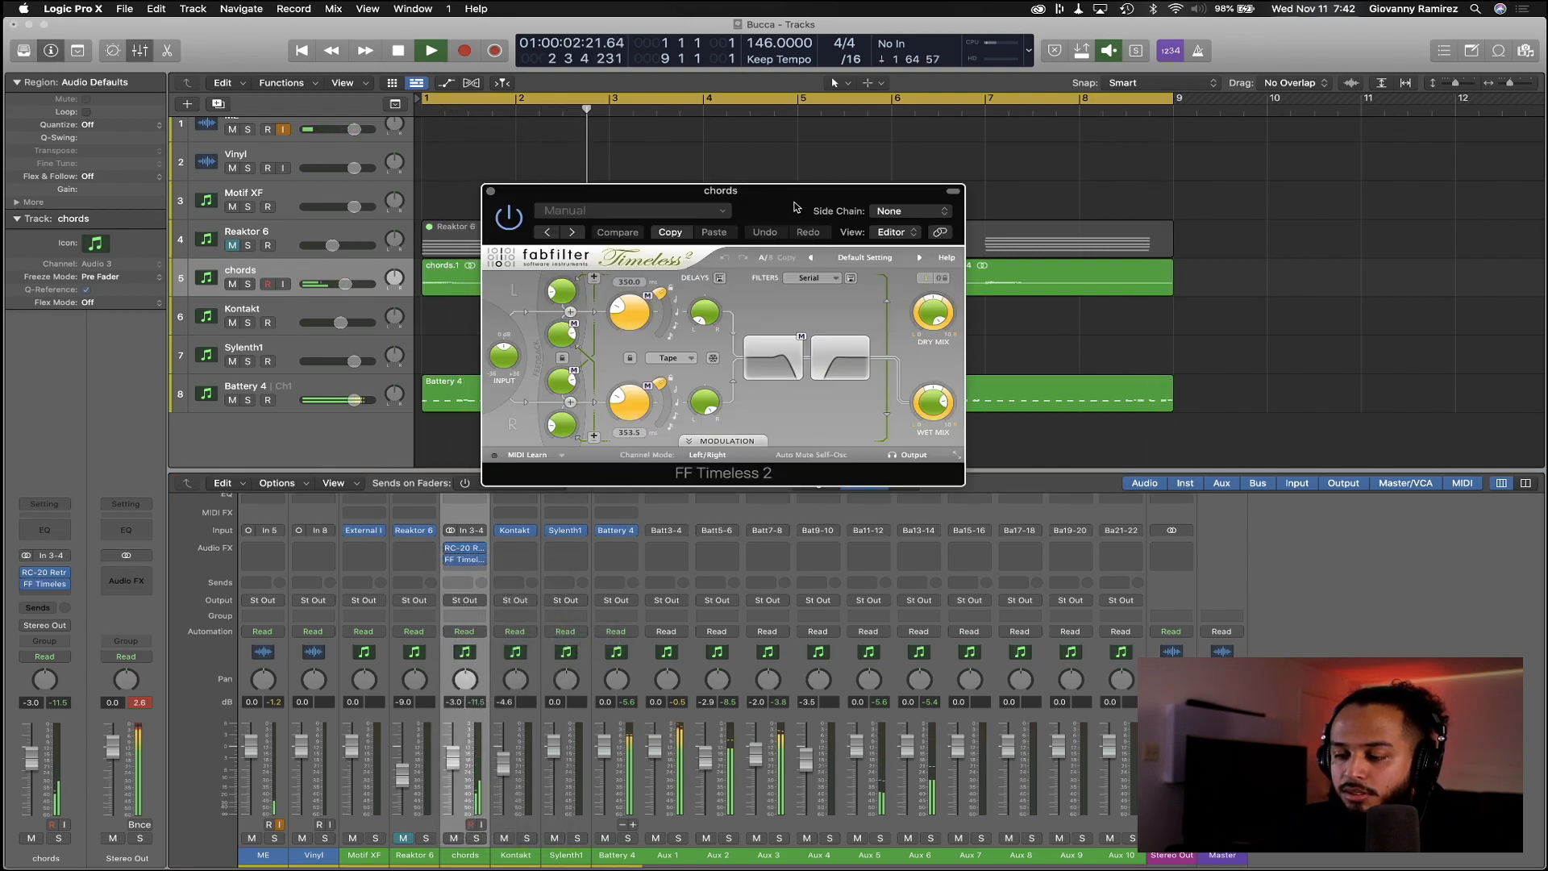
Fine-tune the wet mix level in Timeless 2 while the loop plays and close the plug-in window
{"action": "left_click_drag", "start_coordinate": [794, 207], "coordinate": [1000, 288]}
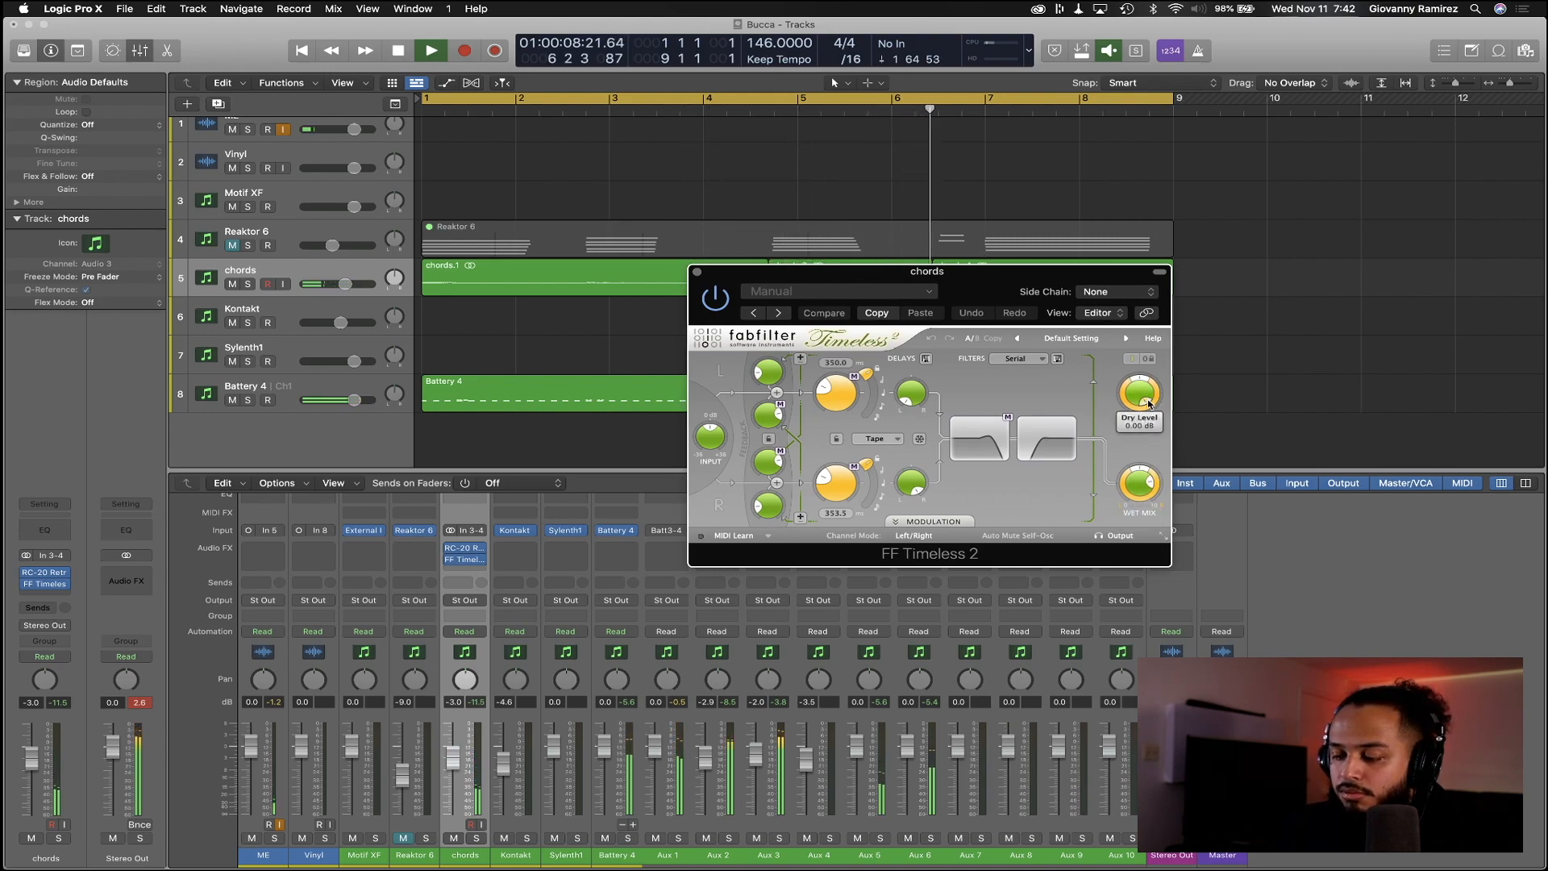
{"action": "left_click_drag", "start_coordinate": [1151, 481], "coordinate": [1150, 477]}
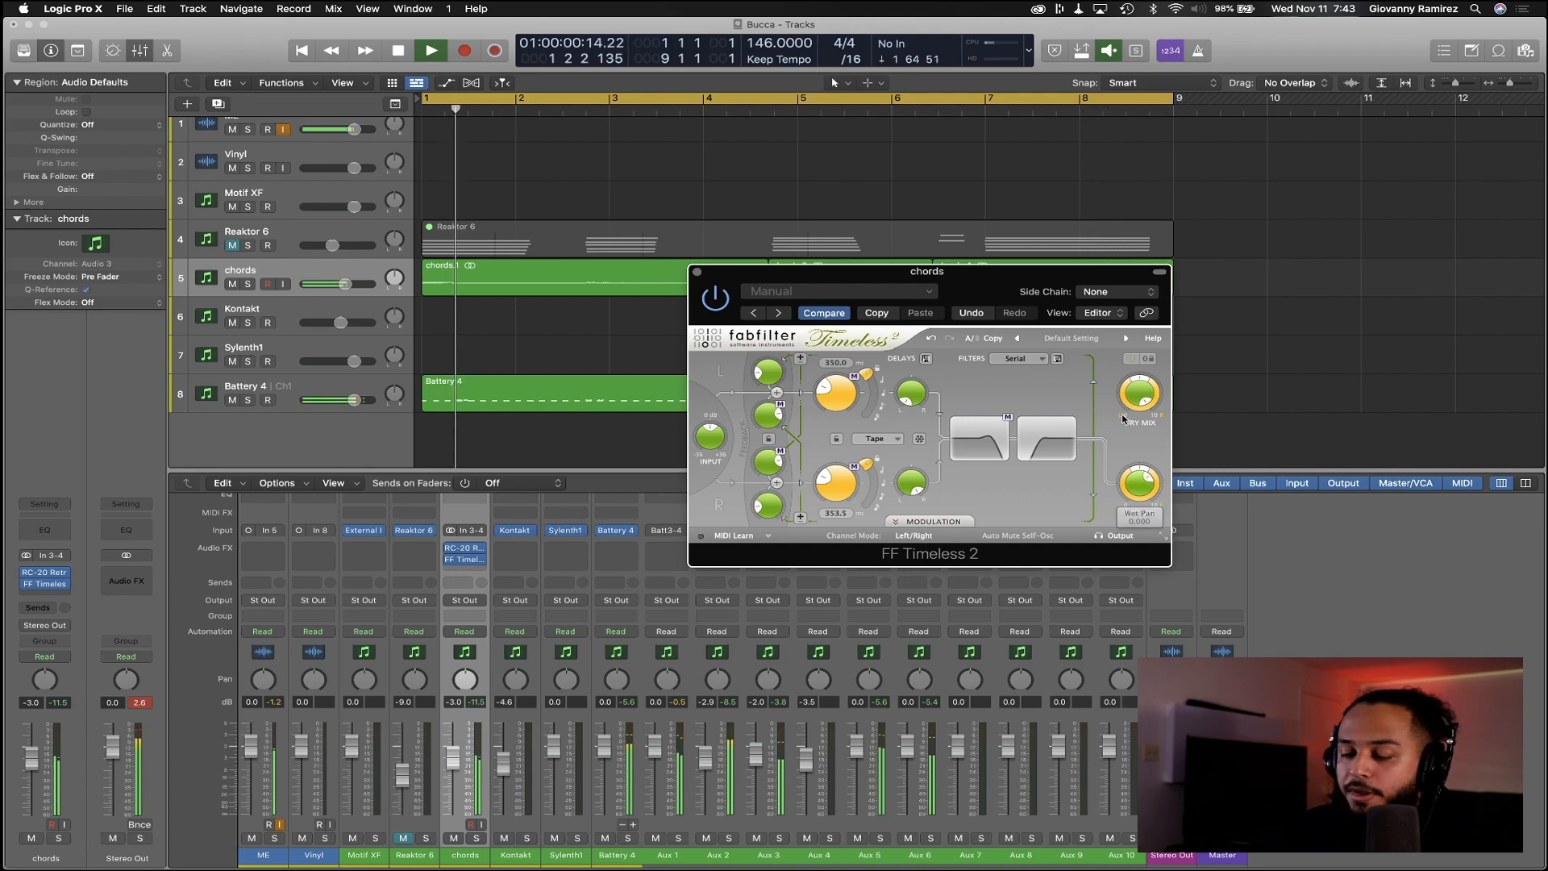
{"action": "left_click", "coordinate": [697, 272]}
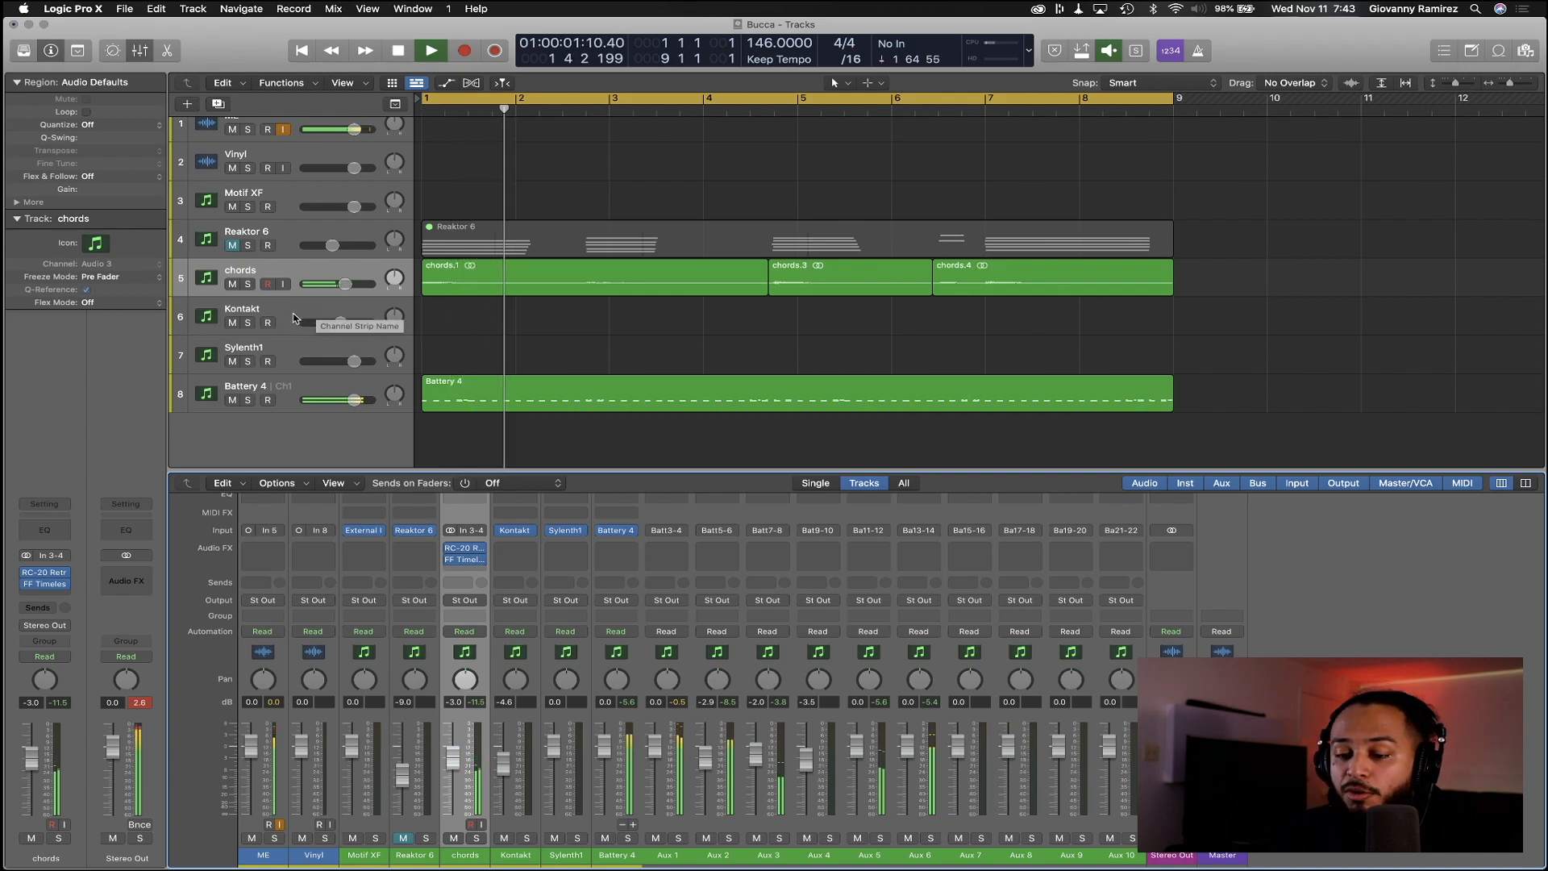
Select the Motif XF track to audition a part over the loop, and stop playback
{"action": "left_click", "coordinate": [292, 192]}
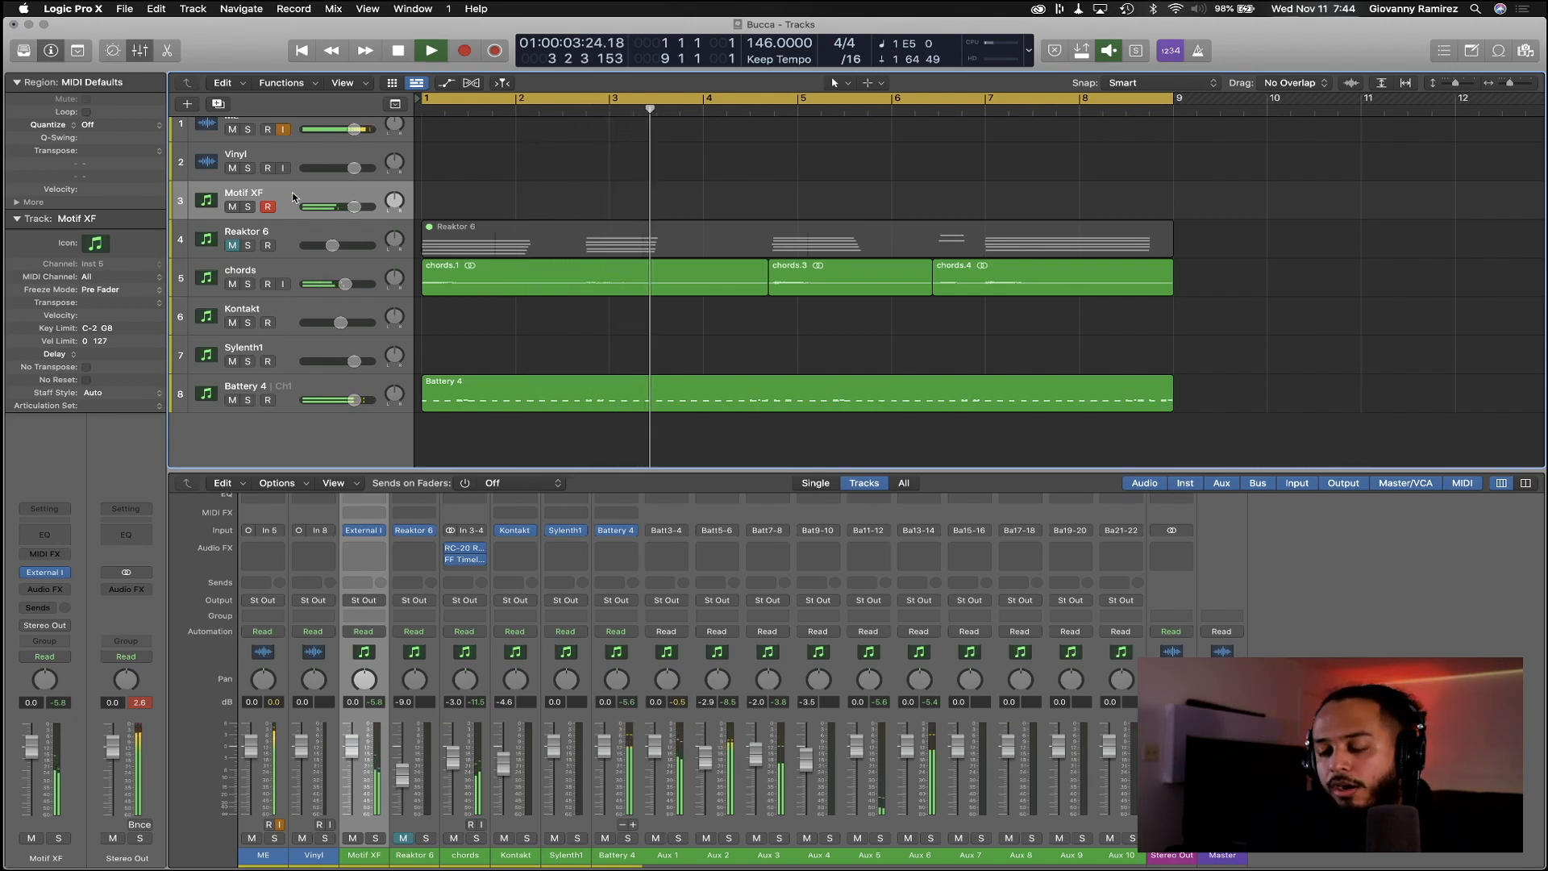
{"action": "key", "text": "space"}
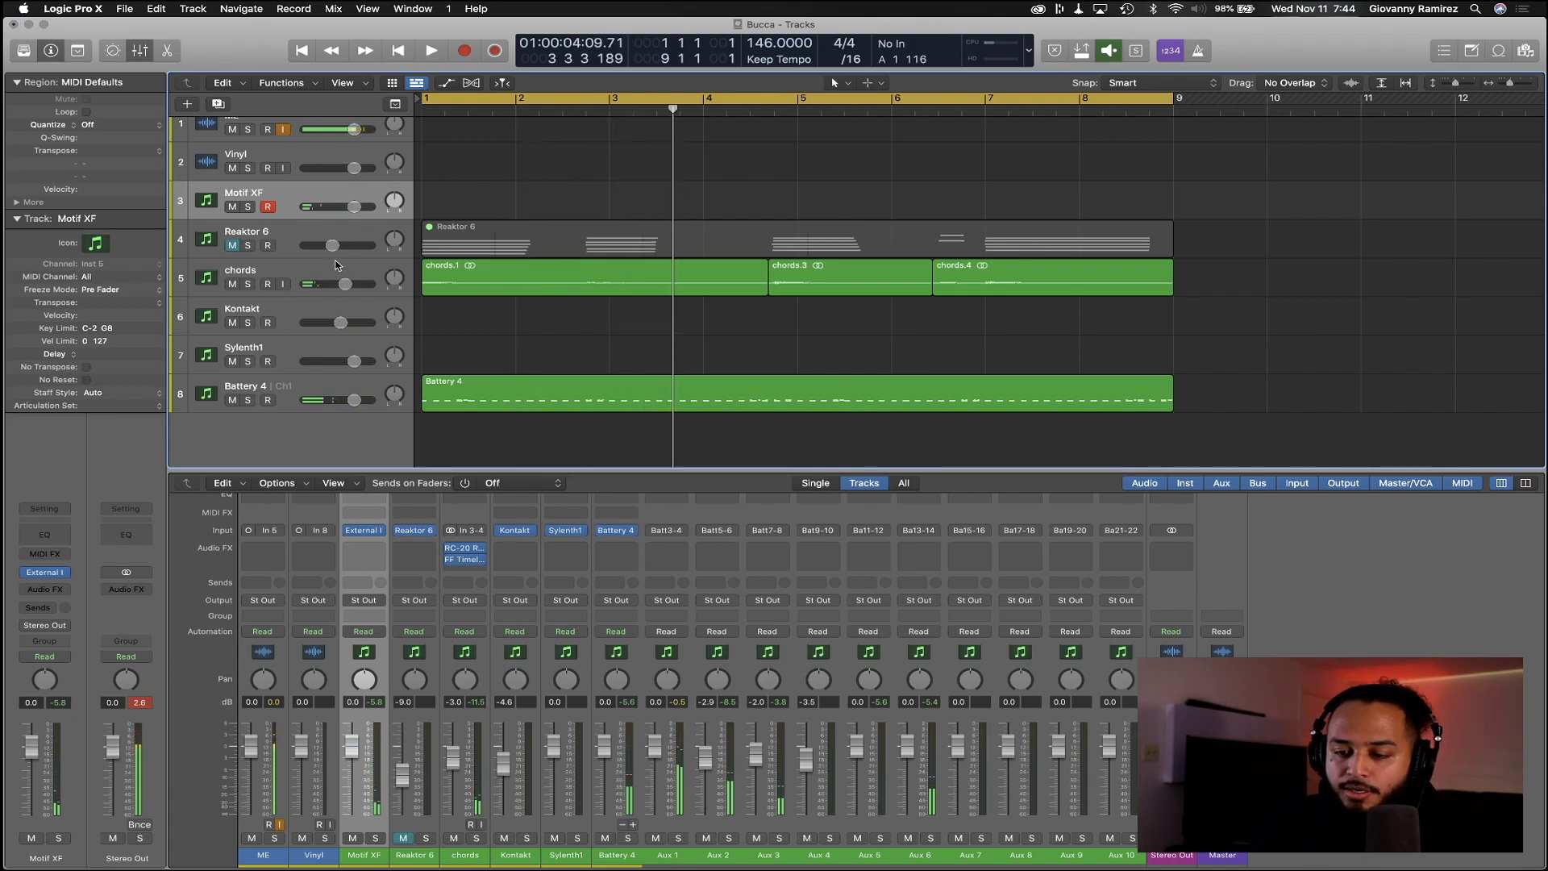
Create a new software instrument track with the mono version of Native Instruments Massive as its instrument
{"action": "left_click", "coordinate": [190, 106]}
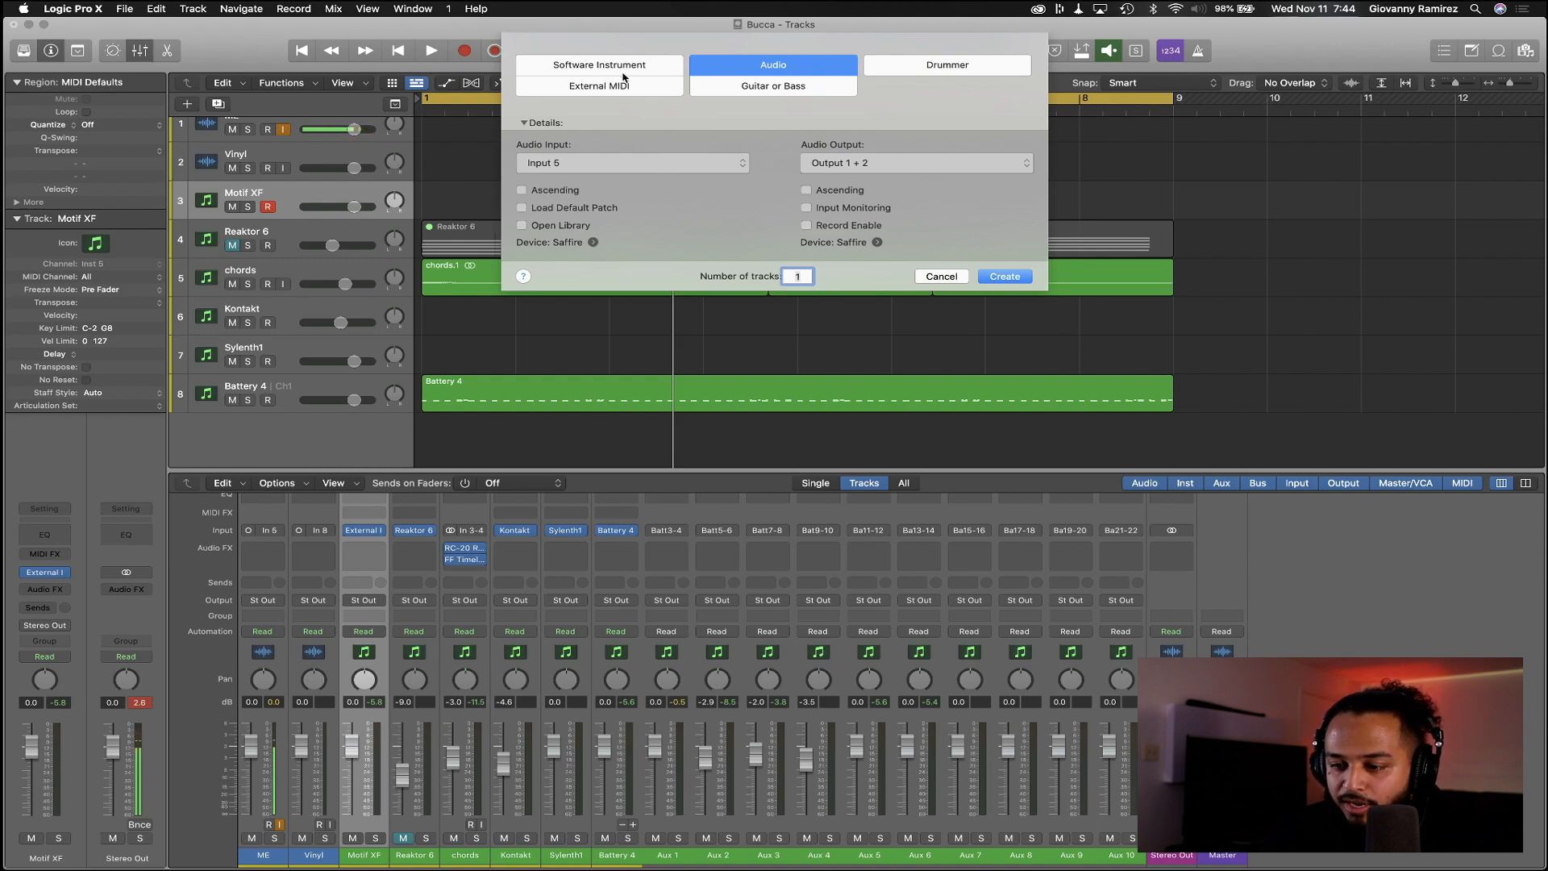
{"action": "left_click", "coordinate": [617, 70]}
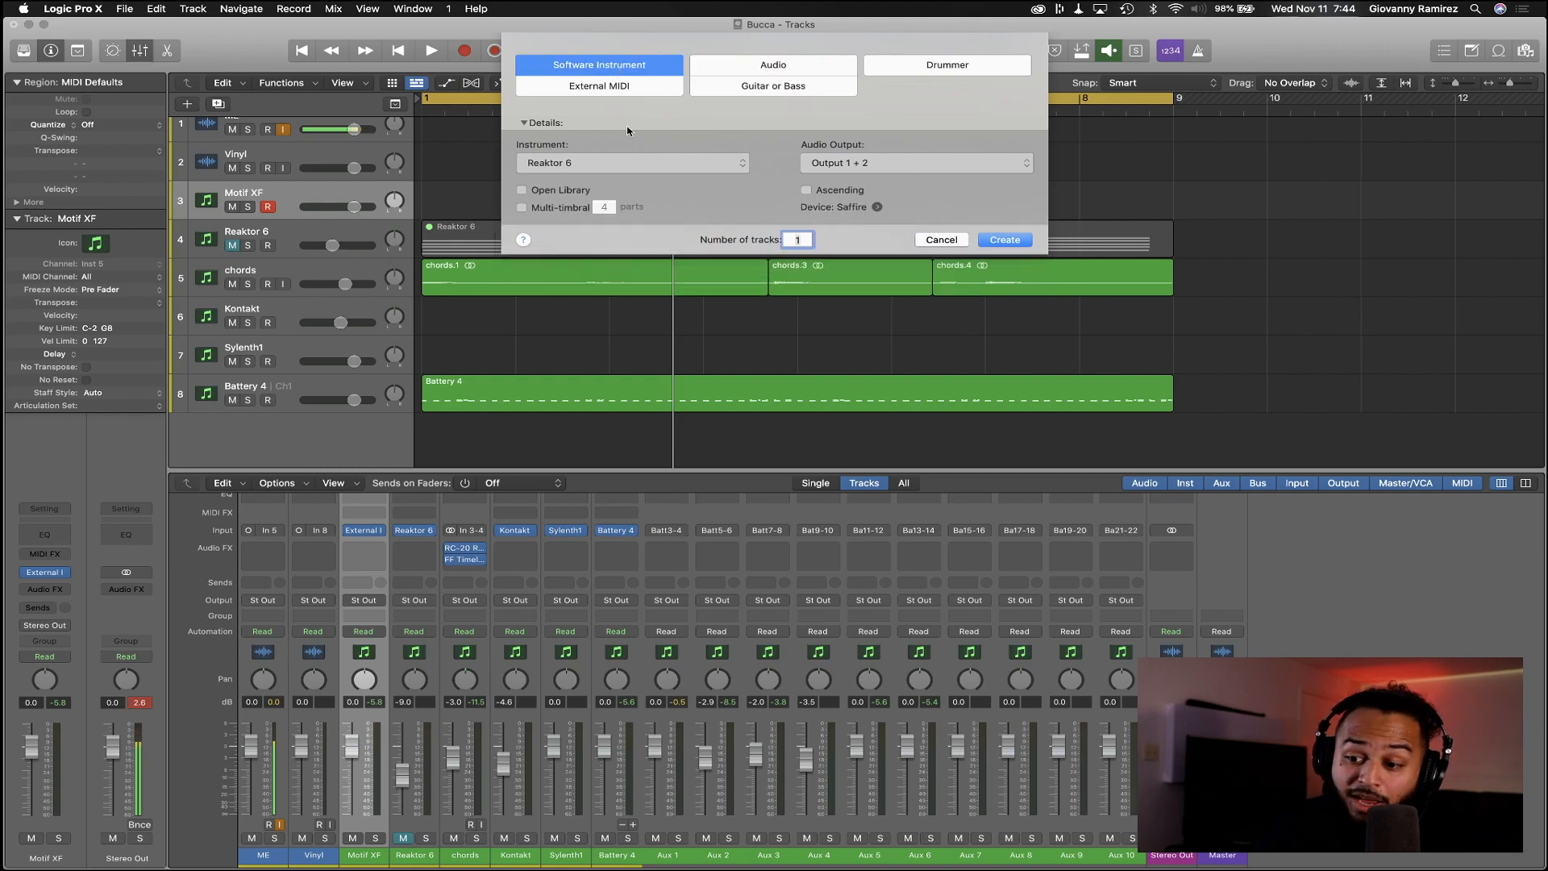
{"action": "left_click", "coordinate": [619, 159]}
{"action": "mouse_move", "coordinate": [626, 517]}
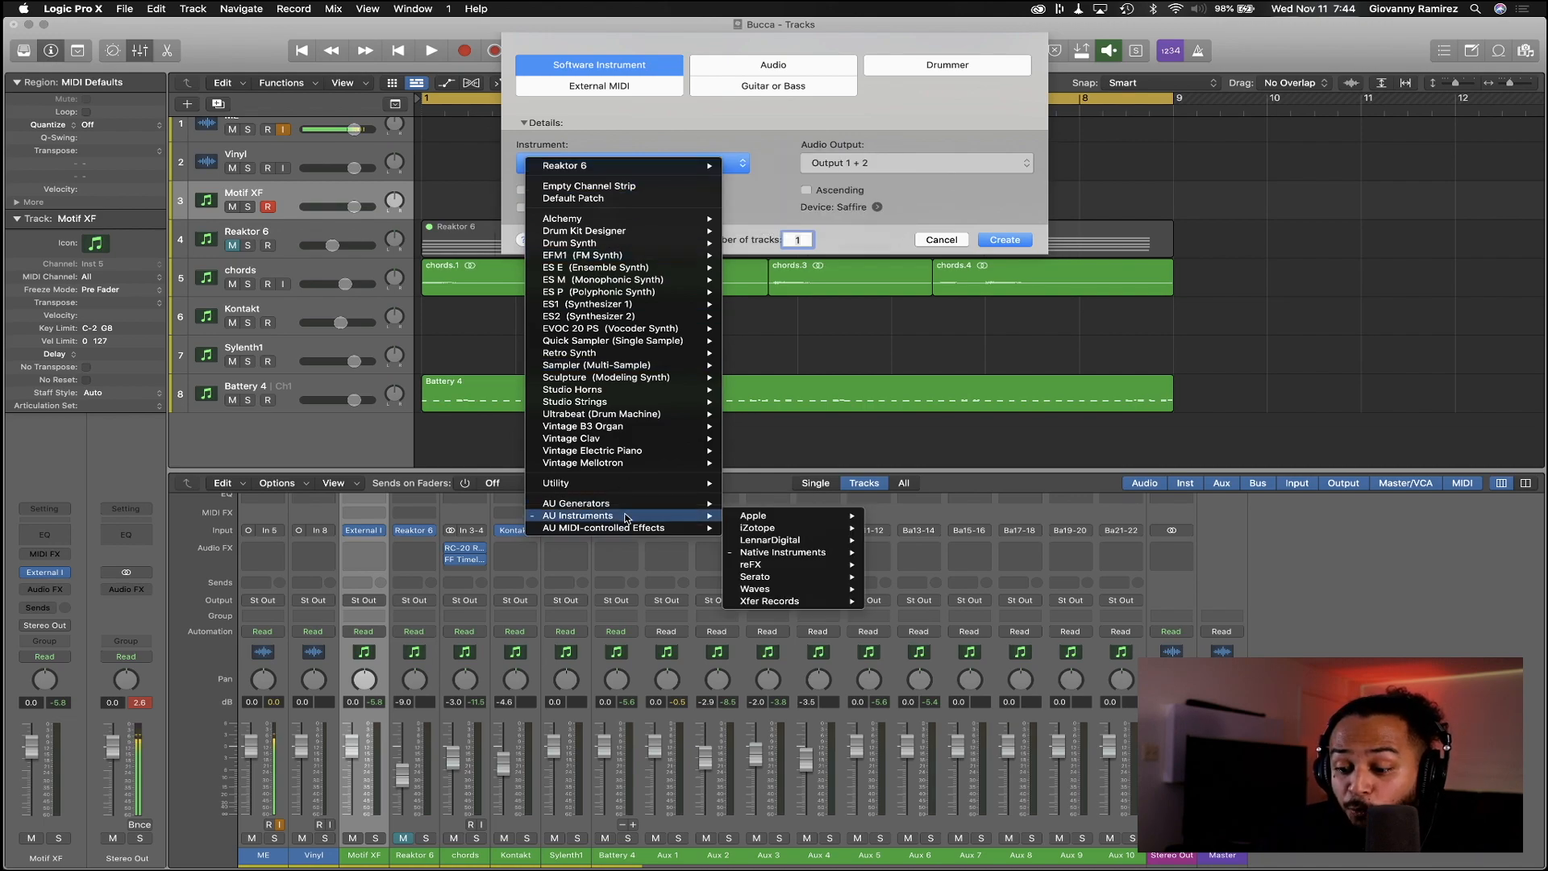
{"action": "mouse_move", "coordinate": [811, 570]}
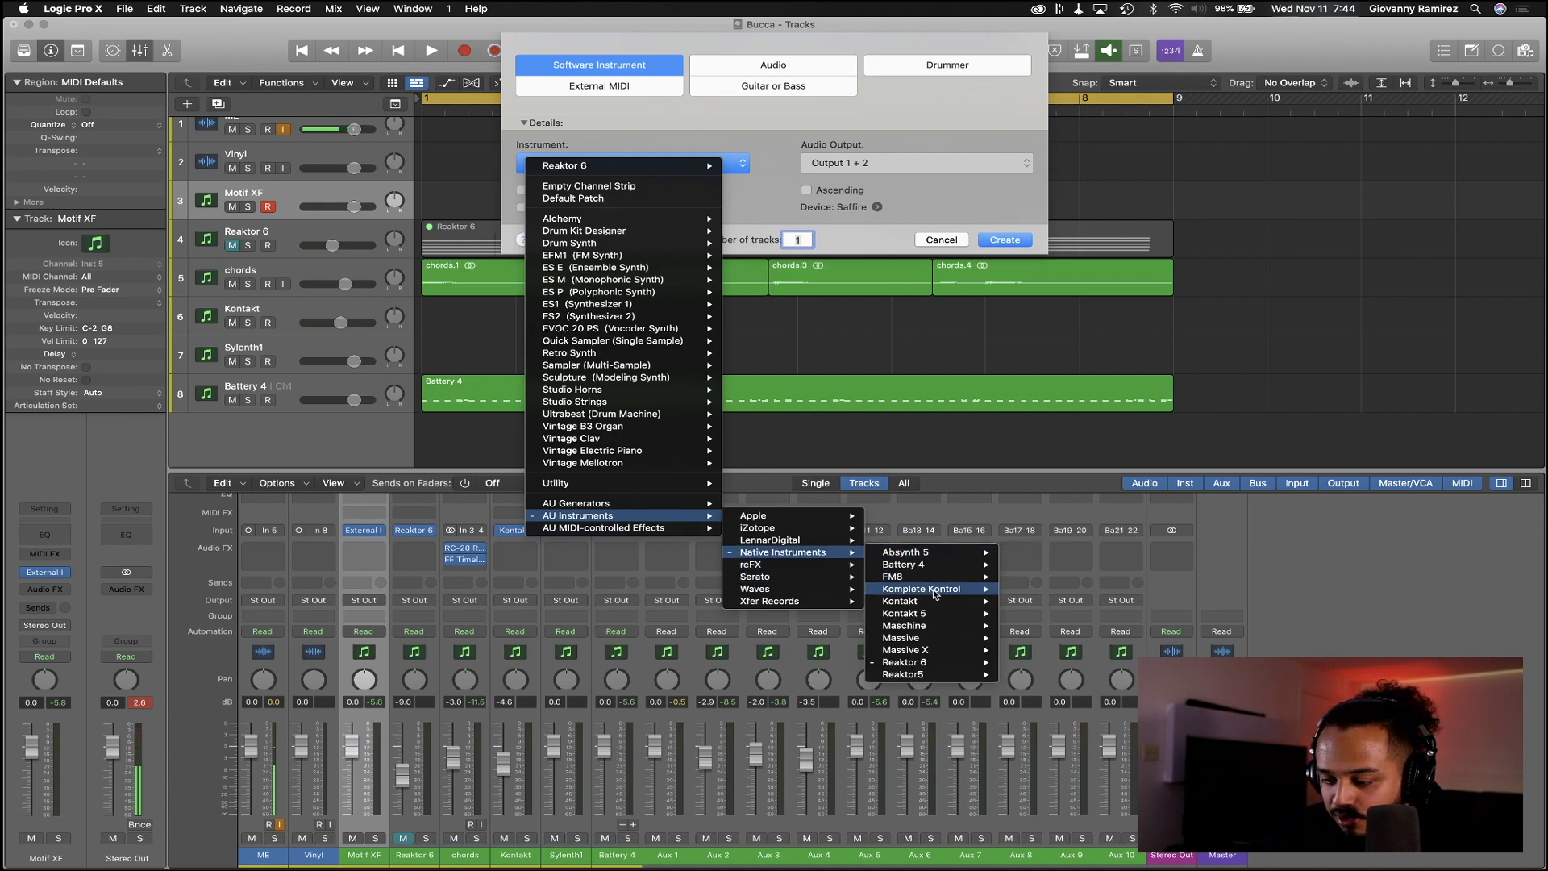
{"action": "mouse_move", "coordinate": [978, 643]}
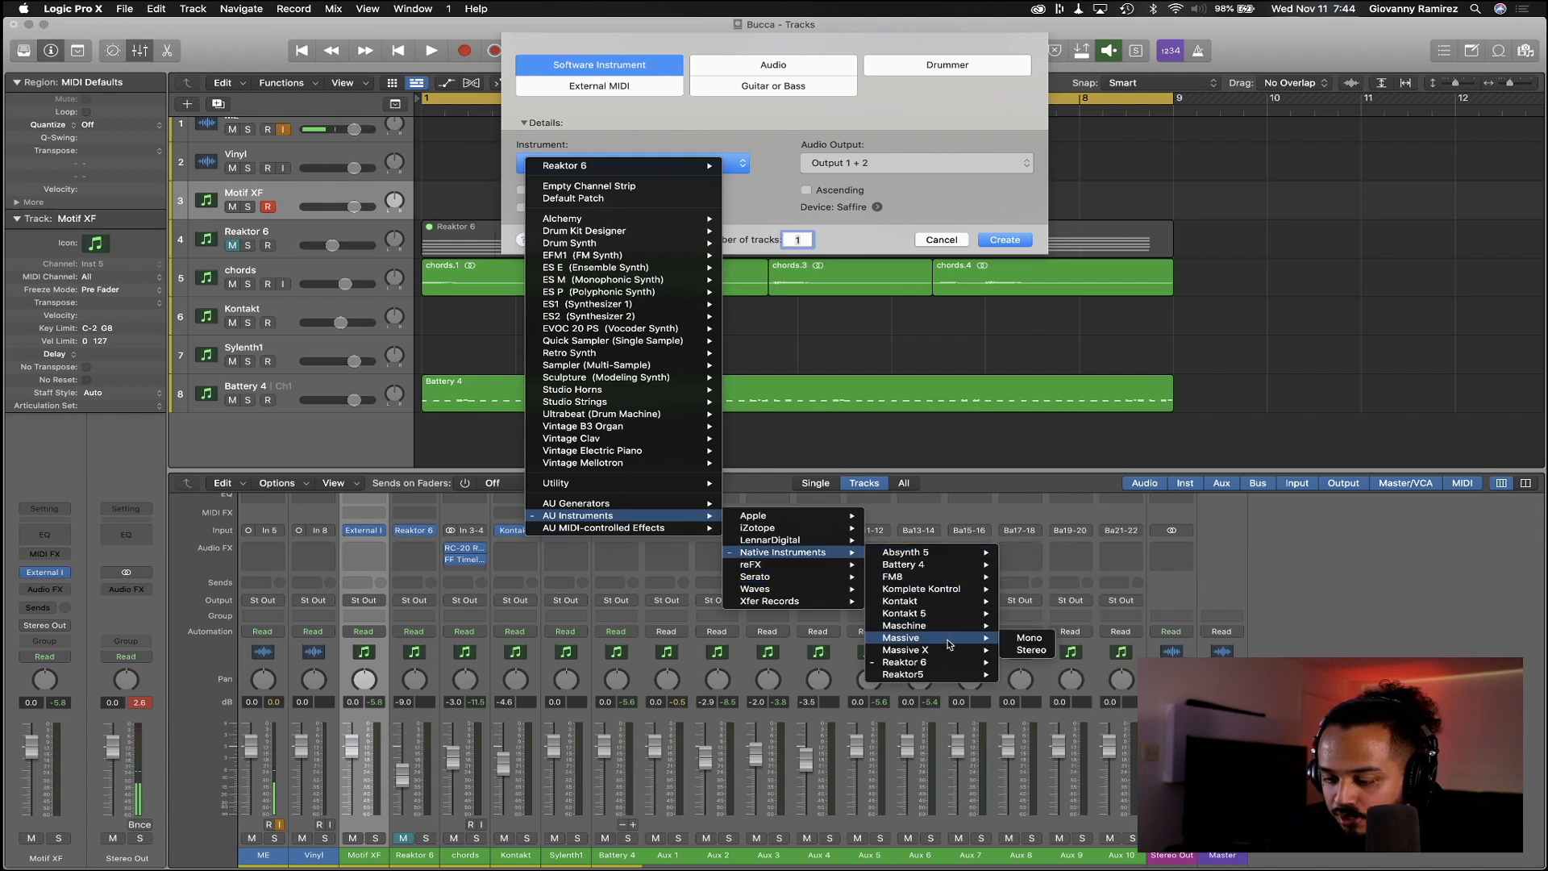
{"action": "left_click", "coordinate": [1022, 638]}
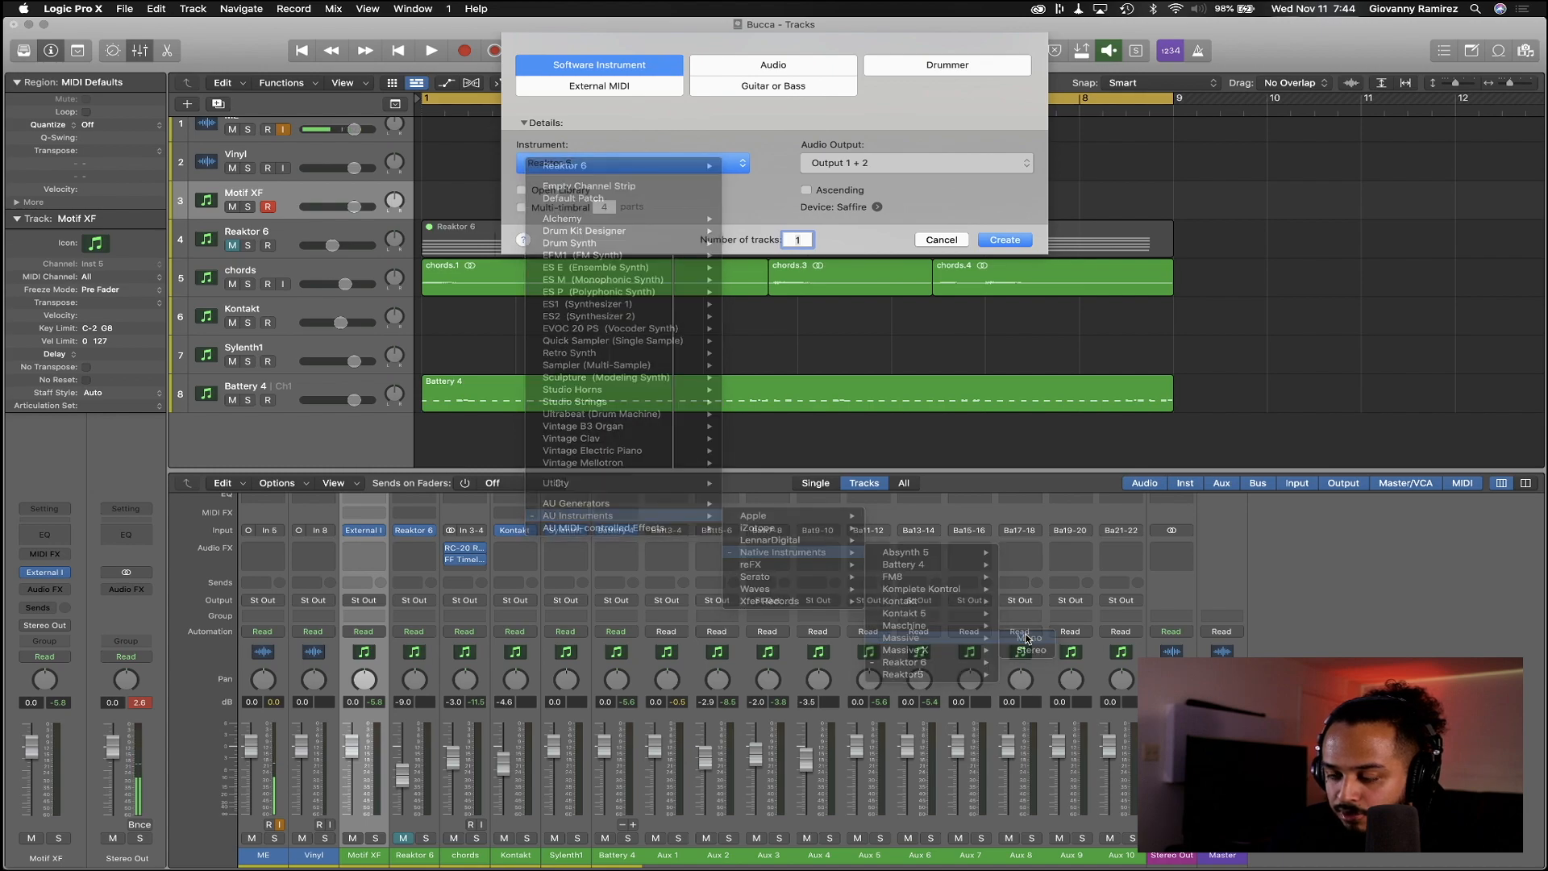
{"action": "left_click", "coordinate": [1014, 240]}
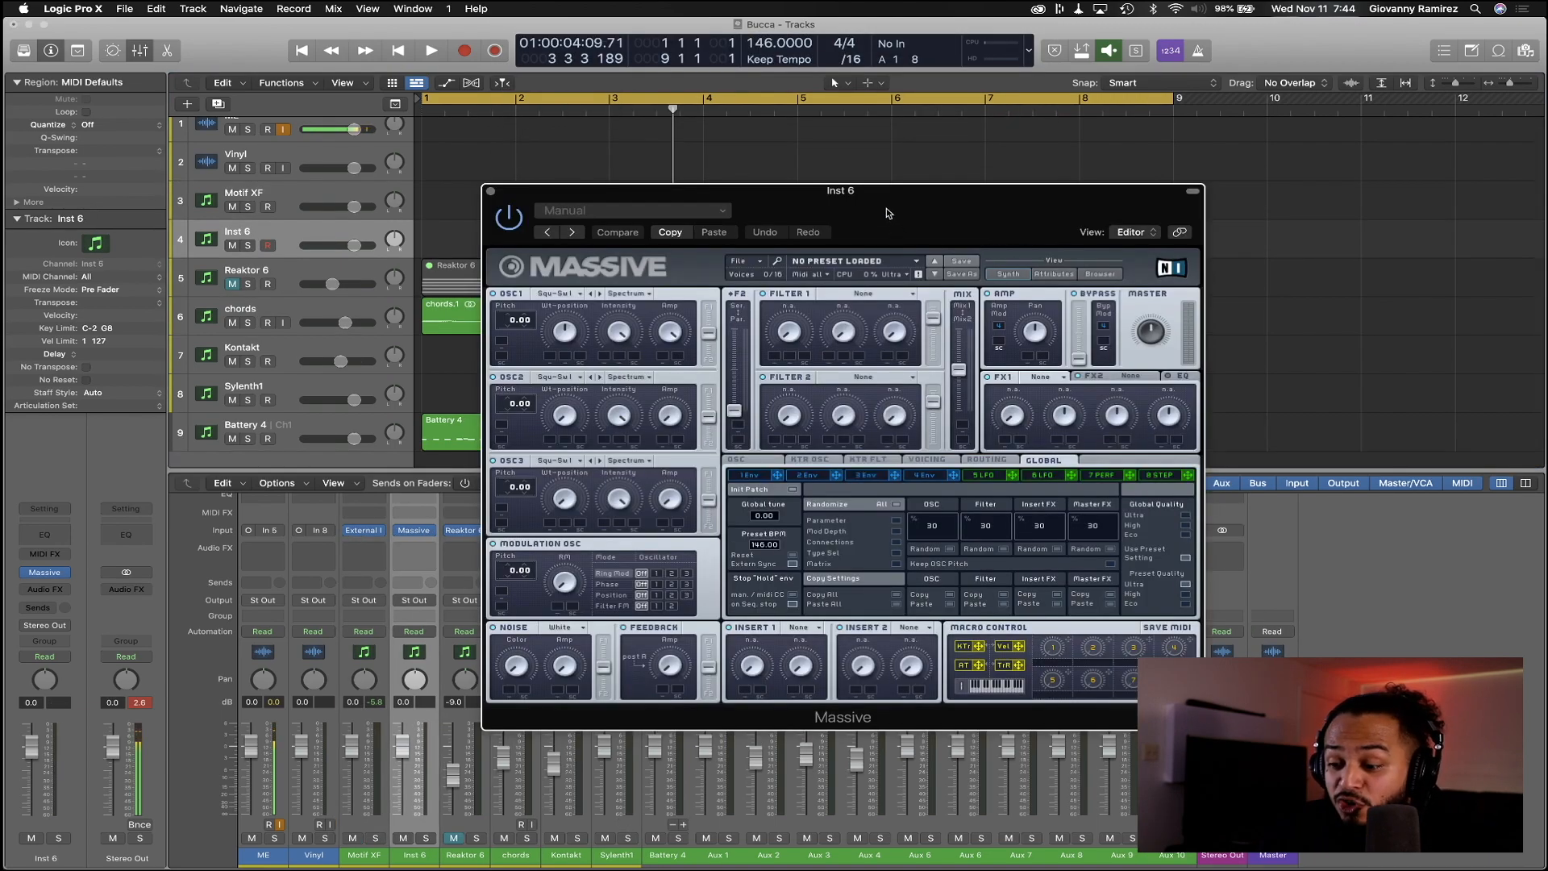
Lower the new Massive track's volume to -10.4 dB and set the synth's voicing to Monophon
{"action": "left_click_drag", "start_coordinate": [903, 200], "coordinate": [1000, 143]}
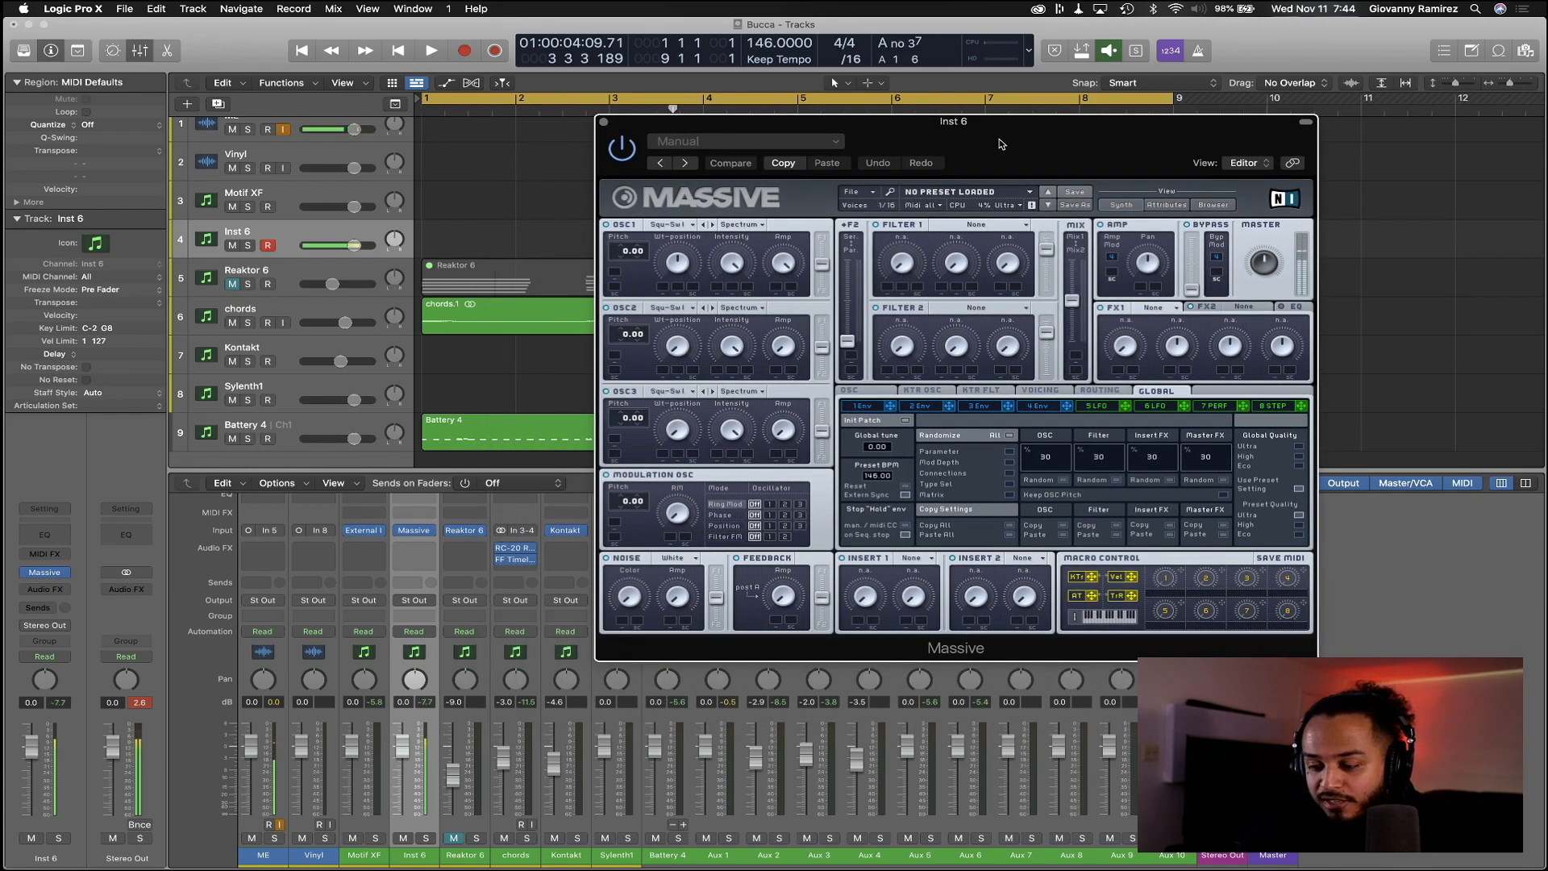
{"action": "left_click_drag", "start_coordinate": [354, 246], "coordinate": [329, 246]}
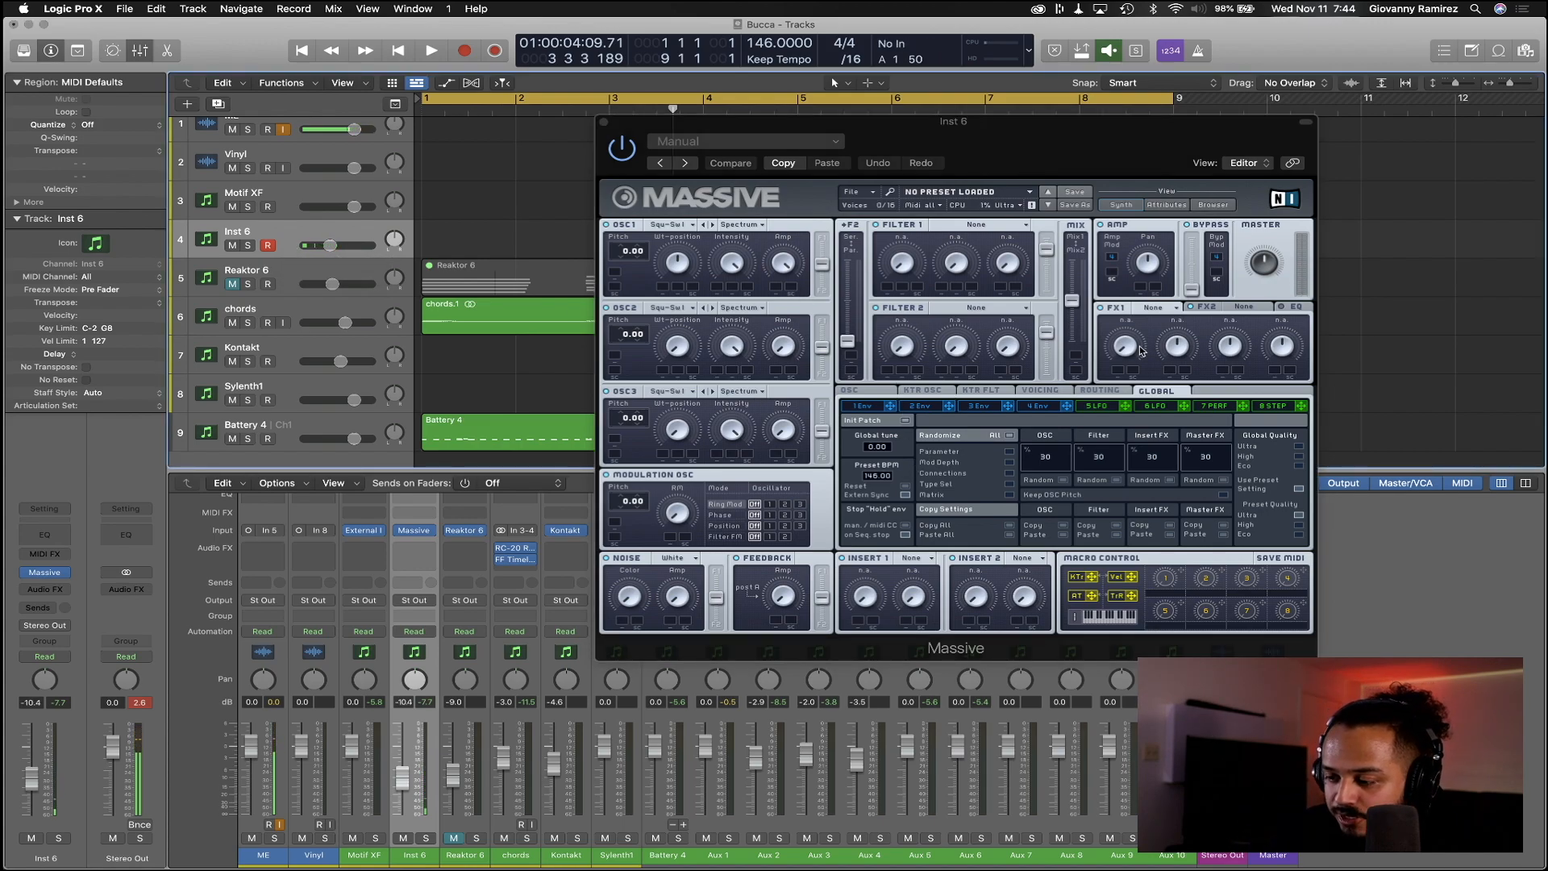
{"action": "left_click", "coordinate": [1026, 392]}
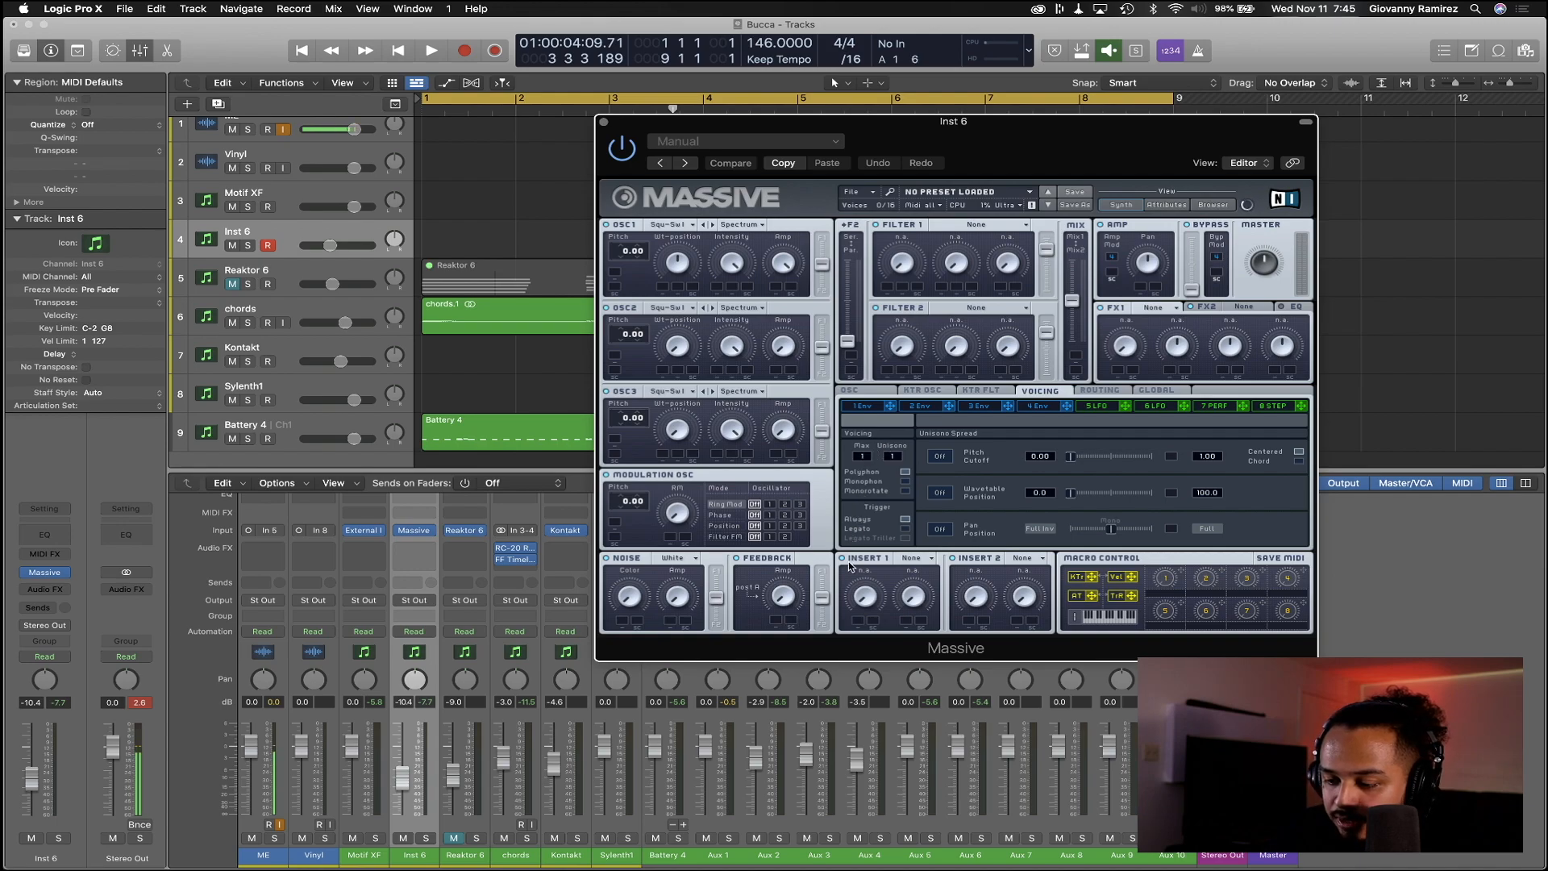
{"action": "left_click", "coordinate": [907, 481]}
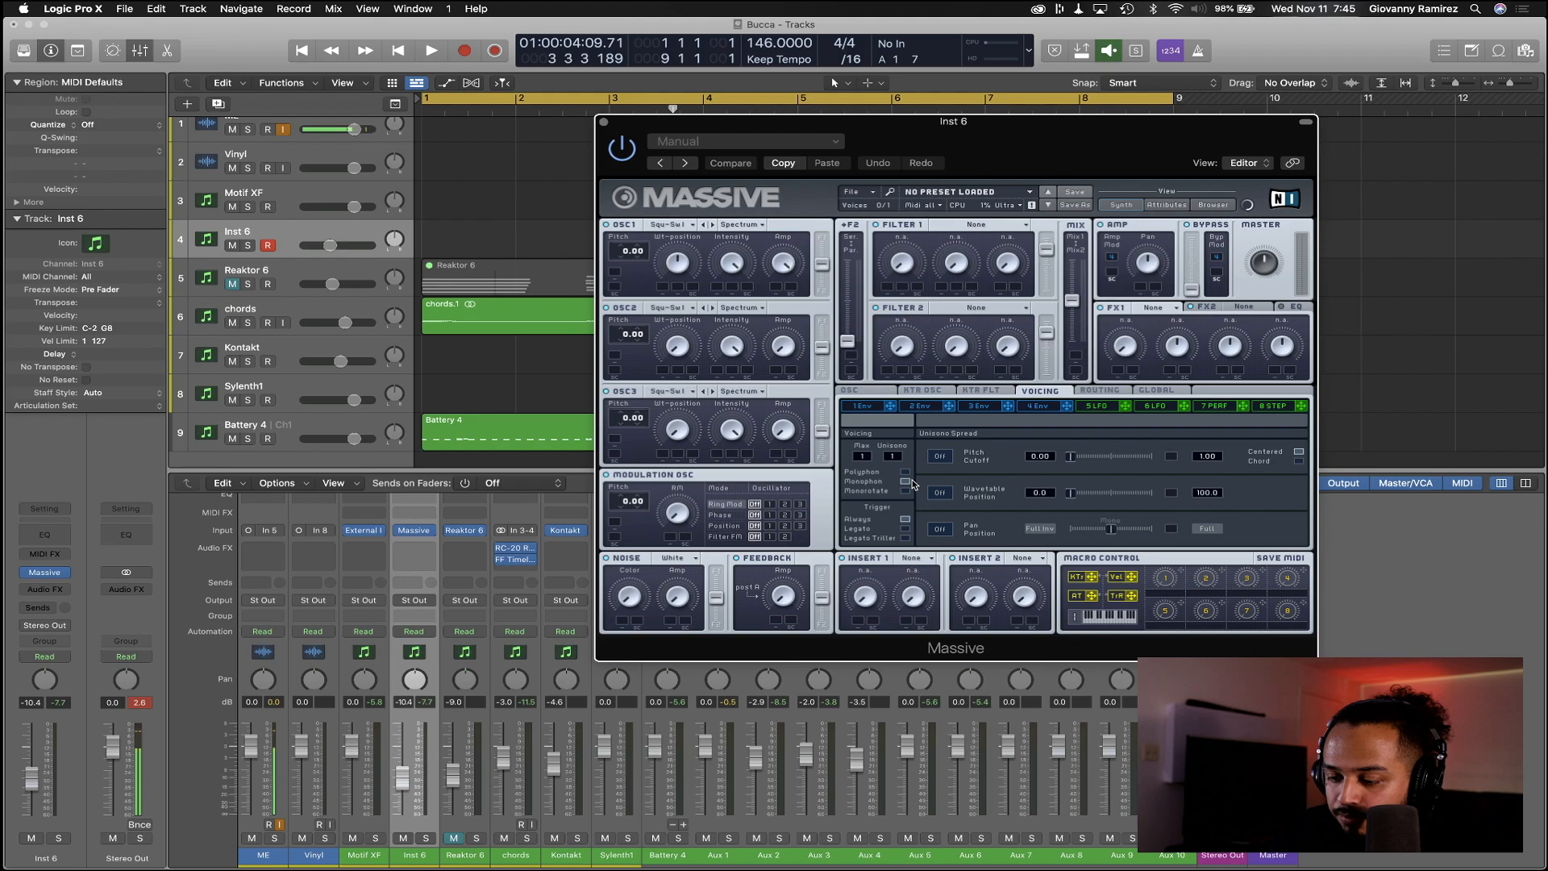
Raise the glide time slightly in Massive's oscillator settings
{"action": "left_click", "coordinate": [1162, 392]}
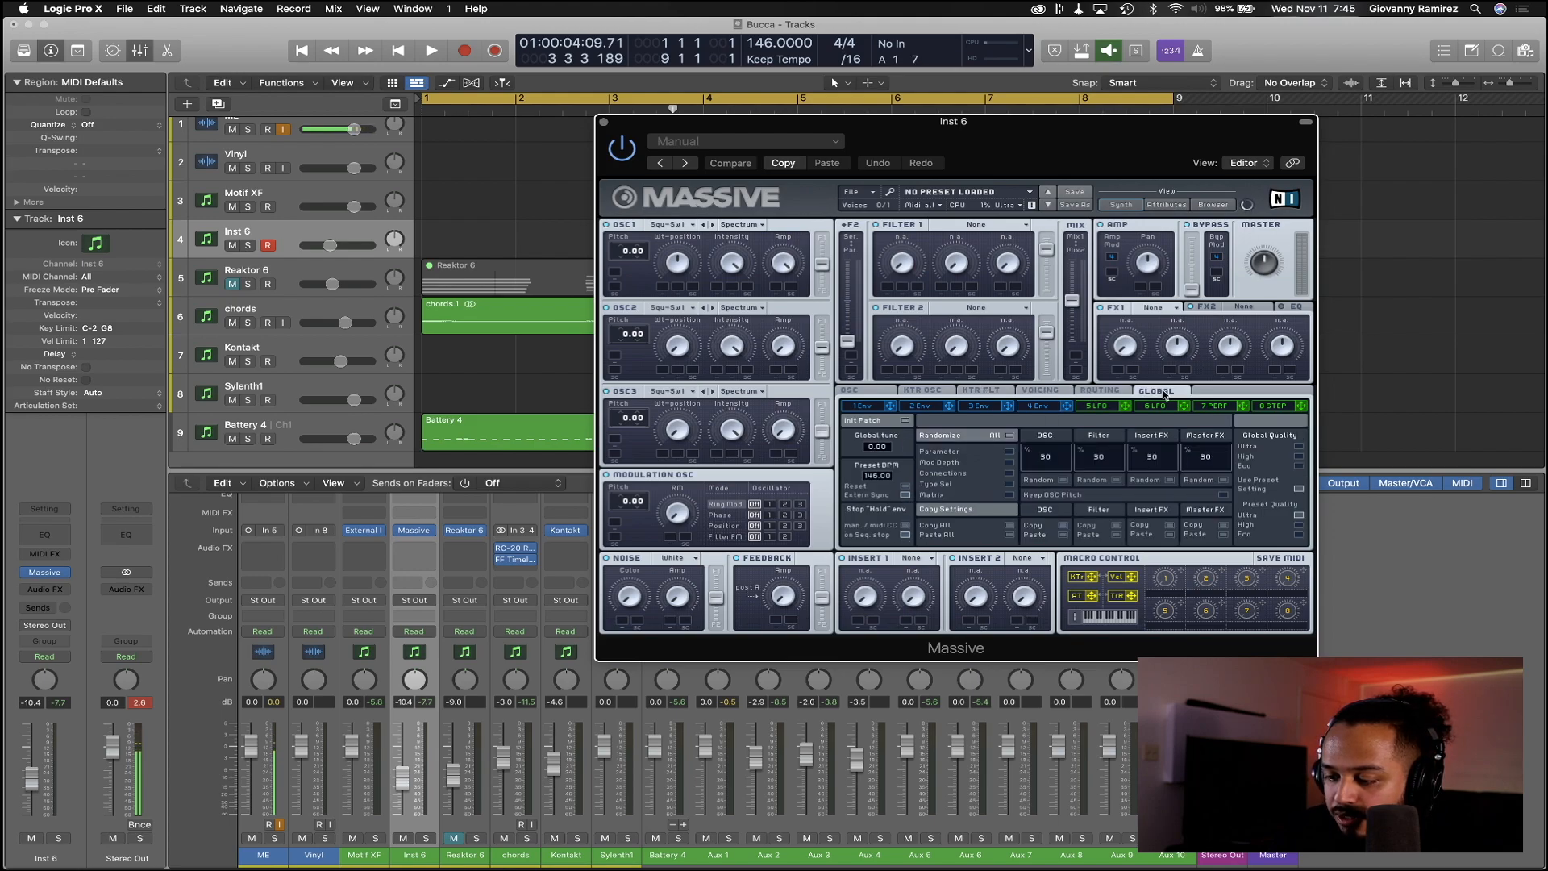
{"action": "left_click", "coordinate": [863, 395]}
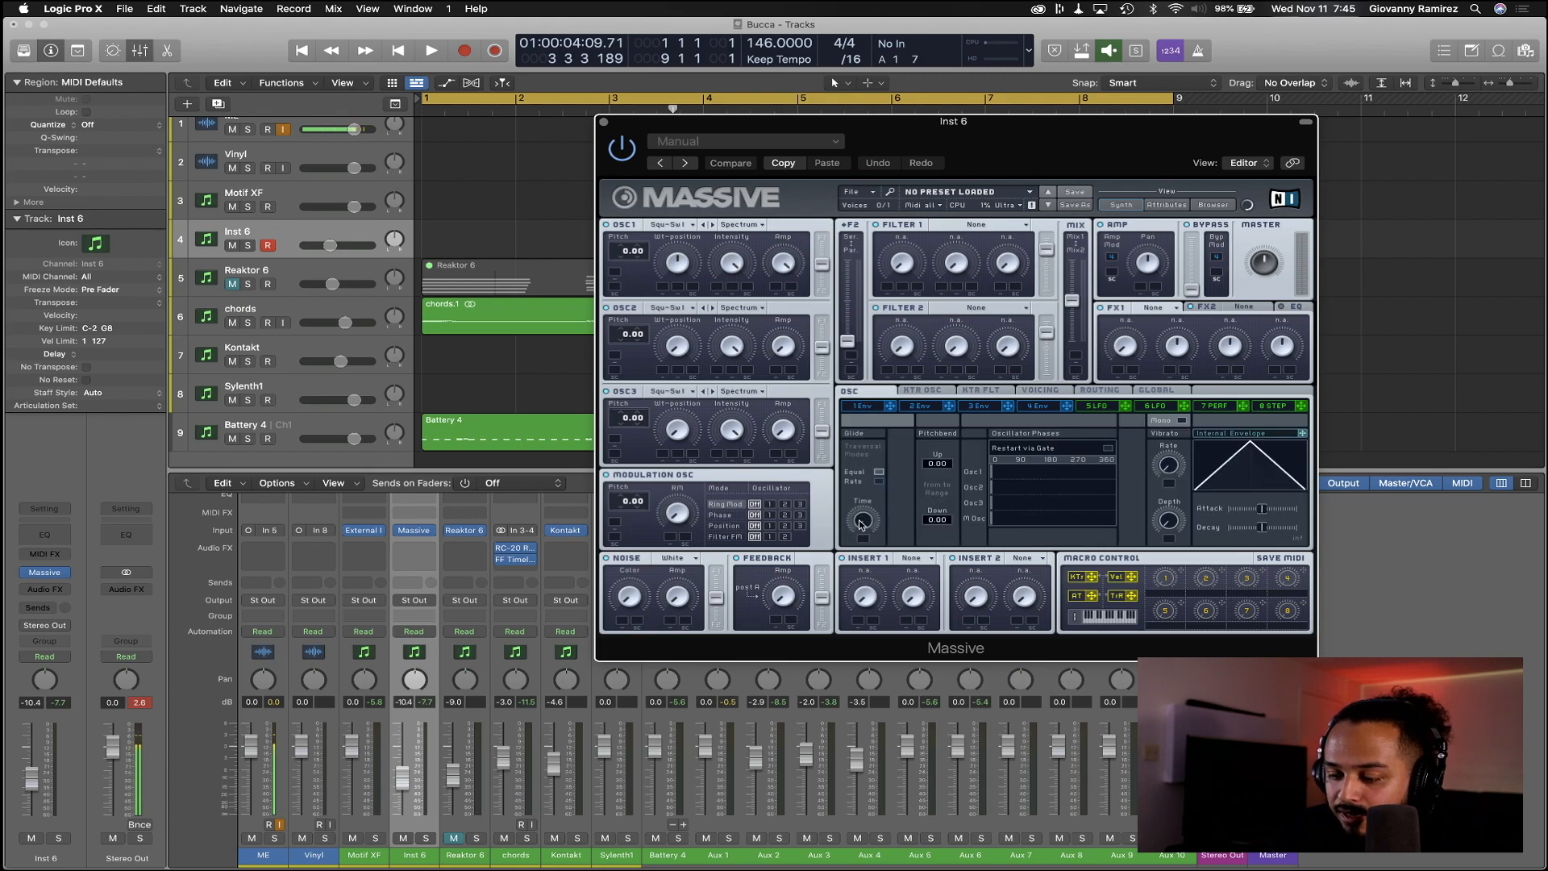
{"action": "left_click_drag", "start_coordinate": [862, 524], "coordinate": [863, 504]}
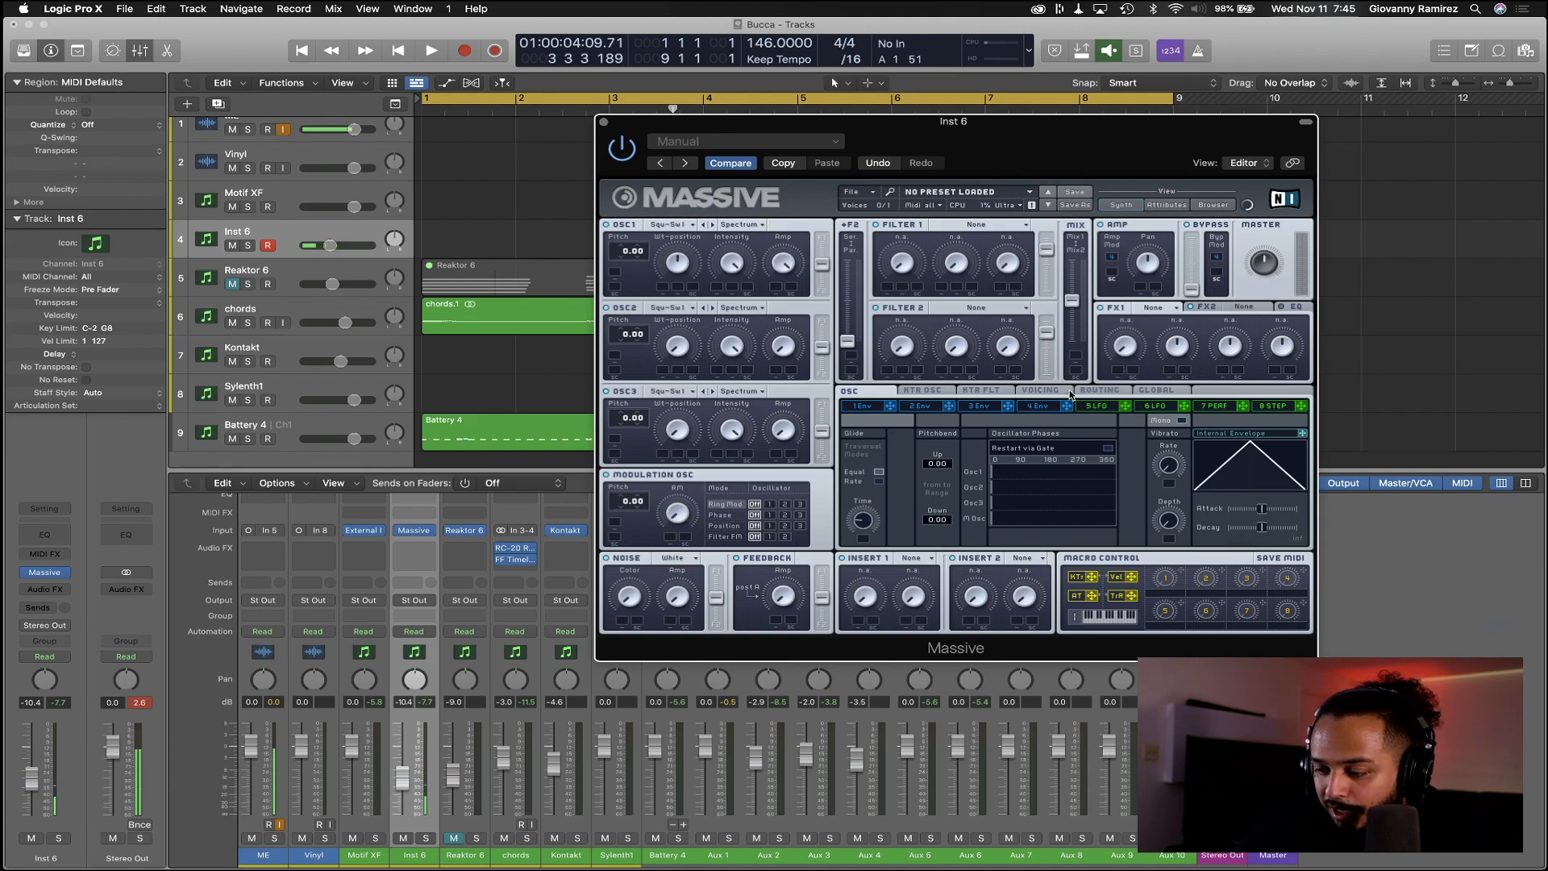
Set Massive's maximum number of voices to 16, return to the oscillator settings, and close the plug-in window
{"action": "left_click", "coordinate": [1042, 390]}
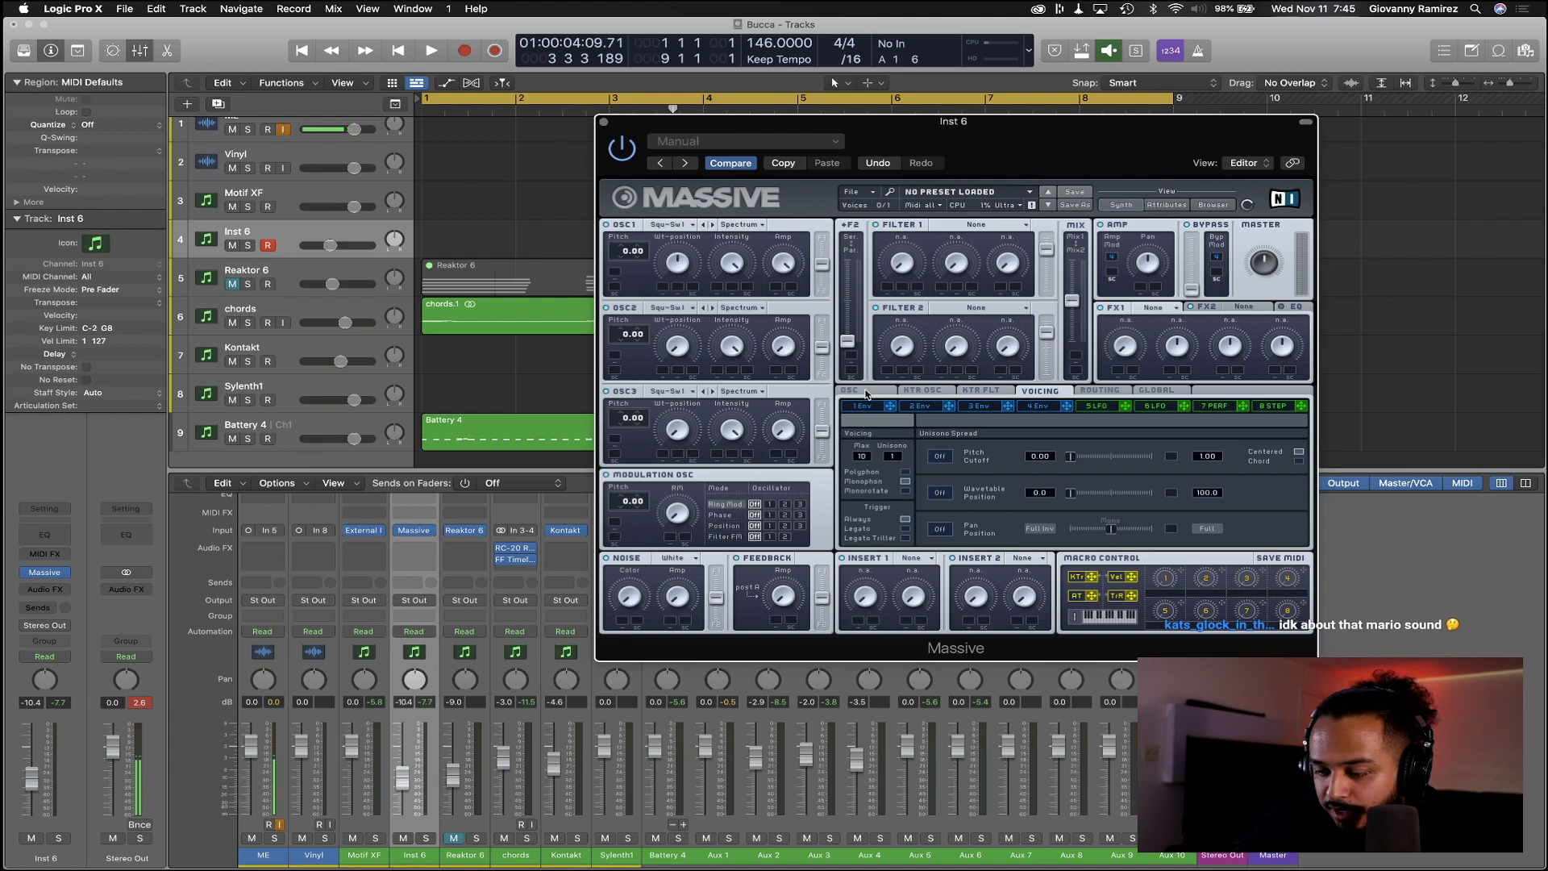
{"action": "left_click_drag", "start_coordinate": [864, 373], "coordinate": [862, 360]}
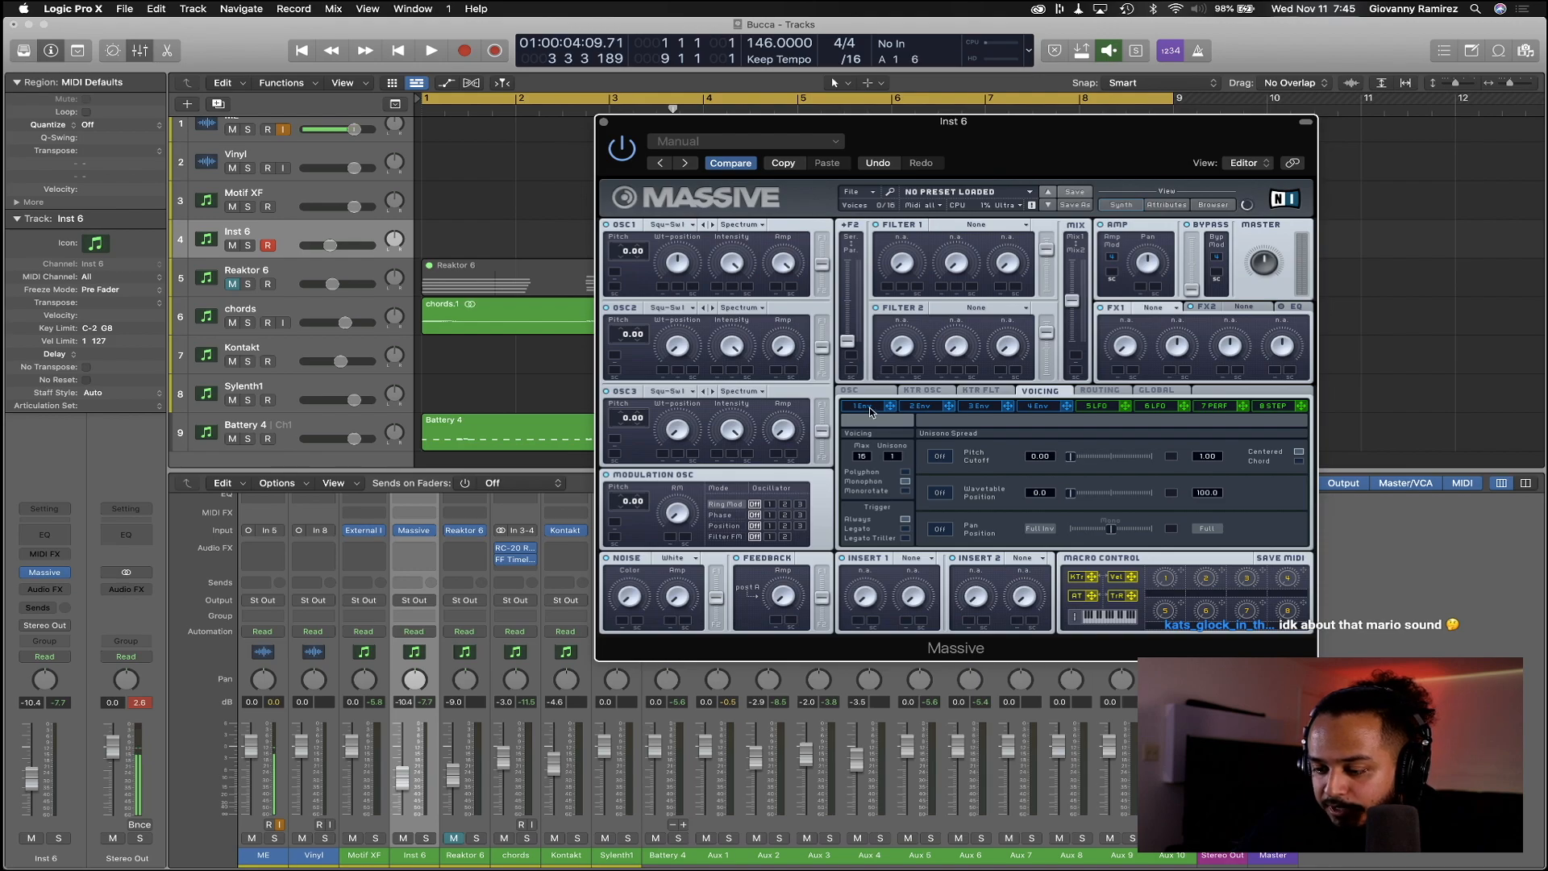
{"action": "left_click", "coordinate": [862, 391]}
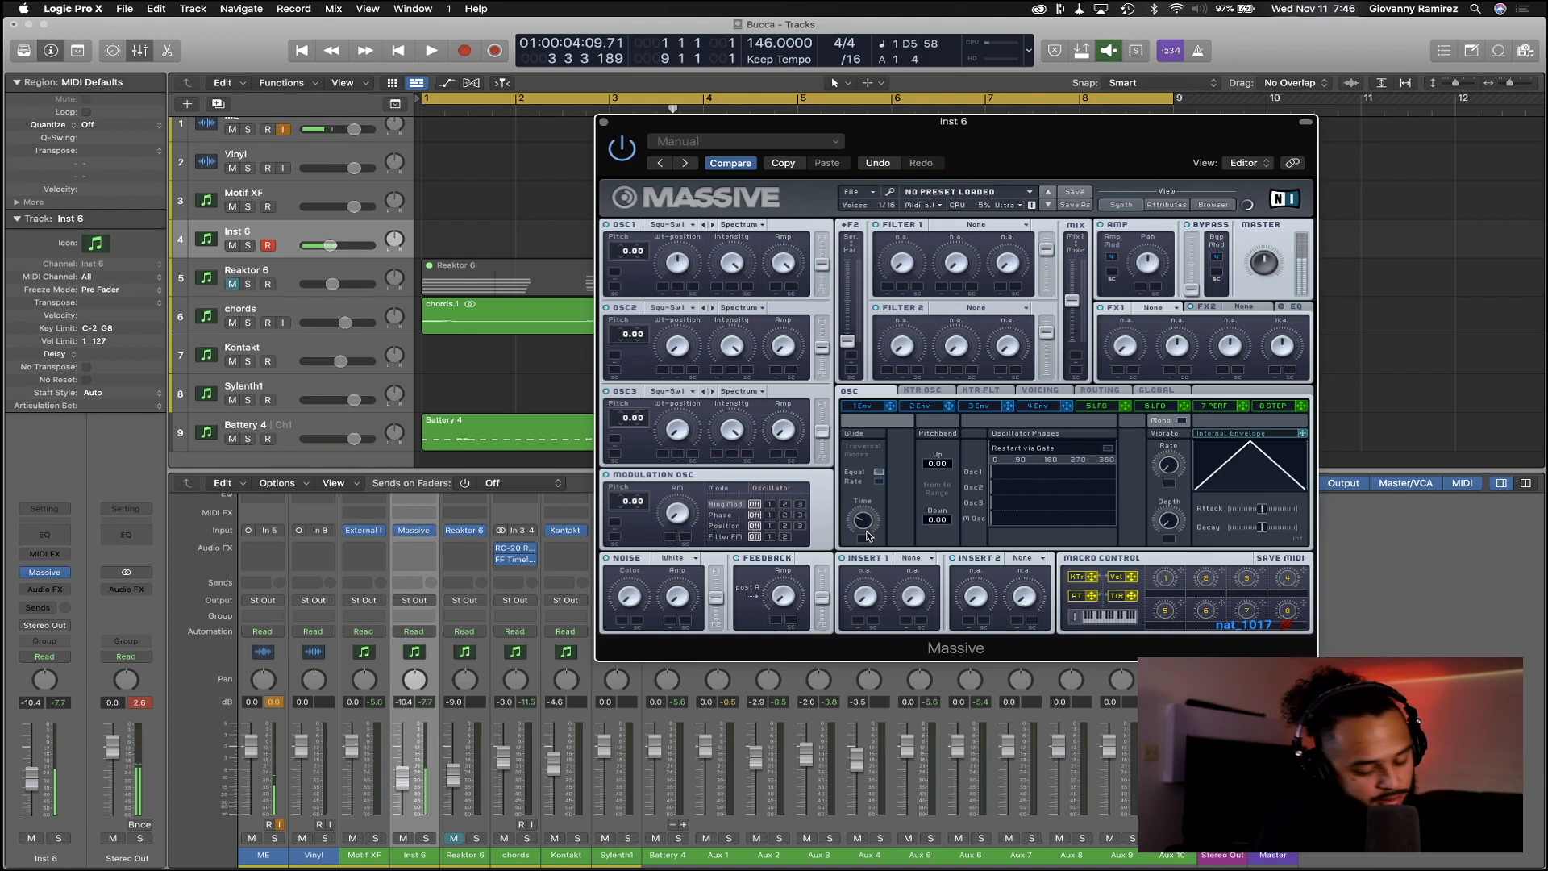
{"action": "left_click", "coordinate": [604, 123]}
Move the Massive track directly below the chords track and copy the chords channel's RC-20 and Timeless 2 effects onto it
{"action": "mouse_move", "coordinate": [520, 549]}
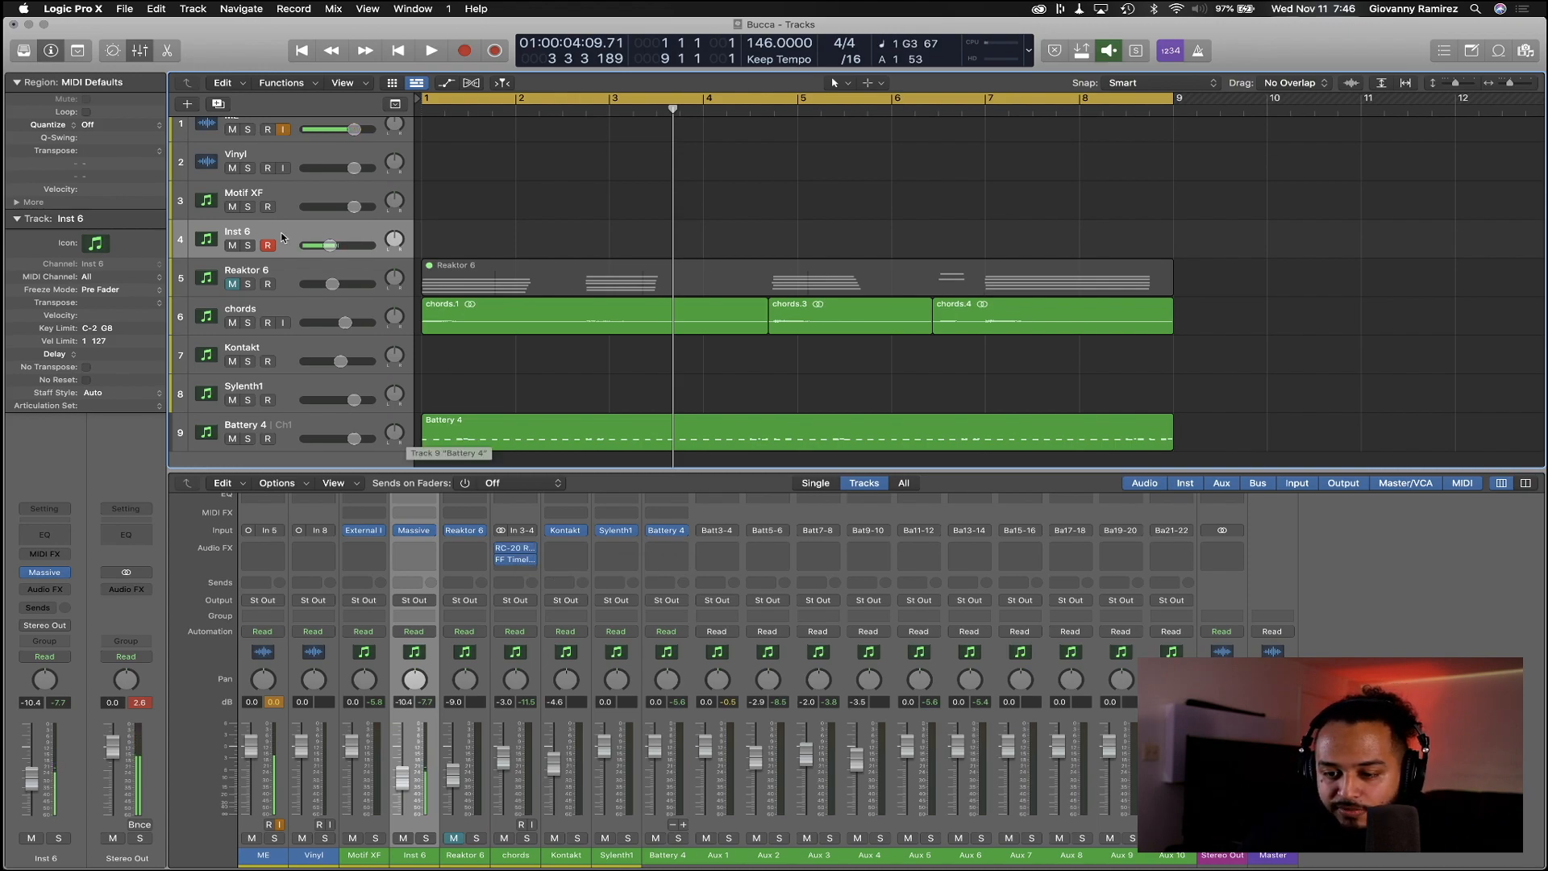
{"action": "left_click_drag", "start_coordinate": [277, 236], "coordinate": [269, 322]}
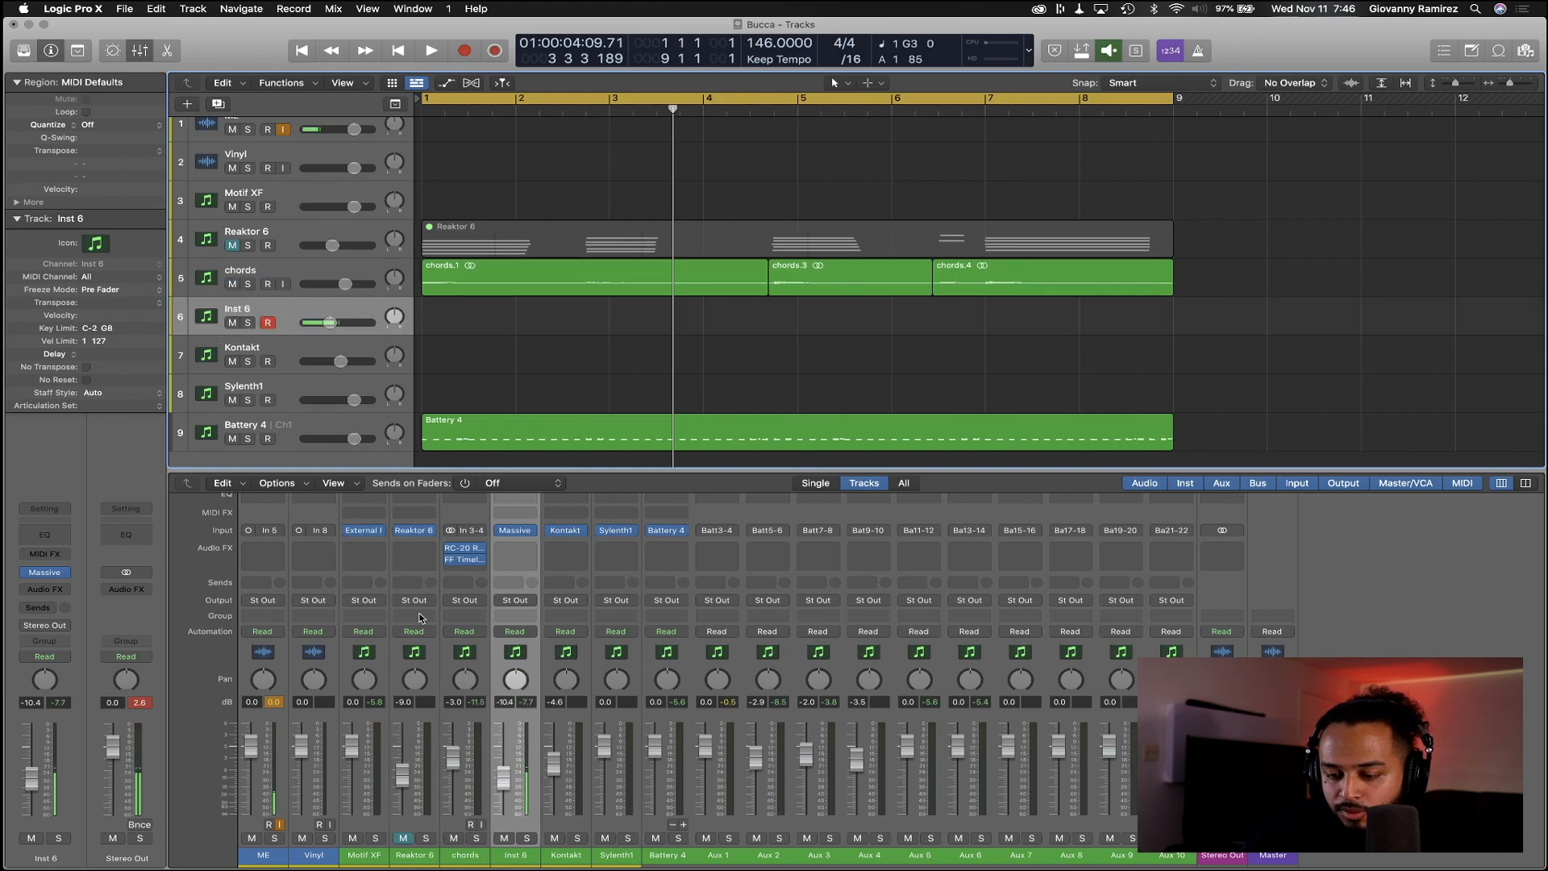
{"action": "left_click_drag", "start_coordinate": [466, 550], "coordinate": [513, 551]}
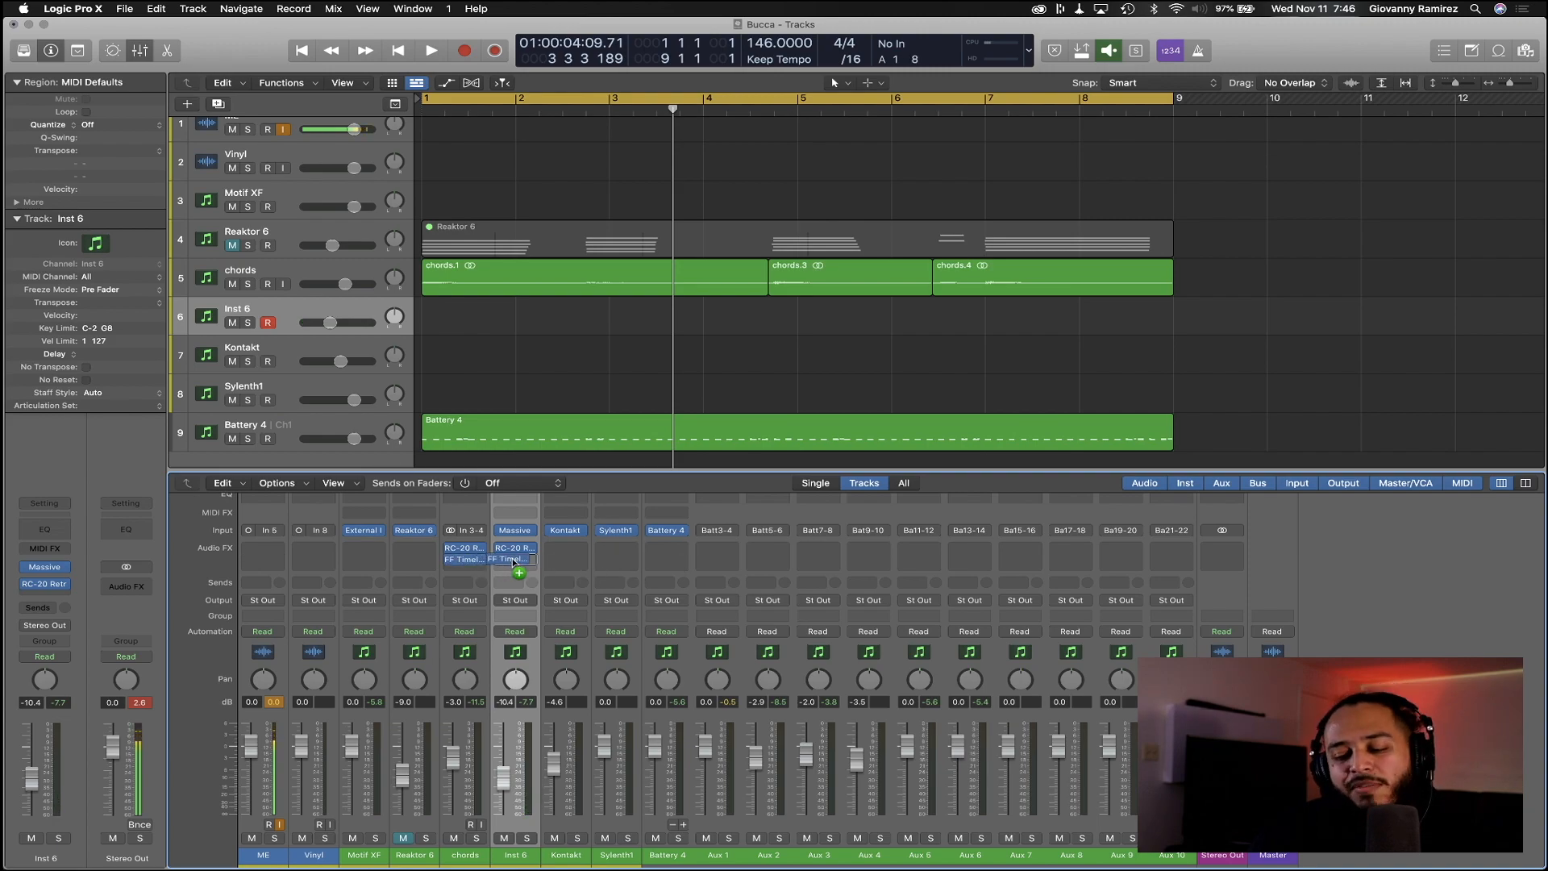
{"action": "left_click_drag", "start_coordinate": [514, 562], "coordinate": [516, 563]}
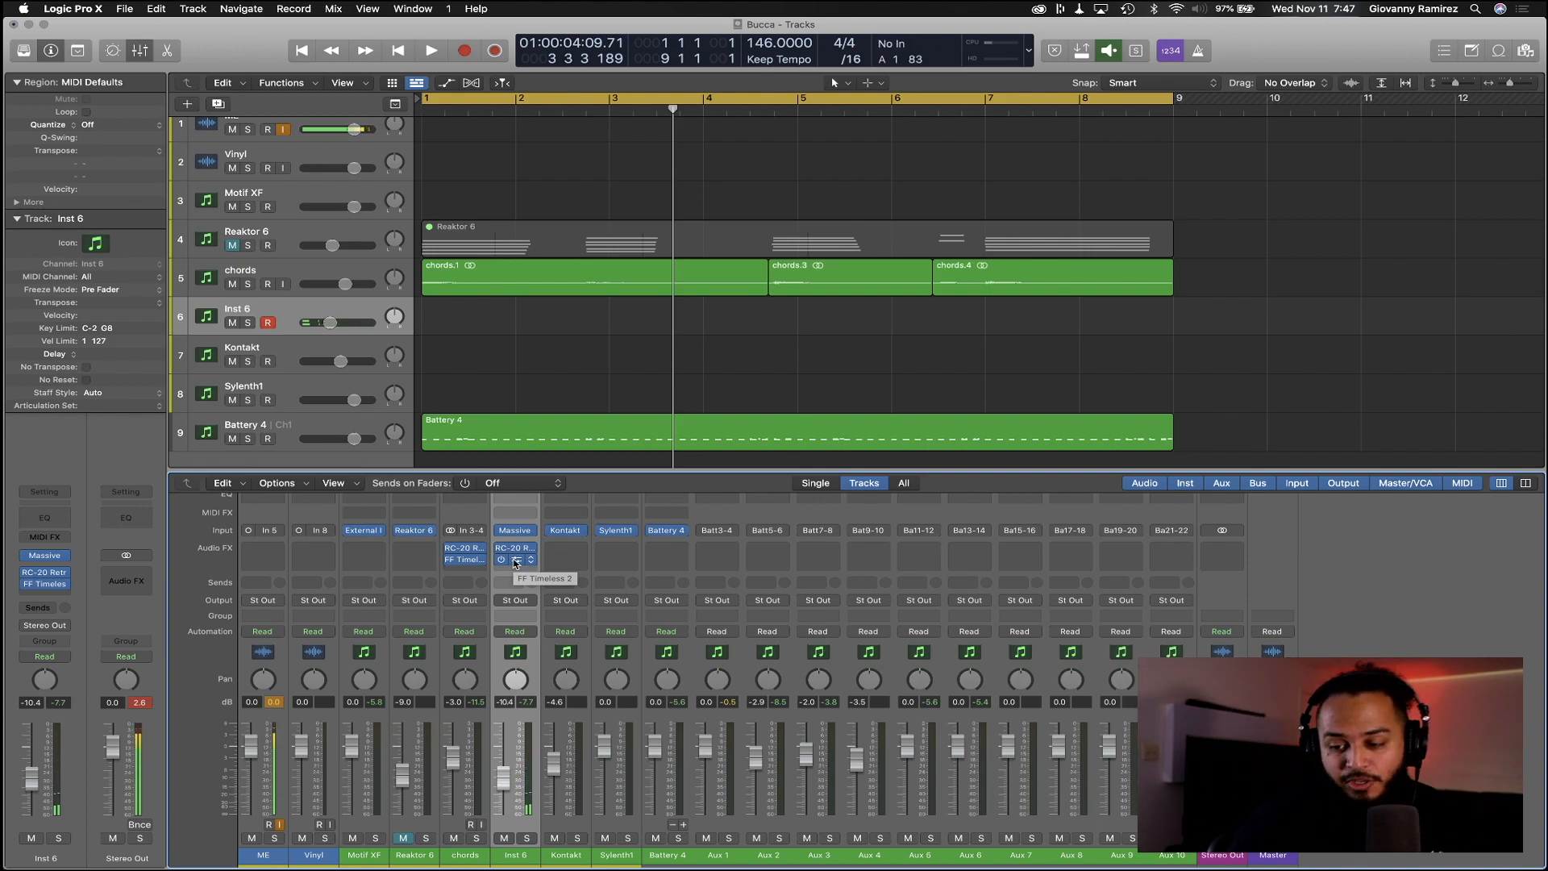
Play the loop from the start in two passes while performing a part on the Massive track, stopping after each
{"action": "key", "text": "Return"}
{"action": "key", "text": "space"}
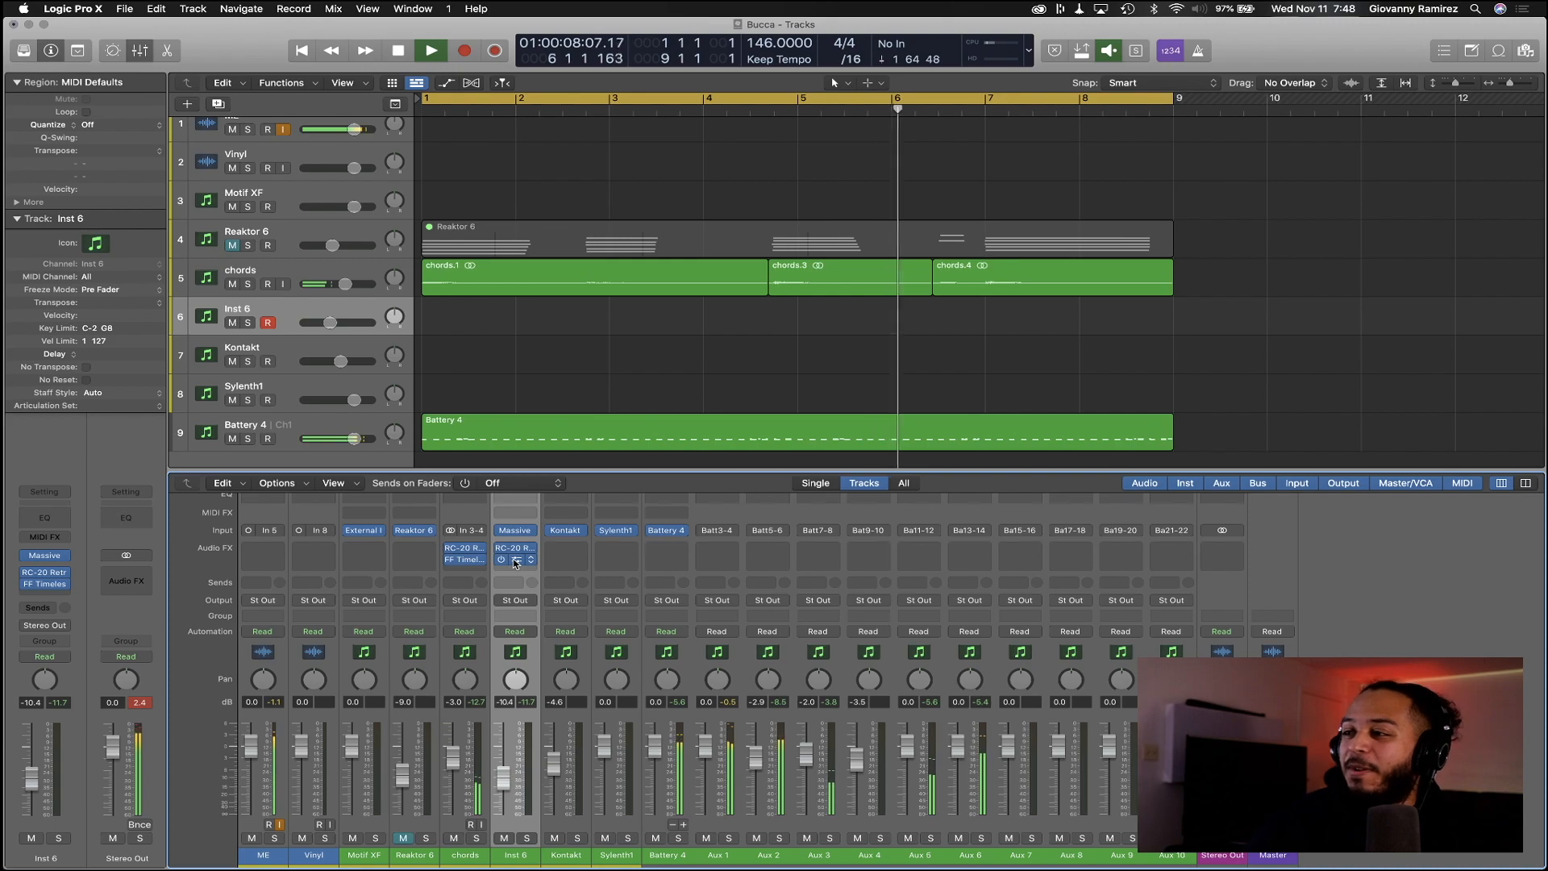
{"action": "key", "text": "space"}
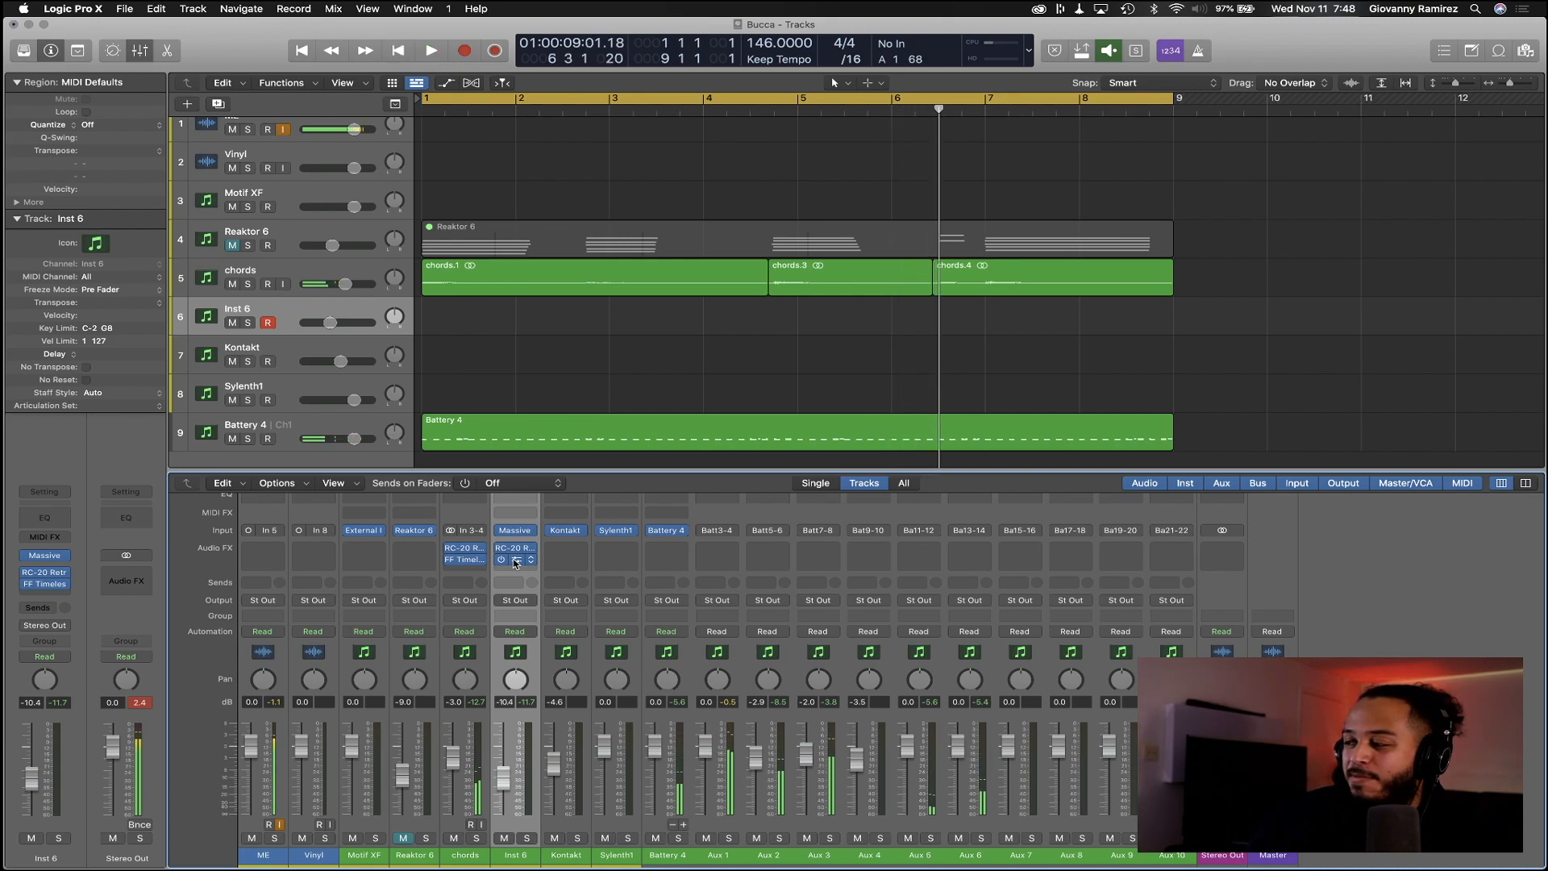
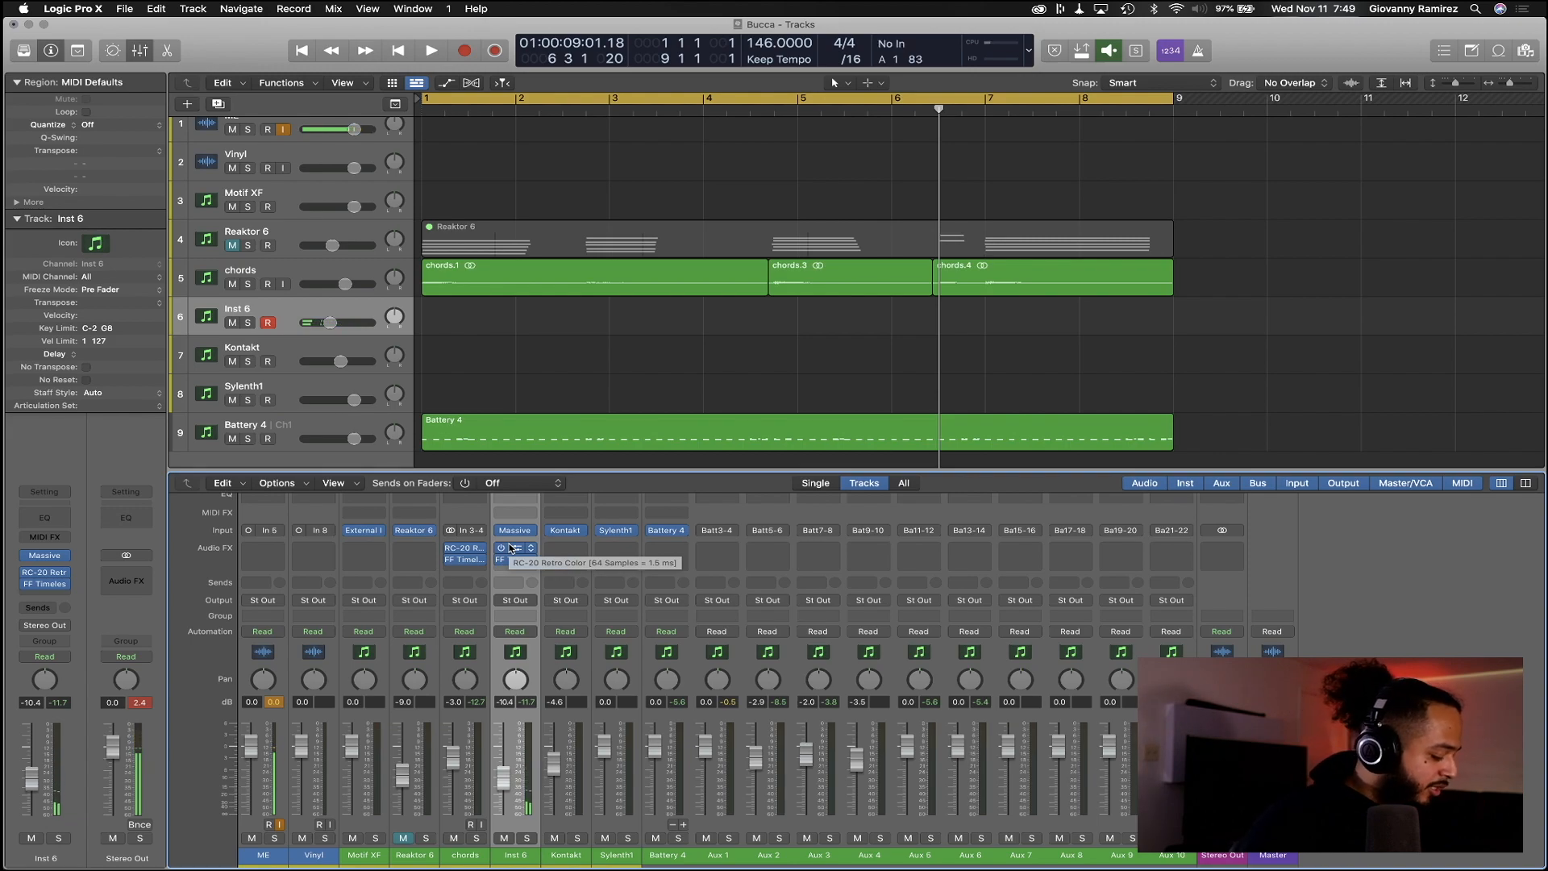
{"action": "key", "text": "Return"}
{"action": "key", "text": "space"}
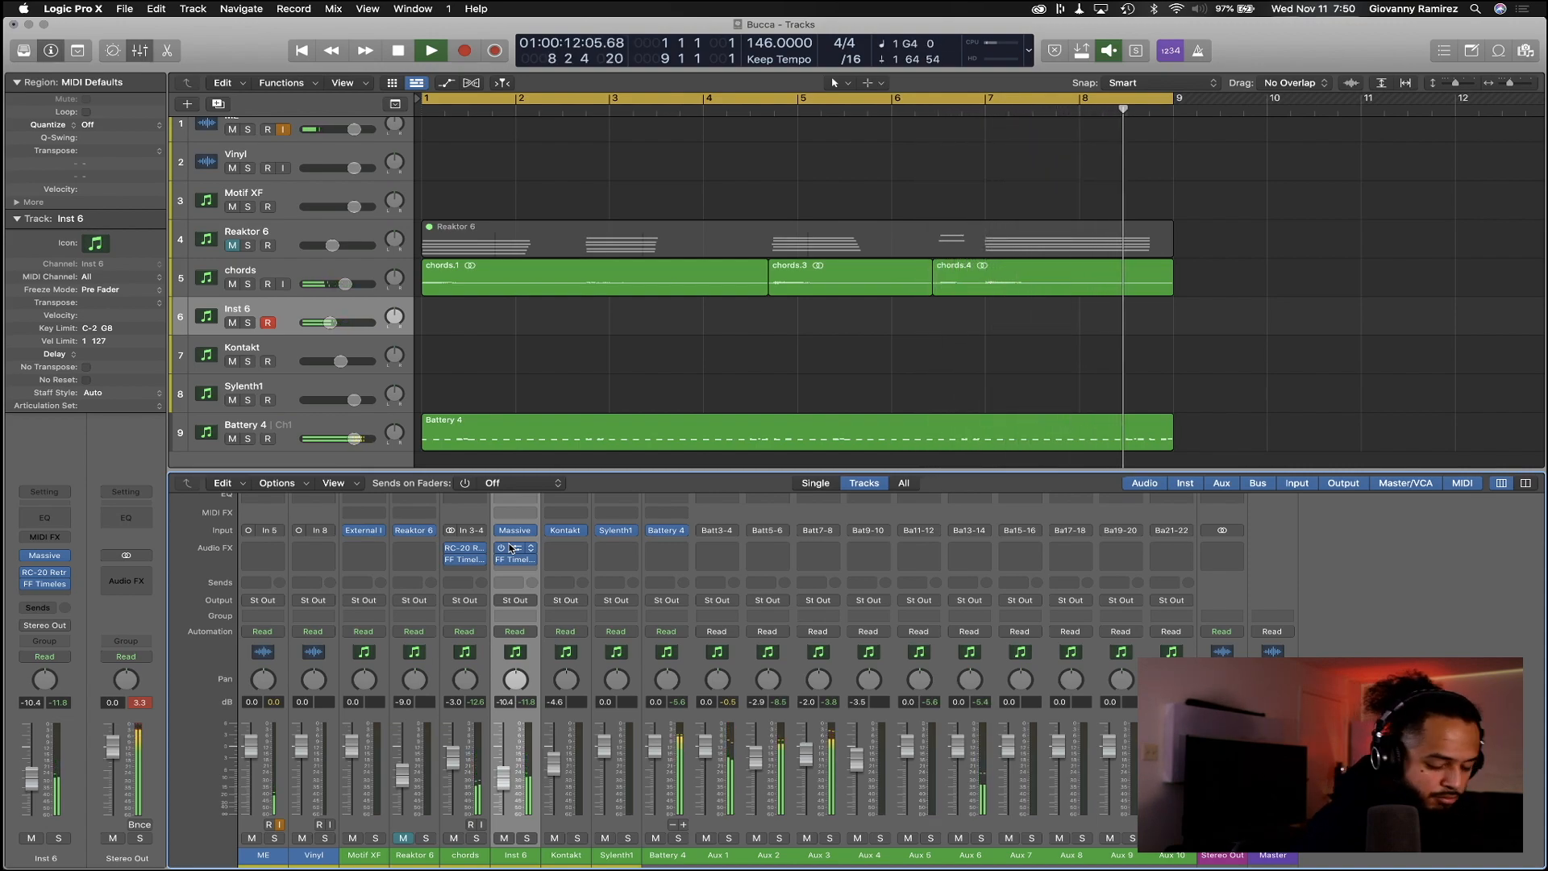
{"action": "key", "text": "space"}
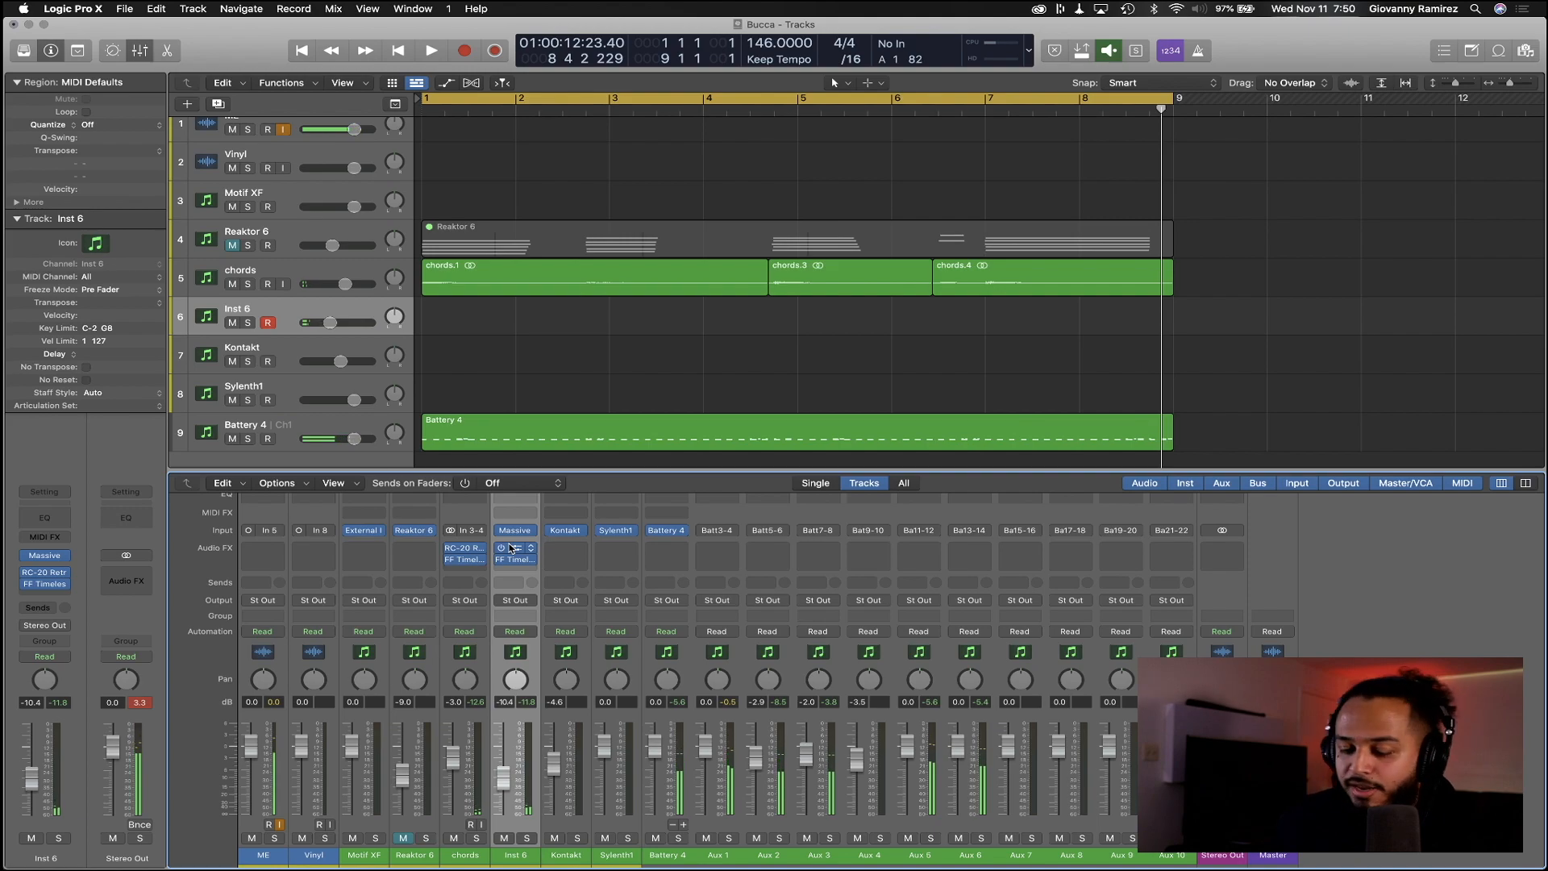
Capture the performance just played as a recording on the Massive track and play it back from the start
{"action": "left_click", "coordinate": [495, 52]}
{"action": "key", "text": "Return"}
{"action": "key", "text": "space"}
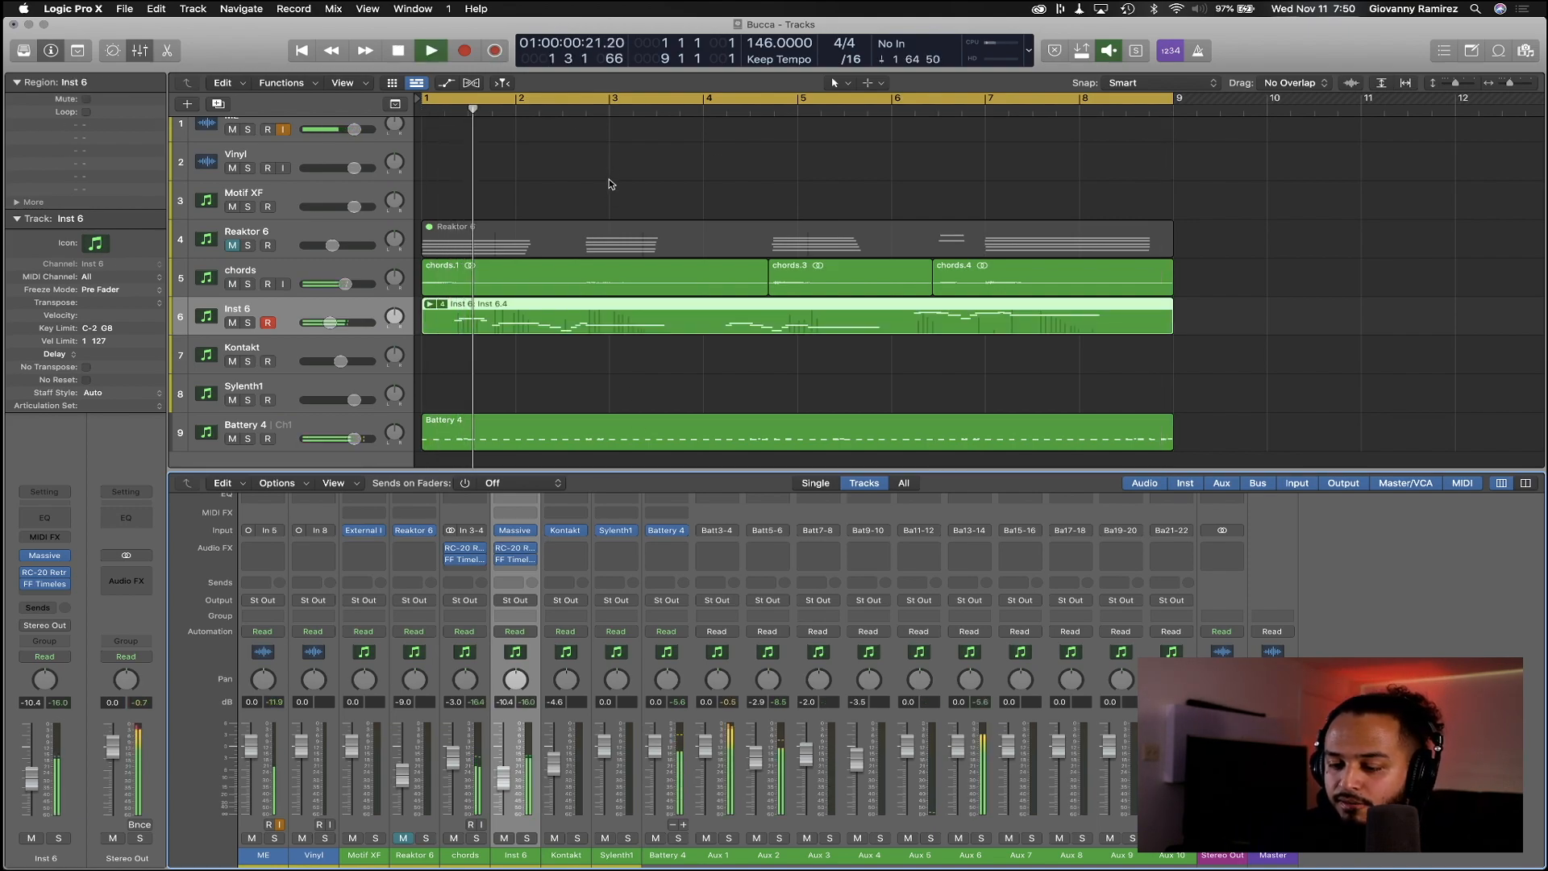
Expand the Massive track's take folder, stop playback, and delete takes Inst 6.3, Inst 6.2 and Inst 6.1
{"action": "double_click", "coordinate": [585, 325]}
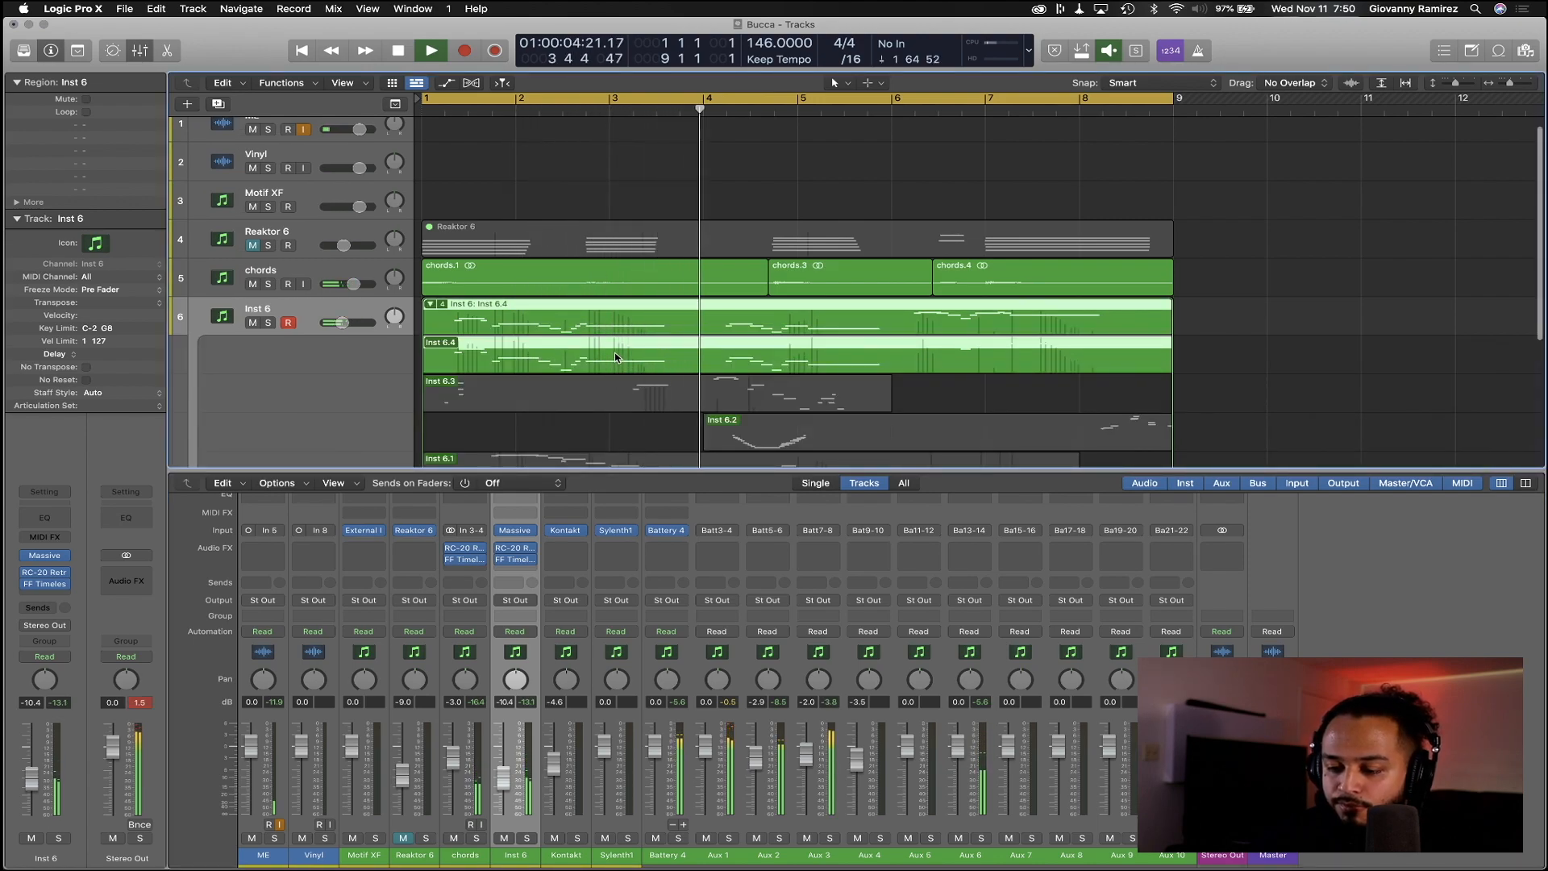
{"action": "scroll", "coordinate": [616, 357], "scroll_direction": "down", "scroll_amount": 3}
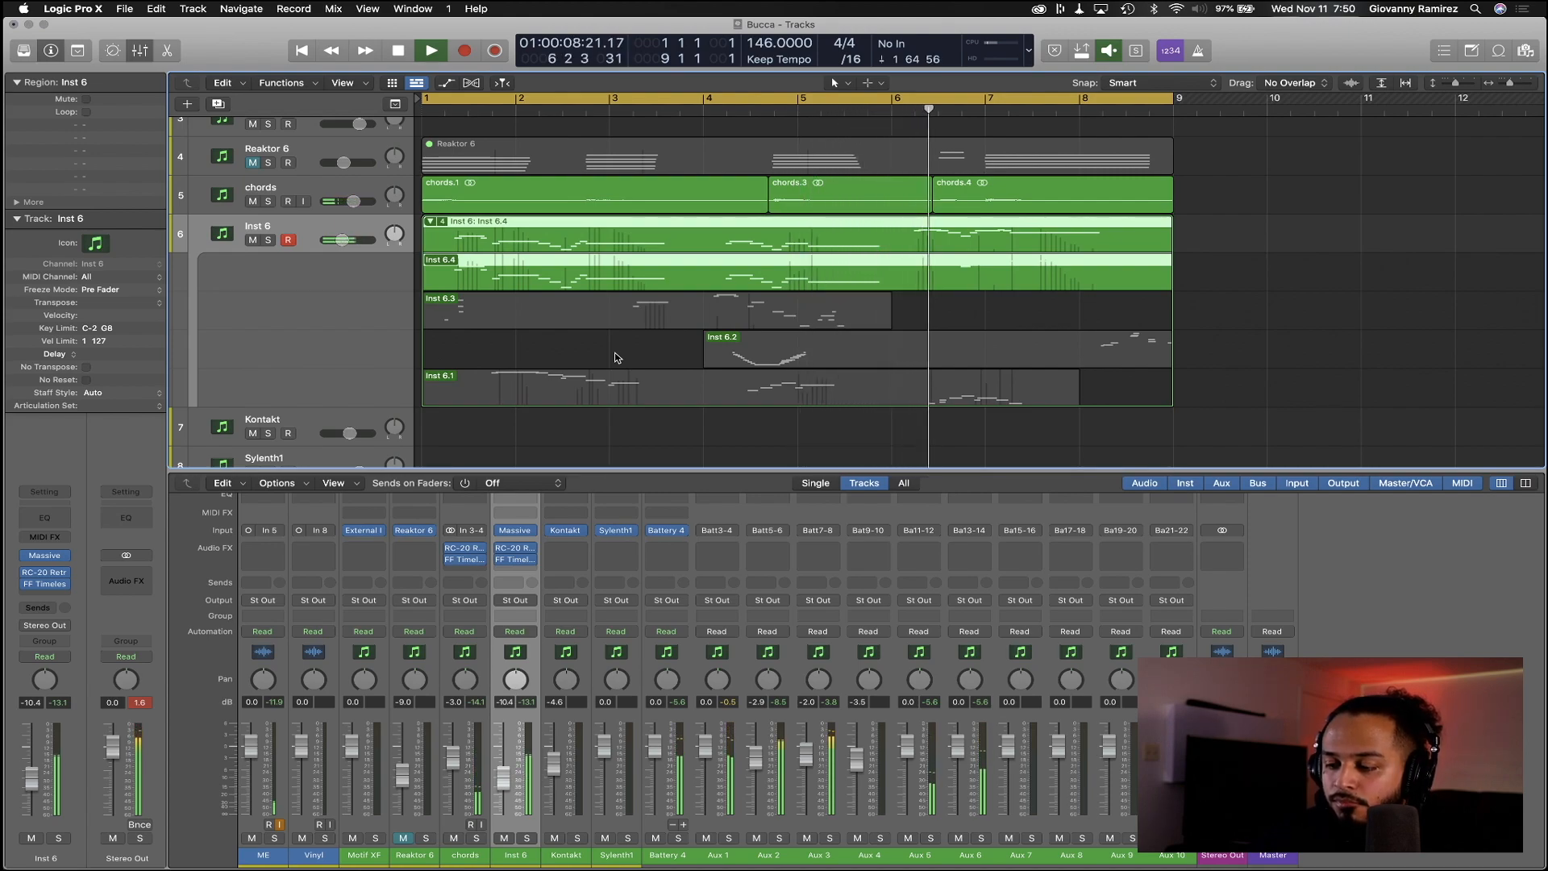
{"action": "key", "text": "space"}
{"action": "left_click", "coordinate": [907, 317]}
{"action": "left_click", "coordinate": [787, 317]}
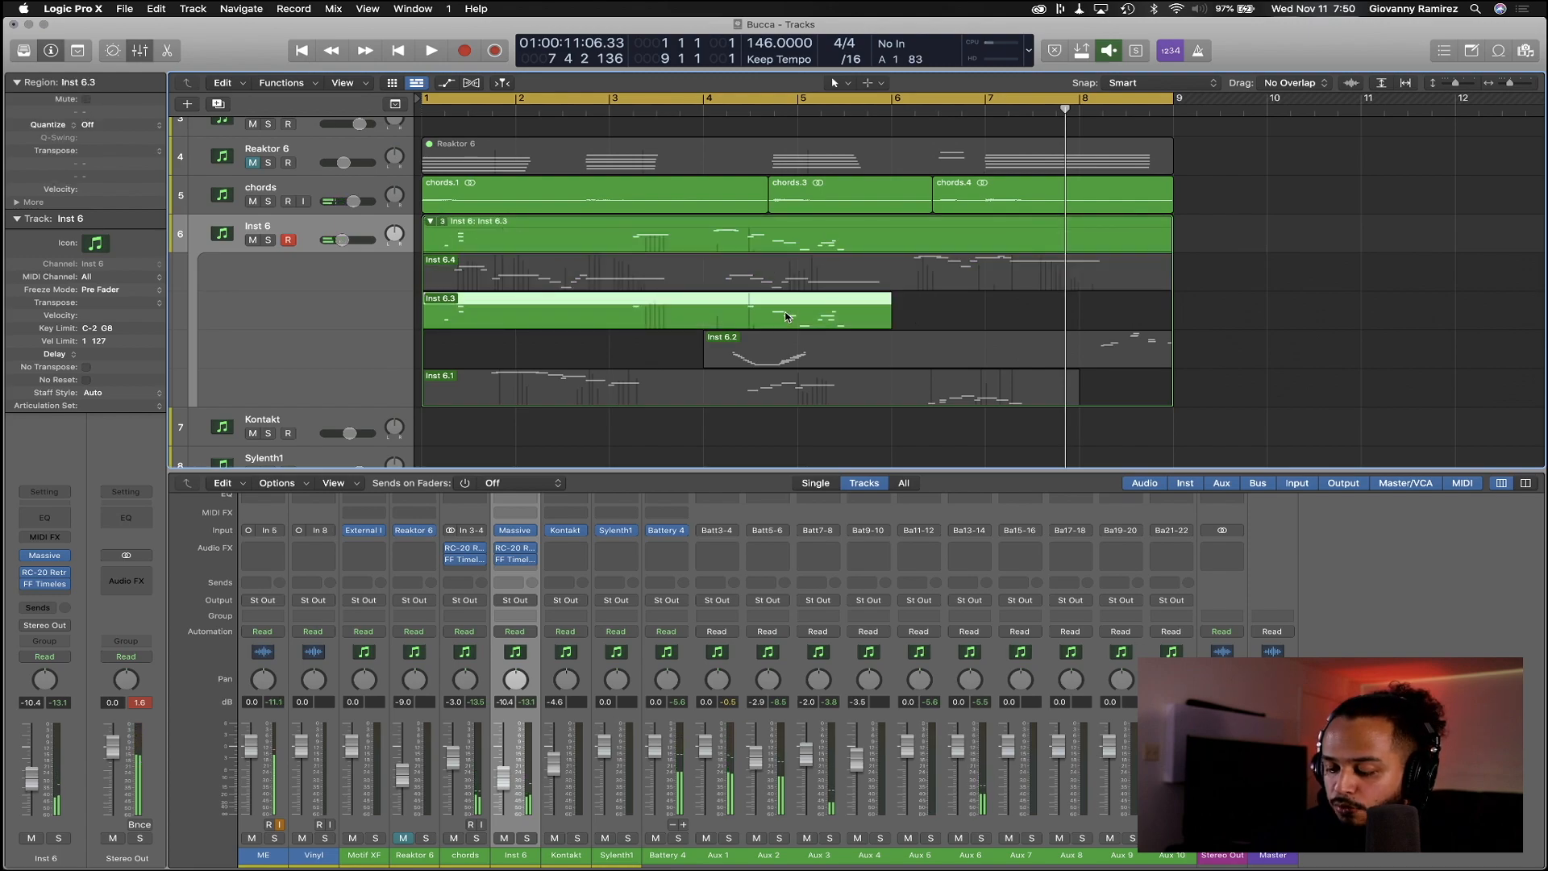
{"action": "key", "text": "Delete"}
{"action": "left_click", "coordinate": [790, 317]}
{"action": "key", "text": "Delete"}
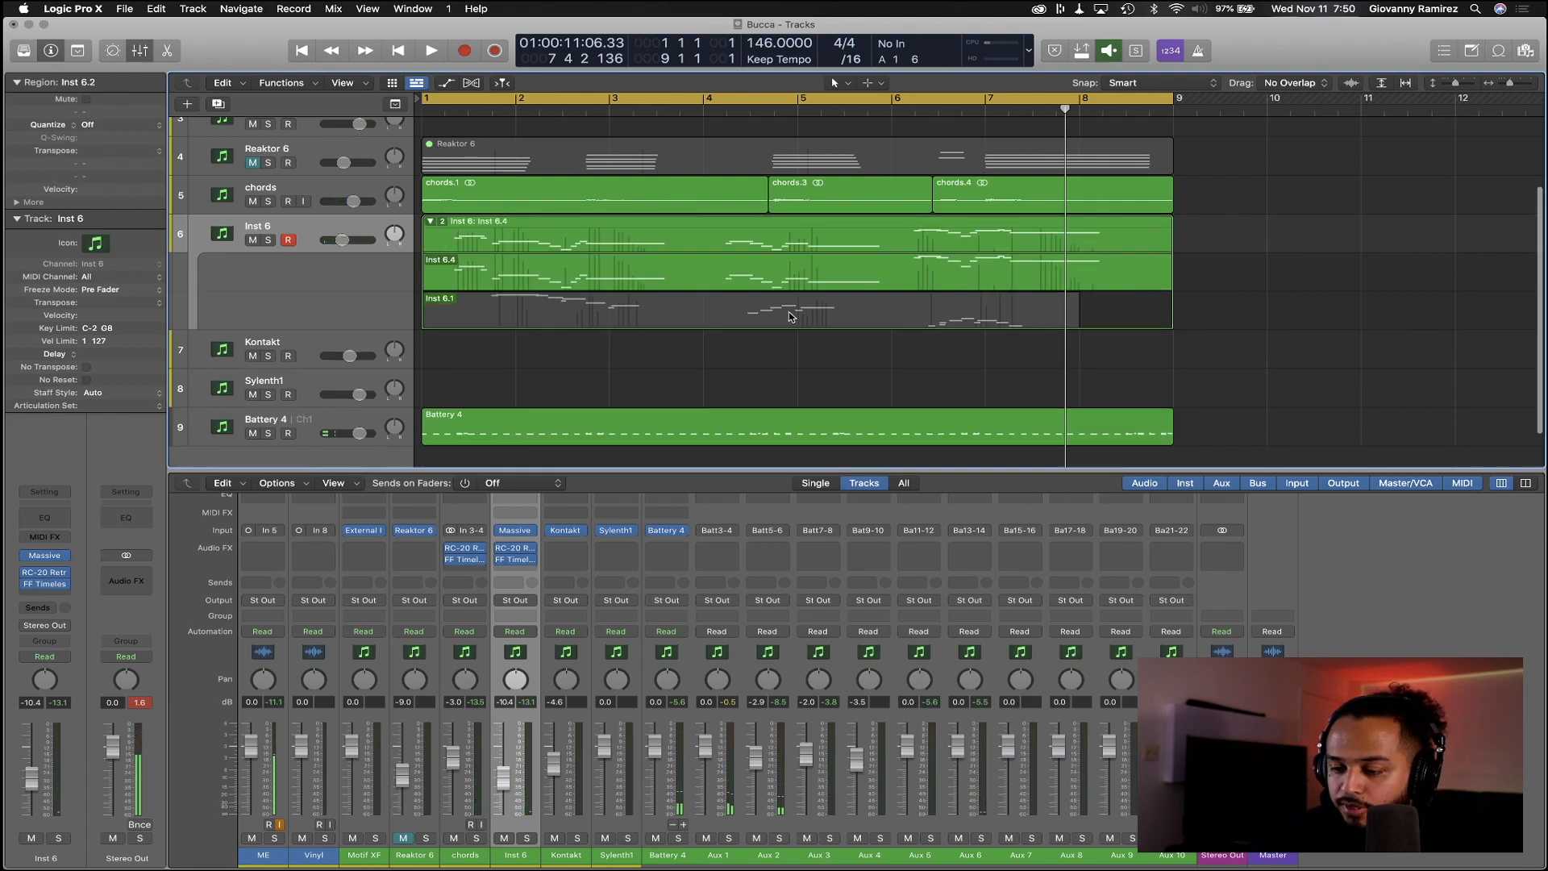
{"action": "left_click", "coordinate": [790, 317]}
{"action": "key", "text": "Delete"}
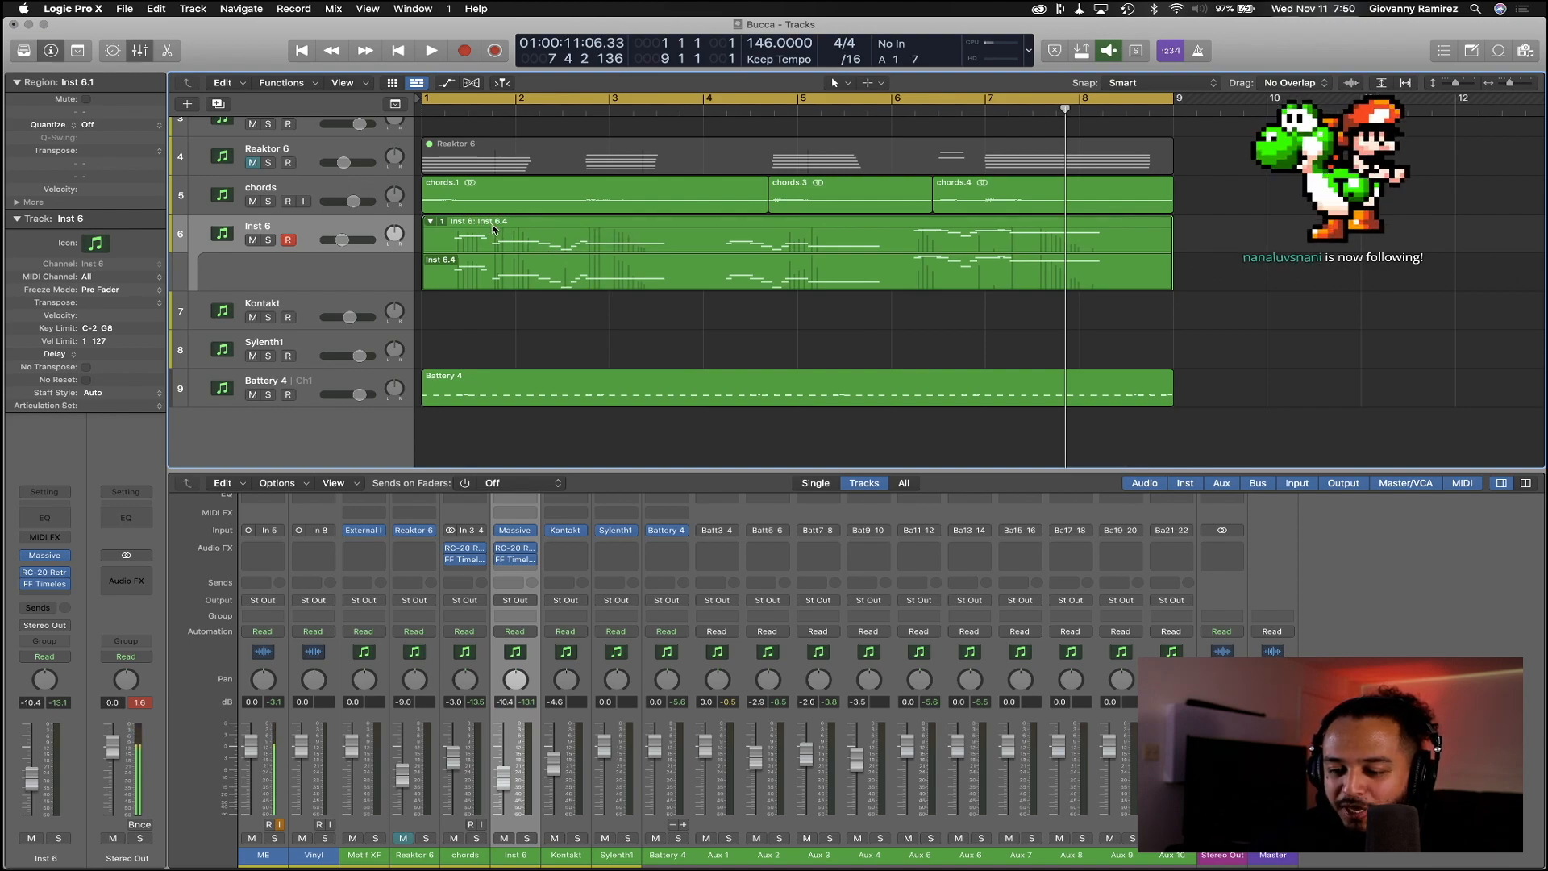
Unpack the Massive take folder to new tracks, play the loop from the start, and select the Inst 6.4 region
{"action": "right_click", "coordinate": [518, 226]}
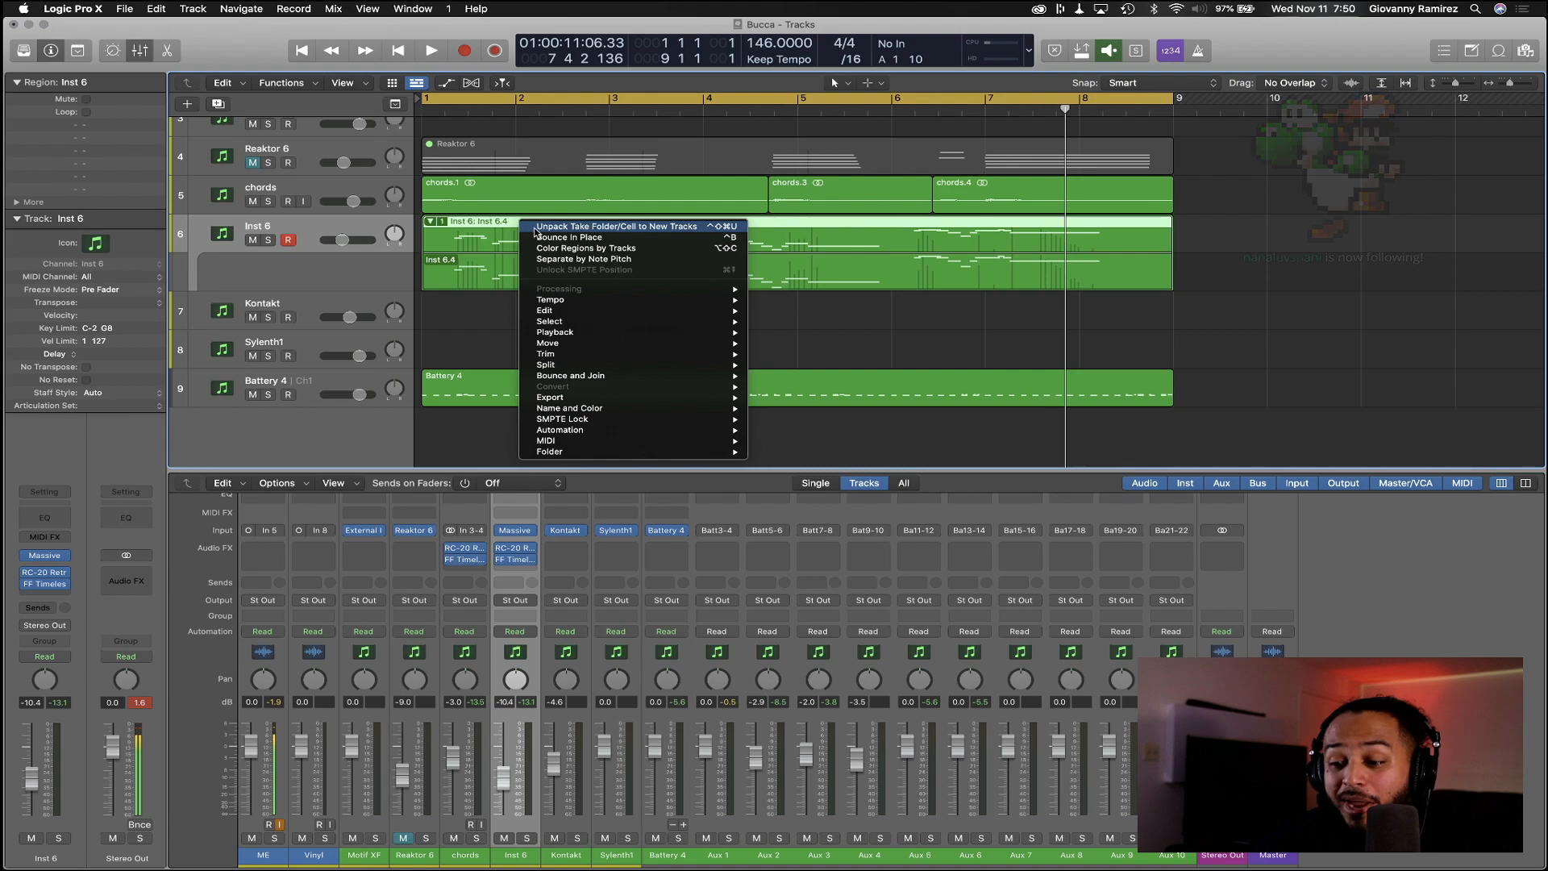
{"action": "left_click", "coordinate": [534, 227]}
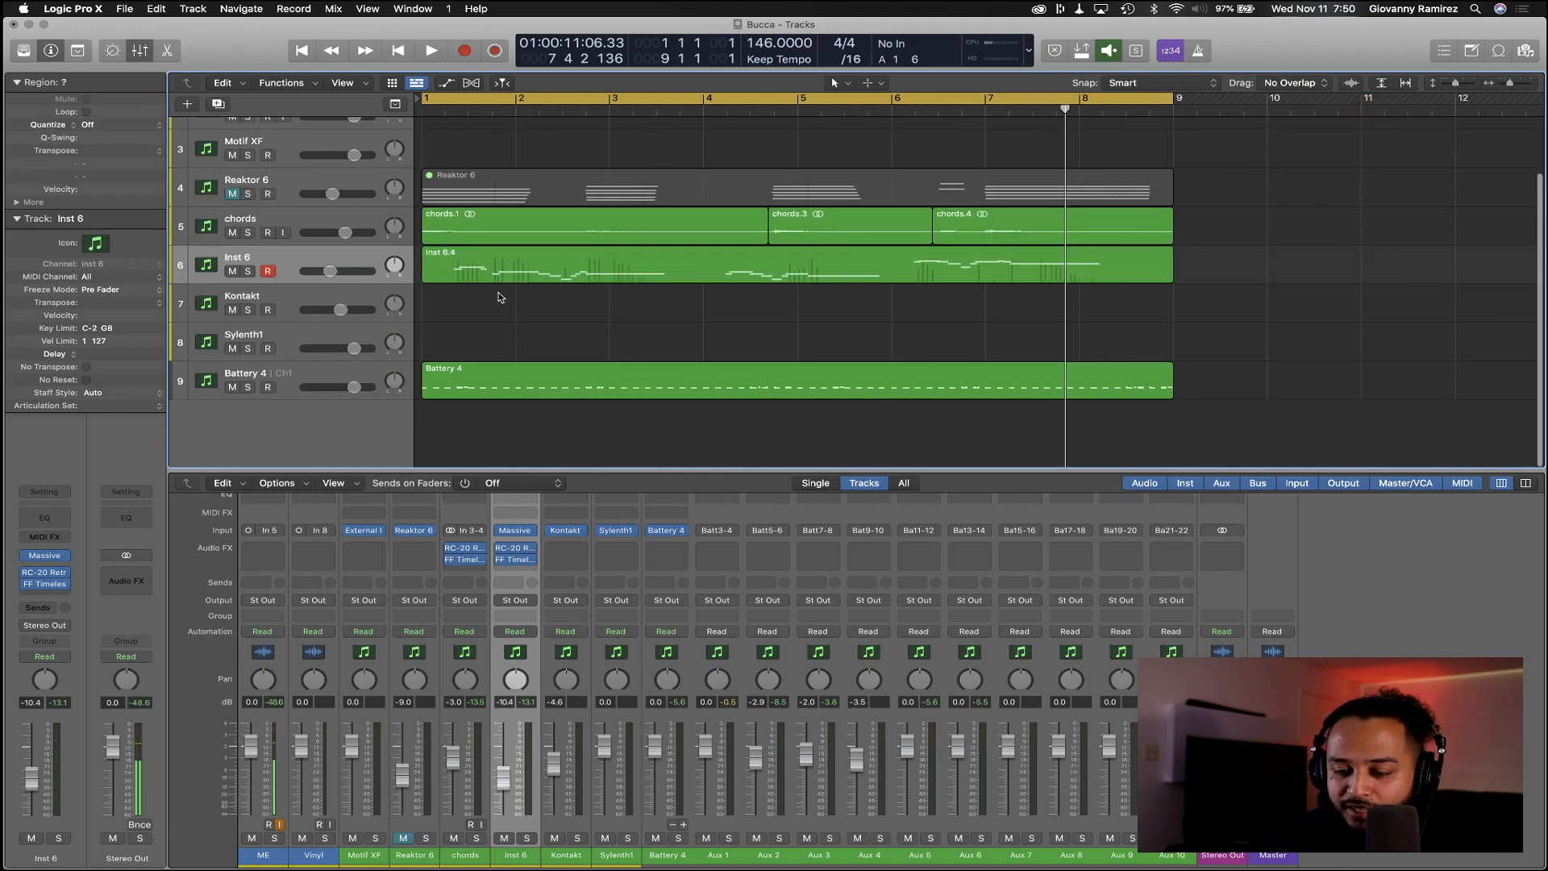
{"action": "key", "text": "Return"}
{"action": "key", "text": "space"}
{"action": "left_click", "coordinate": [480, 271]}
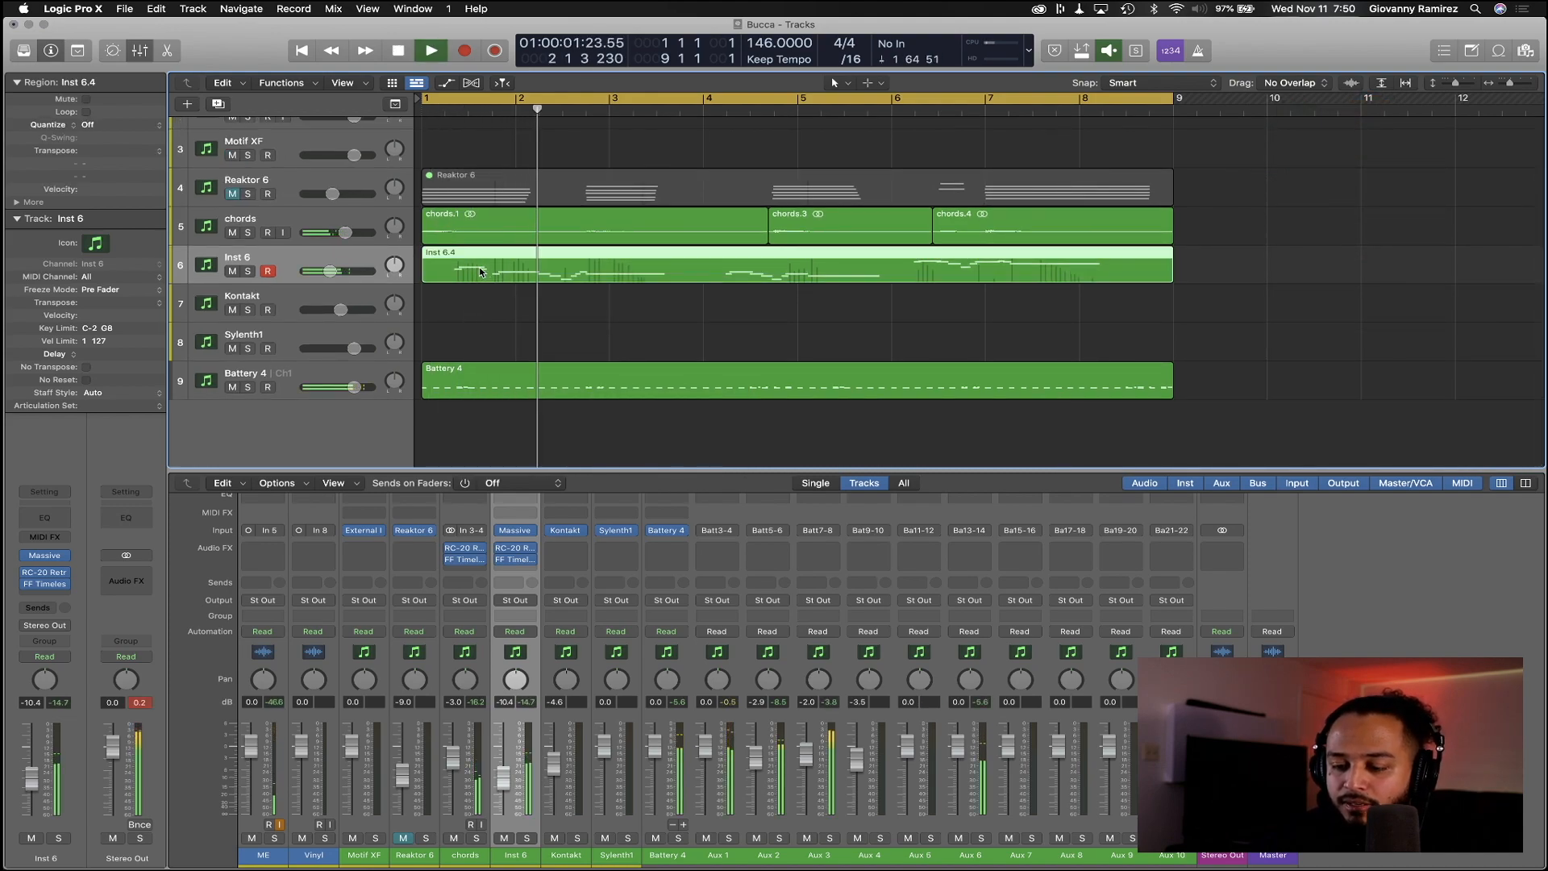
Open the Inst 6.4 region in the Piano Roll and play it from the start
{"action": "double_click", "coordinate": [480, 272]}
{"action": "key", "text": "space"}
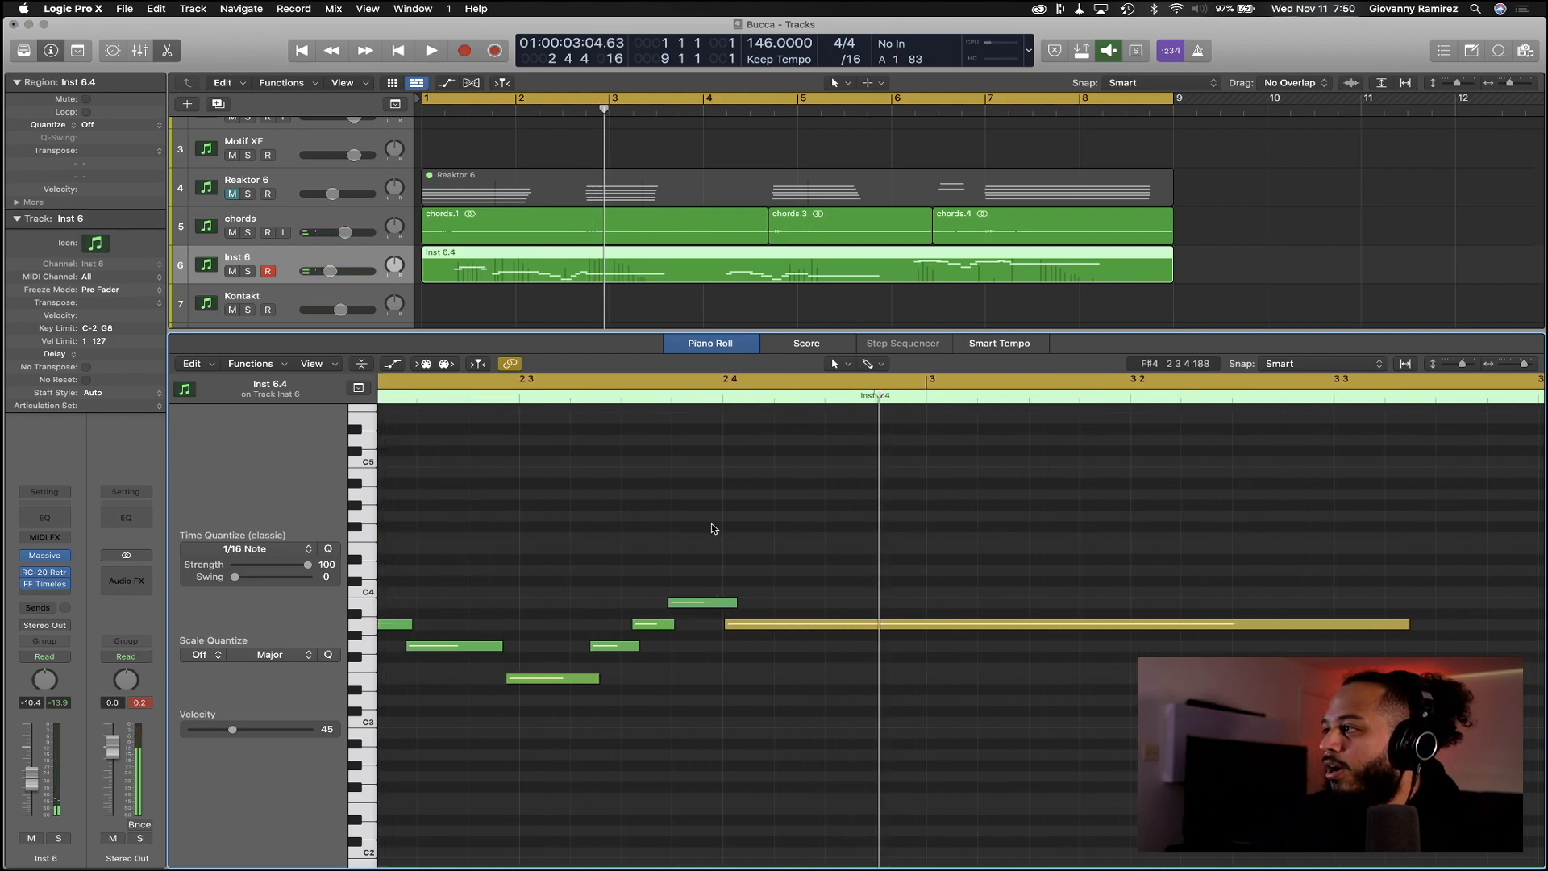
{"action": "scroll", "coordinate": [827, 589], "scroll_direction": "left", "scroll_amount": 10}
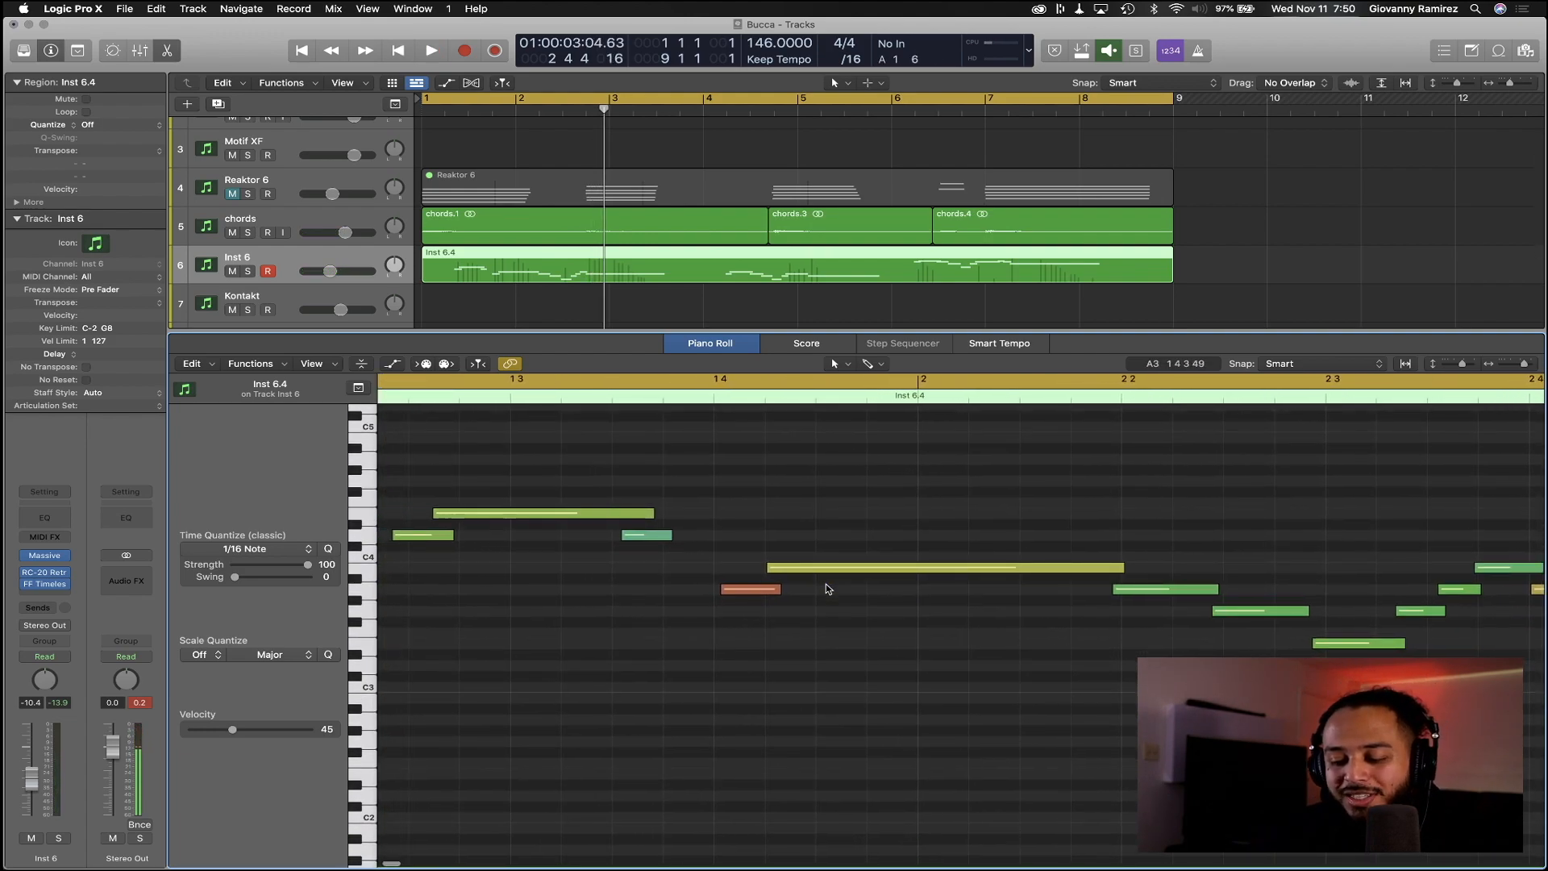
{"action": "scroll", "coordinate": [828, 589], "scroll_direction": "down", "scroll_amount": 5}
{"action": "scroll", "coordinate": [826, 589], "scroll_direction": "up", "scroll_amount": 3}
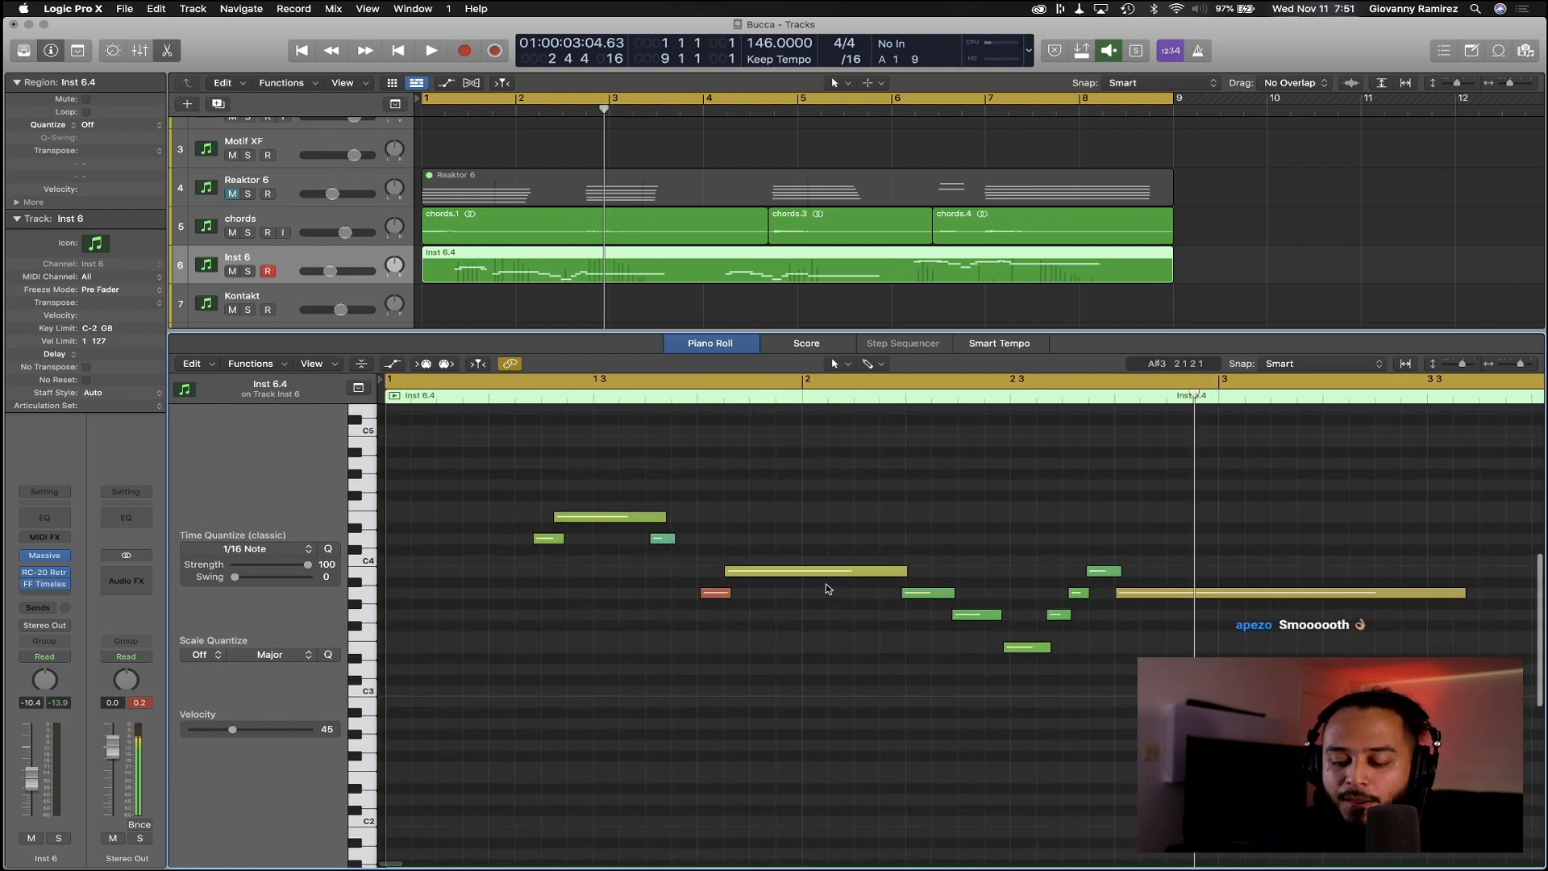
{"action": "key", "text": "Return"}
{"action": "key", "text": "space"}
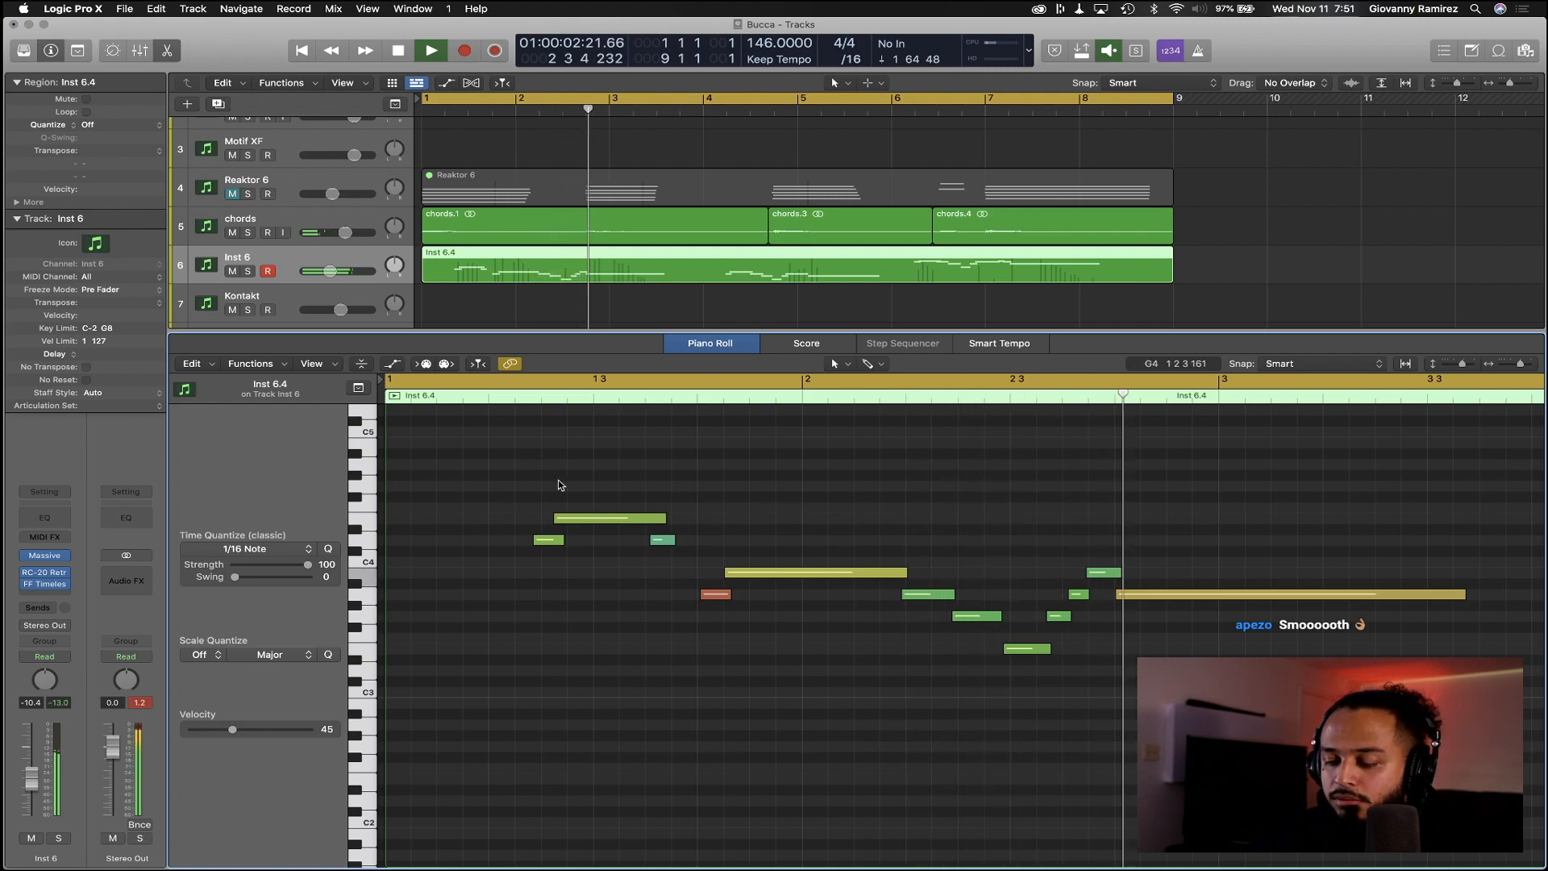
Shift the short A3 note and the long B3 note before bar 2 slightly earlier and play the result
{"action": "left_click_drag", "start_coordinate": [539, 467], "coordinate": [931, 721]}
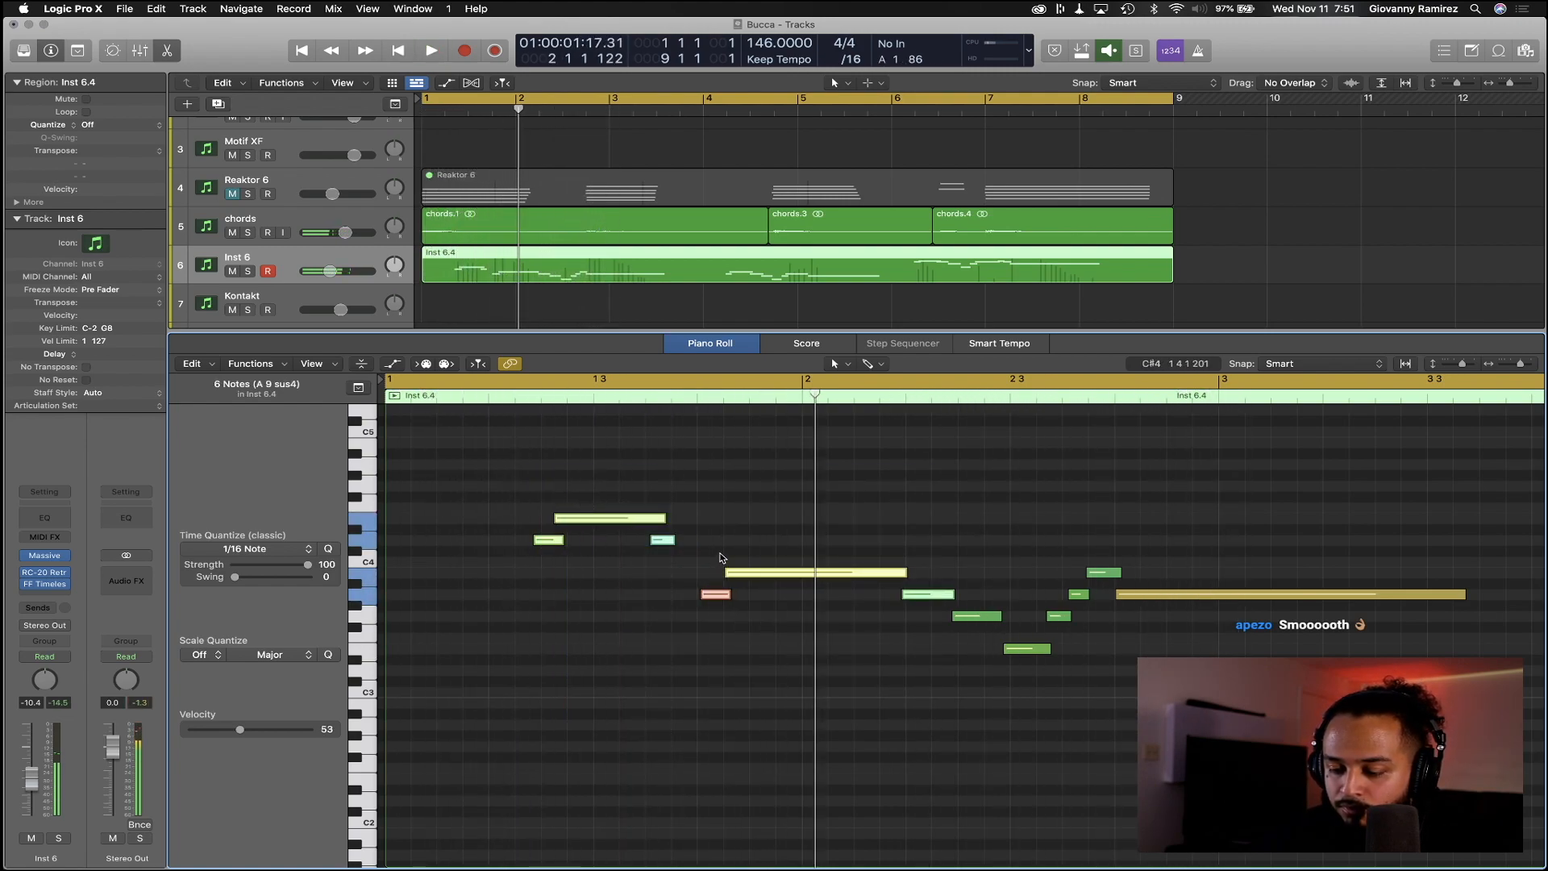
{"action": "left_click", "coordinate": [702, 557]}
{"action": "key", "text": "space"}
{"action": "left_click_drag", "start_coordinate": [696, 546], "coordinate": [796, 668]}
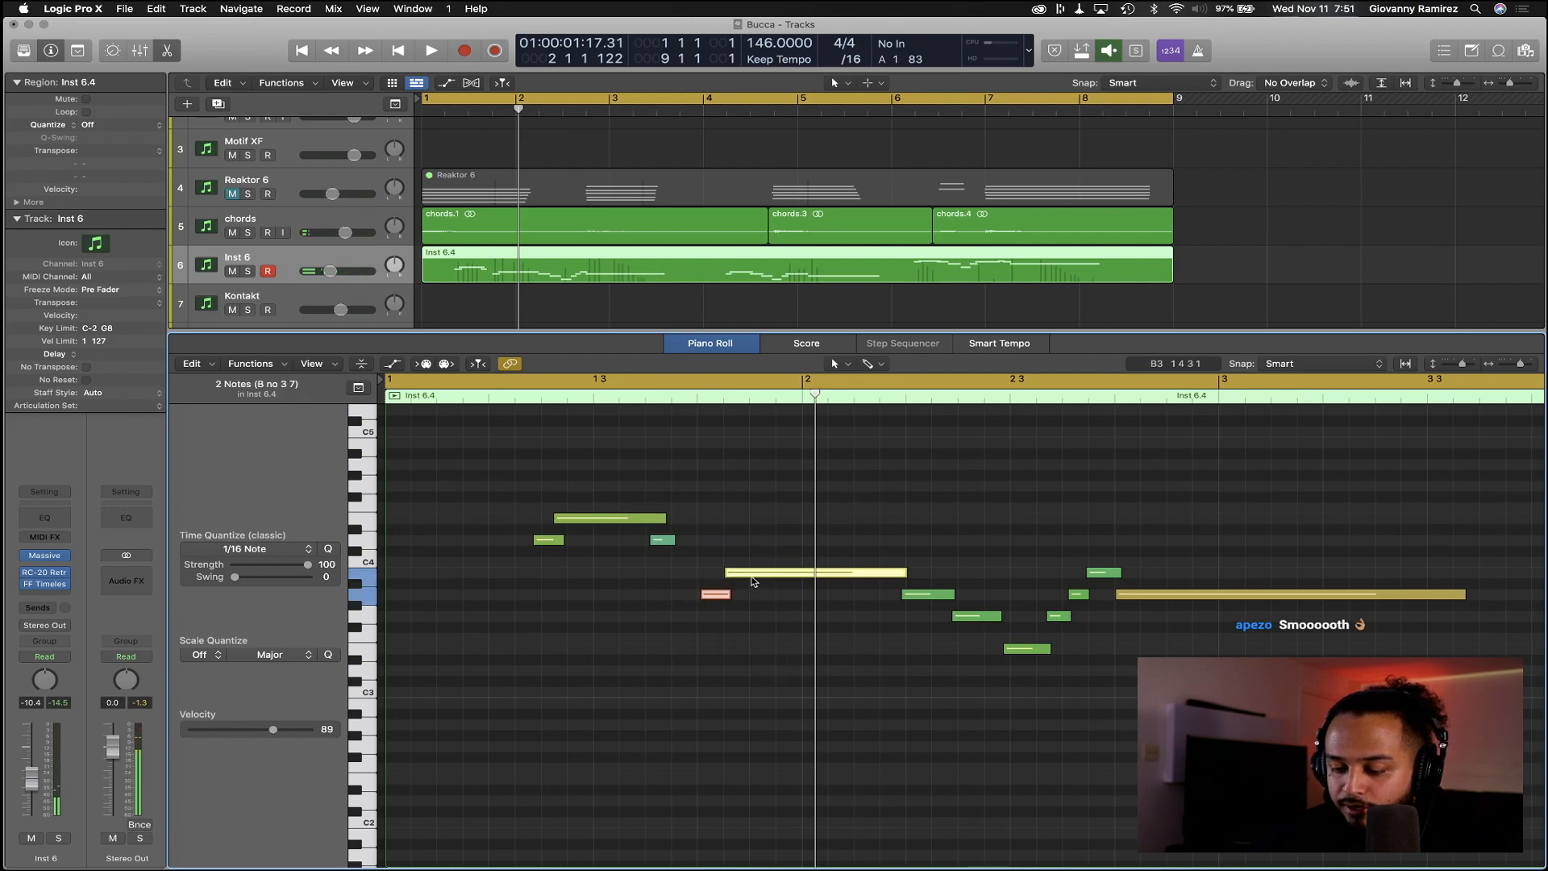
{"action": "left_click_drag", "start_coordinate": [752, 580], "coordinate": [745, 578]}
{"action": "key", "text": "space"}
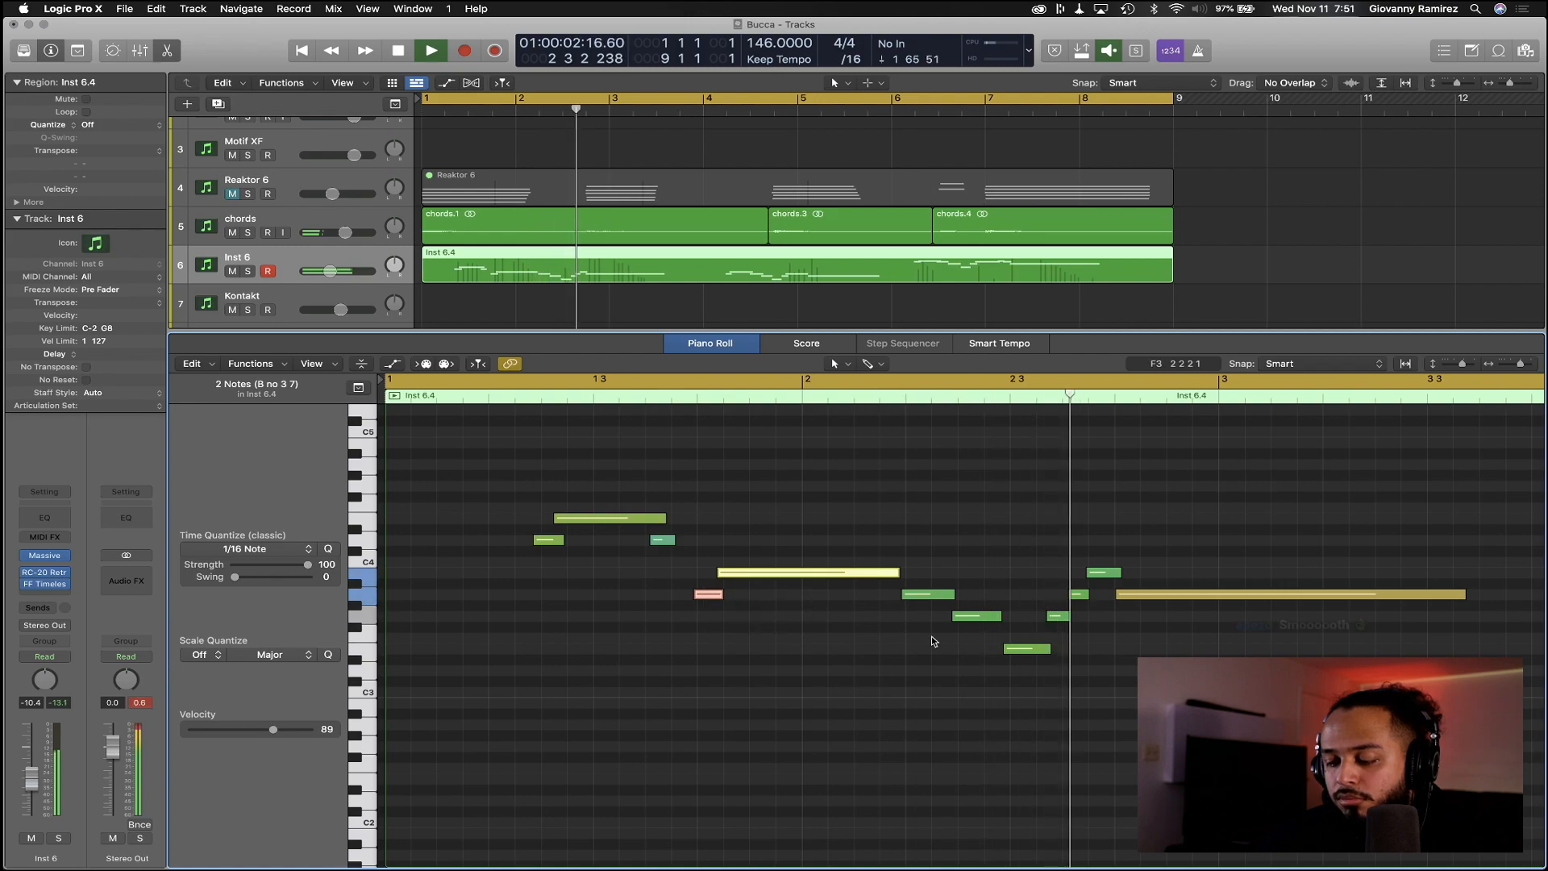
Try the short A3 note just before beat 2 4 slightly later and play it back
{"action": "key", "text": "space"}
{"action": "left_click", "coordinate": [1104, 573]}
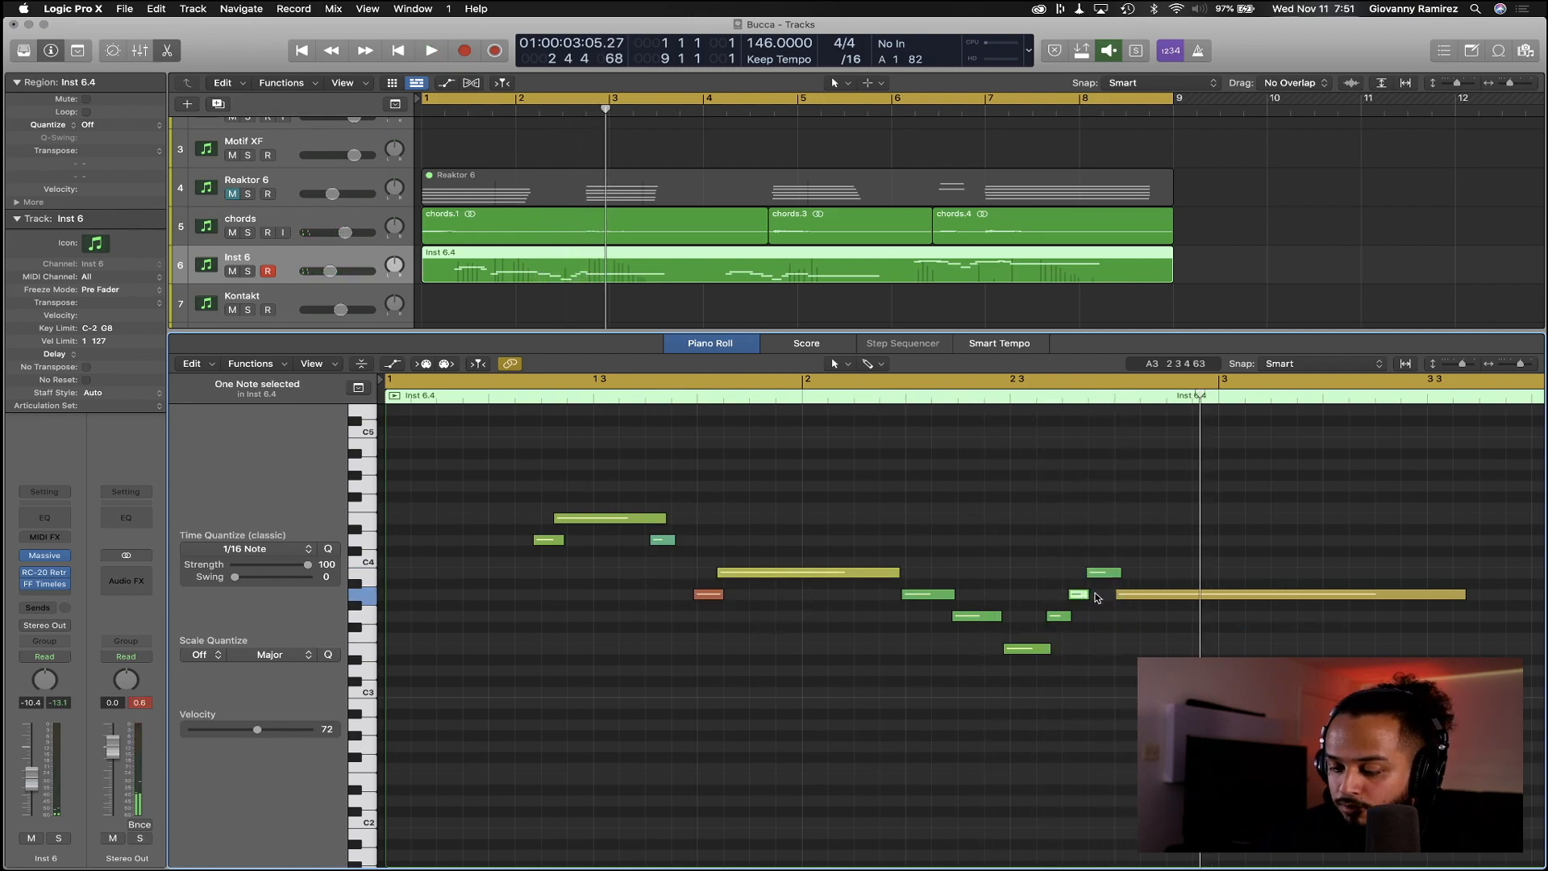
{"action": "left_click_drag", "start_coordinate": [1077, 595], "coordinate": [1086, 595]}
{"action": "key", "text": "space"}
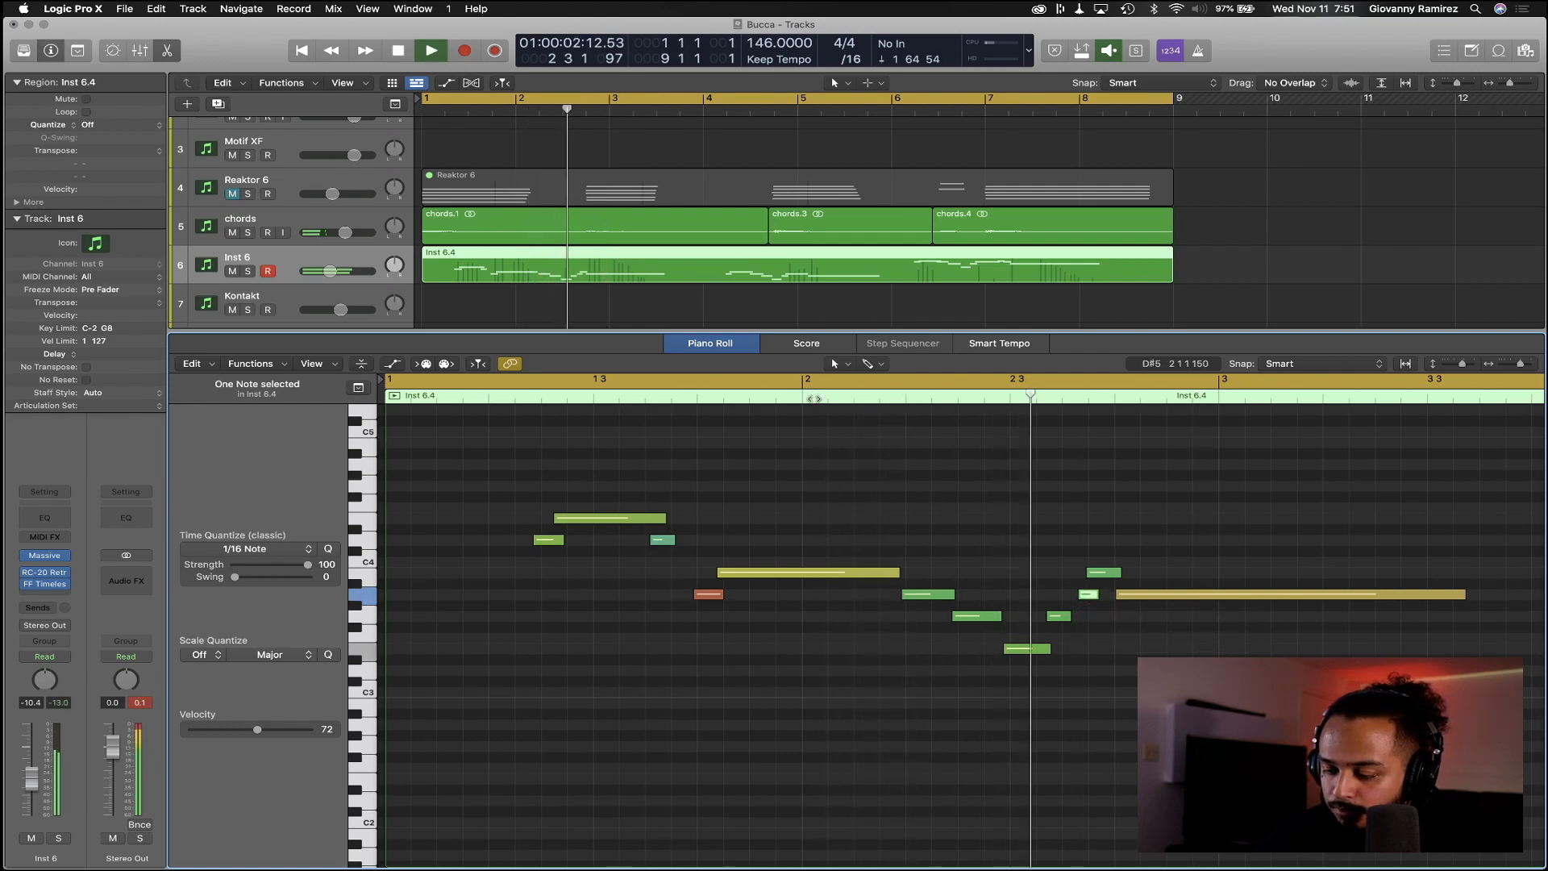
{"action": "key", "text": "space"}
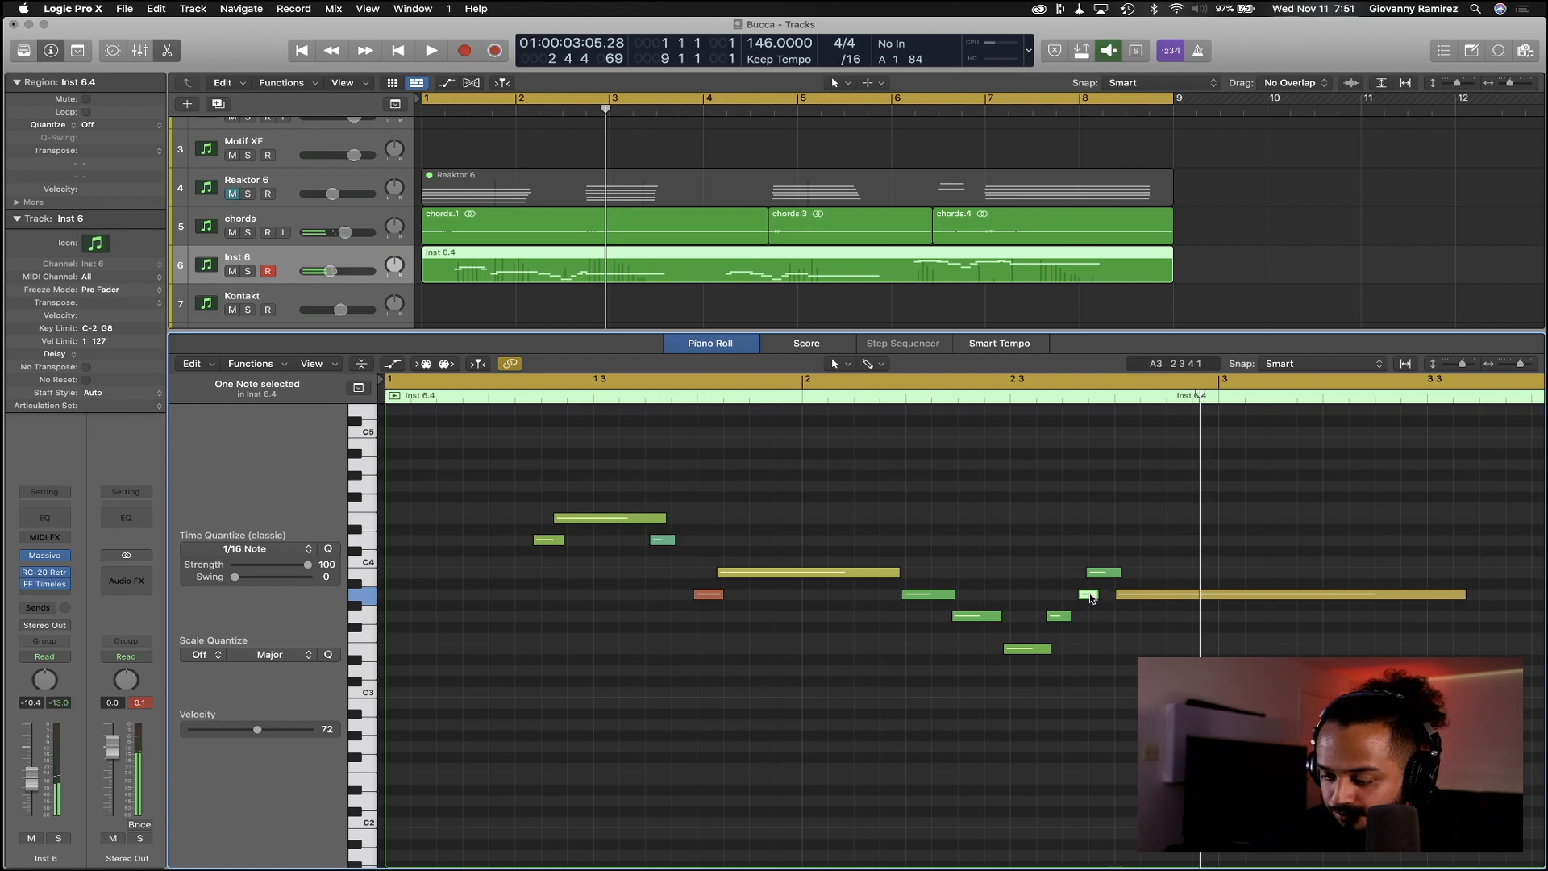
Shift the short A3 note before beat 2 4 slightly earlier during playback and deselect it
{"action": "key", "text": "space"}
{"action": "left_click_drag", "start_coordinate": [1091, 598], "coordinate": [1075, 598]}
{"action": "left_click", "coordinate": [1109, 551]}
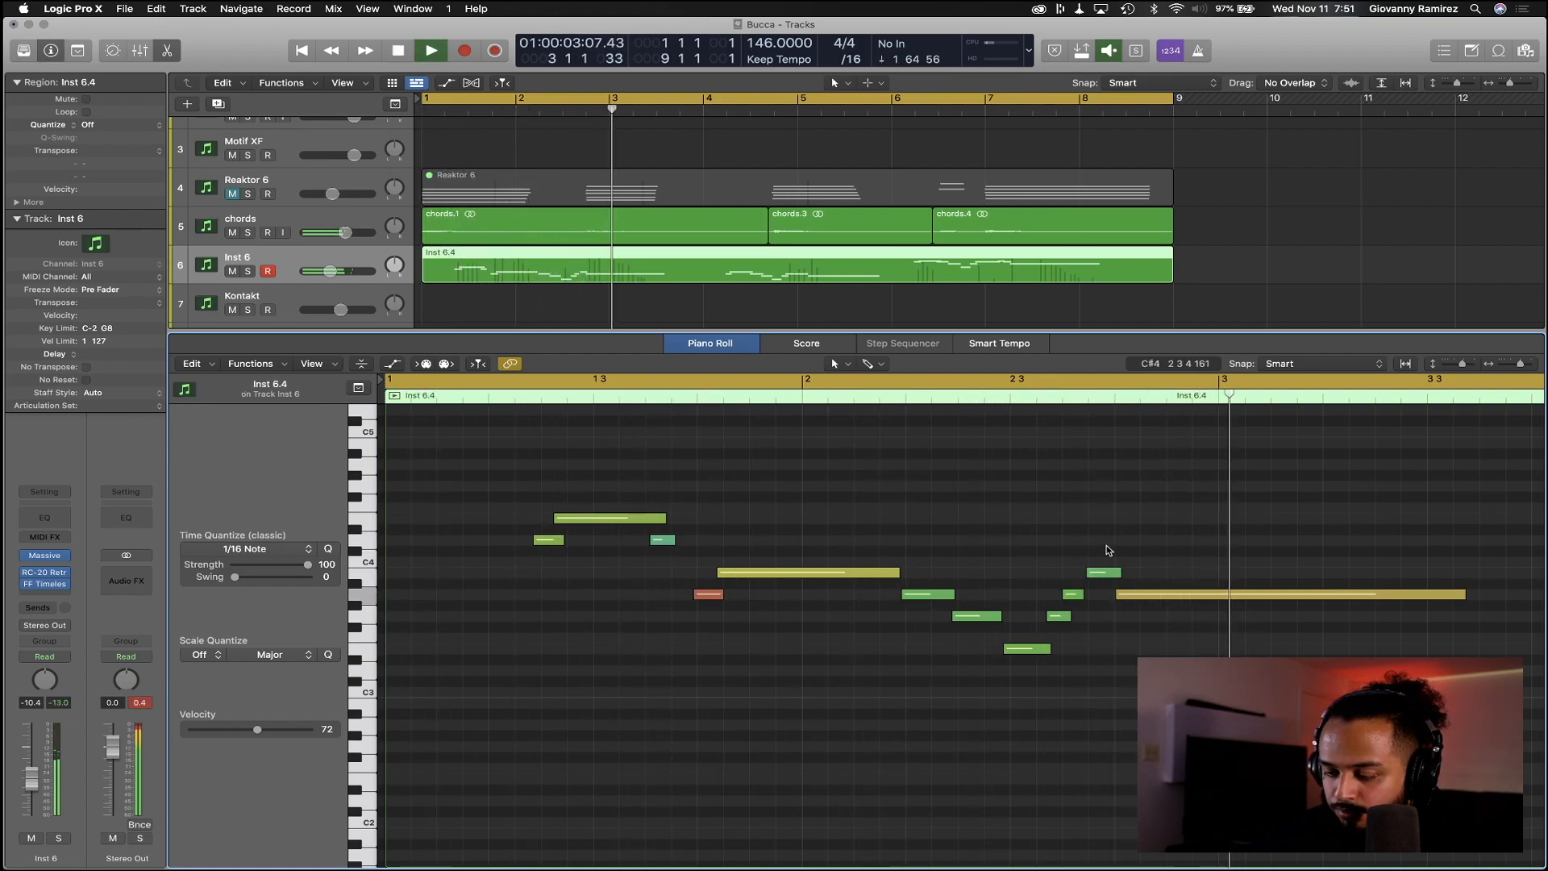
Examine the remaining notes of the Inst 6.4 part through bar 8 while the loop plays
{"action": "scroll", "coordinate": [1108, 551], "scroll_direction": "right", "scroll_amount": 3}
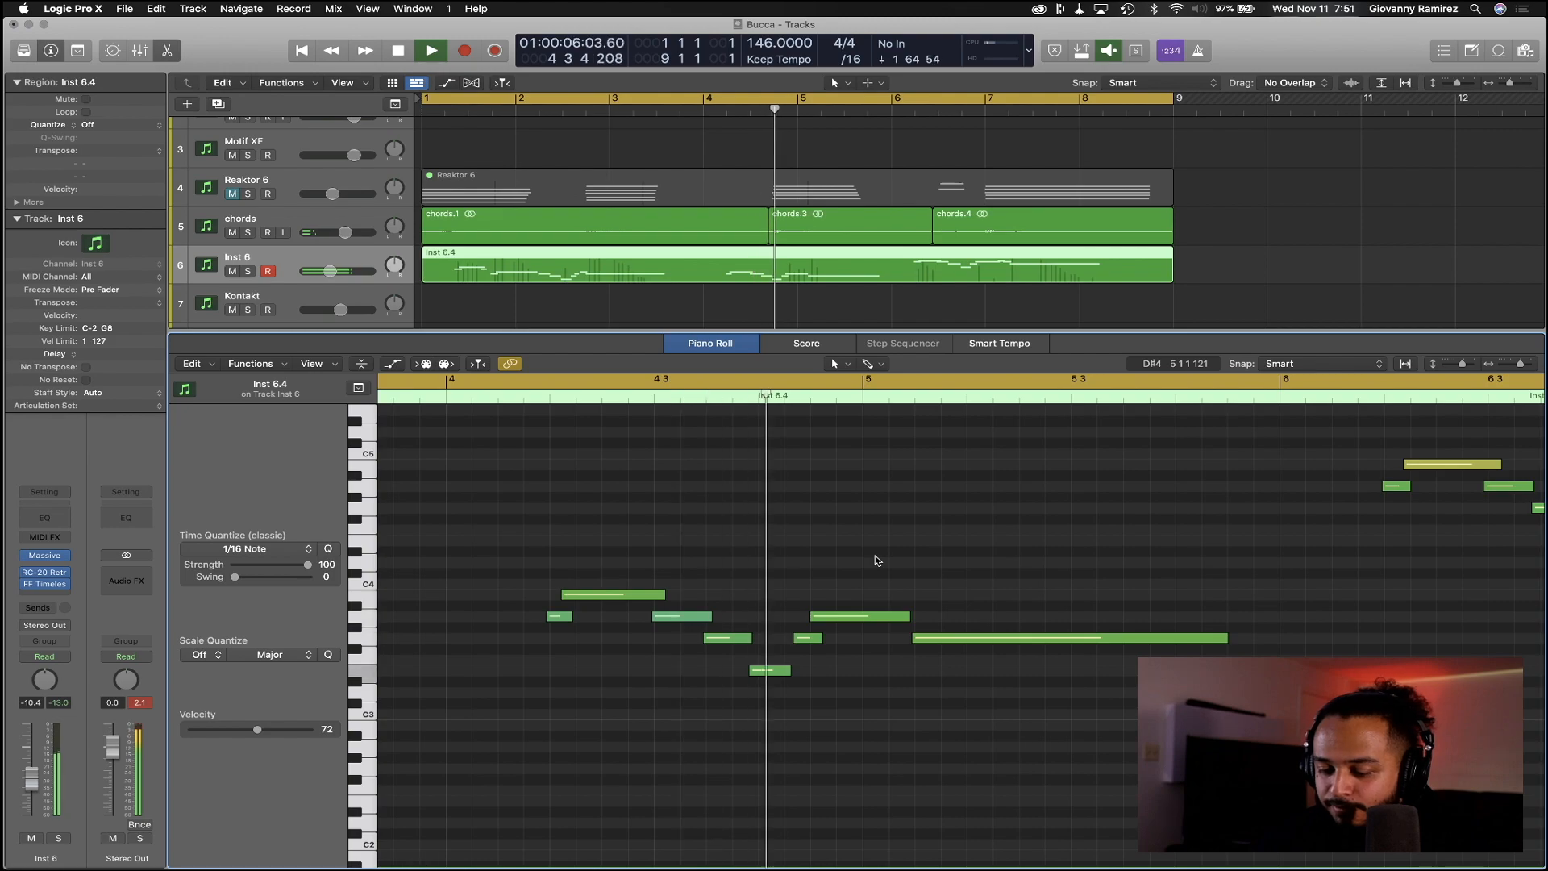
{"action": "scroll", "coordinate": [877, 560], "scroll_direction": "right", "scroll_amount": 1}
{"action": "scroll", "coordinate": [877, 561], "scroll_direction": "up", "scroll_amount": 1}
{"action": "scroll", "coordinate": [878, 561], "scroll_direction": "left", "scroll_amount": 1}
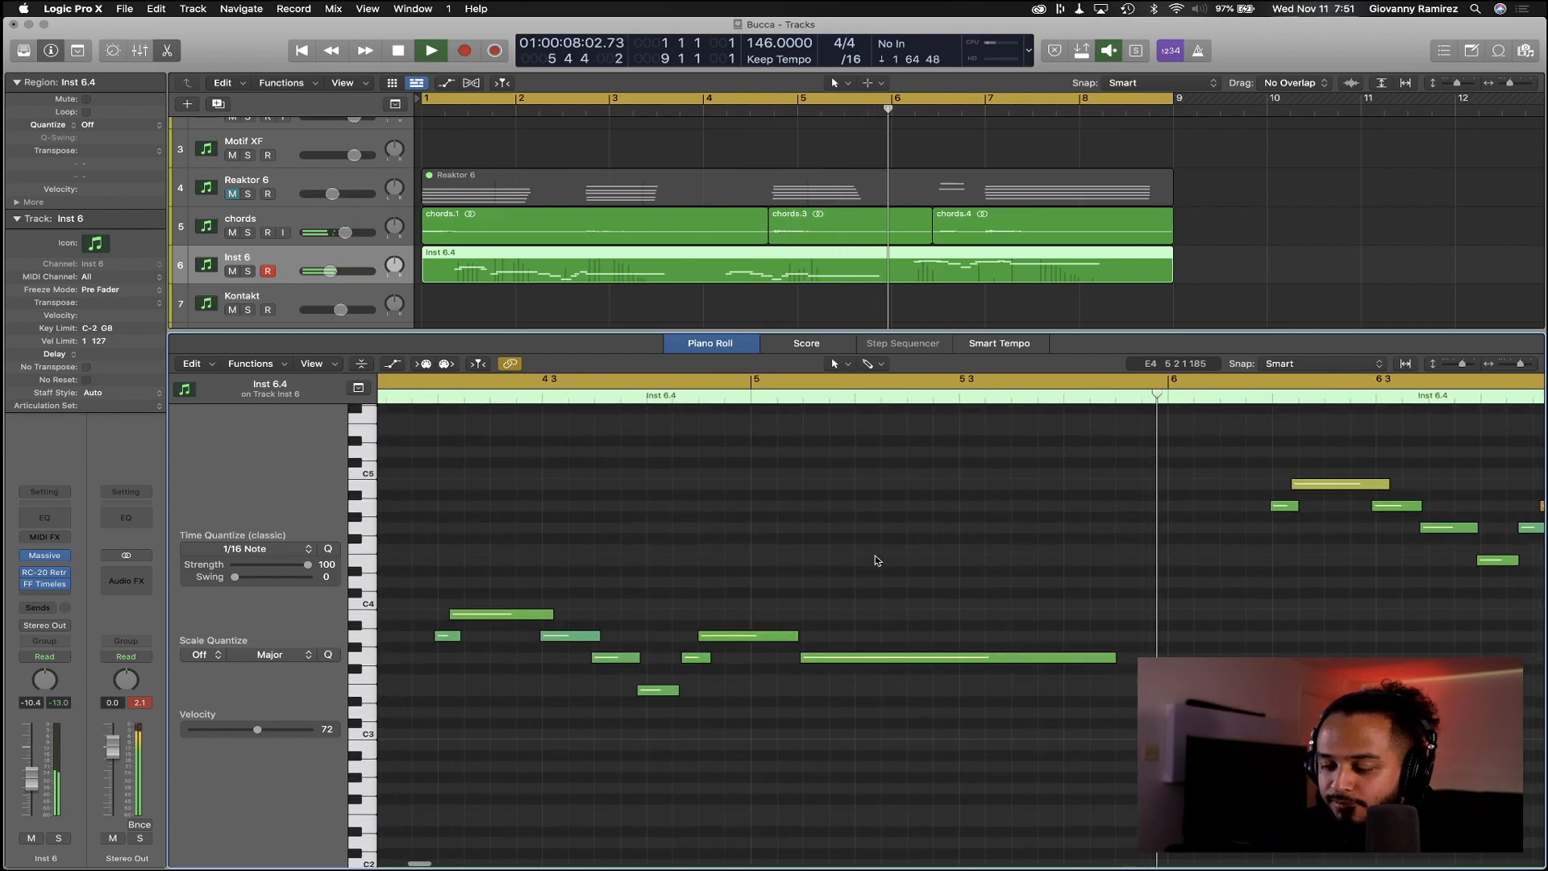
{"action": "scroll", "coordinate": [876, 559], "scroll_direction": "down", "scroll_amount": 3}
{"action": "scroll", "coordinate": [876, 558], "scroll_direction": "down", "scroll_amount": 1}
{"action": "scroll", "coordinate": [876, 558], "scroll_direction": "left", "scroll_amount": 2}
{"action": "scroll", "coordinate": [876, 558], "scroll_direction": "up", "scroll_amount": 3}
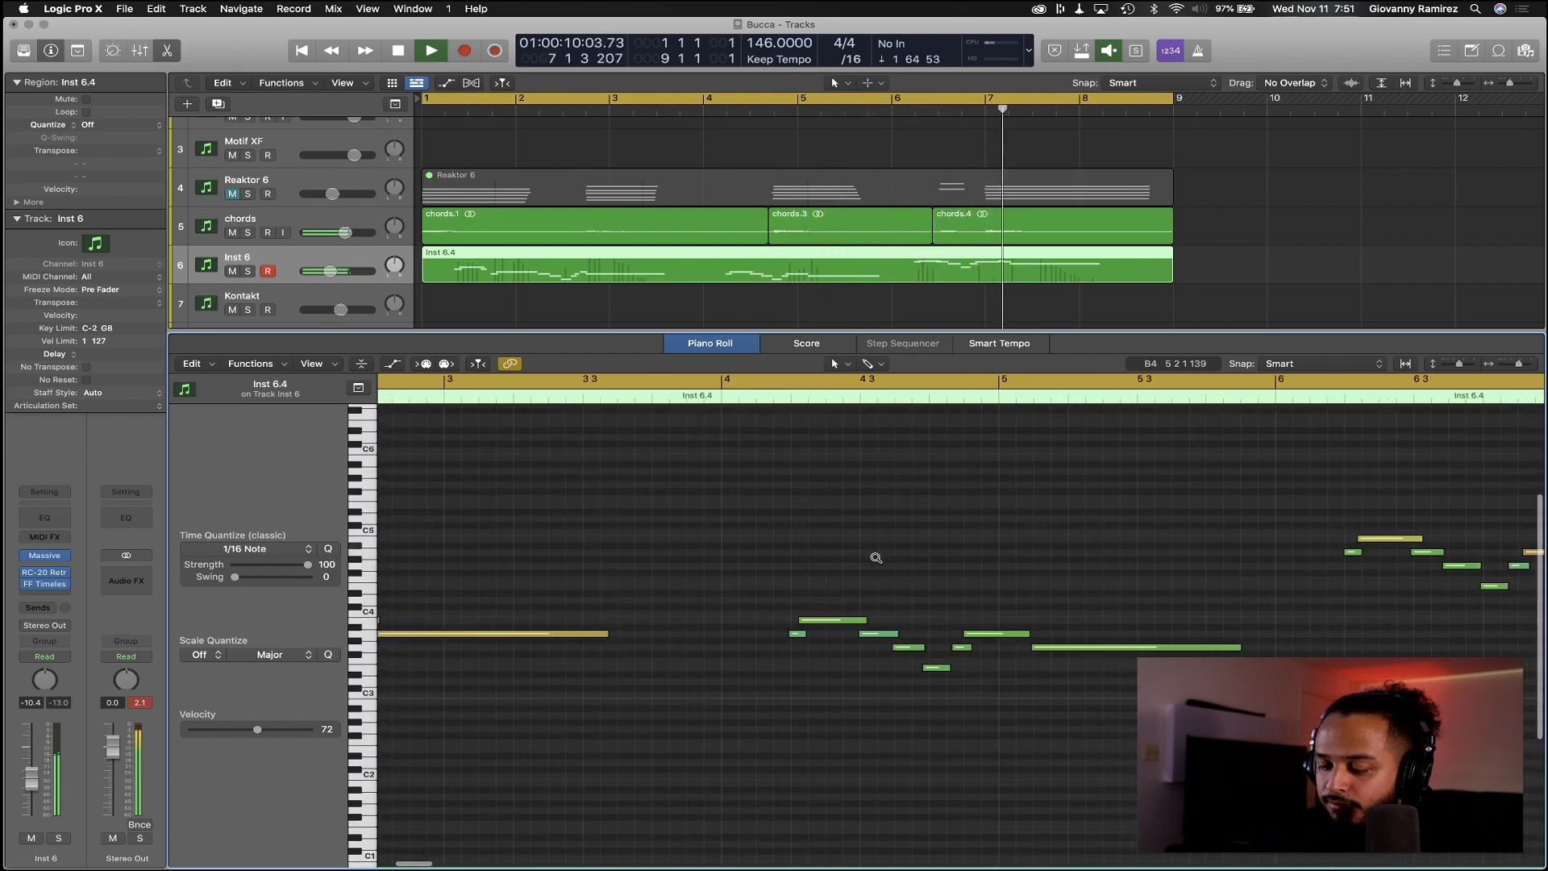
{"action": "scroll", "coordinate": [876, 558], "scroll_direction": "left", "scroll_amount": 4}
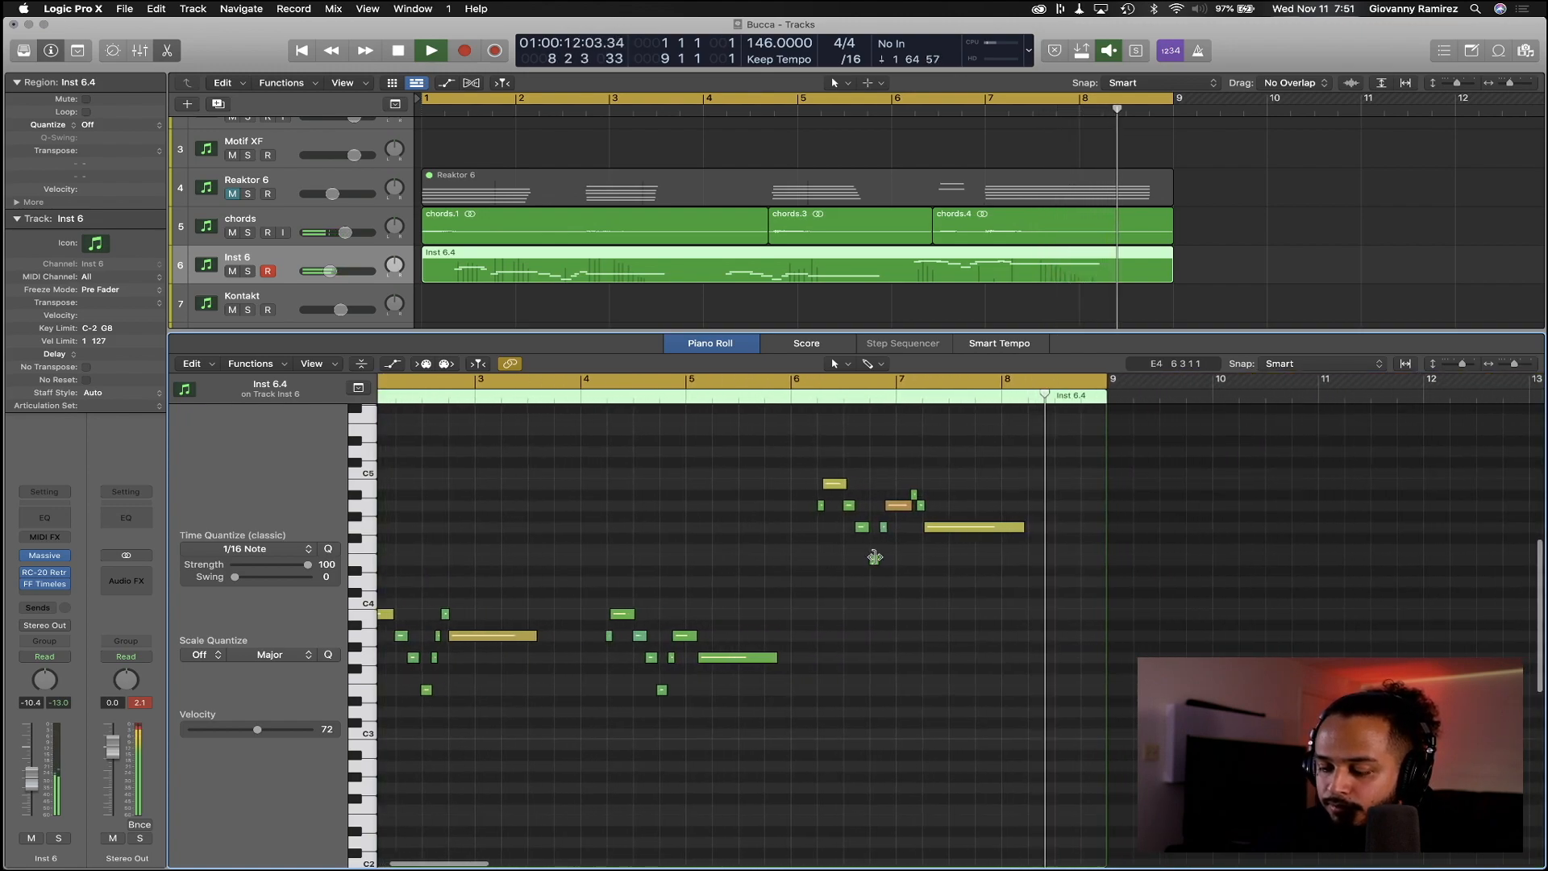
{"action": "scroll", "coordinate": [1068, 529], "scroll_direction": "right", "scroll_amount": 6}
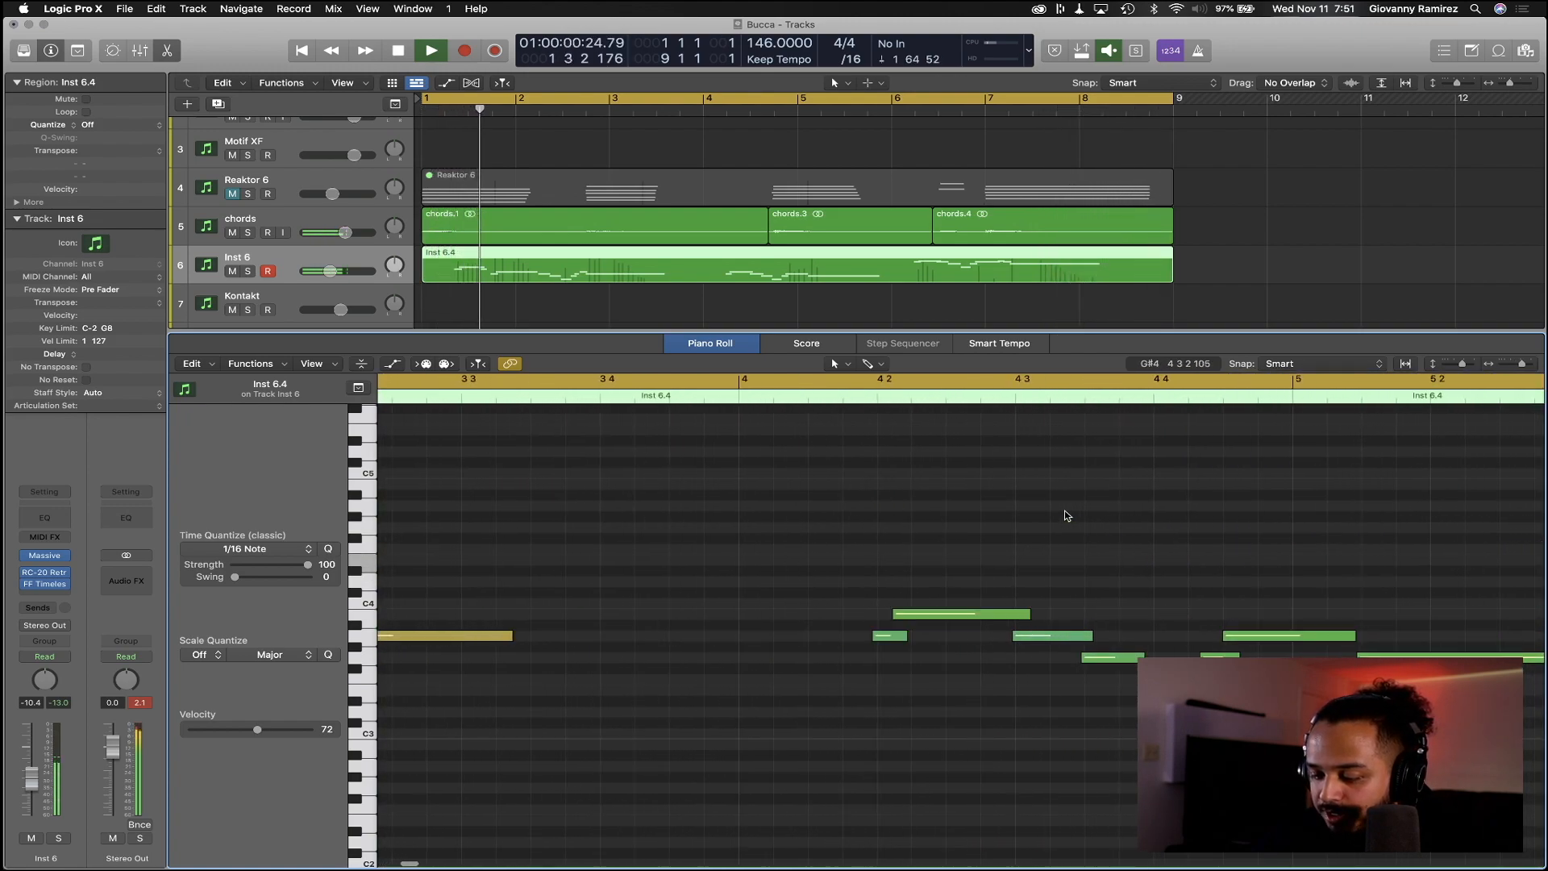
Shorten the final long note of the Inst 6.4 part so it ends just after the start of bar 8
{"action": "scroll", "coordinate": [1068, 517], "scroll_direction": "right", "scroll_amount": 5}
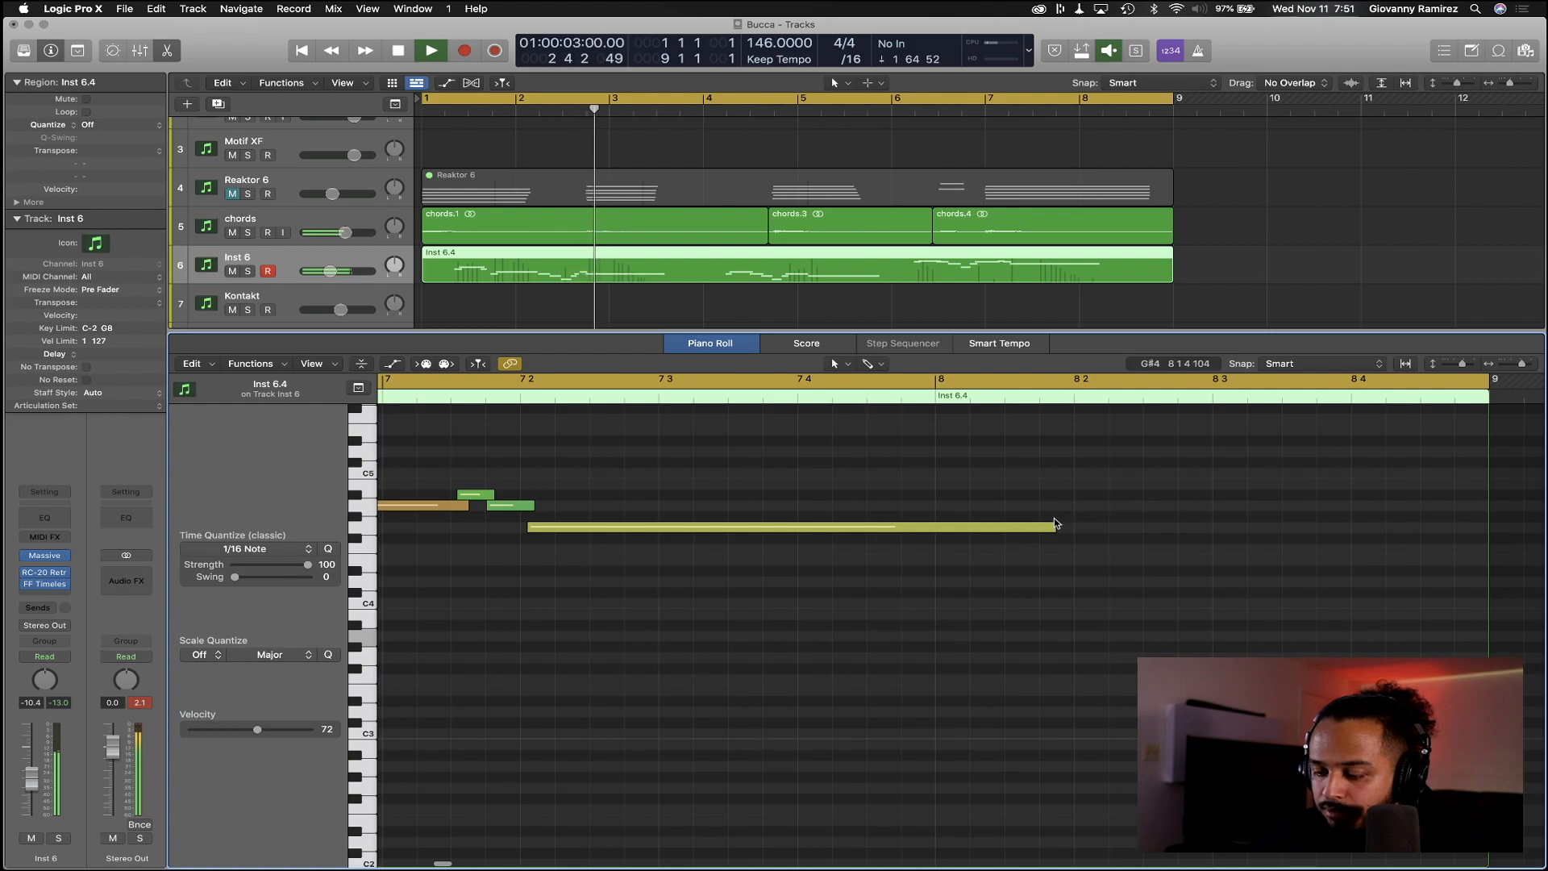
{"action": "left_click_drag", "start_coordinate": [1052, 526], "coordinate": [980, 529]}
{"action": "scroll", "coordinate": [1026, 618], "scroll_direction": "left", "scroll_amount": 15}
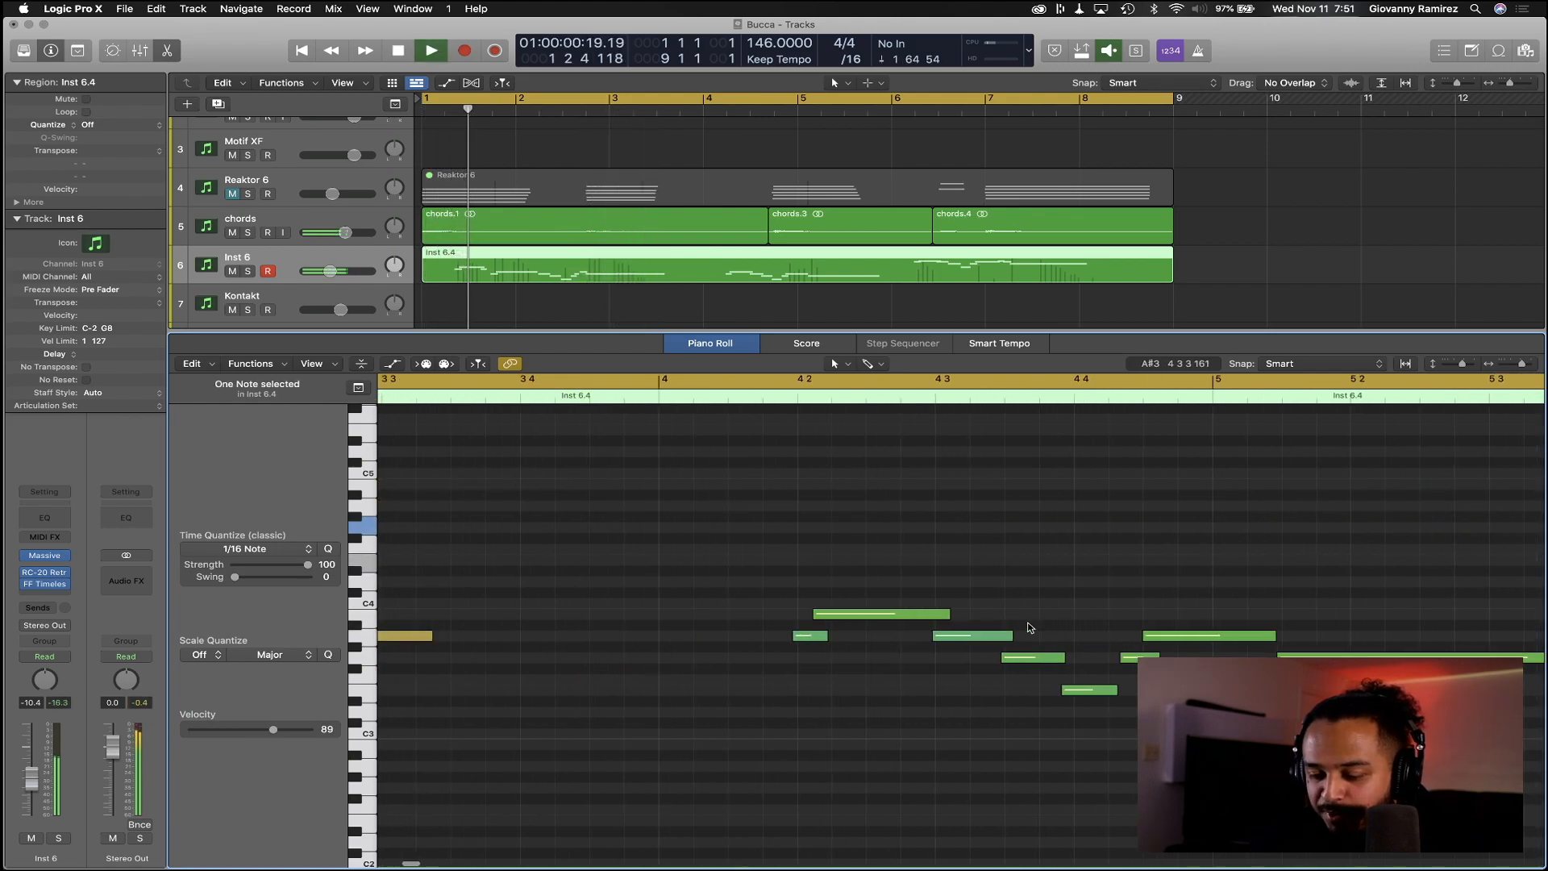
Shift the short A3, B3 and long A3 notes around beat 2 4 slightly earlier together and replay from the start
{"action": "scroll", "coordinate": [1029, 627], "scroll_direction": "left", "scroll_amount": 7}
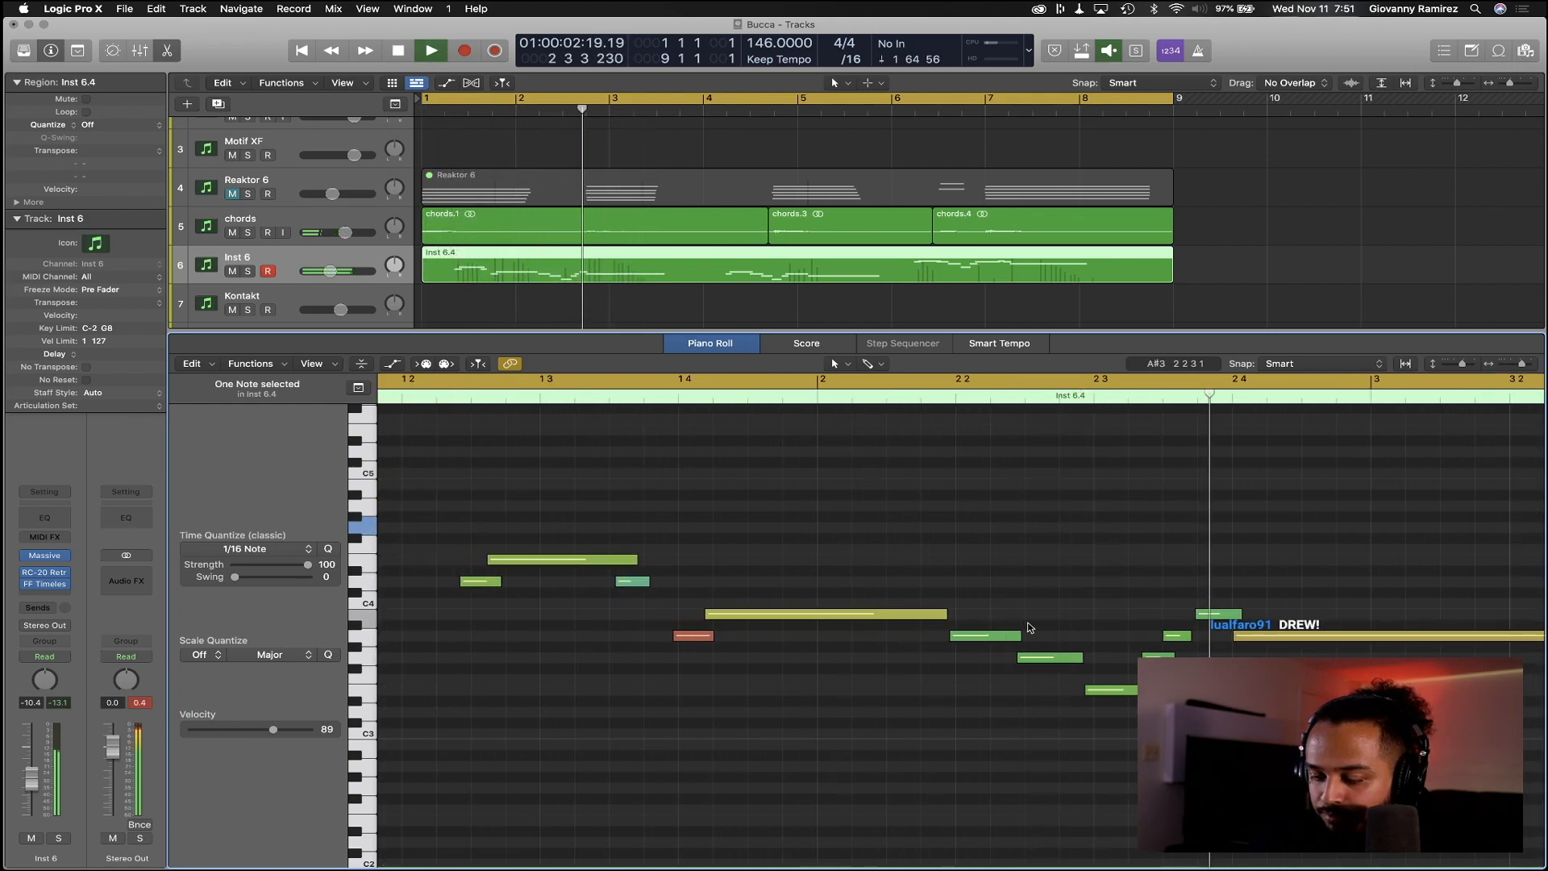
{"action": "key", "text": "space"}
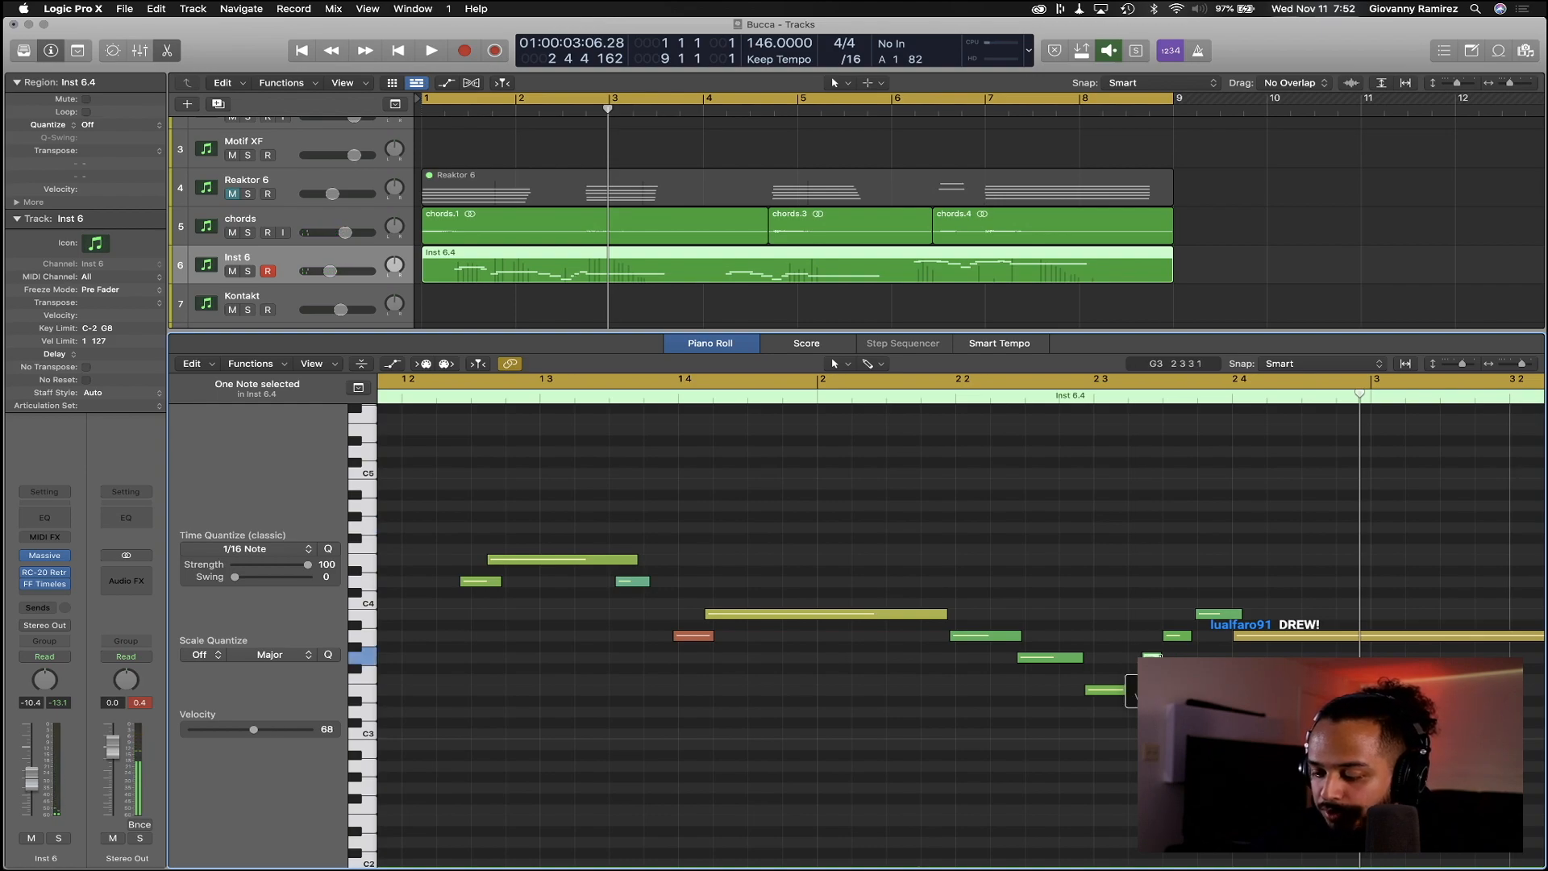
{"action": "key", "text": "Return"}
{"action": "key", "text": "space"}
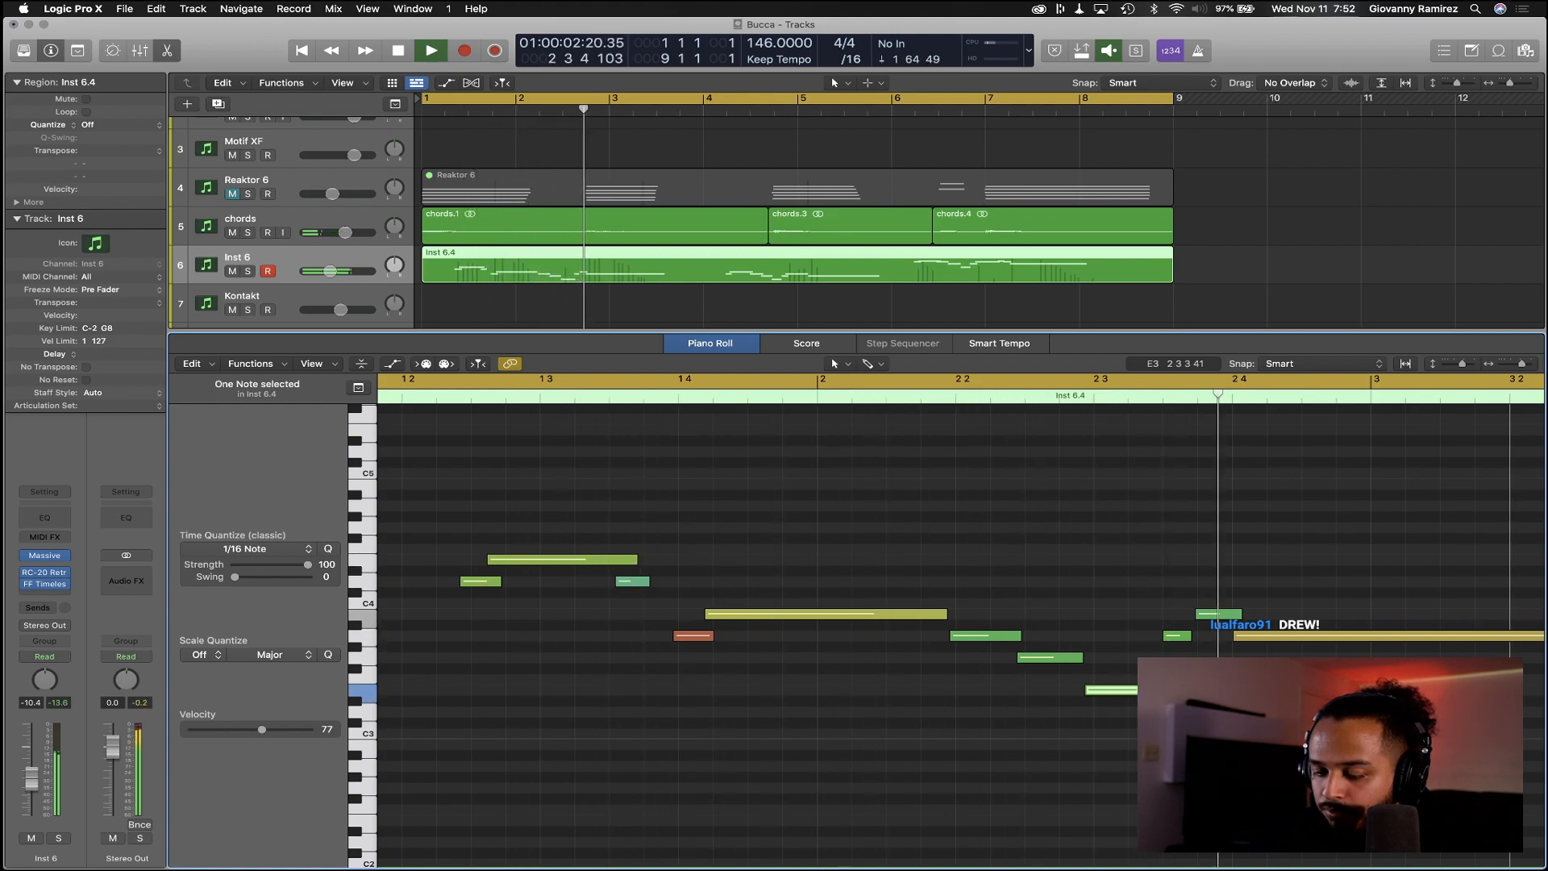
{"action": "key", "text": "space"}
{"action": "left_click_drag", "start_coordinate": [1173, 589], "coordinate": [1240, 655]}
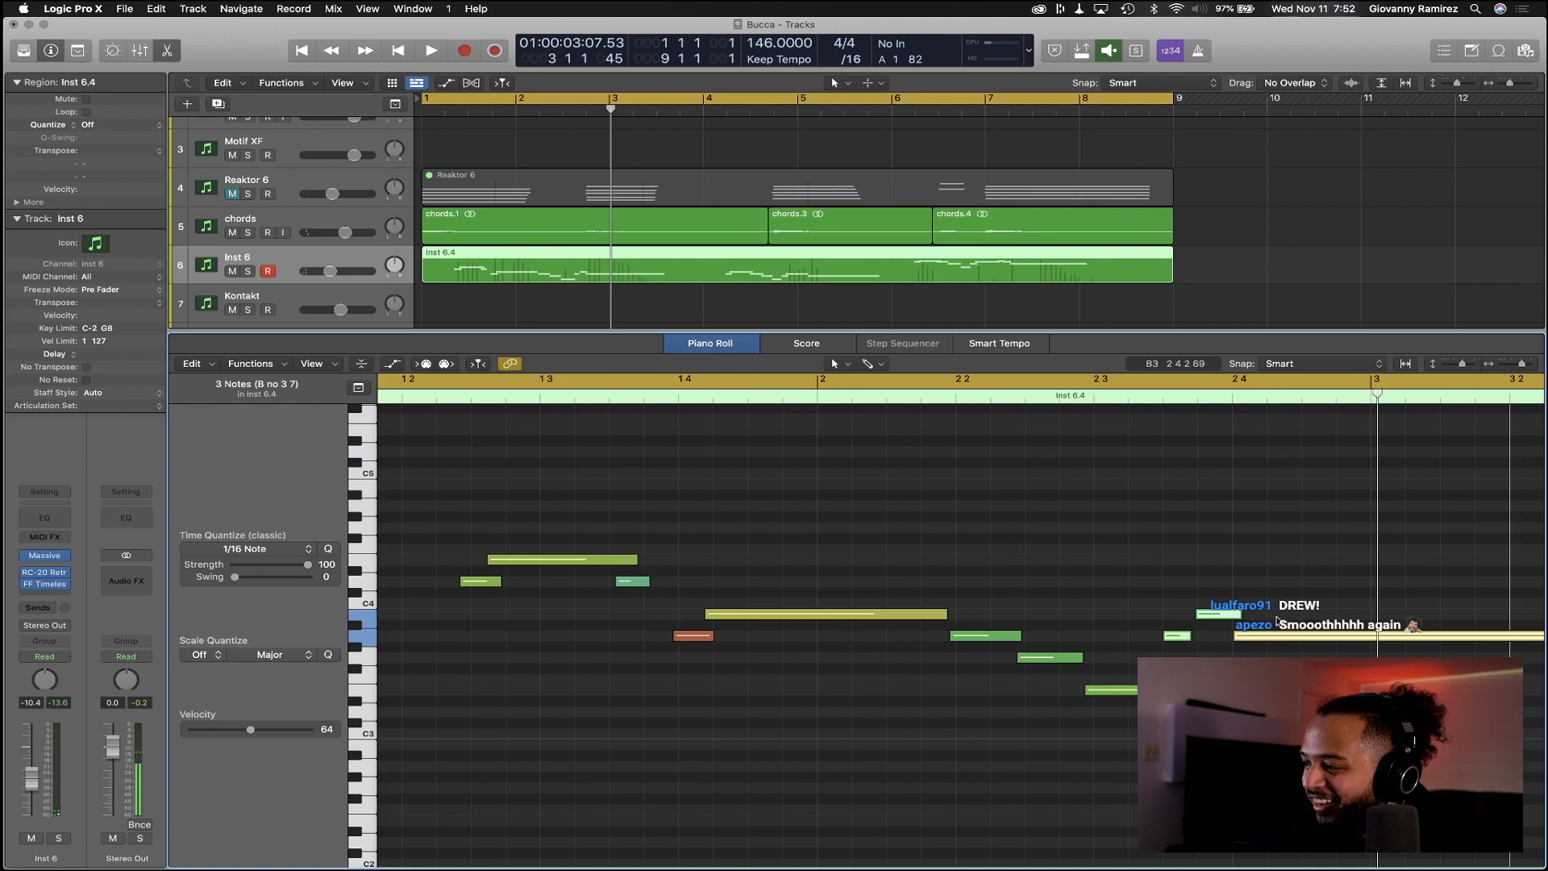
{"action": "left_click_drag", "start_coordinate": [1254, 639], "coordinate": [1200, 639]}
{"action": "key", "text": "Return"}
{"action": "key", "text": "space"}
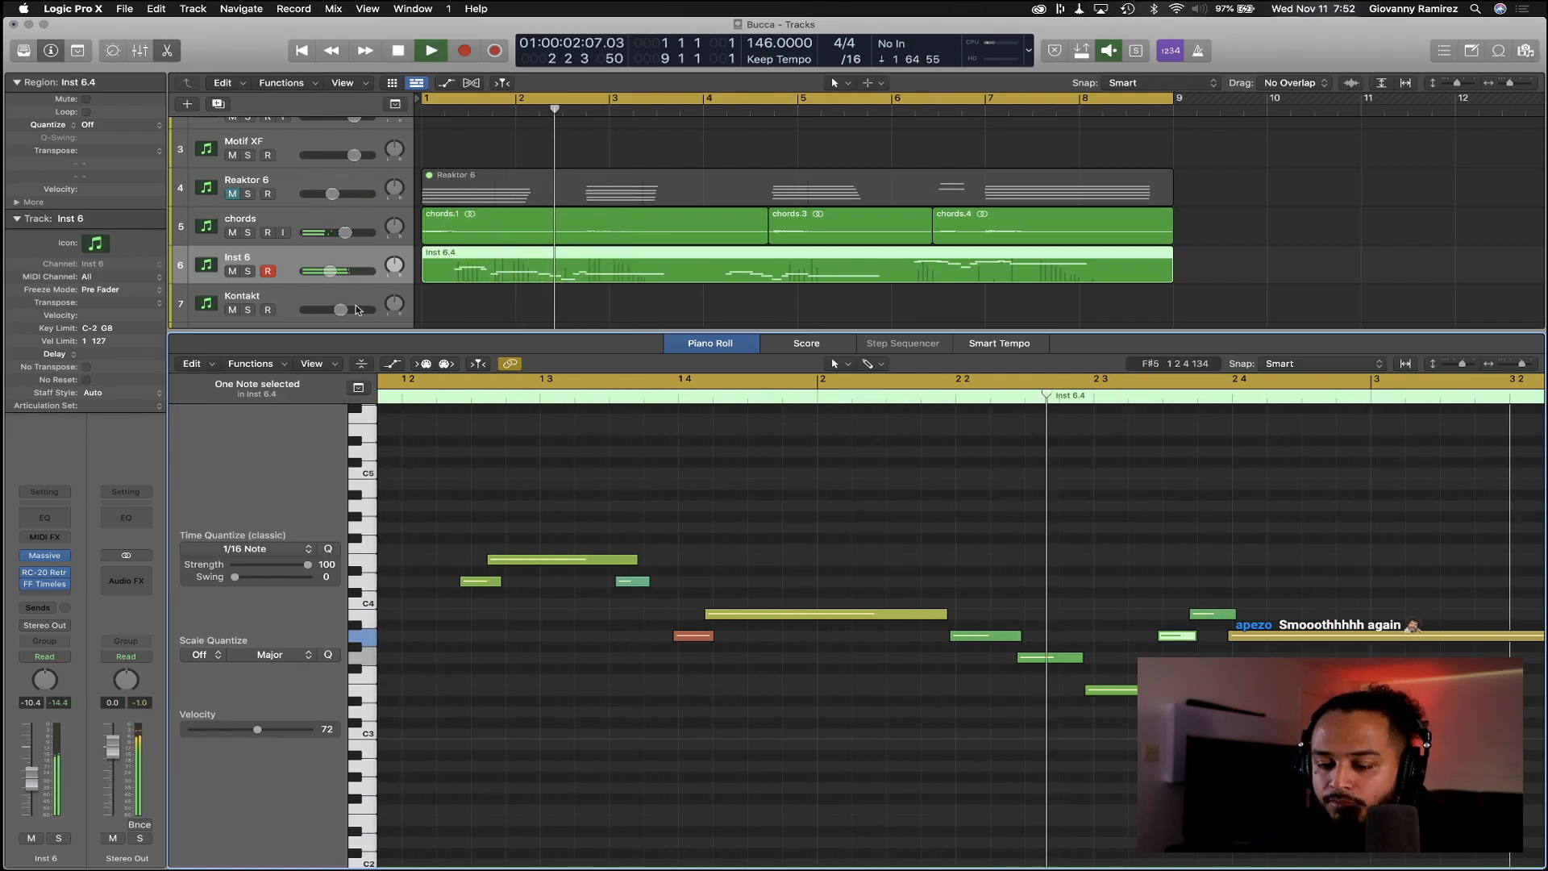
Lower the Inst 6 track's volume to -12.4 dB and rename the track Lead
{"action": "left_click_drag", "start_coordinate": [330, 272], "coordinate": [327, 272]}
{"action": "double_click", "coordinate": [235, 257]}
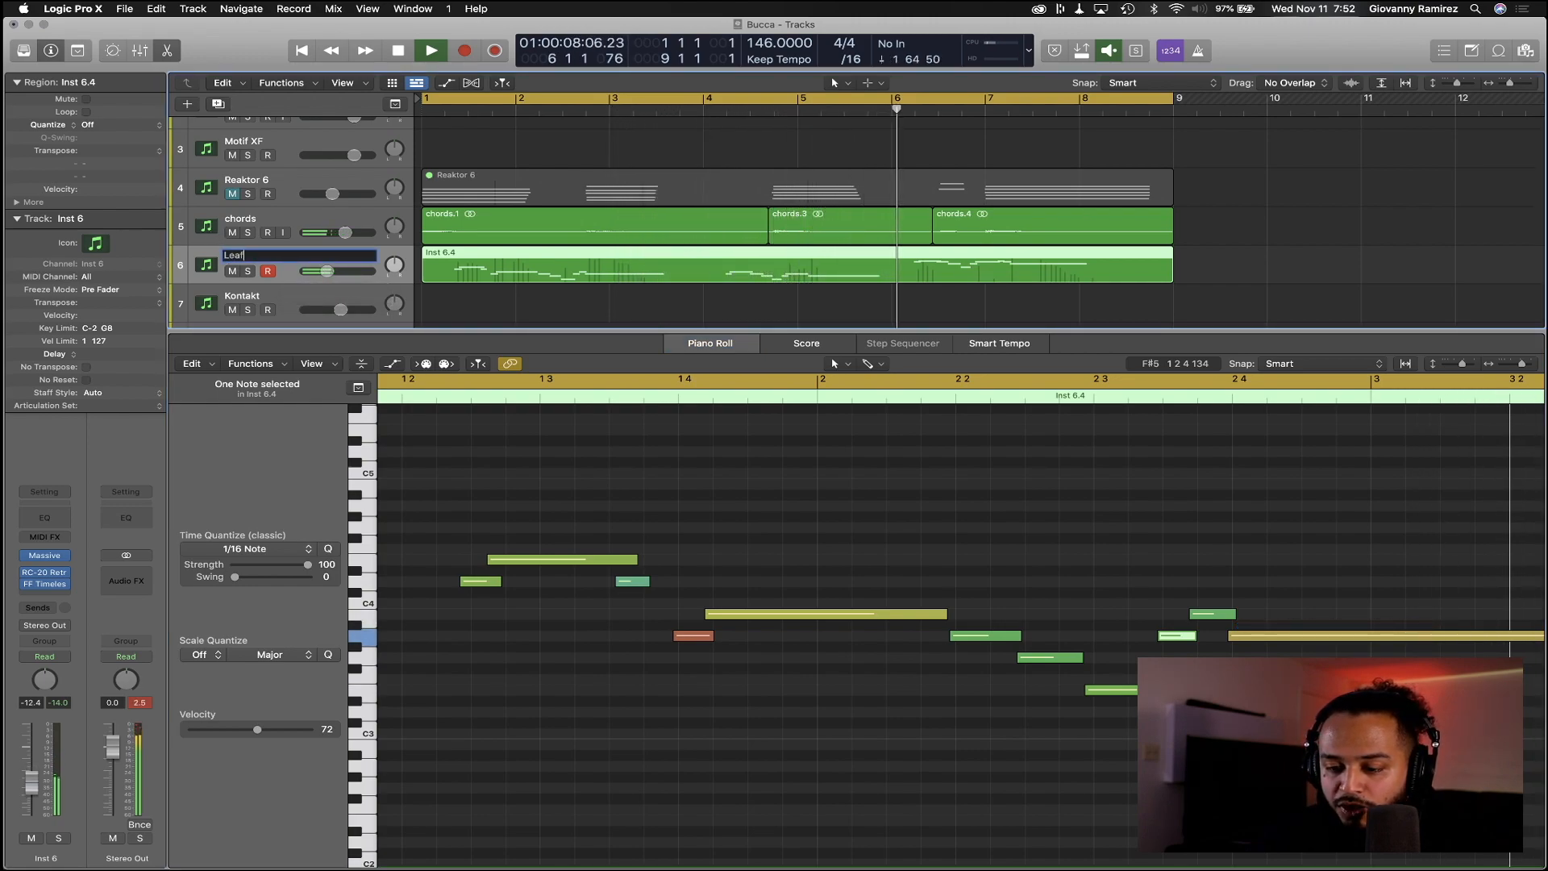
{"action": "double_click", "coordinate": [260, 255]}
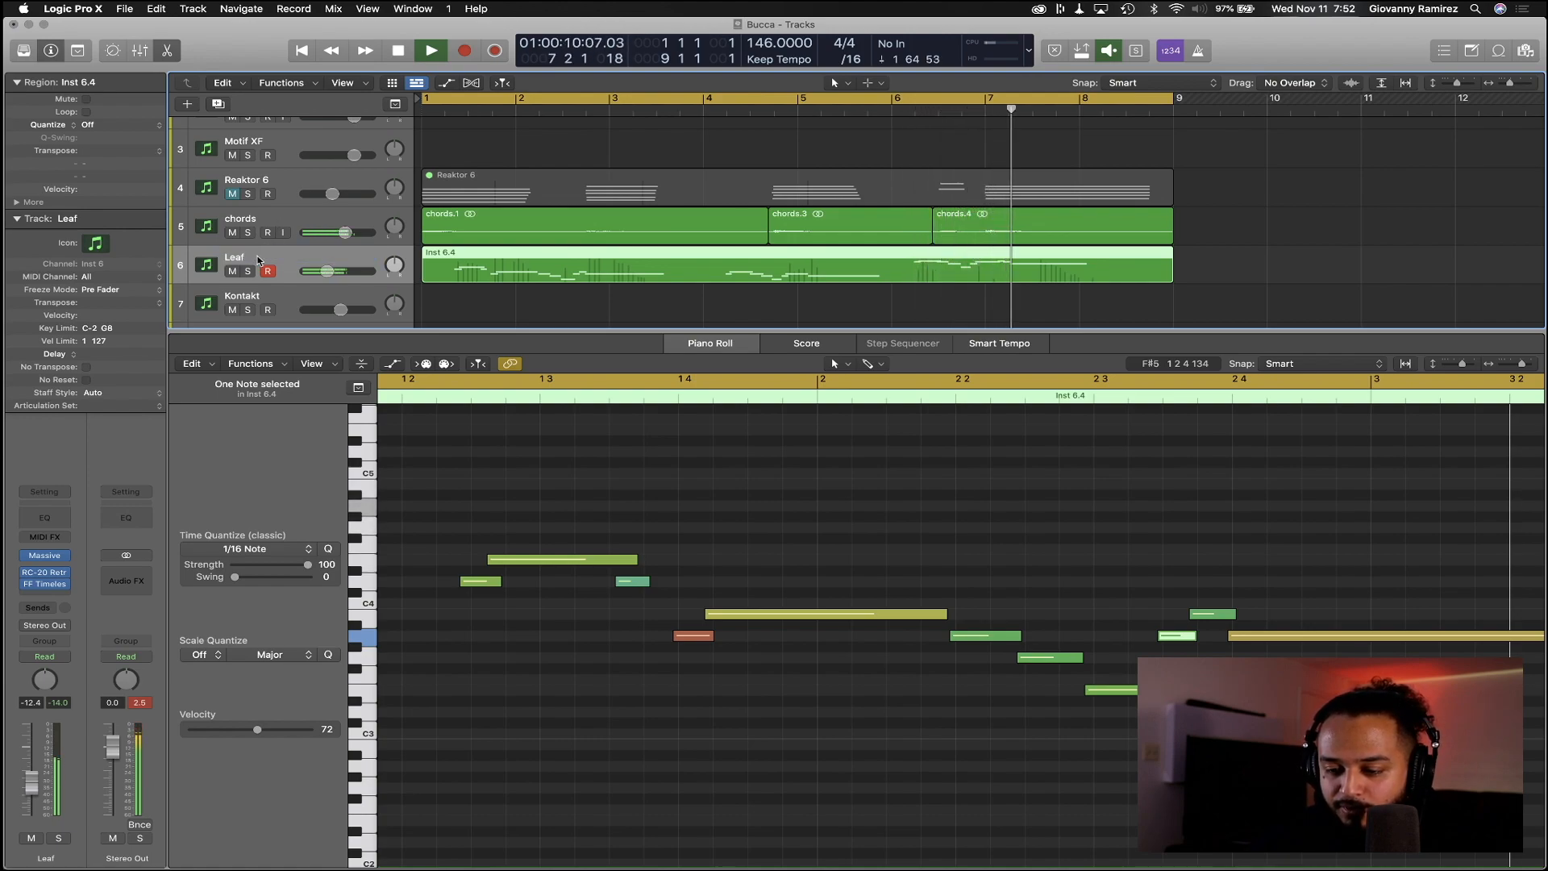
{"action": "key", "text": "Return"}
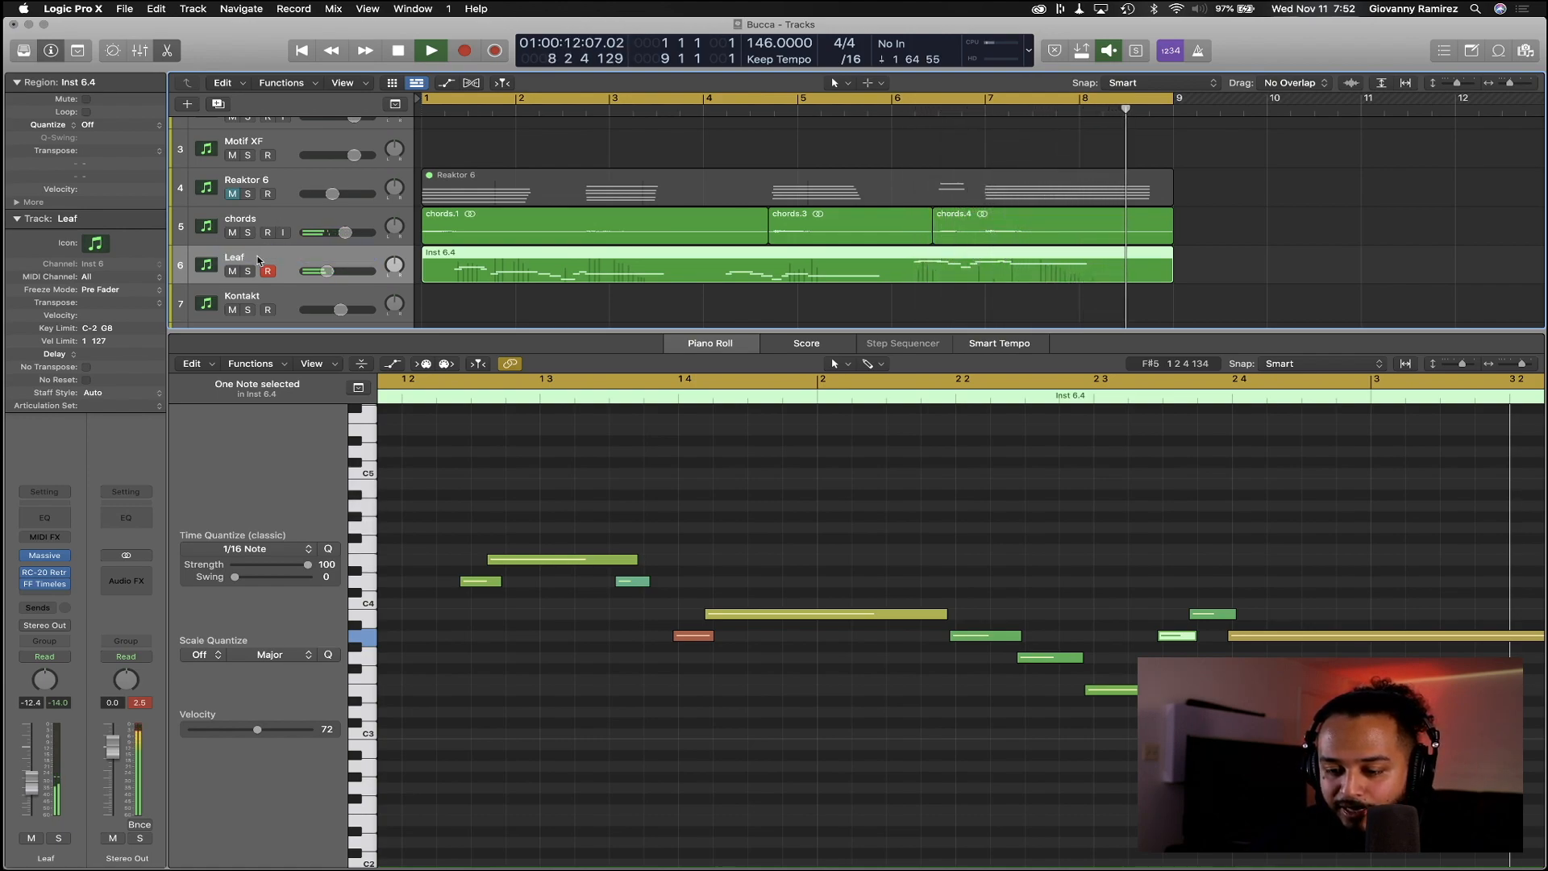
{"action": "double_click", "coordinate": [239, 256]}
{"action": "type", "text": "Lead"}
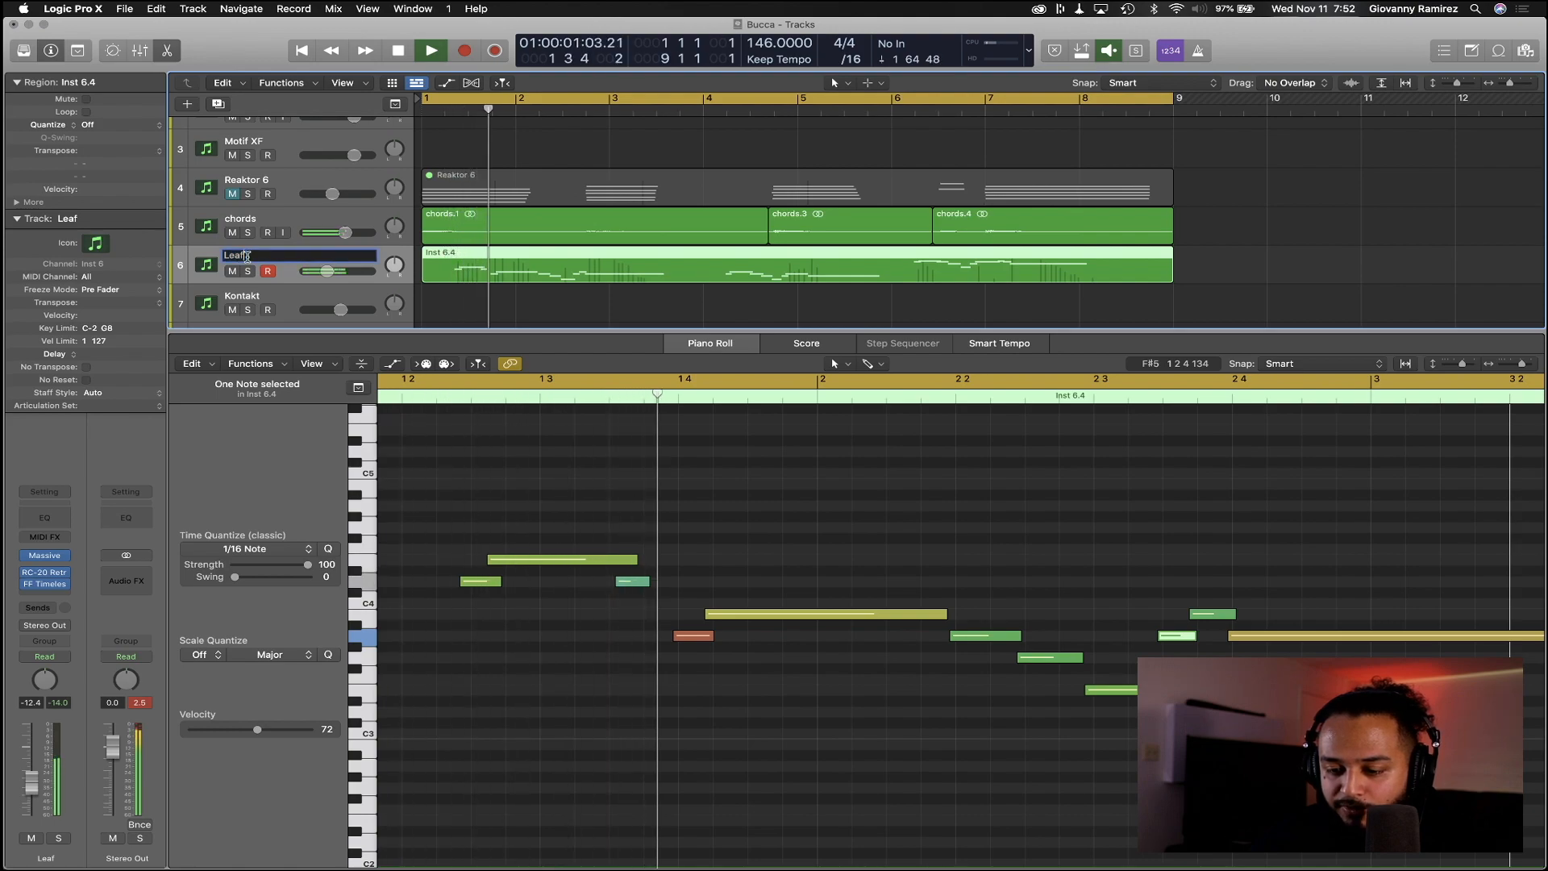
{"action": "key", "text": "Return"}
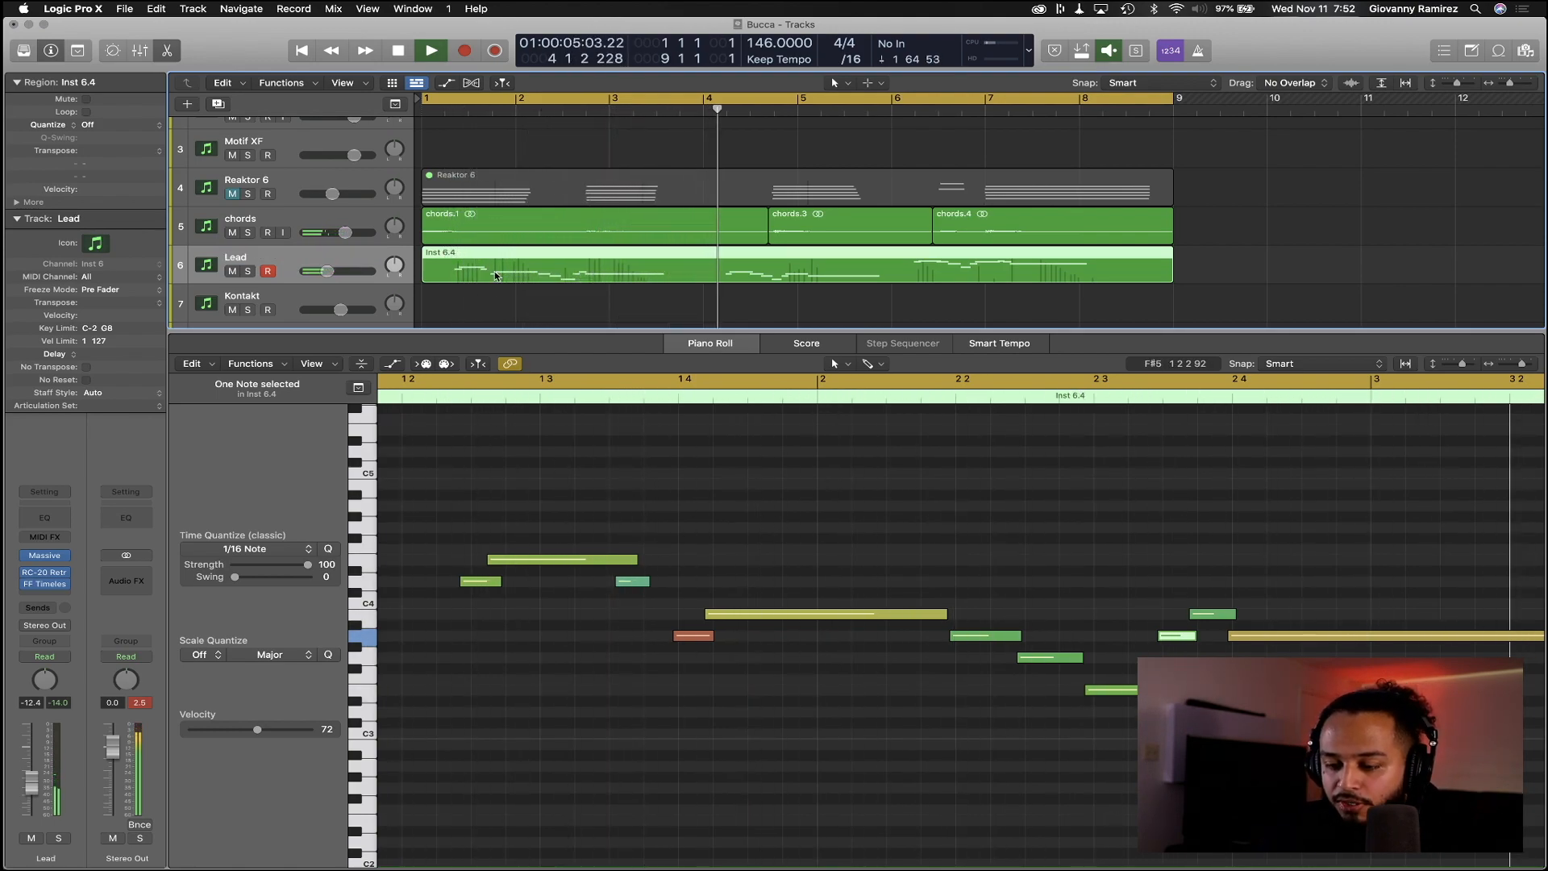
Show the mixer, lower the Lead track's volume to -15.2 dB, and replay the loop from the start
{"action": "left_click", "coordinate": [340, 273]}
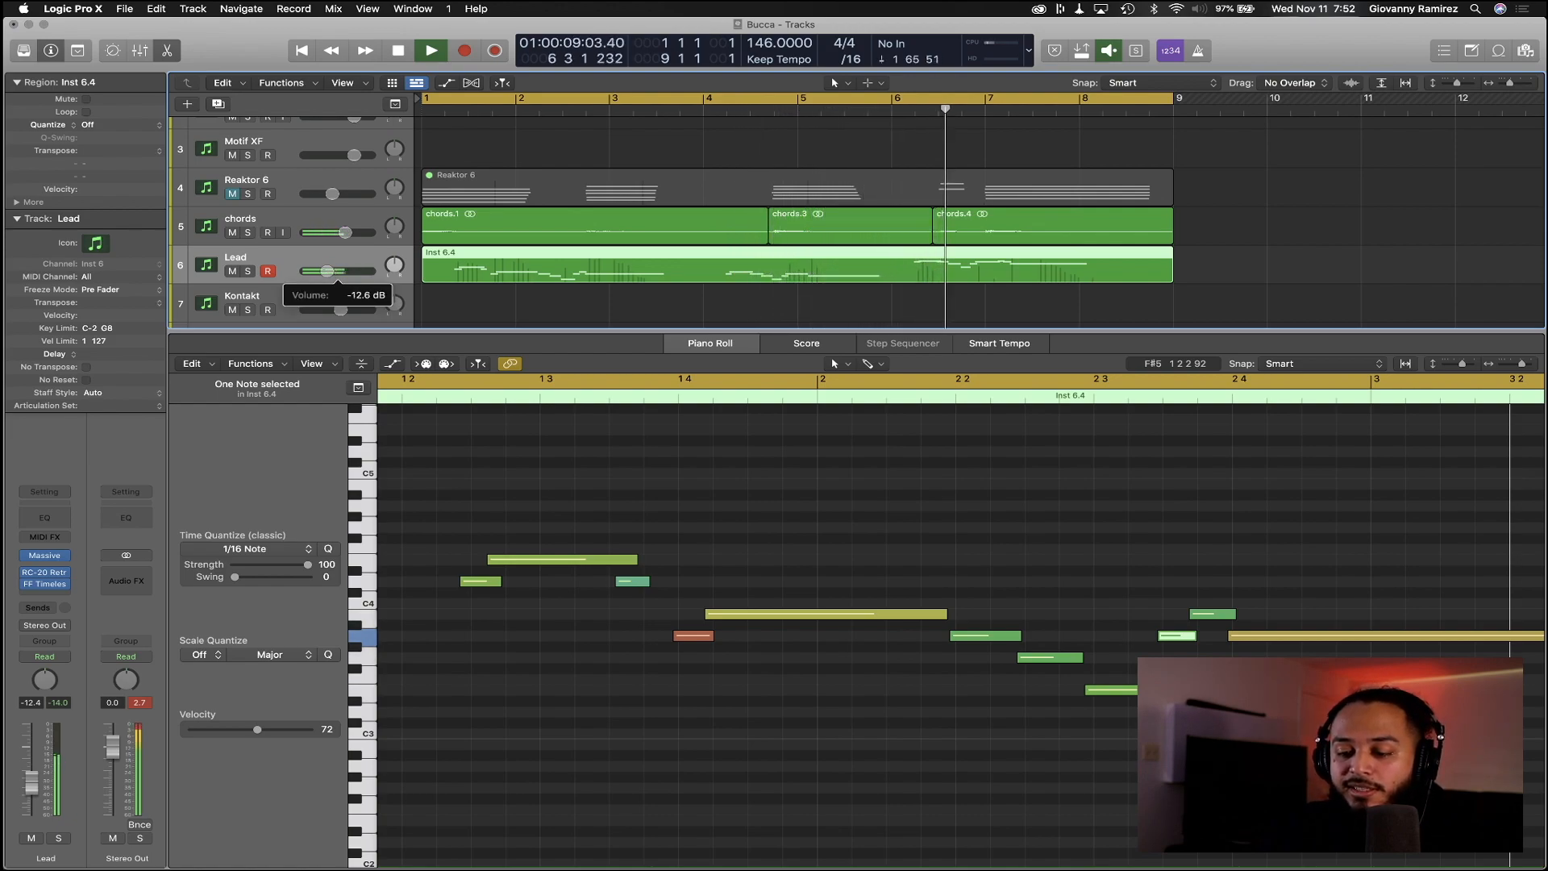
{"action": "left_click_drag", "start_coordinate": [326, 271], "coordinate": [322, 274]}
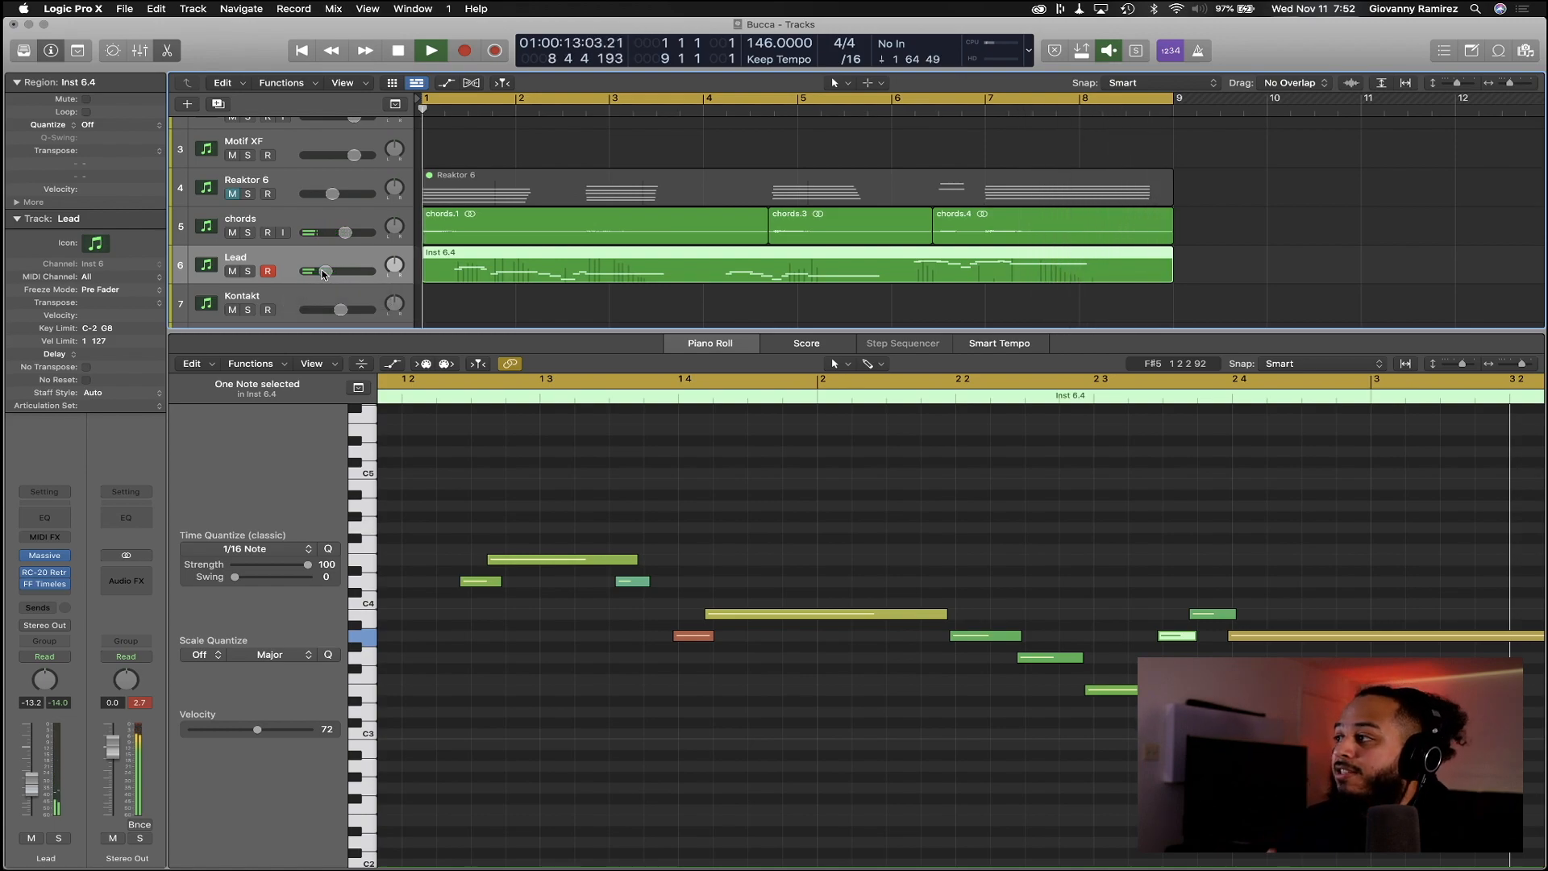
{"action": "key", "text": "x"}
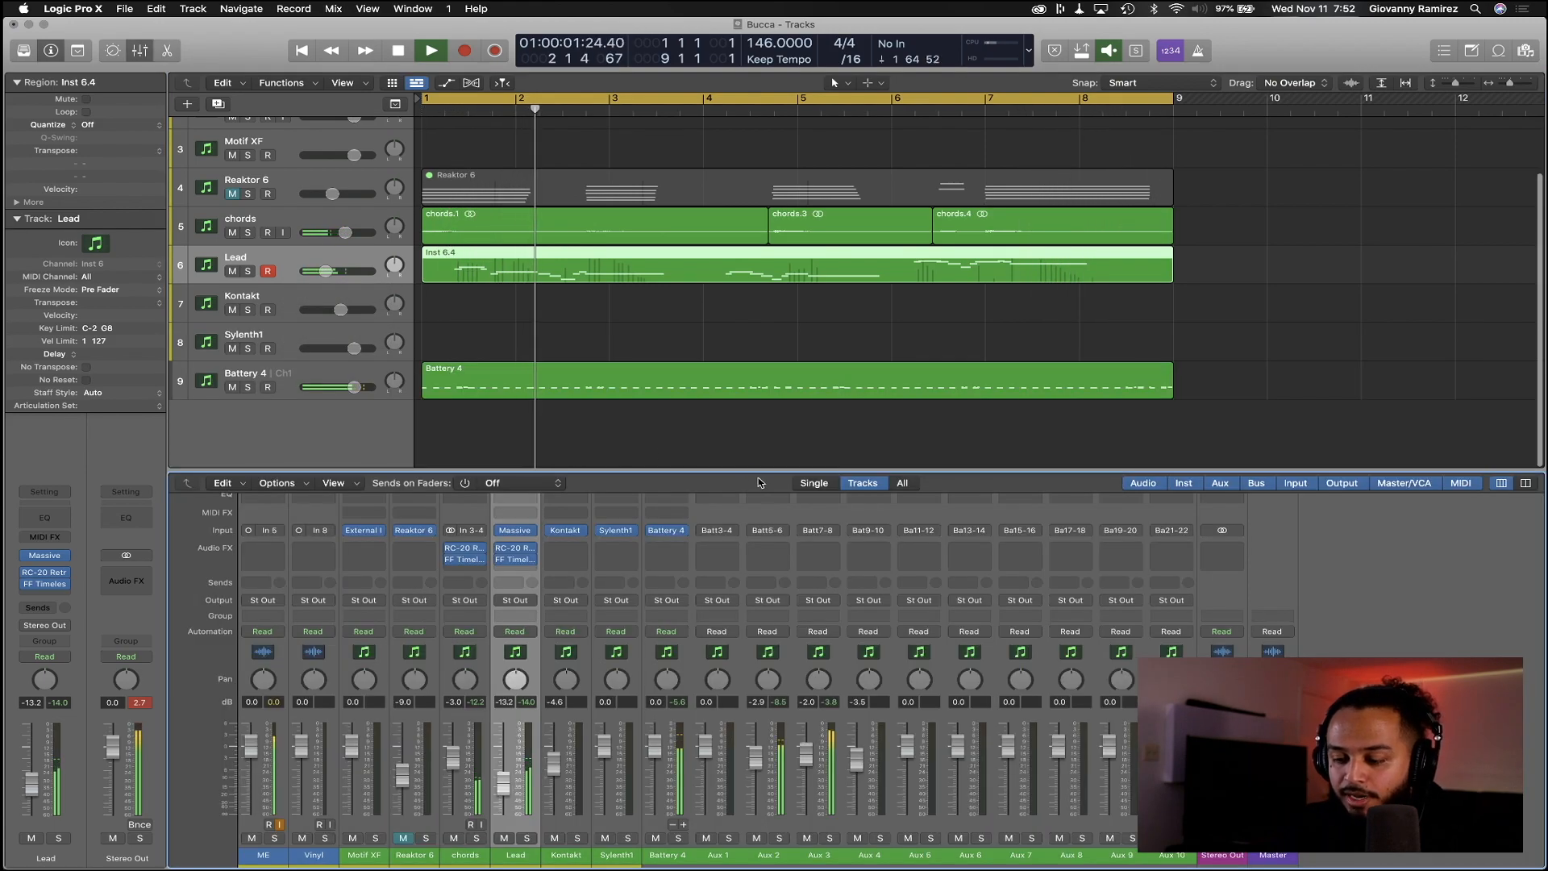
{"action": "left_click_drag", "start_coordinate": [326, 271], "coordinate": [321, 275]}
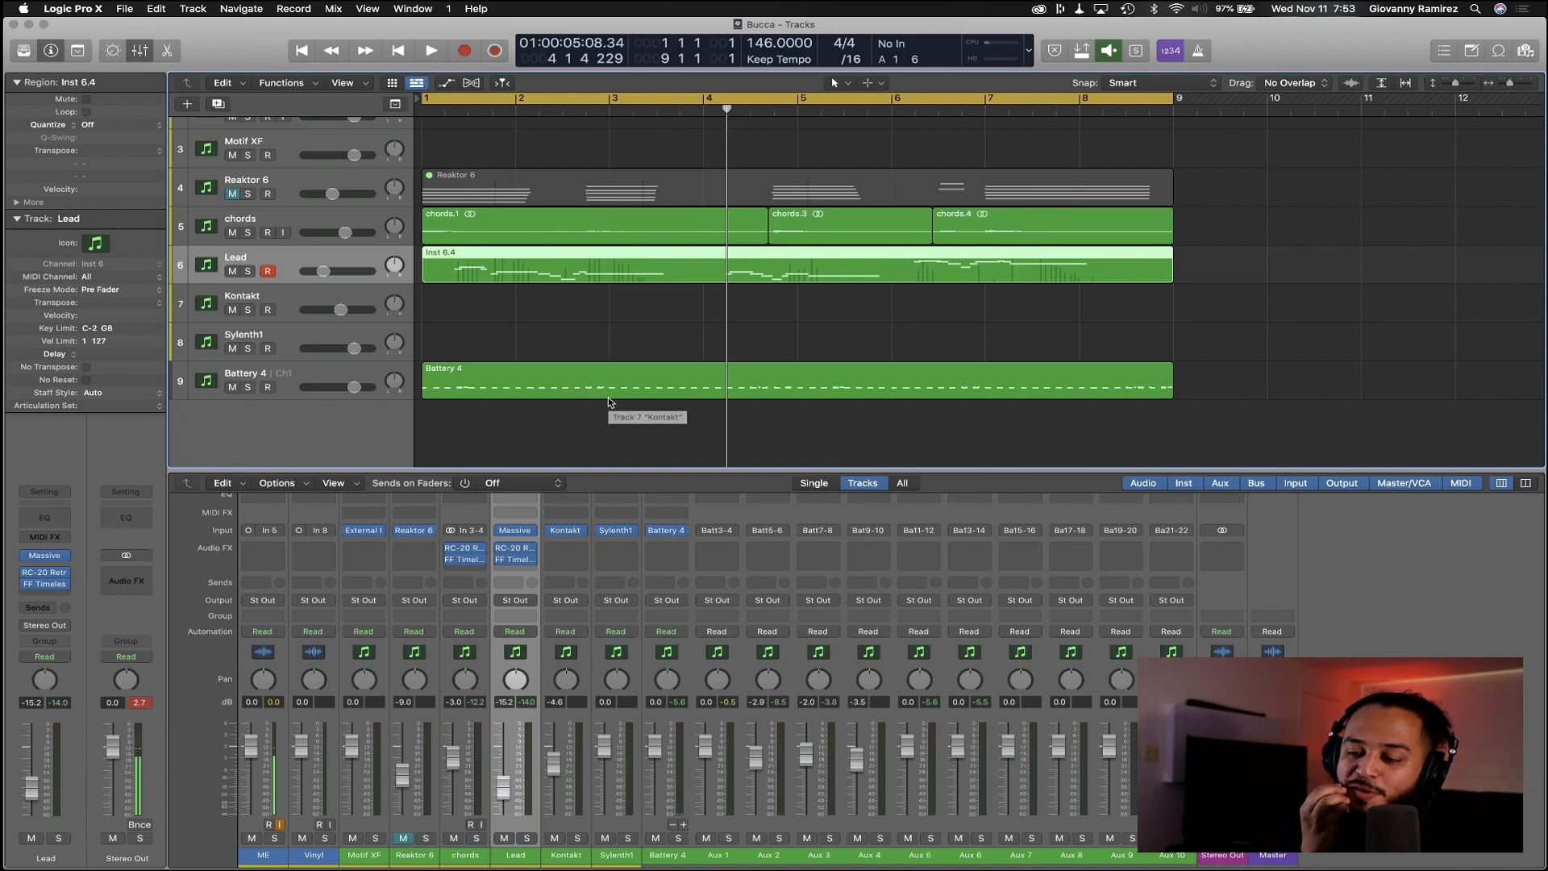
{"action": "key", "text": "Return"}
{"action": "key", "text": "space"}
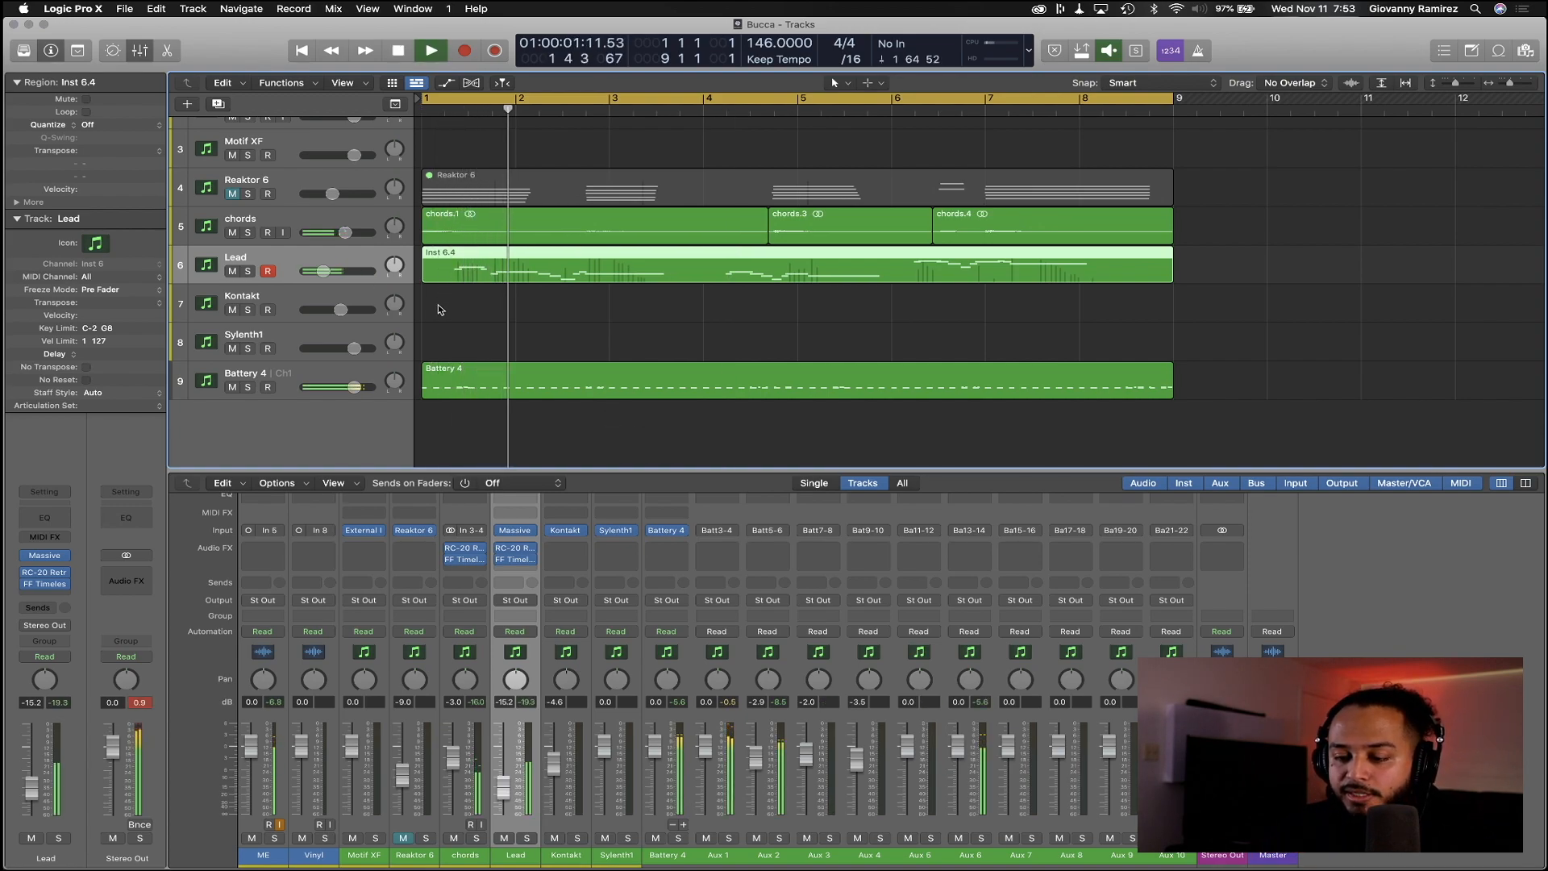
Stop playback and load the Scarbee Pre-Bass - Amped - Deep instrument into Kontakt on the Kontakt track
{"action": "key", "text": "space"}
{"action": "left_click", "coordinate": [311, 300]}
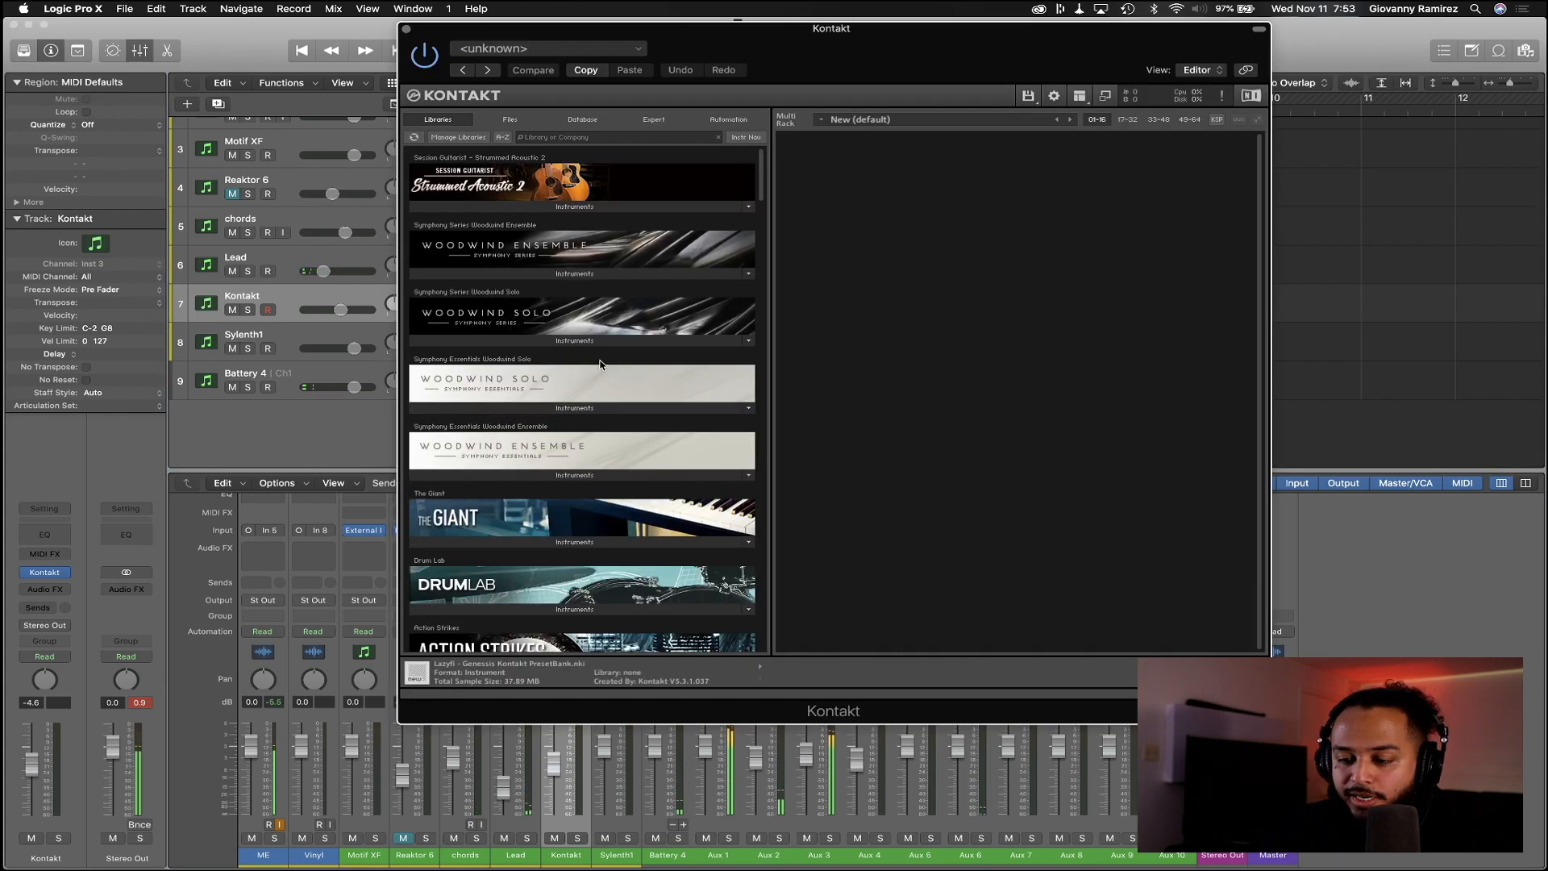
{"action": "scroll", "coordinate": [615, 253], "scroll_direction": "down", "scroll_amount": 10}
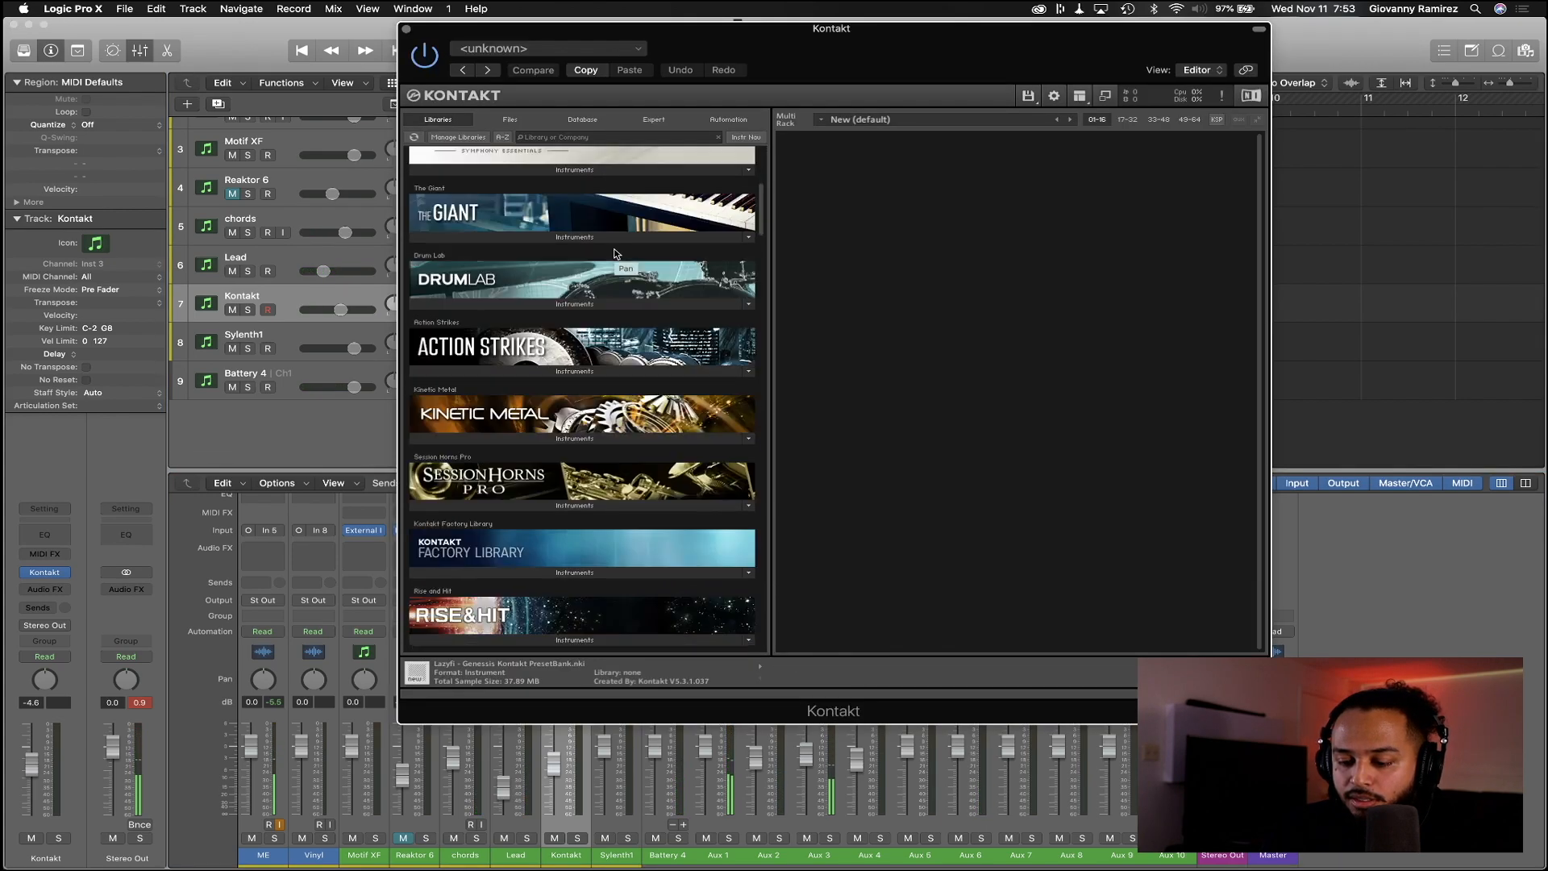
{"action": "scroll", "coordinate": [614, 253], "scroll_direction": "down", "scroll_amount": 4}
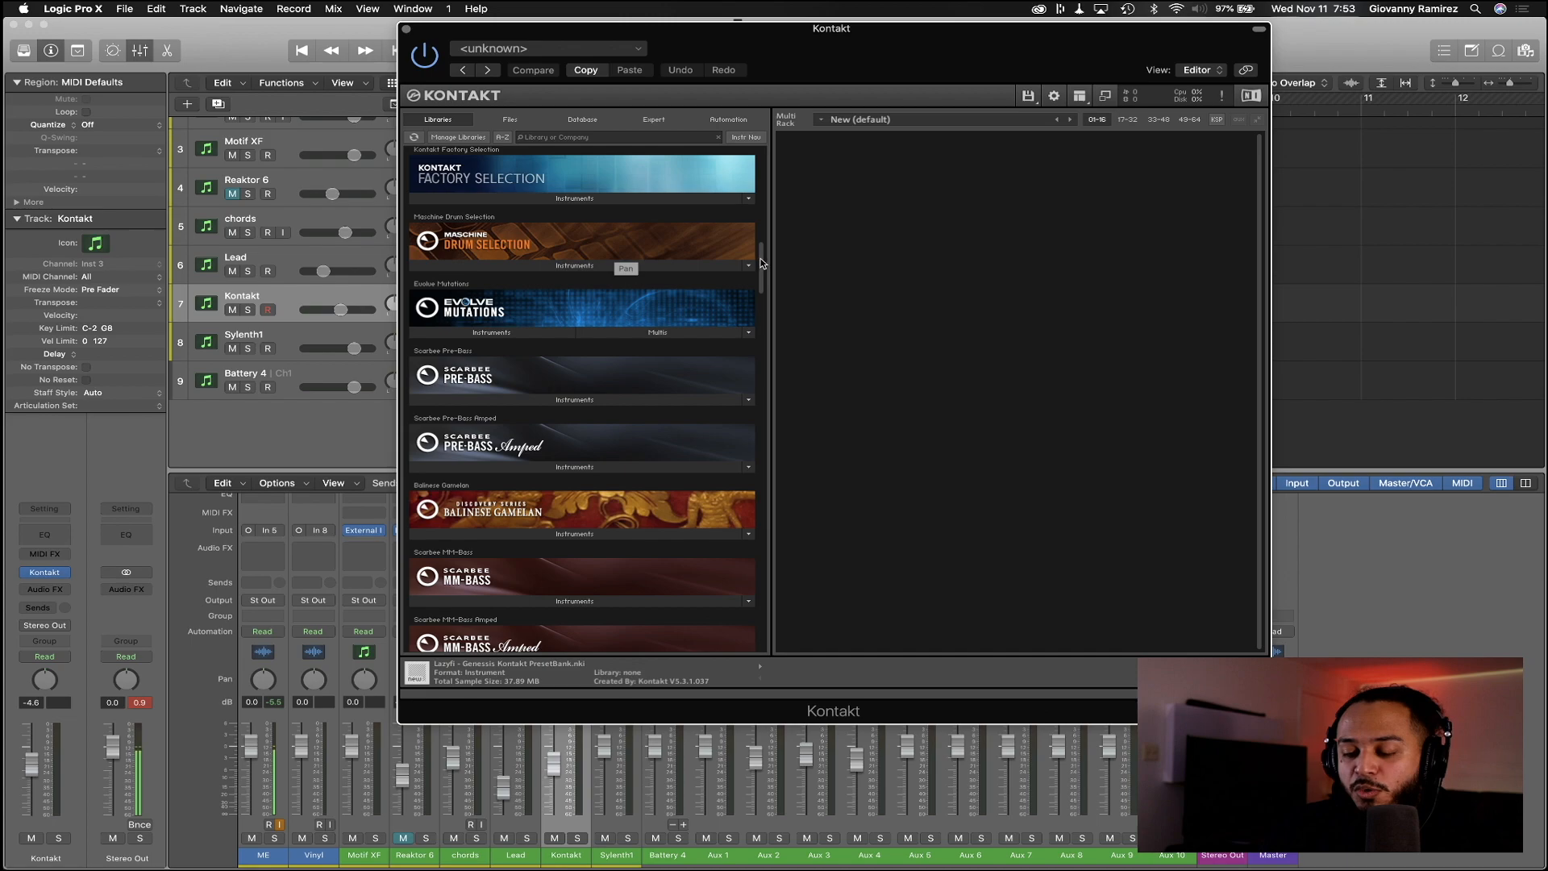
{"action": "scroll", "coordinate": [761, 263], "scroll_direction": "down", "scroll_amount": 2}
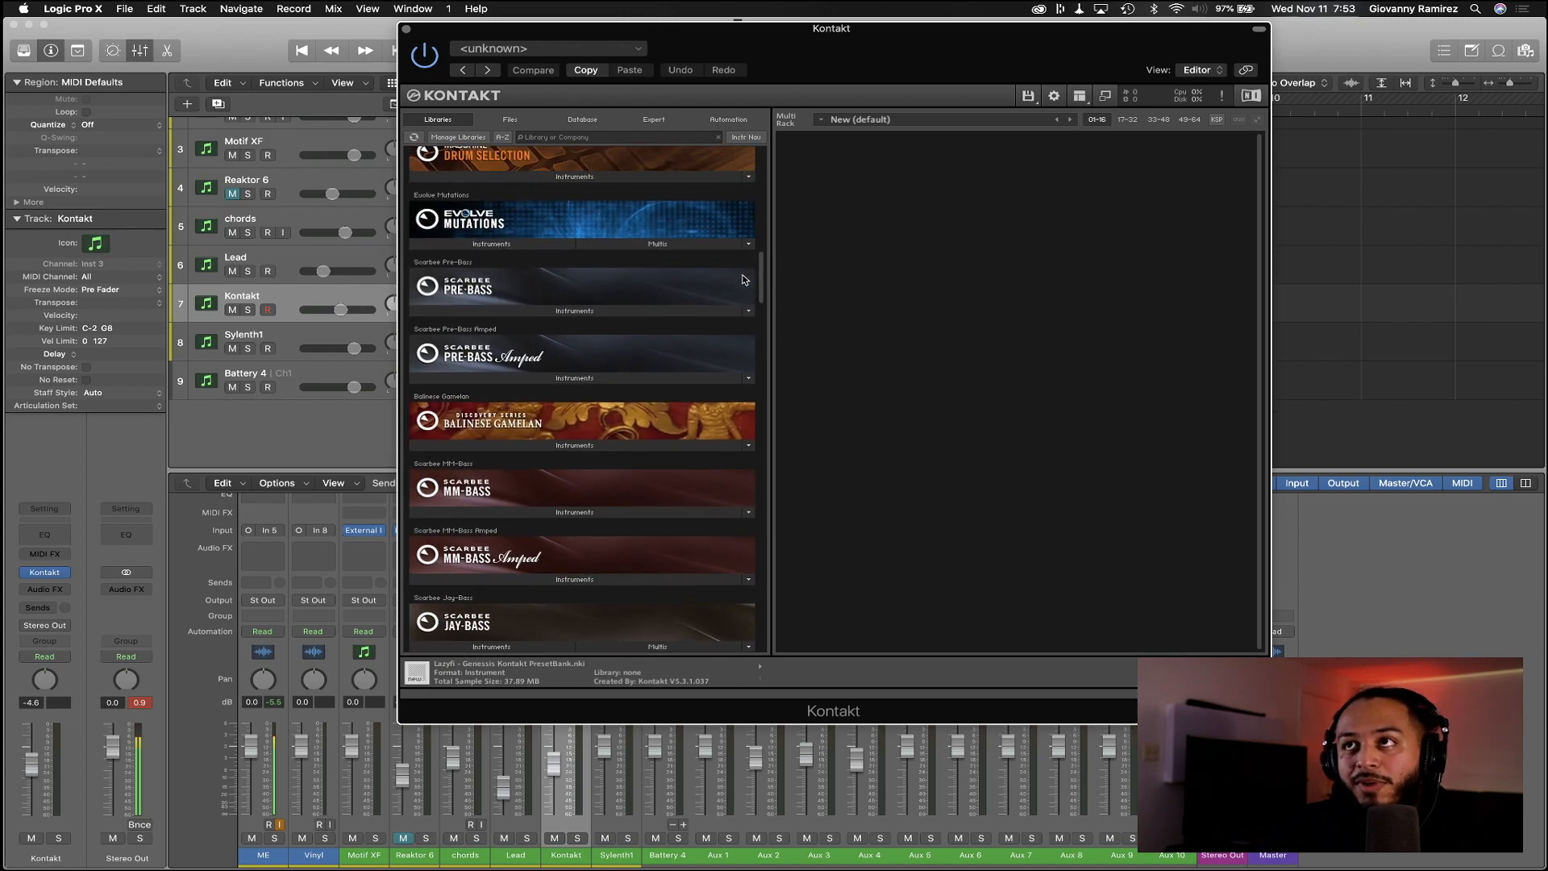
{"action": "left_click", "coordinate": [573, 378]}
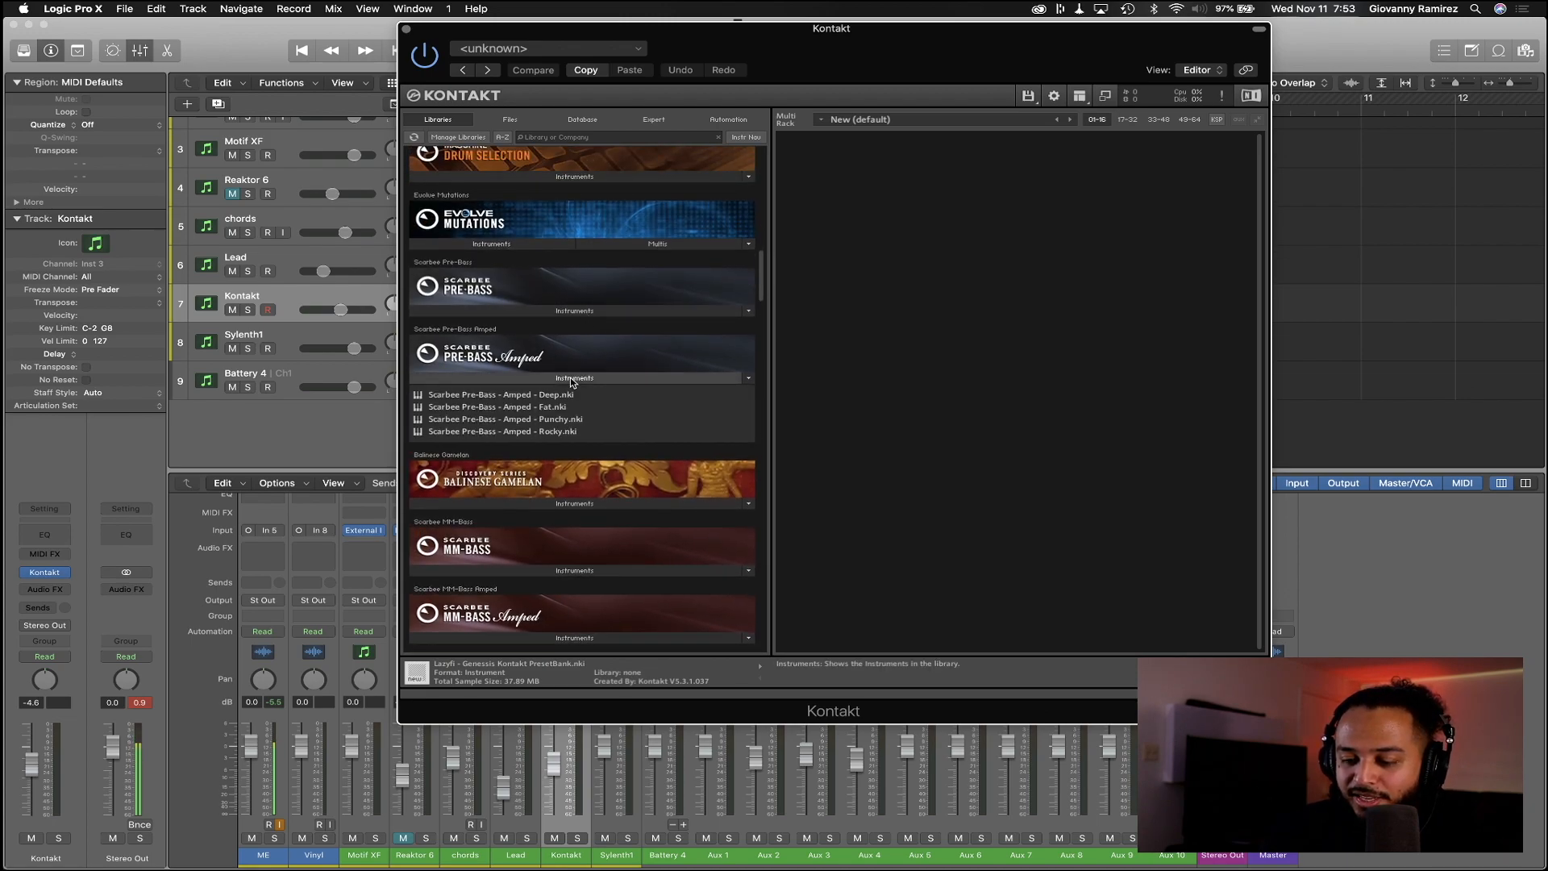
{"action": "double_click", "coordinate": [513, 397]}
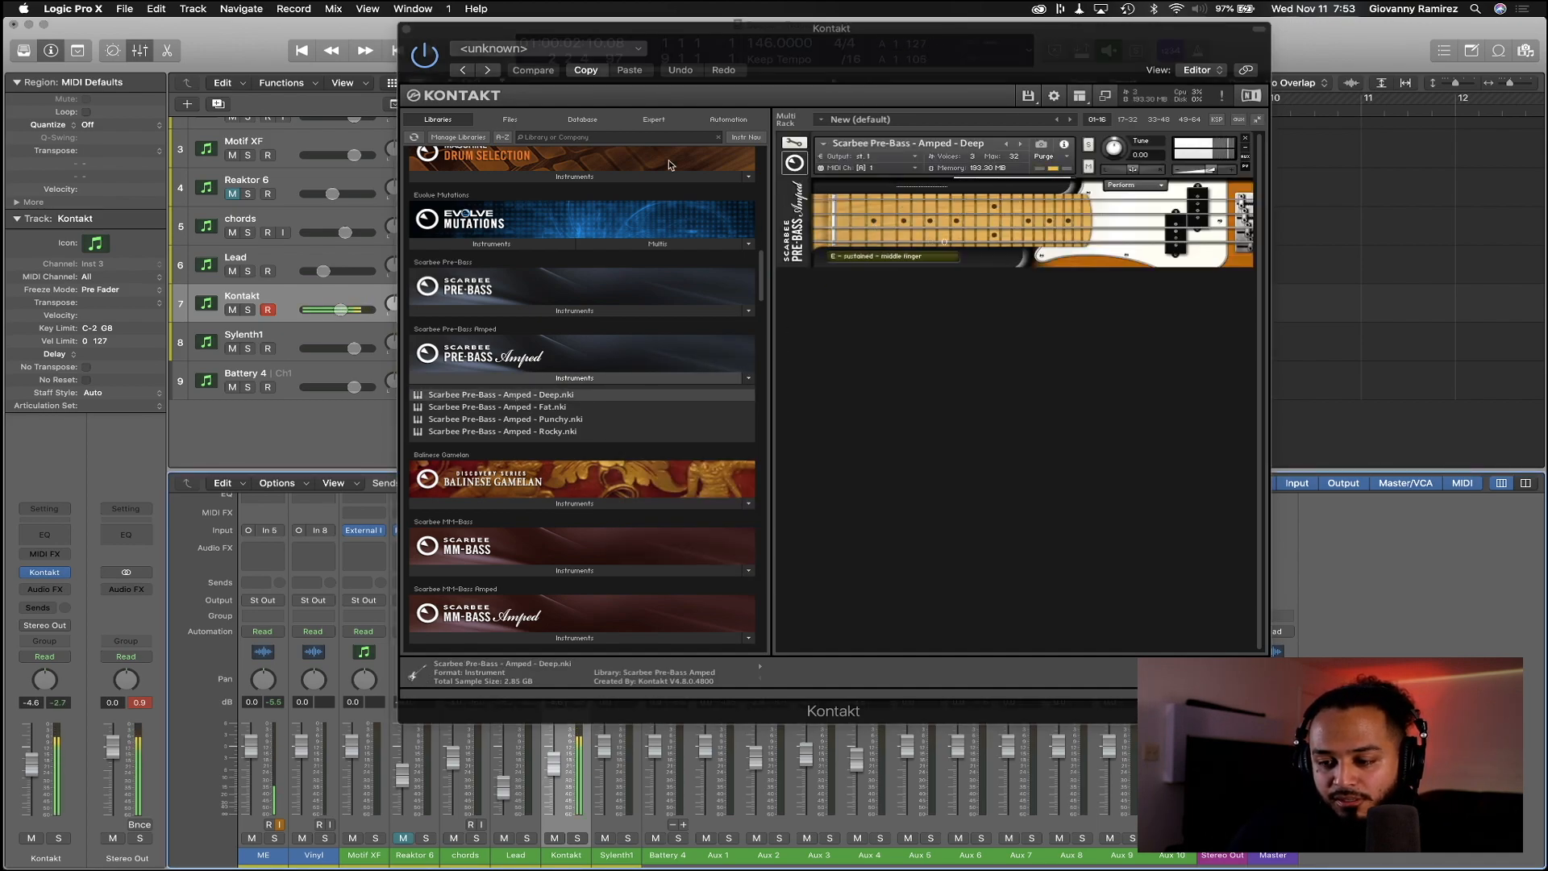
Close the Kontakt window and play the loop from the start to try out the bass sound over it
{"action": "key", "text": "super+w"}
{"action": "key", "text": "Return"}
{"action": "key", "text": "space"}
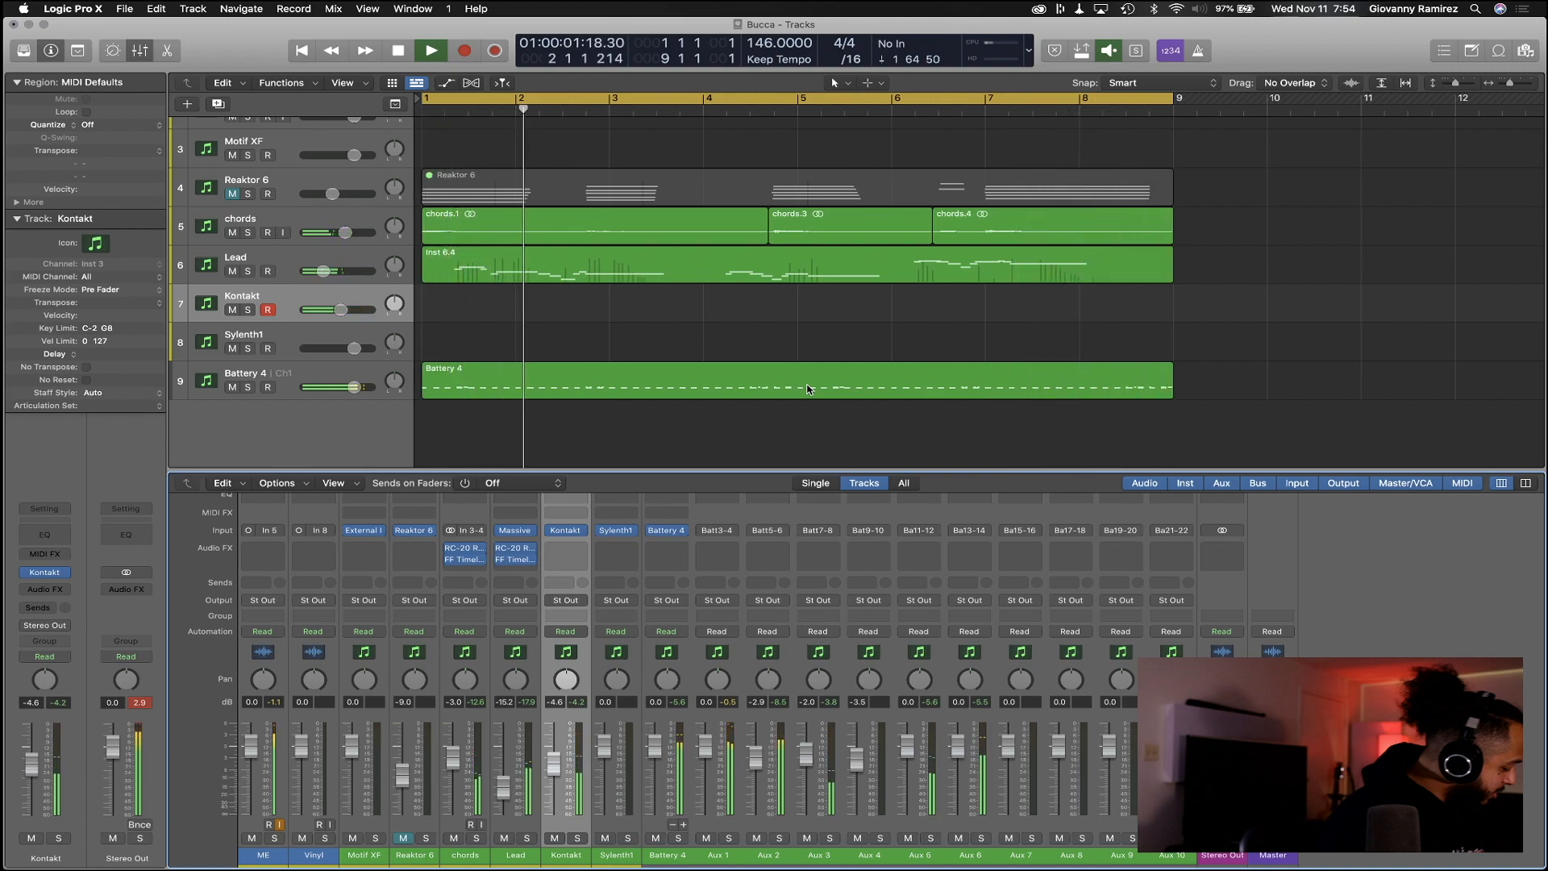
{"action": "key", "text": "space"}
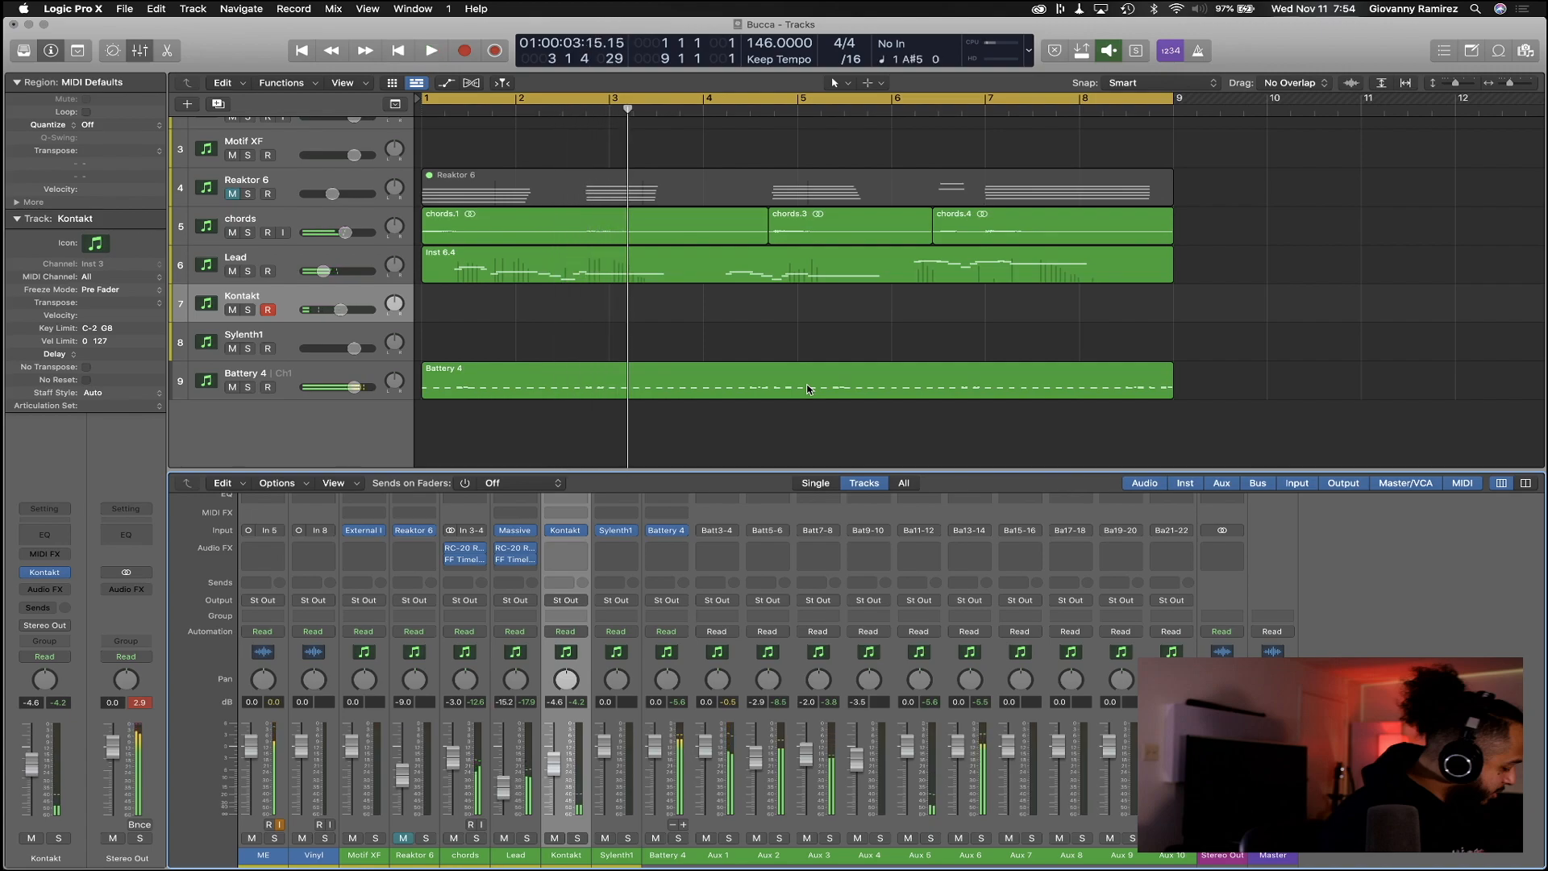
{"action": "key", "text": "ctrl+Up"}
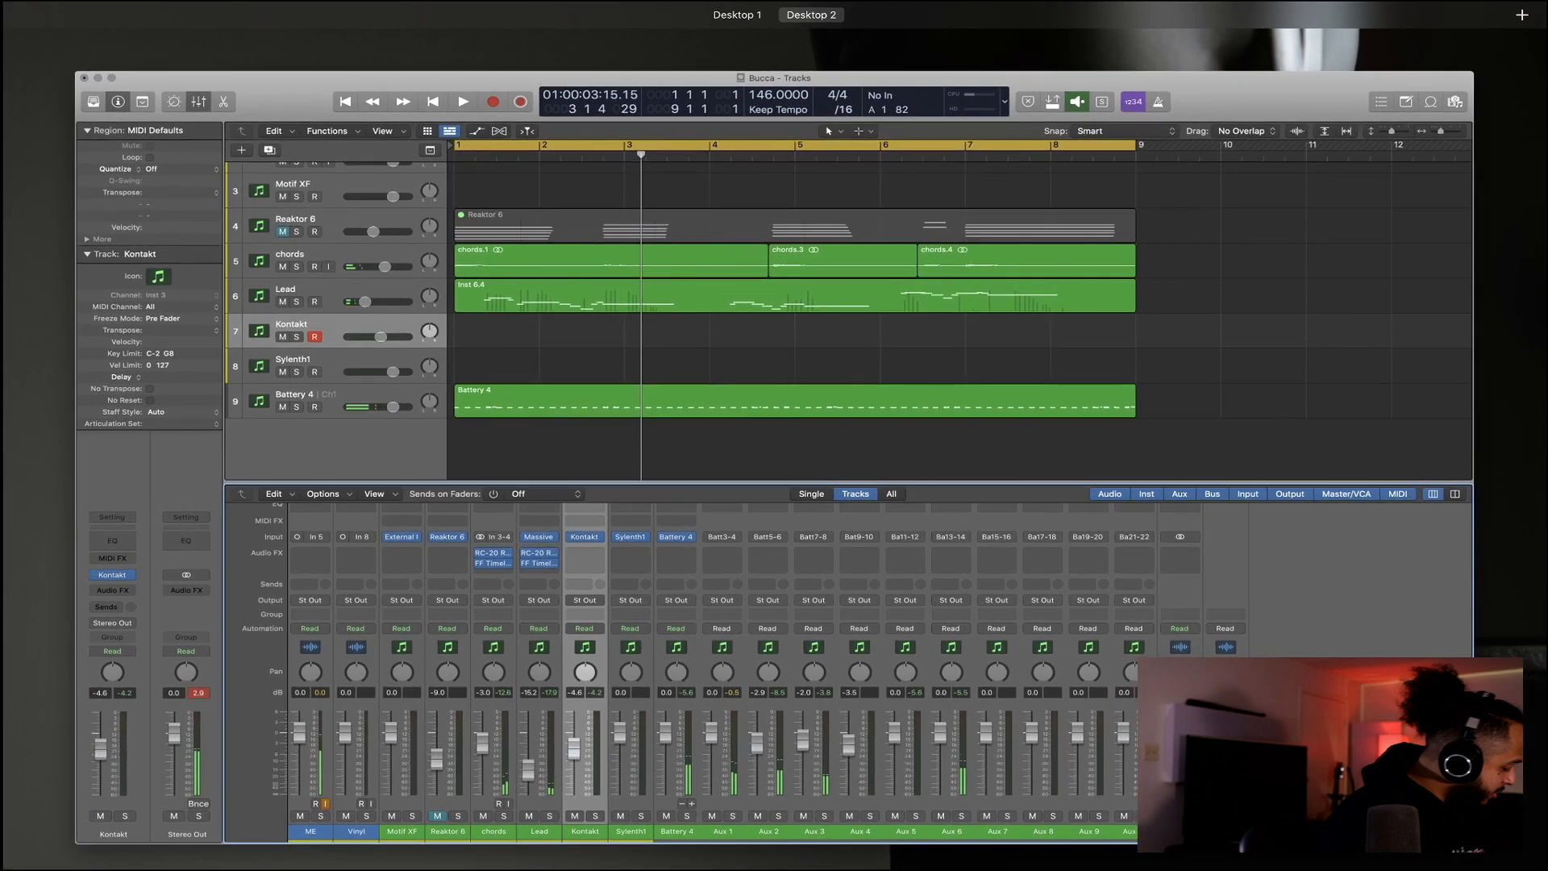
{"action": "key", "text": "ctrl+Up"}
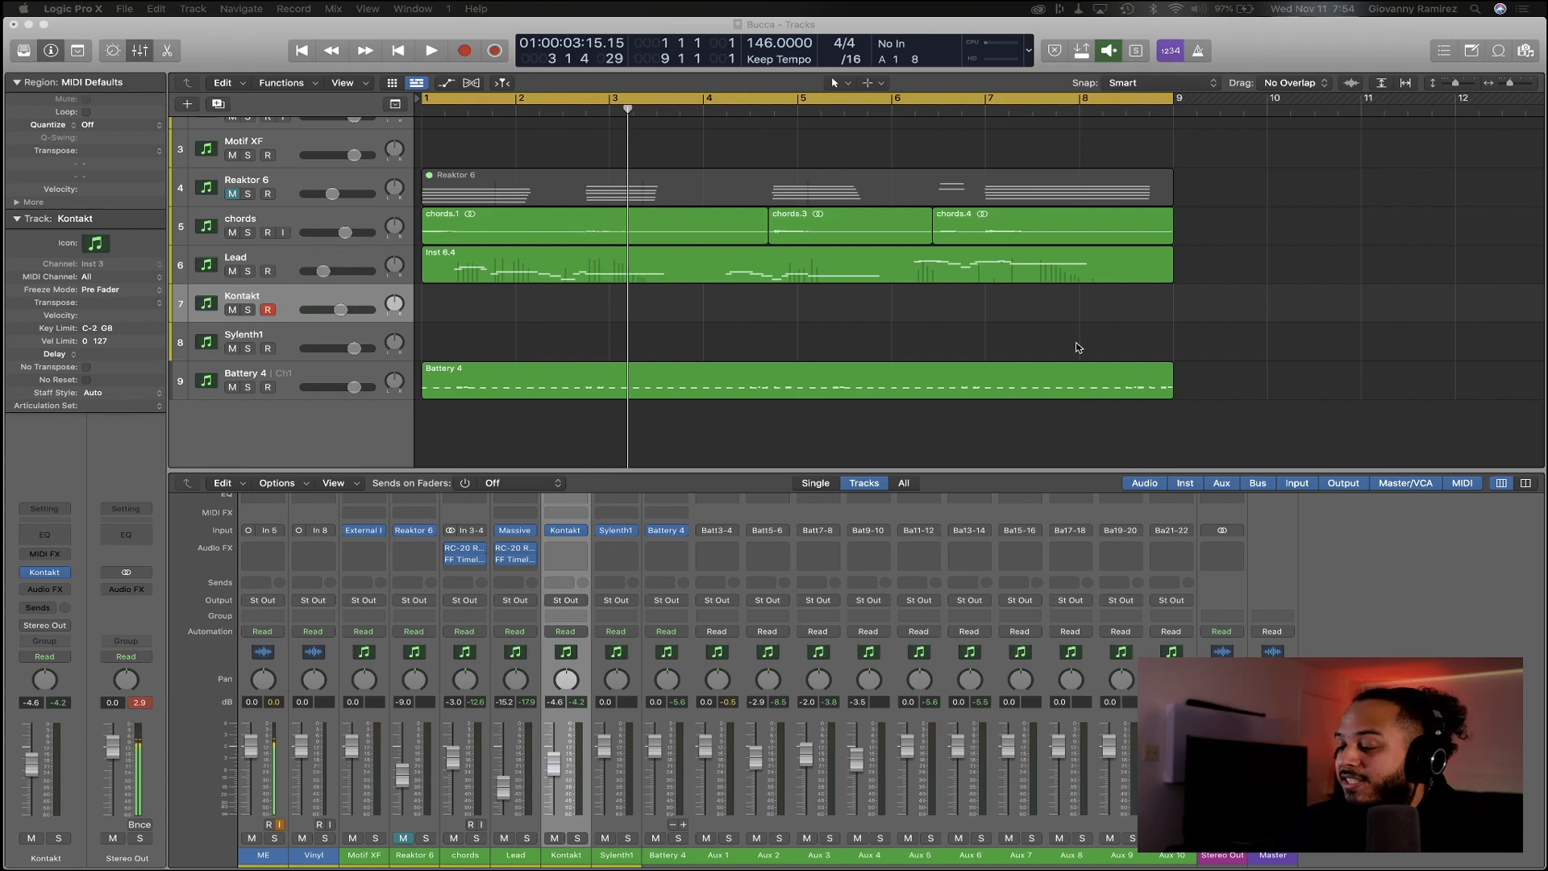
{"action": "left_click", "coordinate": [1125, 329]}
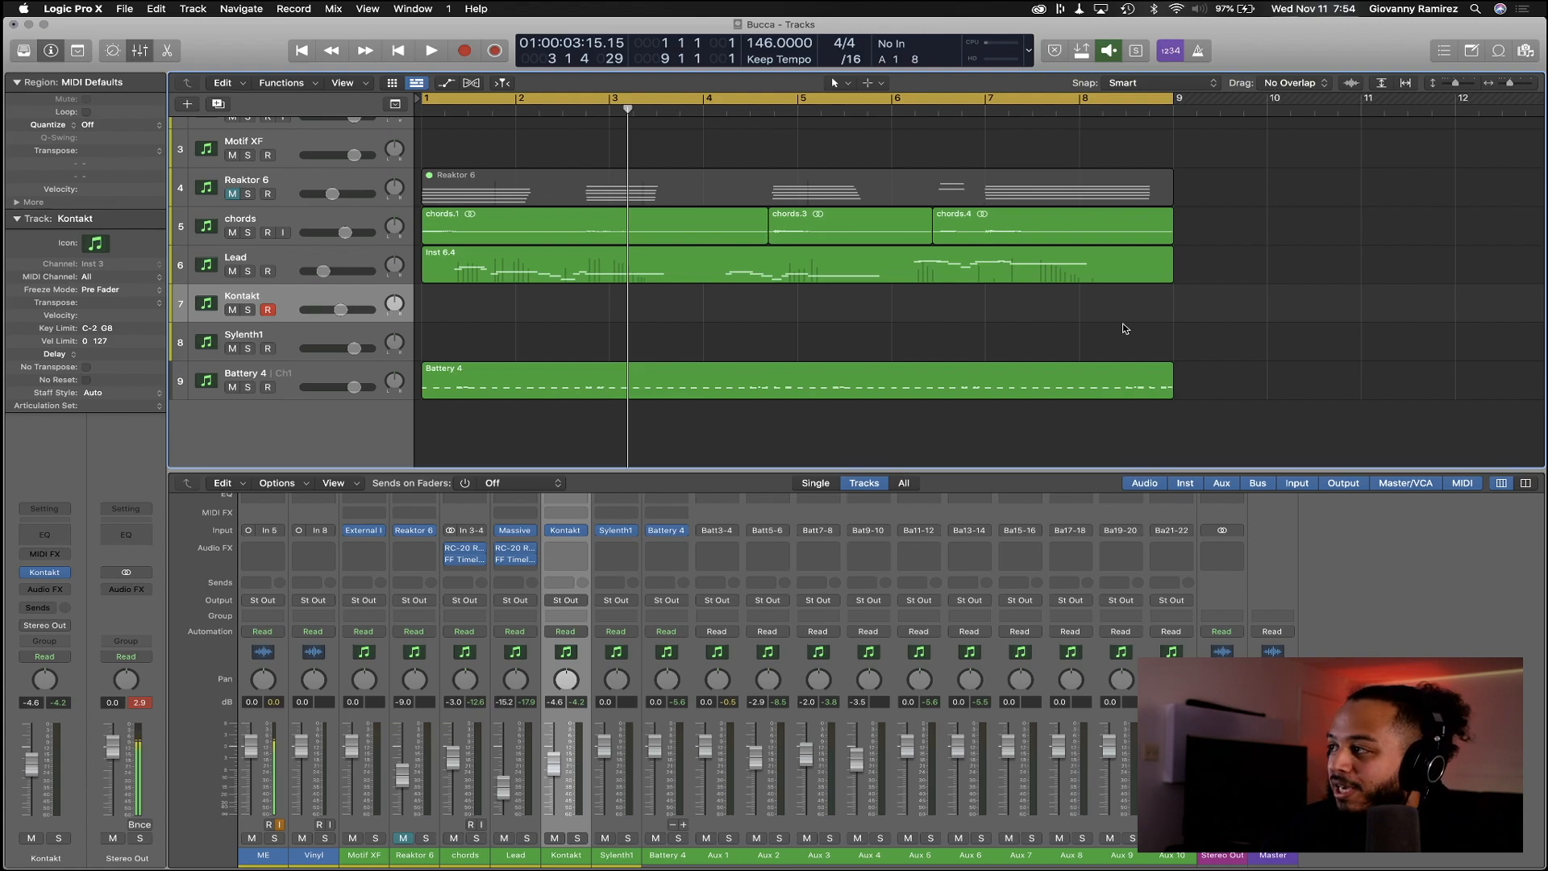
Play the loop from the start, compare it with the Lead track muted and unmuted, and lower the Lead's volume to -16.0 dB
{"action": "key", "text": "Return"}
{"action": "key", "text": "space"}
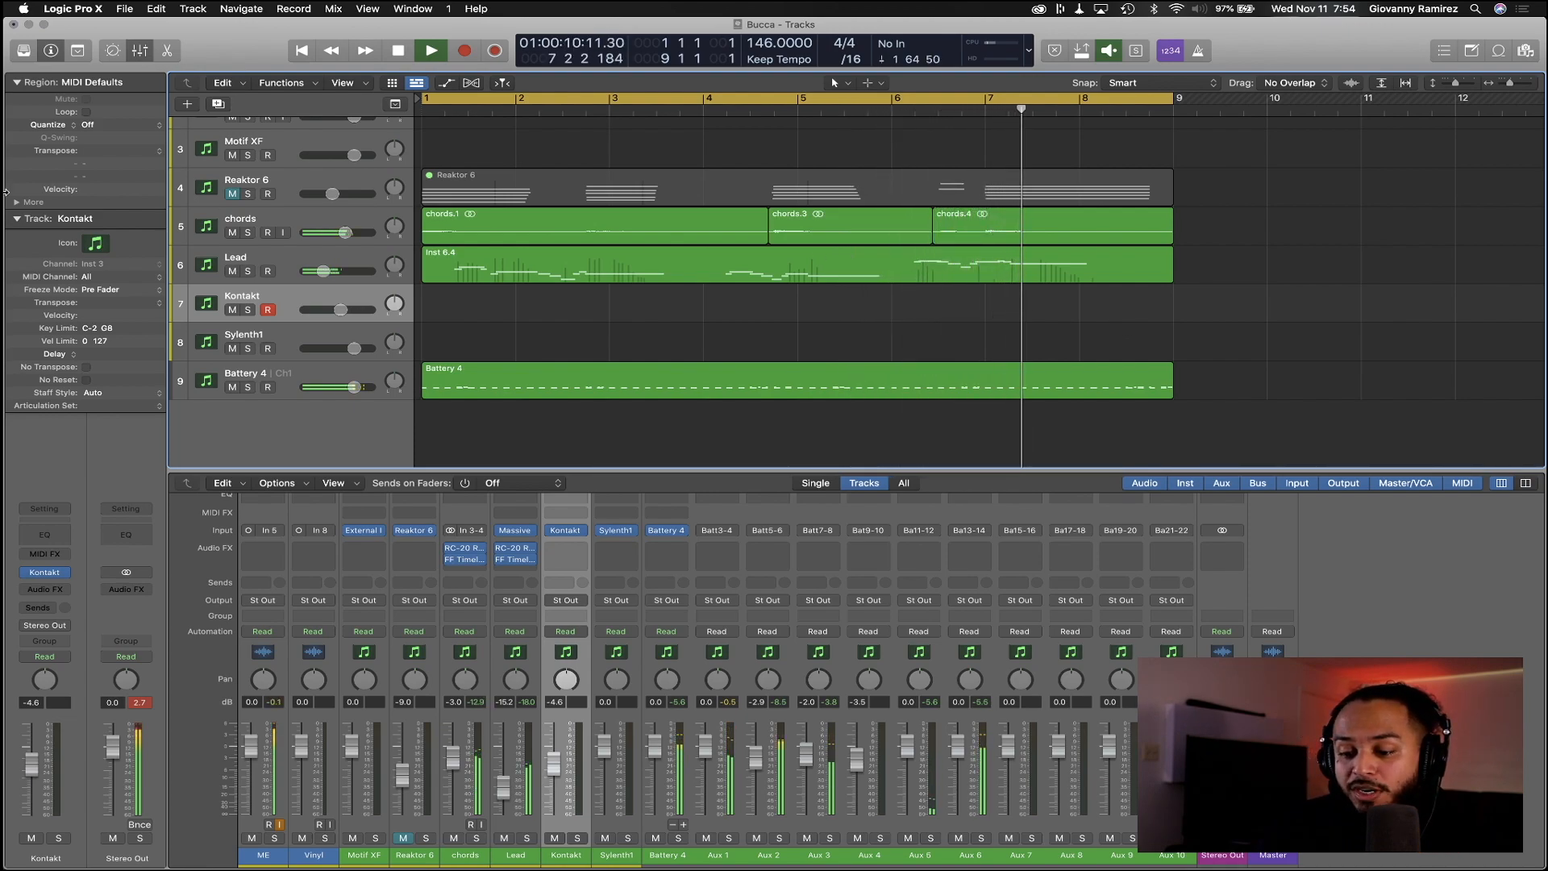
{"action": "left_click", "coordinate": [232, 271]}
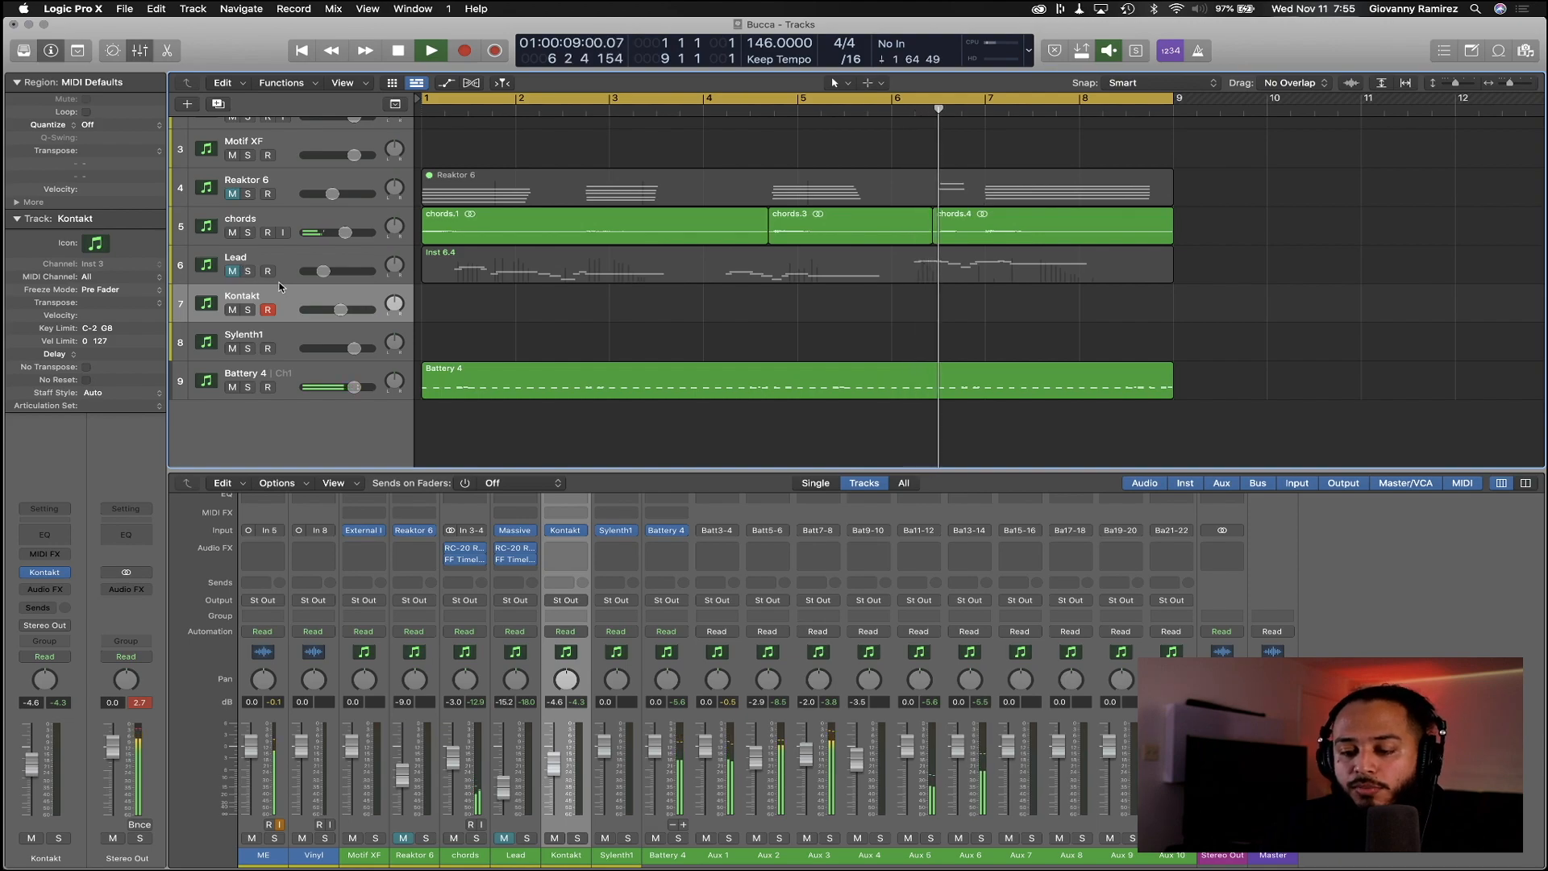
{"action": "left_click", "coordinate": [235, 282]}
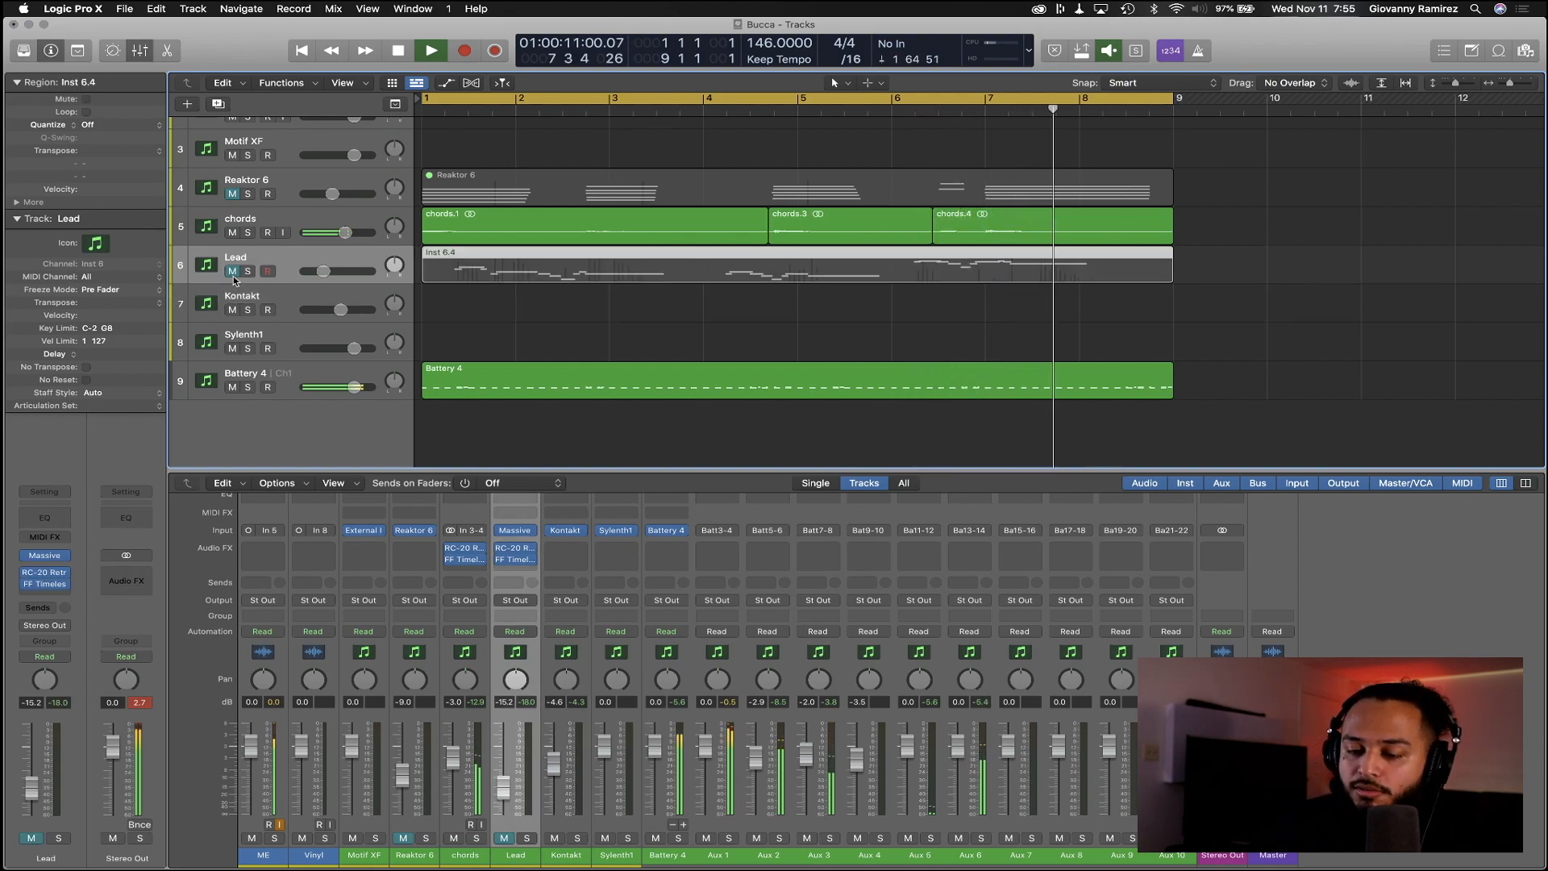
{"action": "left_click", "coordinate": [233, 272]}
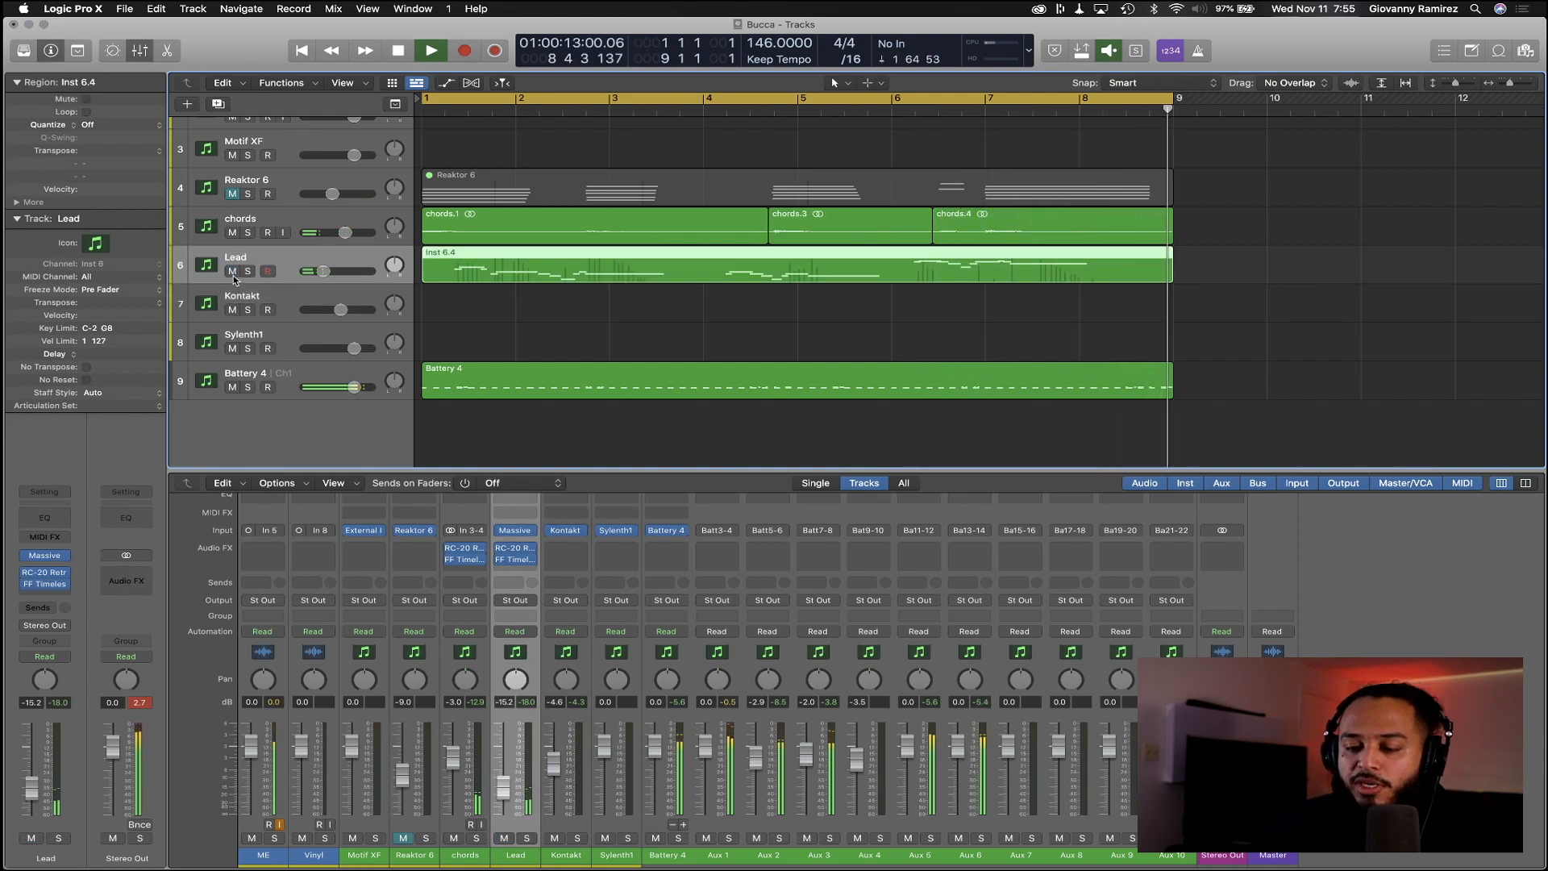
{"action": "left_click_drag", "start_coordinate": [323, 275], "coordinate": [322, 272]}
{"action": "key", "text": "space"}
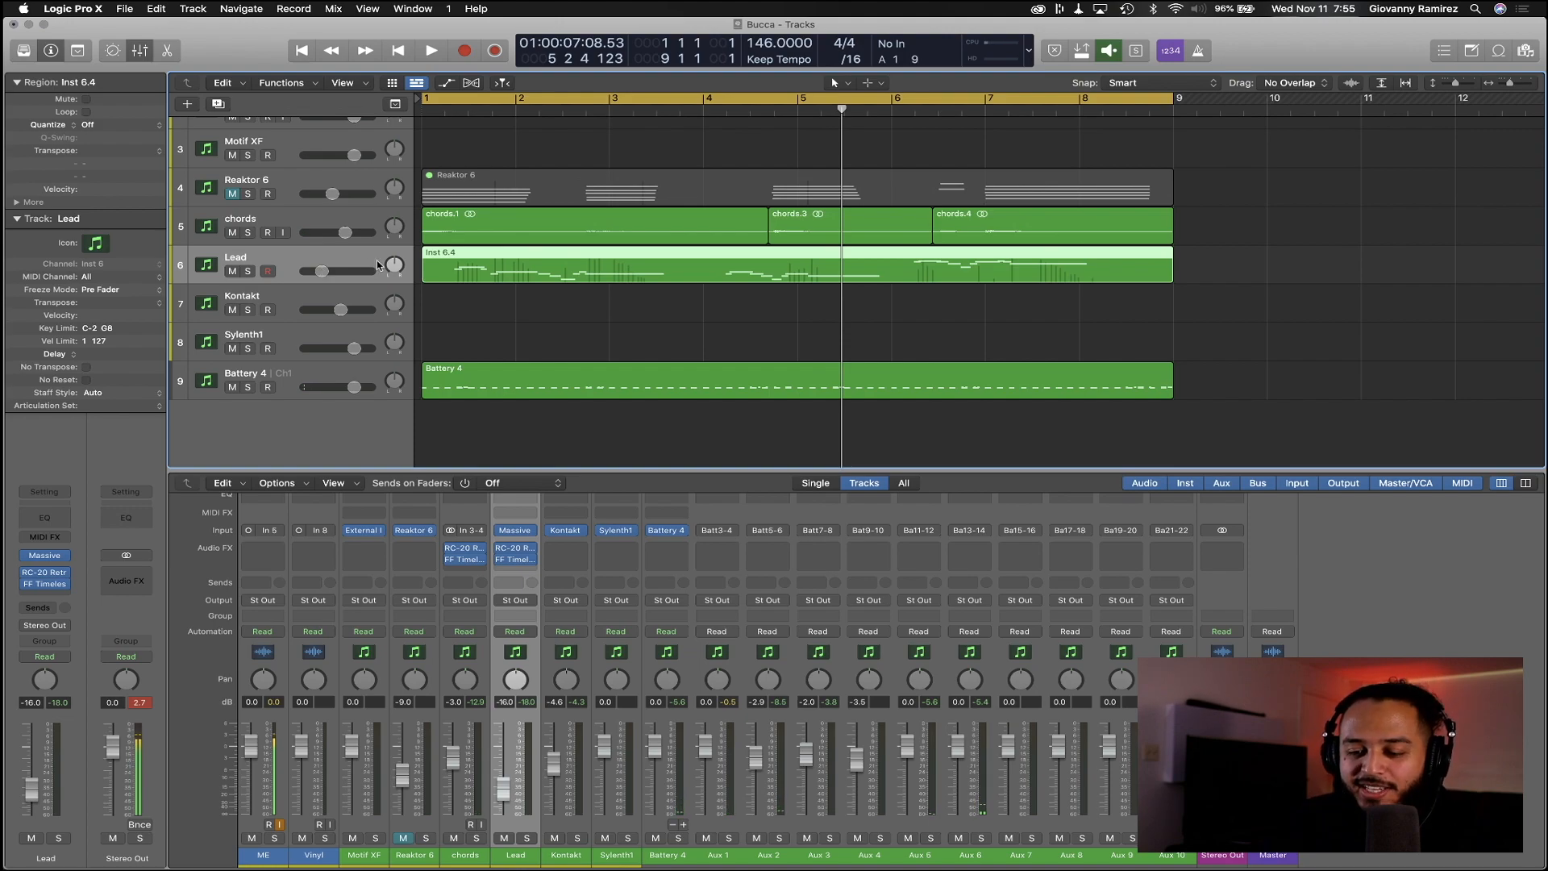
Add one software instrument track below the Battery 4 track with stereo Alchemy as its instrument
{"action": "left_click", "coordinate": [307, 378]}
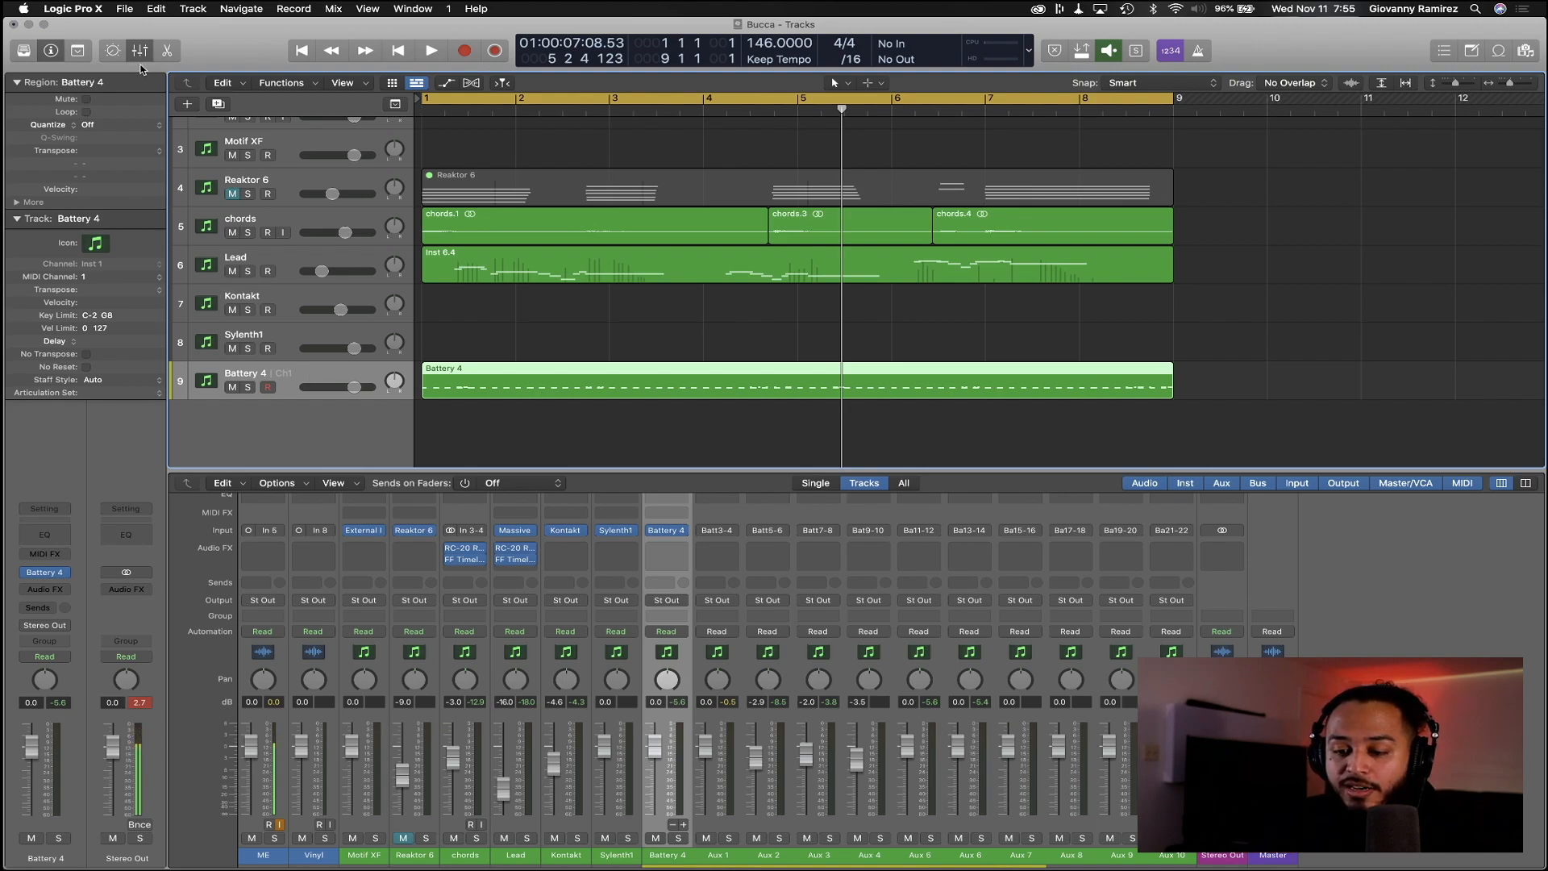
{"action": "left_click", "coordinate": [187, 105]}
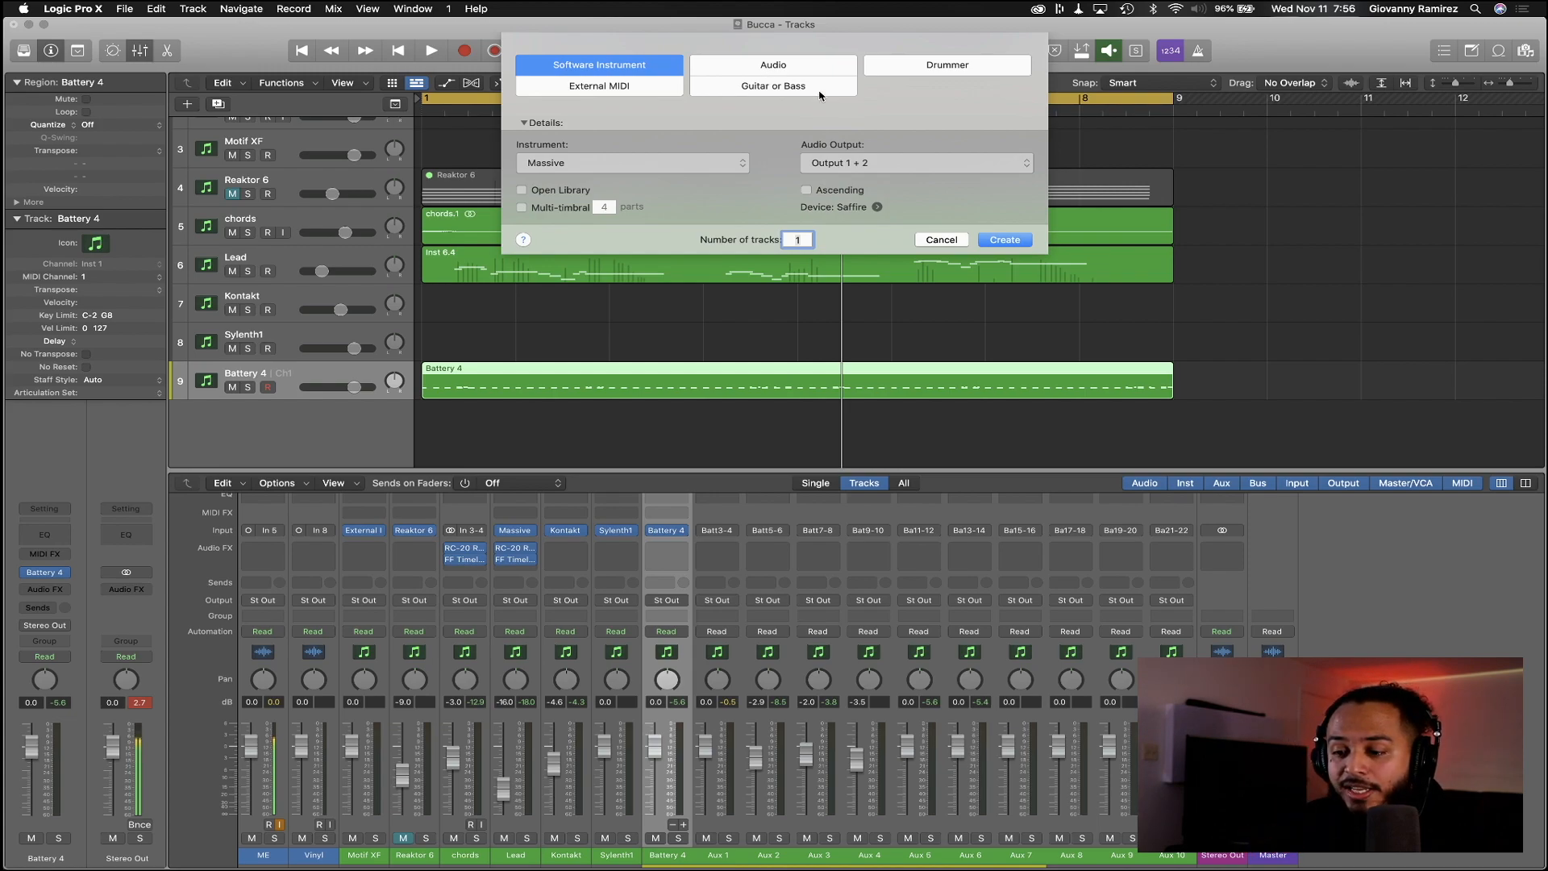
{"action": "left_click", "coordinate": [656, 160]}
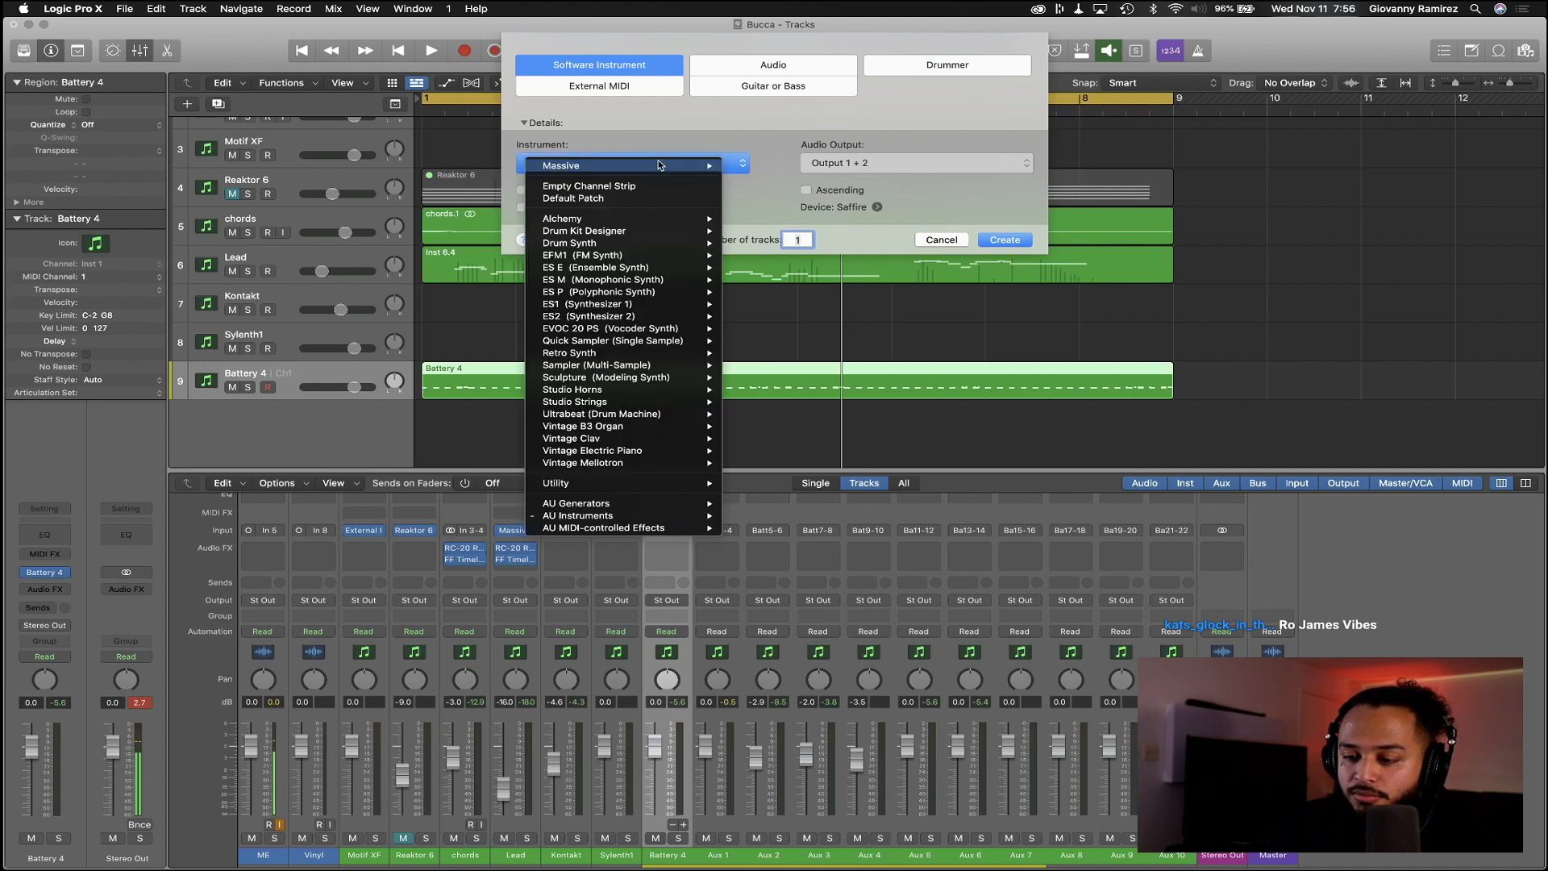
{"action": "mouse_move", "coordinate": [647, 223]}
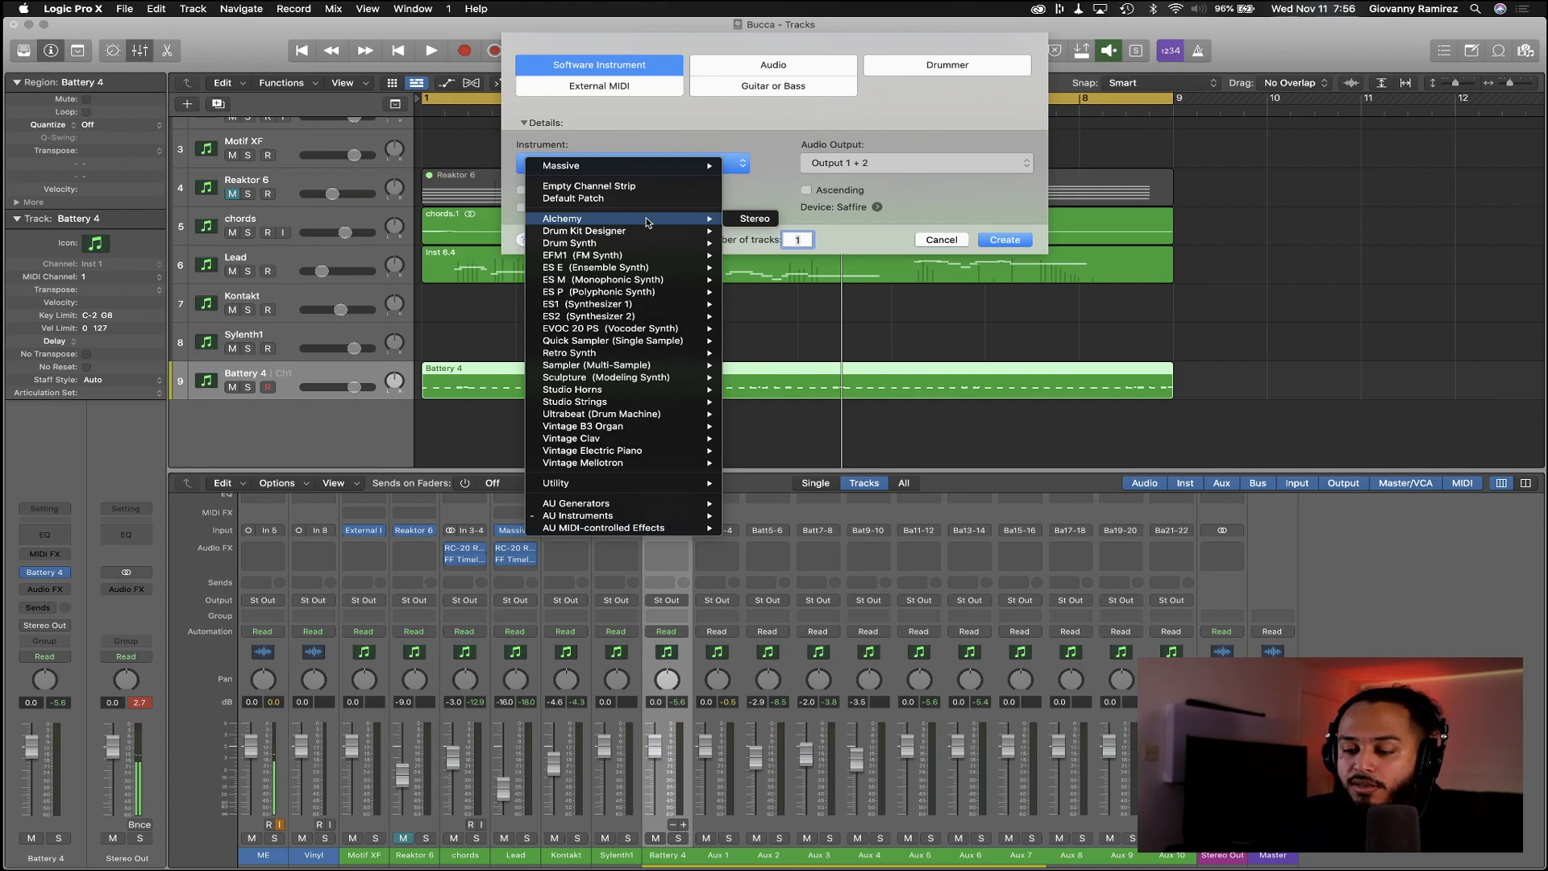
{"action": "left_click", "coordinate": [759, 220]}
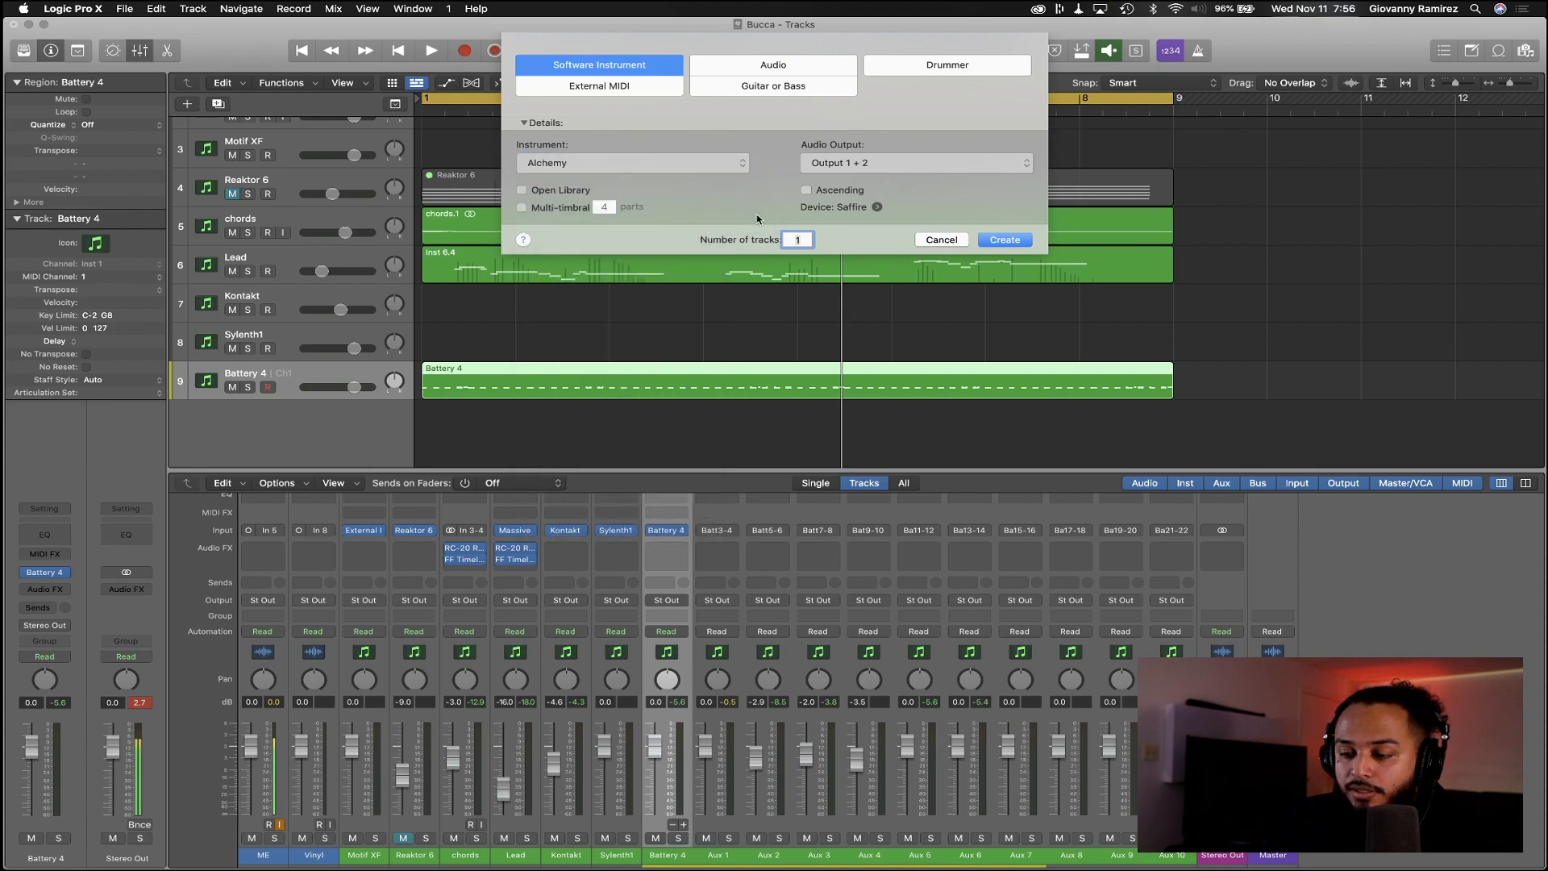
{"action": "left_click", "coordinate": [1007, 240]}
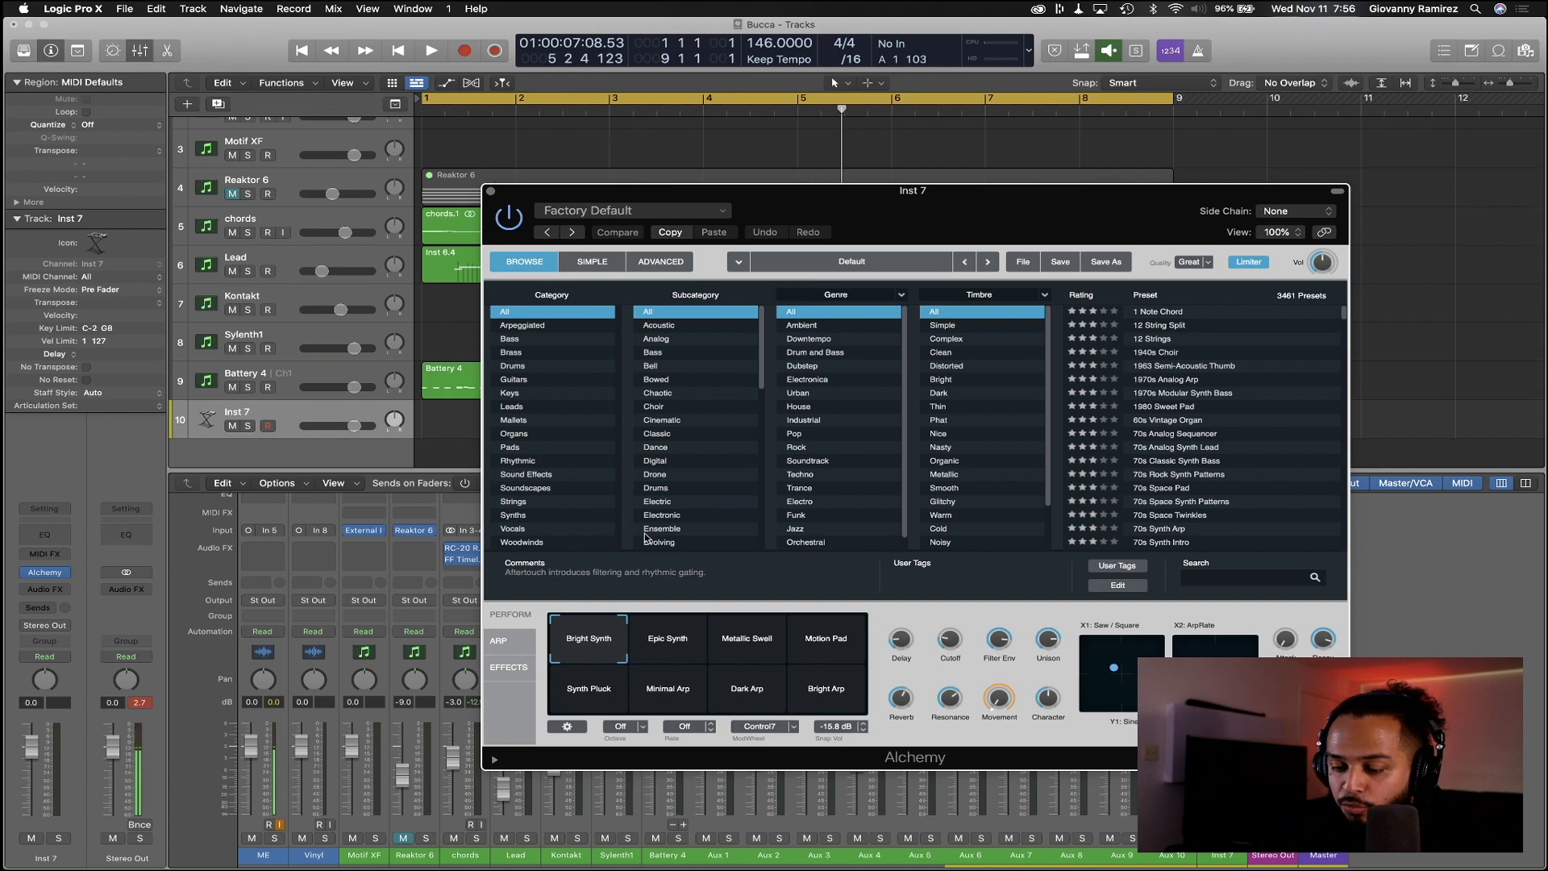
Show Alchemy's advanced view, initialize its preset, and move the plug-in window clear of the file browser area
{"action": "left_click", "coordinate": [603, 263]}
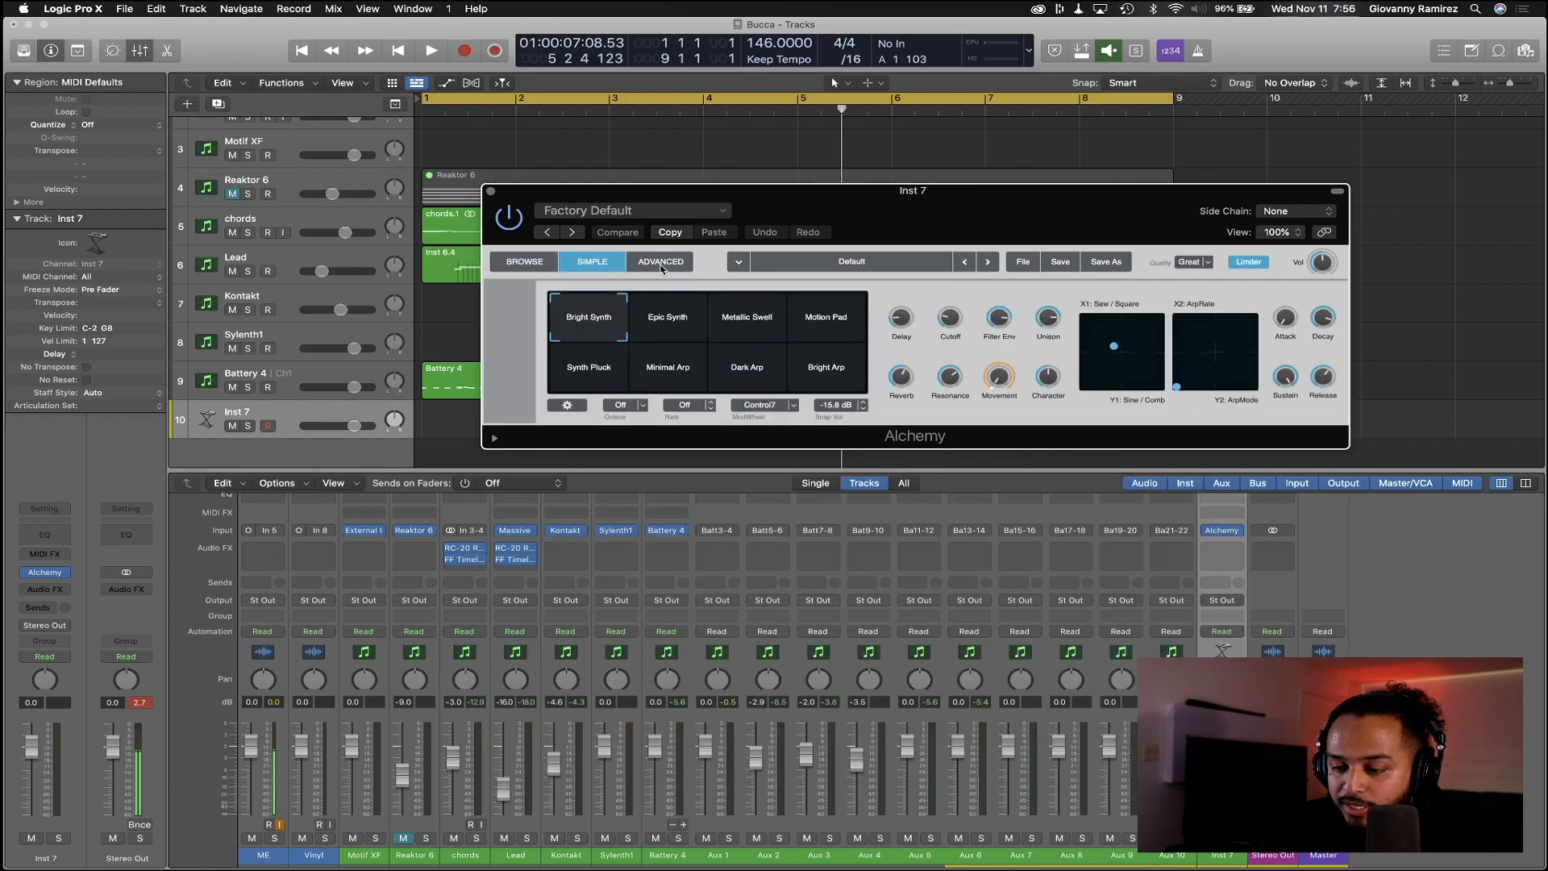
{"action": "left_click", "coordinate": [661, 264]}
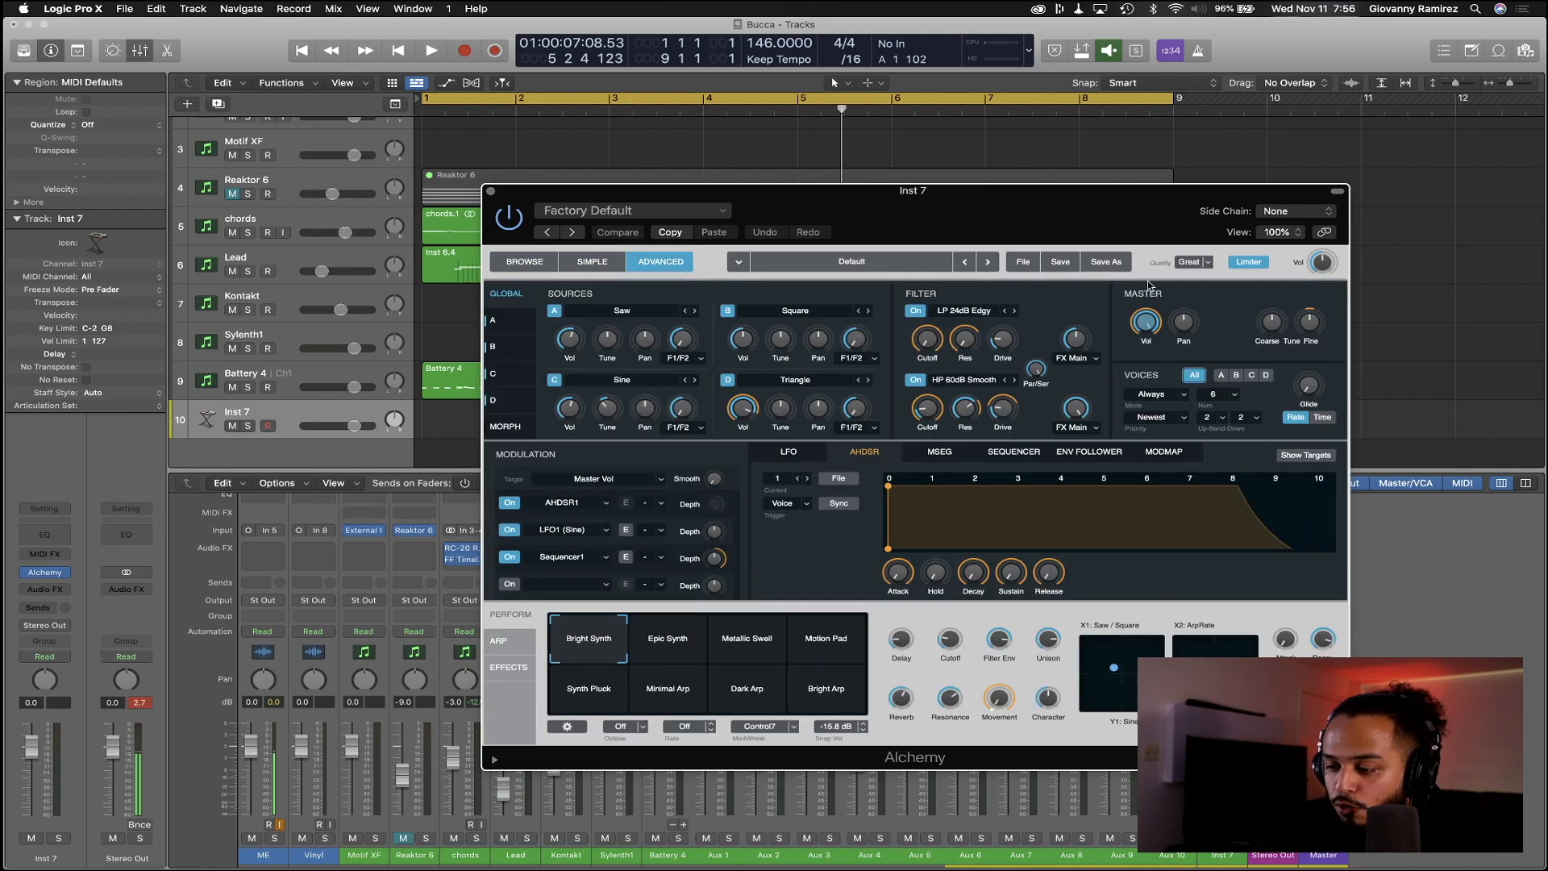
{"action": "left_click", "coordinate": [1021, 264]}
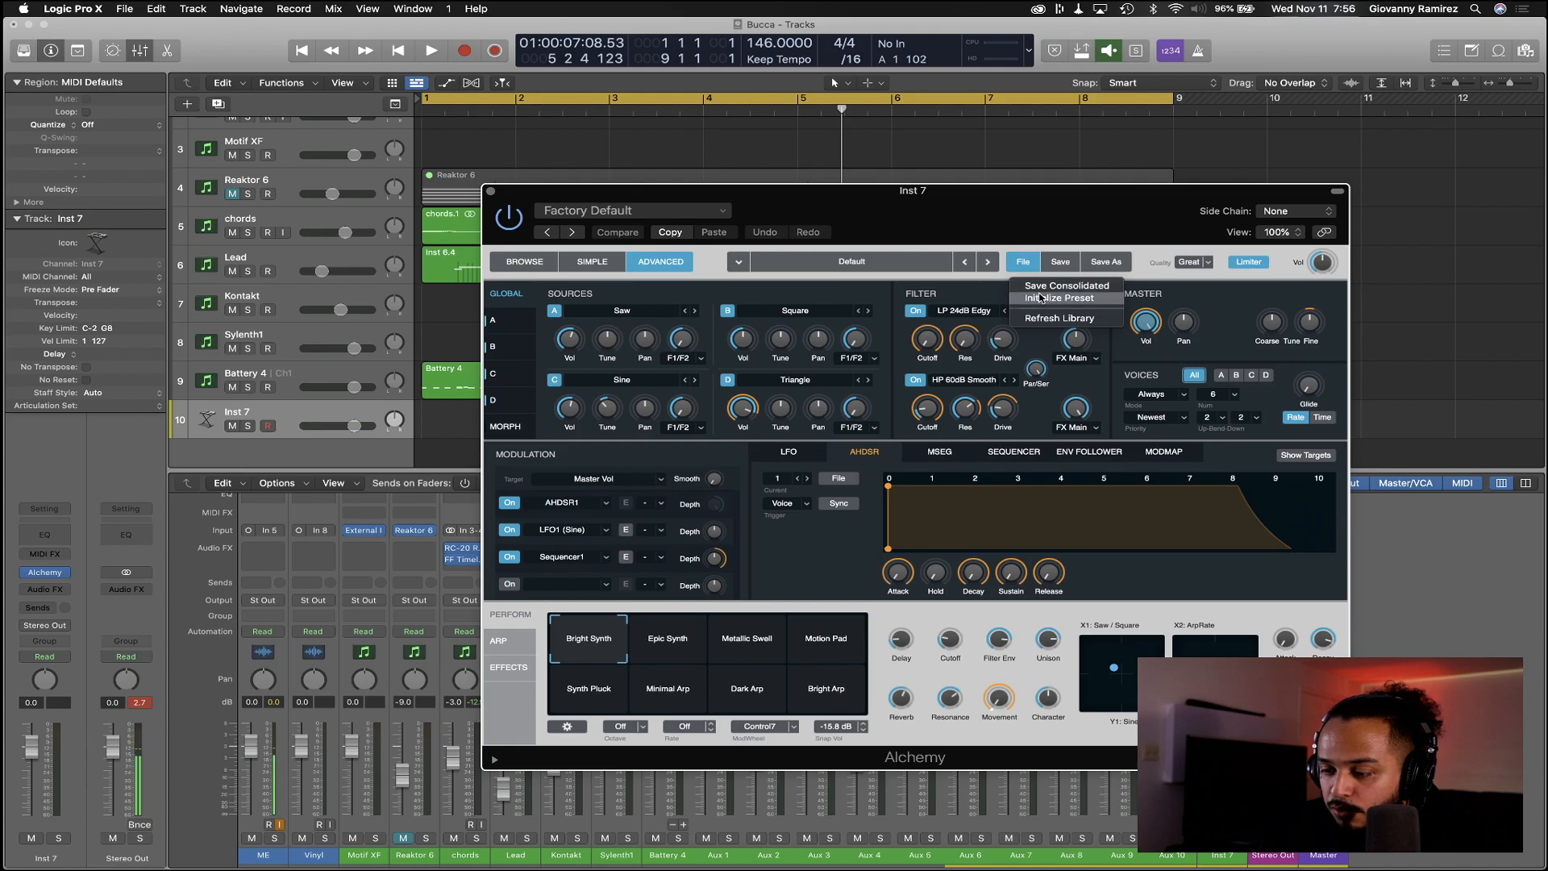
{"action": "left_click", "coordinate": [1059, 297]}
{"action": "left_click_drag", "start_coordinate": [1179, 200], "coordinate": [954, 176]}
Open the file browser and go through the bookmarked Samples folder to !llmind Kits > All Sub Everything (Limited Edition Pack)
{"action": "left_click", "coordinate": [1526, 50]}
{"action": "left_click", "coordinate": [1467, 86]}
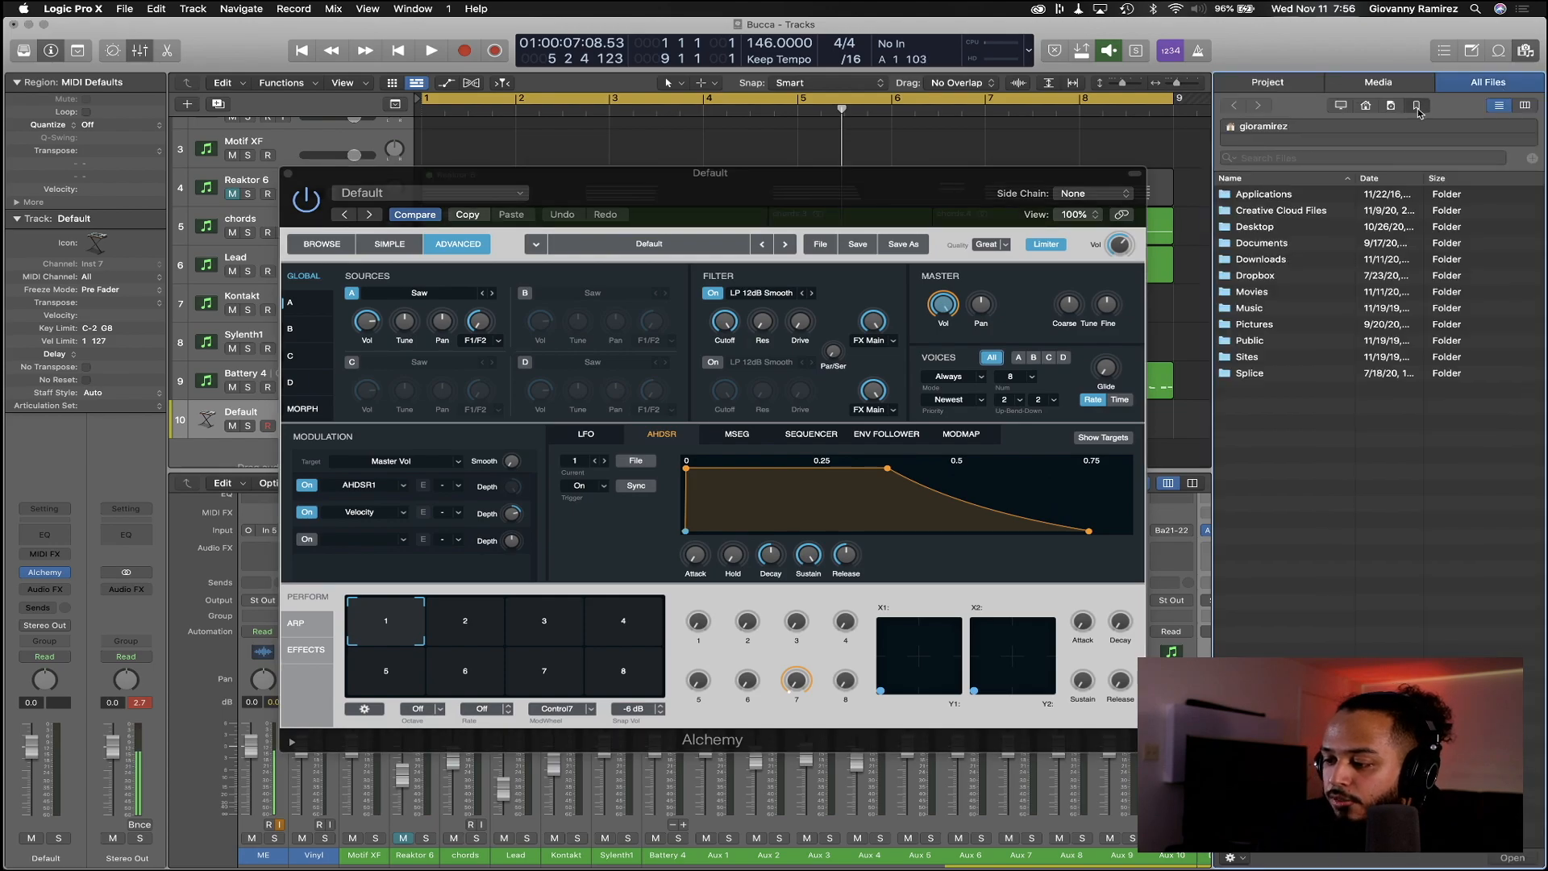
{"action": "double_click", "coordinate": [1284, 198]}
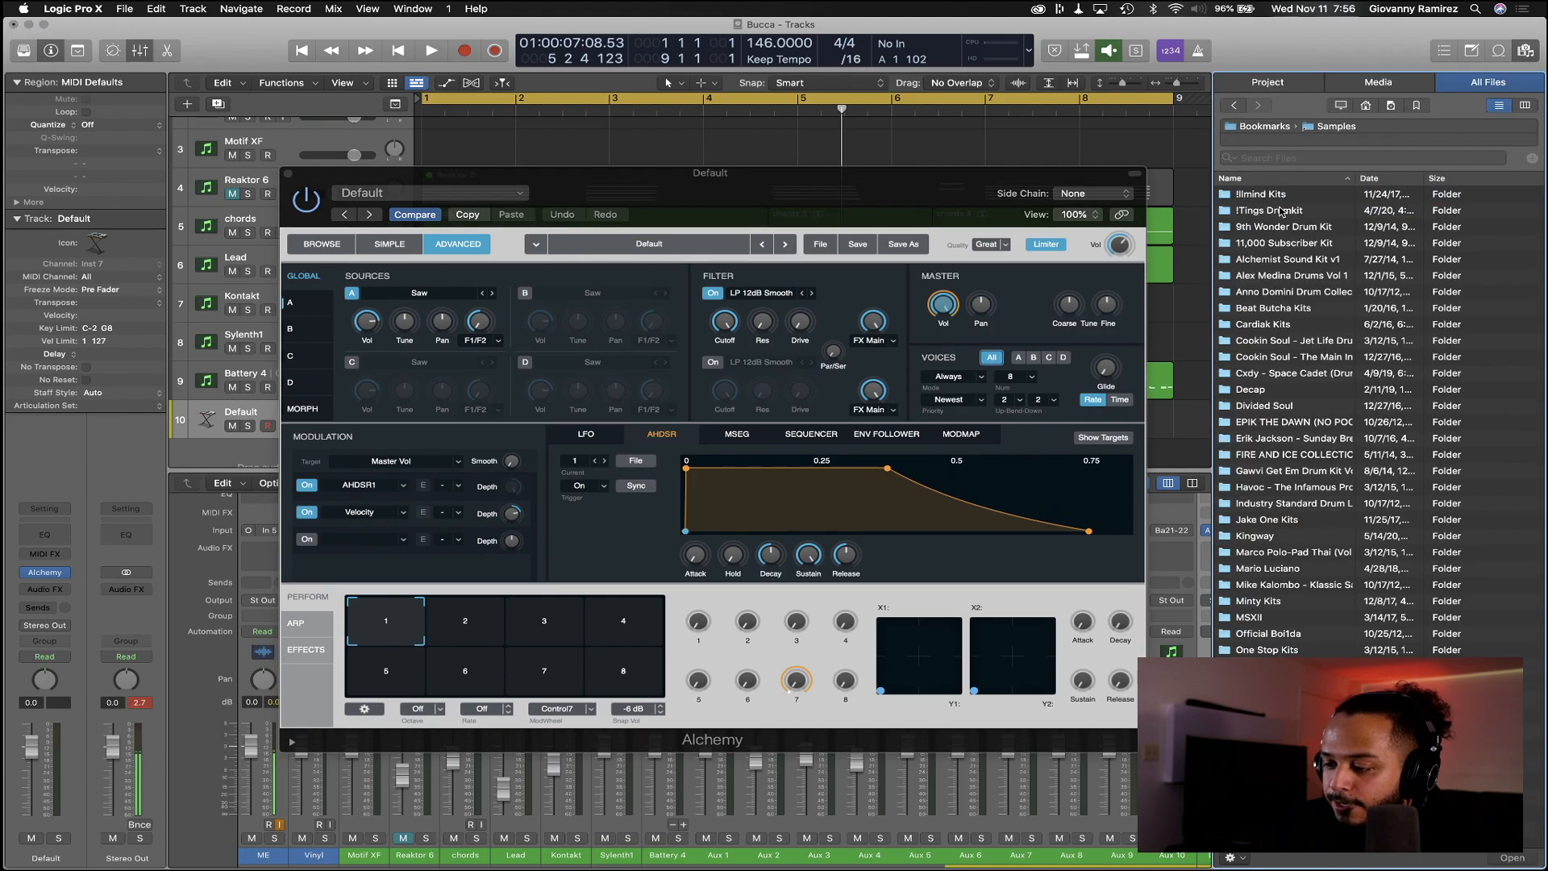
{"action": "double_click", "coordinate": [1276, 198]}
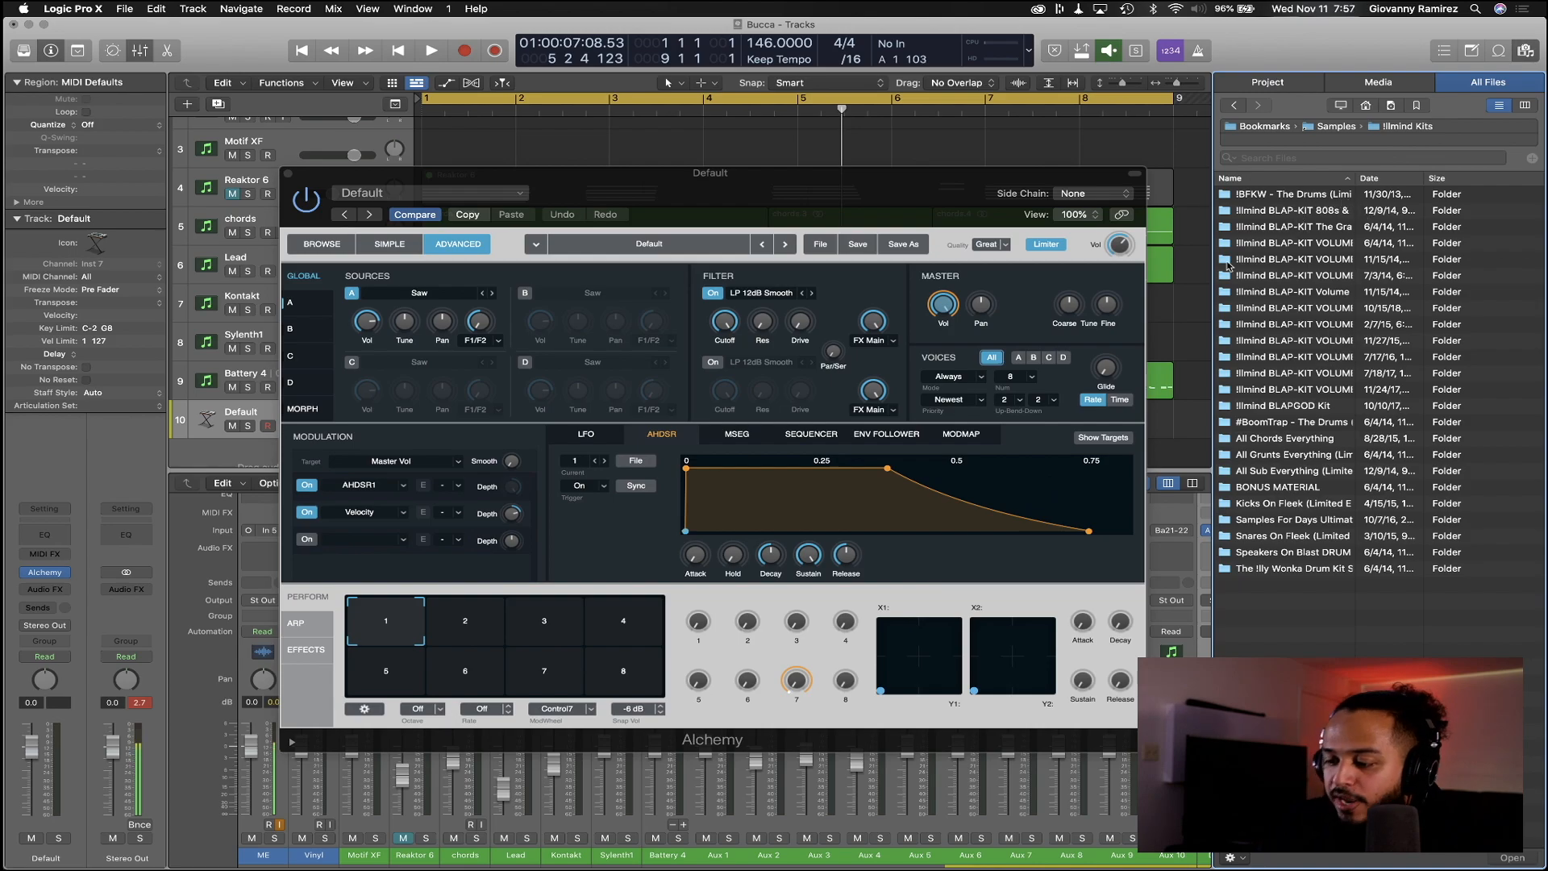
{"action": "double_click", "coordinate": [1304, 469]}
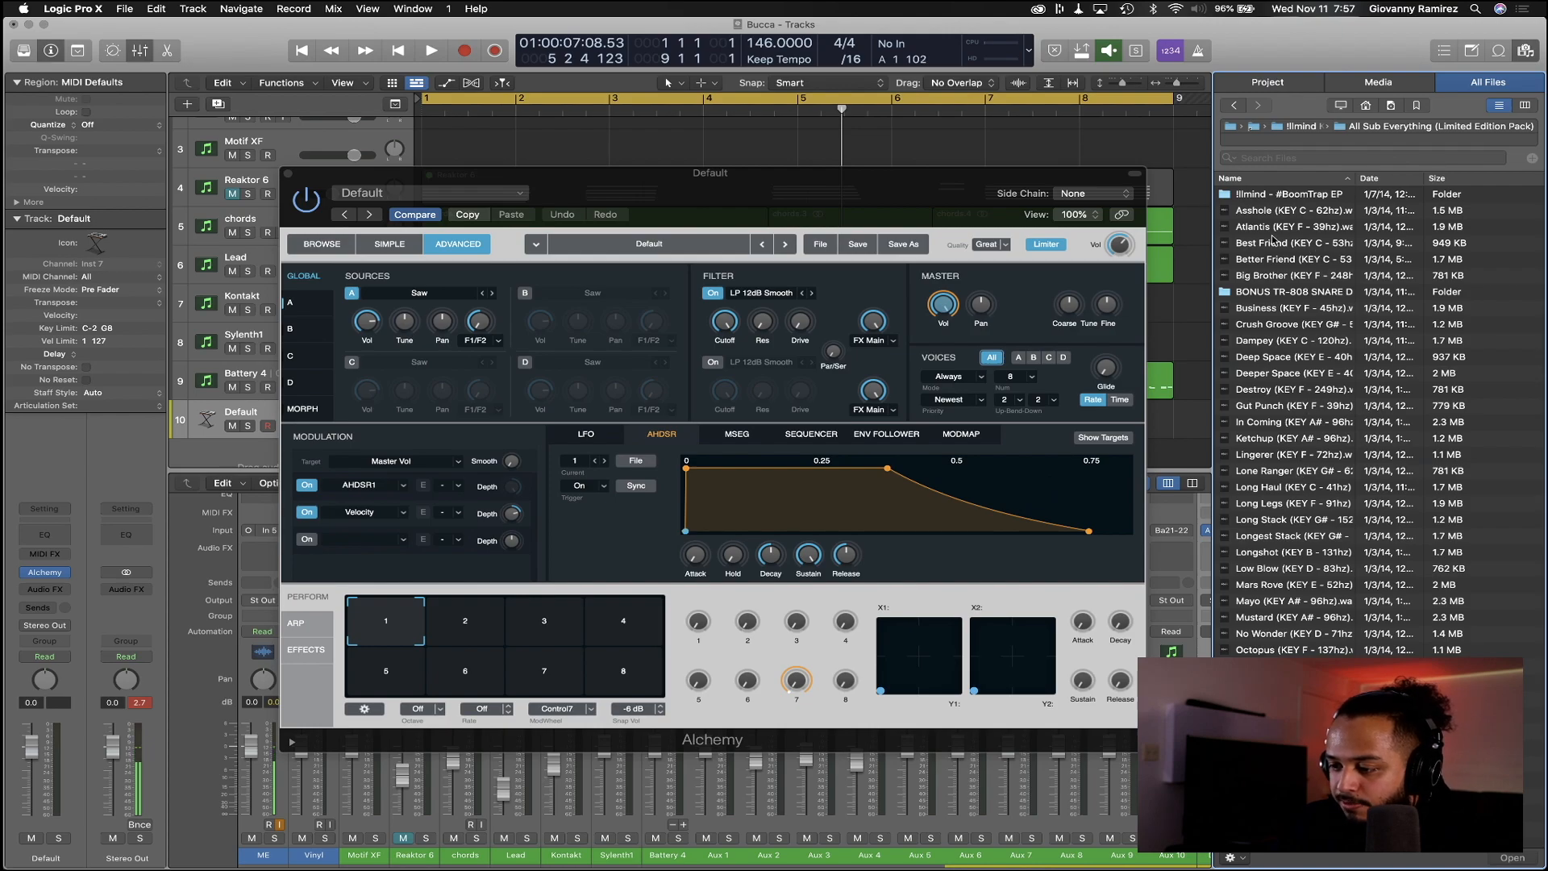
Audition the Better Friend and Best Friend sub samples, widening the Name column to show their full file names
{"action": "left_click", "coordinate": [1273, 263]}
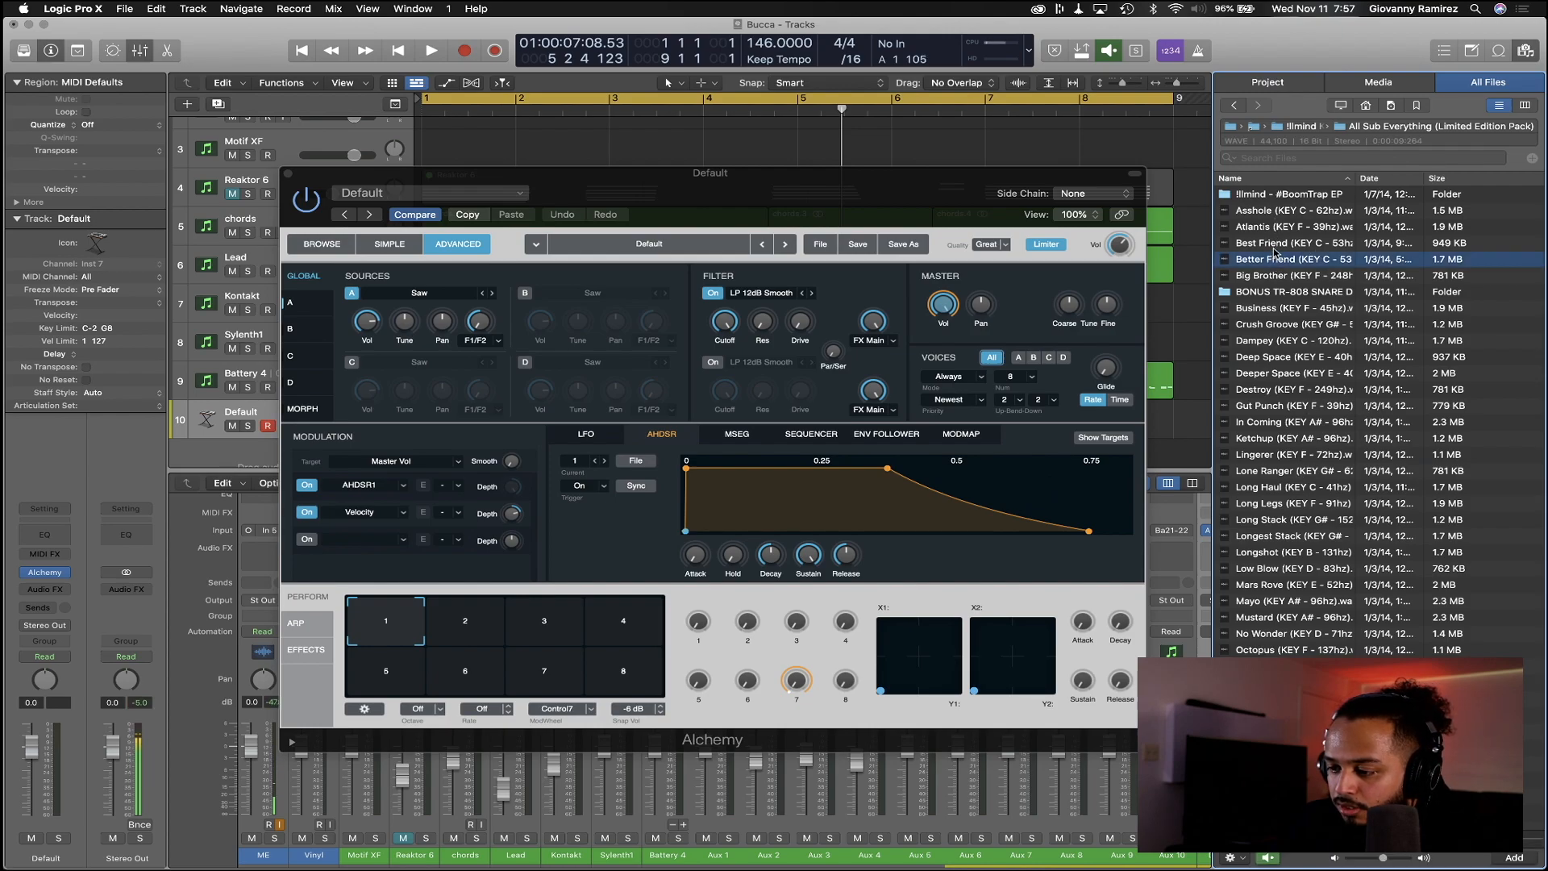
{"action": "left_click", "coordinate": [1285, 246]}
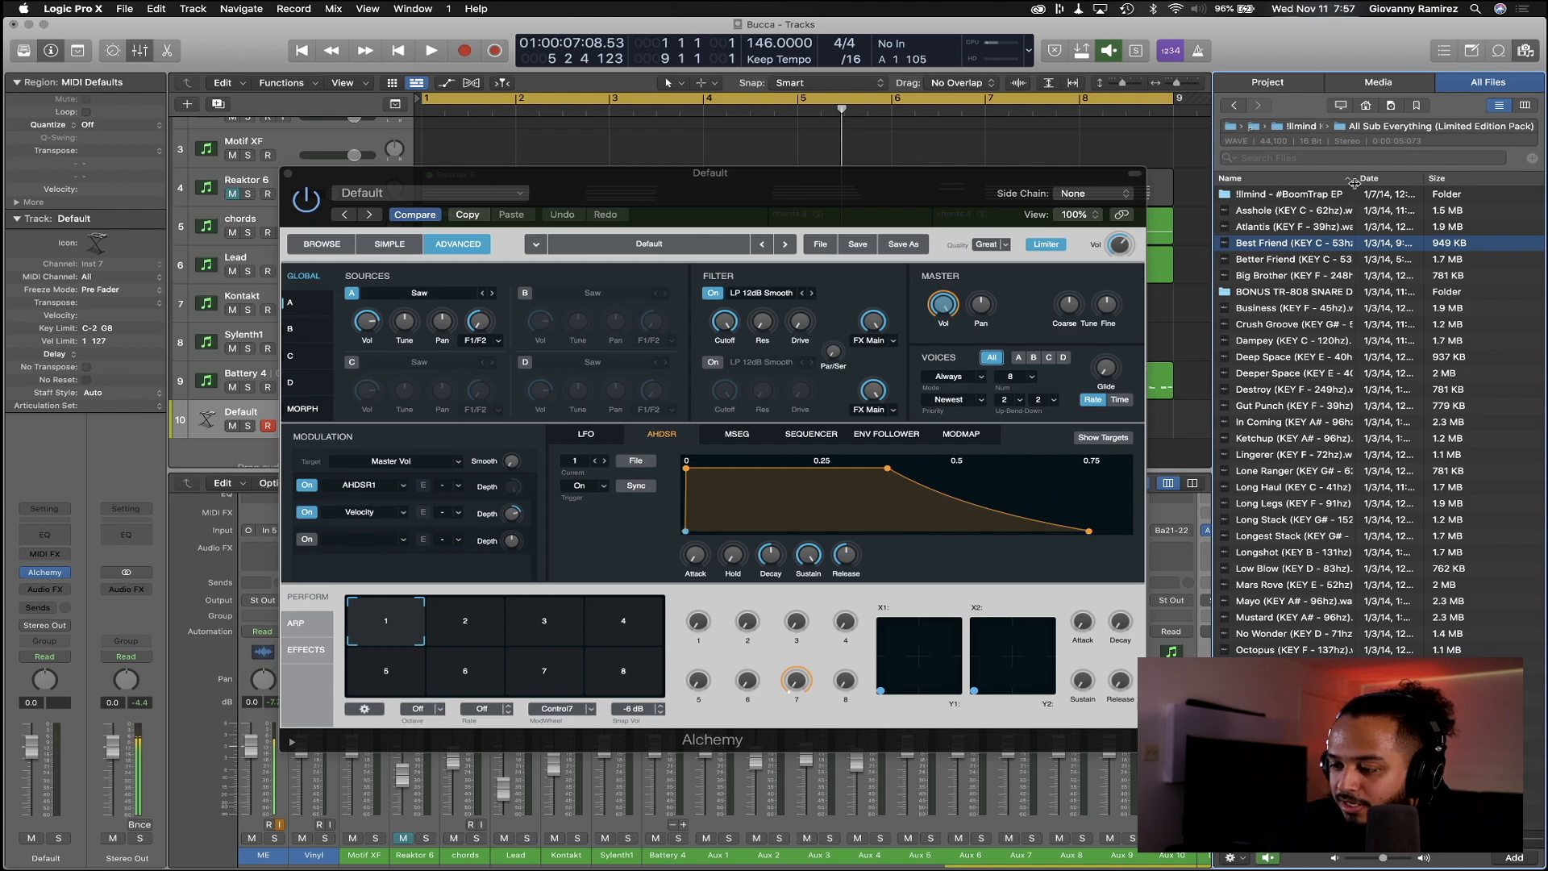
{"action": "left_click_drag", "start_coordinate": [1358, 182], "coordinate": [1393, 182]}
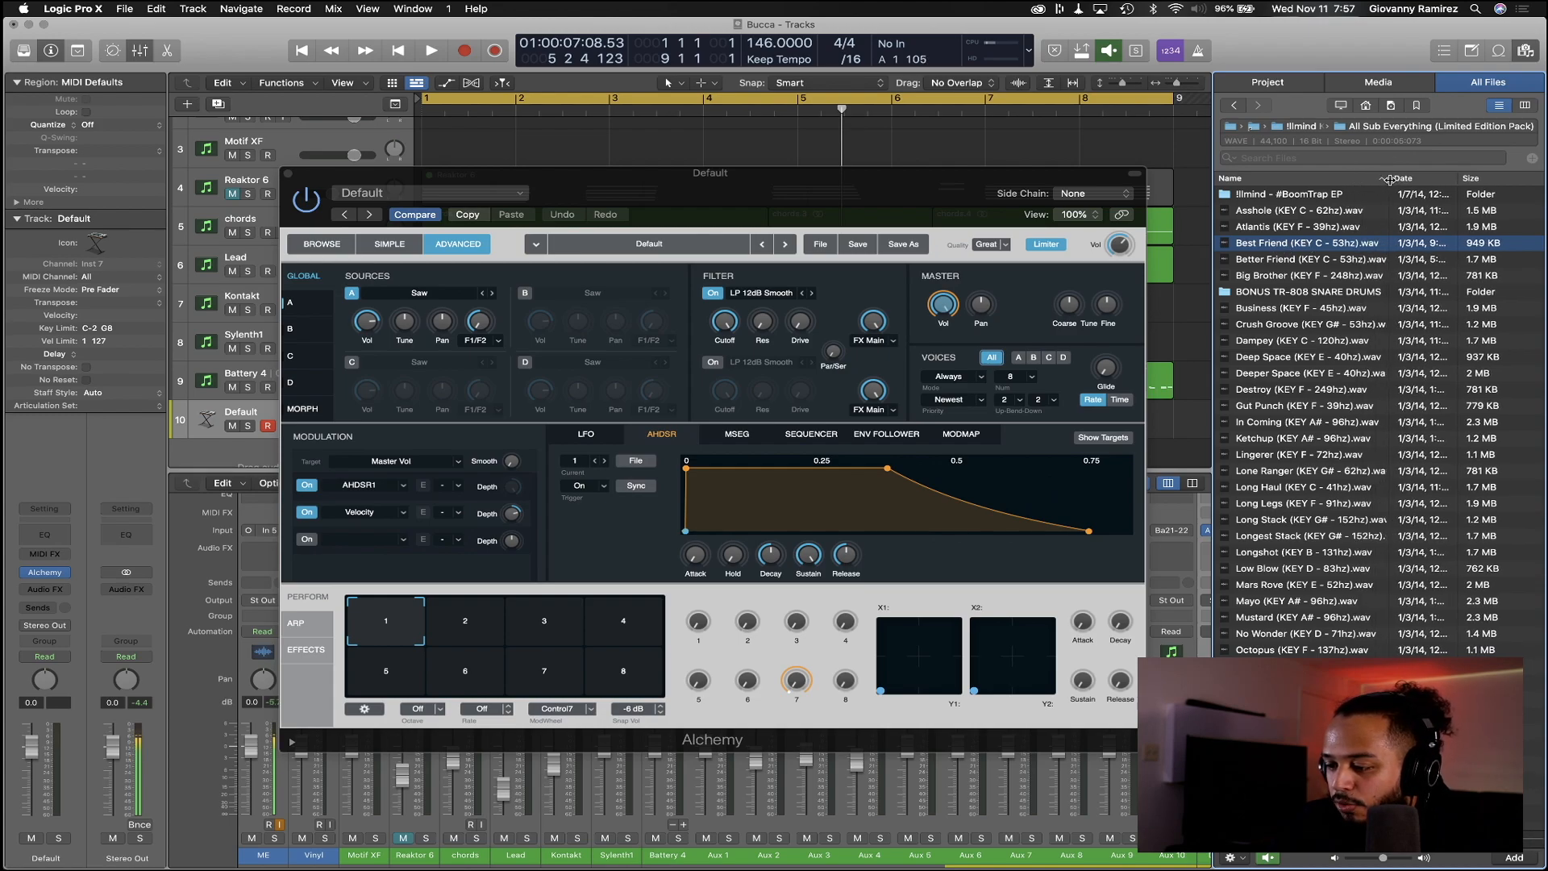
{"action": "left_click", "coordinate": [1277, 260]}
{"action": "left_click", "coordinate": [1294, 244]}
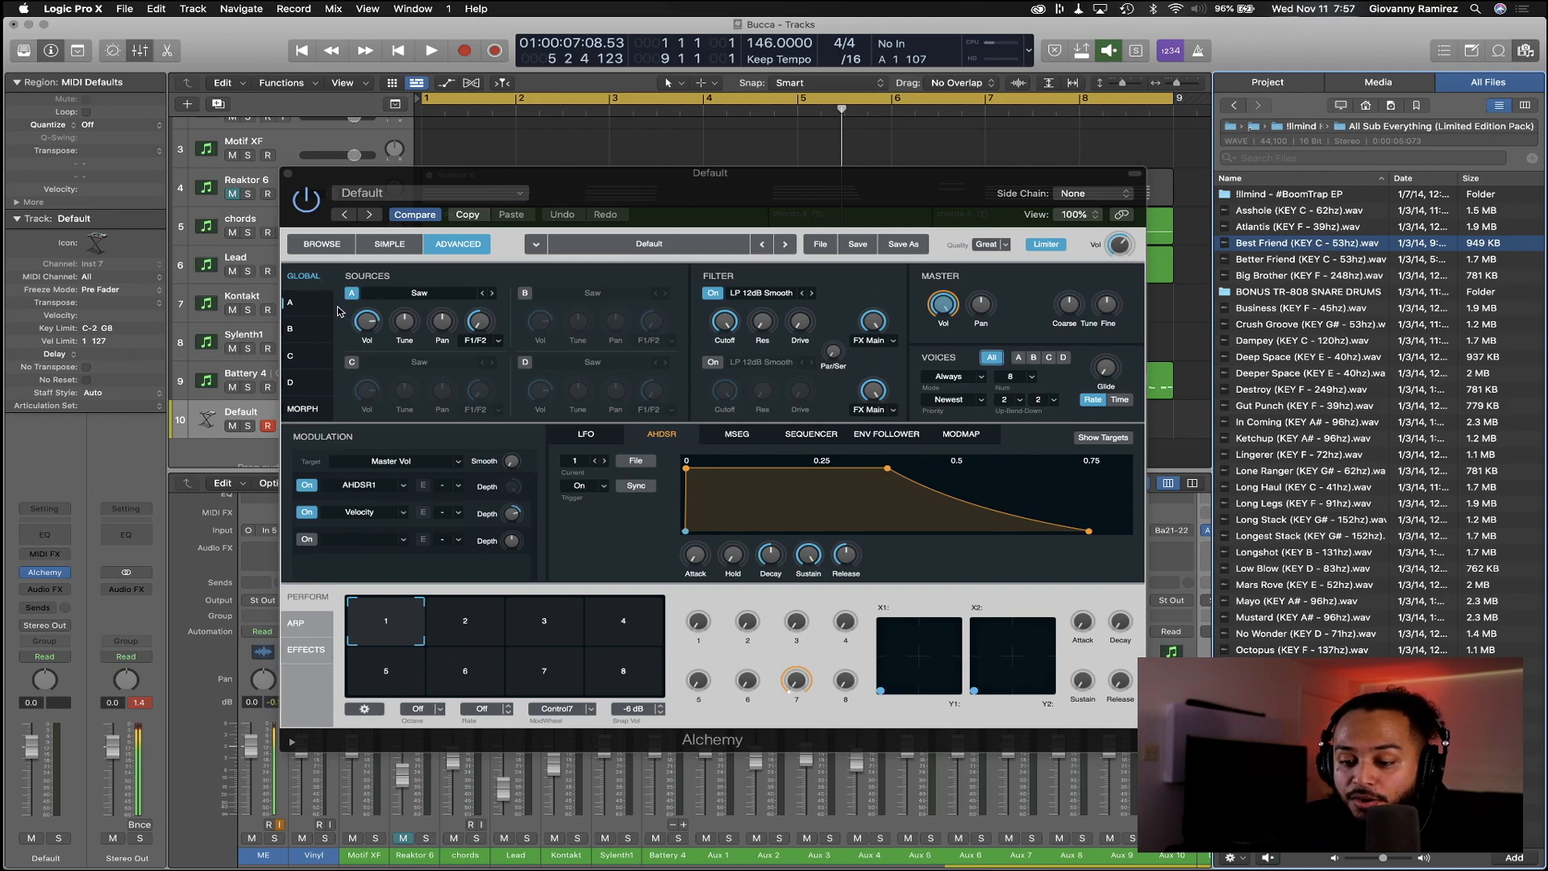
Open the detailed settings of source A in Alchemy
{"action": "left_click", "coordinate": [310, 305]}
{"action": "left_click", "coordinate": [311, 306]}
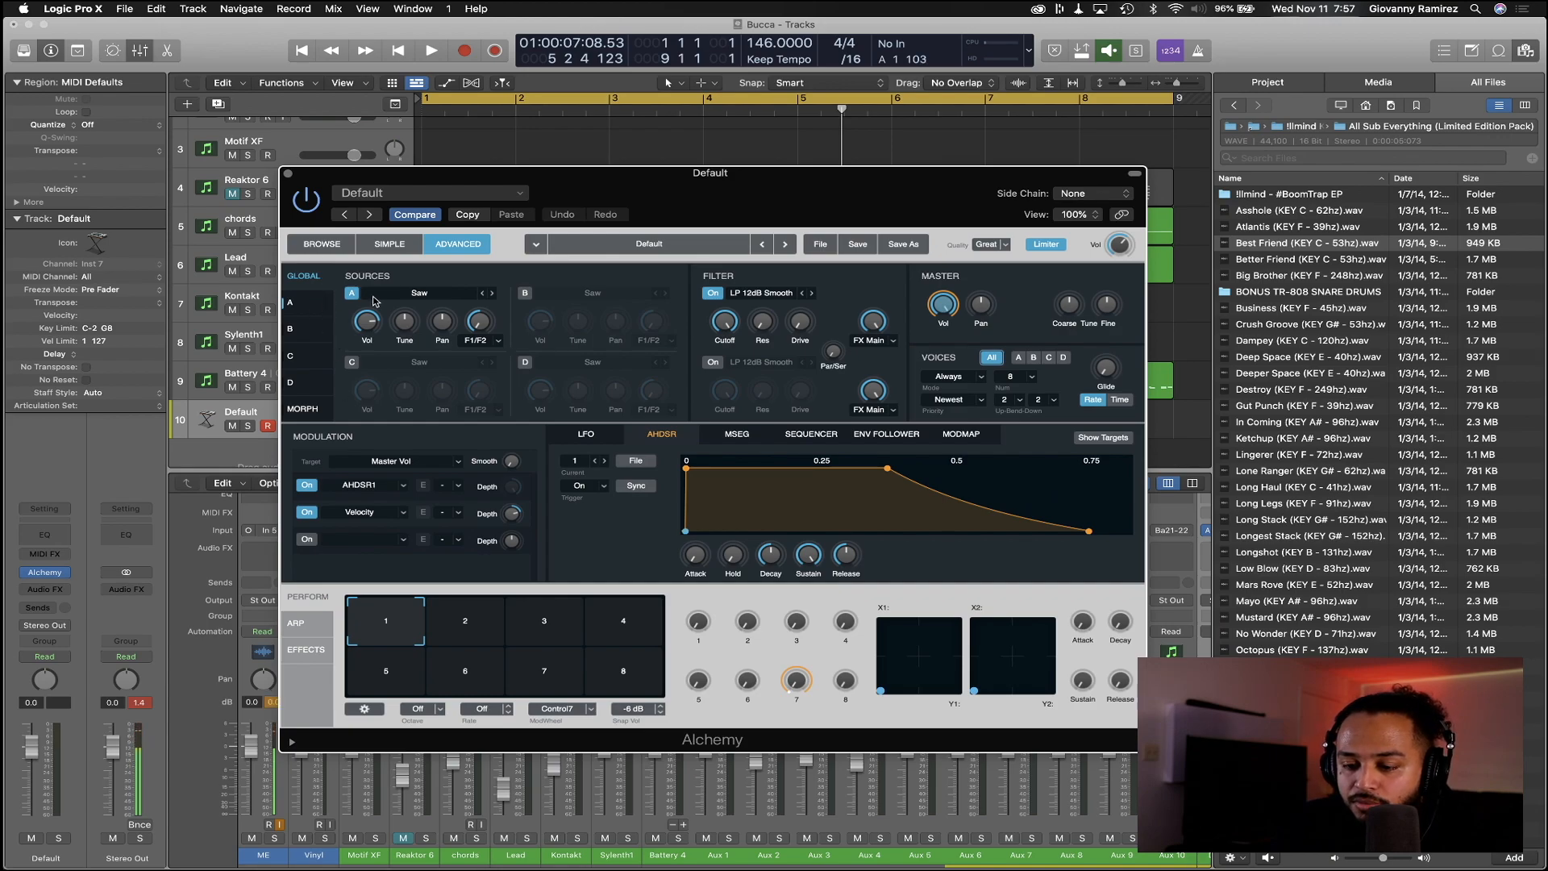
{"action": "left_click", "coordinate": [321, 306]}
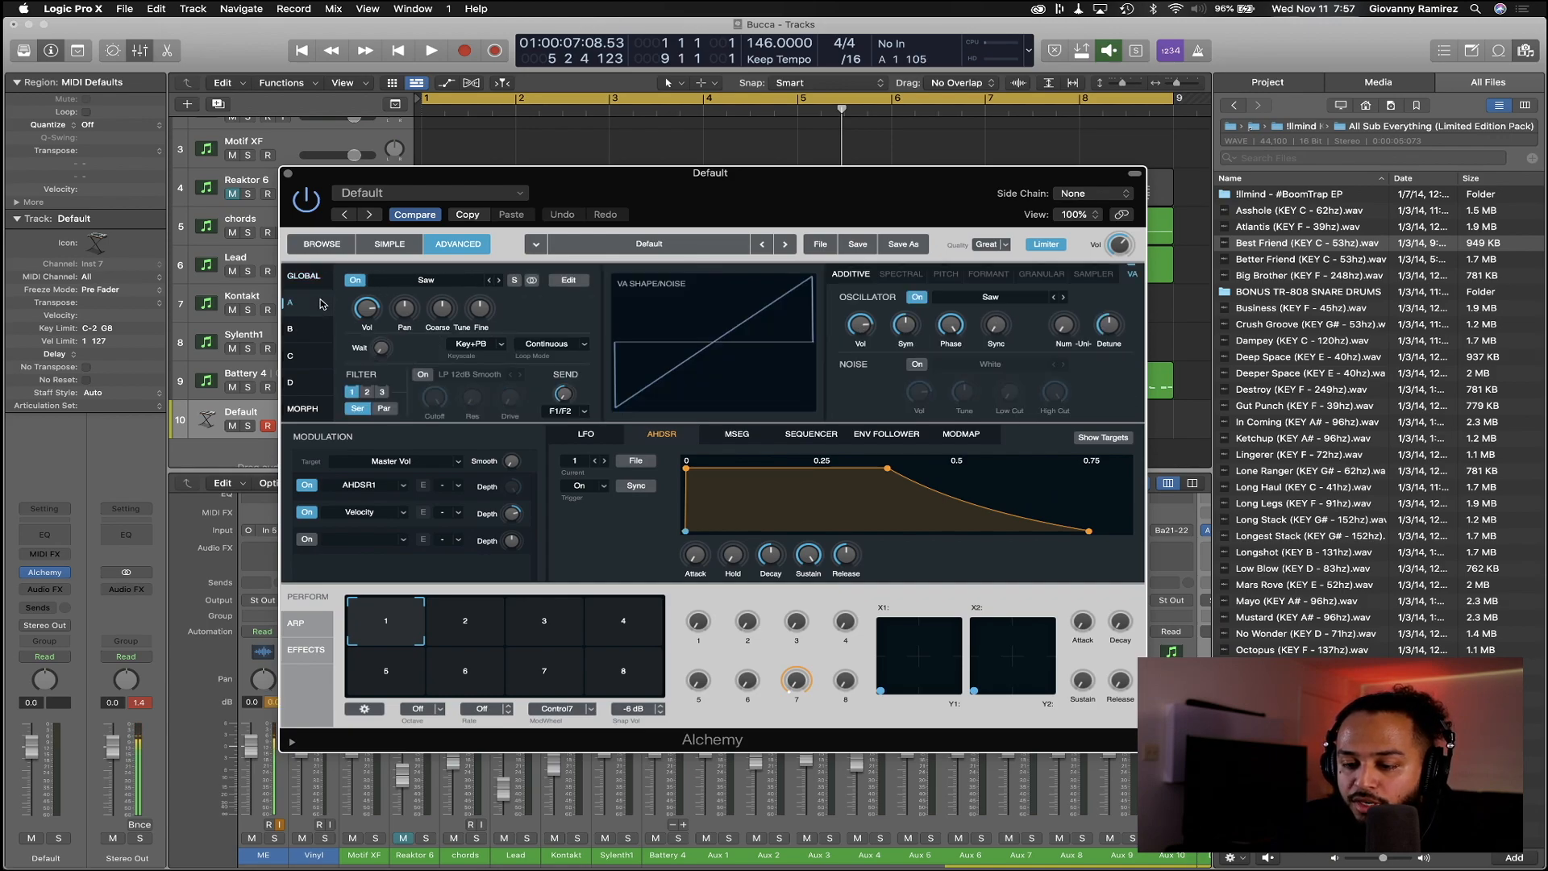
Import the Best Friend (KEY C - 53hz) sample into source A with the Sampler analysis mode, and hide the file browser
{"action": "left_click", "coordinate": [430, 285]}
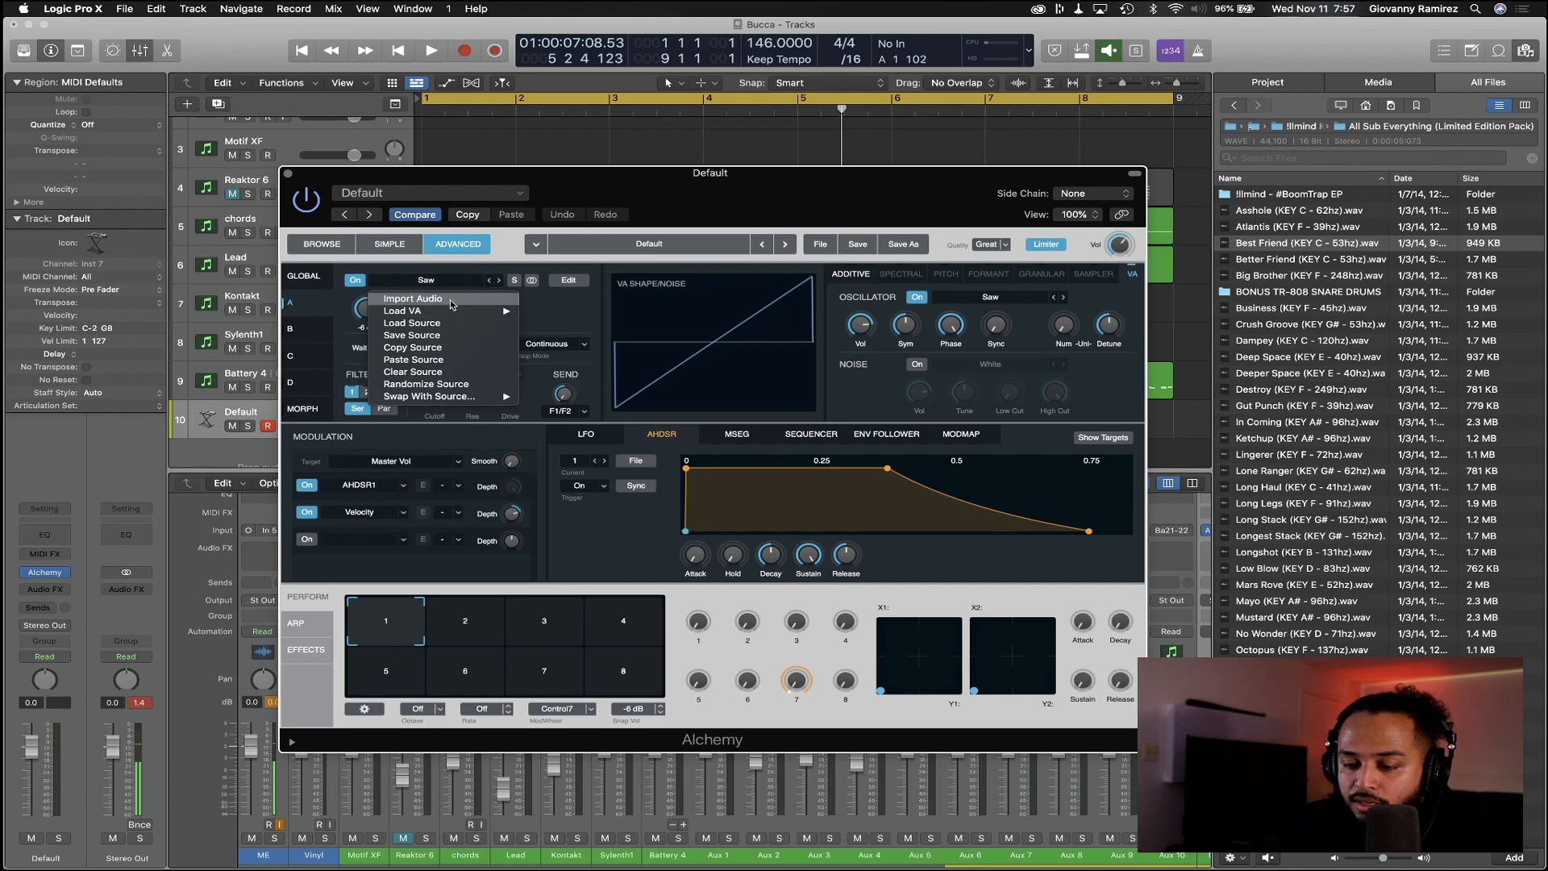
{"action": "left_click", "coordinate": [450, 301]}
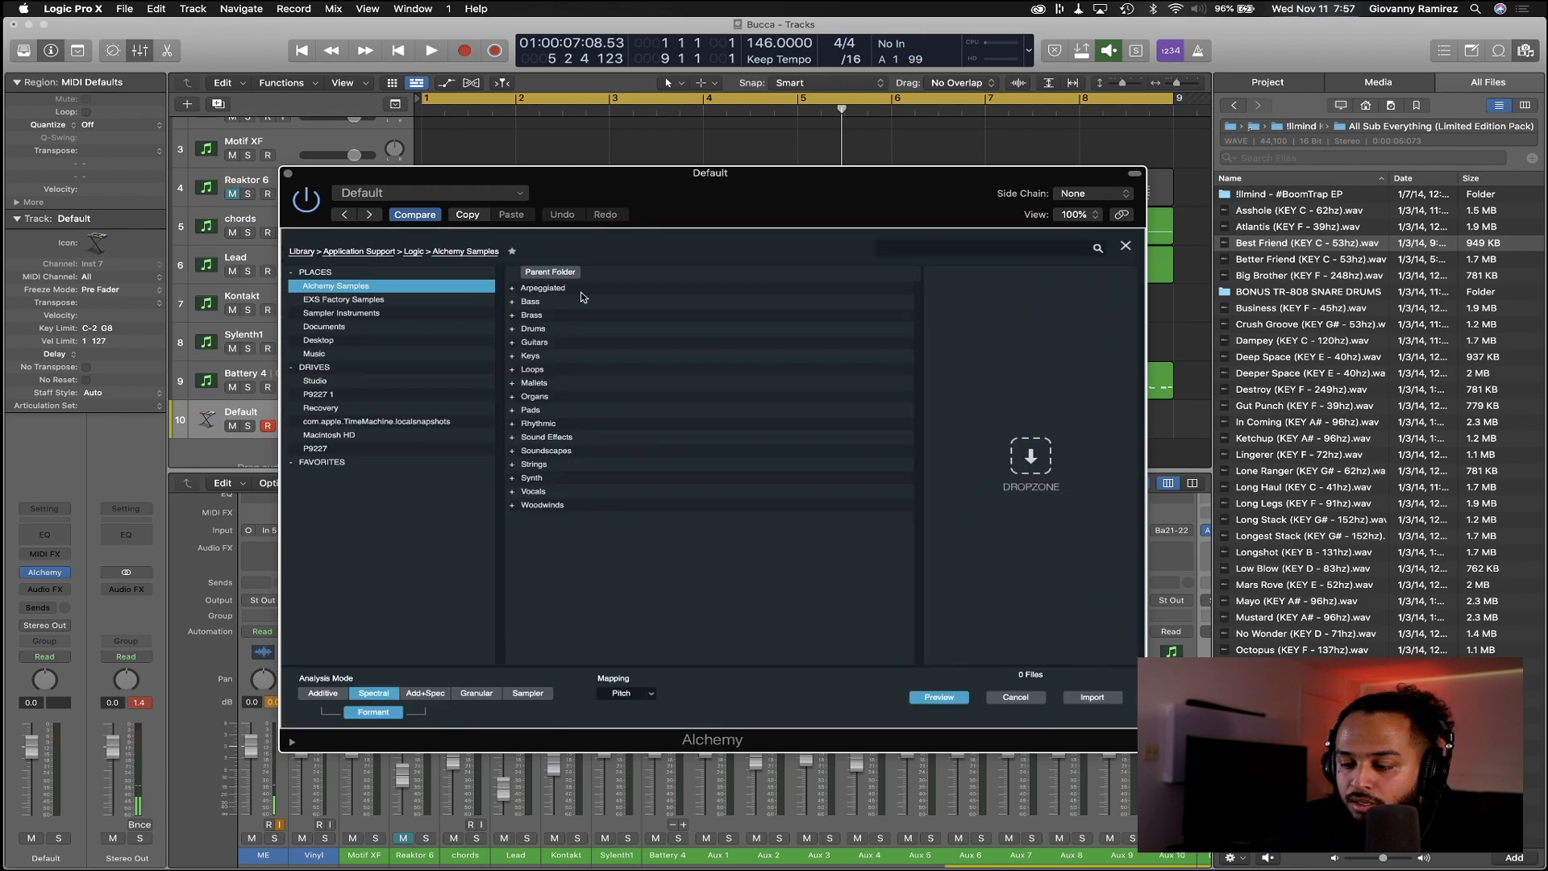
{"action": "left_click_drag", "start_coordinate": [1308, 248], "coordinate": [1057, 340]}
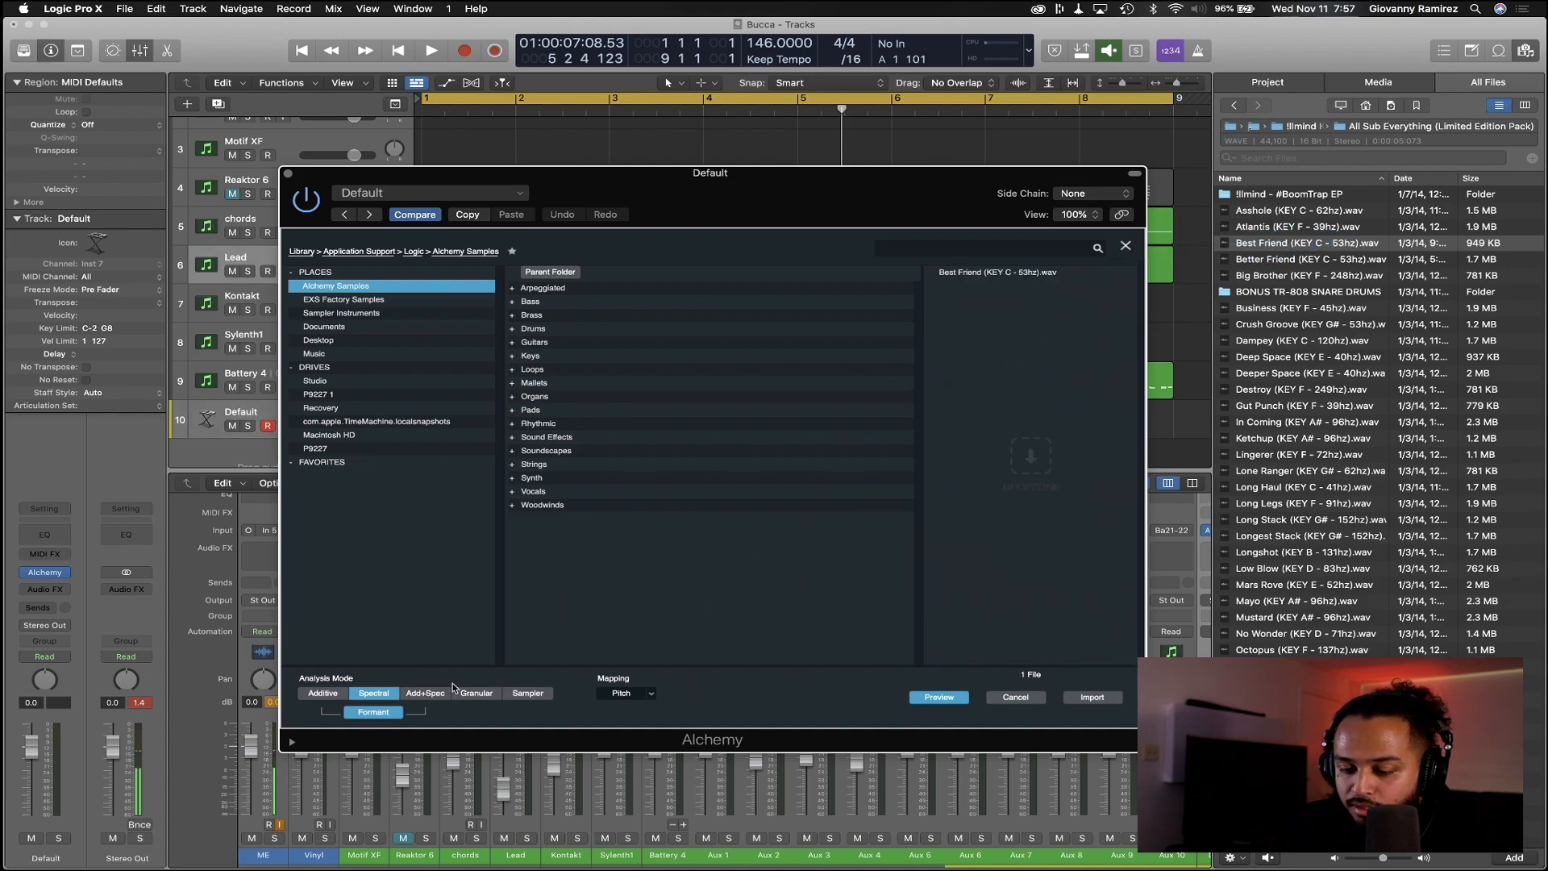
{"action": "left_click", "coordinate": [535, 696]}
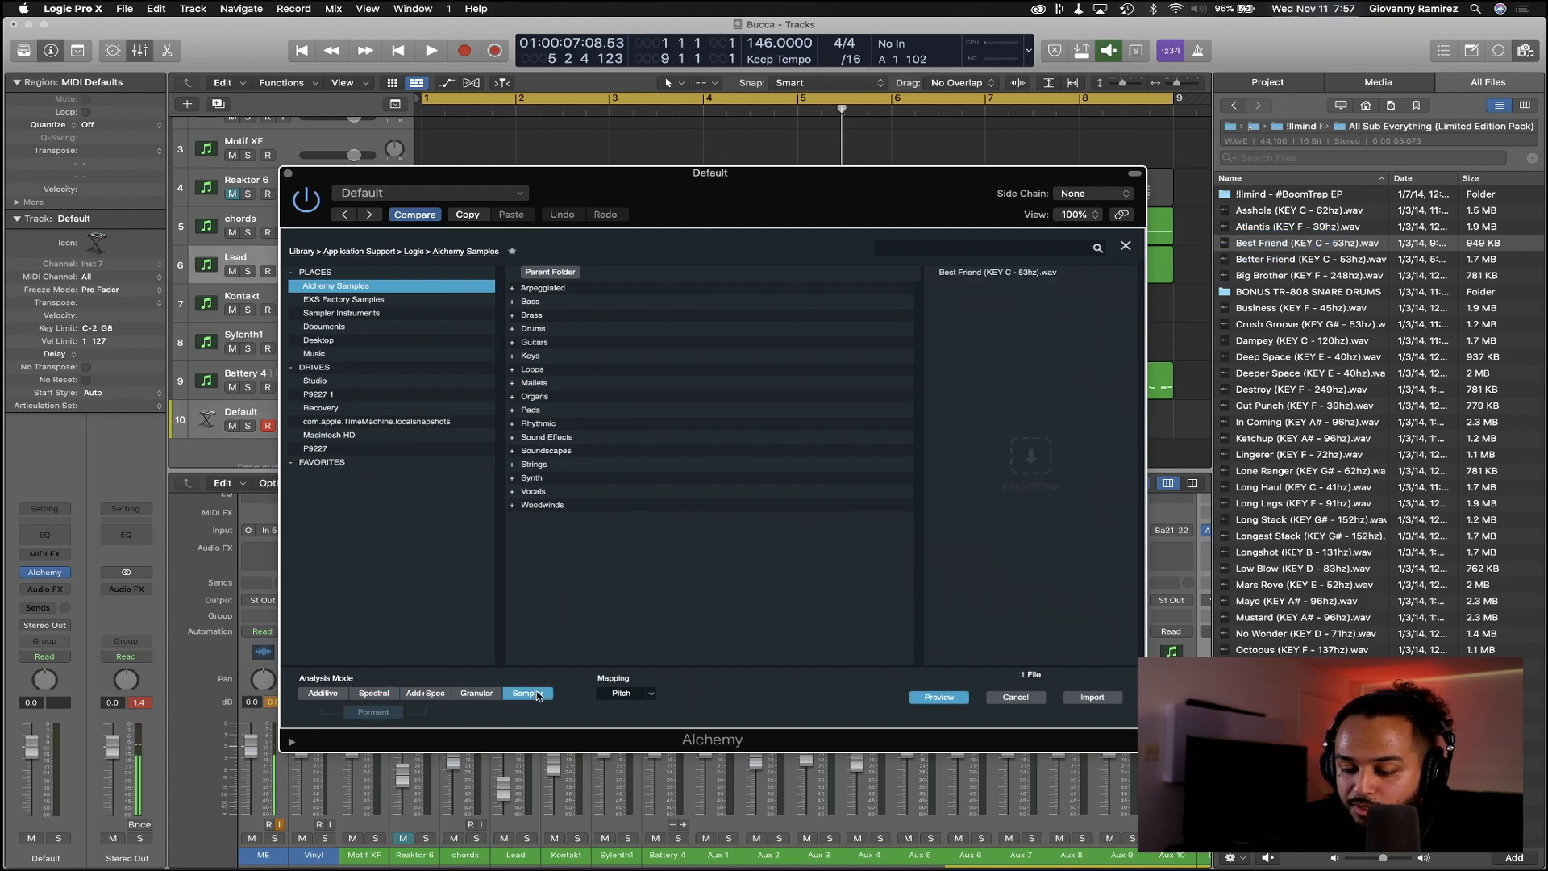
{"action": "left_click", "coordinate": [1103, 699]}
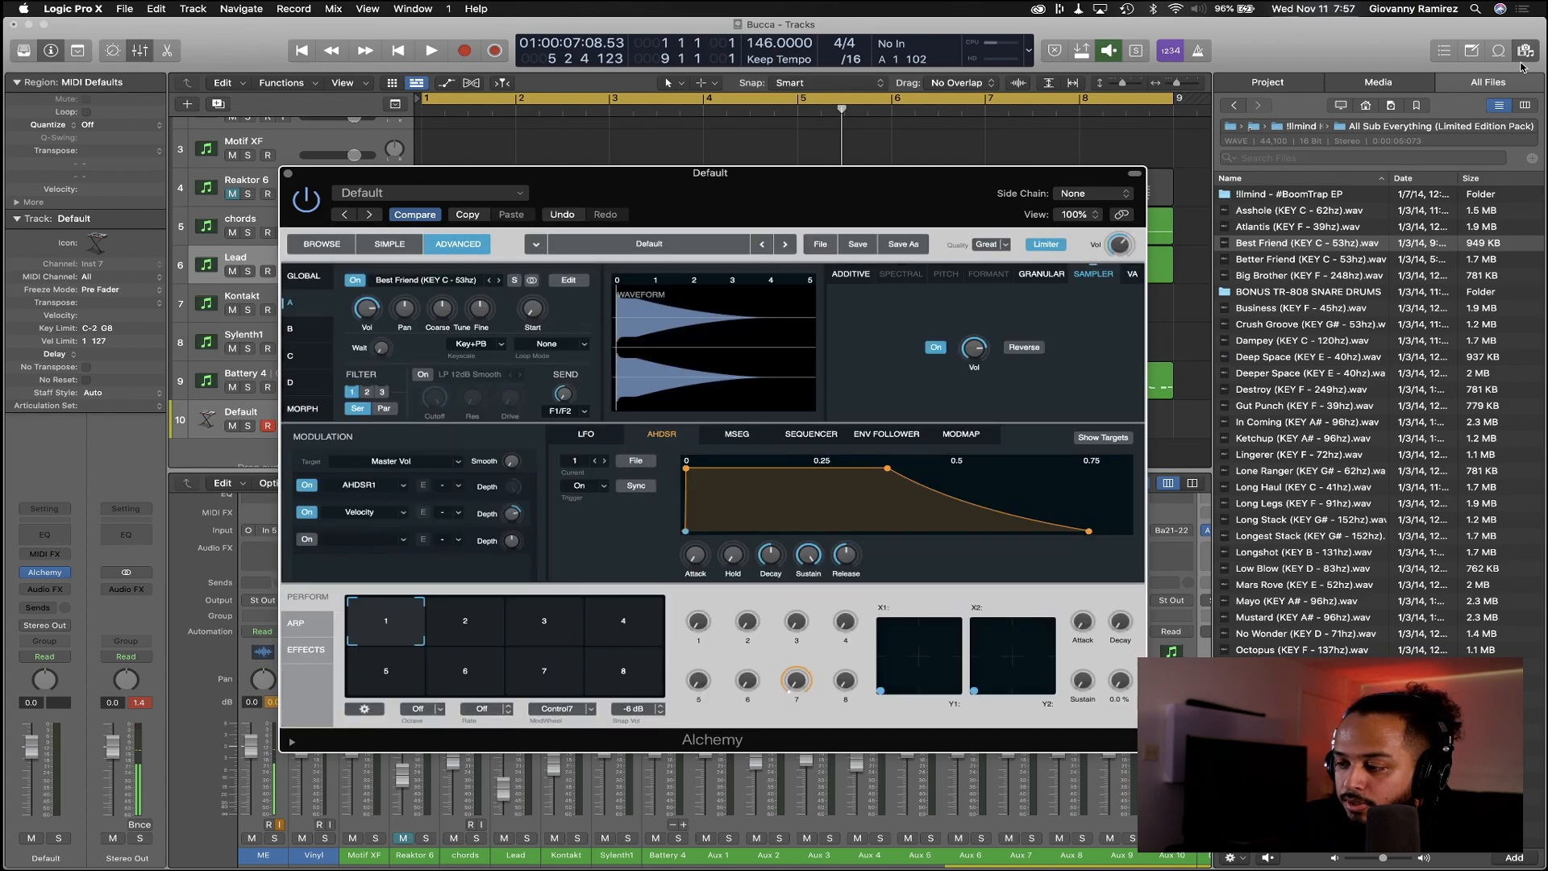
{"action": "left_click", "coordinate": [1523, 63]}
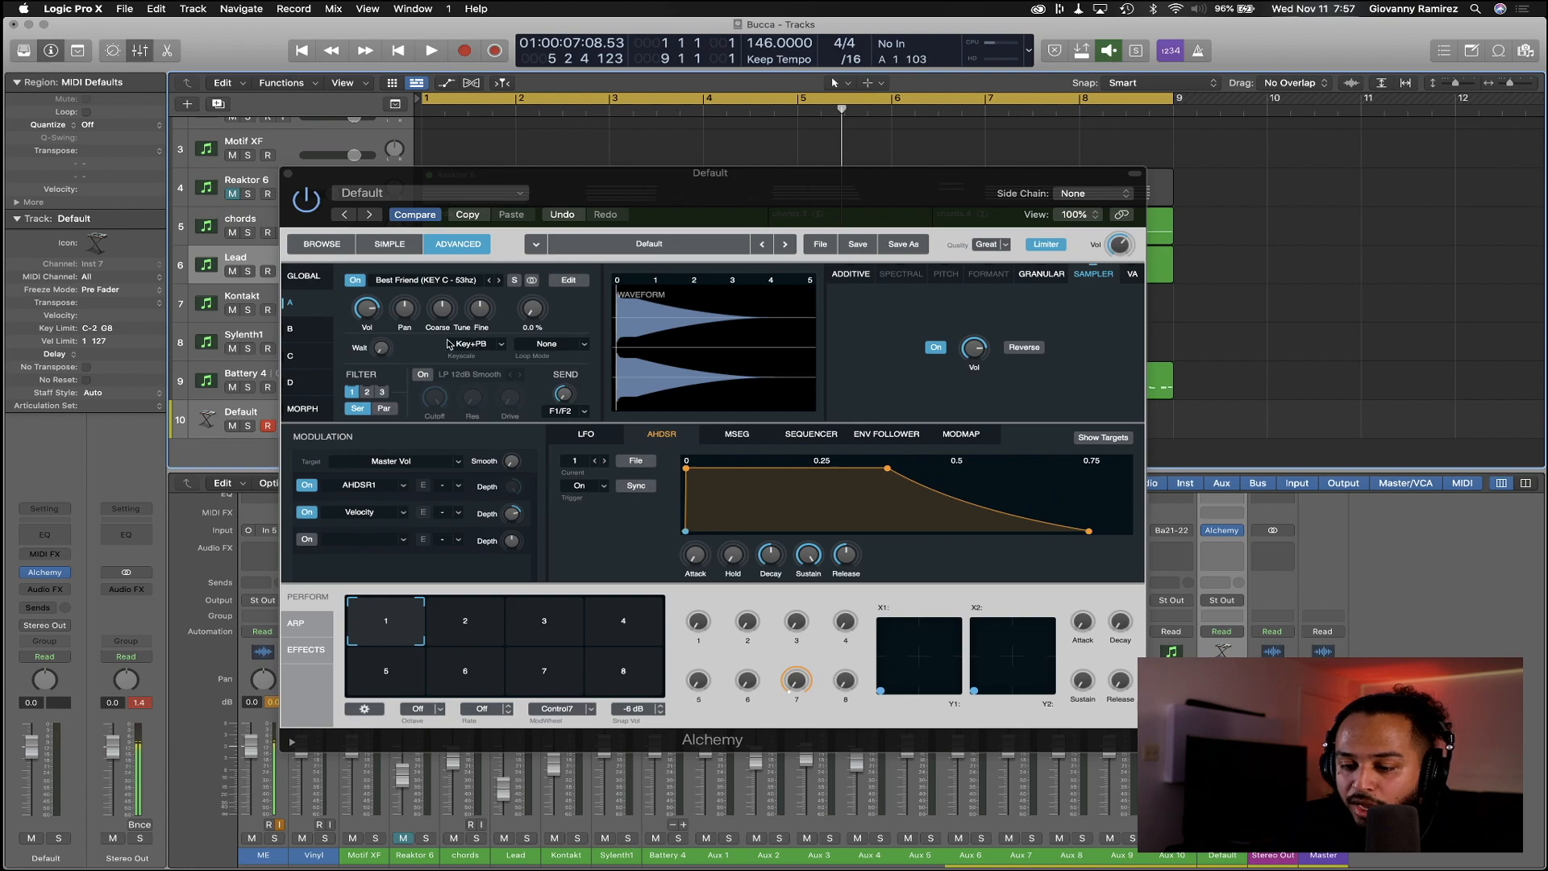
Set the sample zone's root key to C3 by learning it from a played note in the source A editor
{"action": "left_click", "coordinate": [567, 281]}
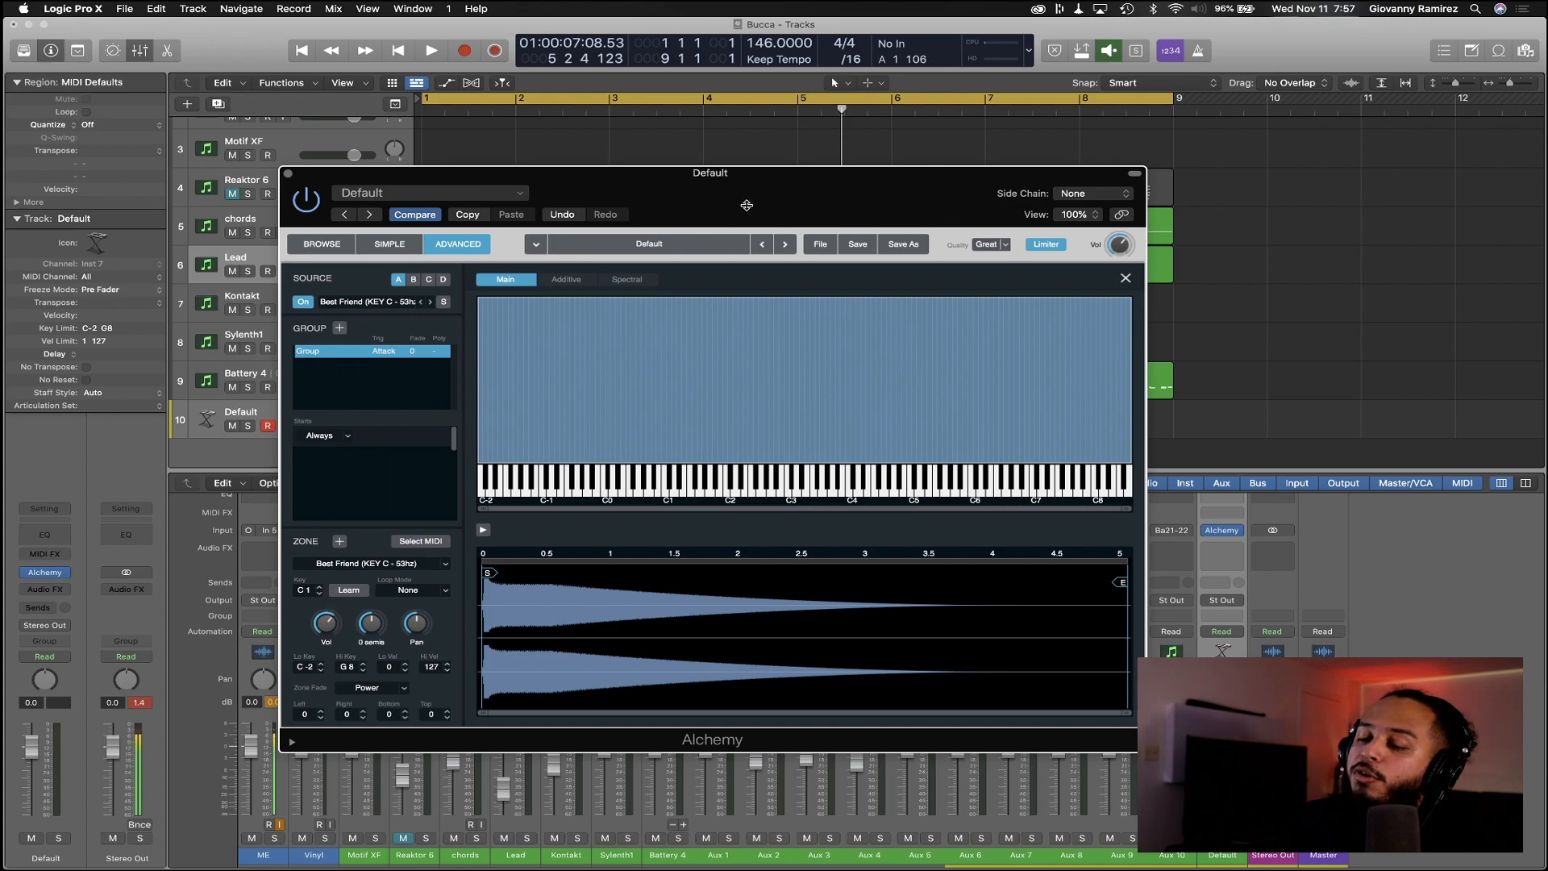
{"action": "left_click_drag", "start_coordinate": [750, 210], "coordinate": [832, 201]}
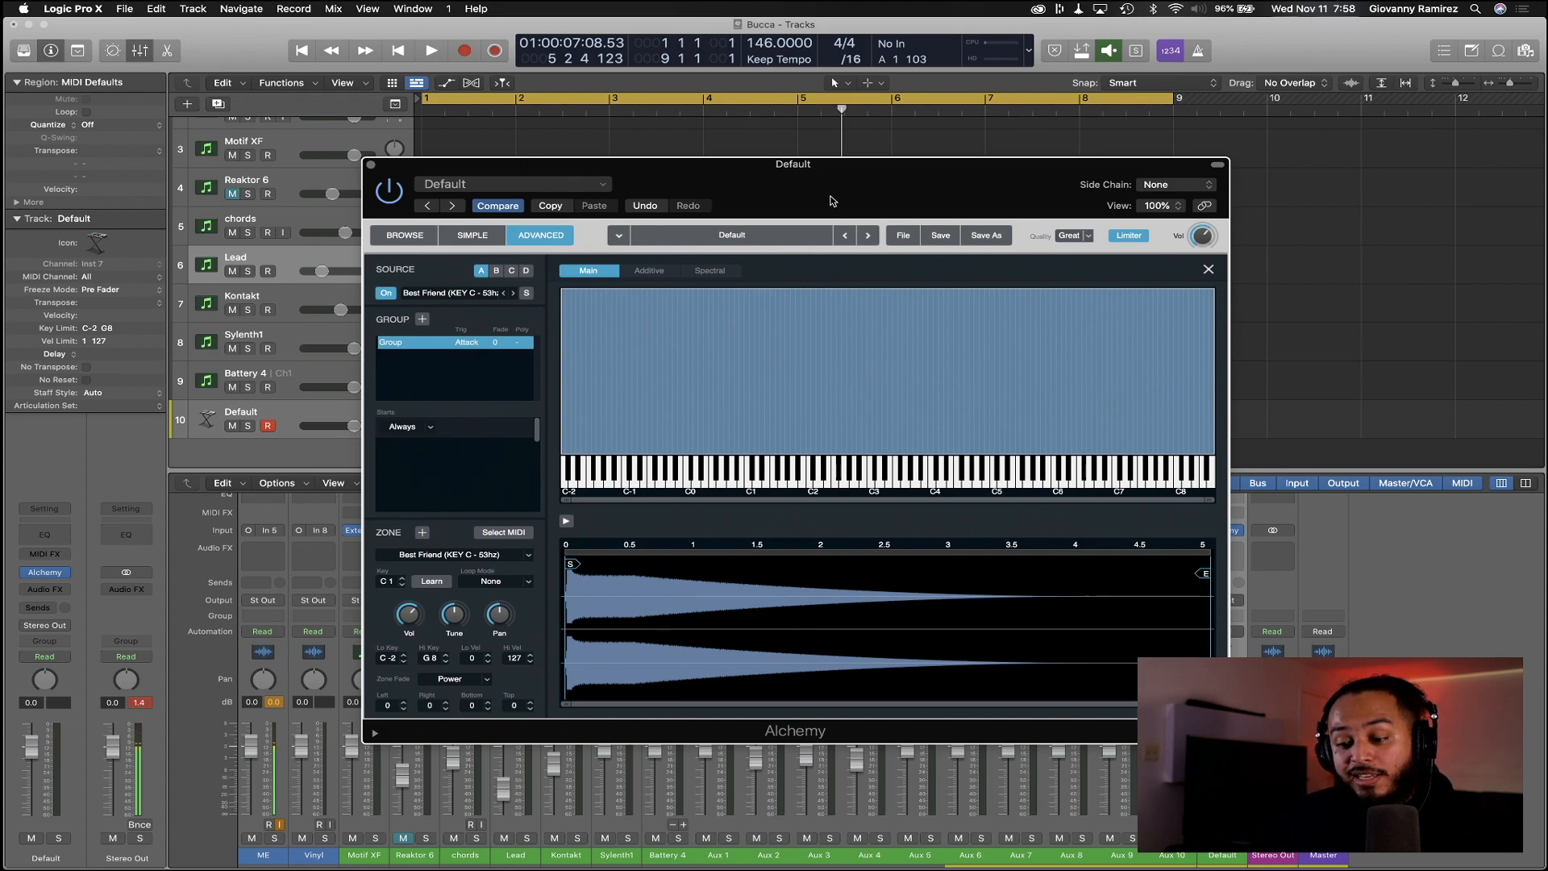
{"action": "left_click", "coordinate": [433, 581]}
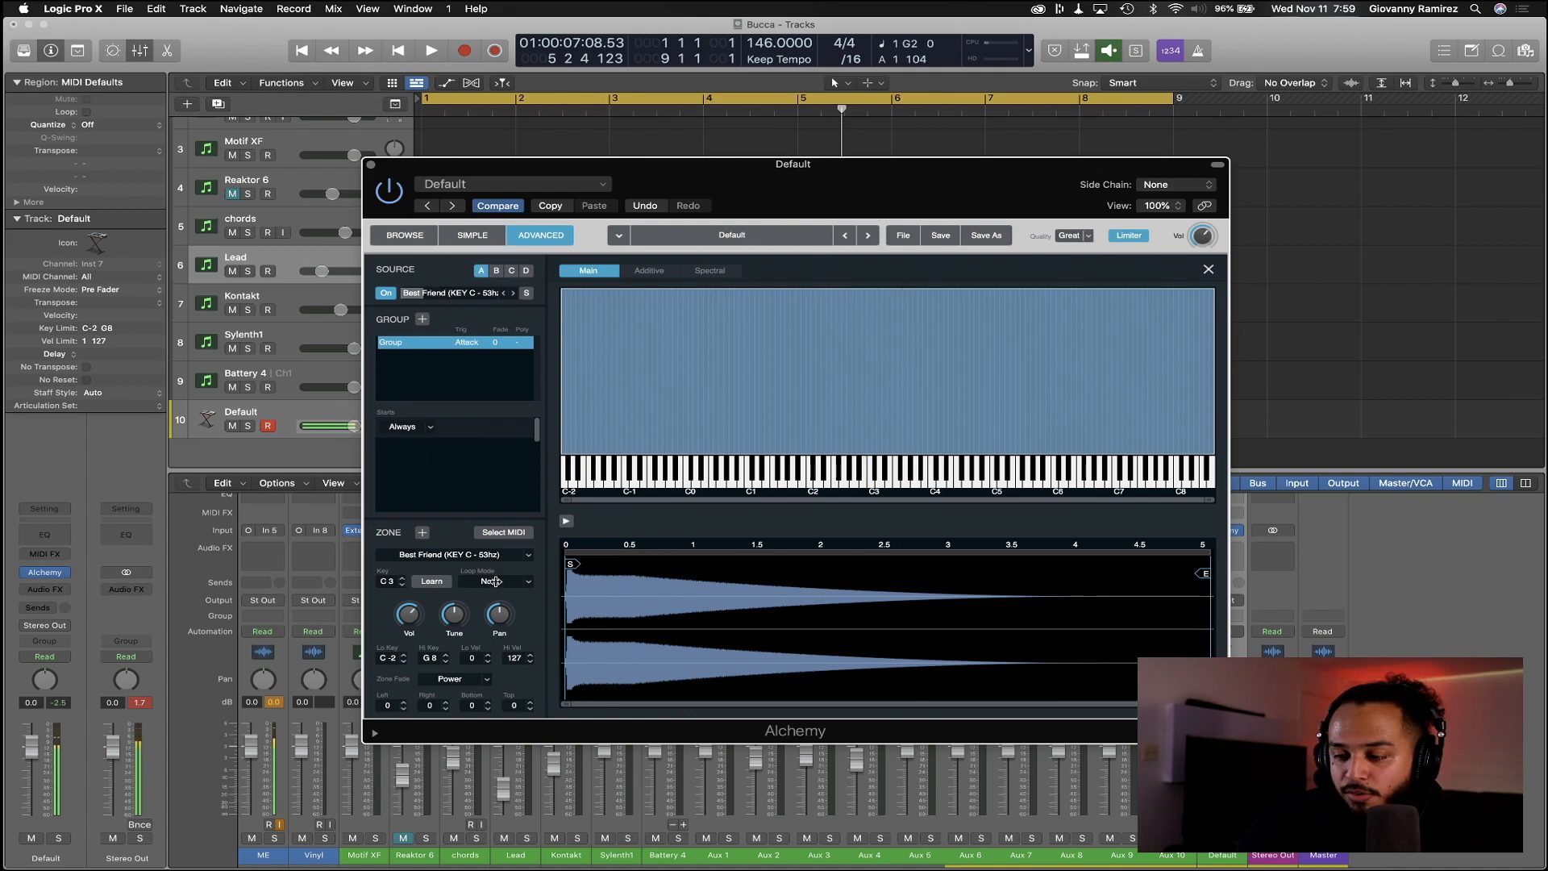
{"action": "left_click", "coordinate": [1209, 271]}
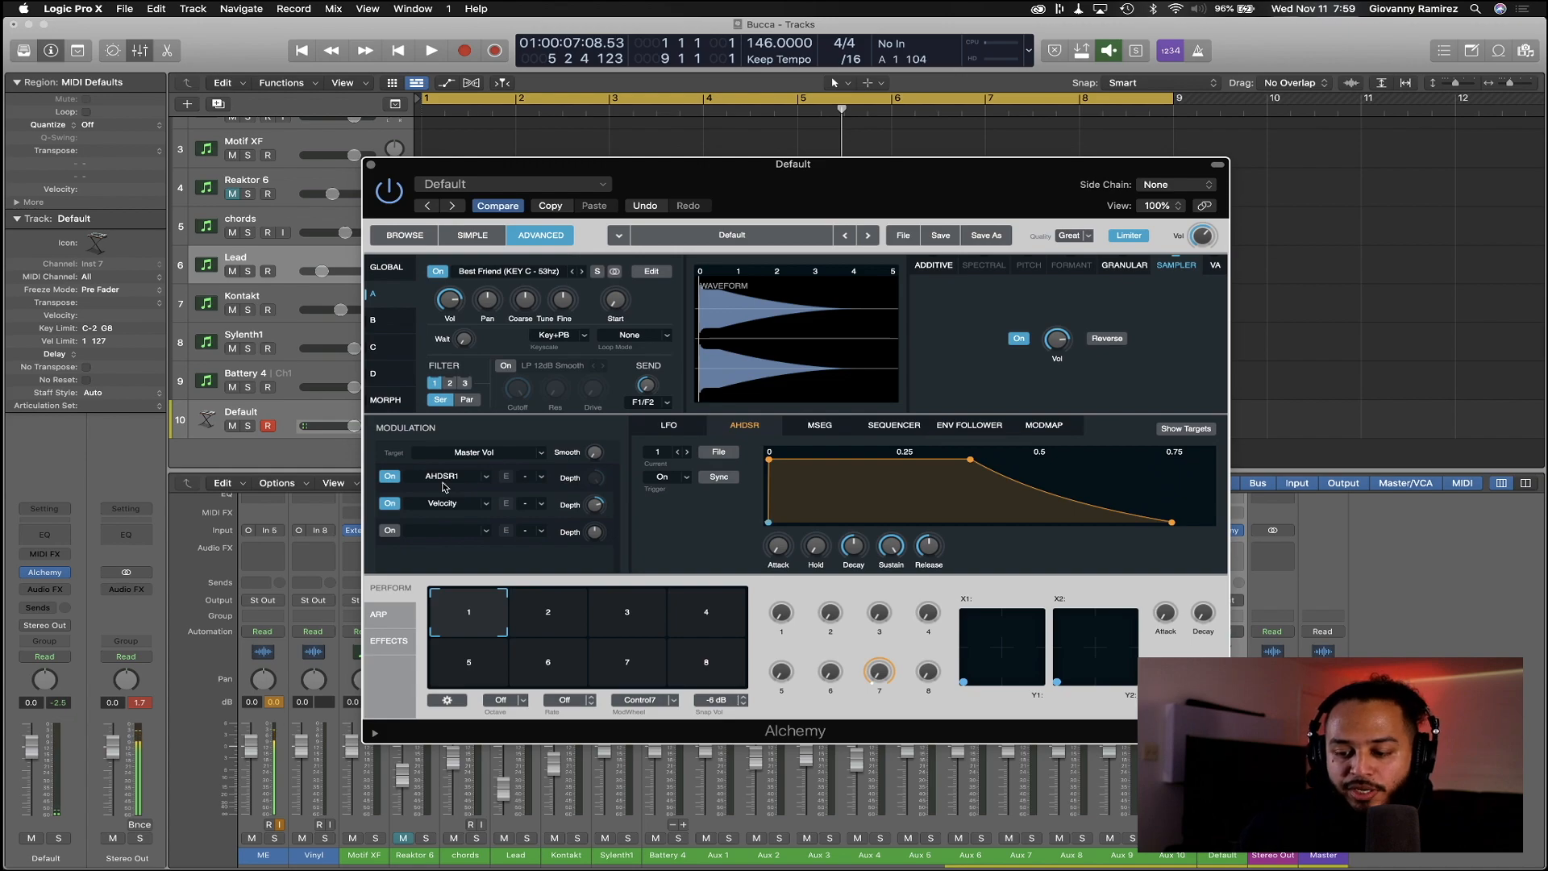
Switch off the Velocity and AHDSR1 modulations of Master Vol, limit the global voices to 1, and close Alchemy's window
{"action": "left_click", "coordinate": [391, 503]}
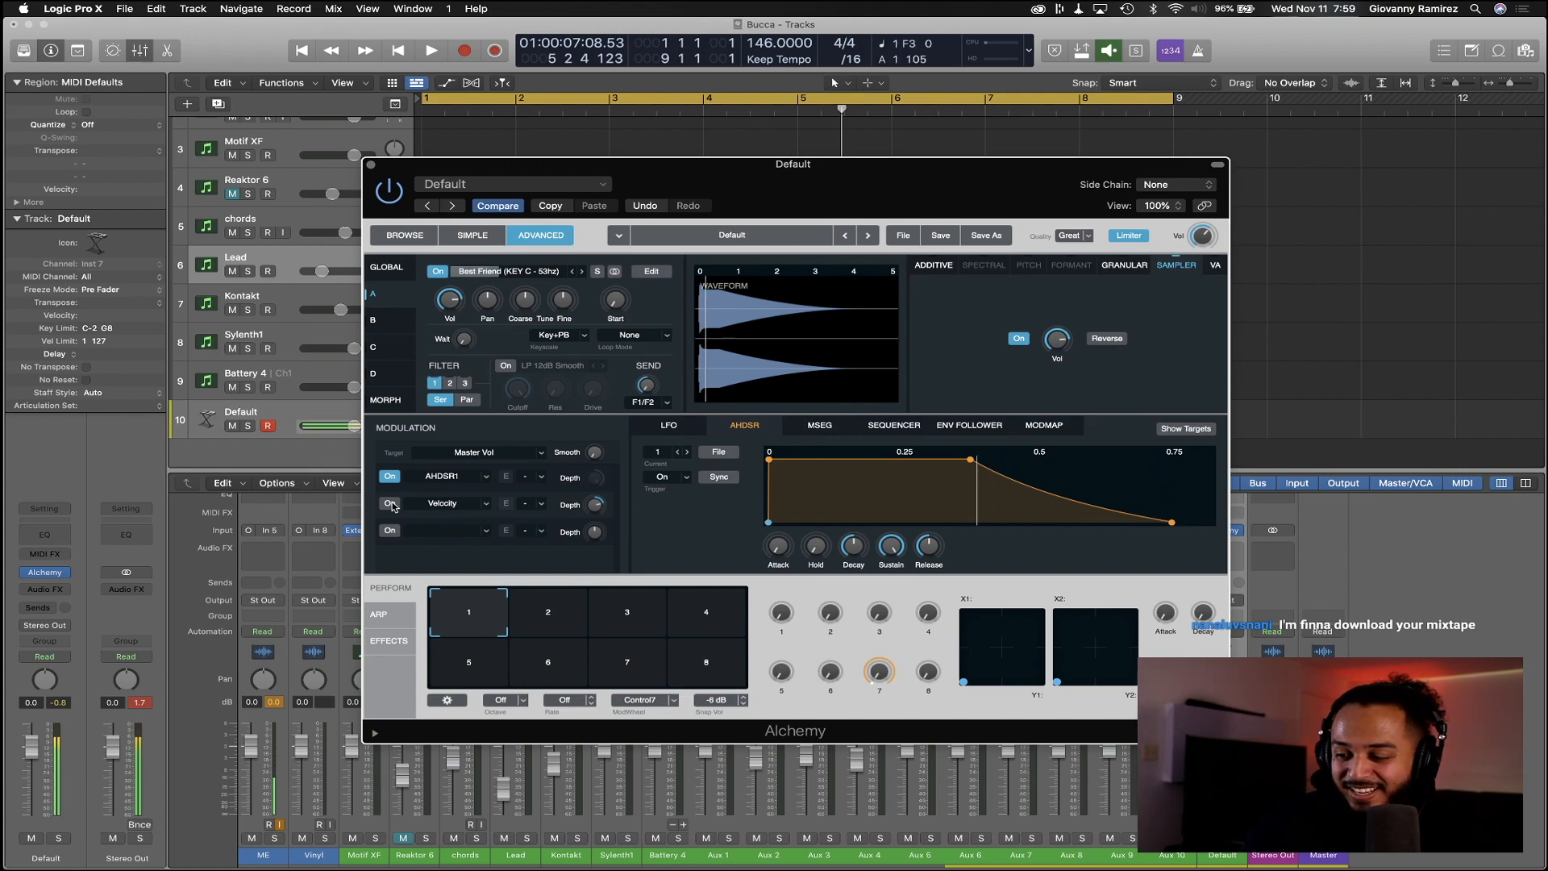
{"action": "left_click", "coordinate": [391, 478]}
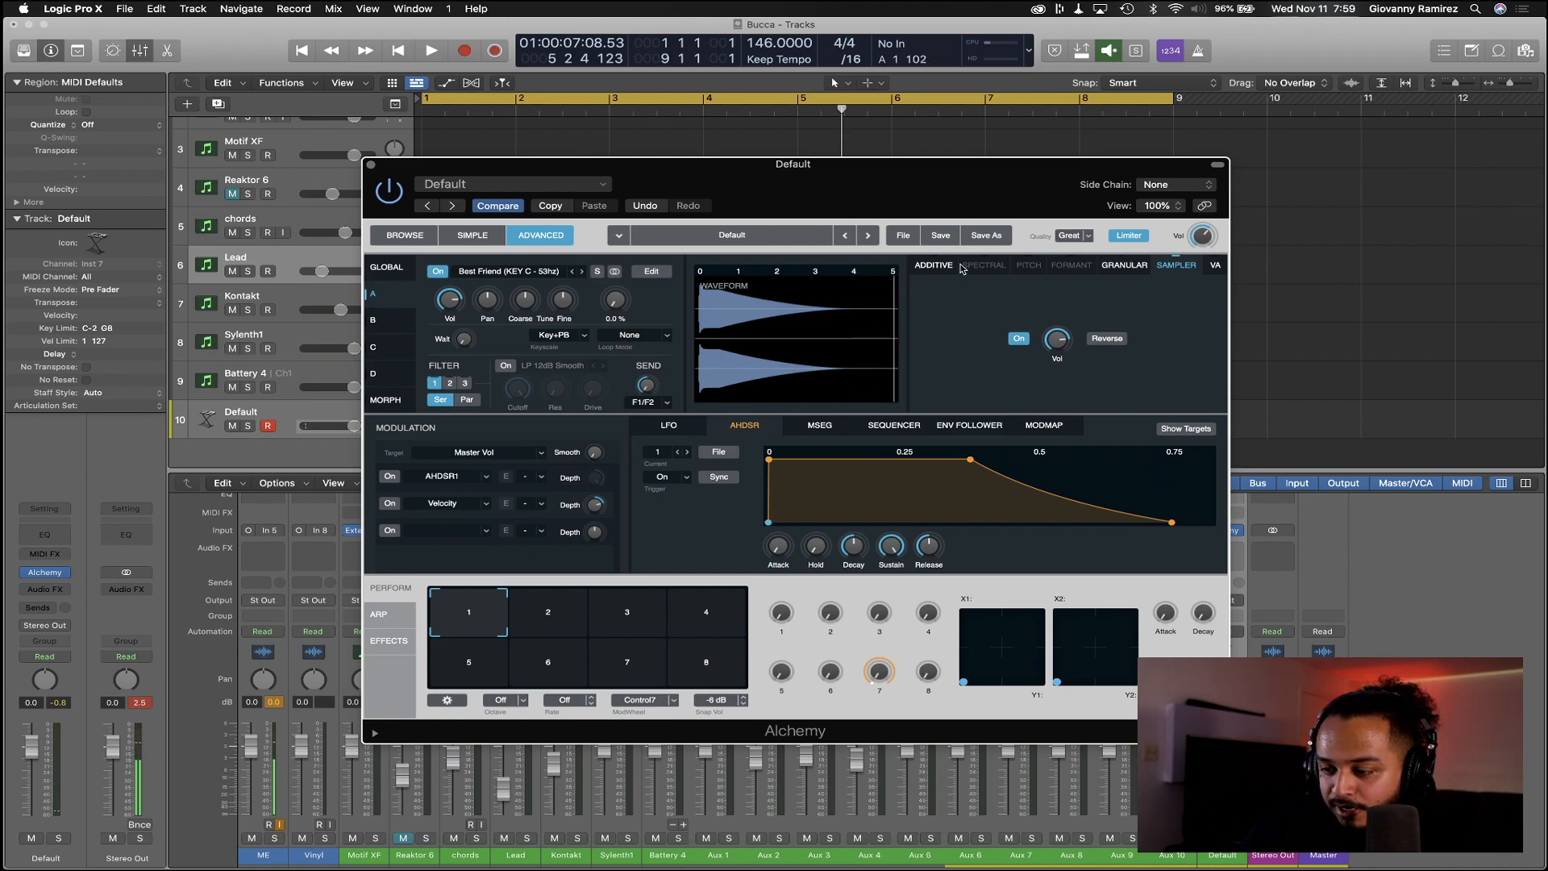
{"action": "left_click", "coordinate": [393, 270]}
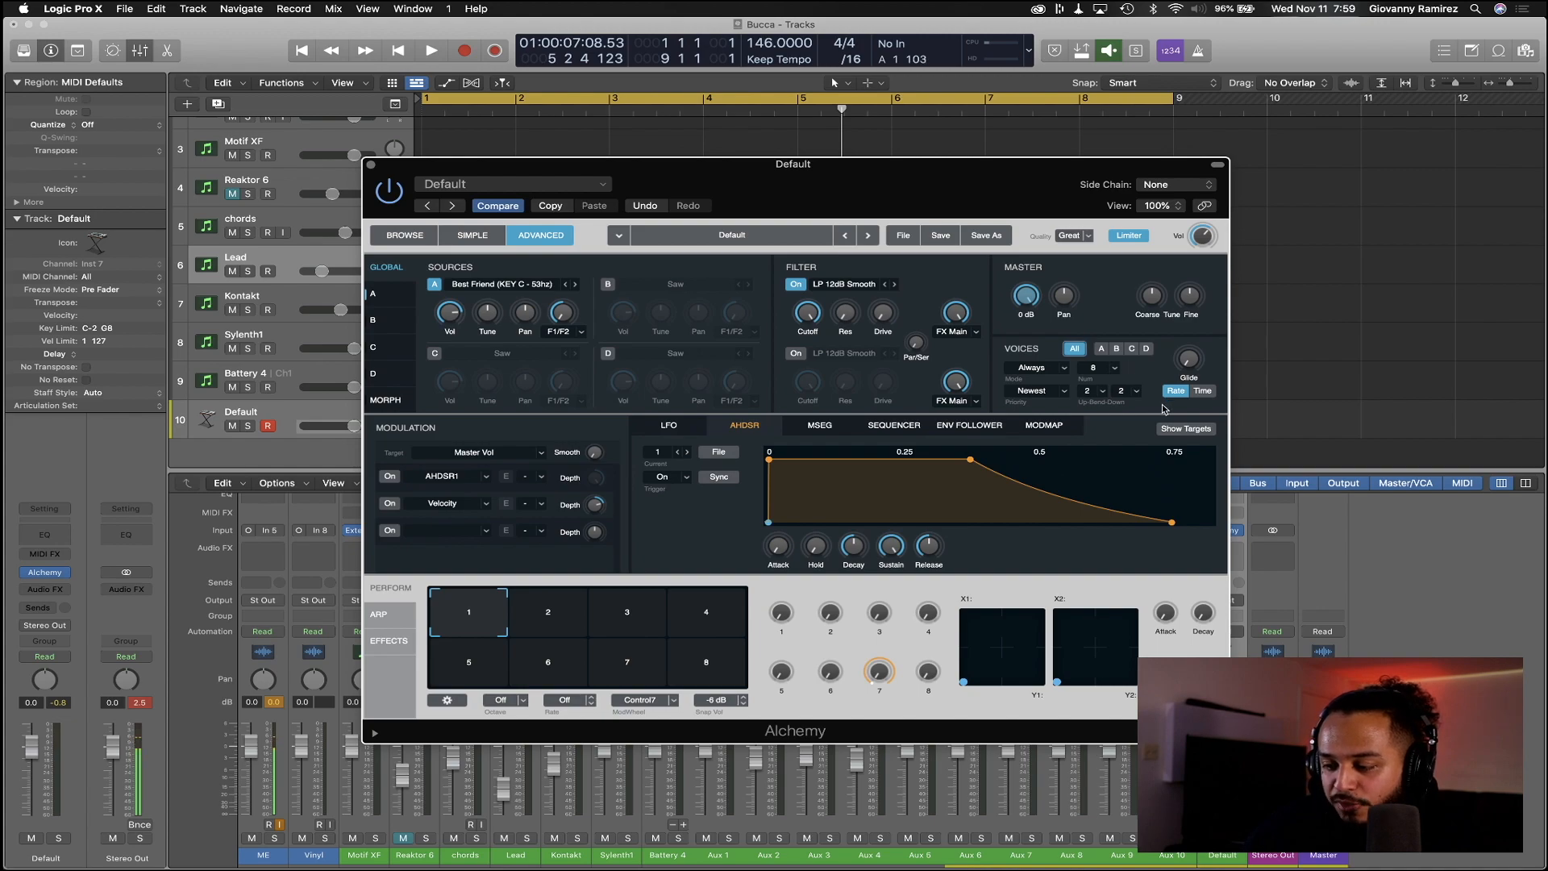
{"action": "left_click", "coordinate": [1116, 369]}
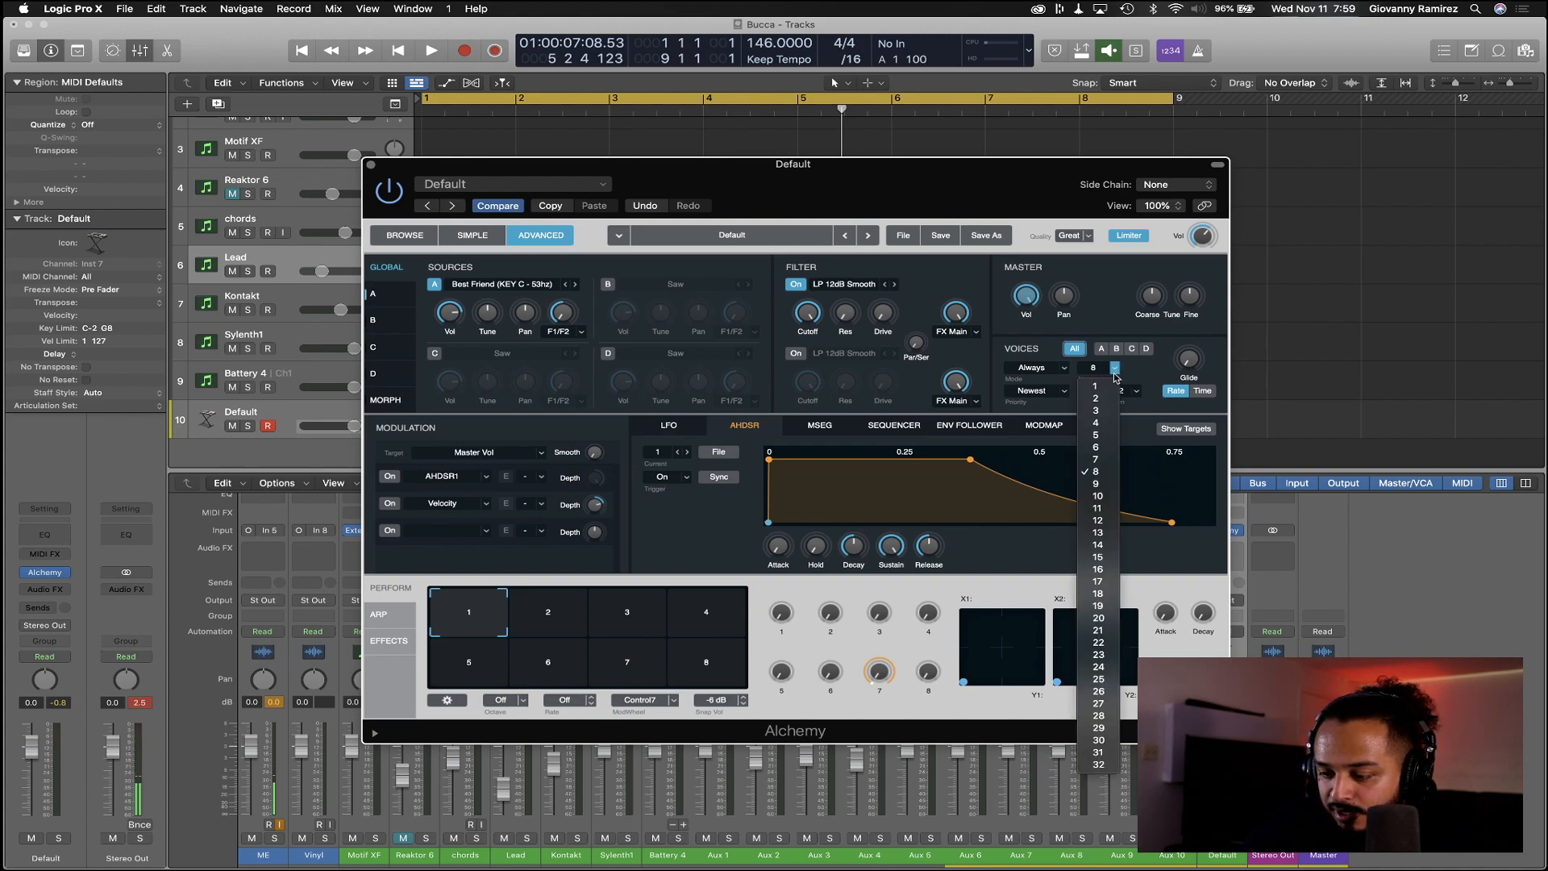
{"action": "left_click", "coordinate": [1107, 386]}
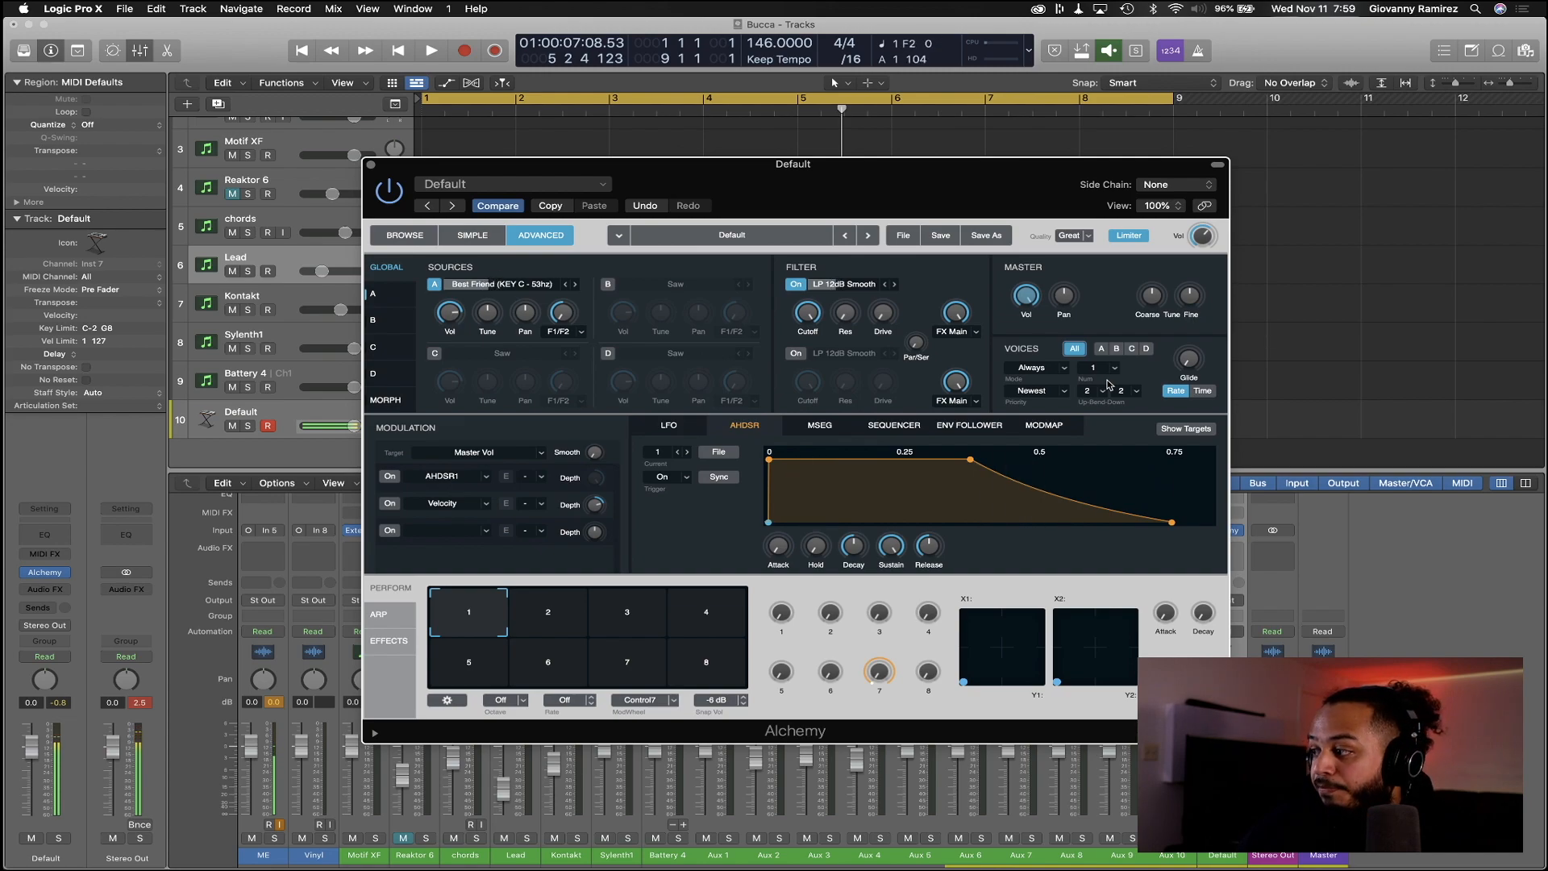
{"action": "left_click", "coordinate": [370, 166]}
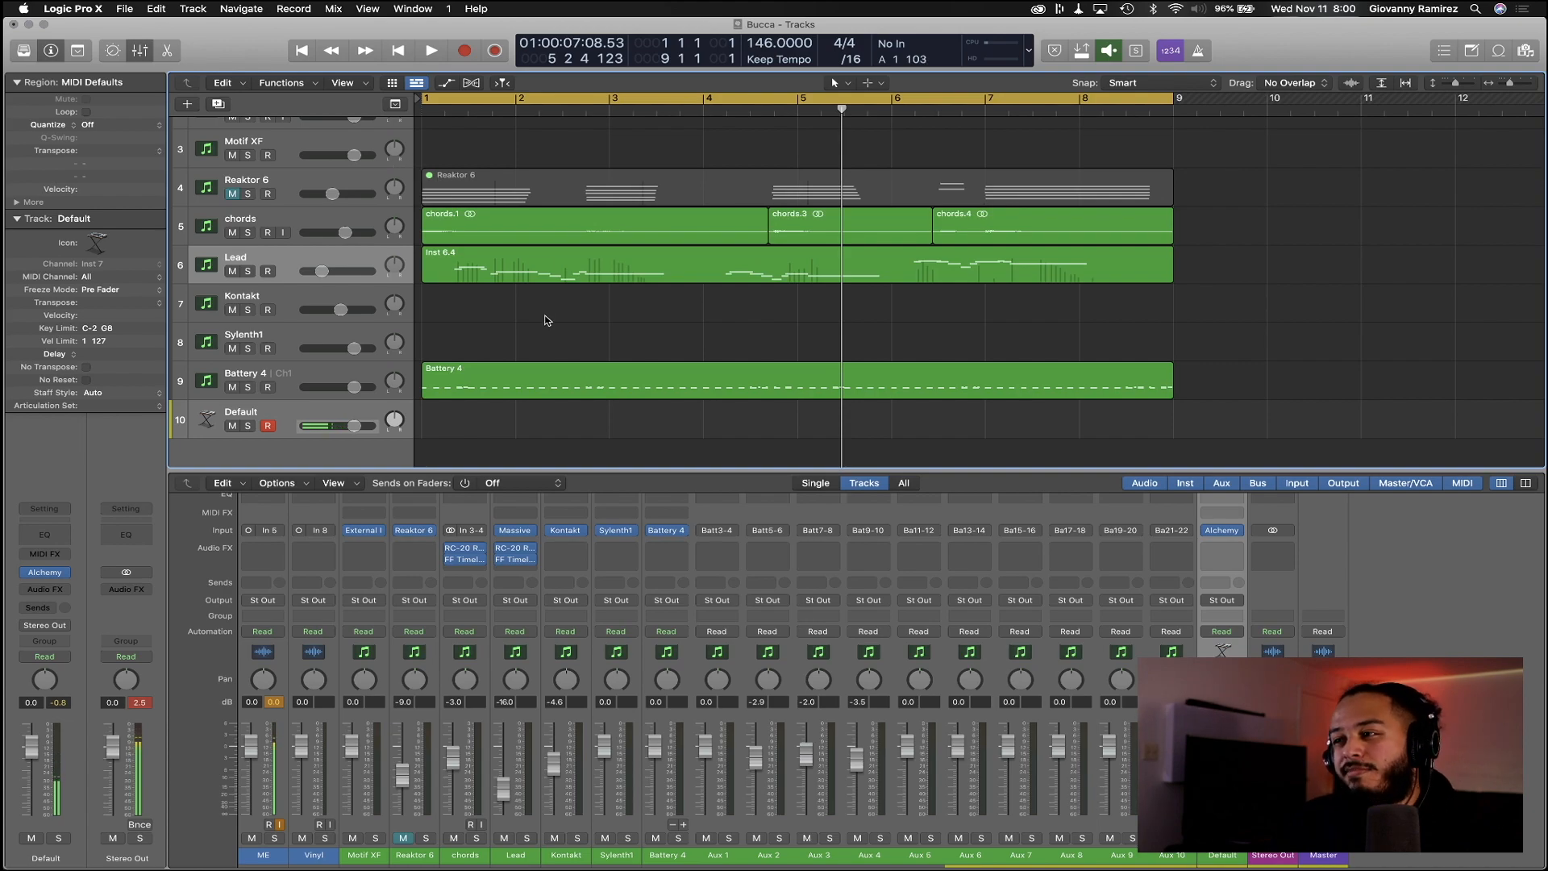
Examine the lowest notes of the Reaktor 6 chords across bars 1 to 5 in the Piano Roll
{"action": "scroll", "coordinate": [556, 307], "scroll_direction": "down", "scroll_amount": 2}
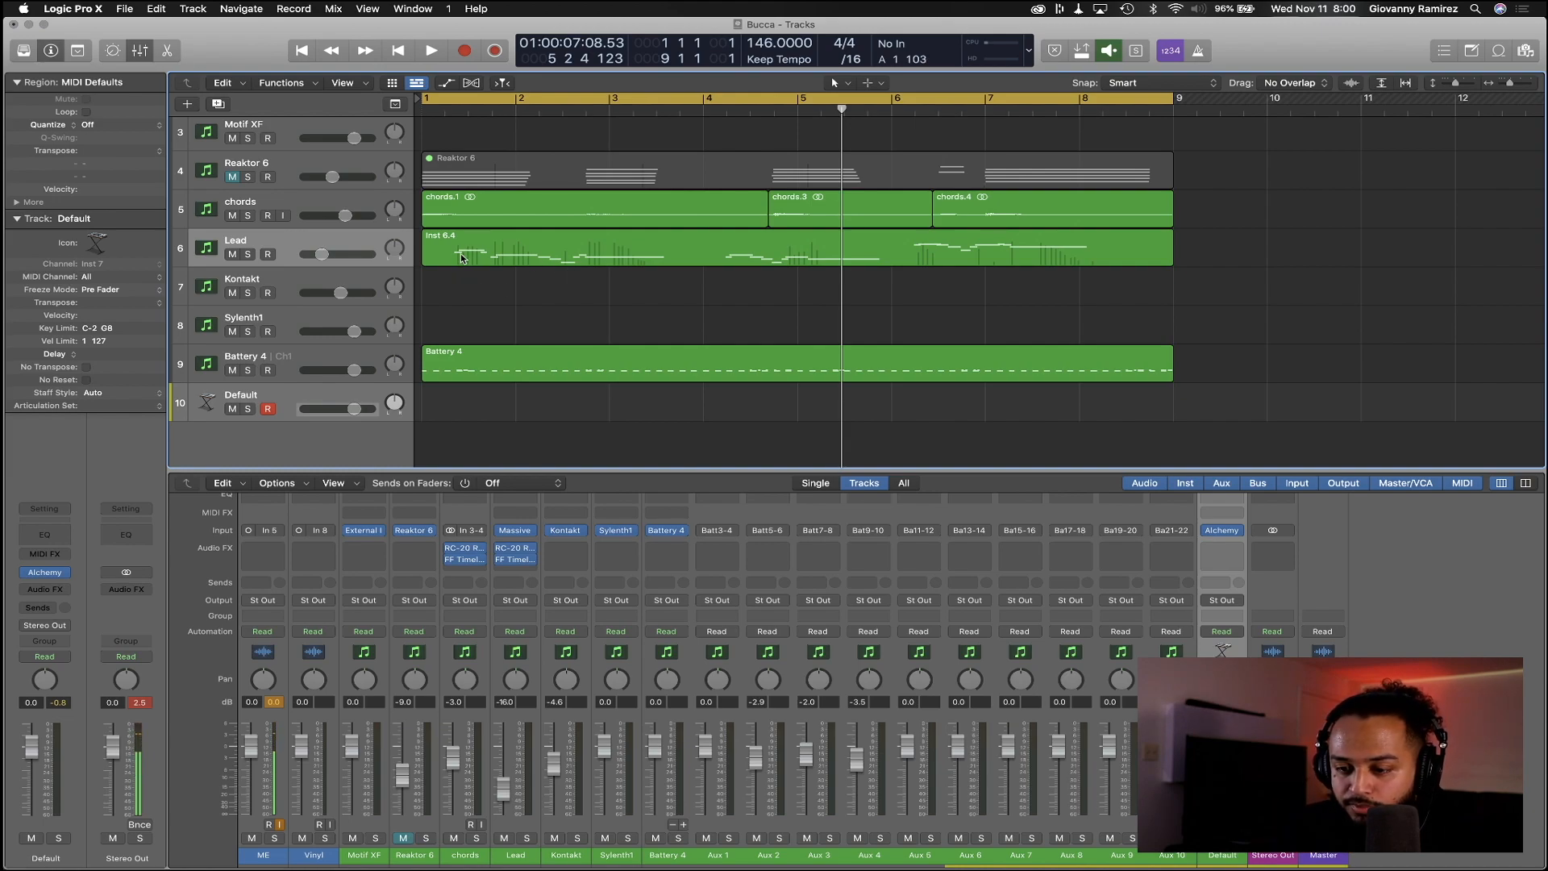
{"action": "double_click", "coordinate": [463, 175]}
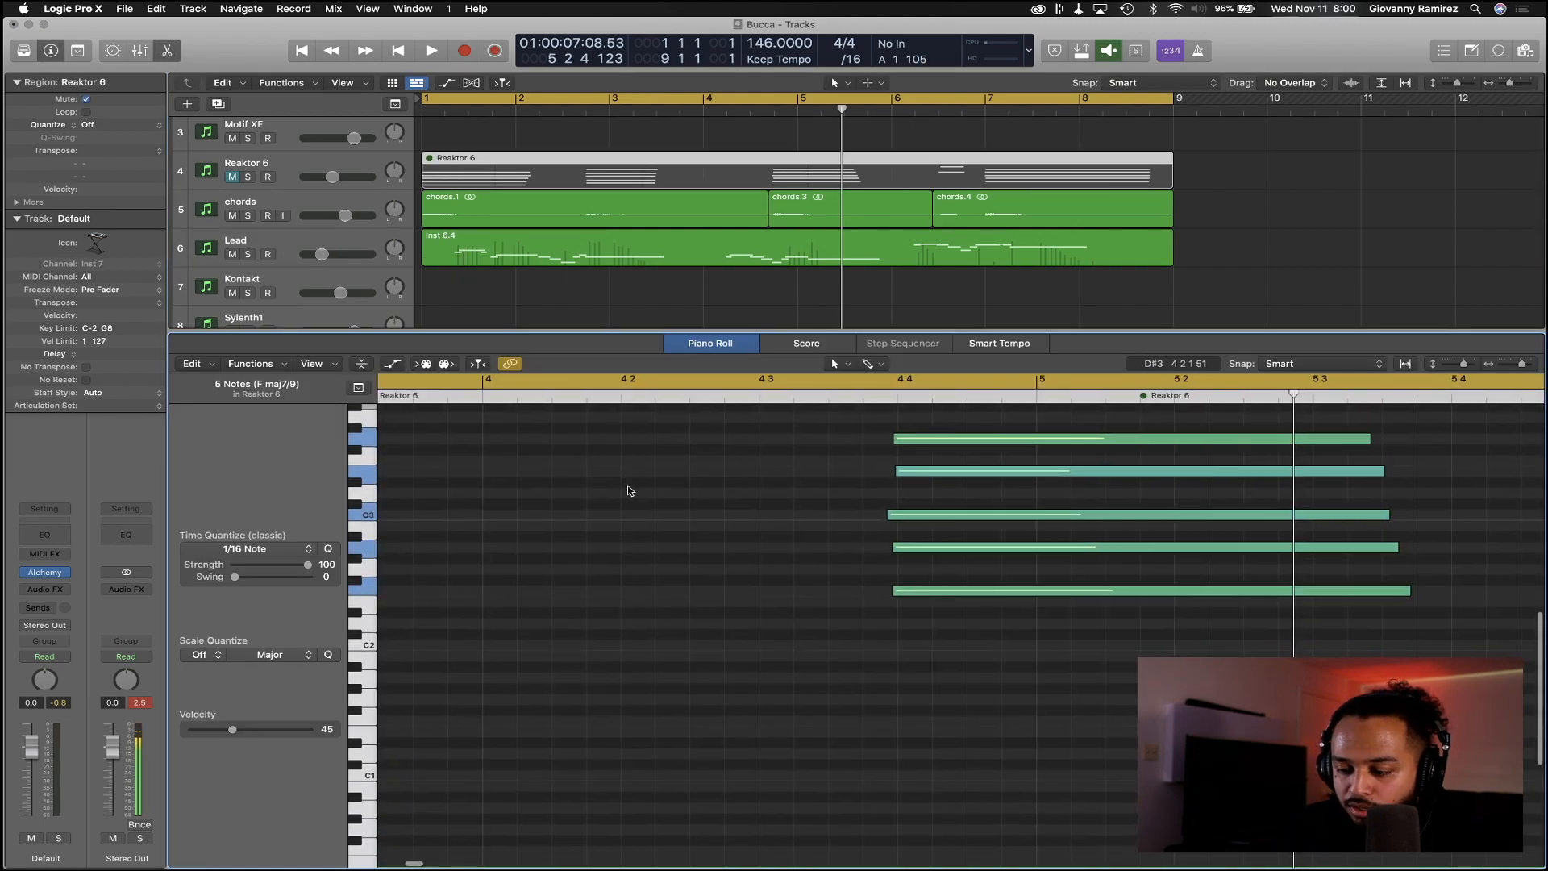
{"action": "scroll", "coordinate": [629, 489], "scroll_direction": "left", "scroll_amount": 5}
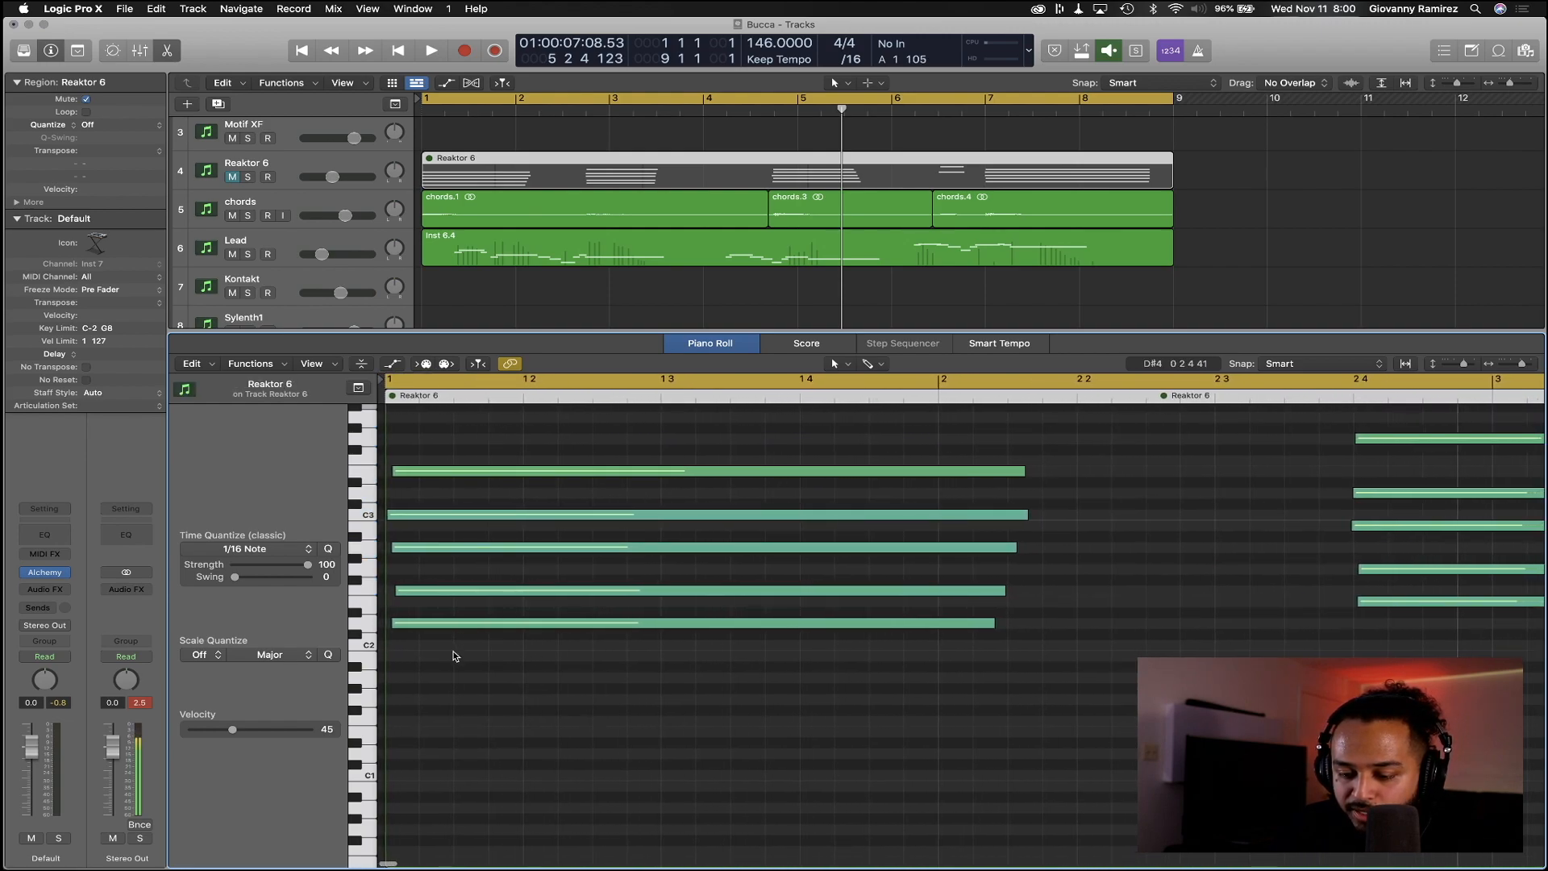
{"action": "scroll", "coordinate": [432, 641], "scroll_direction": "down", "scroll_amount": 1}
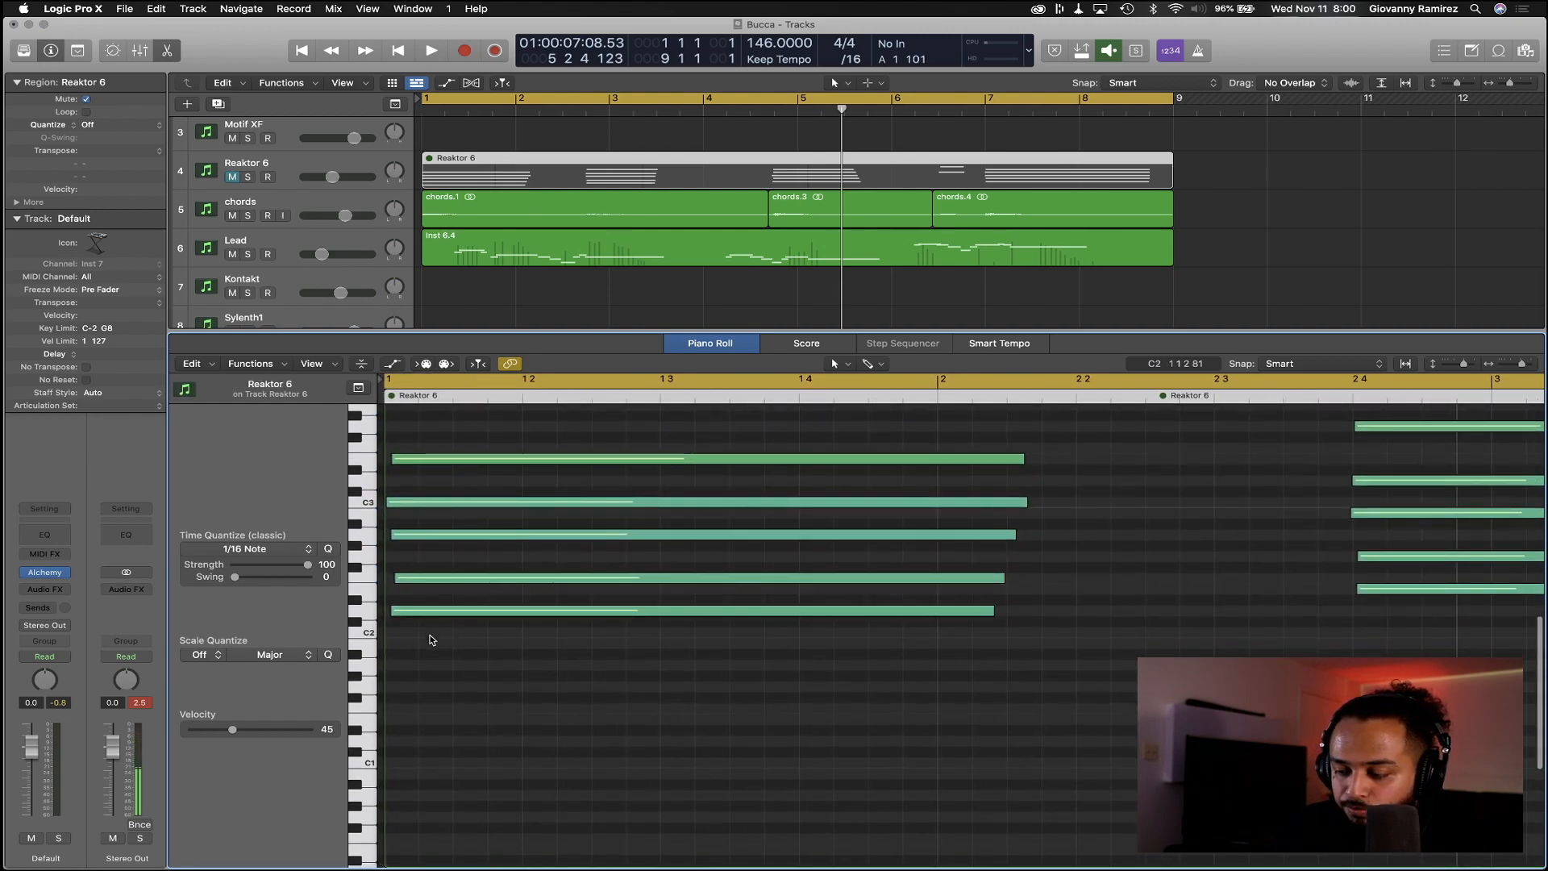
{"action": "scroll", "coordinate": [432, 640], "scroll_direction": "right", "scroll_amount": 1}
{"action": "scroll", "coordinate": [418, 619], "scroll_direction": "left", "scroll_amount": 1}
{"action": "scroll", "coordinate": [418, 619], "scroll_direction": "down", "scroll_amount": 1}
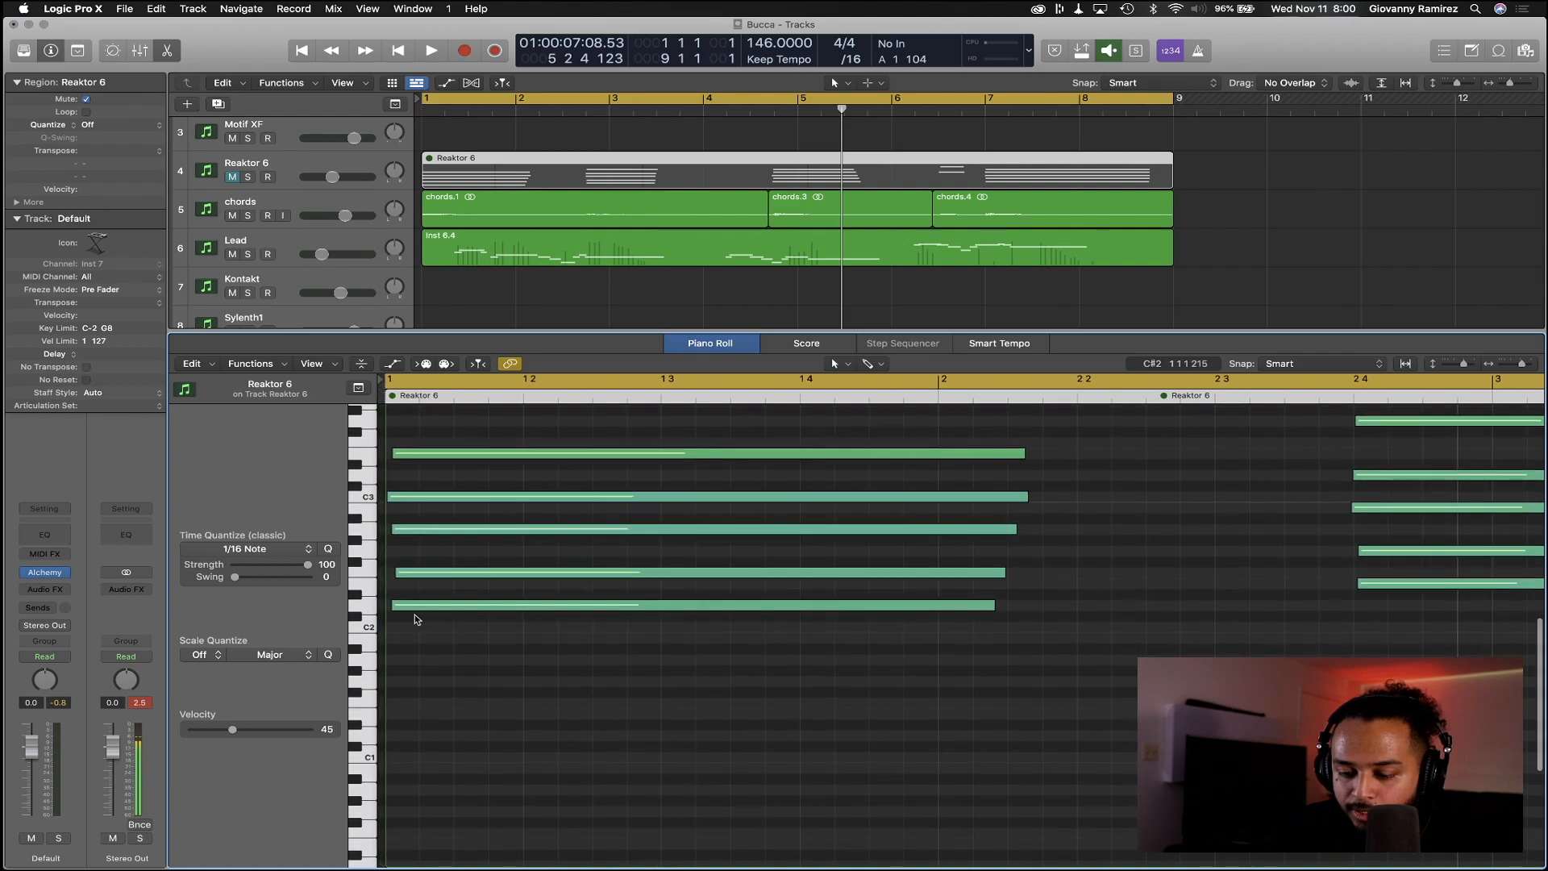
{"action": "scroll", "coordinate": [375, 605], "scroll_direction": "right", "scroll_amount": 15}
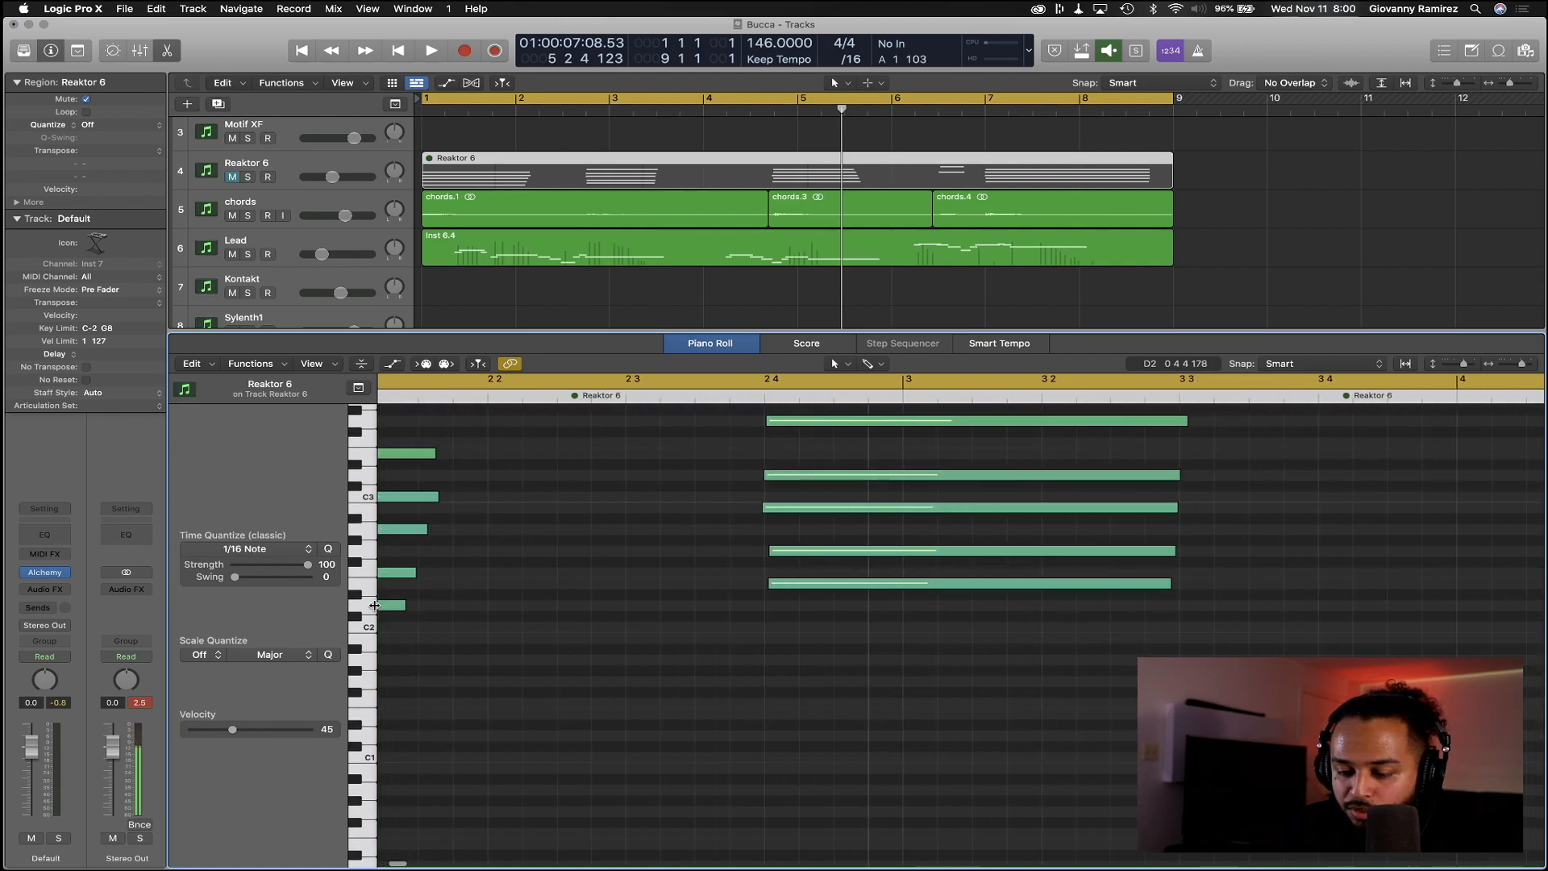
{"action": "scroll", "coordinate": [375, 605], "scroll_direction": "right", "scroll_amount": 3}
{"action": "scroll", "coordinate": [375, 605], "scroll_direction": "down", "scroll_amount": 1}
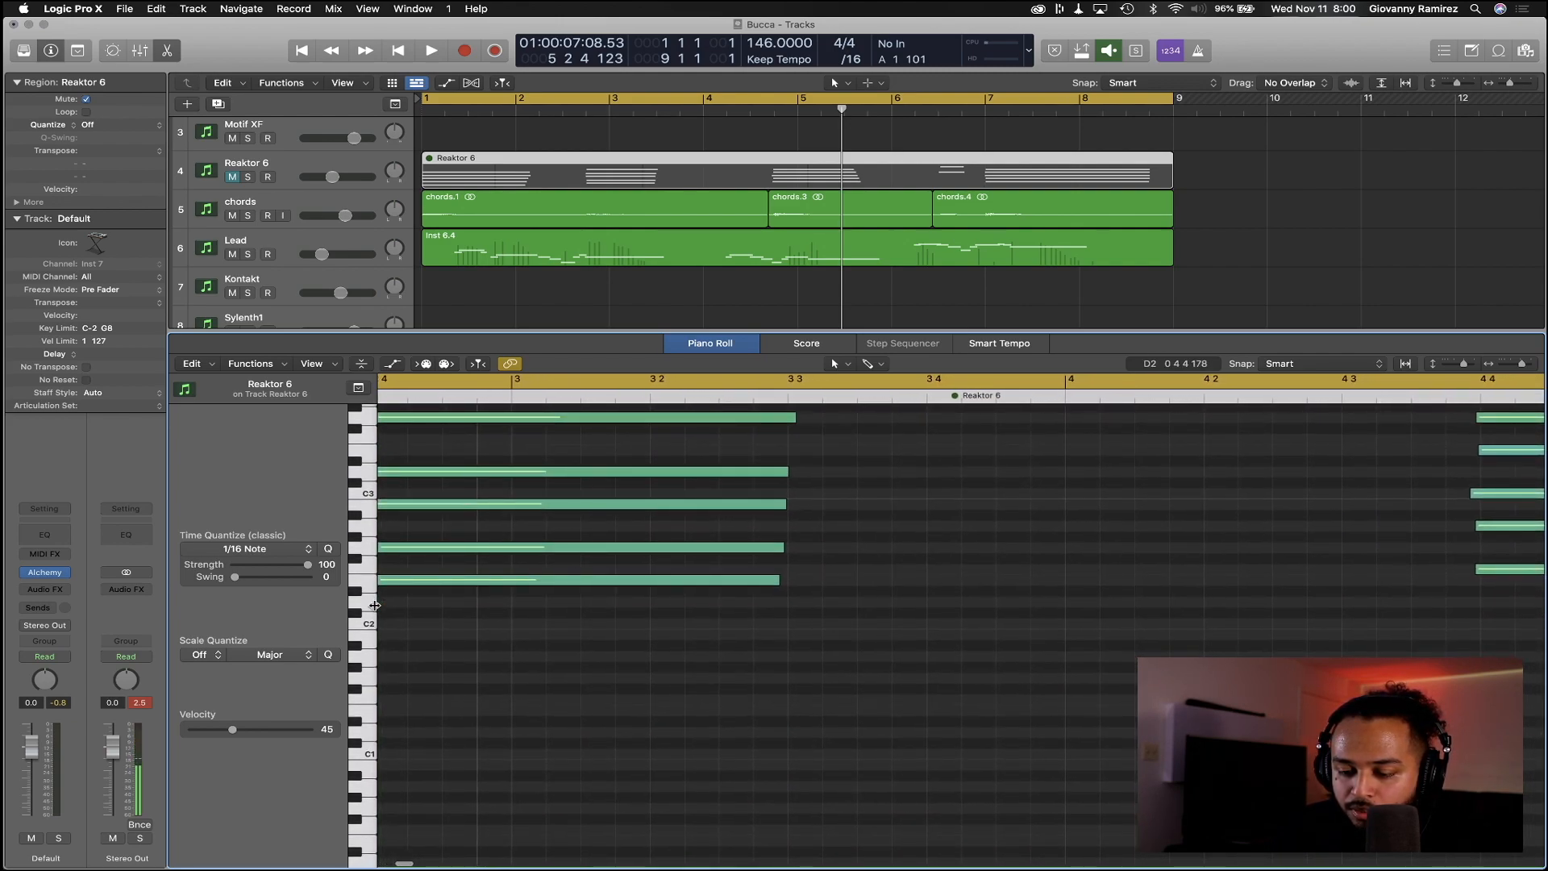
{"action": "scroll", "coordinate": [395, 602], "scroll_direction": "right", "scroll_amount": 10}
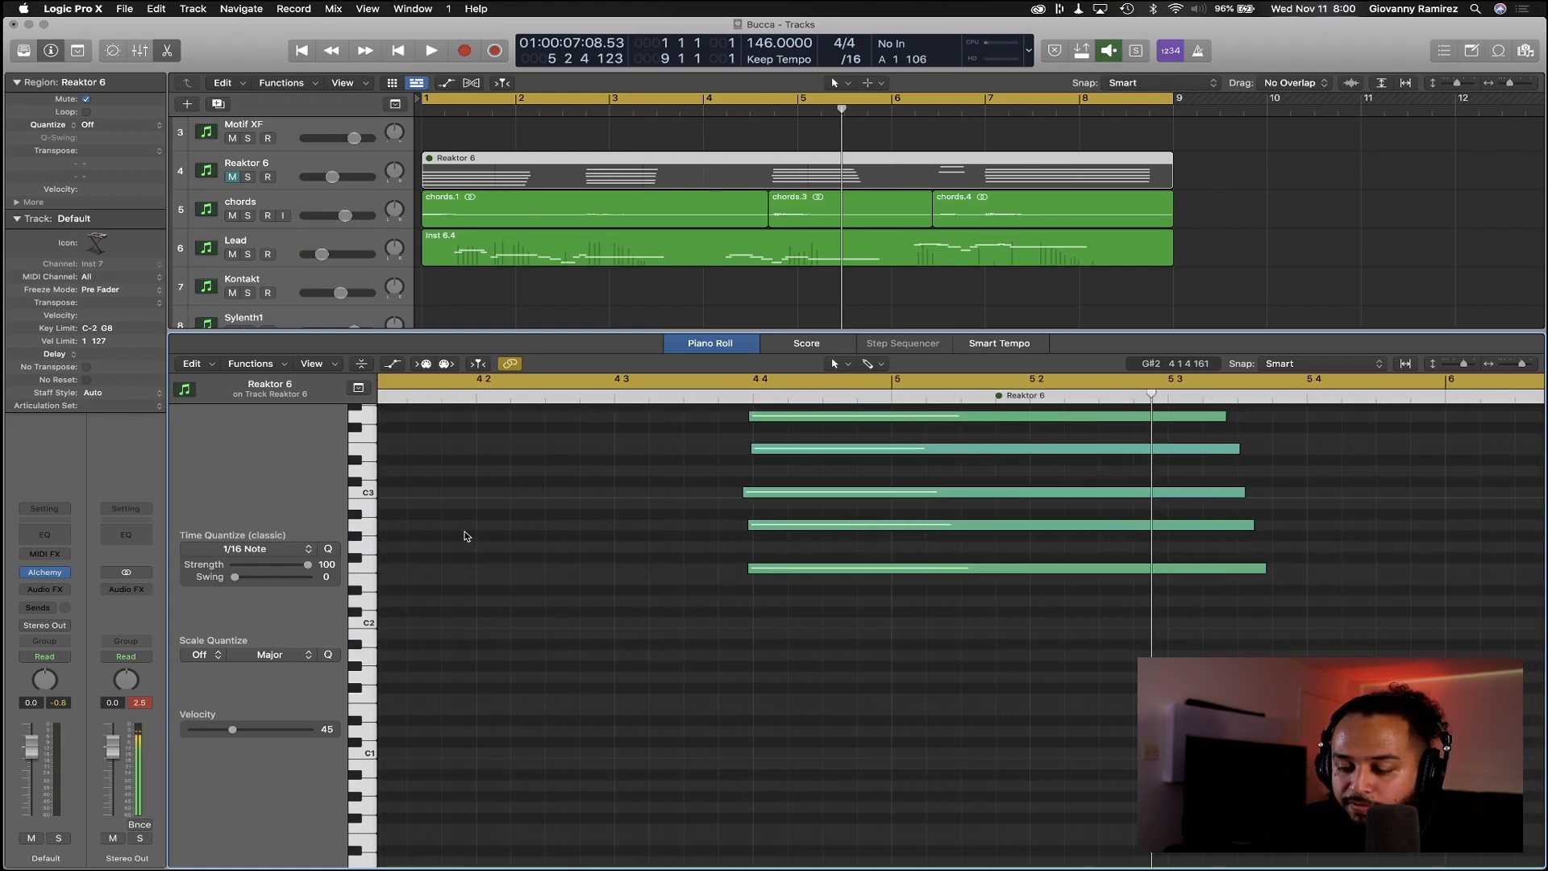
{"action": "scroll", "coordinate": [465, 535], "scroll_direction": "left", "scroll_amount": 1}
{"action": "scroll", "coordinate": [465, 536], "scroll_direction": "down", "scroll_amount": 1}
{"action": "key", "text": "x"}
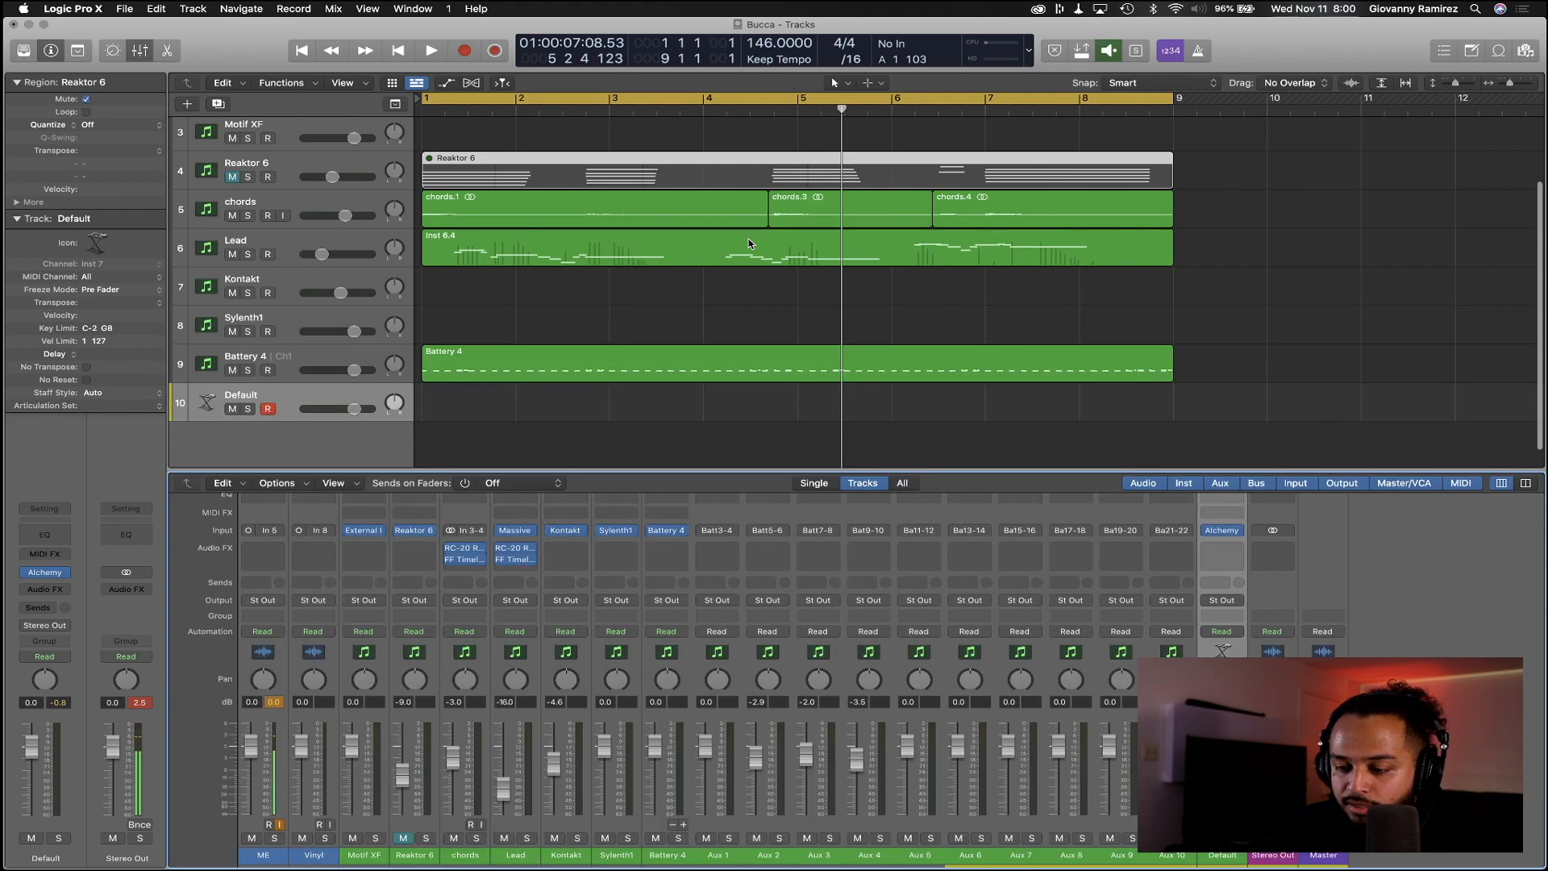
Rename the Alchemy track as 808 and copy the Battery 4 drum region onto it at bar 1
{"action": "double_click", "coordinate": [491, 367]}
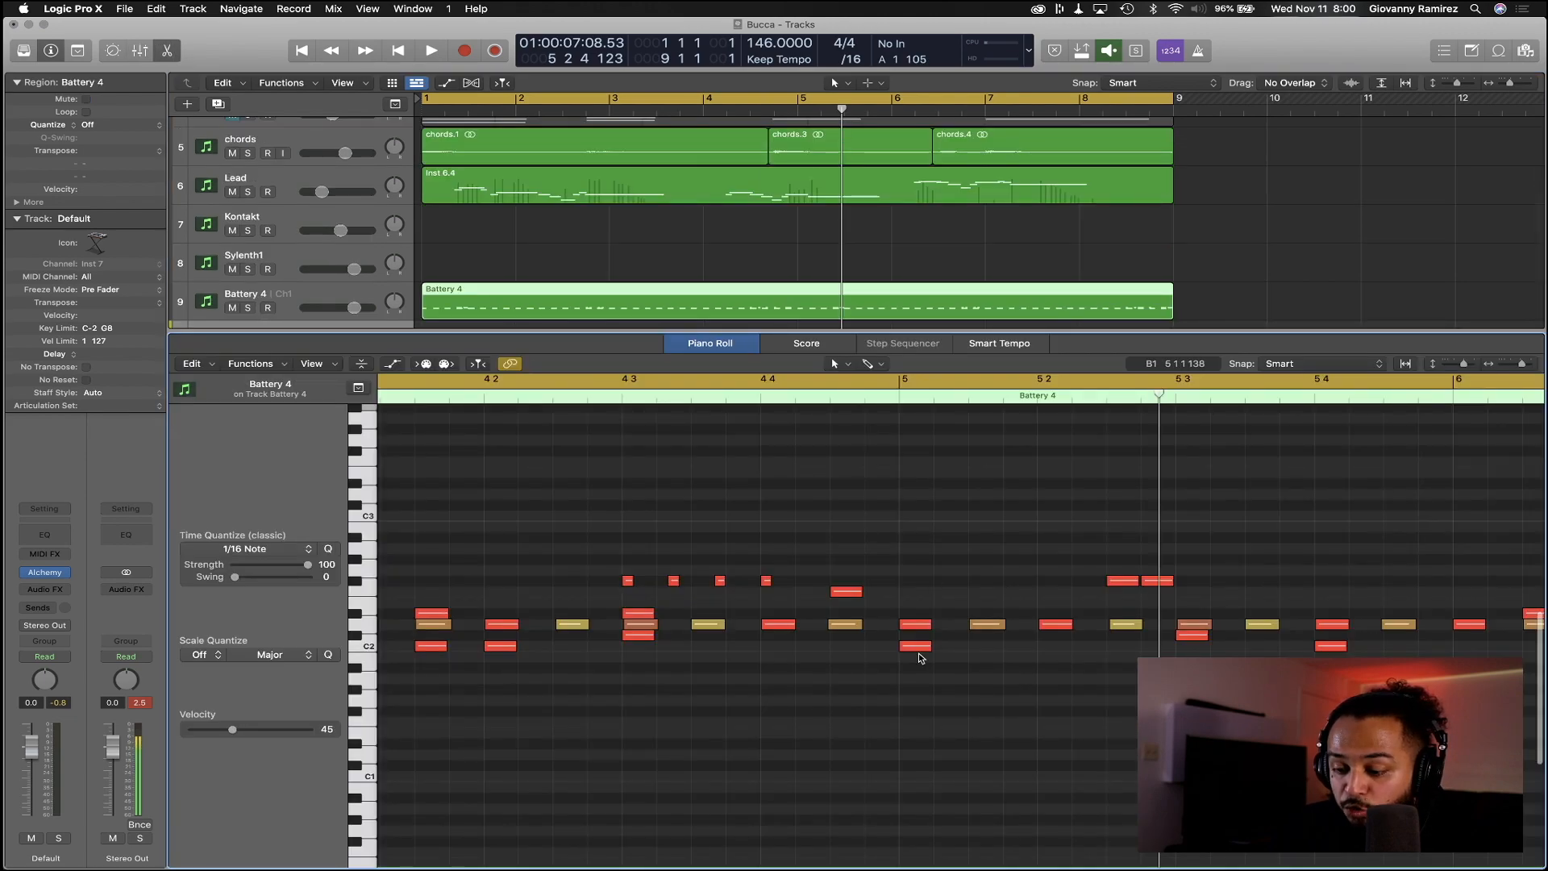
{"action": "key", "text": "z"}
{"action": "scroll", "coordinate": [610, 172], "scroll_direction": "down", "scroll_amount": 3}
{"action": "left_click", "coordinate": [519, 232]}
{"action": "left_click", "coordinate": [523, 220]}
{"action": "left_click_drag", "start_coordinate": [529, 217], "coordinate": [526, 243]}
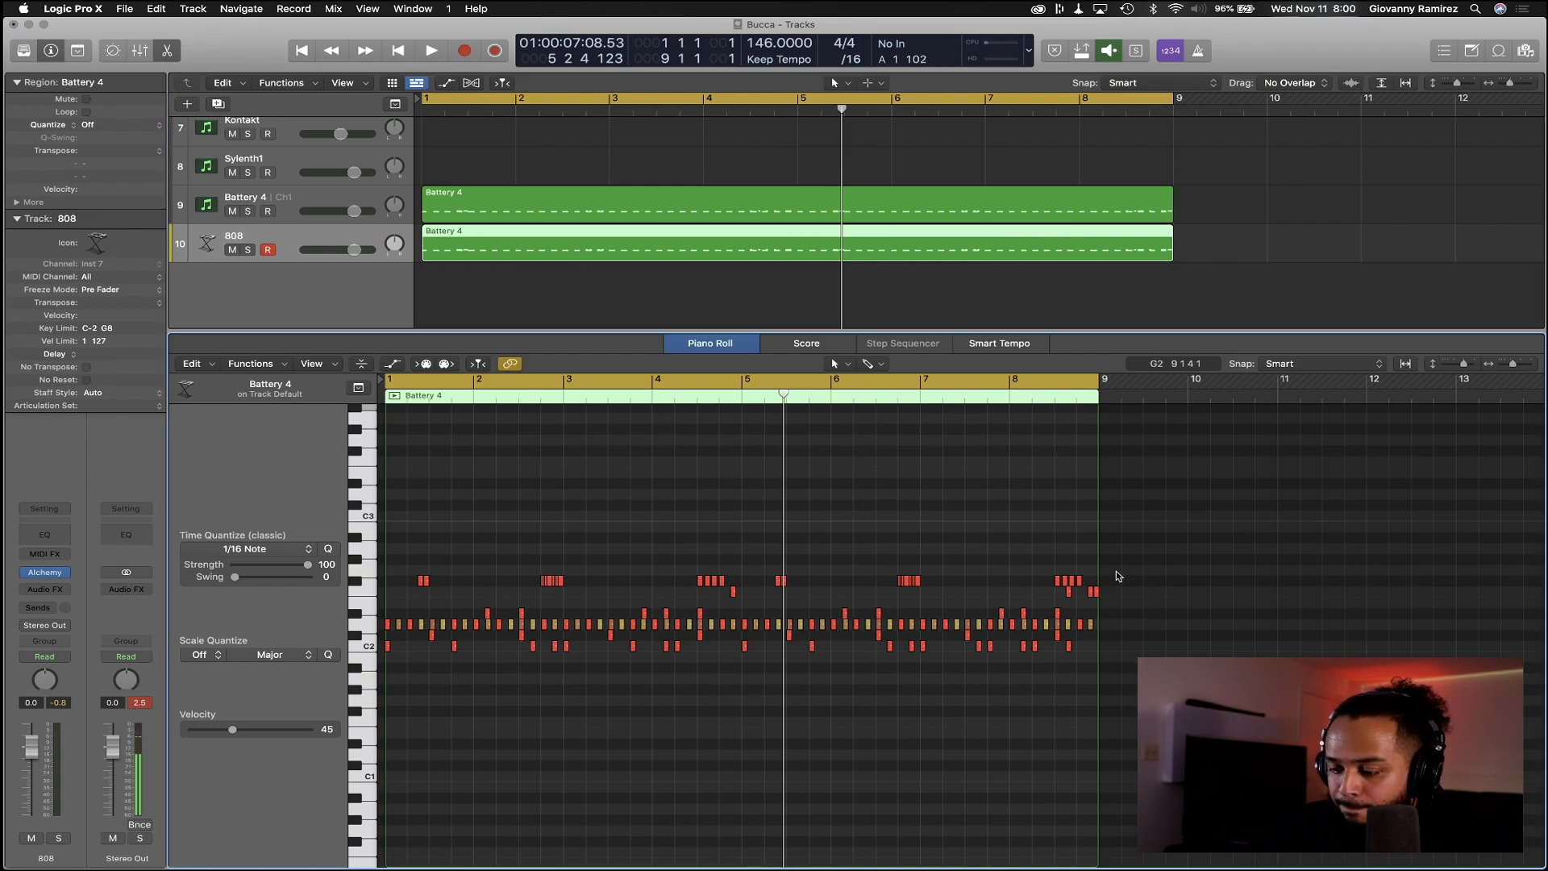
Delete all notes above C2 from the copied region on the 808 track
{"action": "left_click_drag", "start_coordinate": [1219, 542], "coordinate": [254, 639]}
{"action": "key", "text": "Delete"}
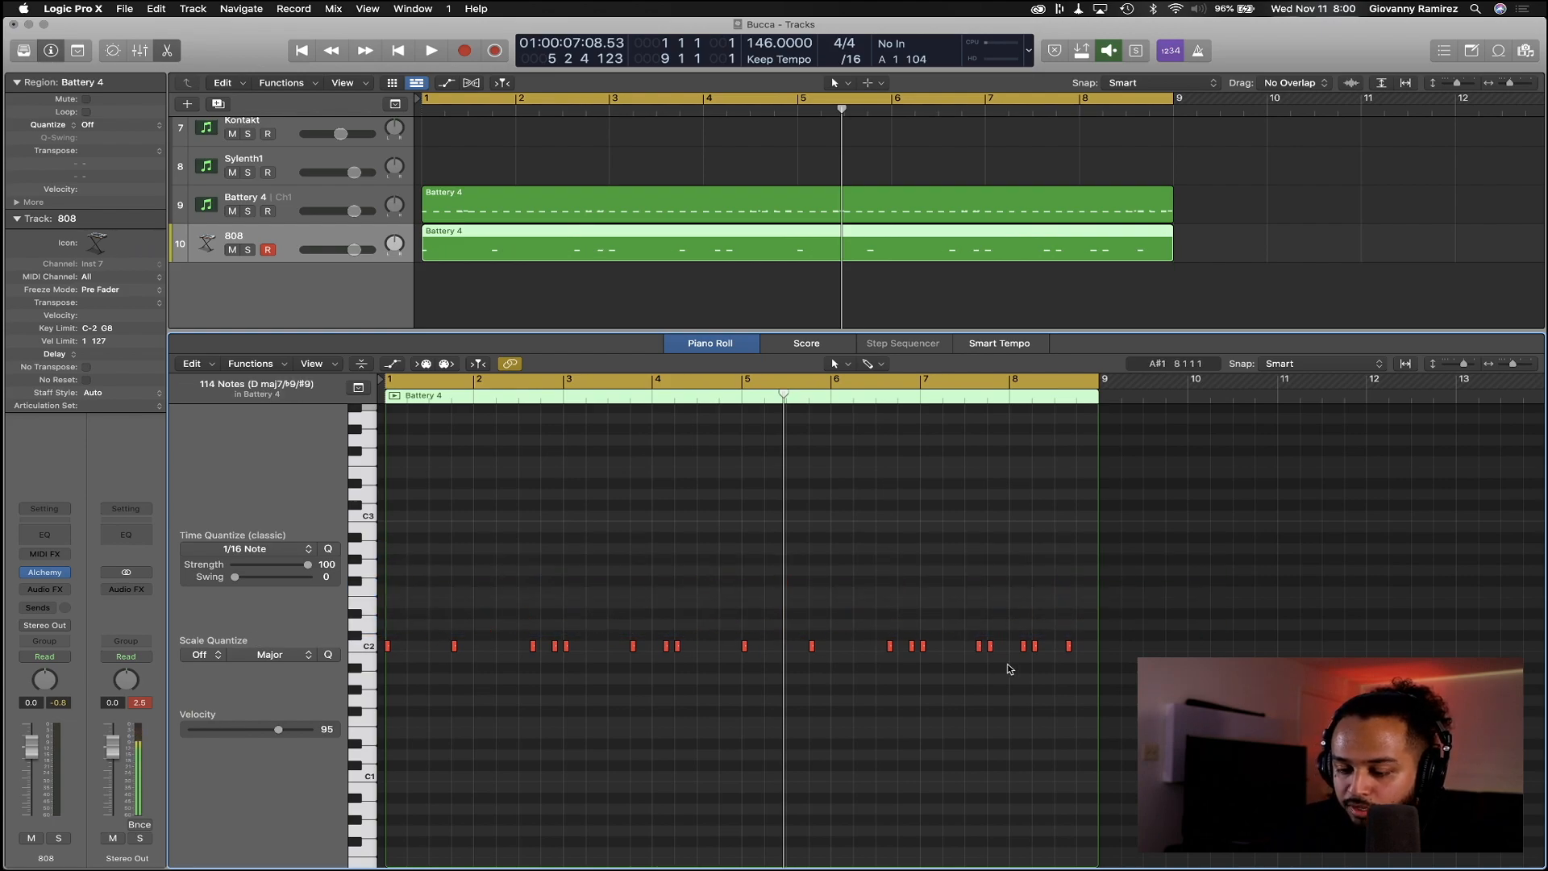
{"action": "key", "text": "z"}
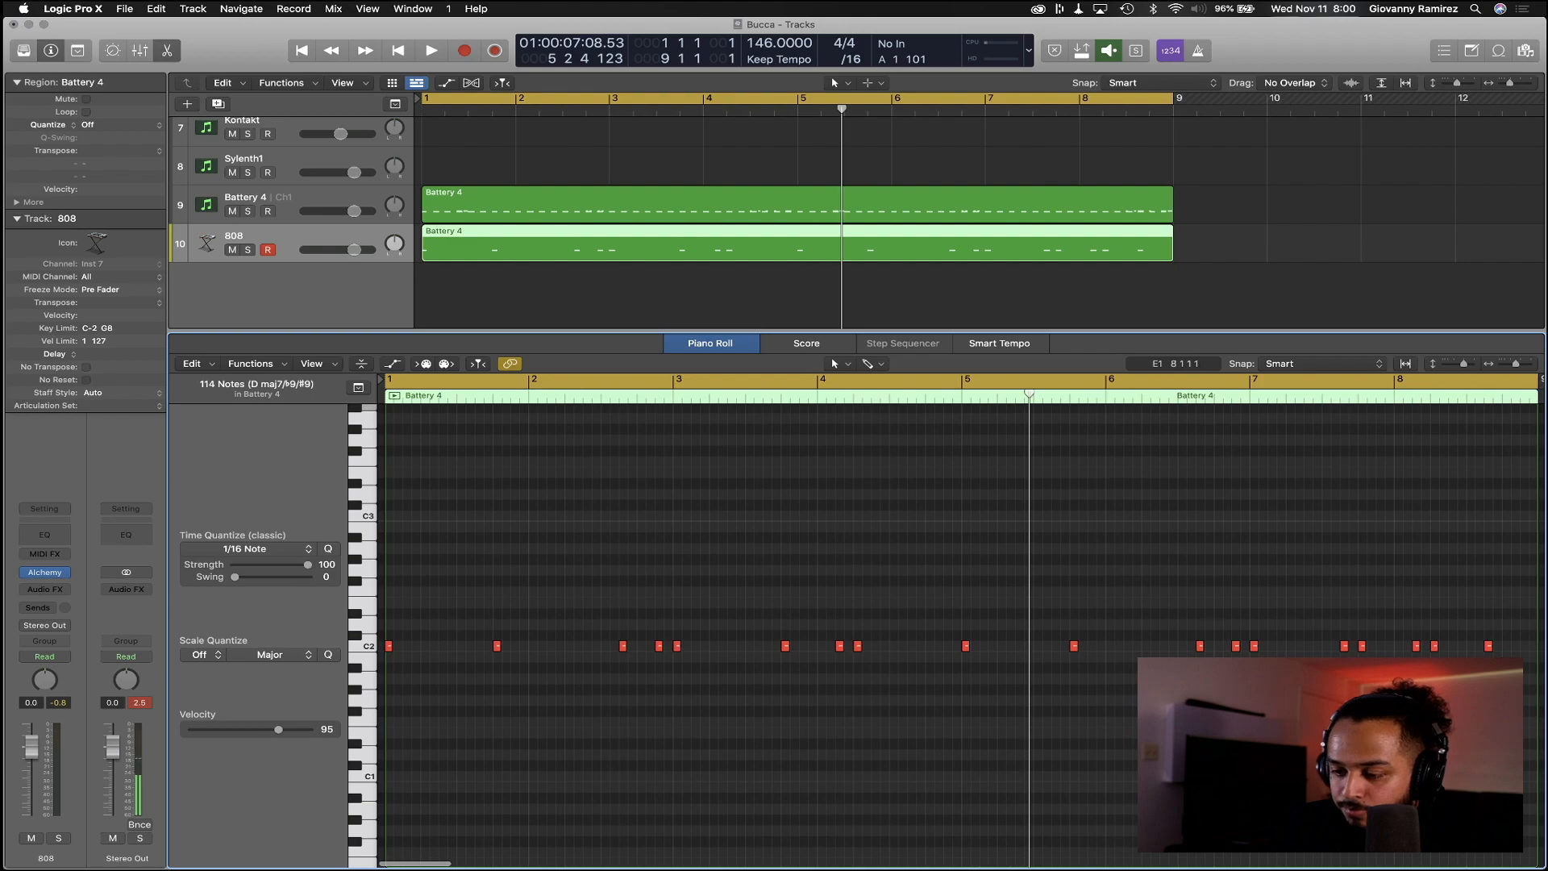
Solo the 808 and chords tracks
{"action": "scroll", "coordinate": [570, 232], "scroll_direction": "up", "scroll_amount": 6}
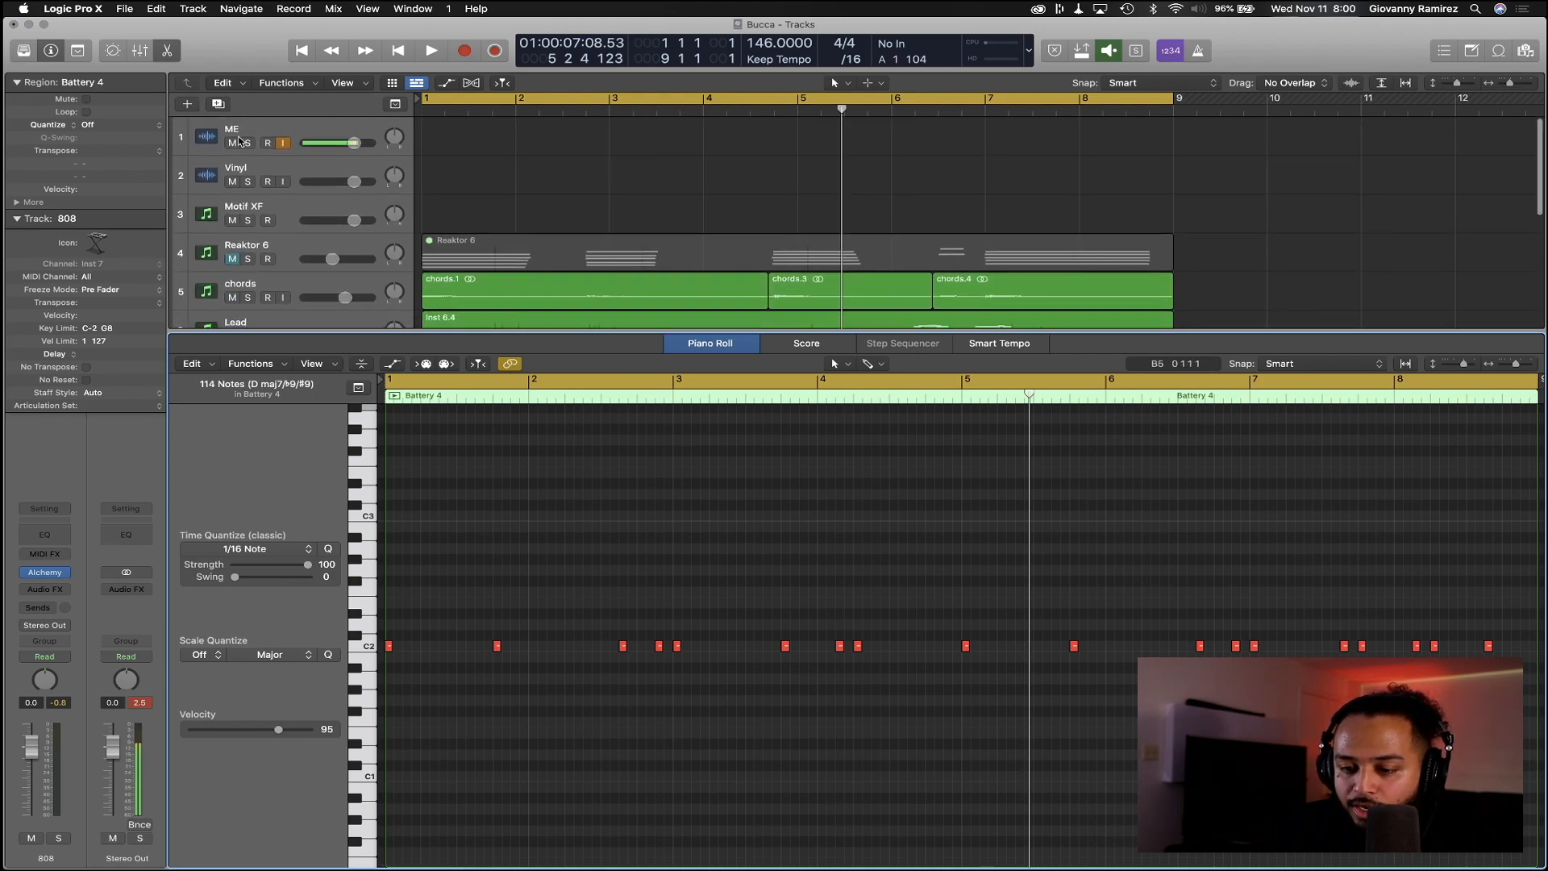
{"action": "scroll", "coordinate": [542, 159], "scroll_direction": "down", "scroll_amount": 6}
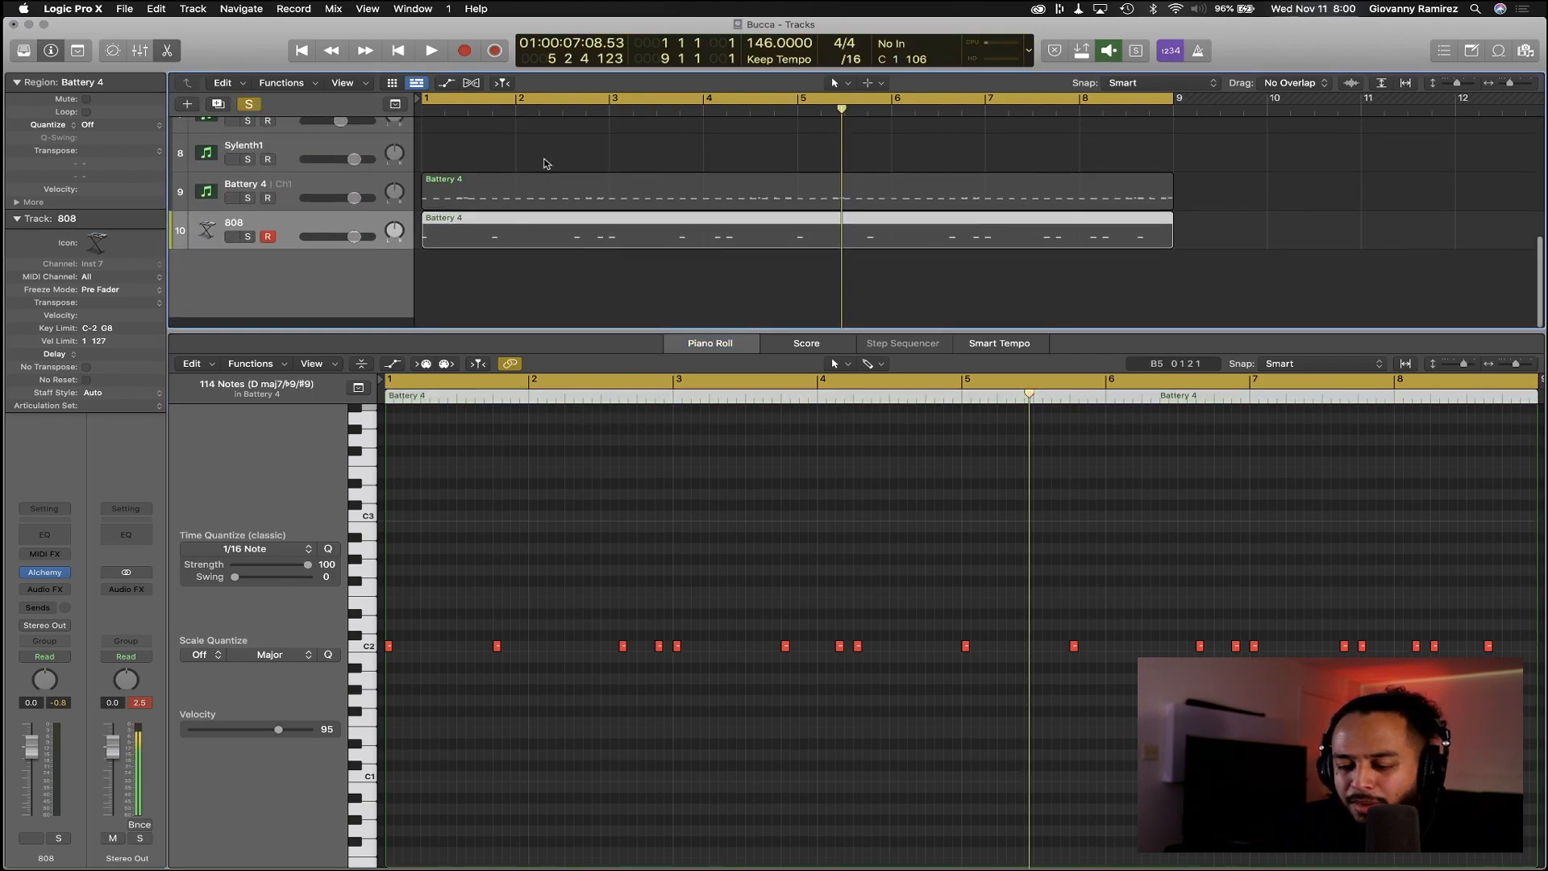
{"action": "left_click", "coordinate": [248, 249]}
{"action": "scroll", "coordinate": [242, 161], "scroll_direction": "up", "scroll_amount": 3}
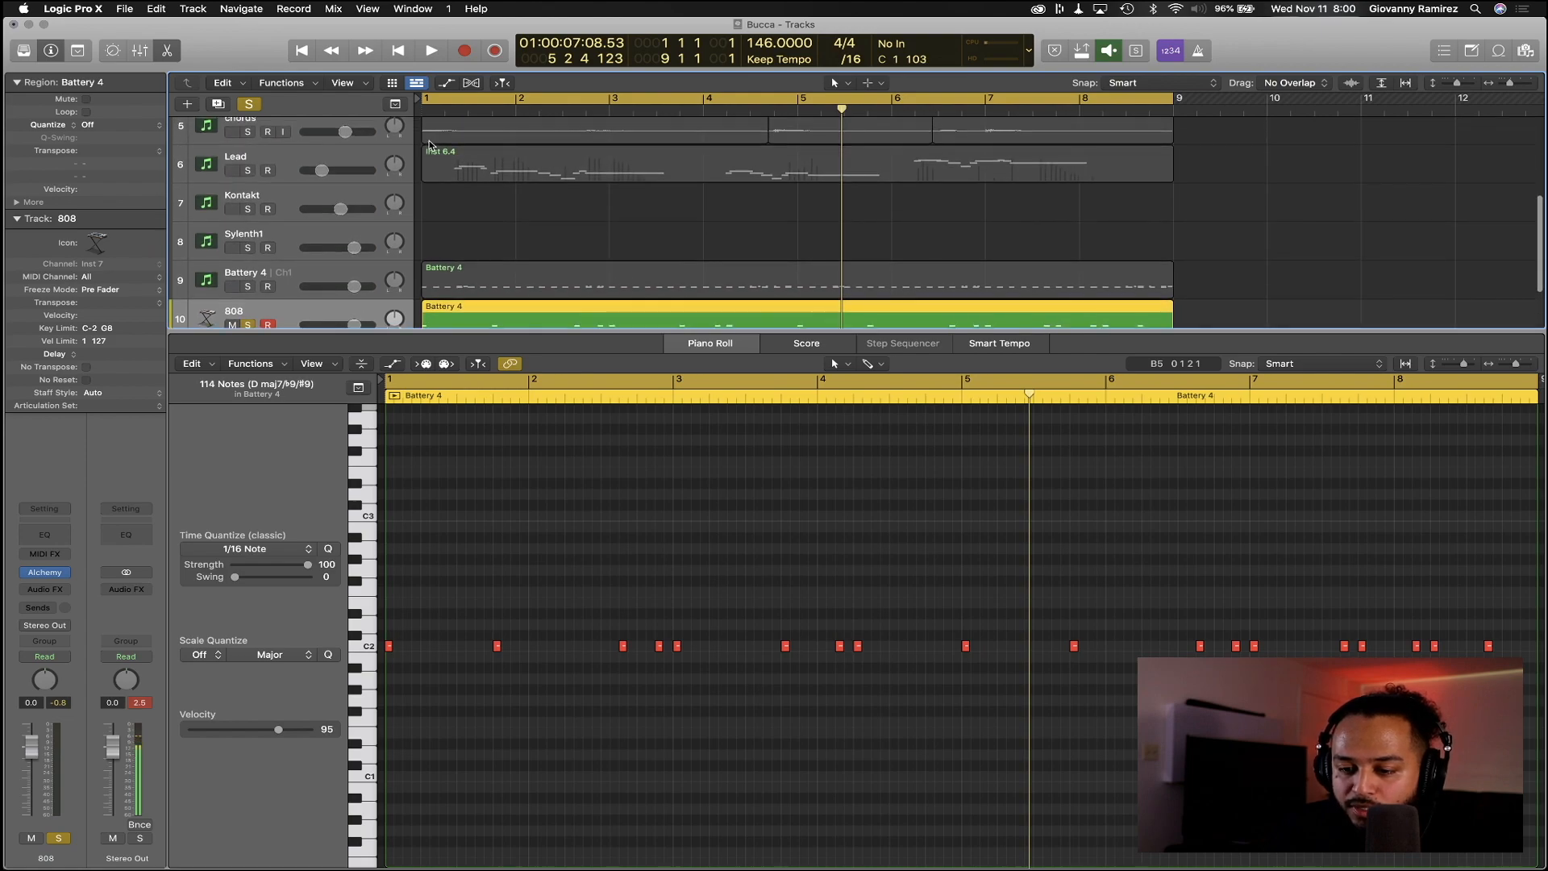
{"action": "scroll", "coordinate": [240, 151], "scroll_direction": "up", "scroll_amount": 1}
{"action": "left_click", "coordinate": [254, 156]}
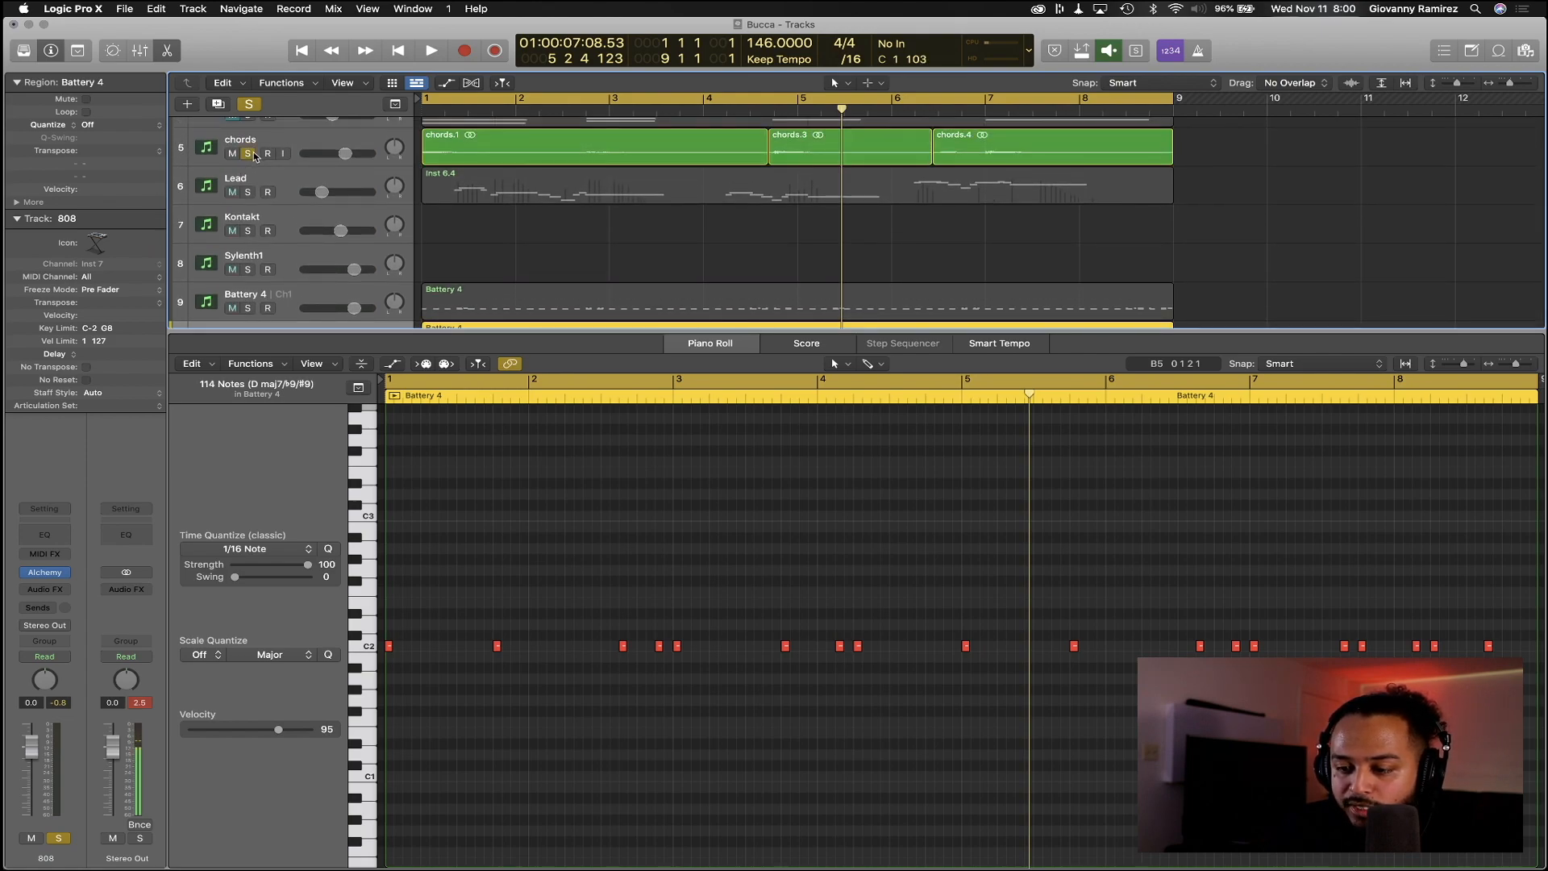
{"action": "scroll", "coordinate": [808, 180], "scroll_direction": "down", "scroll_amount": 3}
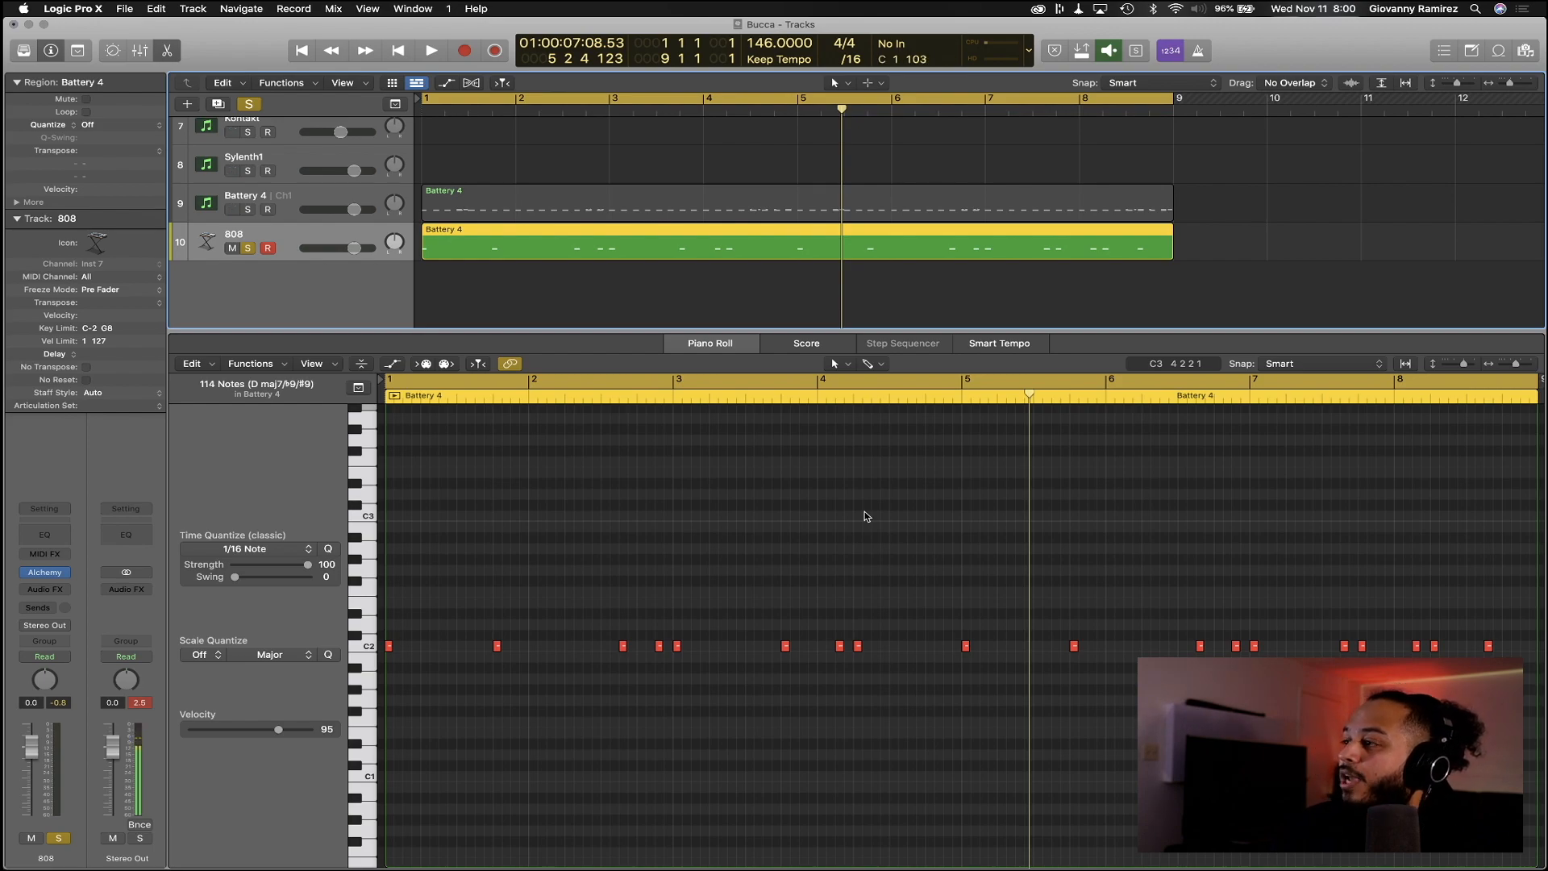
{"action": "scroll", "coordinate": [721, 536], "scroll_direction": "up", "scroll_amount": 3}
{"action": "scroll", "coordinate": [618, 629], "scroll_direction": "left", "scroll_amount": 4}
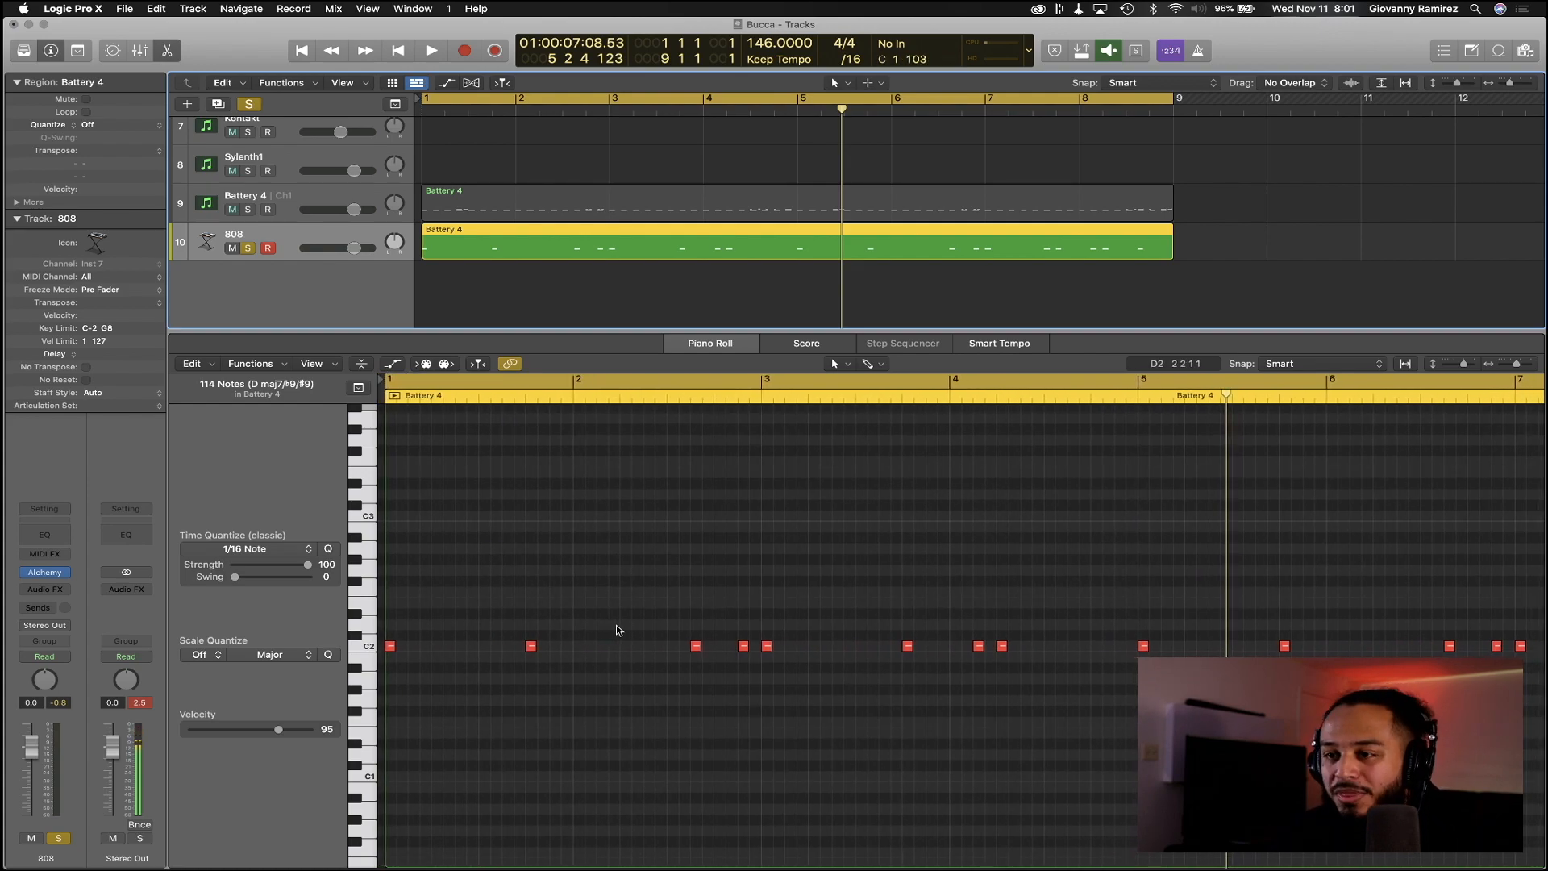
Transpose all notes in the 808 region up from C2 to D5 while checking the pitch against the chords
{"action": "scroll", "coordinate": [846, 514], "scroll_direction": "up", "scroll_amount": 2}
{"action": "scroll", "coordinate": [550, 590], "scroll_direction": "right", "scroll_amount": 2}
{"action": "left_click", "coordinate": [494, 580]}
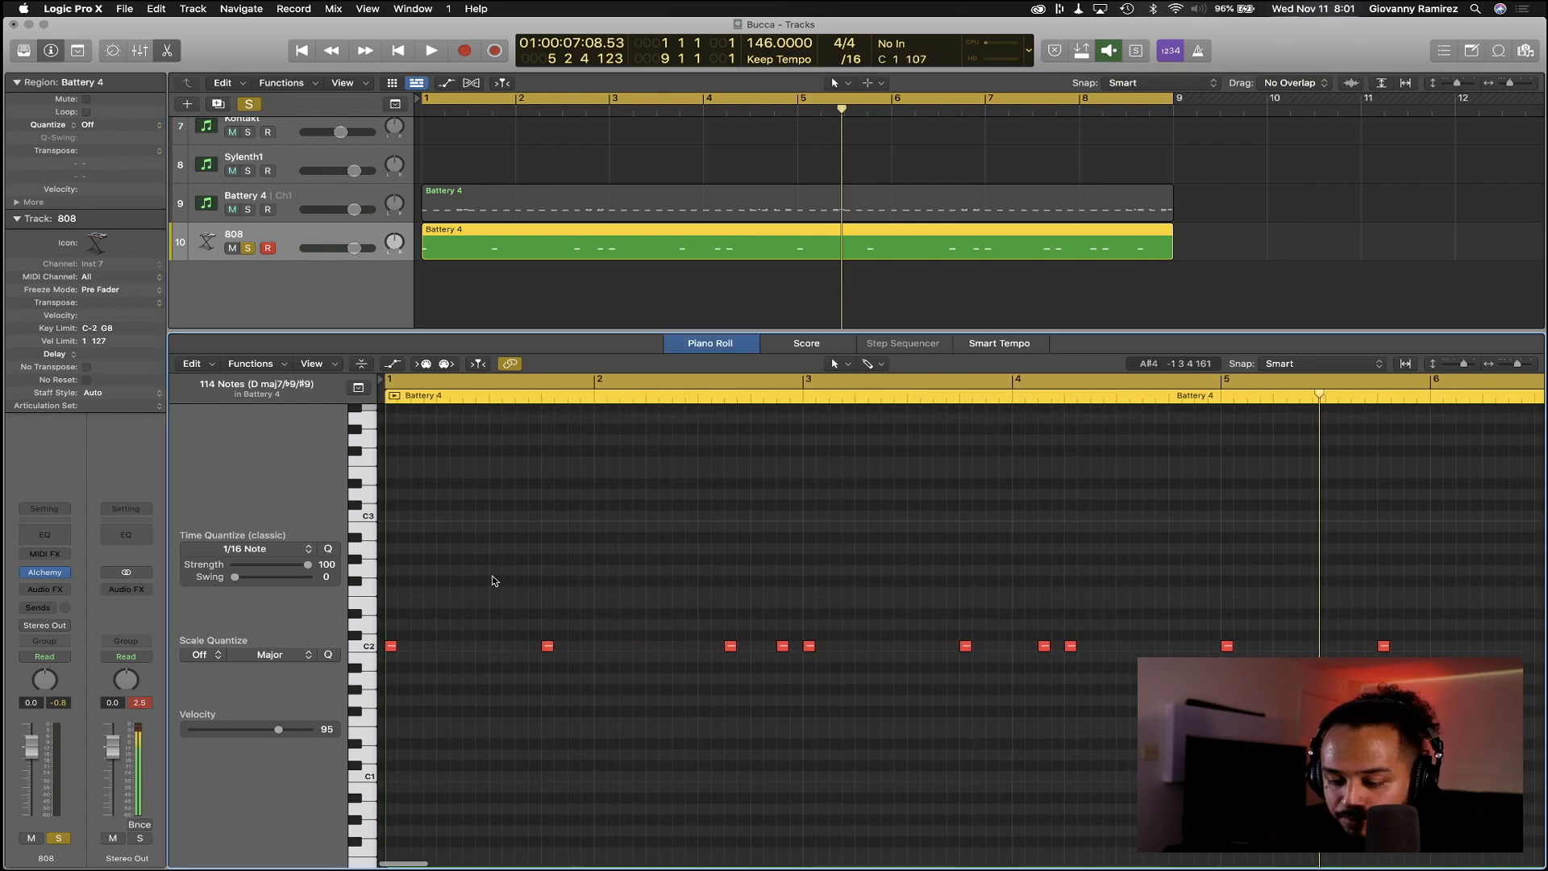
{"action": "scroll", "coordinate": [494, 581], "scroll_direction": "up", "scroll_amount": 4}
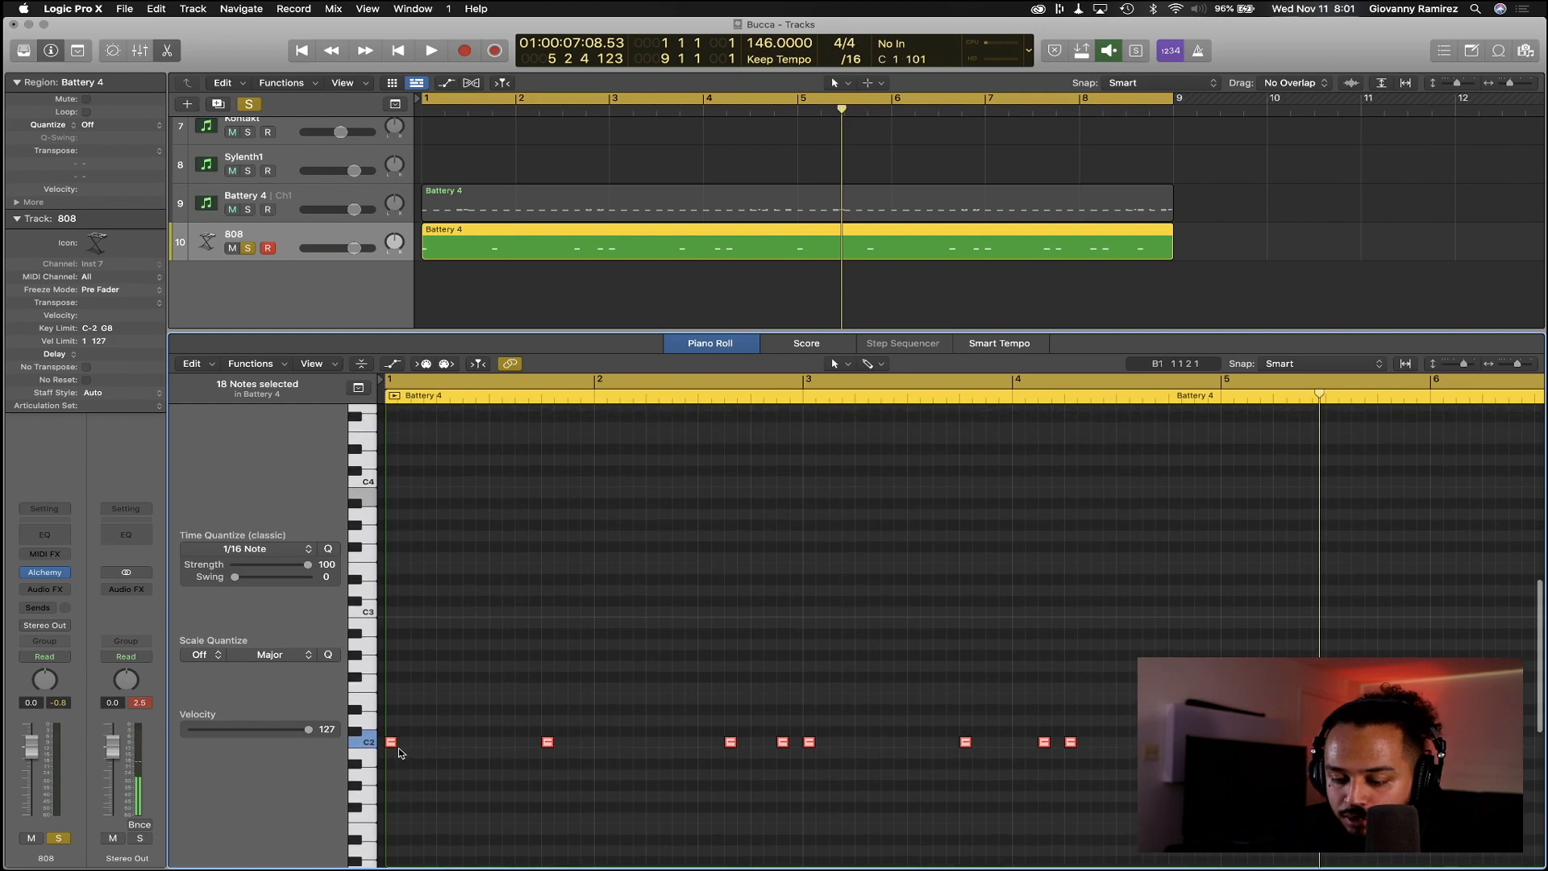
{"action": "left_click_drag", "start_coordinate": [391, 744], "coordinate": [392, 461]}
{"action": "scroll", "coordinate": [564, 564], "scroll_direction": "up", "scroll_amount": 5}
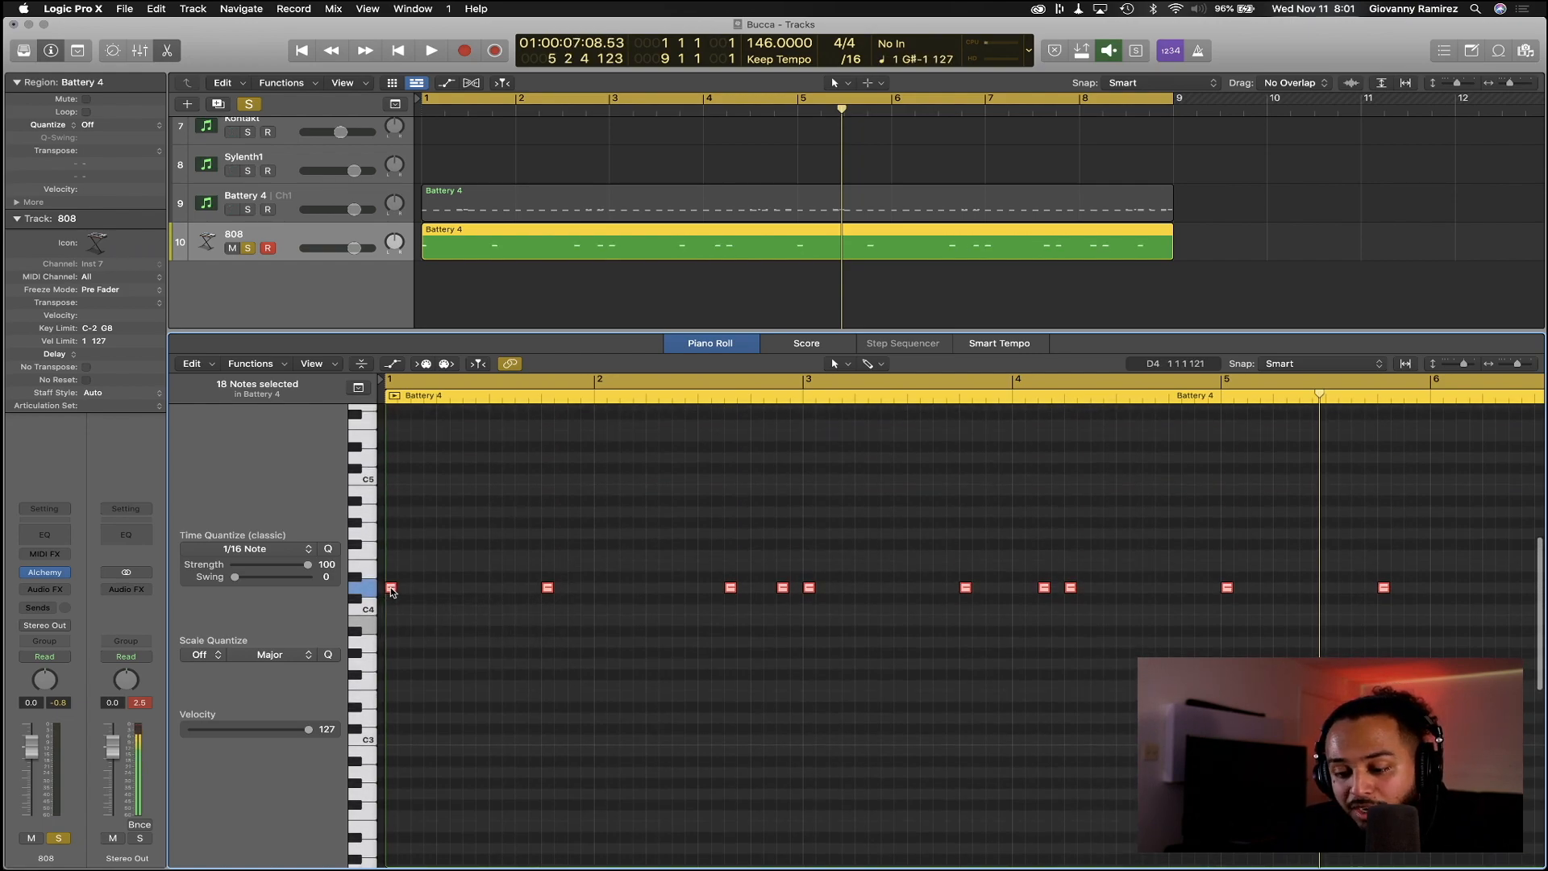
{"action": "key", "text": "Return"}
{"action": "key", "text": "space"}
{"action": "left_click_drag", "start_coordinate": [391, 591], "coordinate": [391, 460]}
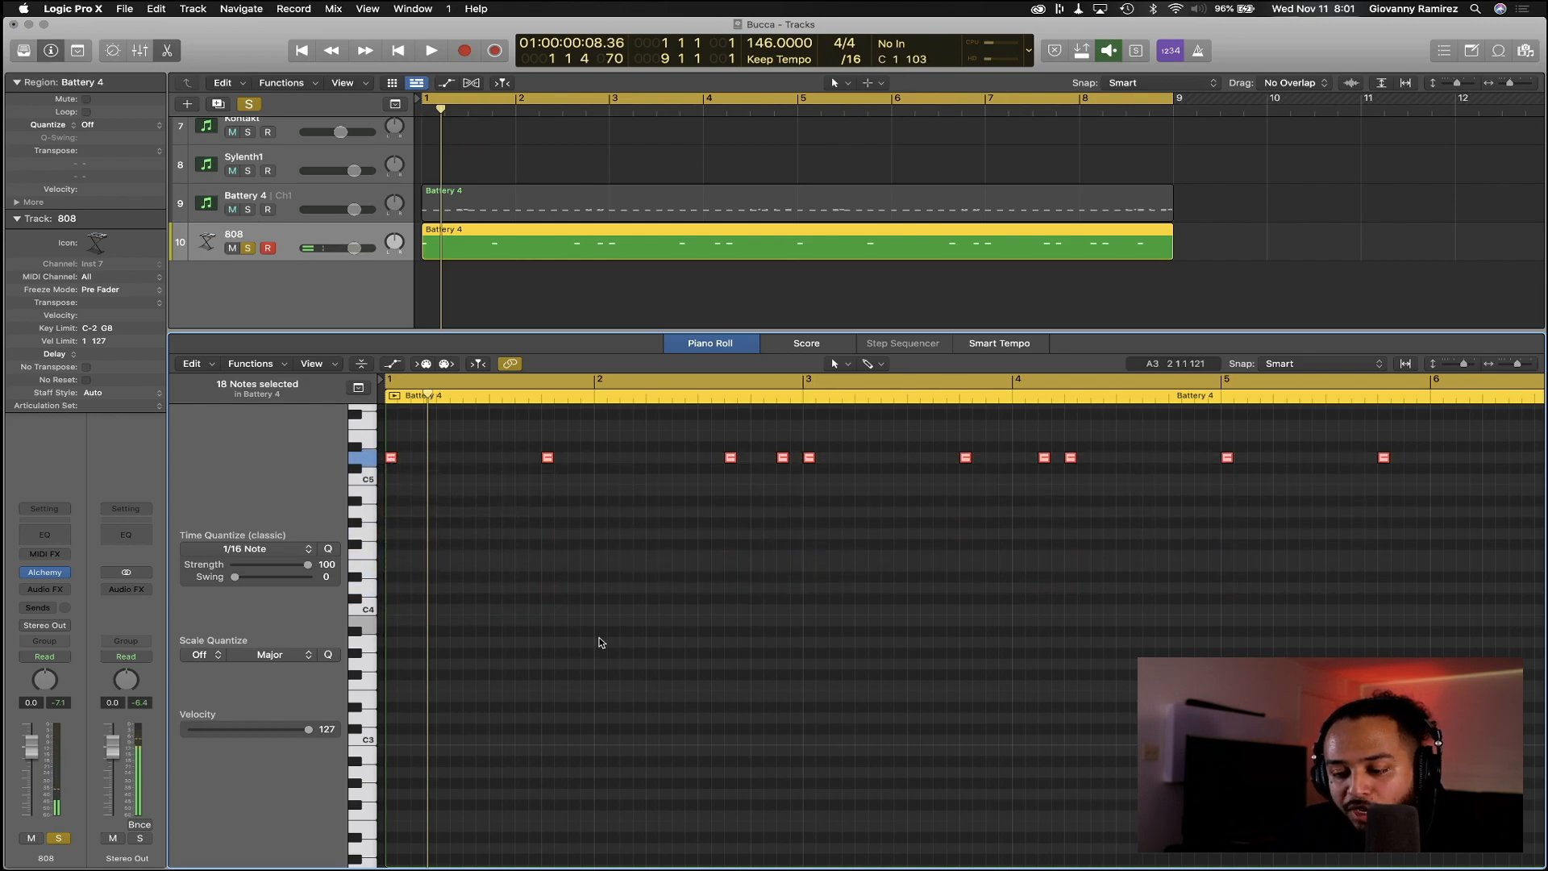
Play the 808 line against the chords in bars 1 to 4 and listen for where the root note changes
{"action": "scroll", "coordinate": [598, 640], "scroll_direction": "up", "scroll_amount": 3}
{"action": "left_click", "coordinate": [488, 462]}
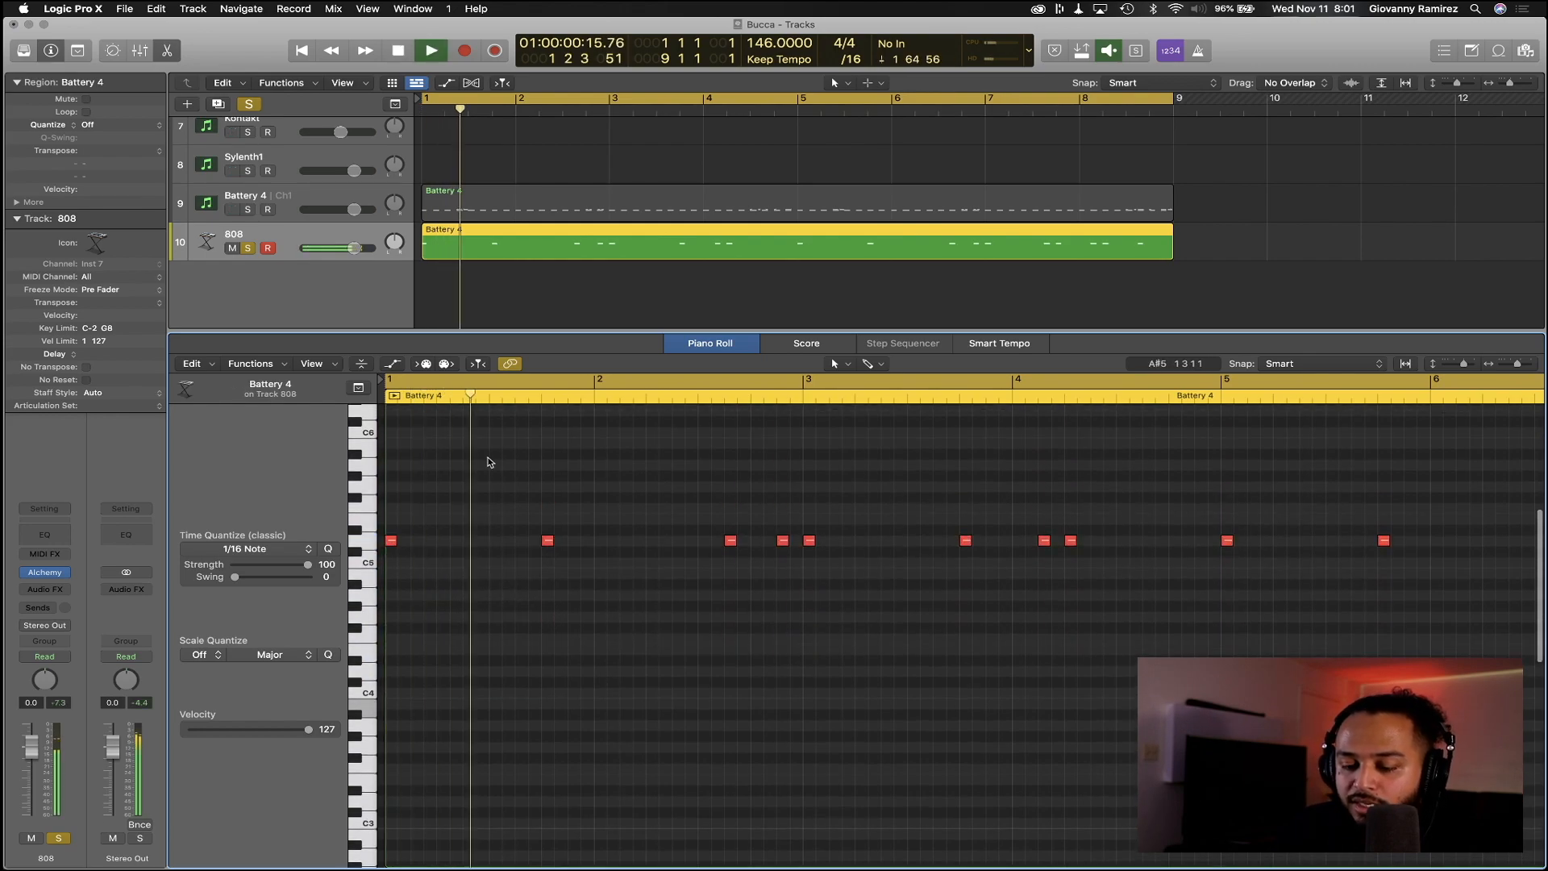
{"action": "scroll", "coordinate": [488, 462], "scroll_direction": "right", "scroll_amount": 3}
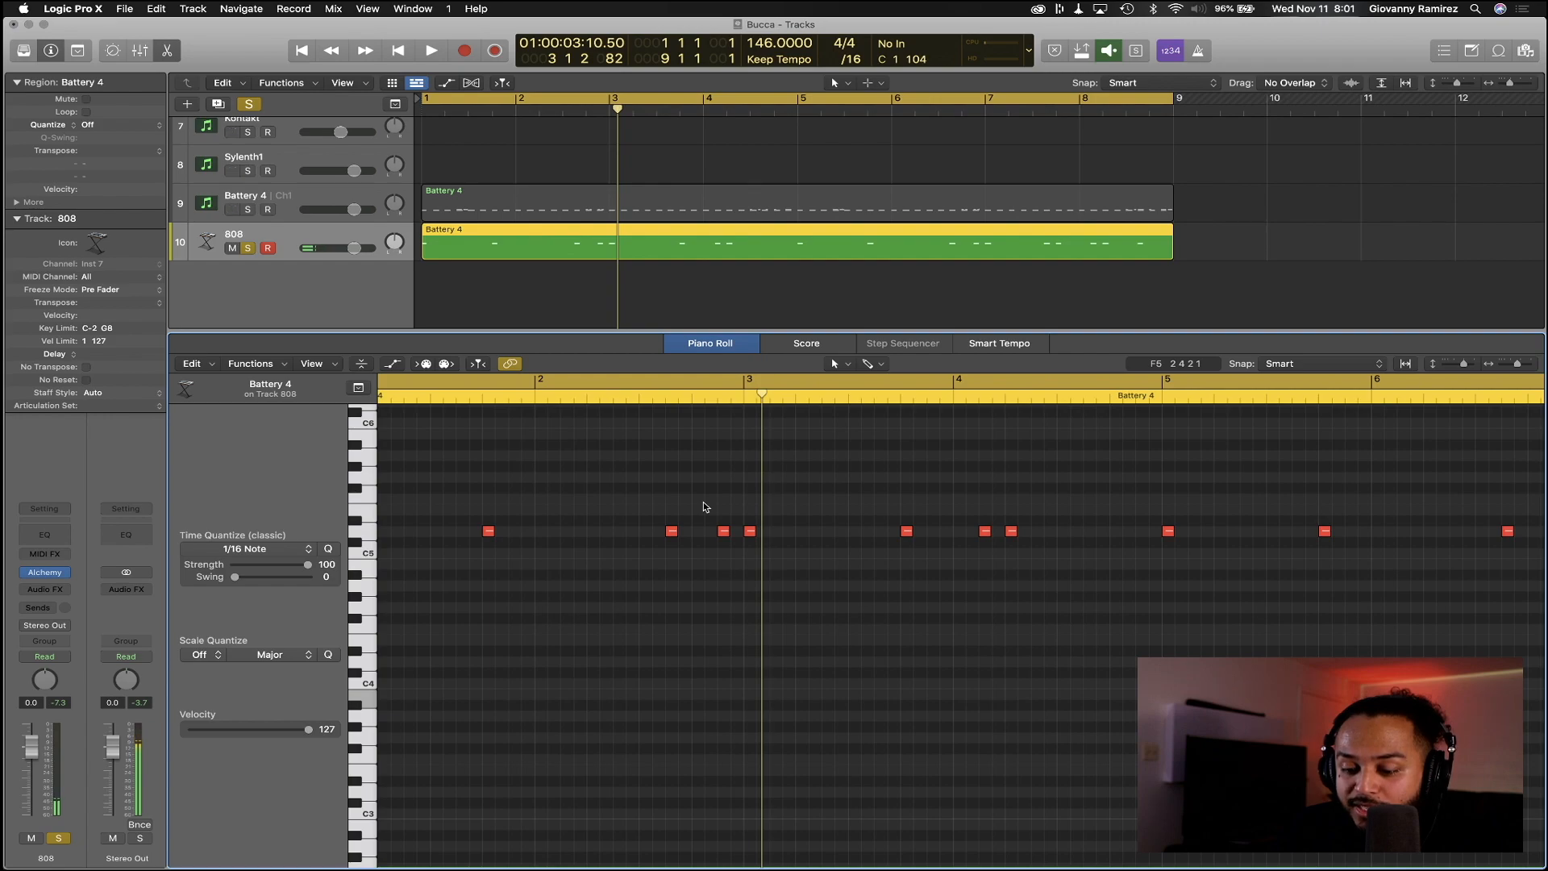
{"action": "left_click", "coordinate": [533, 395]}
{"action": "key", "text": "space"}
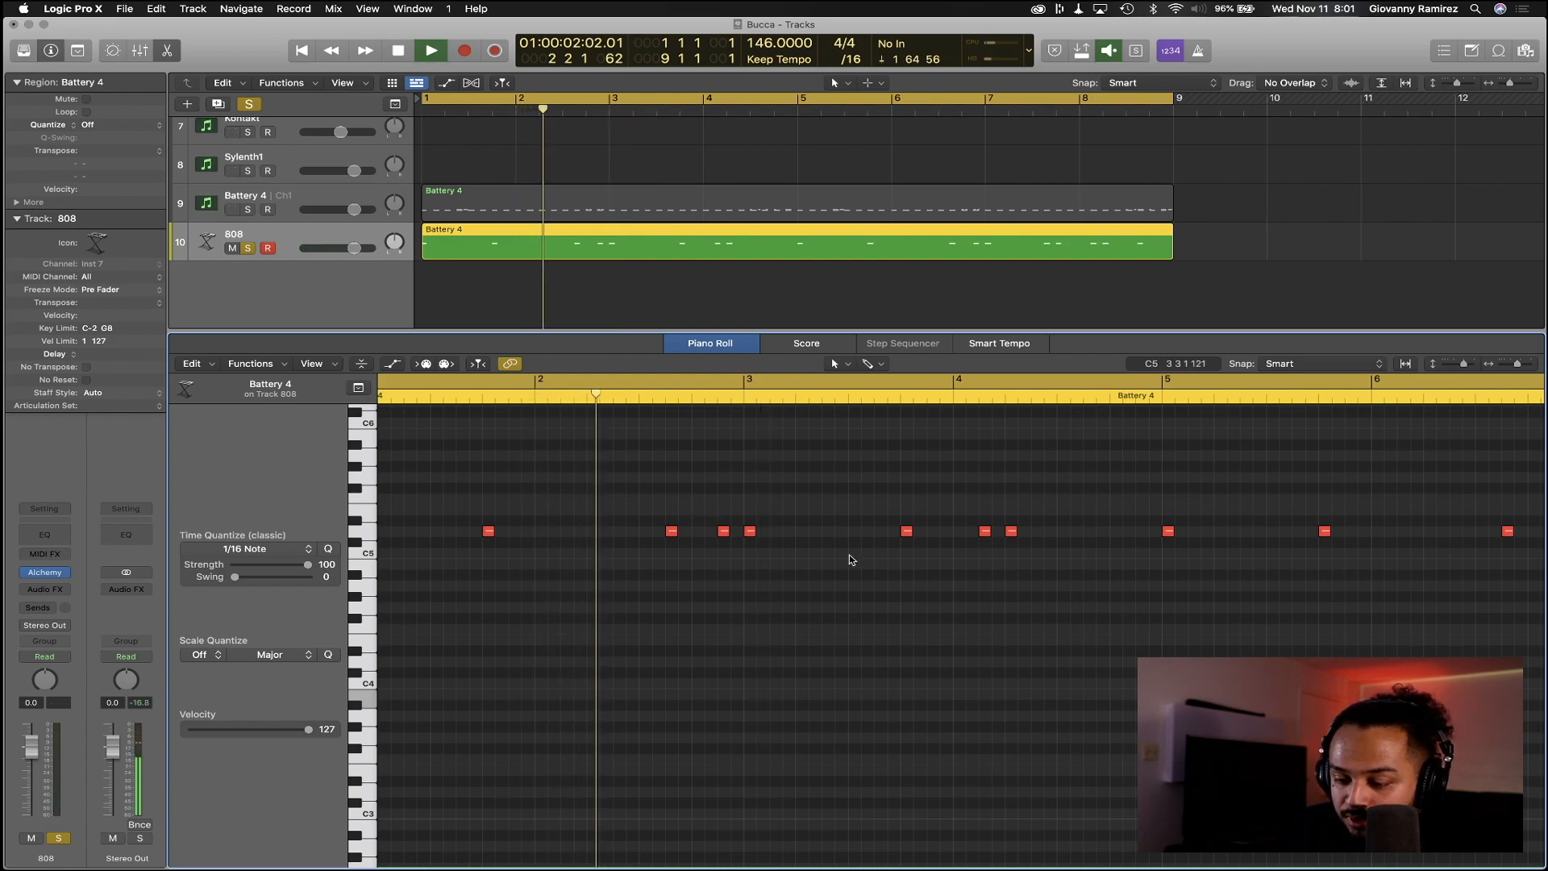
{"action": "key", "text": "space"}
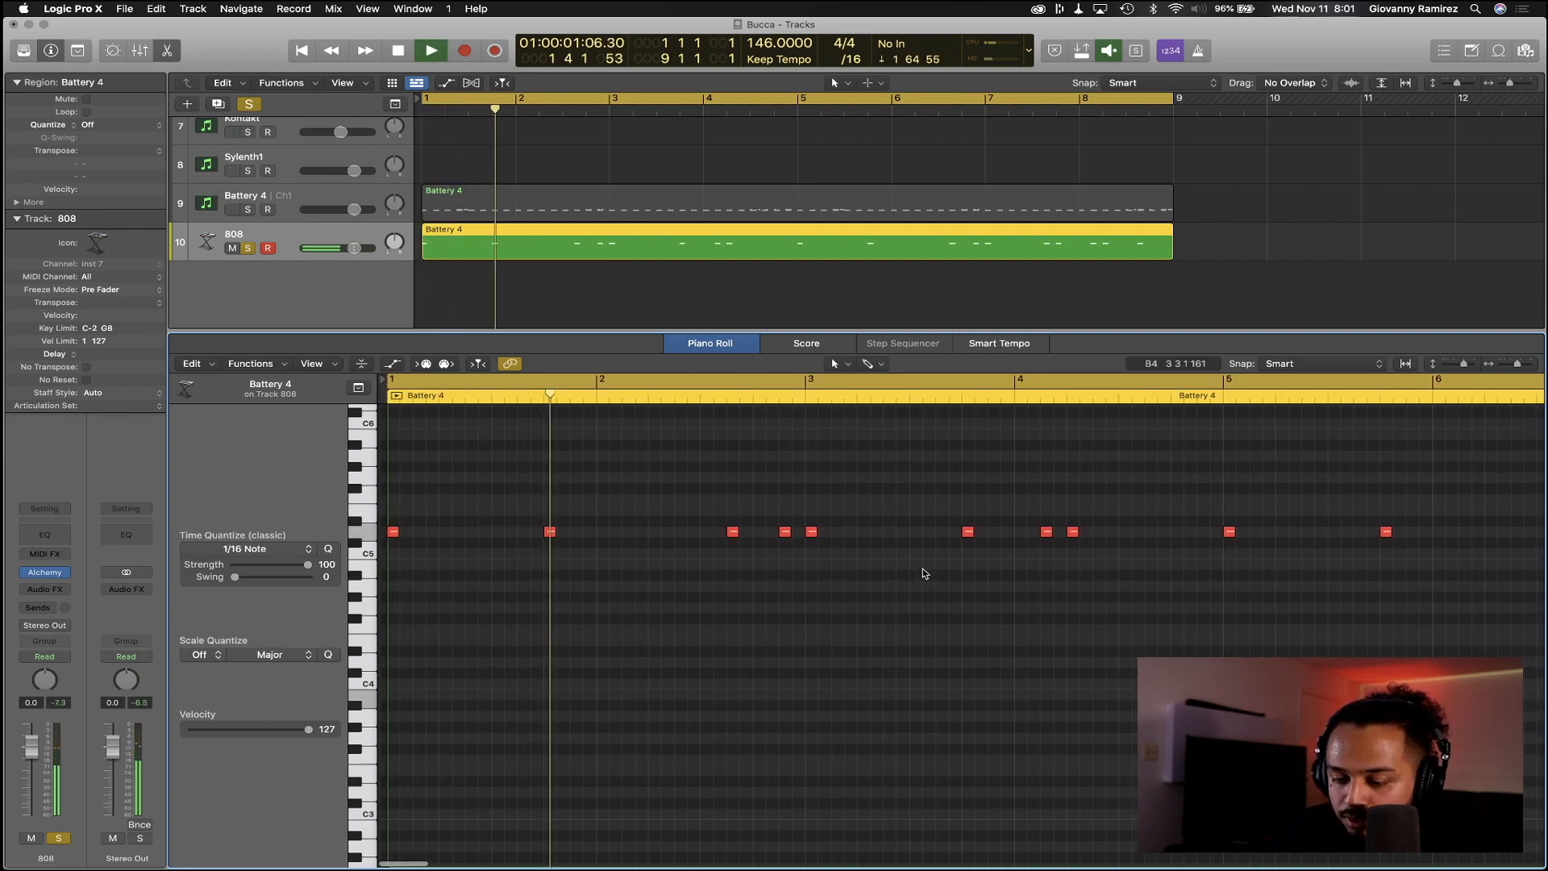
{"action": "key", "text": "space"}
{"action": "left_click_drag", "start_coordinate": [1004, 551], "coordinate": [1004, 552]}
{"action": "key", "text": "space"}
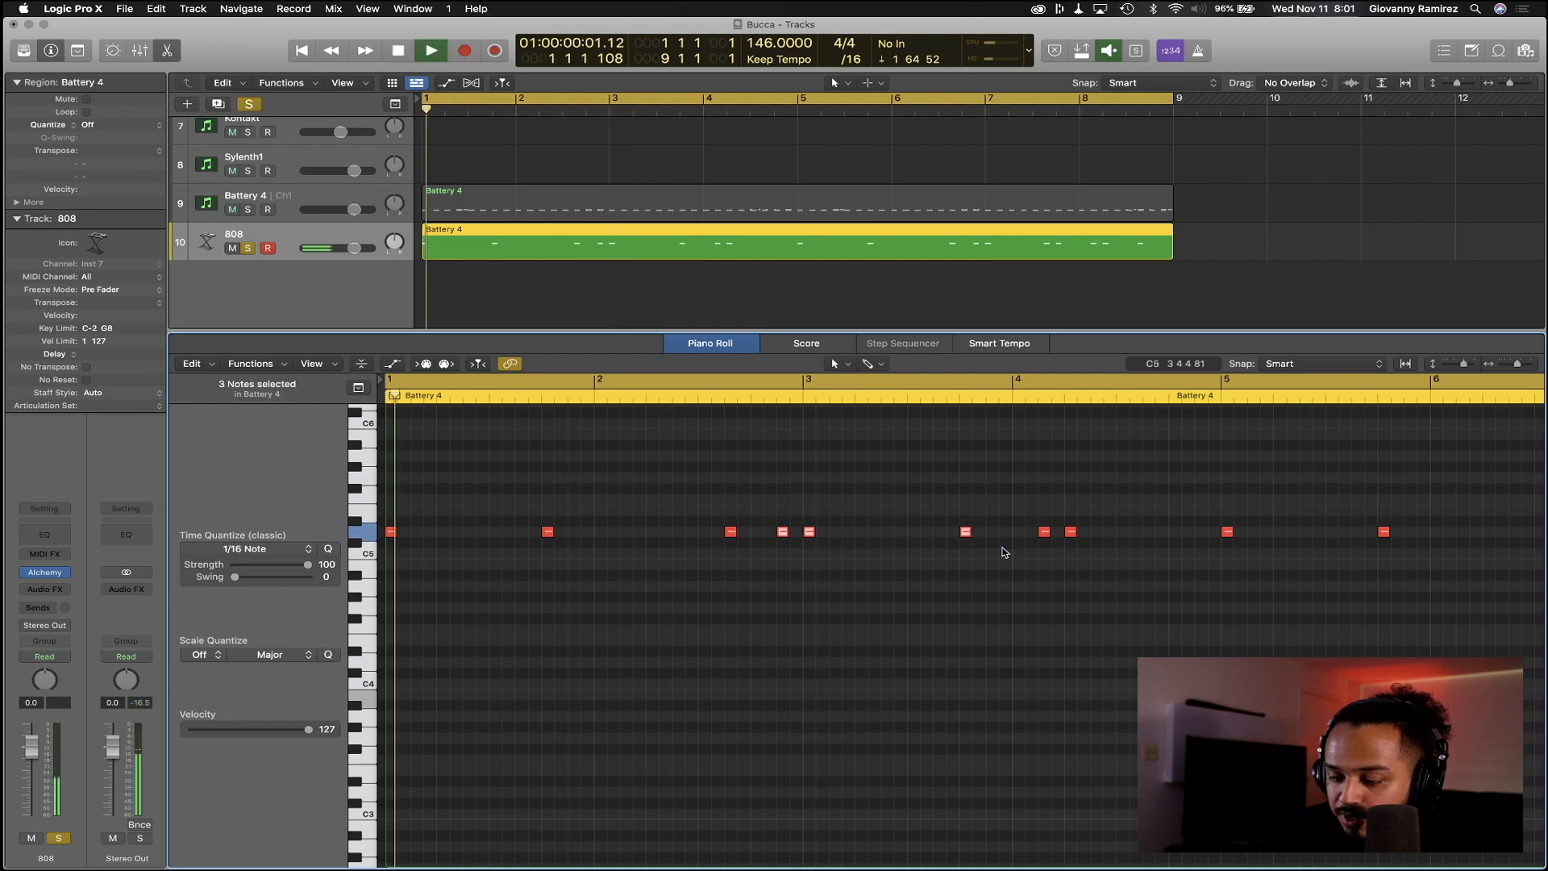
Raise the five 808 notes from the end of bar 2 through bar 4 to E5 and play them back
{"action": "left_click", "coordinate": [773, 501]}
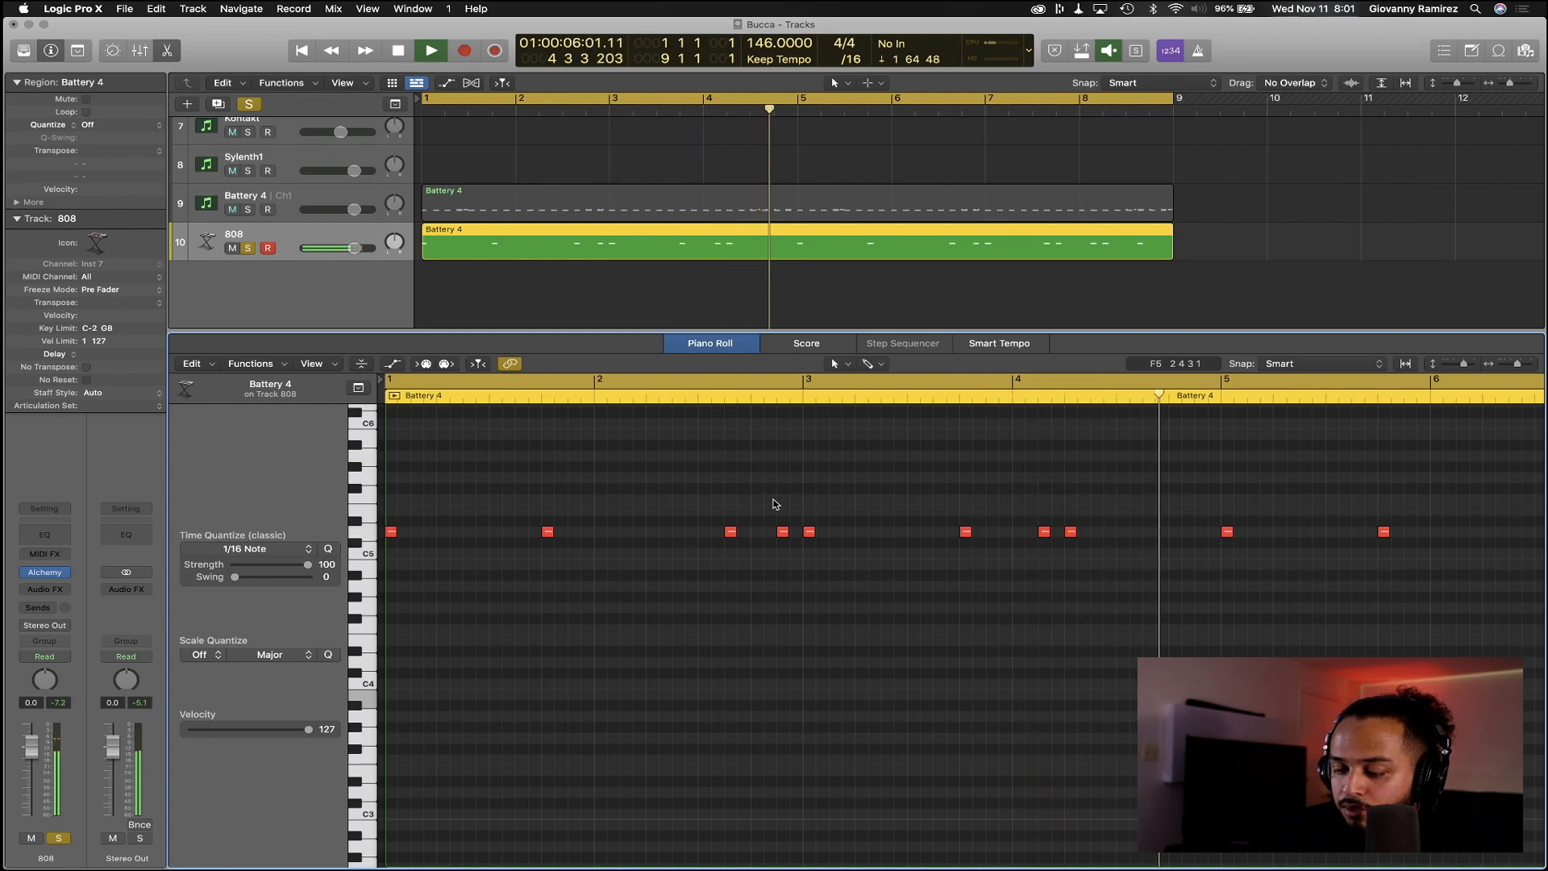
{"action": "left_click_drag", "start_coordinate": [773, 505], "coordinate": [1148, 547]}
{"action": "left_click_drag", "start_coordinate": [782, 533], "coordinate": [783, 510]}
{"action": "key", "text": "space"}
Raise all 808 notes from bar 5 onward to F5 and play the region from the start
{"action": "scroll", "coordinate": [1267, 532], "scroll_direction": "right", "scroll_amount": 5}
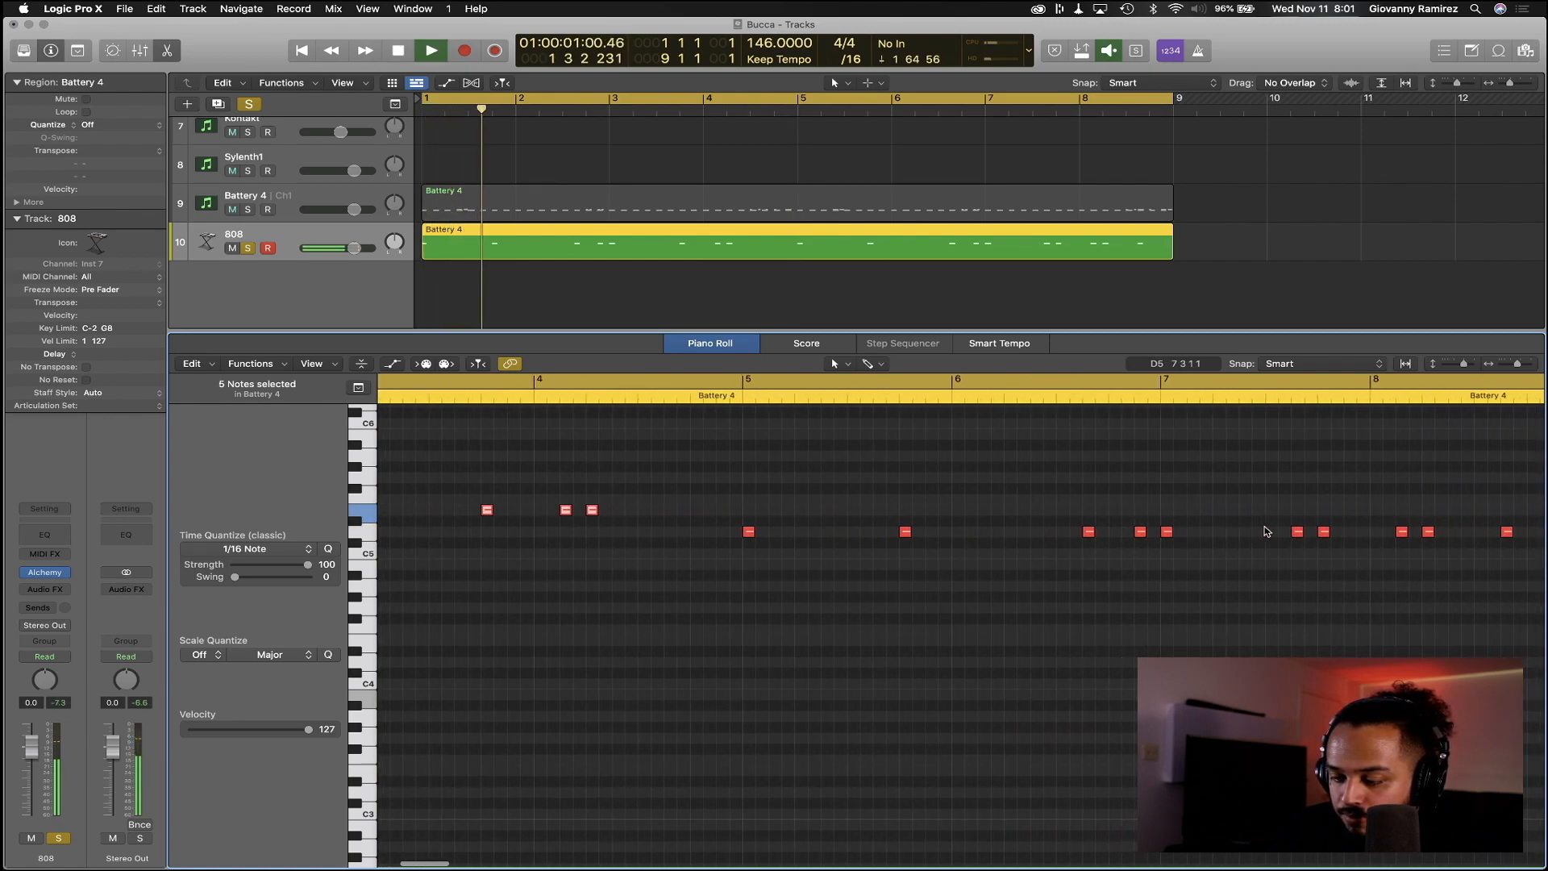
{"action": "scroll", "coordinate": [1267, 533], "scroll_direction": "down", "scroll_amount": 3}
{"action": "scroll", "coordinate": [1267, 531], "scroll_direction": "left", "scroll_amount": 5}
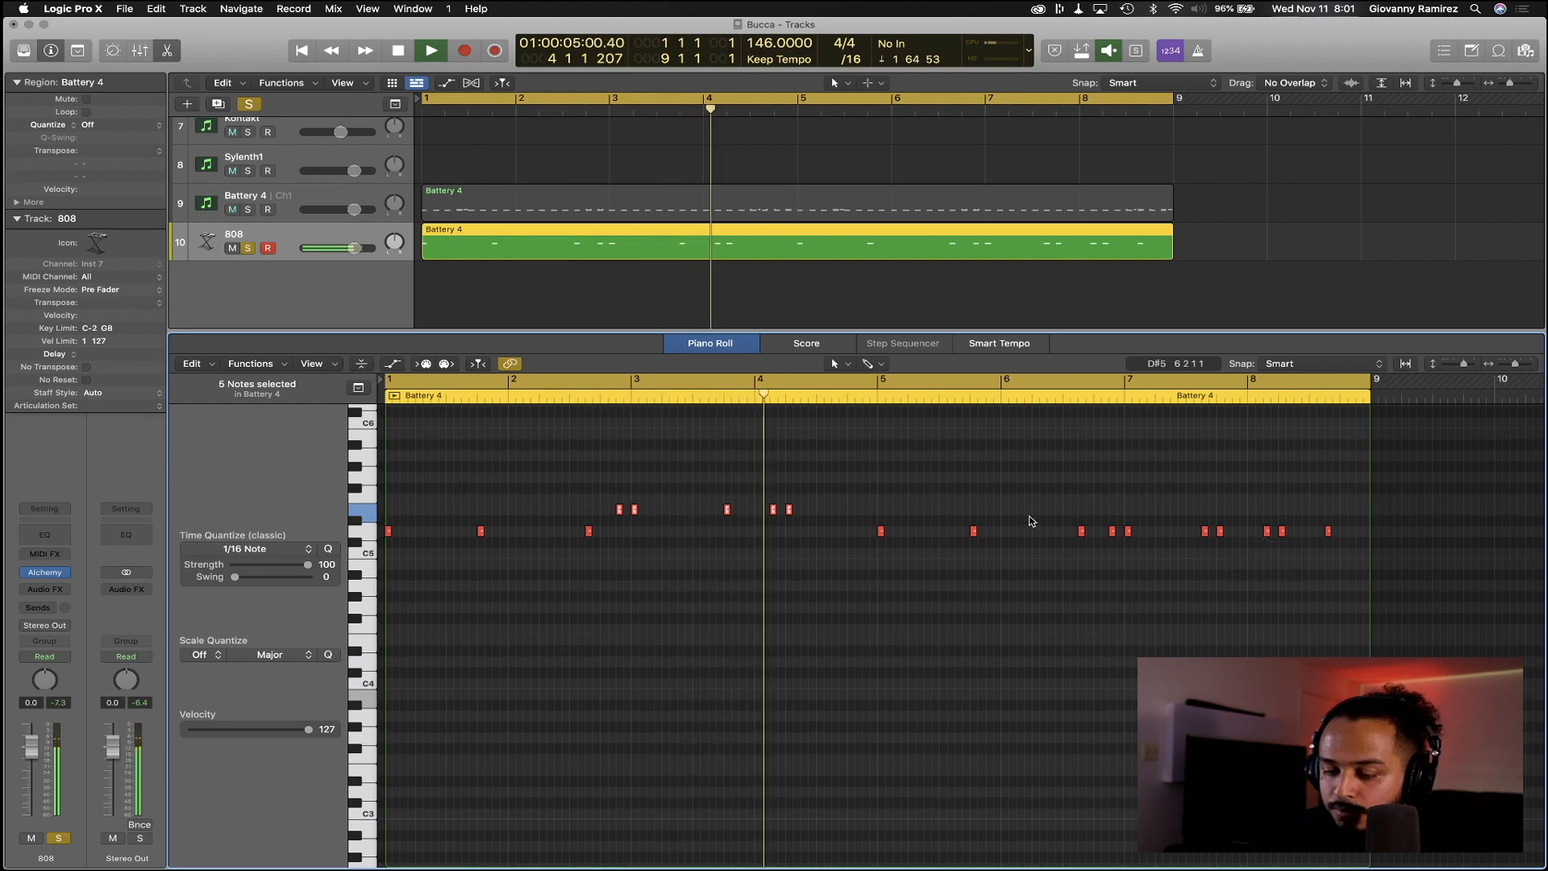
{"action": "left_click_drag", "start_coordinate": [855, 495], "coordinate": [1341, 594]}
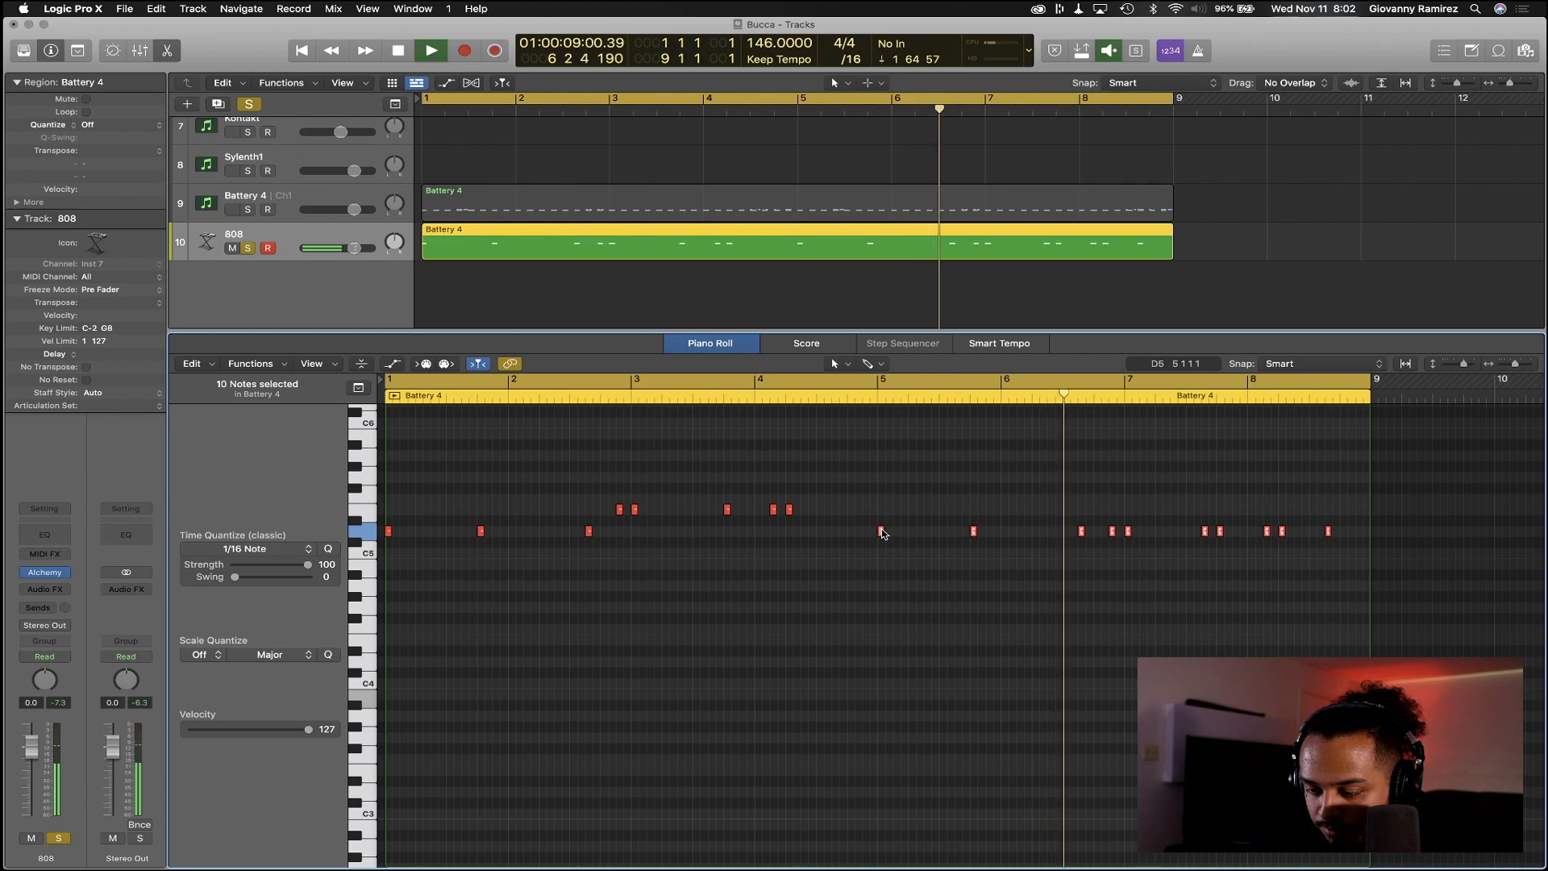
{"action": "left_click_drag", "start_coordinate": [882, 530], "coordinate": [881, 502]}
{"action": "key", "text": "Return"}
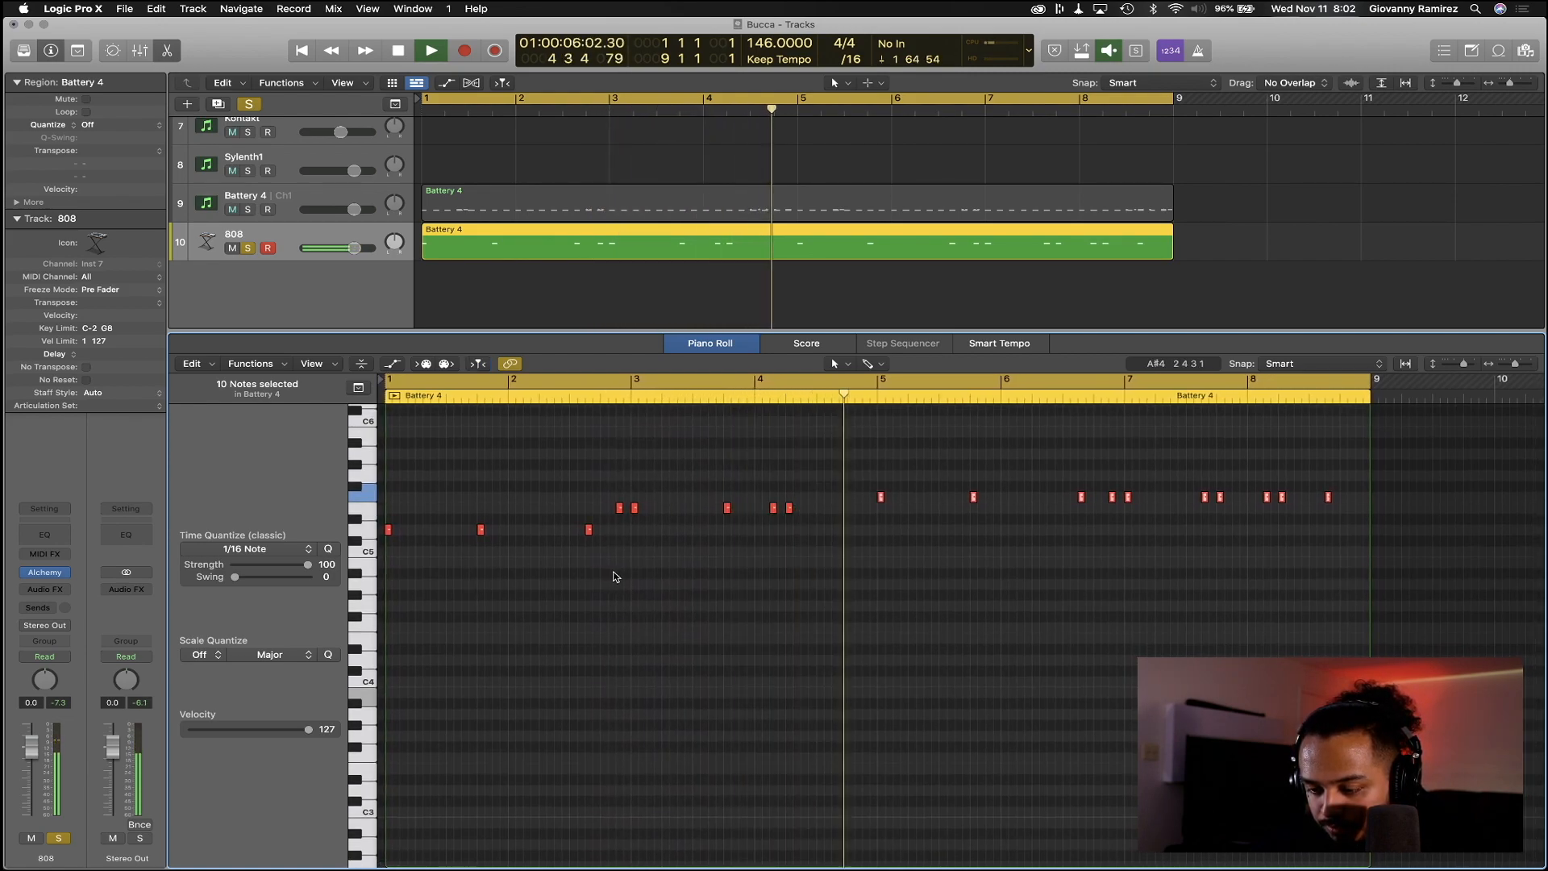
{"action": "left_click", "coordinate": [786, 575]}
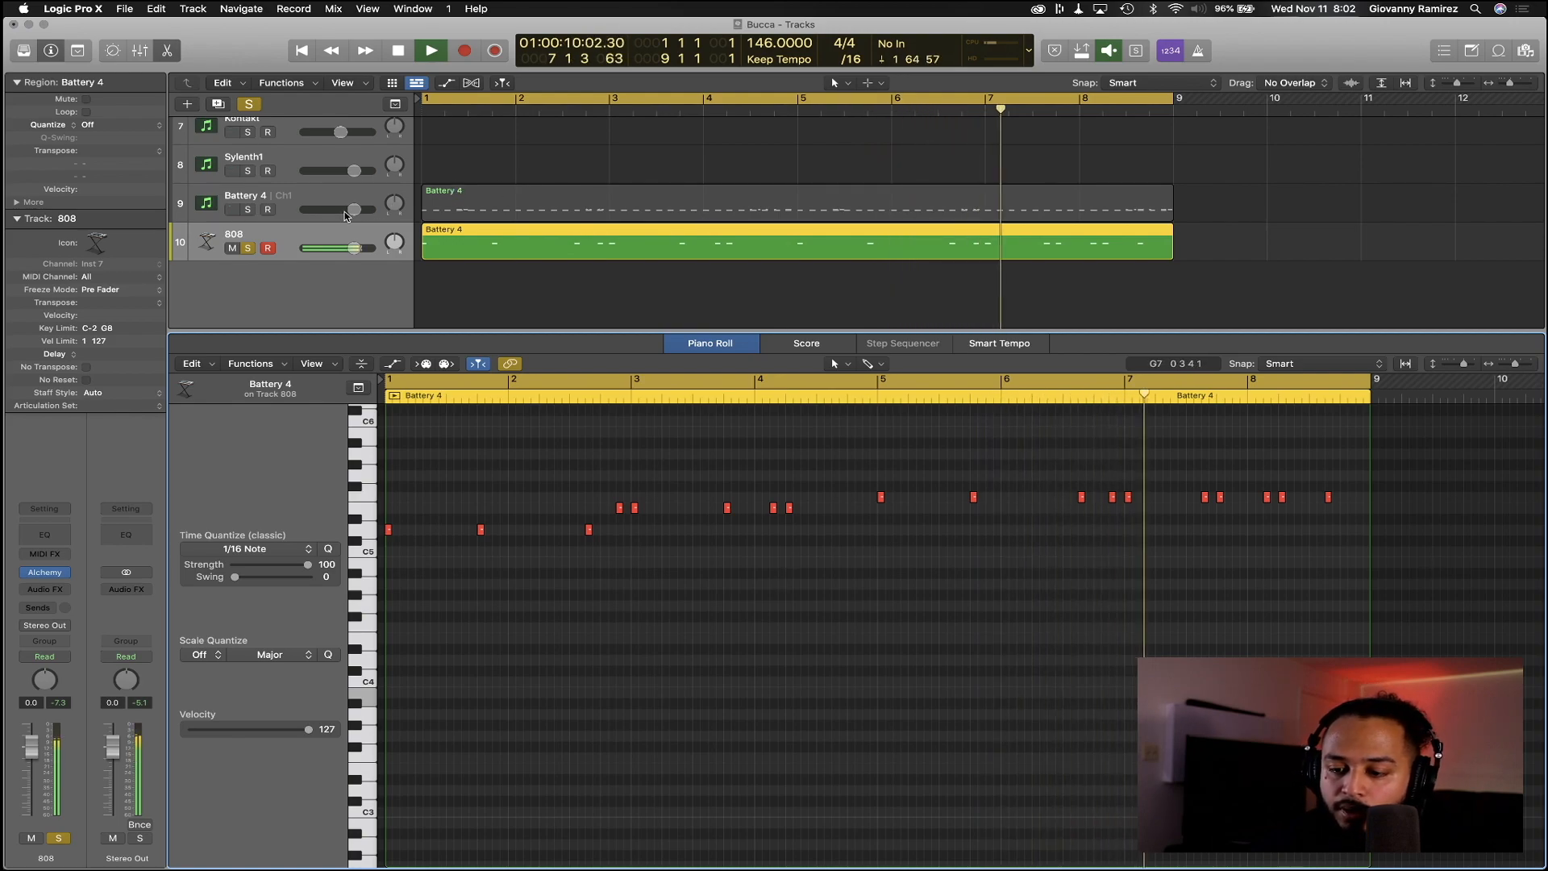
Solo the Battery 4 track in the mixer and play the drums, 808 and chords from bar 1
{"action": "key", "text": "x"}
{"action": "key", "text": "space"}
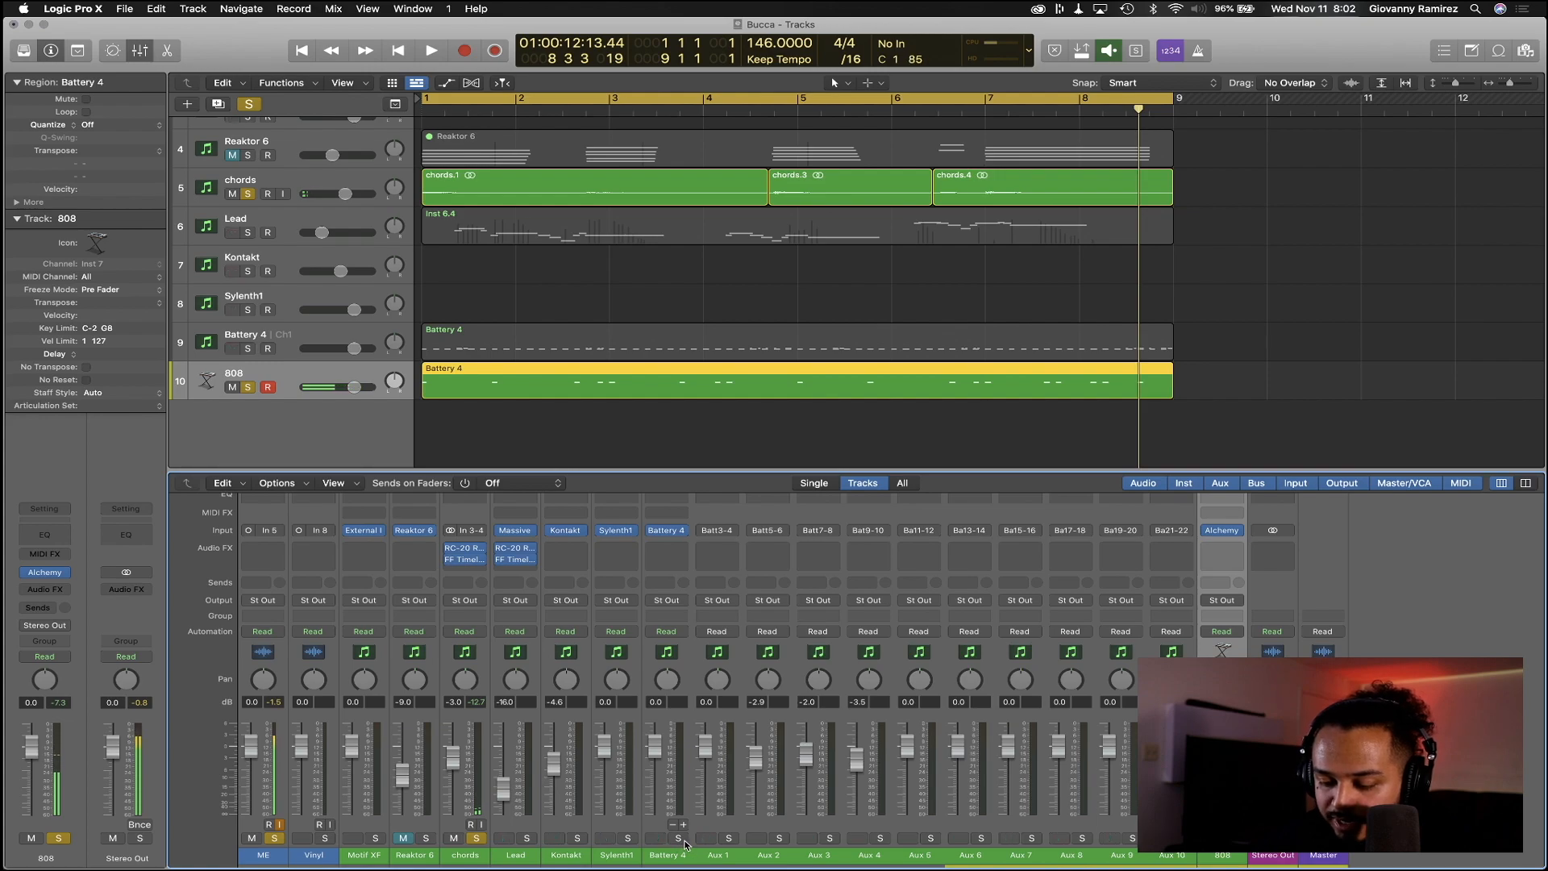
{"action": "left_click", "coordinate": [679, 839]}
{"action": "key", "text": "Return"}
{"action": "key", "text": "space"}
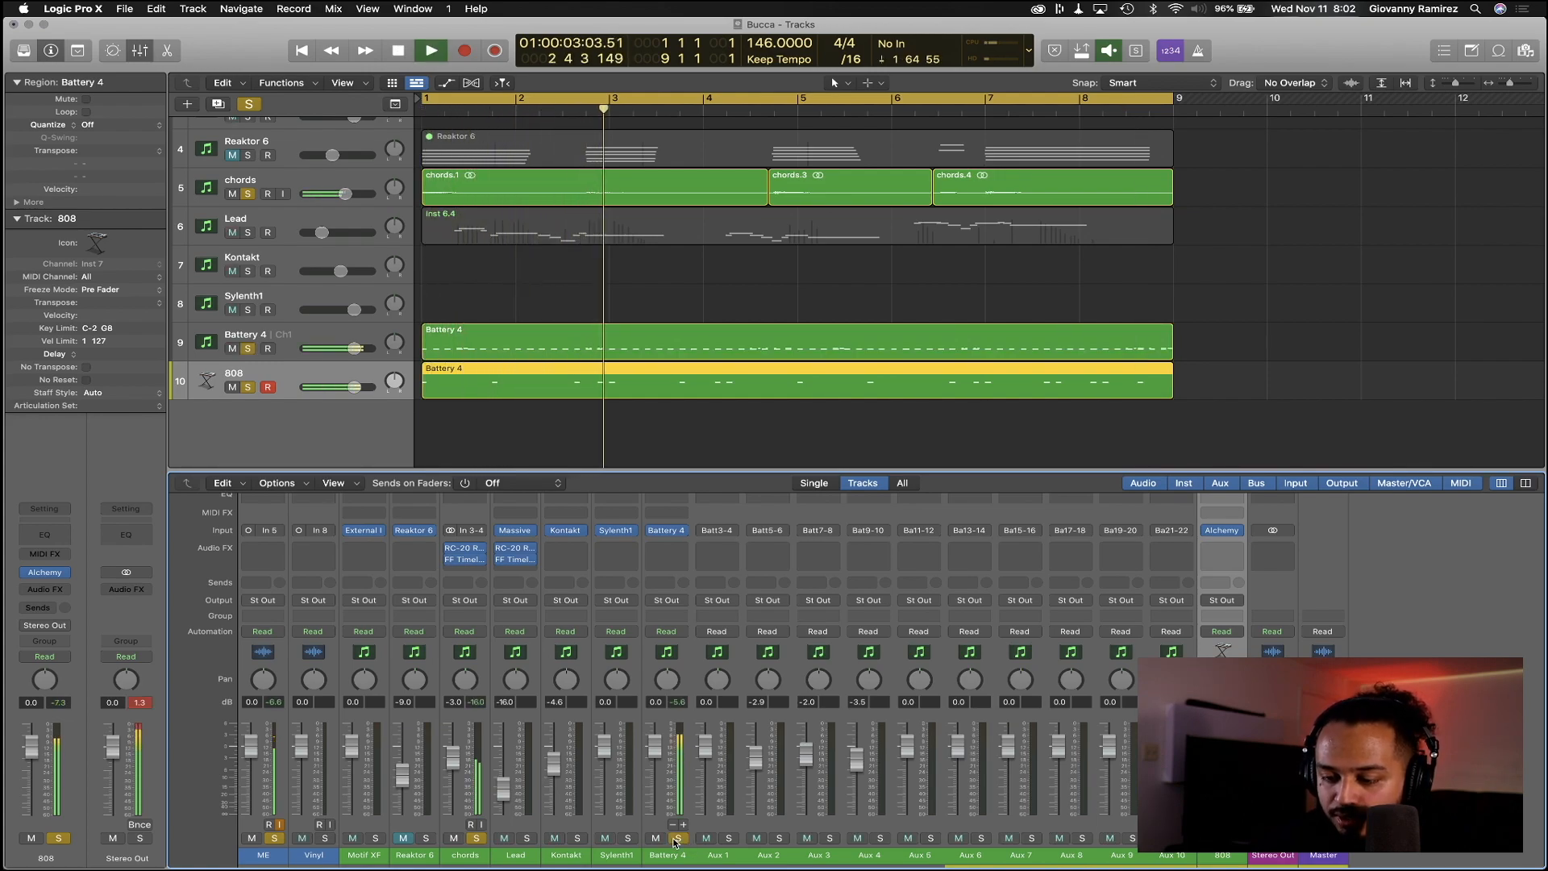
Open the 808 region in the Piano Roll, raise the note just before bar 3 to B5 and audition it
{"action": "double_click", "coordinate": [513, 386]}
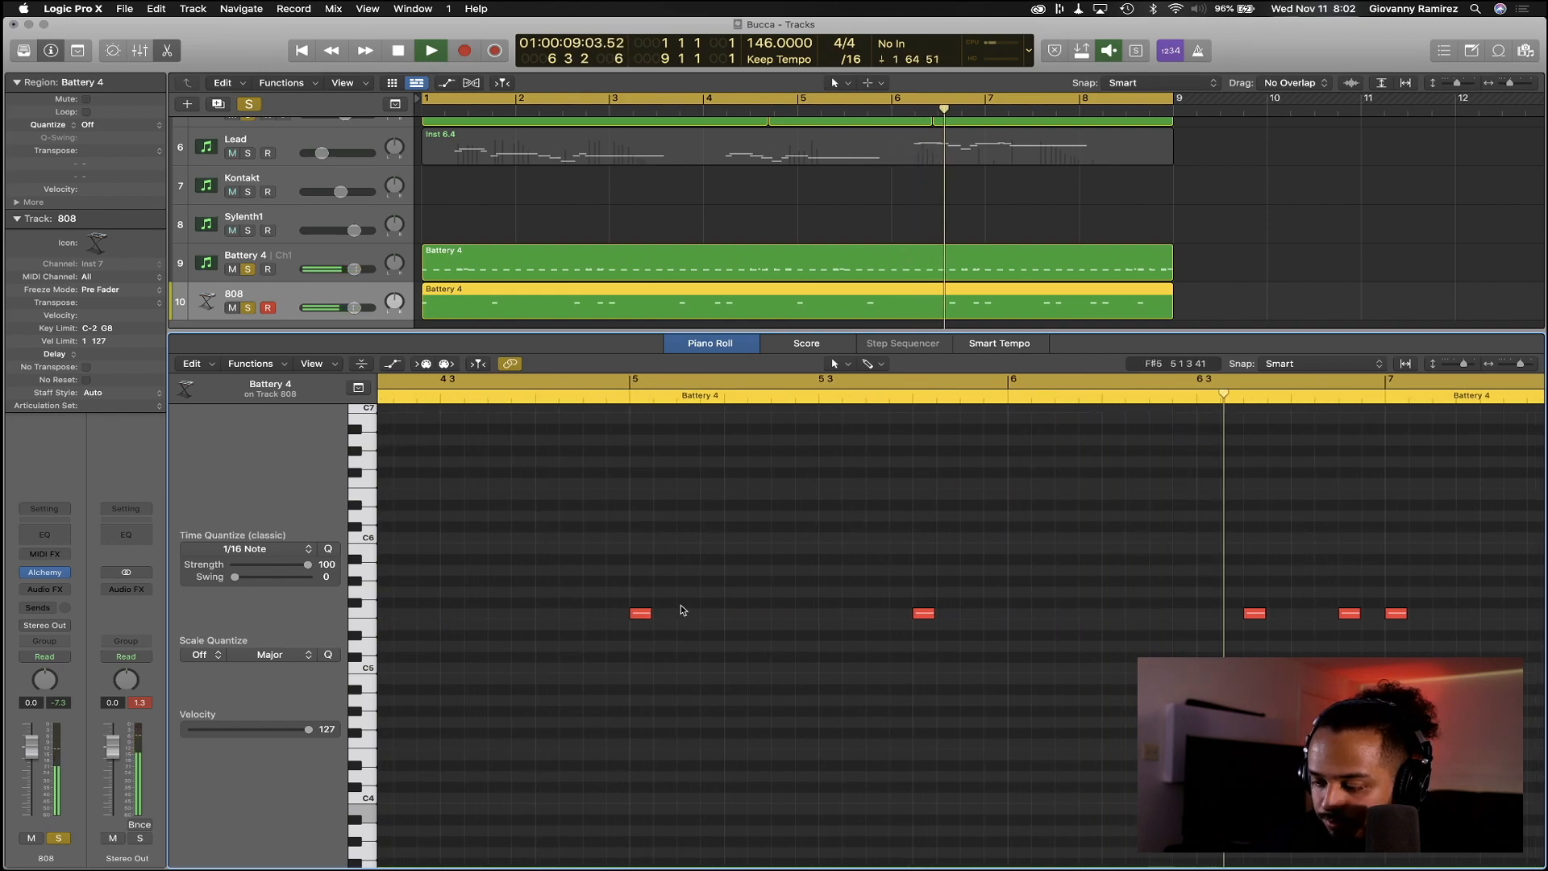
{"action": "scroll", "coordinate": [681, 610], "scroll_direction": "left", "scroll_amount": 10}
{"action": "scroll", "coordinate": [681, 611], "scroll_direction": "down", "scroll_amount": 5}
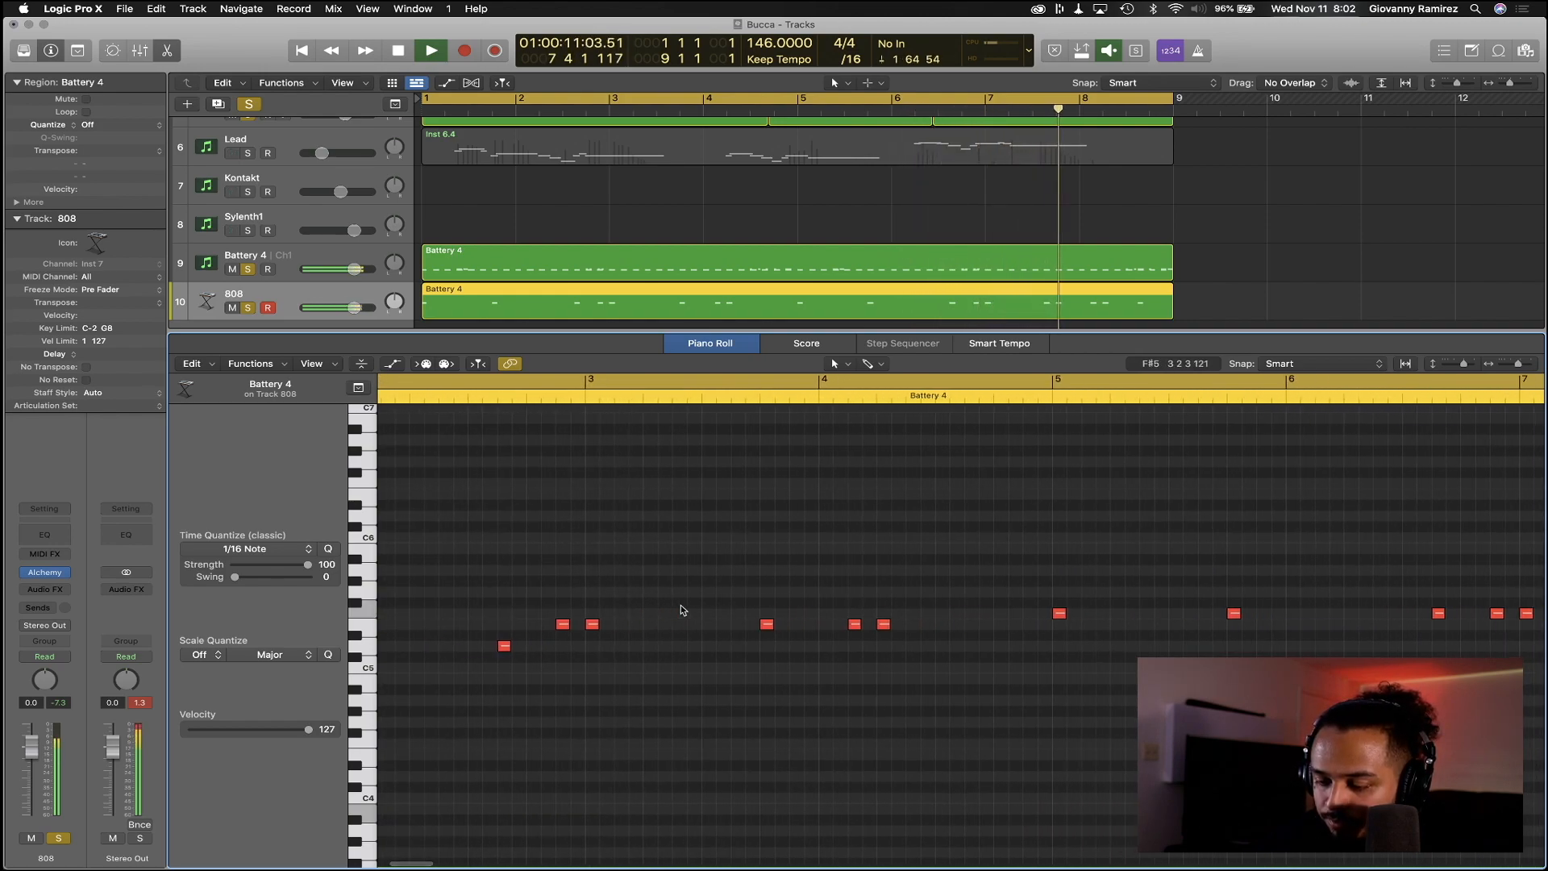
{"action": "scroll", "coordinate": [681, 611], "scroll_direction": "left", "scroll_amount": 6}
{"action": "scroll", "coordinate": [680, 610], "scroll_direction": "up", "scroll_amount": 1}
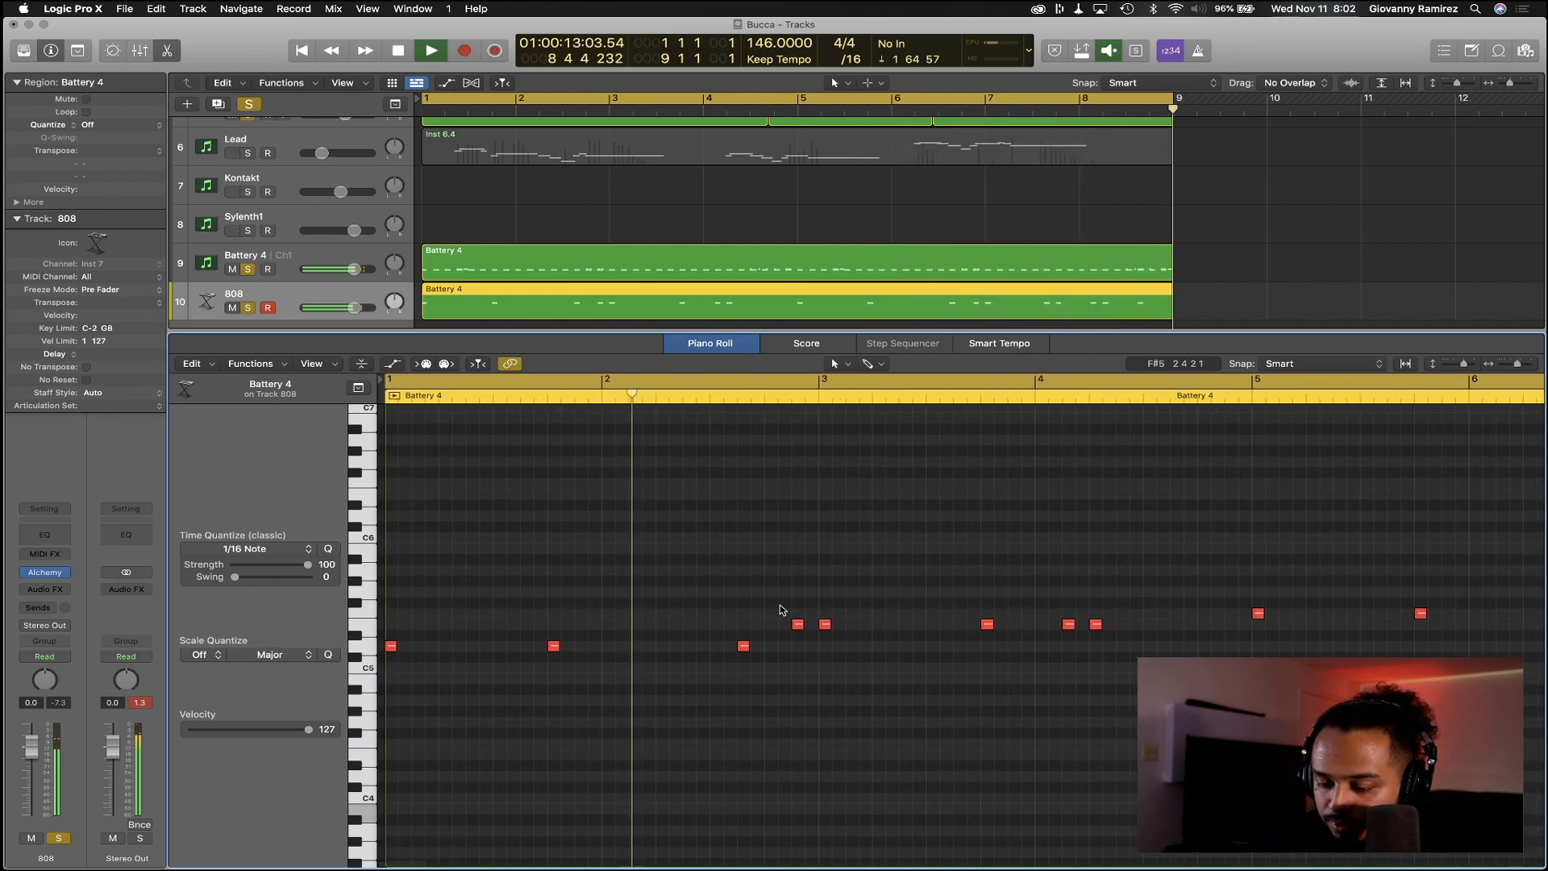
{"action": "left_click", "coordinate": [797, 626]}
{"action": "key", "text": "space"}
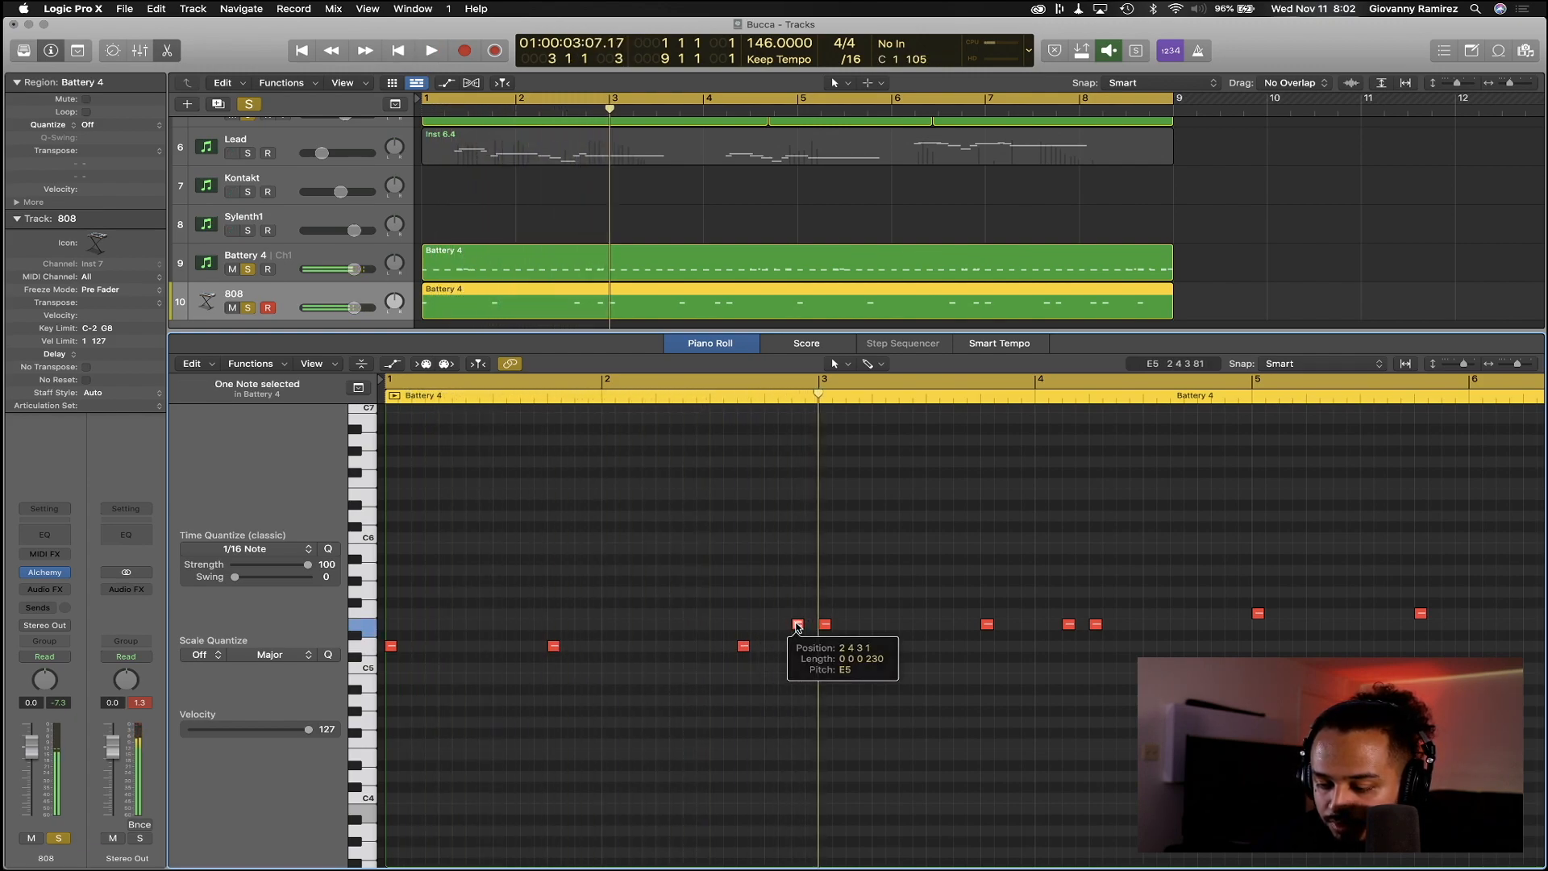
{"action": "left_click_drag", "start_coordinate": [798, 628], "coordinate": [798, 550]}
{"action": "key", "text": "space"}
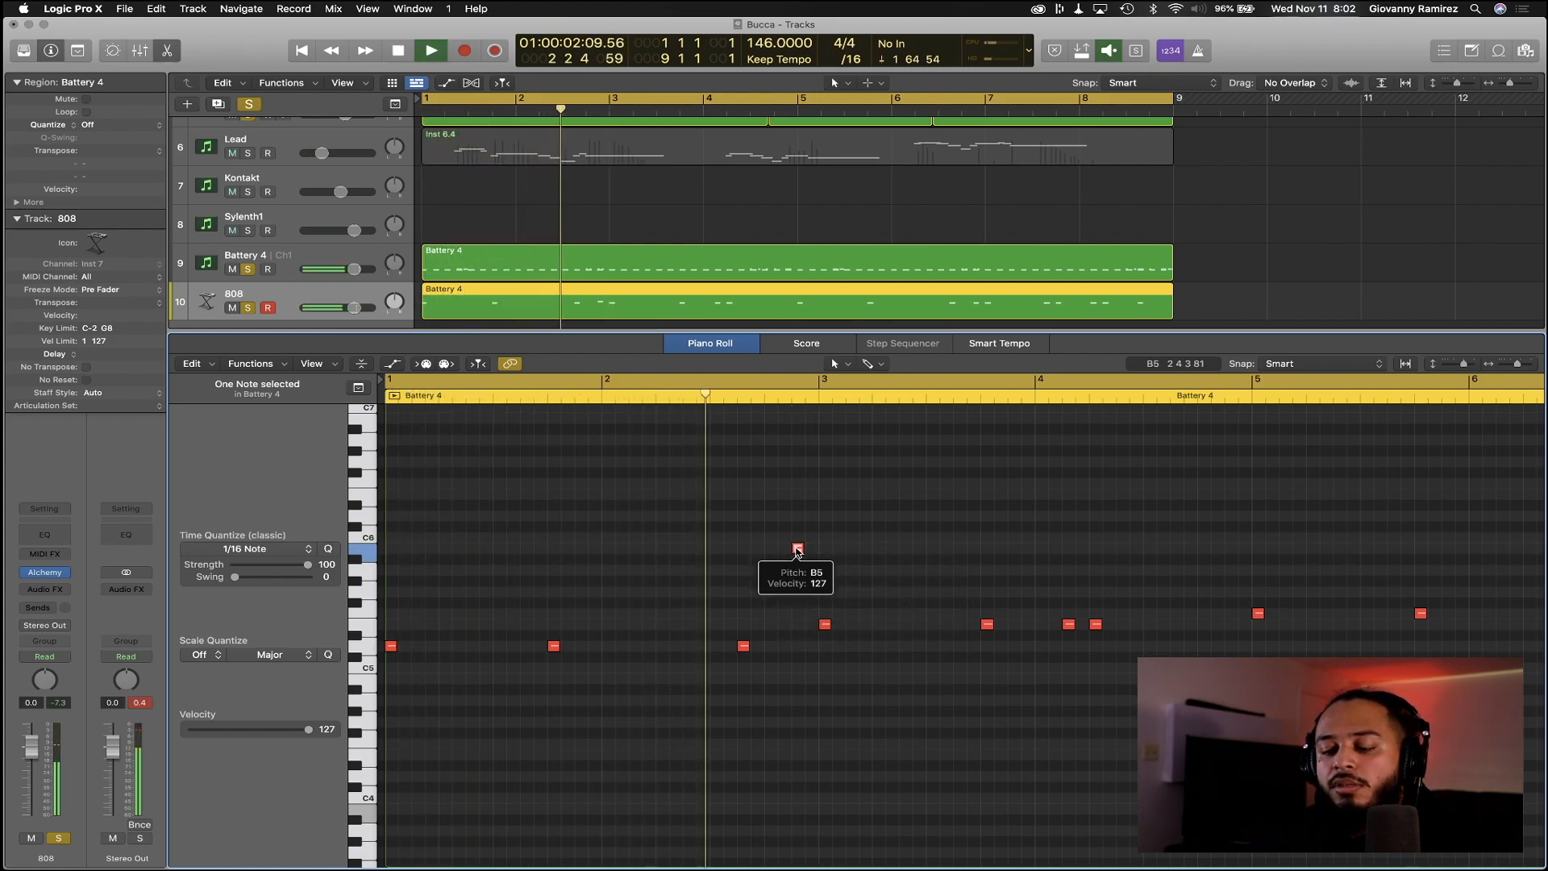
Lower the 808 note just before bar 3 to A5 and play the passage again
{"action": "key", "text": "space"}
{"action": "left_click_drag", "start_coordinate": [797, 550], "coordinate": [797, 571]}
{"action": "left_click", "coordinate": [724, 401]}
{"action": "key", "text": "space"}
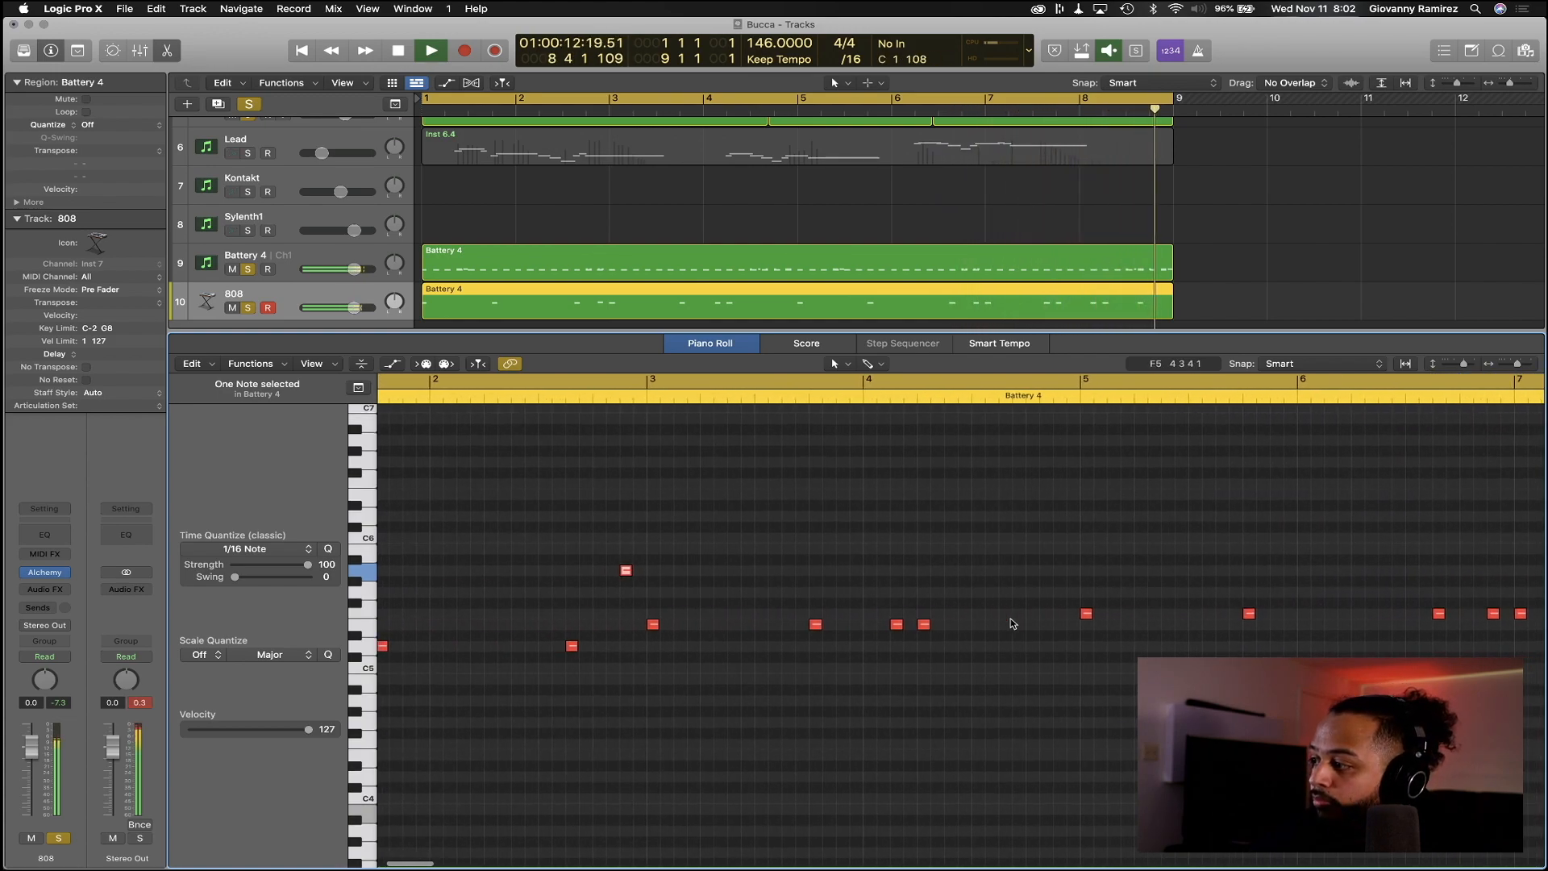
Select all 808 notes and transpose them down two octaves so the first note is D3
{"action": "scroll", "coordinate": [744, 460], "scroll_direction": "down", "scroll_amount": 5}
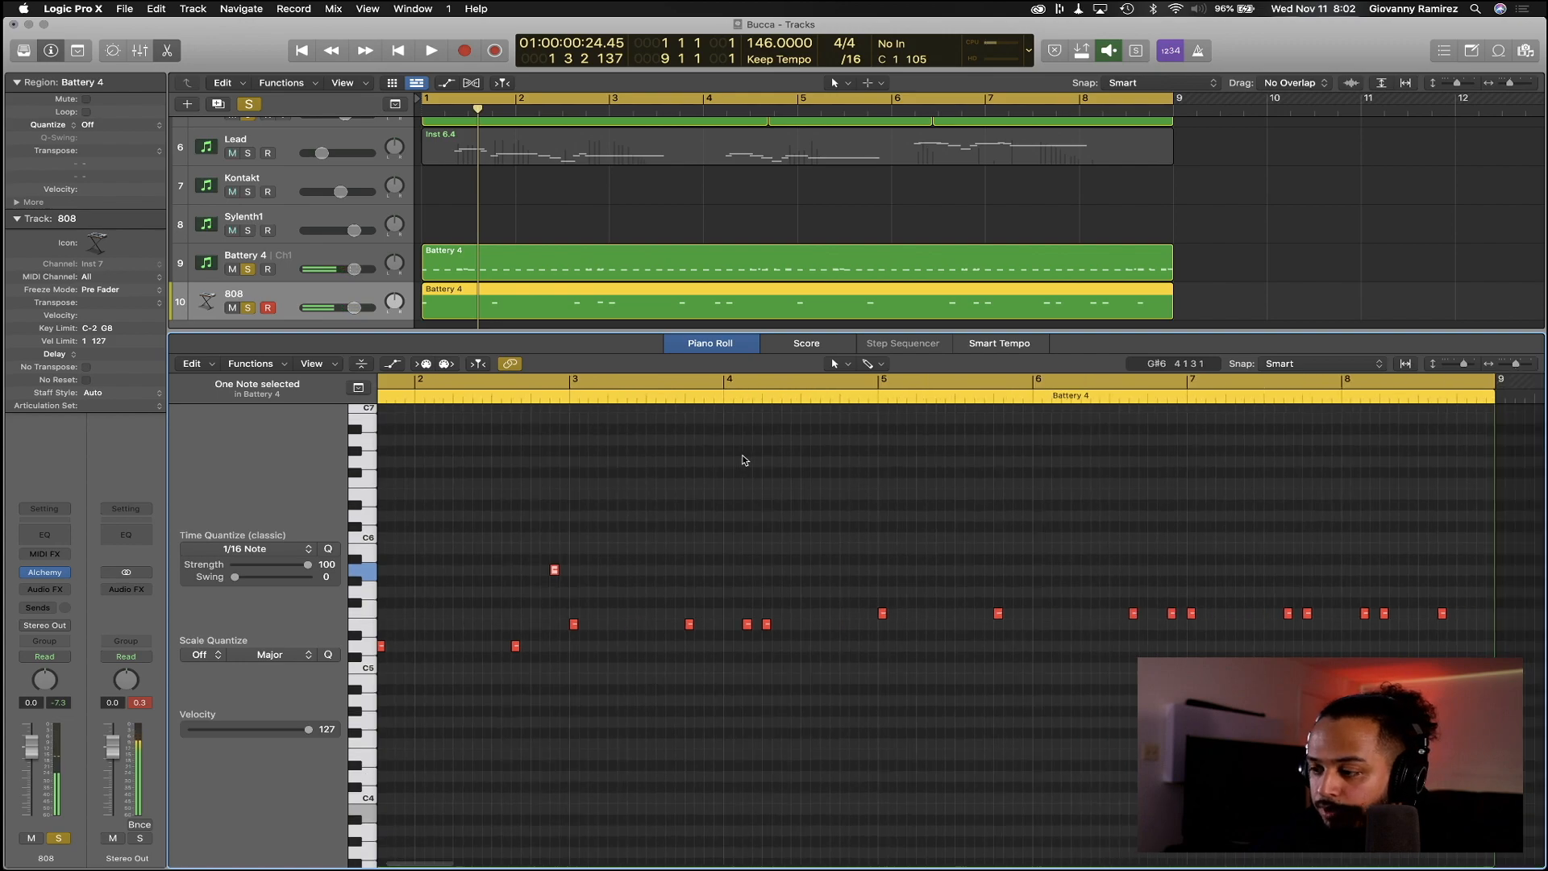
{"action": "scroll", "coordinate": [646, 471], "scroll_direction": "left", "scroll_amount": 3}
{"action": "left_click", "coordinate": [600, 470]}
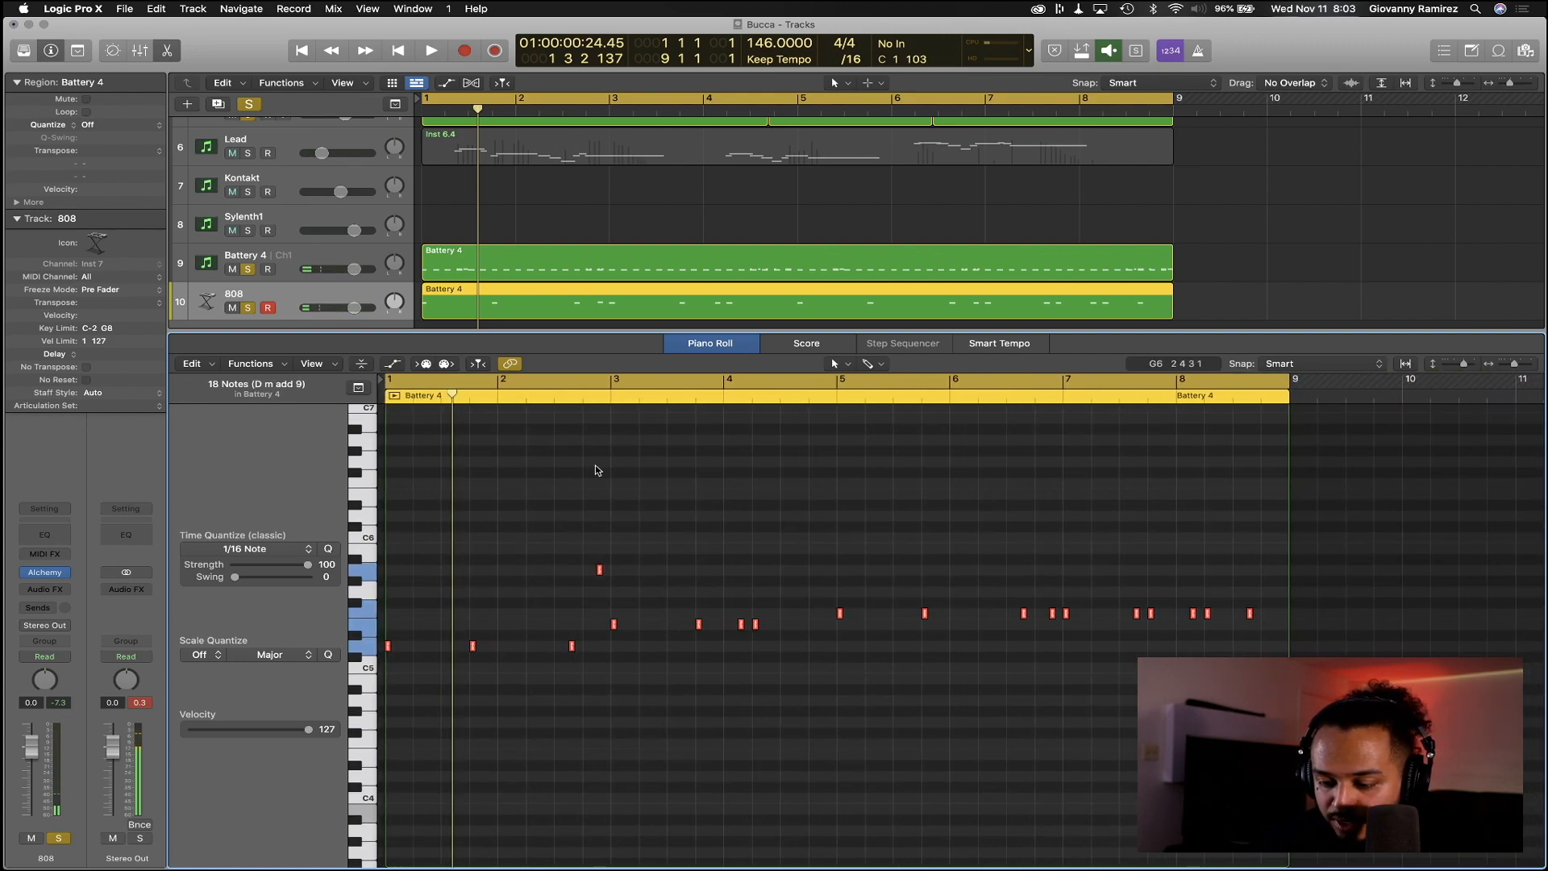
{"action": "scroll", "coordinate": [470, 535], "scroll_direction": "down", "scroll_amount": 5}
{"action": "scroll", "coordinate": [465, 502], "scroll_direction": "up", "scroll_amount": 5}
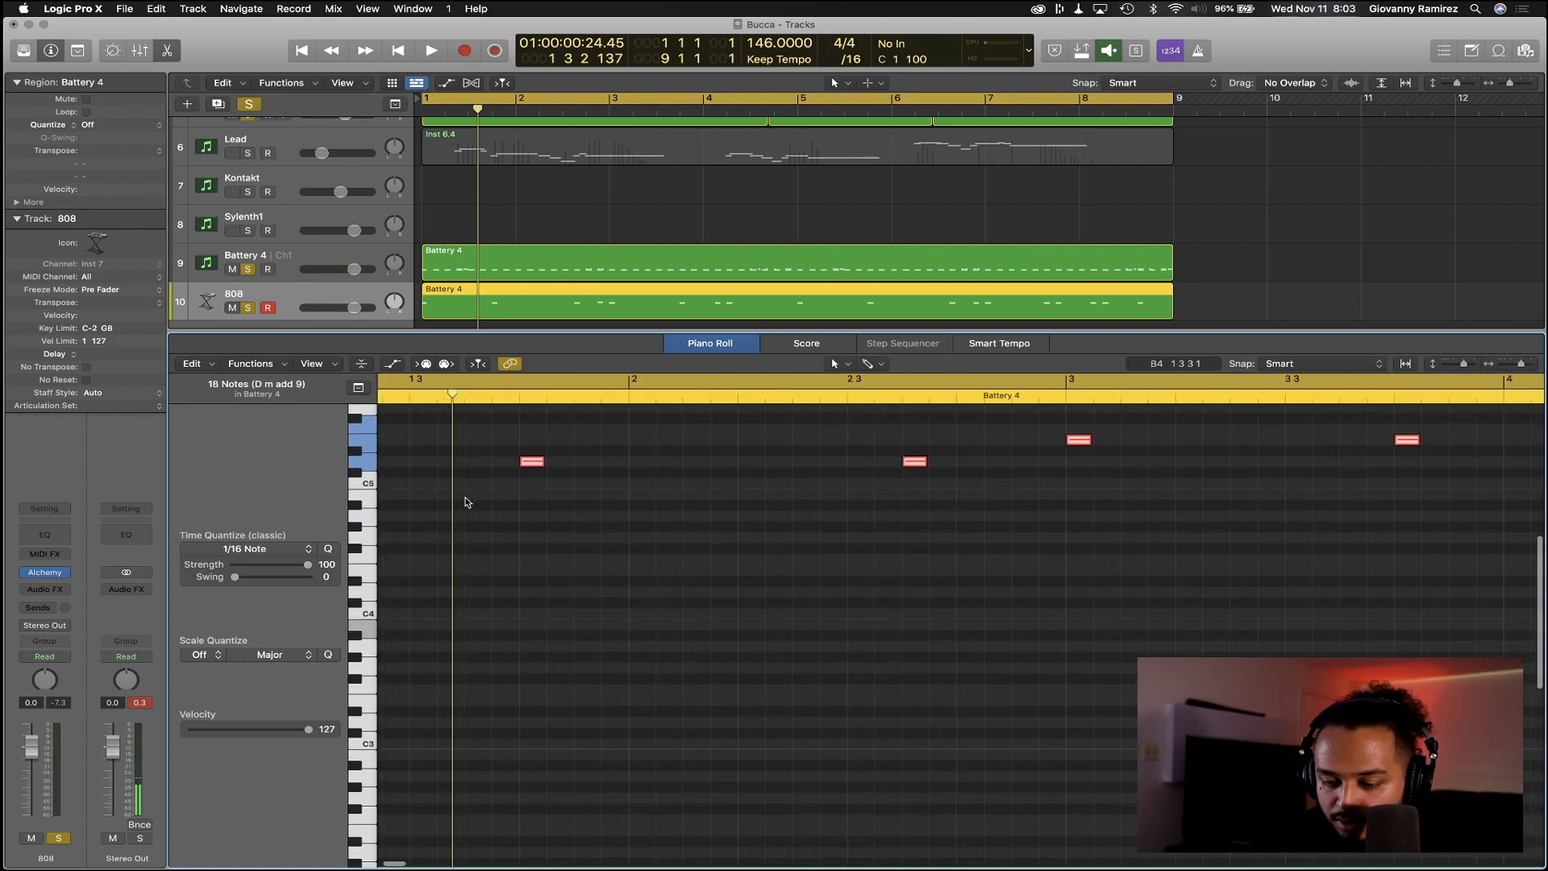
{"action": "left_click", "coordinate": [466, 502]}
{"action": "scroll", "coordinate": [465, 501], "scroll_direction": "left", "scroll_amount": 3}
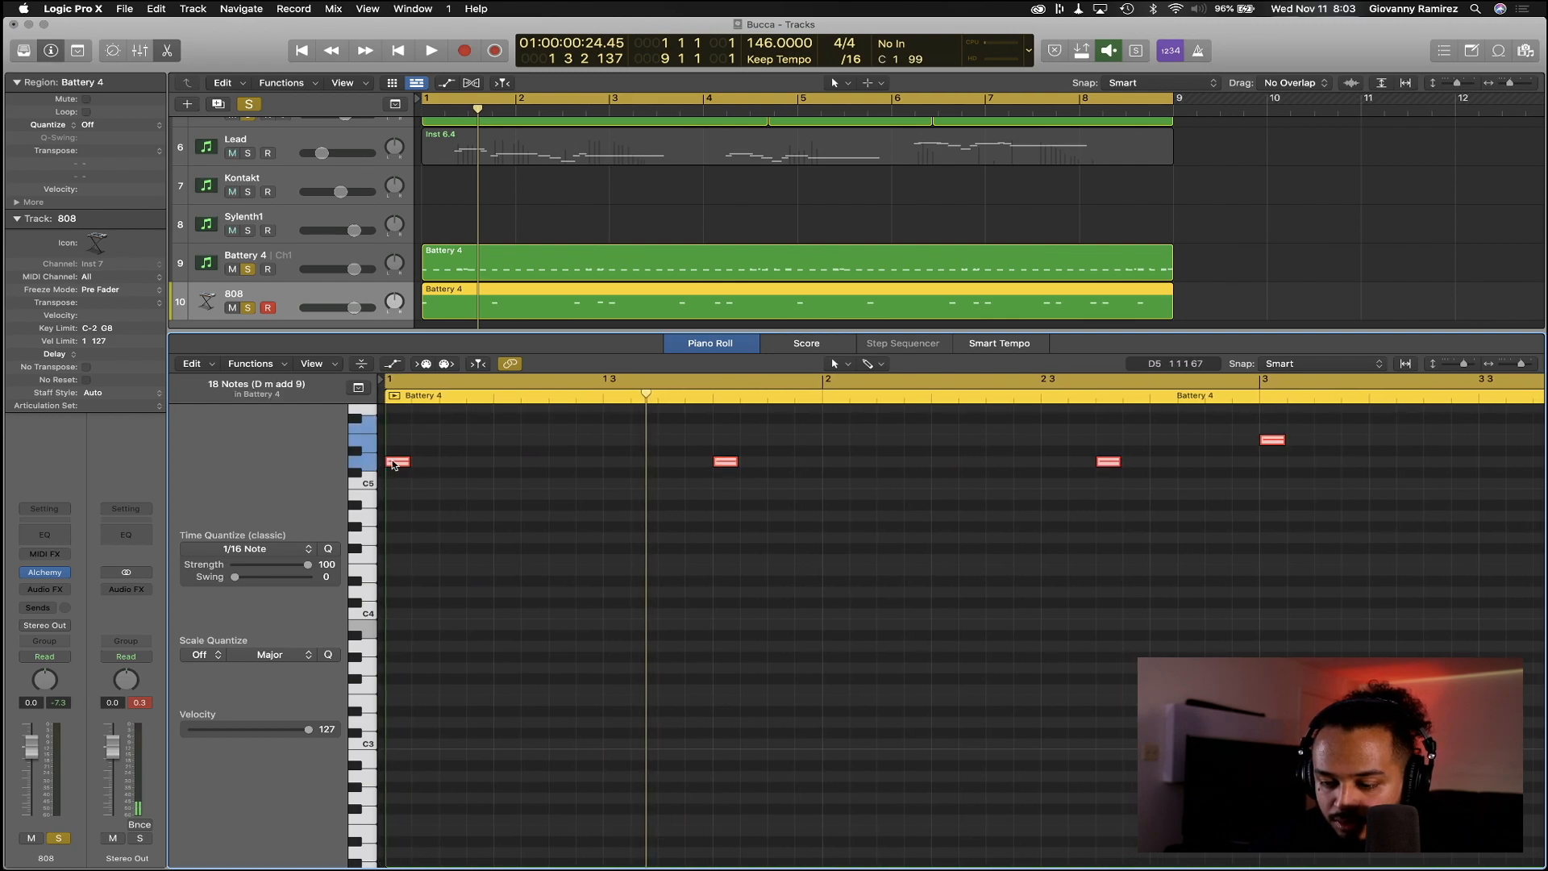
{"action": "left_click_drag", "start_coordinate": [394, 468], "coordinate": [402, 720]}
Play back the transposed 808 line through bar 8 and judge its register against the drums and chords
{"action": "key", "text": "space"}
{"action": "scroll", "coordinate": [559, 703], "scroll_direction": "up", "scroll_amount": 2}
{"action": "scroll", "coordinate": [560, 703], "scroll_direction": "right", "scroll_amount": 3}
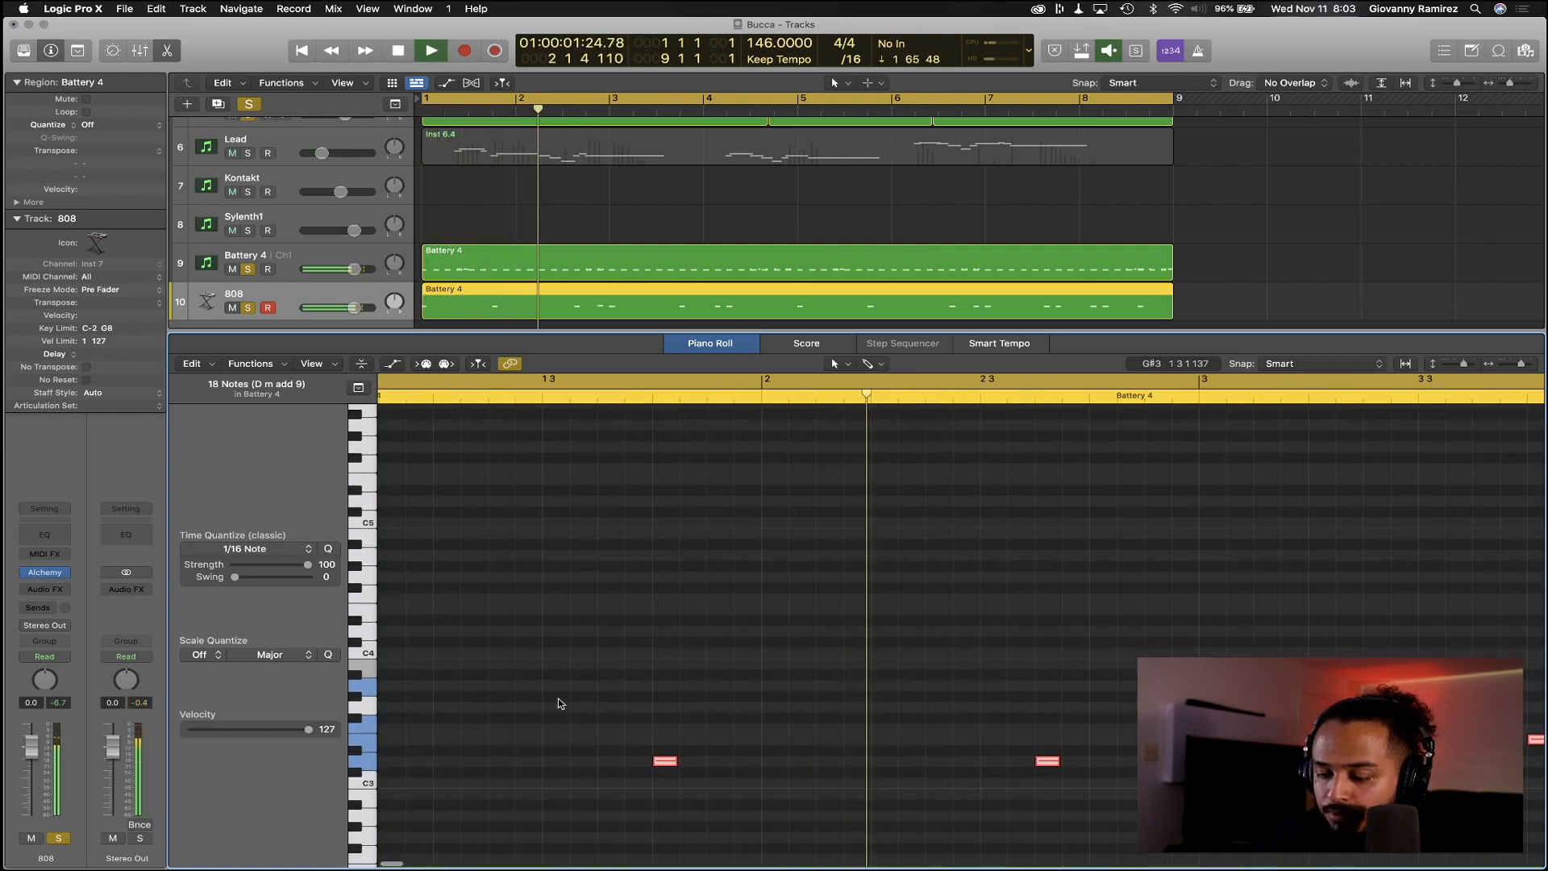
{"action": "scroll", "coordinate": [558, 698], "scroll_direction": "right", "scroll_amount": 5}
{"action": "scroll", "coordinate": [558, 698], "scroll_direction": "down", "scroll_amount": 3}
{"action": "scroll", "coordinate": [560, 704], "scroll_direction": "right", "scroll_amount": 8}
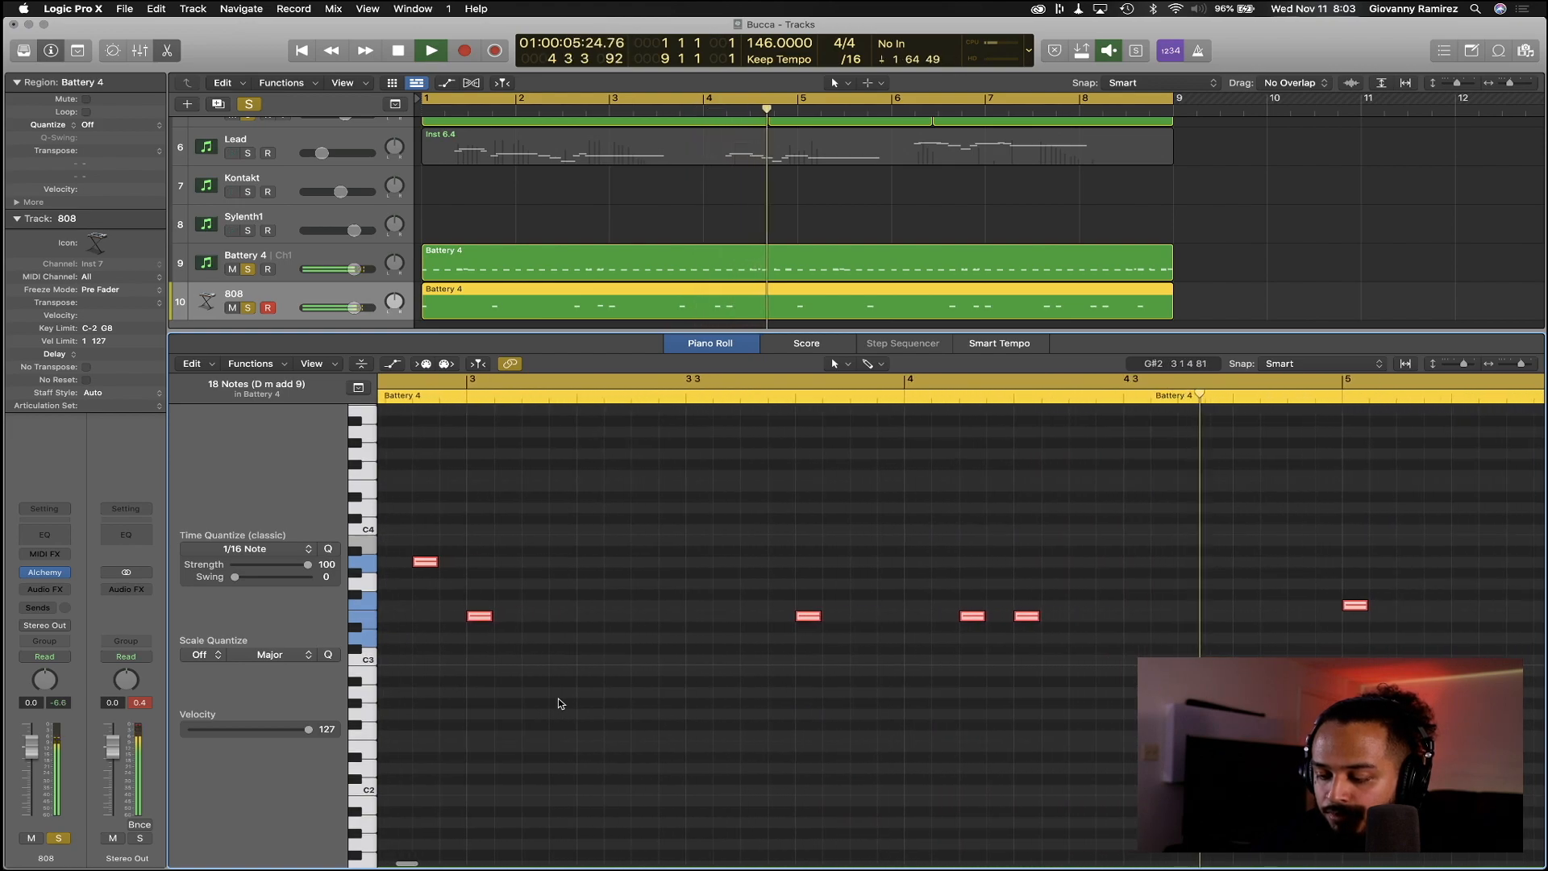
{"action": "scroll", "coordinate": [559, 703], "scroll_direction": "right", "scroll_amount": 7}
{"action": "scroll", "coordinate": [781, 702], "scroll_direction": "down", "scroll_amount": 4}
{"action": "scroll", "coordinate": [781, 702], "scroll_direction": "down", "scroll_amount": 5}
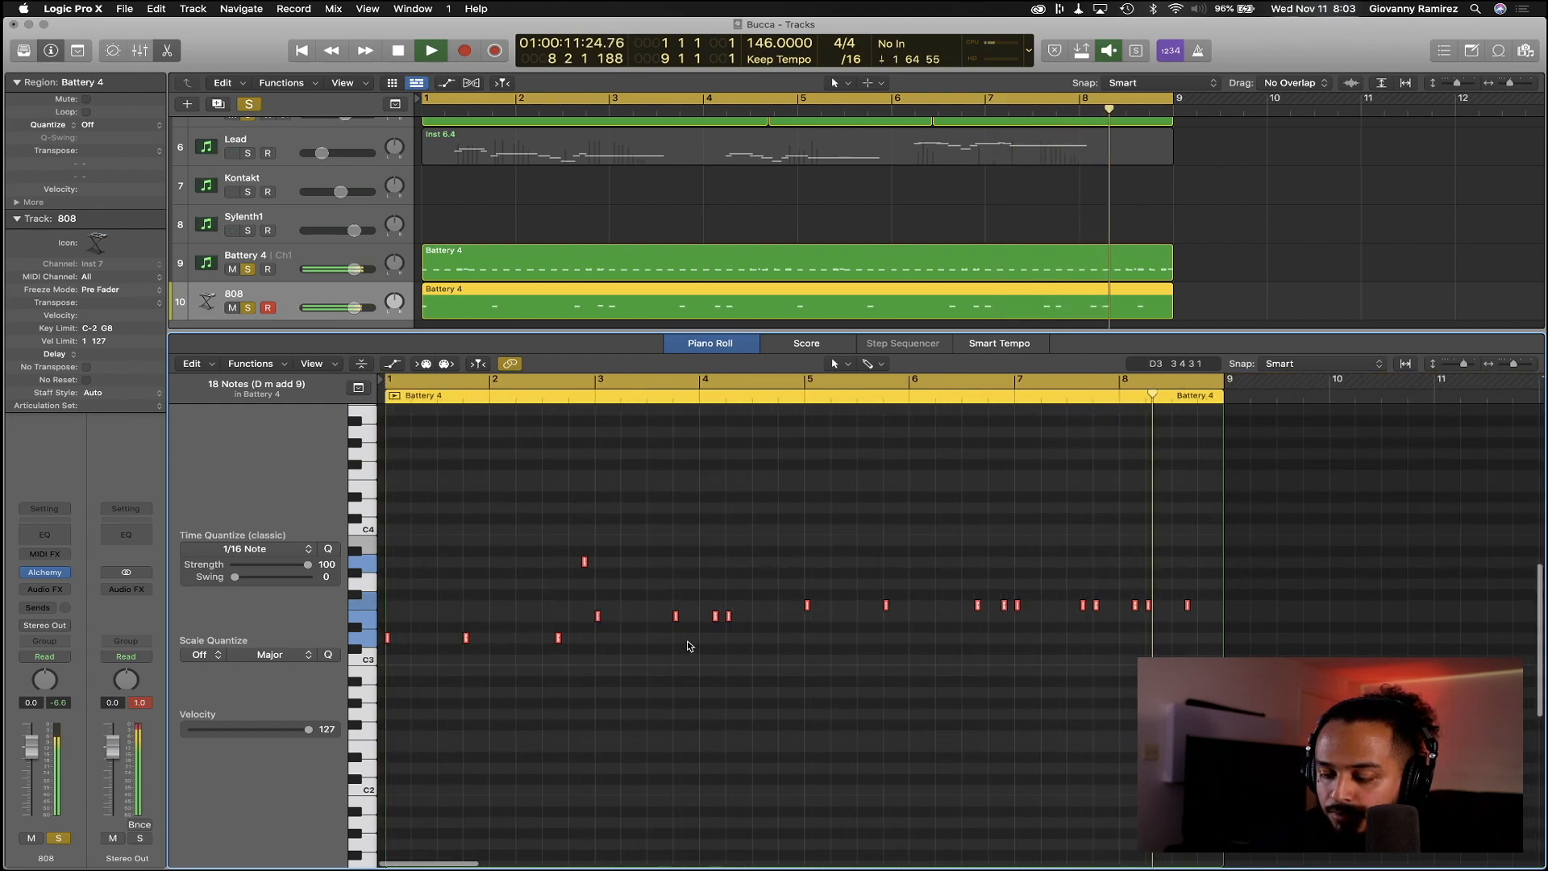
Transpose all 808 notes down another octave so the first note is D2, and play them back
{"action": "key", "text": "space"}
{"action": "left_click", "coordinate": [452, 599]}
{"action": "scroll", "coordinate": [456, 596], "scroll_direction": "up", "scroll_amount": 5}
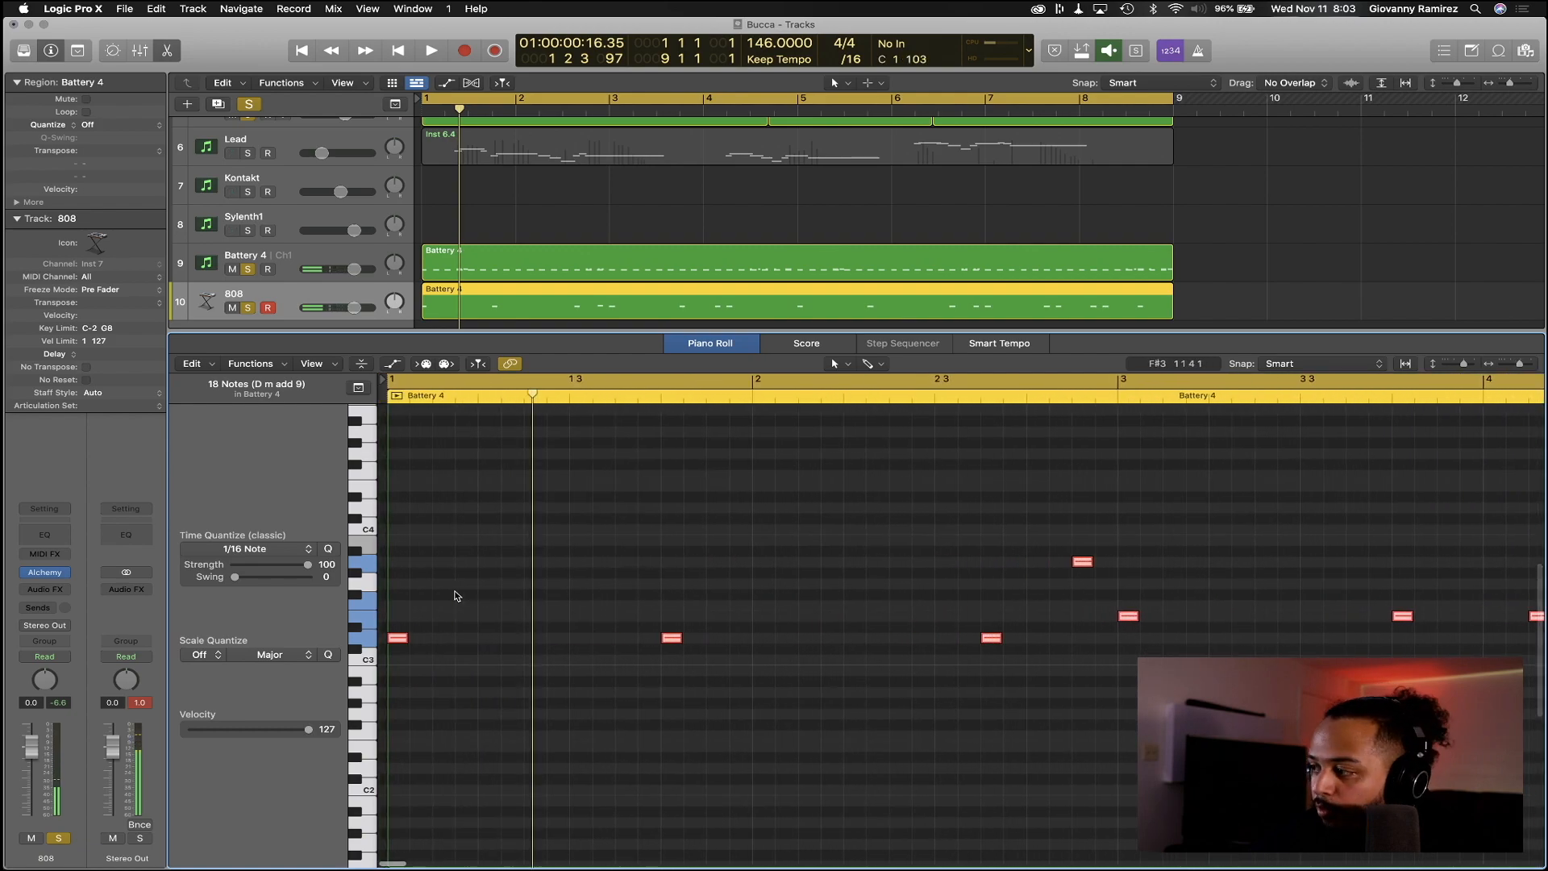
{"action": "left_click_drag", "start_coordinate": [398, 642], "coordinate": [399, 767]}
{"action": "key", "text": "space"}
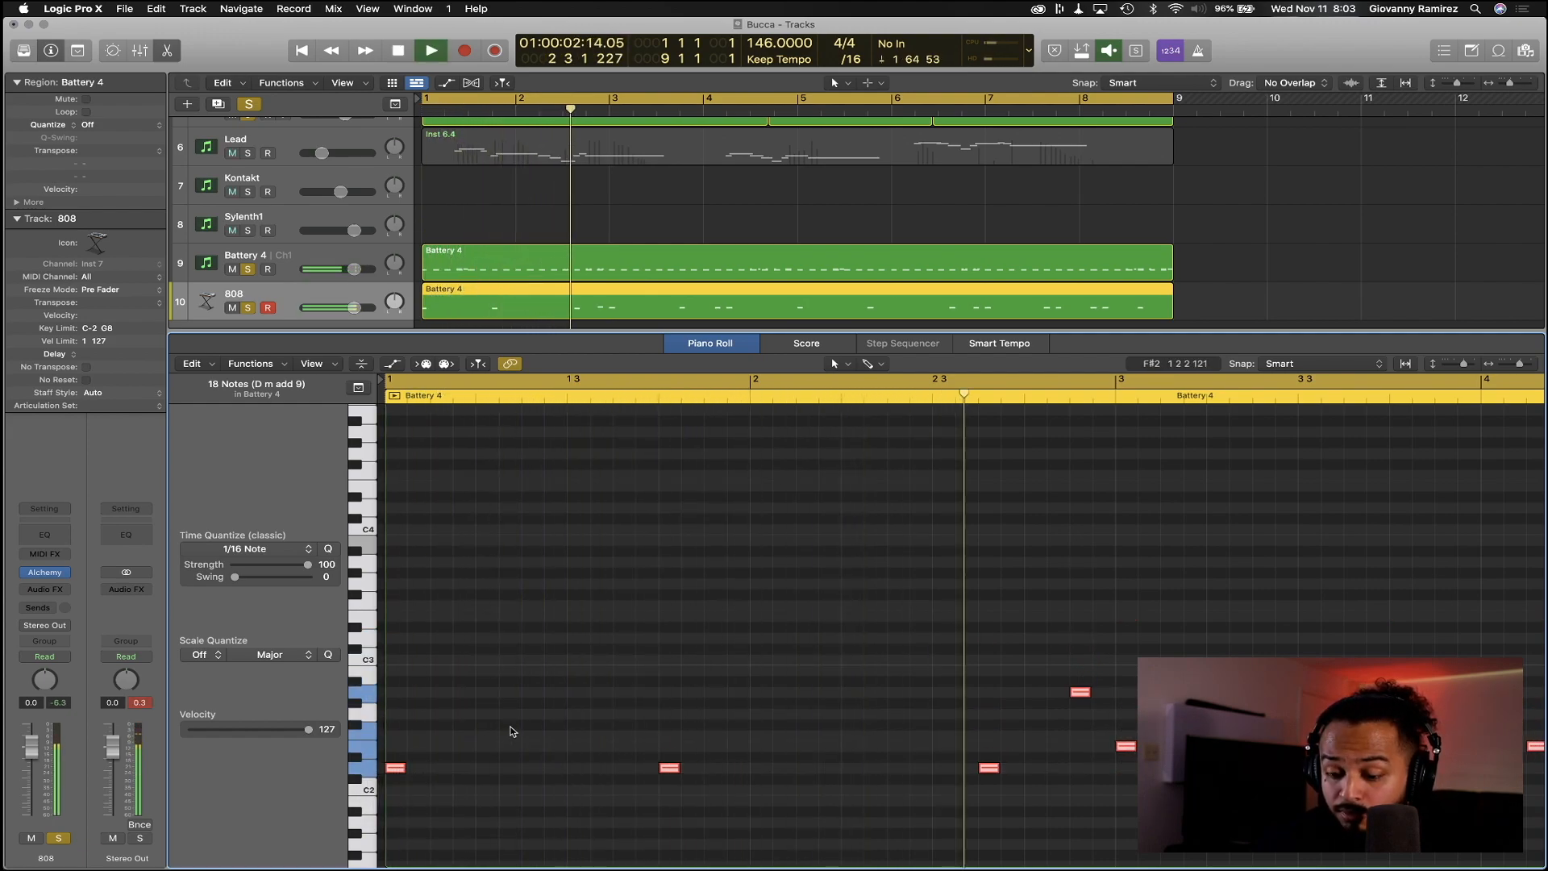
{"action": "scroll", "coordinate": [510, 731], "scroll_direction": "down", "scroll_amount": 5}
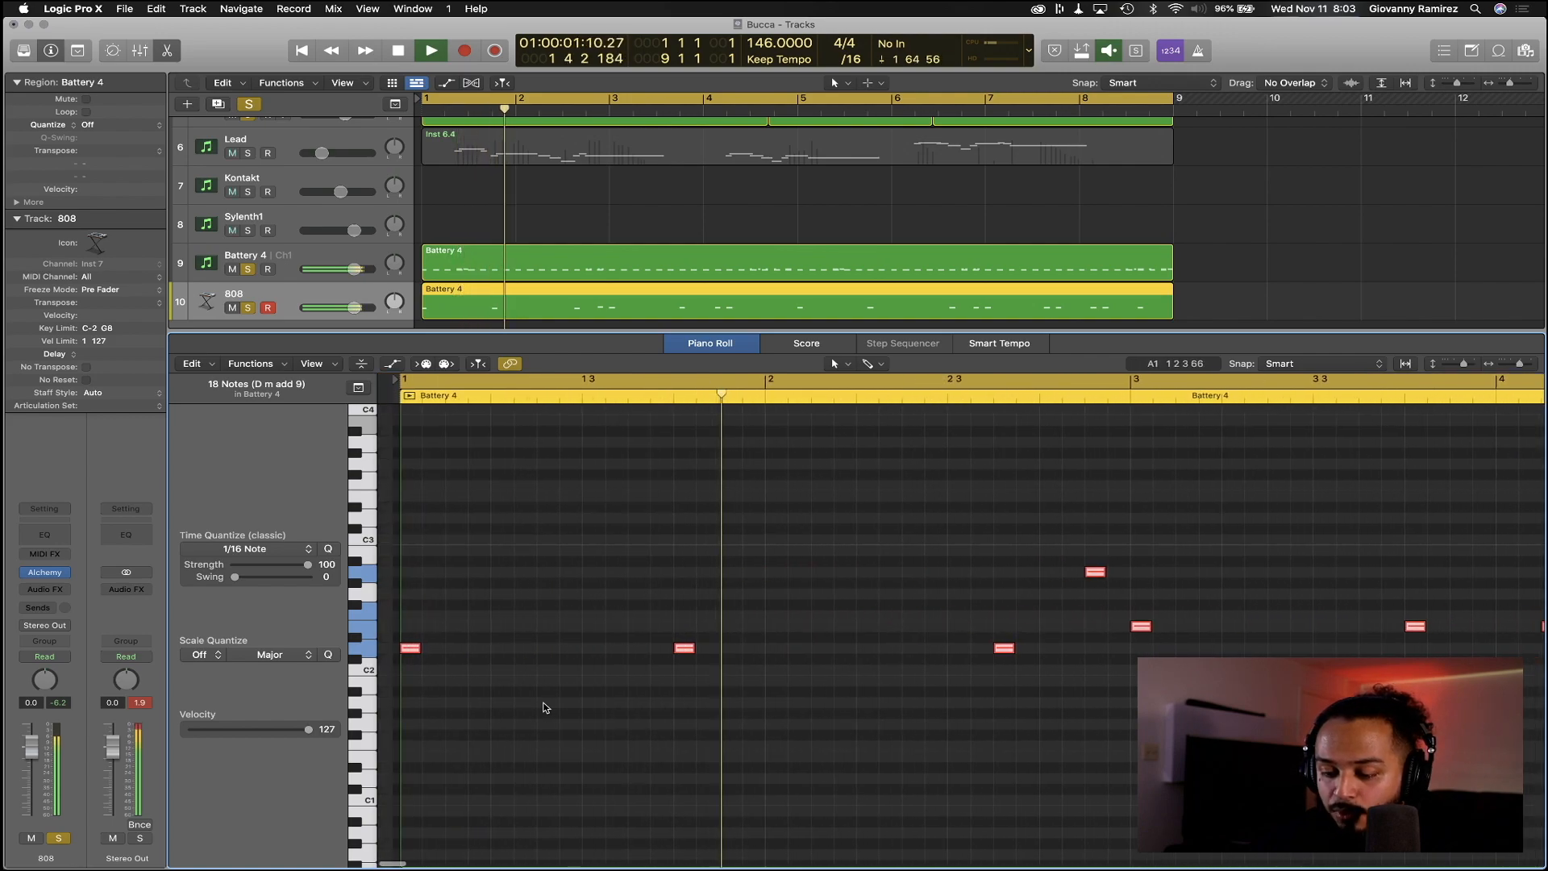
Show the mixer and lower the 808 track's volume to about -4.6 dB during playback
{"action": "key", "text": "x"}
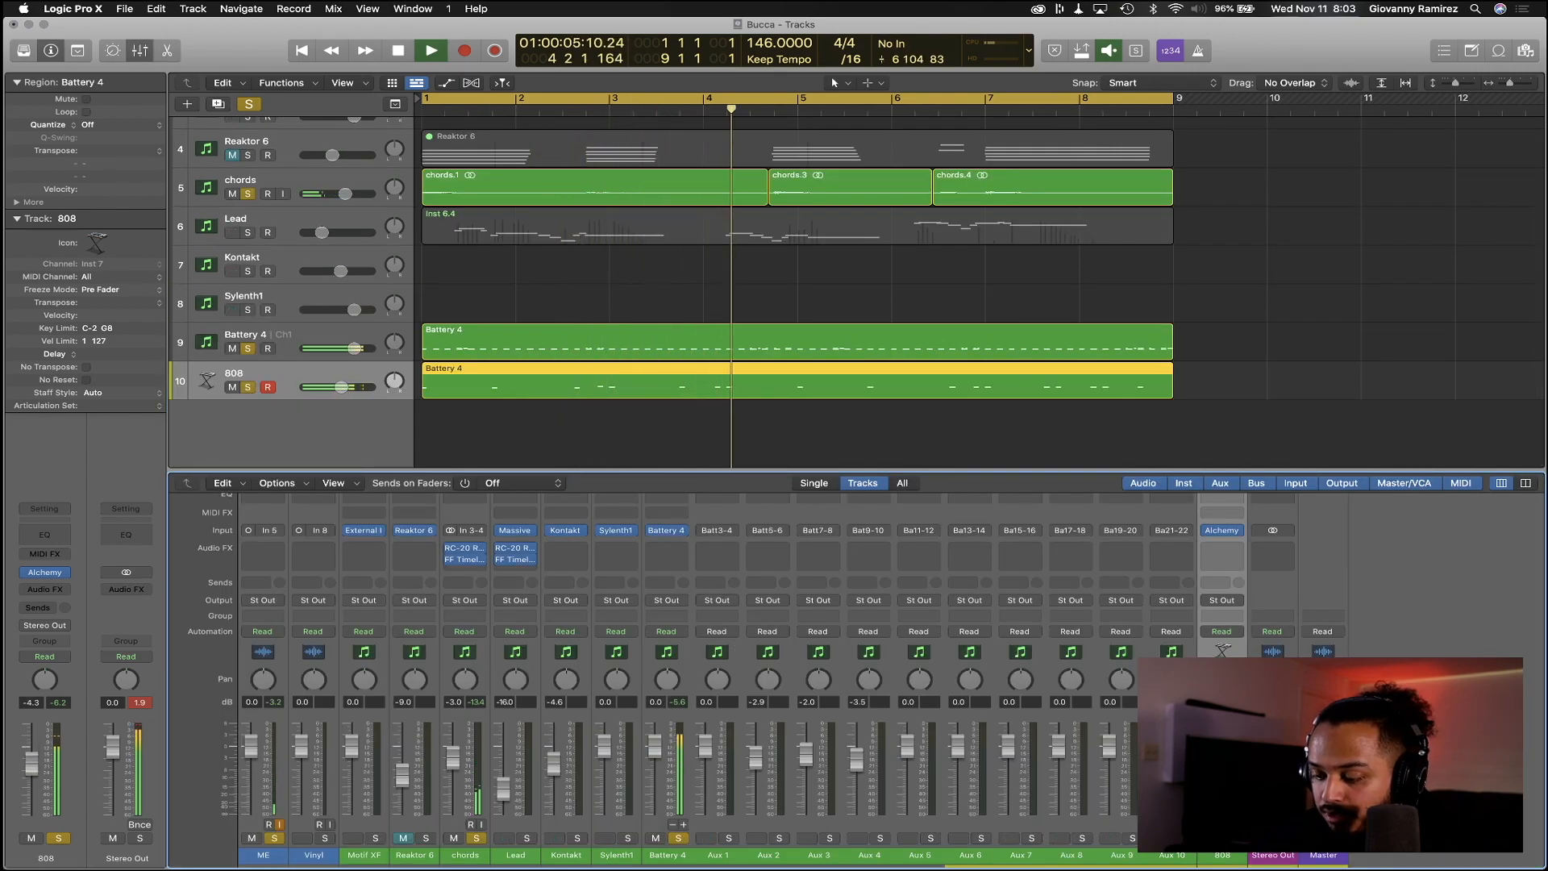
{"action": "left_click", "coordinate": [502, 407]}
{"action": "left_click", "coordinate": [462, 375]}
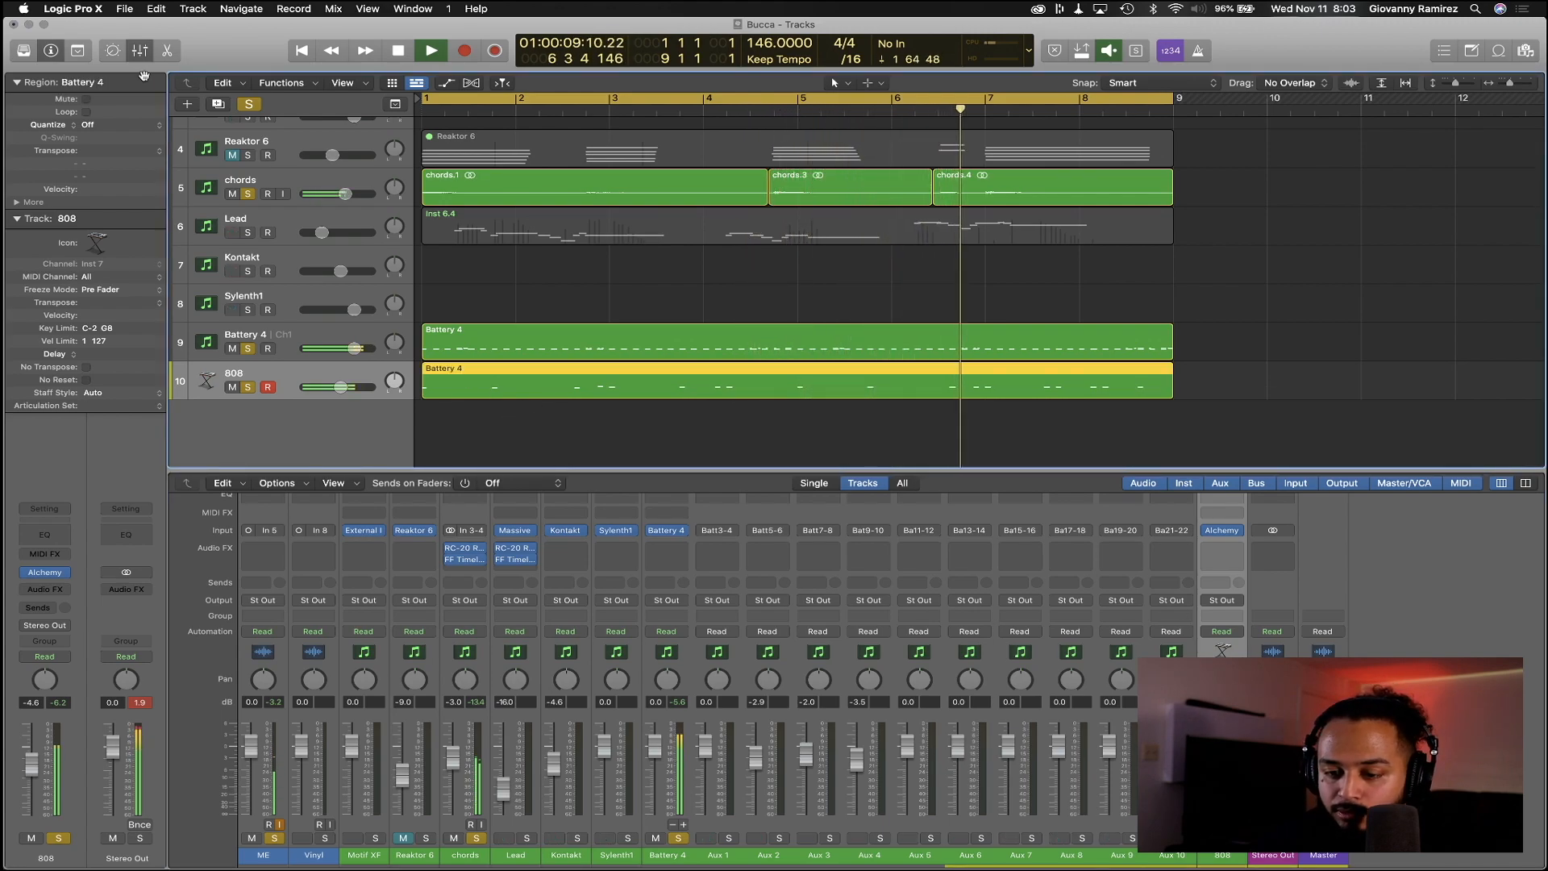
Set the 808 region's transpose to +12 and open its notes in the Piano Roll
{"action": "left_click", "coordinate": [159, 151]}
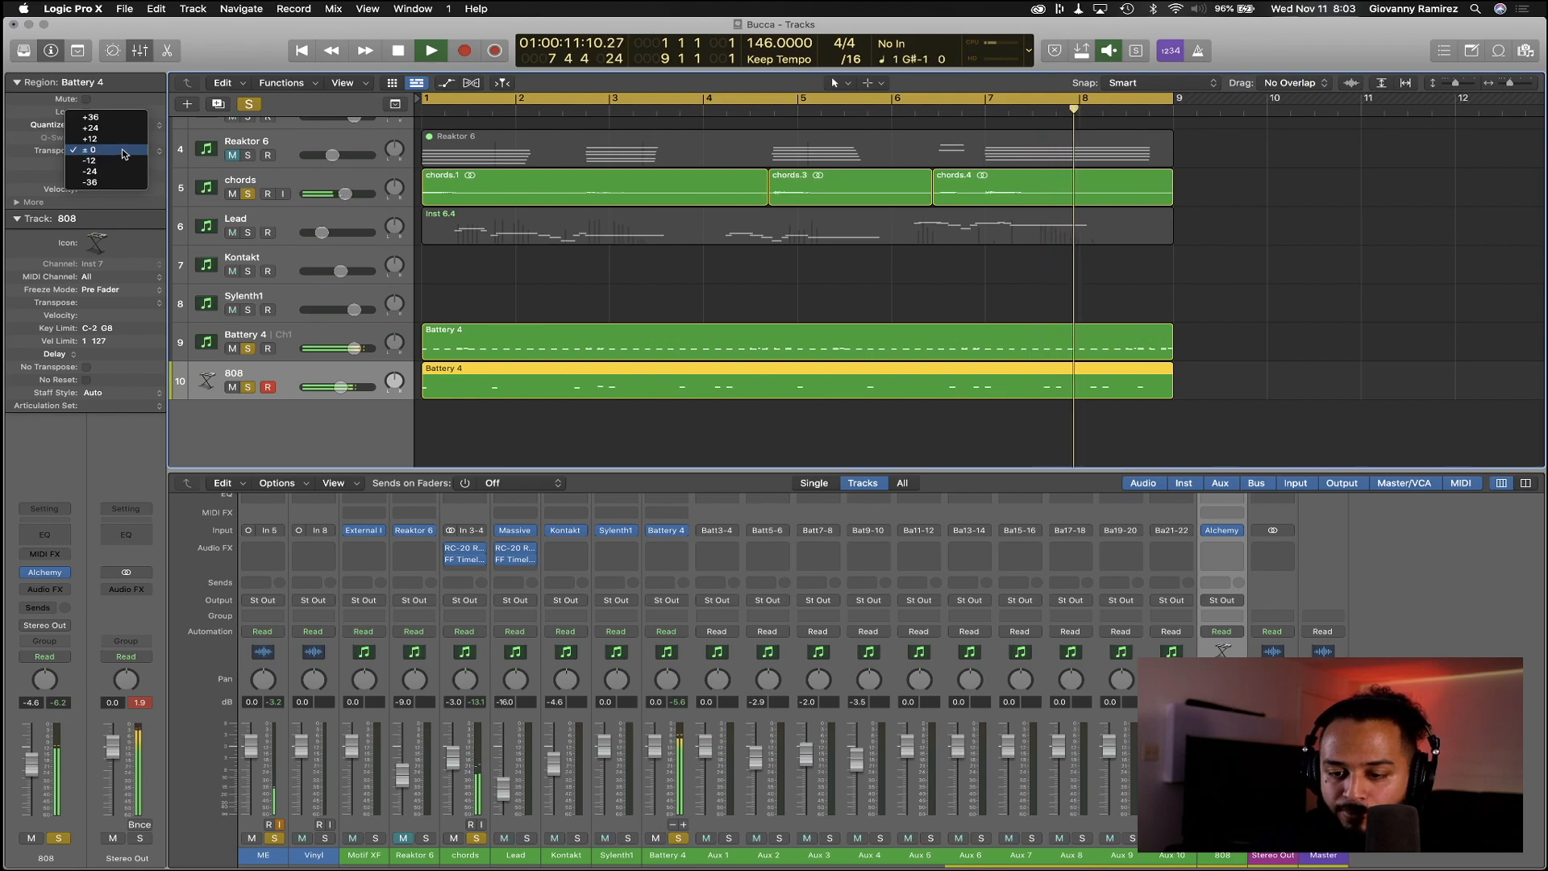
{"action": "left_click", "coordinate": [121, 139]}
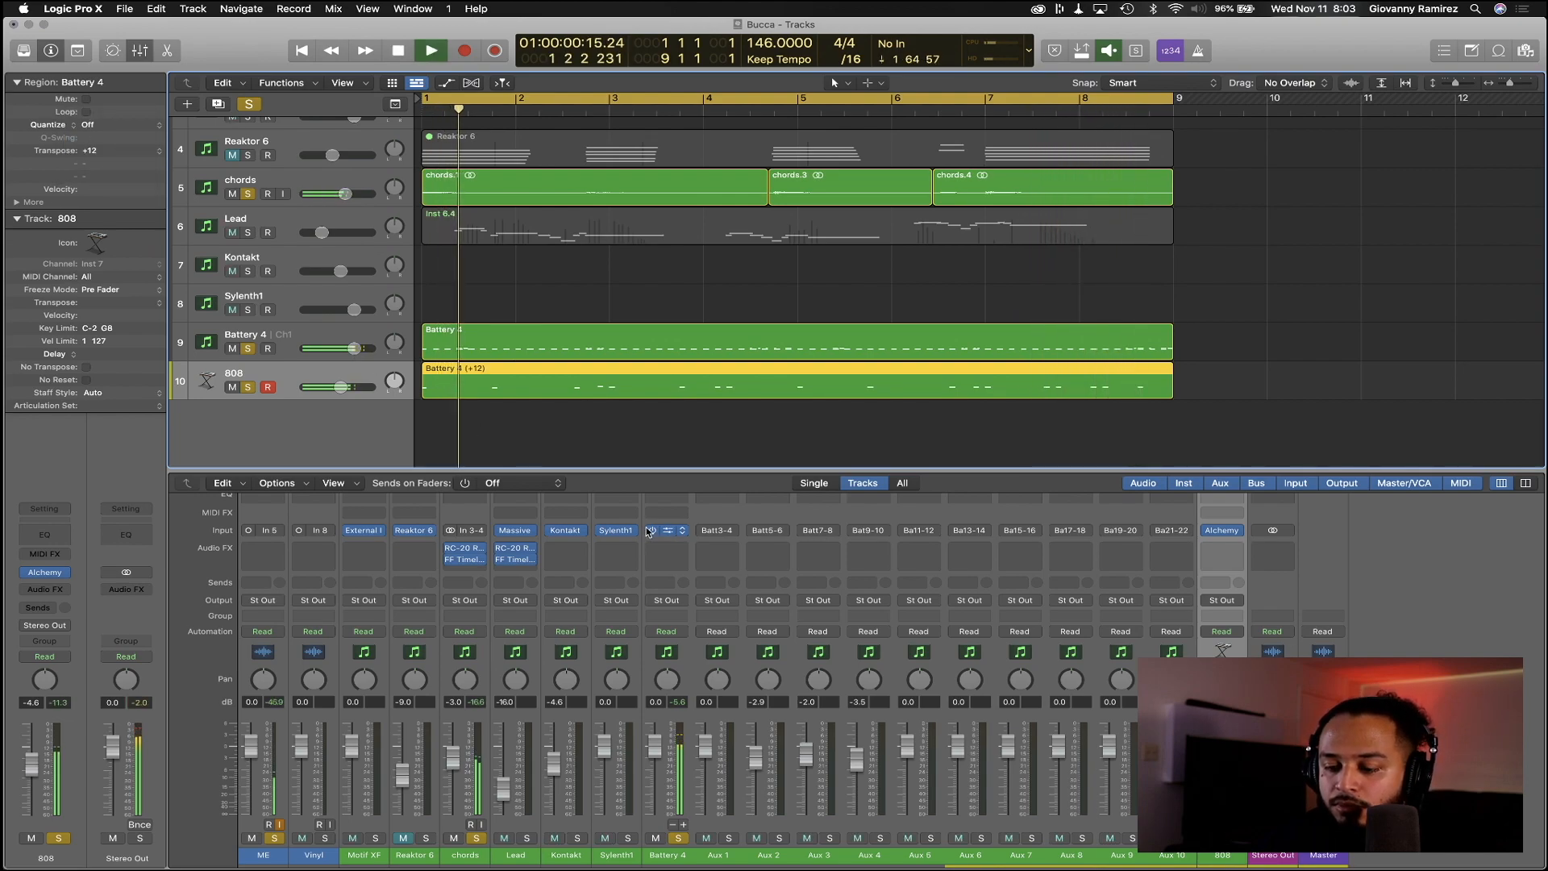
{"action": "left_click", "coordinate": [496, 424]}
{"action": "double_click", "coordinate": [513, 383]}
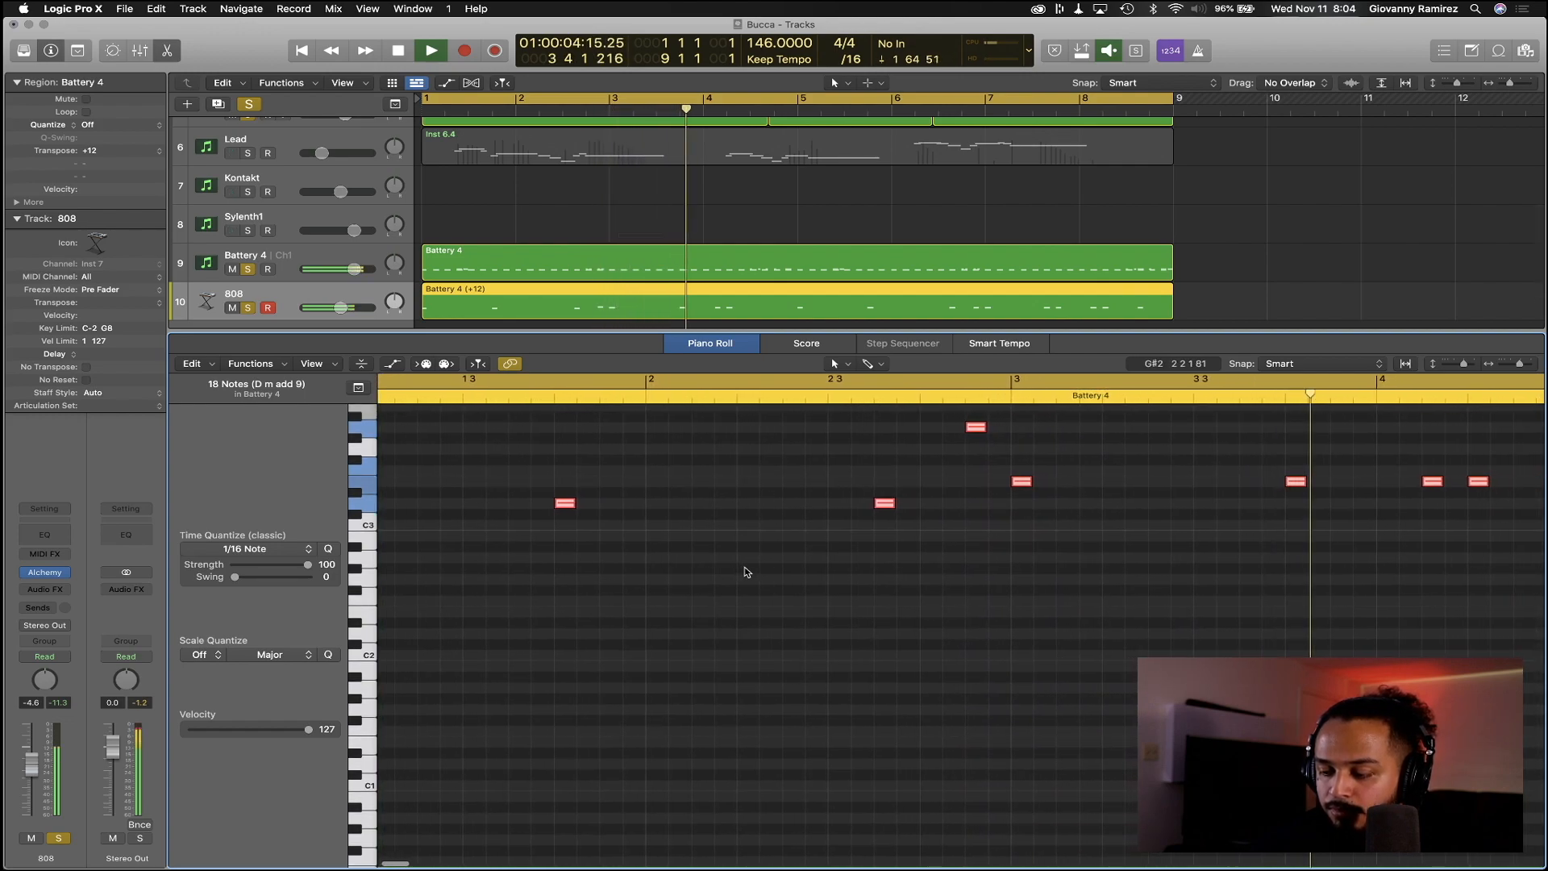
Play back the 808 line from the start into bar 5 and judge which notes sit too high
{"action": "scroll", "coordinate": [748, 573], "scroll_direction": "up", "scroll_amount": 2}
{"action": "scroll", "coordinate": [748, 575], "scroll_direction": "left", "scroll_amount": 2}
{"action": "scroll", "coordinate": [748, 575], "scroll_direction": "down", "scroll_amount": 5}
{"action": "key", "text": "space"}
{"action": "key", "text": "Return"}
{"action": "key", "text": "space"}
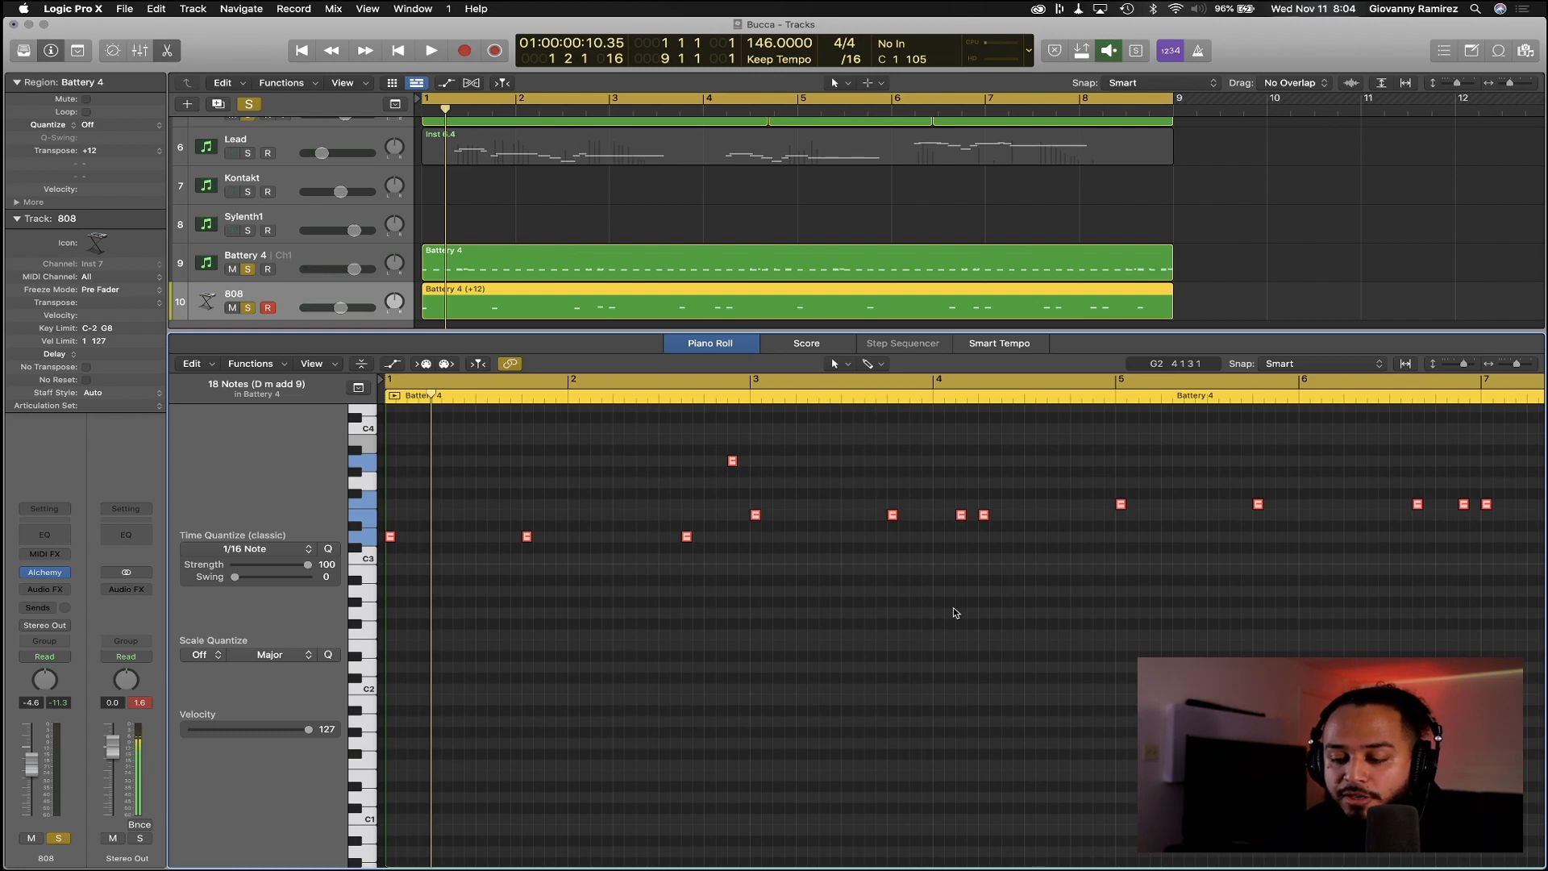
{"action": "key", "text": "space"}
{"action": "scroll", "coordinate": [953, 607], "scroll_direction": "up", "scroll_amount": 3}
{"action": "scroll", "coordinate": [881, 544], "scroll_direction": "right", "scroll_amount": 1}
{"action": "key", "text": "space"}
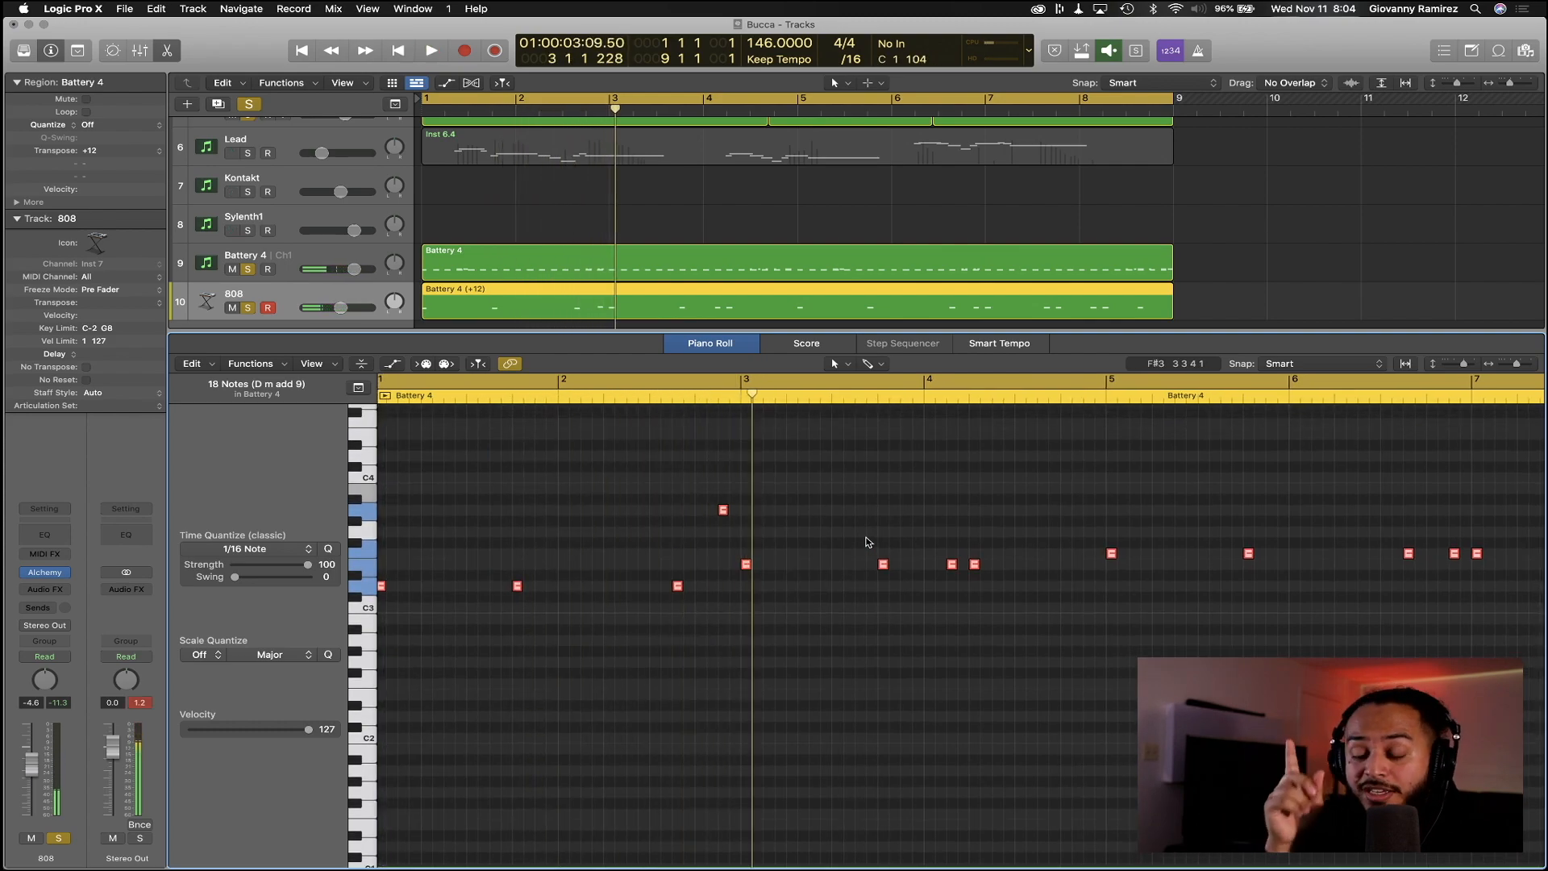
{"action": "key", "text": "space"}
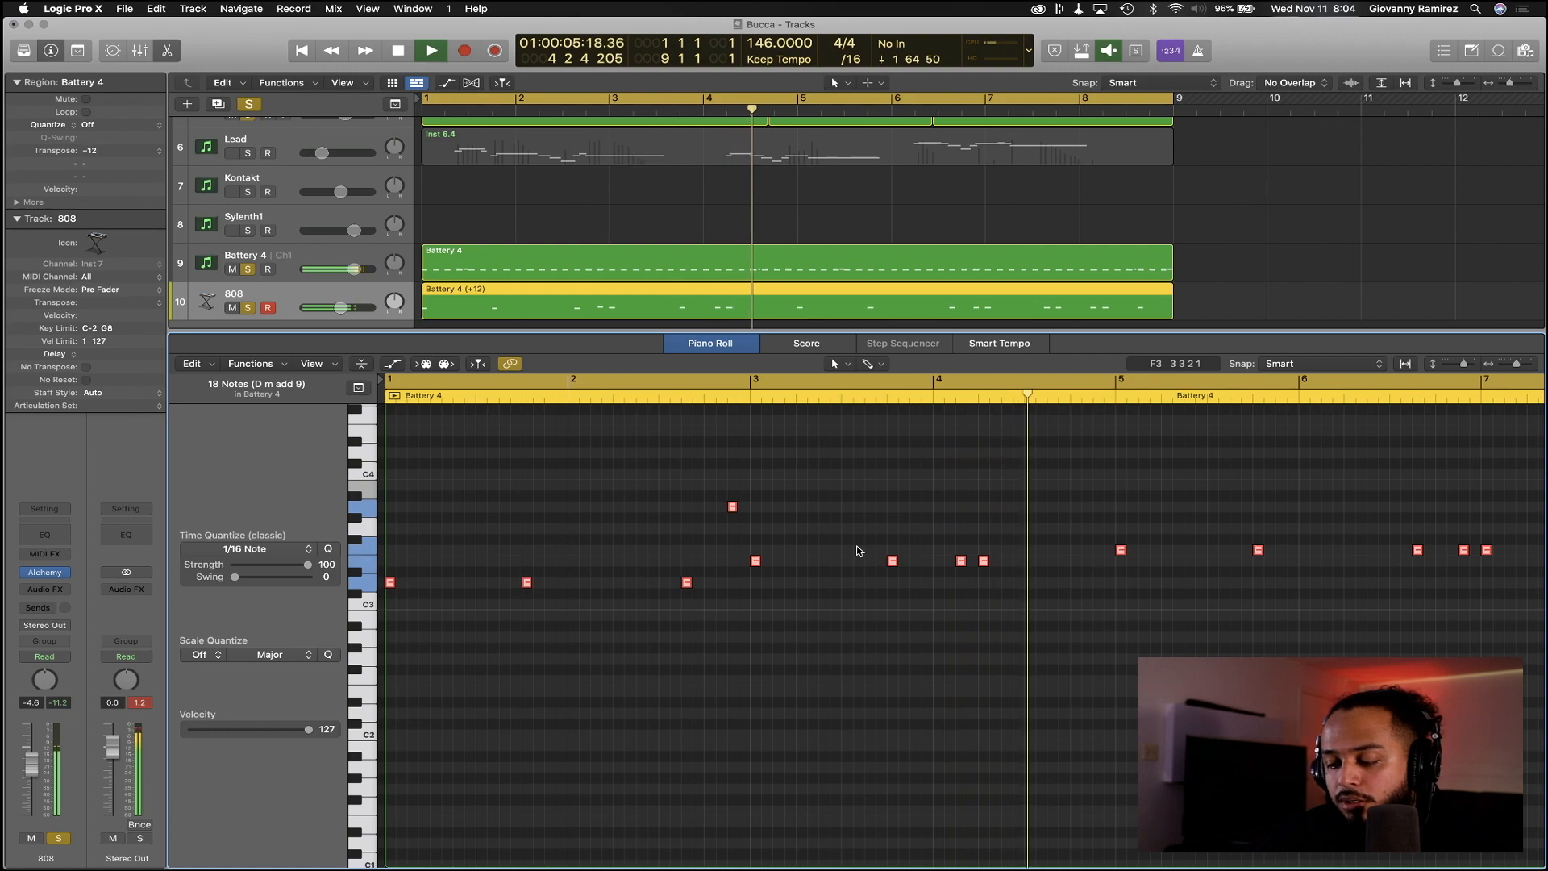
Lower the ten 808 notes from bar 5 onward by one octave to F2, and replay the line
{"action": "scroll", "coordinate": [1105, 543], "scroll_direction": "right", "scroll_amount": 4}
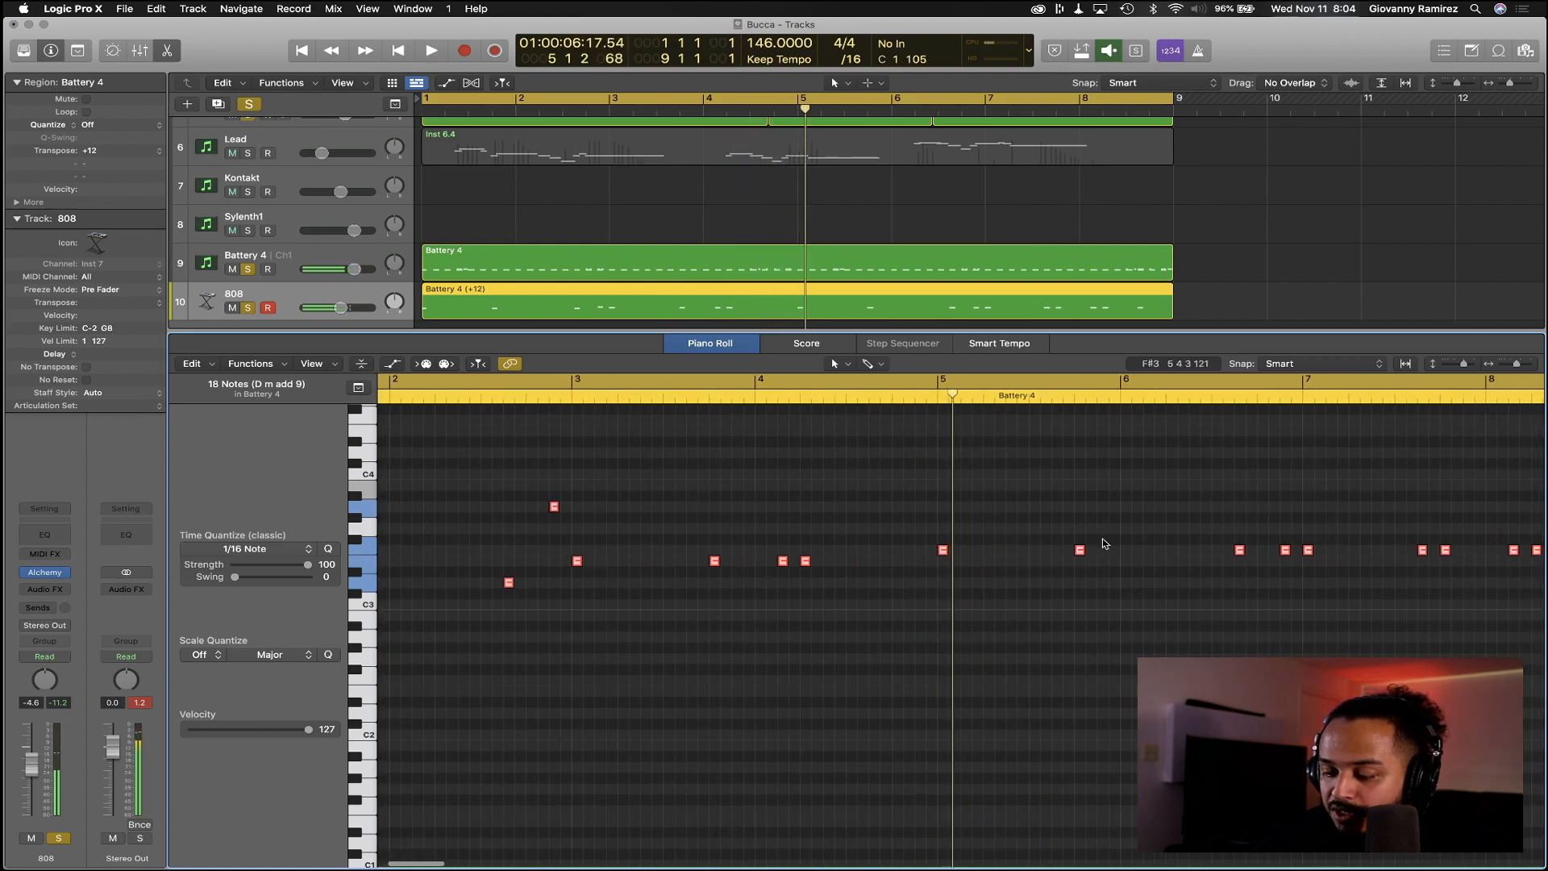
{"action": "scroll", "coordinate": [1106, 544], "scroll_direction": "down", "scroll_amount": 4}
{"action": "left_click_drag", "start_coordinate": [795, 511], "coordinate": [1230, 589]}
{"action": "scroll", "coordinate": [825, 539], "scroll_direction": "up", "scroll_amount": 4}
{"action": "left_click_drag", "start_coordinate": [811, 552], "coordinate": [815, 684]}
{"action": "key", "text": "space"}
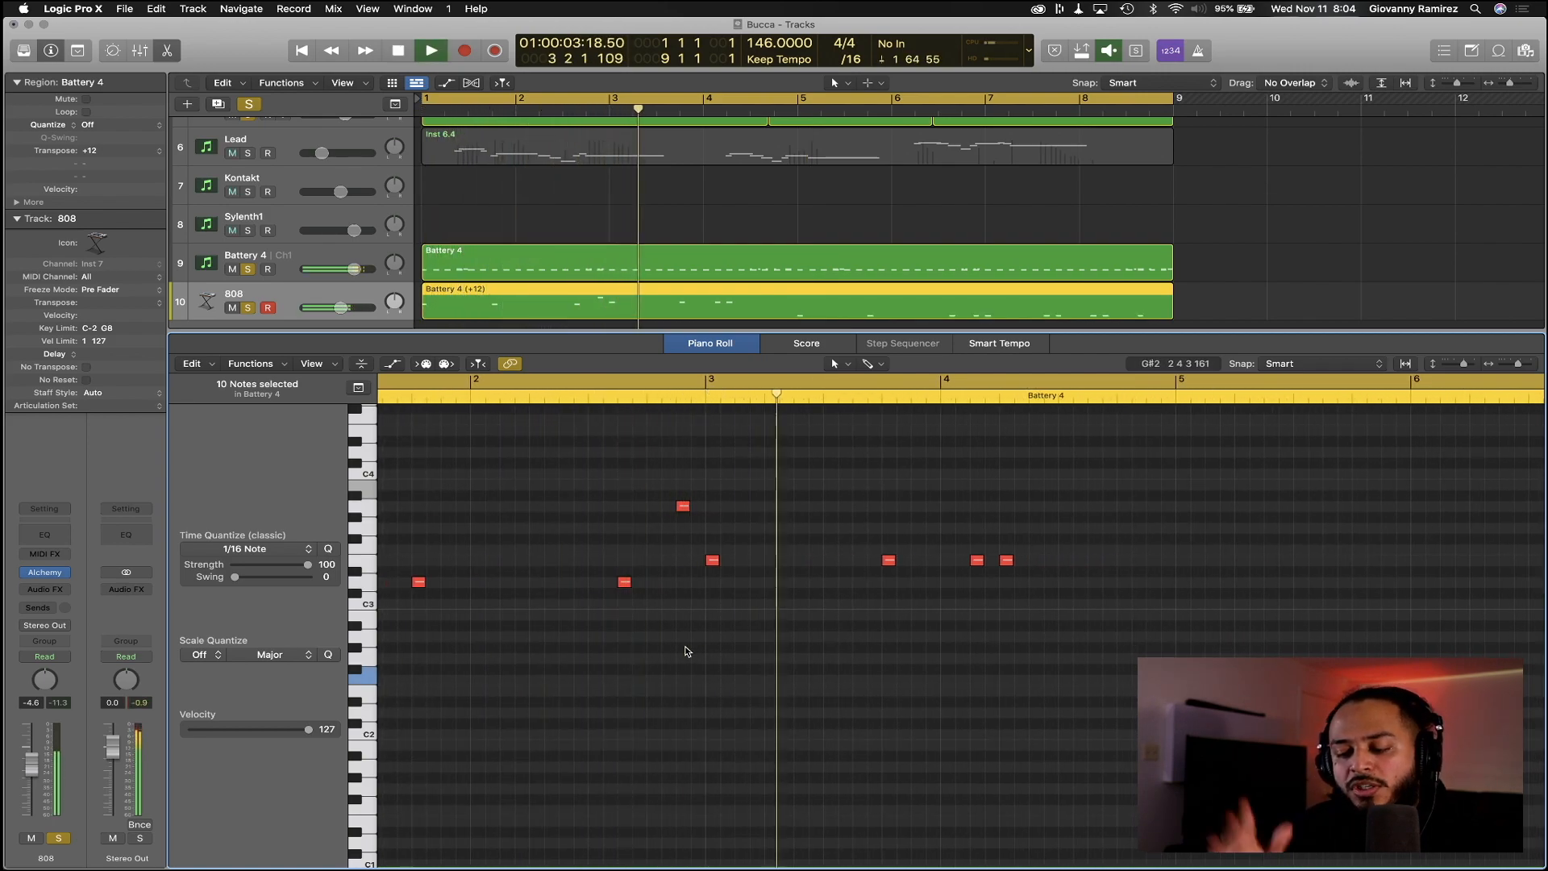
{"action": "key", "text": "space"}
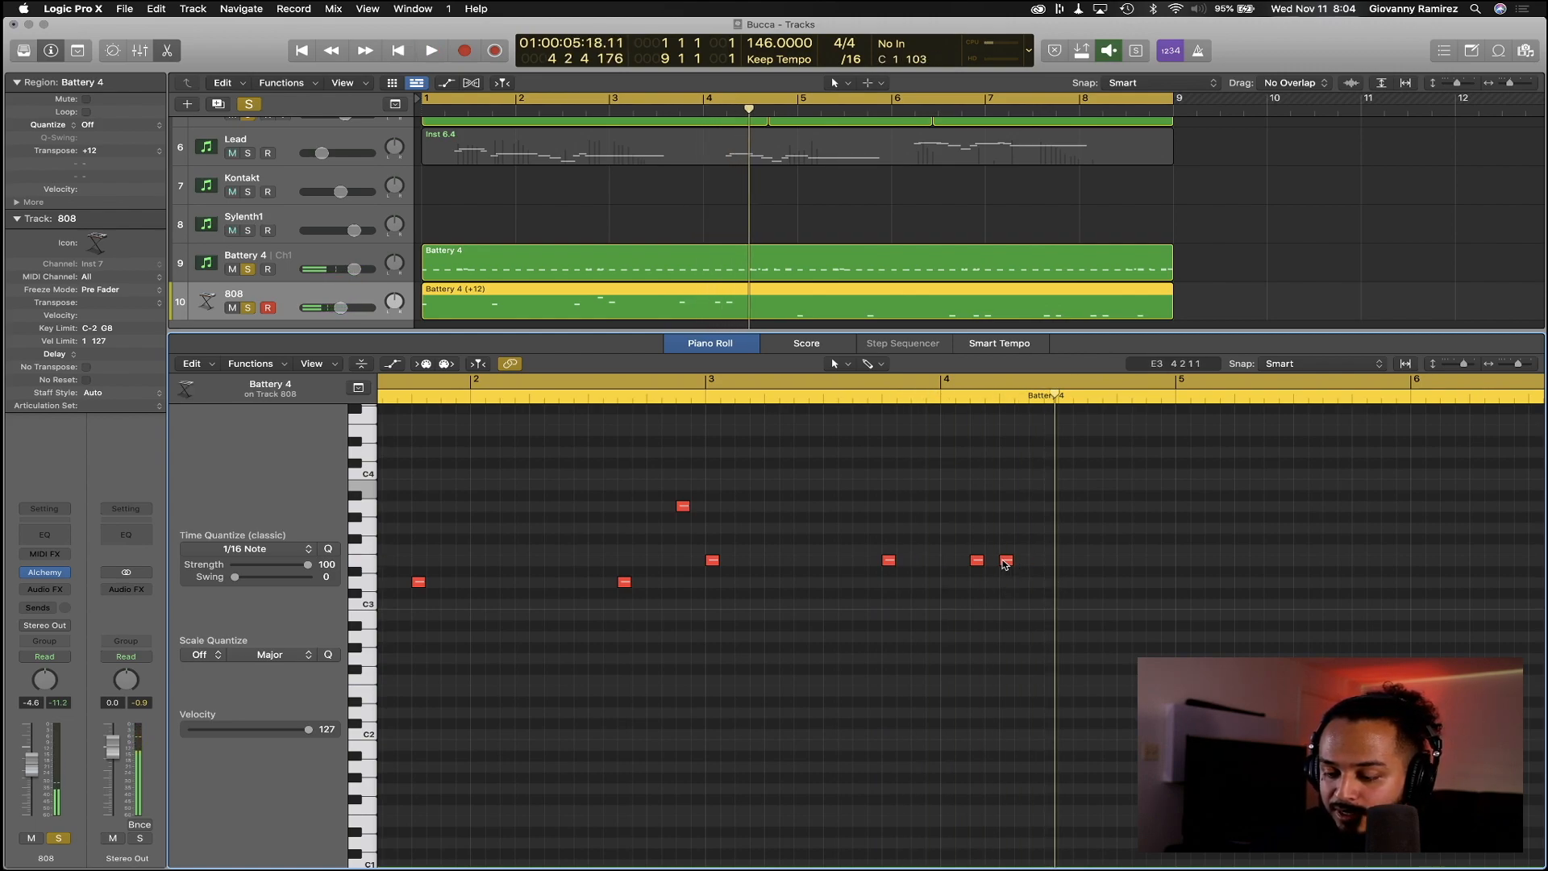
Lower the last 808 note in bar 4 to A2, compare it with B2, settle on A2 and replay from the start
{"action": "left_click_drag", "start_coordinate": [1004, 563], "coordinate": [1007, 642]}
{"action": "key", "text": "space"}
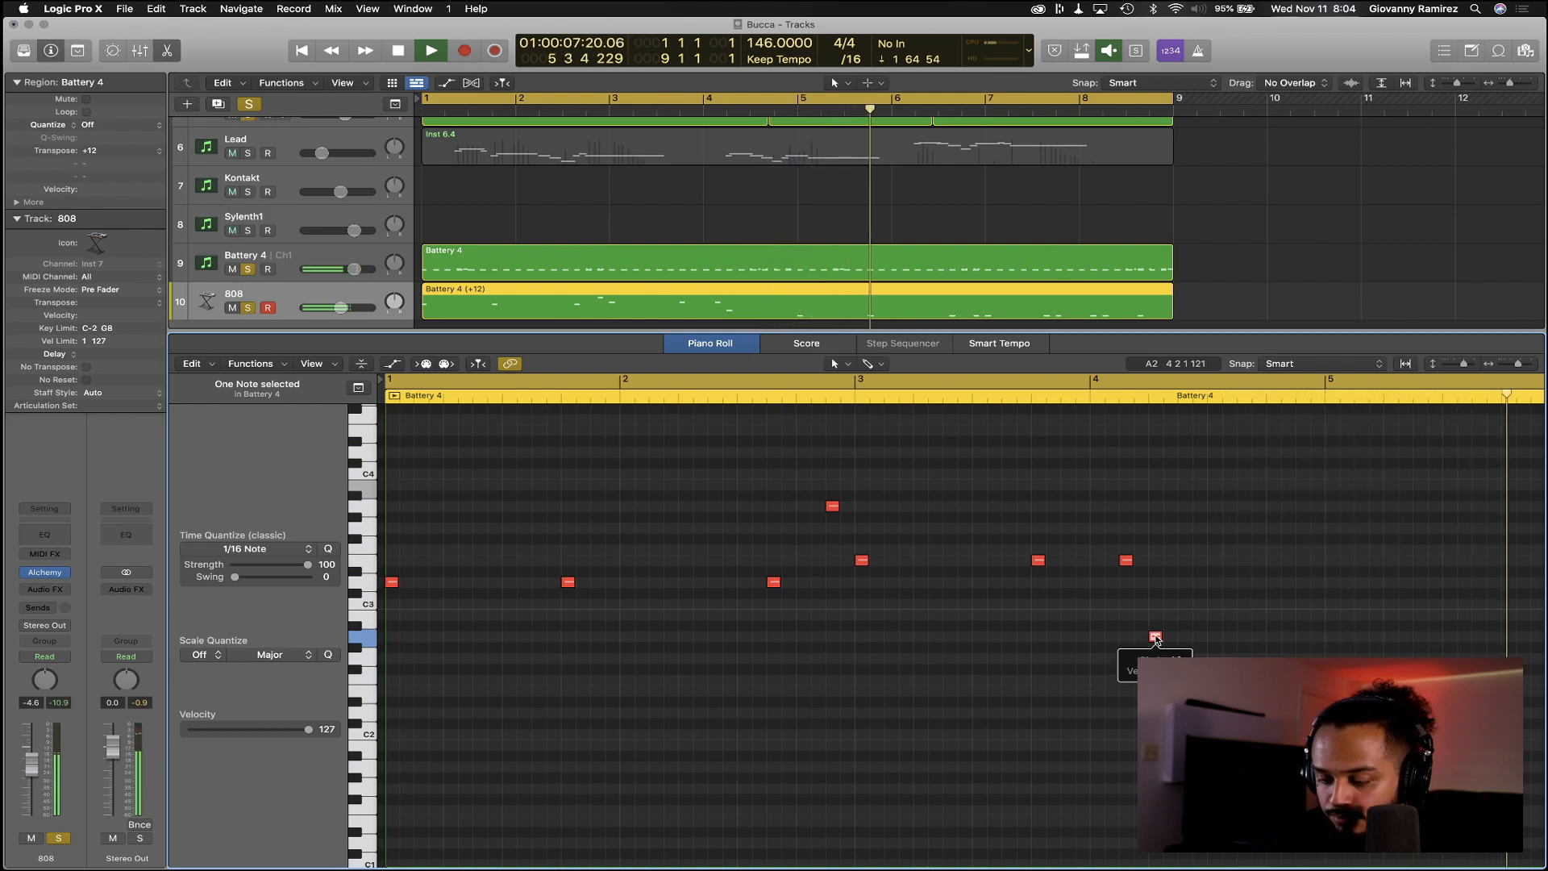
{"action": "key", "text": "space"}
{"action": "left_click_drag", "start_coordinate": [1155, 638], "coordinate": [1155, 617]}
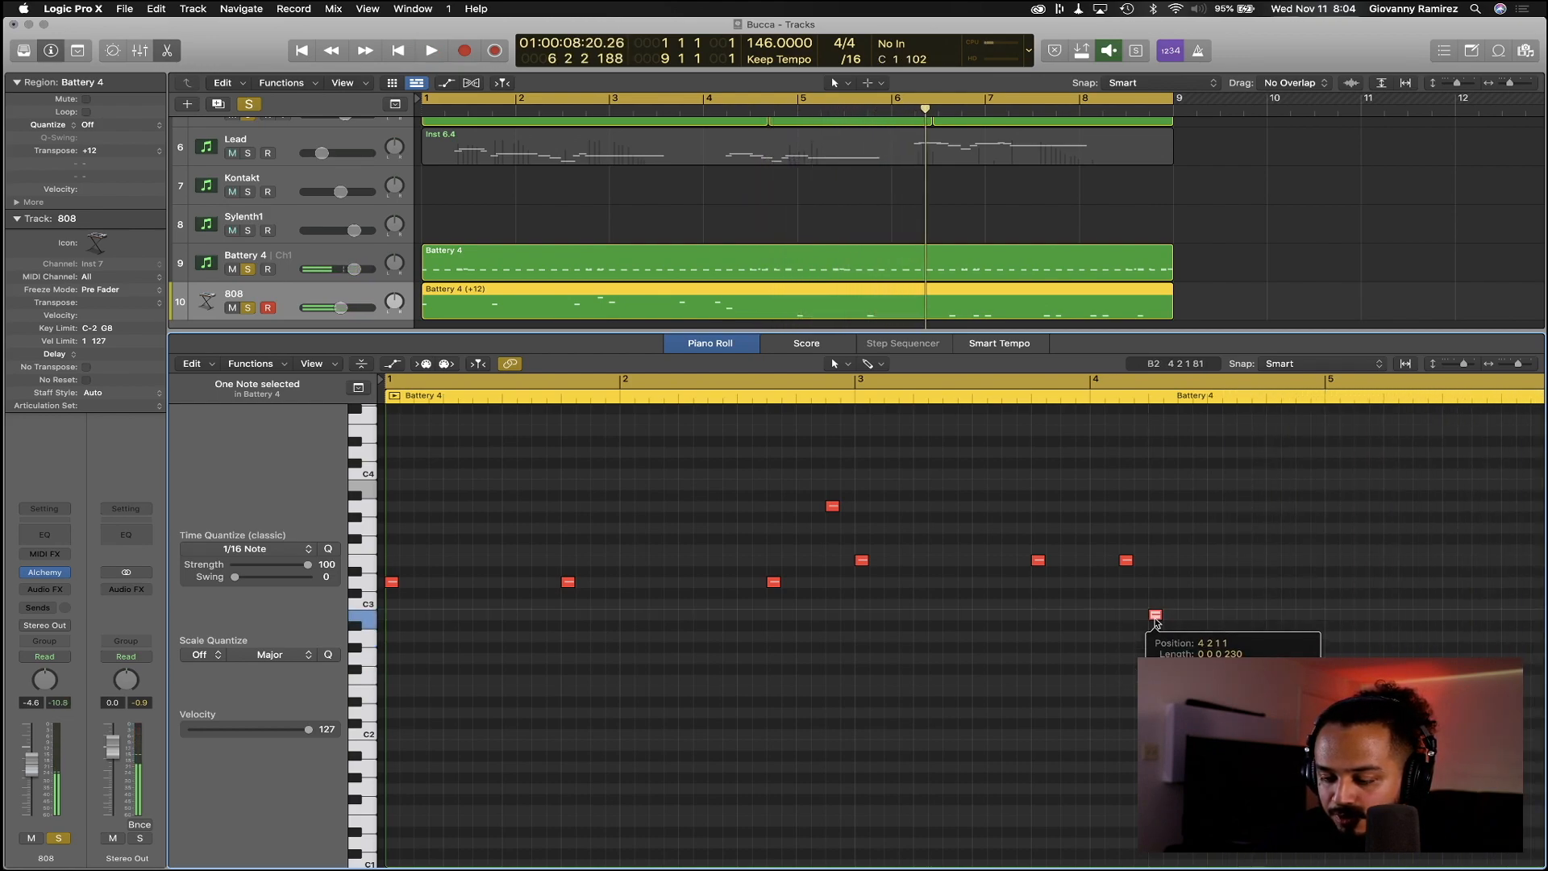
{"action": "key", "text": "space"}
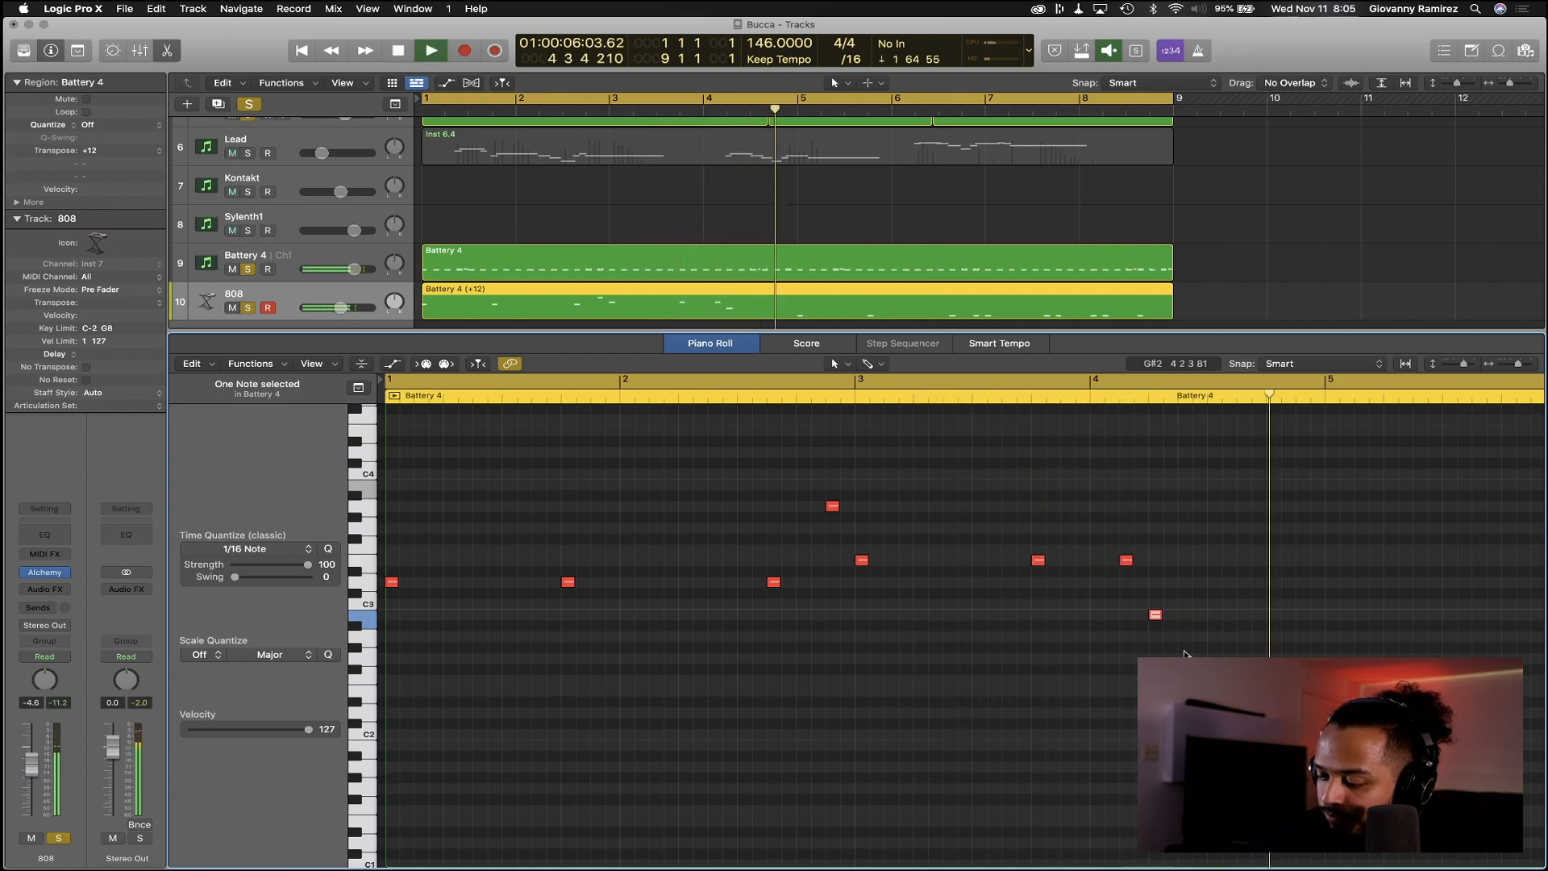
{"action": "key", "text": "space"}
{"action": "left_click_drag", "start_coordinate": [1155, 616], "coordinate": [1153, 636]}
{"action": "key", "text": "Return"}
{"action": "key", "text": "space"}
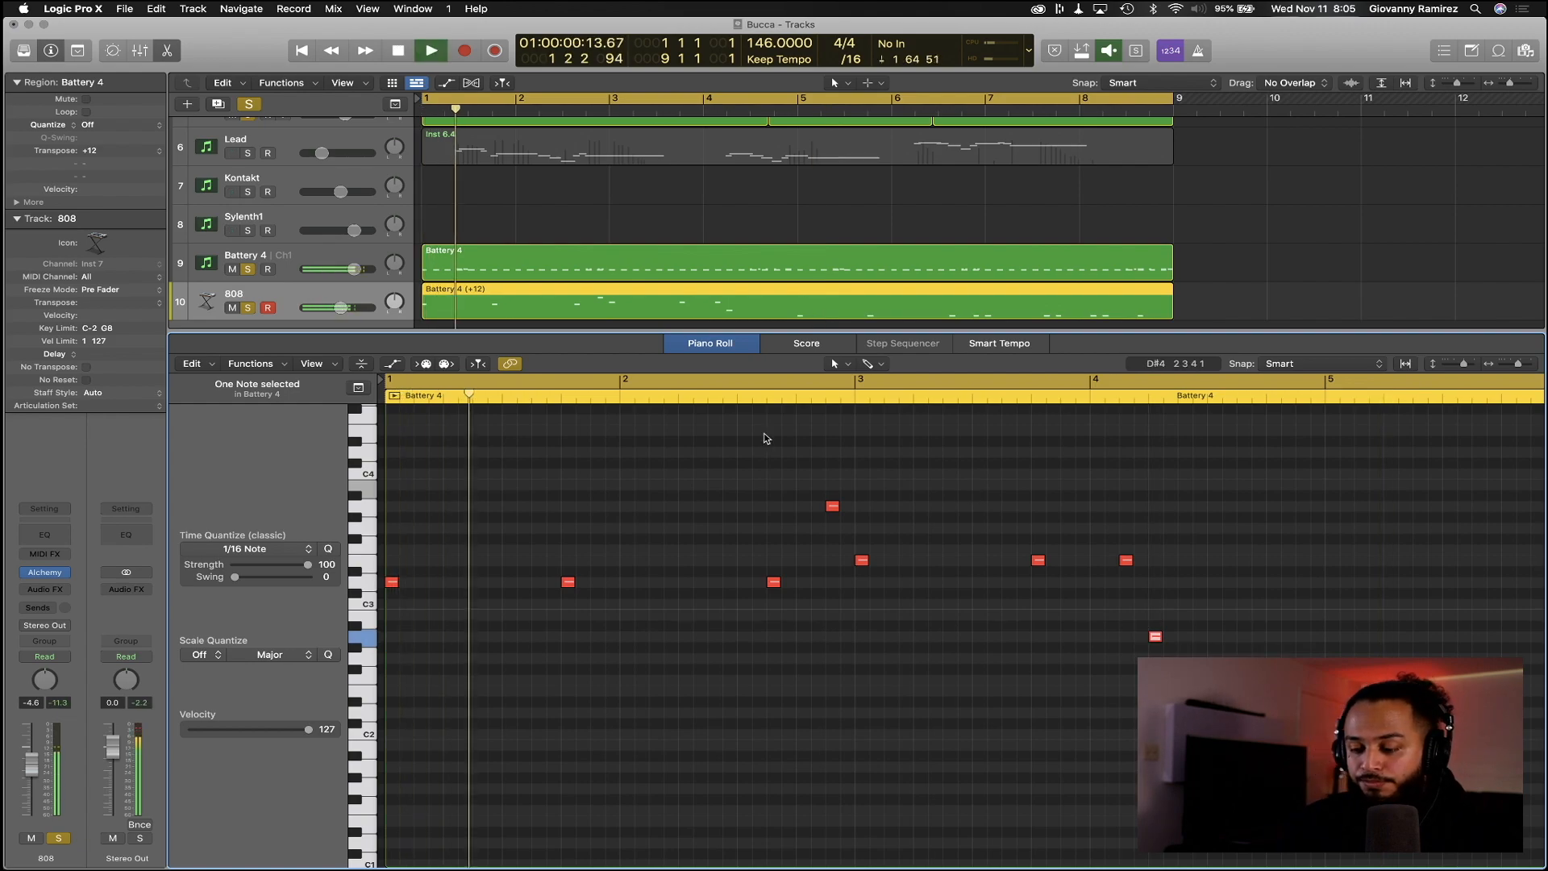
Raise the last 808 note in bar 6 to A2 and play back from bar 6
{"action": "scroll", "coordinate": [668, 691], "scroll_direction": "down", "scroll_amount": 8}
{"action": "scroll", "coordinate": [668, 691], "scroll_direction": "up", "scroll_amount": 1}
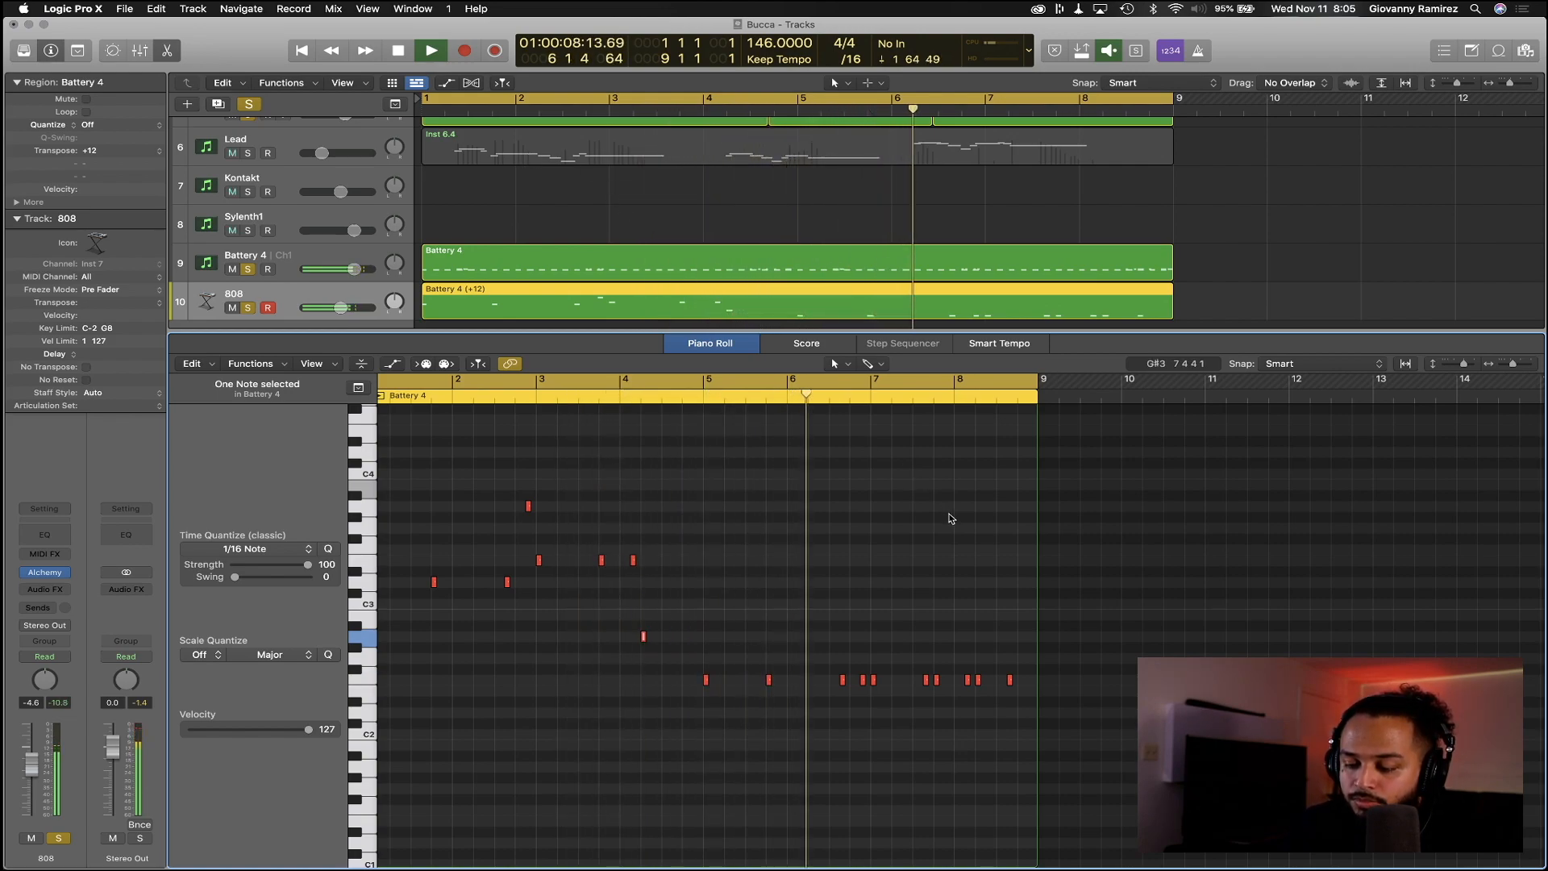
{"action": "scroll", "coordinate": [896, 656], "scroll_direction": "up", "scroll_amount": 2}
{"action": "scroll", "coordinate": [897, 660], "scroll_direction": "up", "scroll_amount": 5}
{"action": "key", "text": "space"}
{"action": "left_click", "coordinate": [874, 661]}
{"action": "left_click_drag", "start_coordinate": [862, 682], "coordinate": [856, 638]}
{"action": "left_click", "coordinate": [618, 400]}
{"action": "key", "text": "space"}
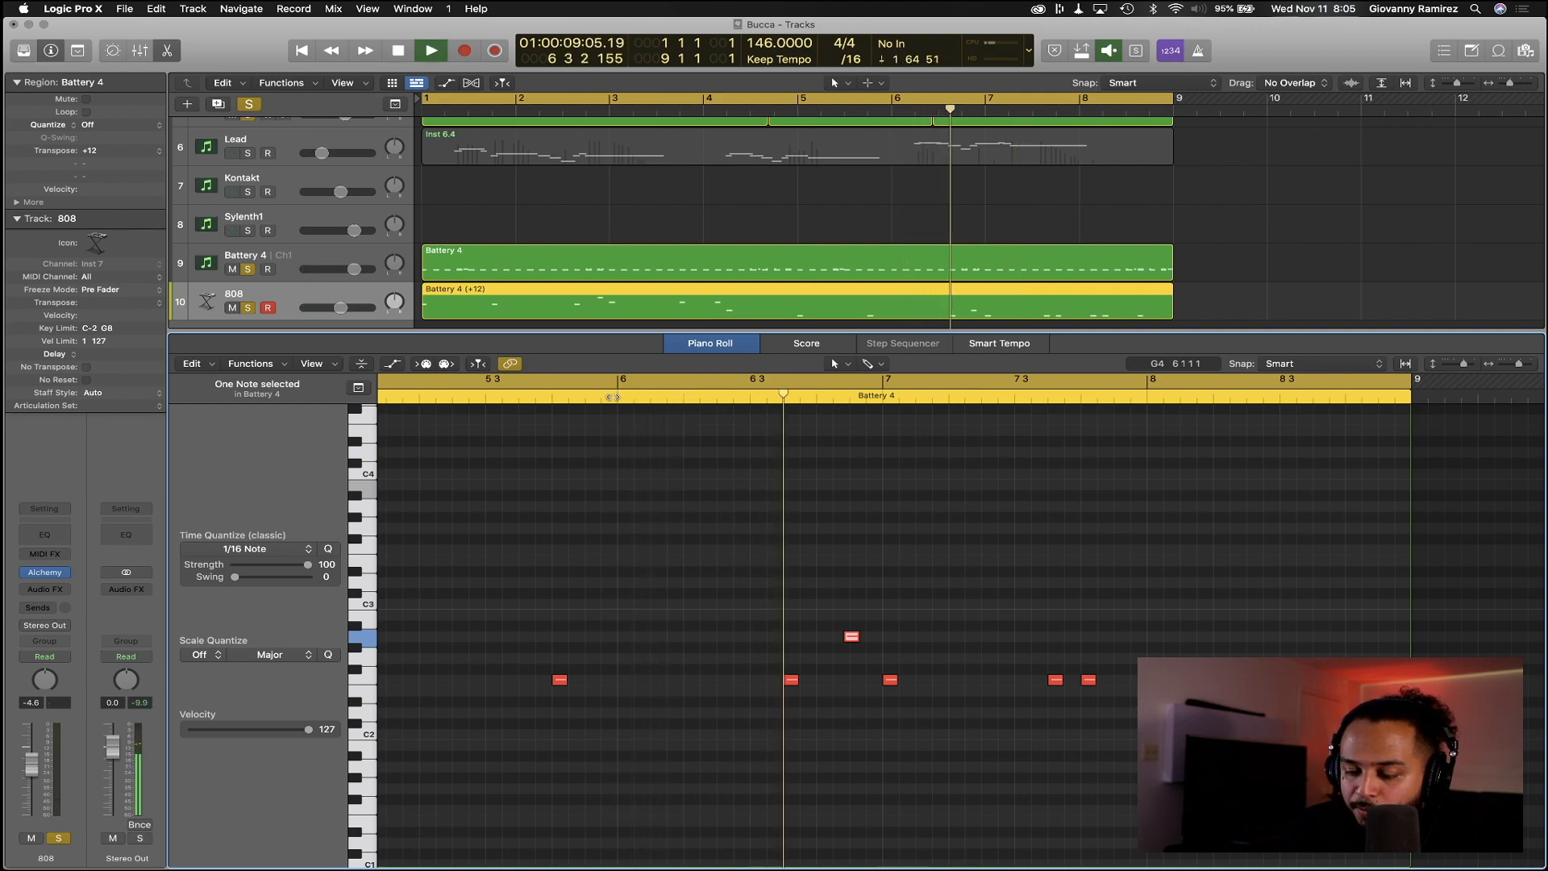
Shift the A2 note at the end of bar 6 slightly later and replay bars 6 to 8
{"action": "key", "text": "space"}
{"action": "left_click_drag", "start_coordinate": [853, 642], "coordinate": [859, 641]}
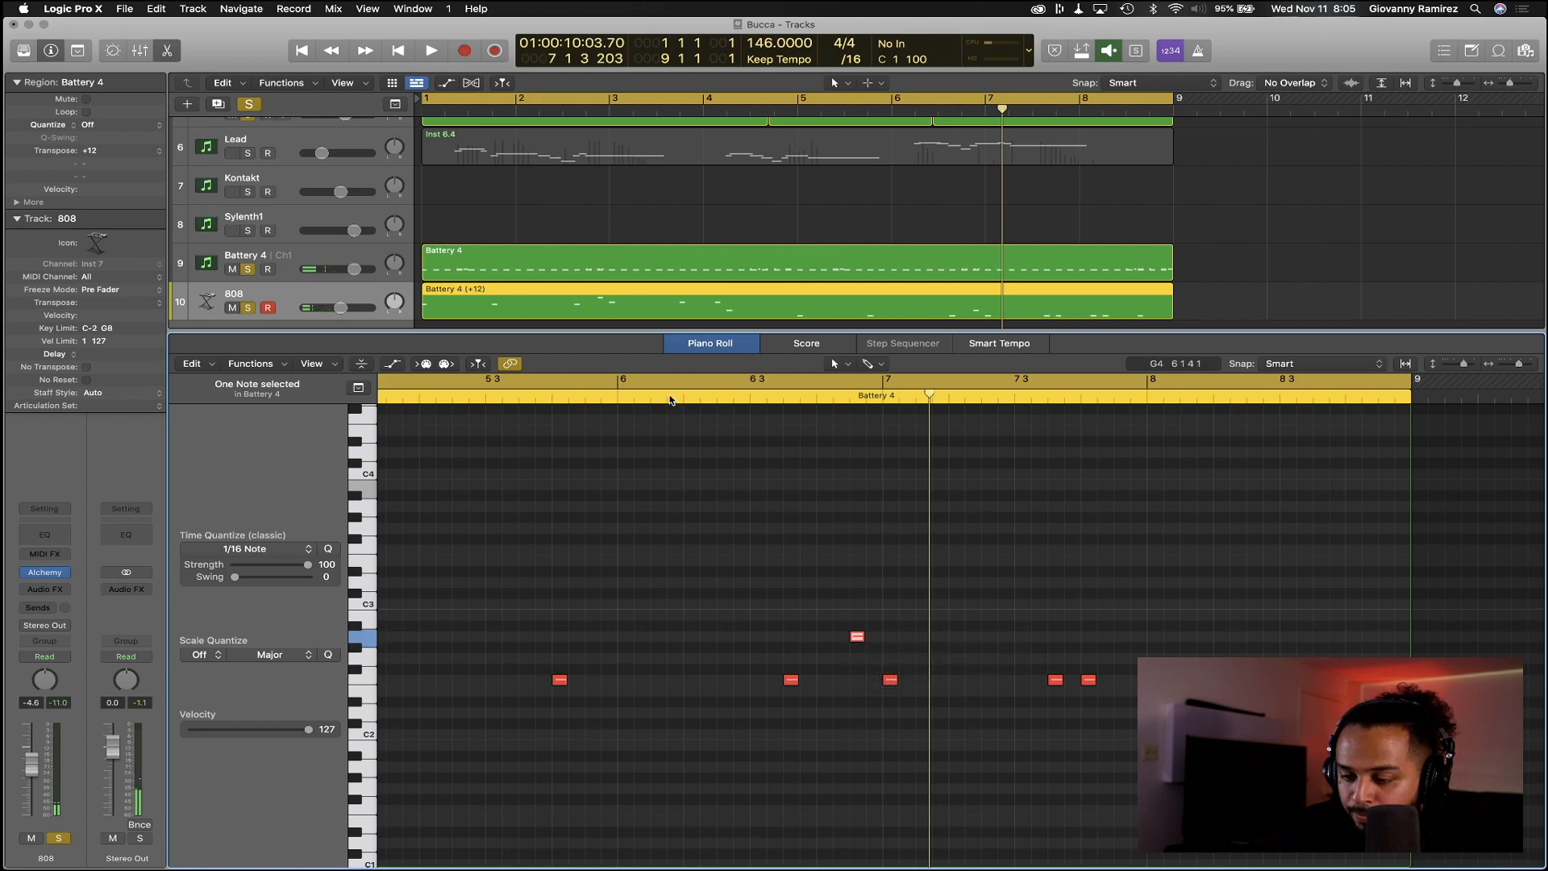
{"action": "left_click", "coordinate": [669, 399]}
{"action": "key", "text": "space"}
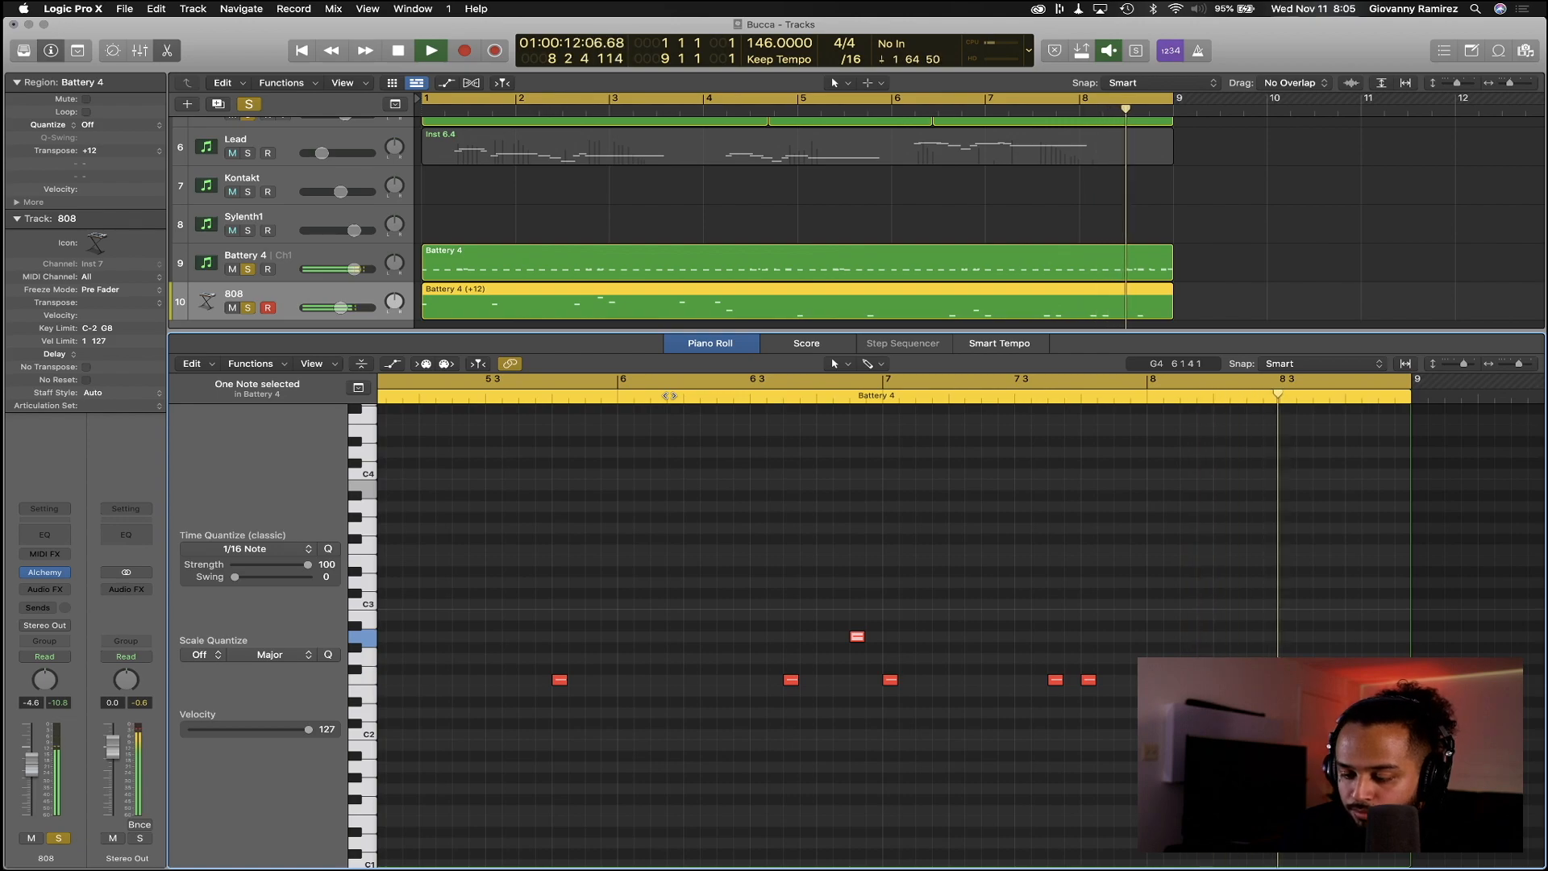
{"action": "key", "text": "space"}
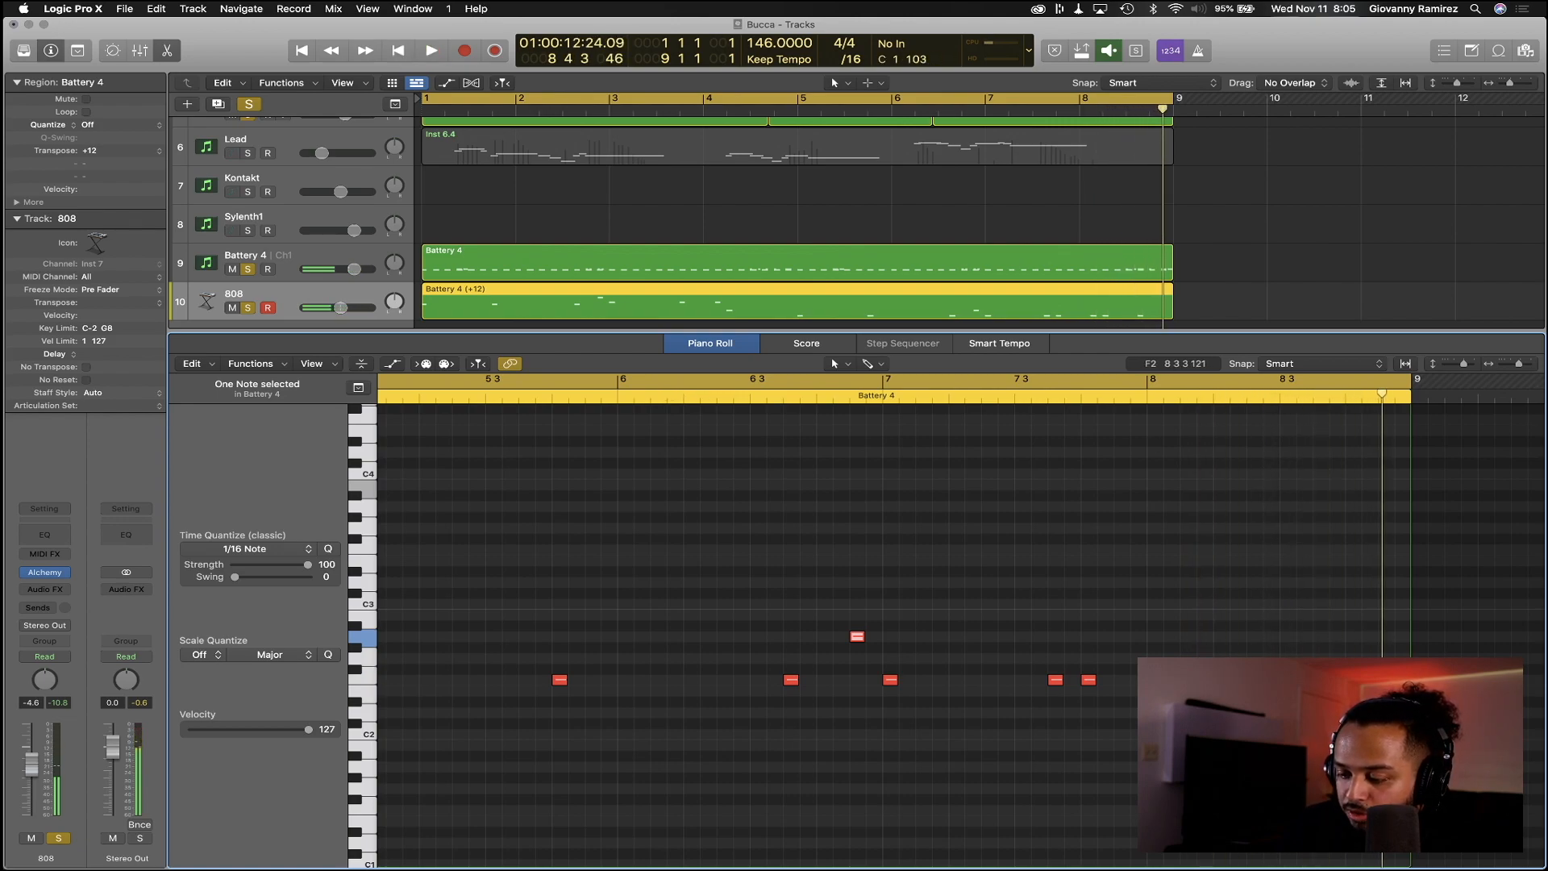
Raise the final 808 note in bar 8 to A2 and play back the loop
{"action": "left_click", "coordinate": [1318, 637]}
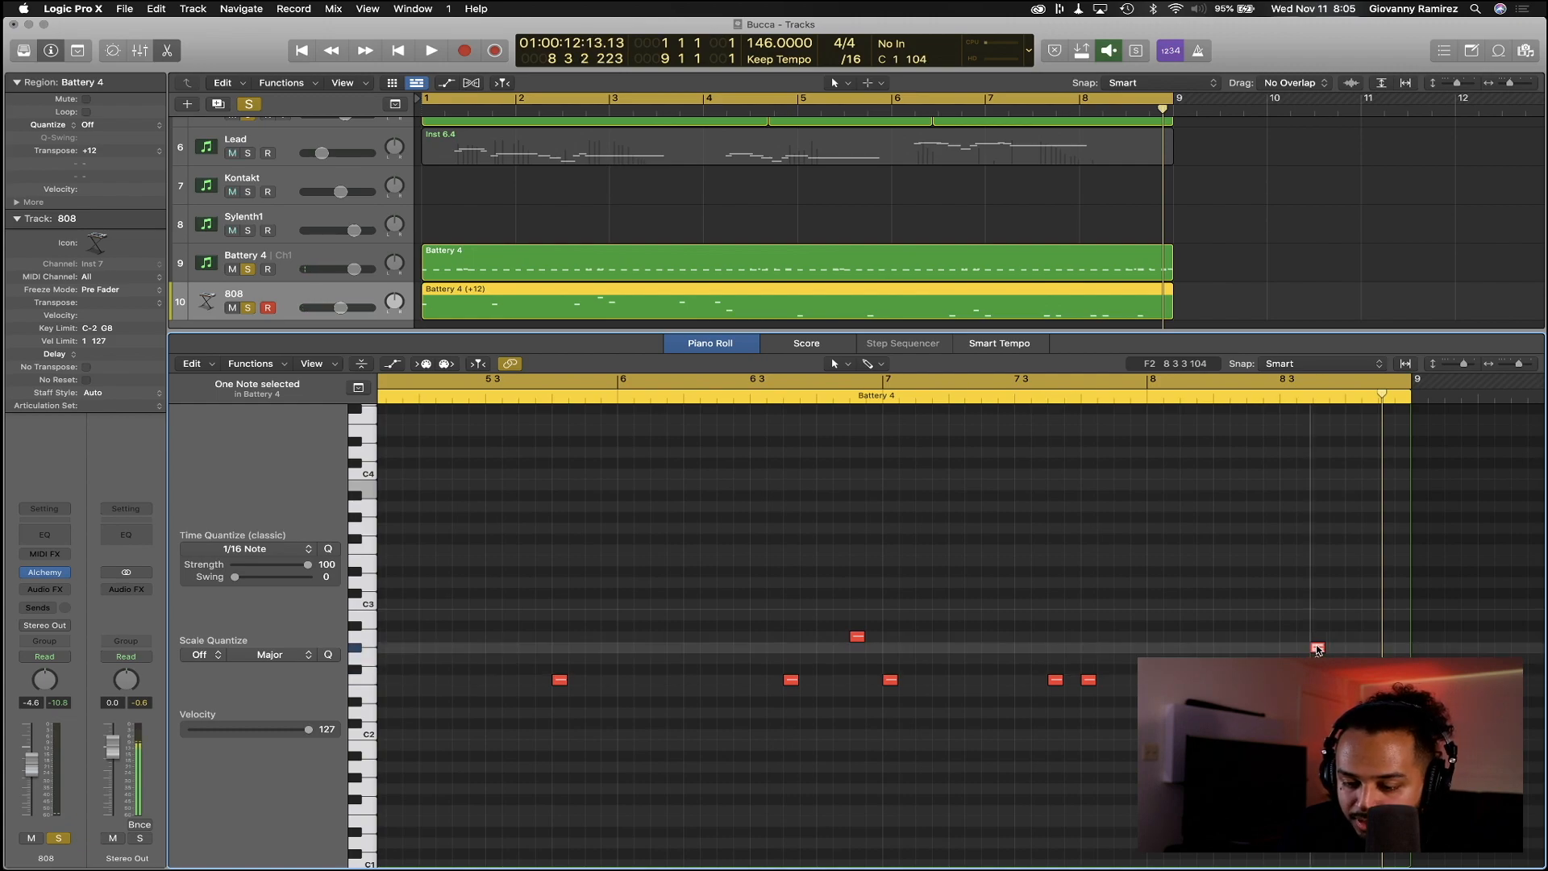
{"action": "left_click_drag", "start_coordinate": [1318, 640], "coordinate": [1320, 638]}
{"action": "key", "text": "space"}
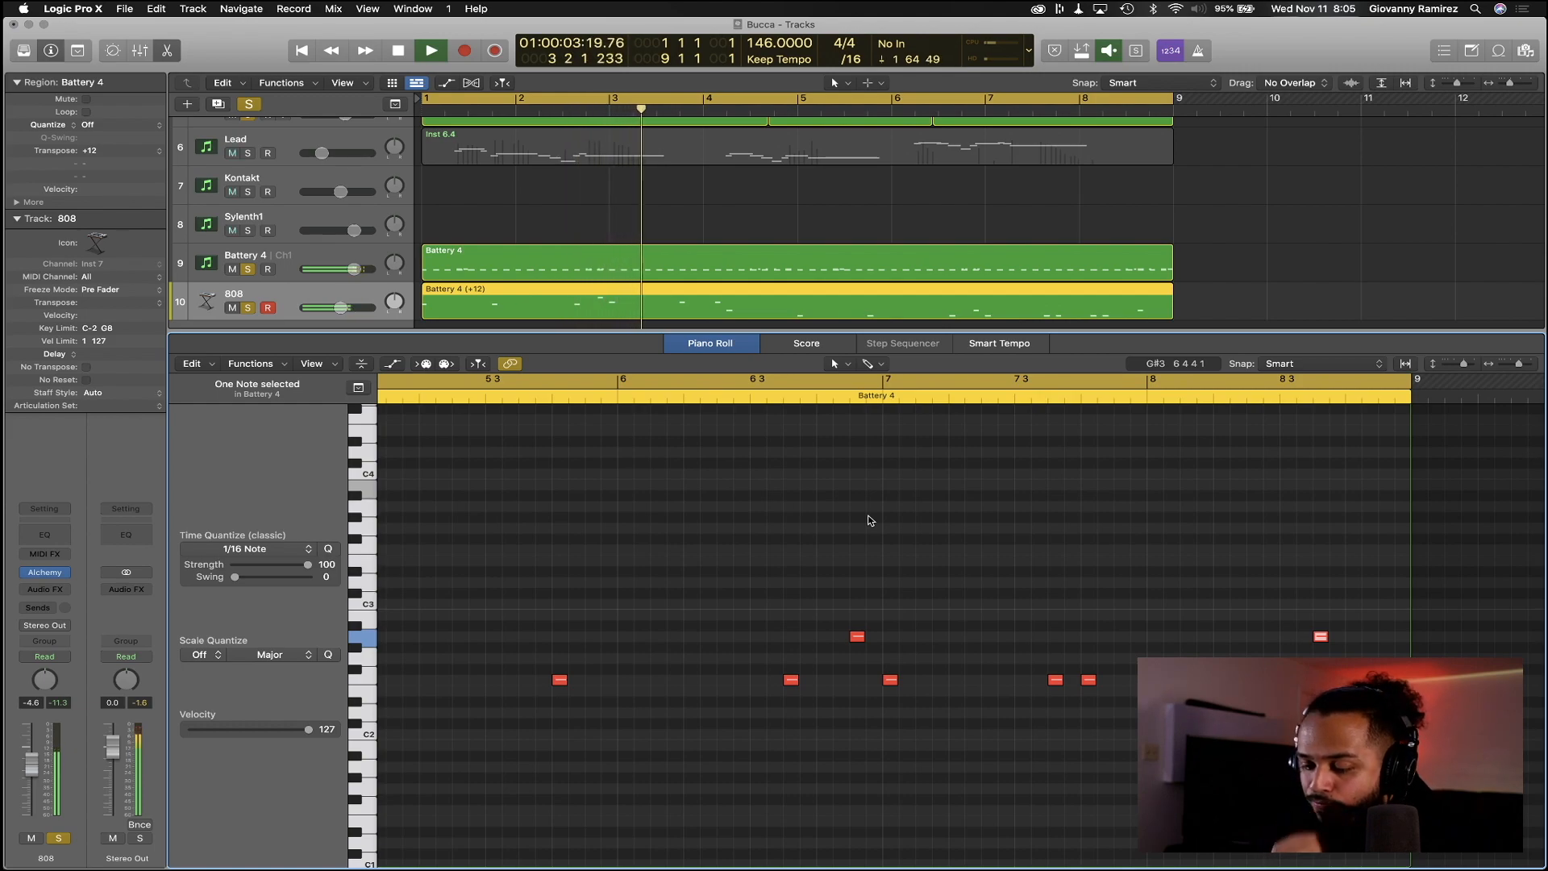
Play back the full eight-bar 808 line with the drums and chords to check the edited pitches
{"action": "scroll", "coordinate": [871, 521], "scroll_direction": "left", "scroll_amount": 8}
{"action": "key", "text": "super+Left"}
{"action": "key", "text": "super+Left"}
{"action": "key", "text": "super+Left"}
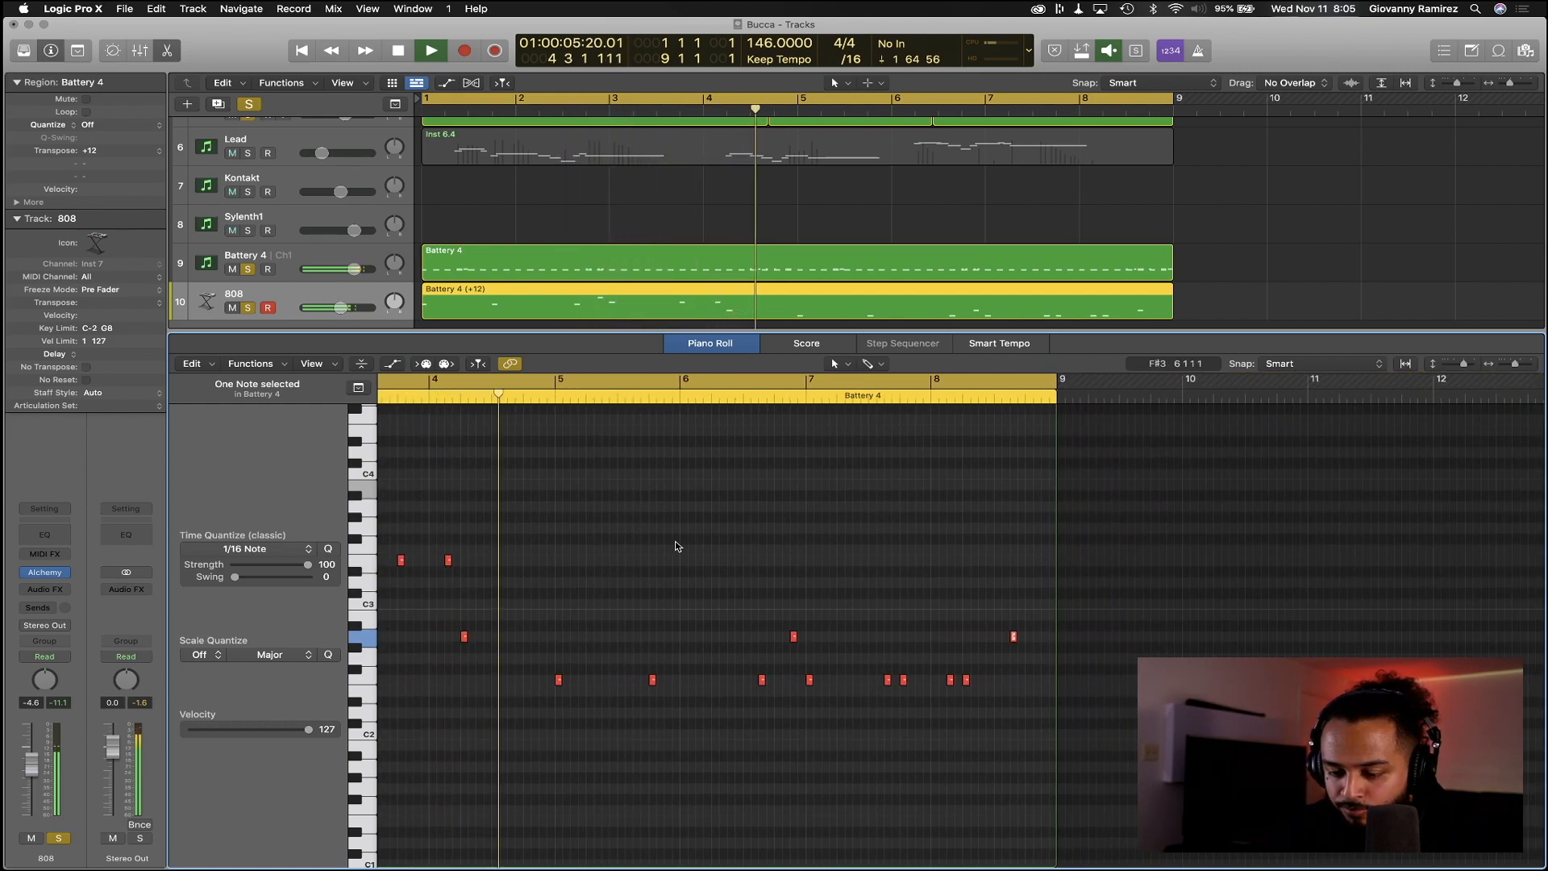
{"action": "scroll", "coordinate": [676, 546], "scroll_direction": "left", "scroll_amount": 5}
{"action": "scroll", "coordinate": [676, 546], "scroll_direction": "left", "scroll_amount": 1}
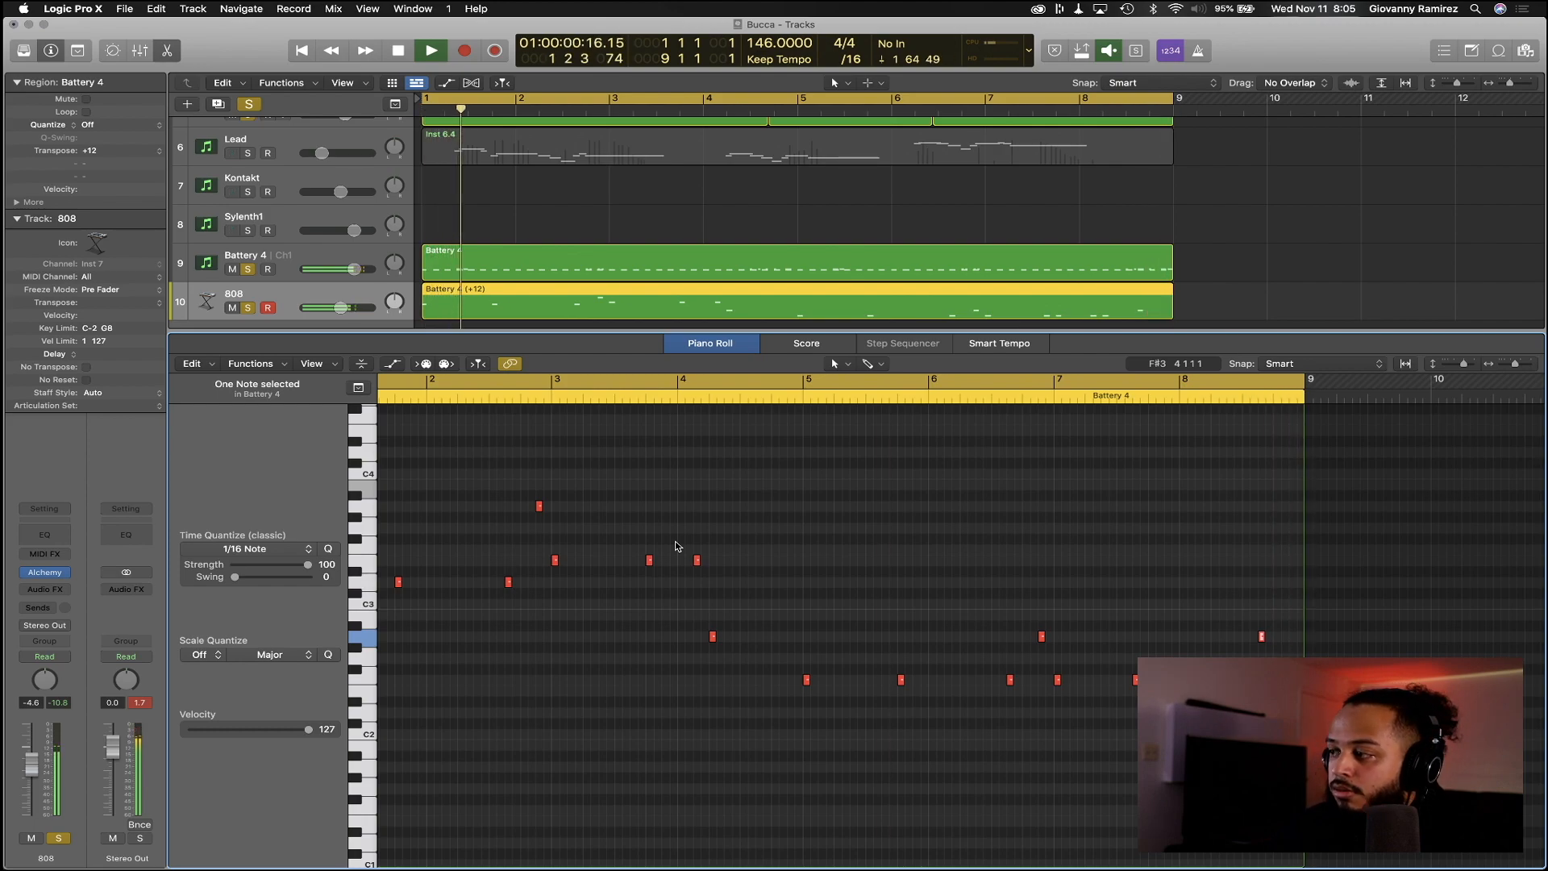
{"action": "scroll", "coordinate": [790, 556], "scroll_direction": "left", "scroll_amount": 4}
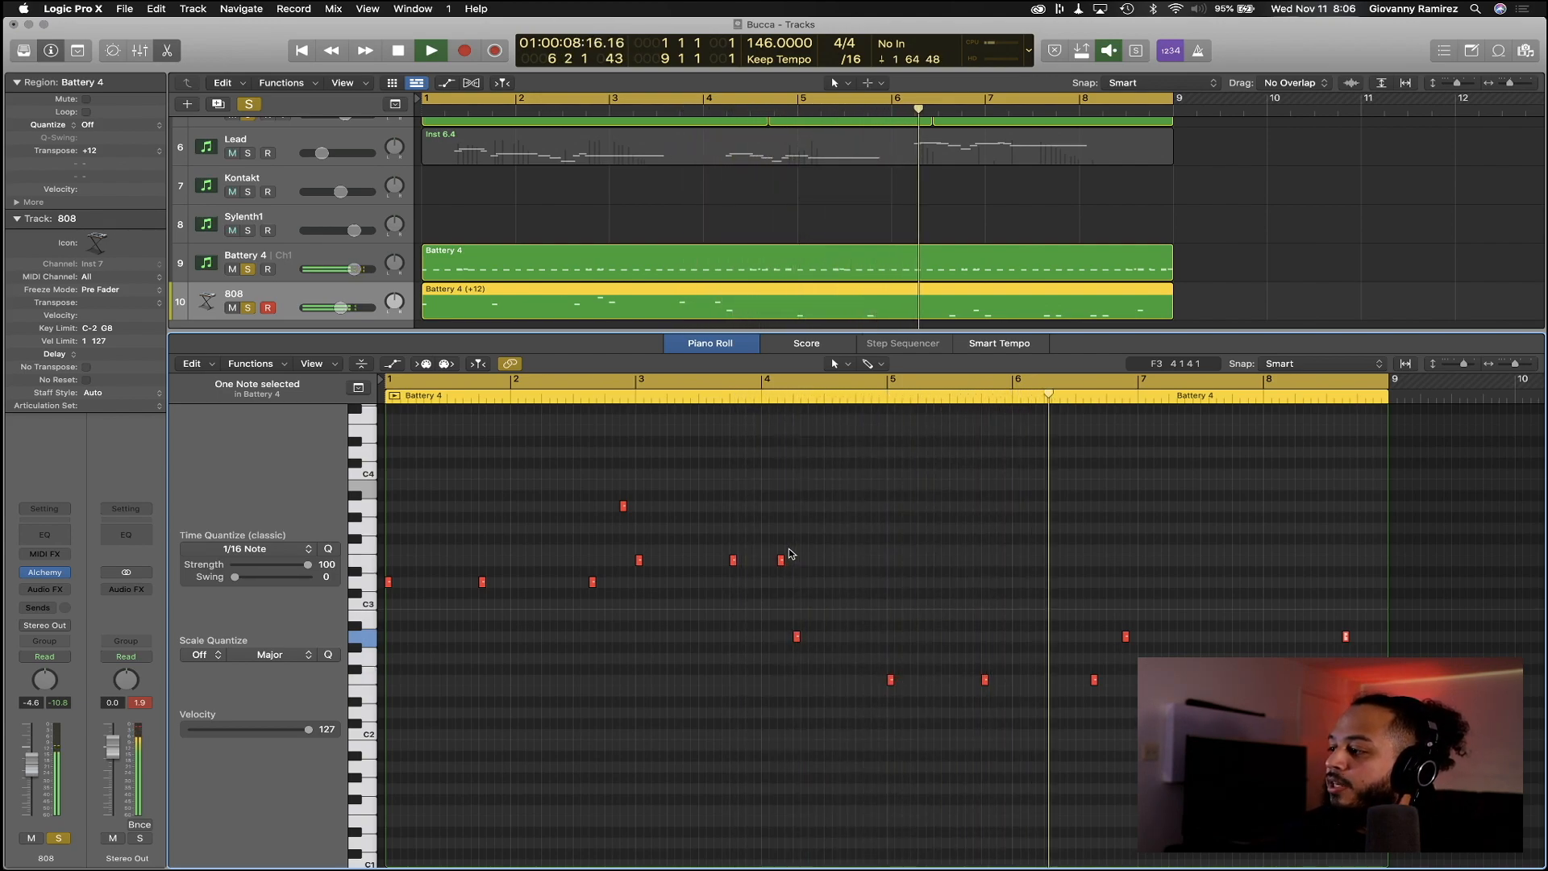
{"action": "left_click", "coordinate": [979, 569]}
{"action": "scroll", "coordinate": [980, 569], "scroll_direction": "up", "scroll_amount": 1}
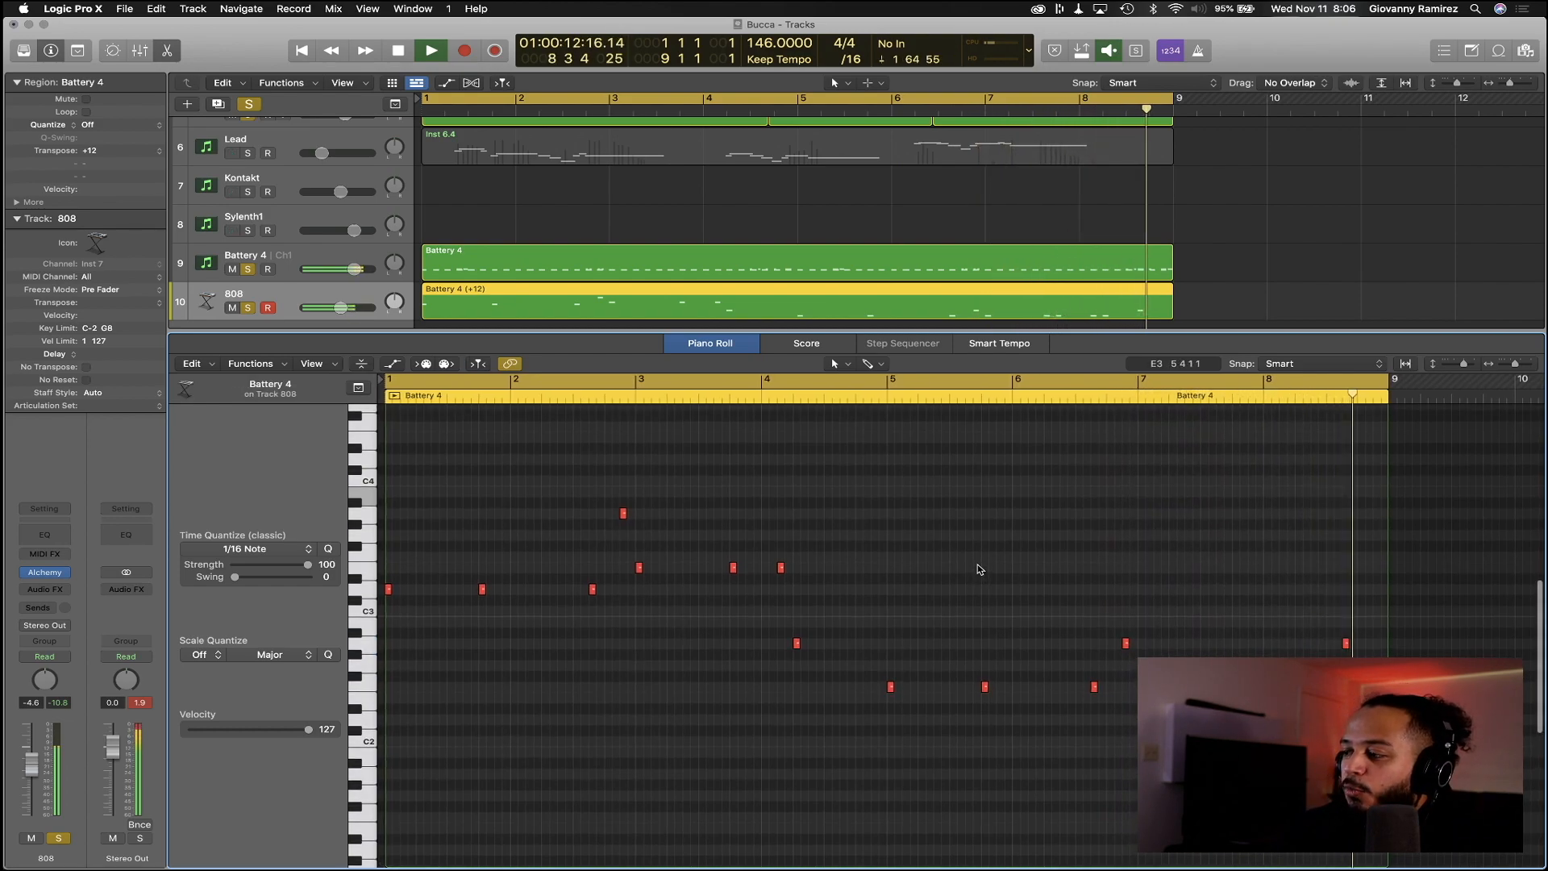
{"action": "scroll", "coordinate": [946, 520], "scroll_direction": "up", "scroll_amount": 1}
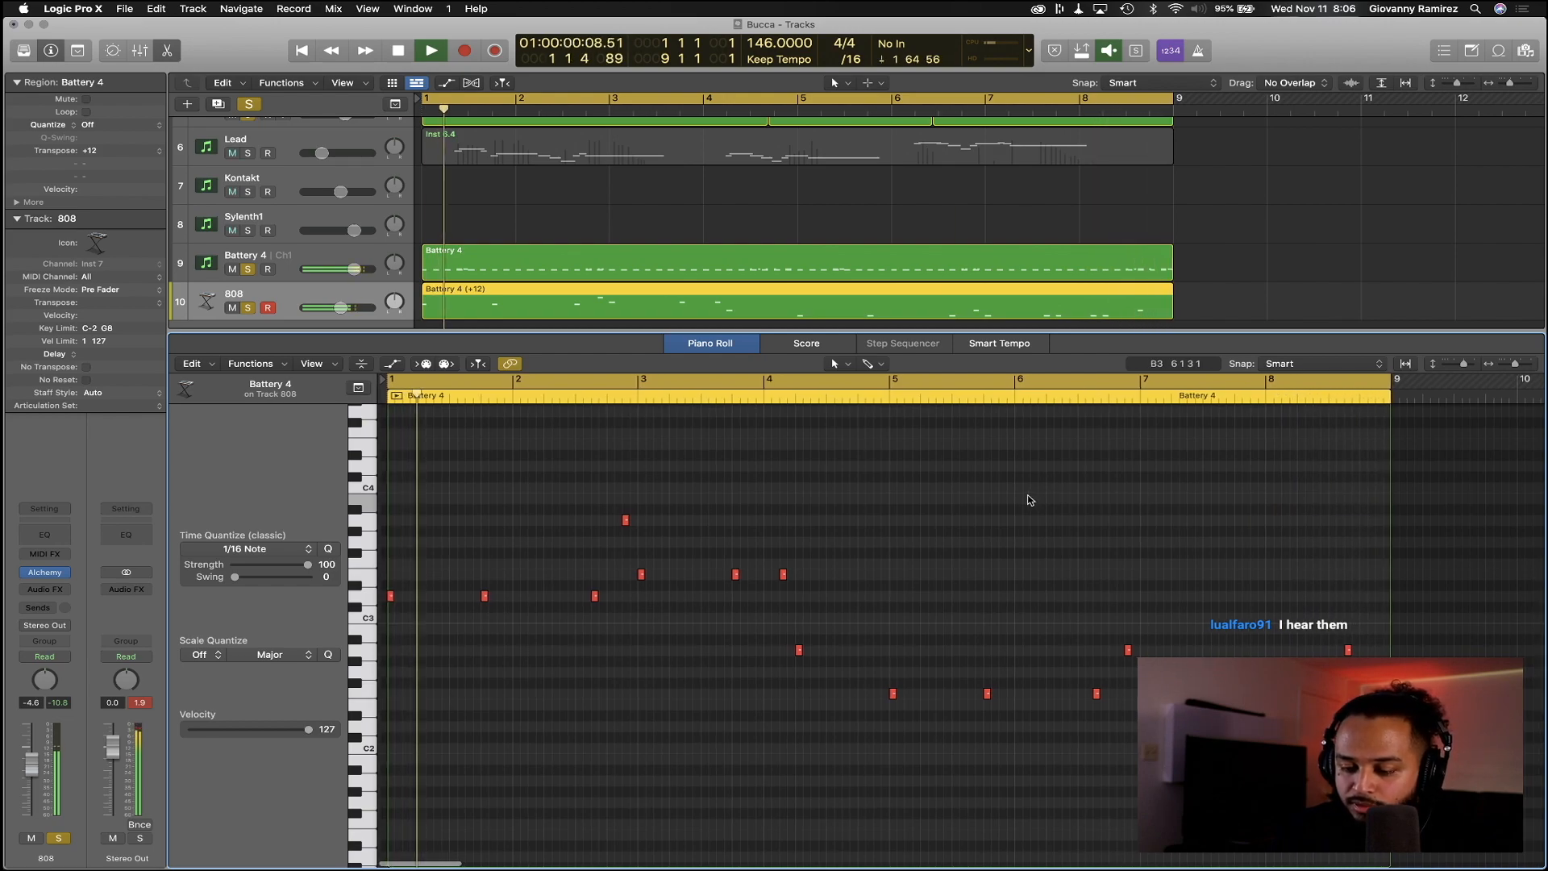
{"action": "key", "text": "space"}
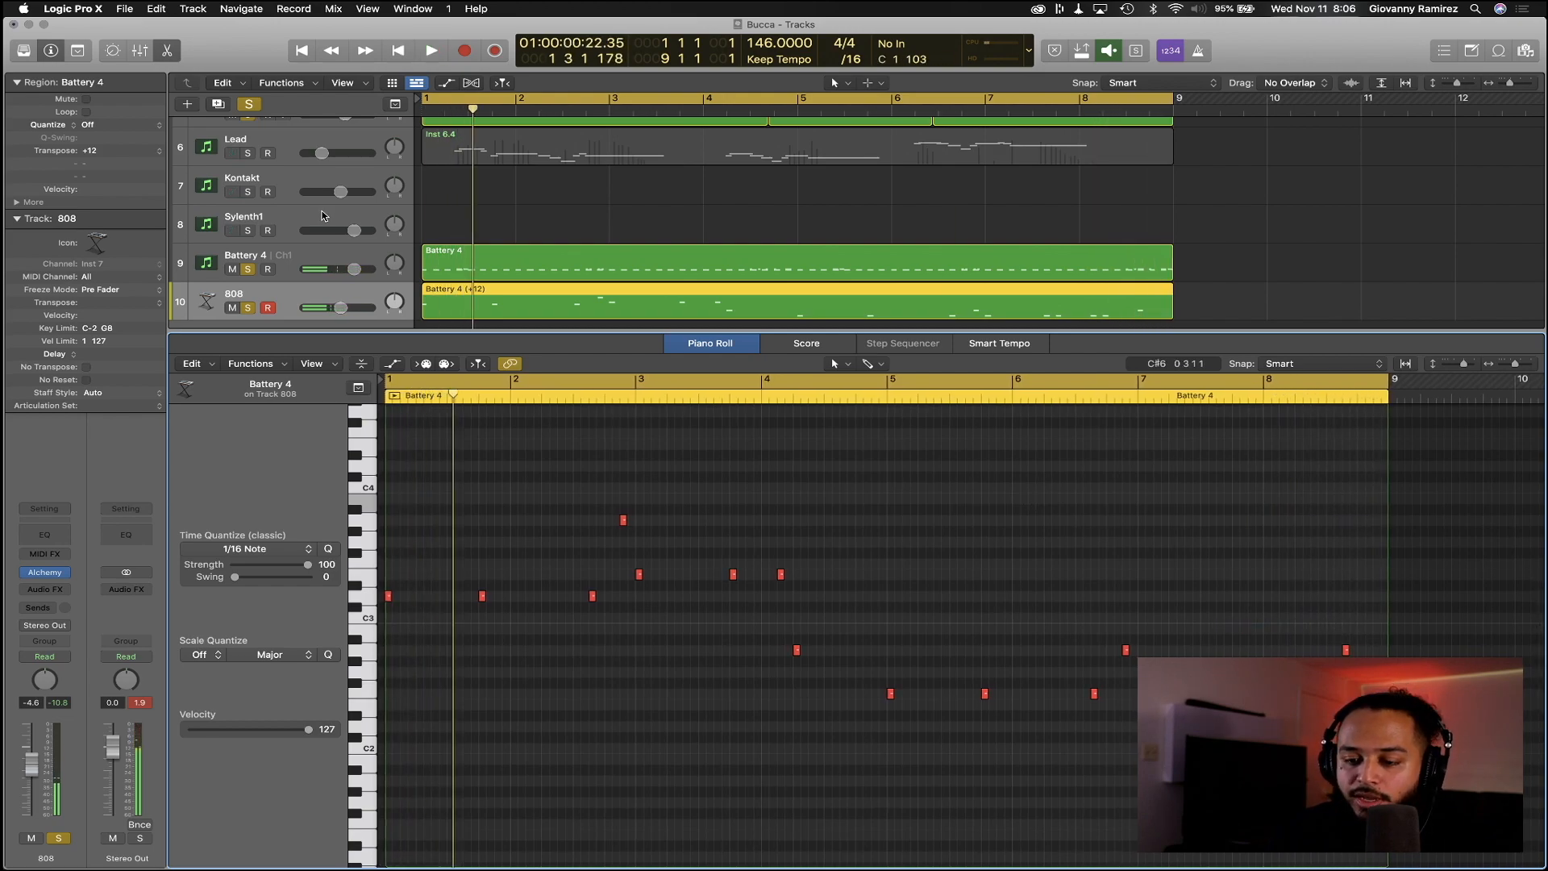
Turn off solo on all tracks and play the beat with the lead included
{"action": "left_click", "coordinate": [249, 105]}
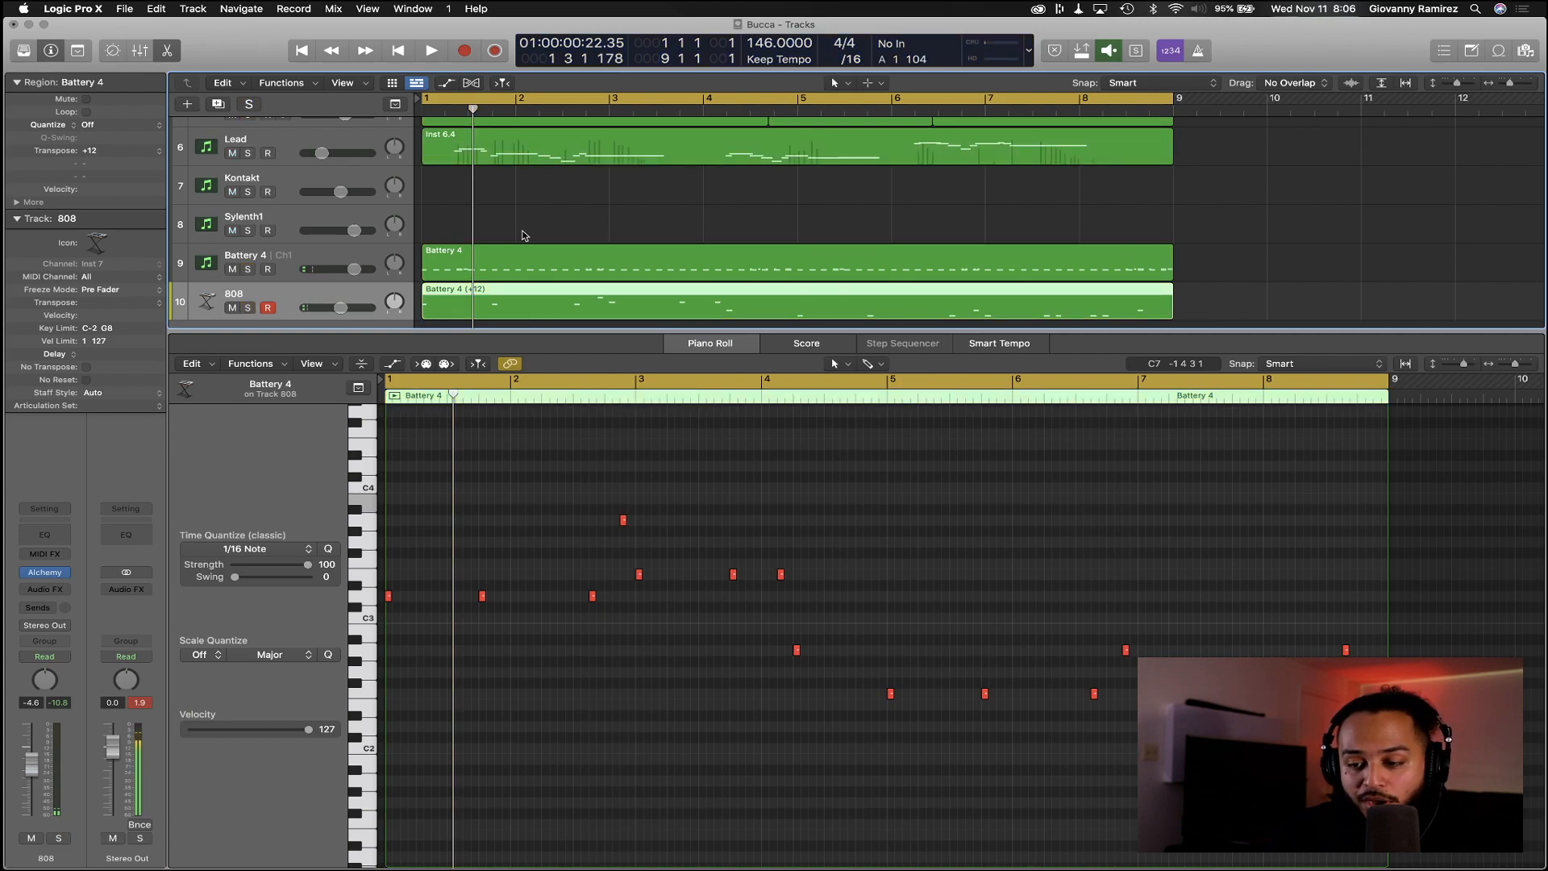
{"action": "scroll", "coordinate": [524, 234], "scroll_direction": "up", "scroll_amount": 5}
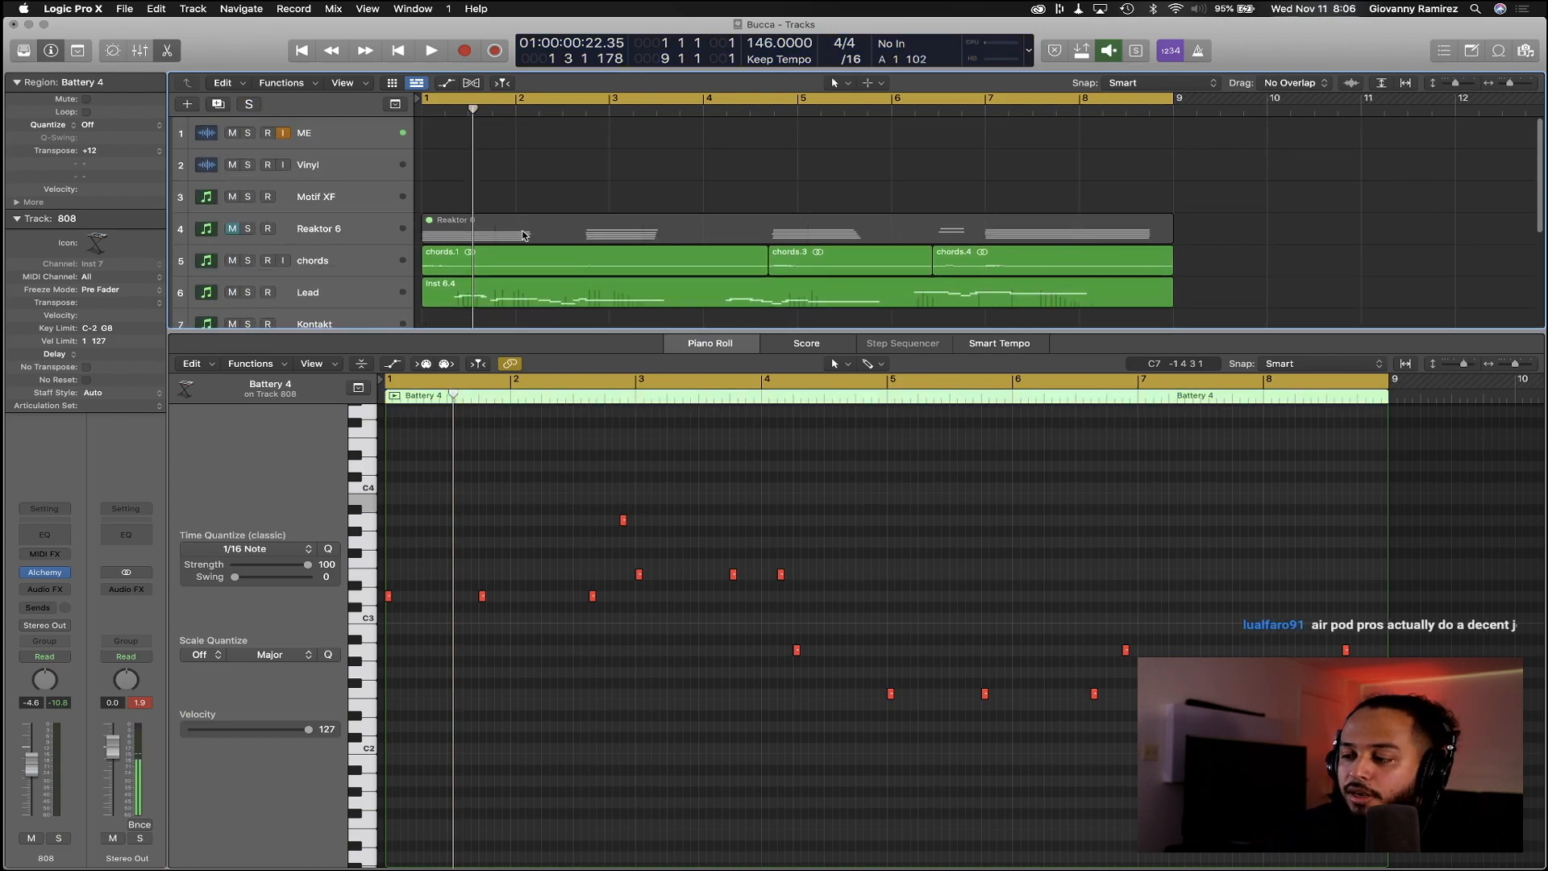
{"action": "key", "text": "space"}
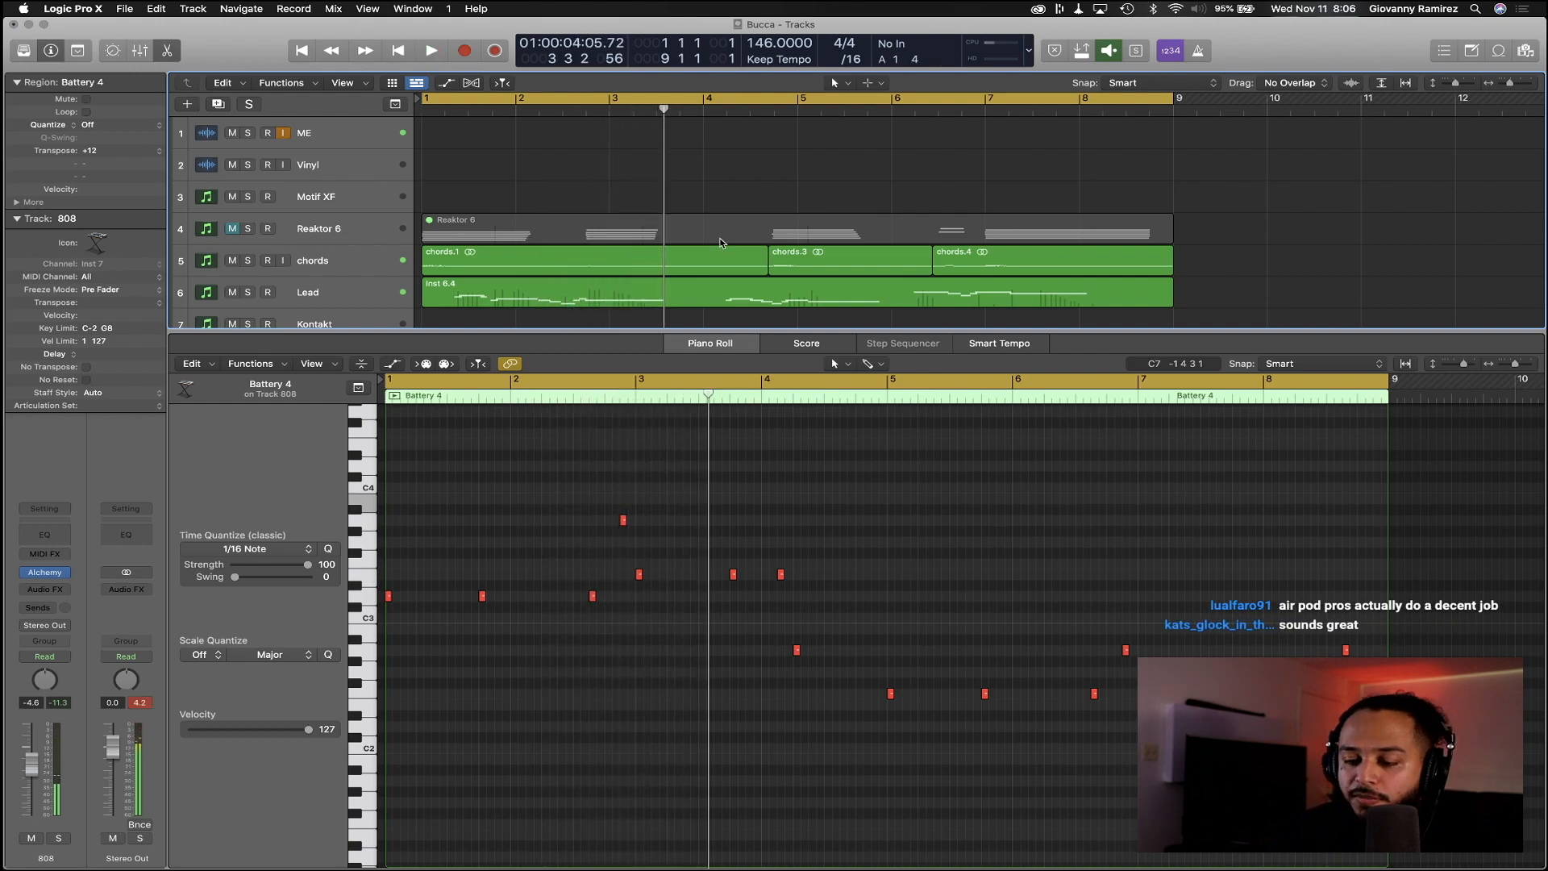
Replay the full beat from the start with the mixer shown, and lower the 808 track's volume to -6.0 dB
{"action": "key", "text": "Return"}
{"action": "key", "text": "space"}
{"action": "key", "text": "x"}
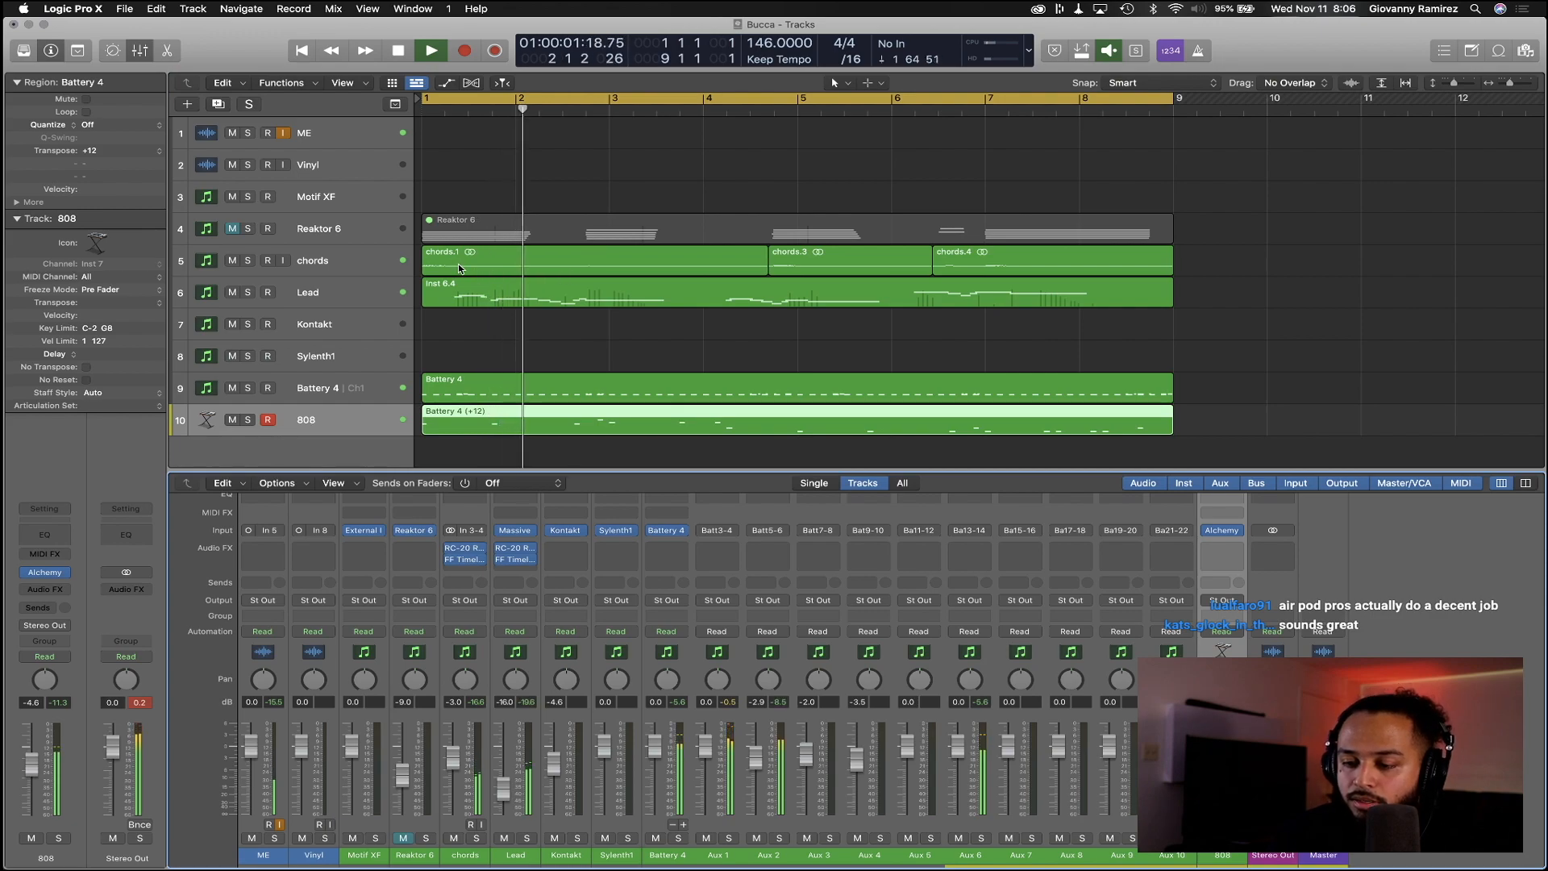
{"action": "scroll", "coordinate": [520, 374], "scroll_direction": "down", "scroll_amount": 1}
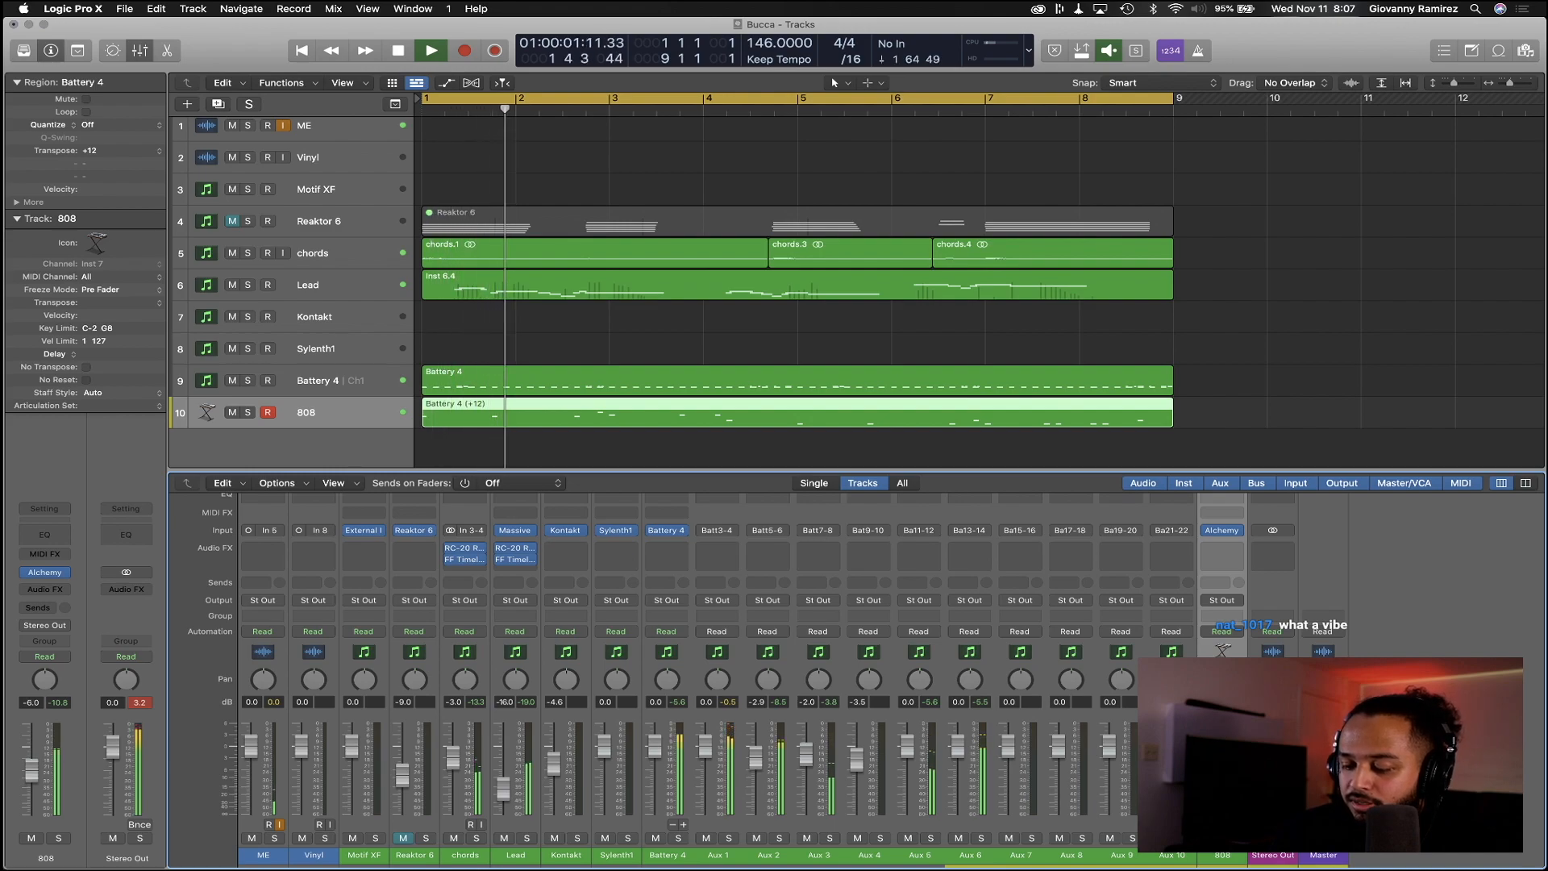
{"action": "left_click", "coordinate": [1306, 341]}
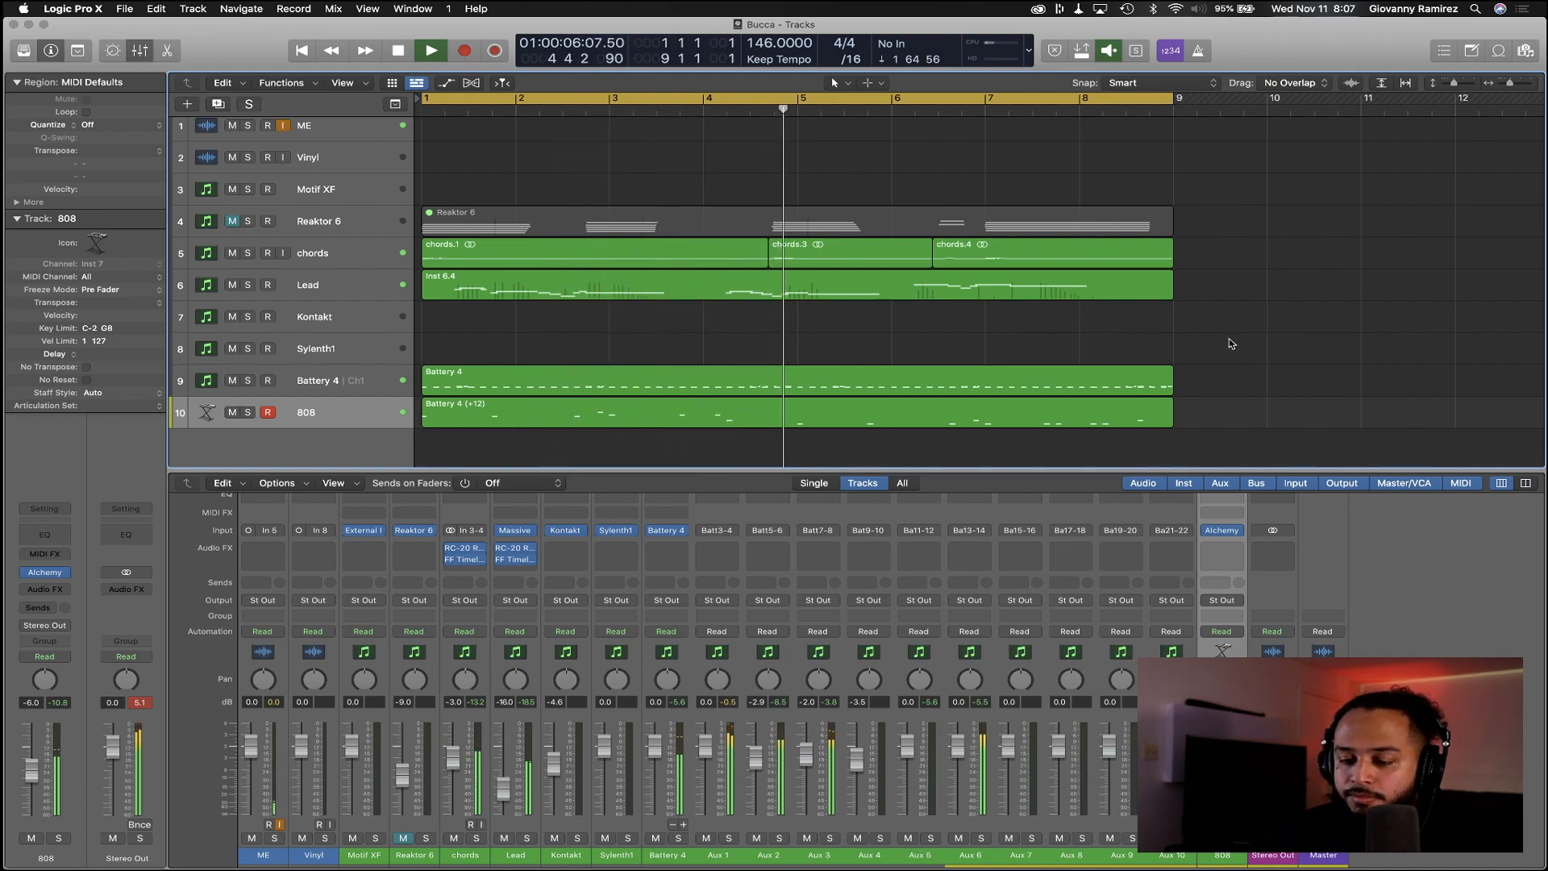
Select the Lead track's region and briefly solo the lead during playback
{"action": "scroll", "coordinate": [1250, 244], "scroll_direction": "up", "scroll_amount": 1}
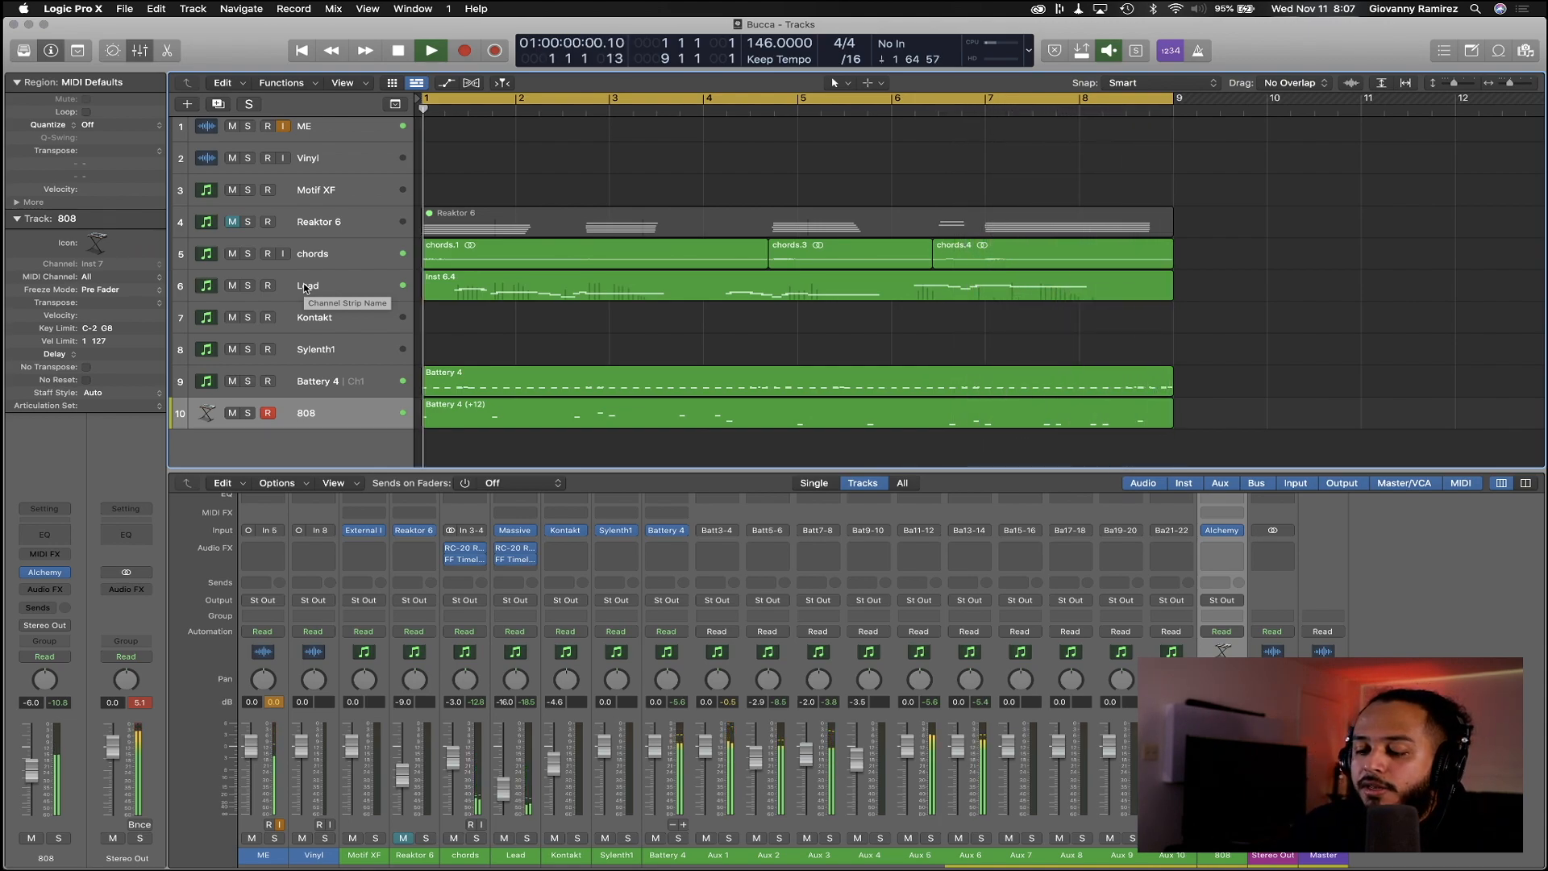
{"action": "scroll", "coordinate": [347, 341], "scroll_direction": "up", "scroll_amount": 3}
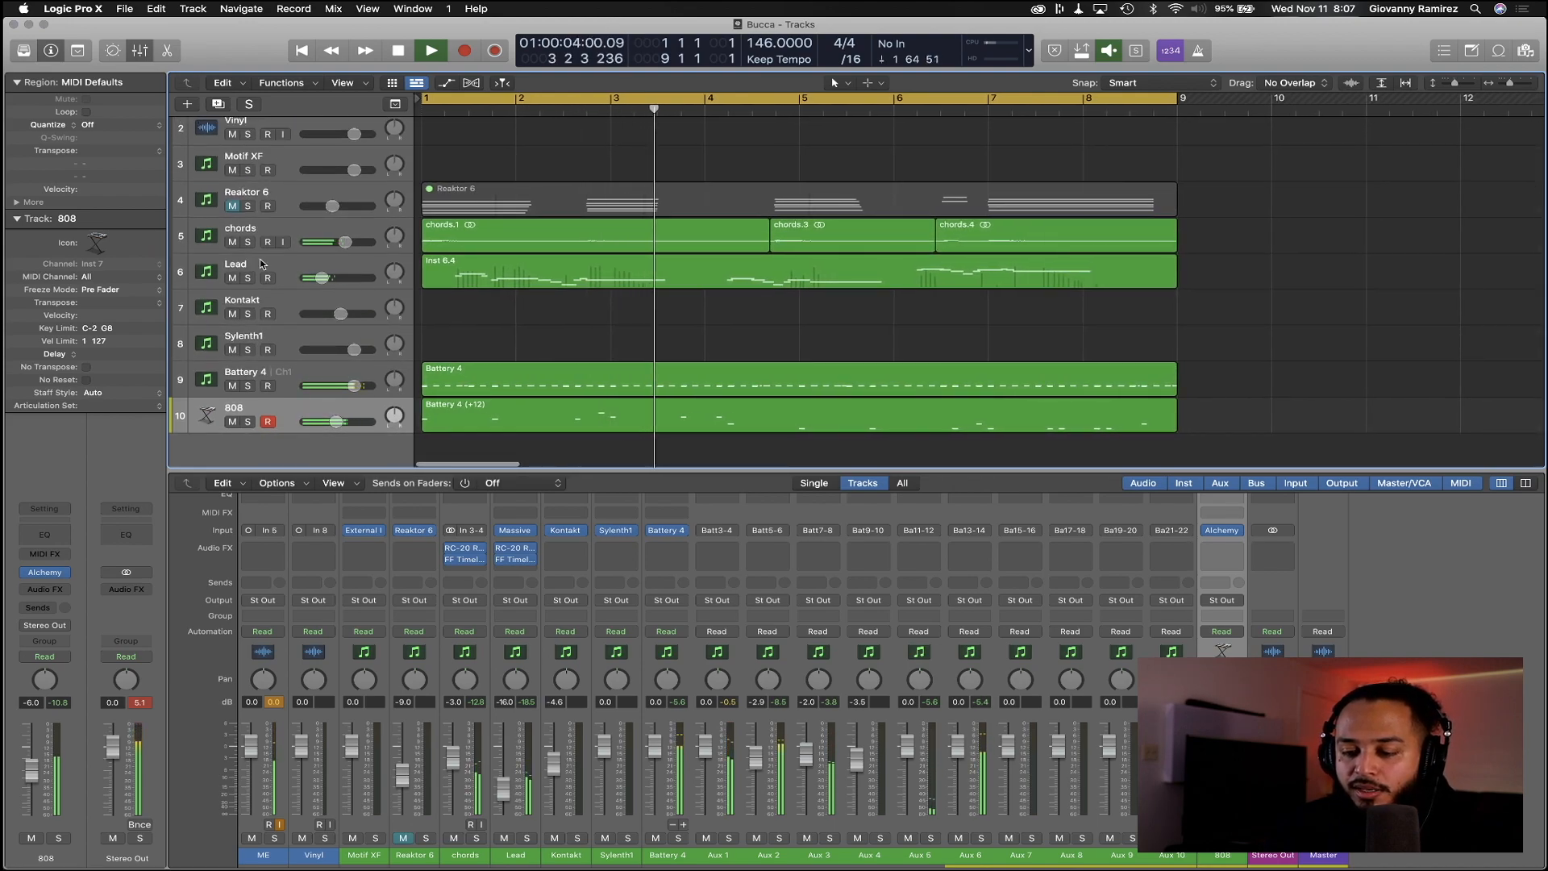
{"action": "left_click", "coordinate": [459, 274]}
{"action": "left_click", "coordinate": [247, 278]}
{"action": "left_click", "coordinate": [248, 278]}
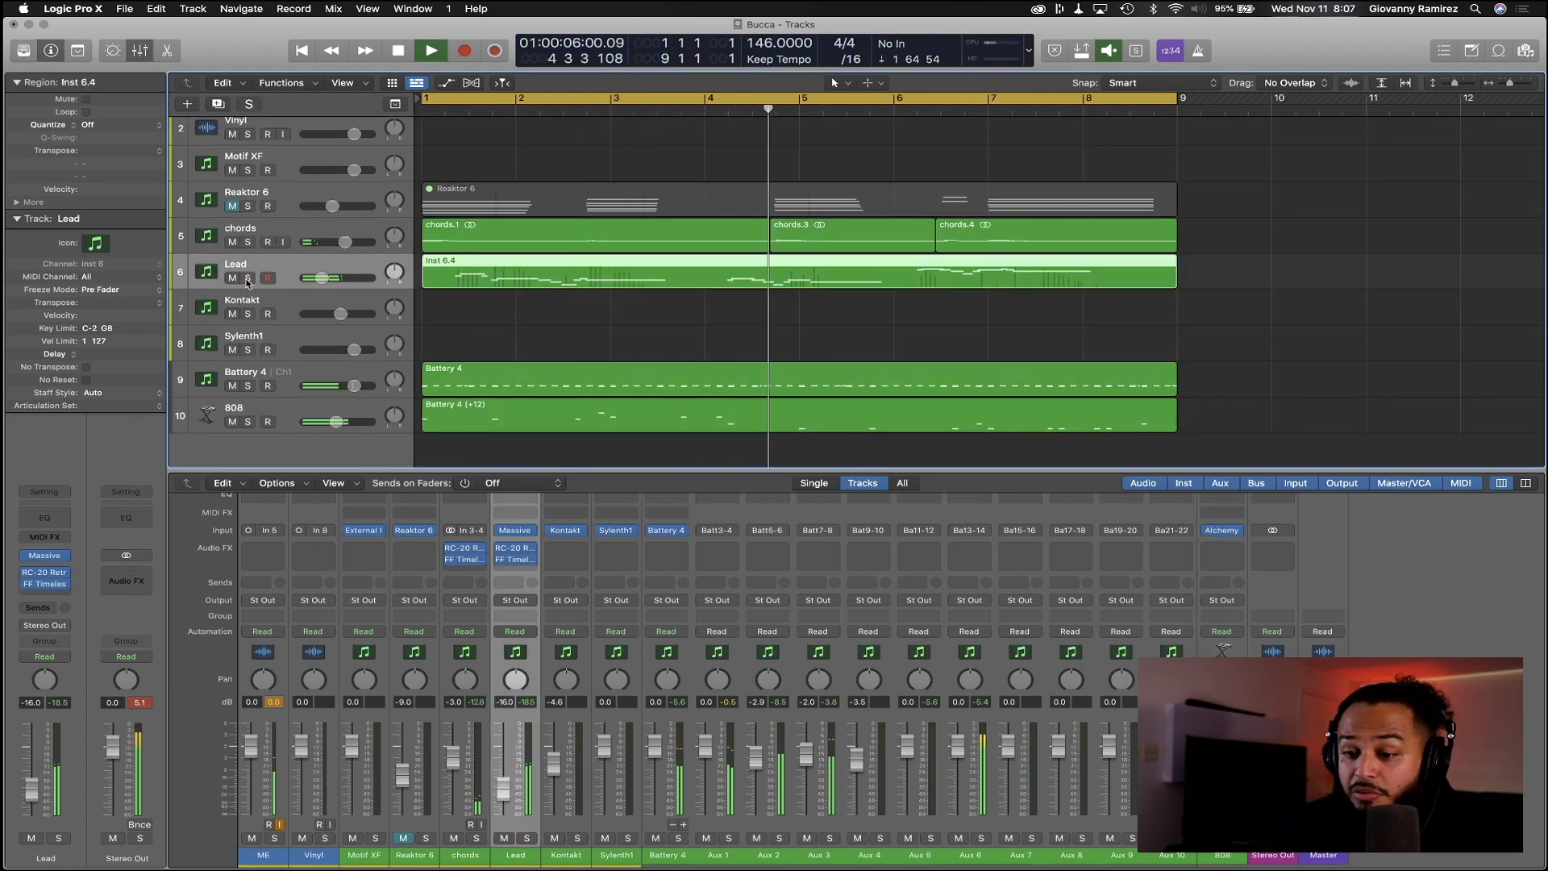
Mute the Lead track, replay the beat from the start without it, and clear the region selection
{"action": "left_click", "coordinate": [232, 278]}
{"action": "key", "text": "Return"}
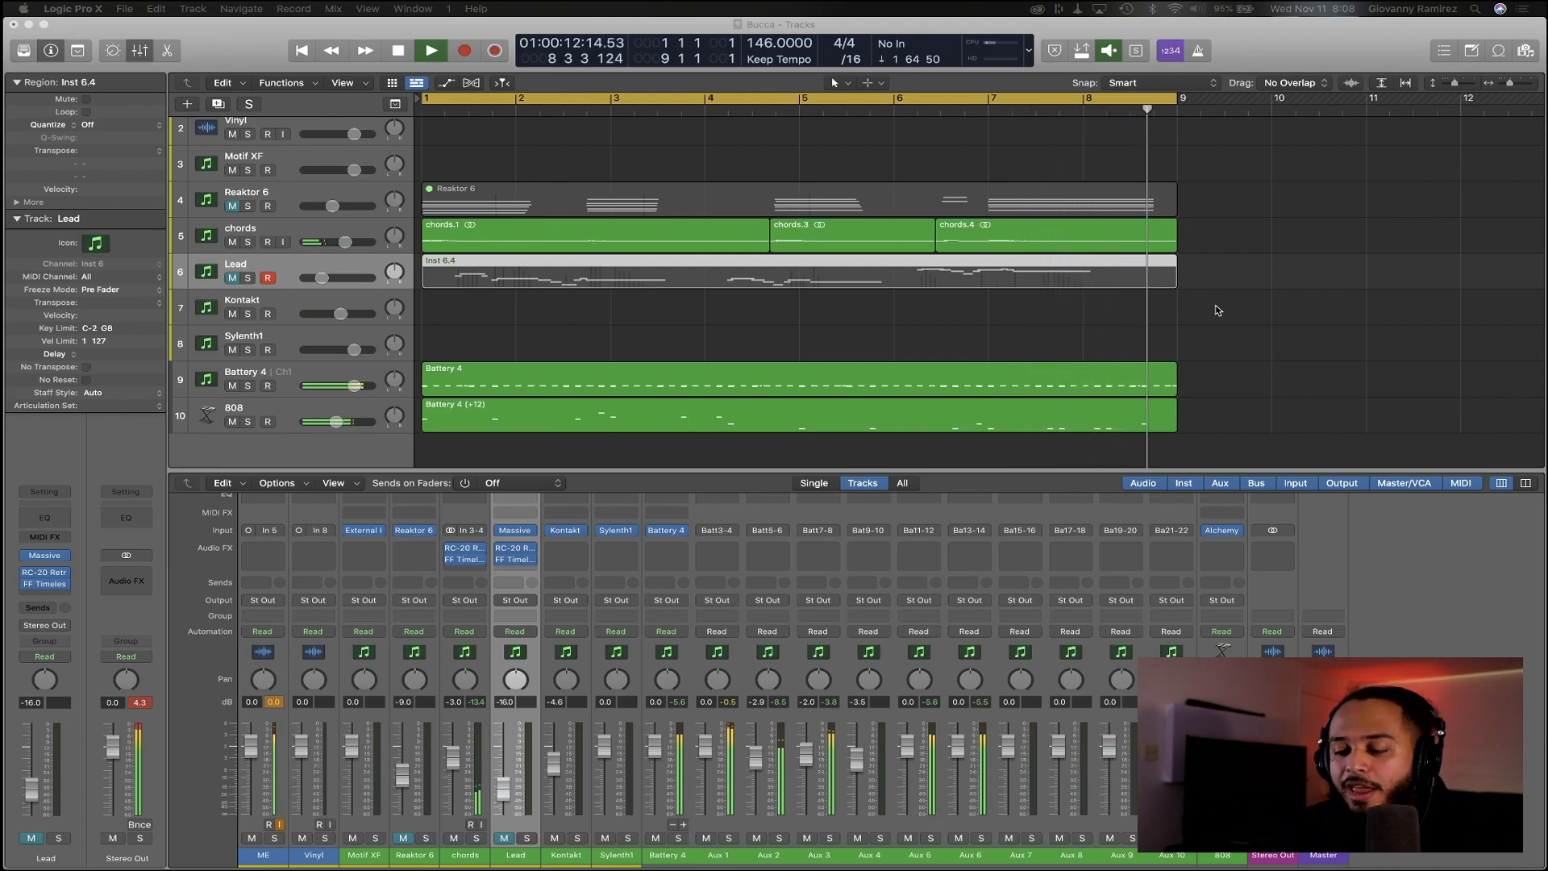
{"action": "left_click", "coordinate": [1264, 319]}
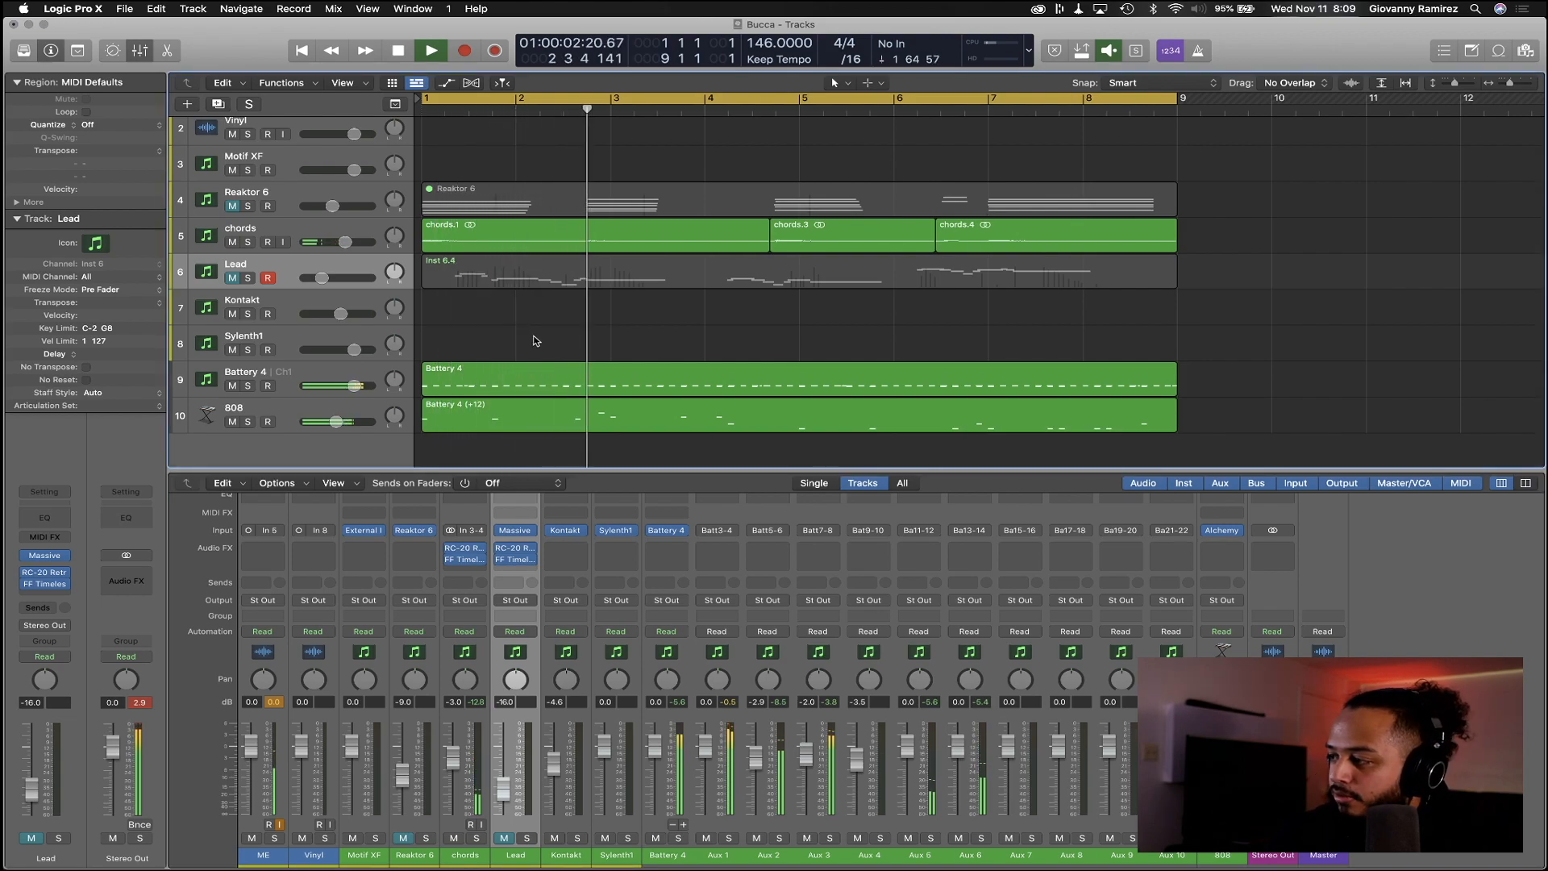
Unmute the Lead track during playback and fine-tune its volume to -16.0 dB
{"action": "left_click", "coordinate": [232, 277]}
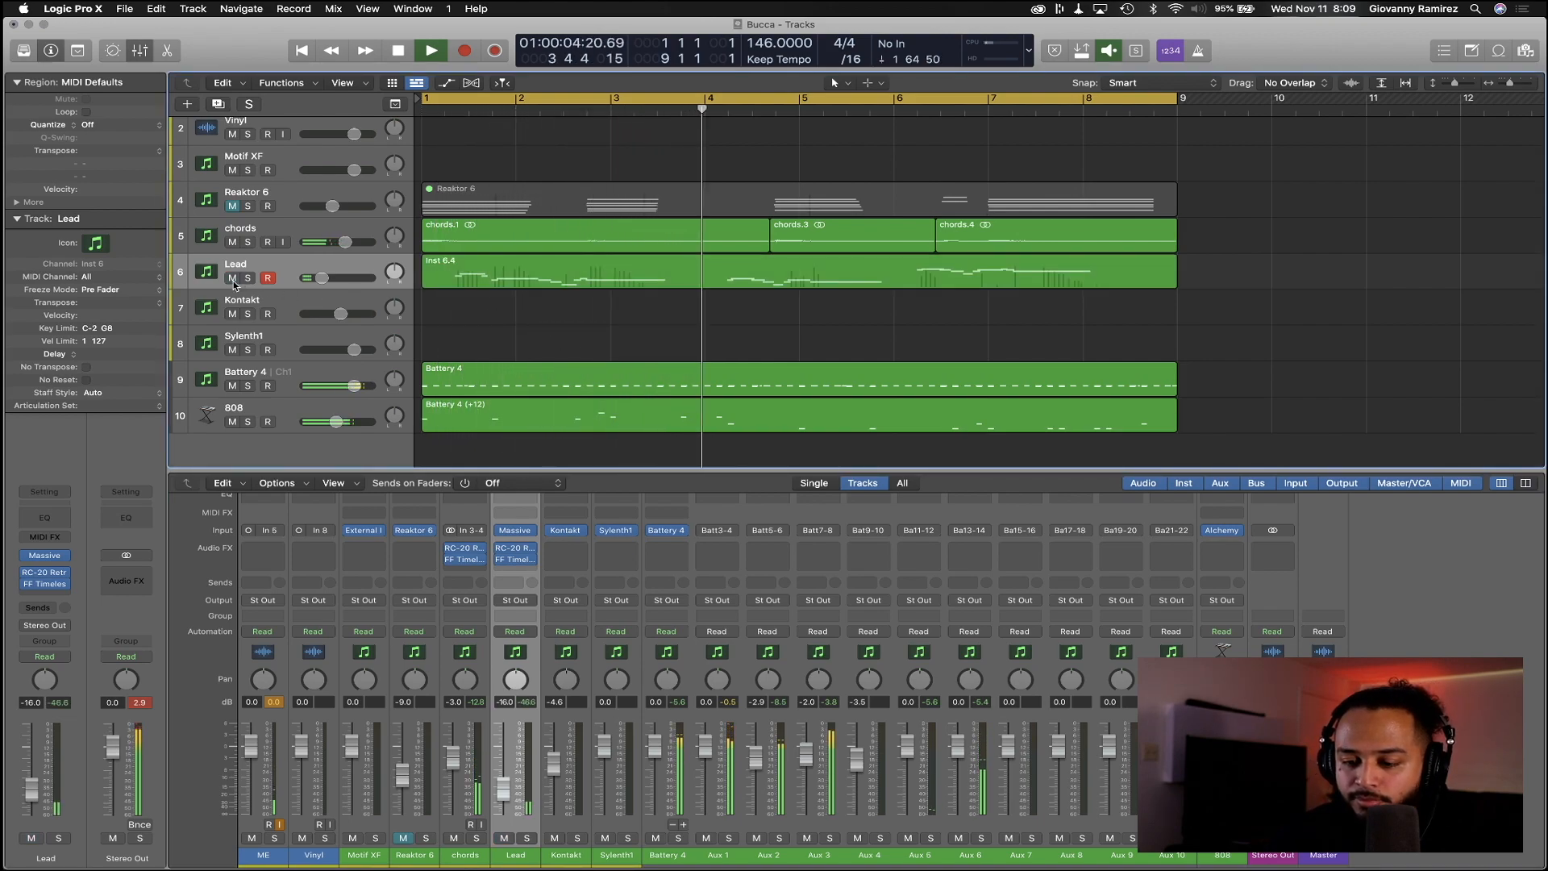
{"action": "left_click_drag", "start_coordinate": [322, 278], "coordinate": [321, 278]}
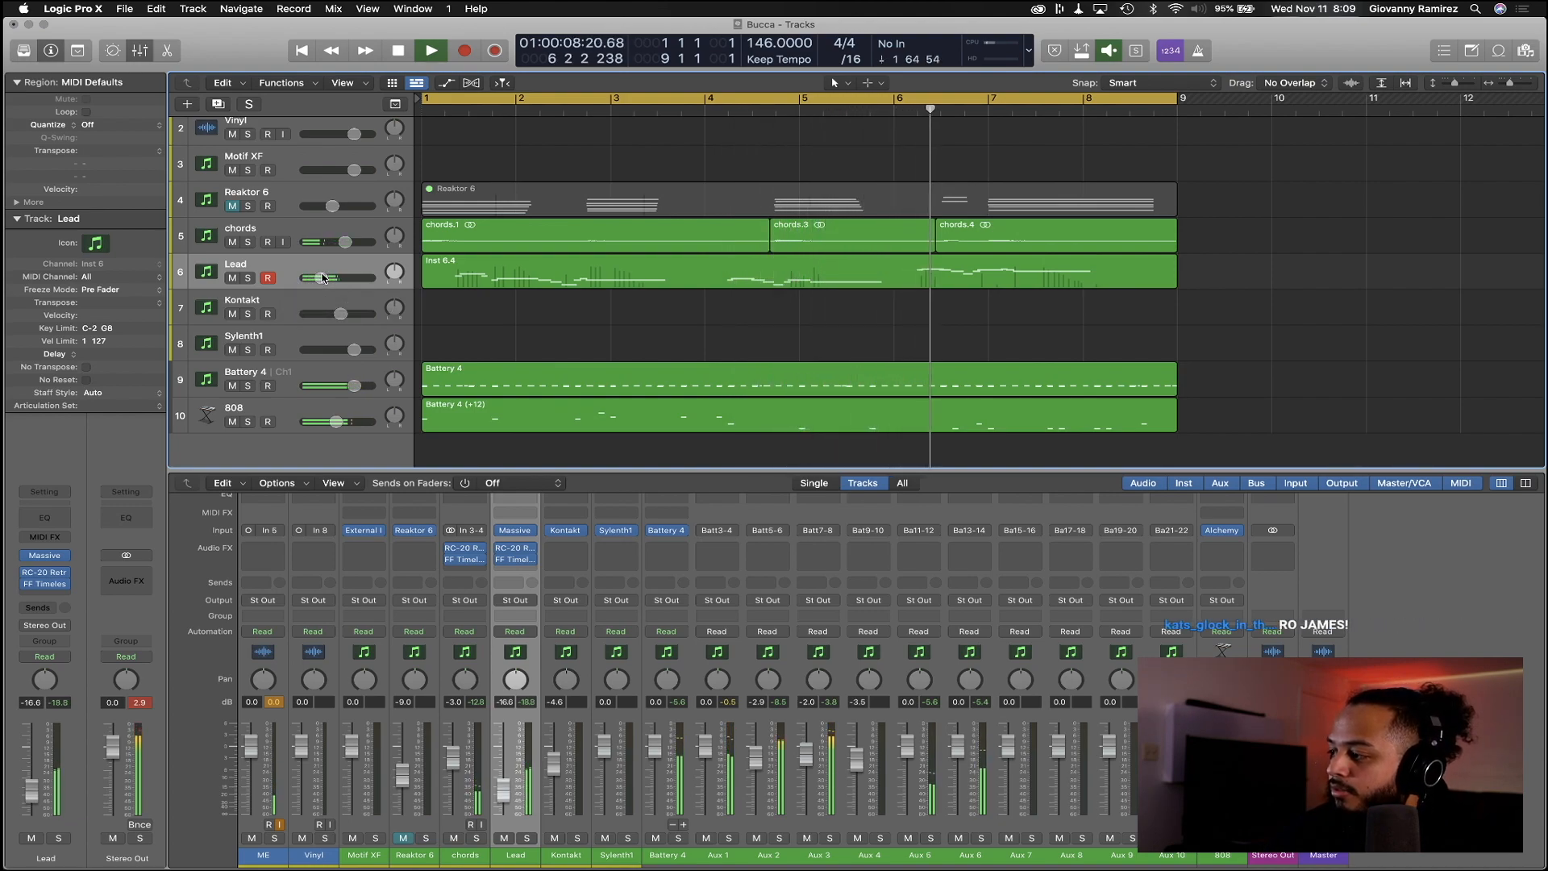
{"action": "left_click_drag", "start_coordinate": [322, 278], "coordinate": [323, 278]}
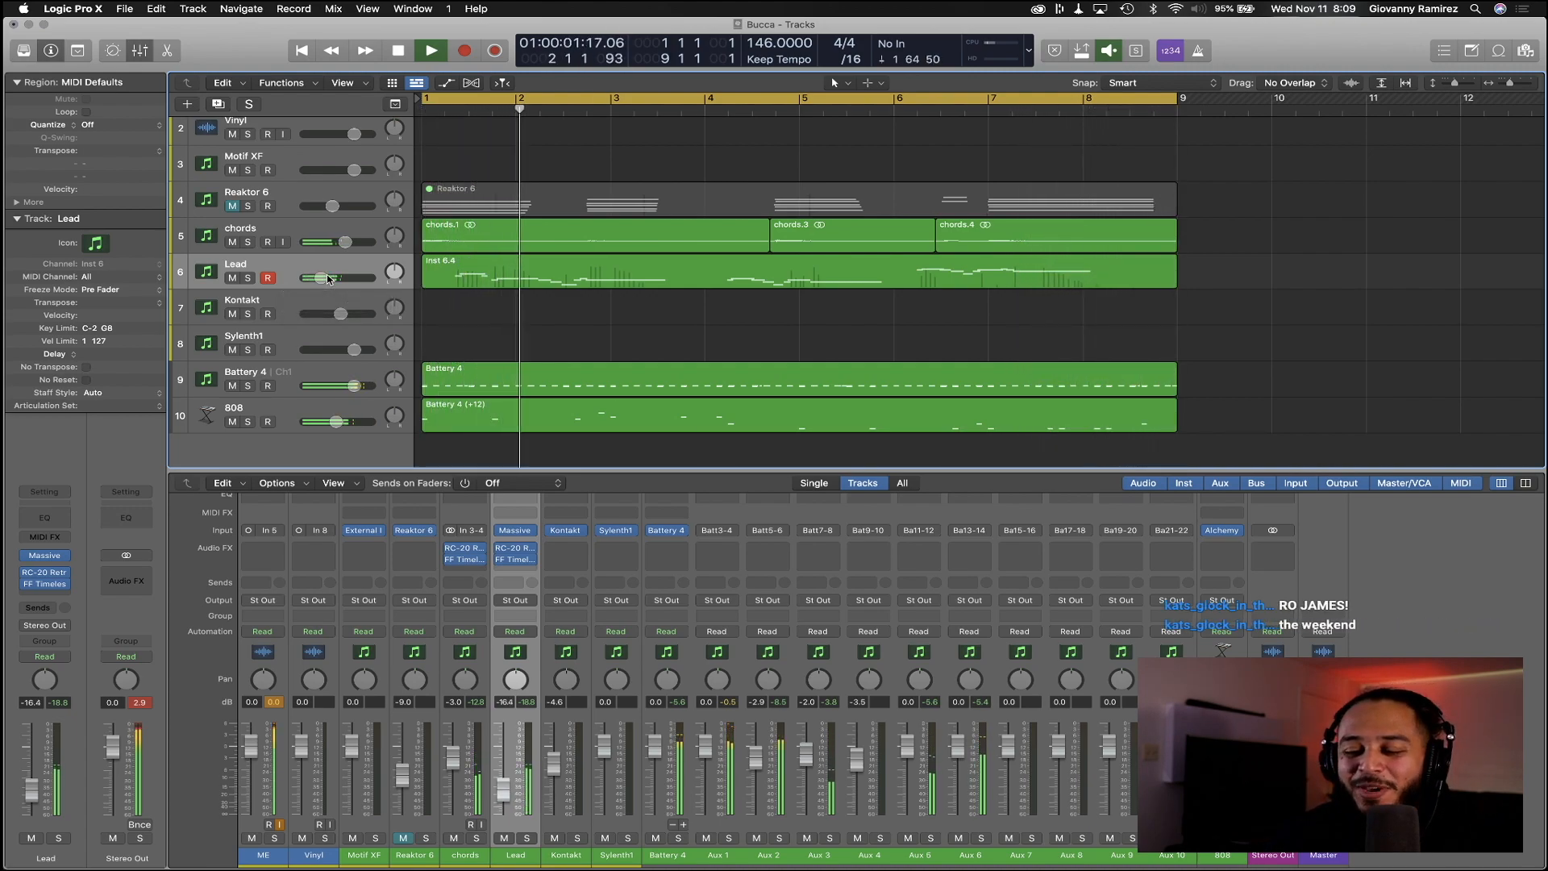
{"action": "left_click_drag", "start_coordinate": [327, 279], "coordinate": [330, 279]}
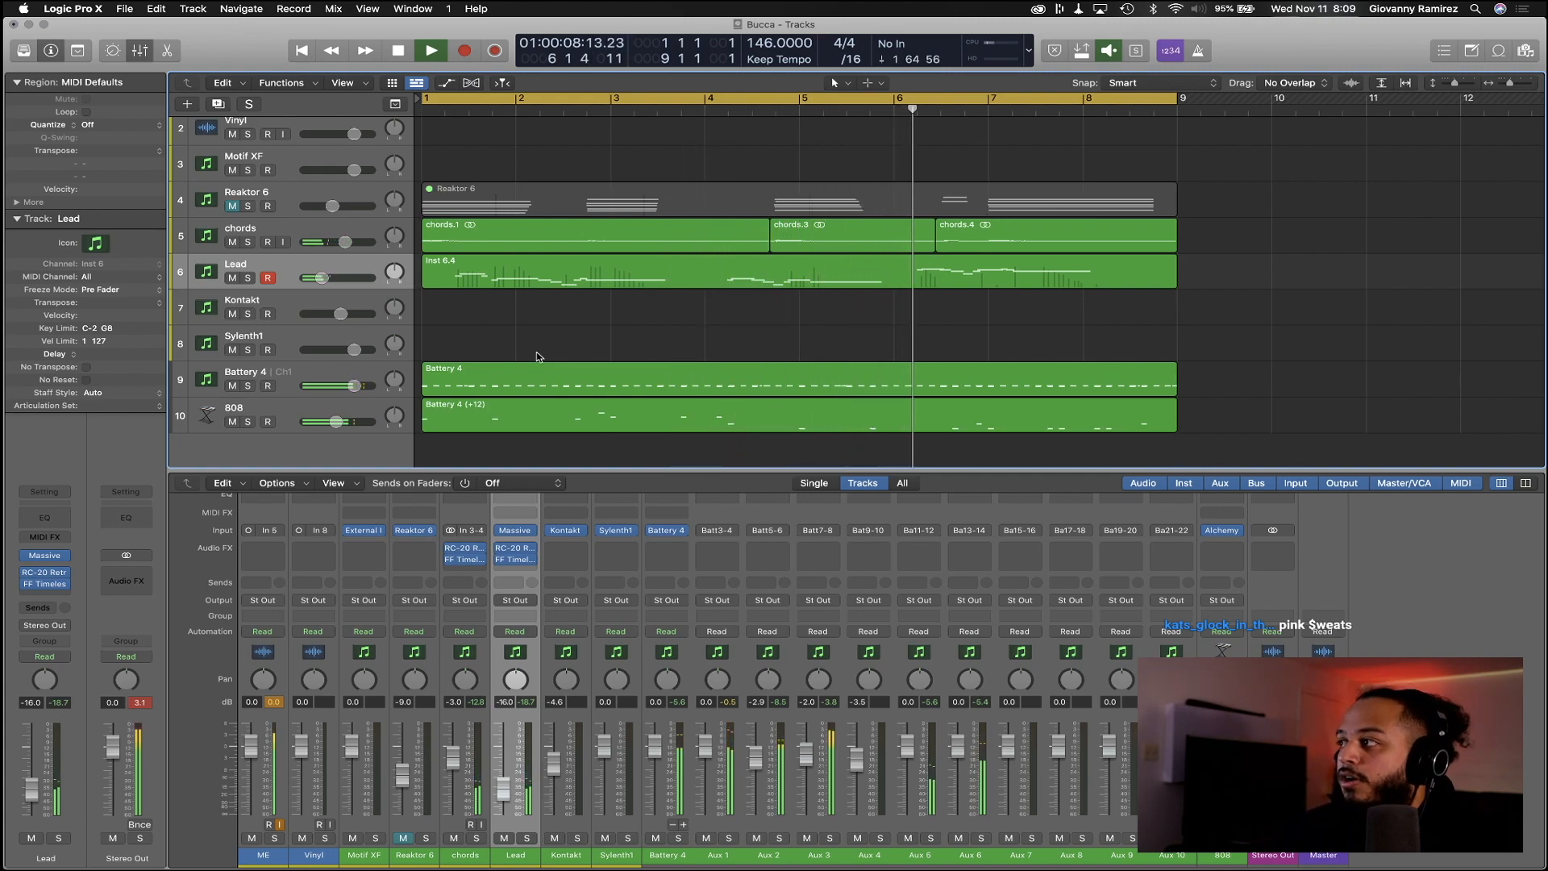
Mute the Lead track again to compare the beat without it, and stop playback
{"action": "left_click", "coordinate": [232, 278]}
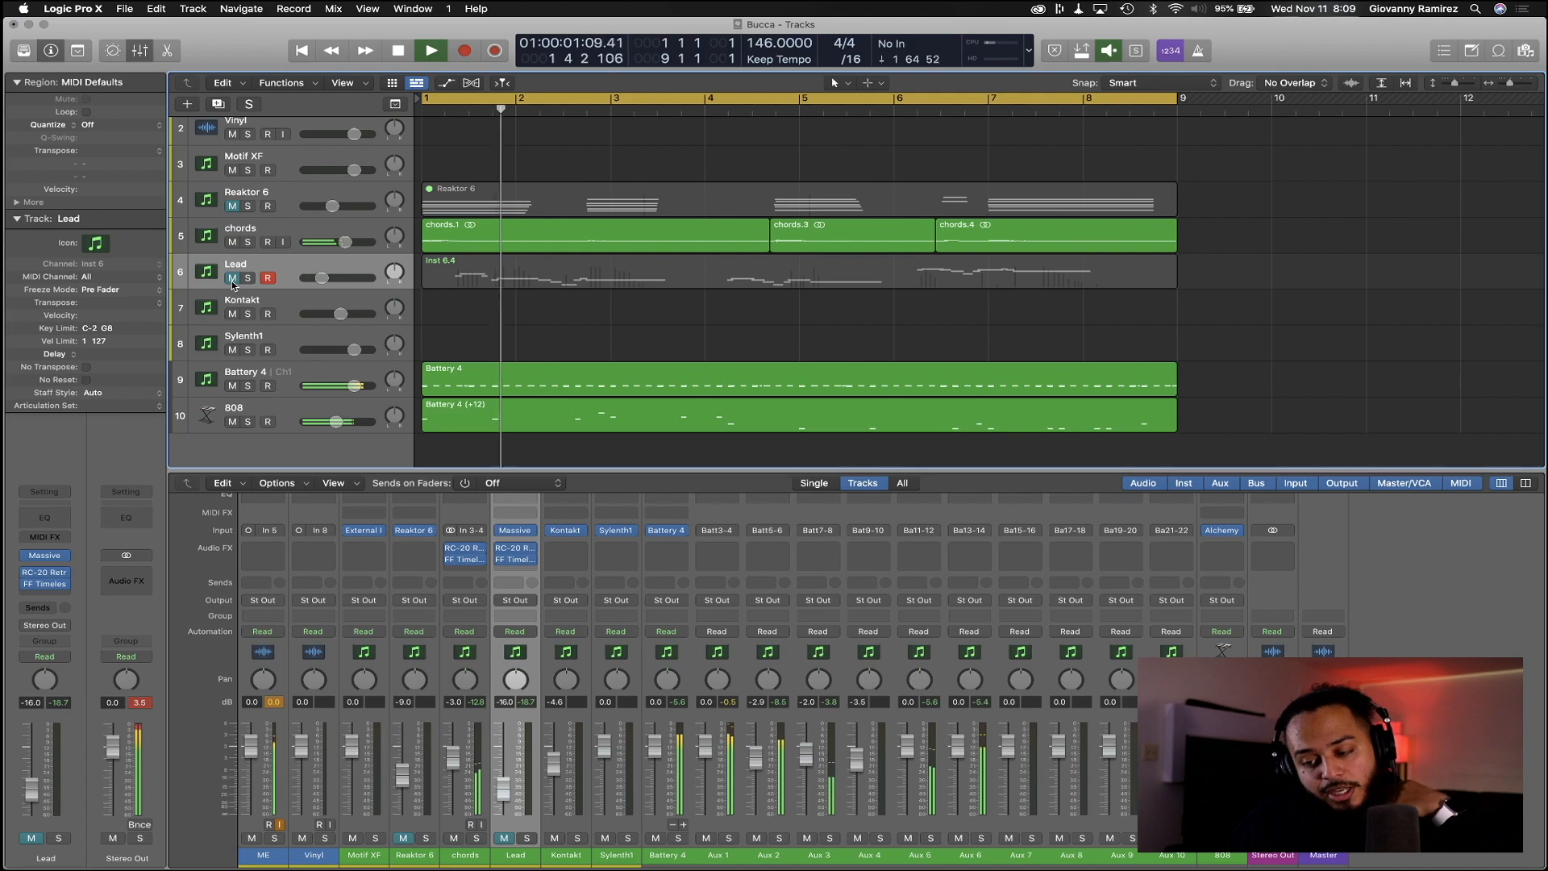
{"action": "key", "text": "space"}
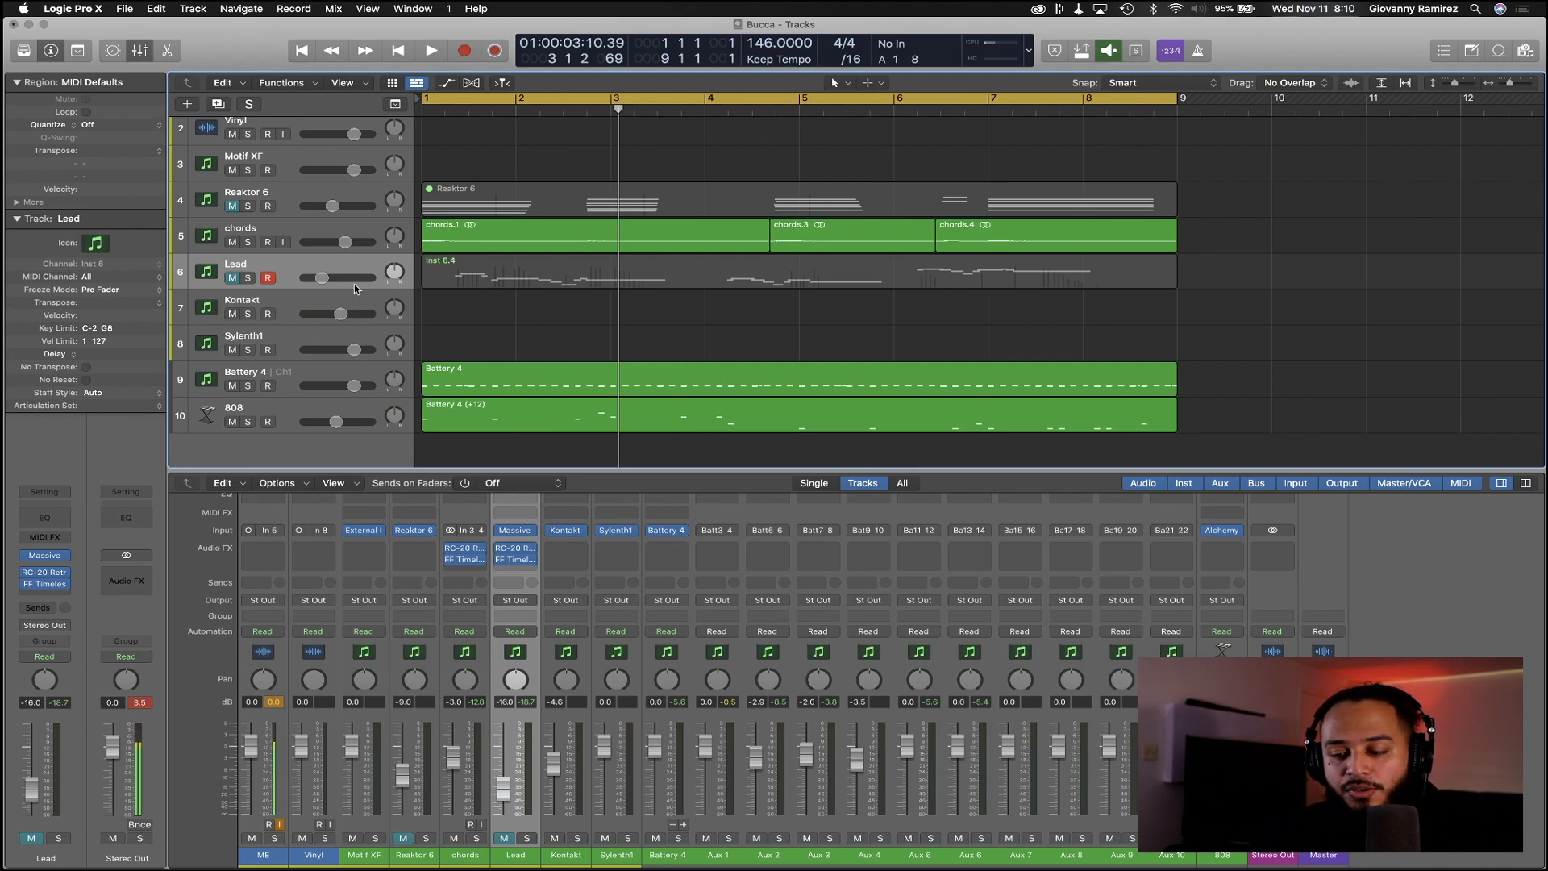
{"action": "scroll", "coordinate": [595, 354], "scroll_direction": "up", "scroll_amount": 1}
{"action": "scroll", "coordinate": [593, 354], "scroll_direction": "down", "scroll_amount": 3}
{"action": "scroll", "coordinate": [593, 353], "scroll_direction": "up", "scroll_amount": 3}
{"action": "scroll", "coordinate": [593, 353], "scroll_direction": "down", "scroll_amount": 3}
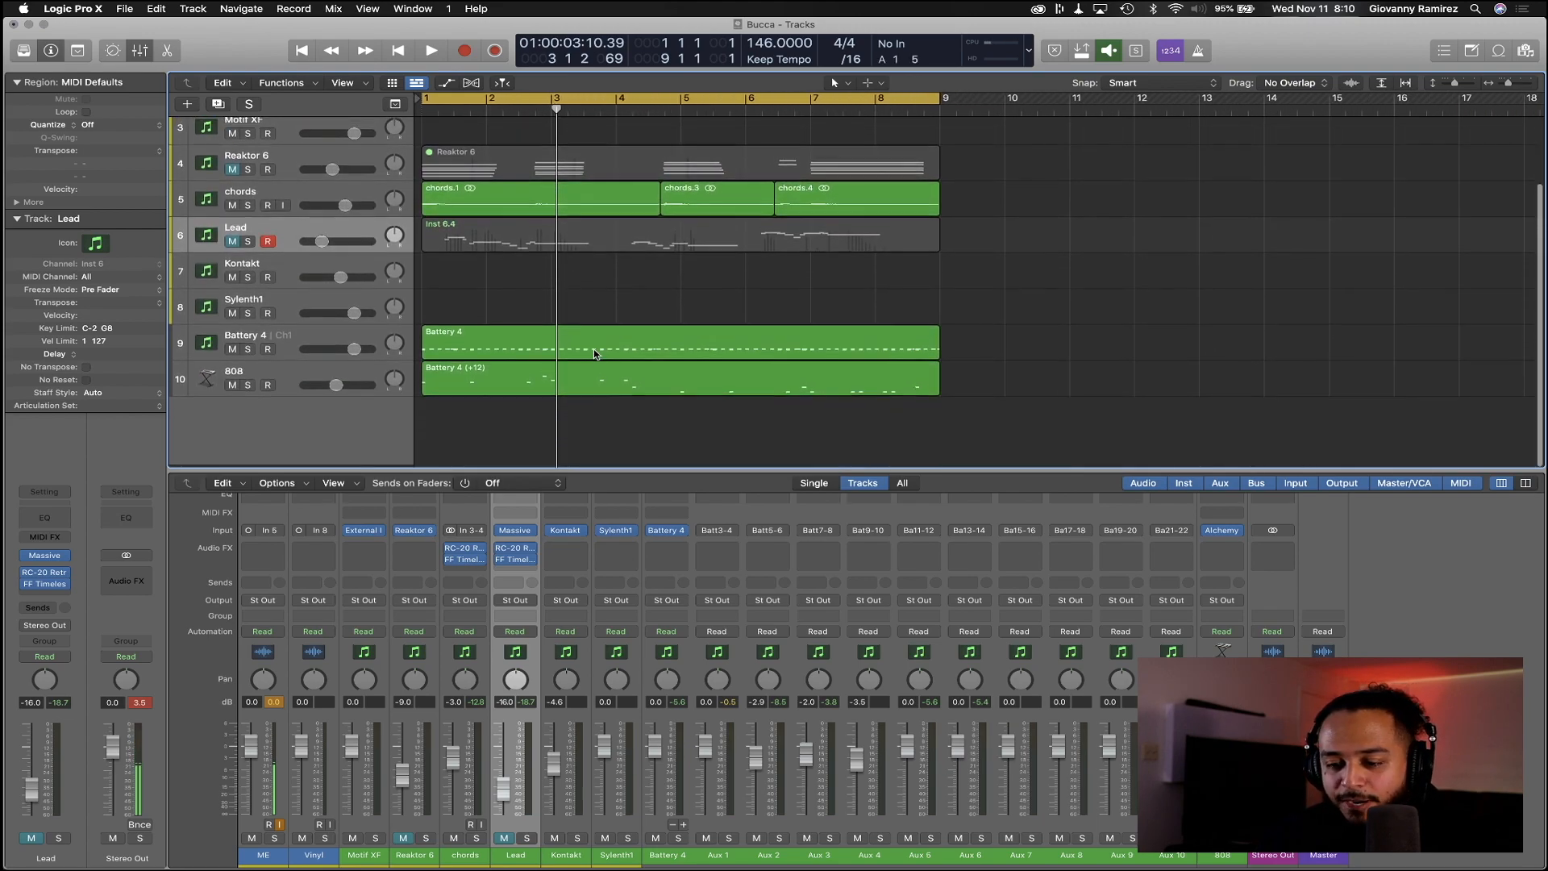
Replay the beat from the start, bring the Lead track back in by unmuting it, and stop playback
{"action": "key", "text": "Return"}
{"action": "key", "text": "space"}
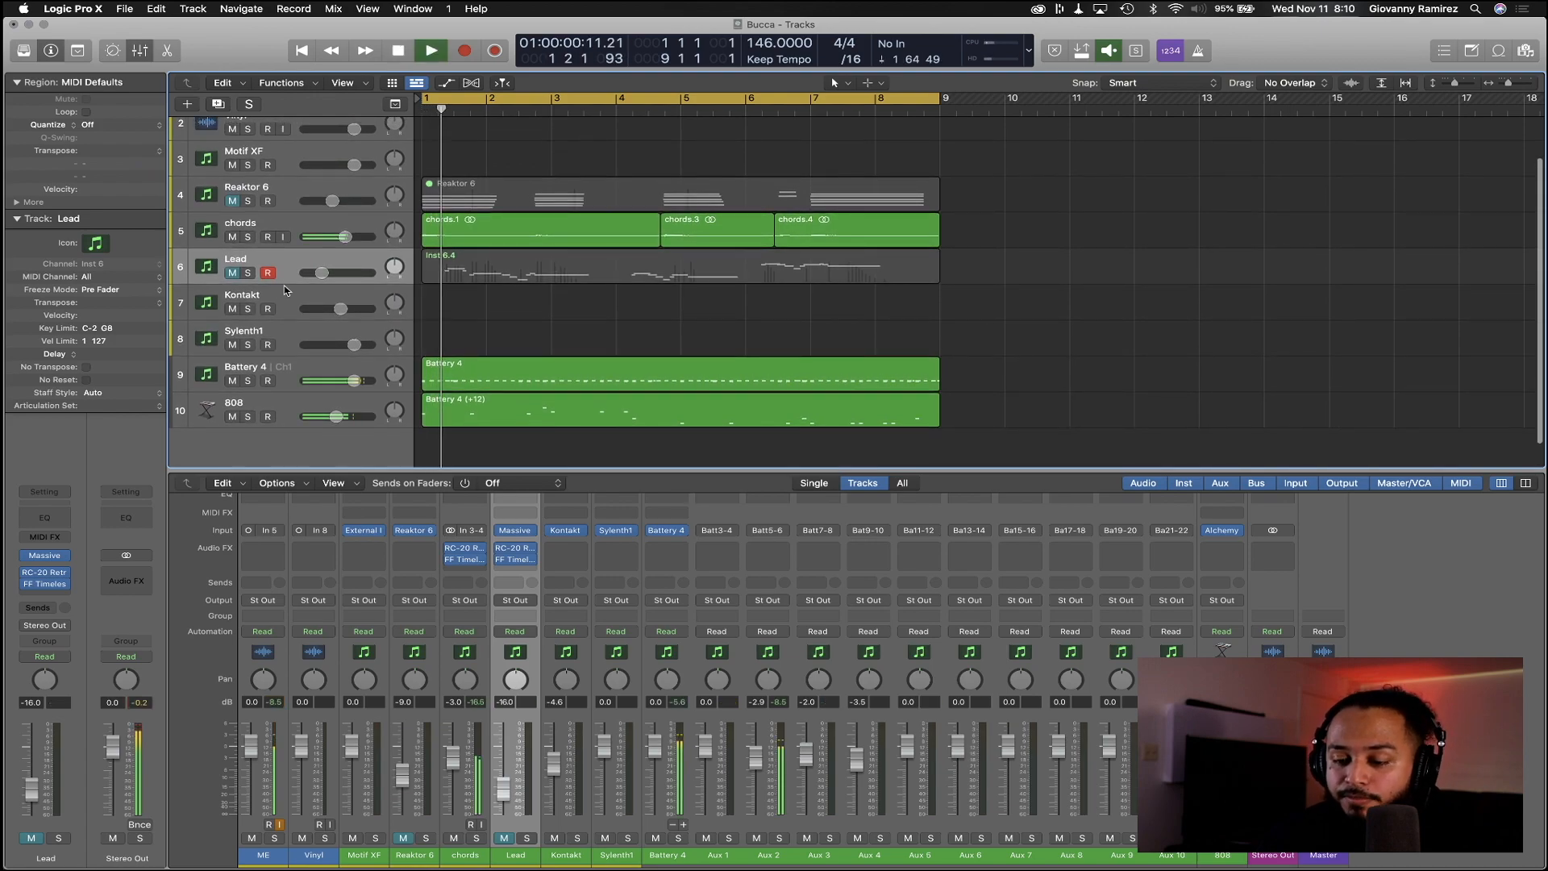
{"action": "left_click", "coordinate": [233, 274]}
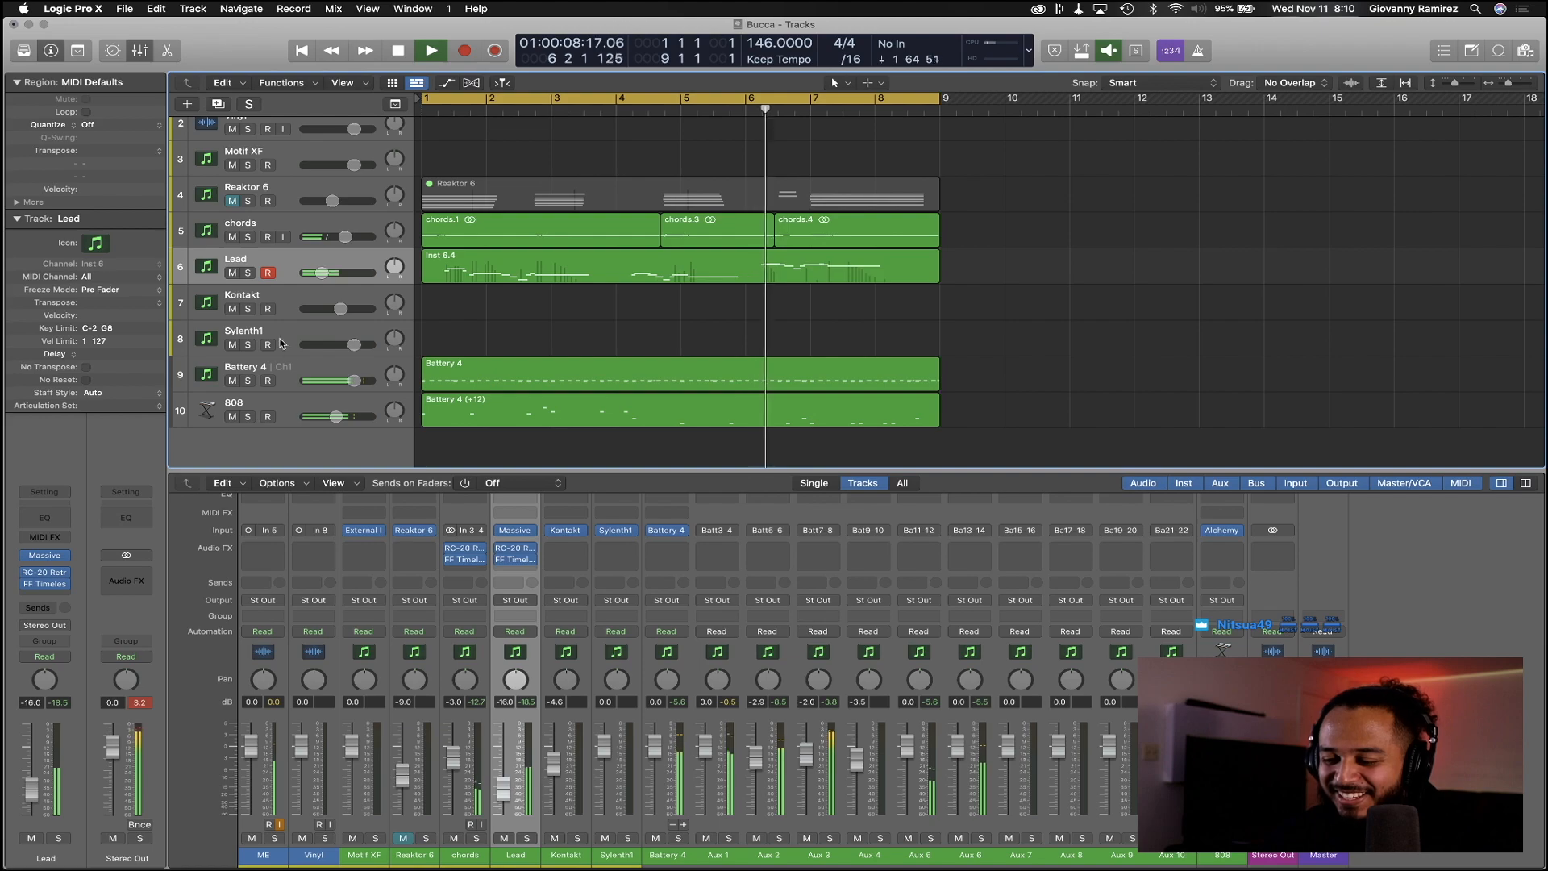
{"action": "key", "text": "space"}
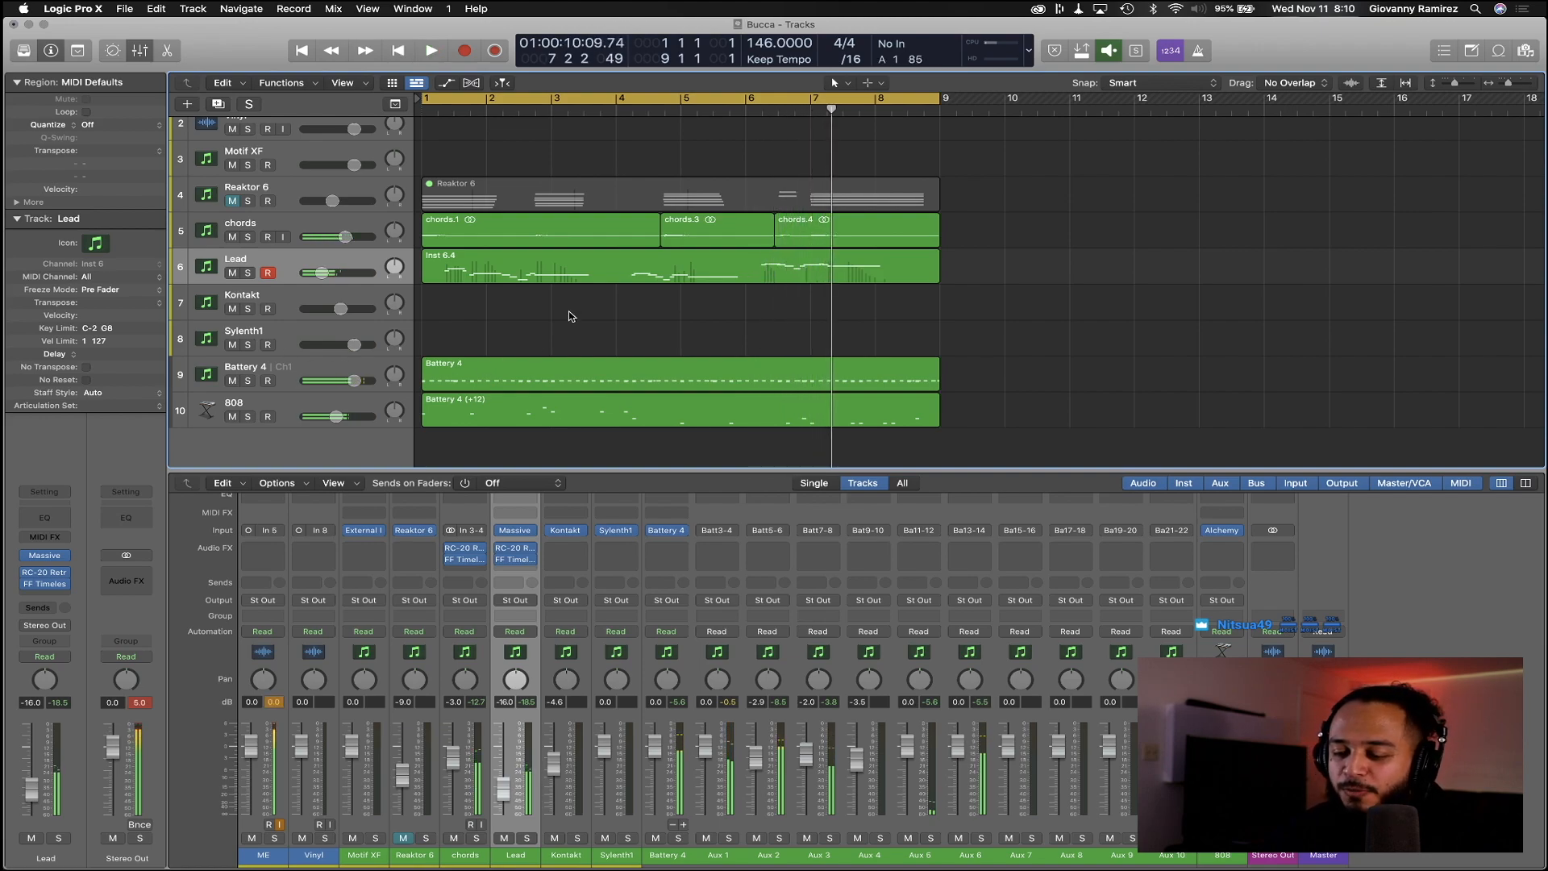
Save the project and briefly play the beat with the lead from the start
{"action": "key", "text": "super+s"}
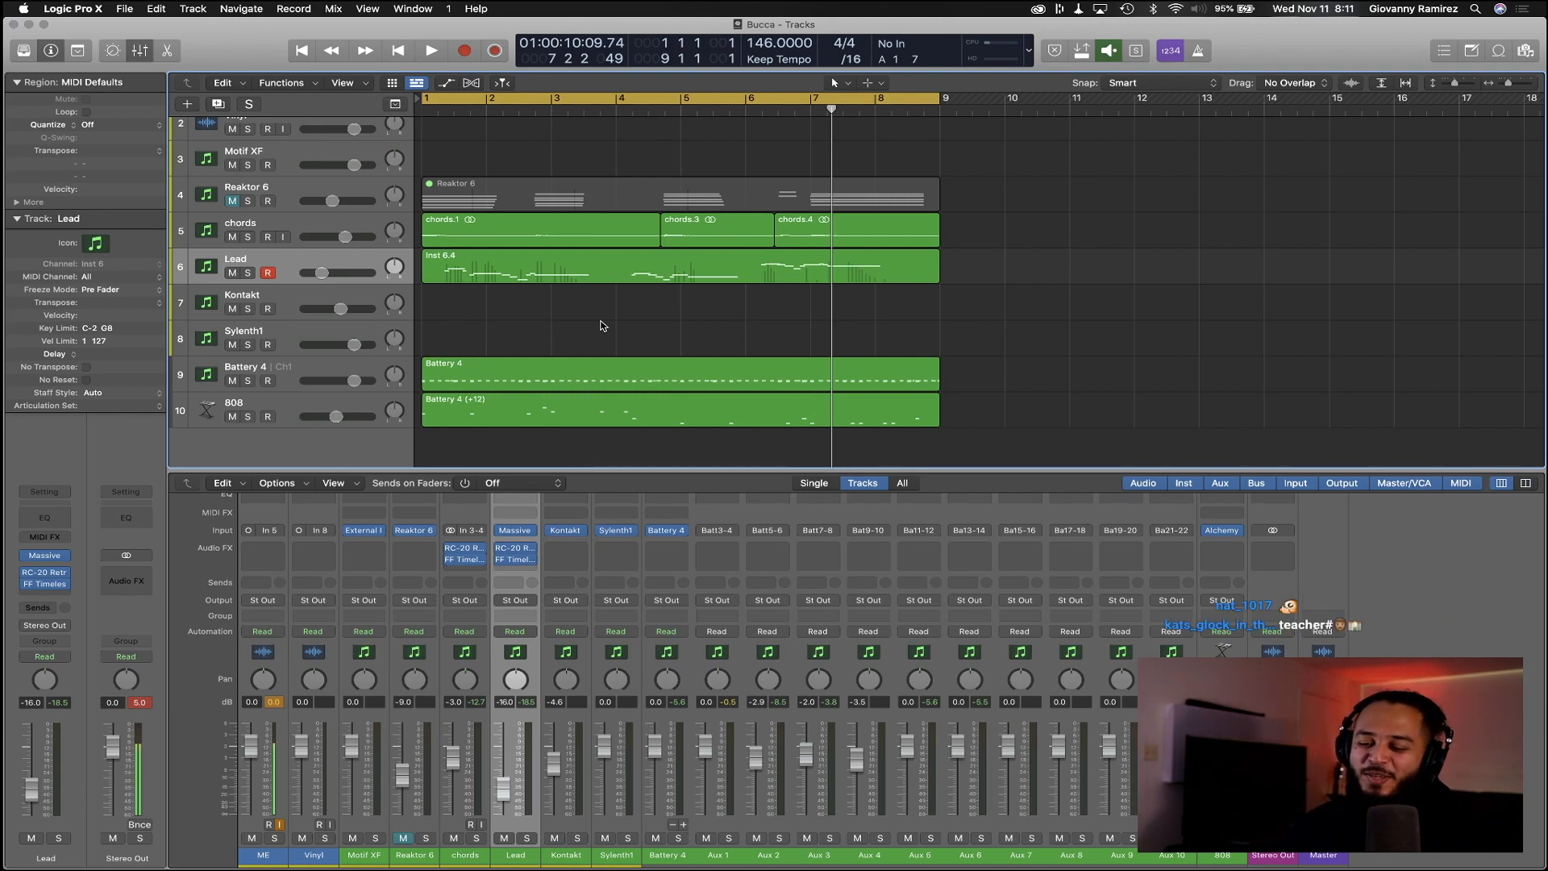
{"action": "key", "text": "Return"}
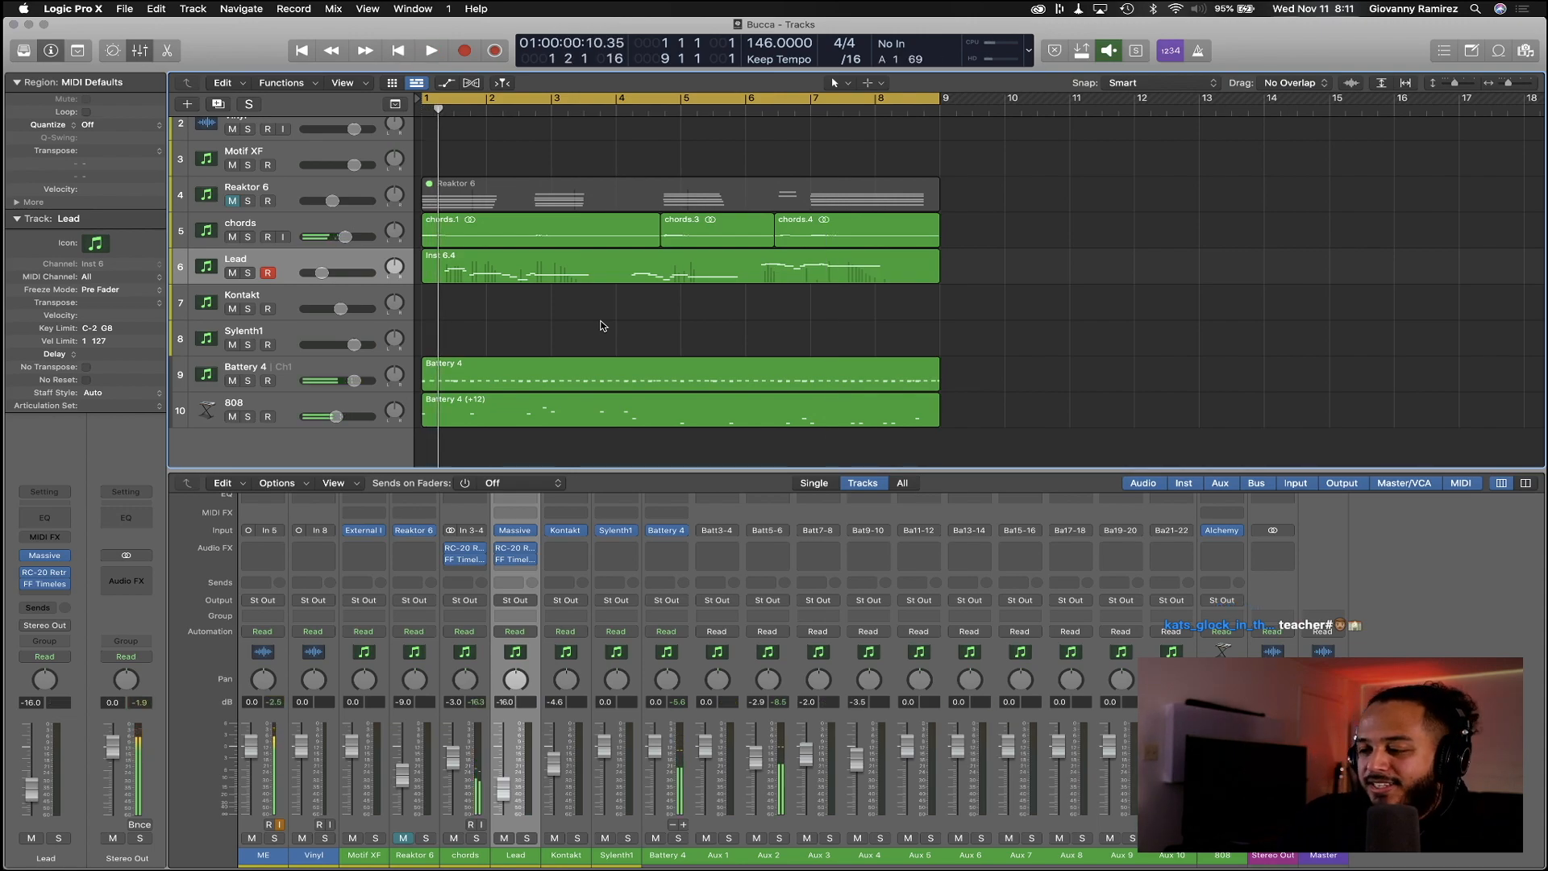
{"action": "key", "text": "space"}
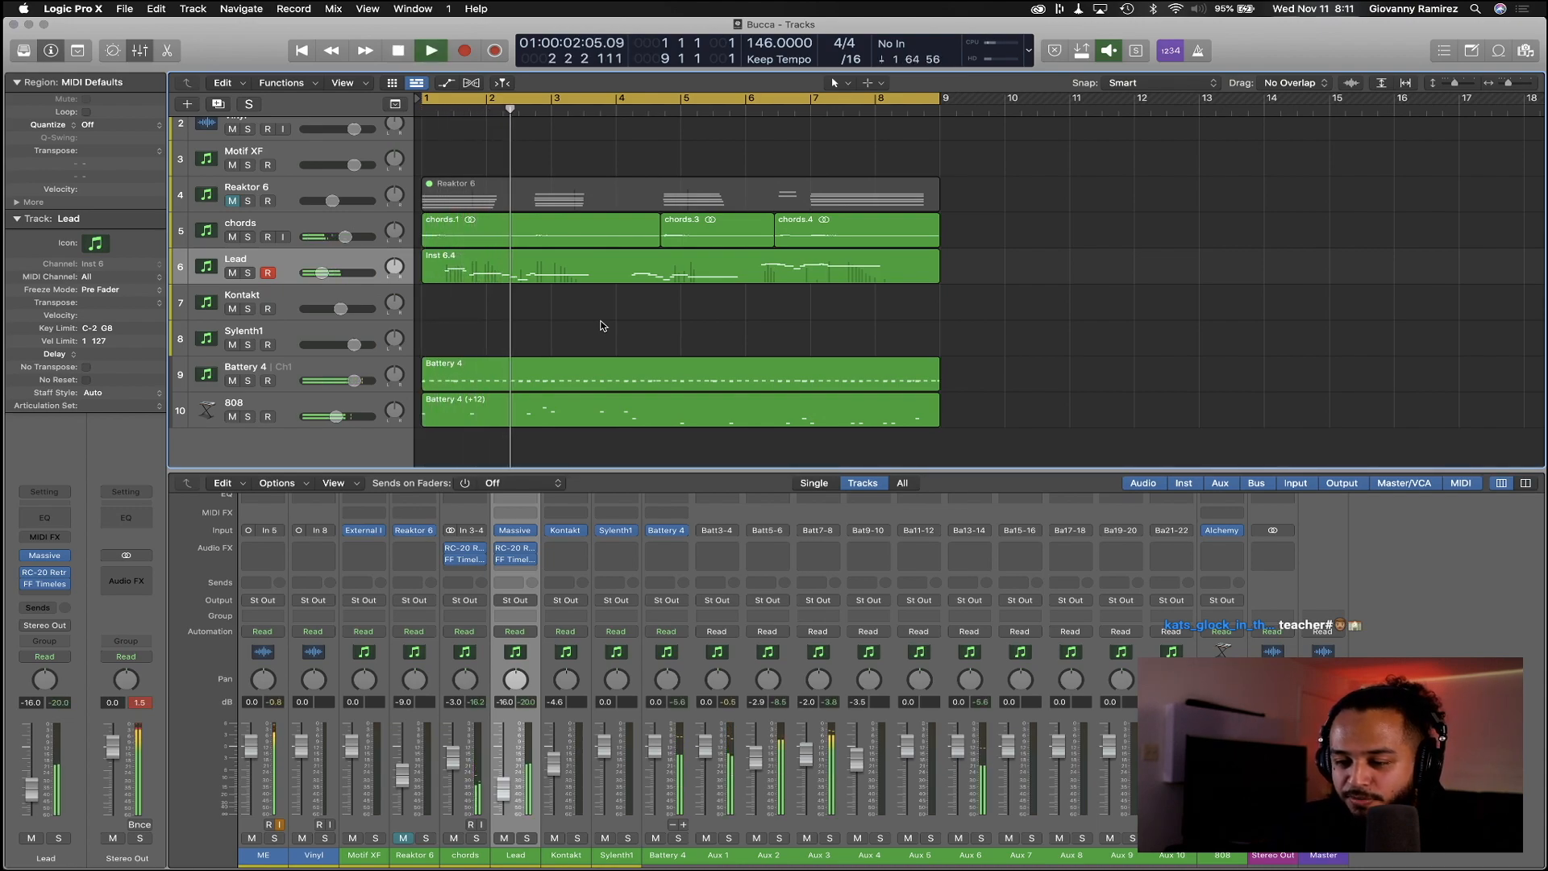
{"action": "key", "text": "space"}
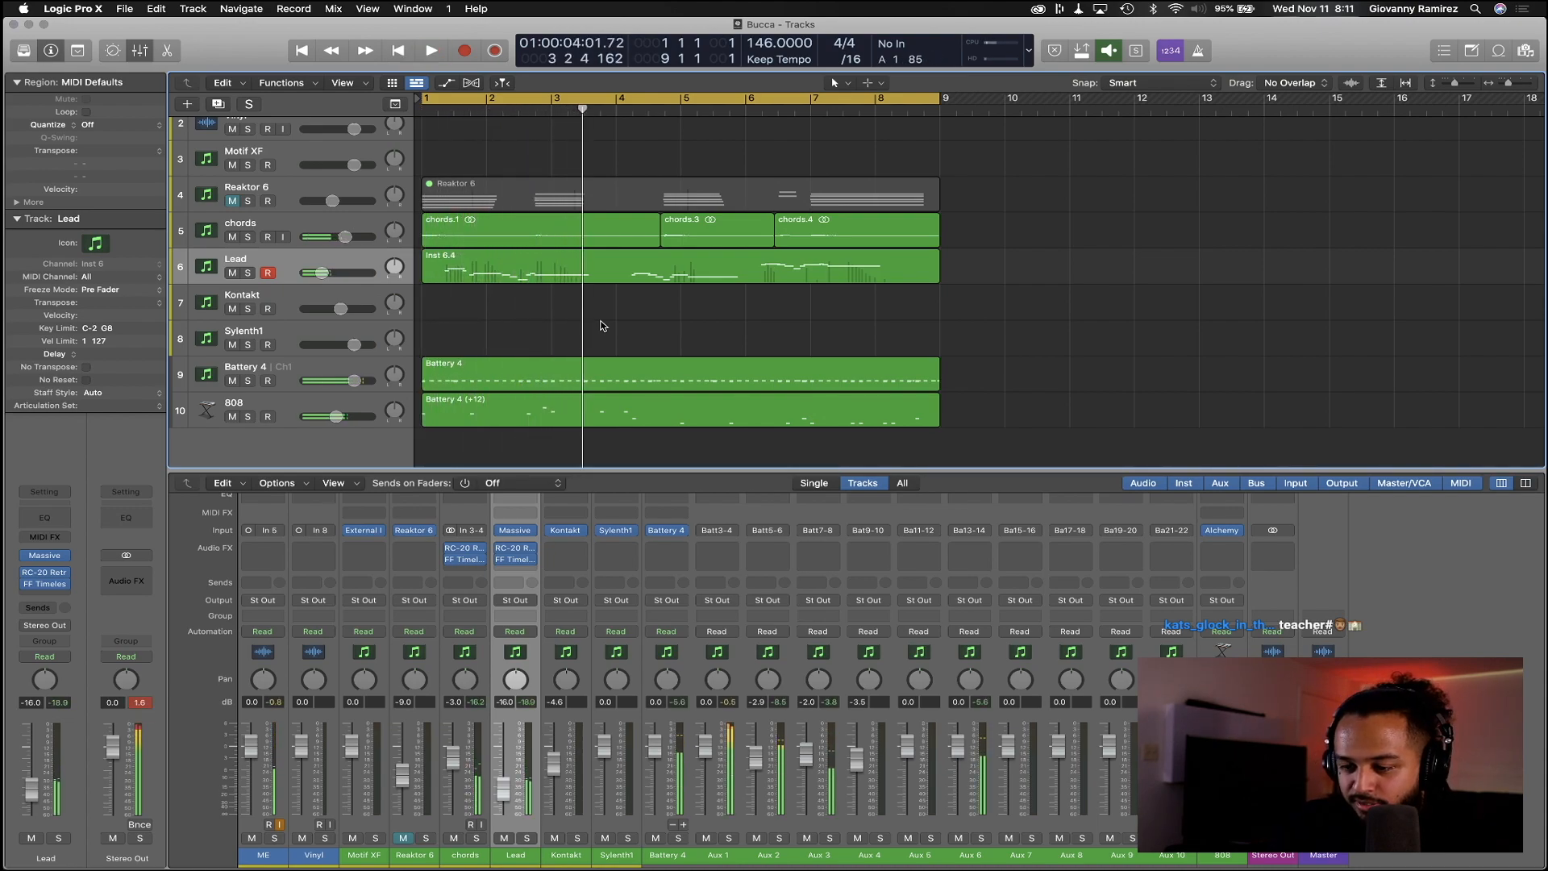